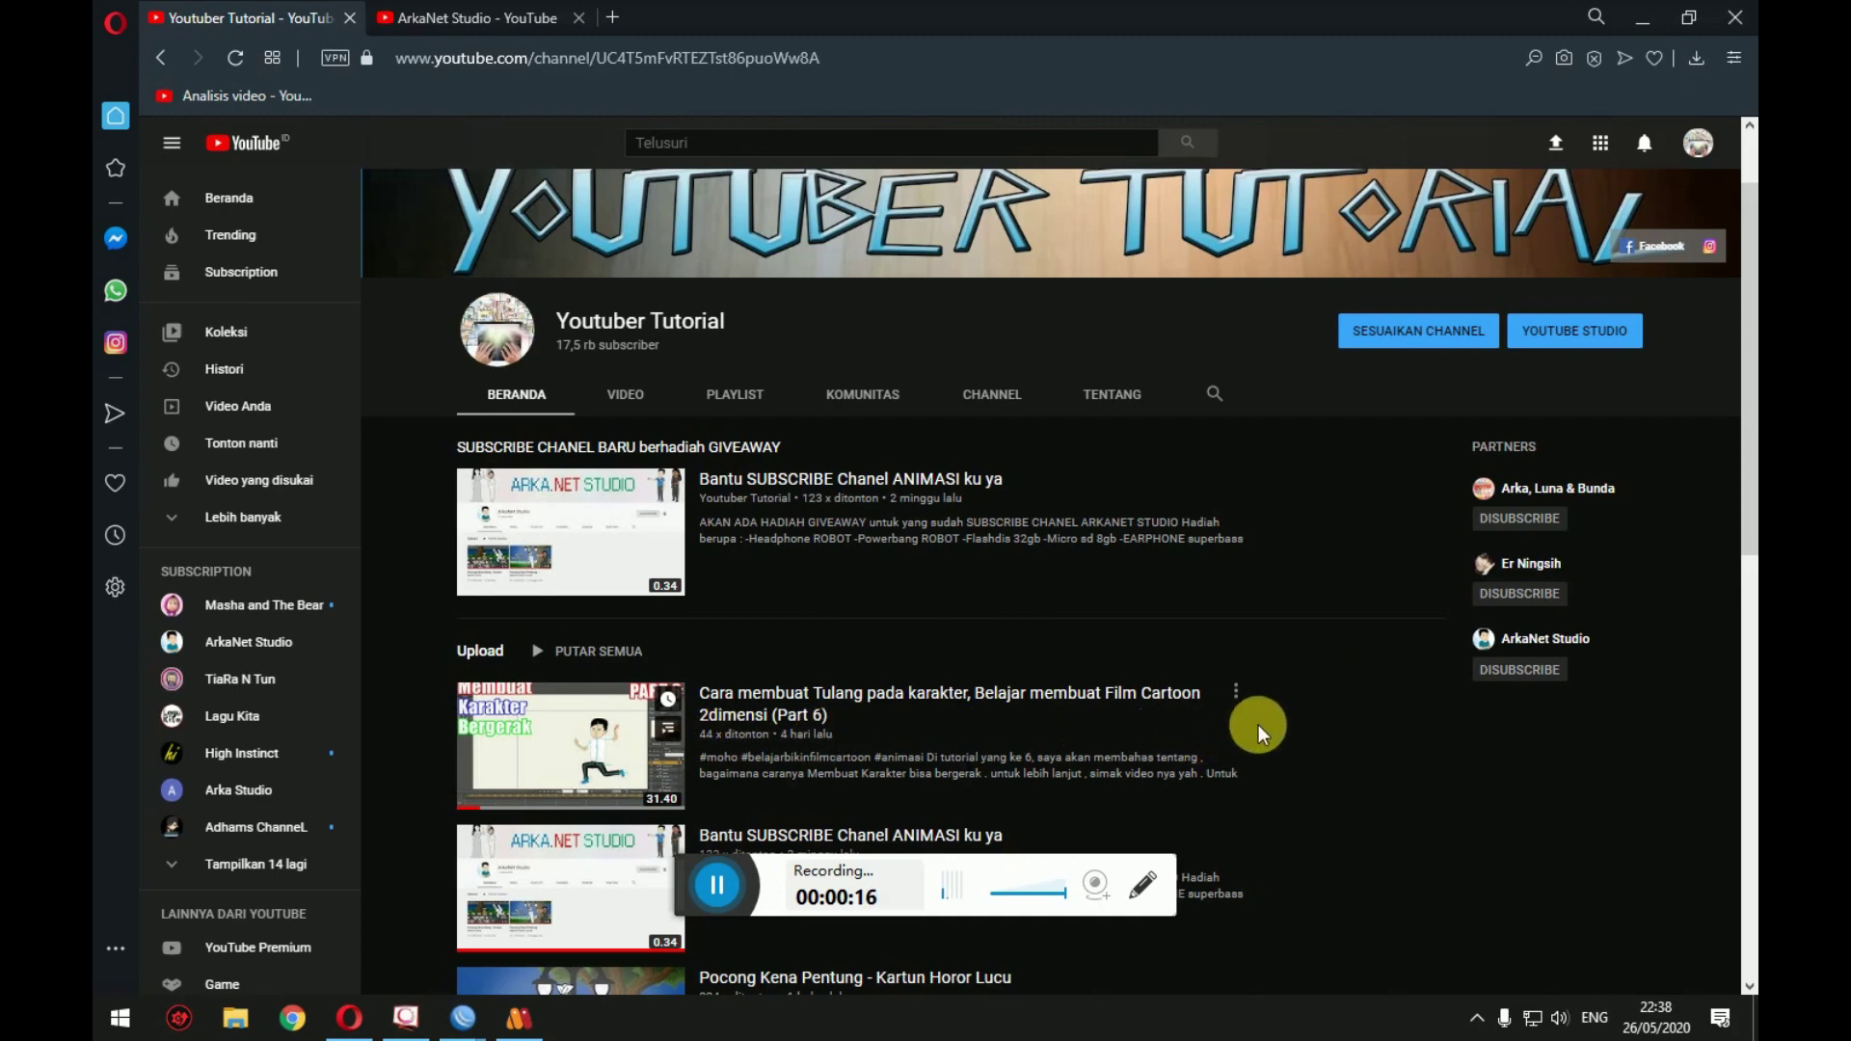
Step: Open the Tutorial Moho playlist from the Youtuber Tutorial channel's playlists and return to the channel
scroll(1148, 748, down, 2)
scroll(1125, 756, up, 2)
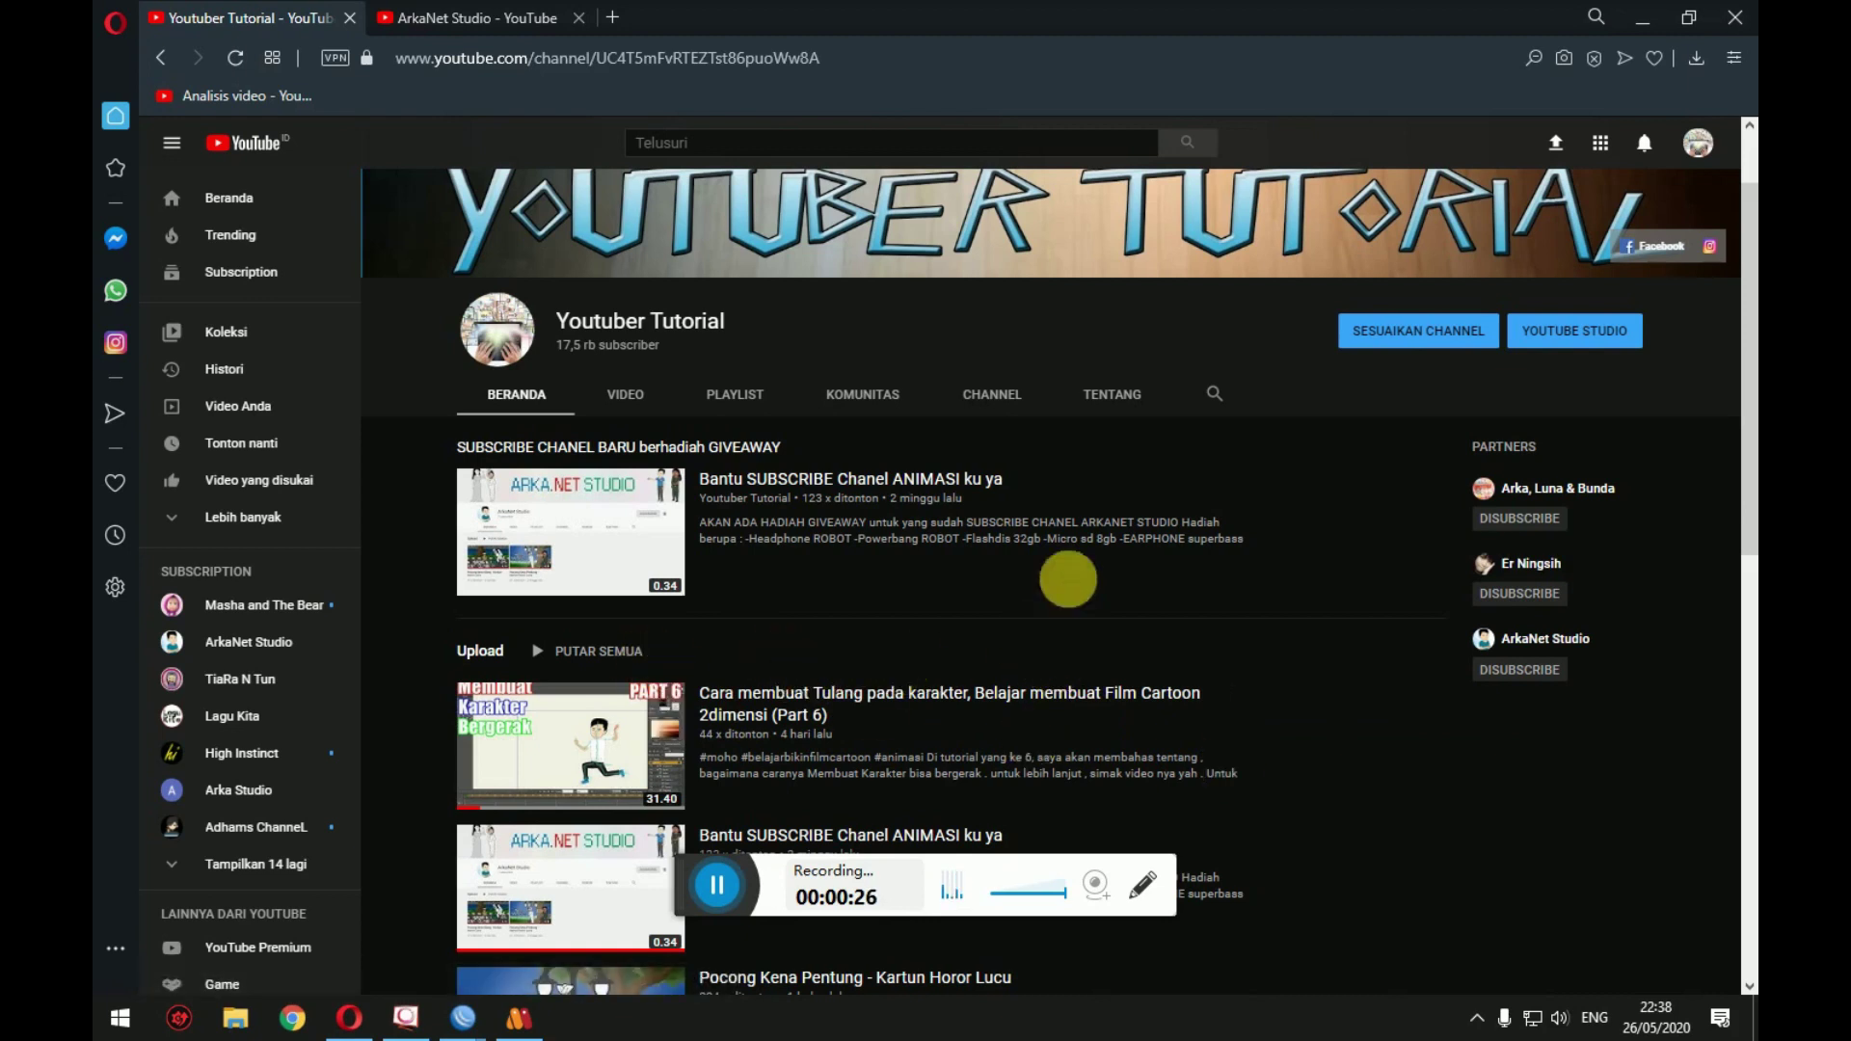
click(759, 396)
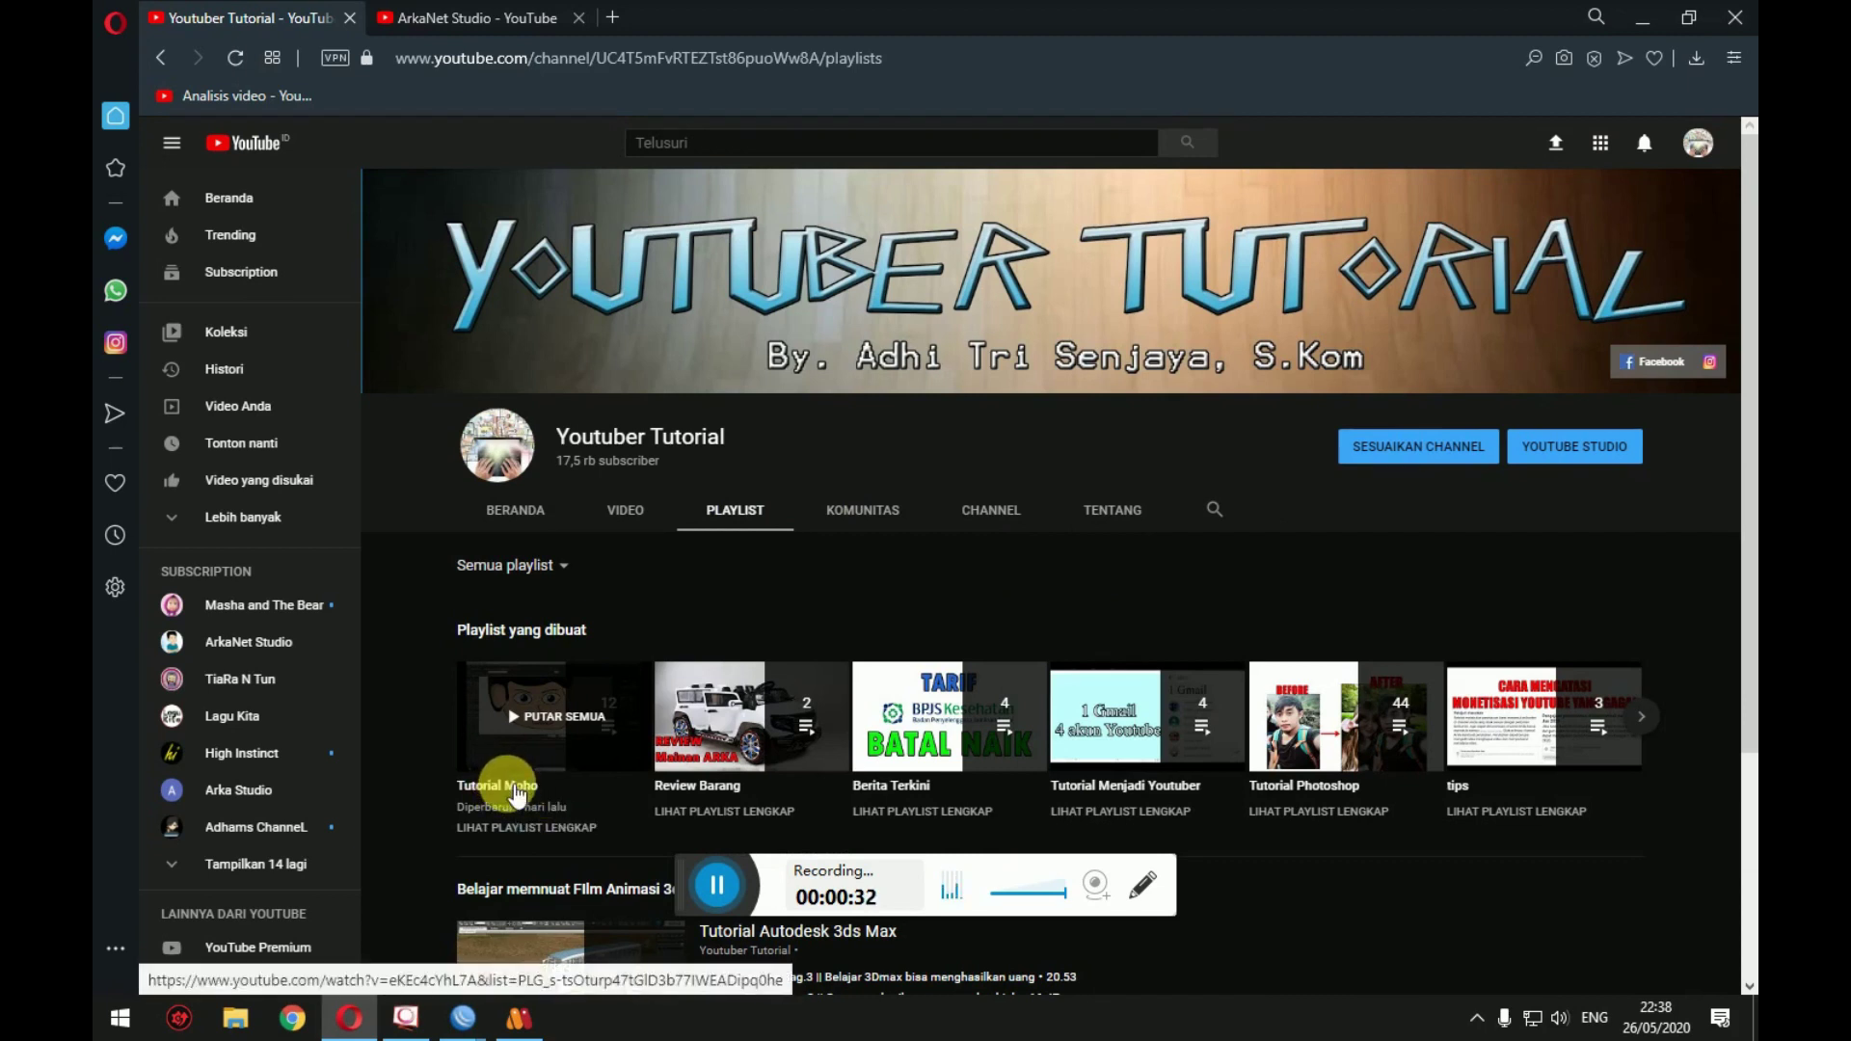
click(503, 786)
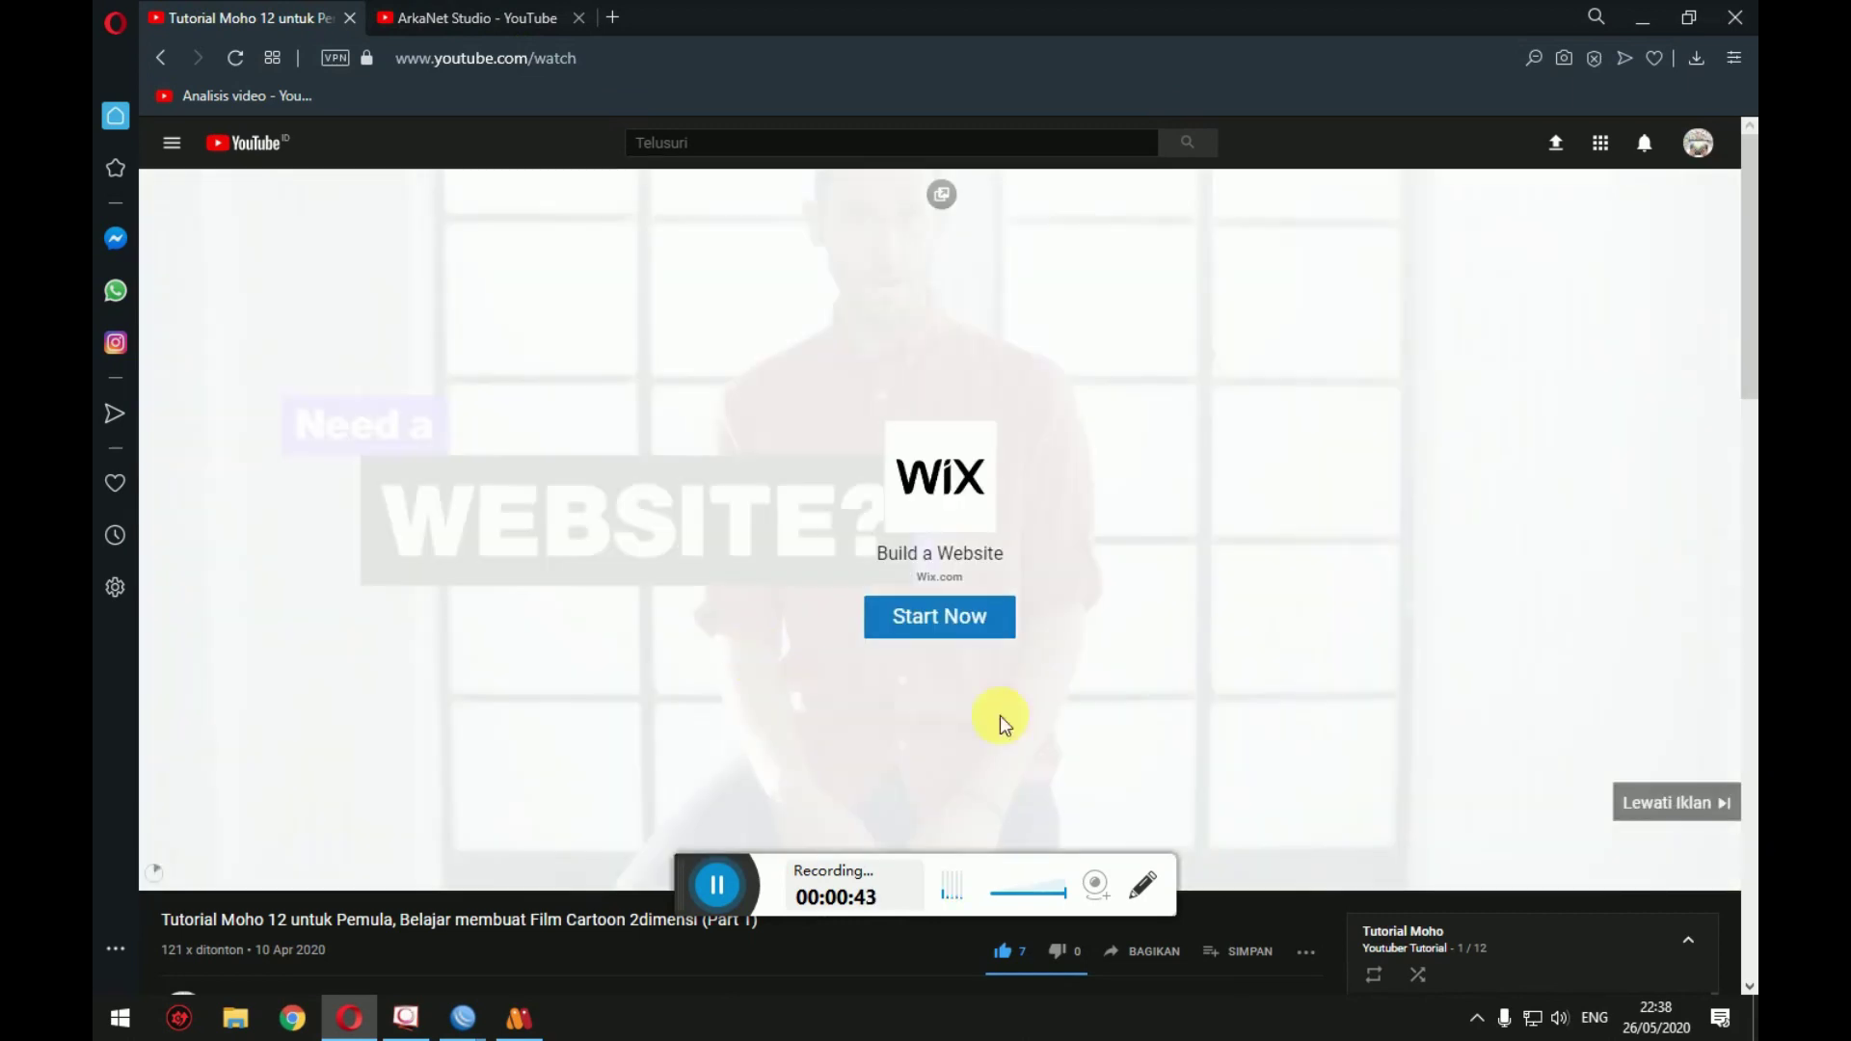
click(161, 58)
Step: View the ArkaNet Studio channel page, highlight its name, and switch to Moho
click(458, 25)
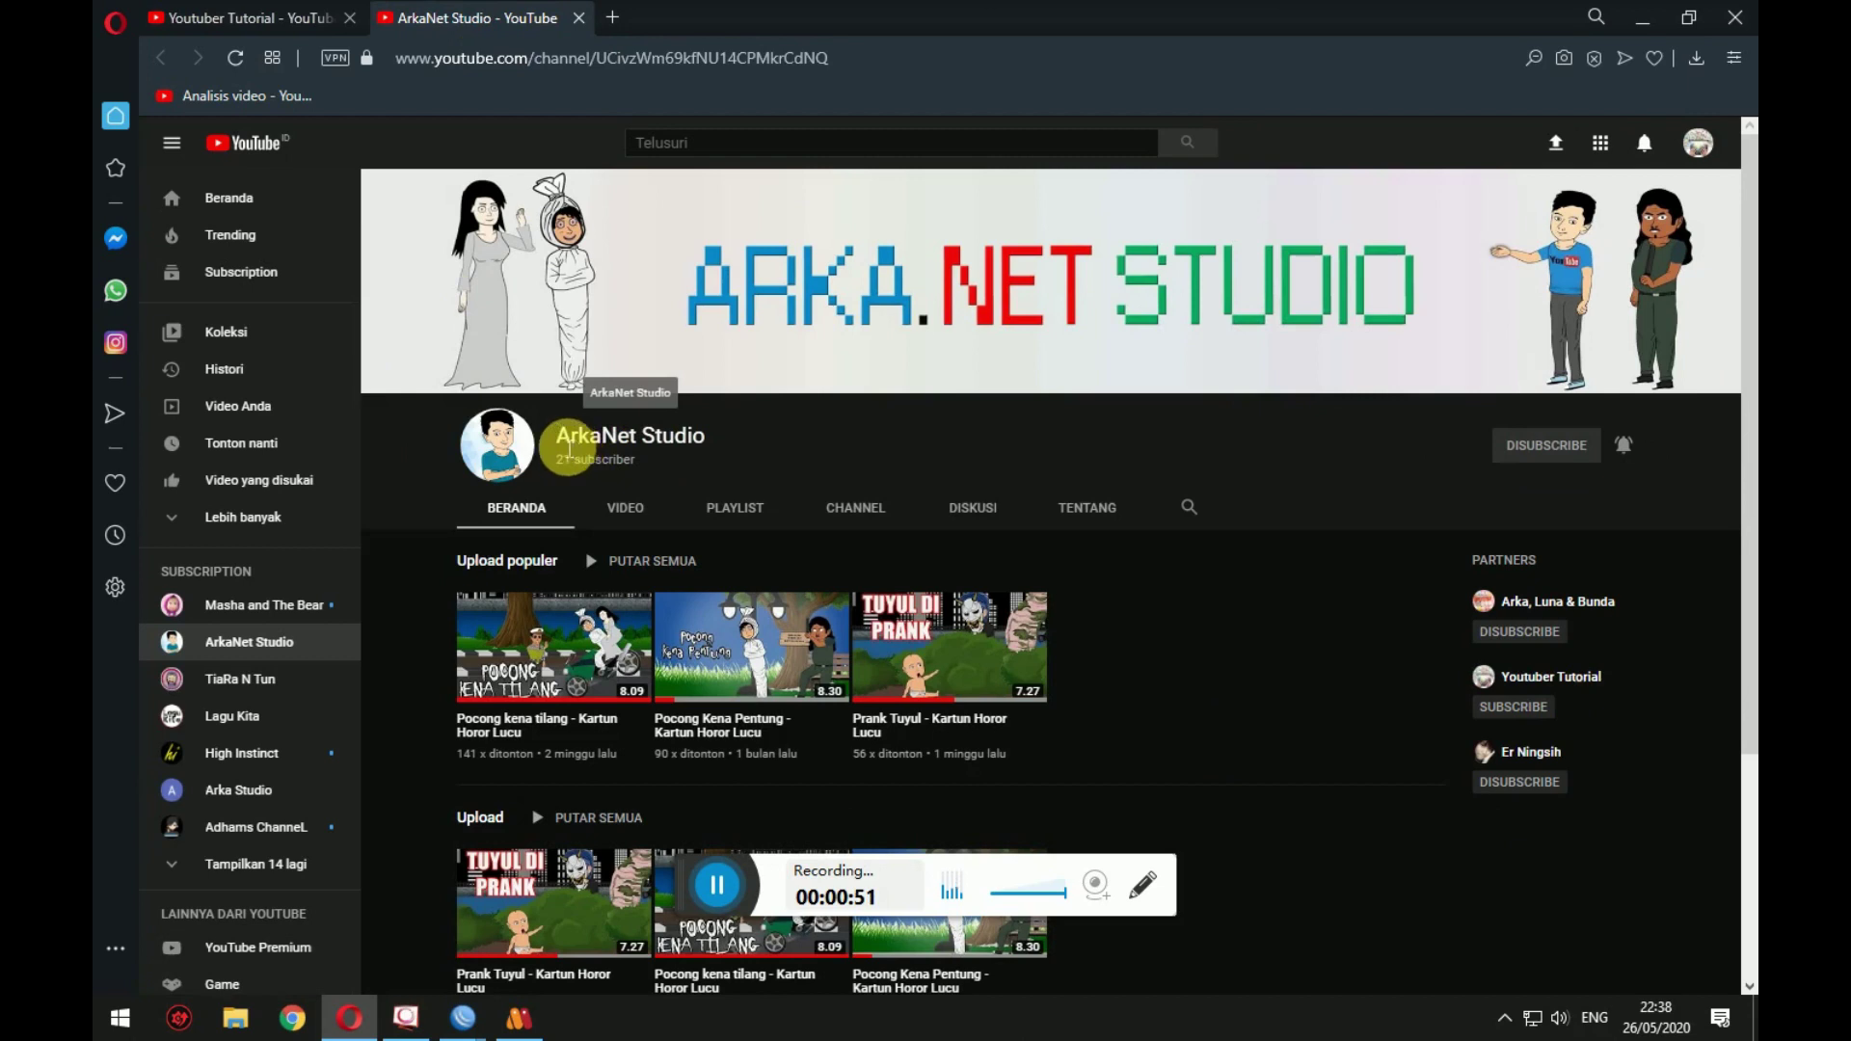
drag(555, 439, 714, 434)
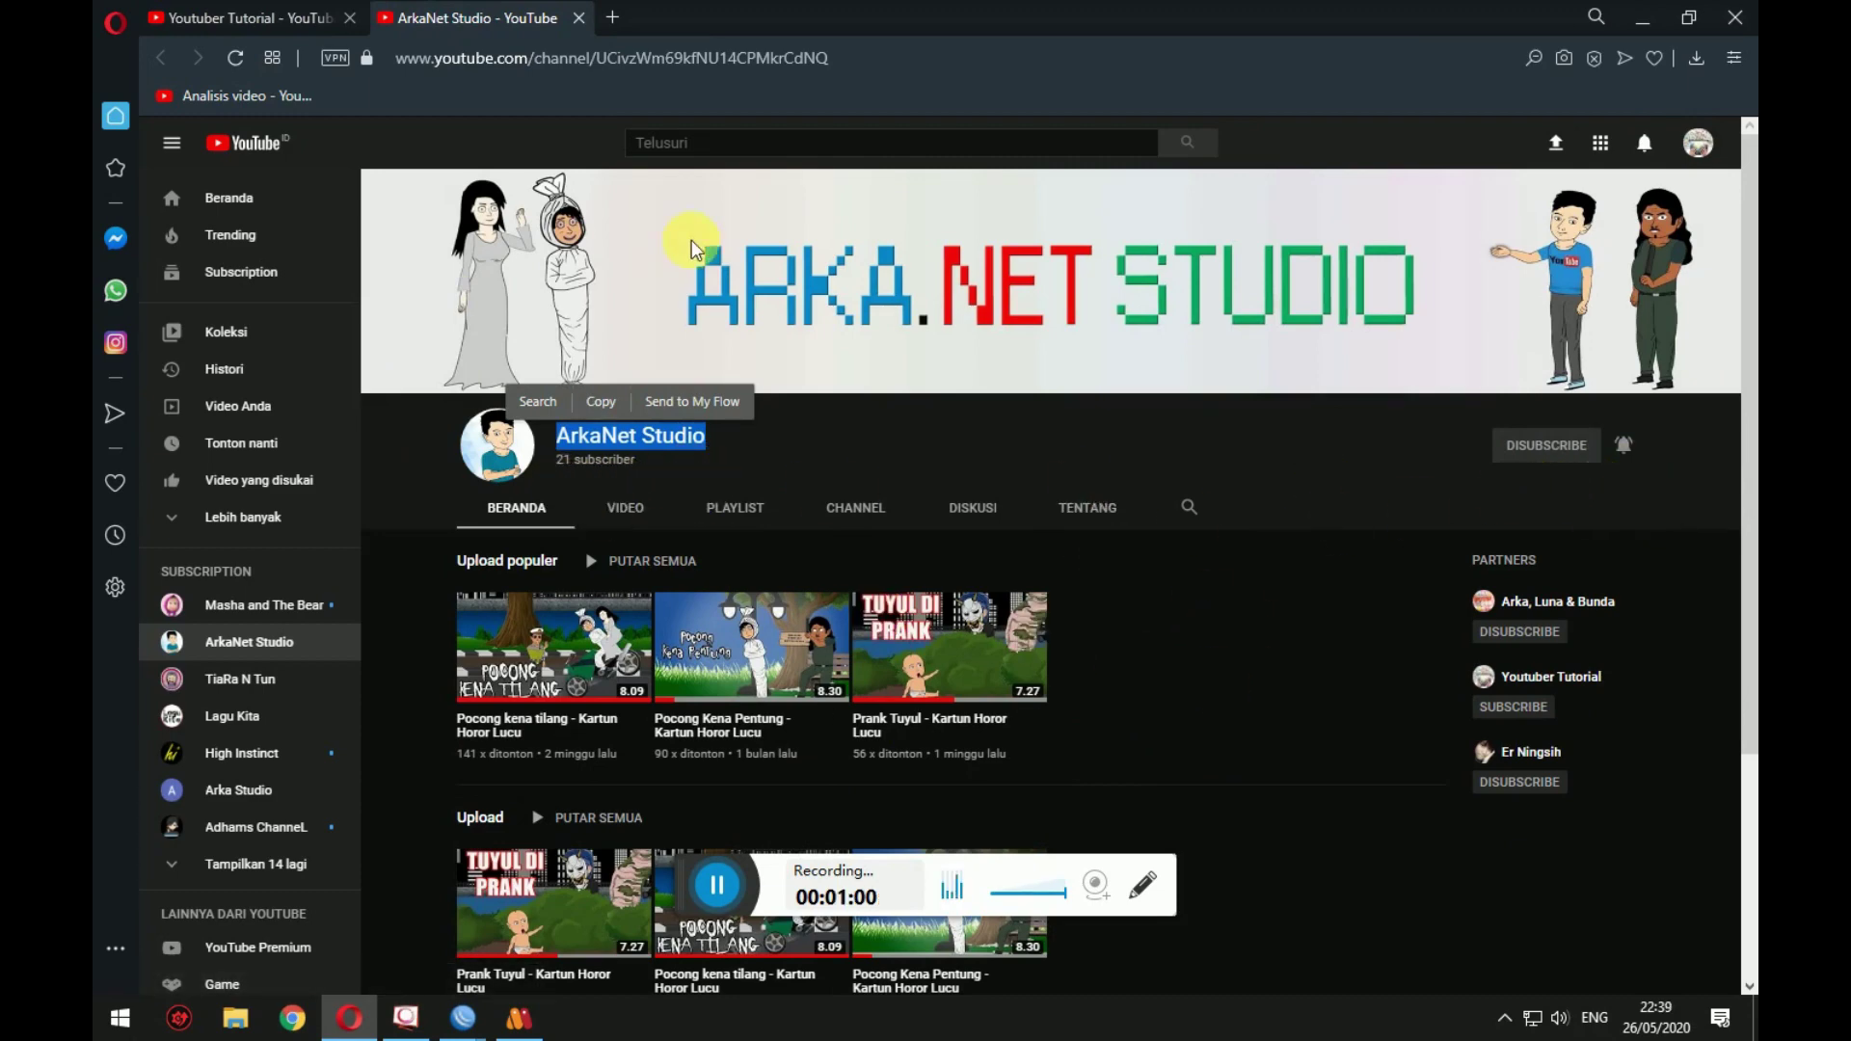
click(1645, 19)
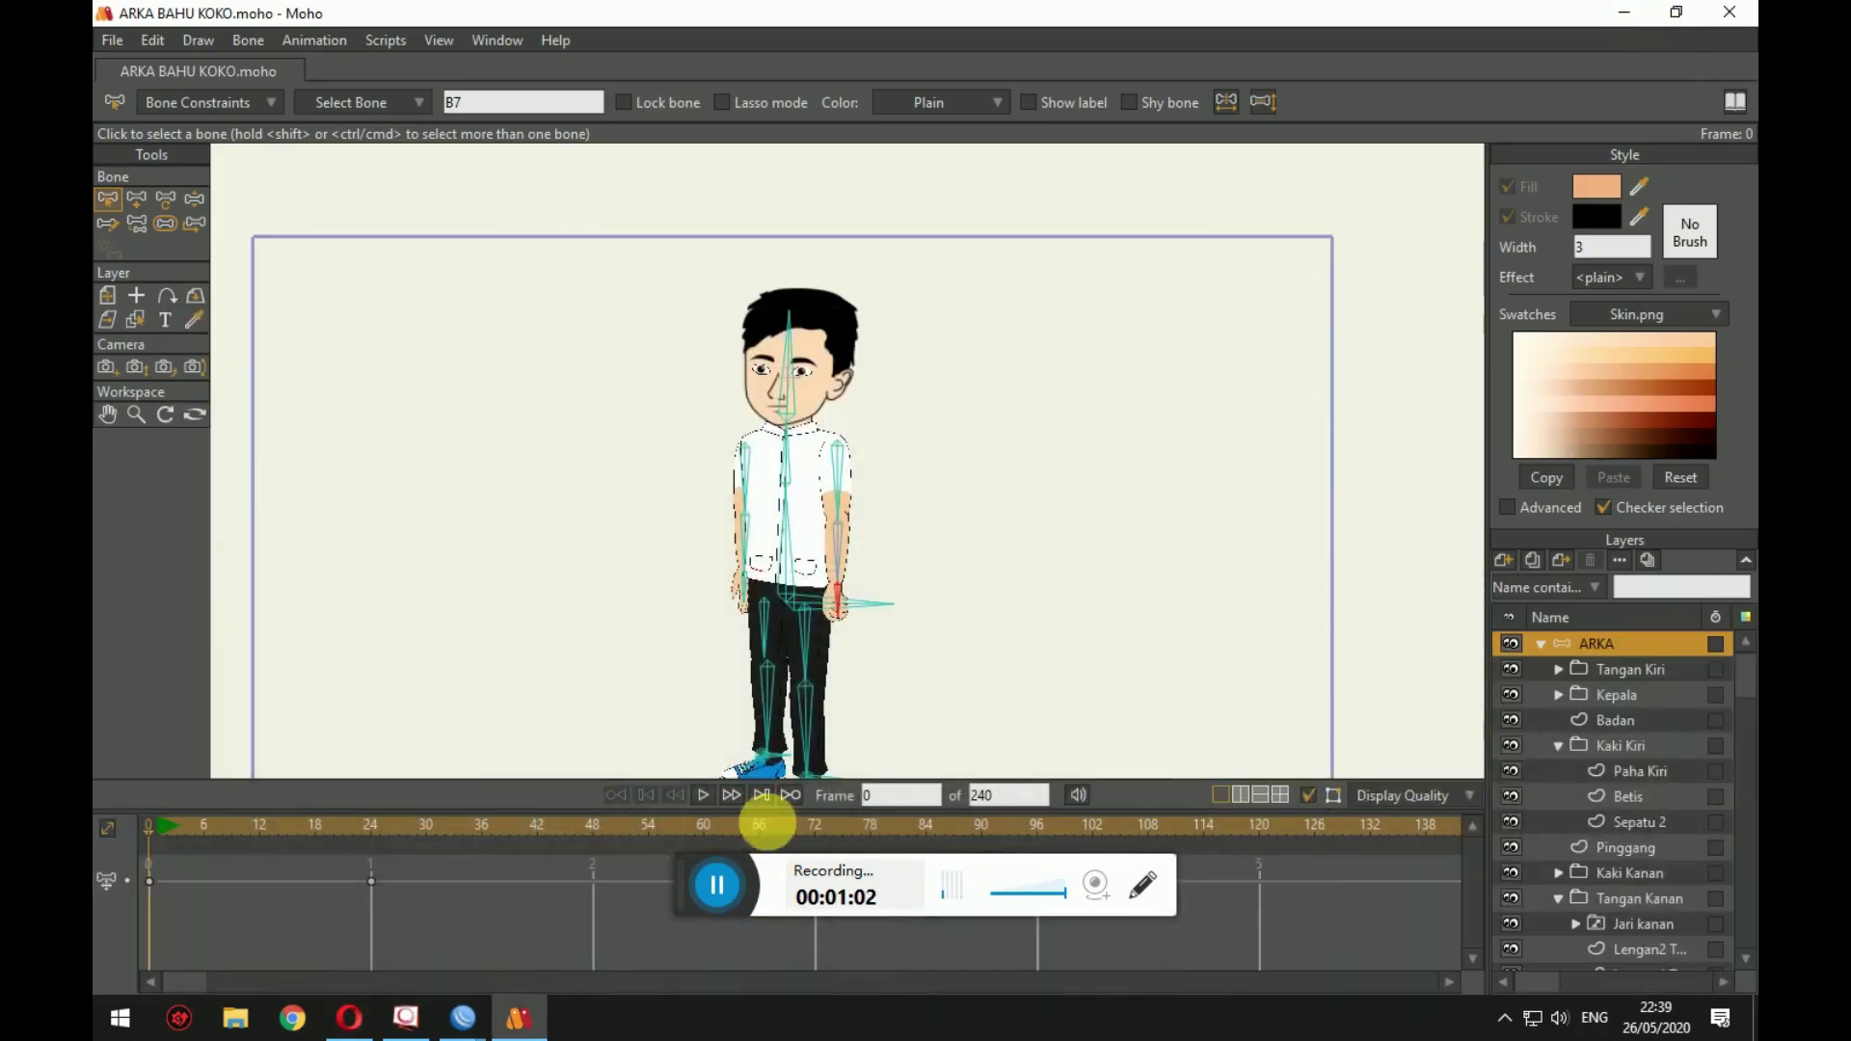
drag(675, 857, 702, 989)
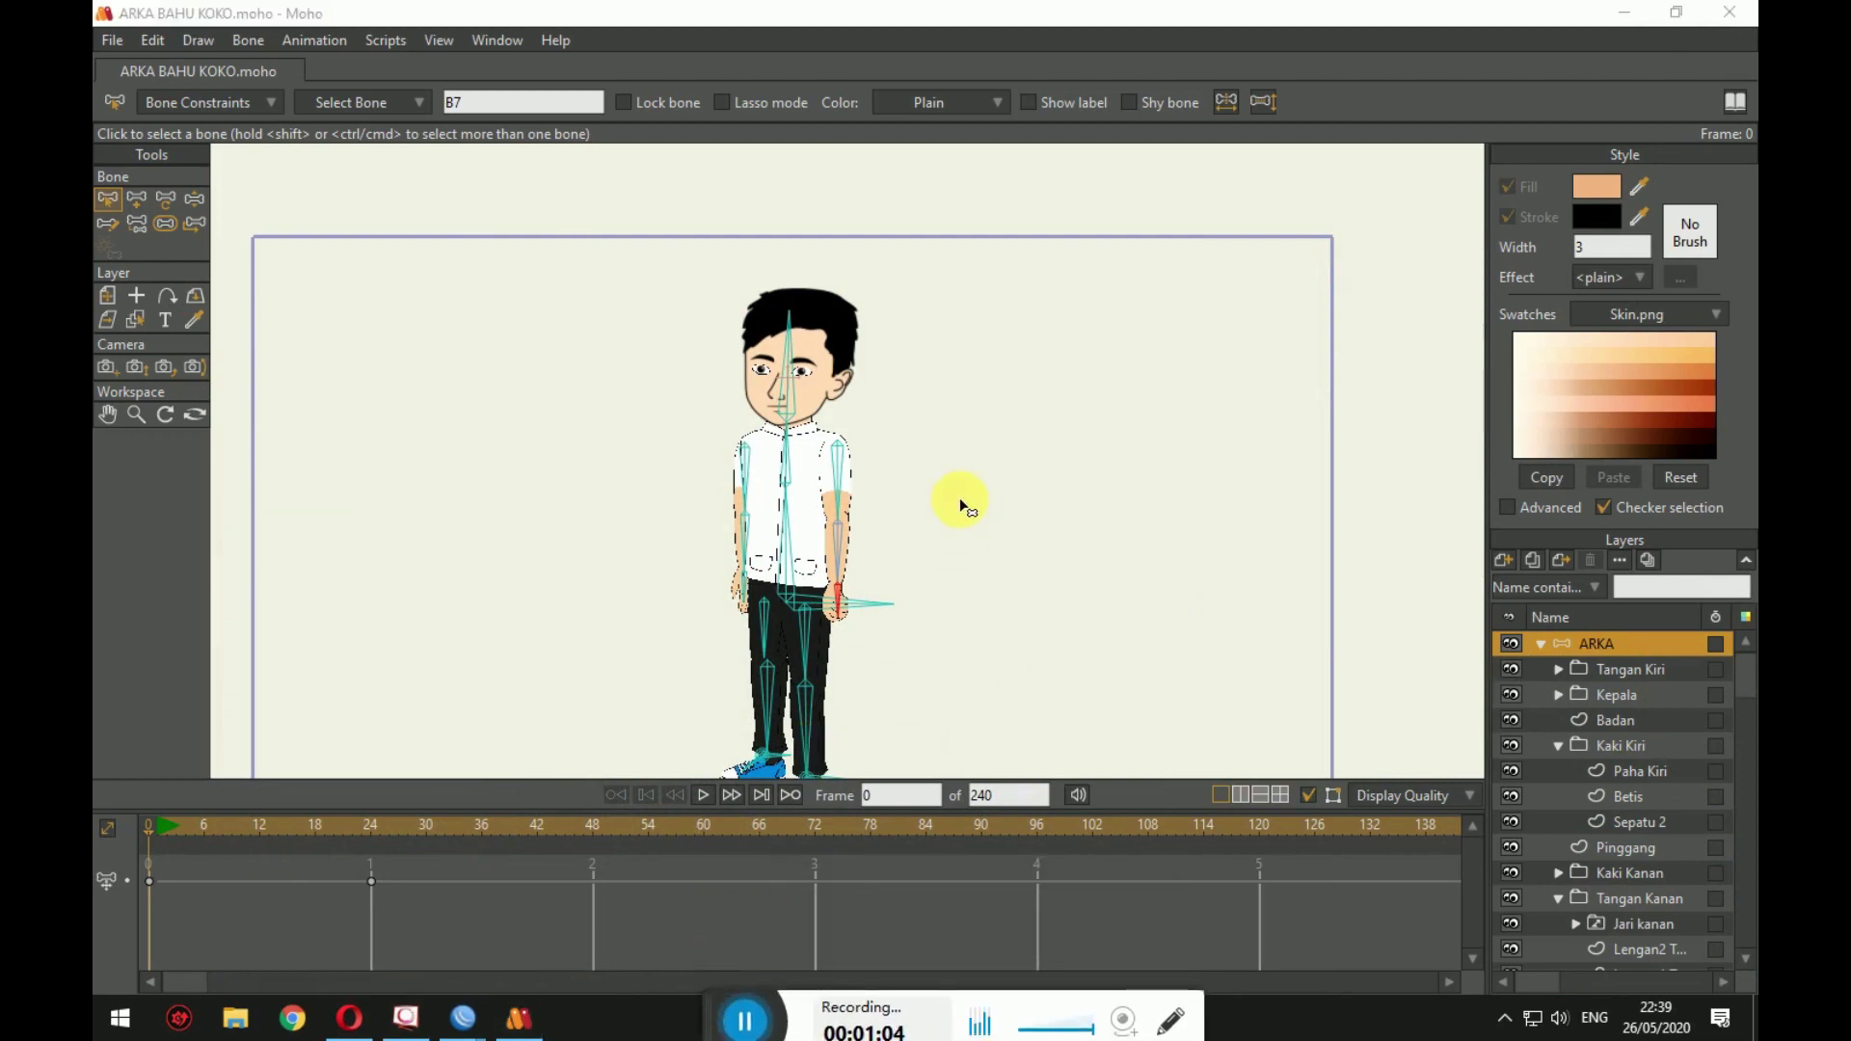
Step: Pose the ARKA character with its bones by shifting the hips, raising both arms and bending both legs
drag(961, 504, 981, 409)
click(188, 200)
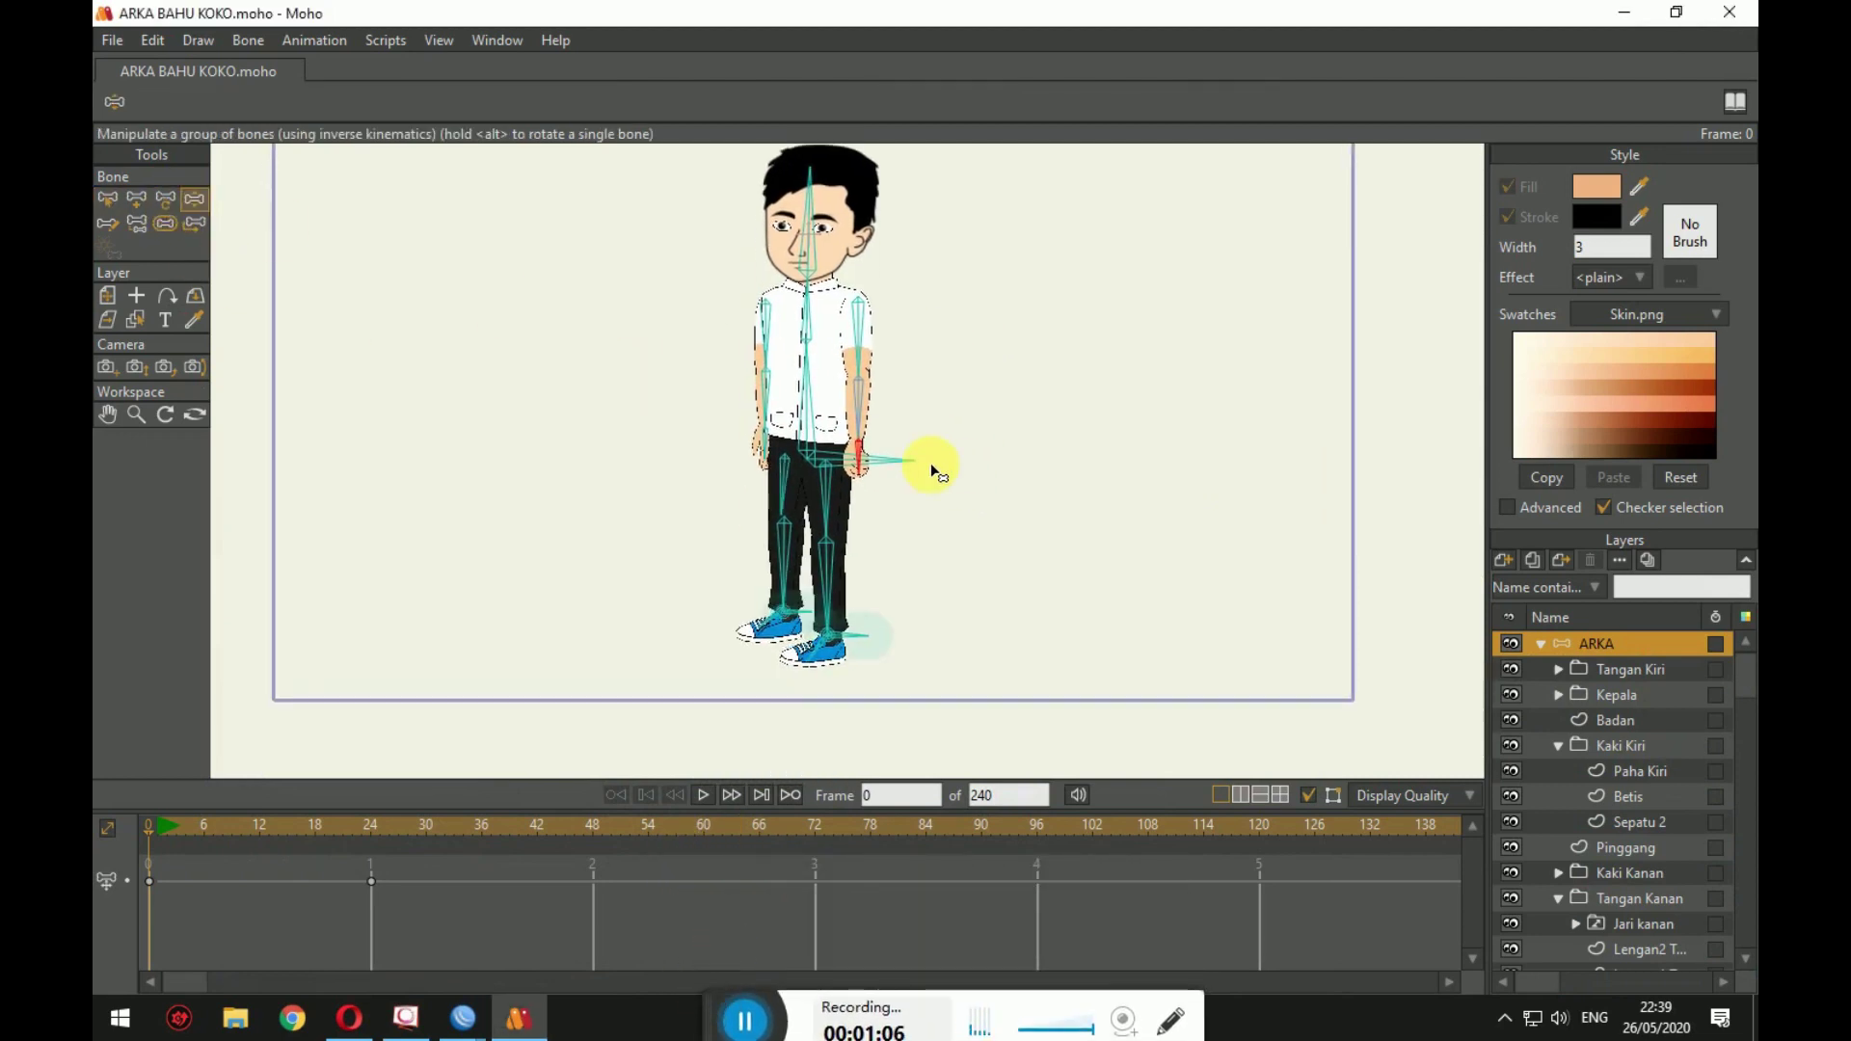
mouse_move(909, 470)
mouse_down()
mouse_move(967, 454)
mouse_move(926, 467)
mouse_up()
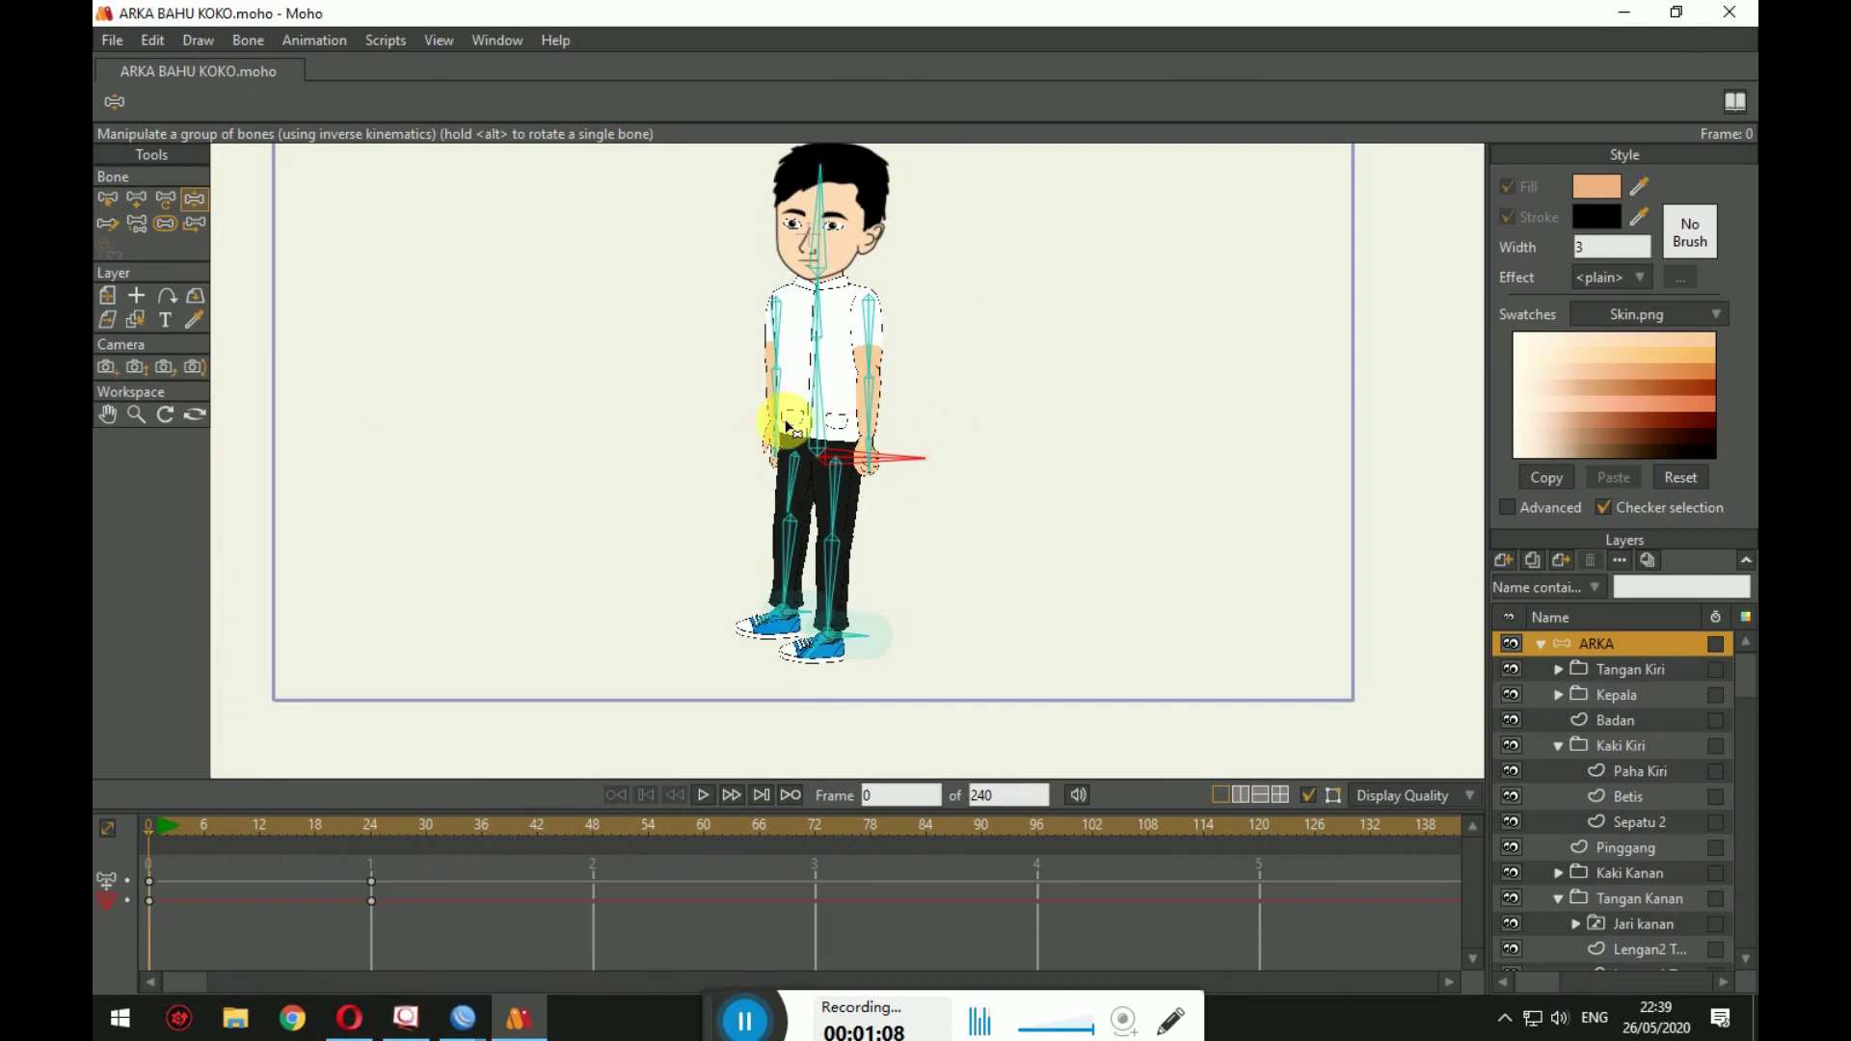
drag(781, 417, 662, 289)
drag(901, 473, 991, 288)
drag(772, 617, 744, 560)
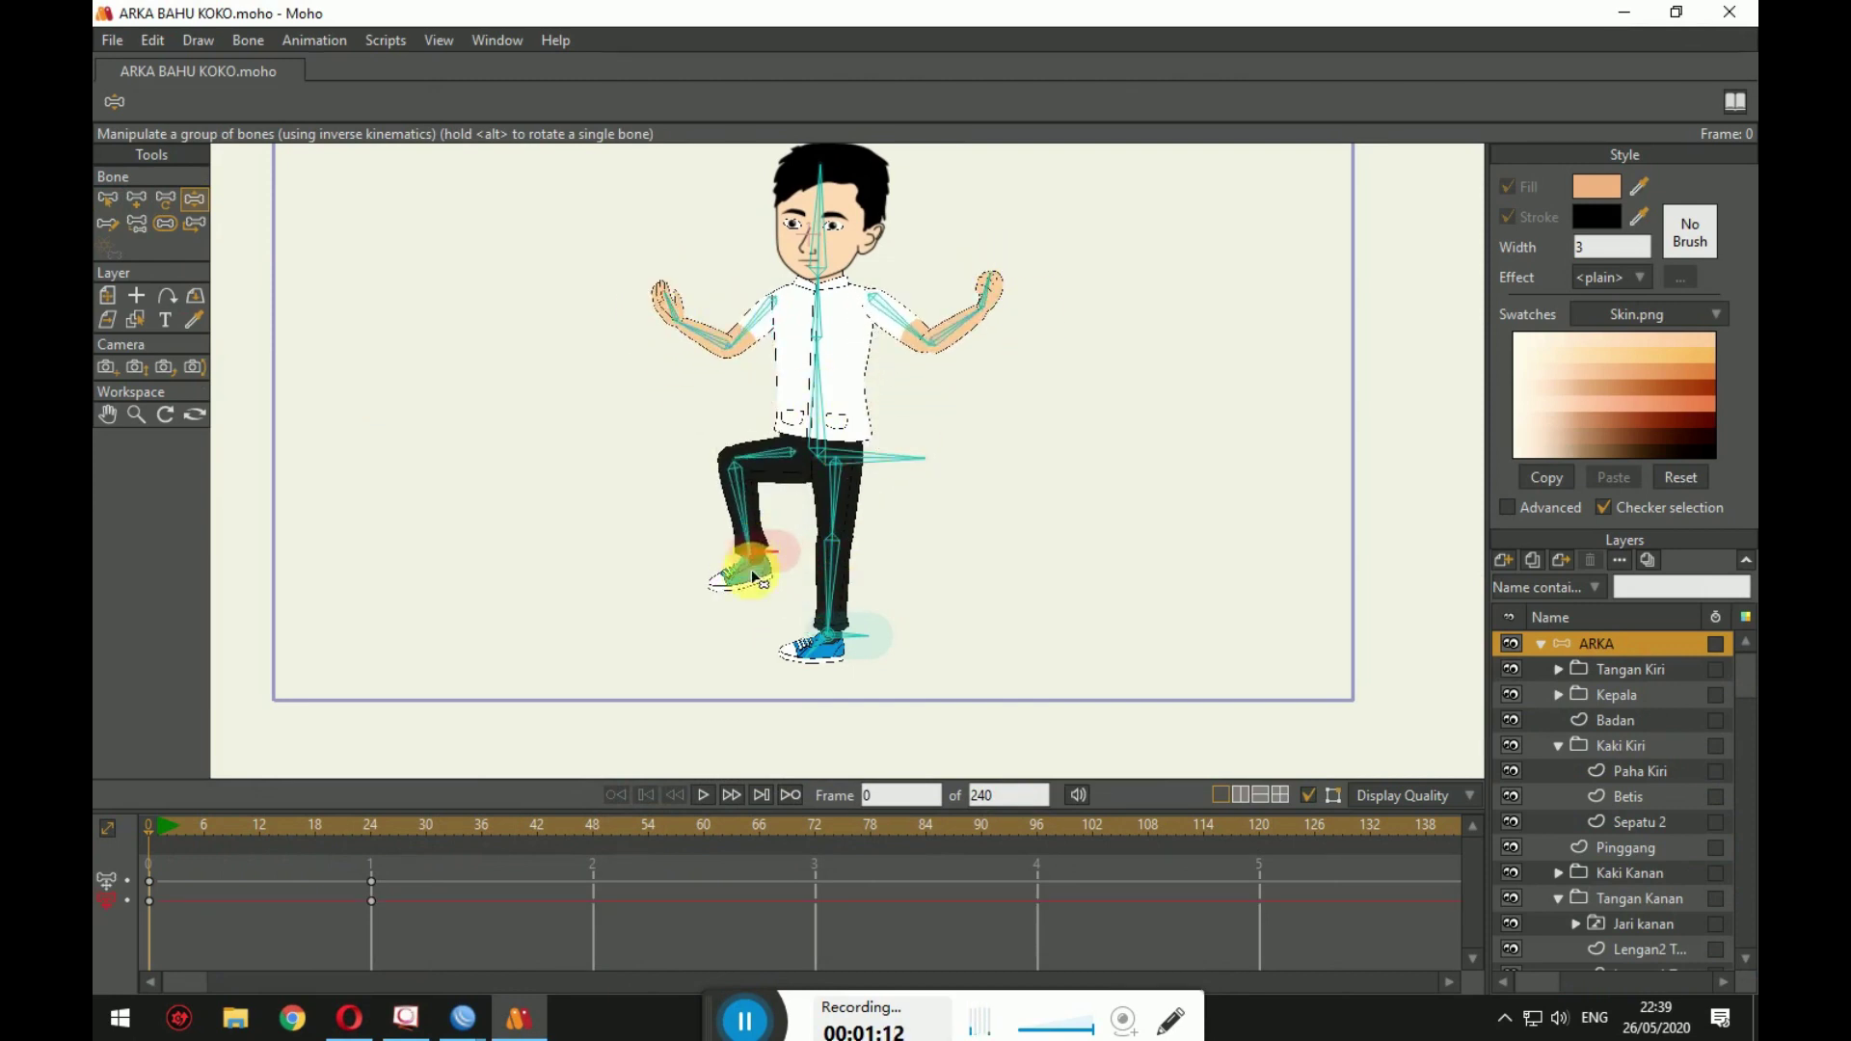
drag(828, 642, 853, 590)
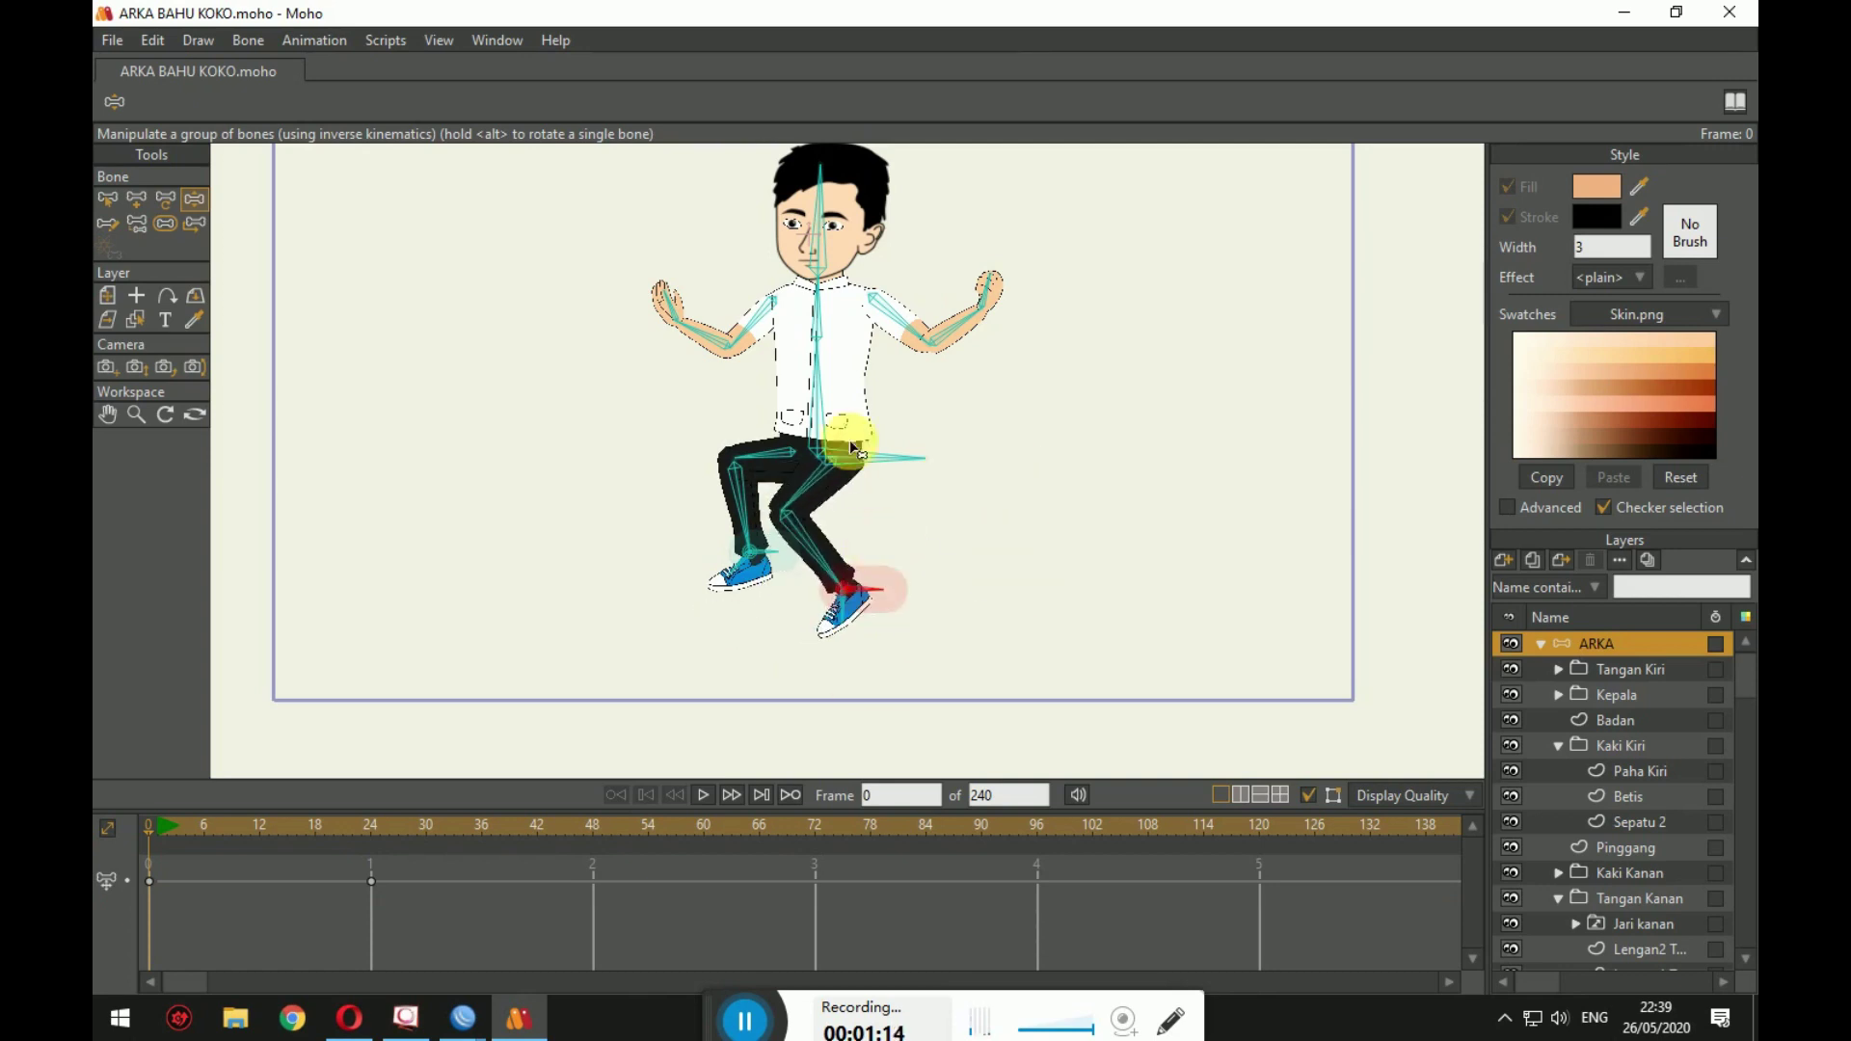
Step: Move the ARKA character's bones back to an upright standing pose with both arms lowered and legs straight
click(828, 425)
drag(827, 289, 733, 617)
drag(841, 590, 888, 638)
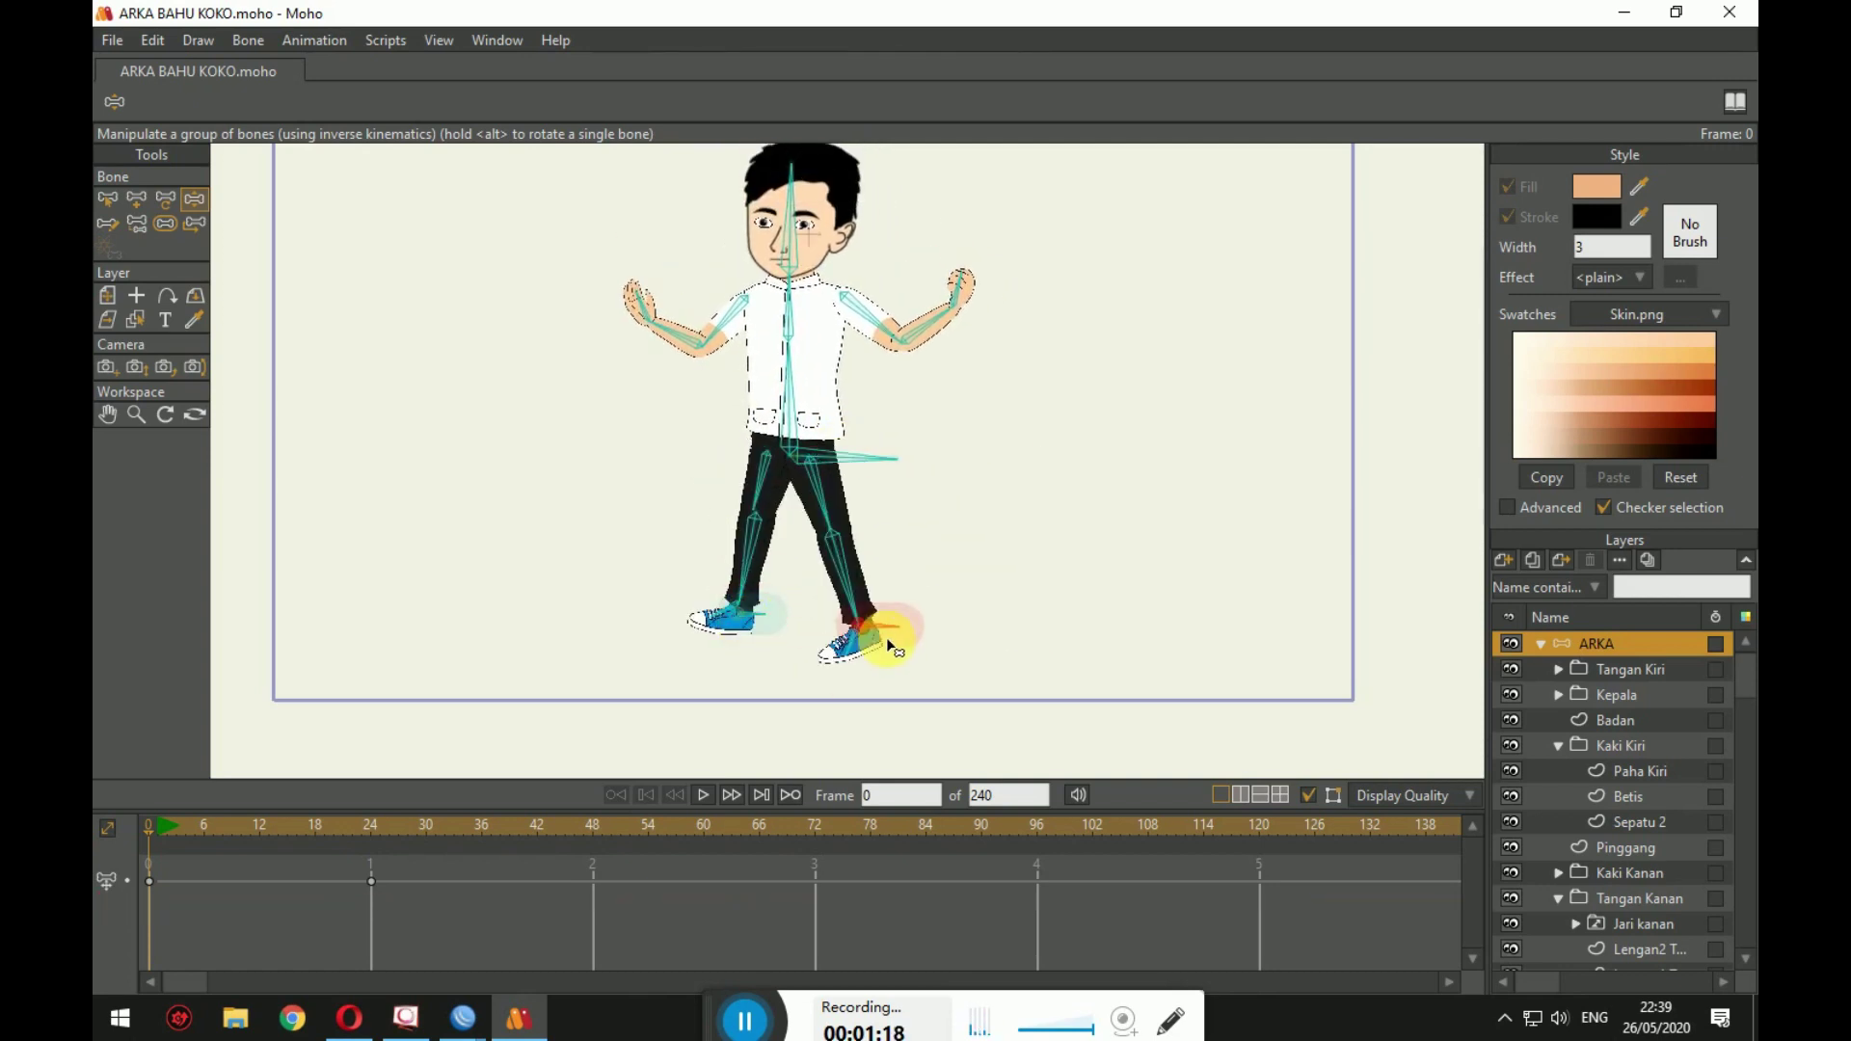
drag(705, 376, 721, 449)
drag(740, 622, 845, 664)
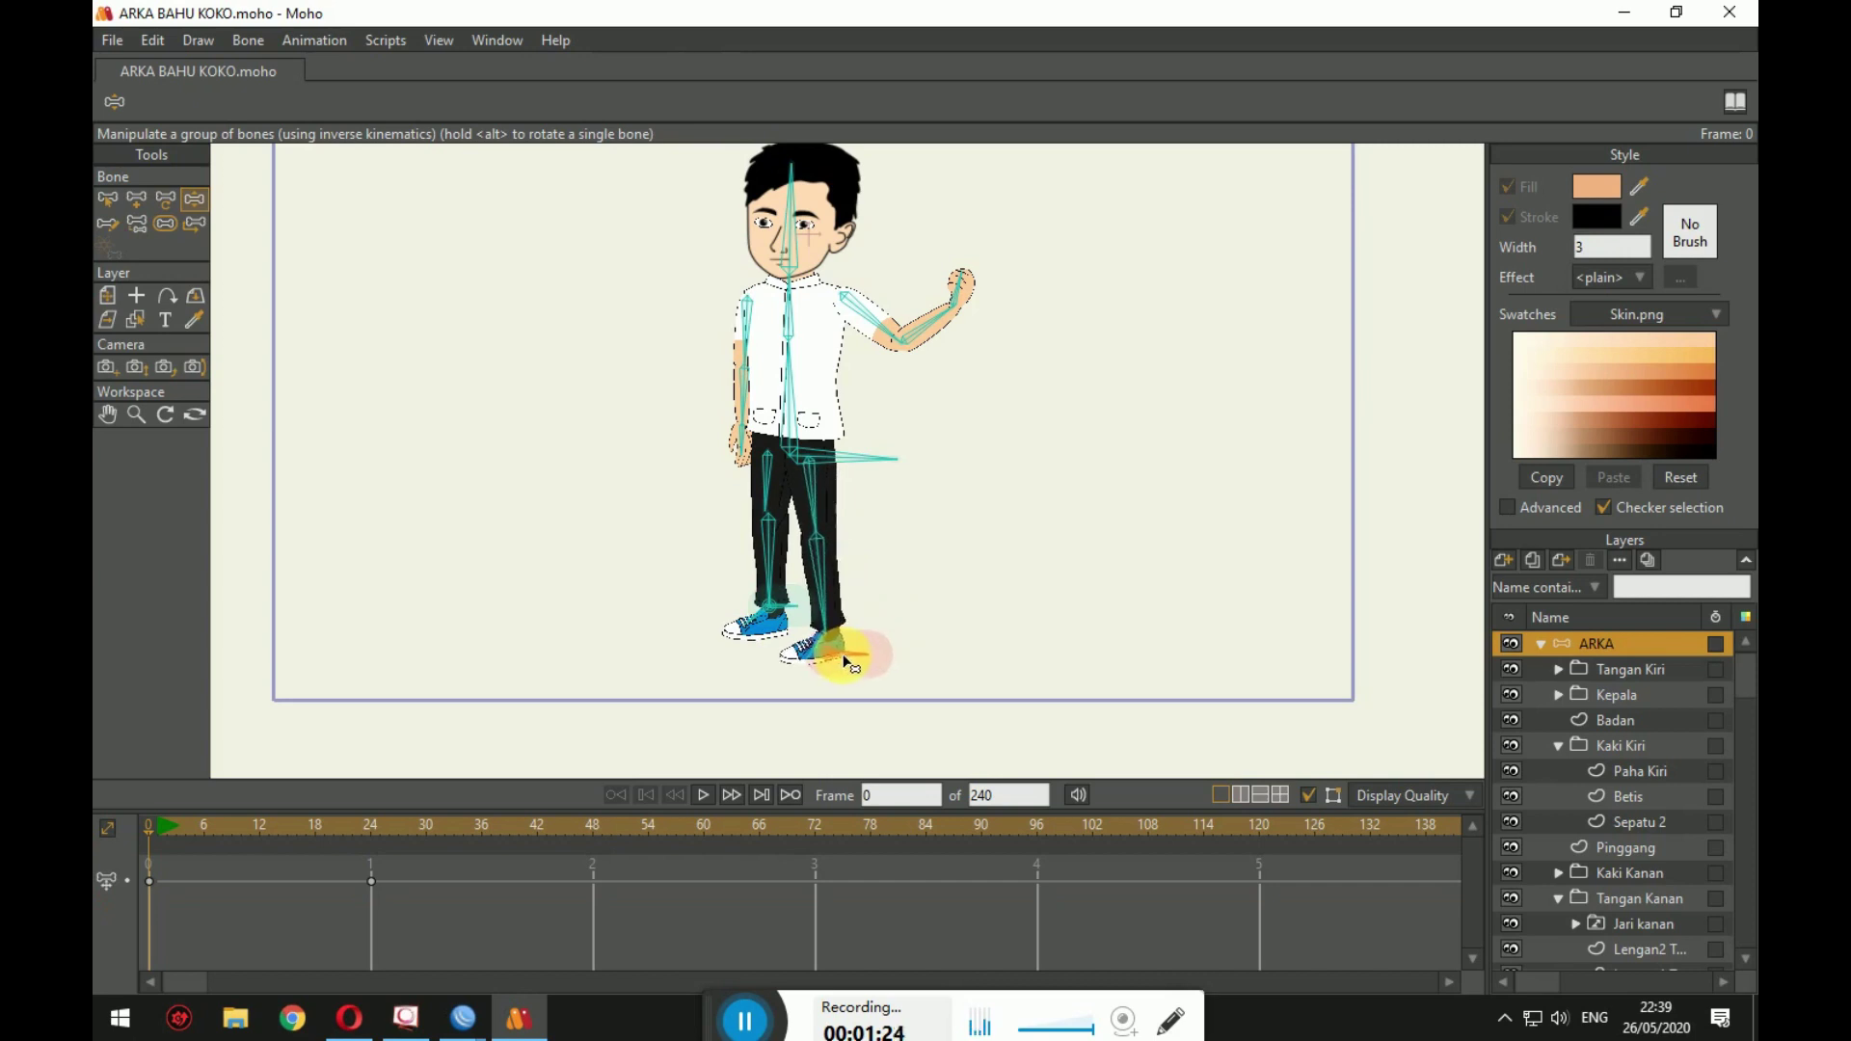
drag(936, 376, 823, 540)
Step: Collapse the Kaki Kiri layer group and expand the Kepala group and its Mulut switch layer
scroll(823, 540, up, 4)
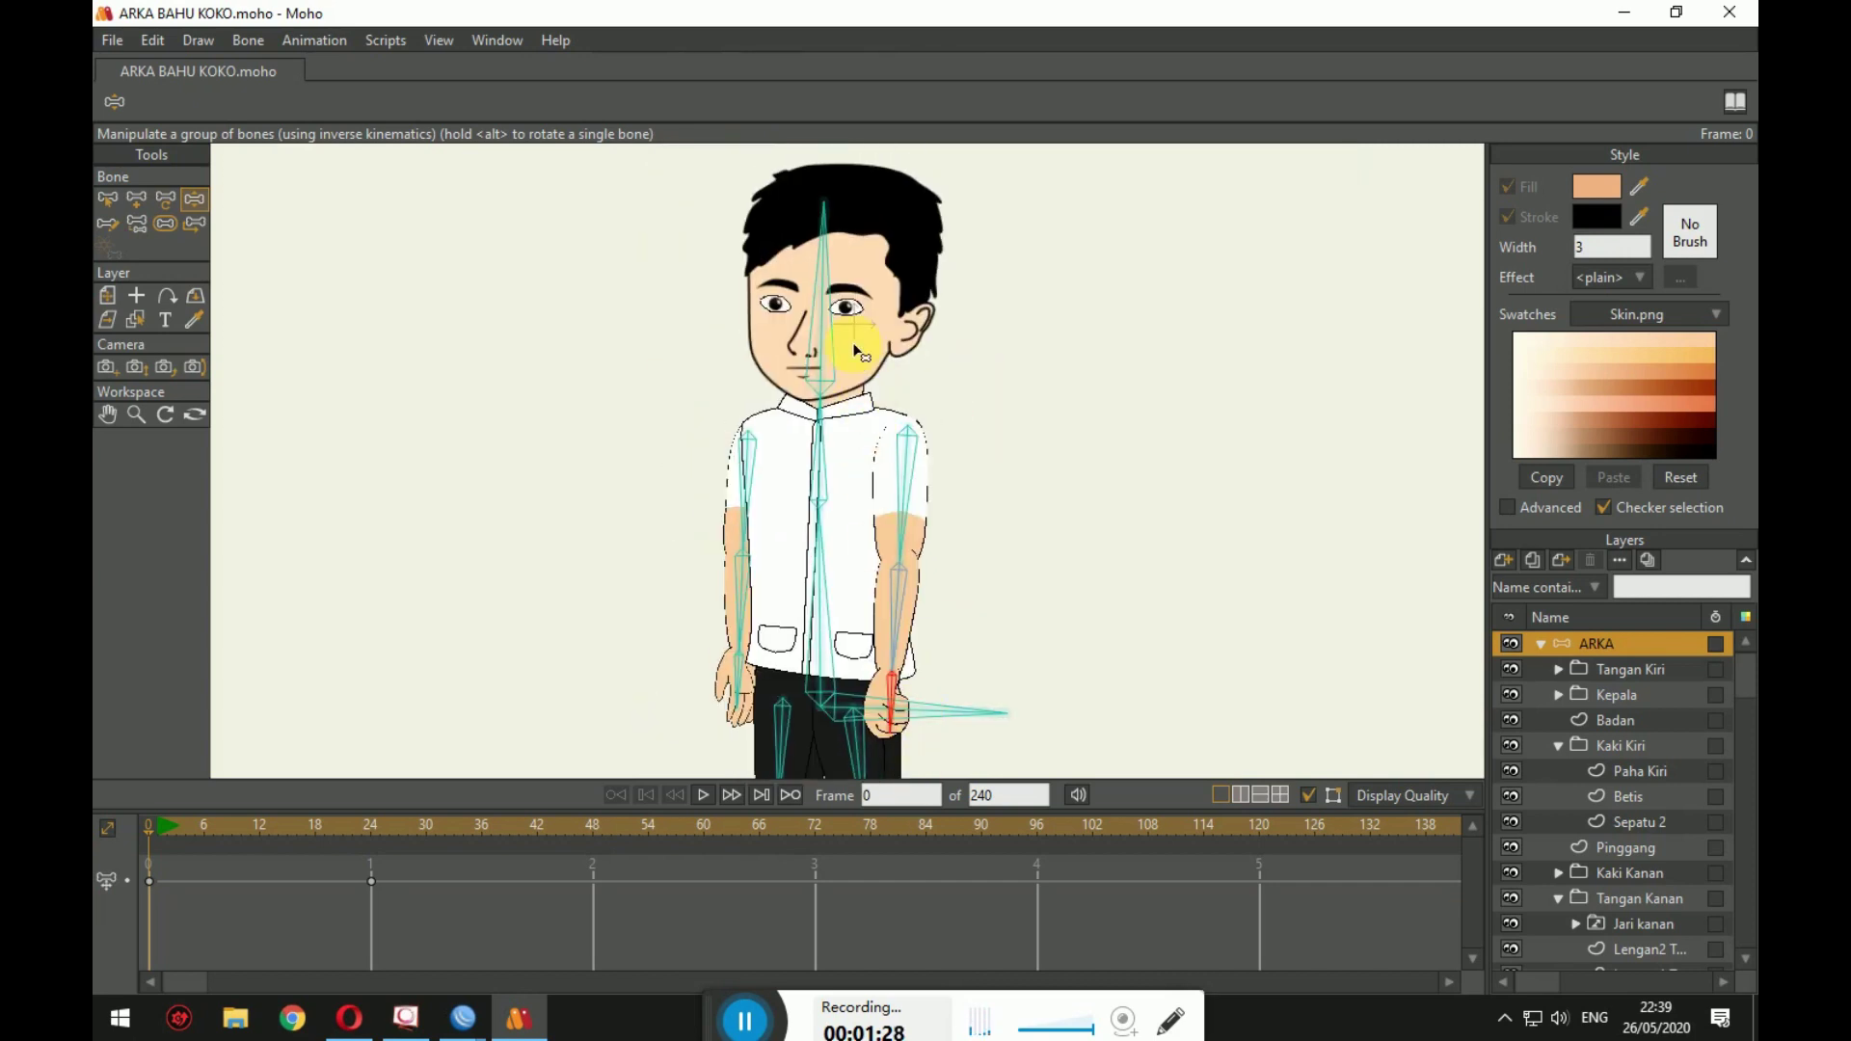
drag(855, 352, 911, 401)
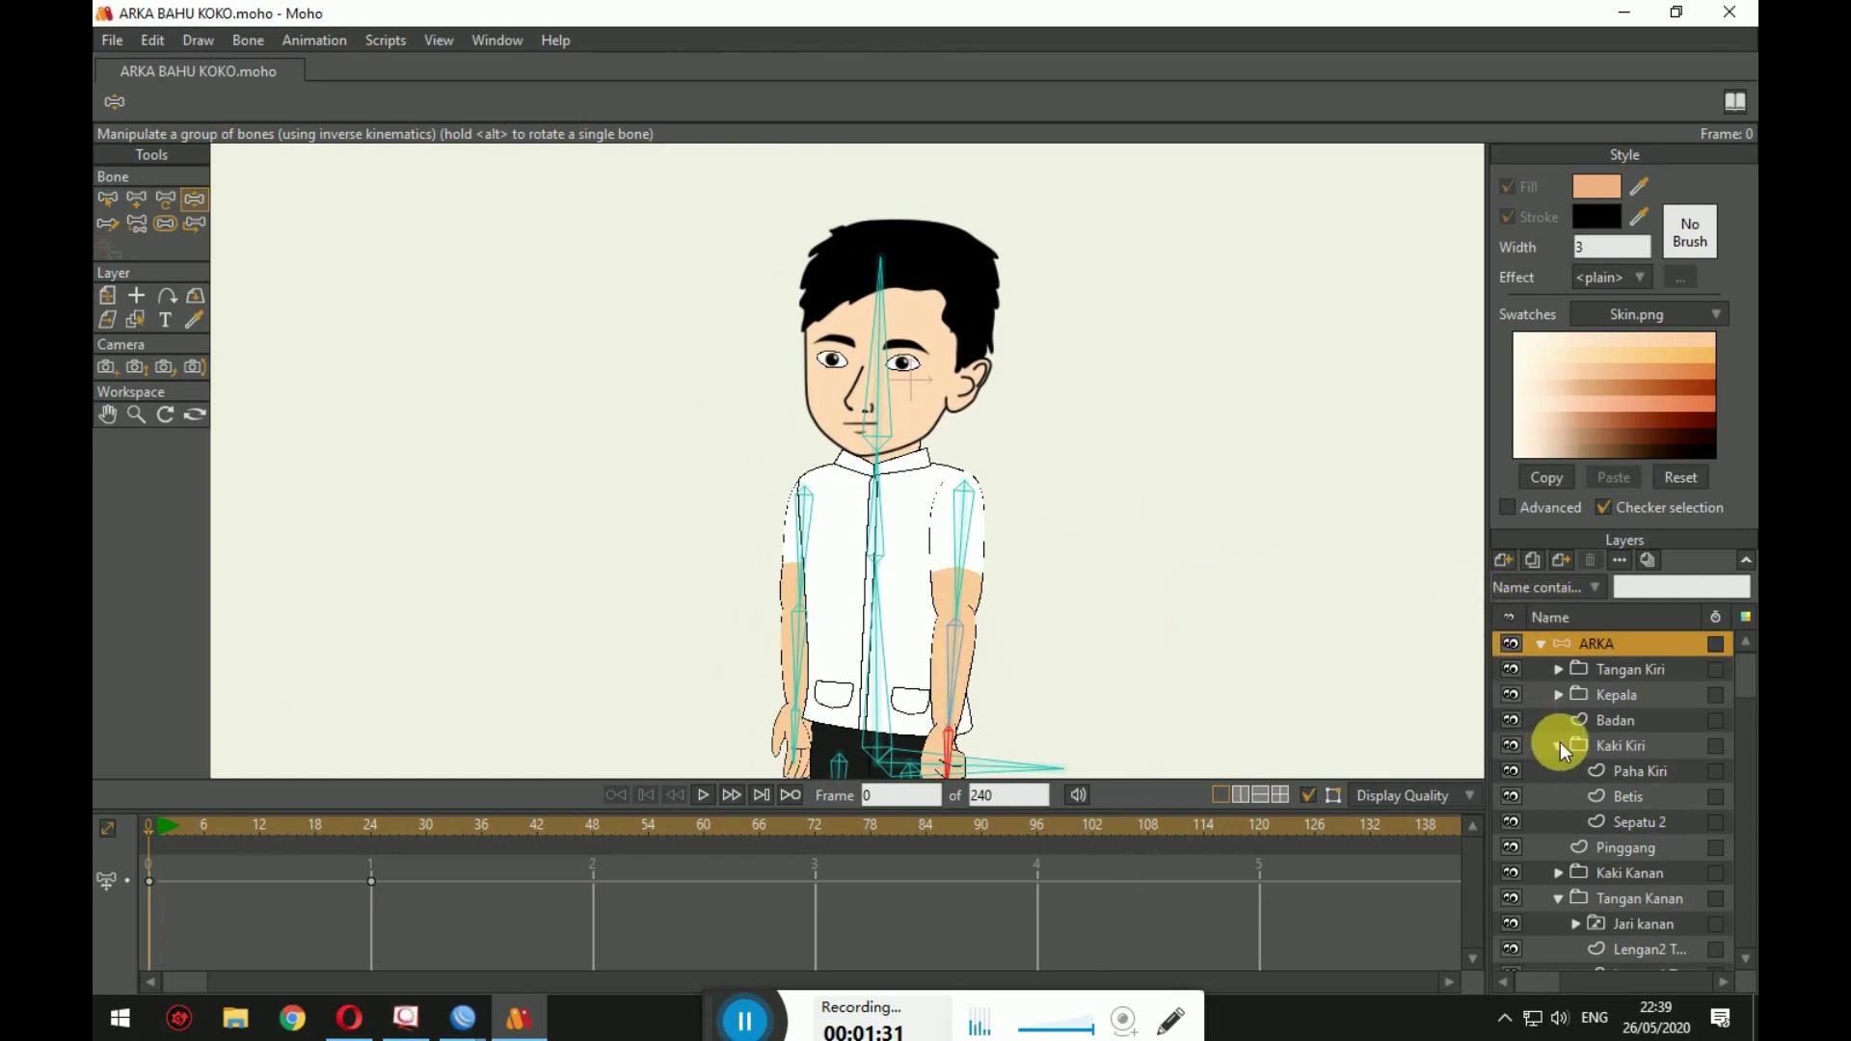
scroll(1639, 800, down, 1)
scroll(1585, 849, up, 1)
scroll(1611, 847, down, 1)
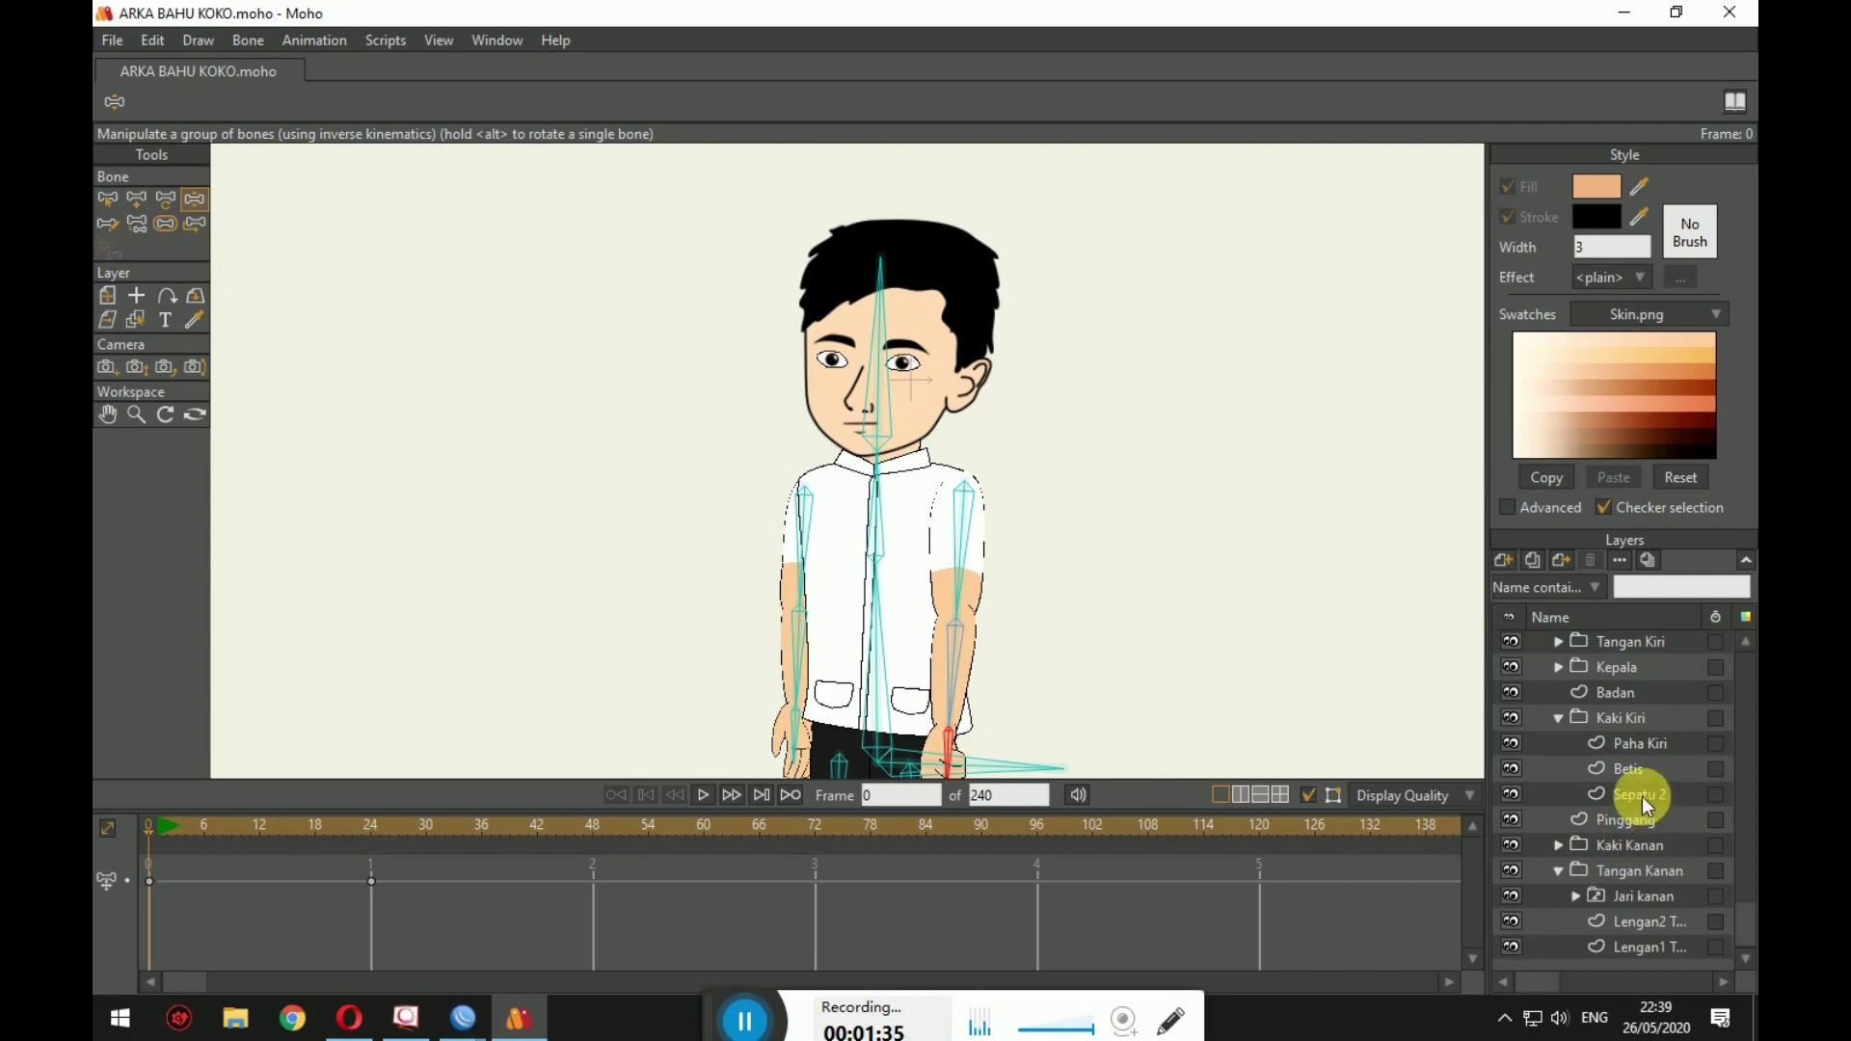
click(1559, 718)
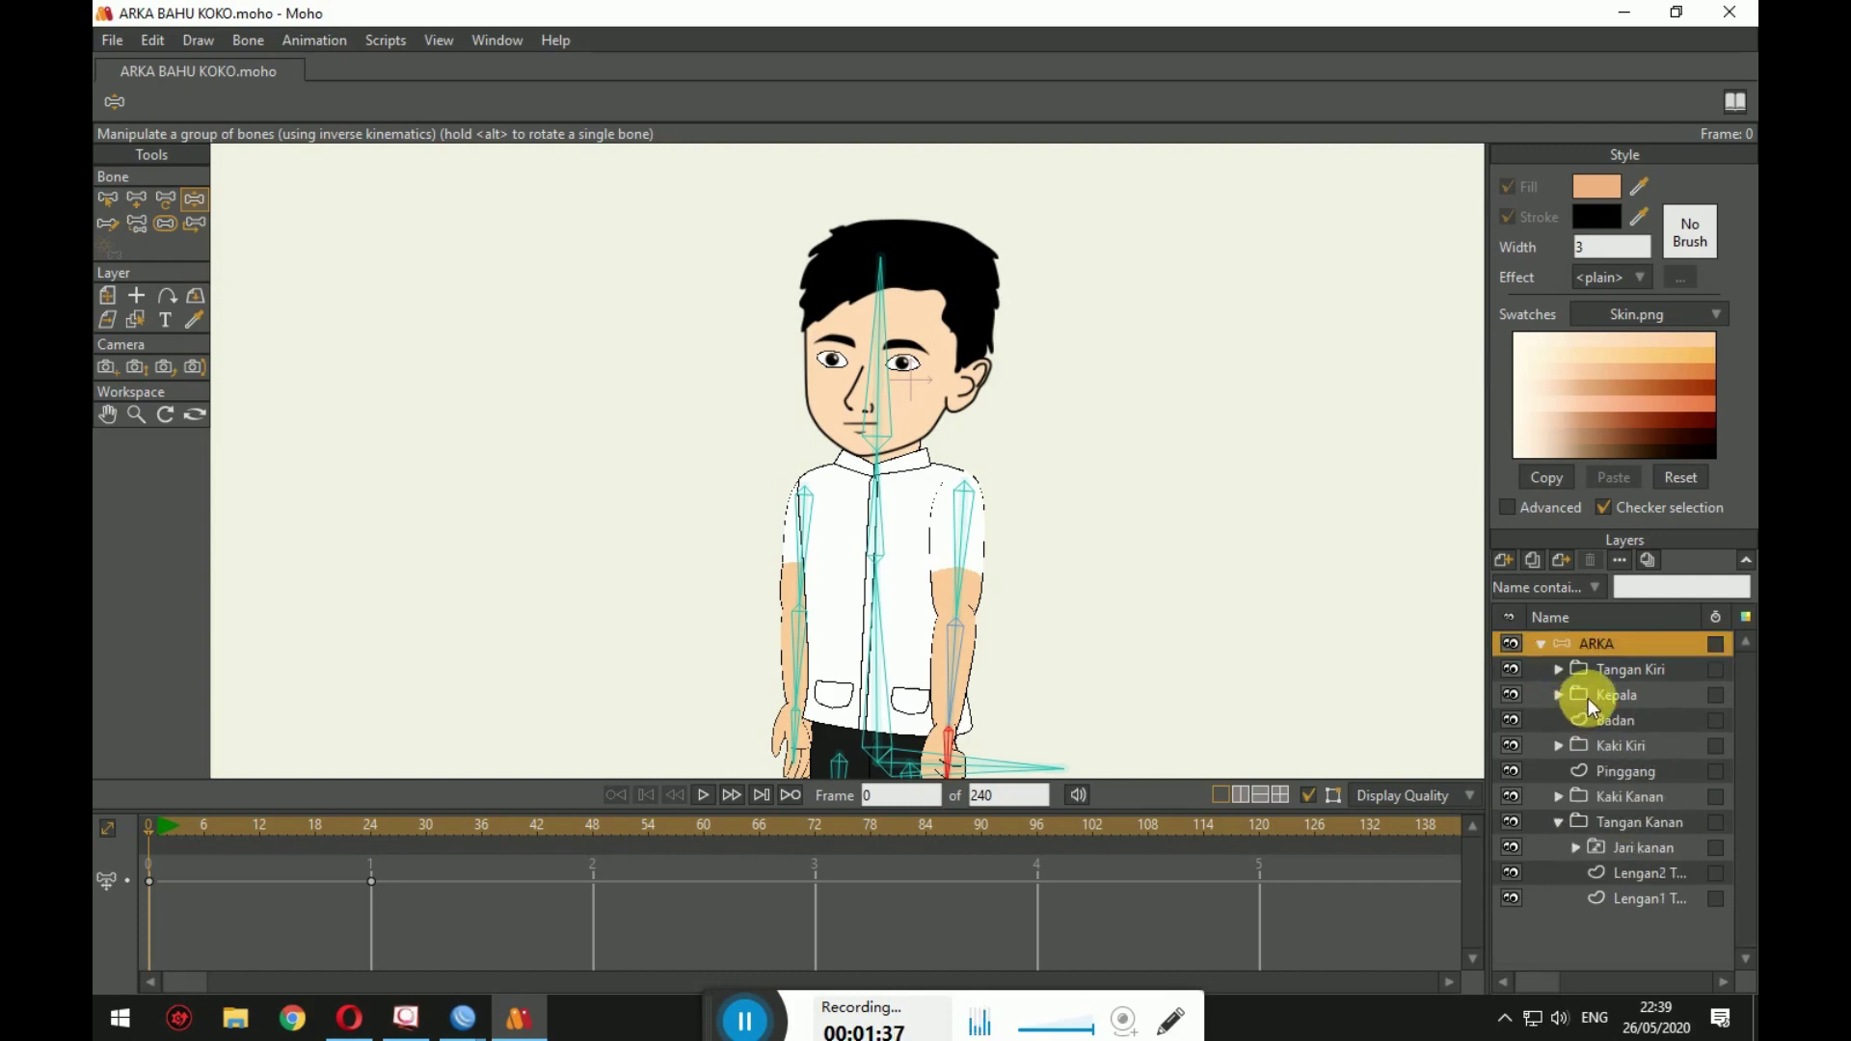
click(1561, 694)
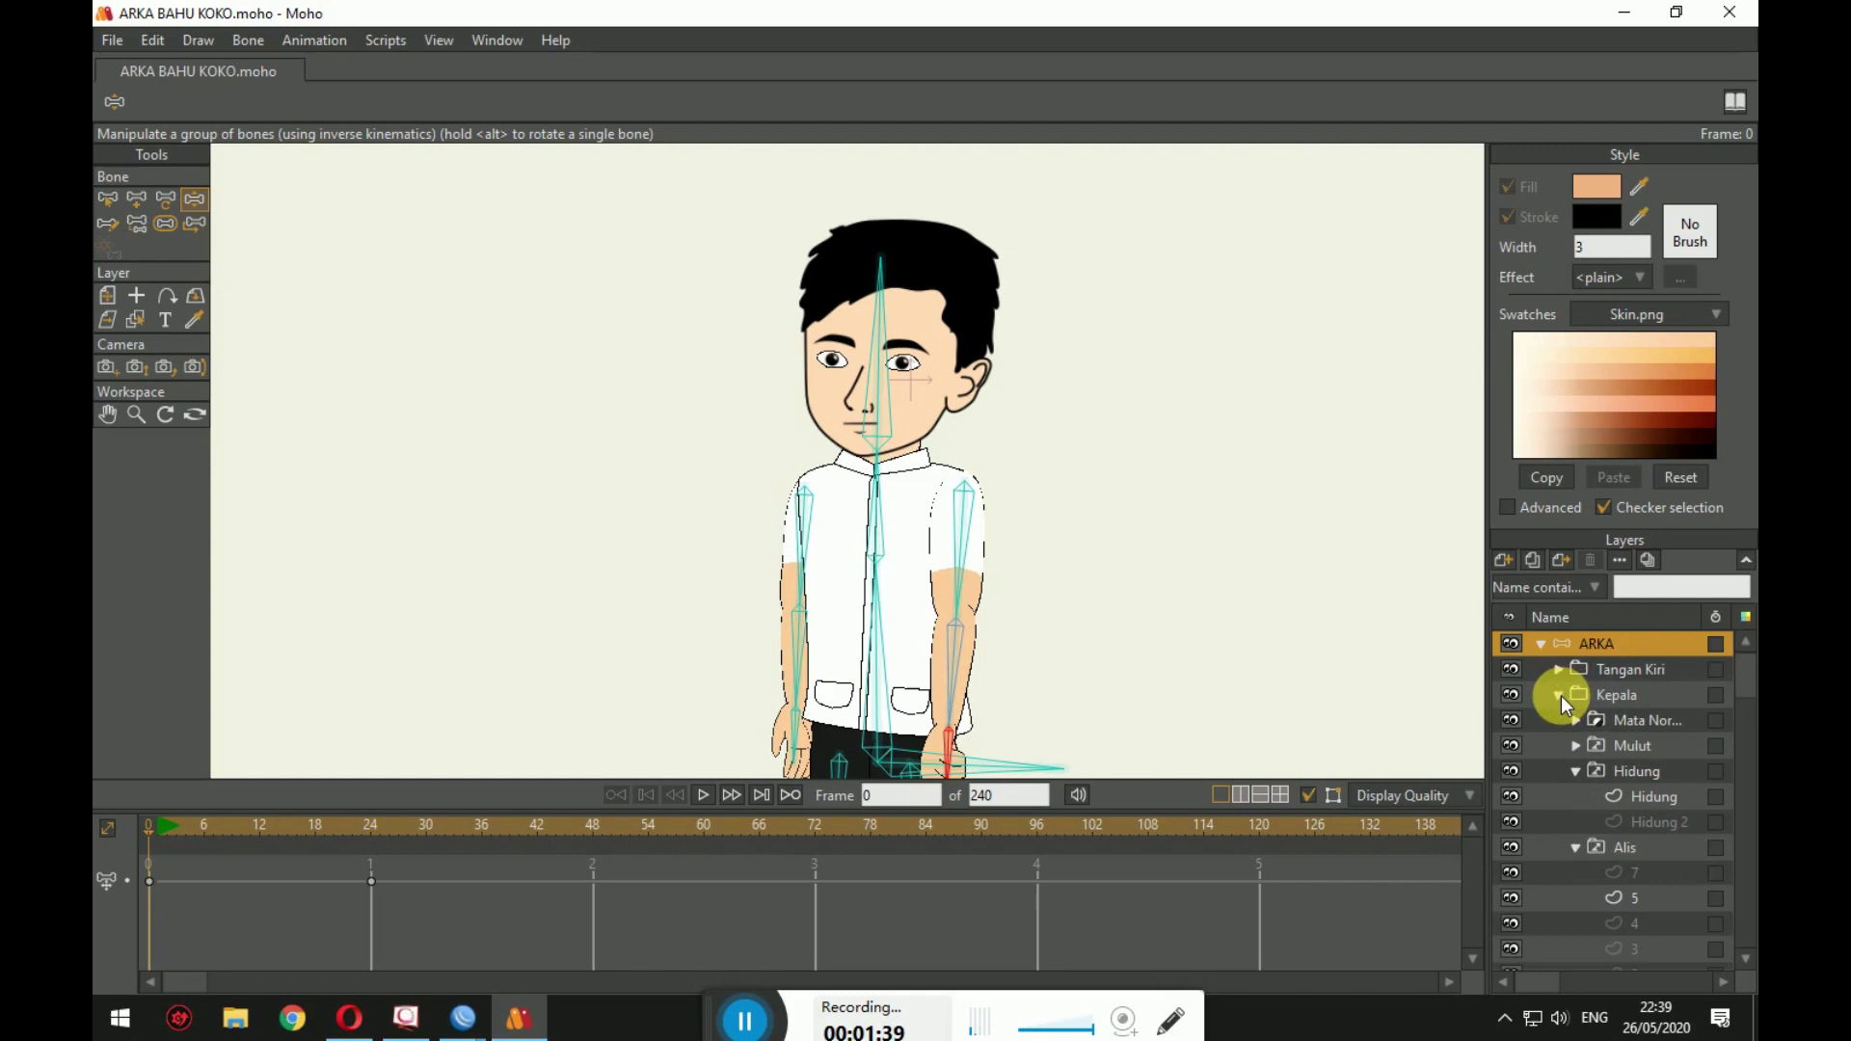
click(1626, 748)
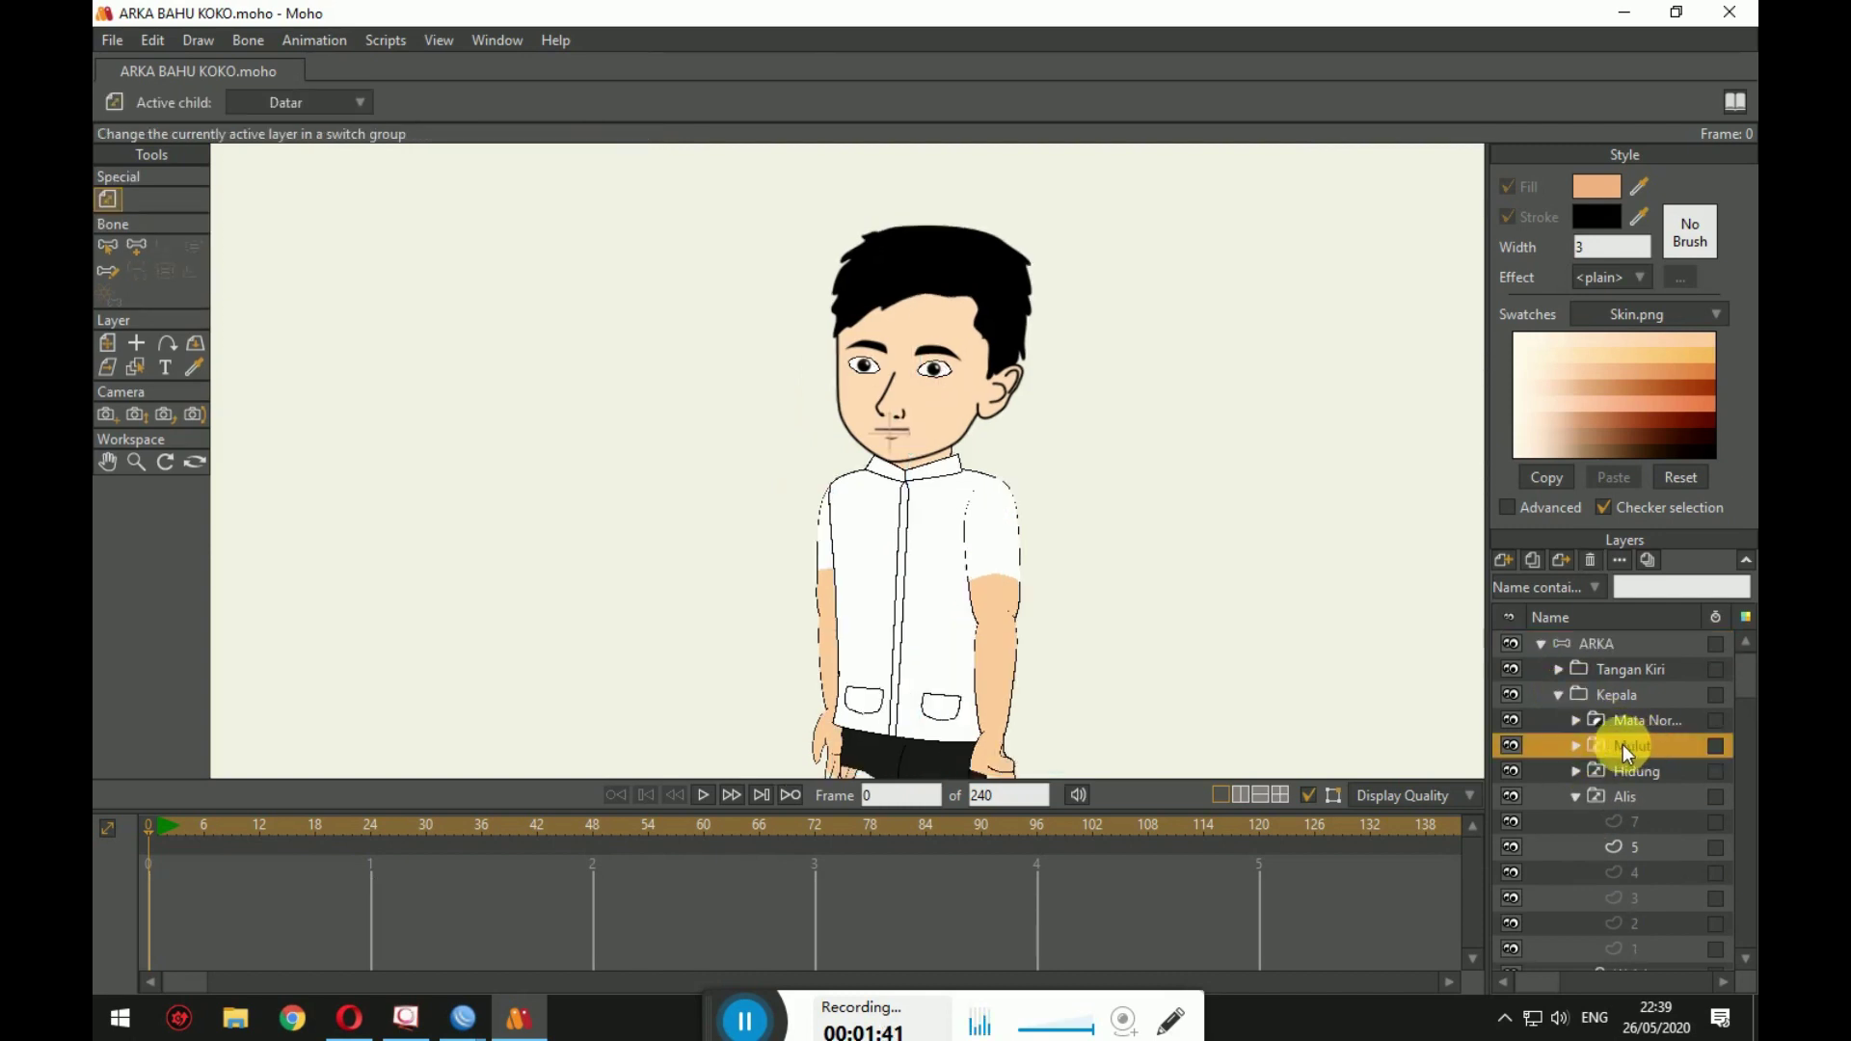
click(1576, 747)
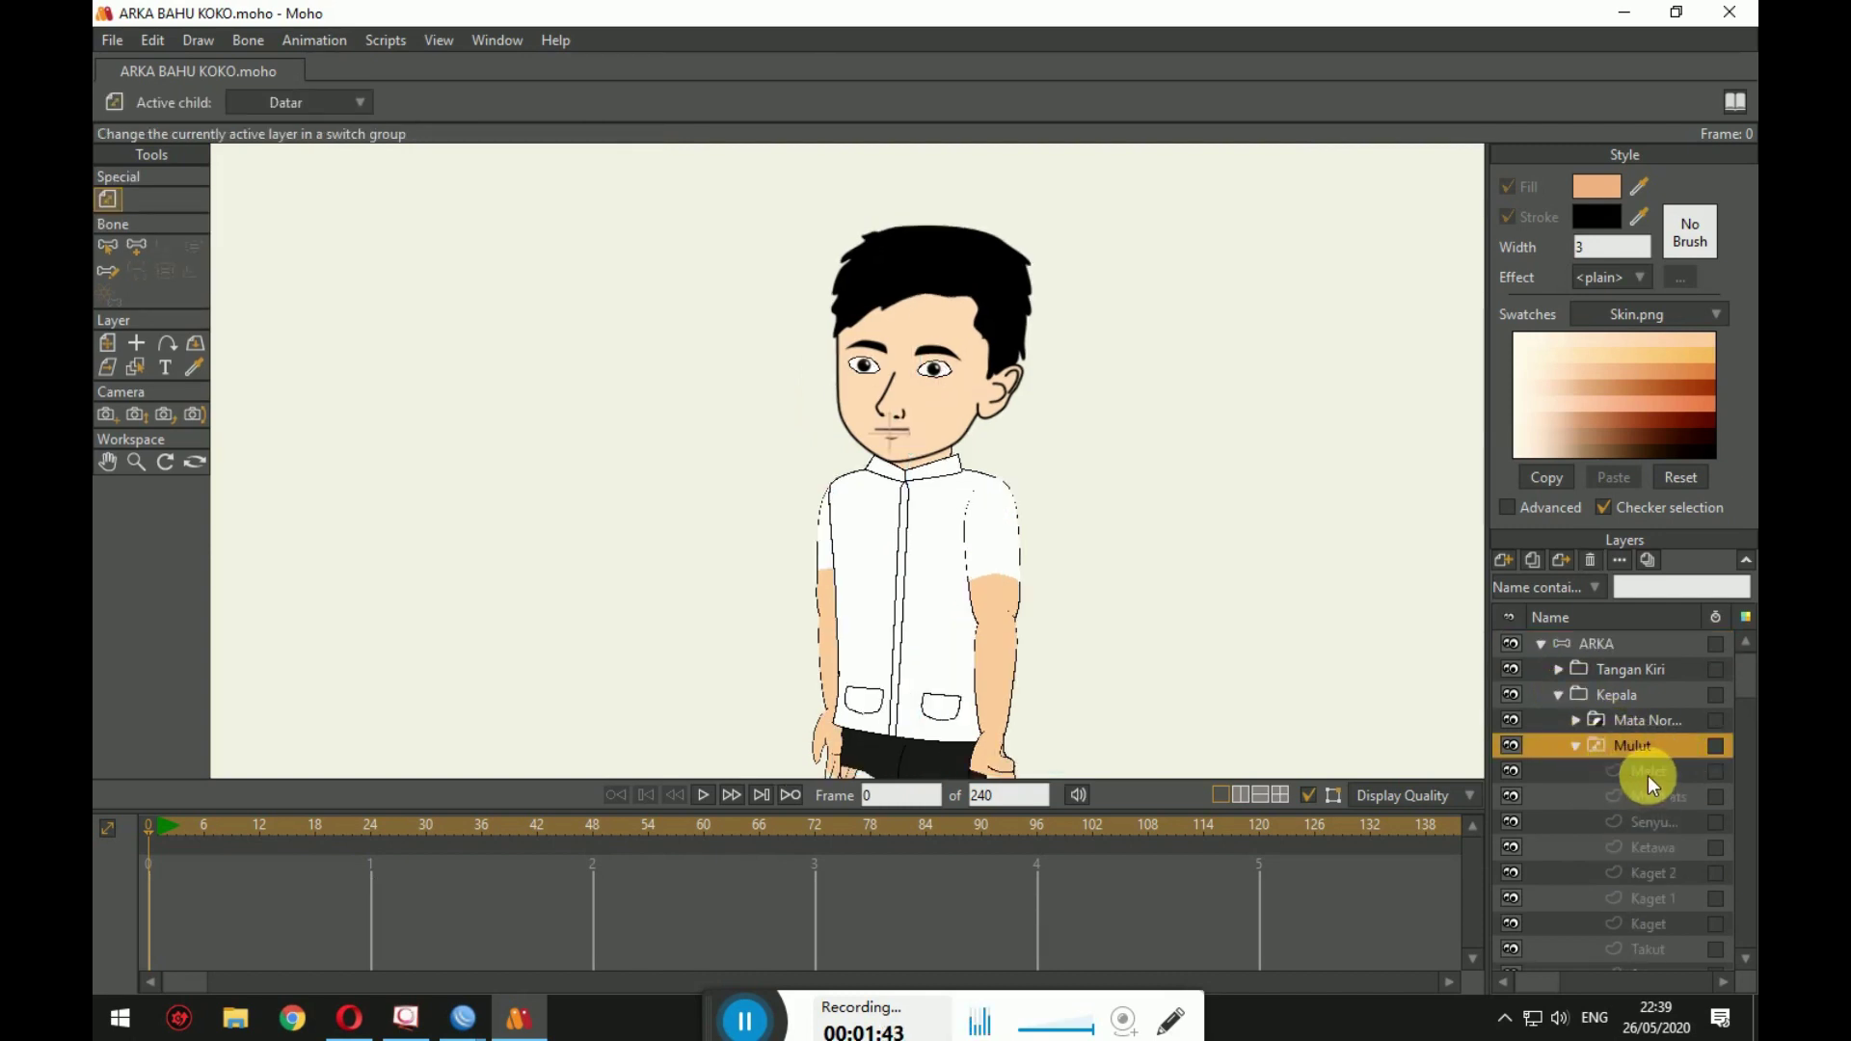
Step: Inspect the mouth expression layers inside Mulut, including Melet, Ketawa and Sedih, up close on the face
click(1647, 771)
scroll(1109, 569, up, 5)
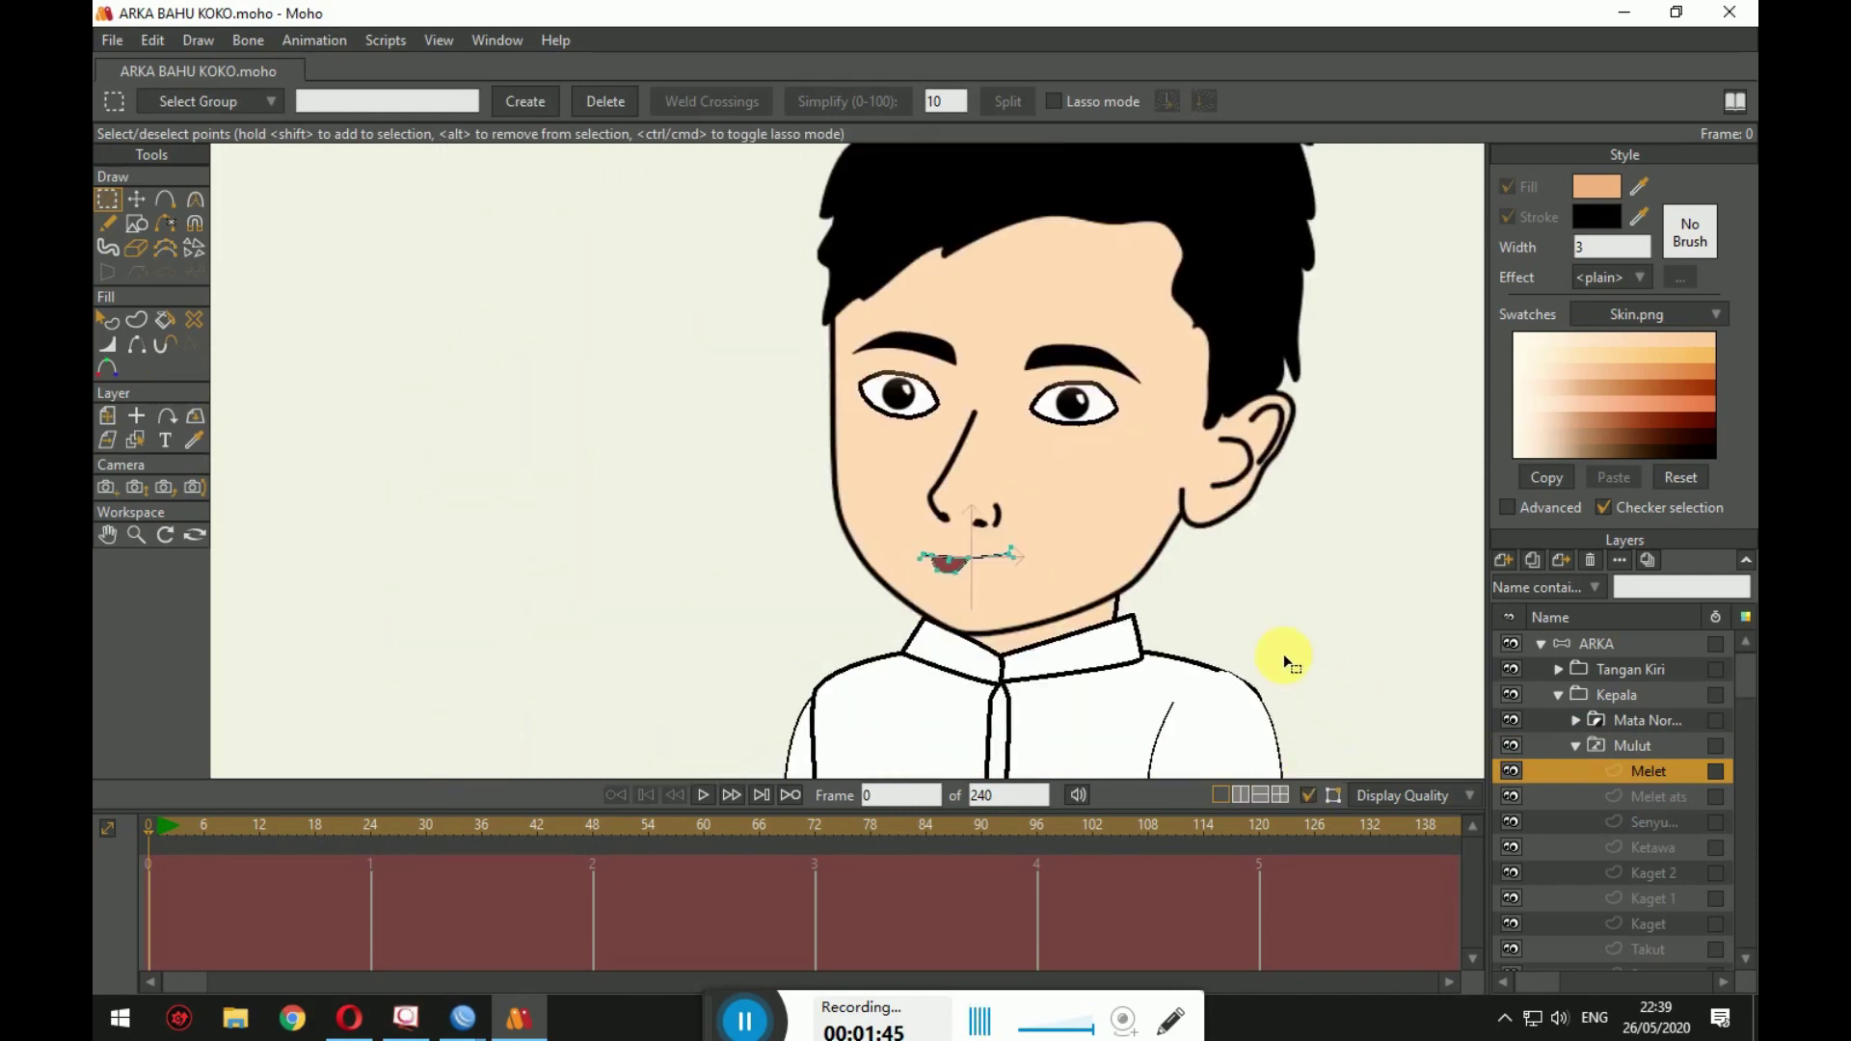
scroll(1071, 593, up, 4)
click(1664, 822)
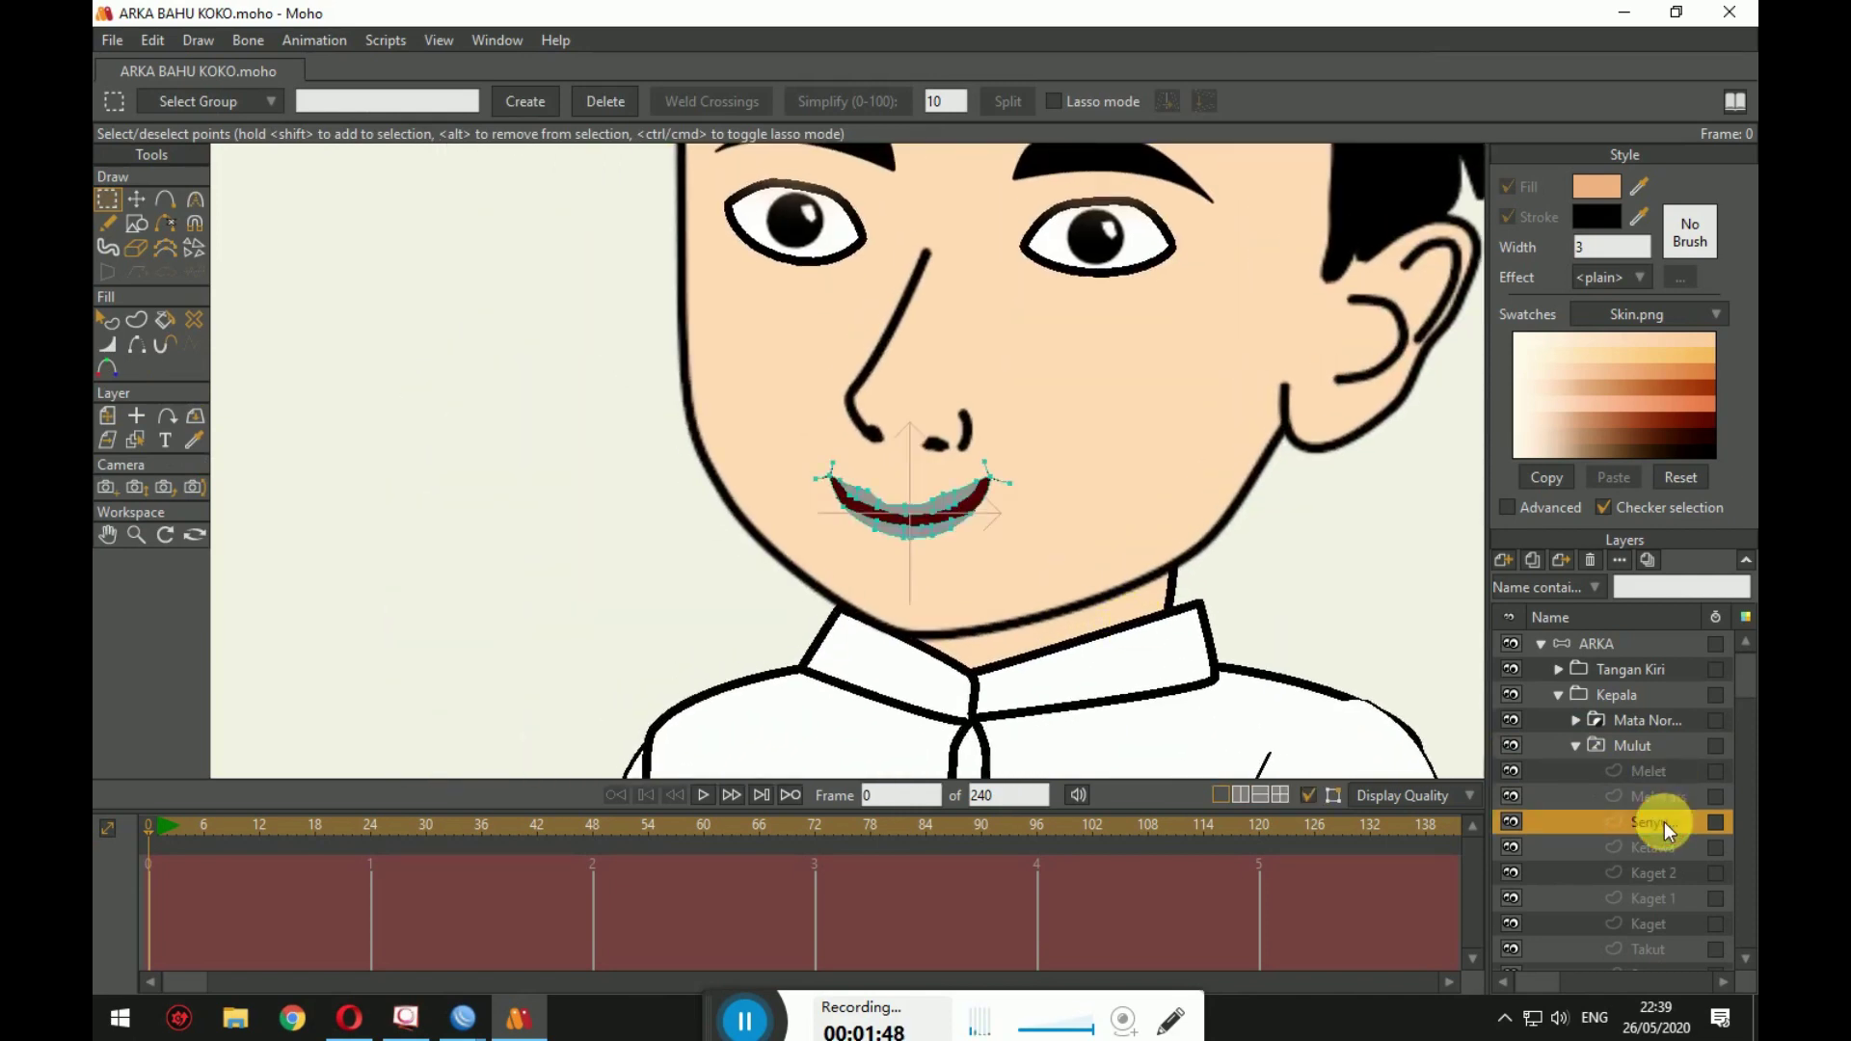
scroll(1658, 830, down, 1)
click(1658, 837)
click(1658, 812)
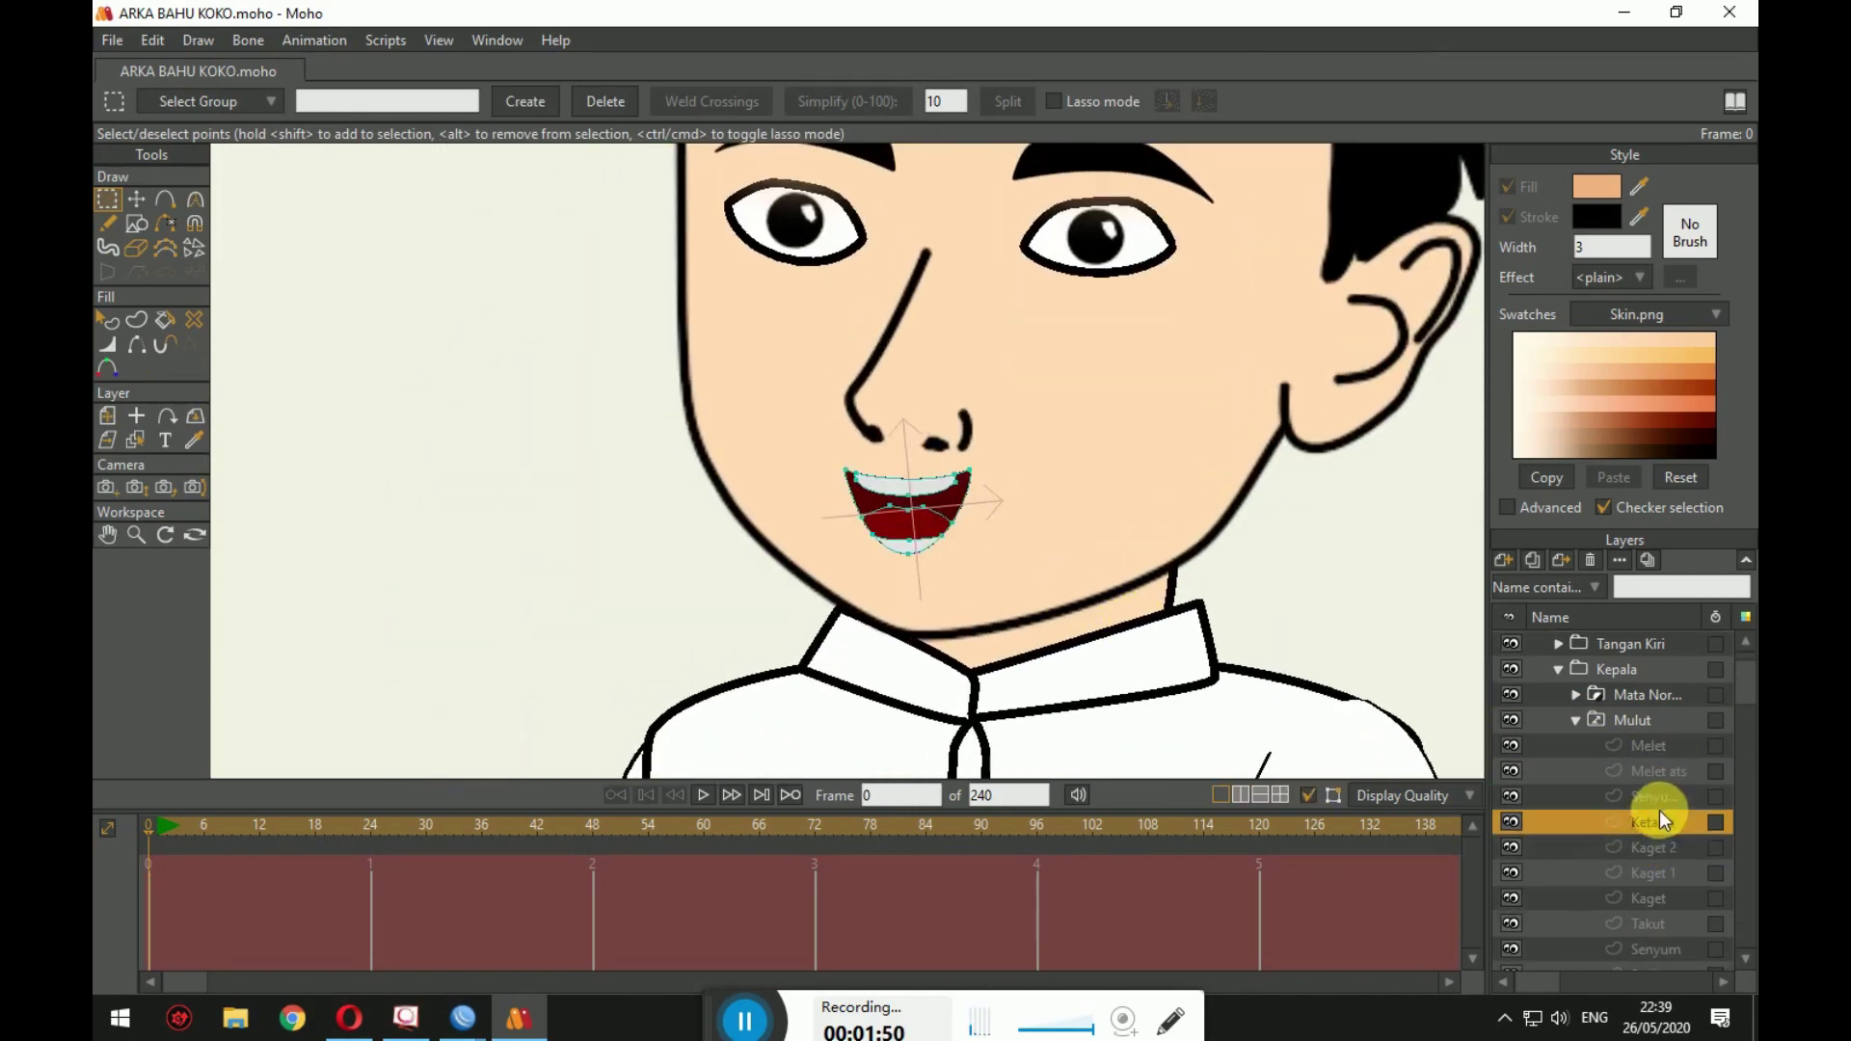
scroll(1659, 816, down, 3)
click(1652, 848)
click(1653, 893)
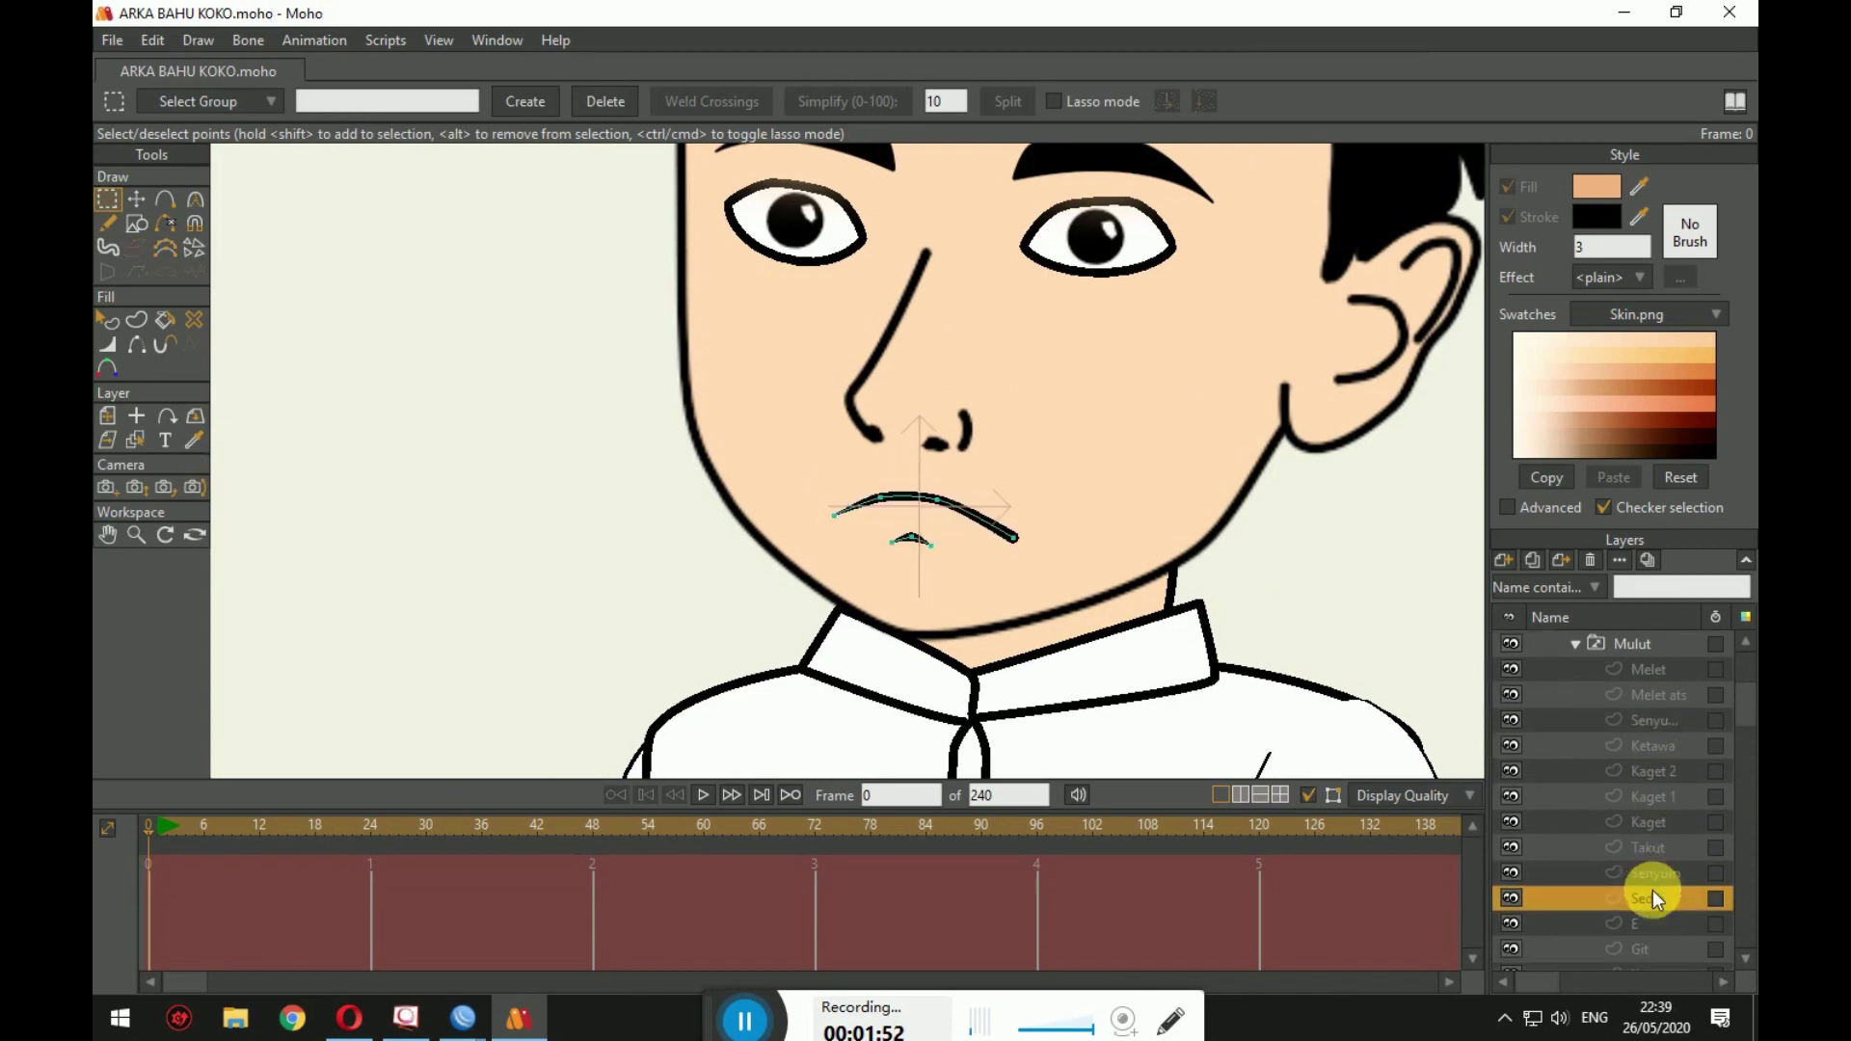
Step: Inspect the speech mouth shapes inside Mulut, including E, U and me, and collapse the Mulut group
click(1663, 862)
scroll(1663, 860, down, 3)
click(1657, 826)
click(1655, 843)
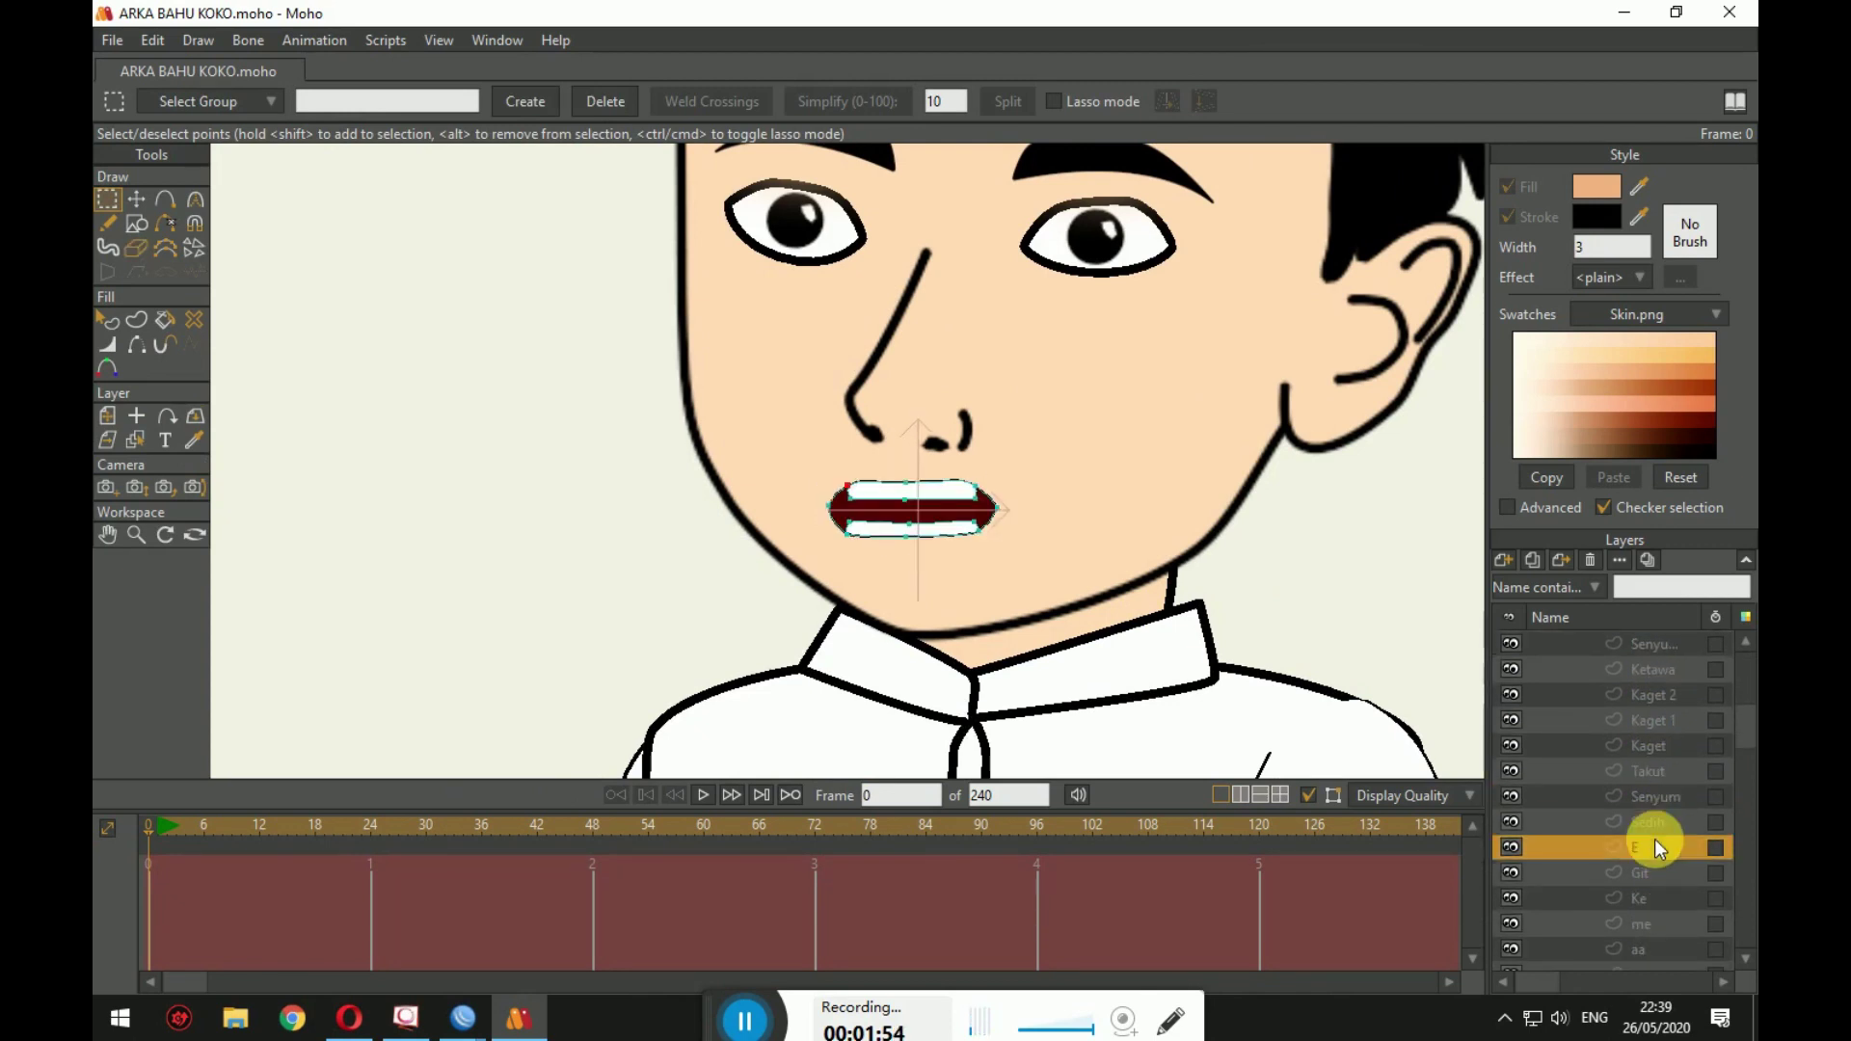
scroll(1655, 839, down, 4)
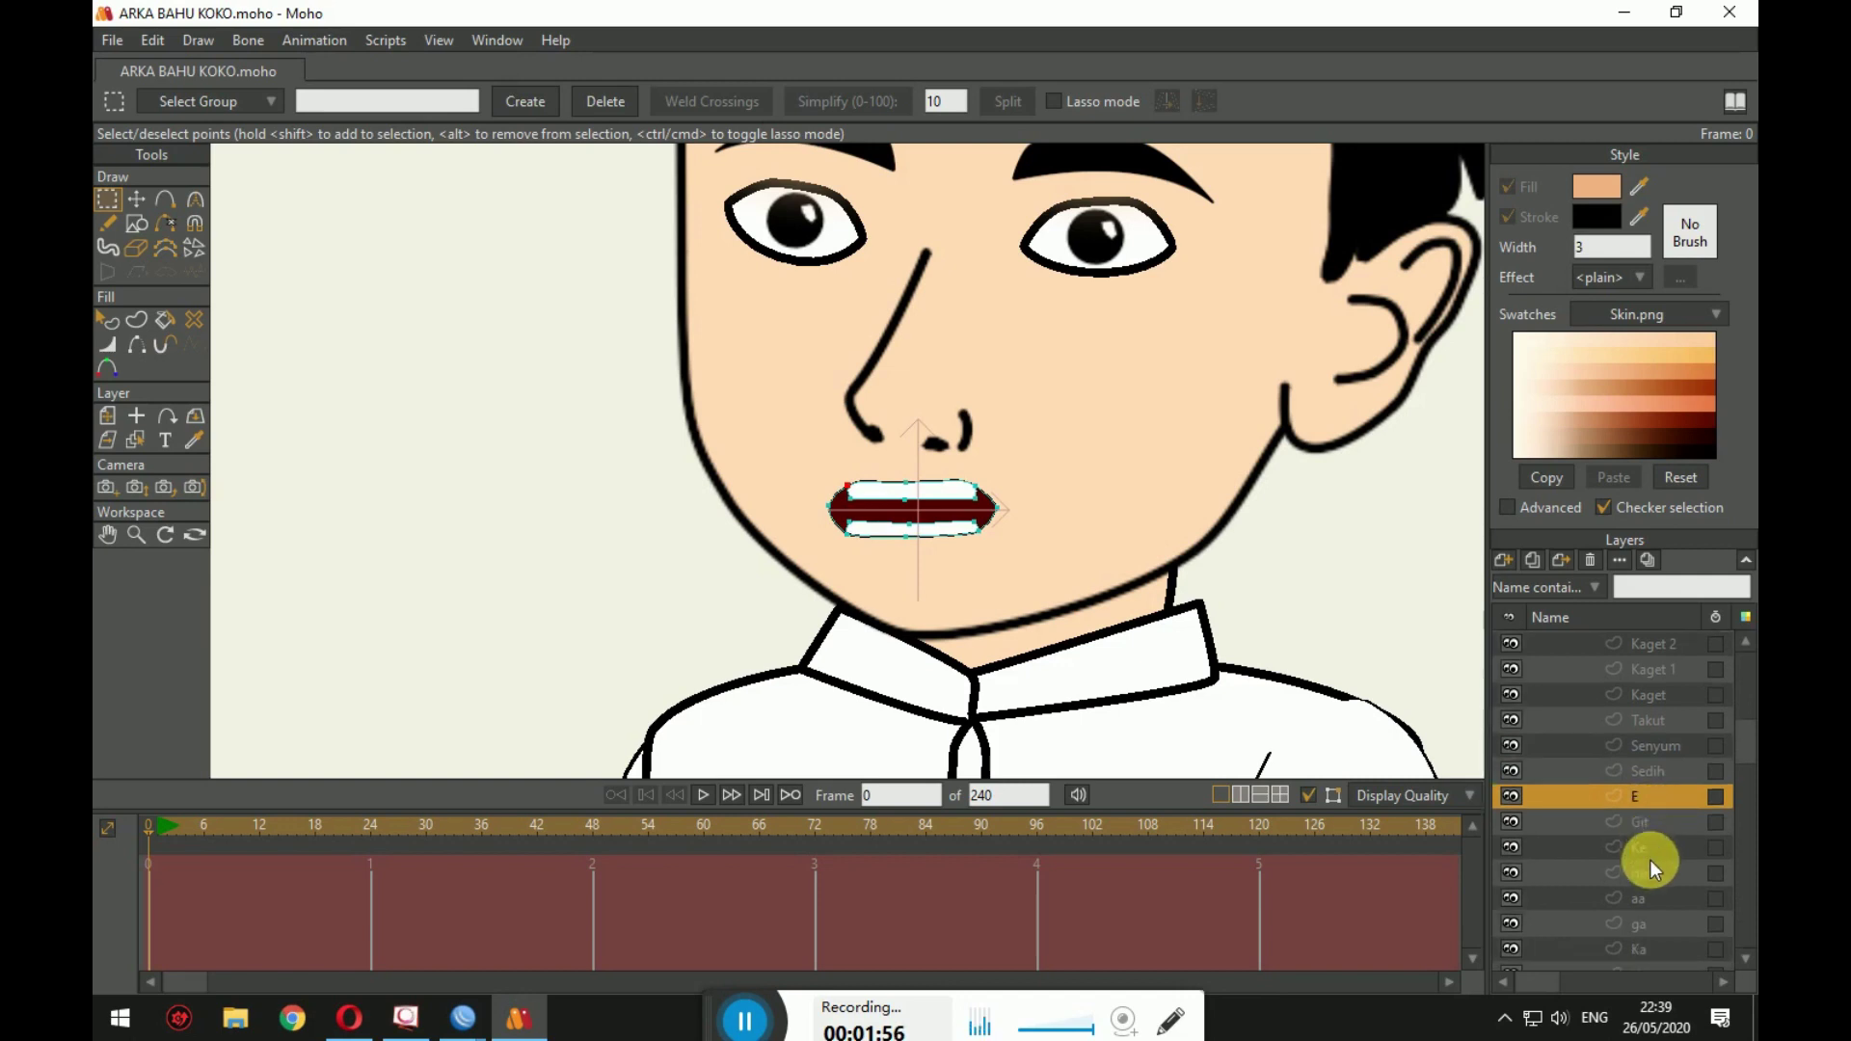
click(1649, 921)
scroll(1651, 906, down, 2)
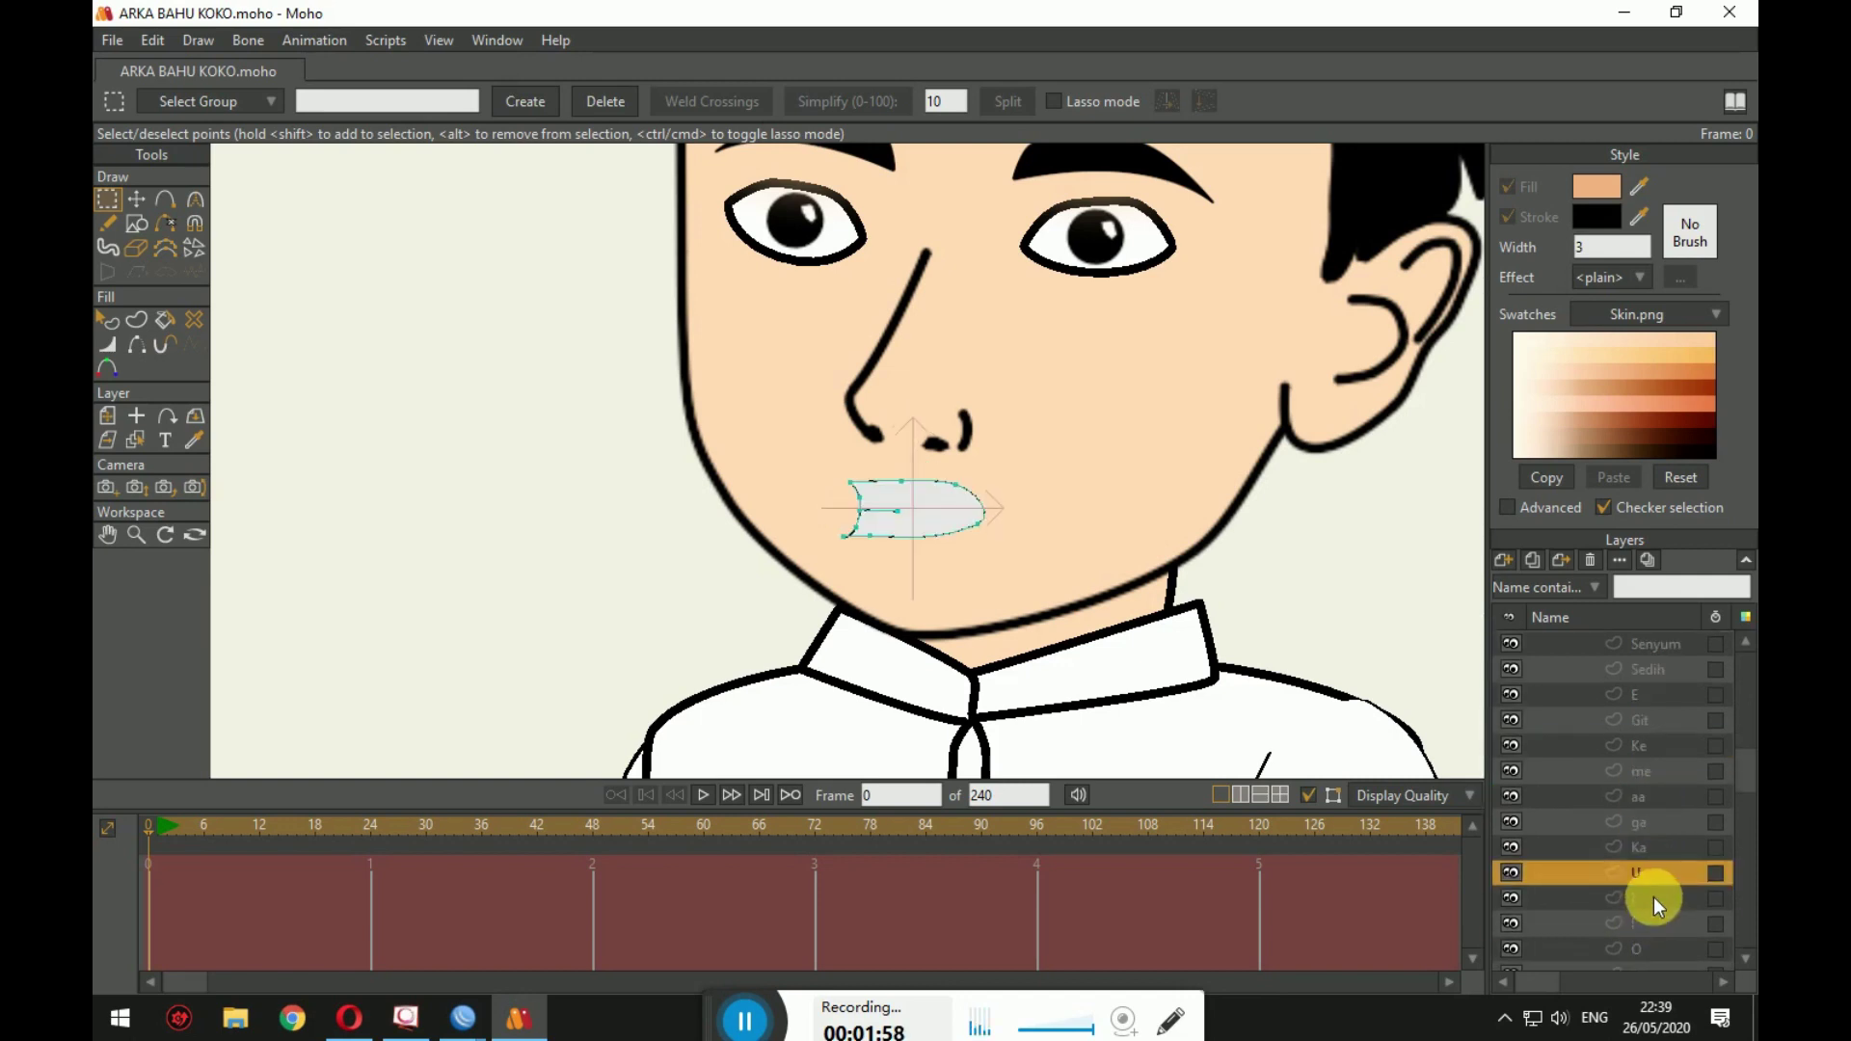
click(1652, 912)
click(1663, 822)
click(1676, 772)
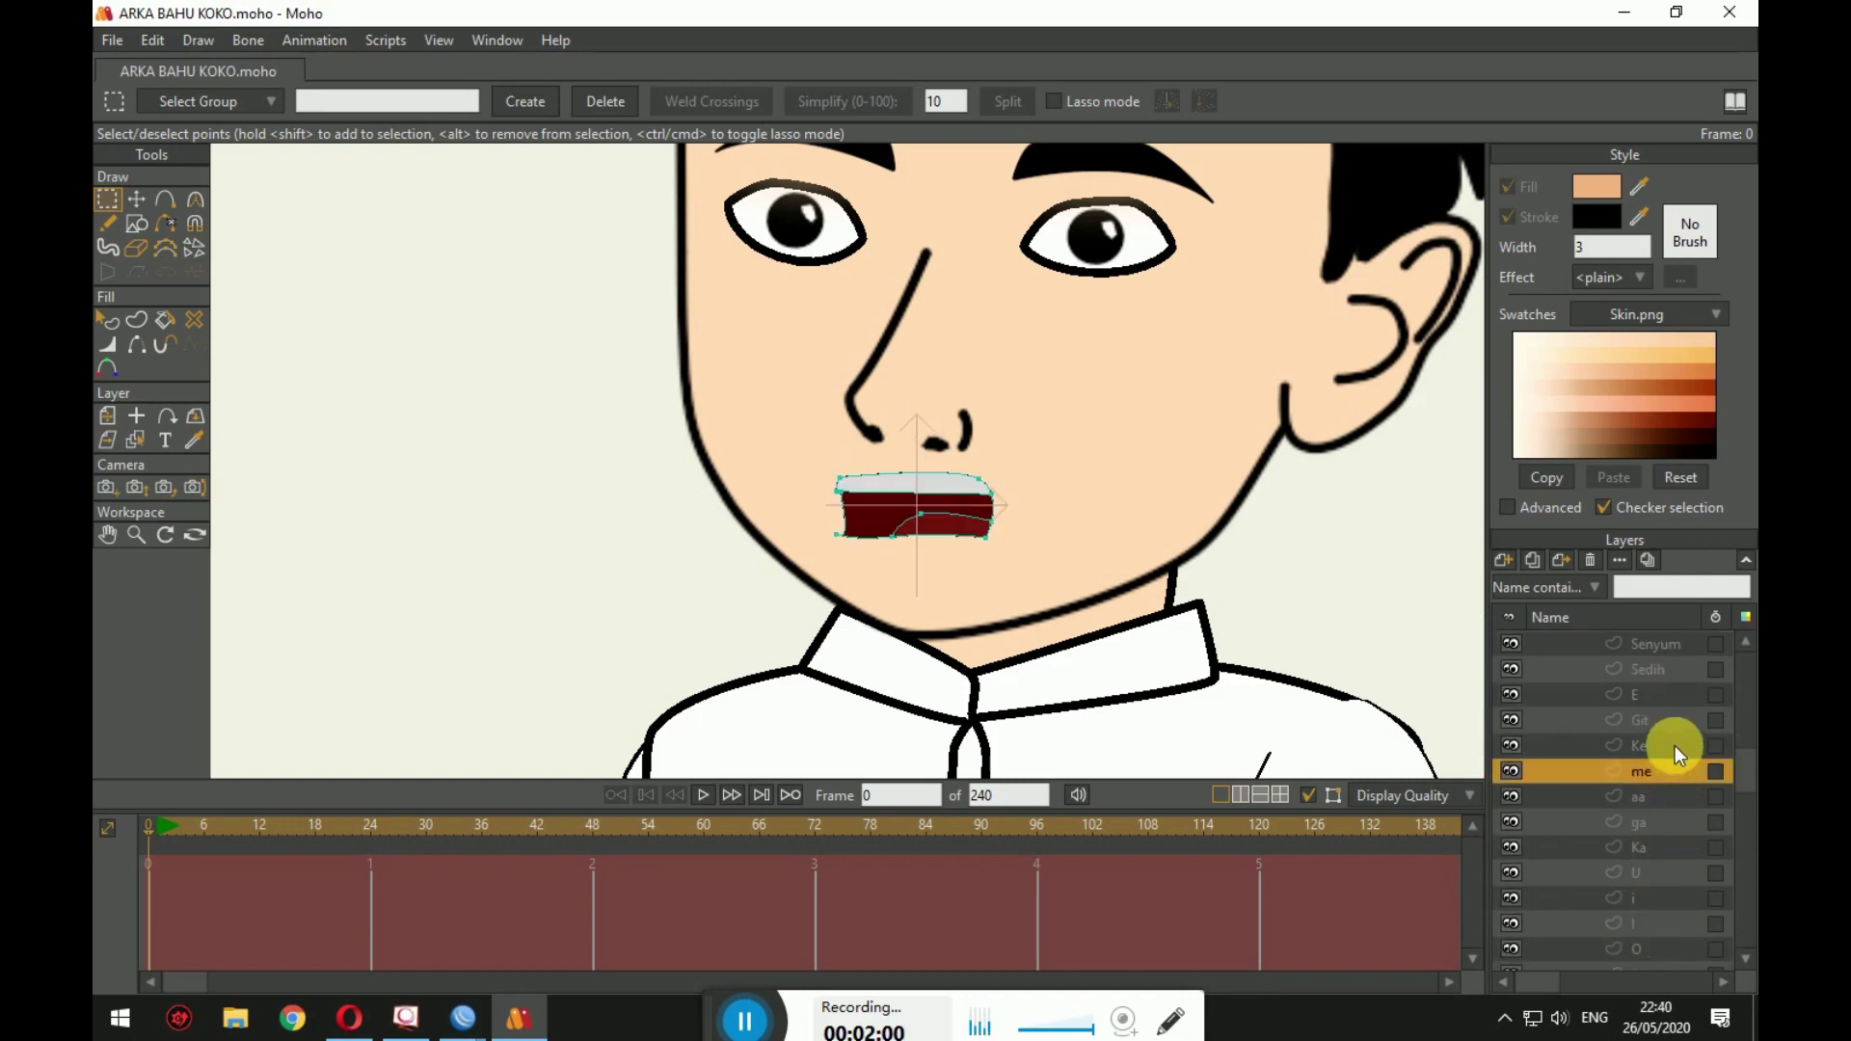
scroll(978, 520, up, 2)
scroll(977, 521, down, 4)
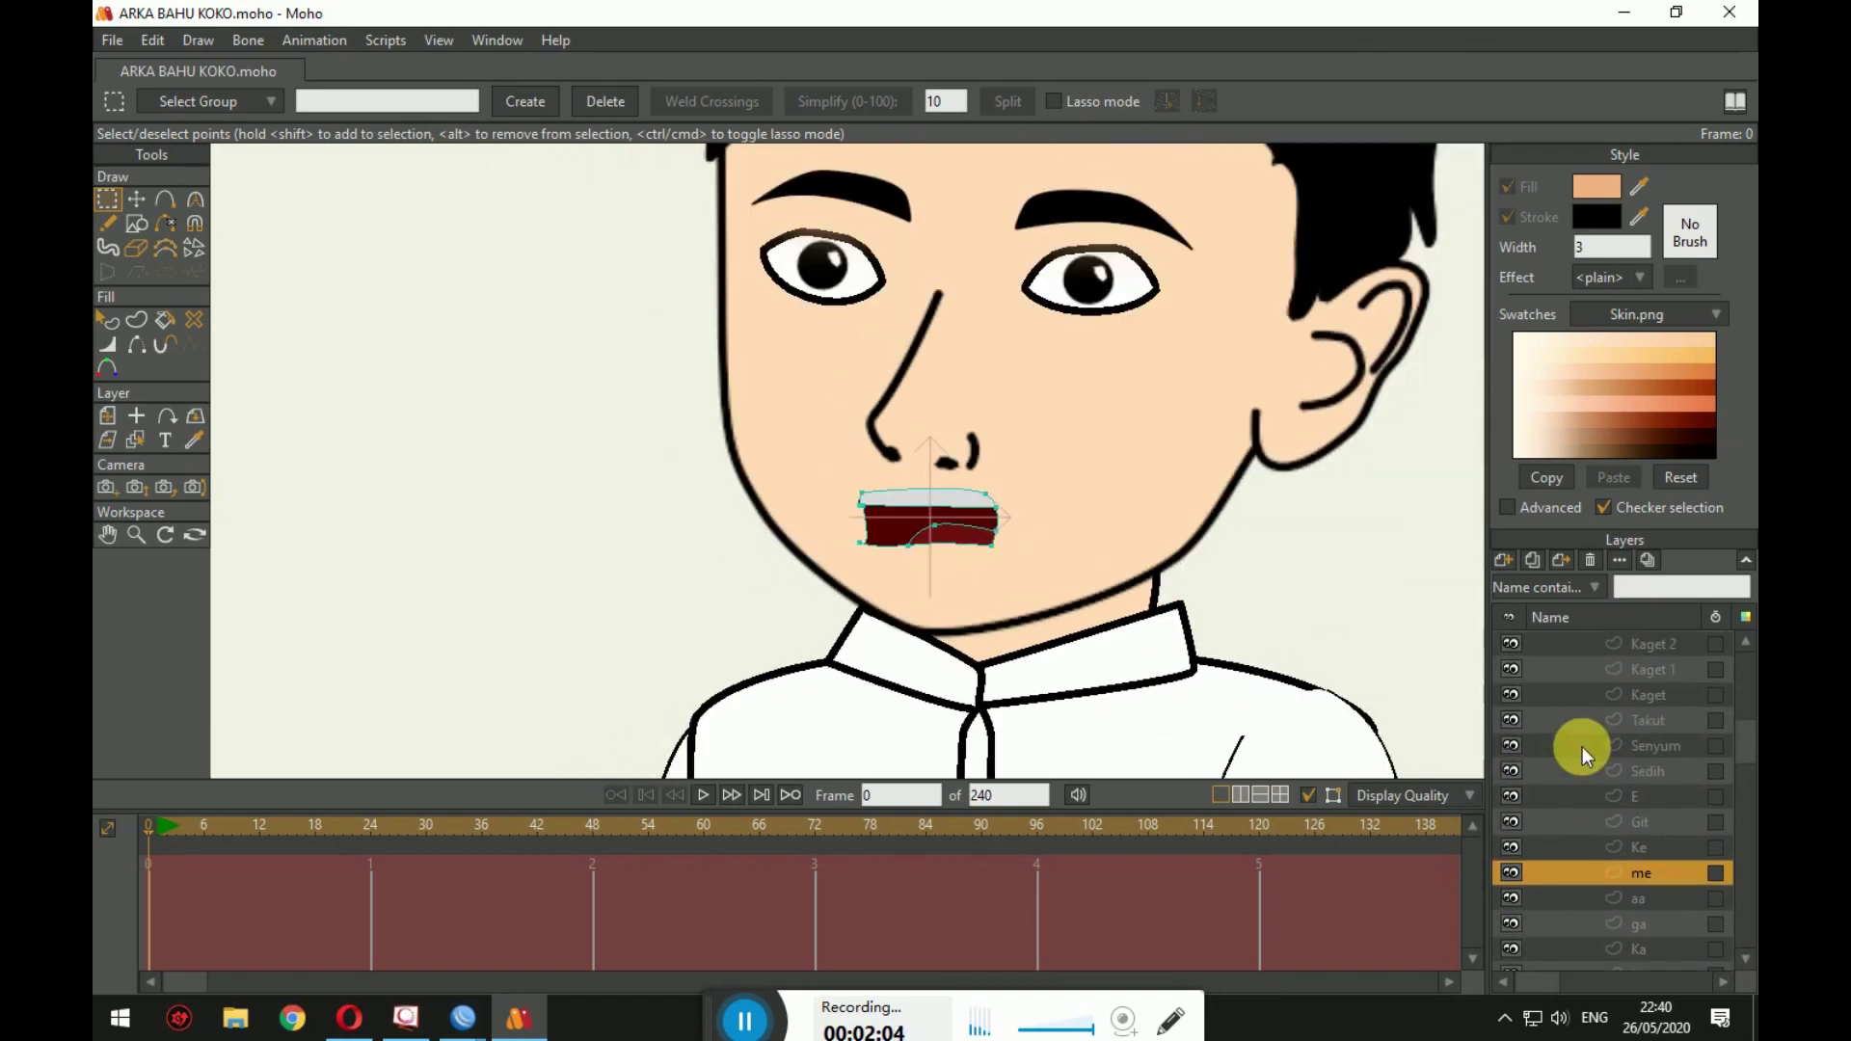
scroll(1584, 744, up, 5)
click(1584, 747)
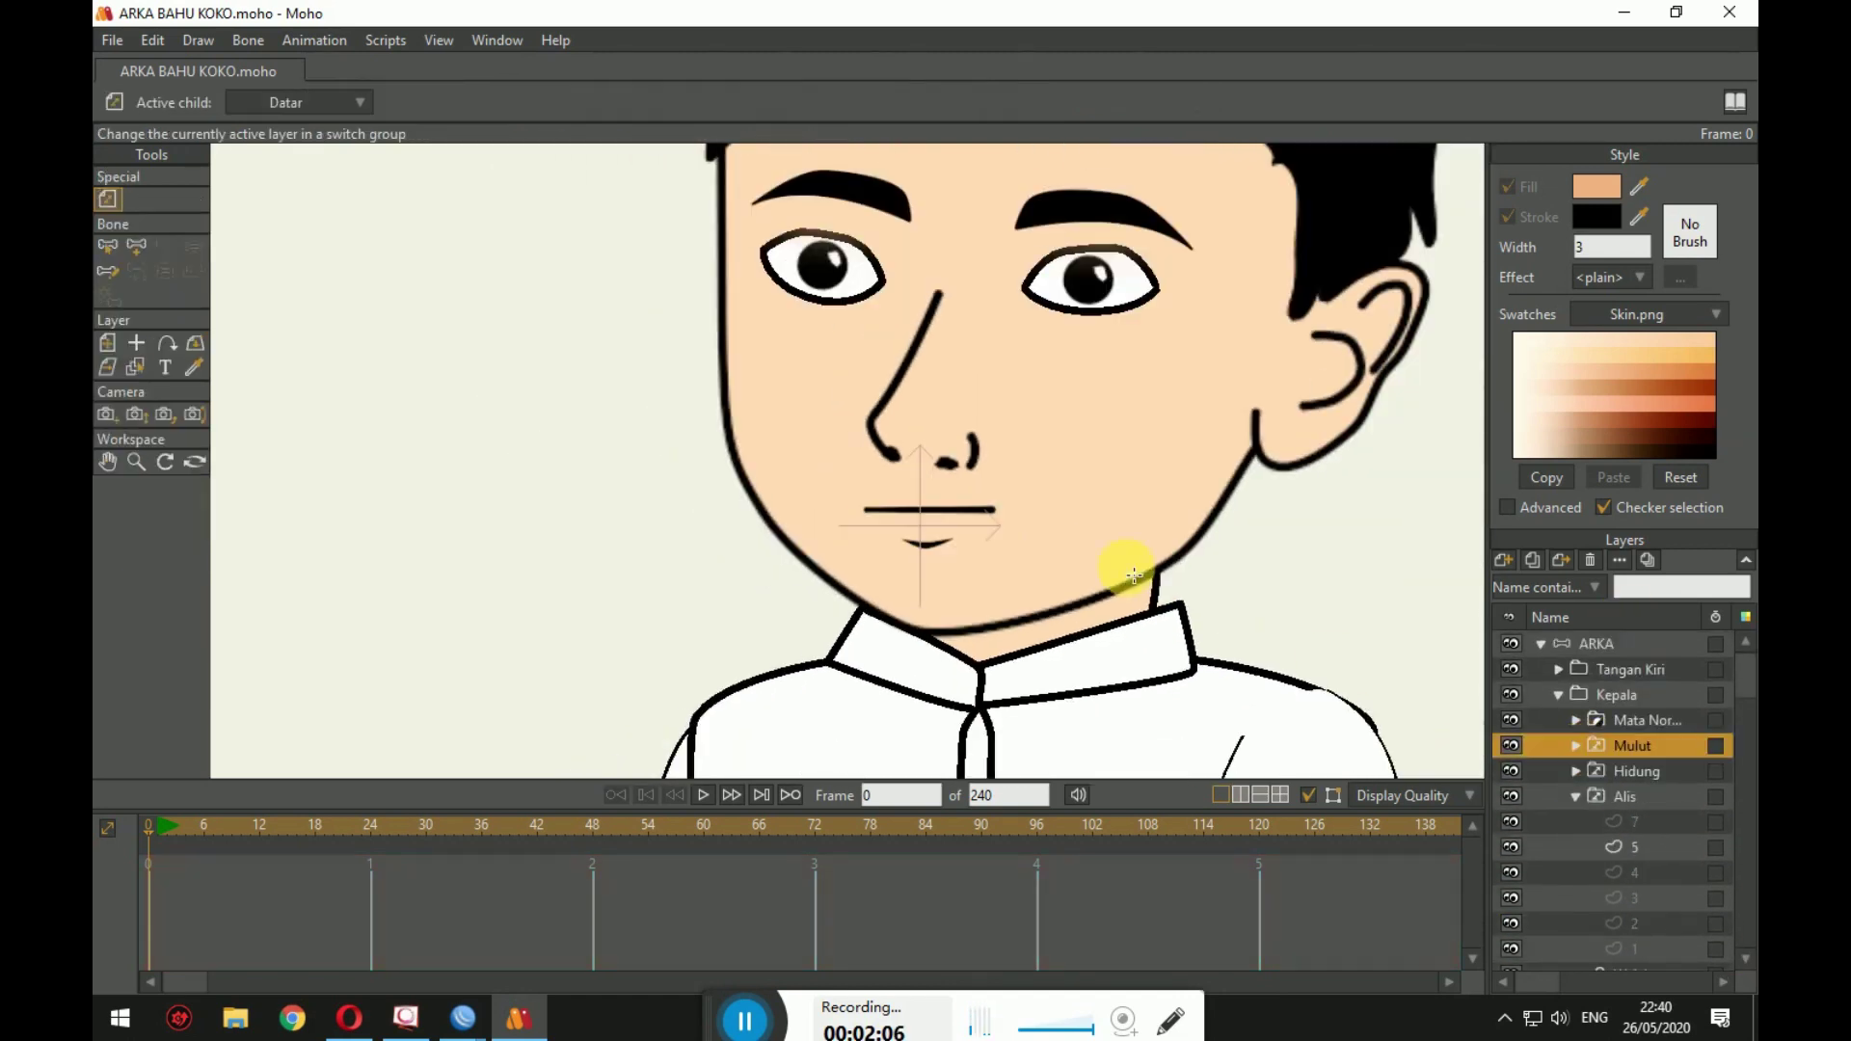
Step: Open the Moho file mulut from the mULUT folder inside Karakter
click(118, 41)
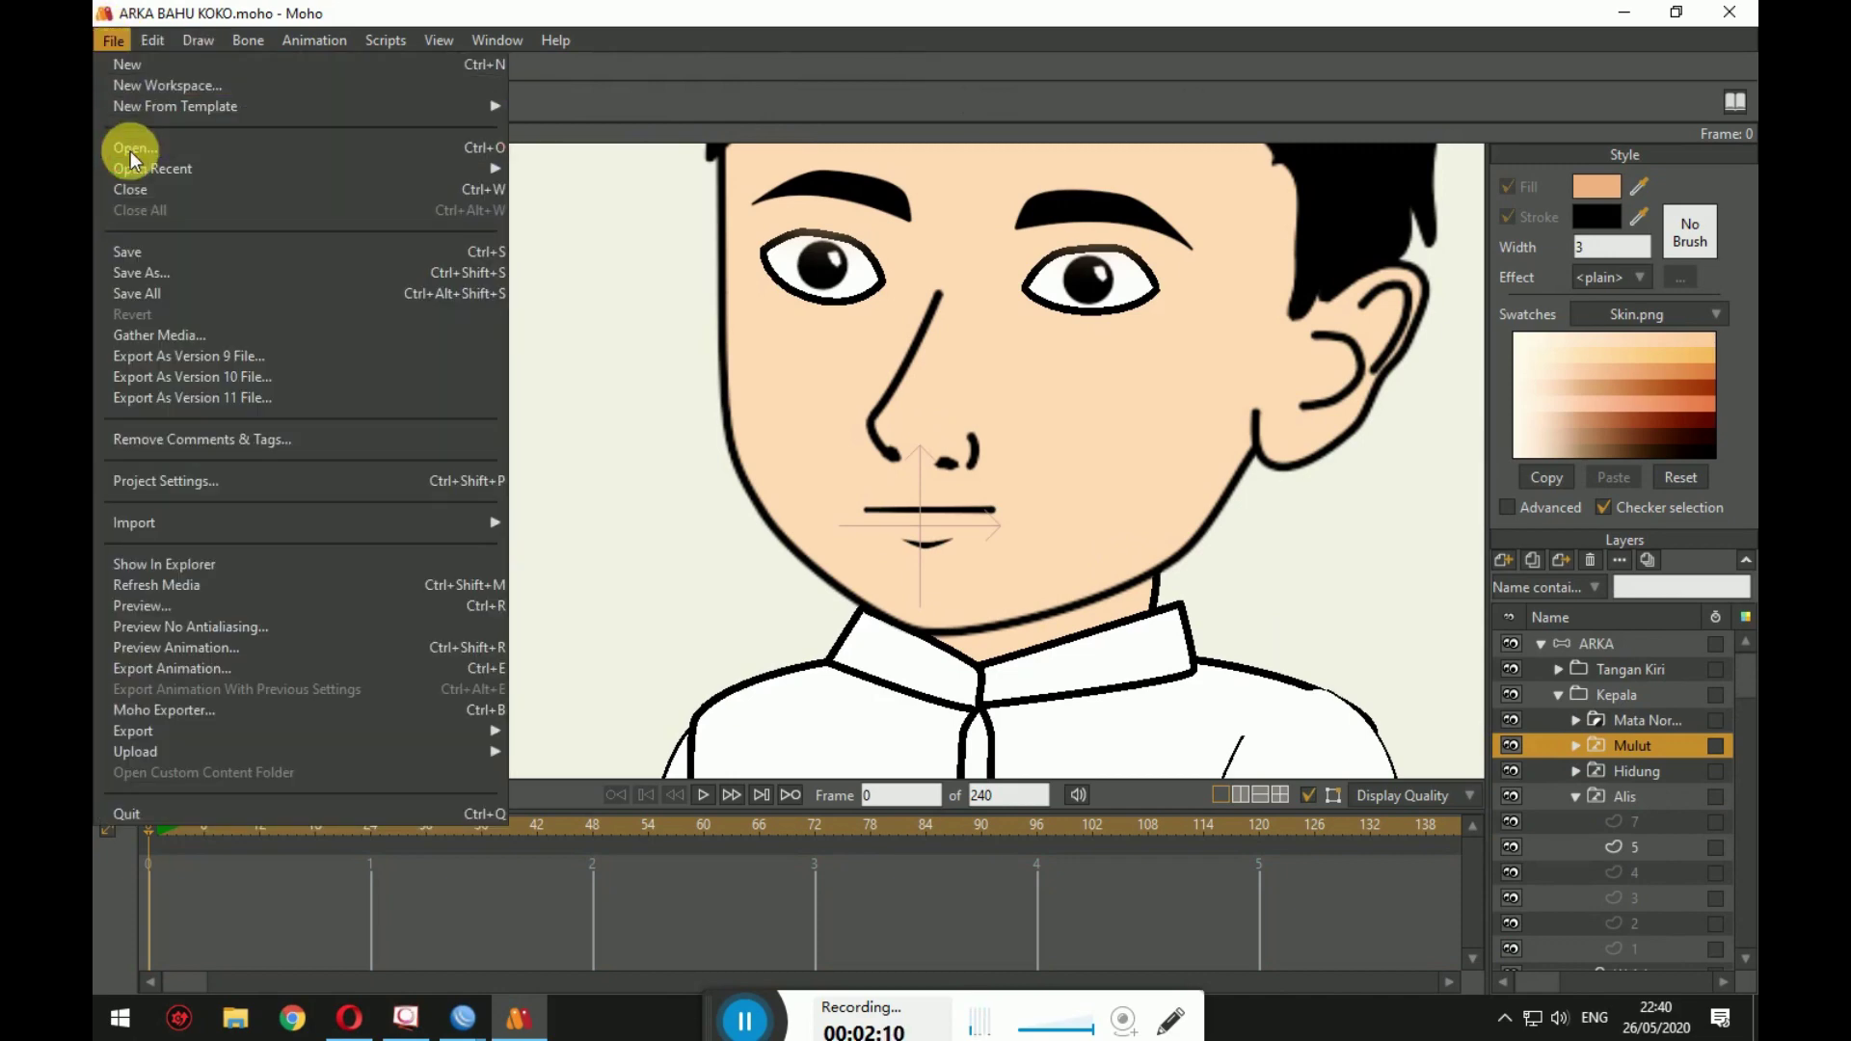
click(130, 149)
click(378, 82)
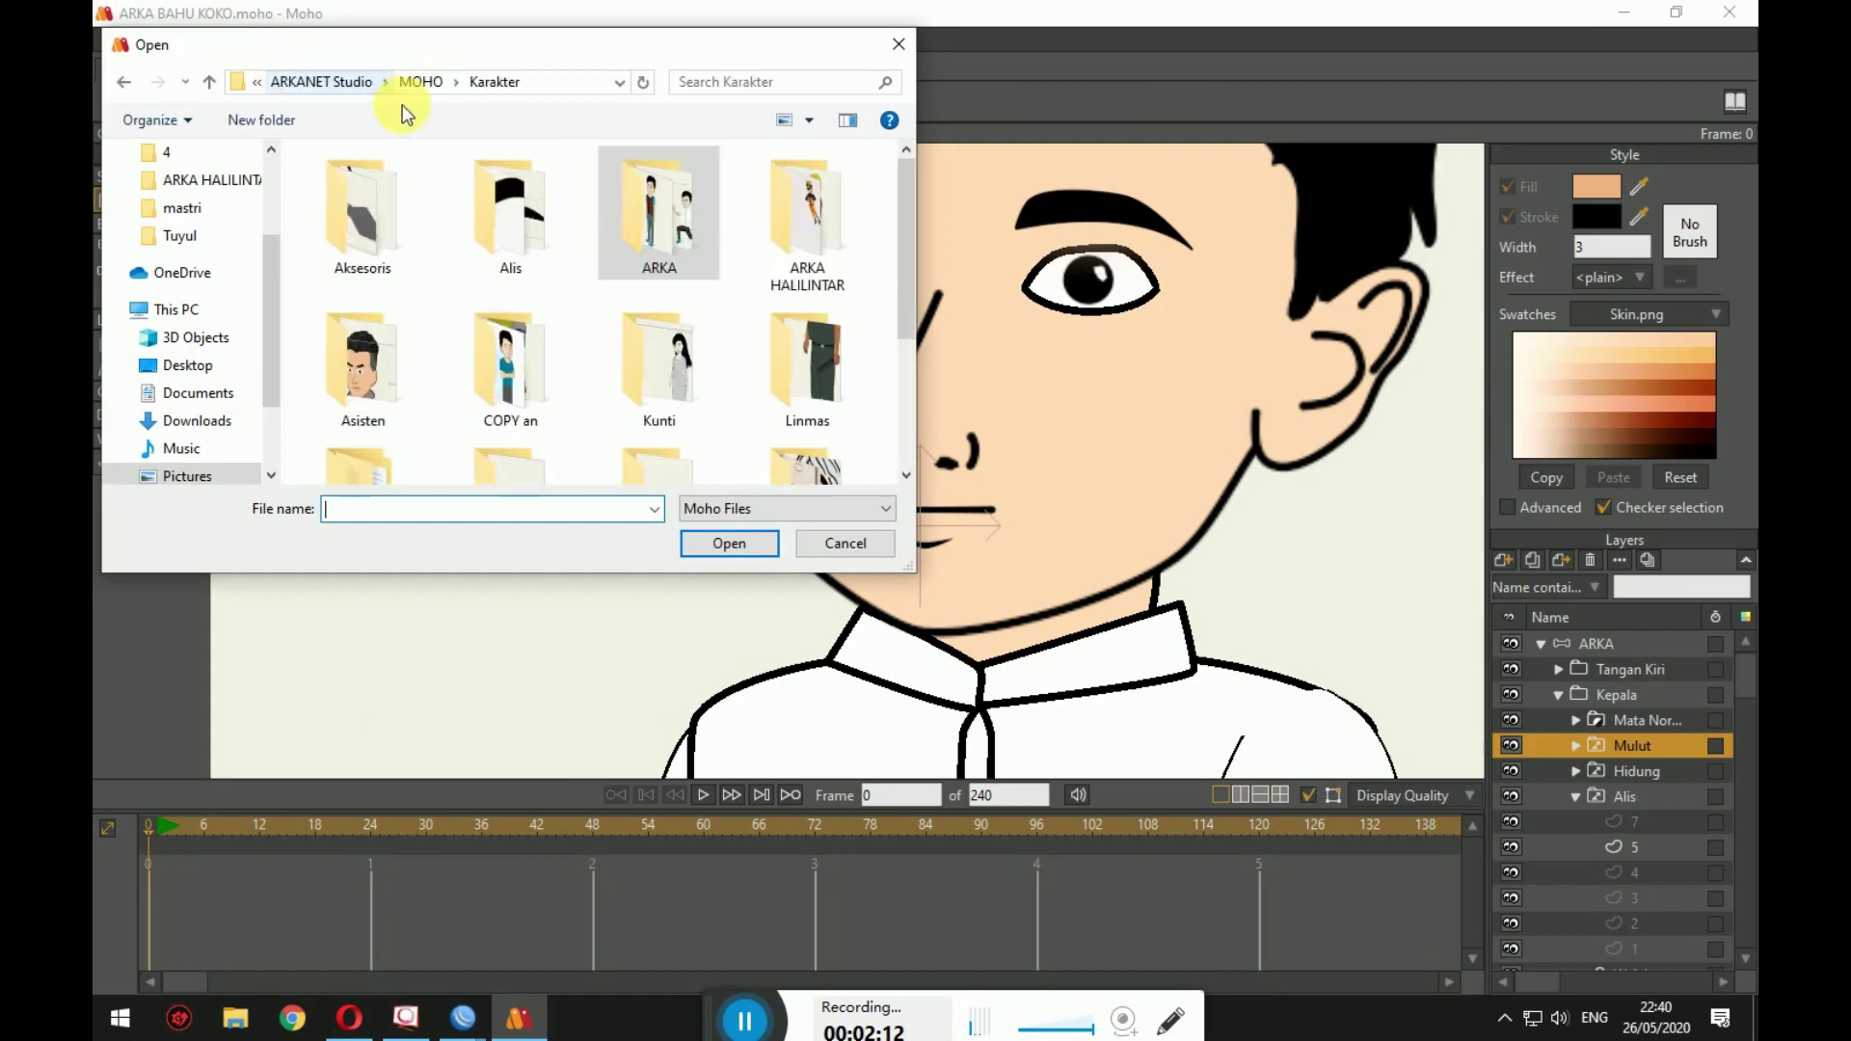
click(540, 220)
double_click(540, 220)
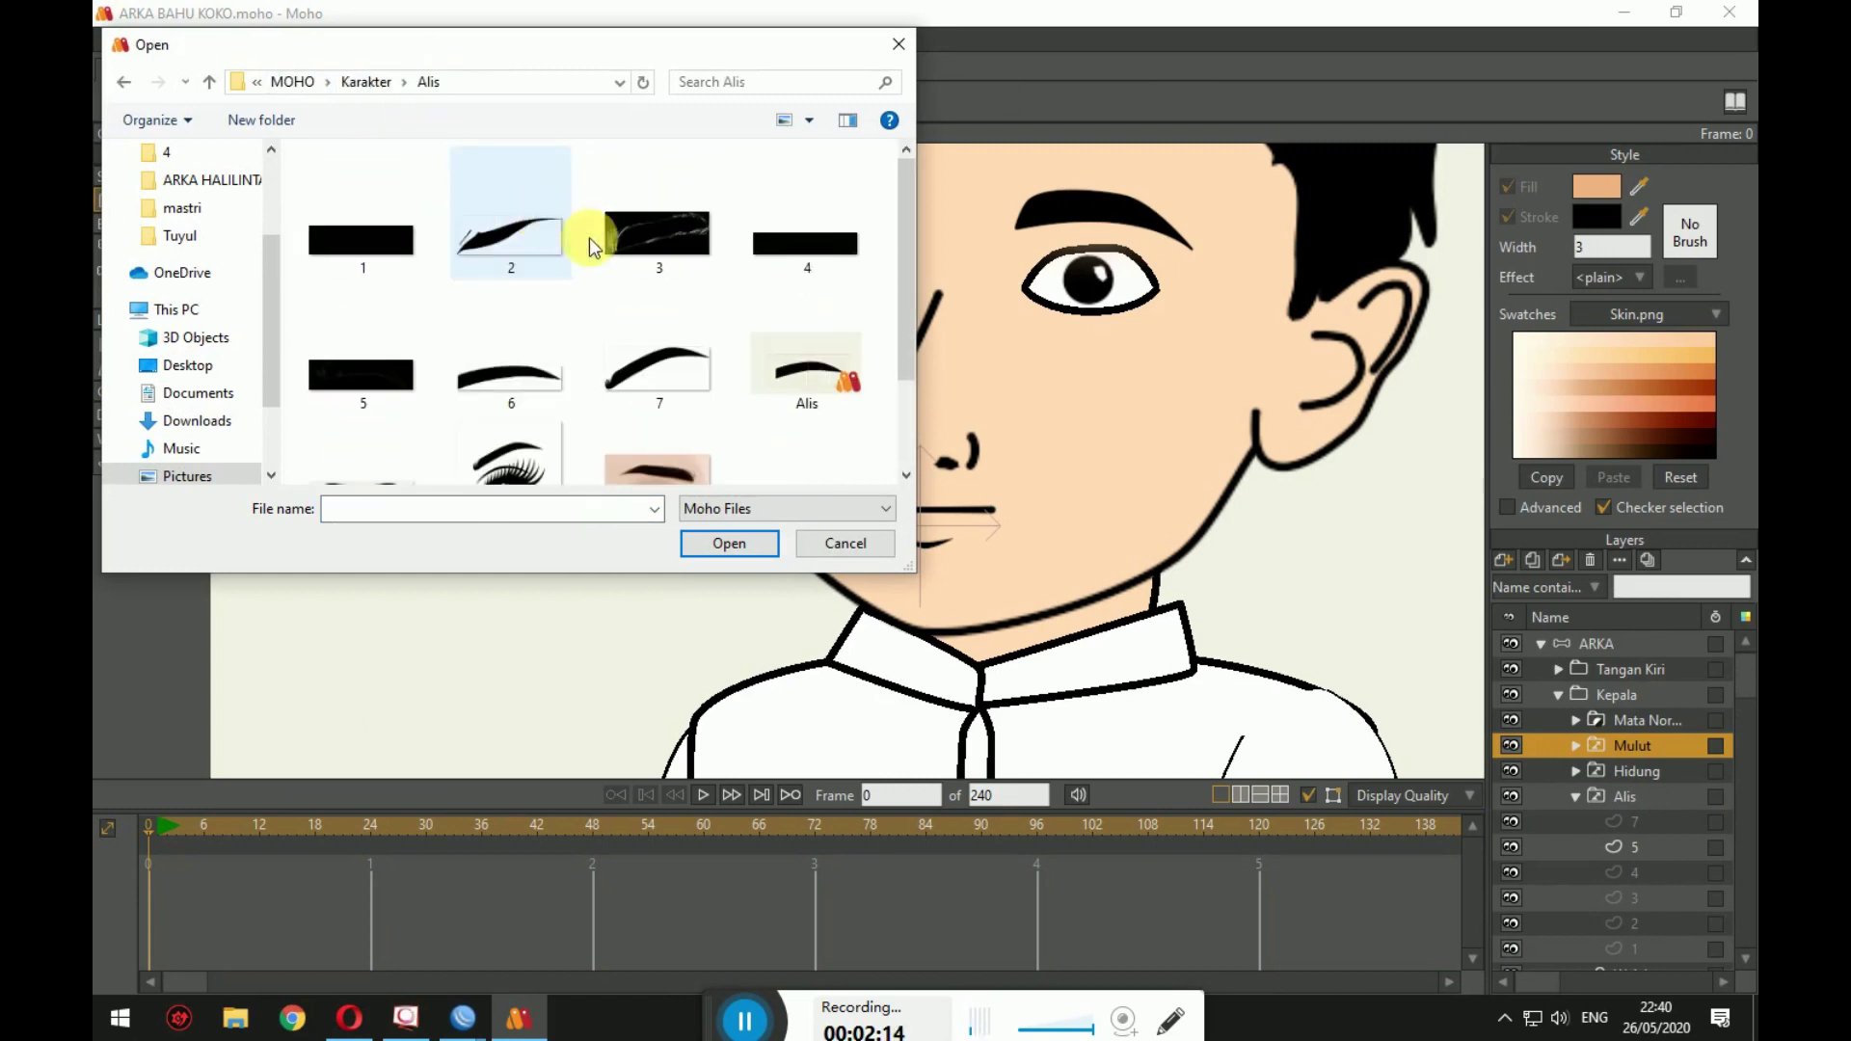
scroll(578, 280, down, 1)
click(376, 101)
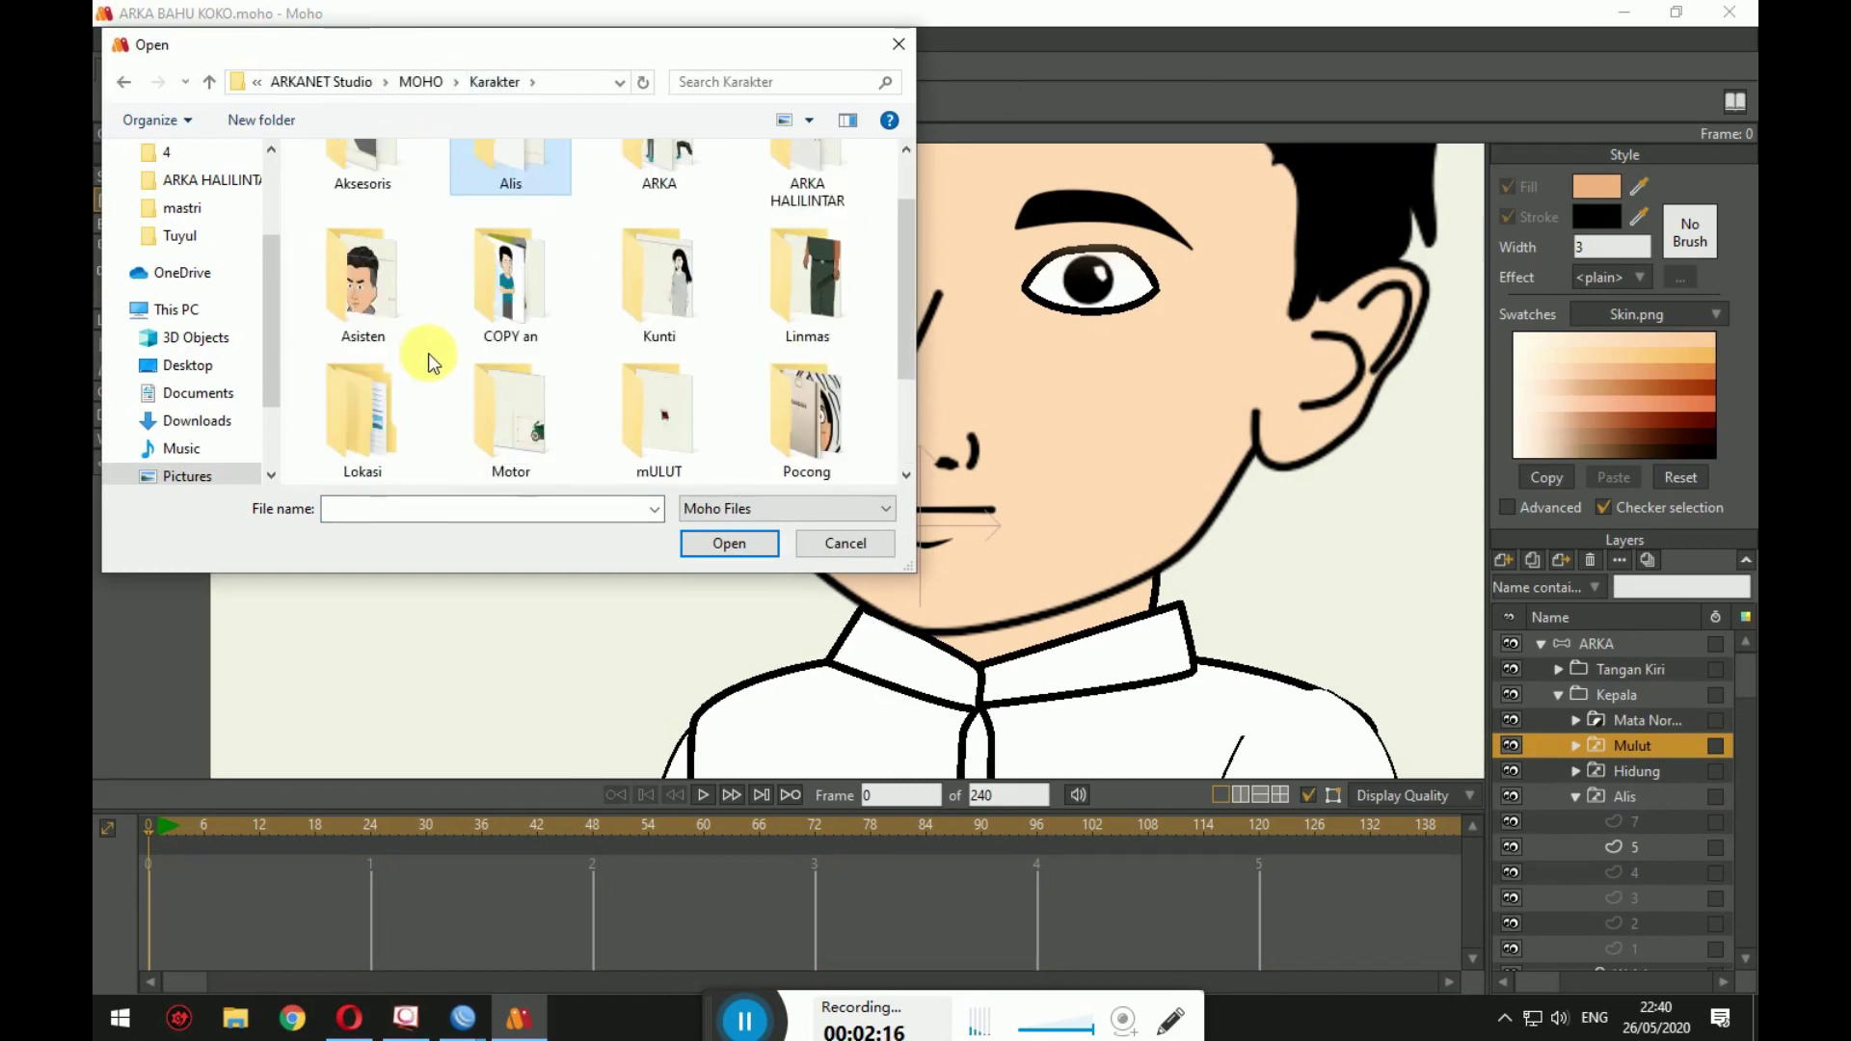
double_click(658, 450)
double_click(366, 192)
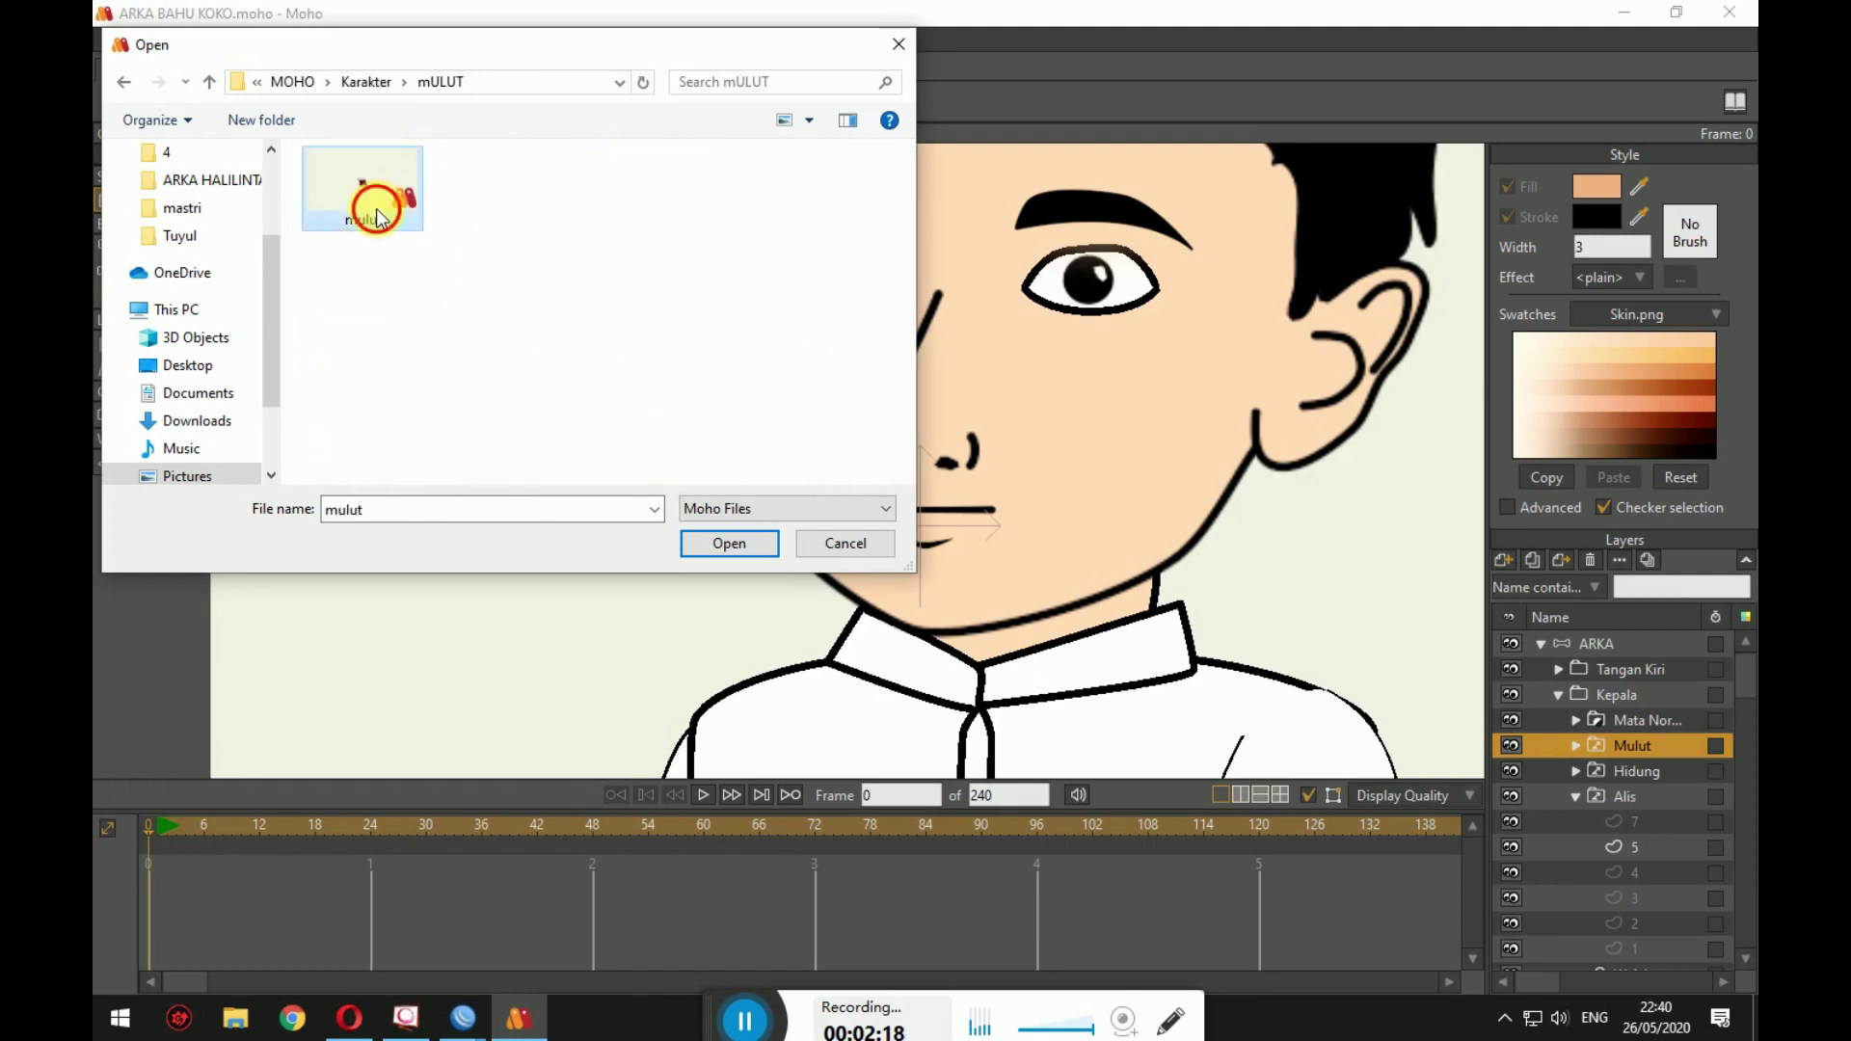
Step: Collapse and re-expand the Mulut switch group and look through its list of mouth layers down to muram
scroll(937, 574, up, 3)
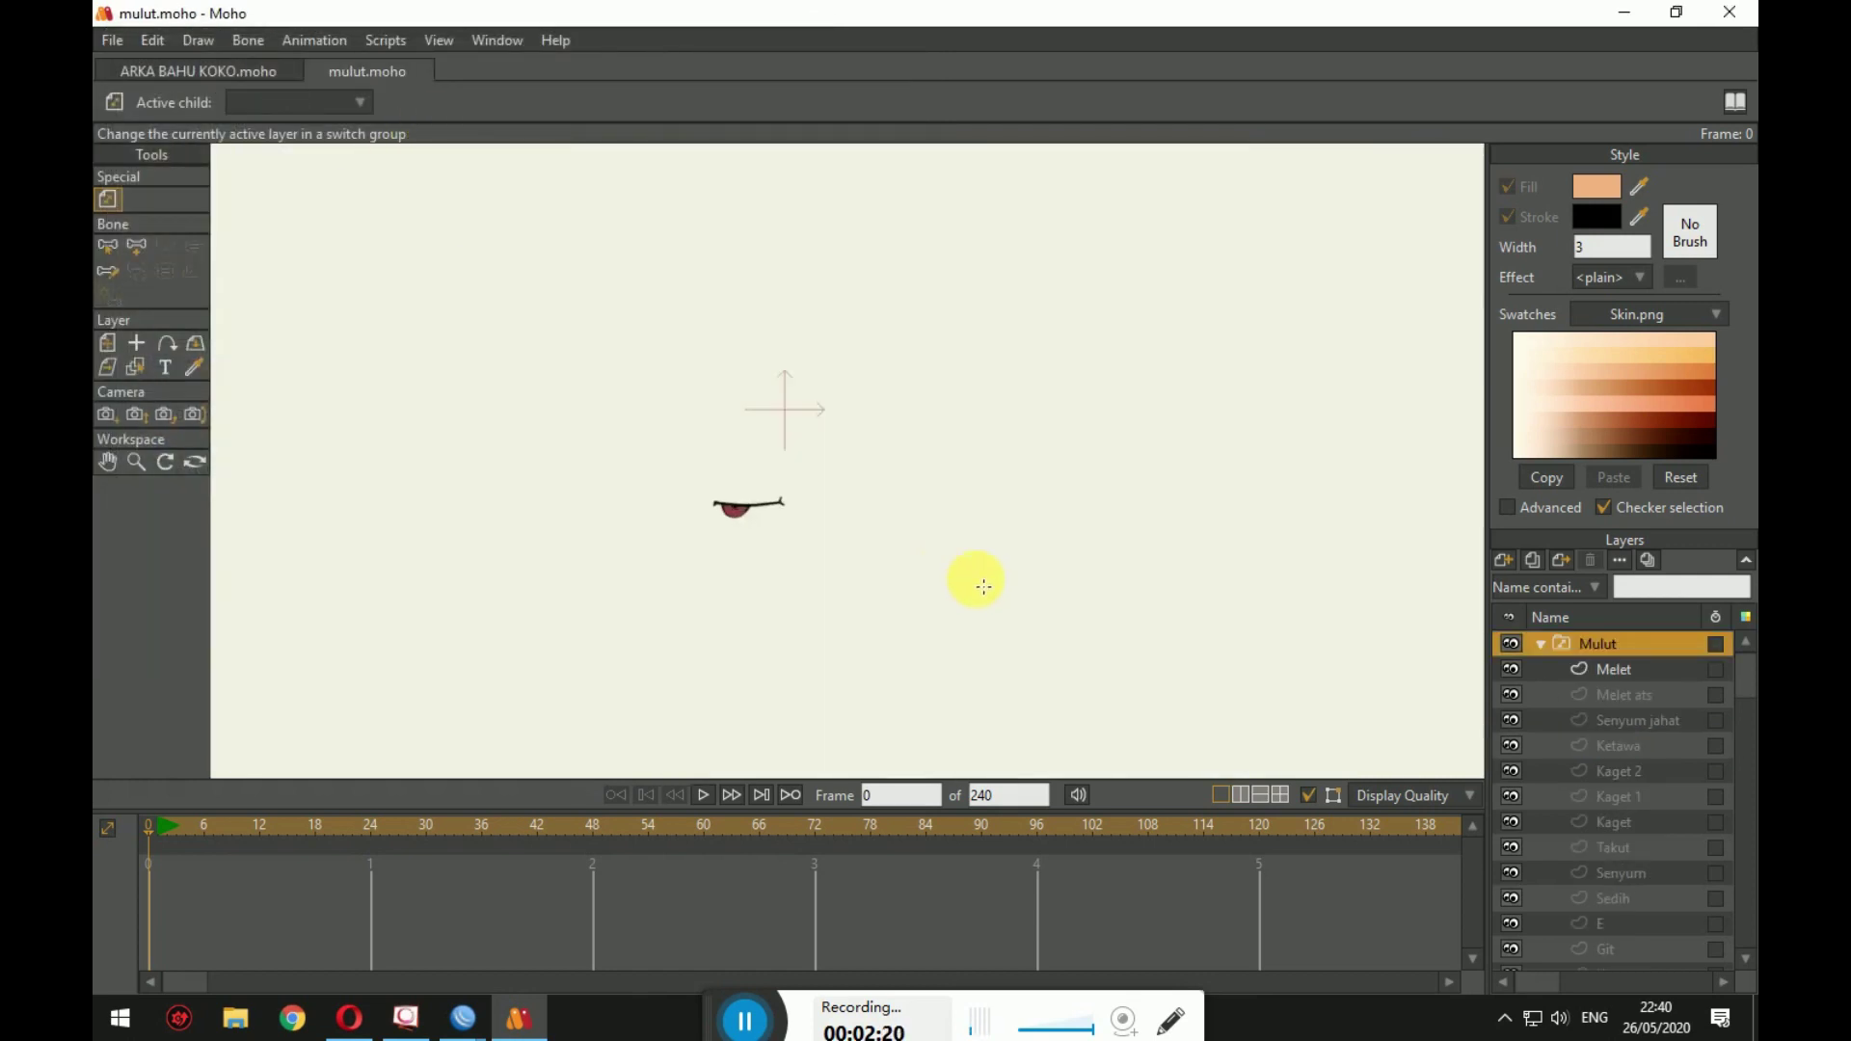
click(1538, 644)
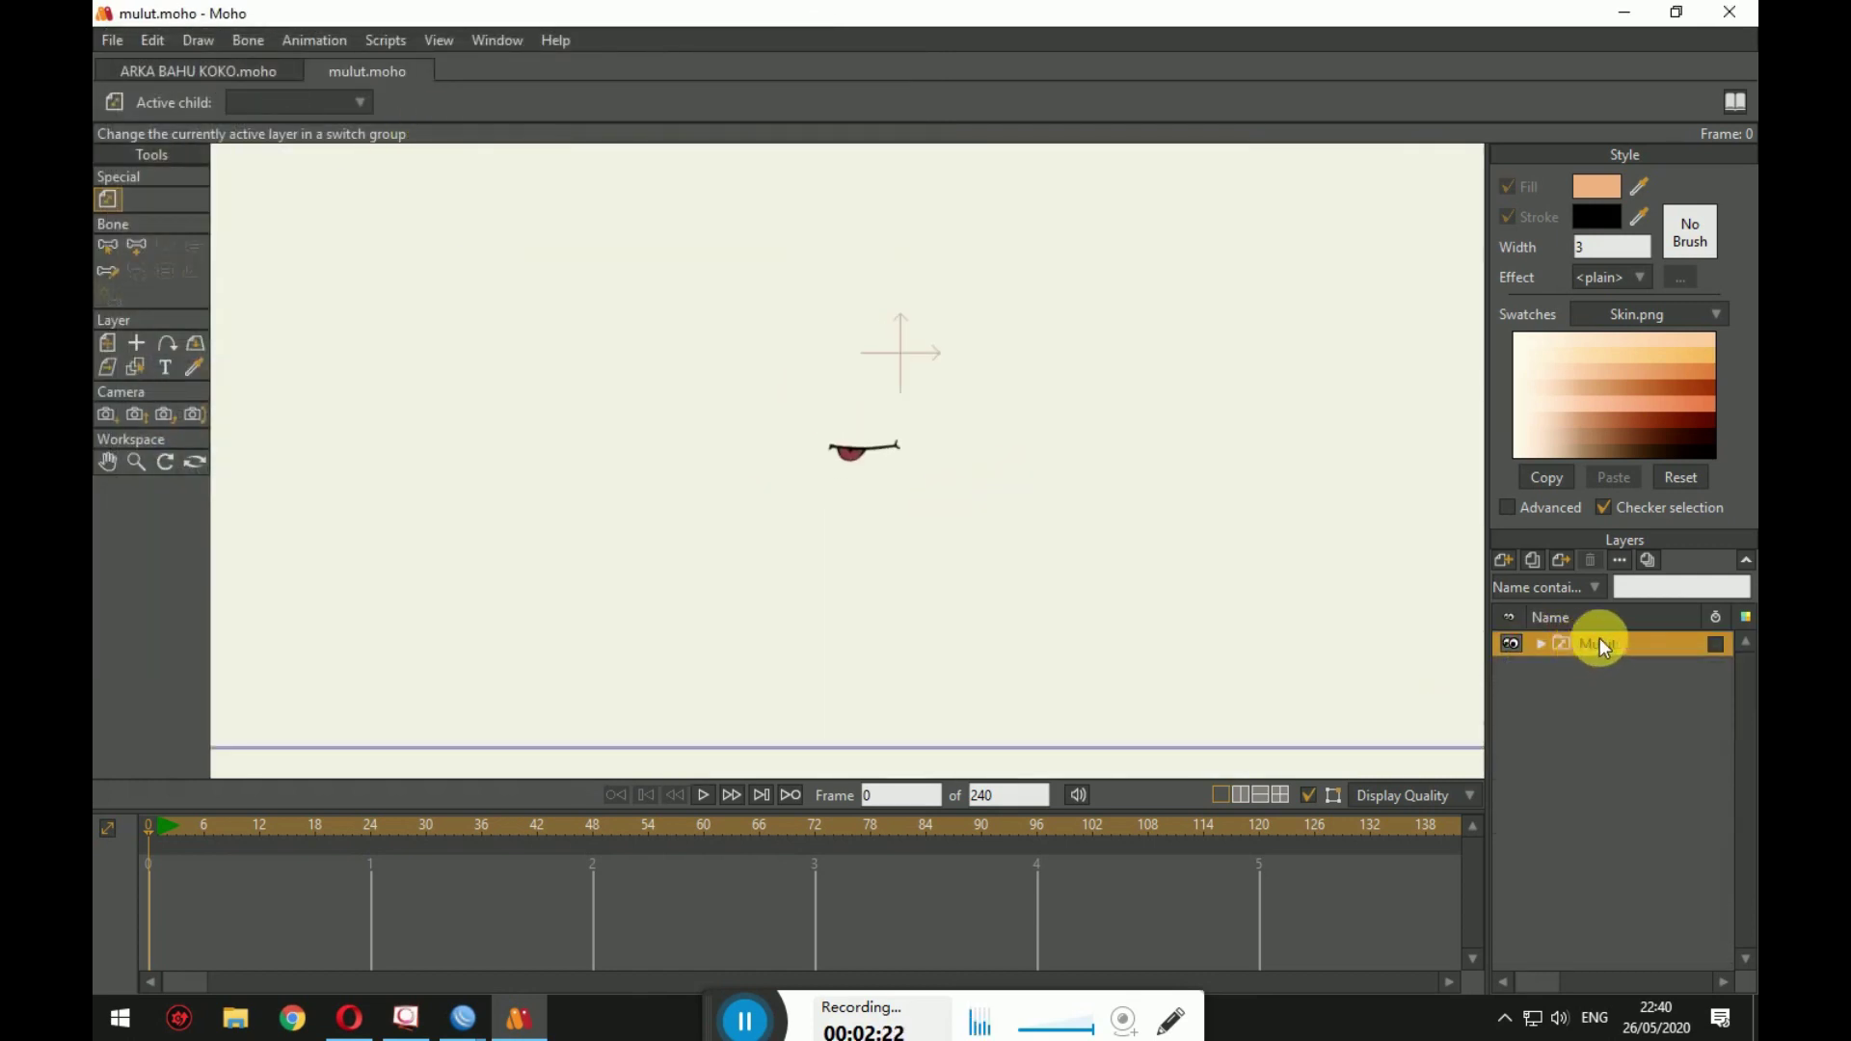
click(1542, 645)
scroll(1629, 718, down, 5)
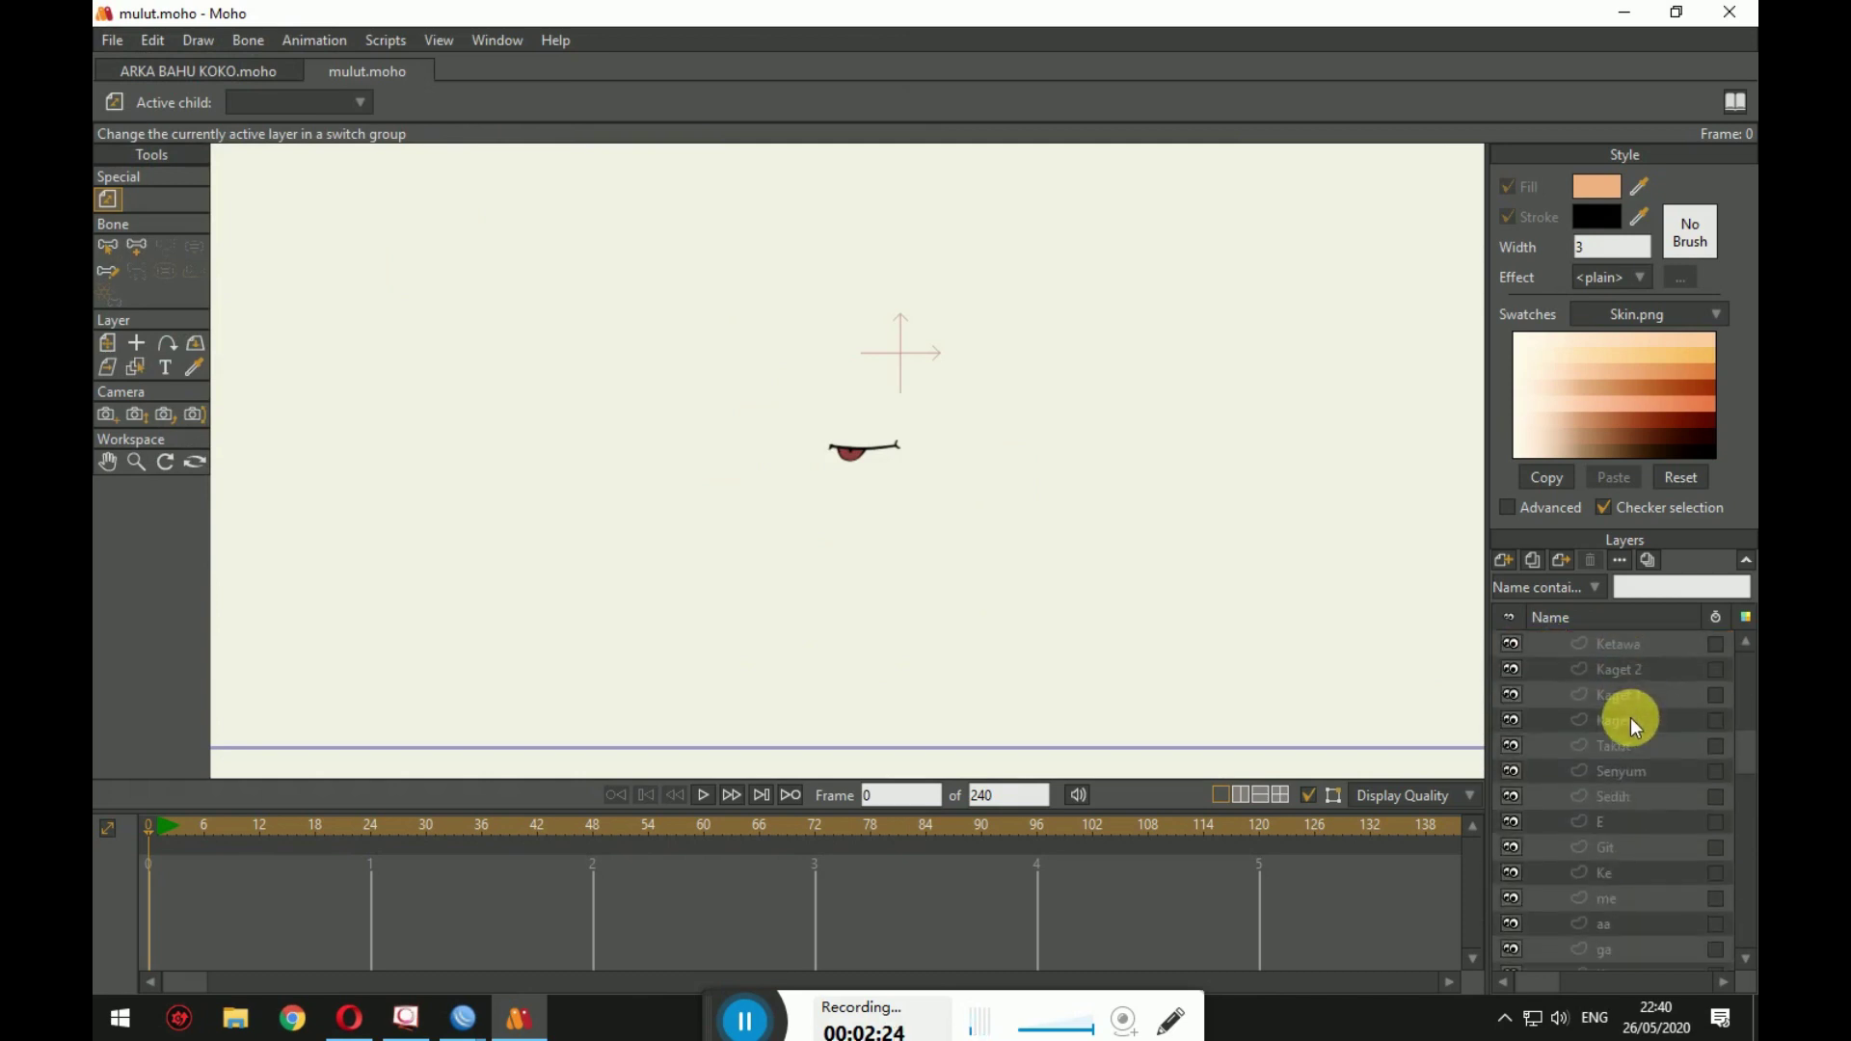
scroll(1637, 926, down, 1)
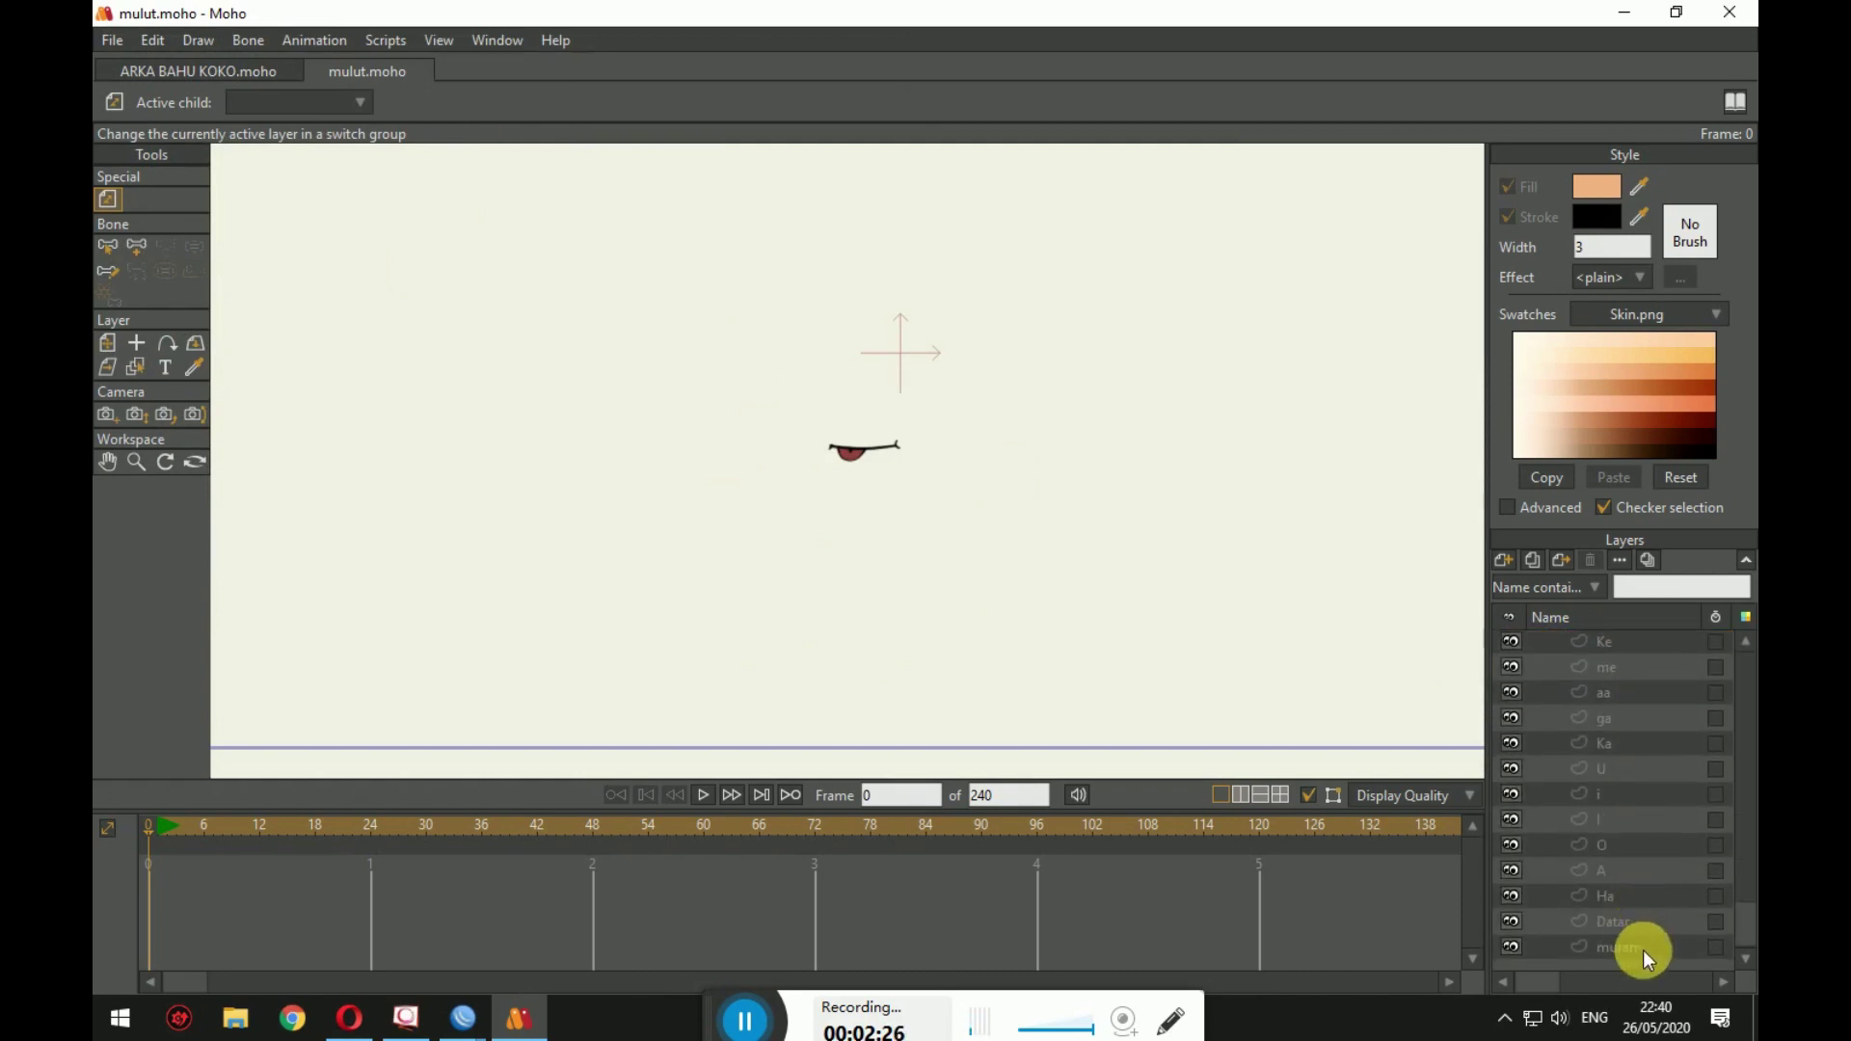
Step: Inspect individual mouth shapes inside Mulut, including Datar, A, I, U, Ka and aa, on the canvas
click(1643, 921)
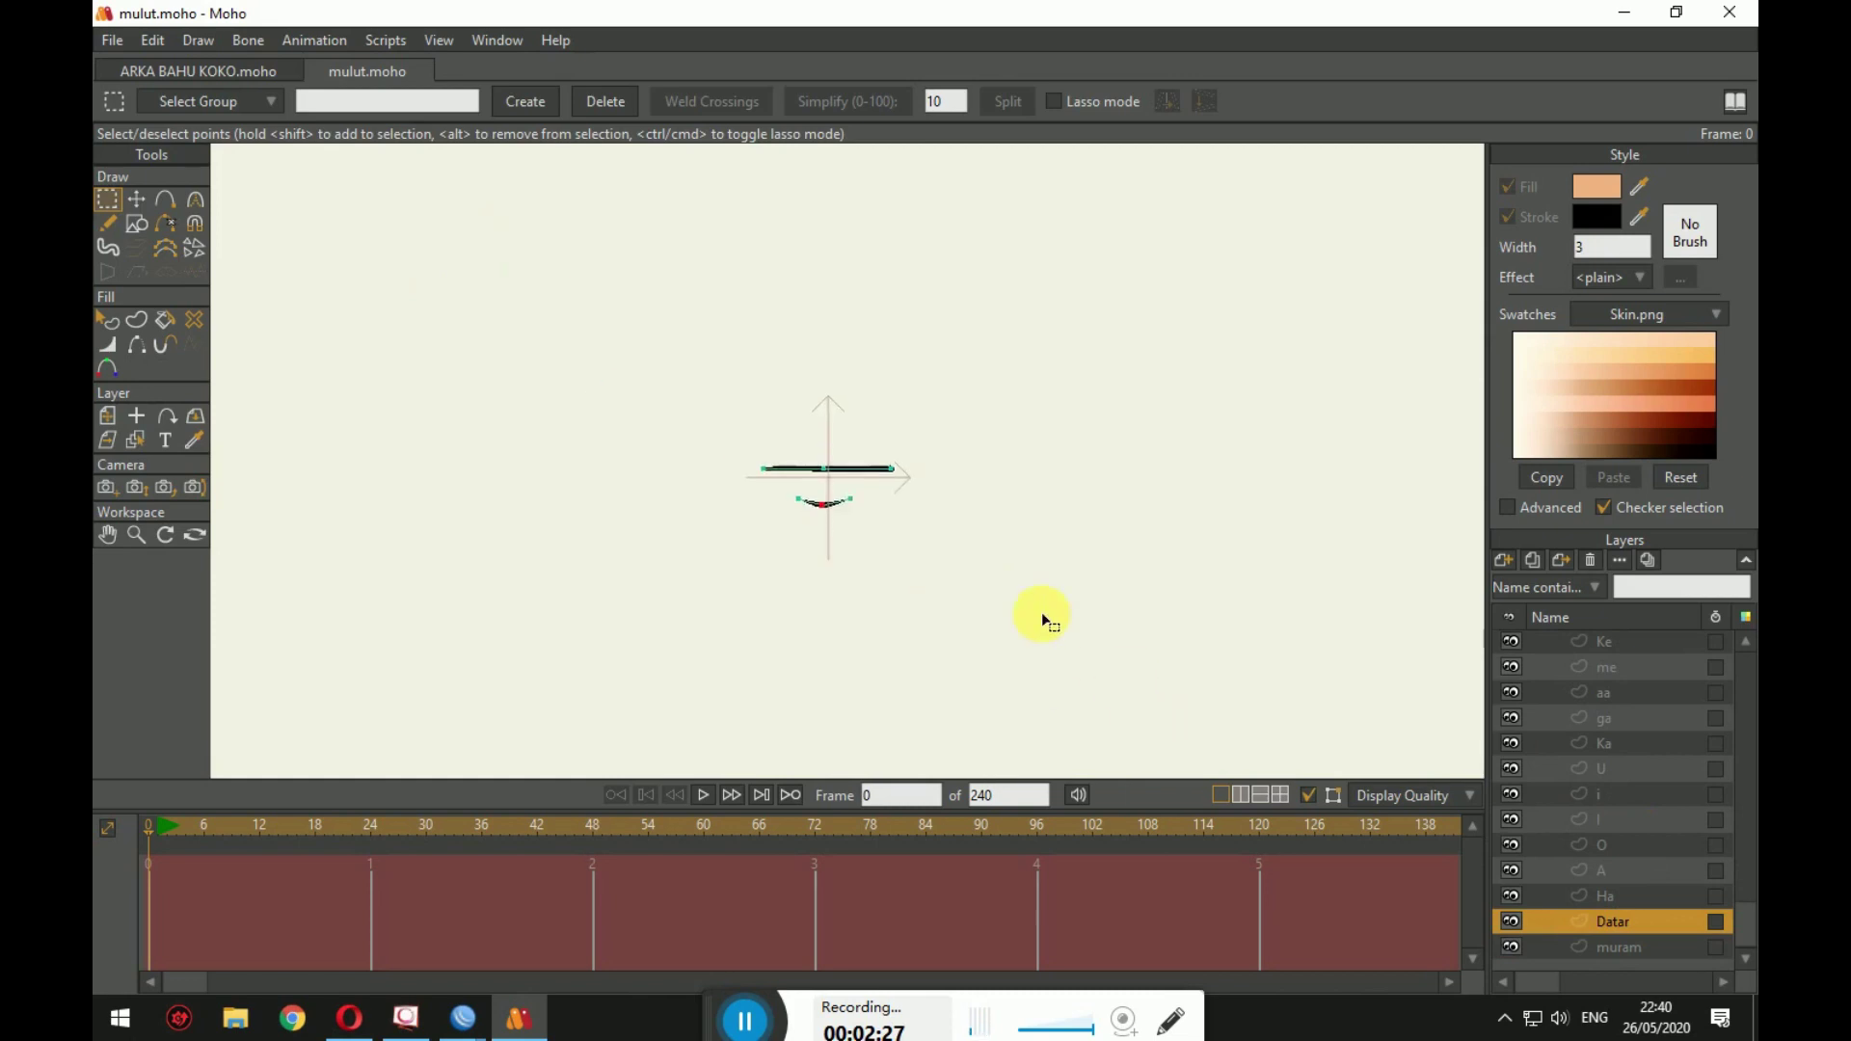
click(1653, 872)
click(1641, 825)
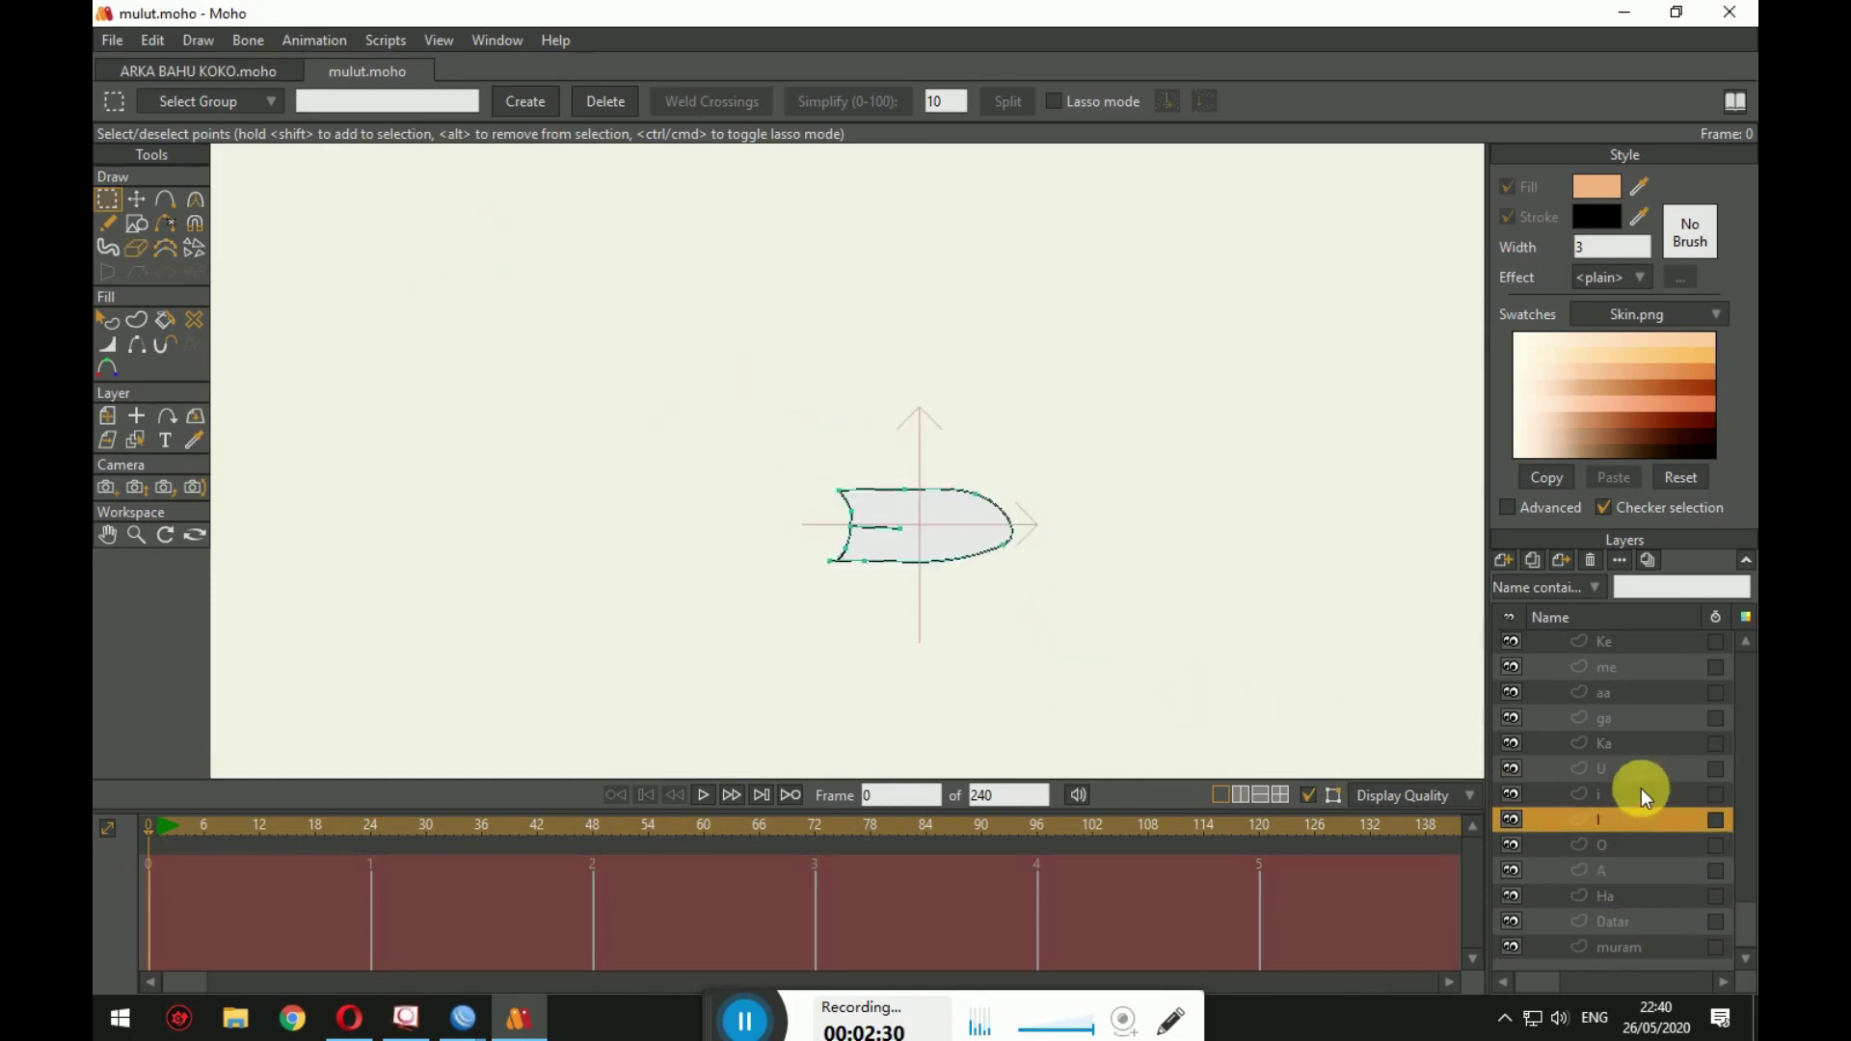
click(1641, 793)
click(1645, 764)
click(1643, 743)
click(1630, 687)
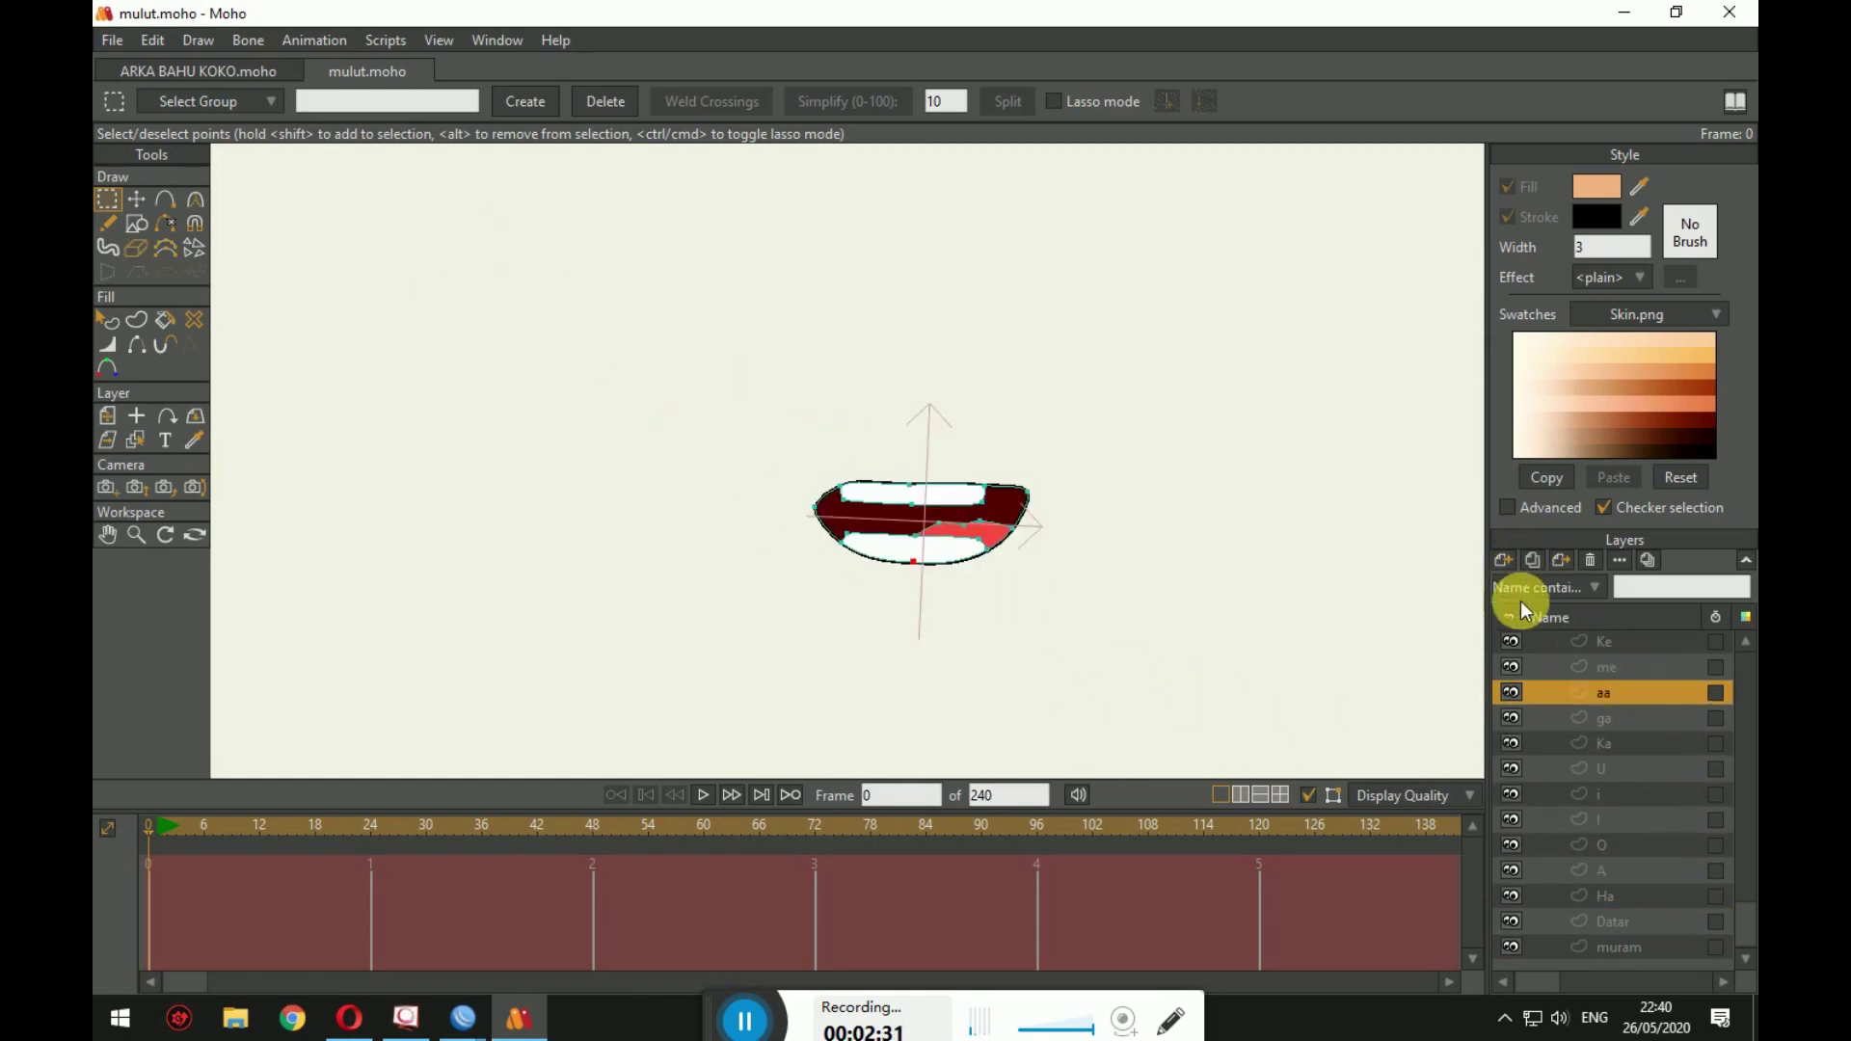
scroll(1149, 612, down, 6)
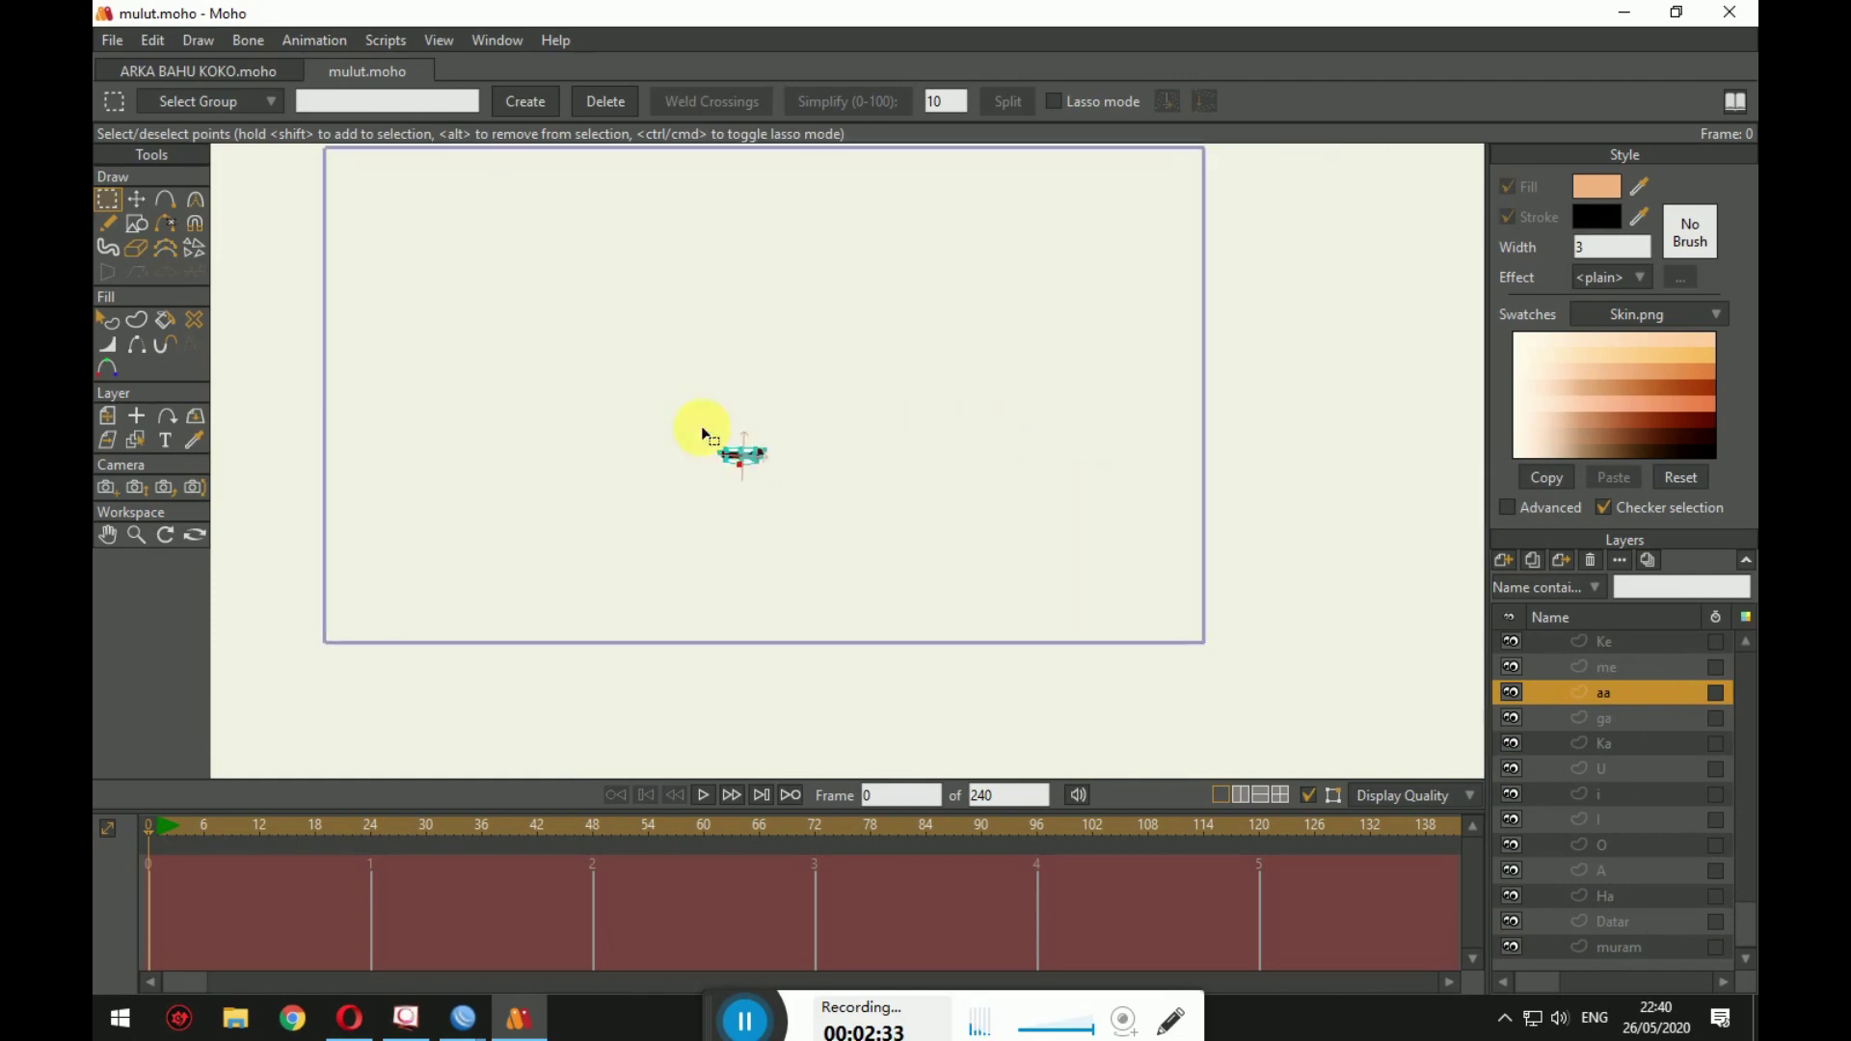
scroll(1628, 684, up, 5)
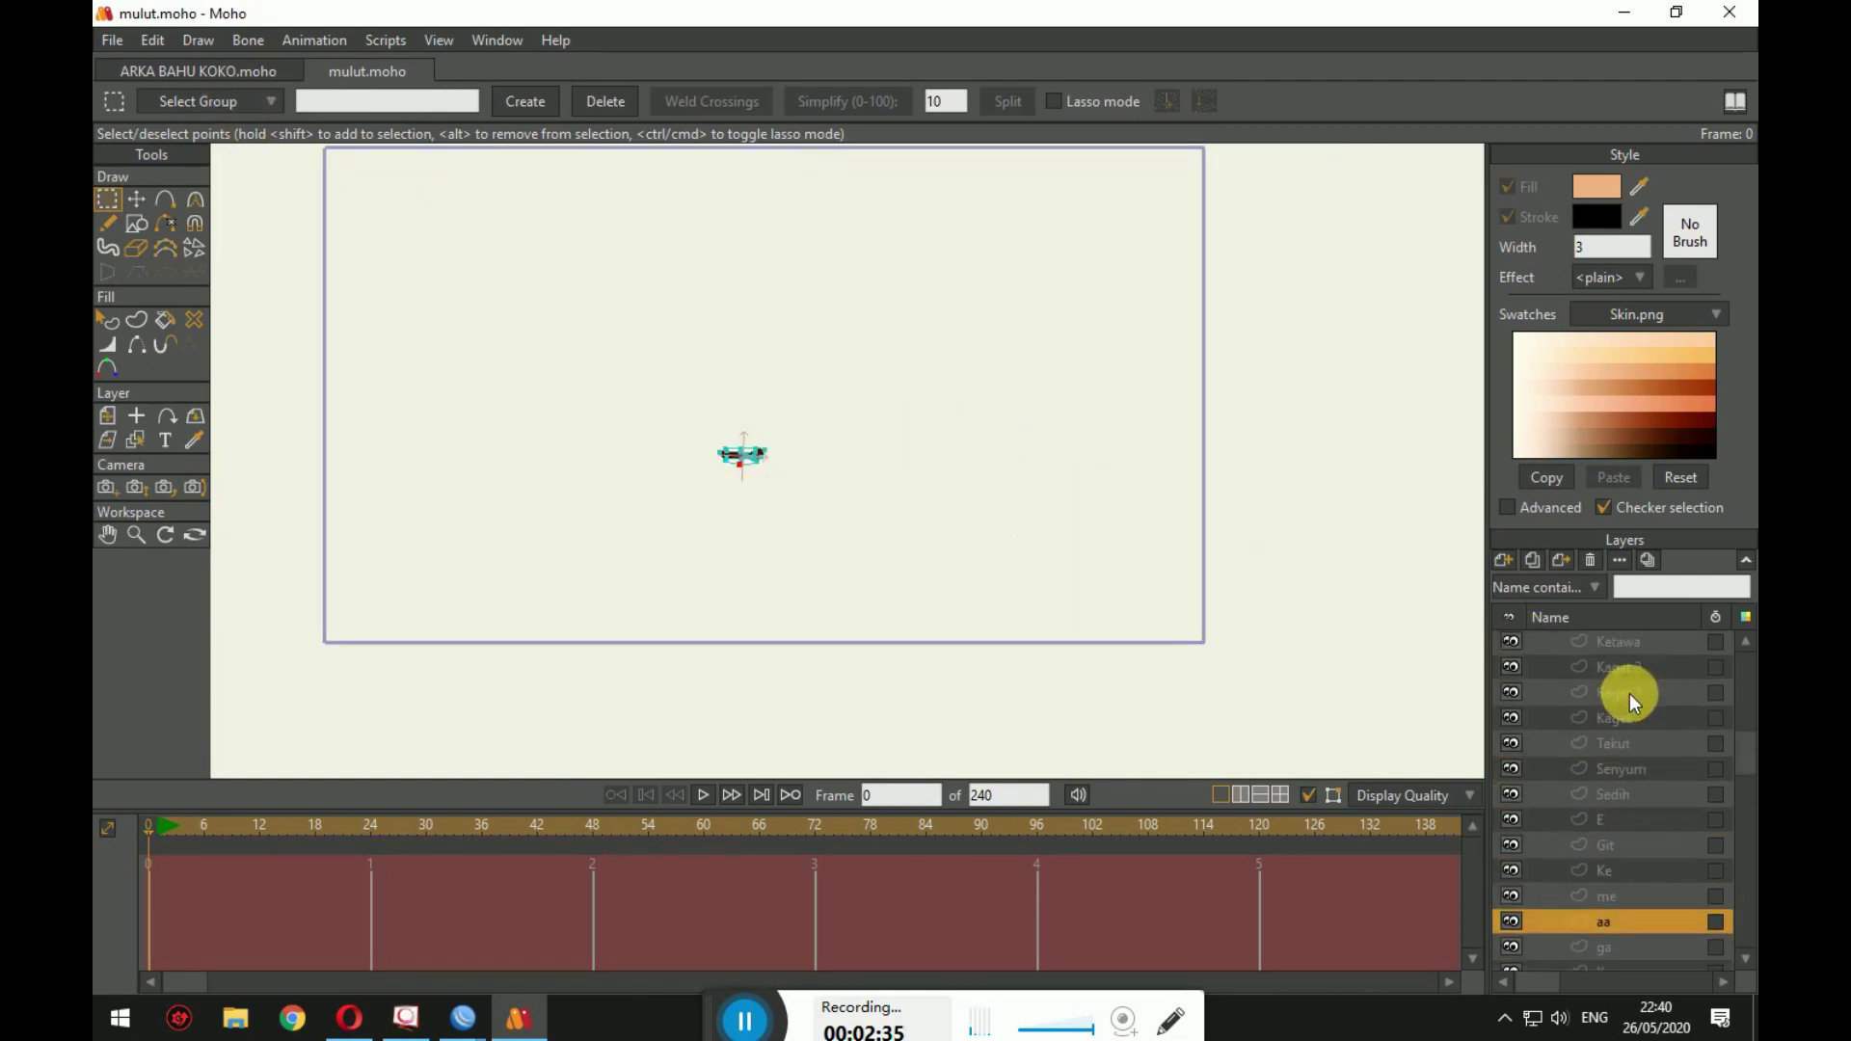
click(1541, 645)
click(1661, 646)
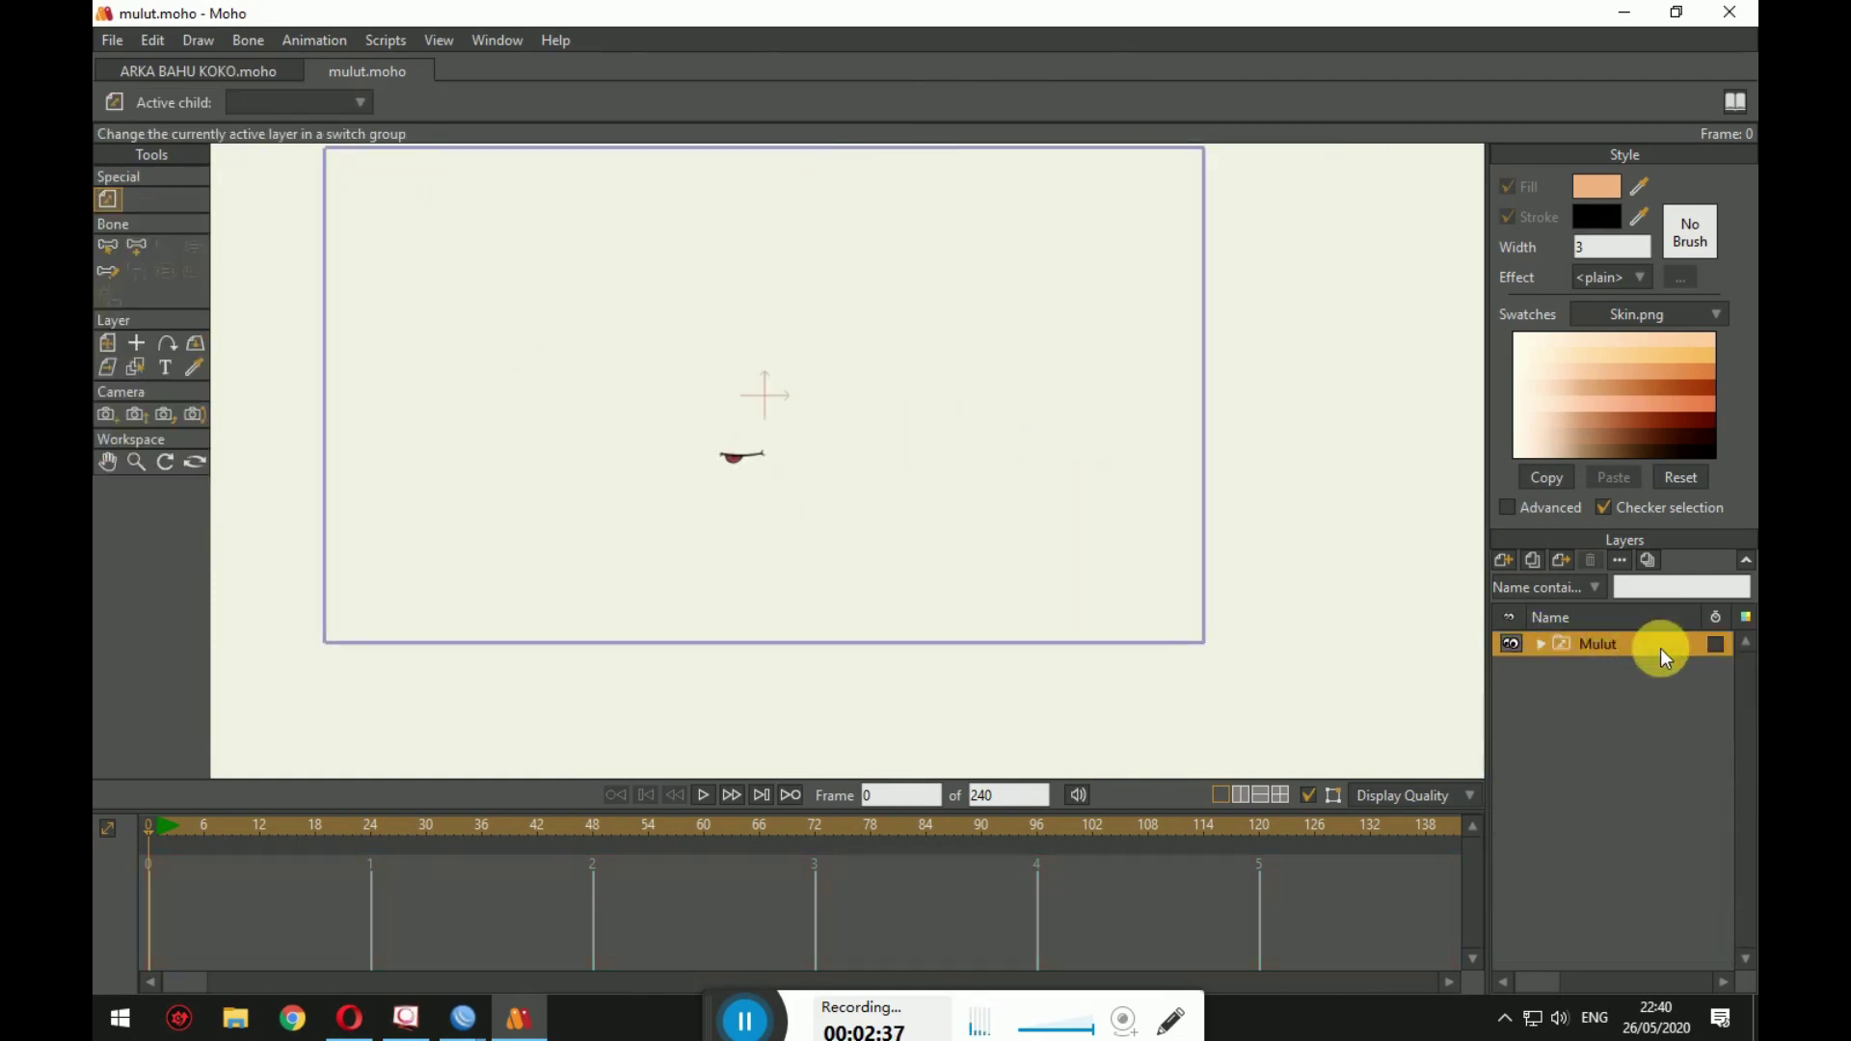
right_click(1605, 645)
click(1553, 668)
Step: Select all mouth layers from Melet to muram and move them out of the Mulut group, above it
click(1535, 642)
click(1657, 662)
scroll(1658, 711, down, 1)
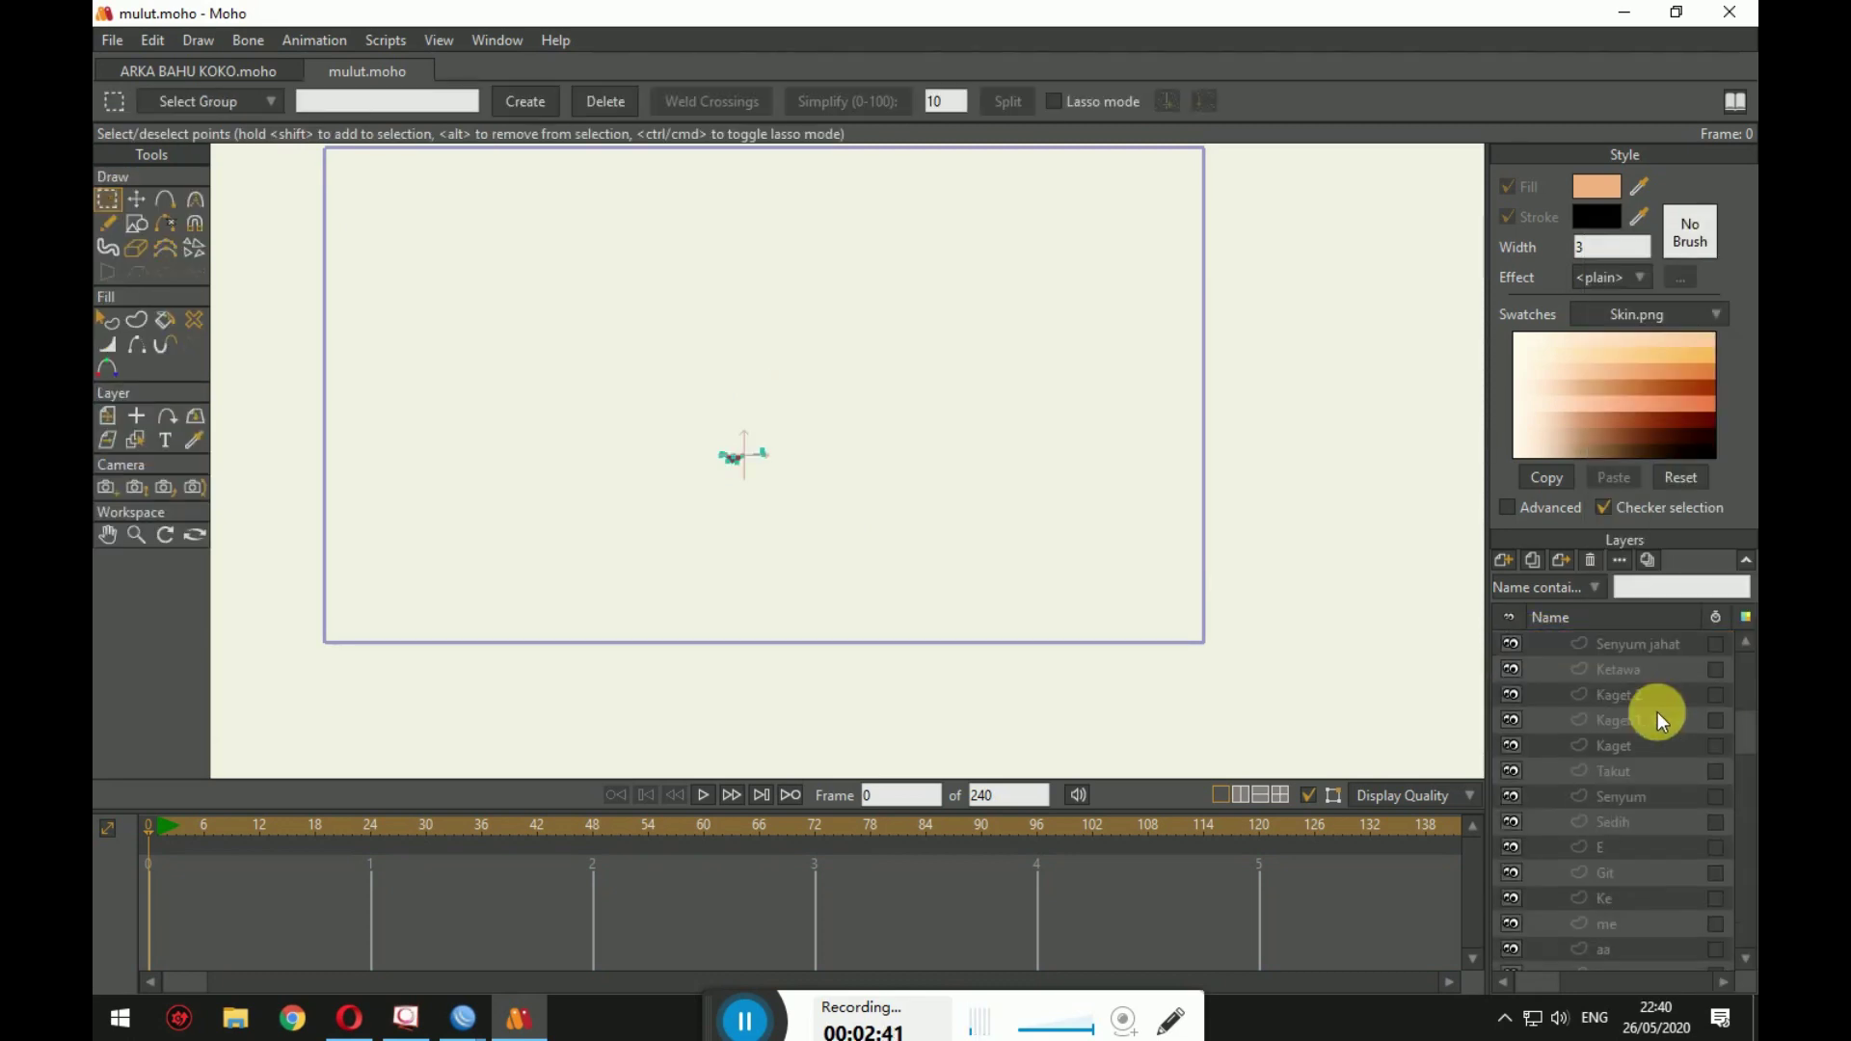
scroll(1658, 718, down, 4)
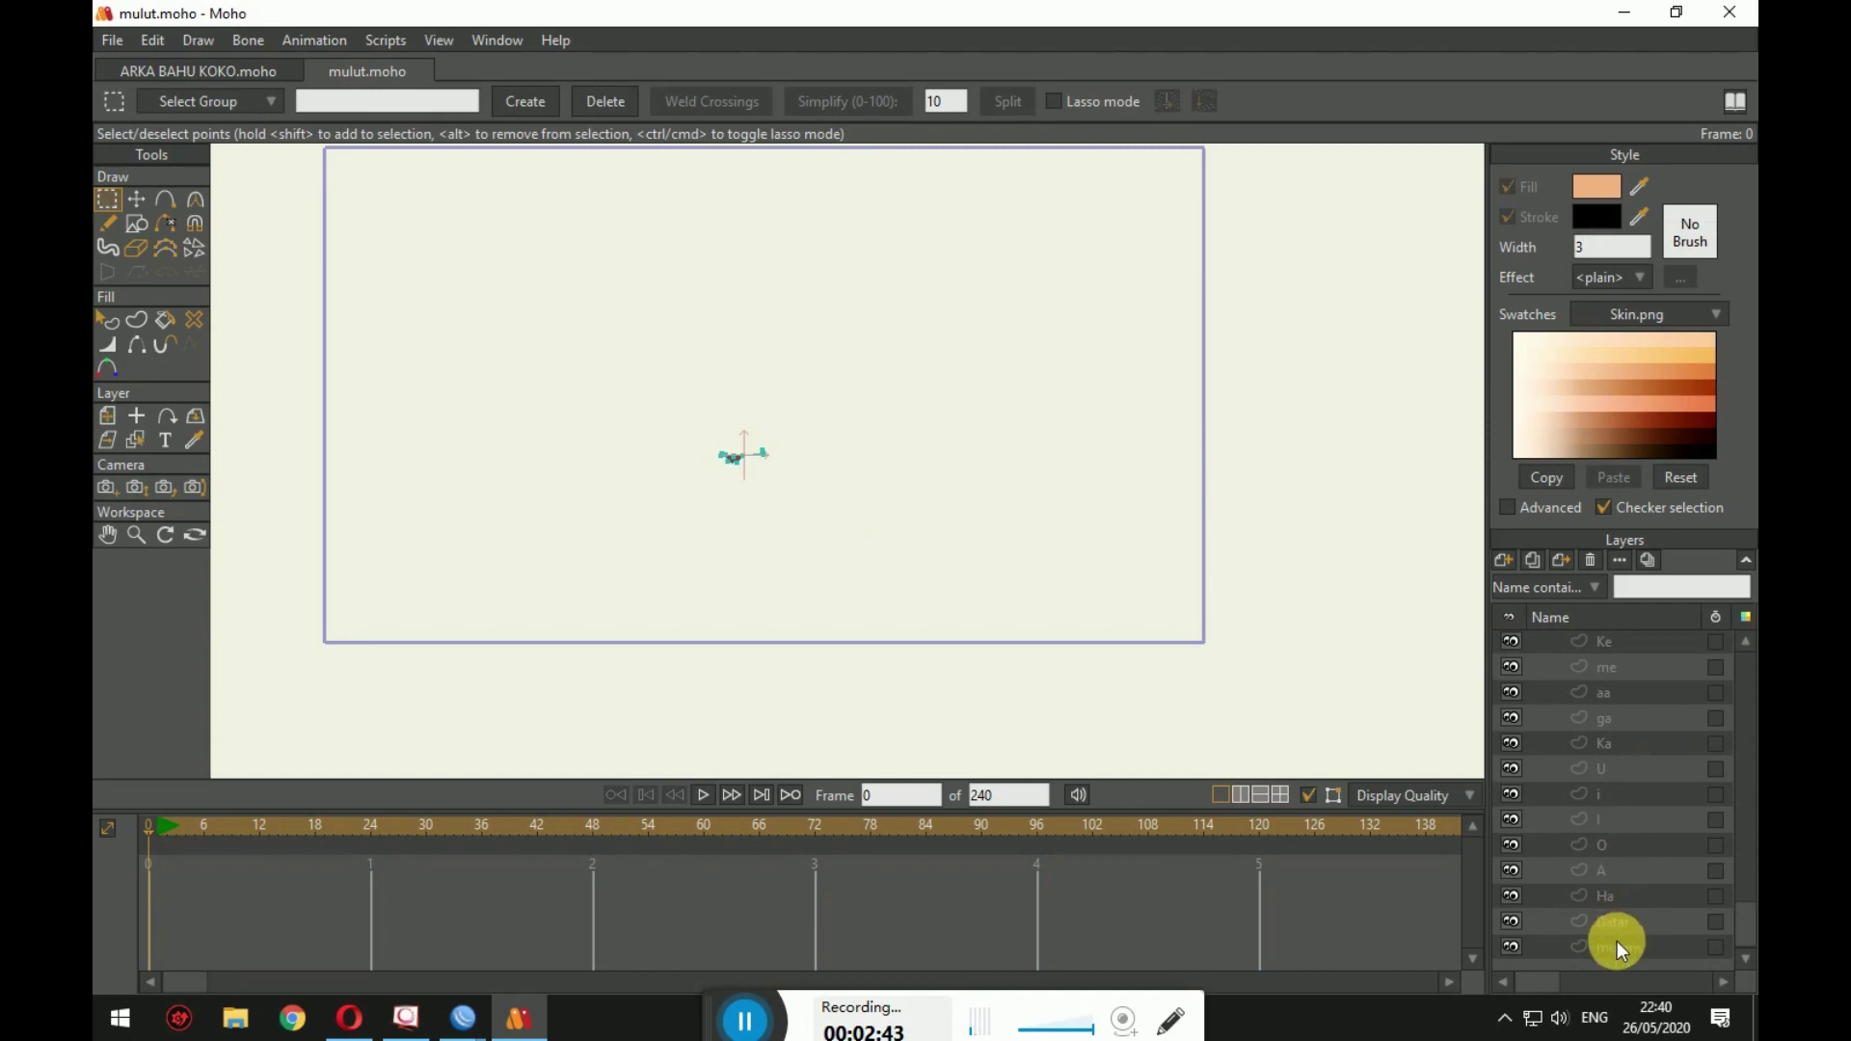
shift+click(1612, 810)
scroll(1643, 878, up, 5)
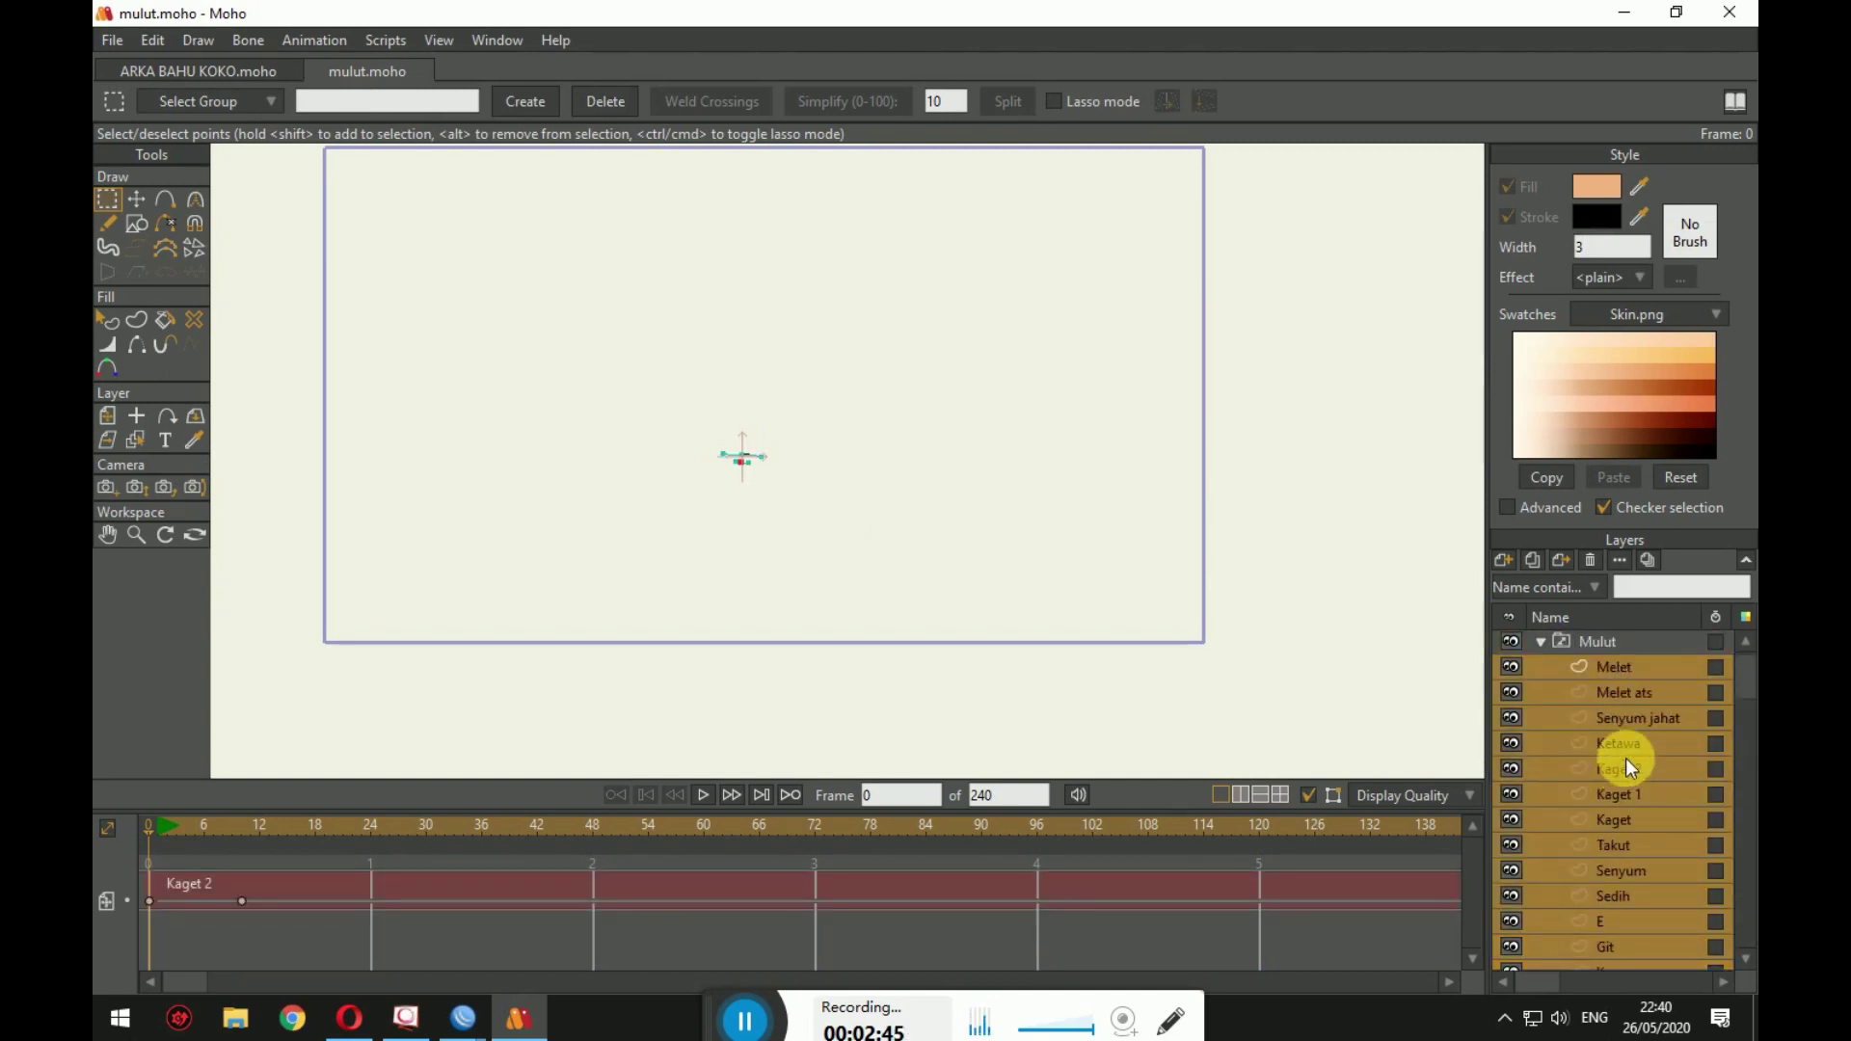
mouse_move(1625, 768)
mouse_down()
mouse_move(1651, 644)
mouse_move(1595, 640)
mouse_up()
Step: Delete the emptied Mulut switch layer at the end of the layer list
scroll(1639, 868, down, 10)
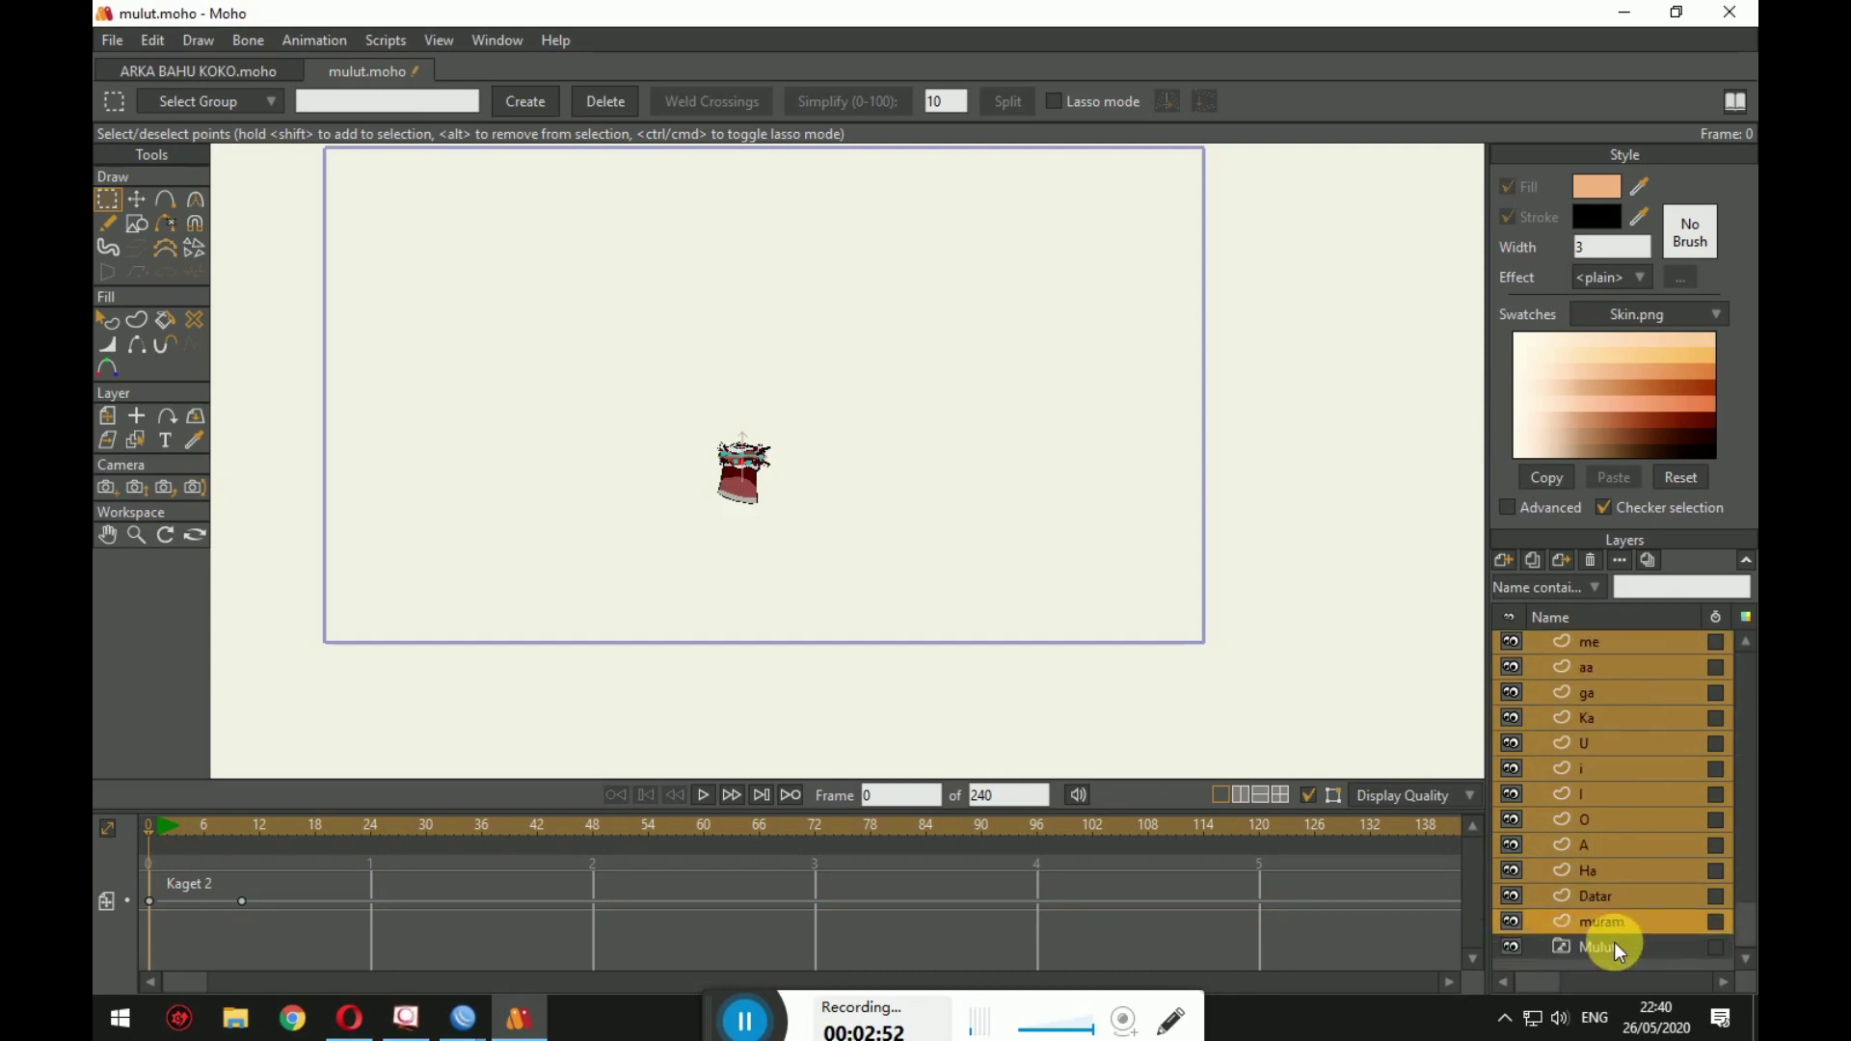
double_click(1614, 950)
right_click(1621, 951)
click(1670, 957)
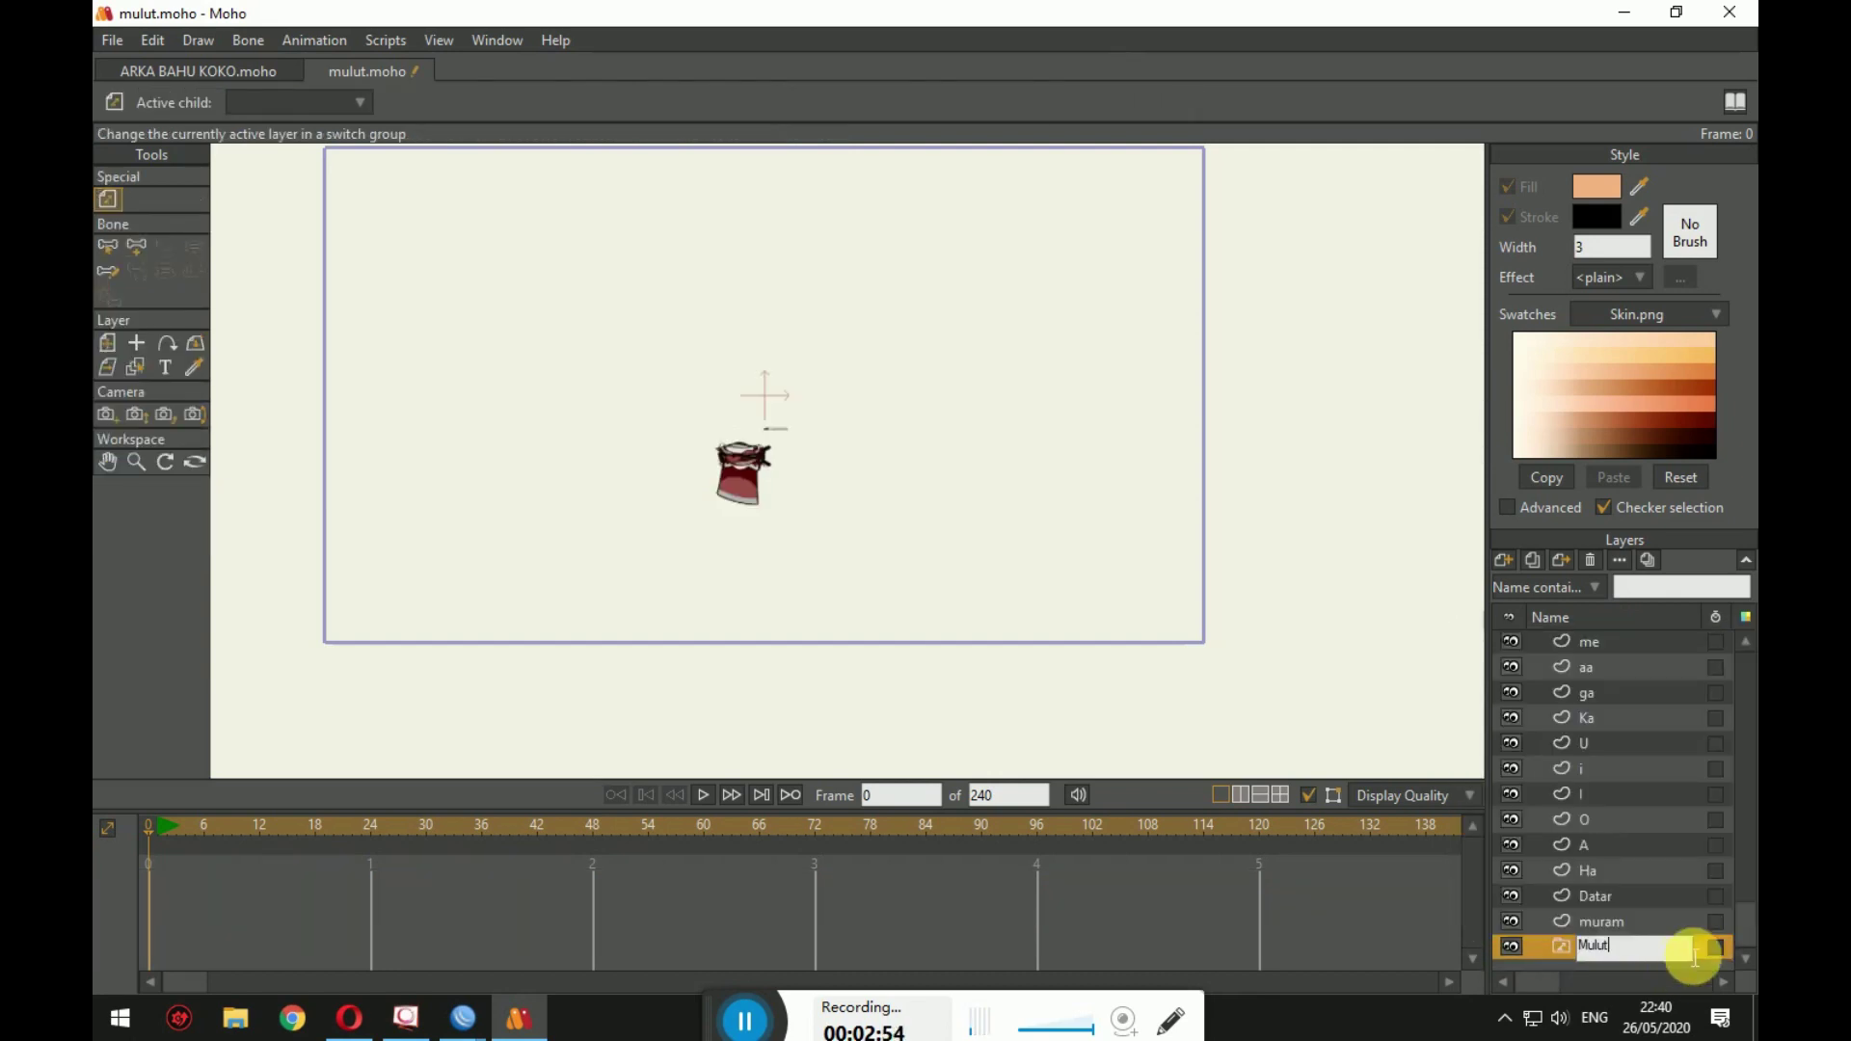
right_click(1682, 940)
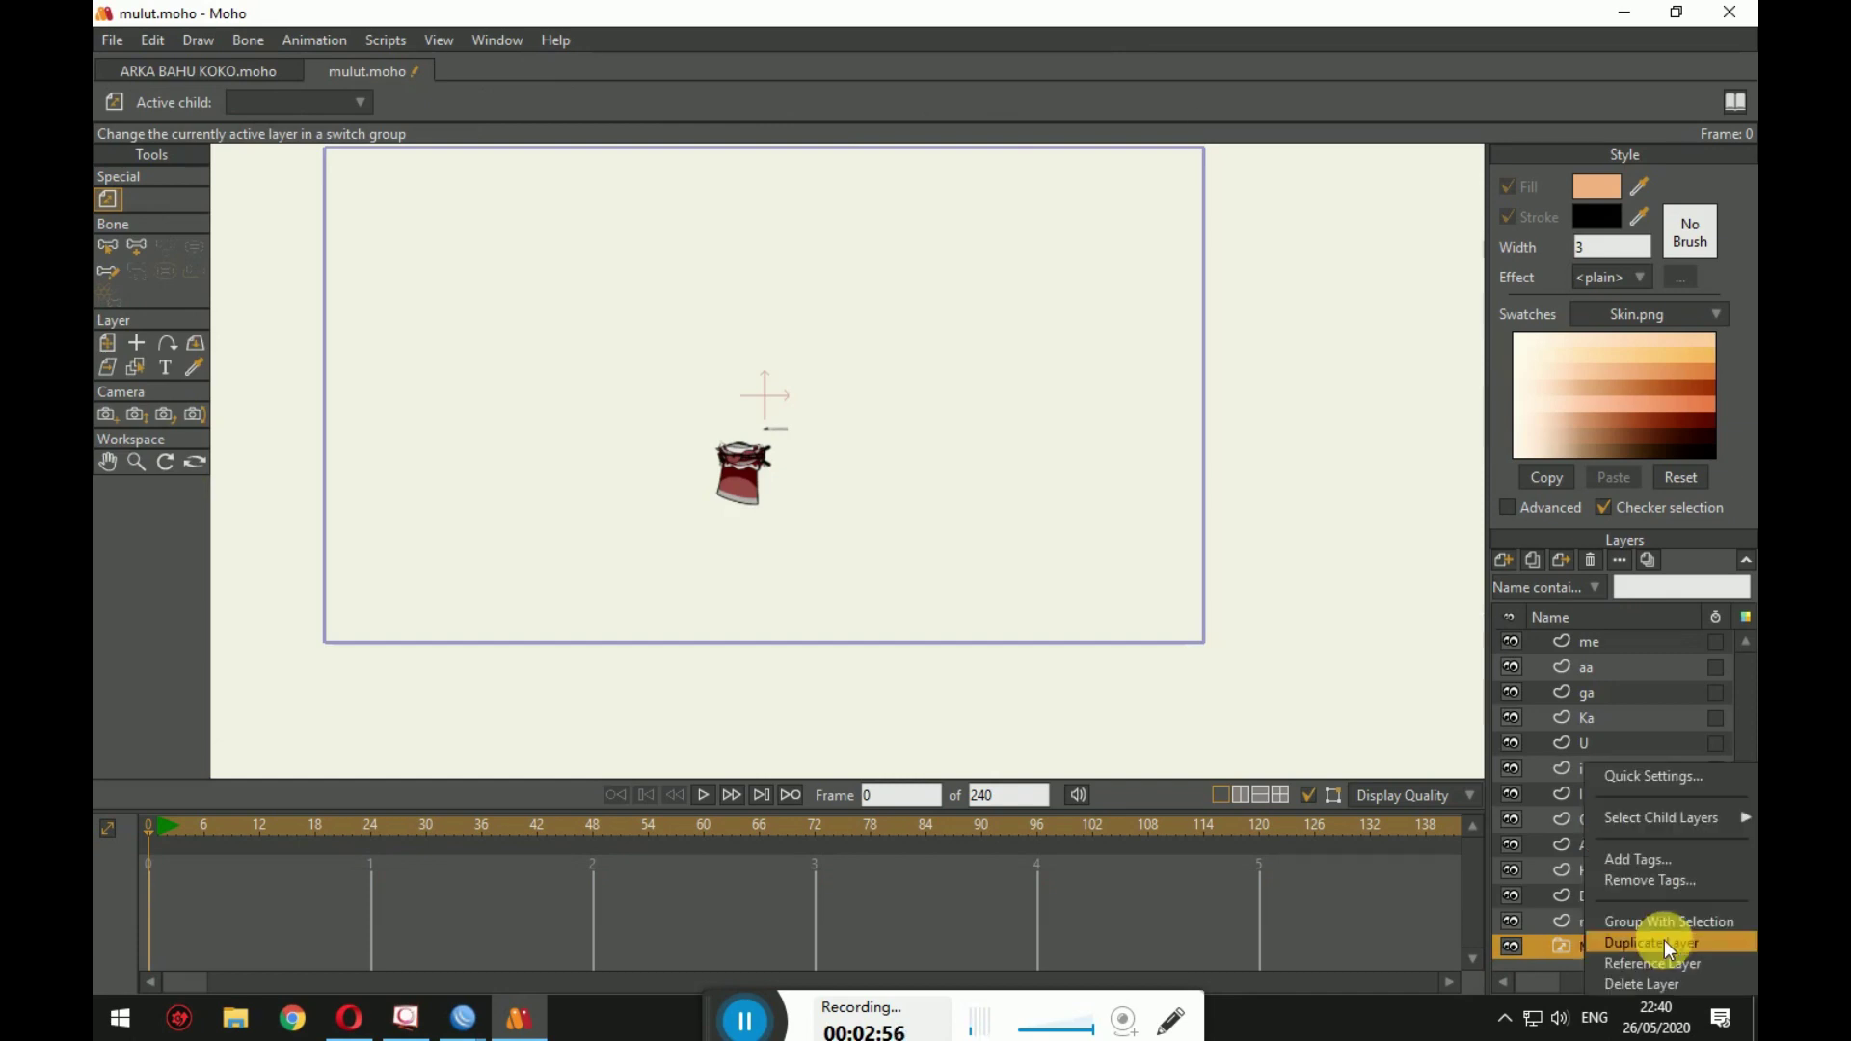
click(1657, 981)
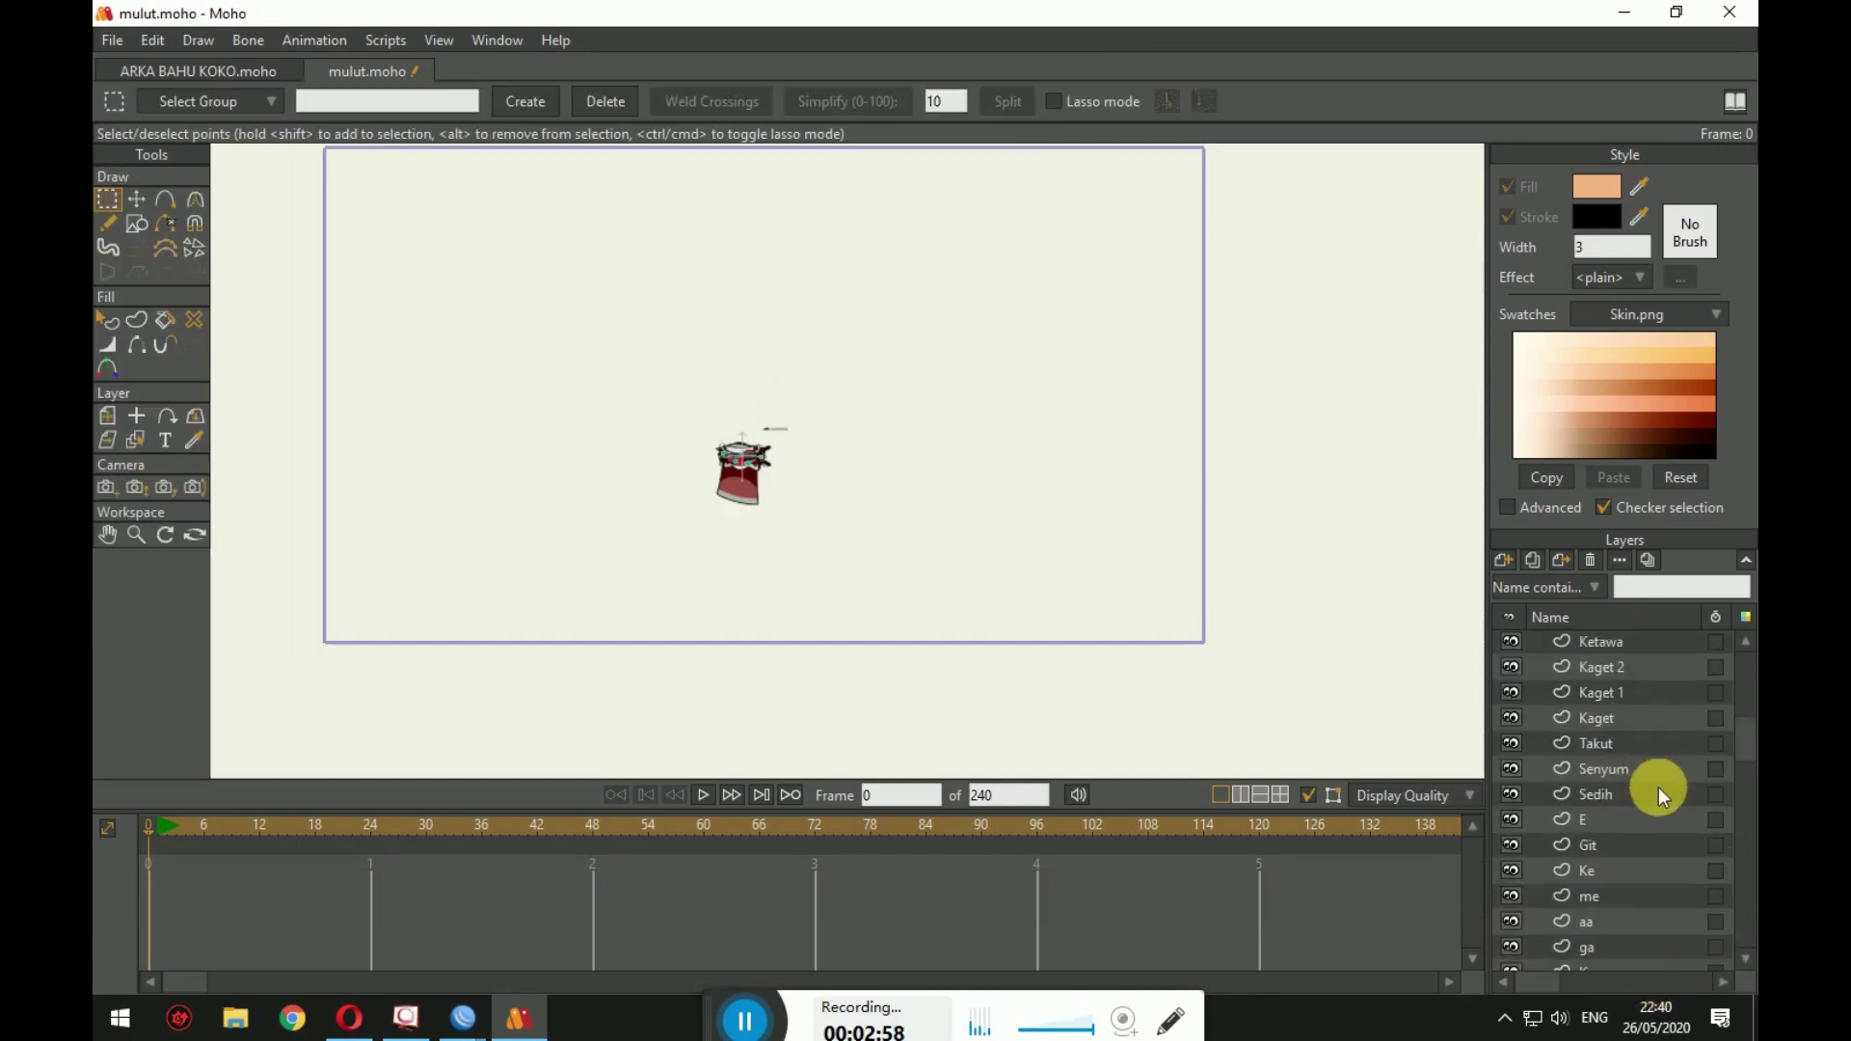
Step: Select all the loose mouth layers from Melet to muram and group them into one new group layer
scroll(1658, 787, up, 2)
drag(1753, 738, 1755, 960)
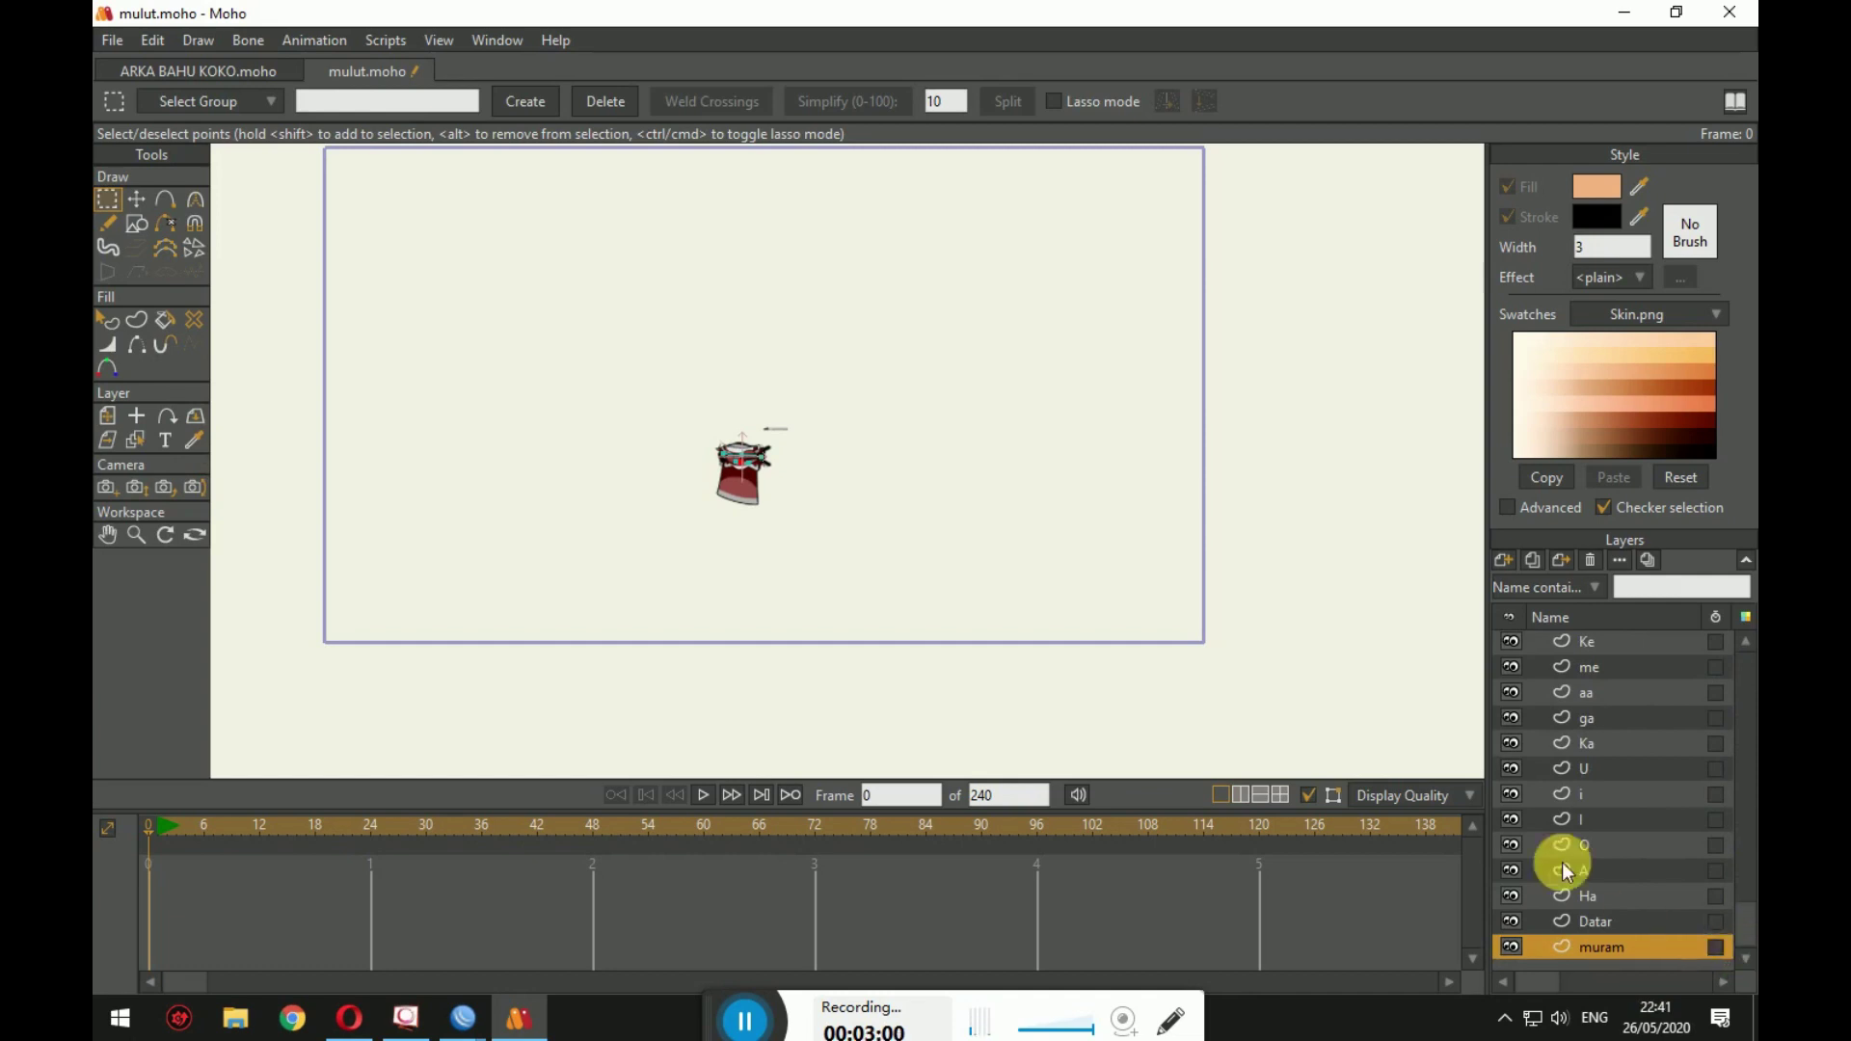
scroll(1595, 714, up, 4)
click(1623, 645)
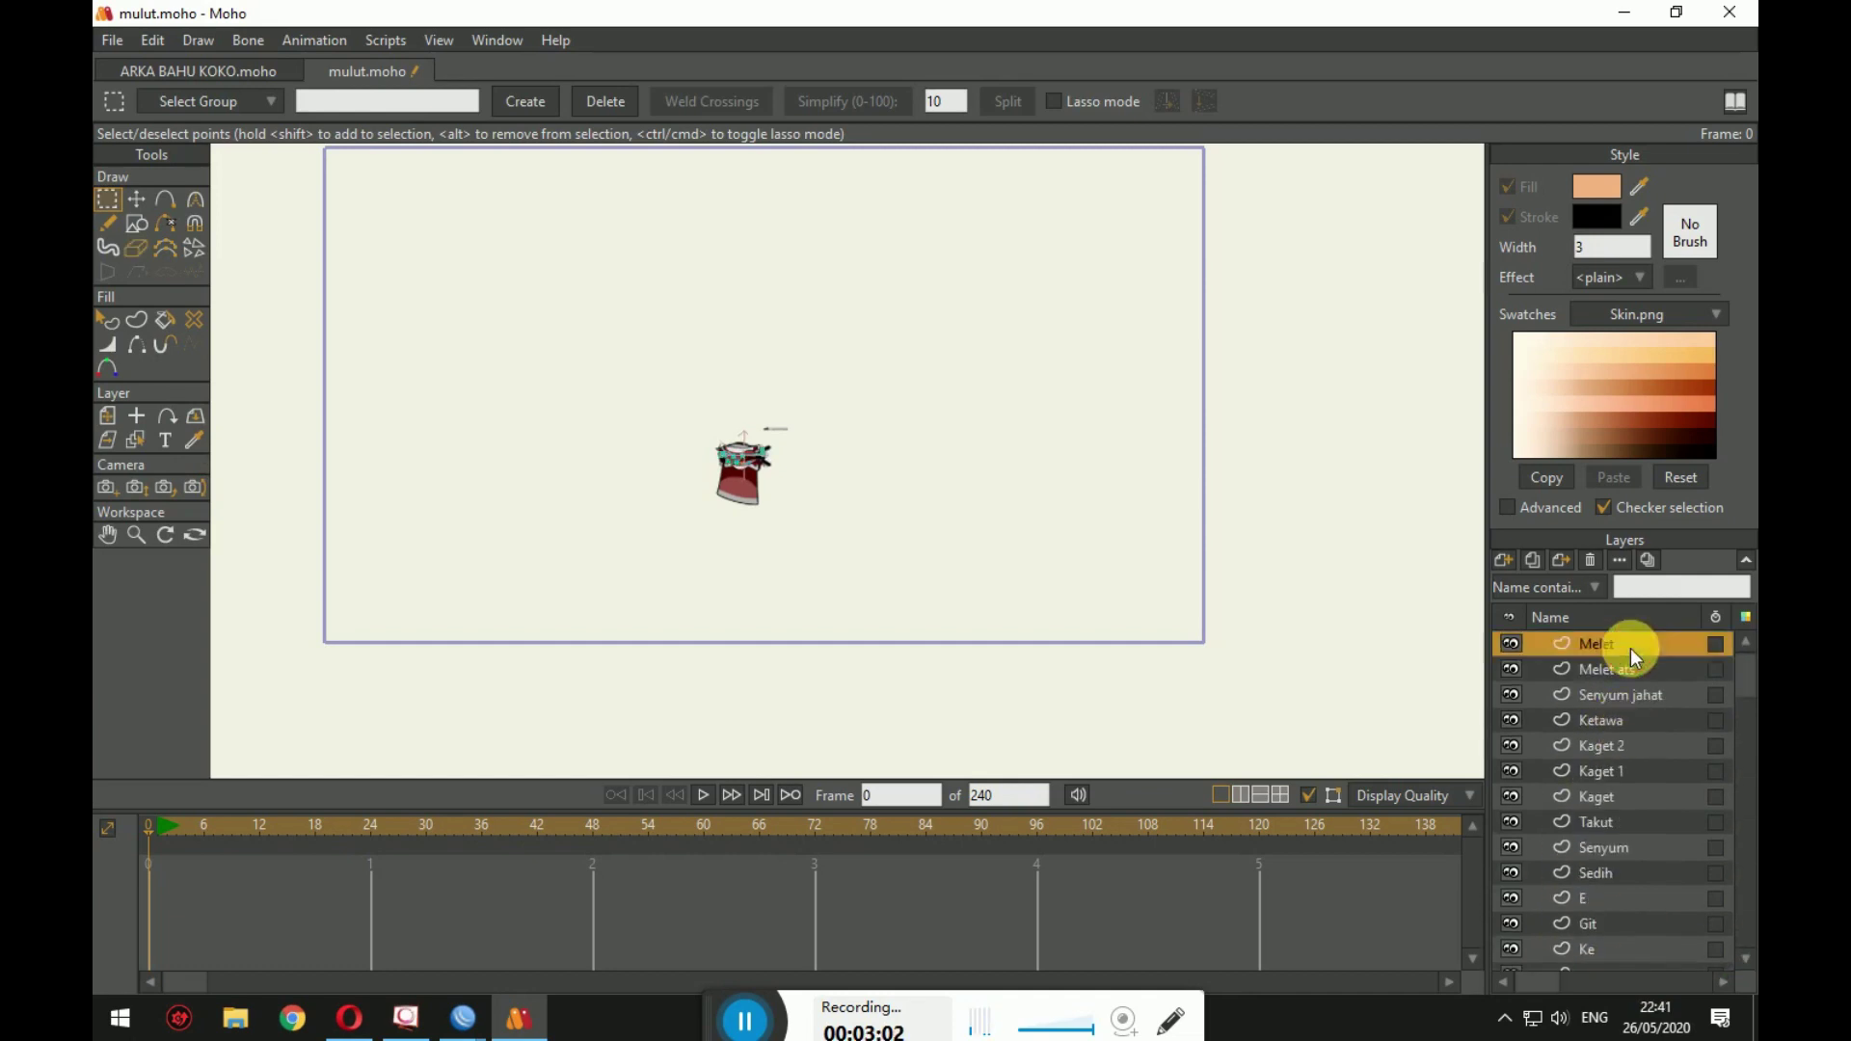
scroll(829, 454, up, 5)
scroll(846, 505, down, 6)
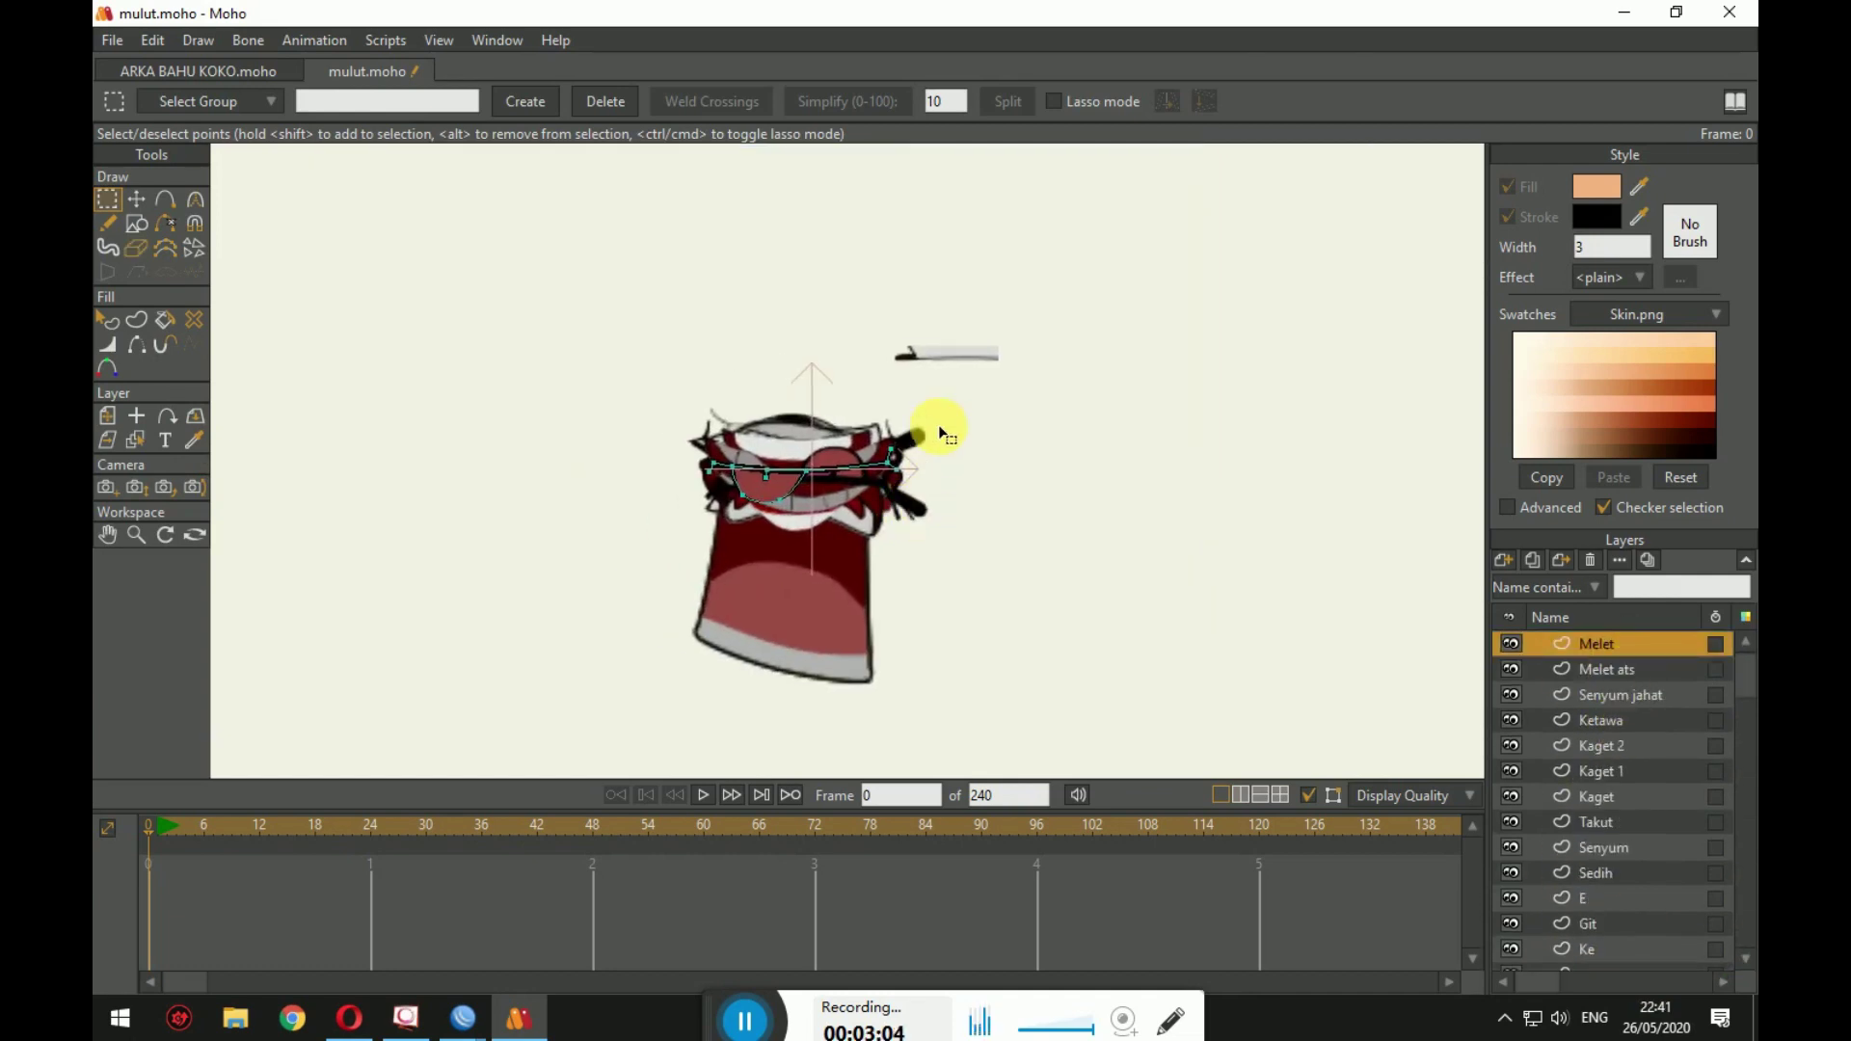
drag(1736, 673, 1682, 957)
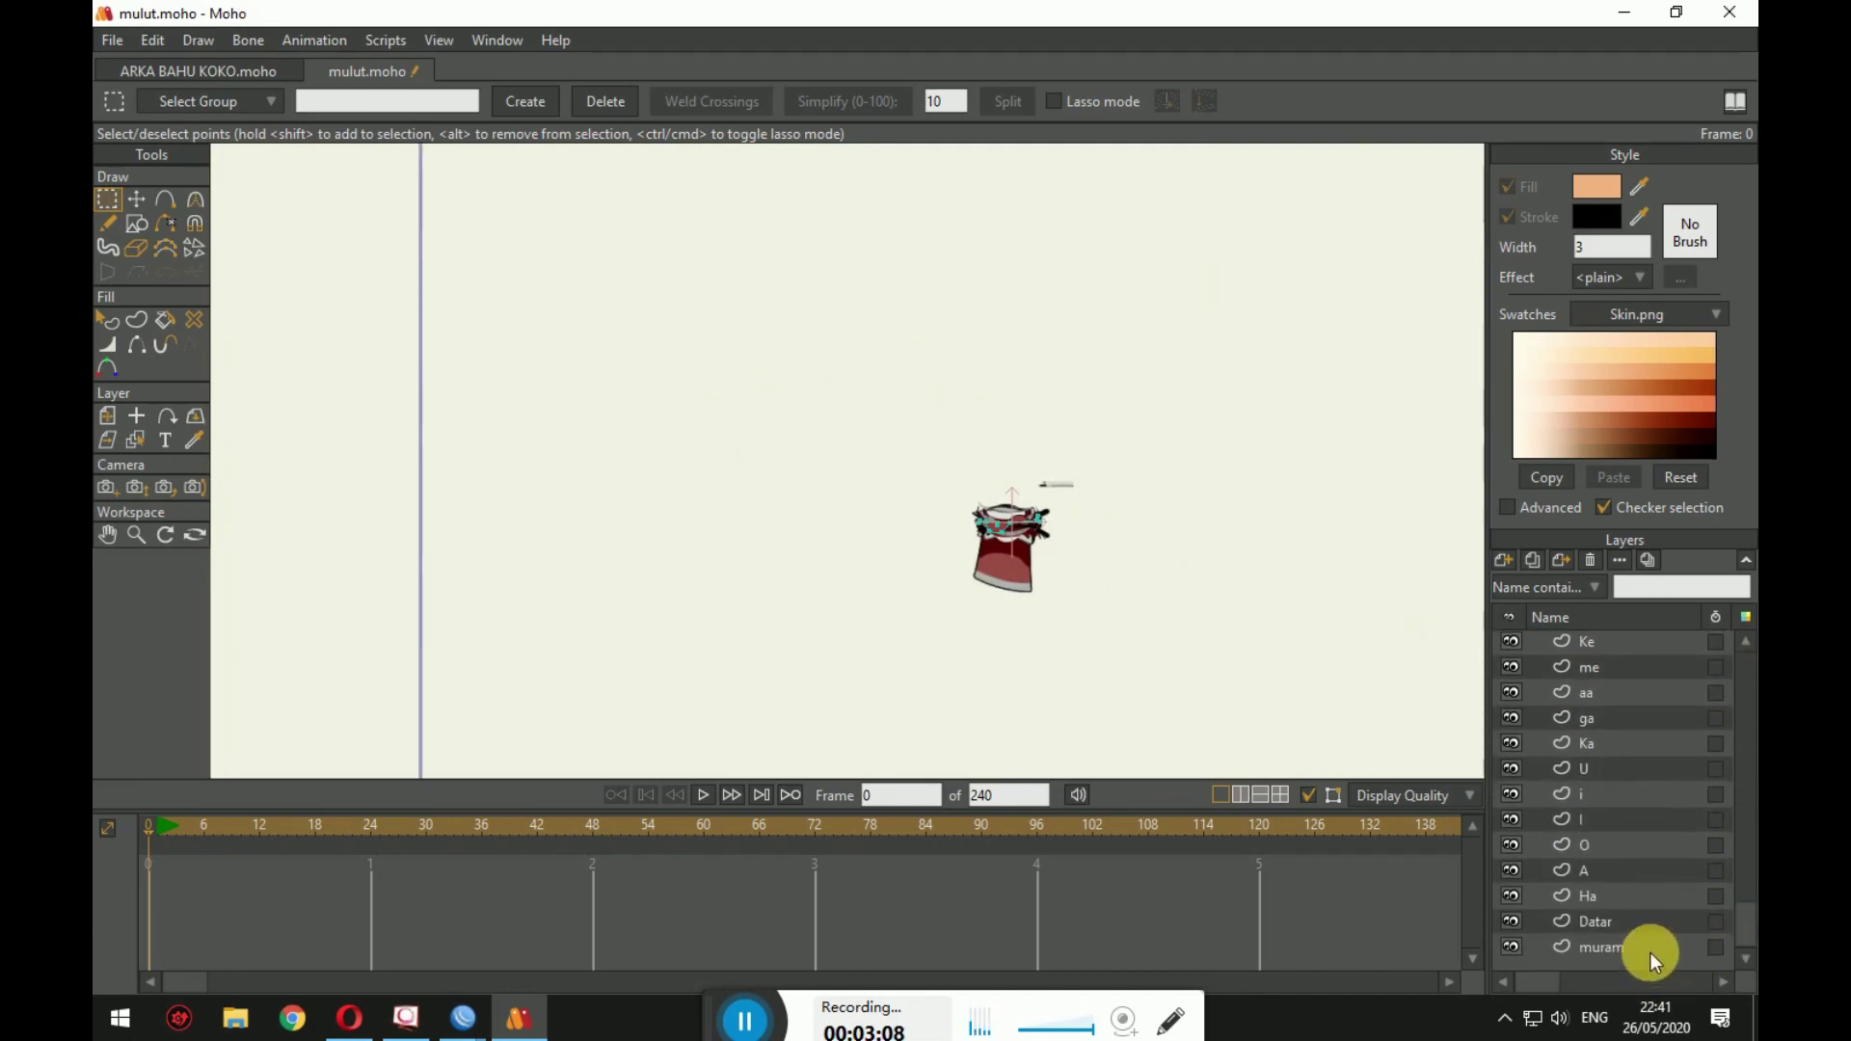
shift+click(1651, 952)
scroll(1610, 764, up, 8)
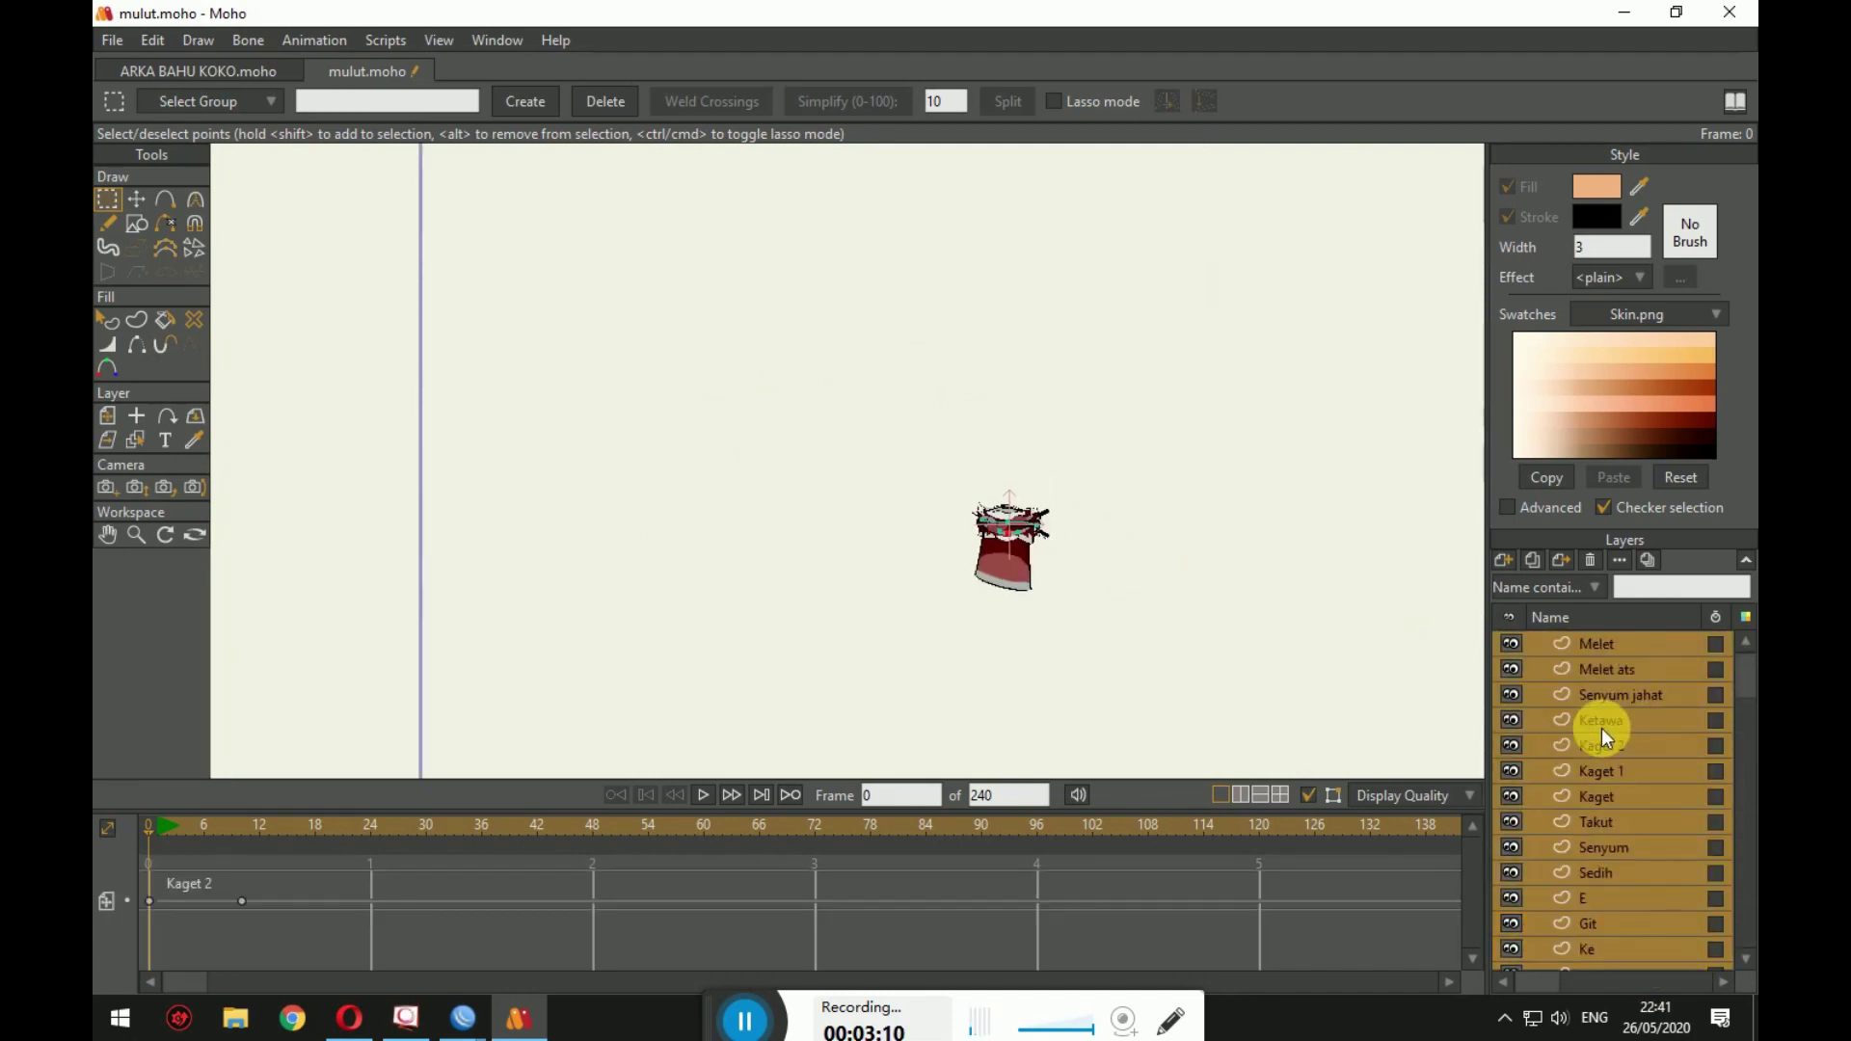
right_click(1600, 644)
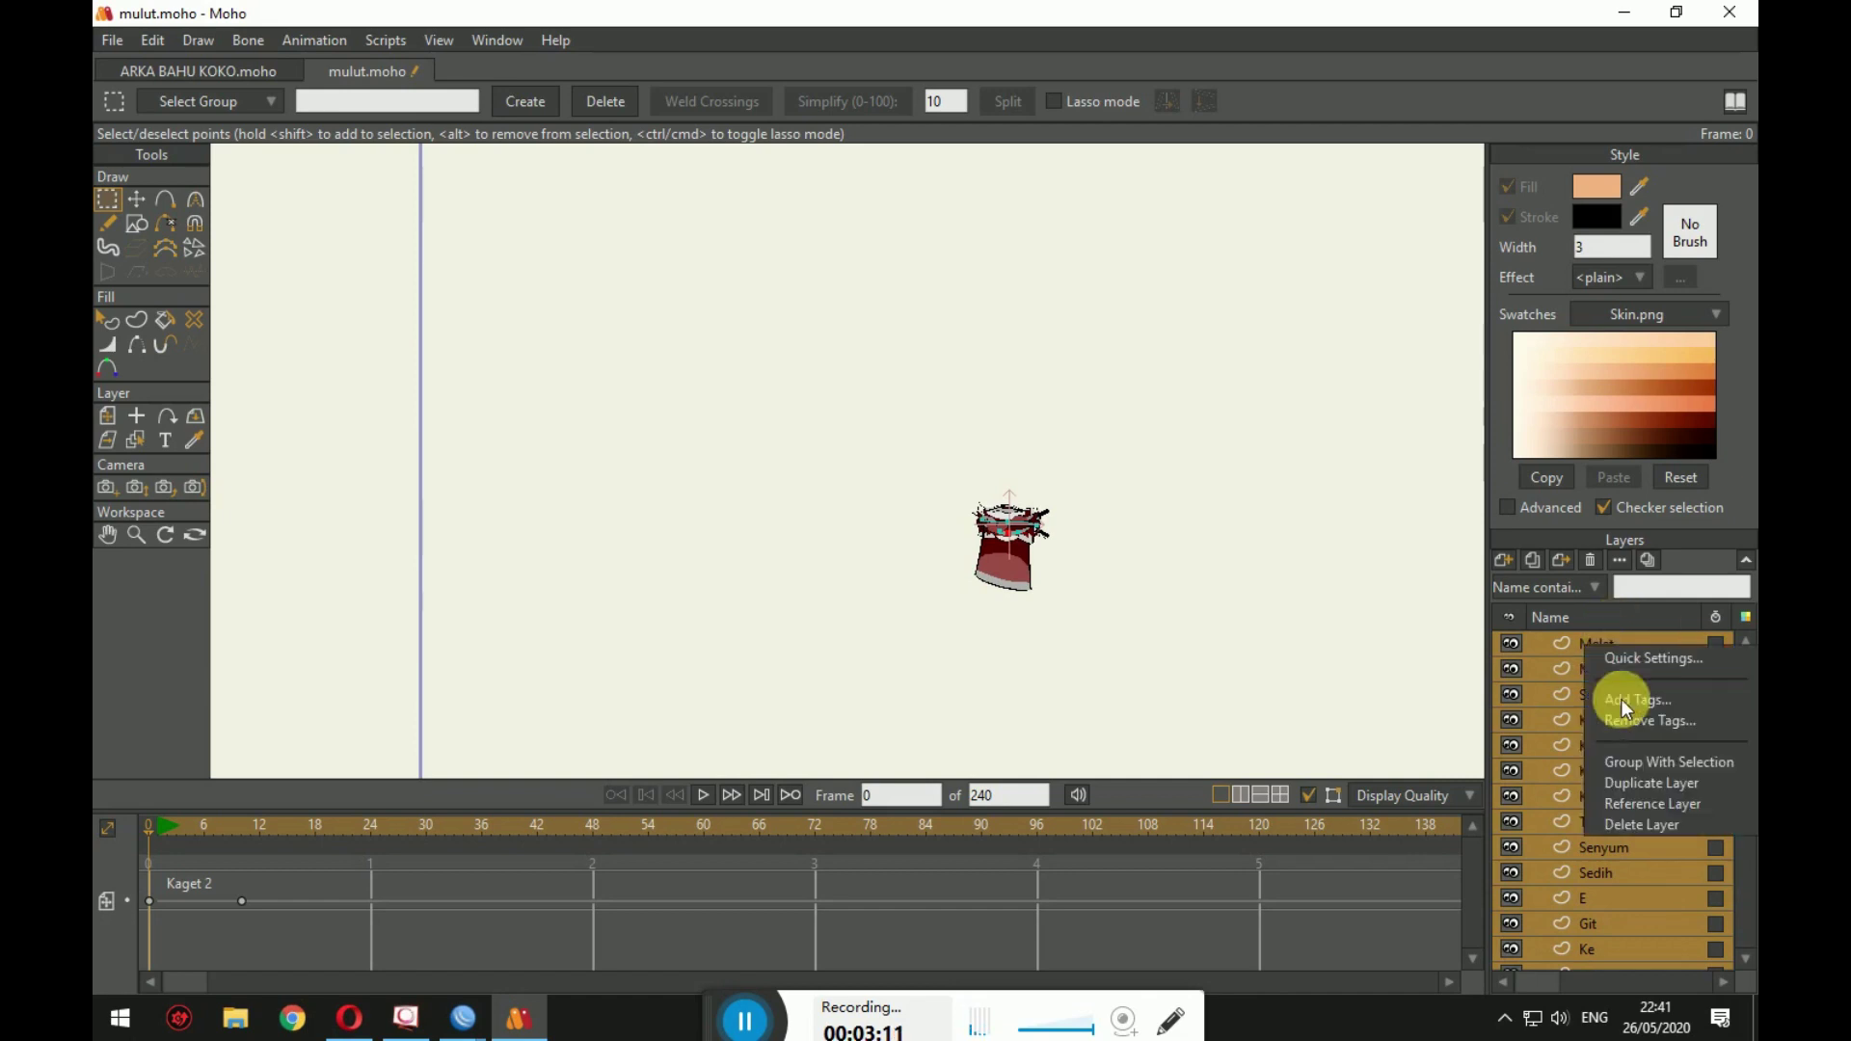
click(1632, 761)
Step: Rename the new group layer as mULUT and collapse it
click(1624, 642)
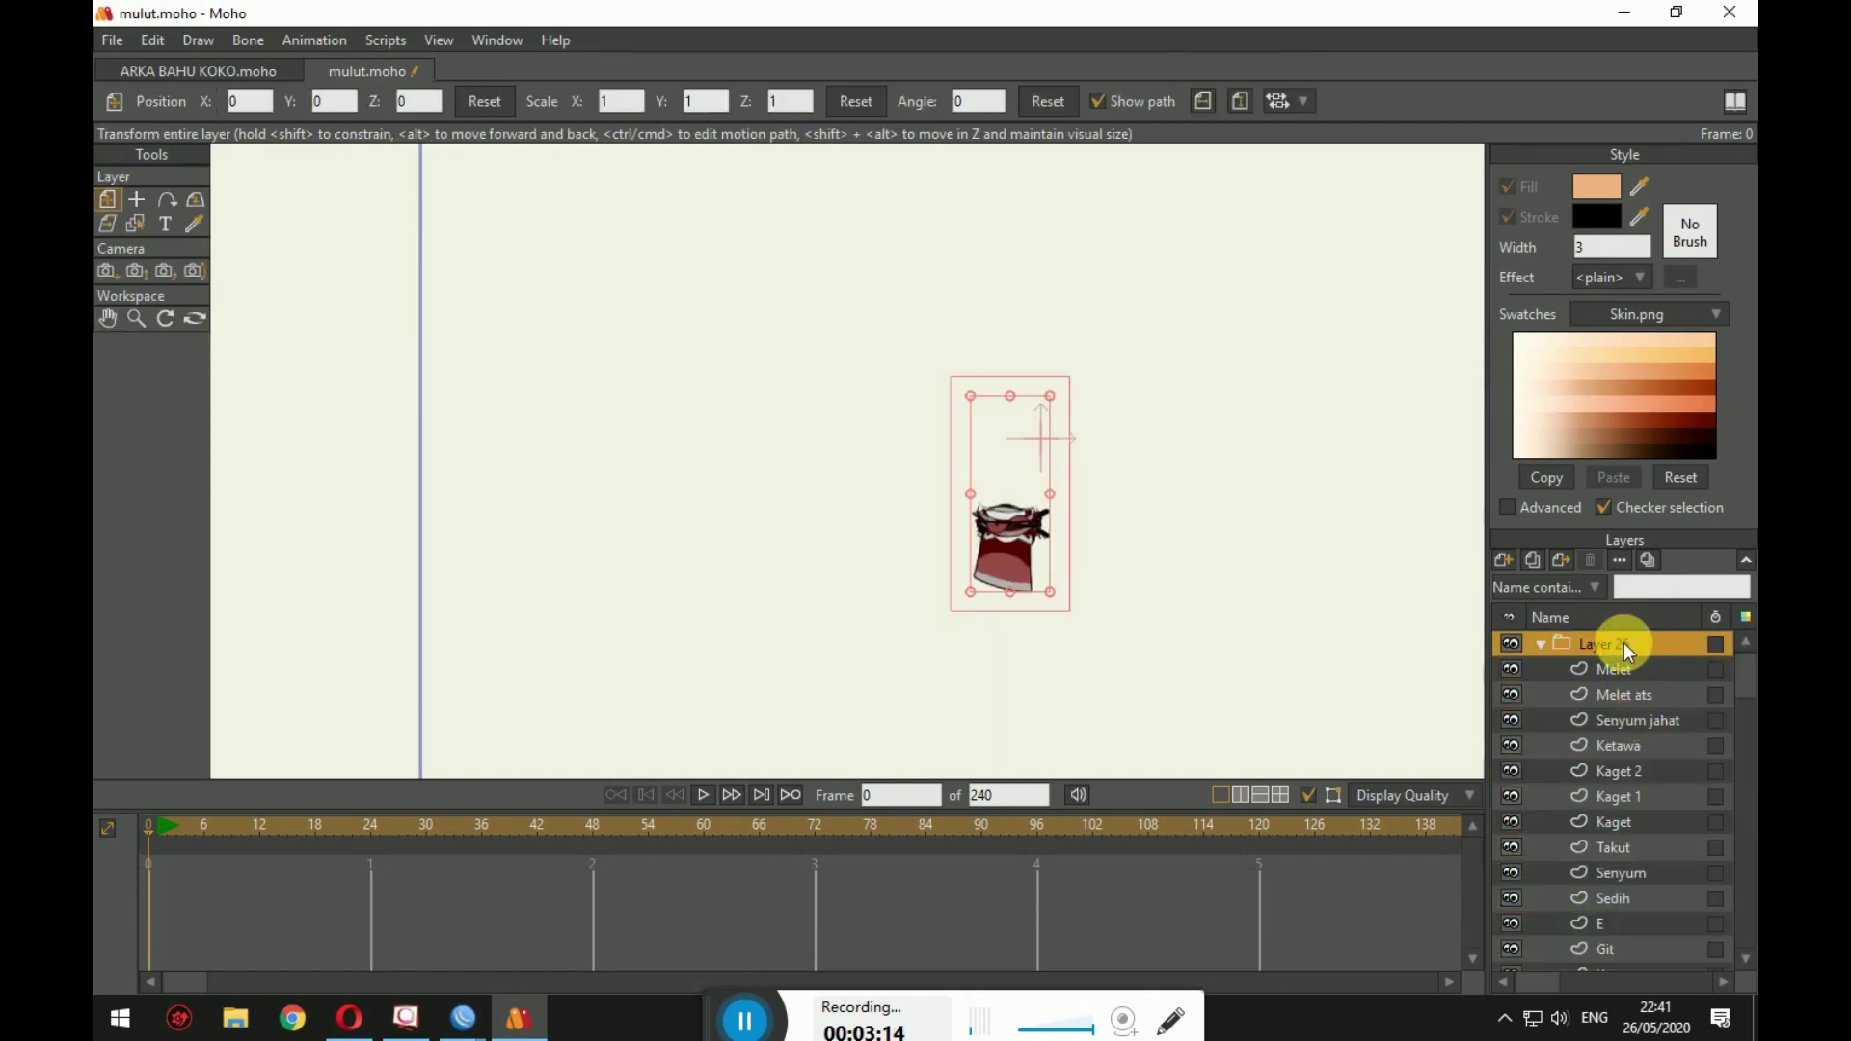
double_click(1624, 643)
text(mULUT)
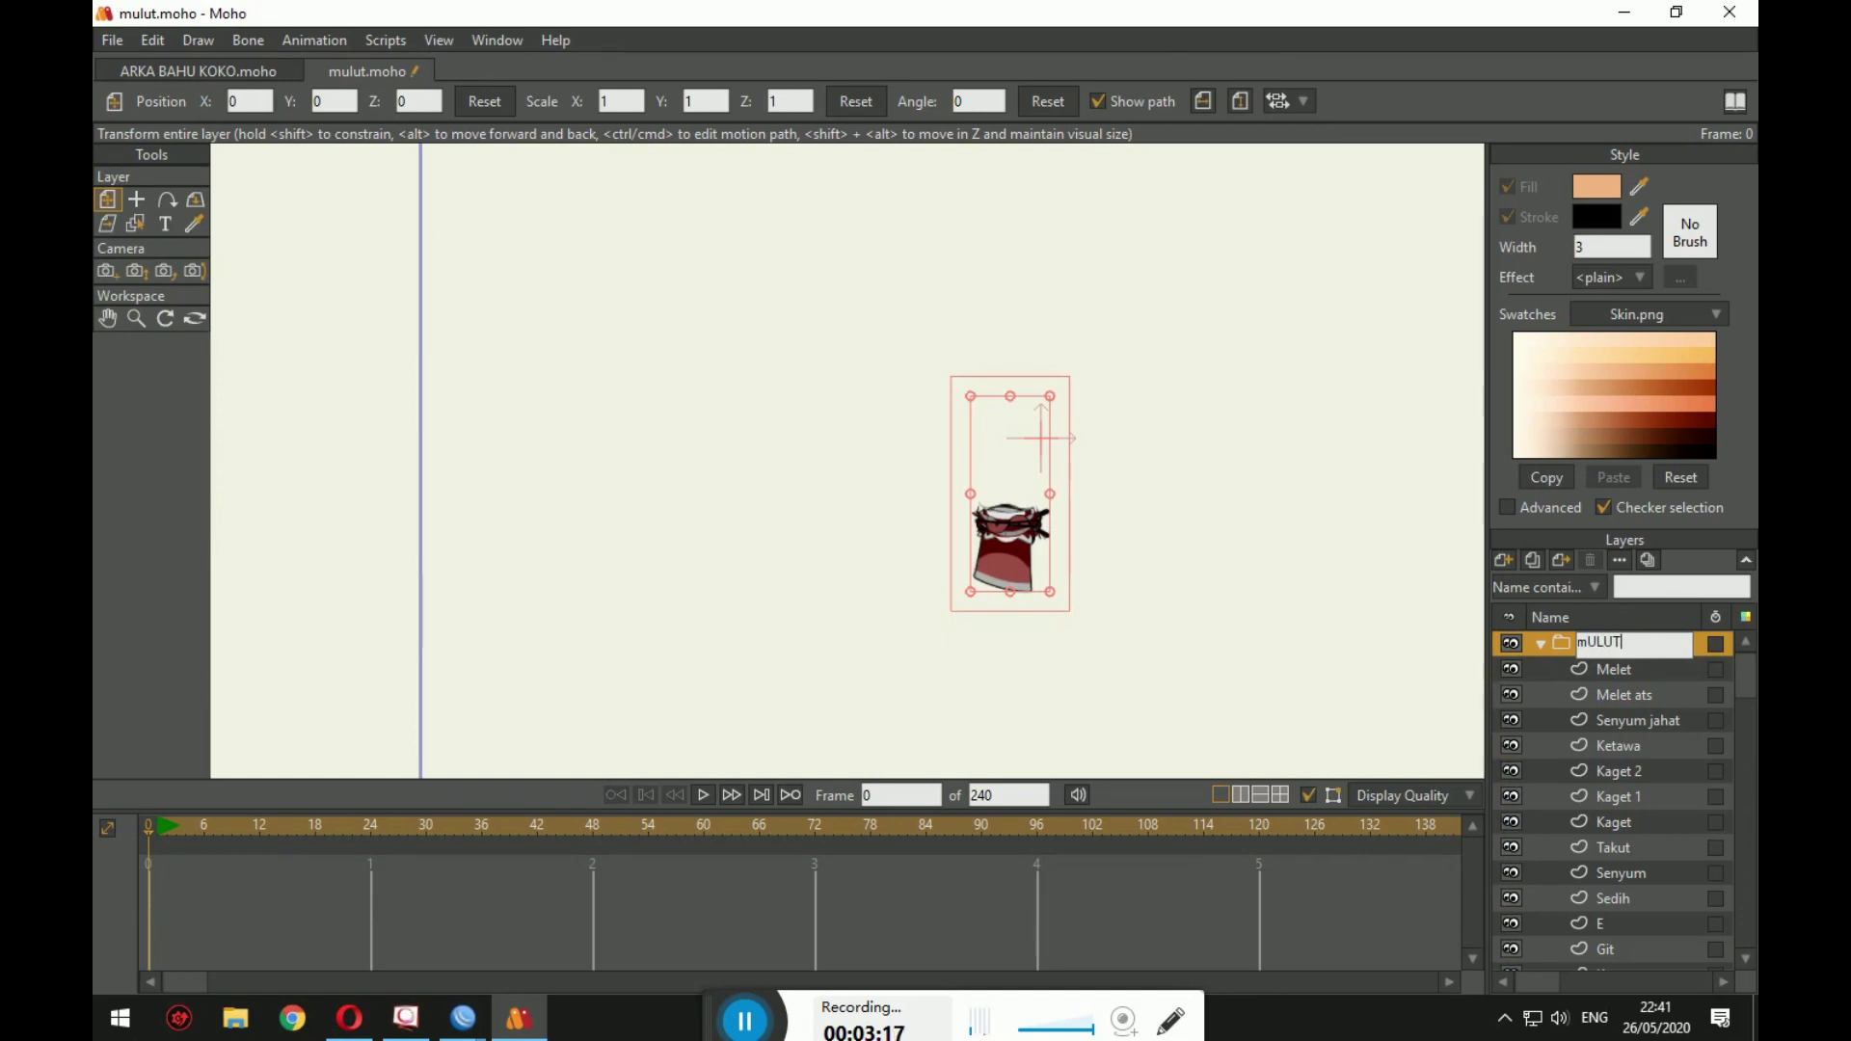
key(Return)
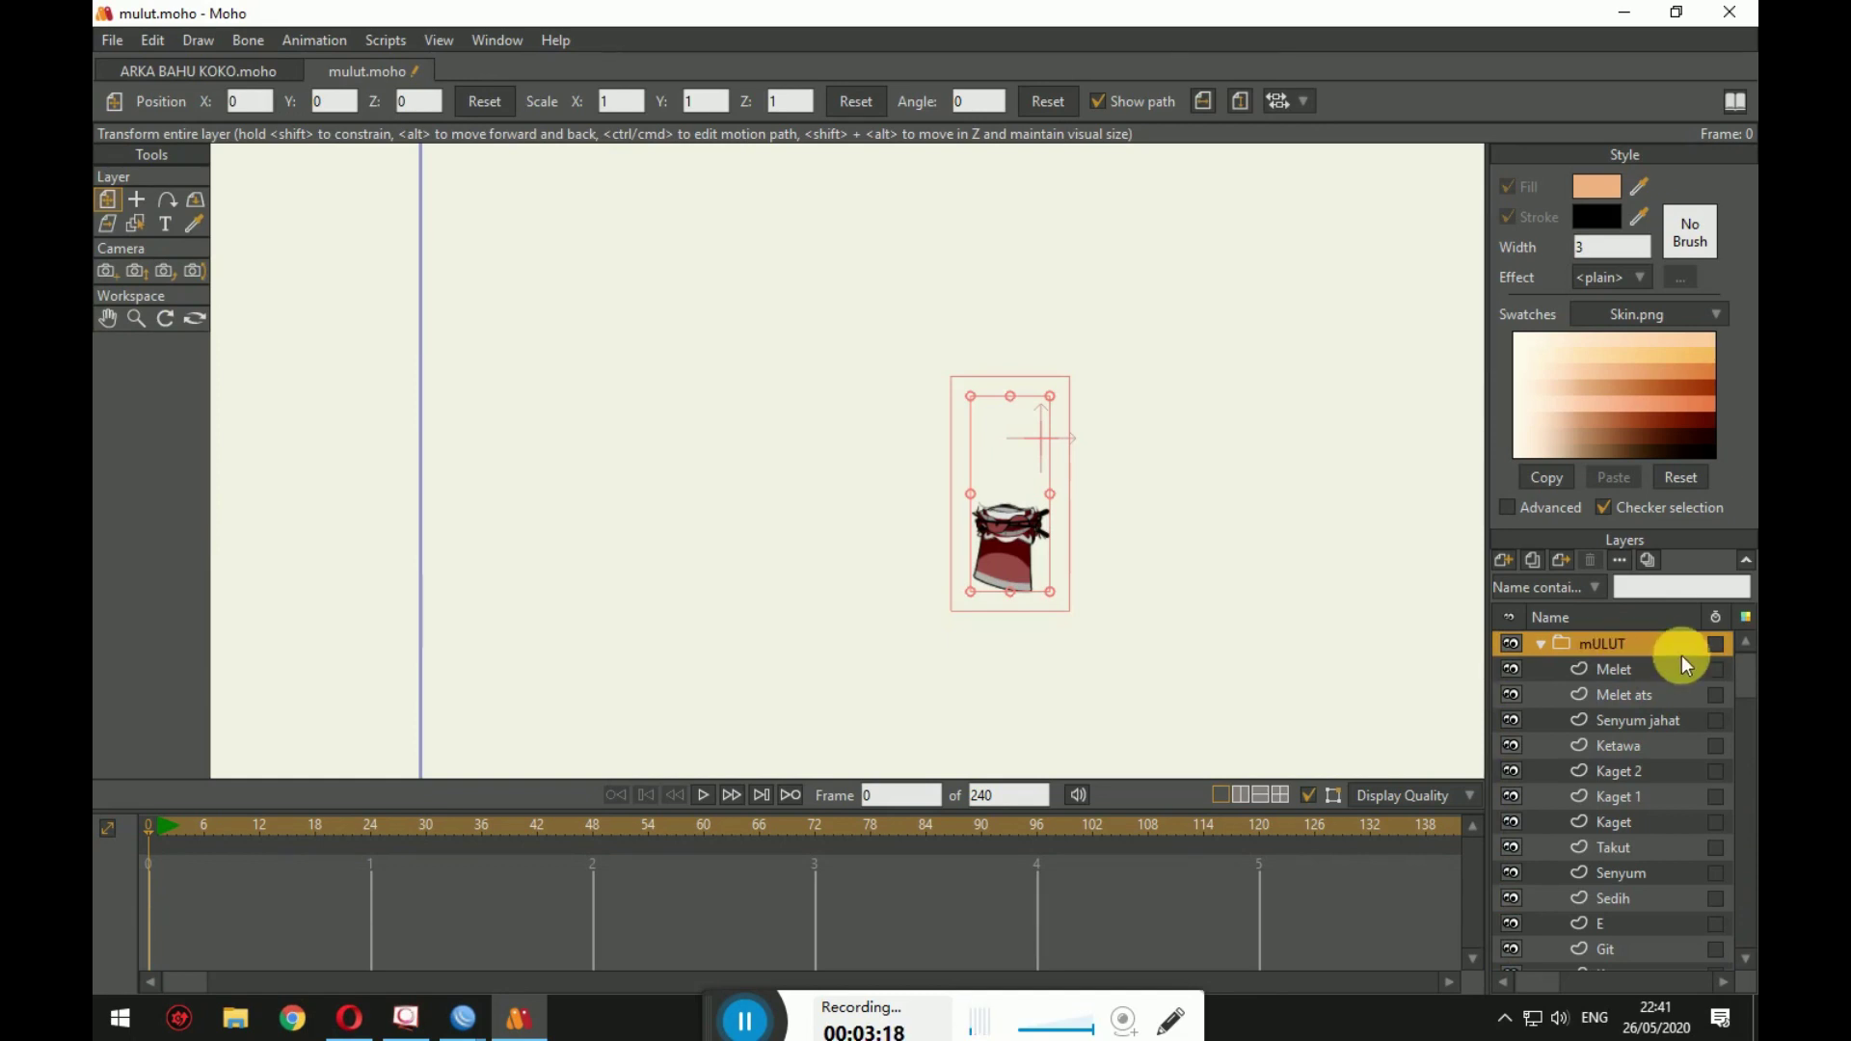
click(1541, 643)
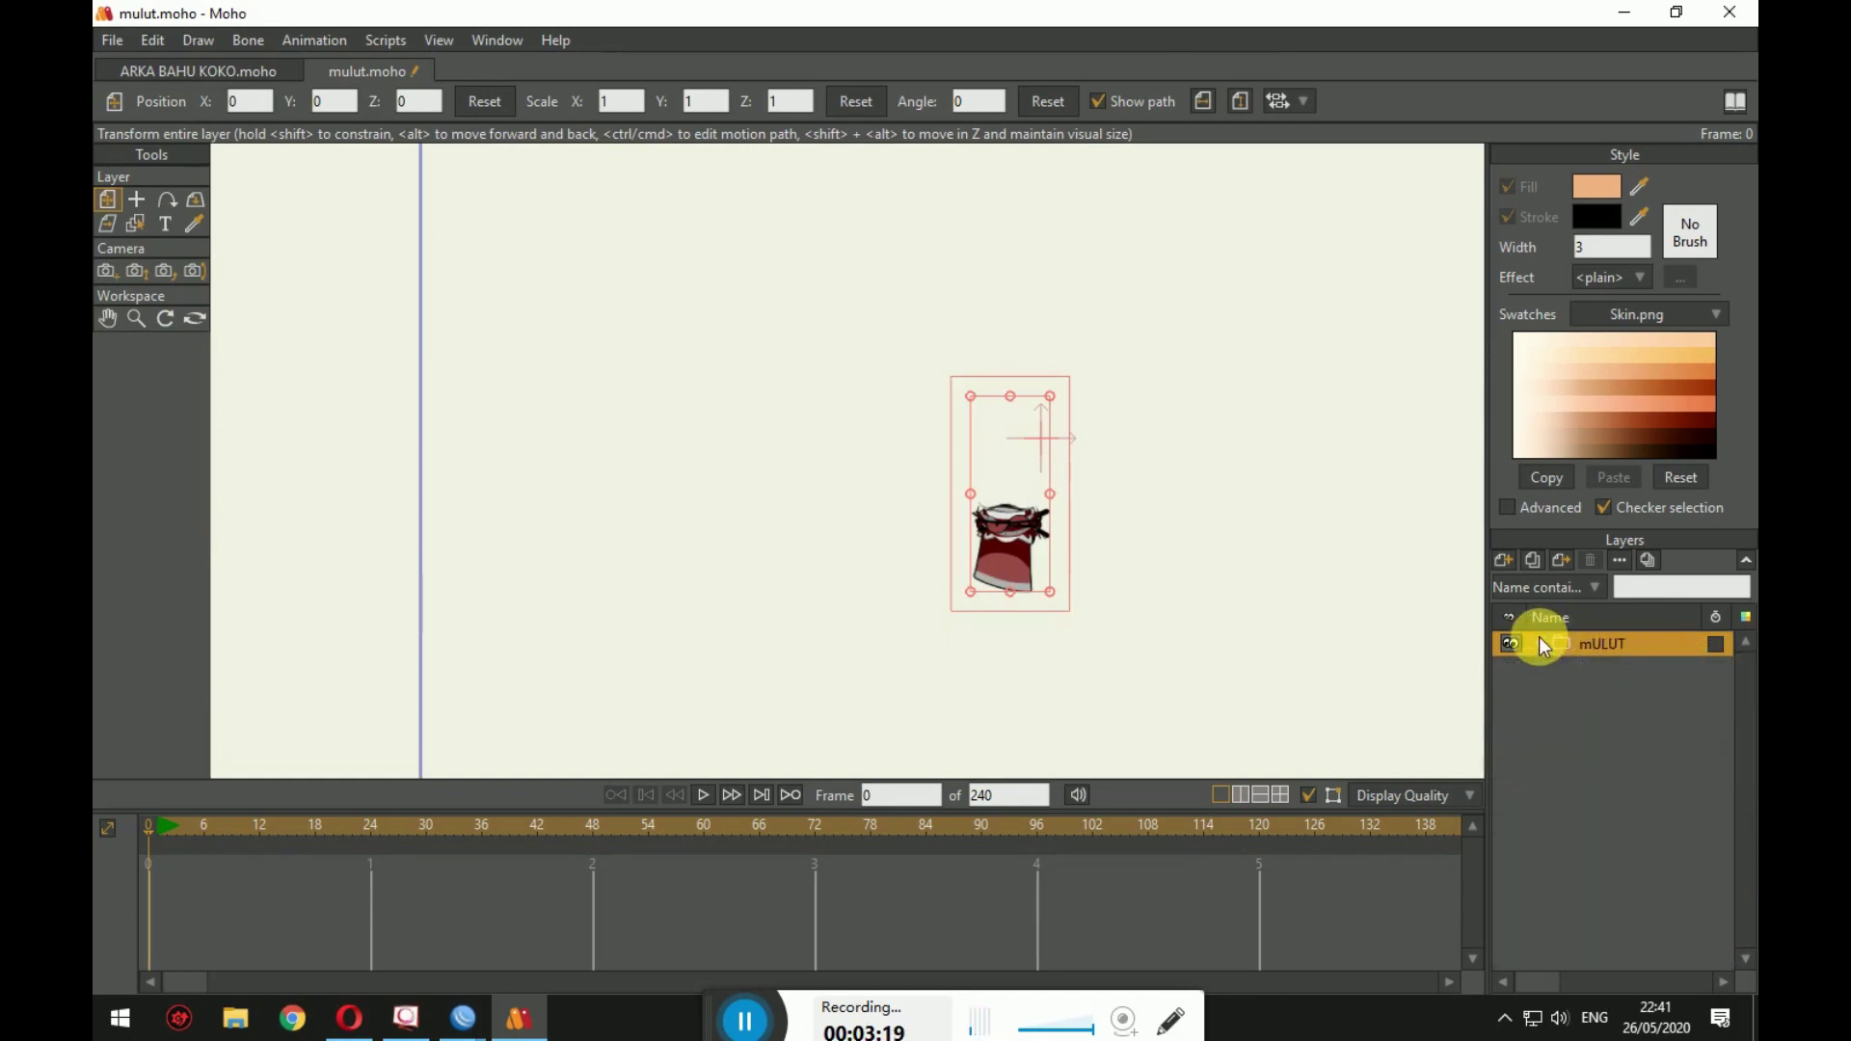
Step: Convert the mULUT group layer to a switch layer and view the mouth up close
right_click(1652, 646)
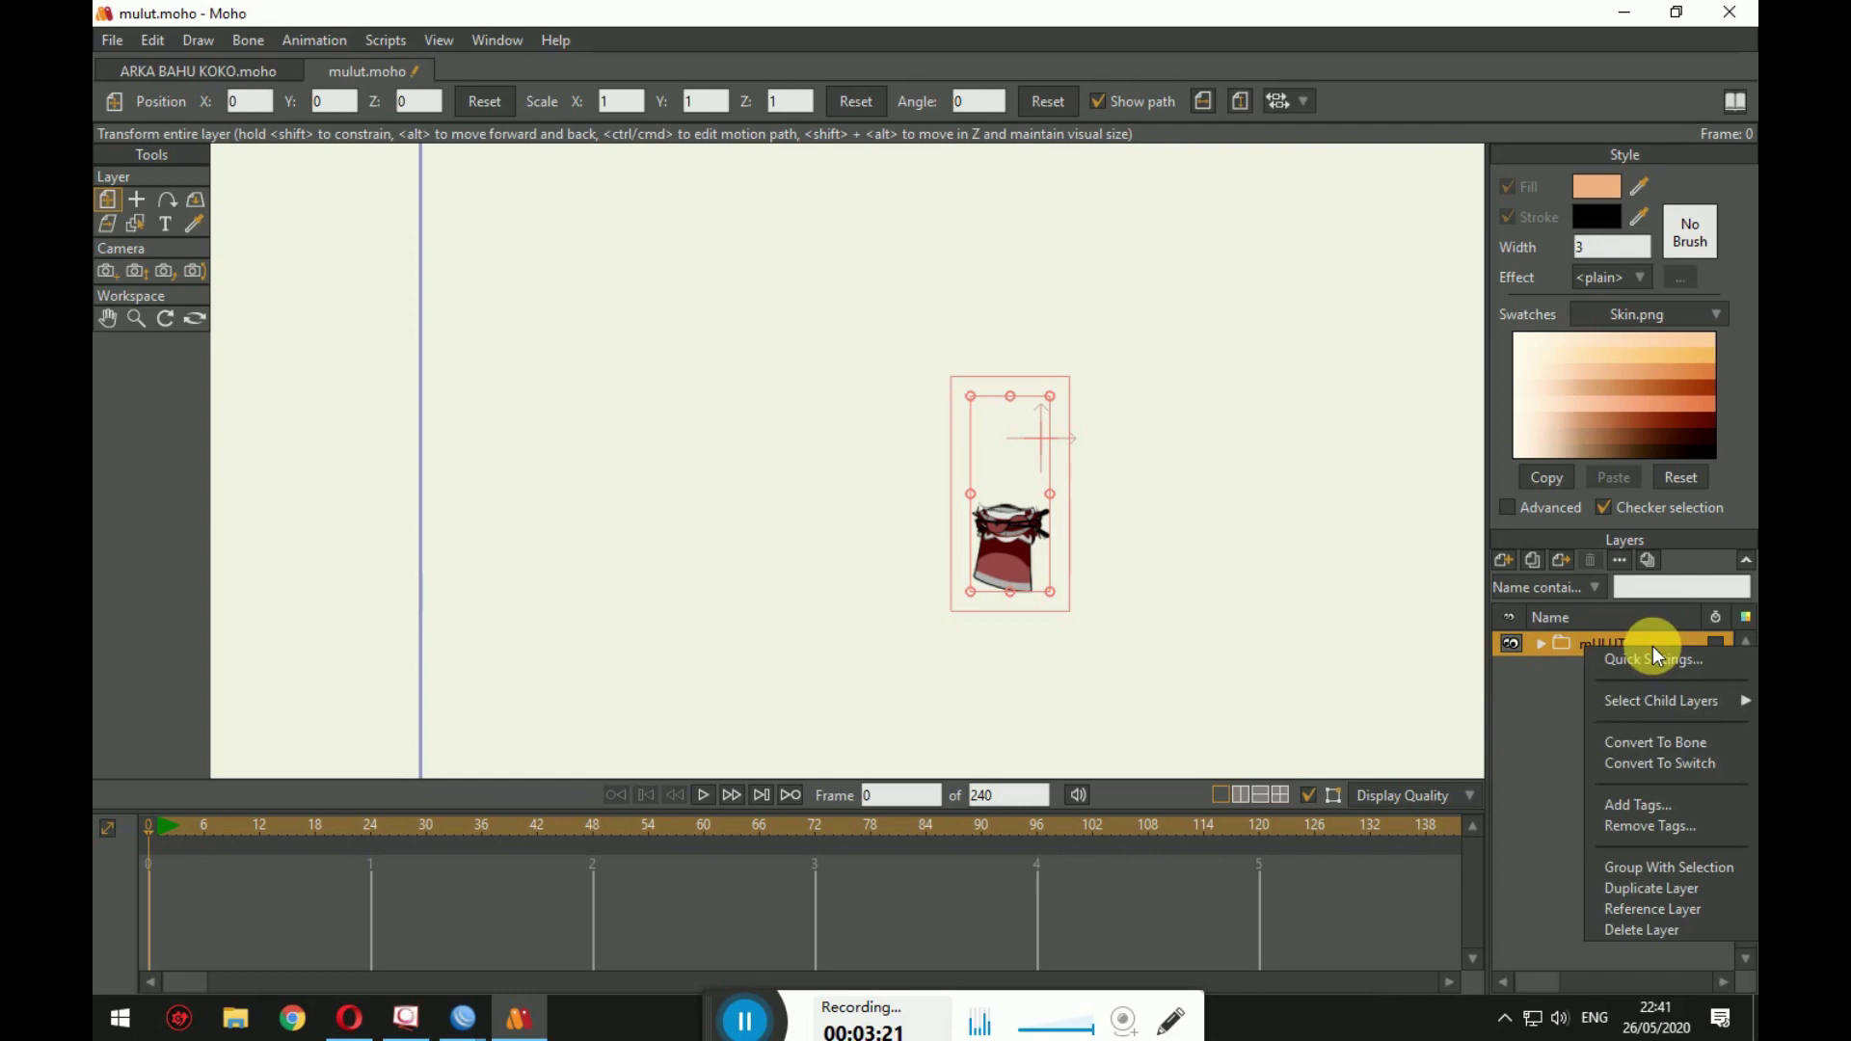
click(1676, 764)
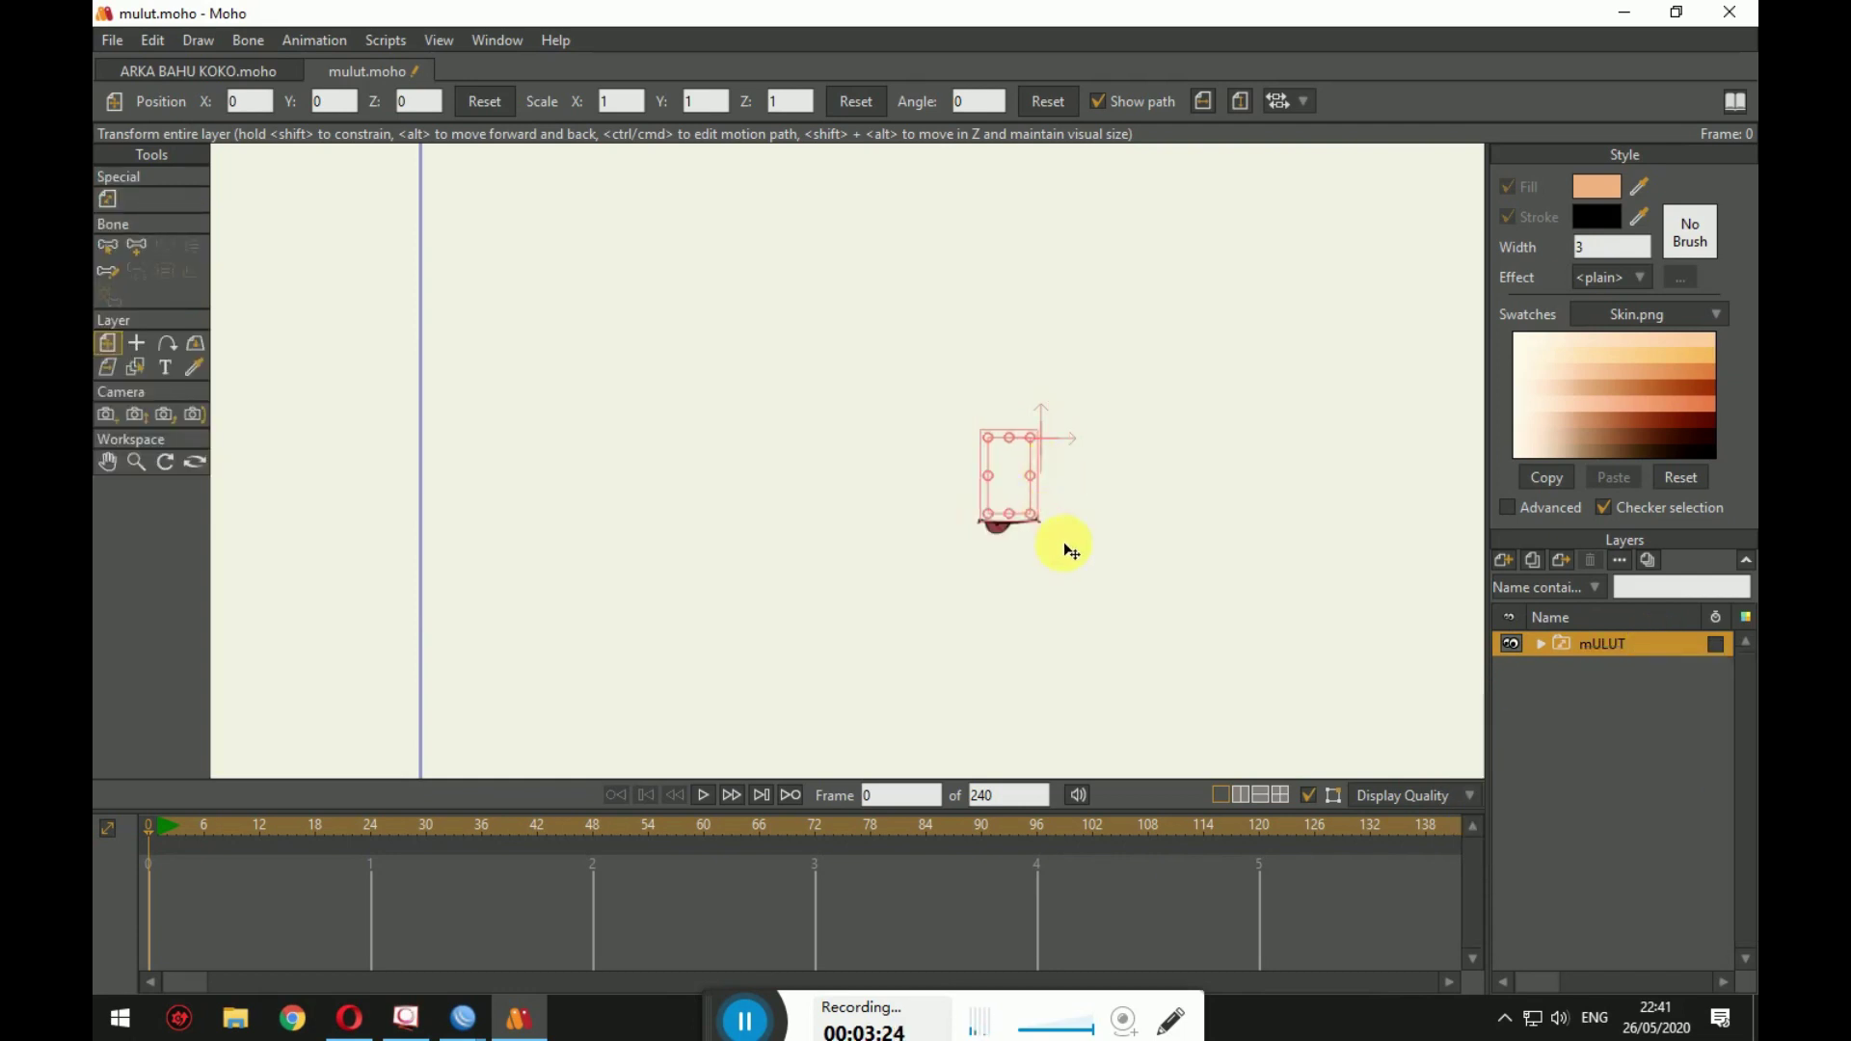
scroll(1070, 545, up, 6)
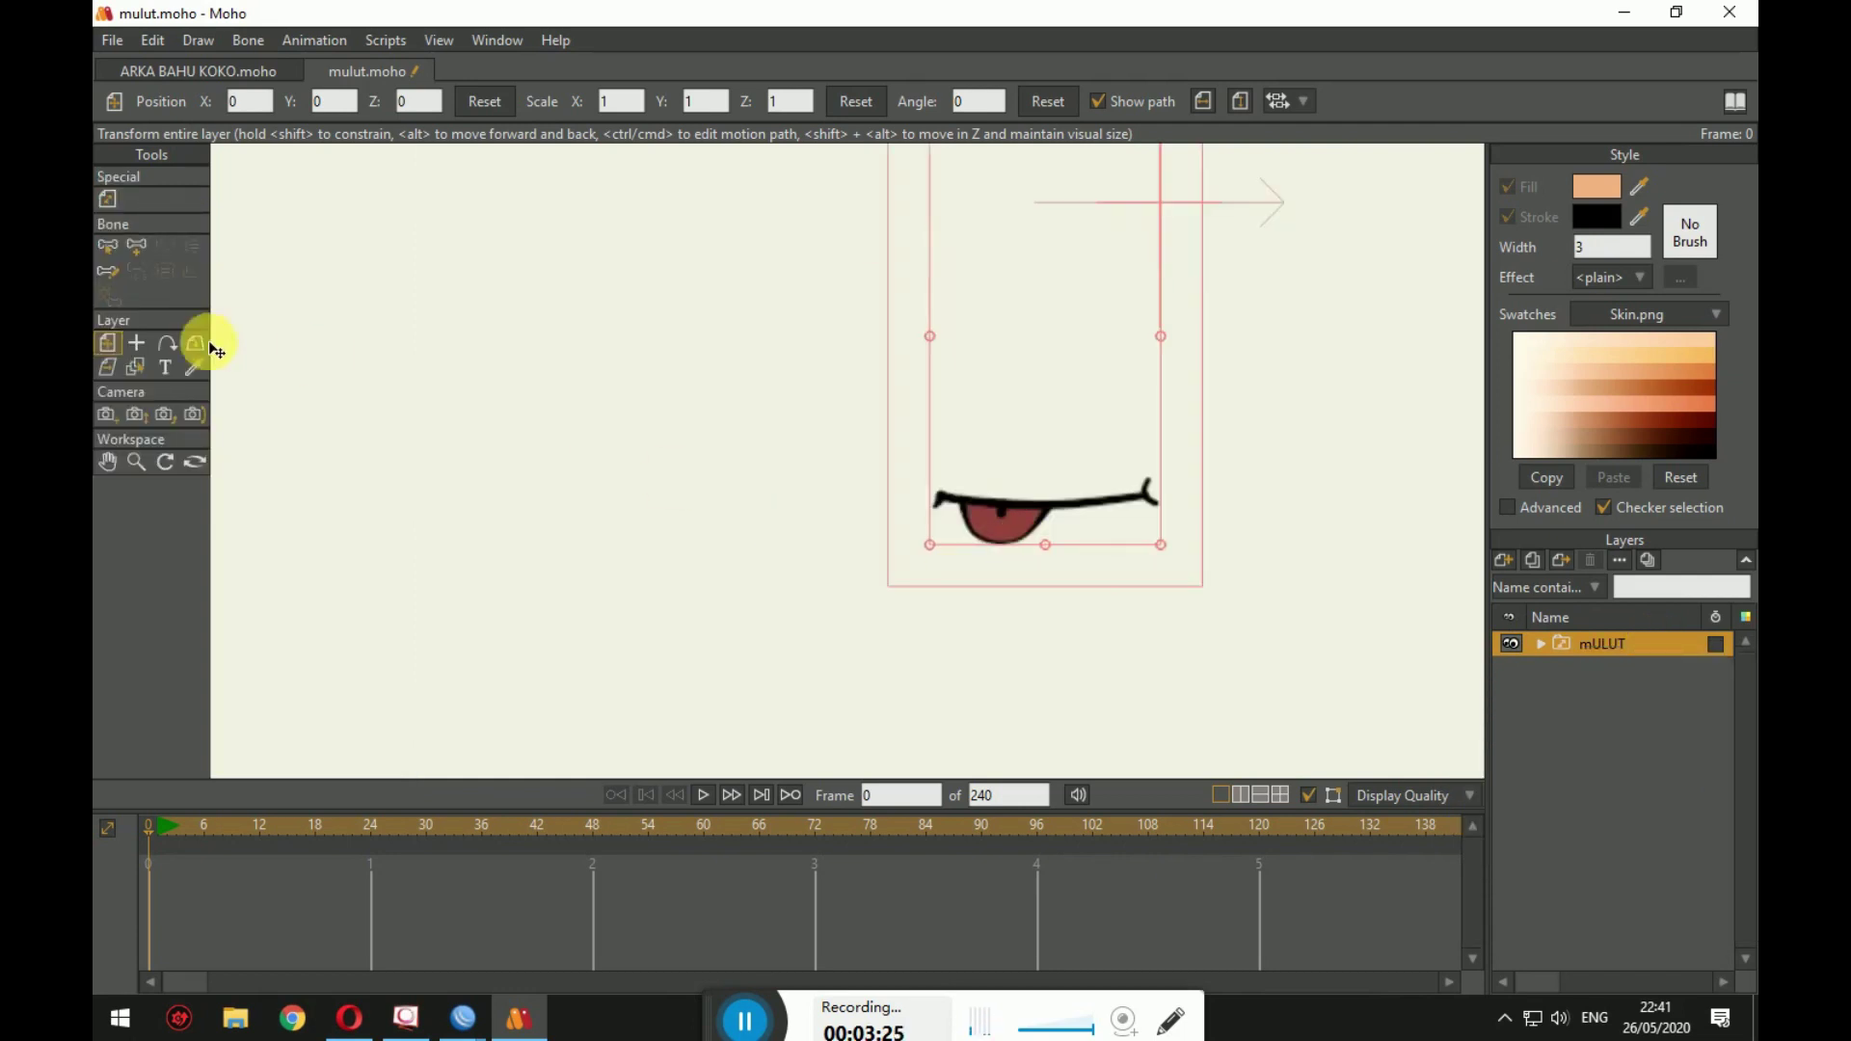
scroll(954, 532, down, 2)
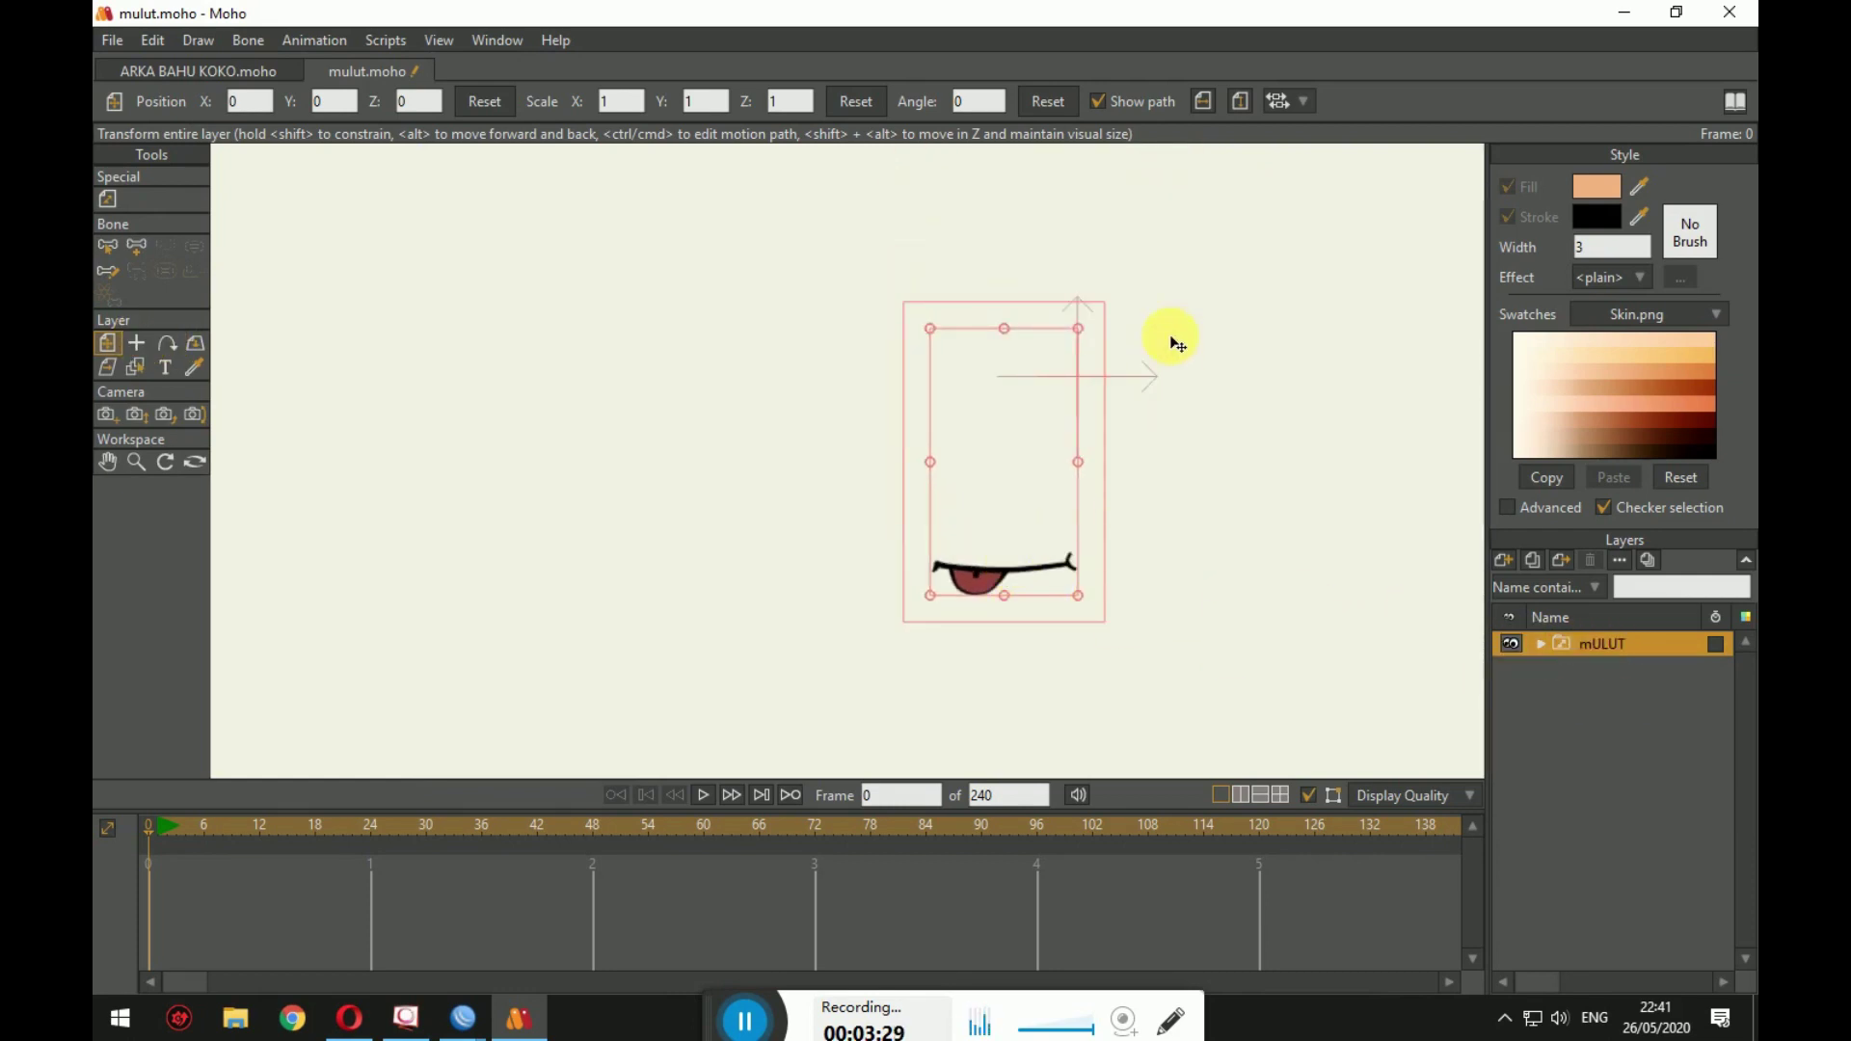
Step: Open Switch Selection for the mULUT layer, scrub from Melet to an open mouth with teeth, and close the window
click(509, 42)
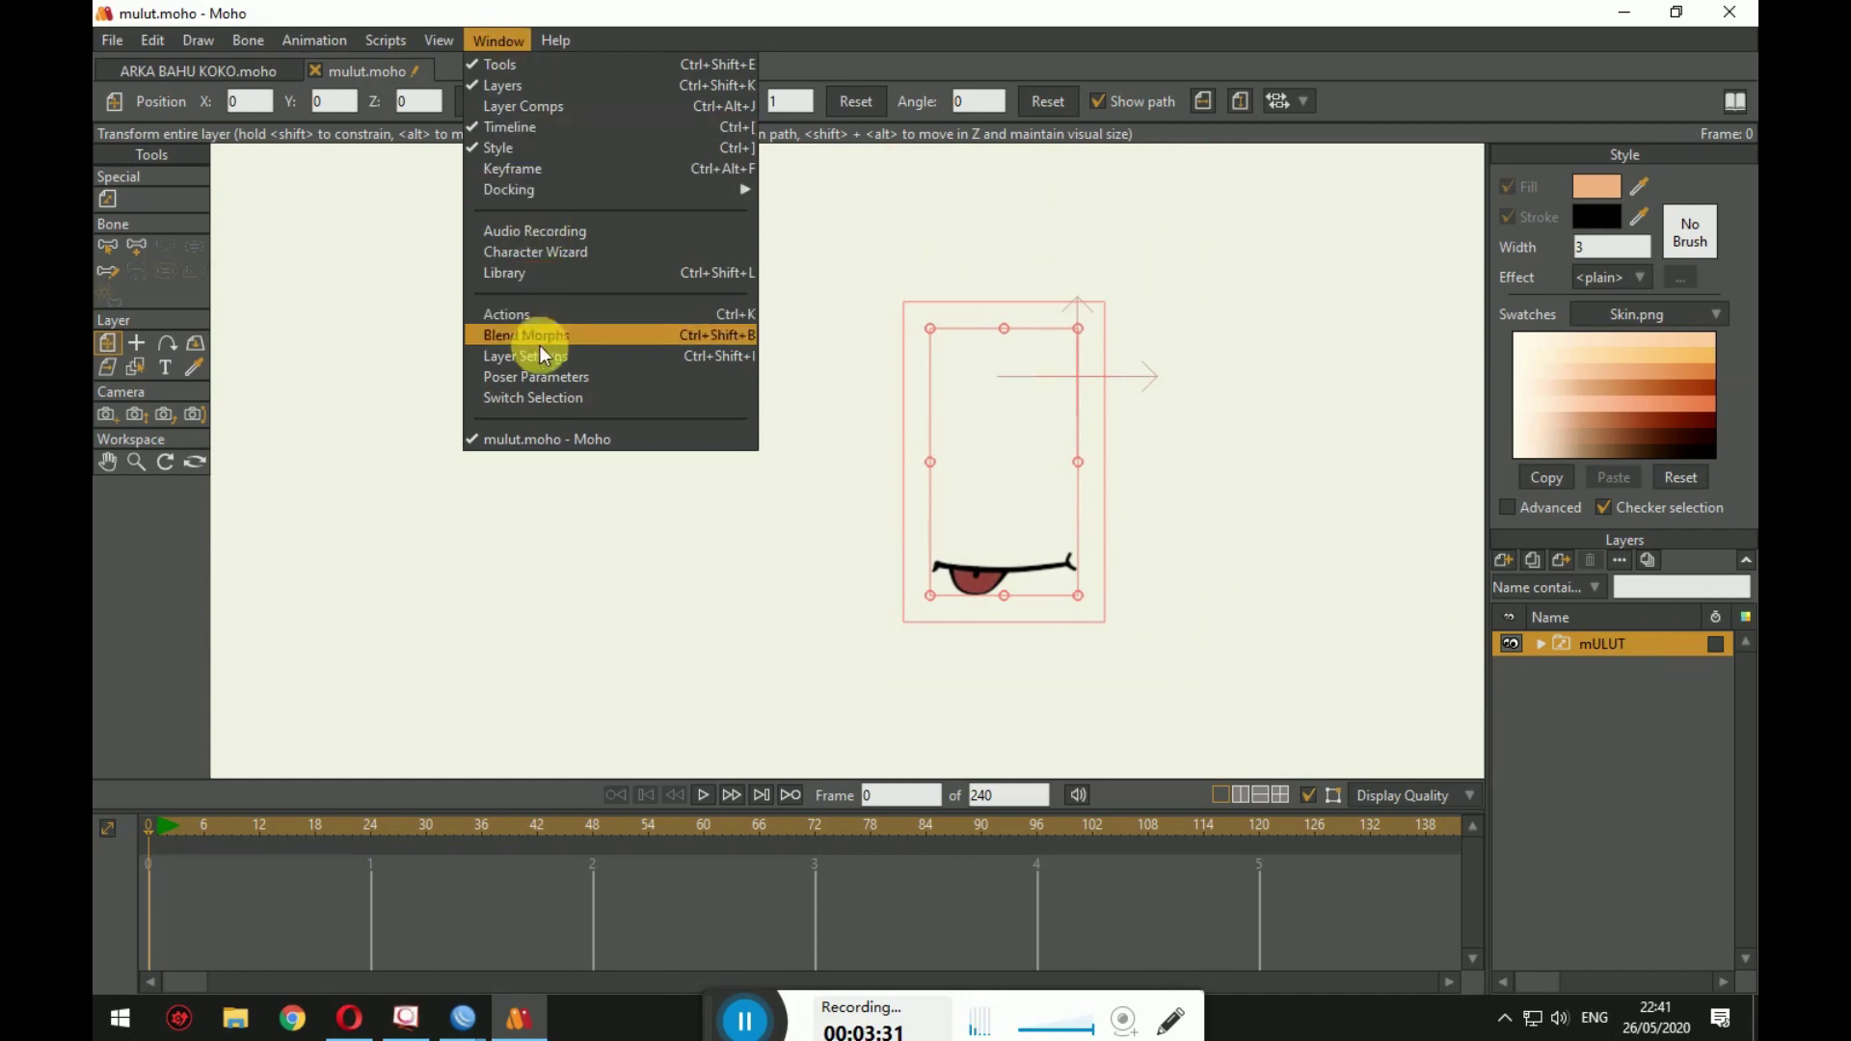
click(530, 404)
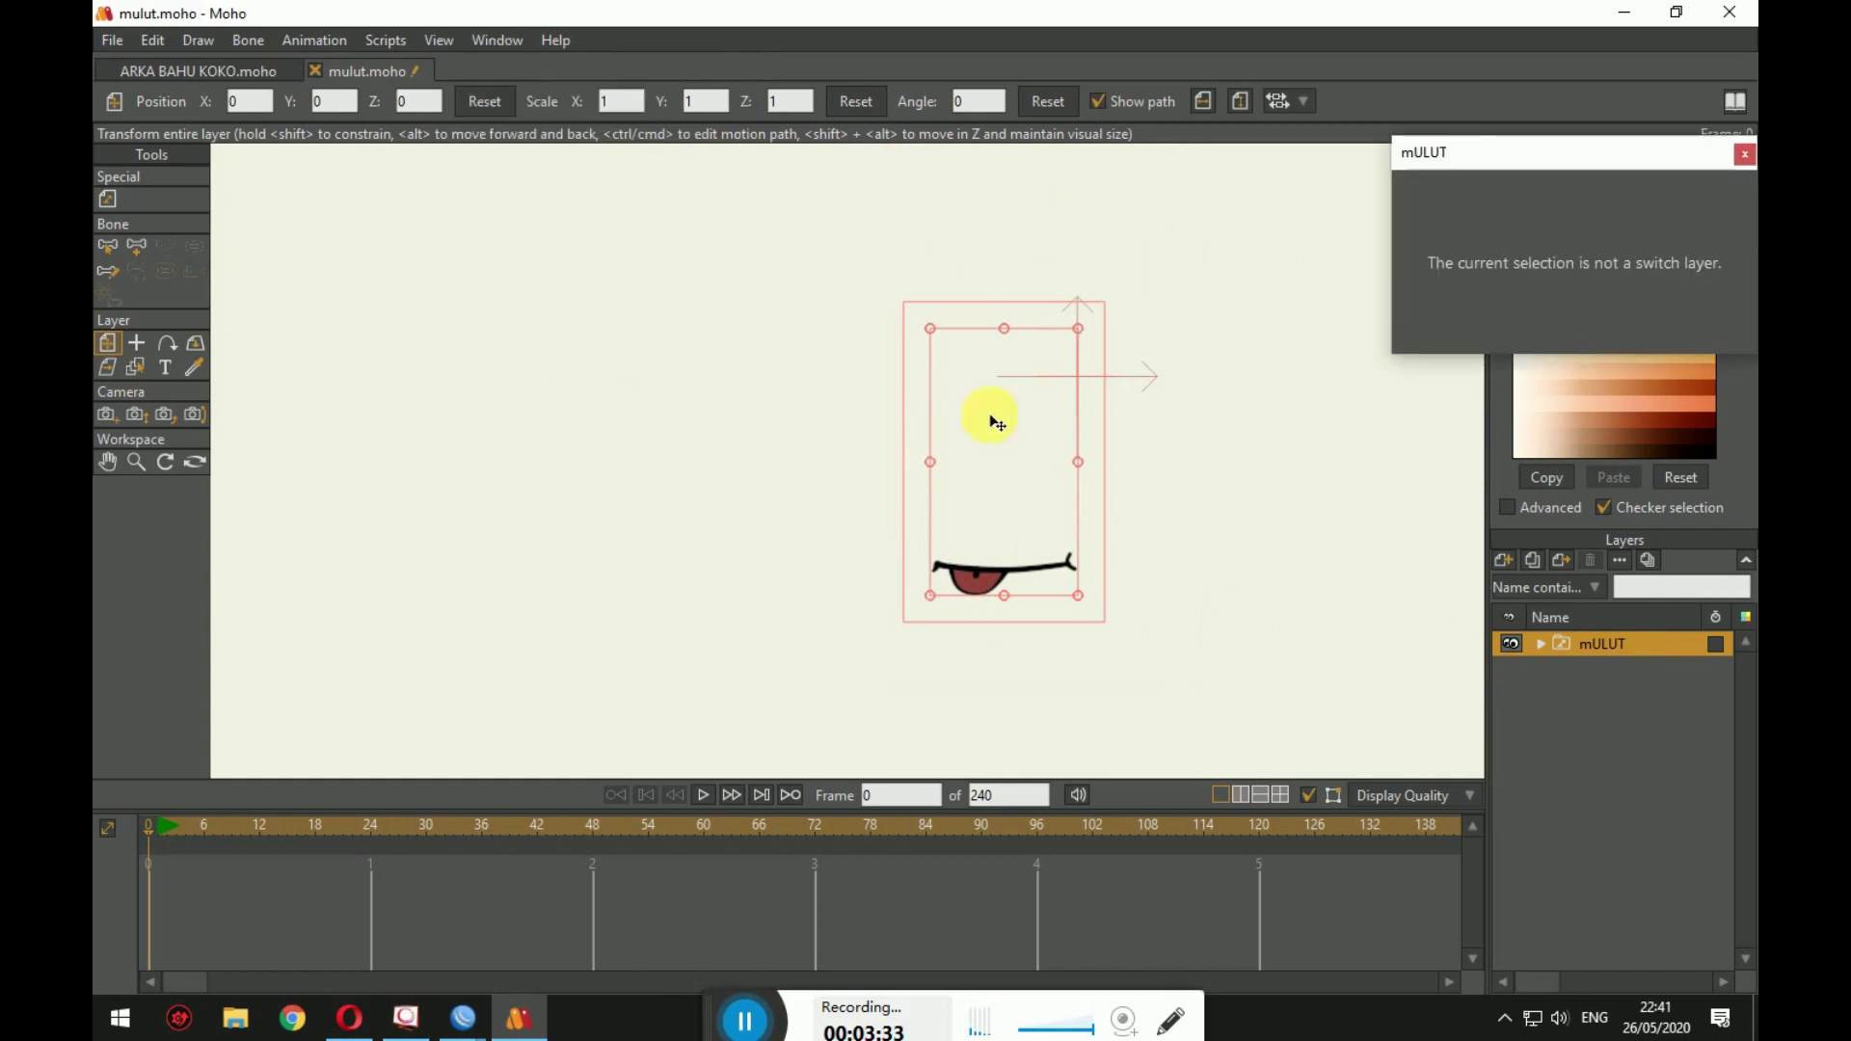
click(1605, 642)
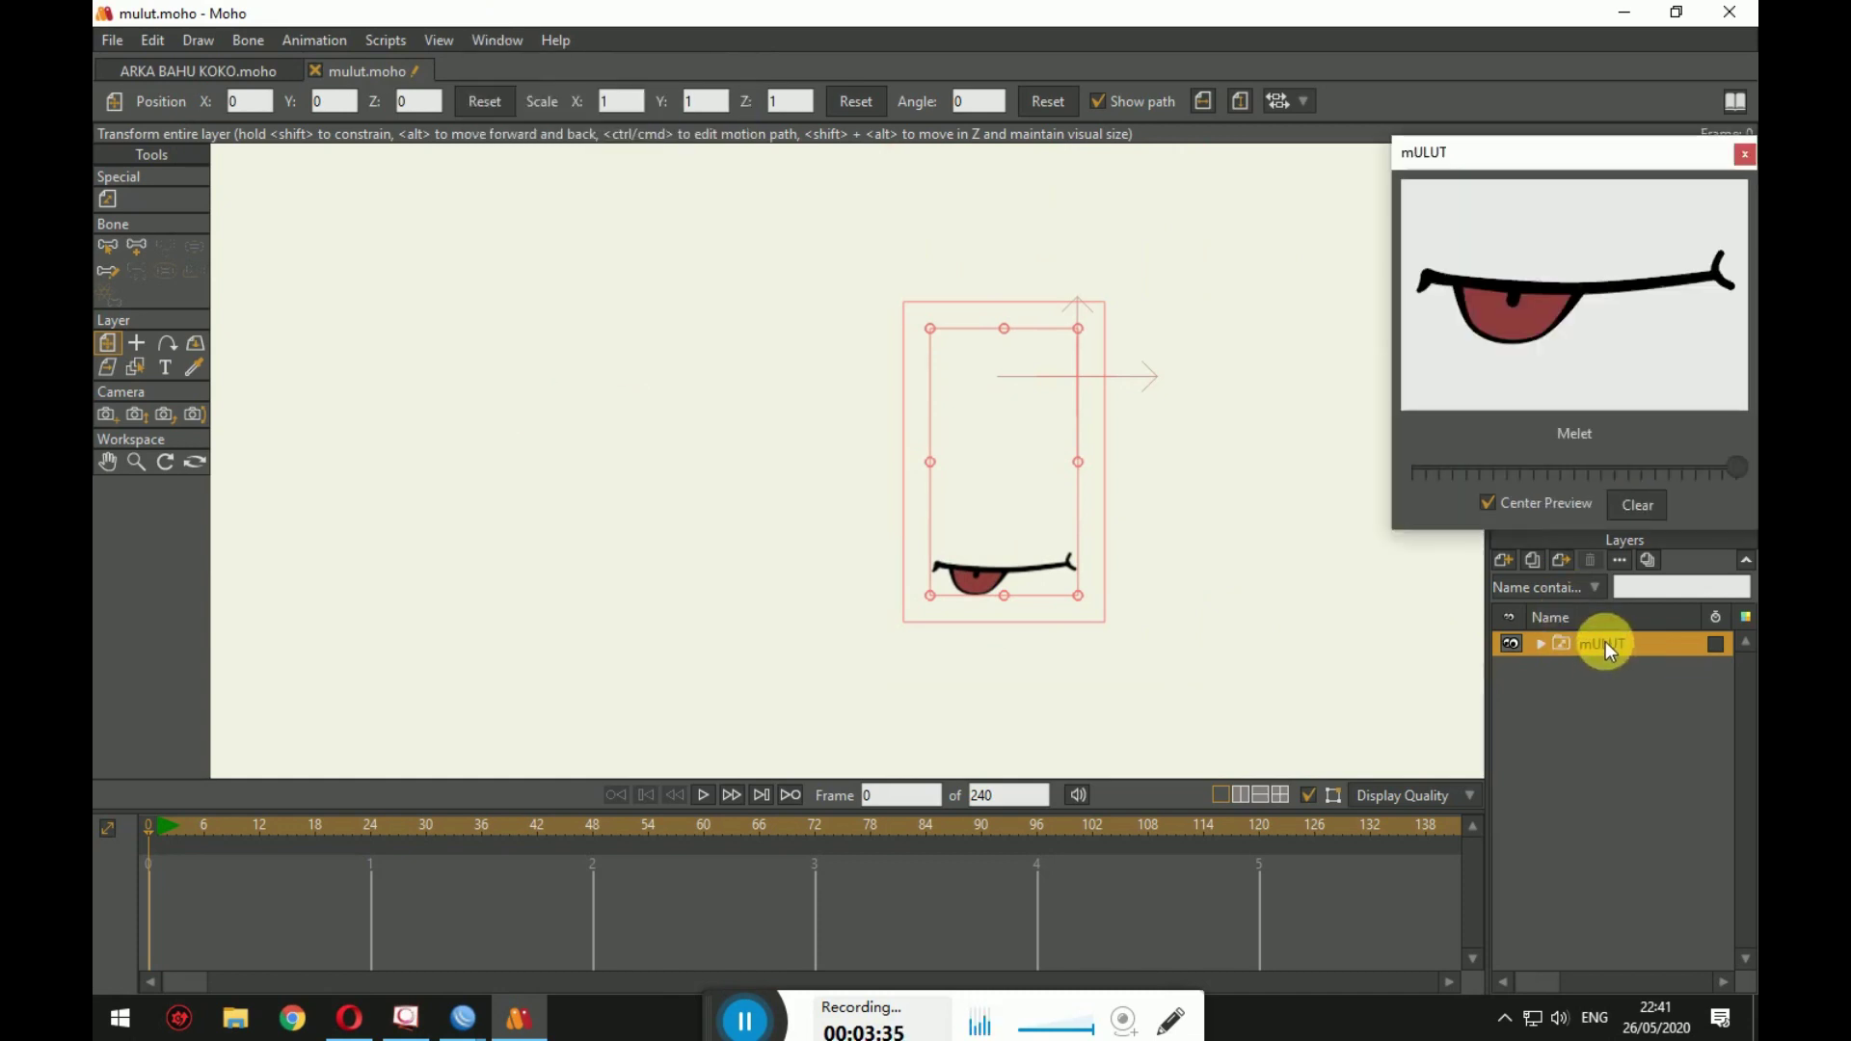
drag(1476, 473, 1601, 471)
click(1741, 160)
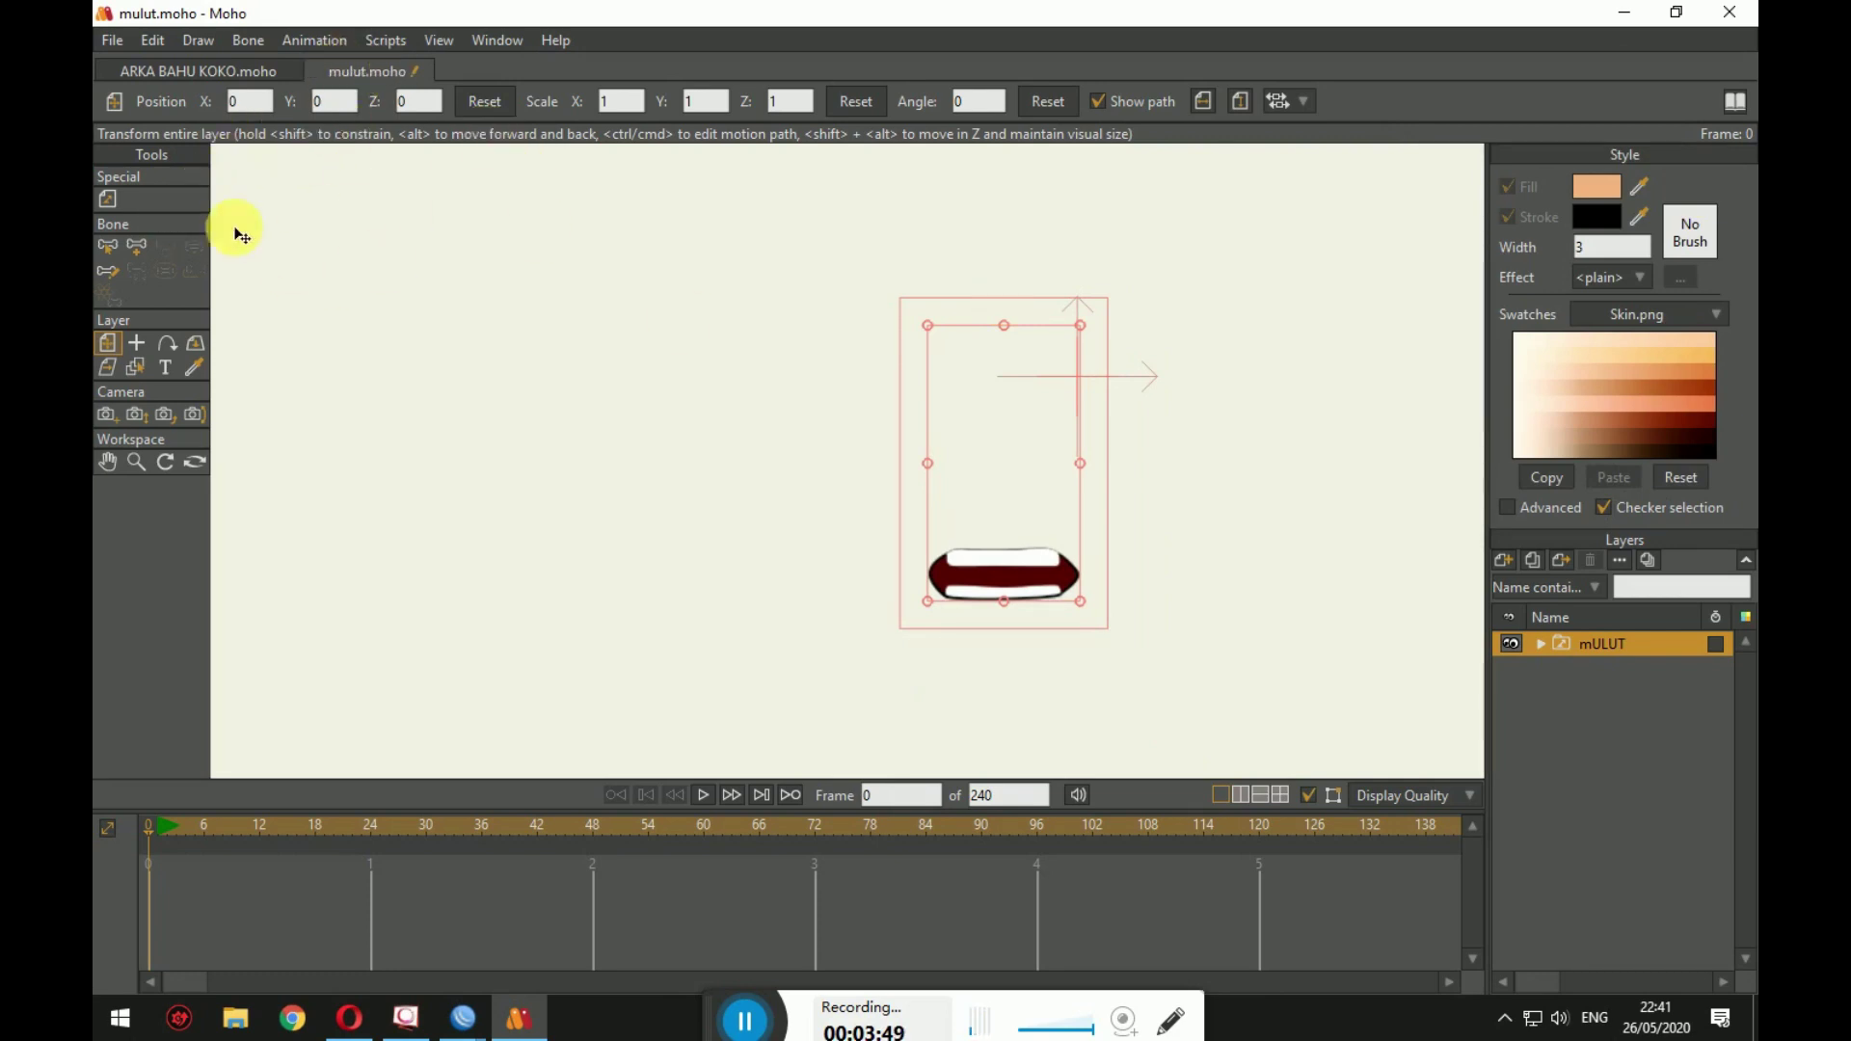
Step: Close the mulut.moho document without saving and return to the ARKA BAHU KOKO character file
scroll(1199, 591, down, 2)
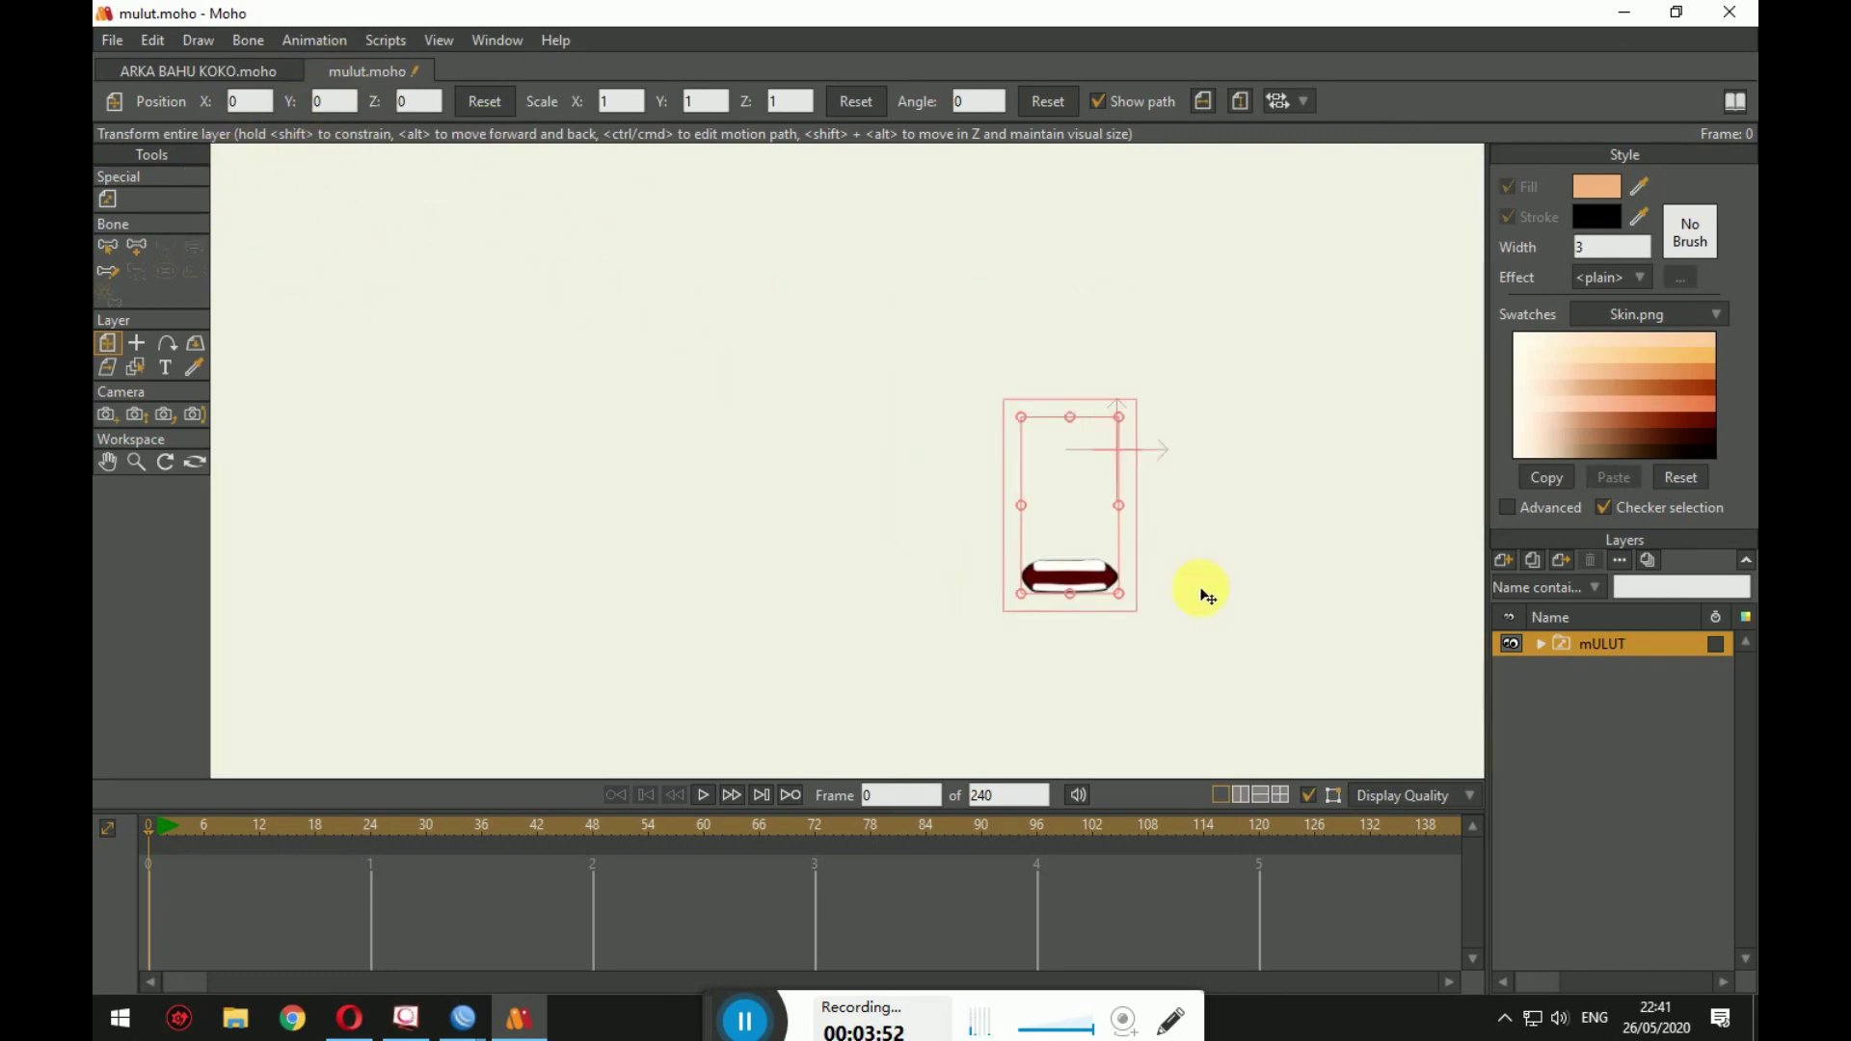
click(317, 72)
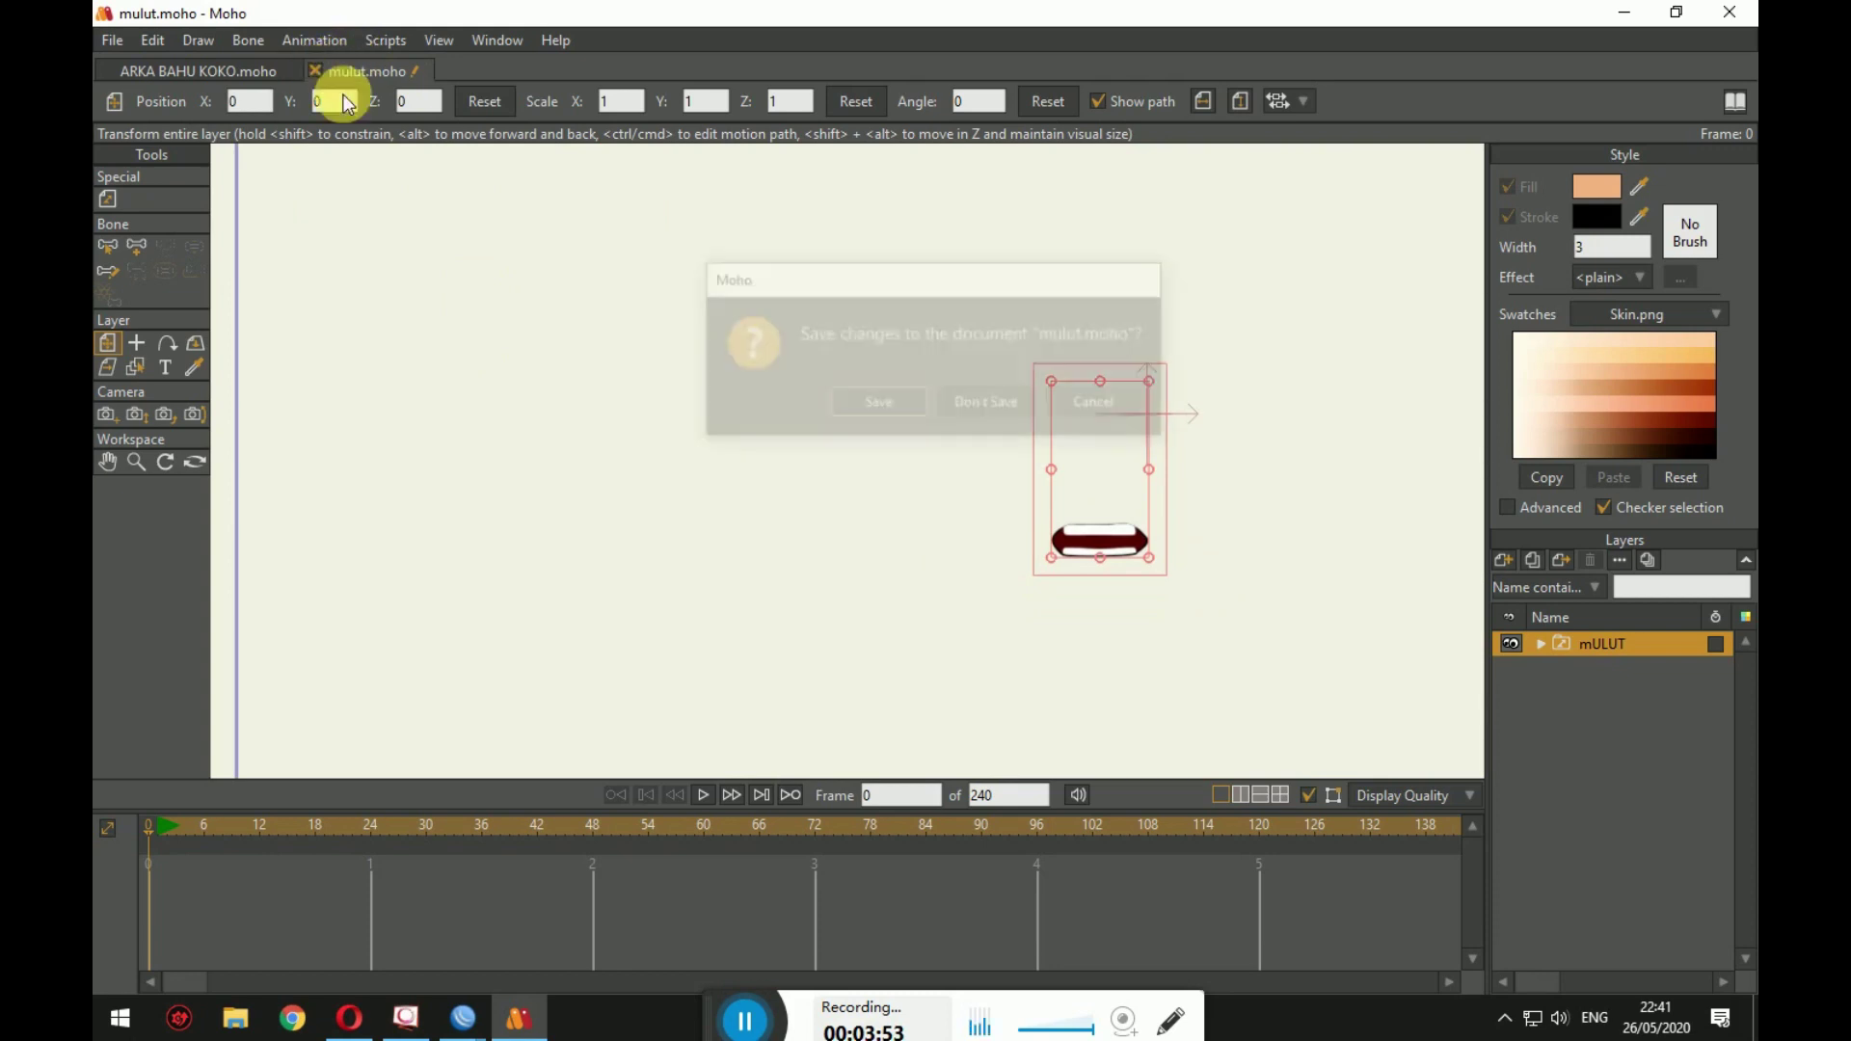
click(1022, 414)
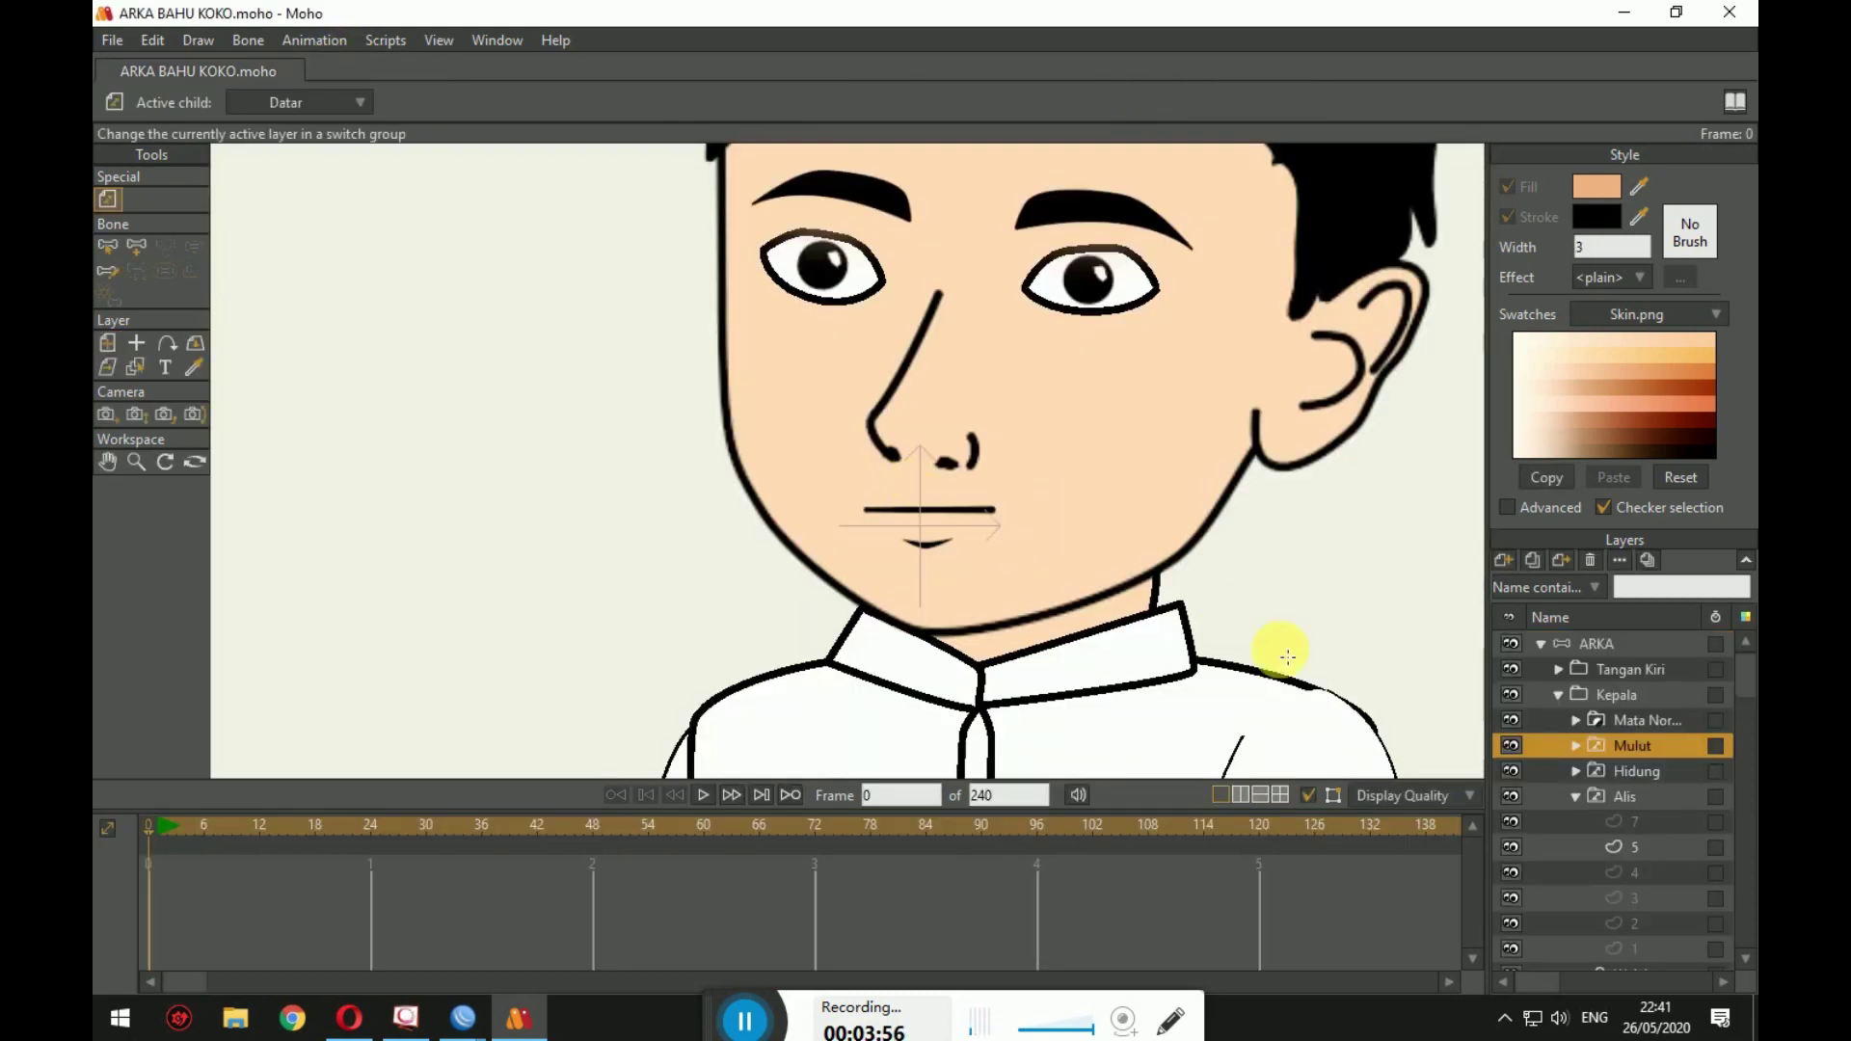
Step: Delete the existing Mulut switch layer from the character's Kepala group
scroll(1287, 657, down, 2)
right_click(1663, 744)
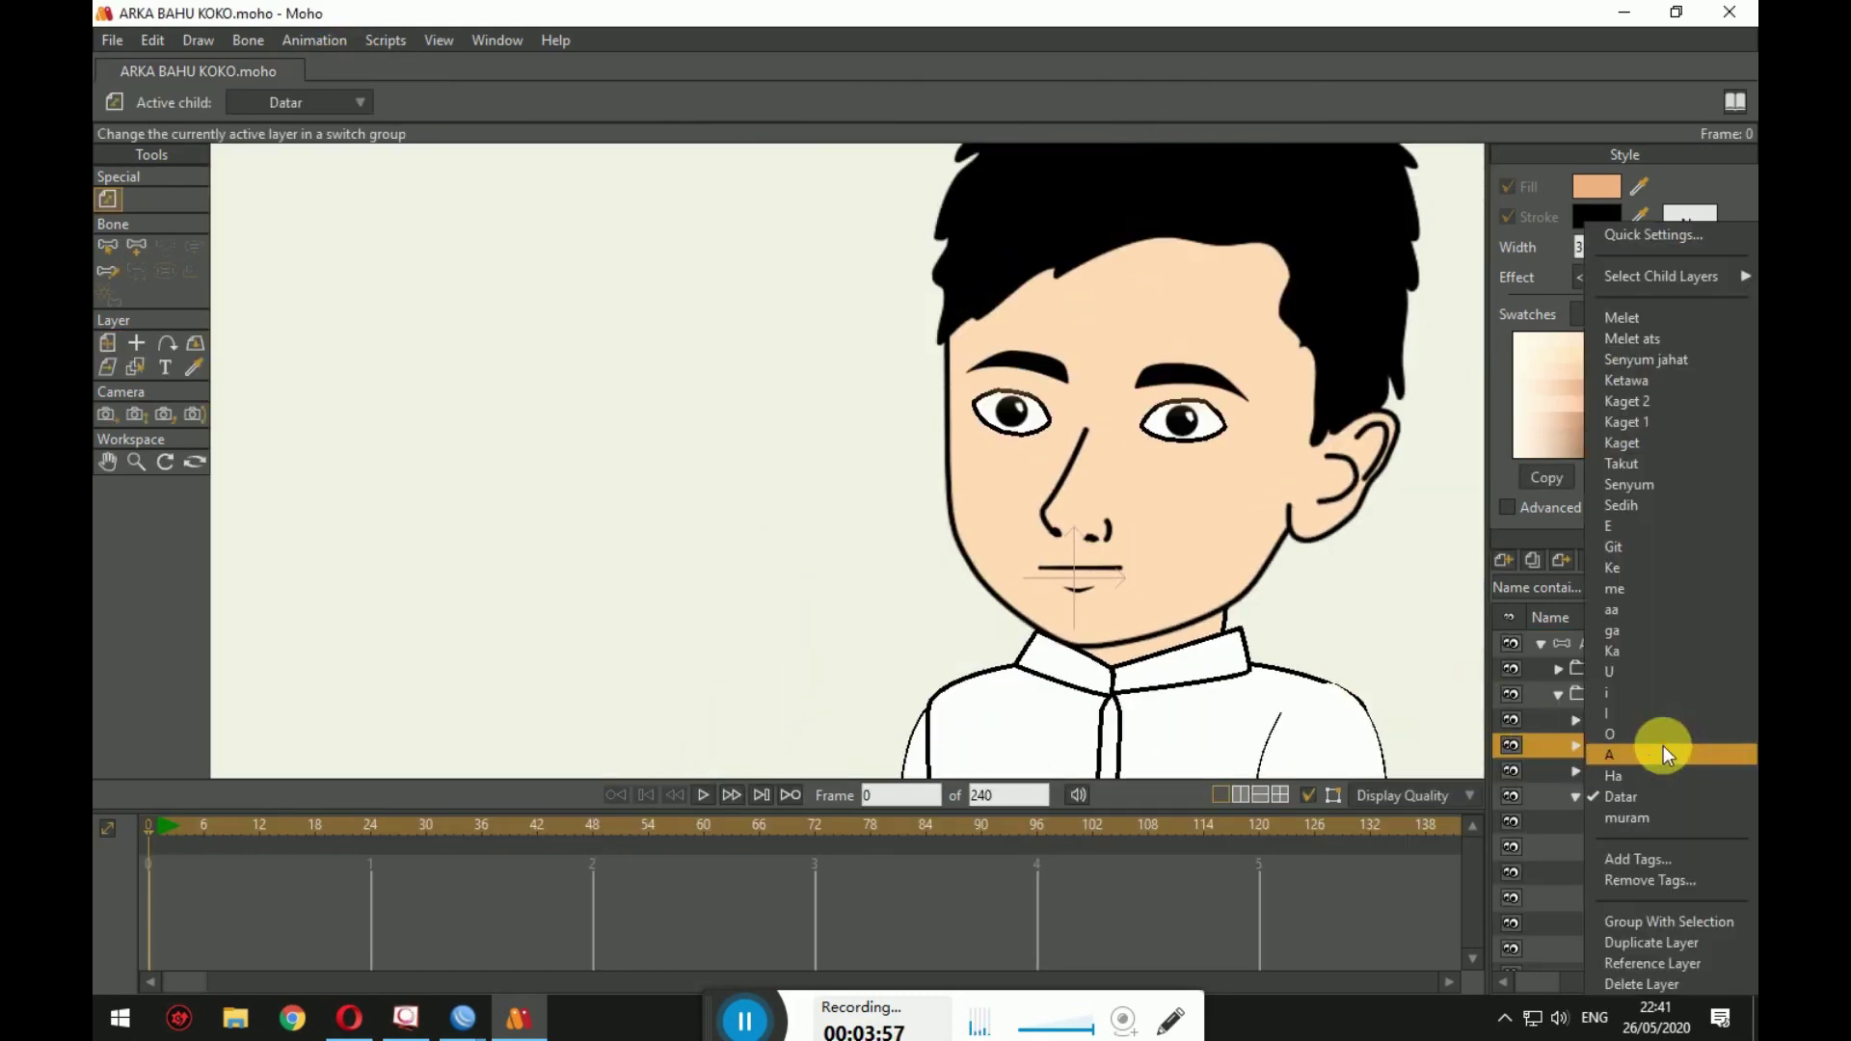
click(1651, 969)
Step: Import the mulut object from the saved mulut Moho file into the character's head and collapse the imported Mulut layer
scroll(1109, 511, down, 3)
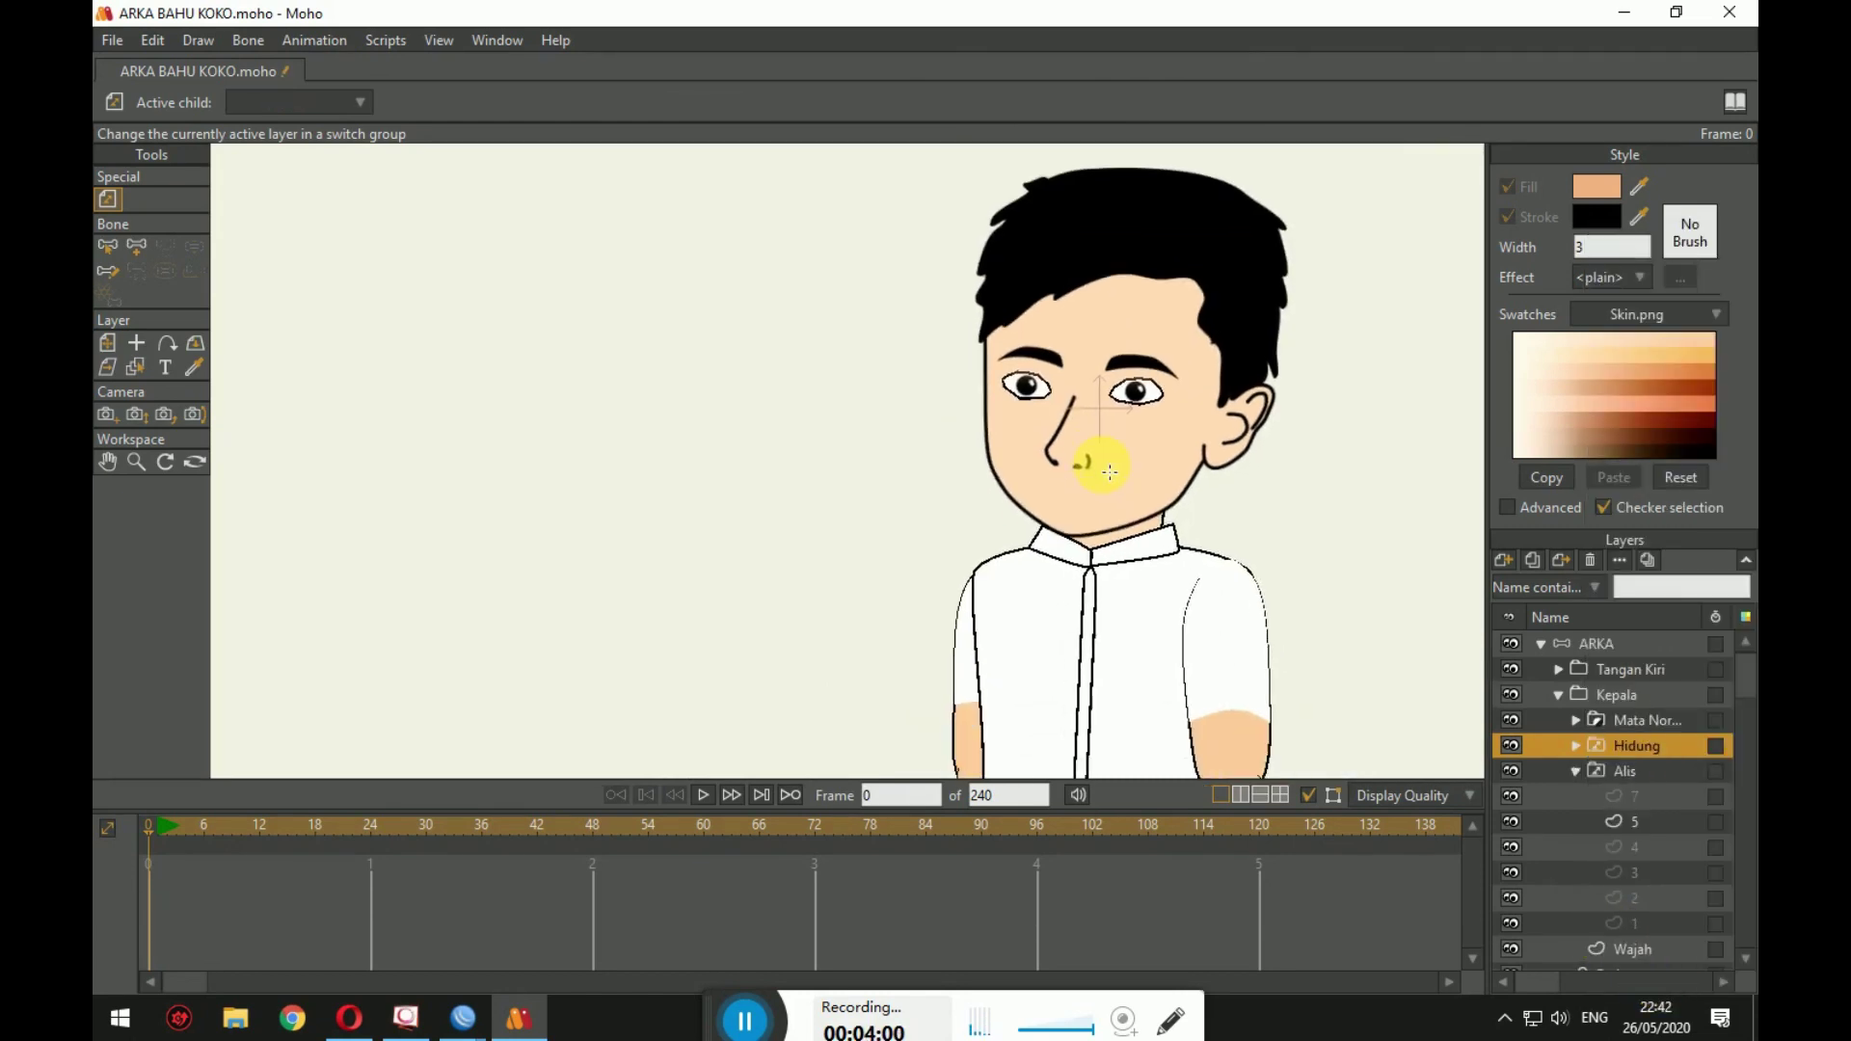
scroll(813, 319, down, 3)
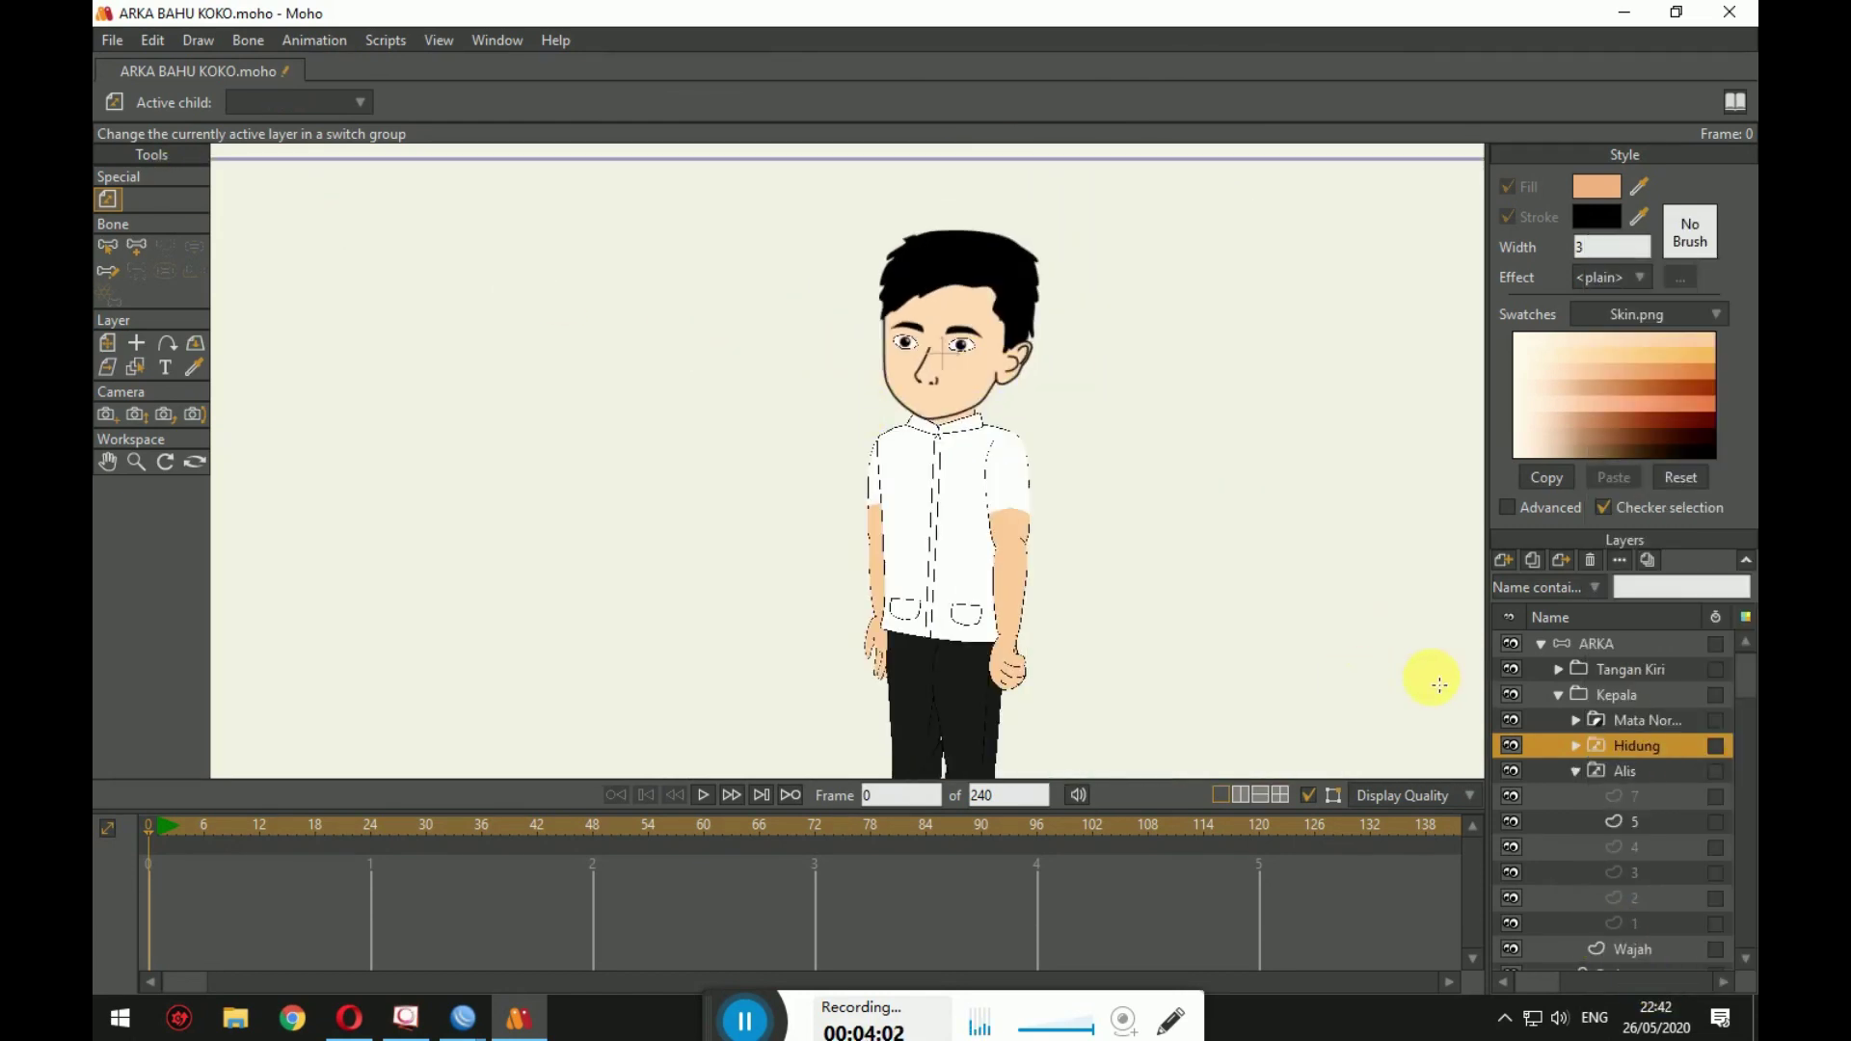
click(104, 41)
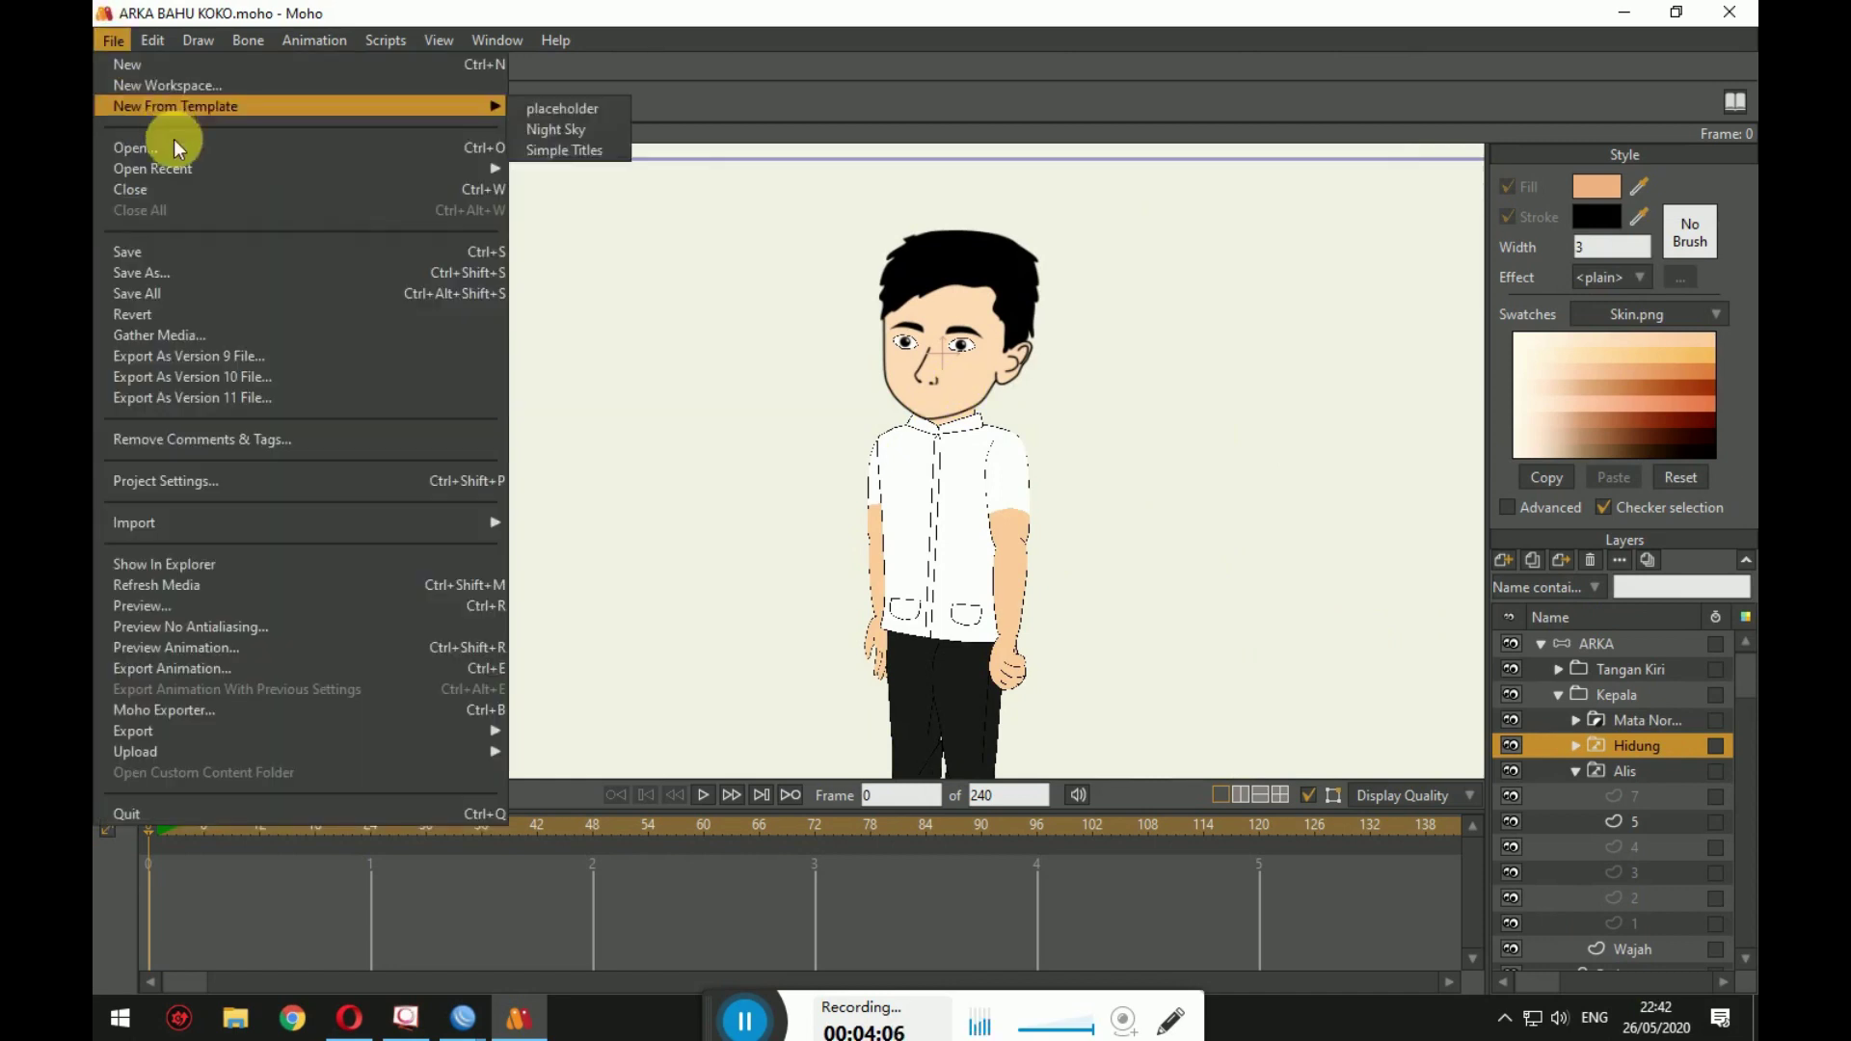
mouse_move(279, 542)
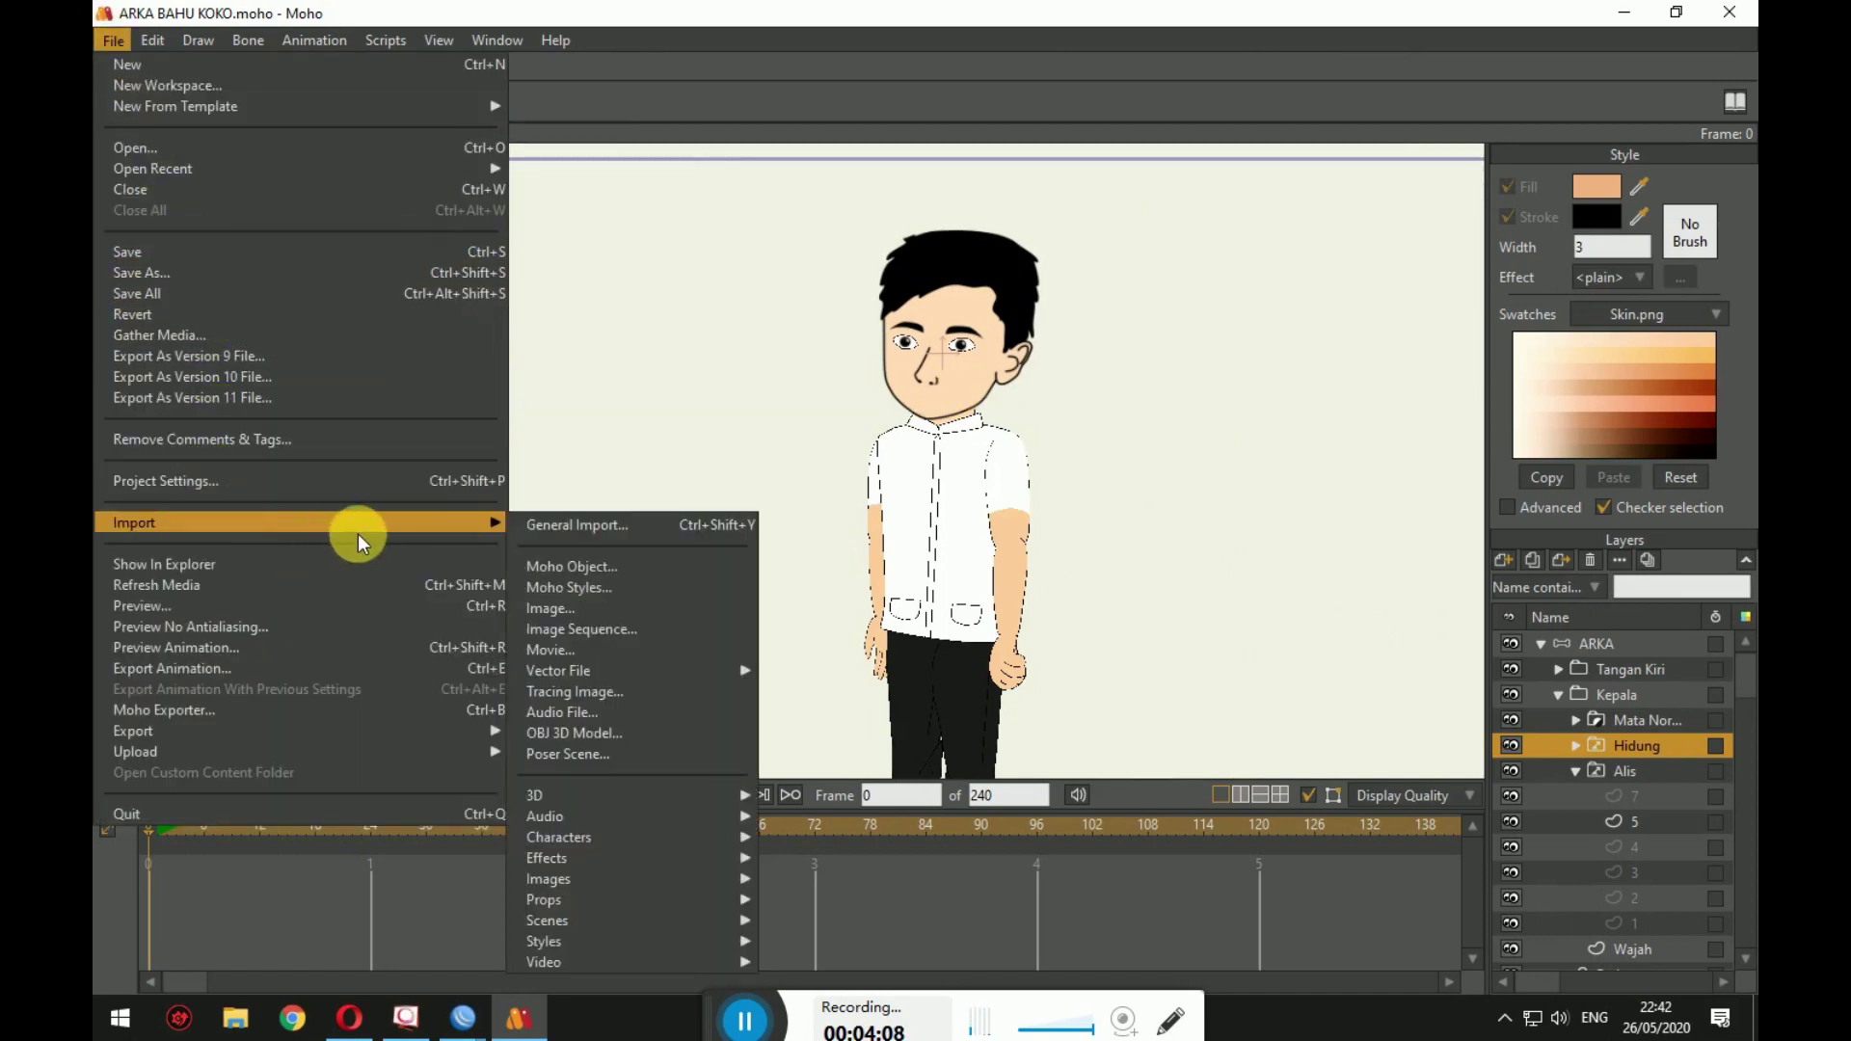
click(588, 565)
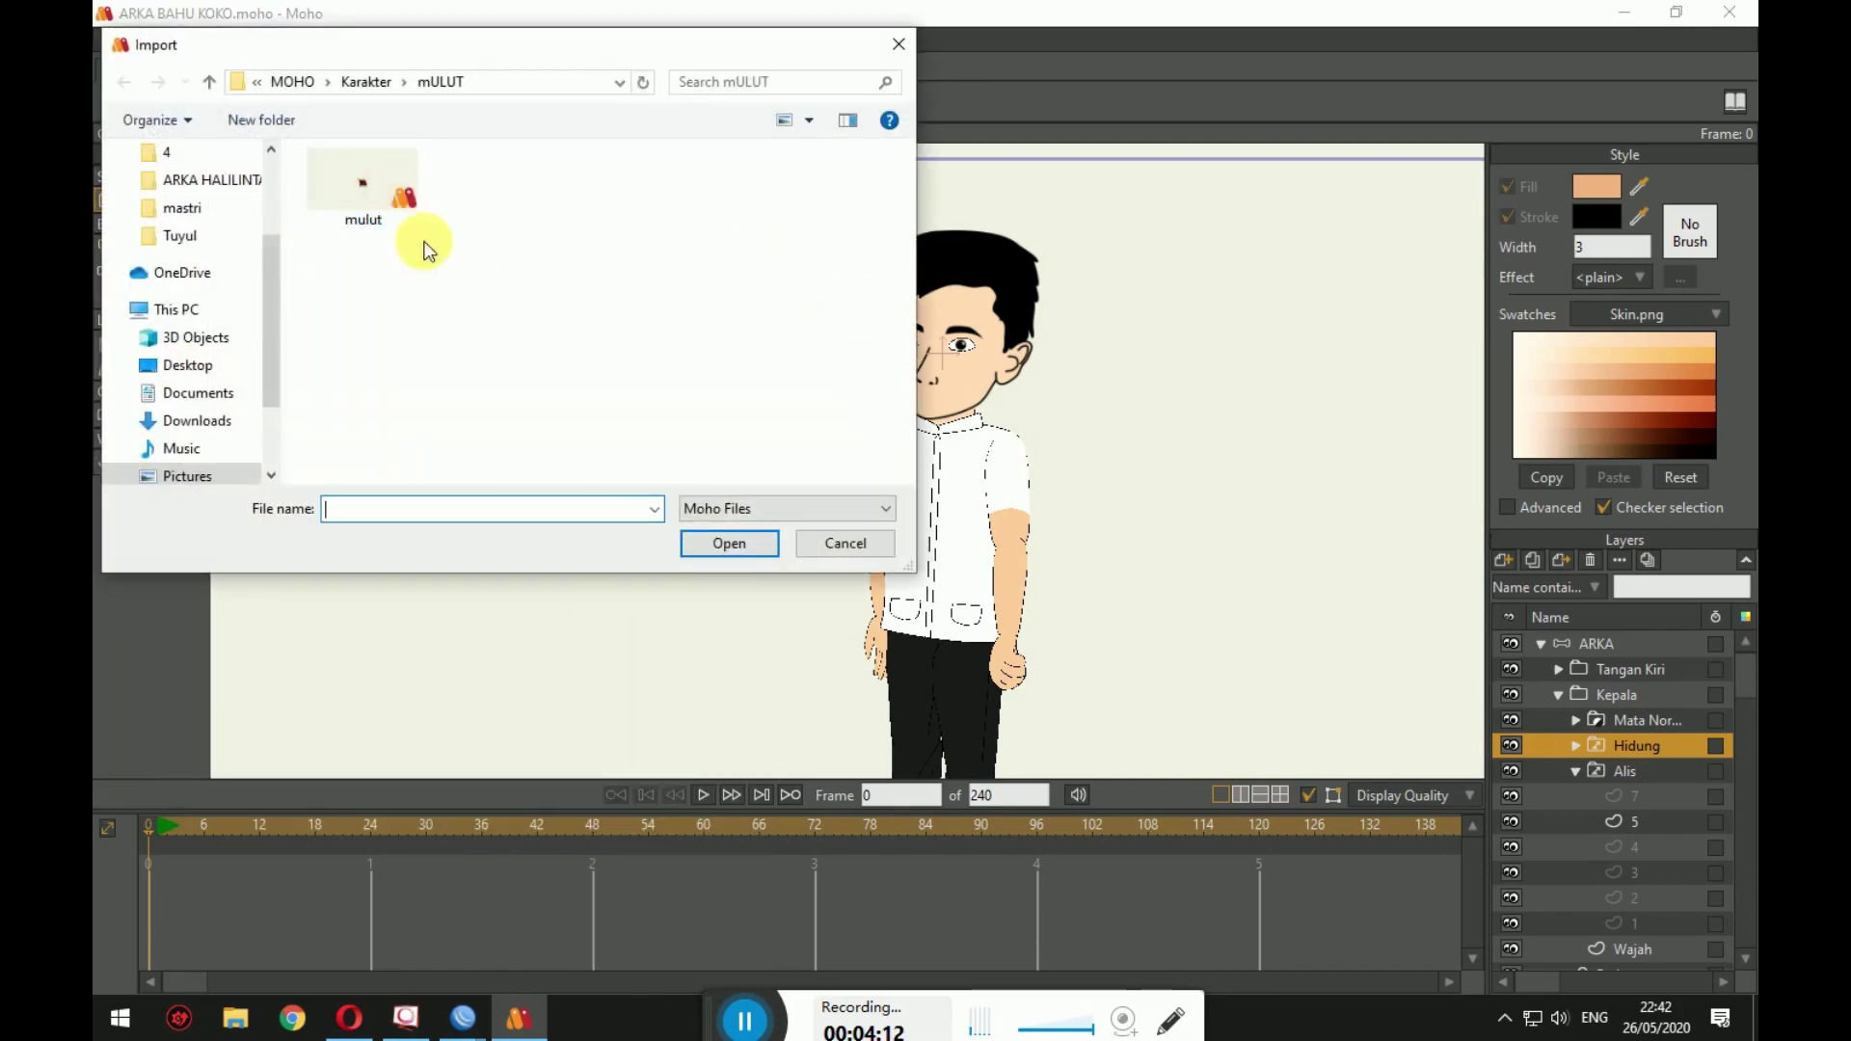
double_click(373, 199)
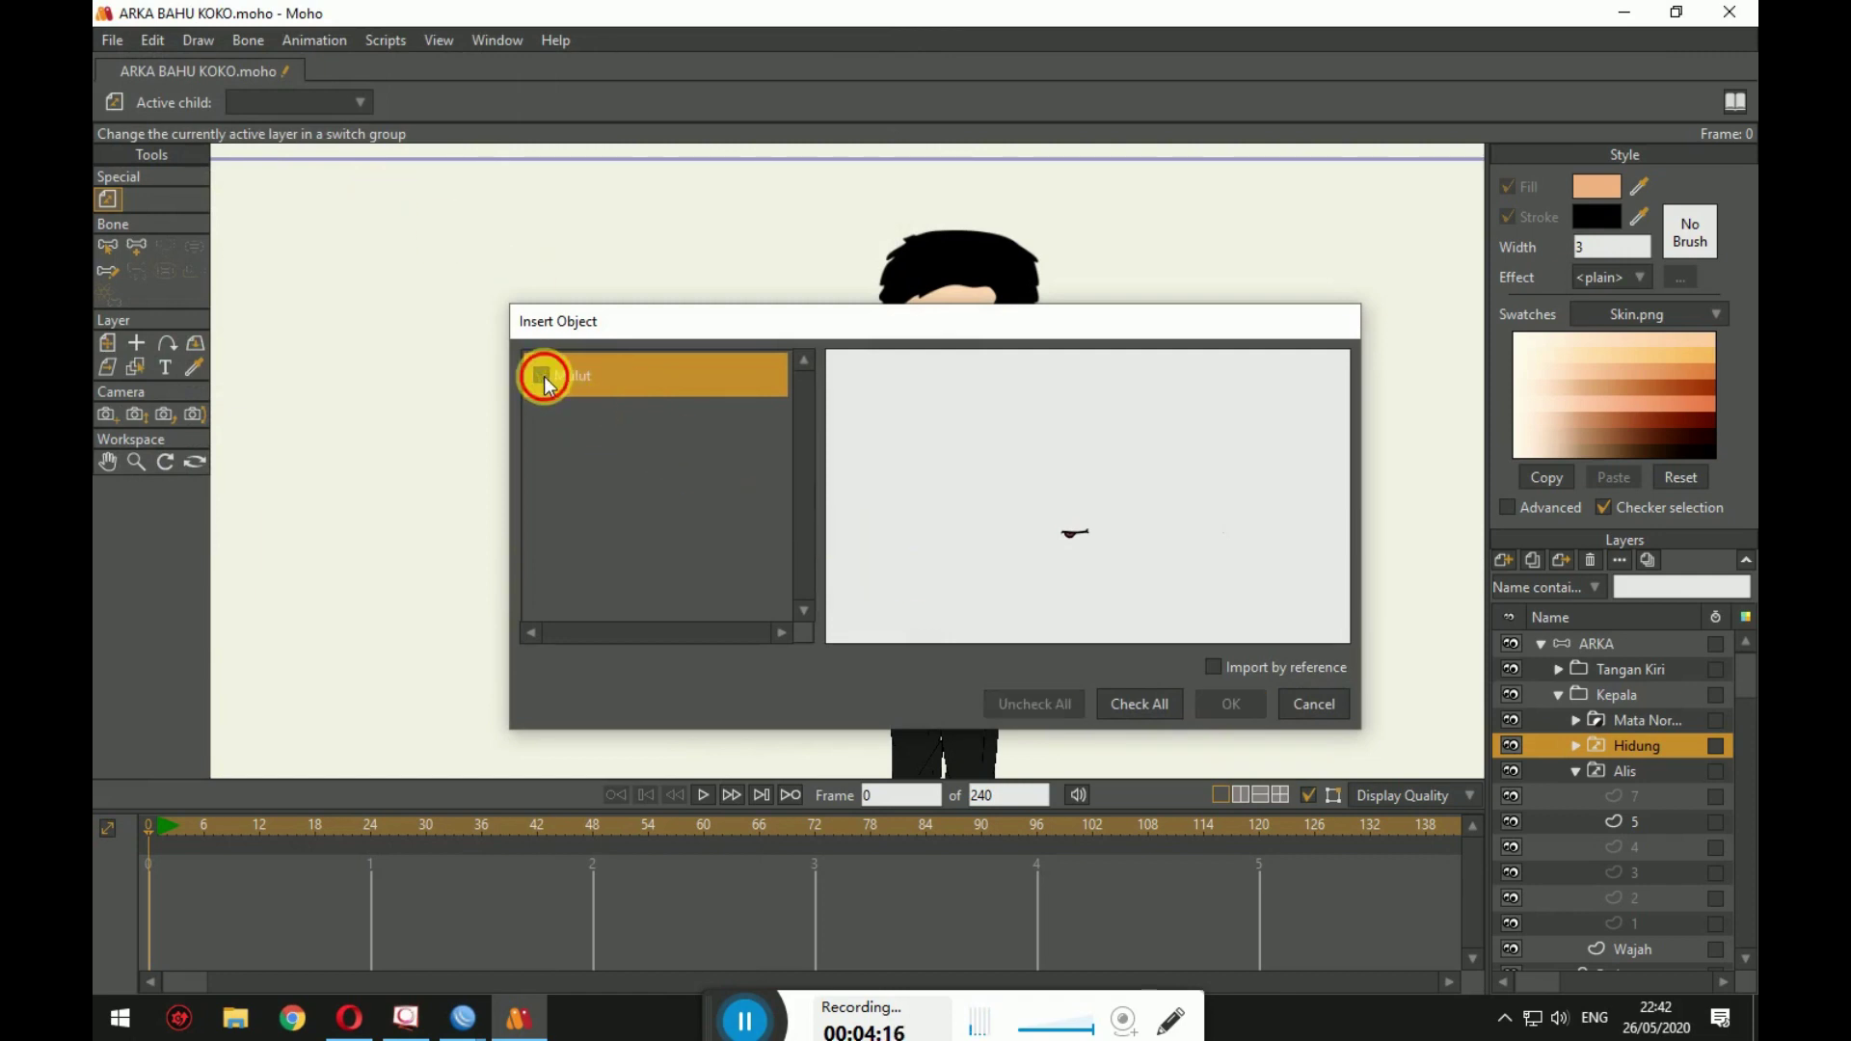
click(1226, 703)
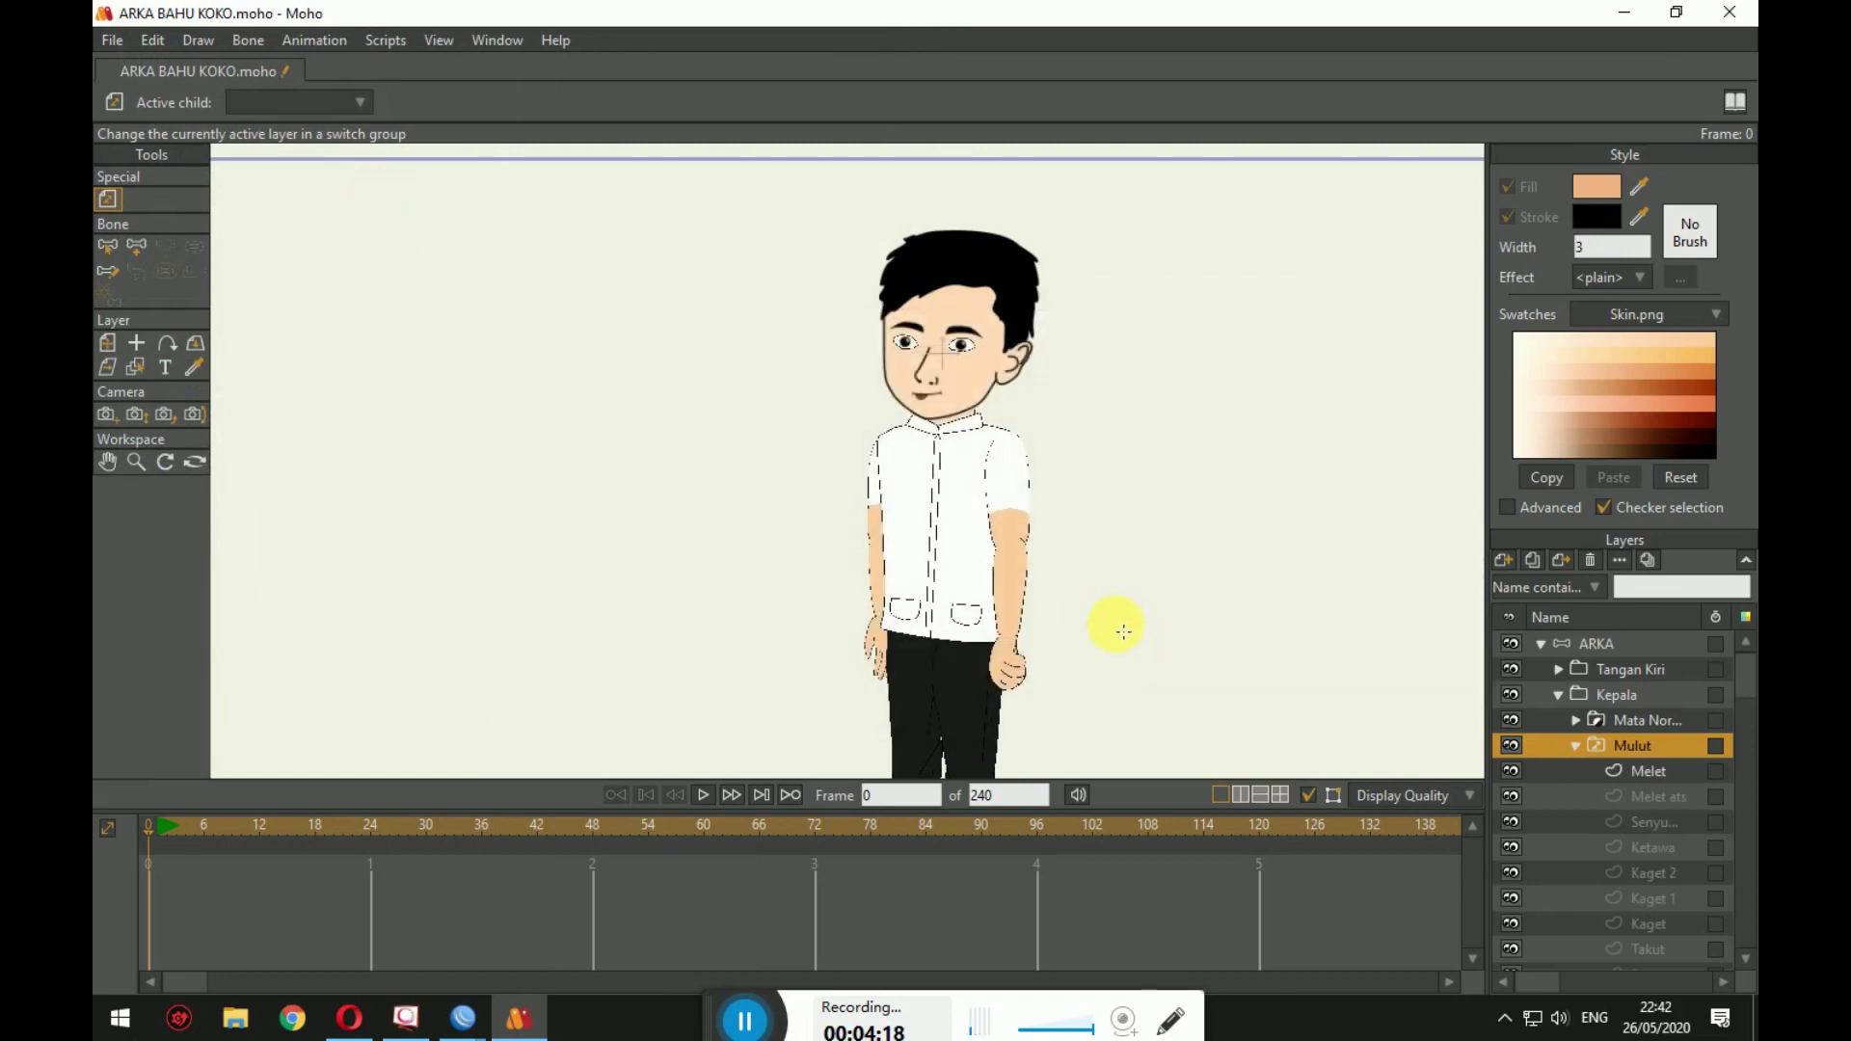
click(1576, 747)
mouse_move(1627, 762)
mouse_down()
mouse_move(1647, 644)
mouse_move(1550, 621)
mouse_move(1630, 762)
mouse_up()
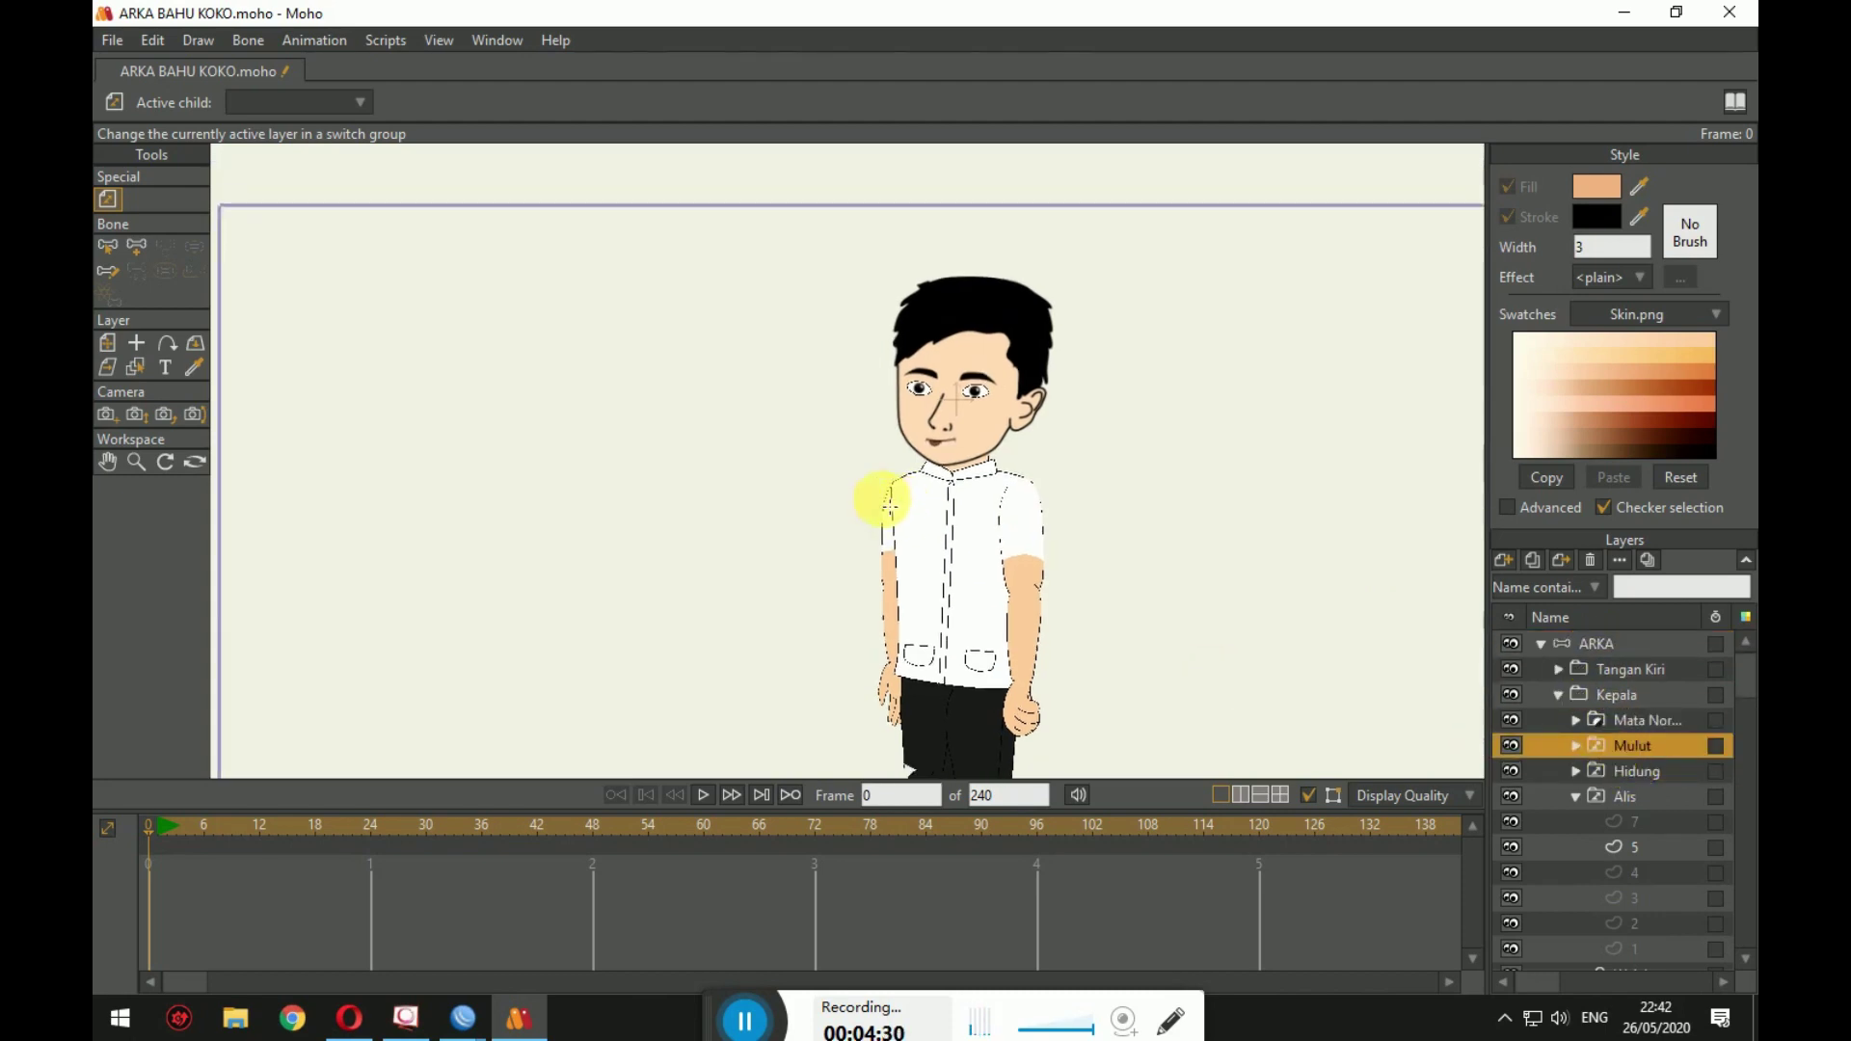
Step: Expand the Mulut group and examine its mouth layers from Melet to Ketawa on the face
scroll(1109, 537, up, 5)
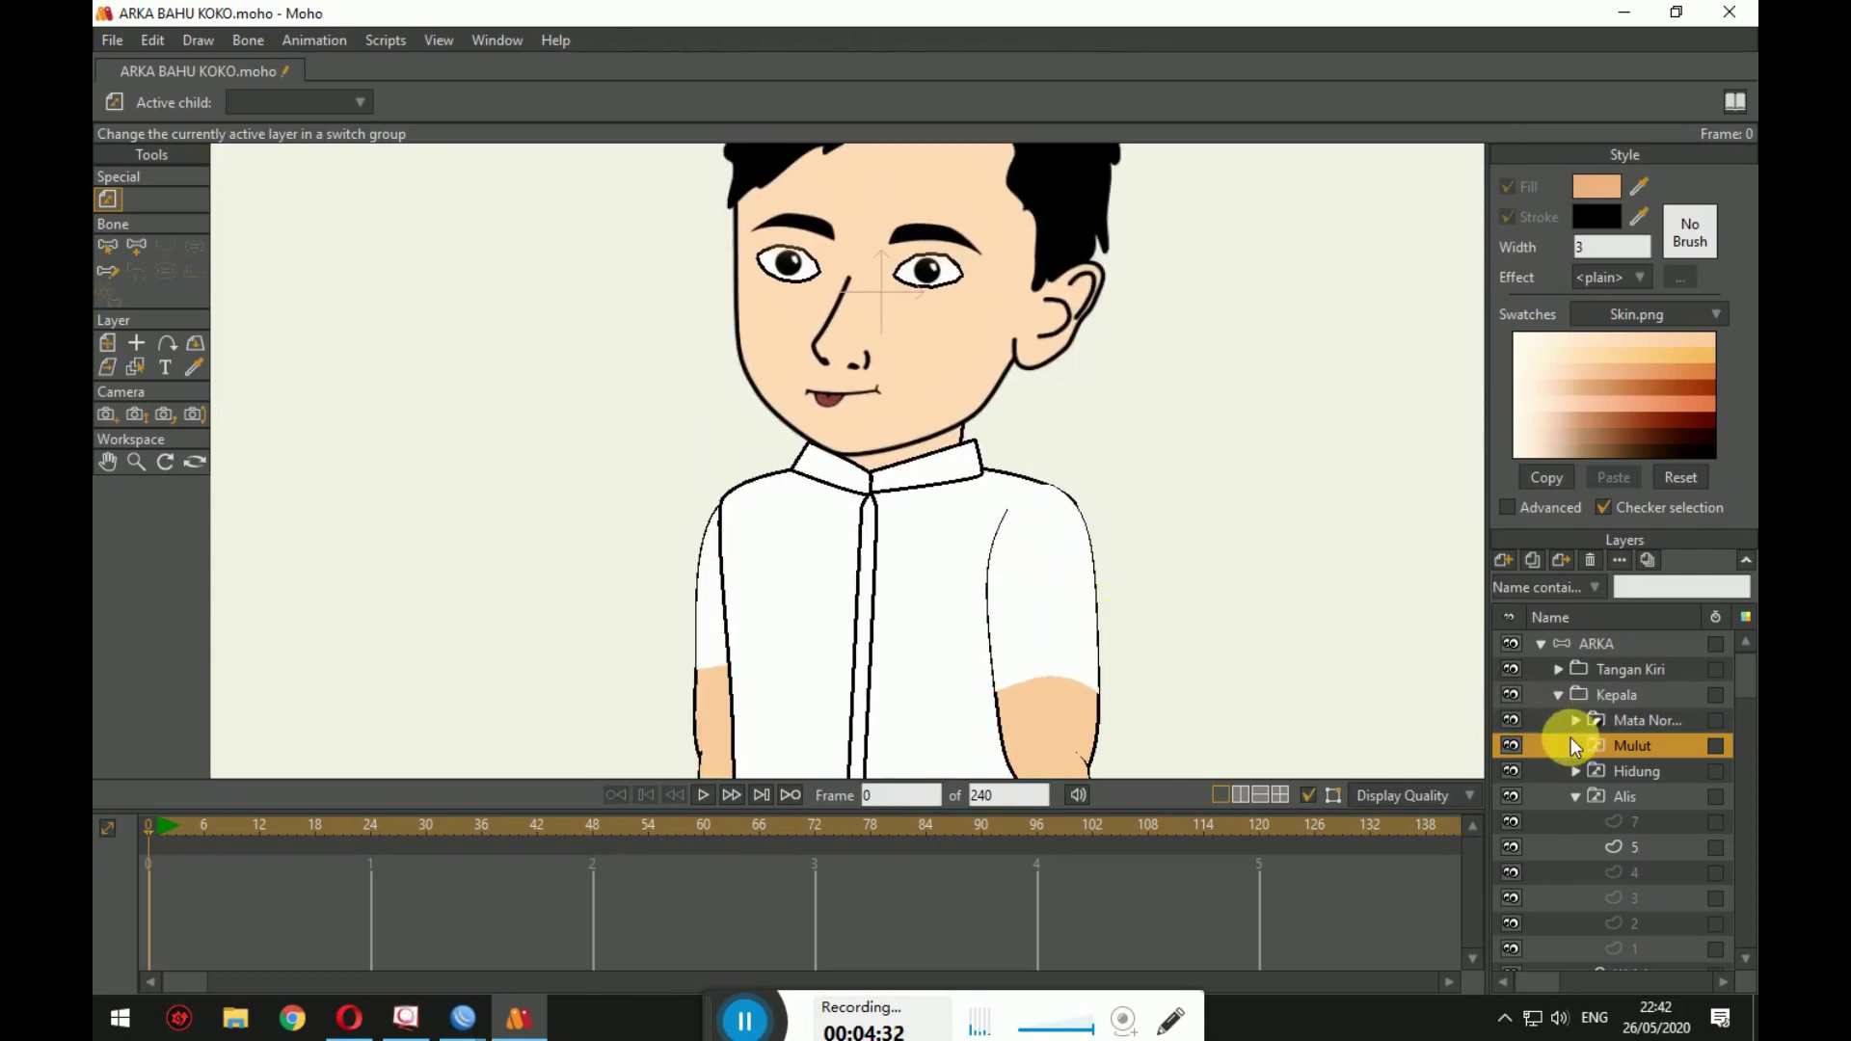
click(1574, 747)
click(1669, 776)
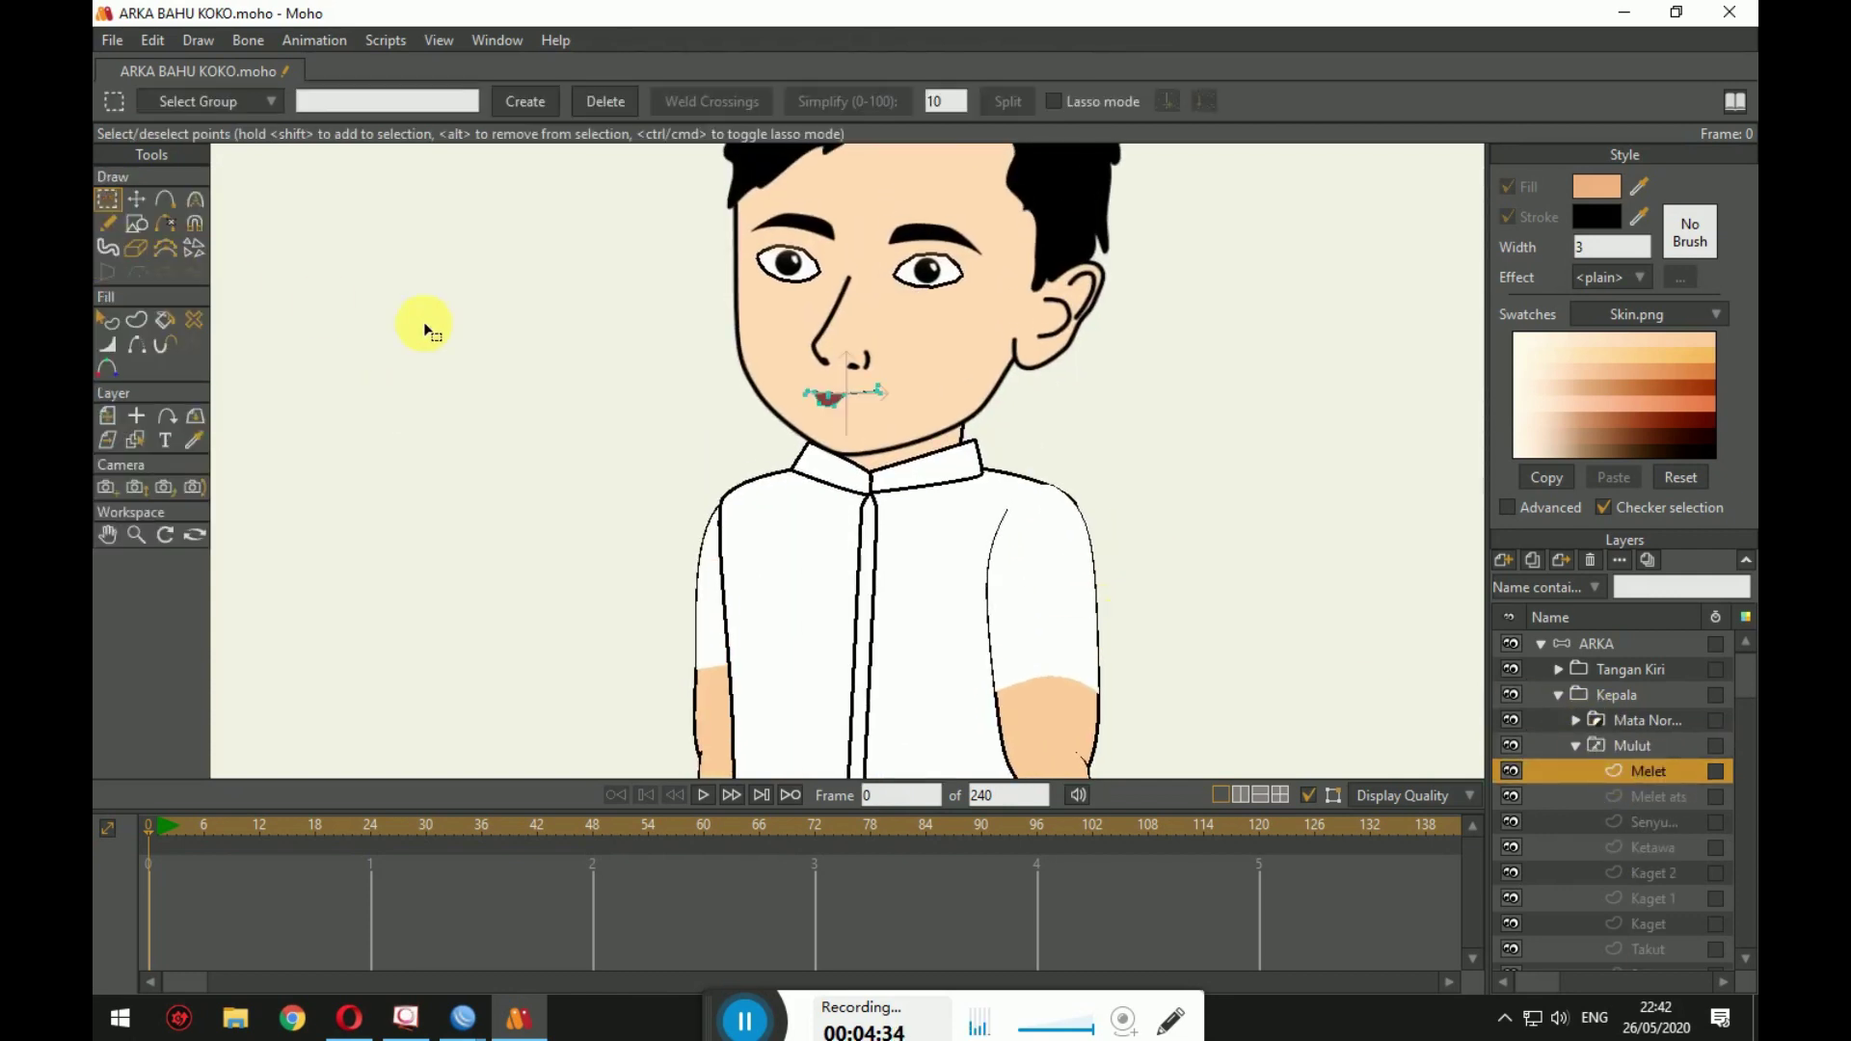
click(137, 200)
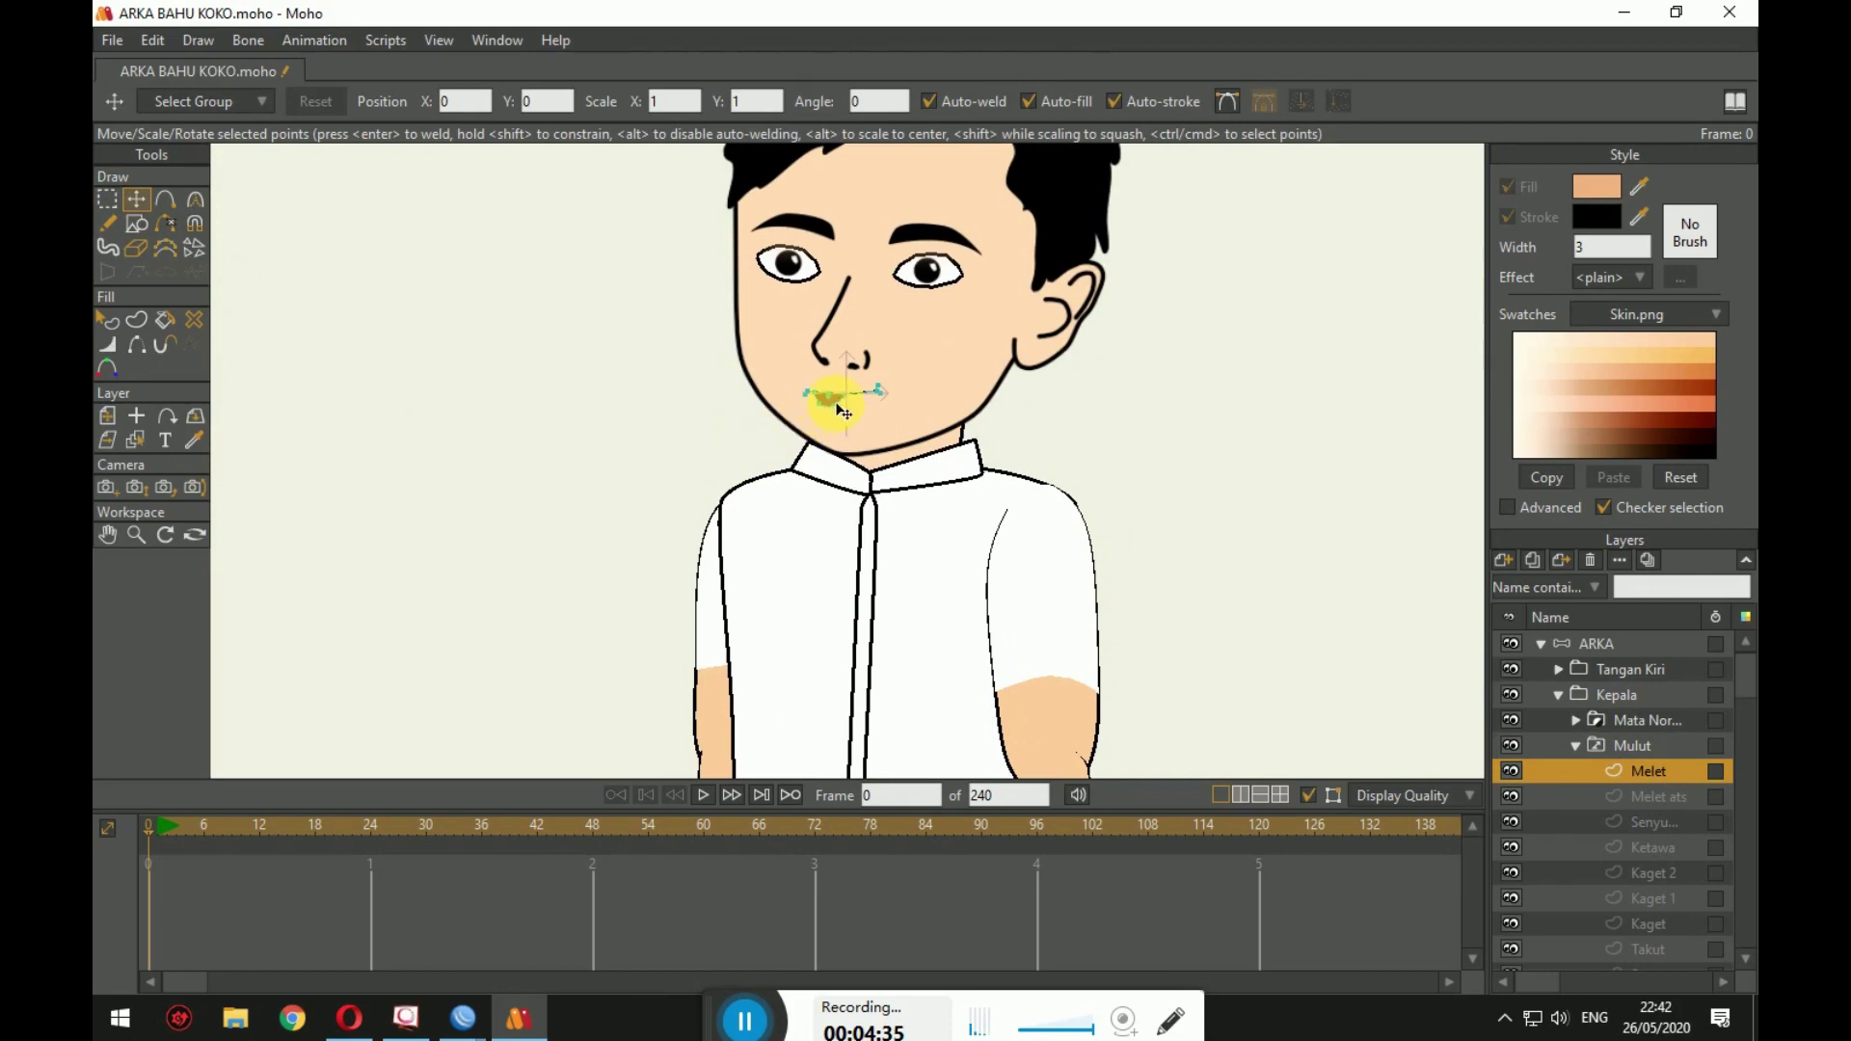
click(1643, 797)
click(1645, 822)
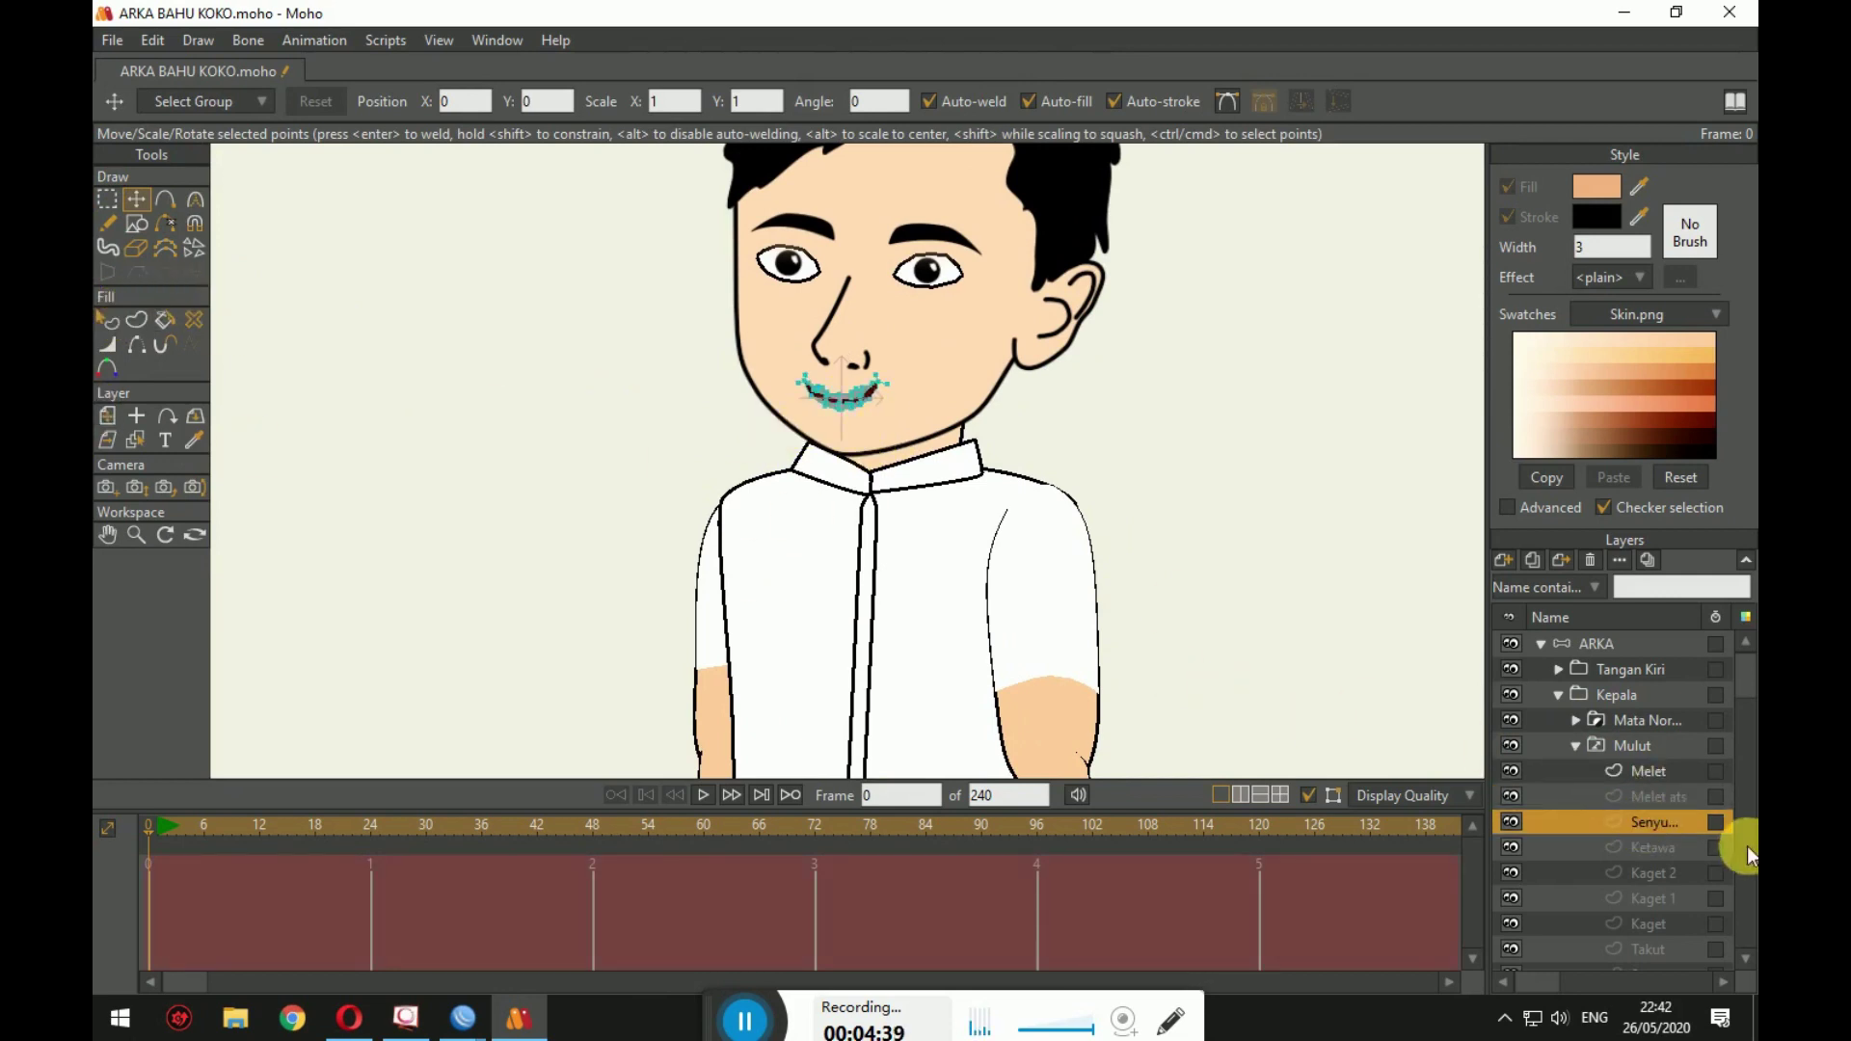
click(1653, 848)
click(1654, 797)
click(1649, 772)
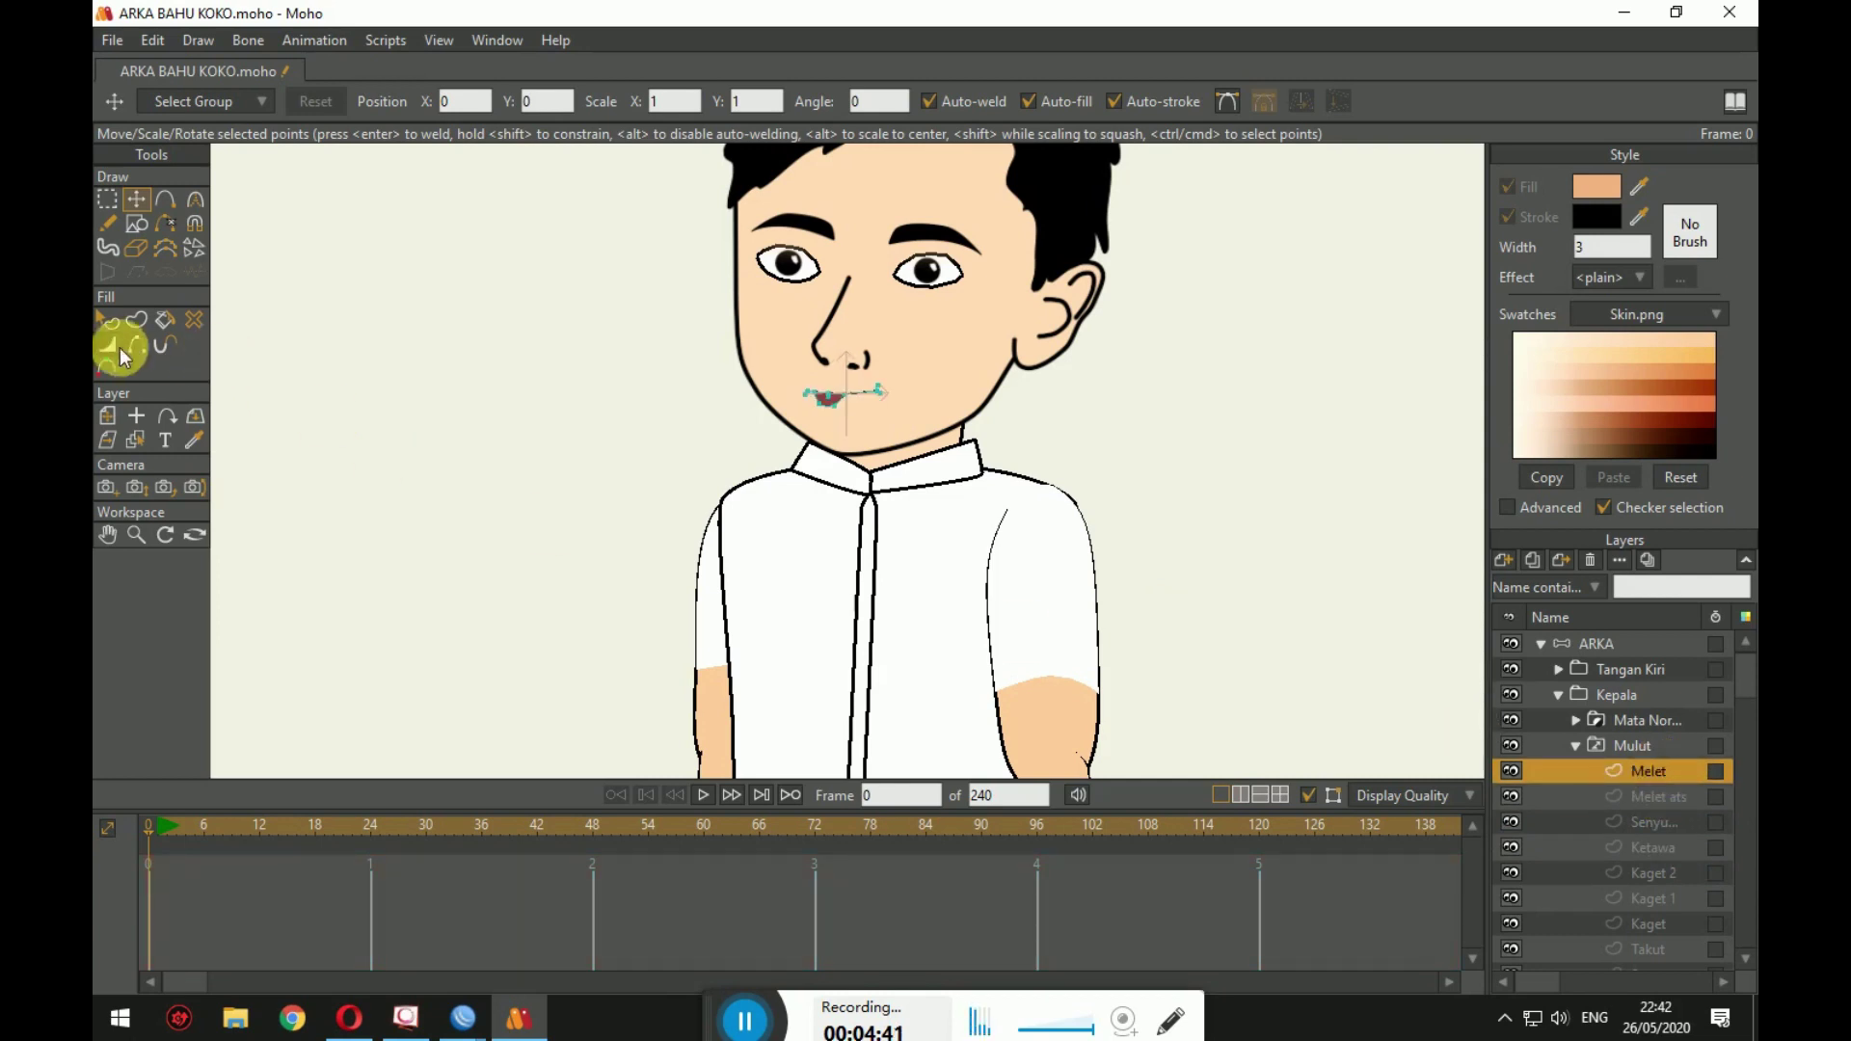
Step: Try moving the whole Melet mouth layer sideways on the face and undo the move
click(107, 416)
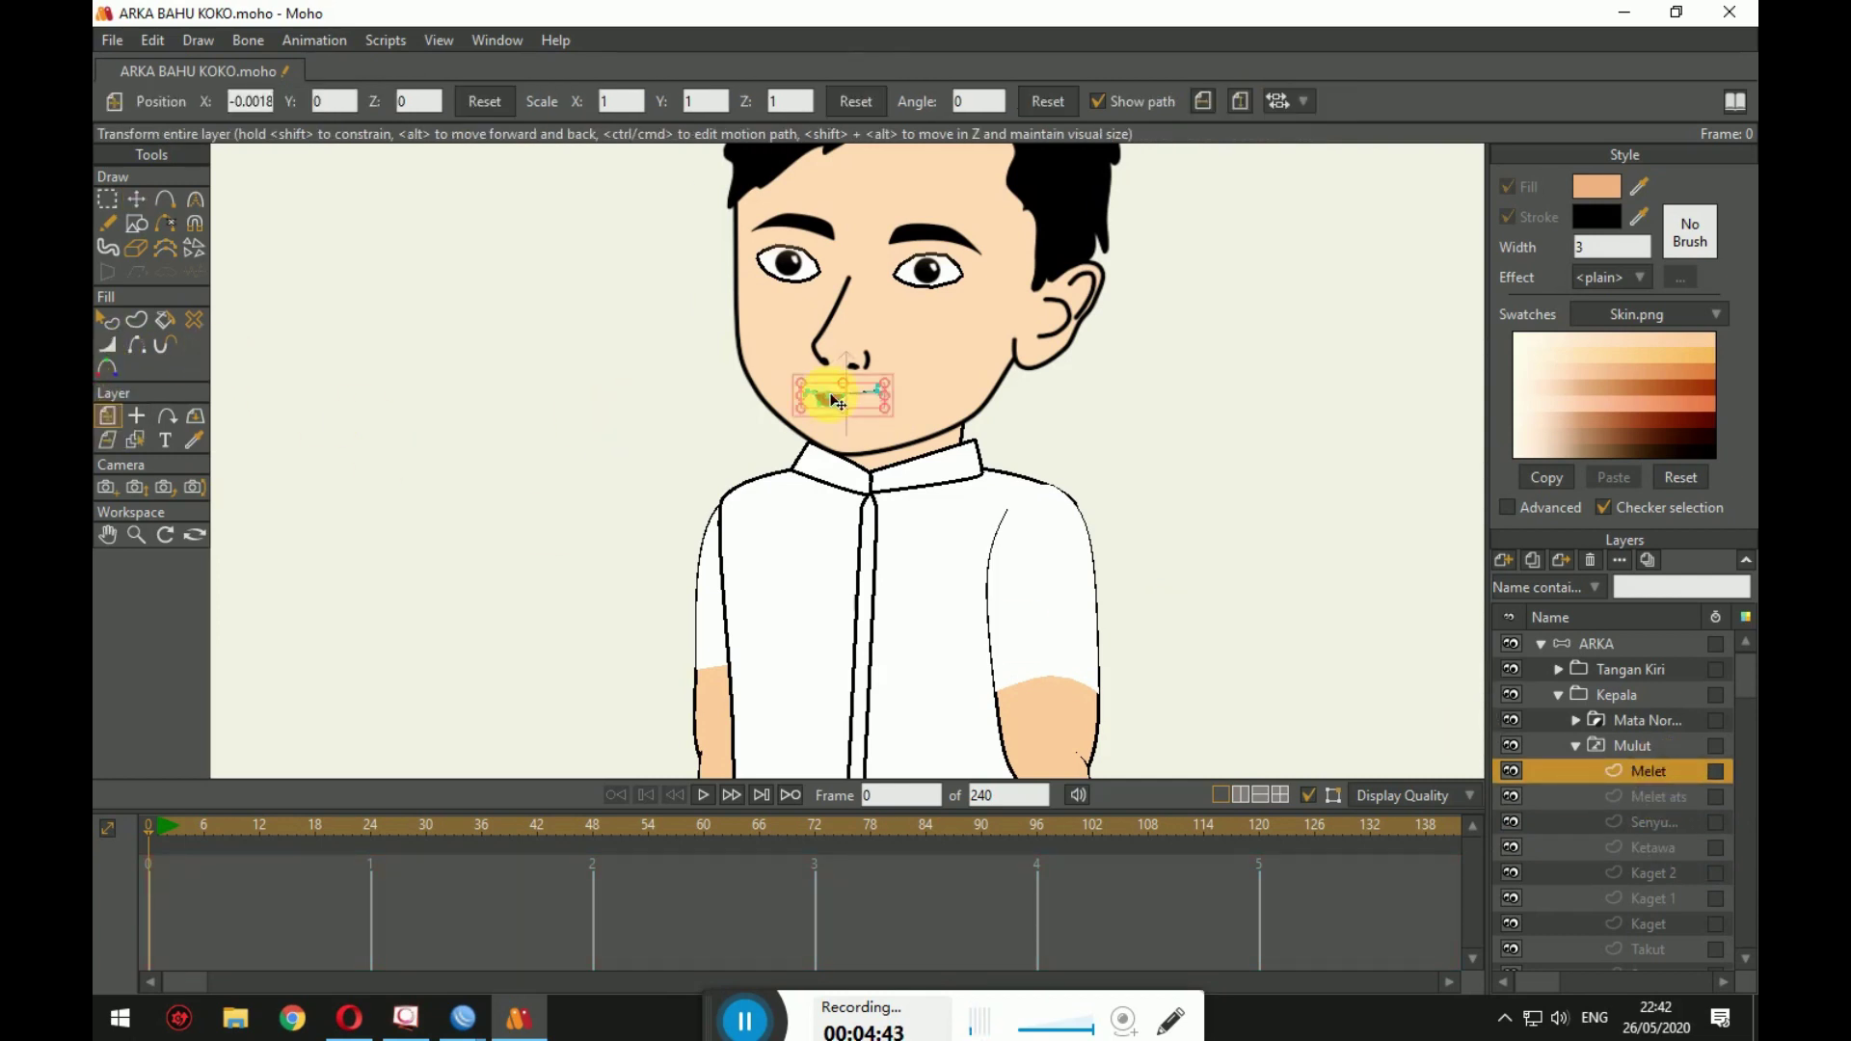
drag(827, 401, 867, 406)
key(ctrl+z)
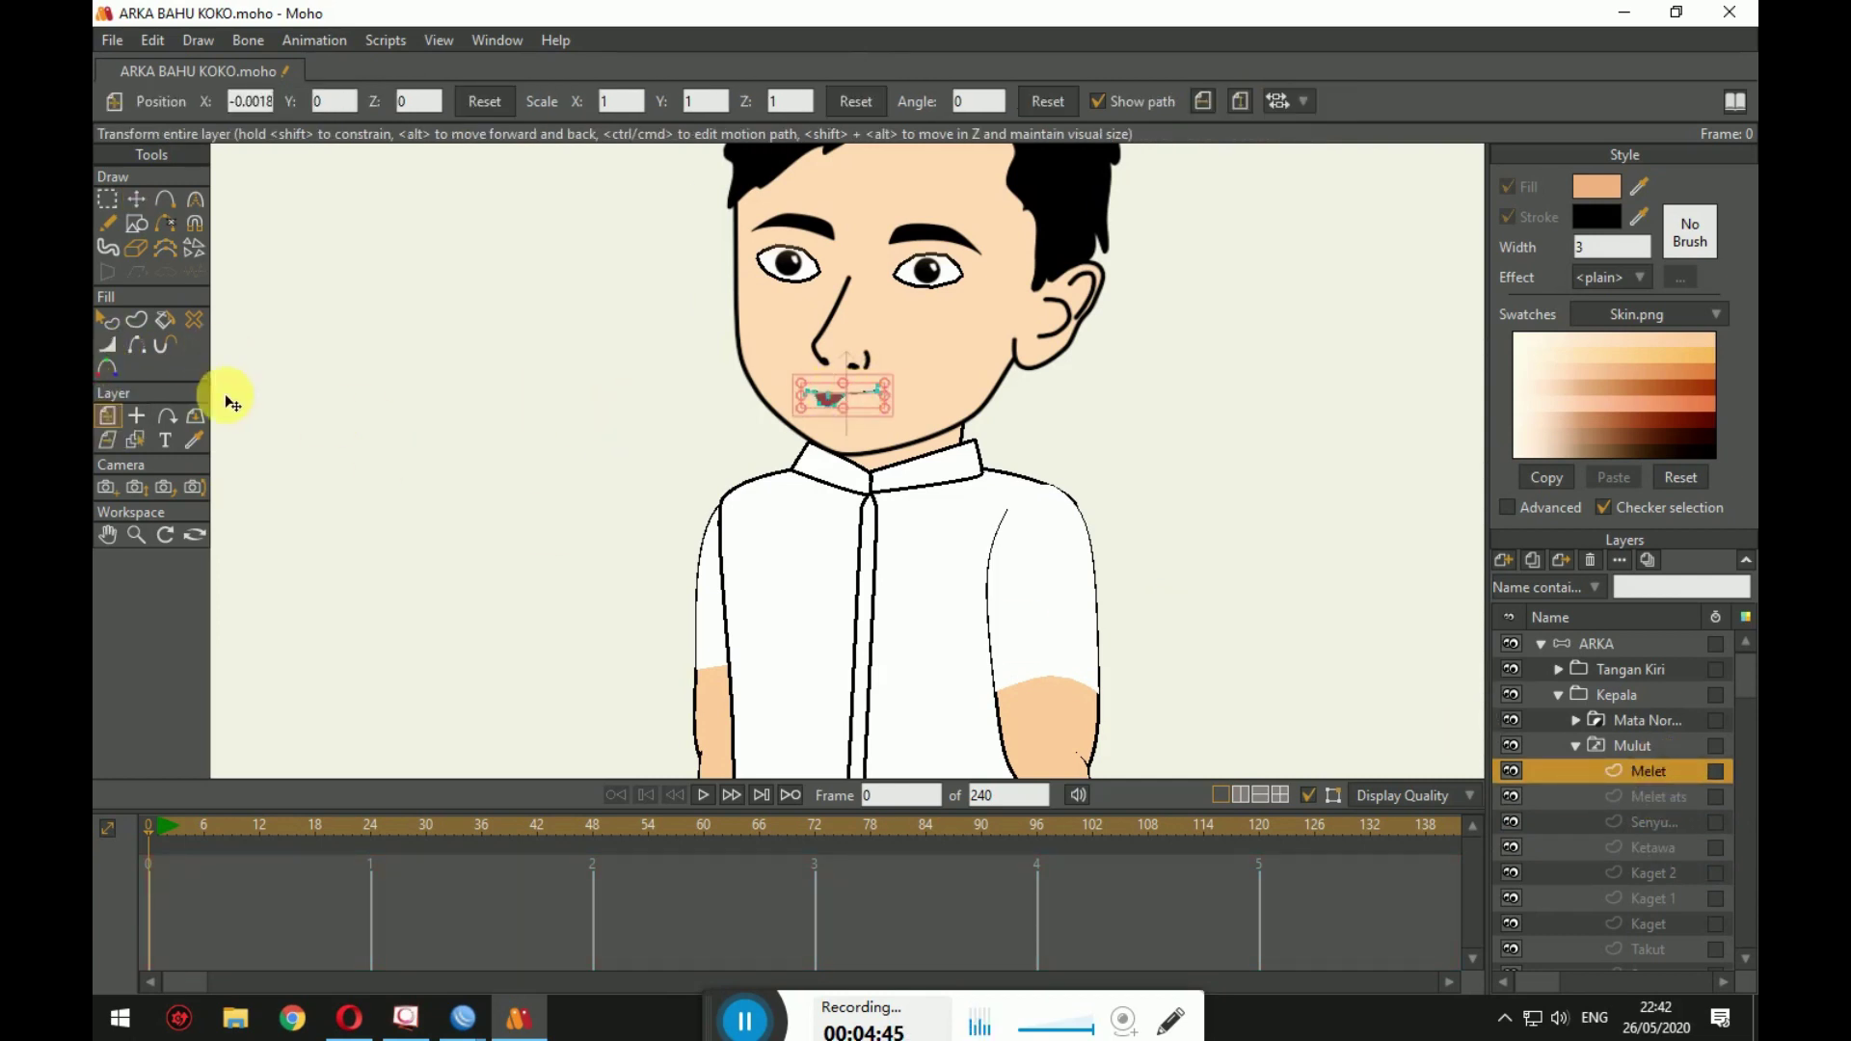
Step: Move the Melet layer's origin away from the face, then back to the mouth's centre at about X -0.0969, Y -0.2462
click(137, 416)
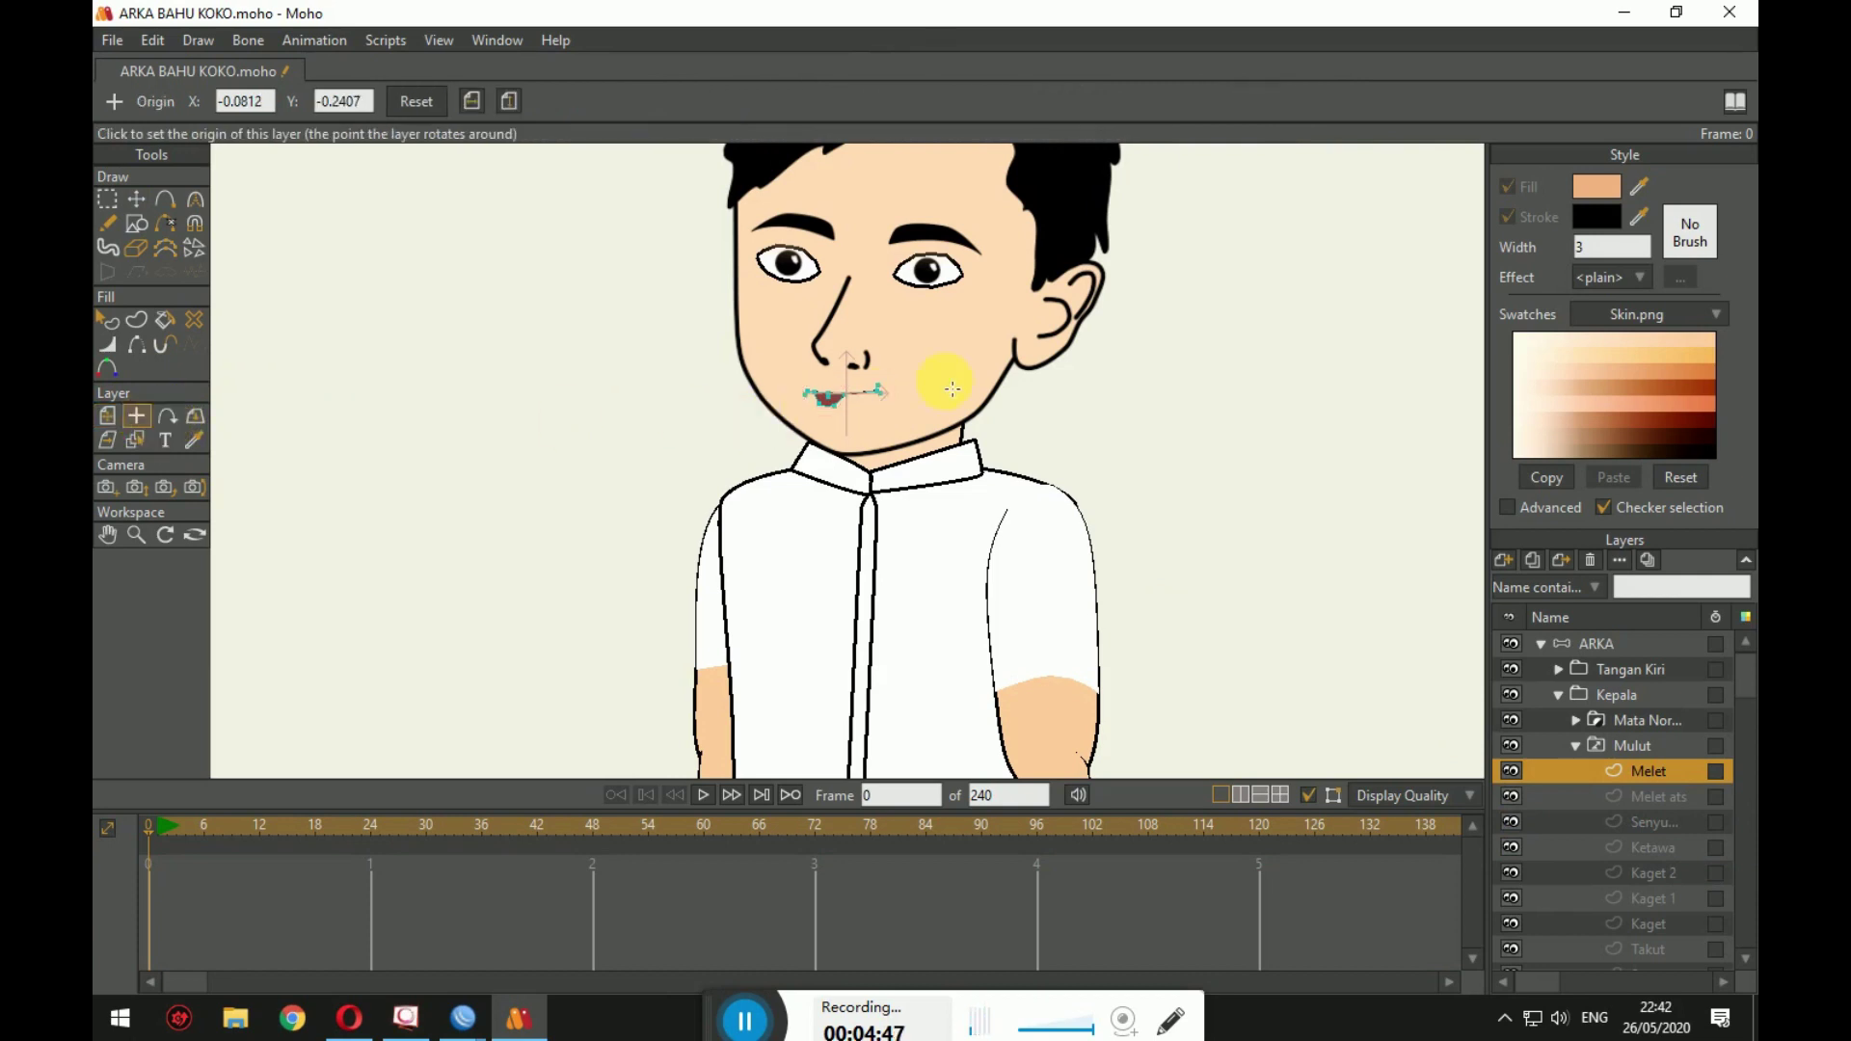
click(539, 259)
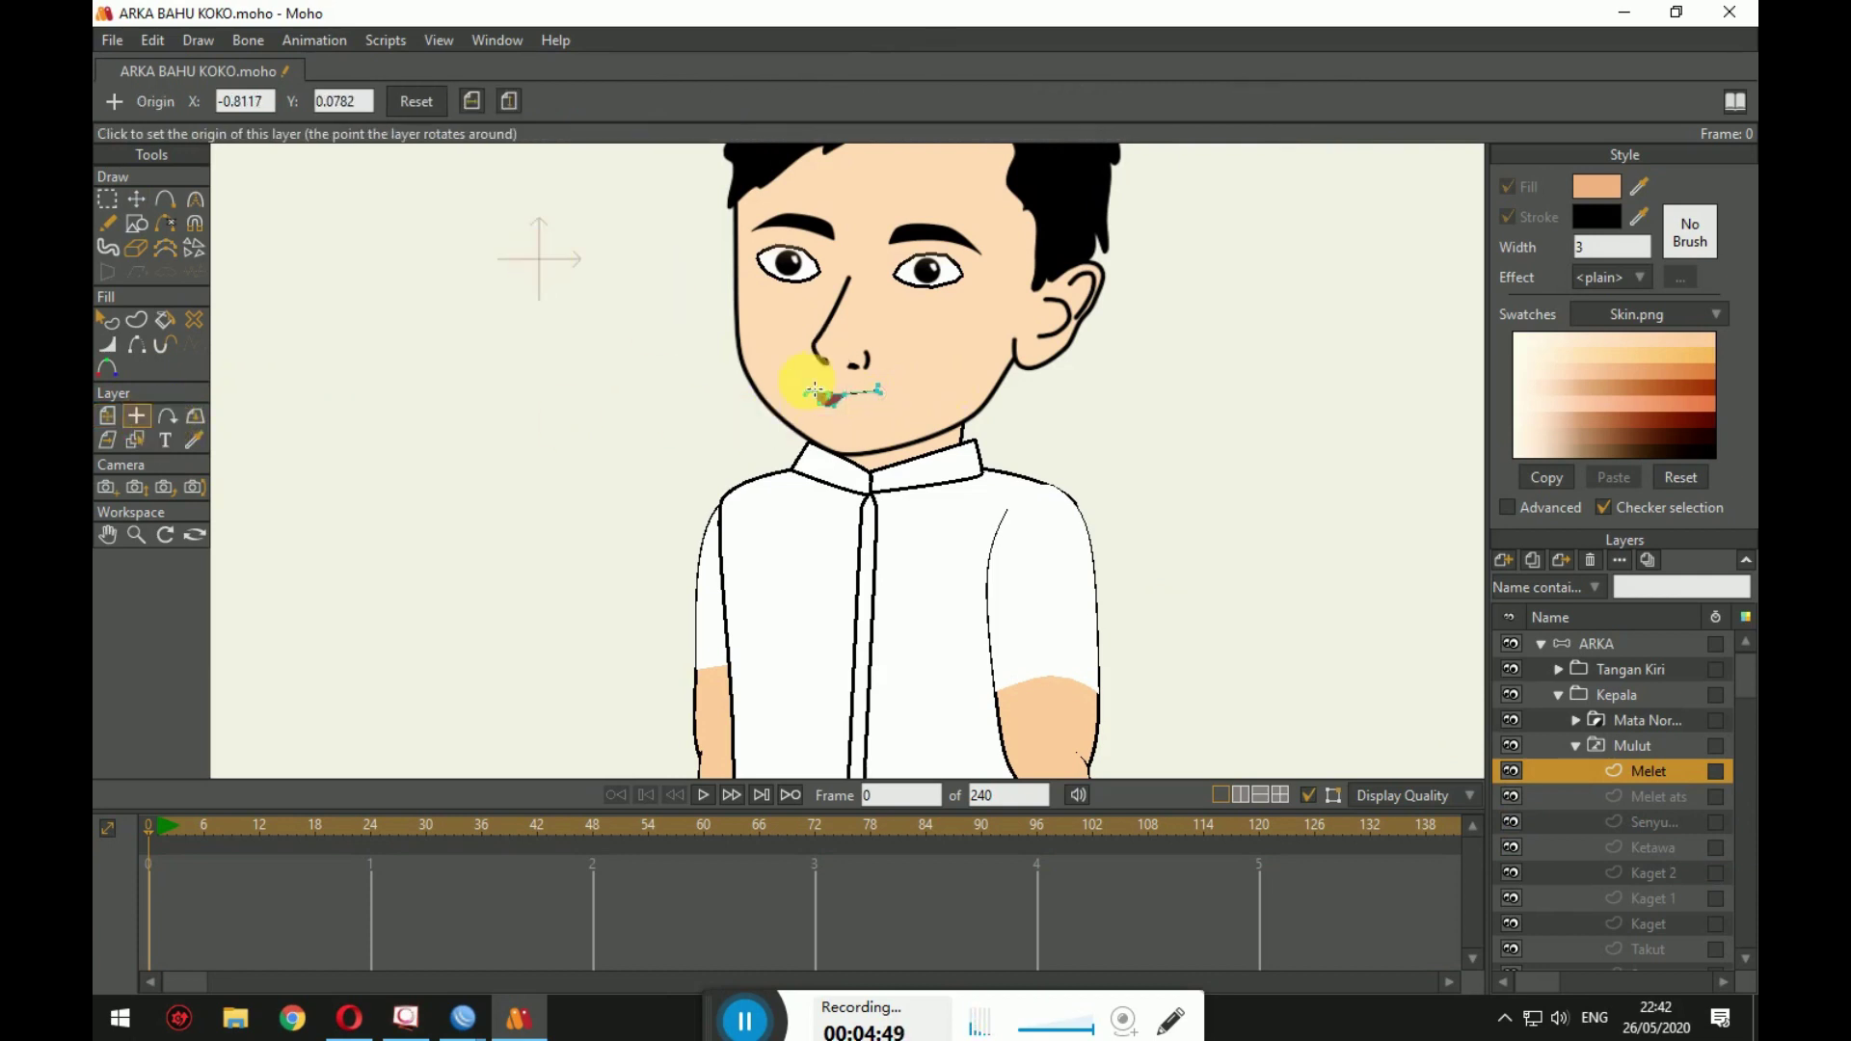
click(848, 404)
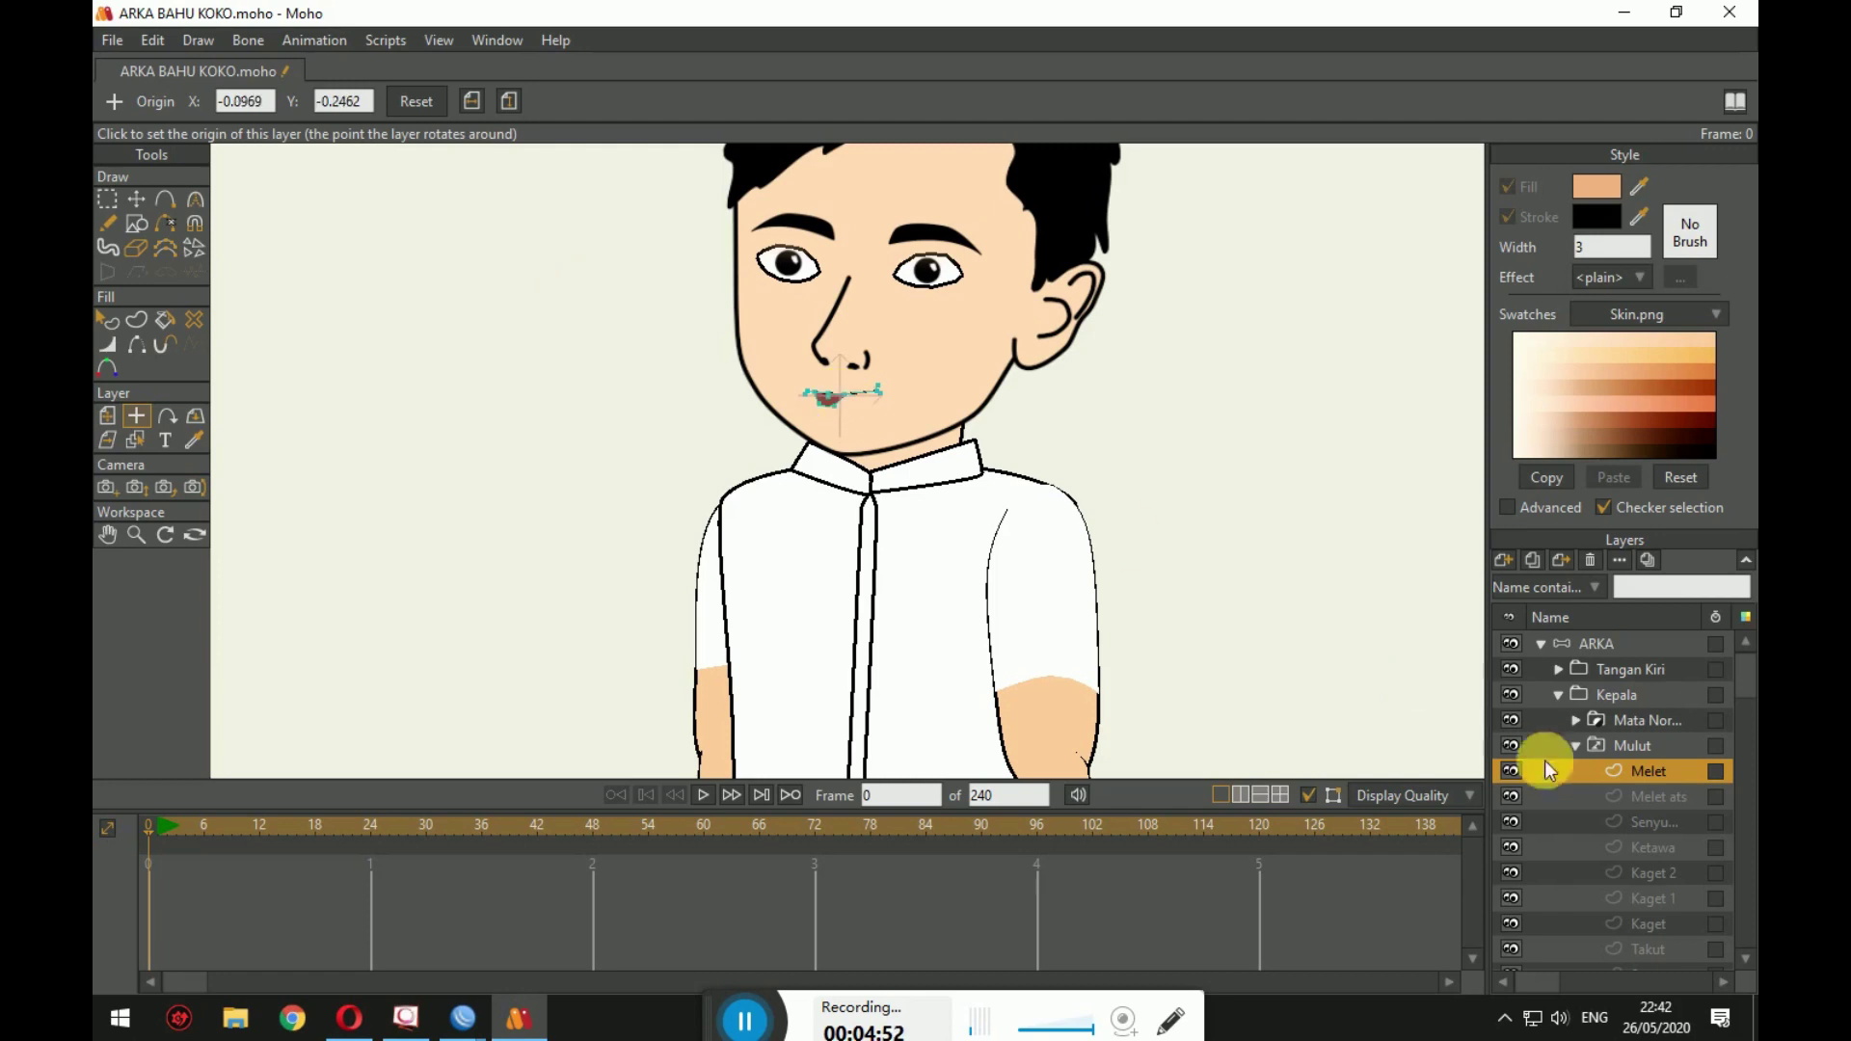
Step: Place the origins at the mouth's centre, about X -0.0835, Y -0.2523 for Melet ats and X -0.0876, Y -0.26 for Senyum jahat
click(1611, 795)
click(847, 395)
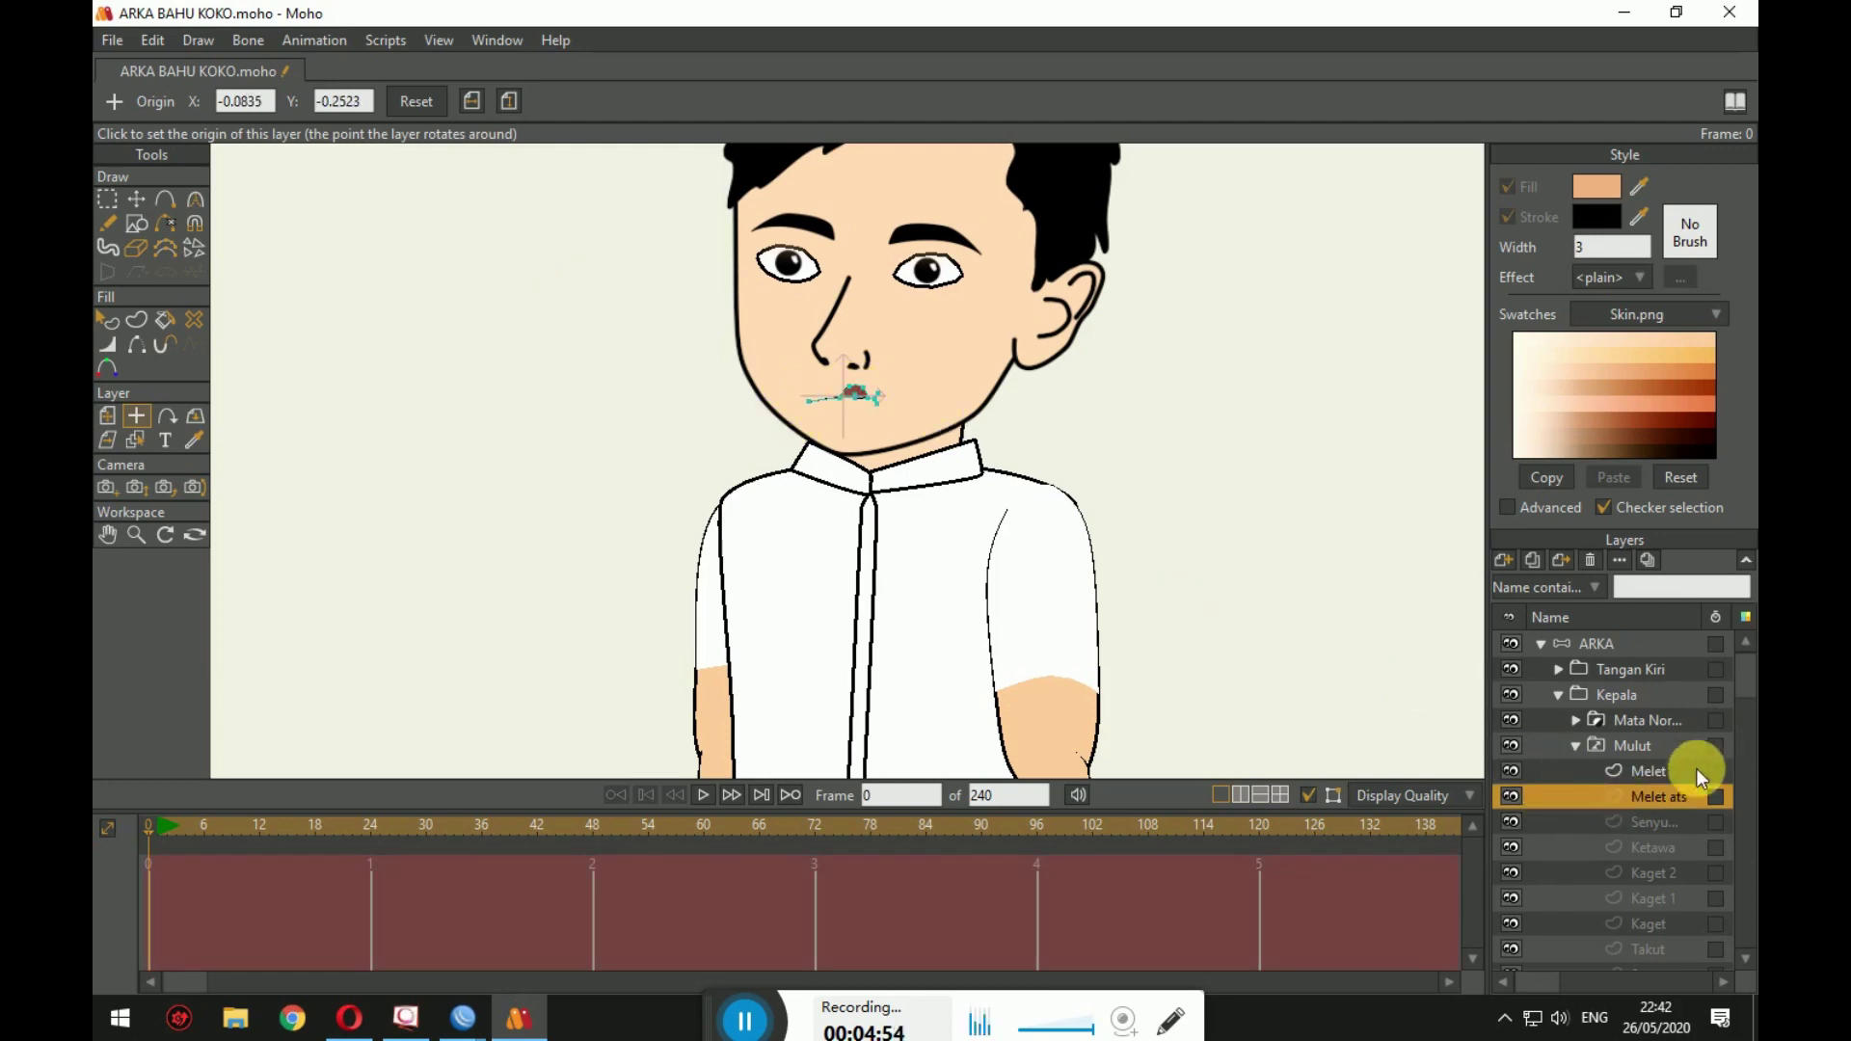
click(1657, 822)
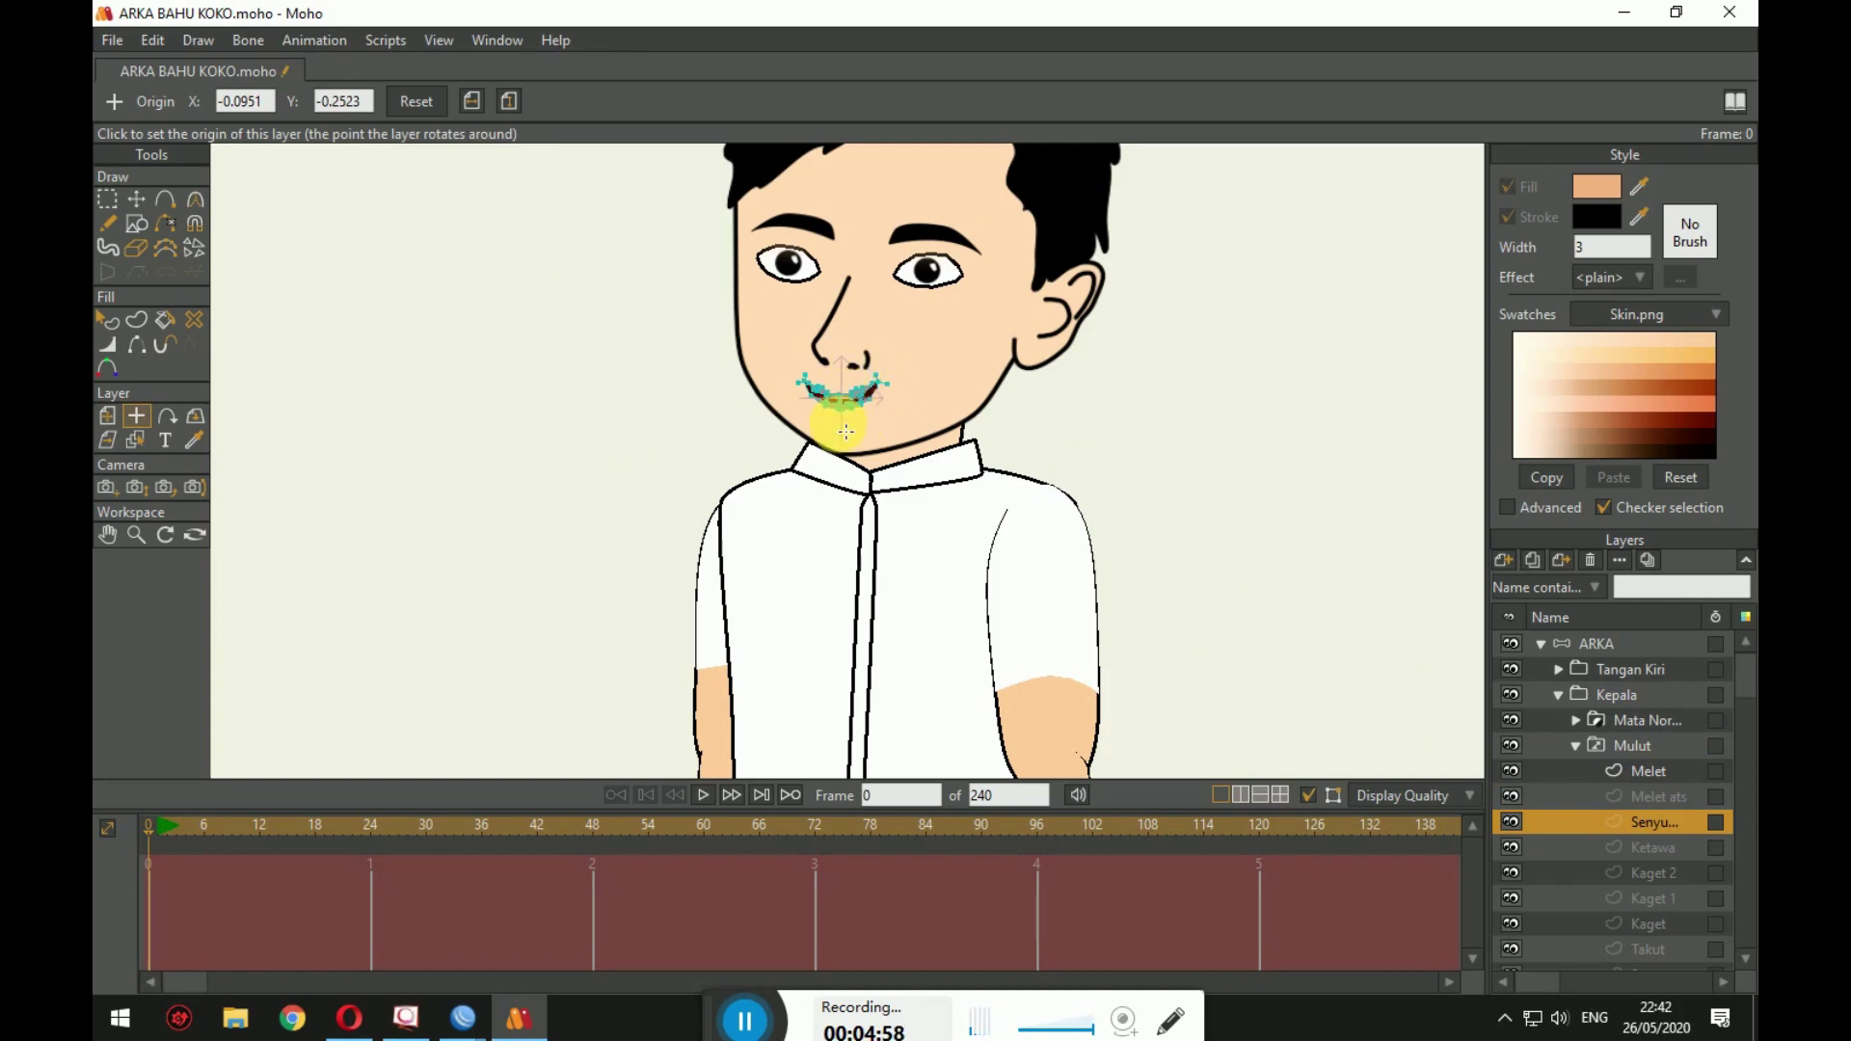
click(690, 336)
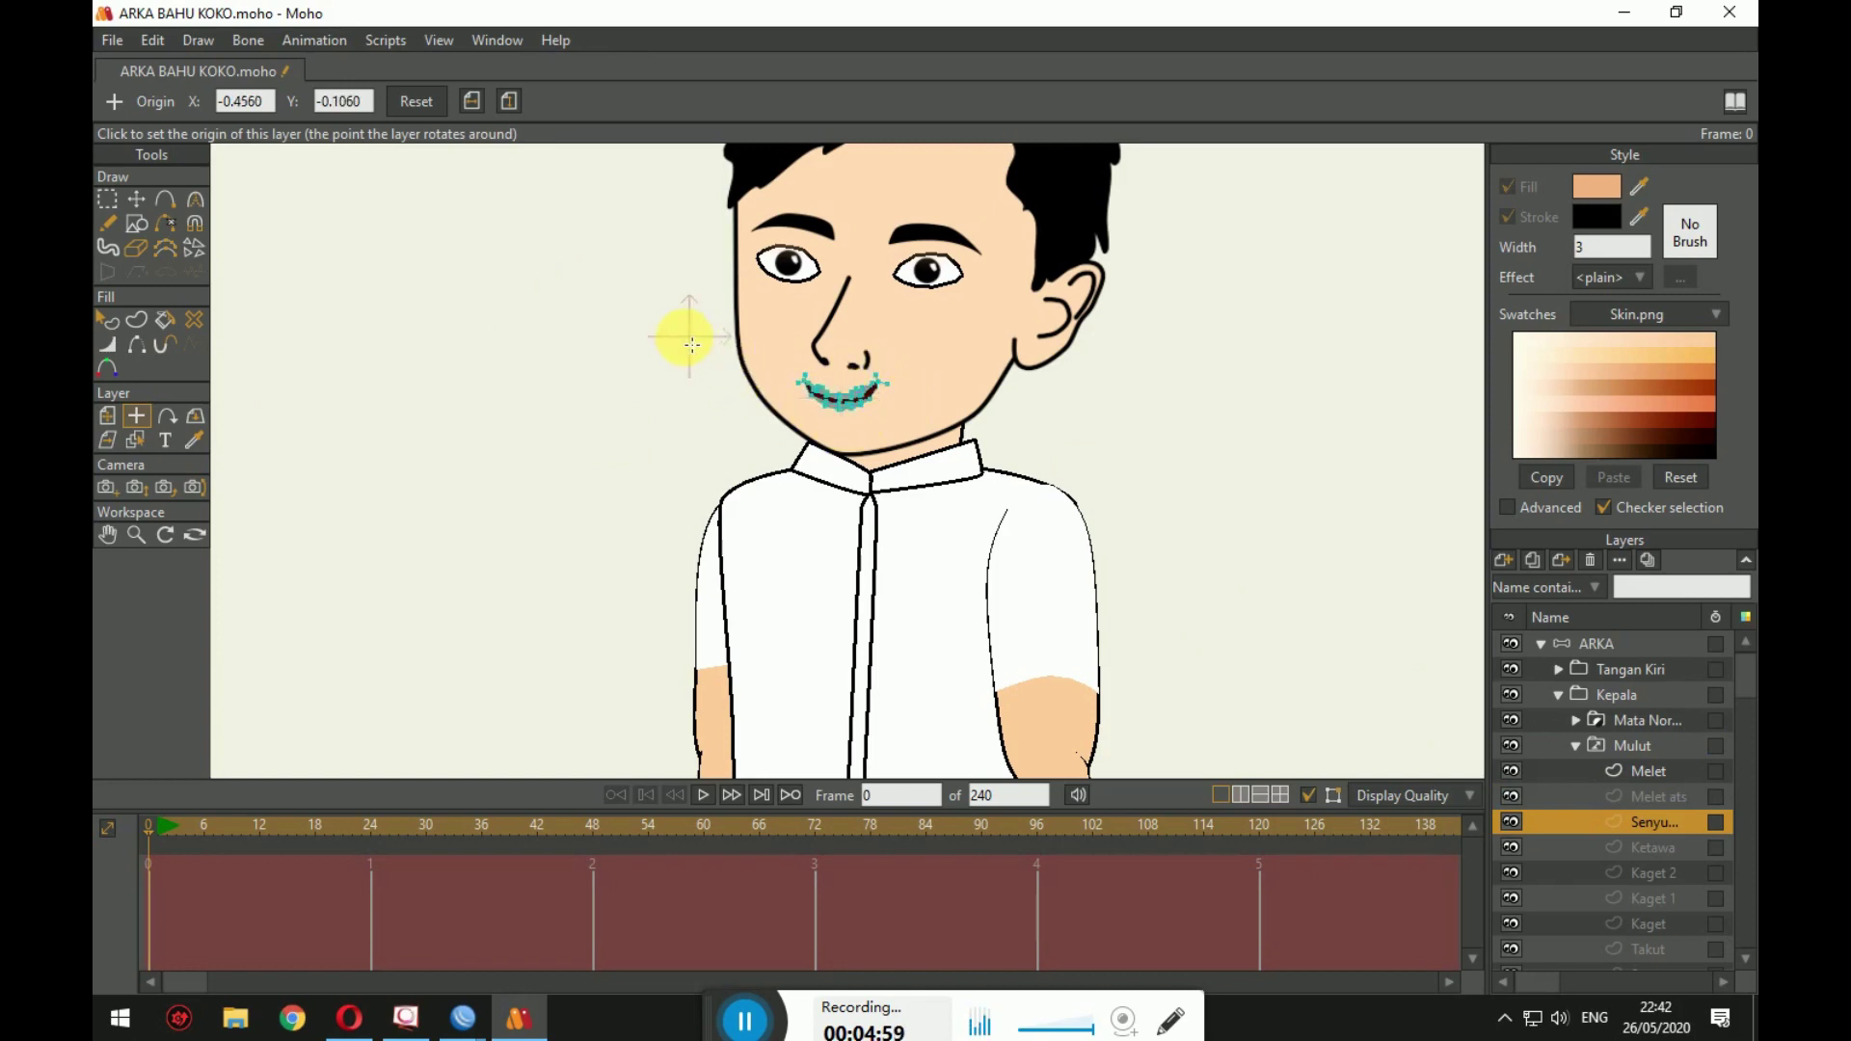
click(854, 408)
Step: Examine the Ketawa, Kaget 2 and Kaget mouth shapes with the Transform Layer tool and collapse the Mulut group
scroll(578, 400, up, 3)
click(107, 416)
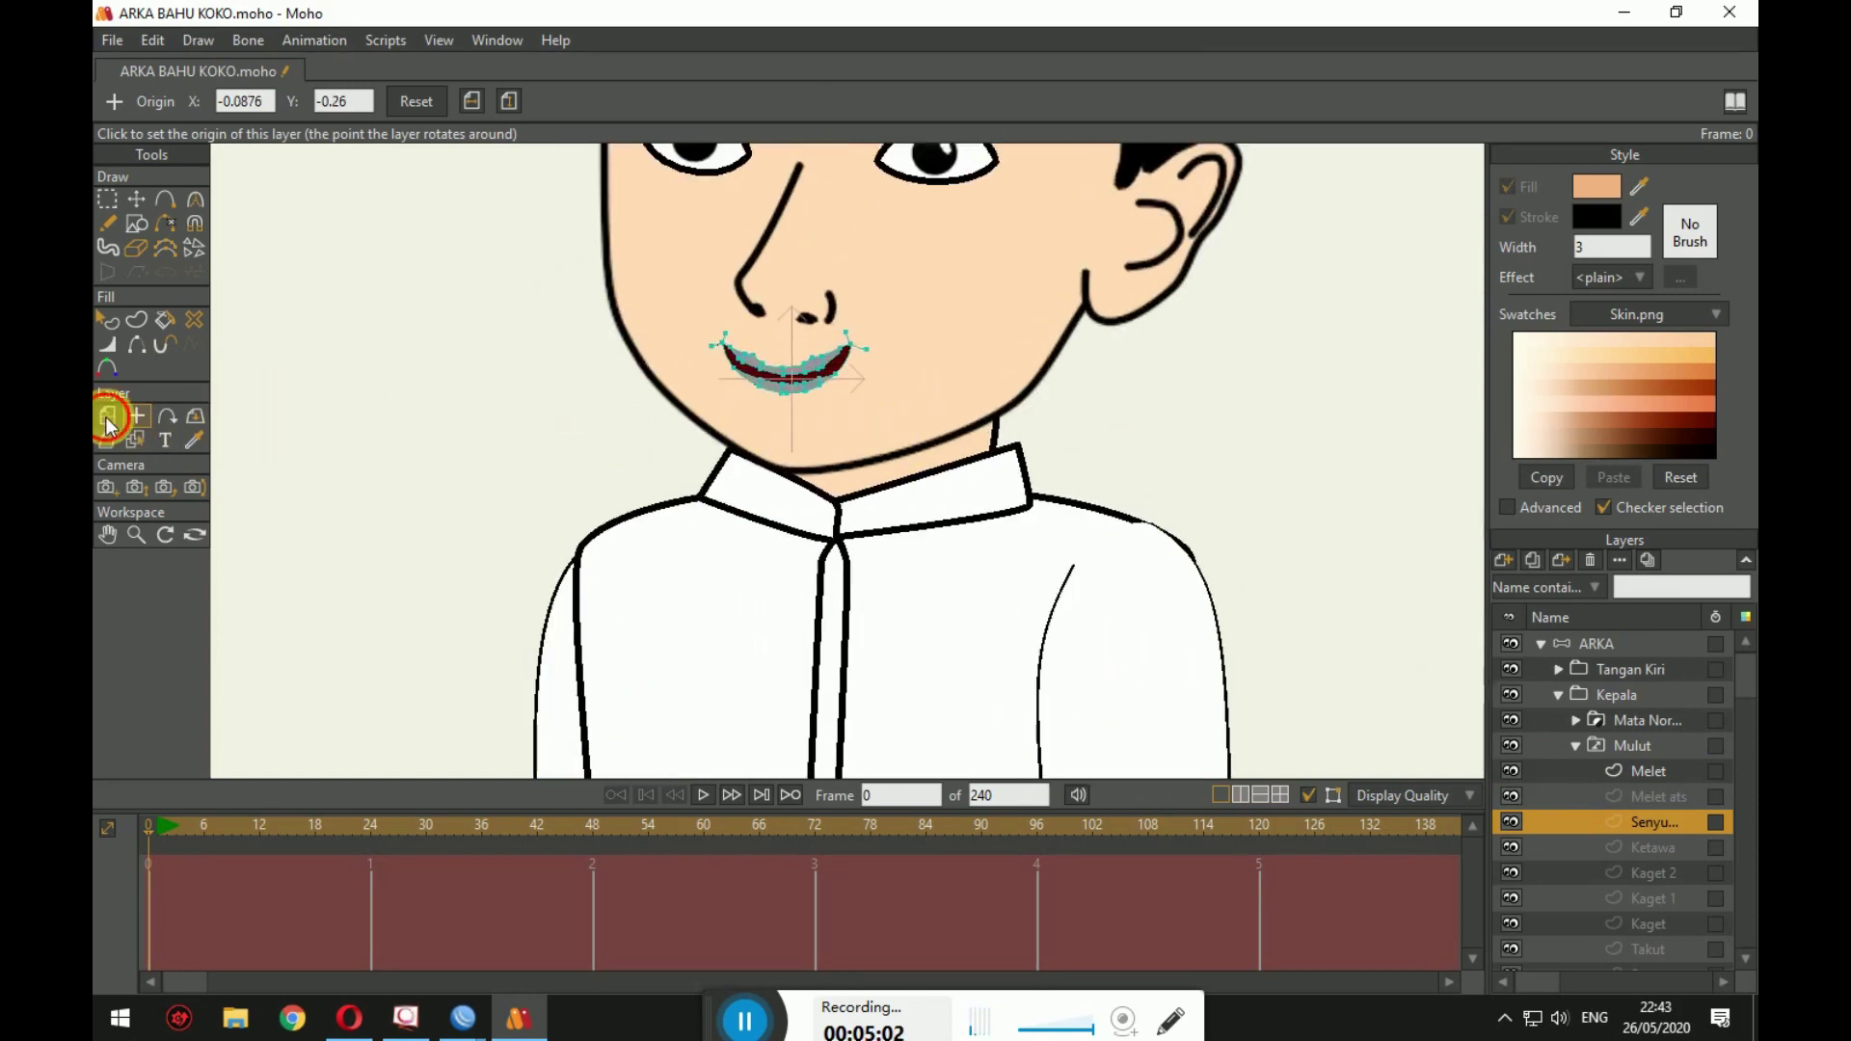
click(1640, 846)
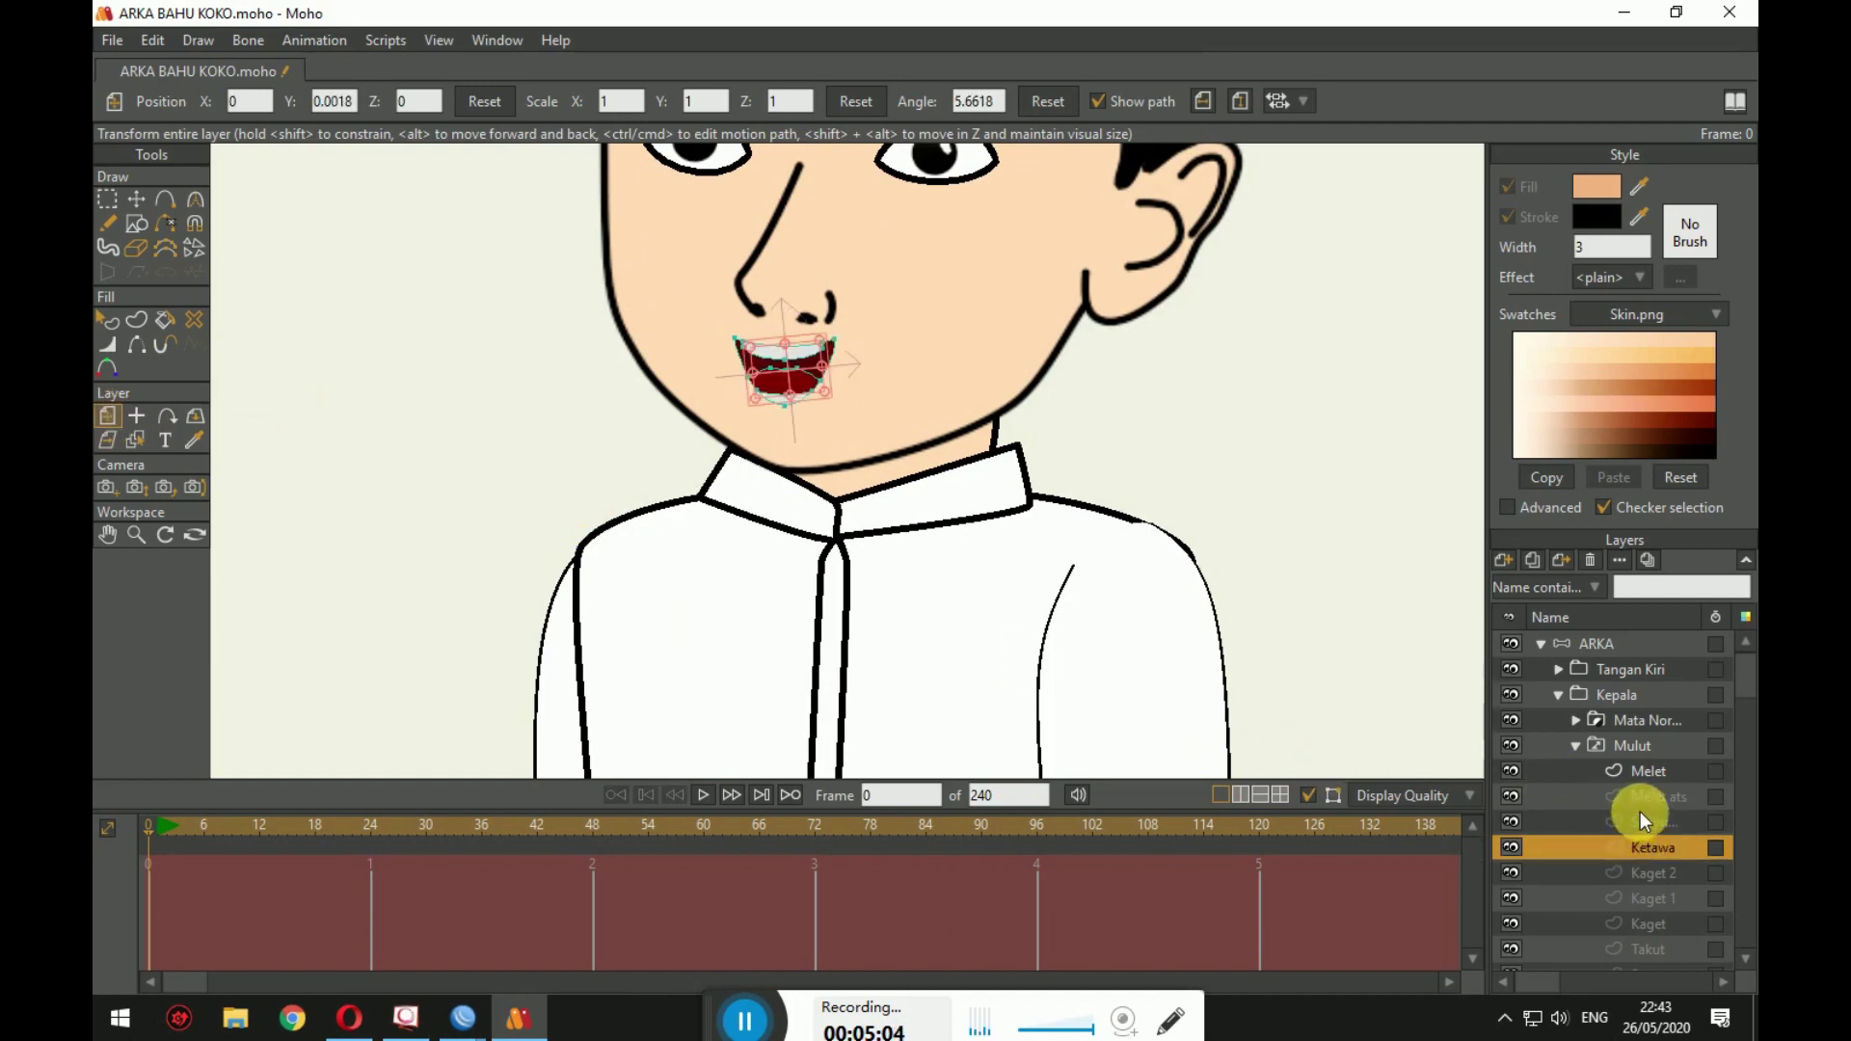
click(1647, 875)
click(1651, 921)
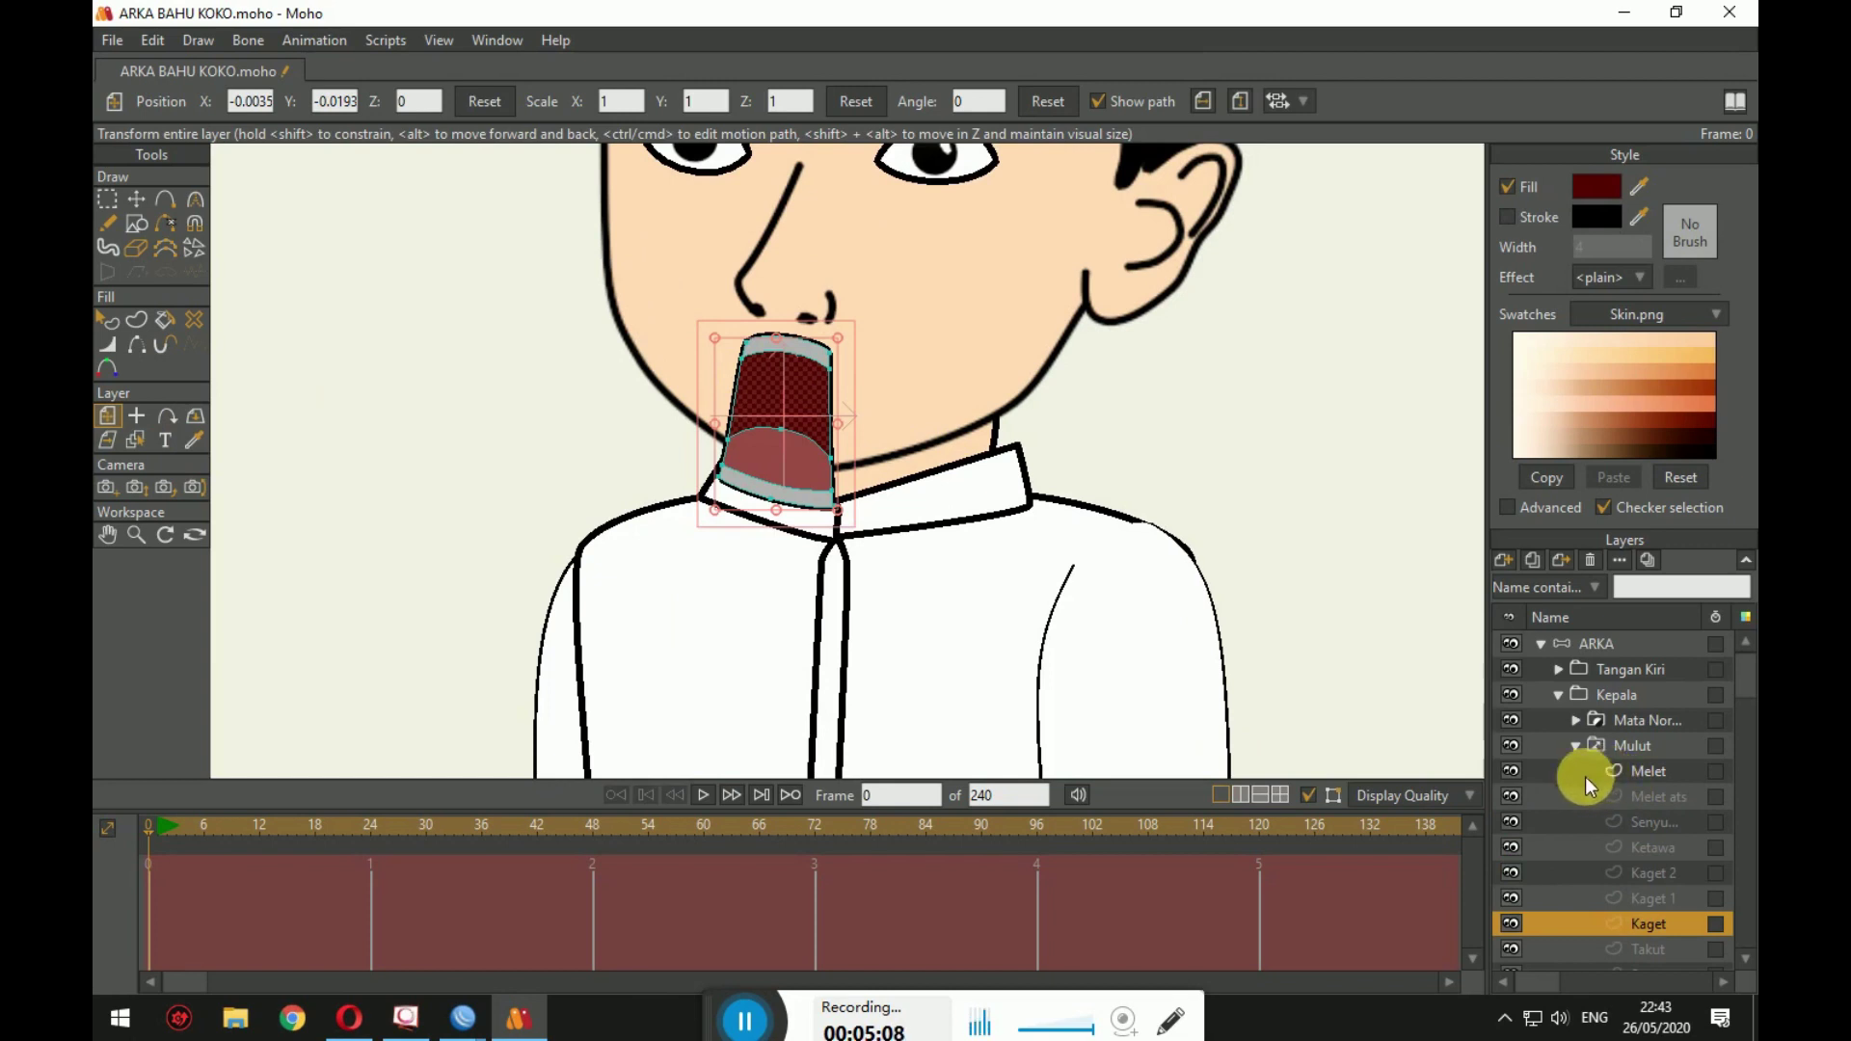
click(1576, 725)
click(1578, 739)
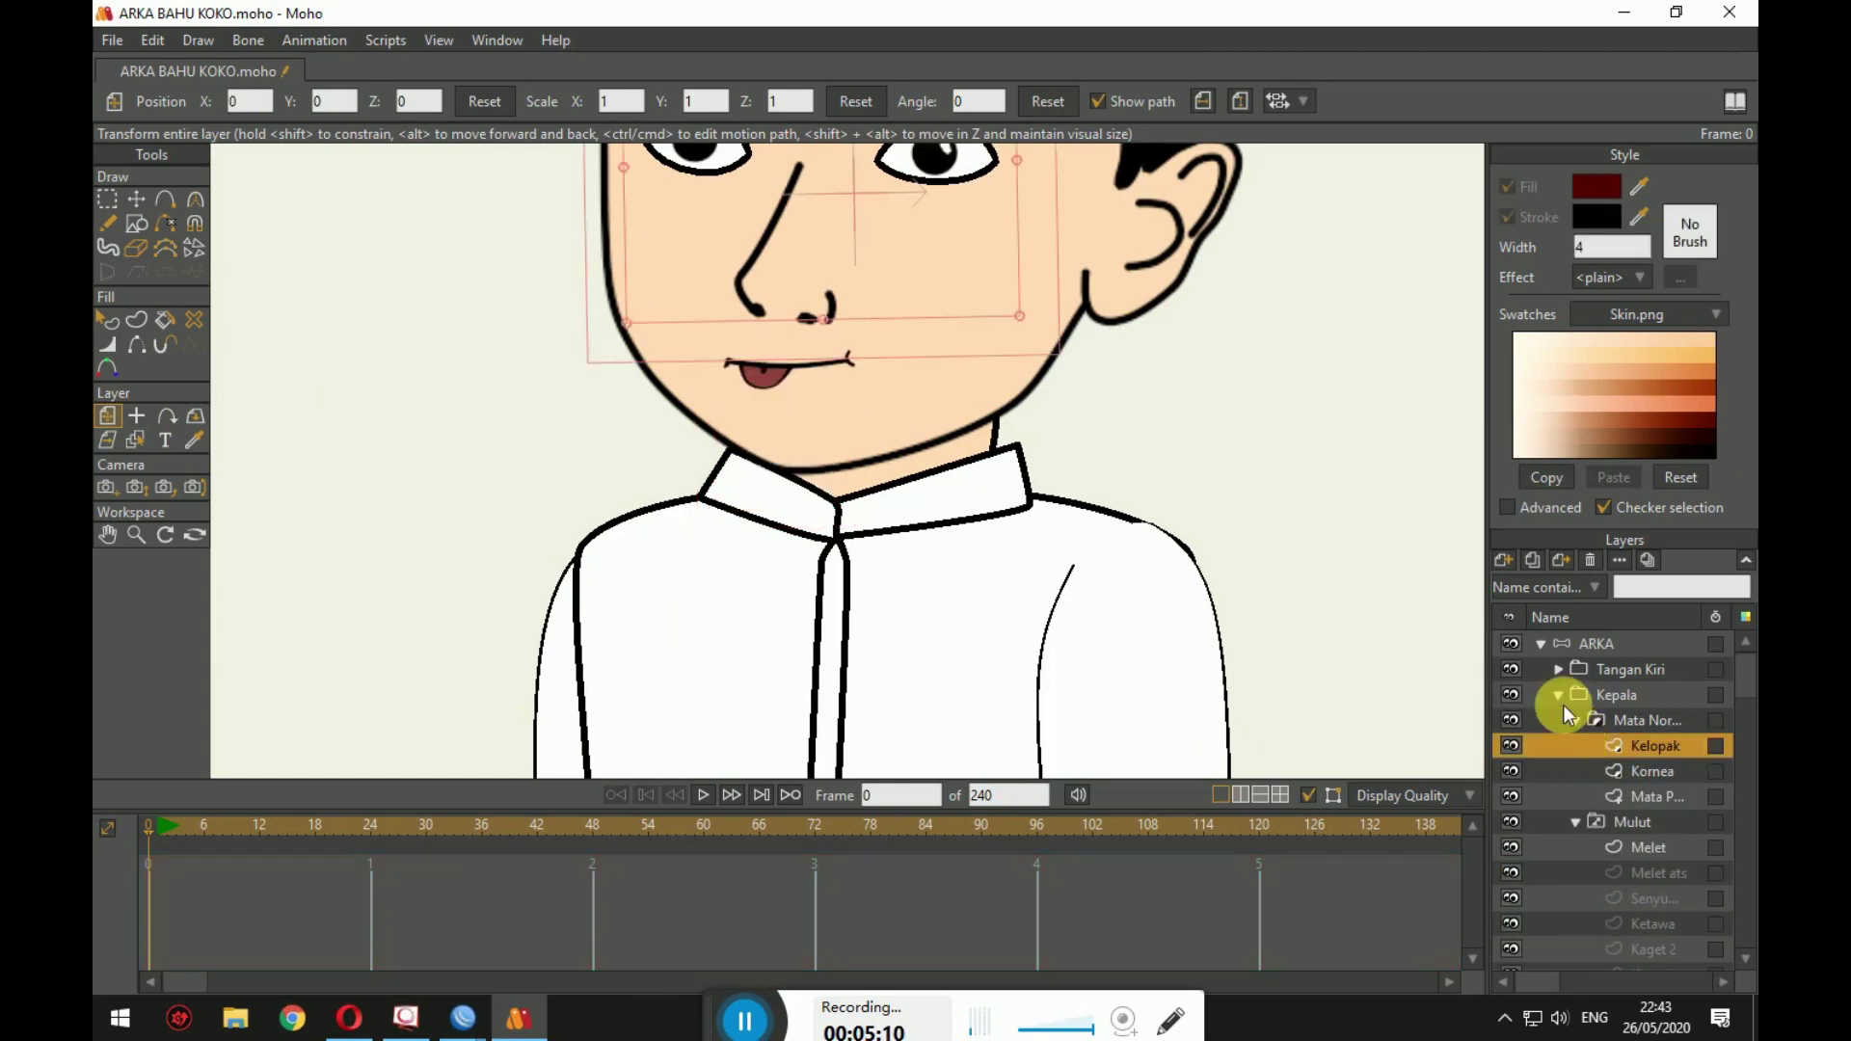
click(1574, 719)
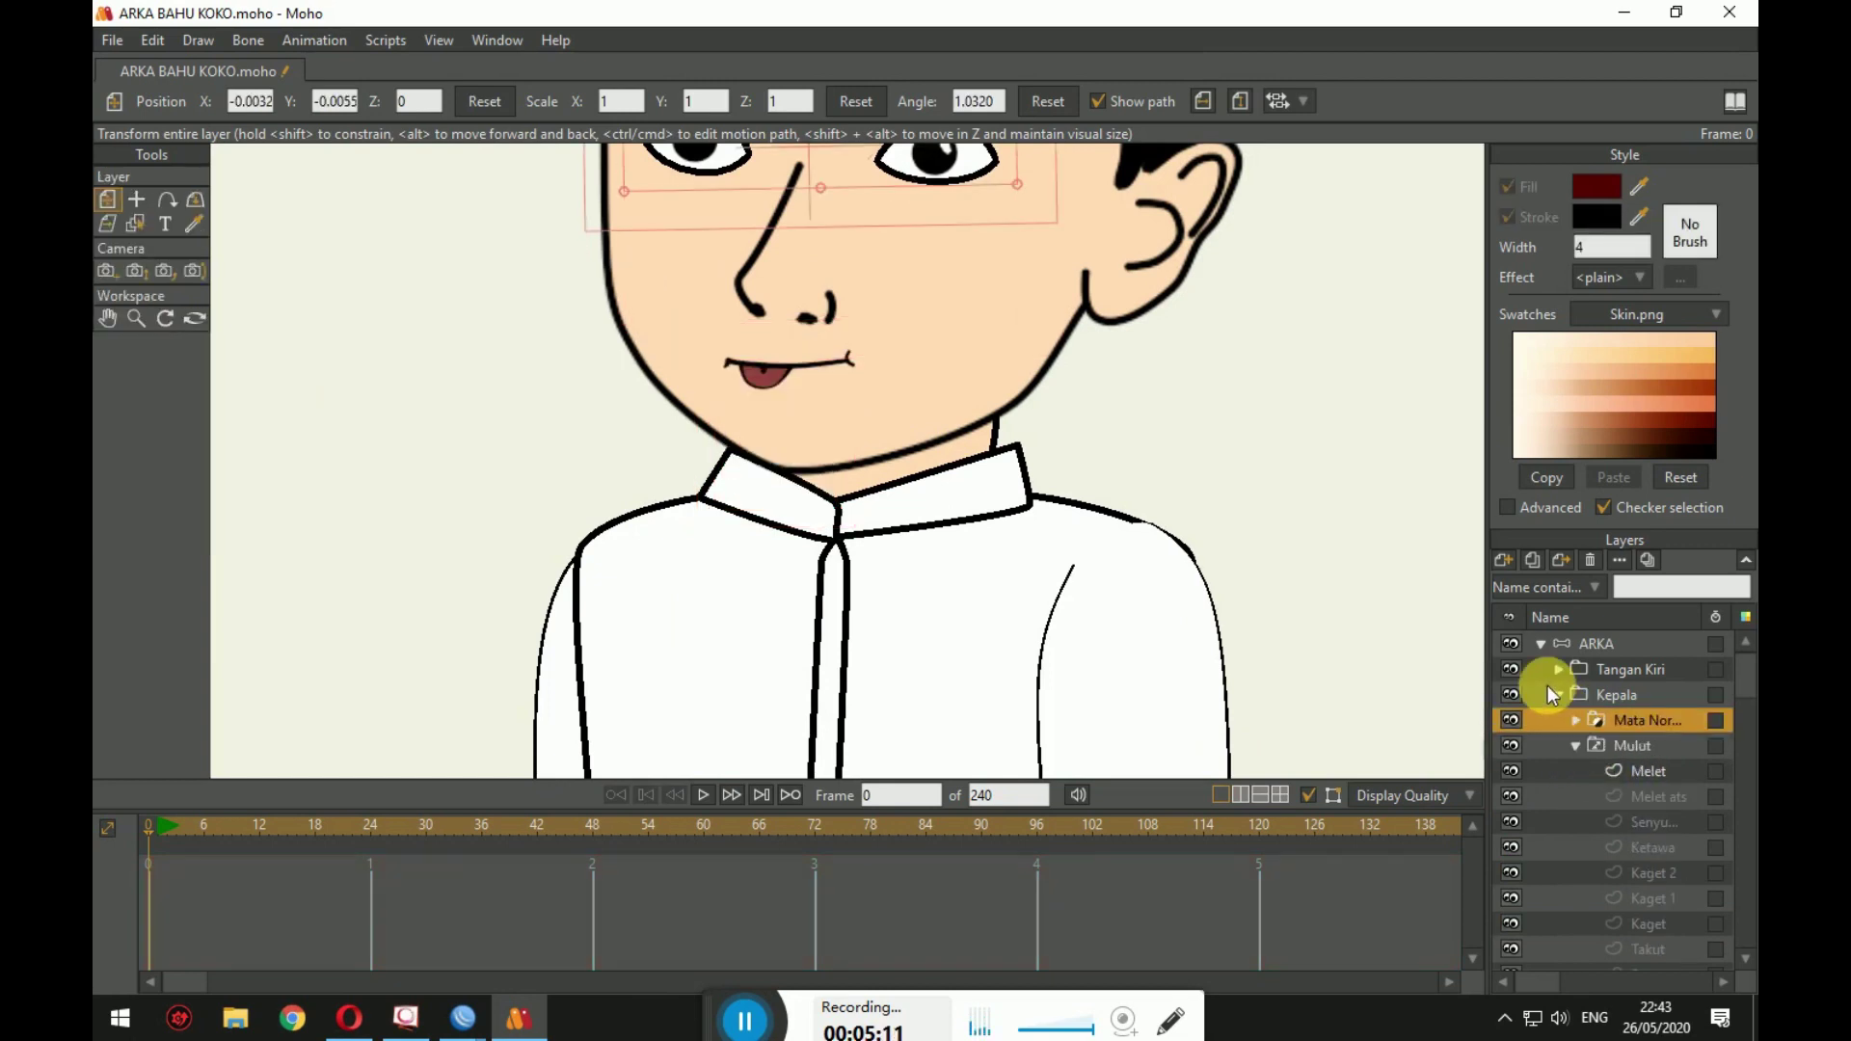
click(1577, 743)
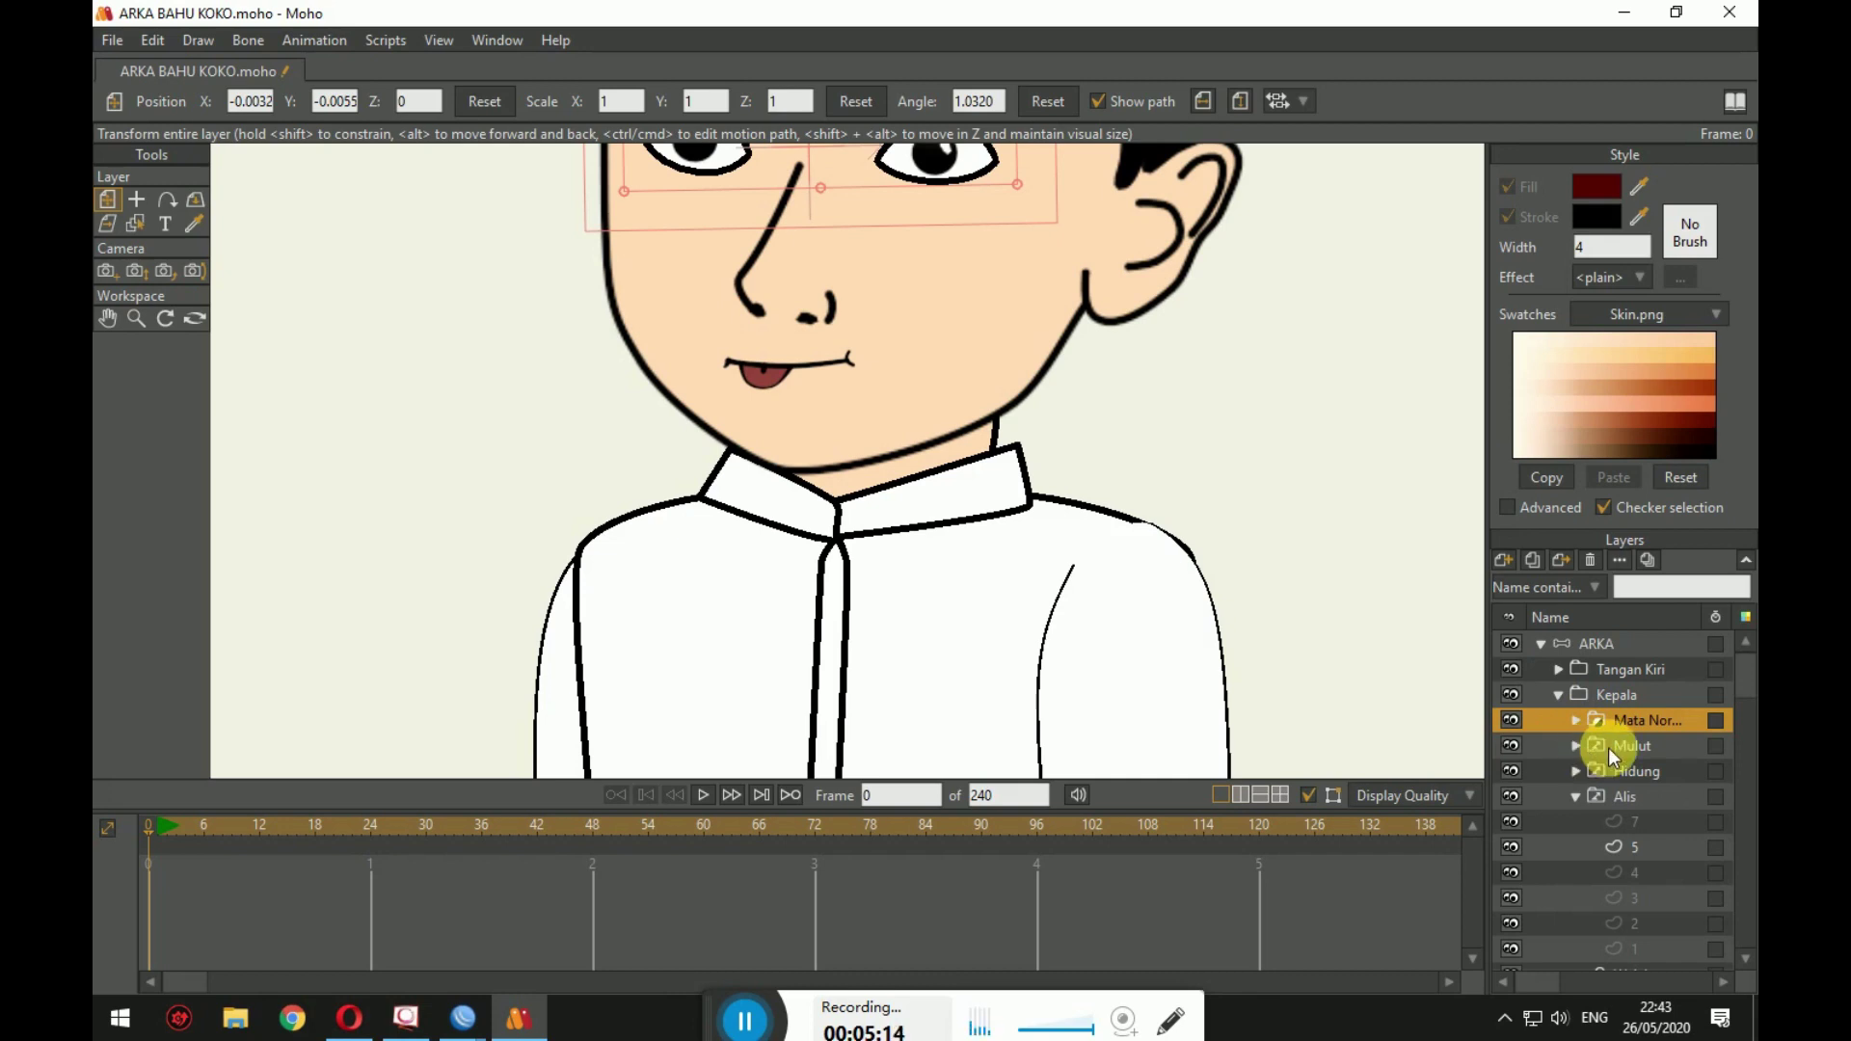
Step: Delete the imported Mulut layer from the character's head
scroll(1608, 748, down, 1)
scroll(1611, 745, up, 1)
right_click(1608, 745)
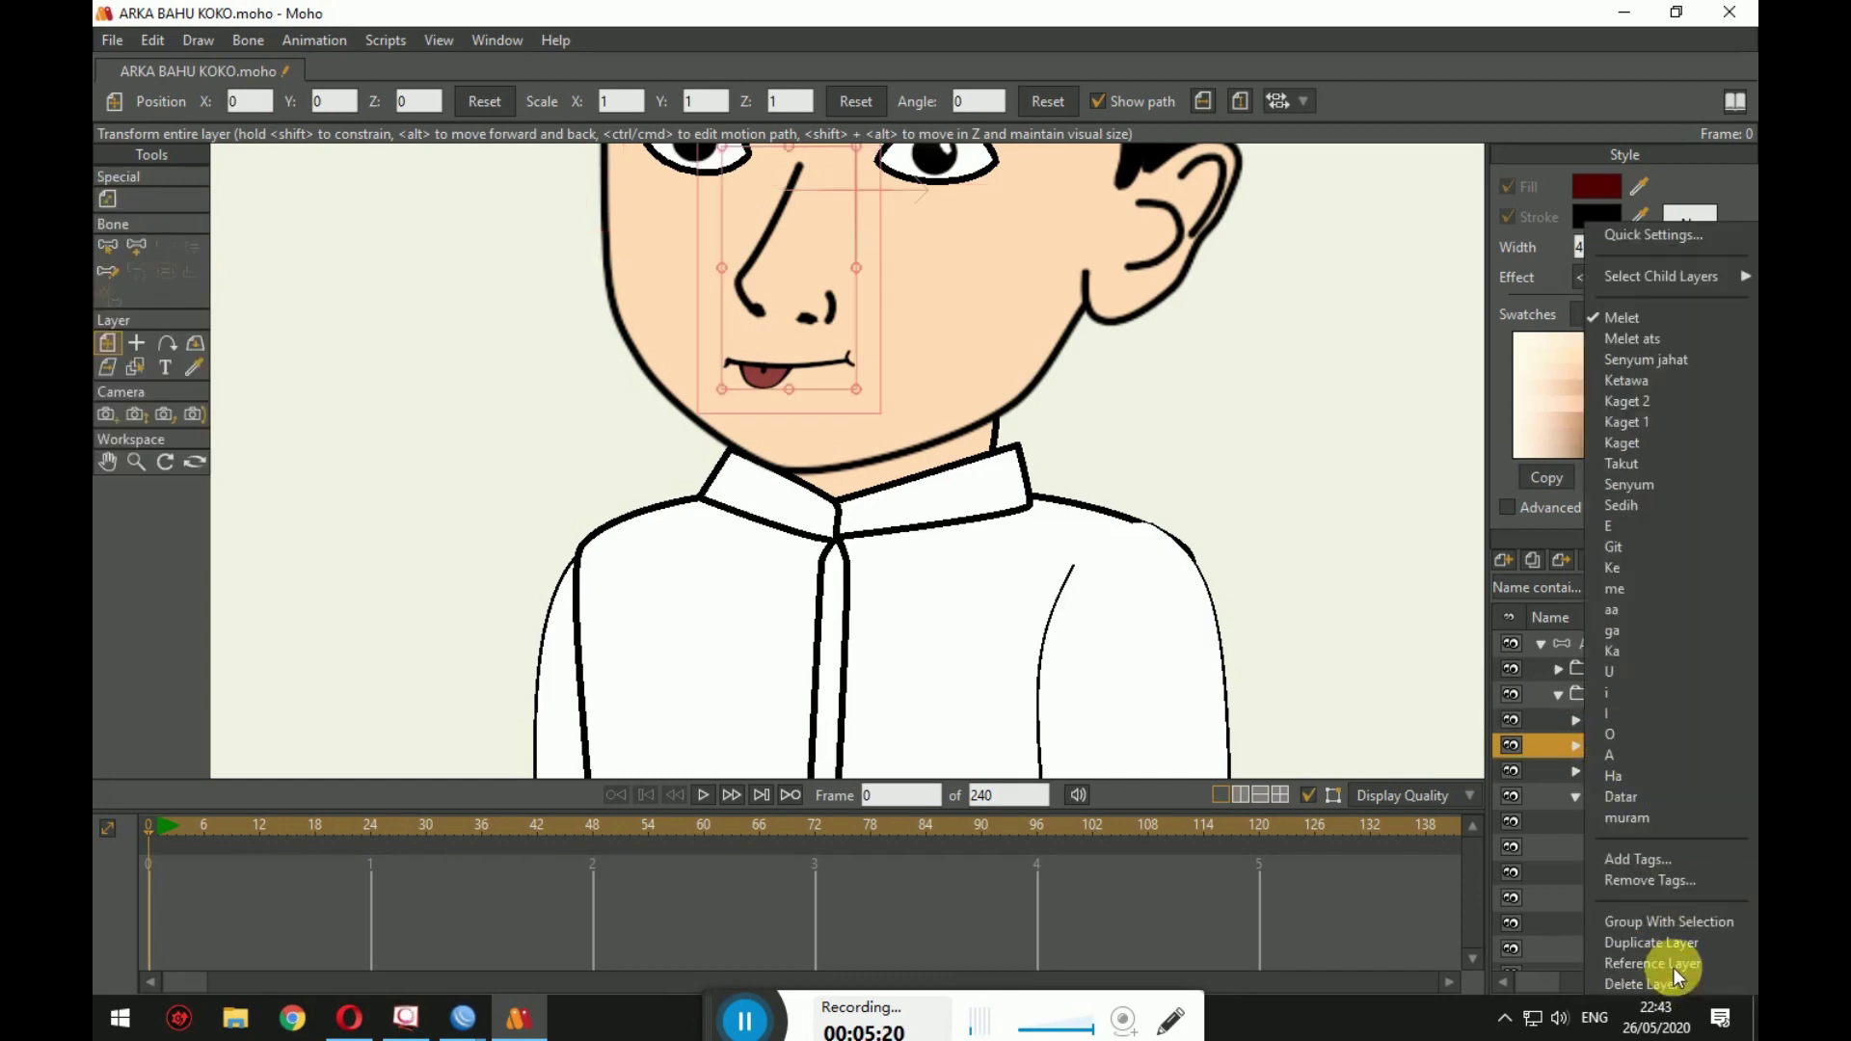
click(885, 345)
Step: Create a new Moho document and rename its vector layer Datar
scroll(414, 496, down, 2)
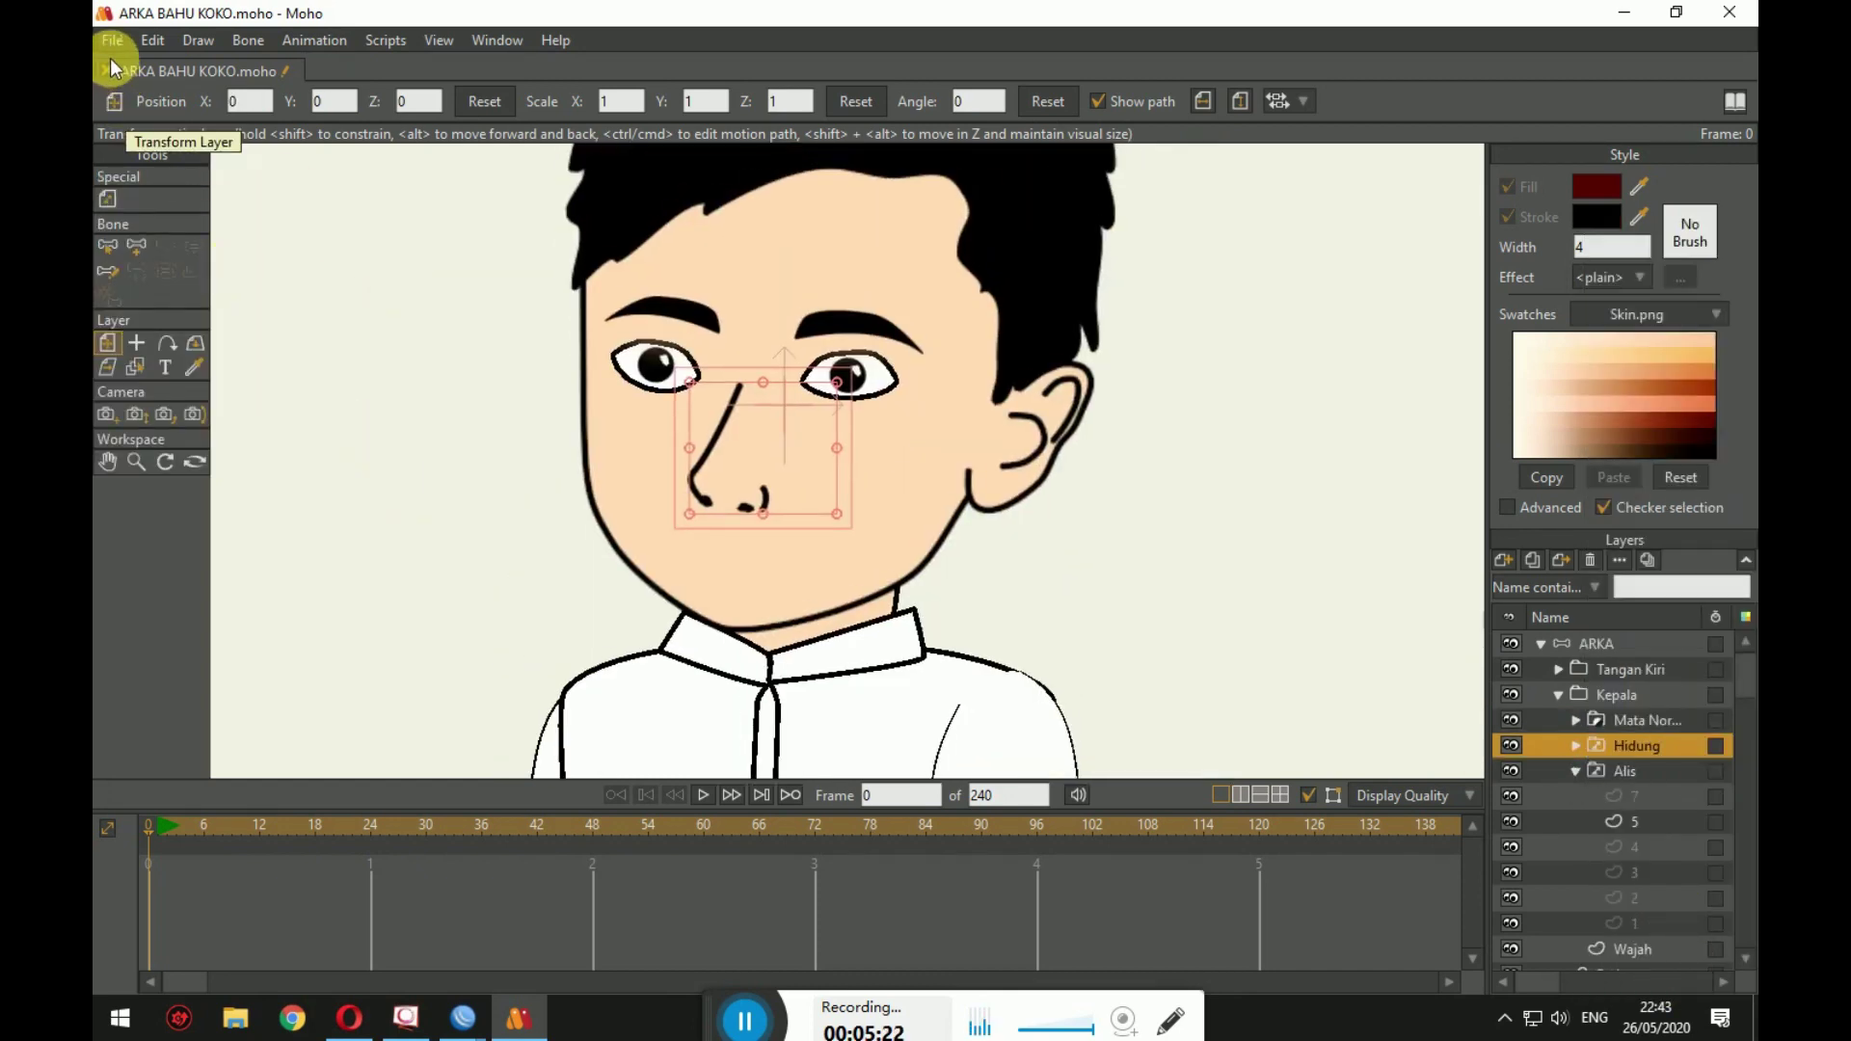
click(113, 40)
click(121, 64)
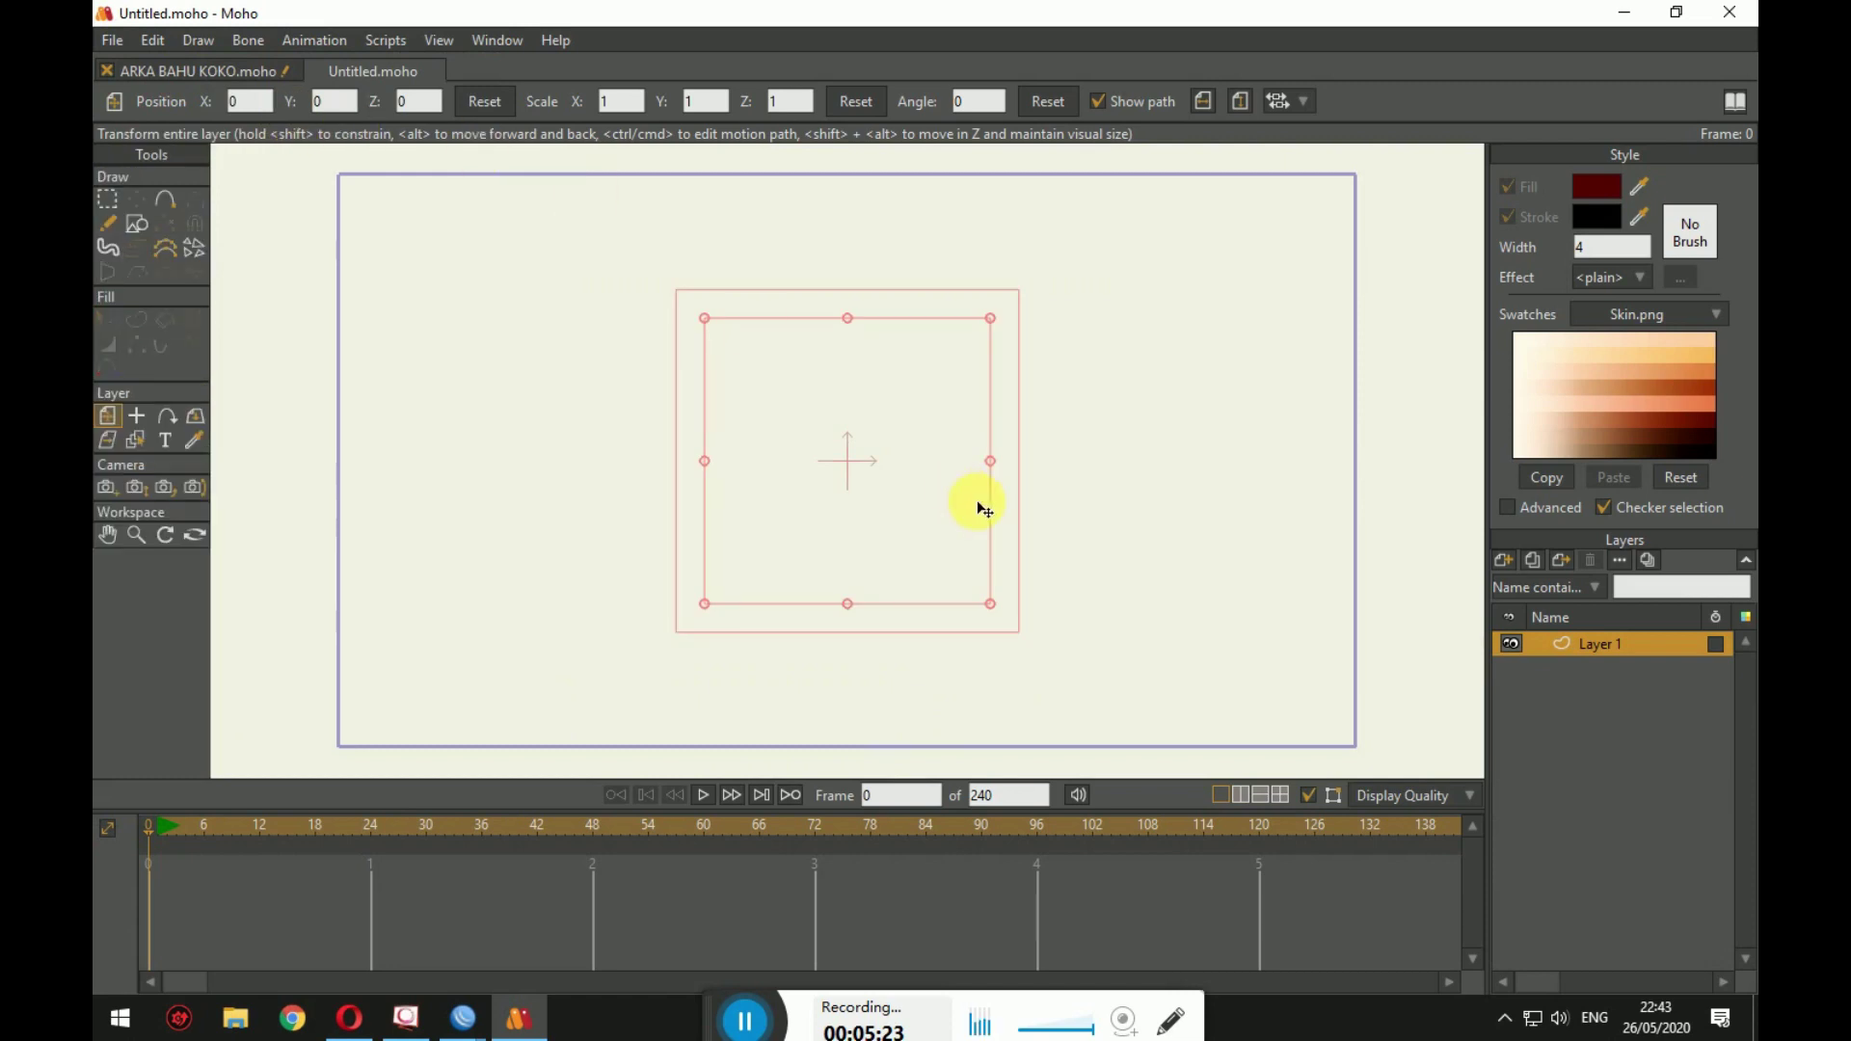
double_click(1596, 646)
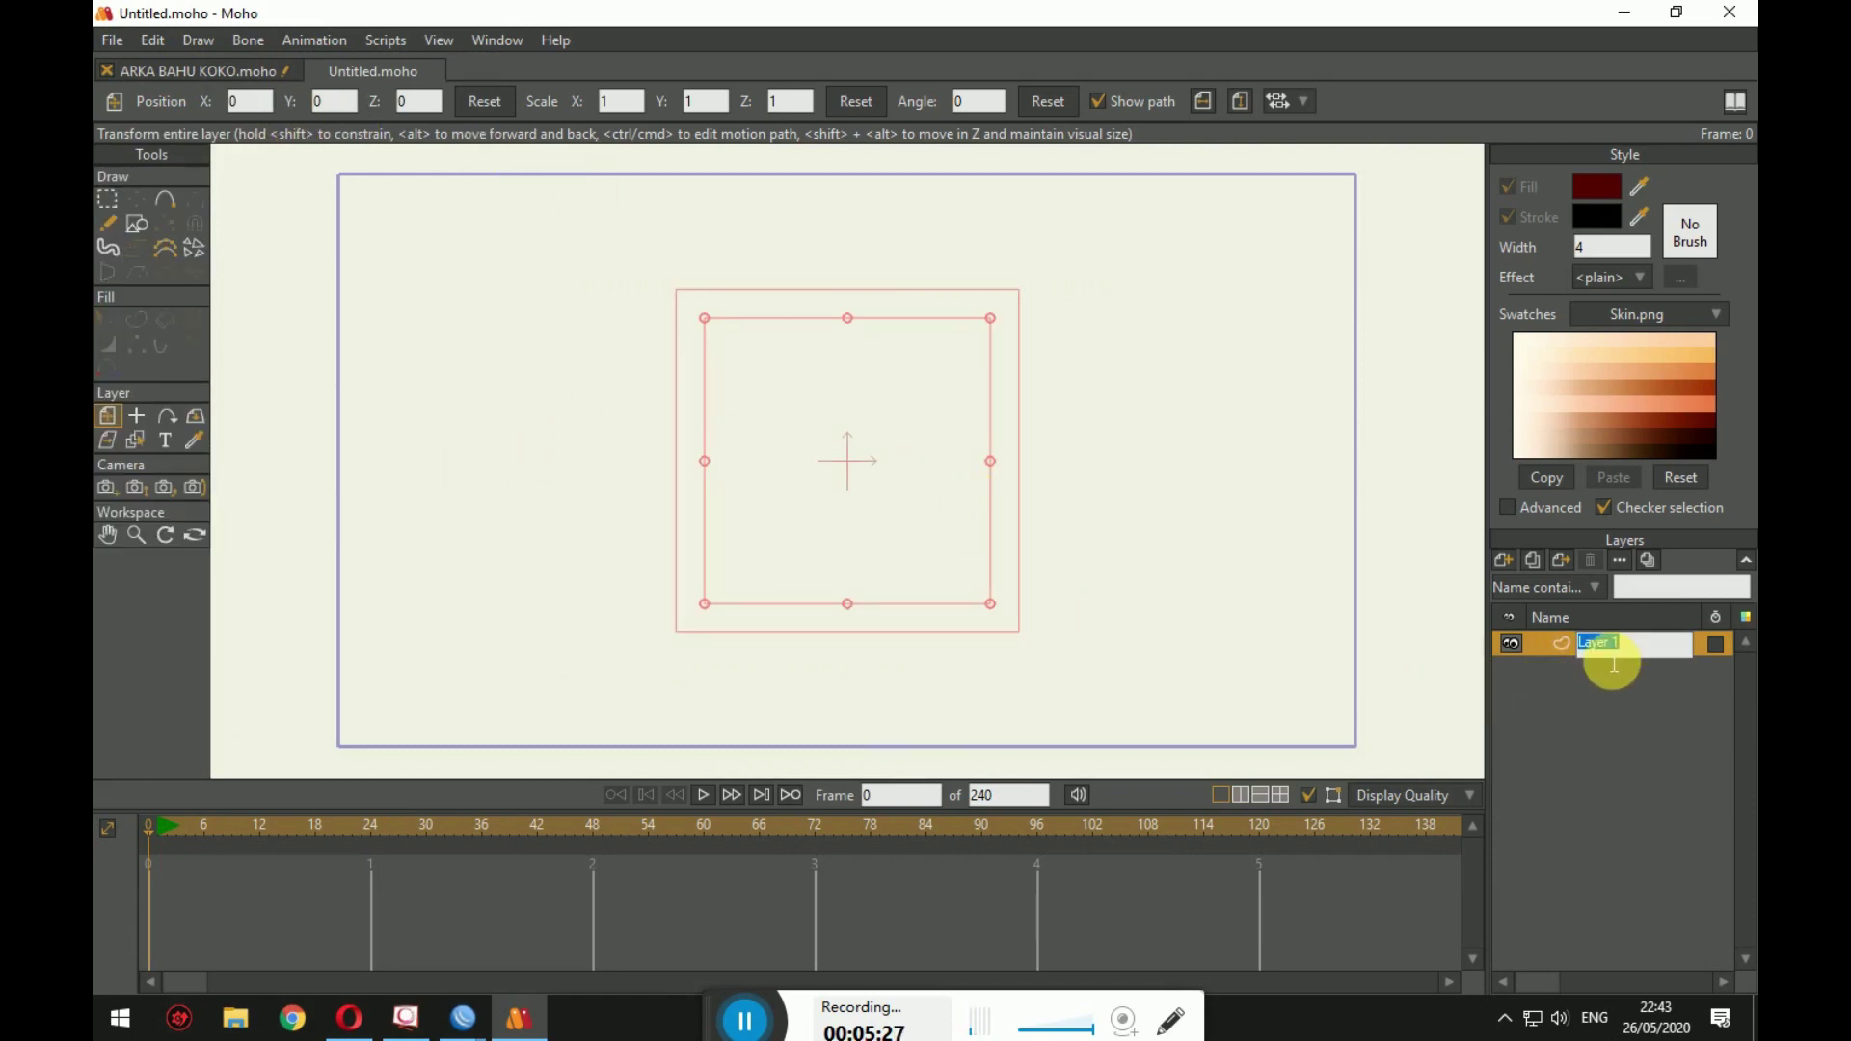
text(dATA)
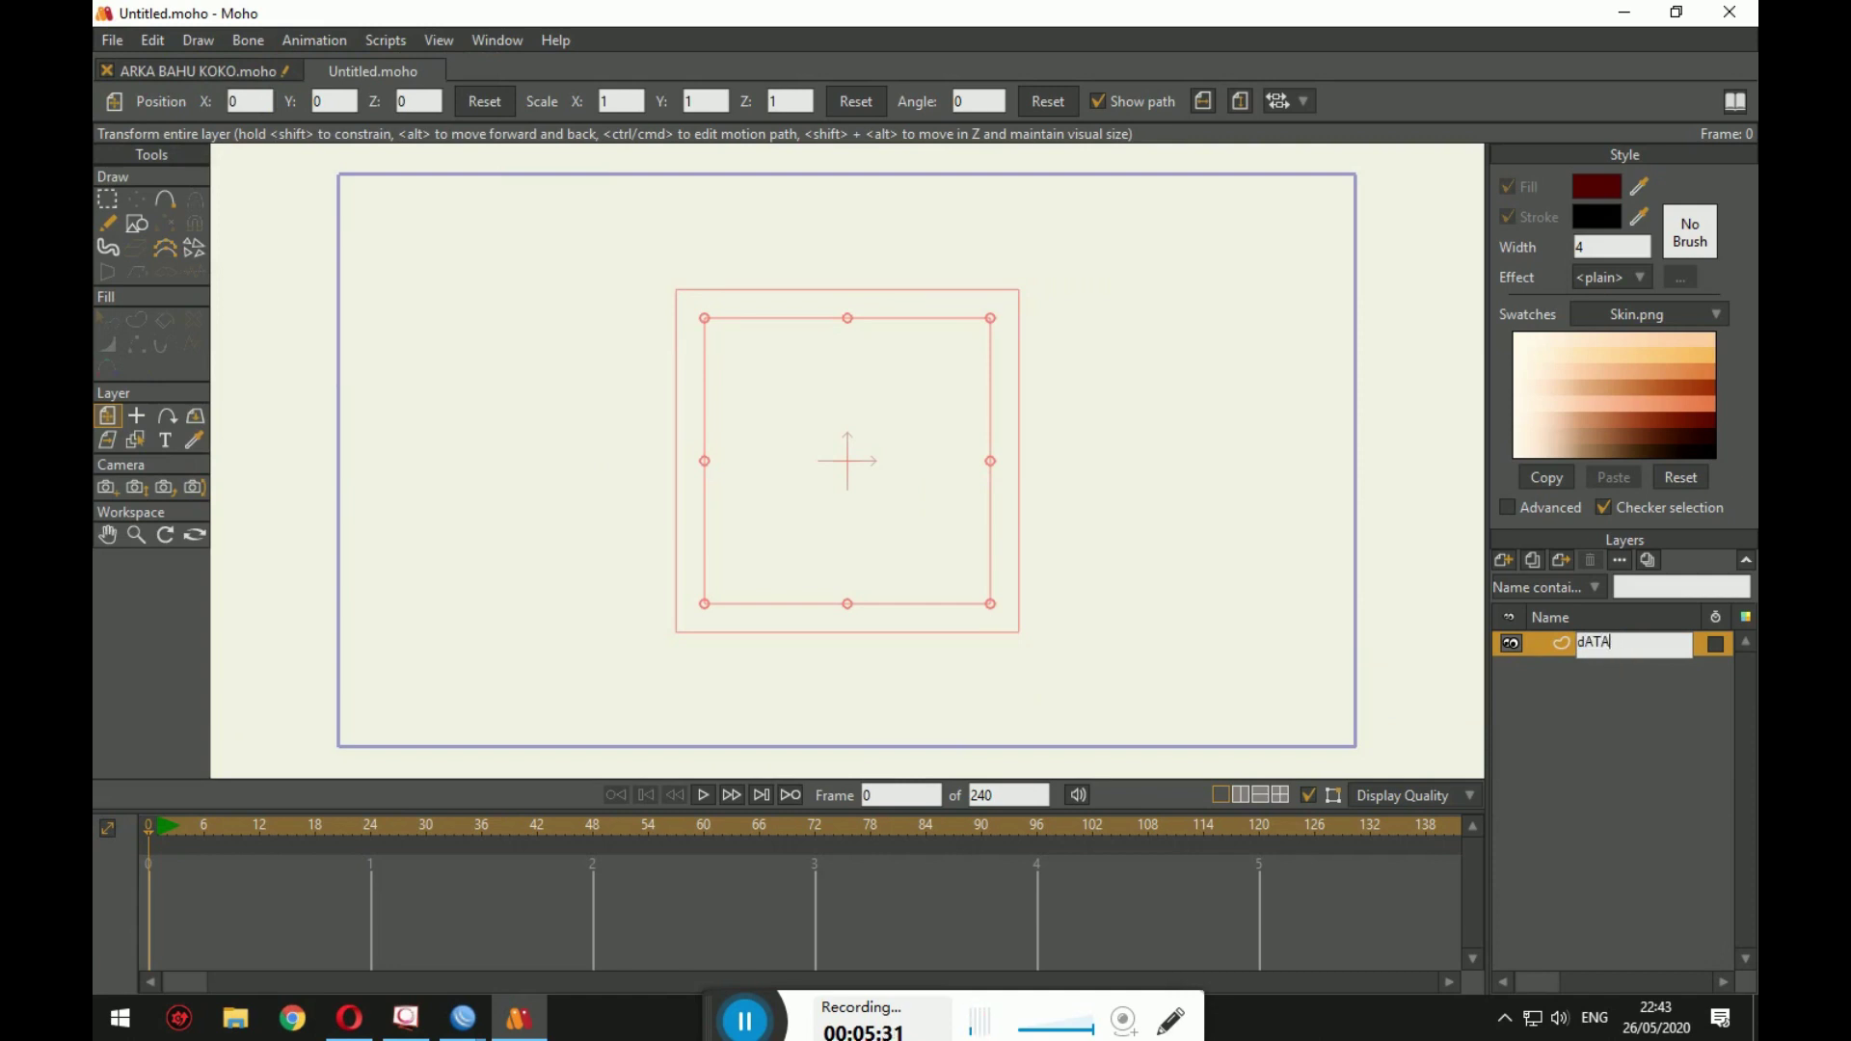
key(BackSpace)
key(BackSpace)
key(BackSpace)
key(BackSpace)
key(Return)
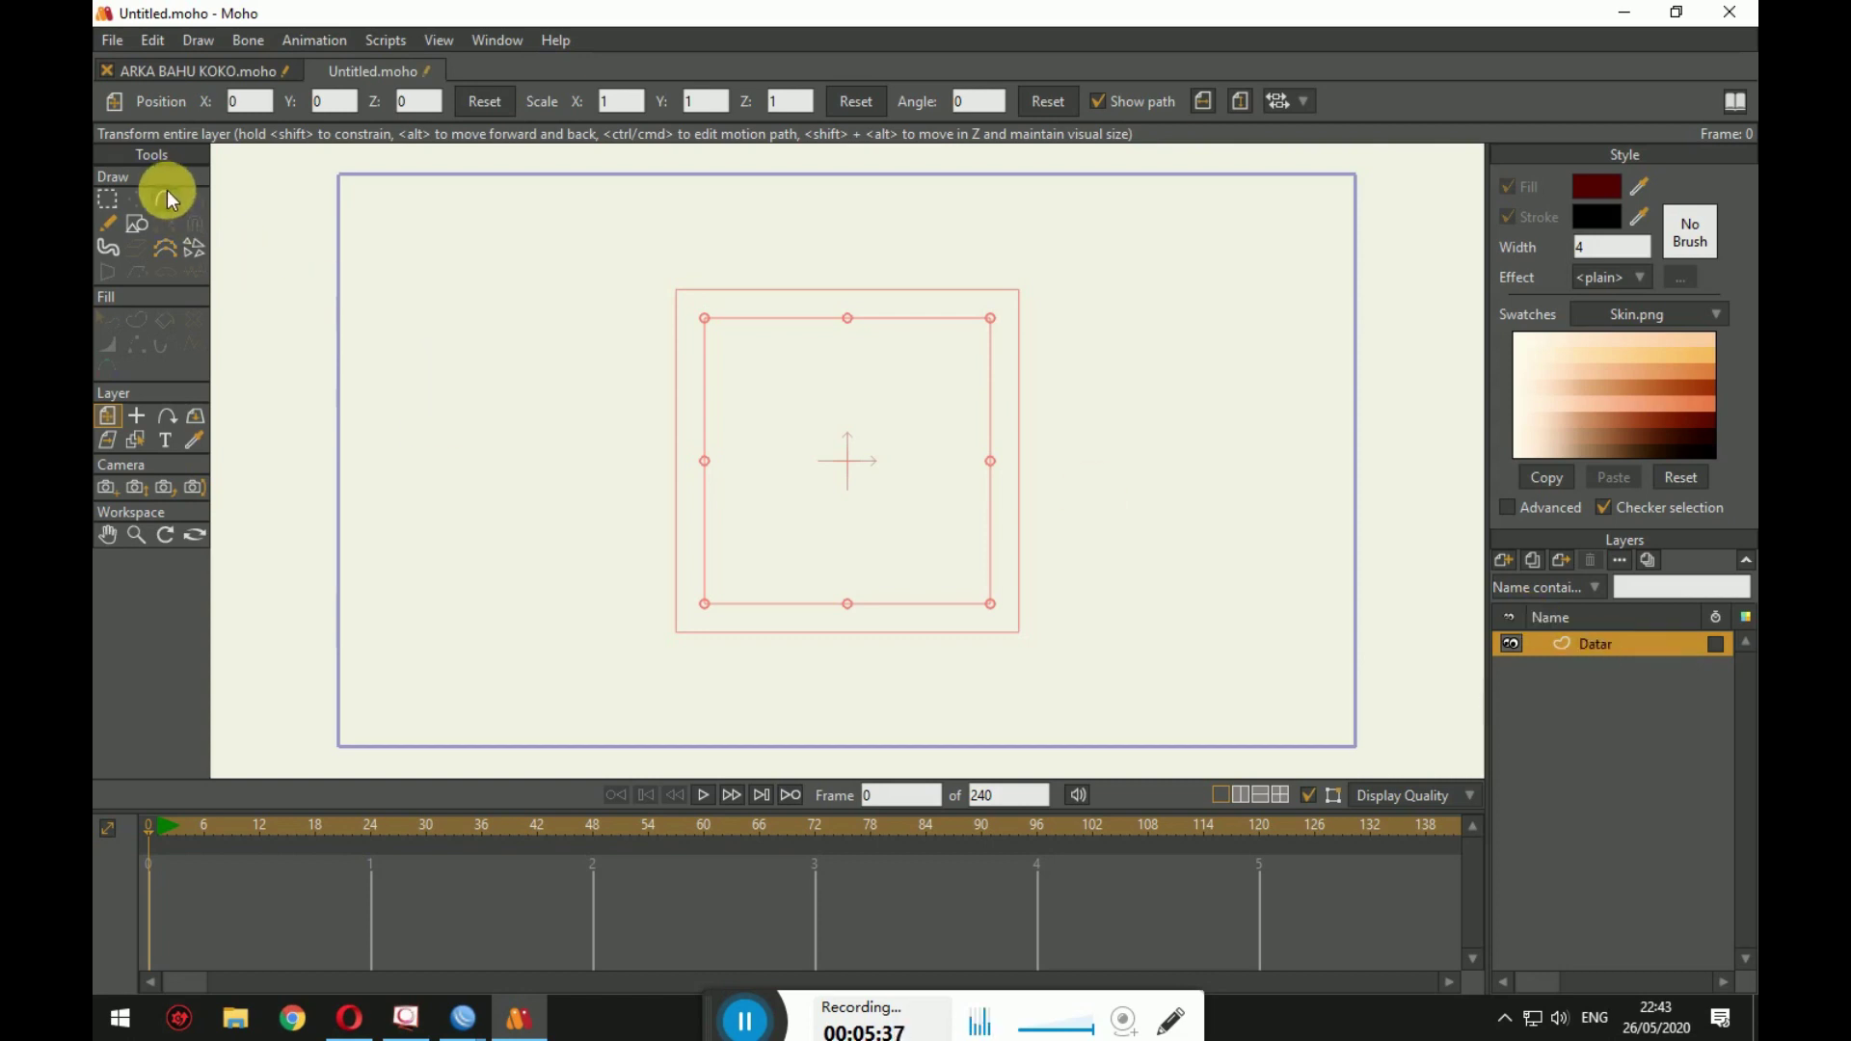
Step: Draw a straight horizontal mouth line across the Datar layer's origin and create a shape from it with both fill and stroke
click(166, 196)
drag(757, 464, 941, 465)
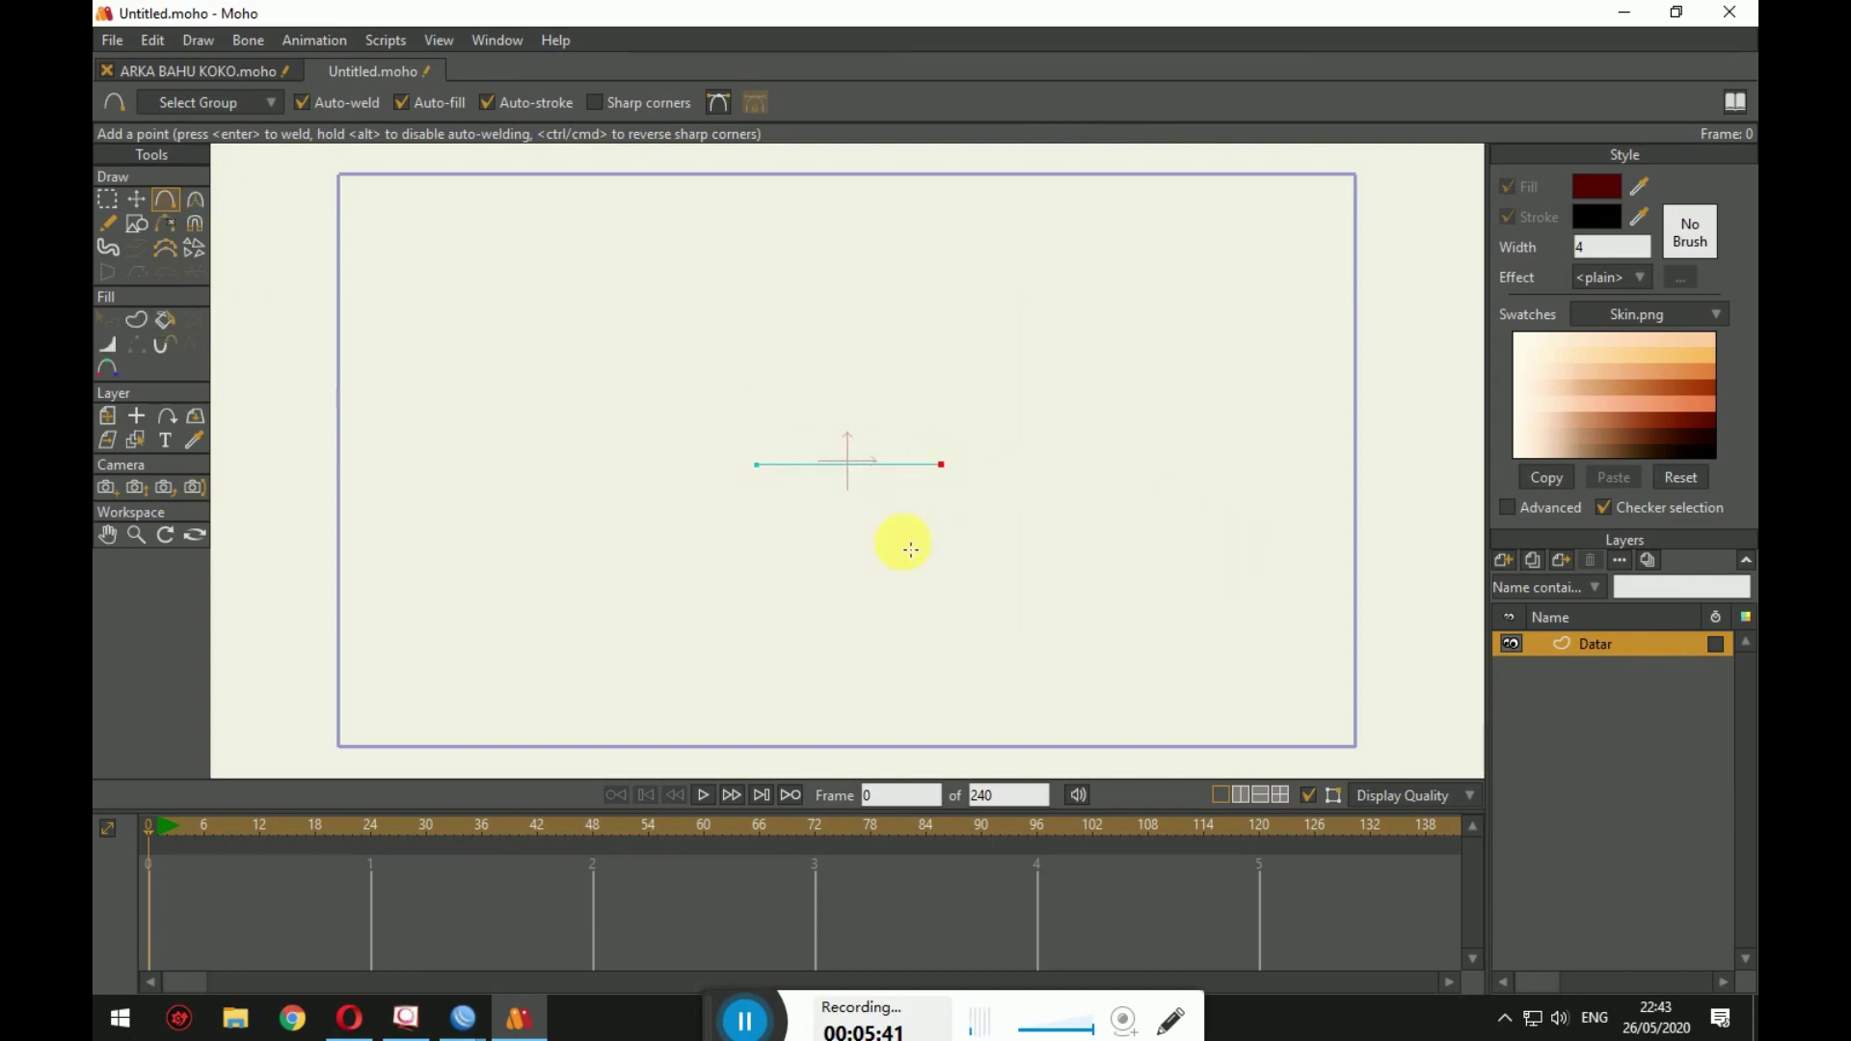
click(150, 323)
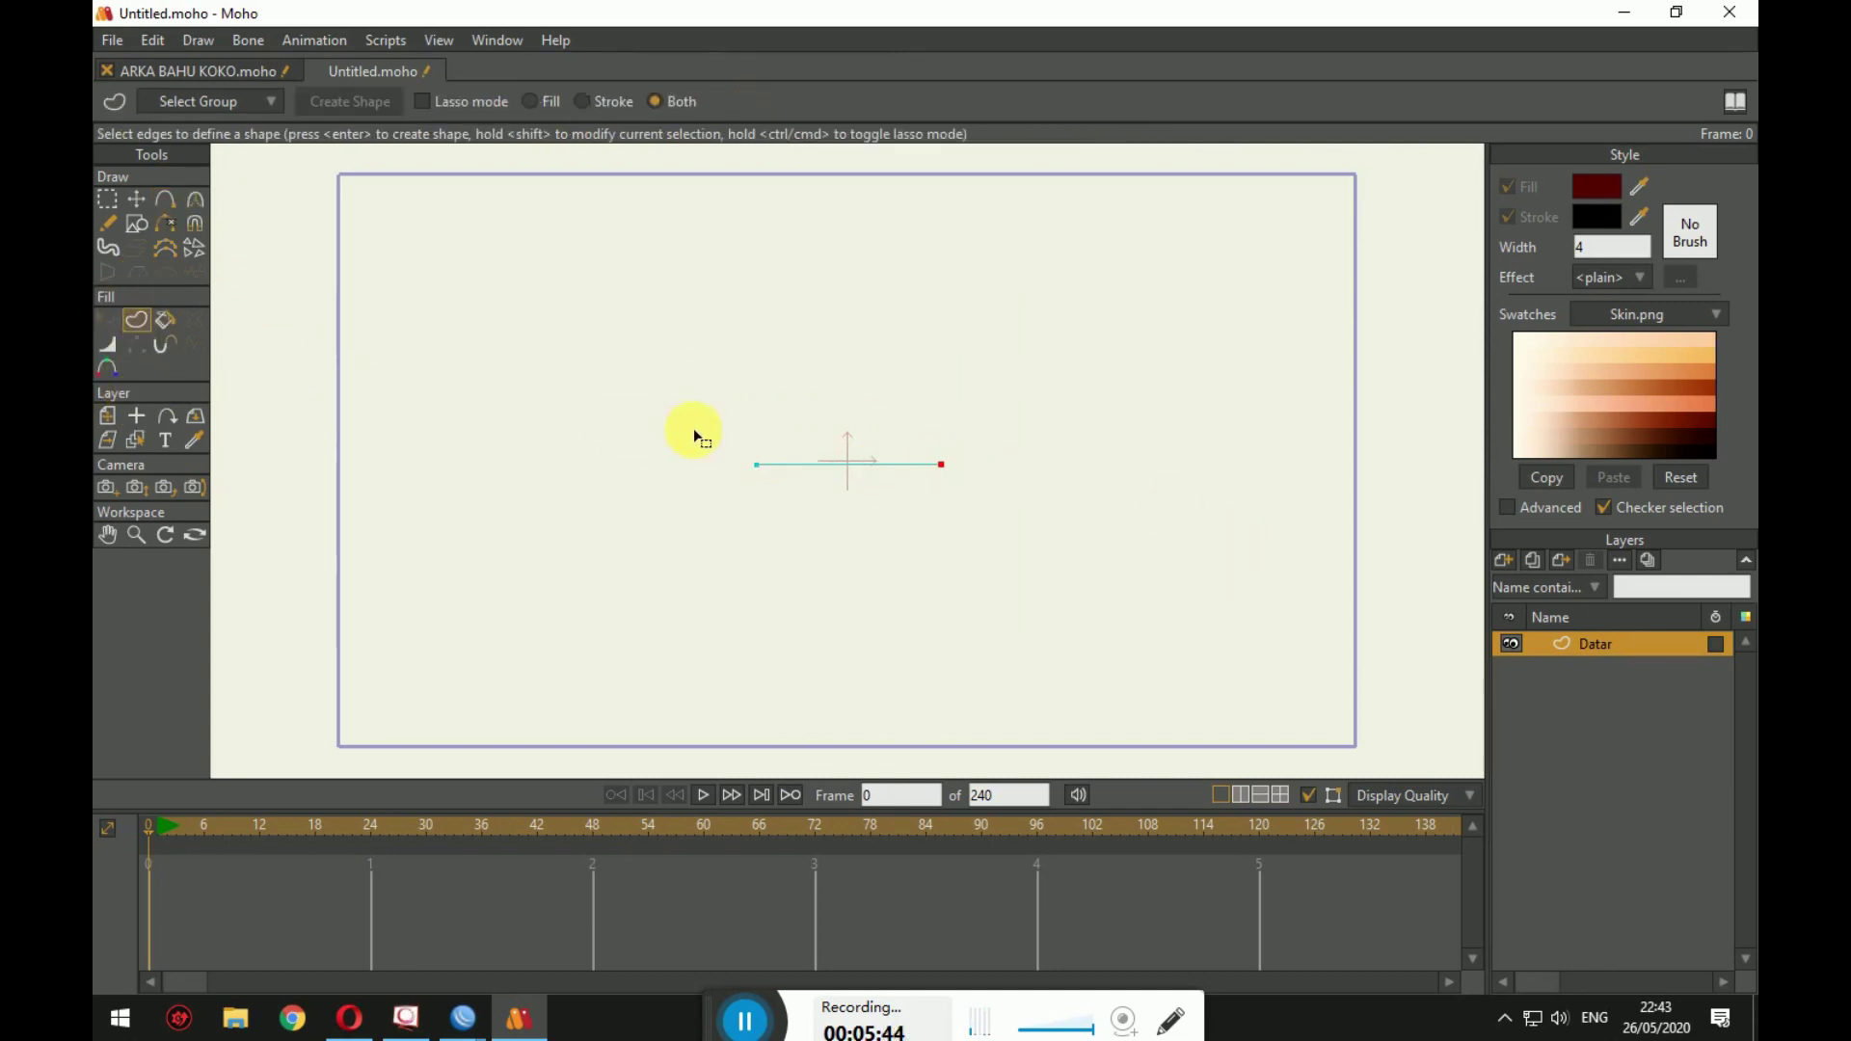
drag(692, 428, 1022, 522)
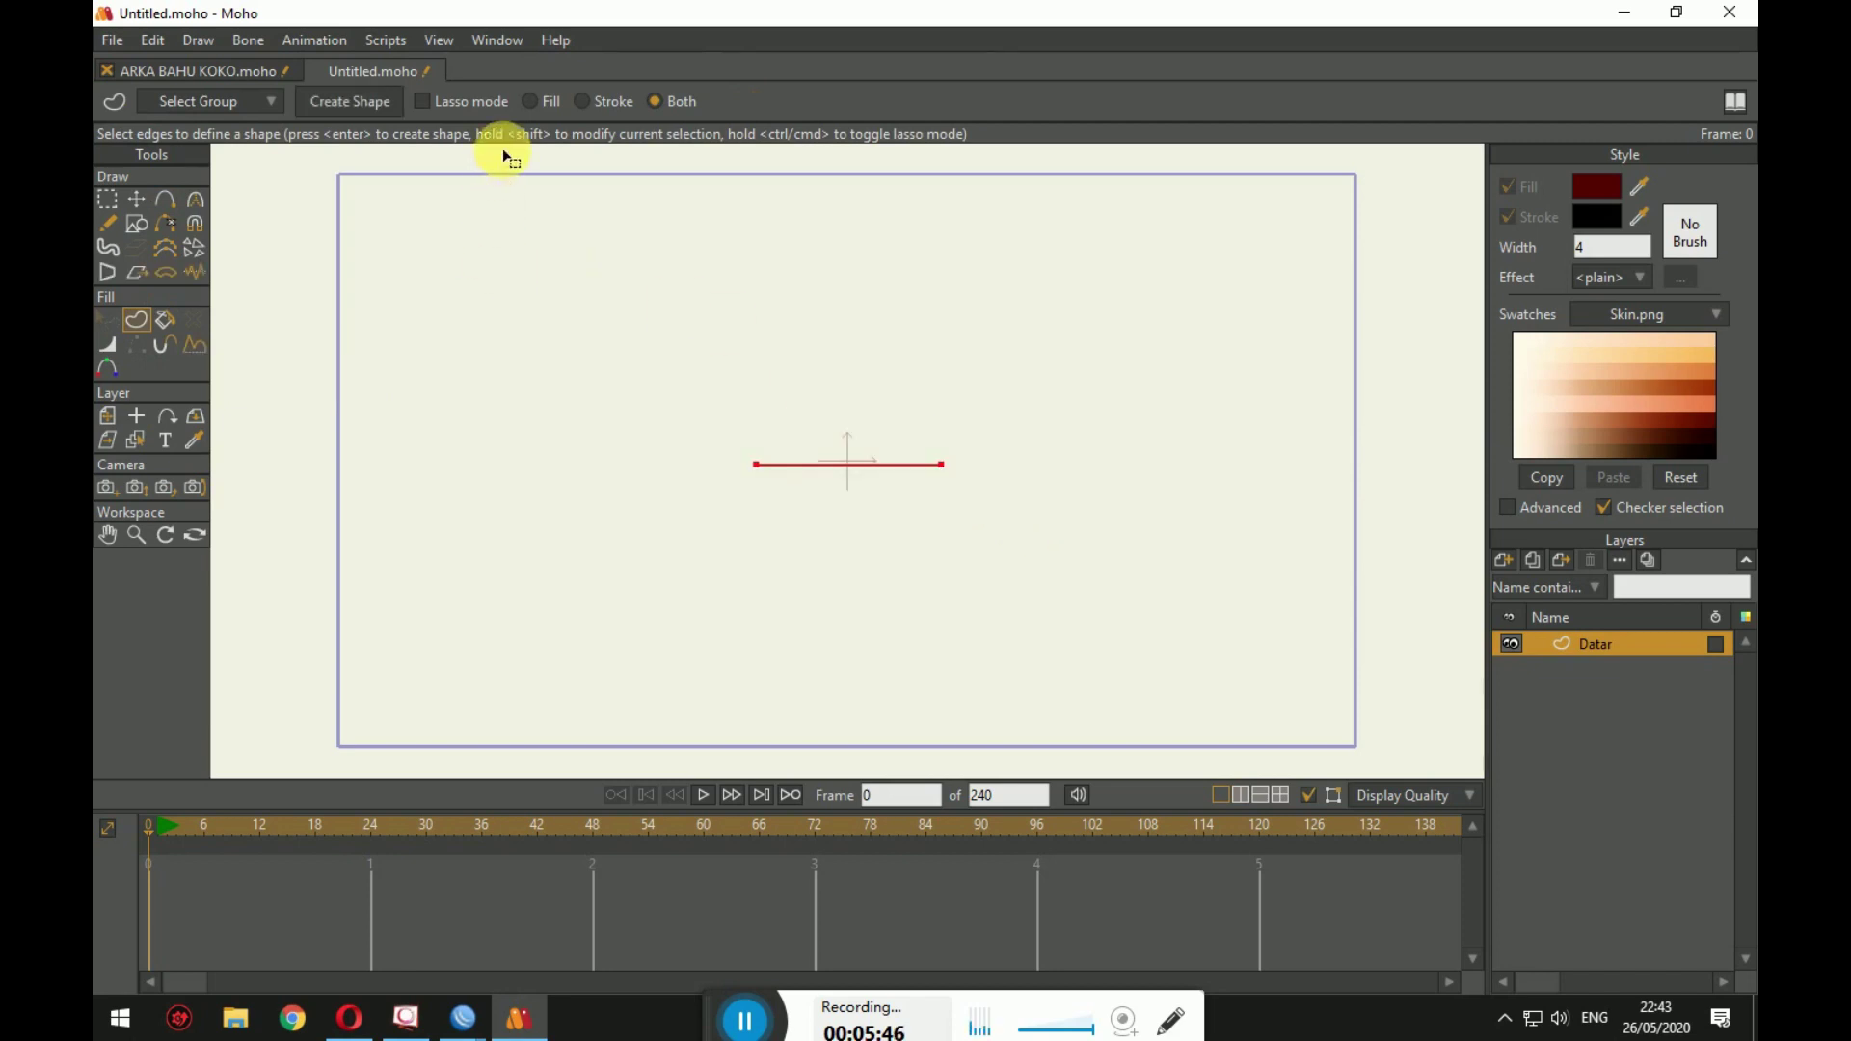
click(368, 101)
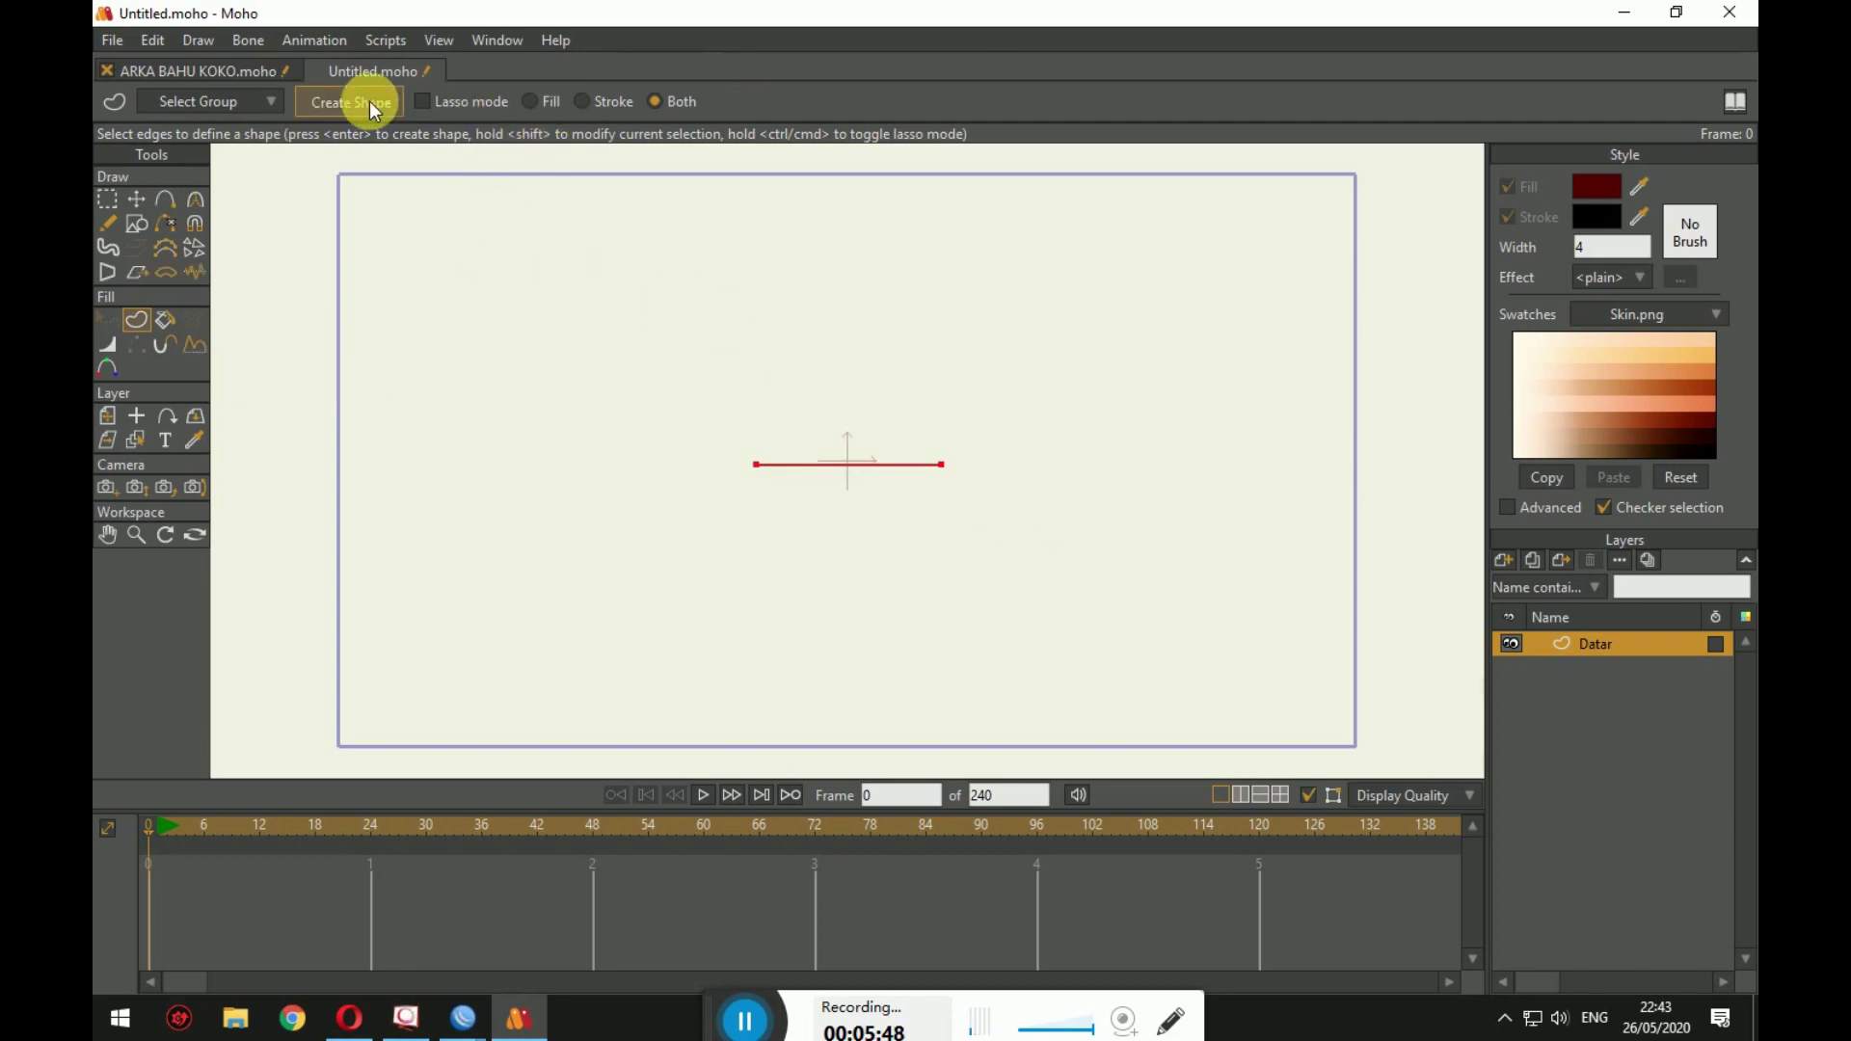
Step: Set the Datar mouth line's stroke width to 8
click(120, 330)
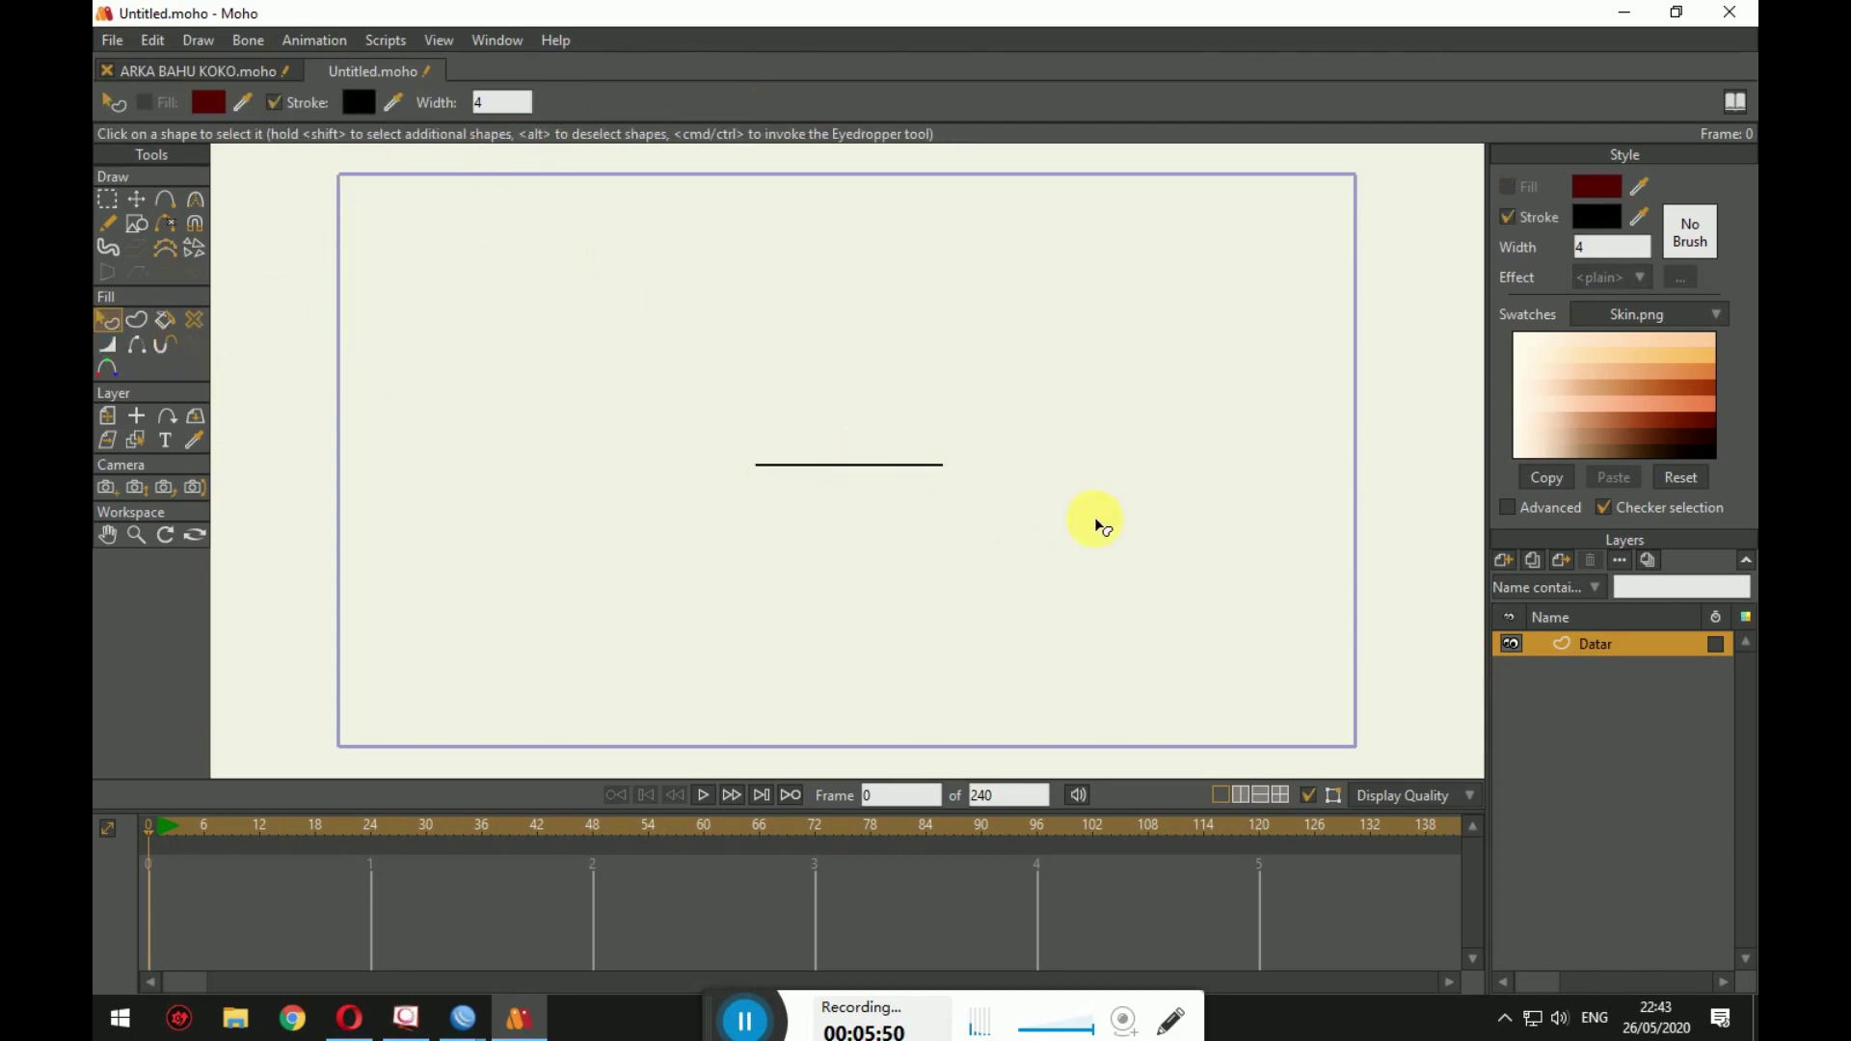
click(904, 477)
click(1579, 251)
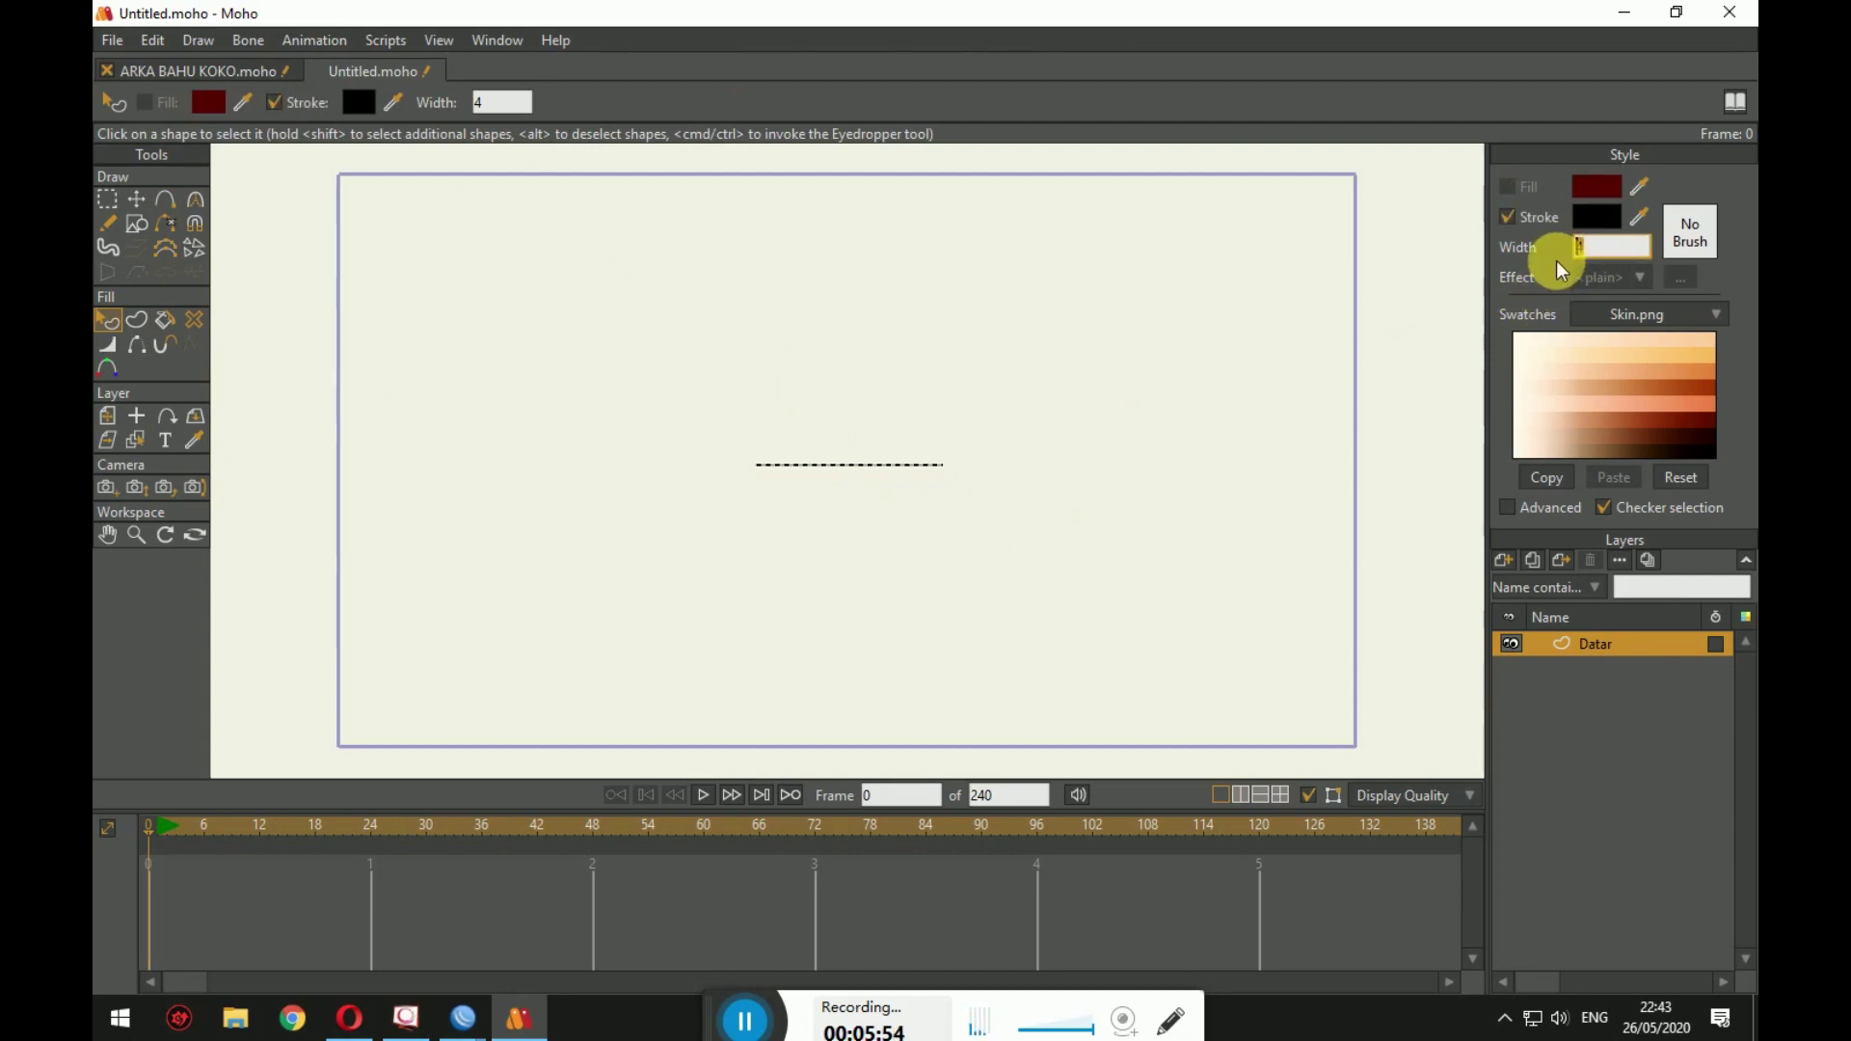
text(8)
key(Return)
click(1033, 447)
scroll(1022, 459, down, 1)
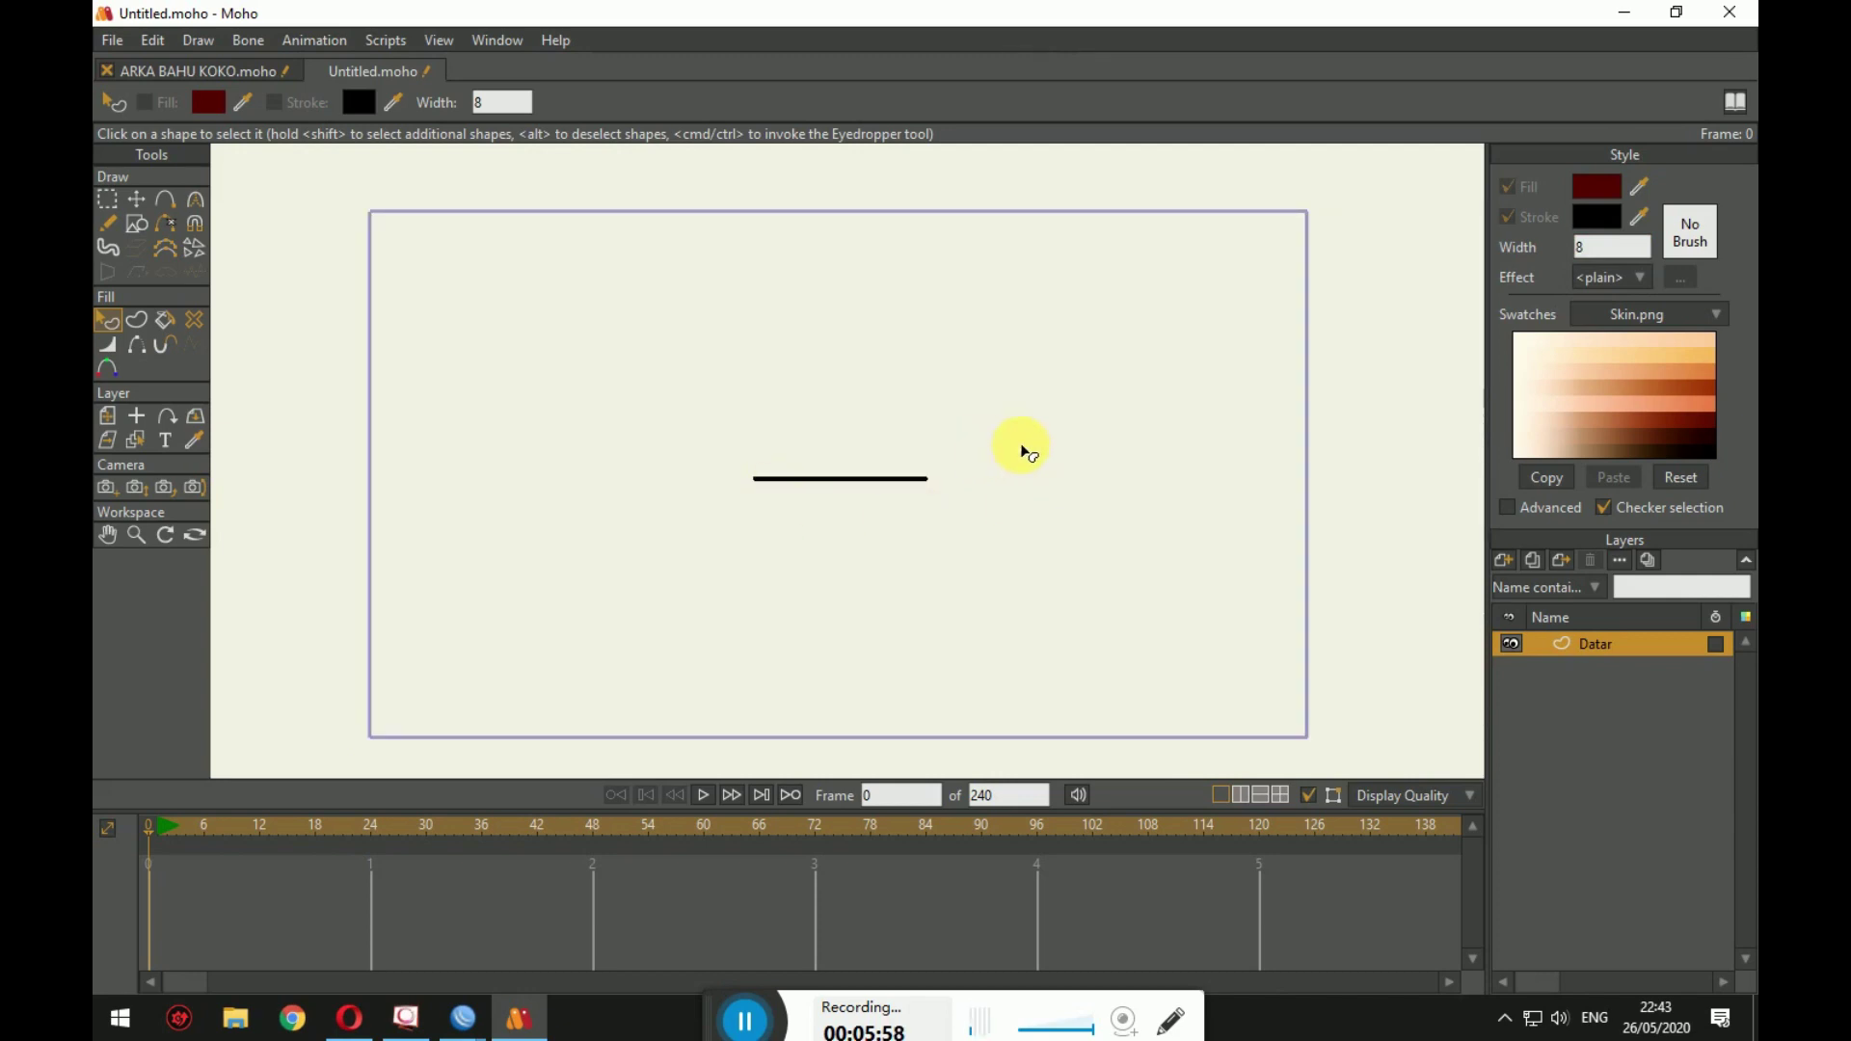
Step: Add a vector layer named Senyum above Datar and hide the Datar layer
click(1507, 564)
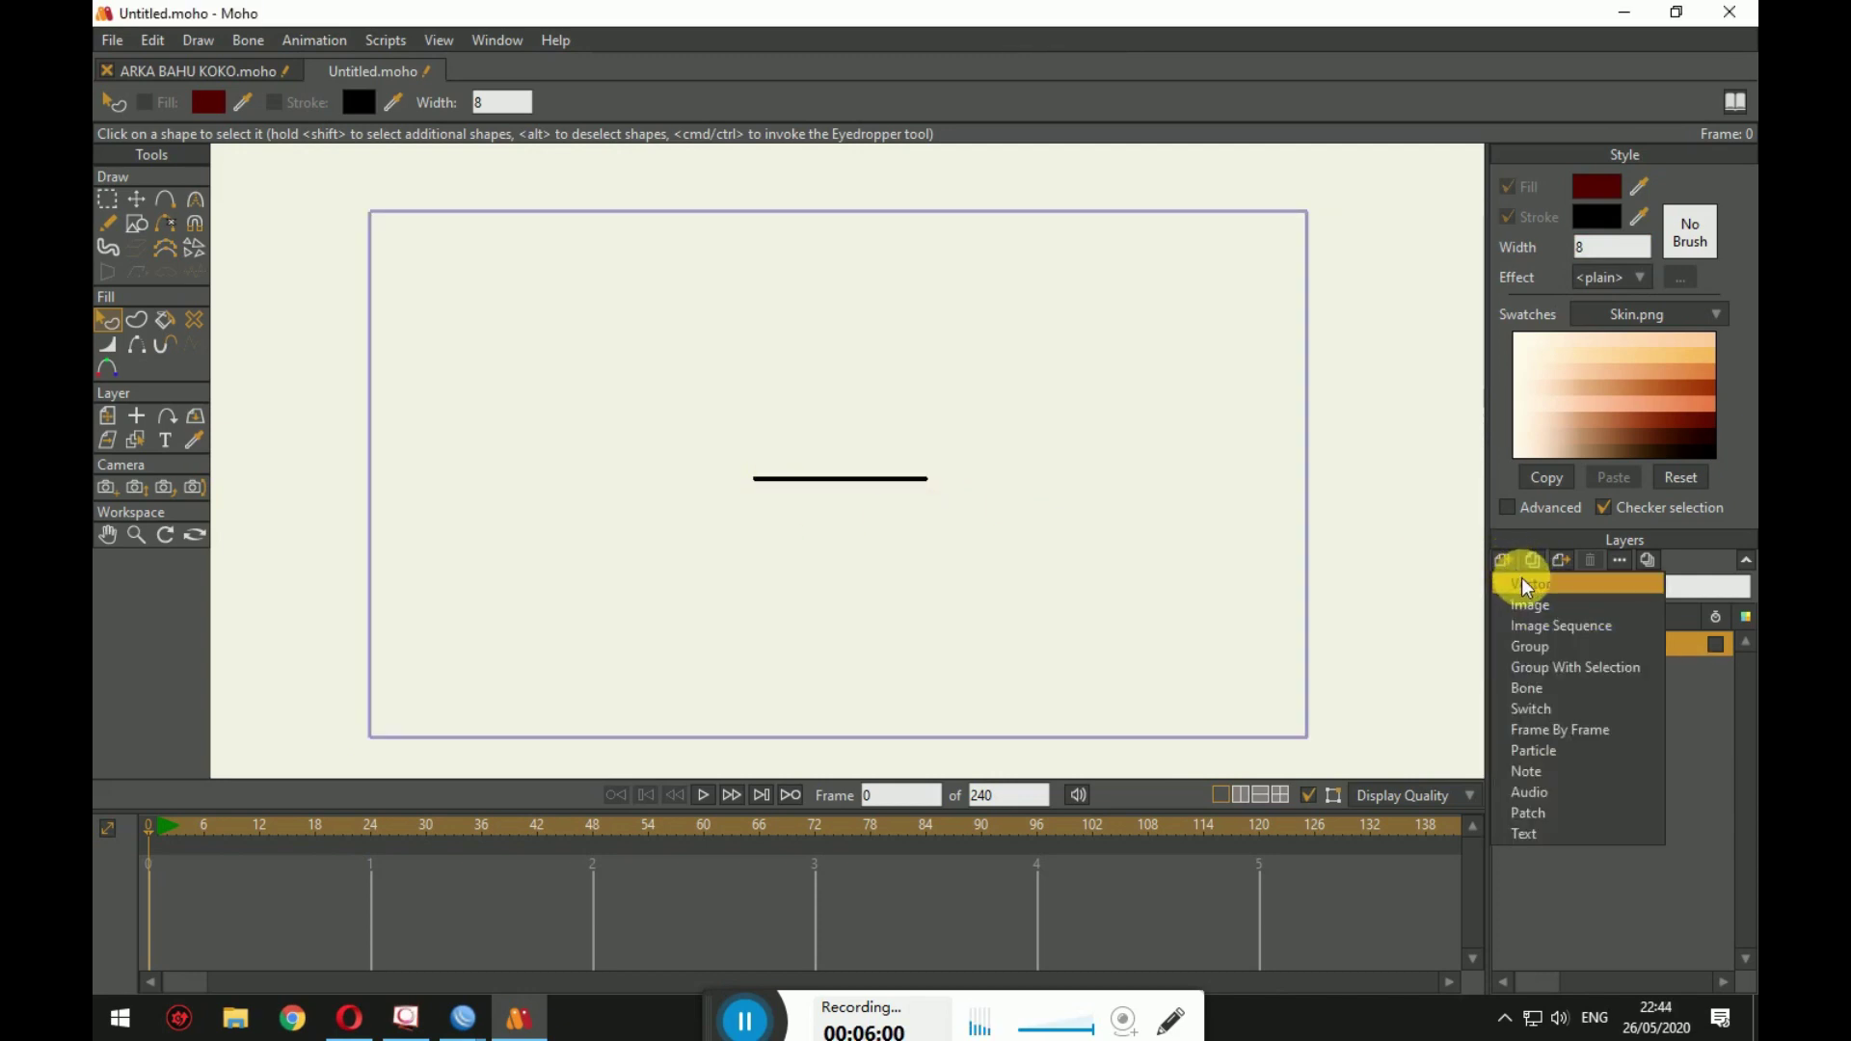
click(1524, 579)
click(1512, 668)
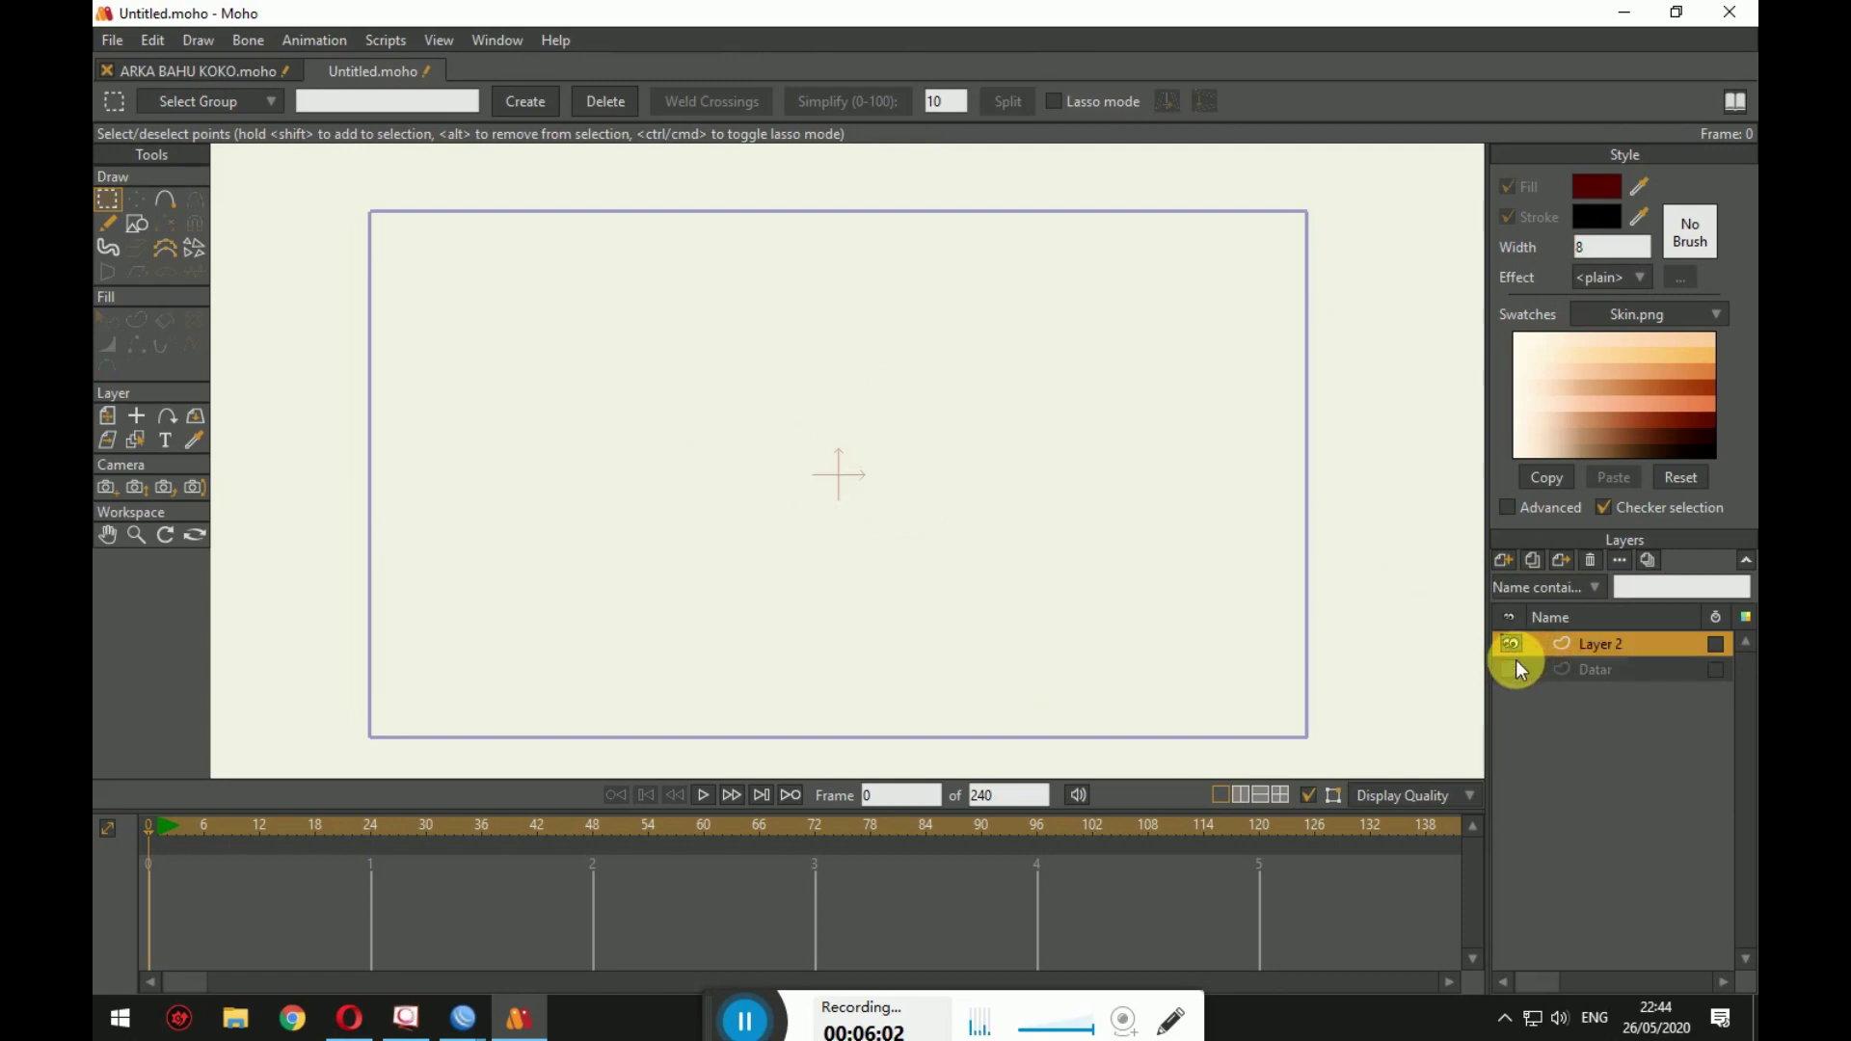
double_click(1629, 650)
text(Sen)
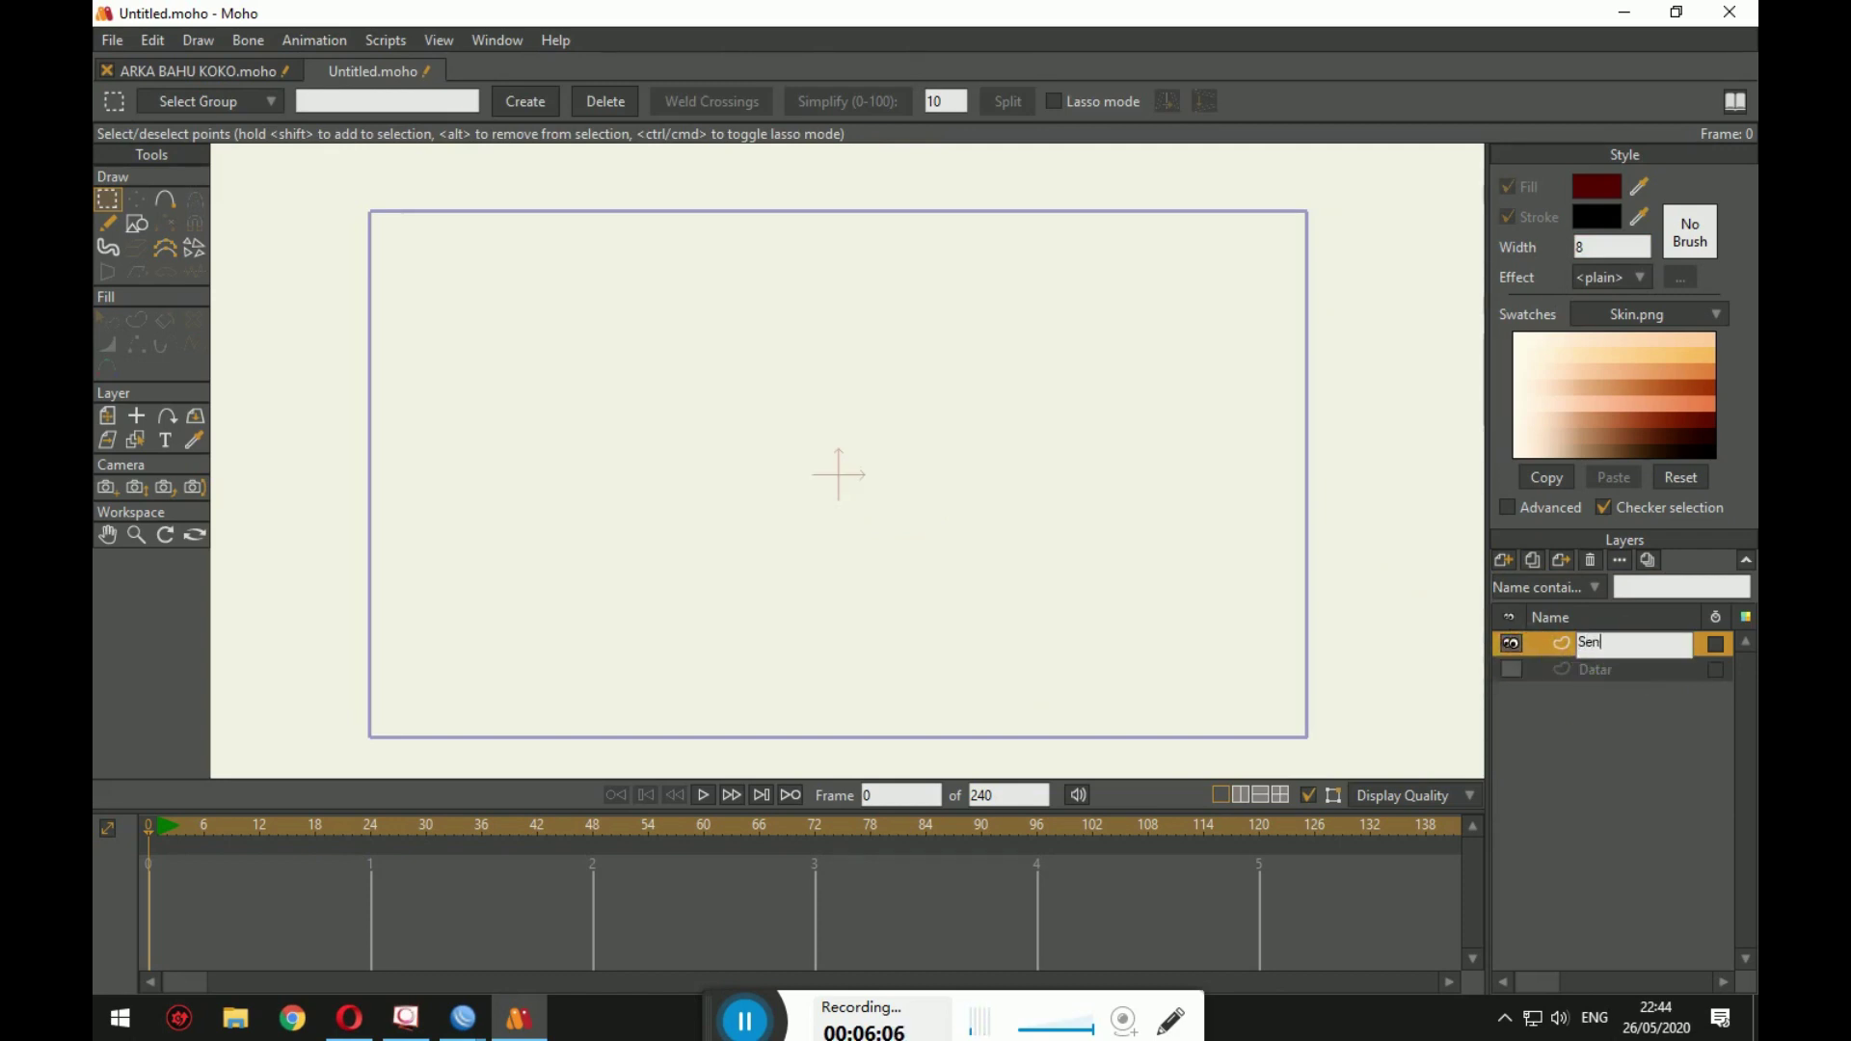
text(yum)
key(Return)
click(1628, 648)
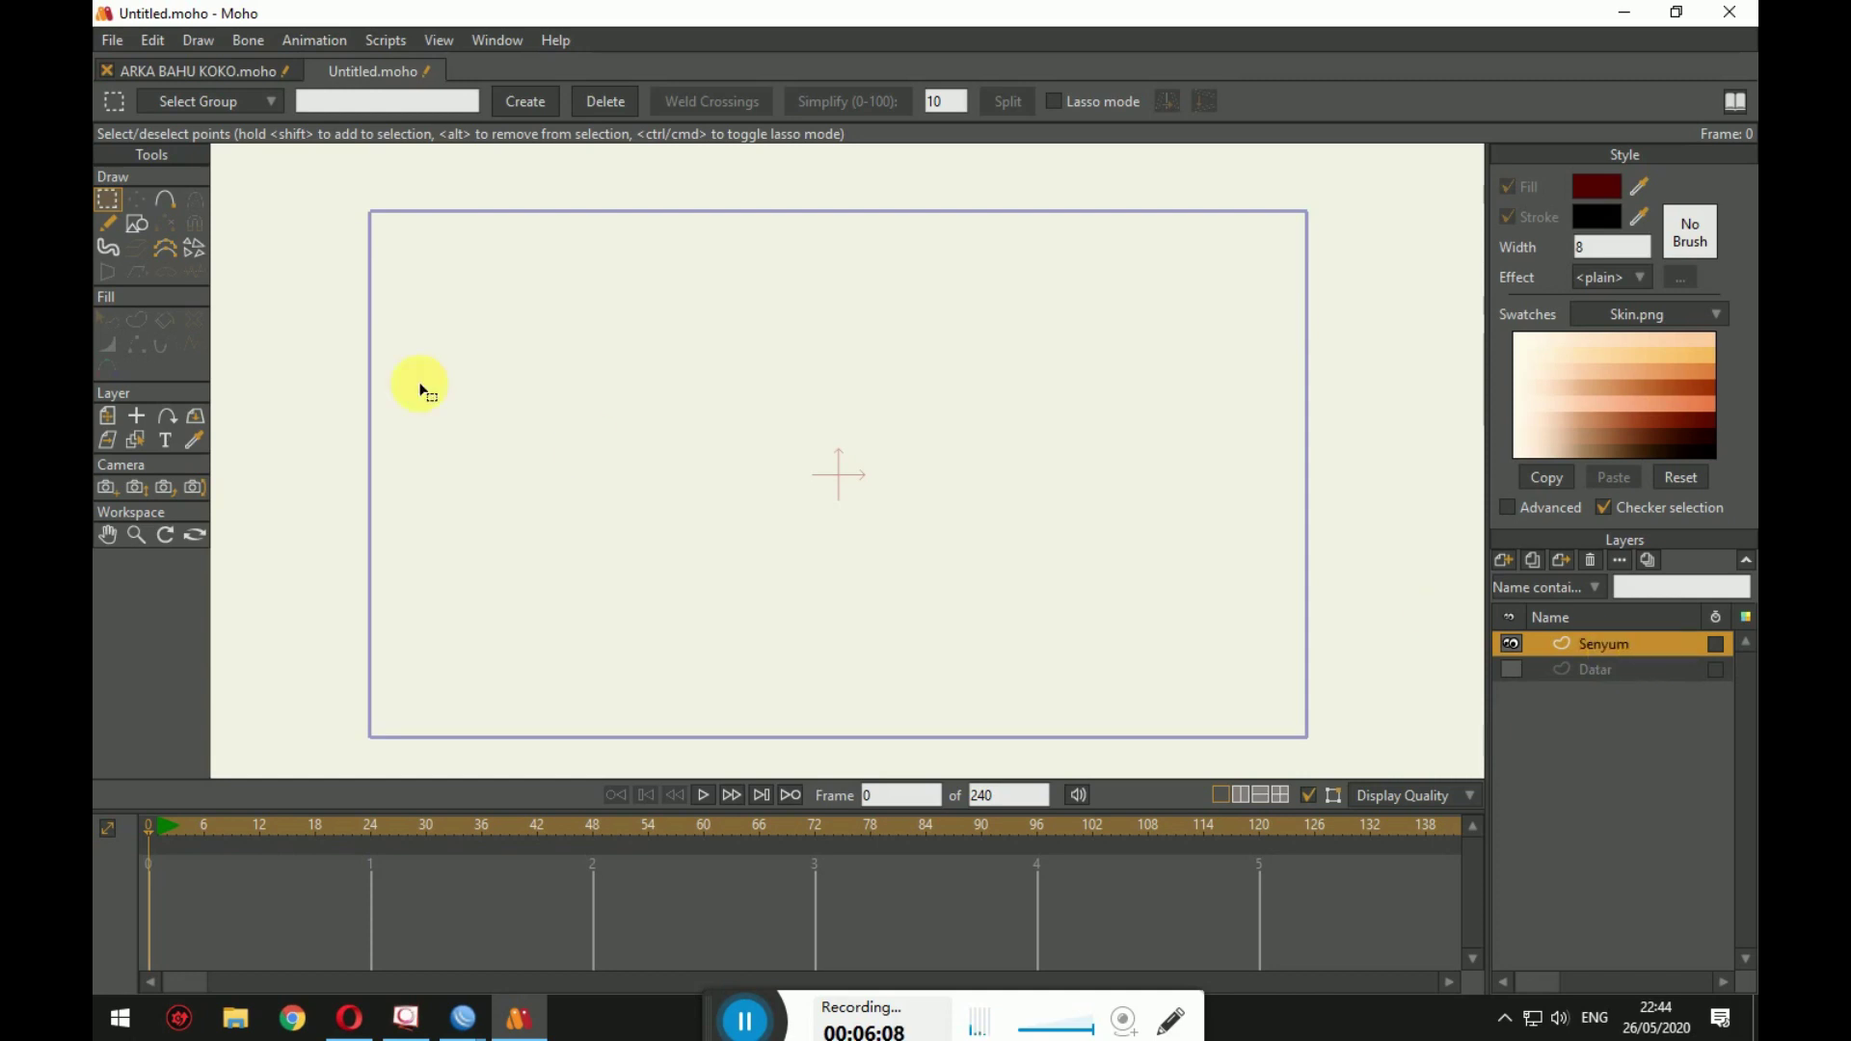
Step: Draw a three-point smile curve on Senyum and adjust its points, with the middle one at about X 0.0007, Y -0.0329
click(165, 200)
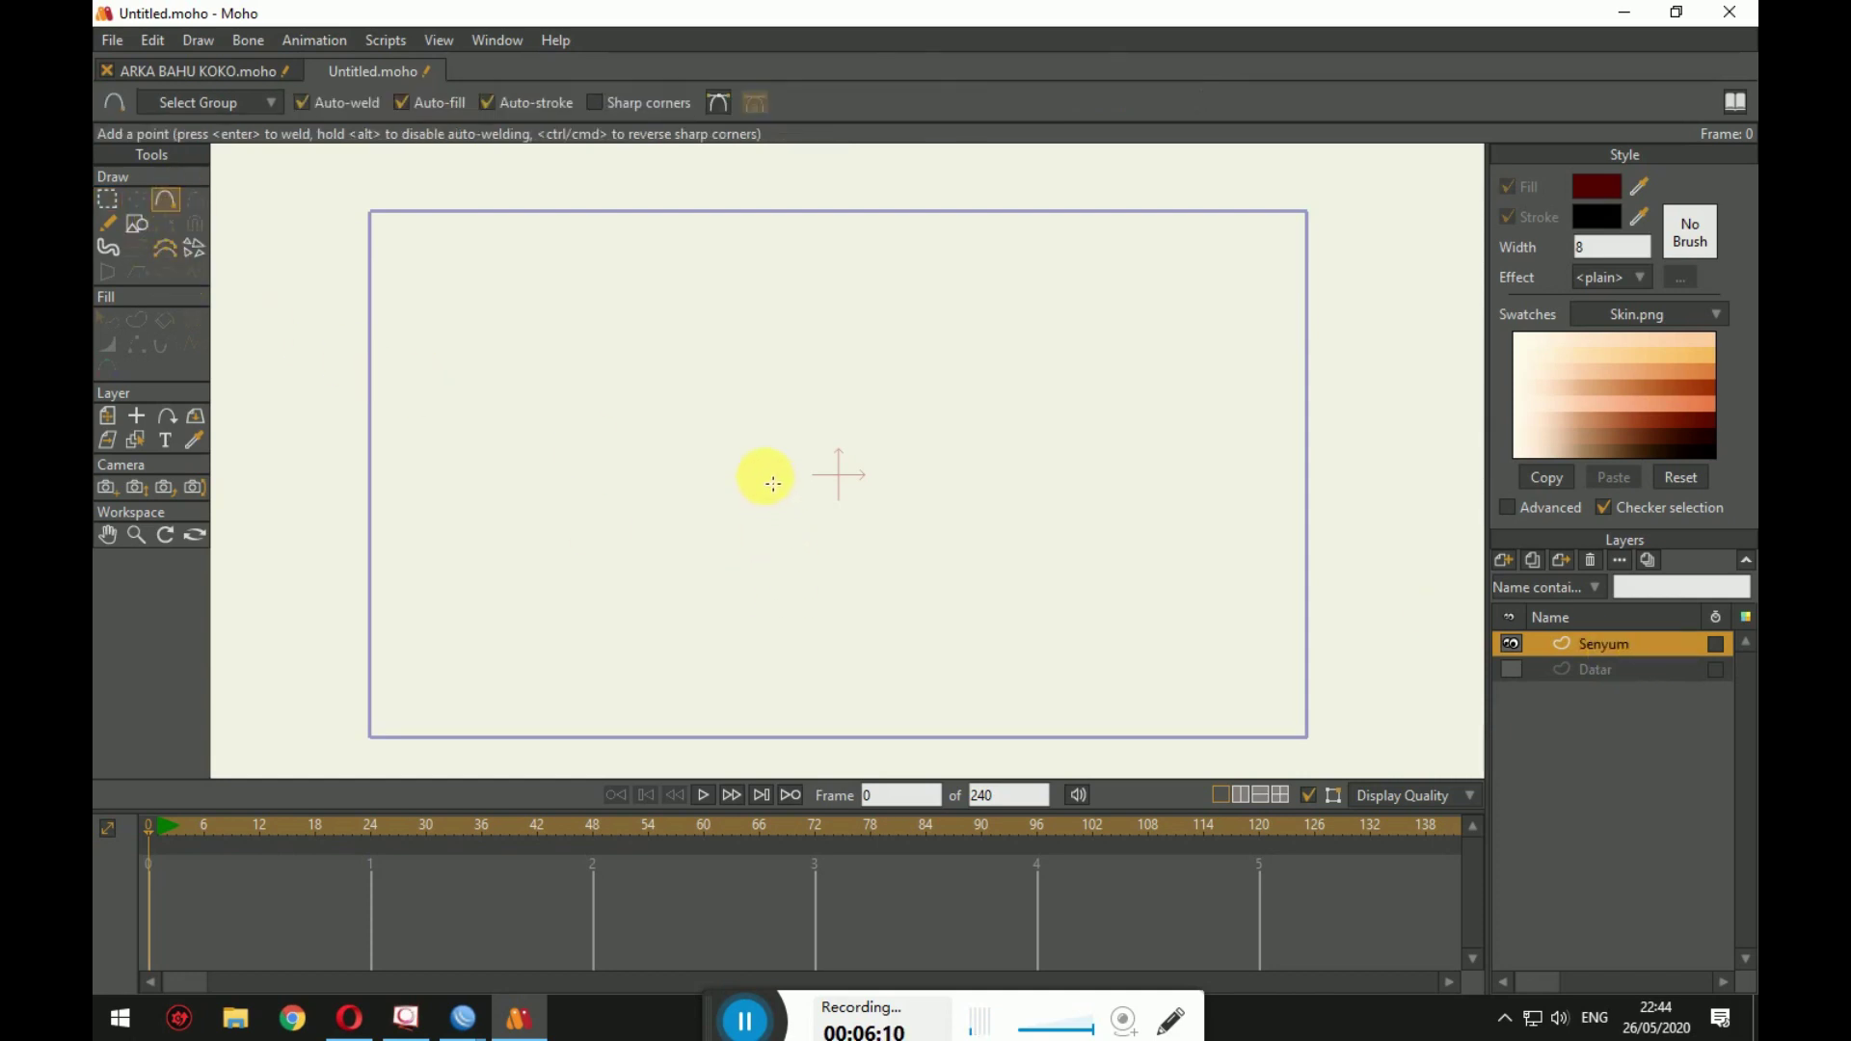
drag(885, 484, 941, 471)
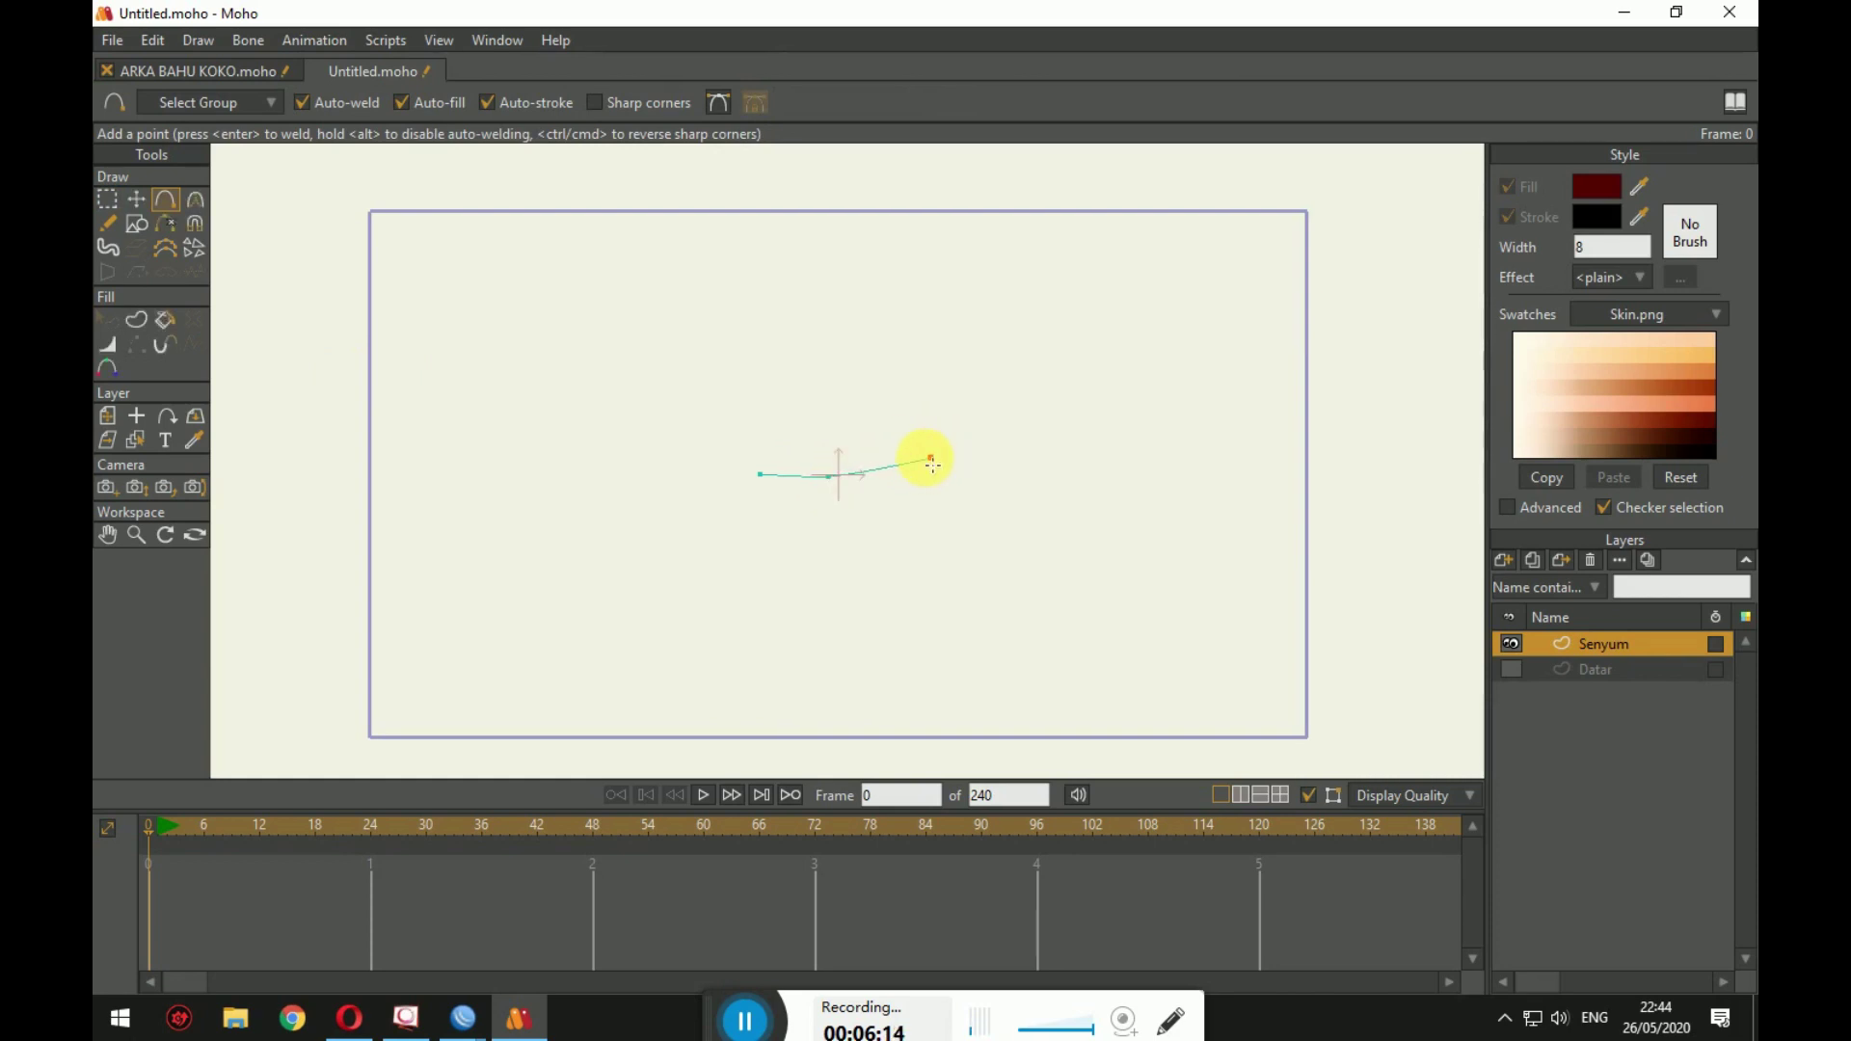
click(136, 199)
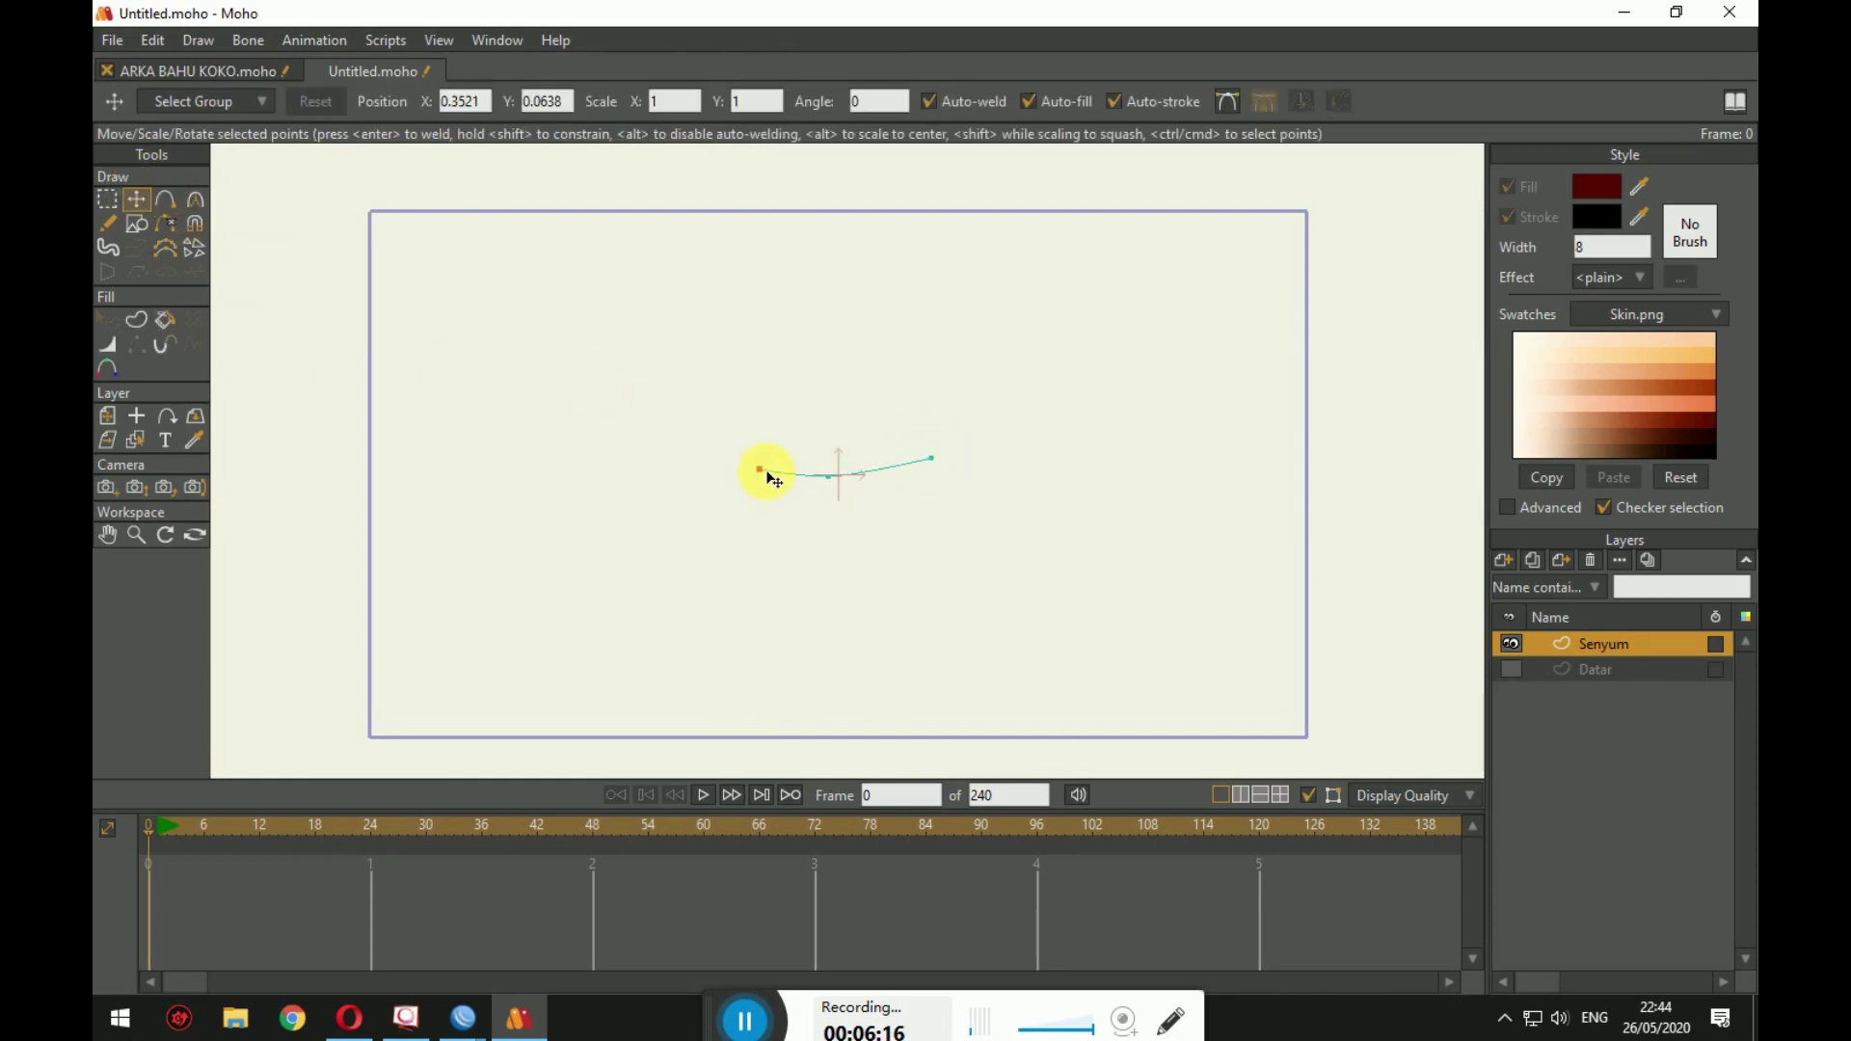
drag(828, 477, 839, 485)
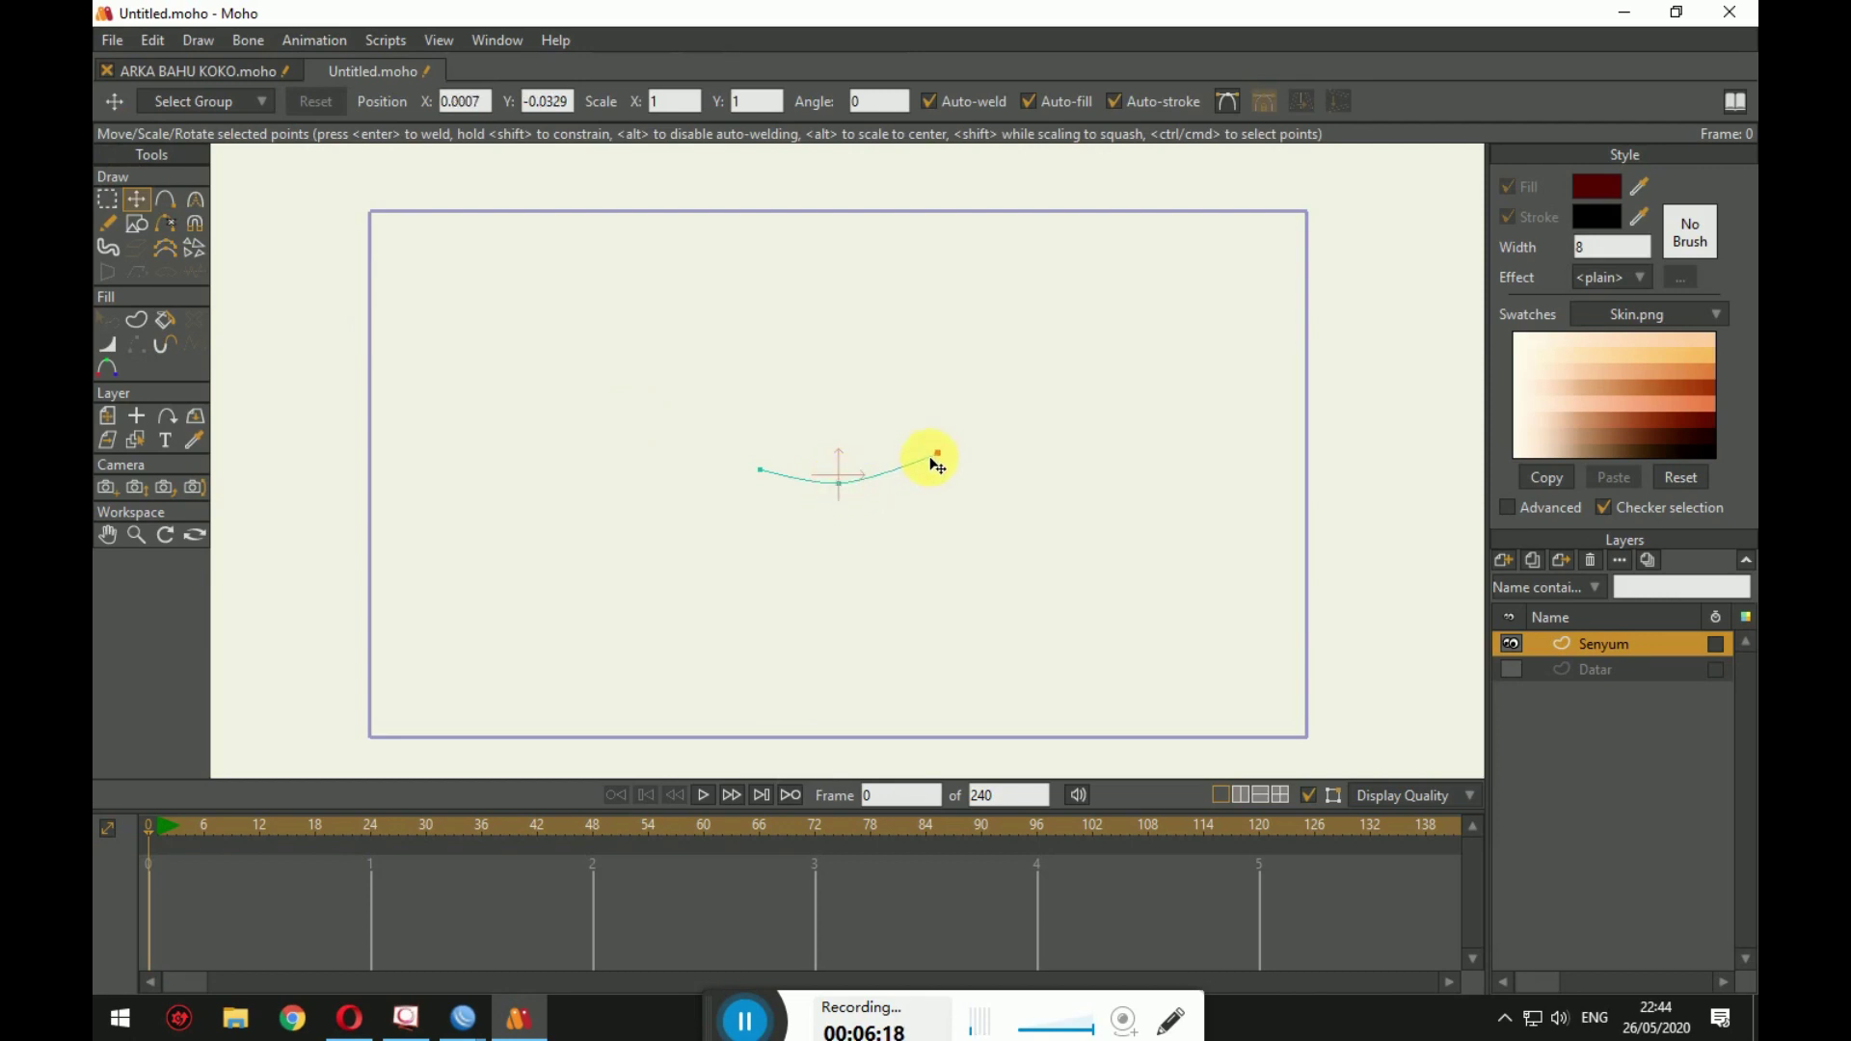
click(934, 457)
click(926, 465)
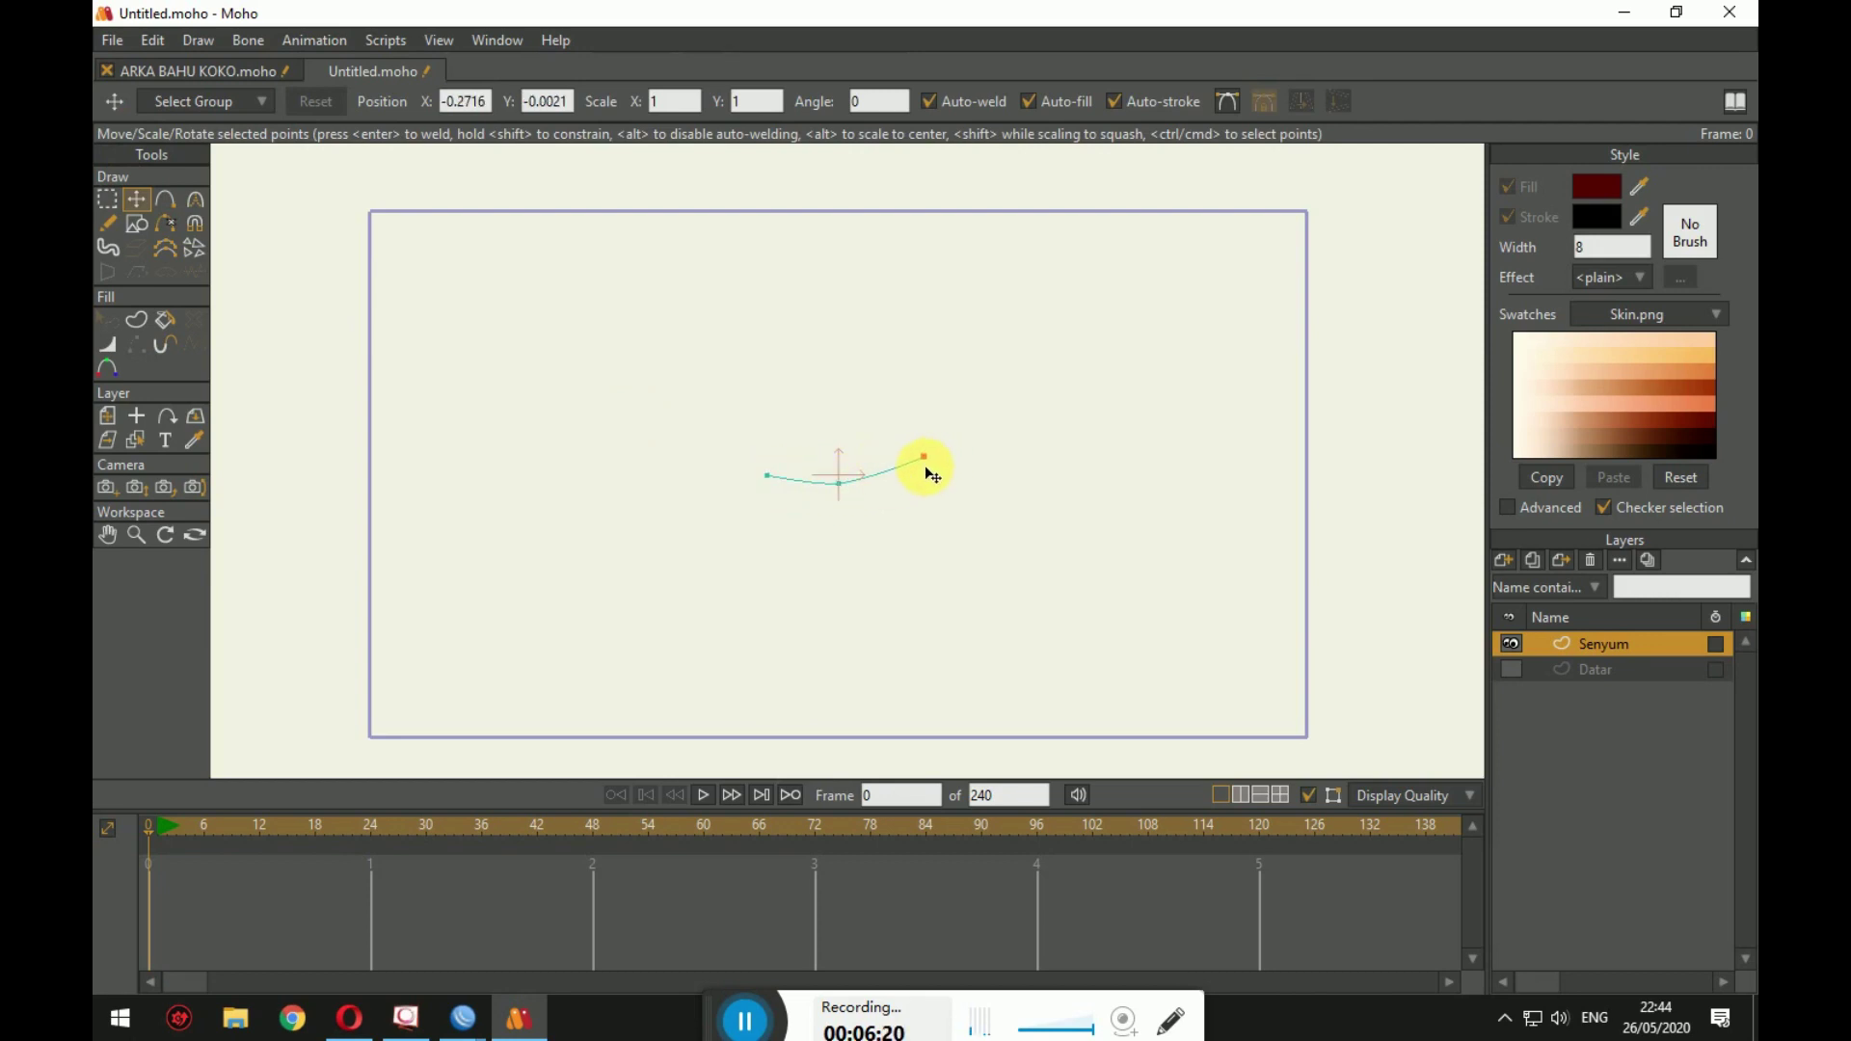
click(767, 477)
click(768, 475)
click(179, 205)
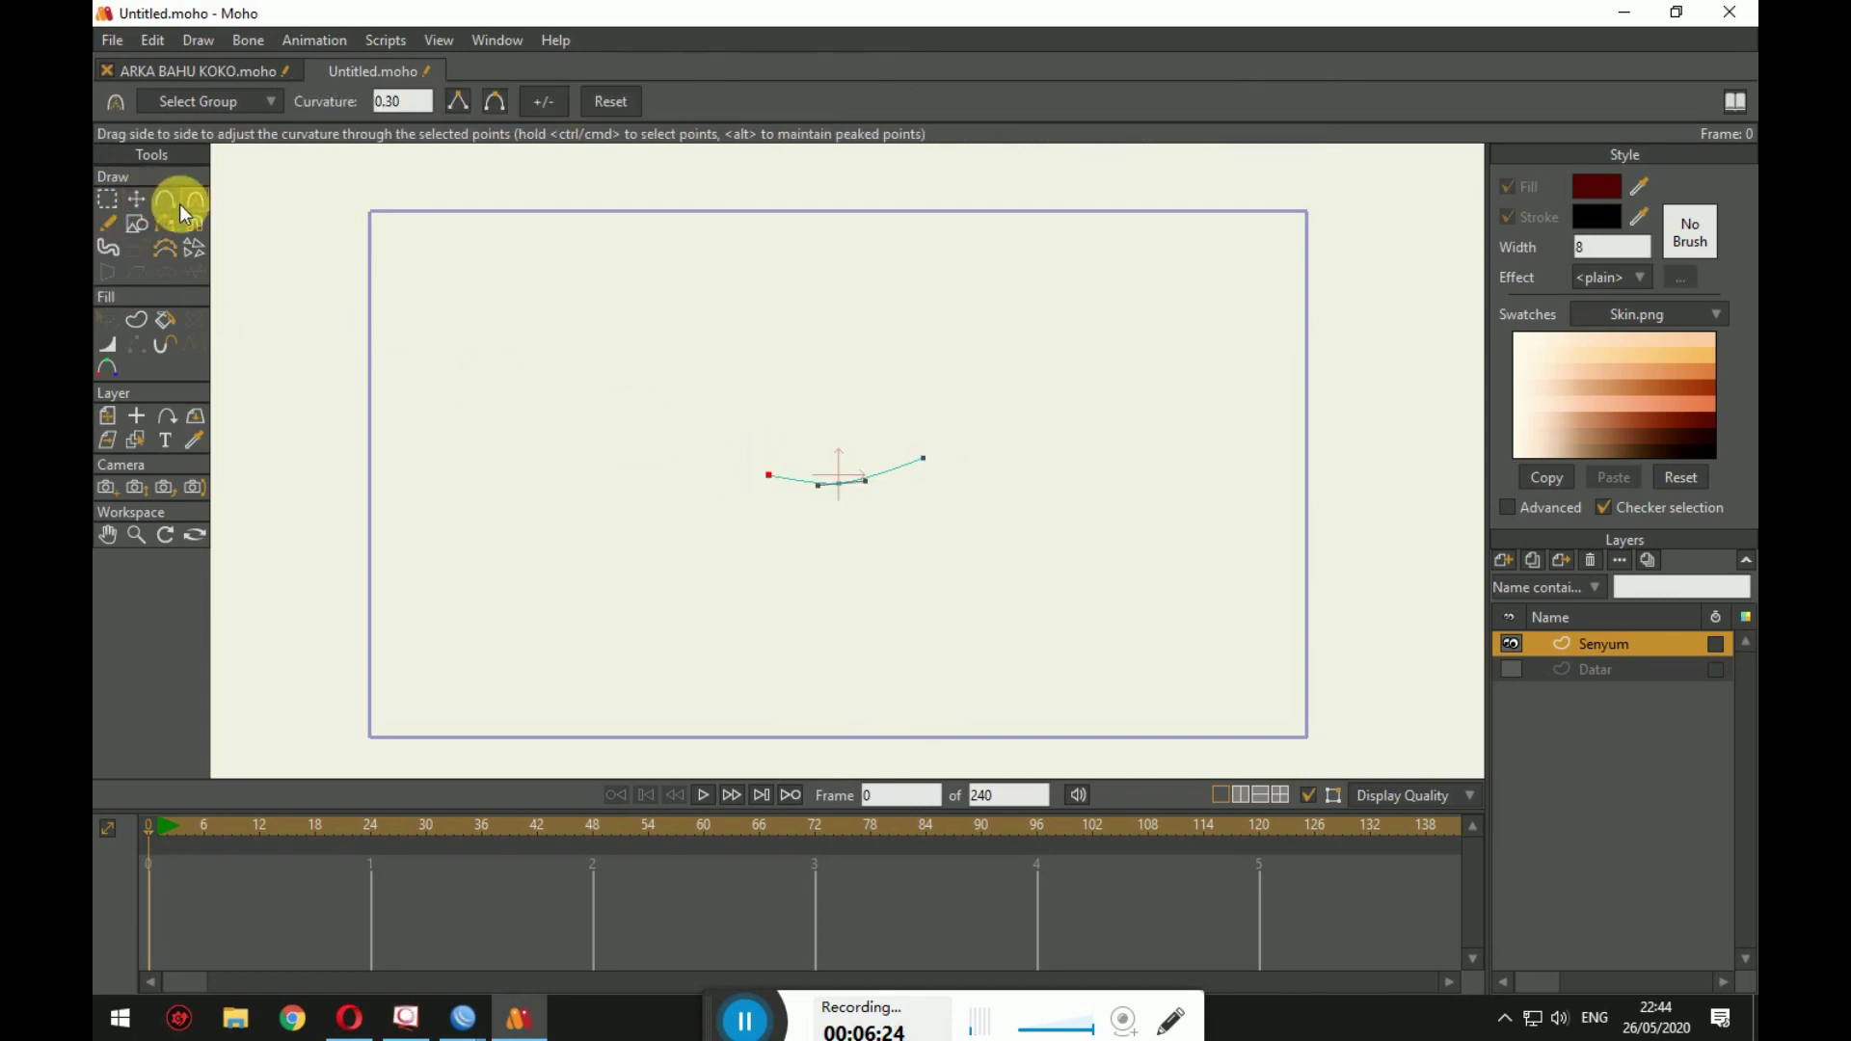
Step: Add a short three-point lip curve below the smile and create a shape from both curves
click(166, 200)
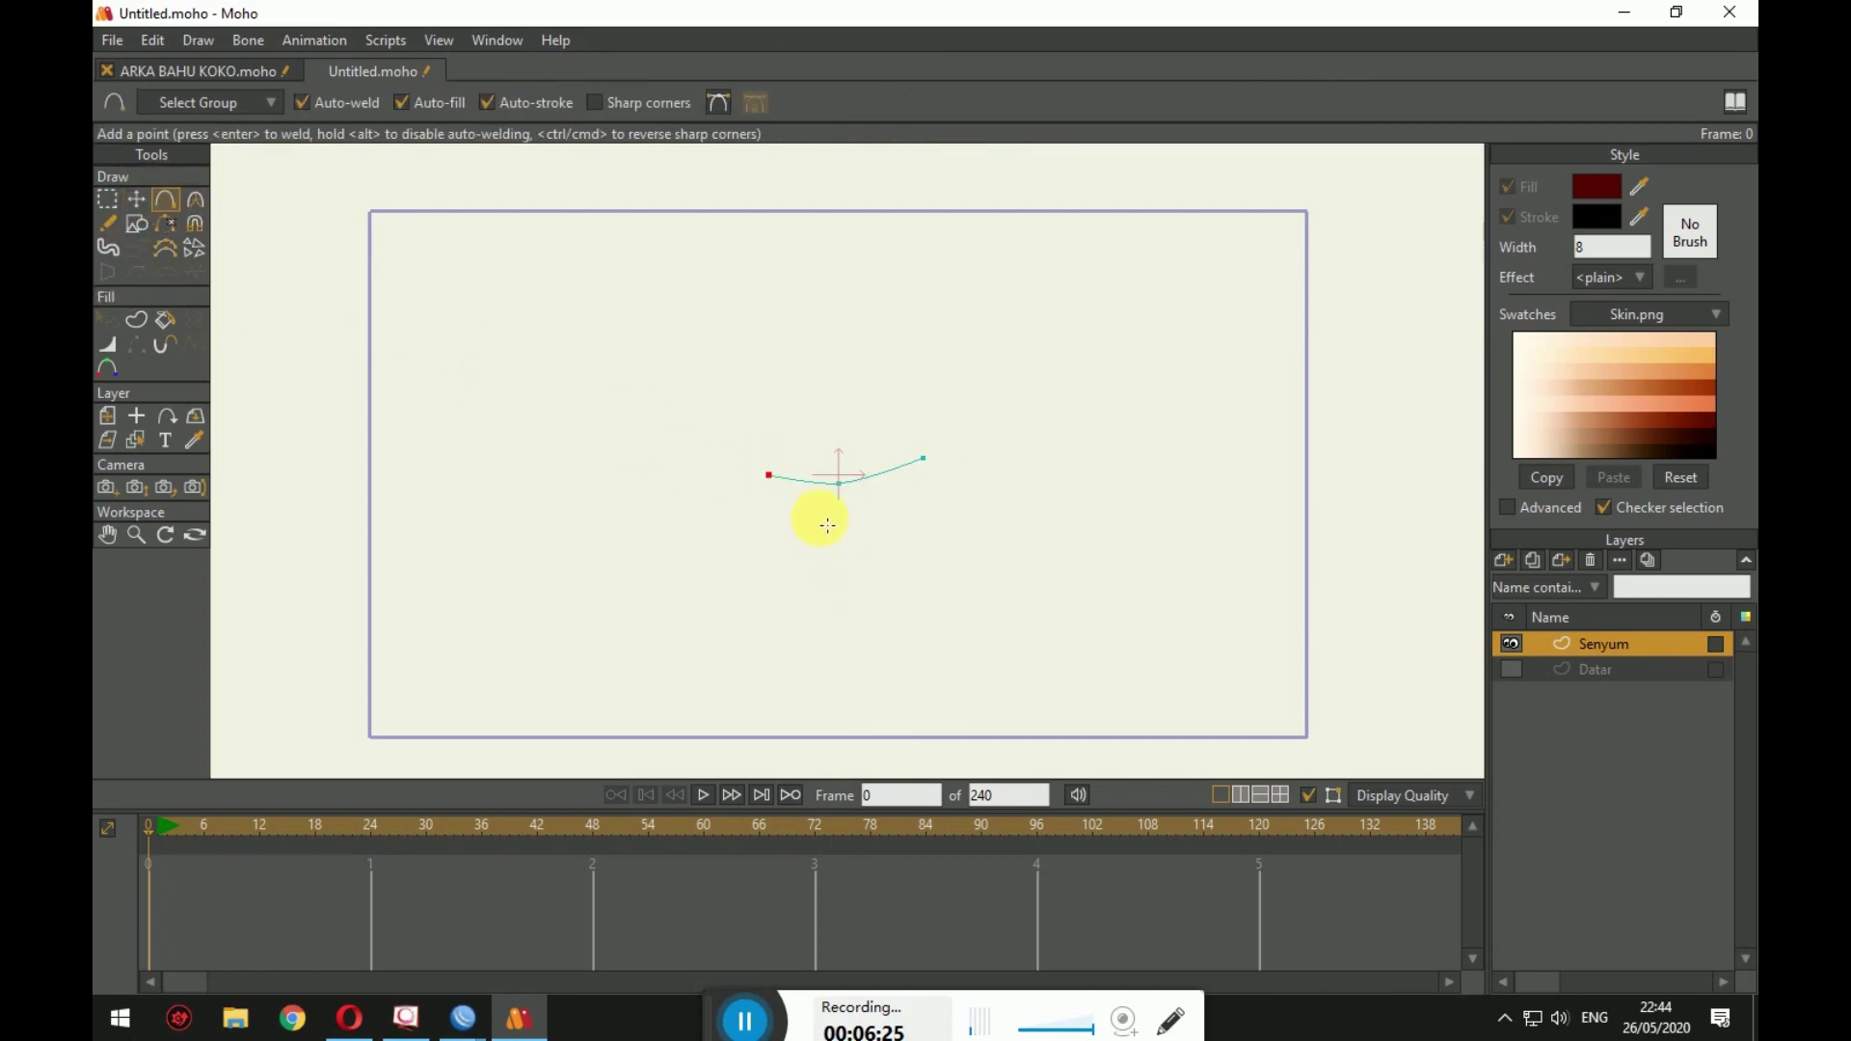
drag(846, 531, 869, 523)
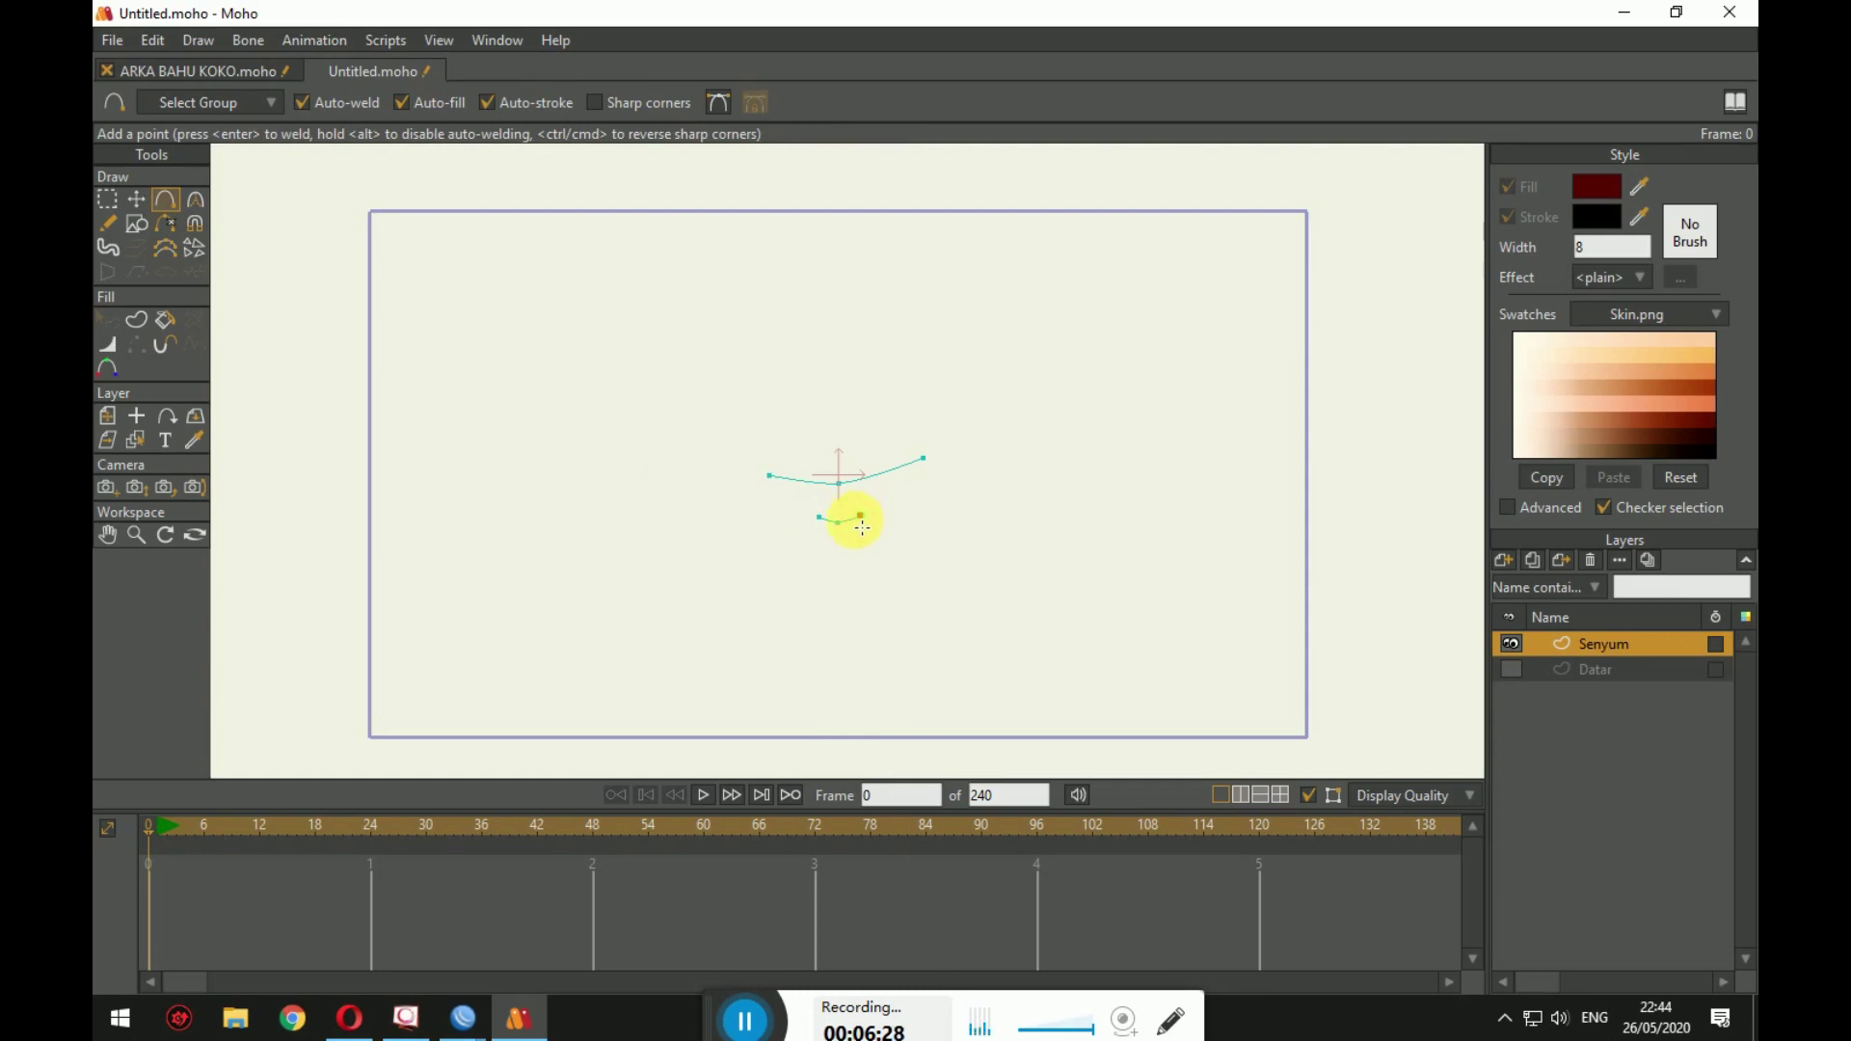
click(140, 314)
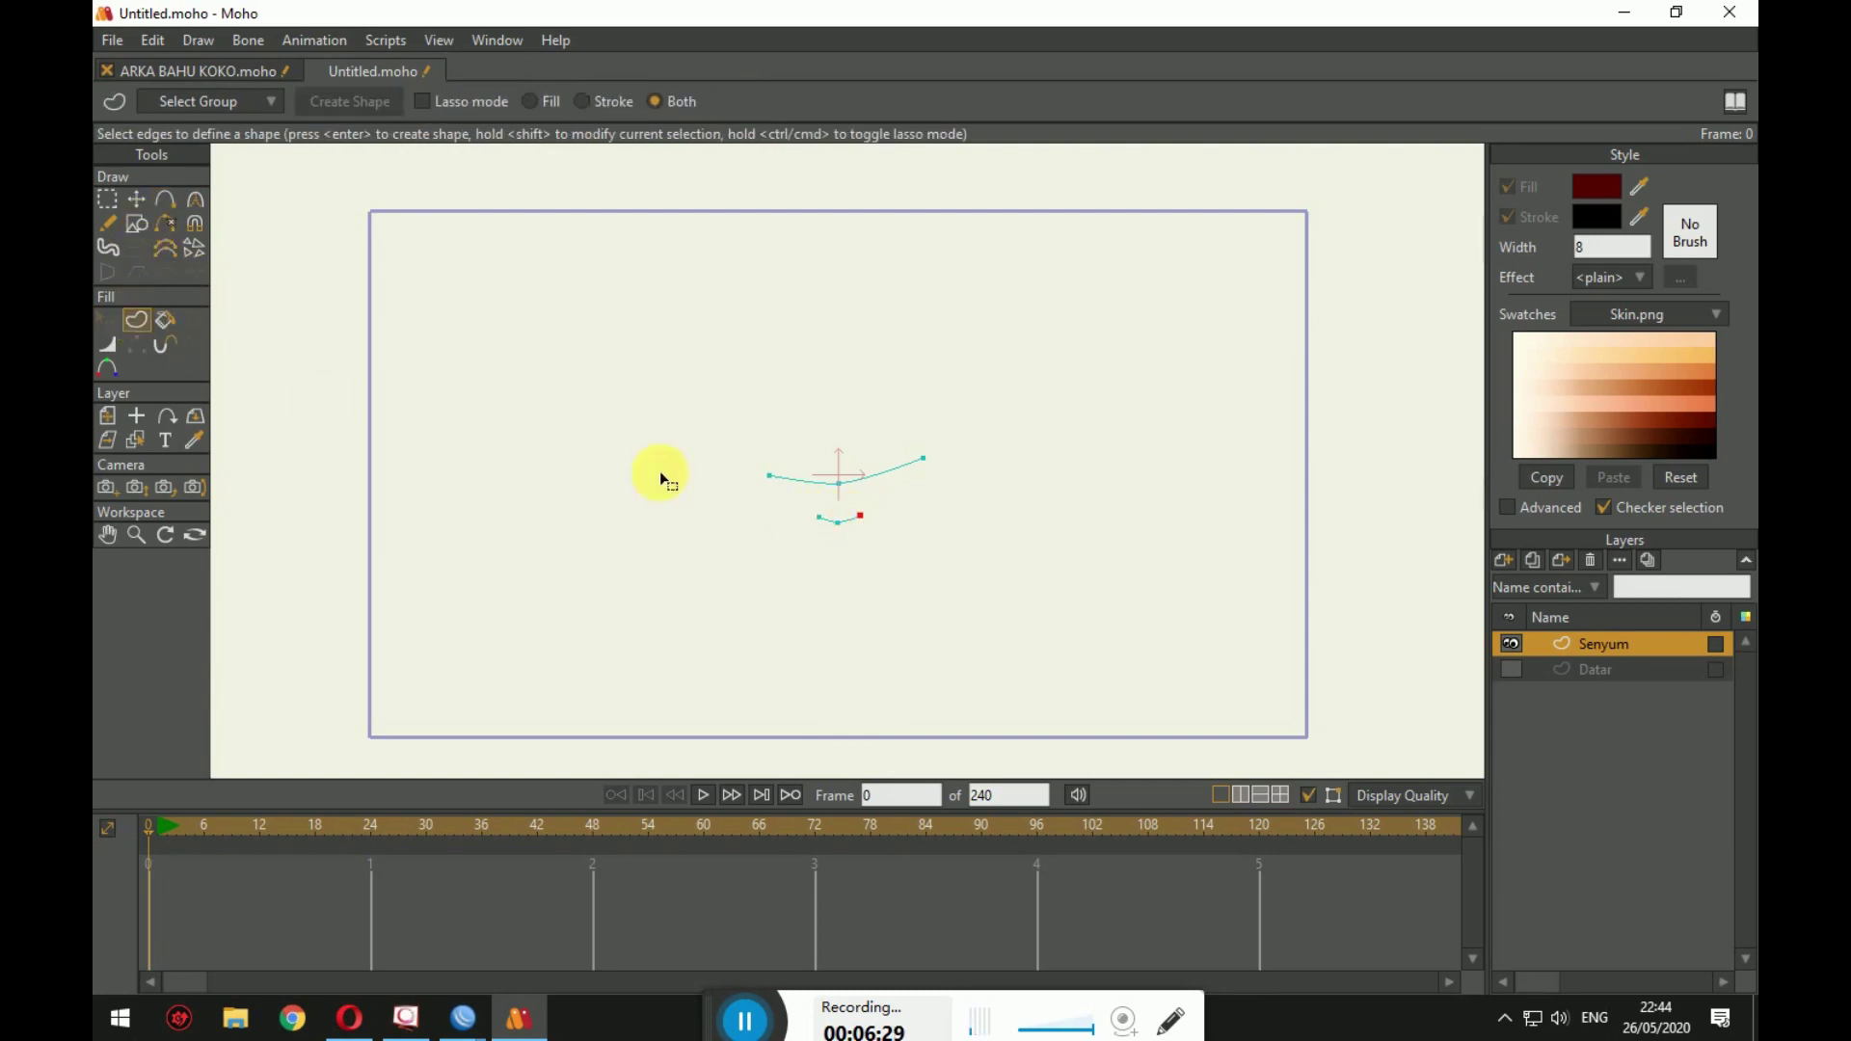
drag(720, 433, 990, 557)
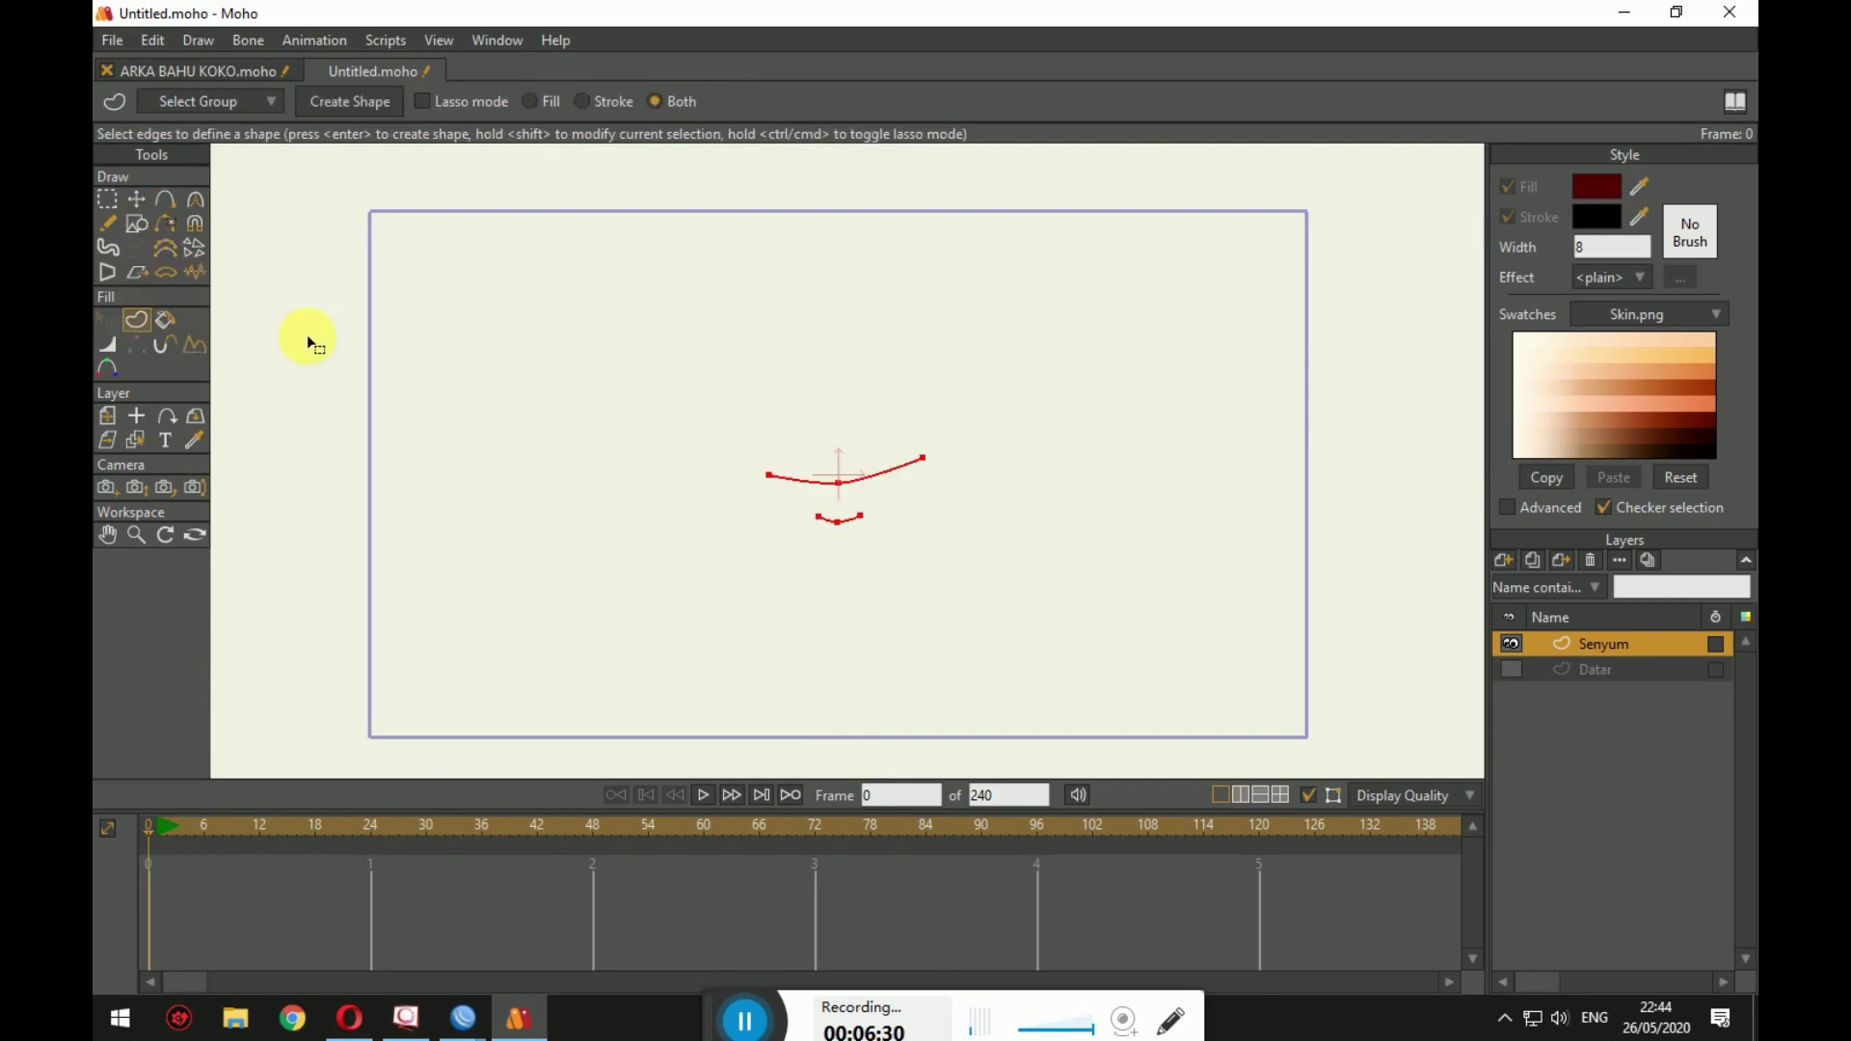
click(345, 100)
scroll(725, 538, down, 3)
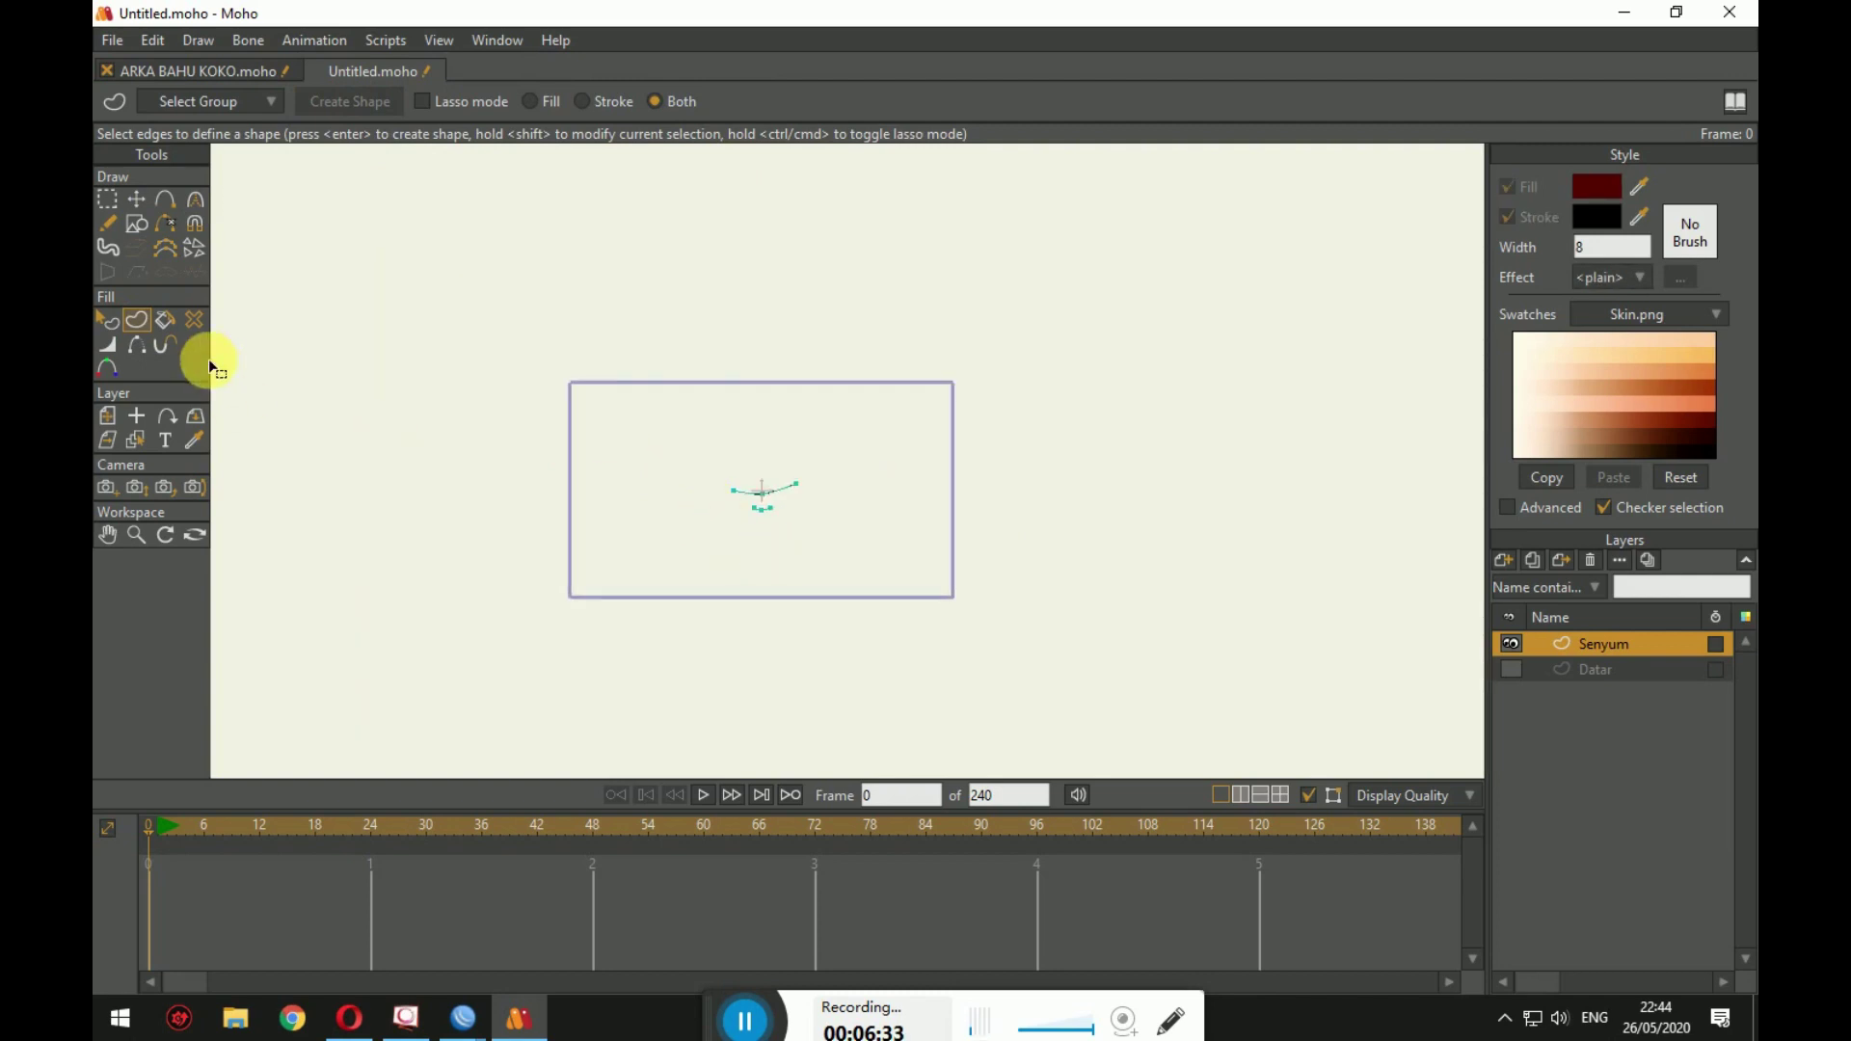
click(109, 319)
scroll(831, 504, up, 4)
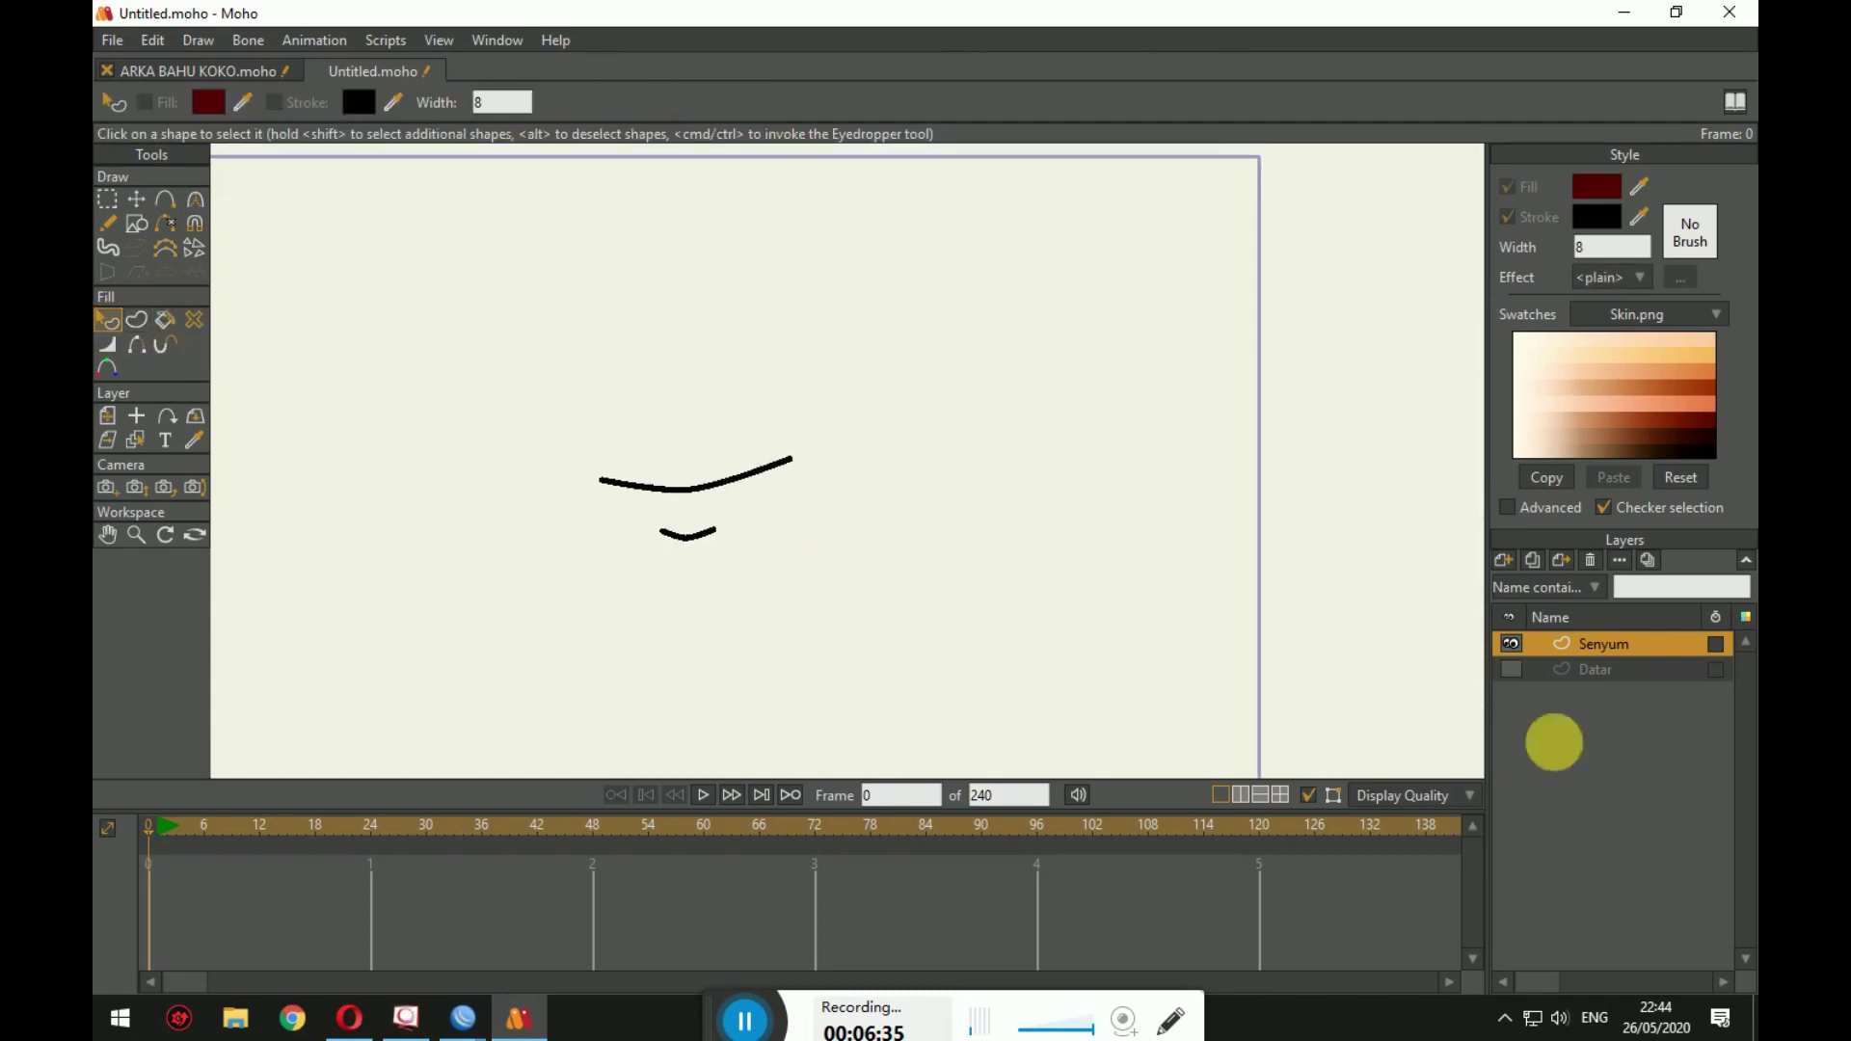
Step: Hide the Senyum layer and add a vector layer named Sedih above it
click(1510, 644)
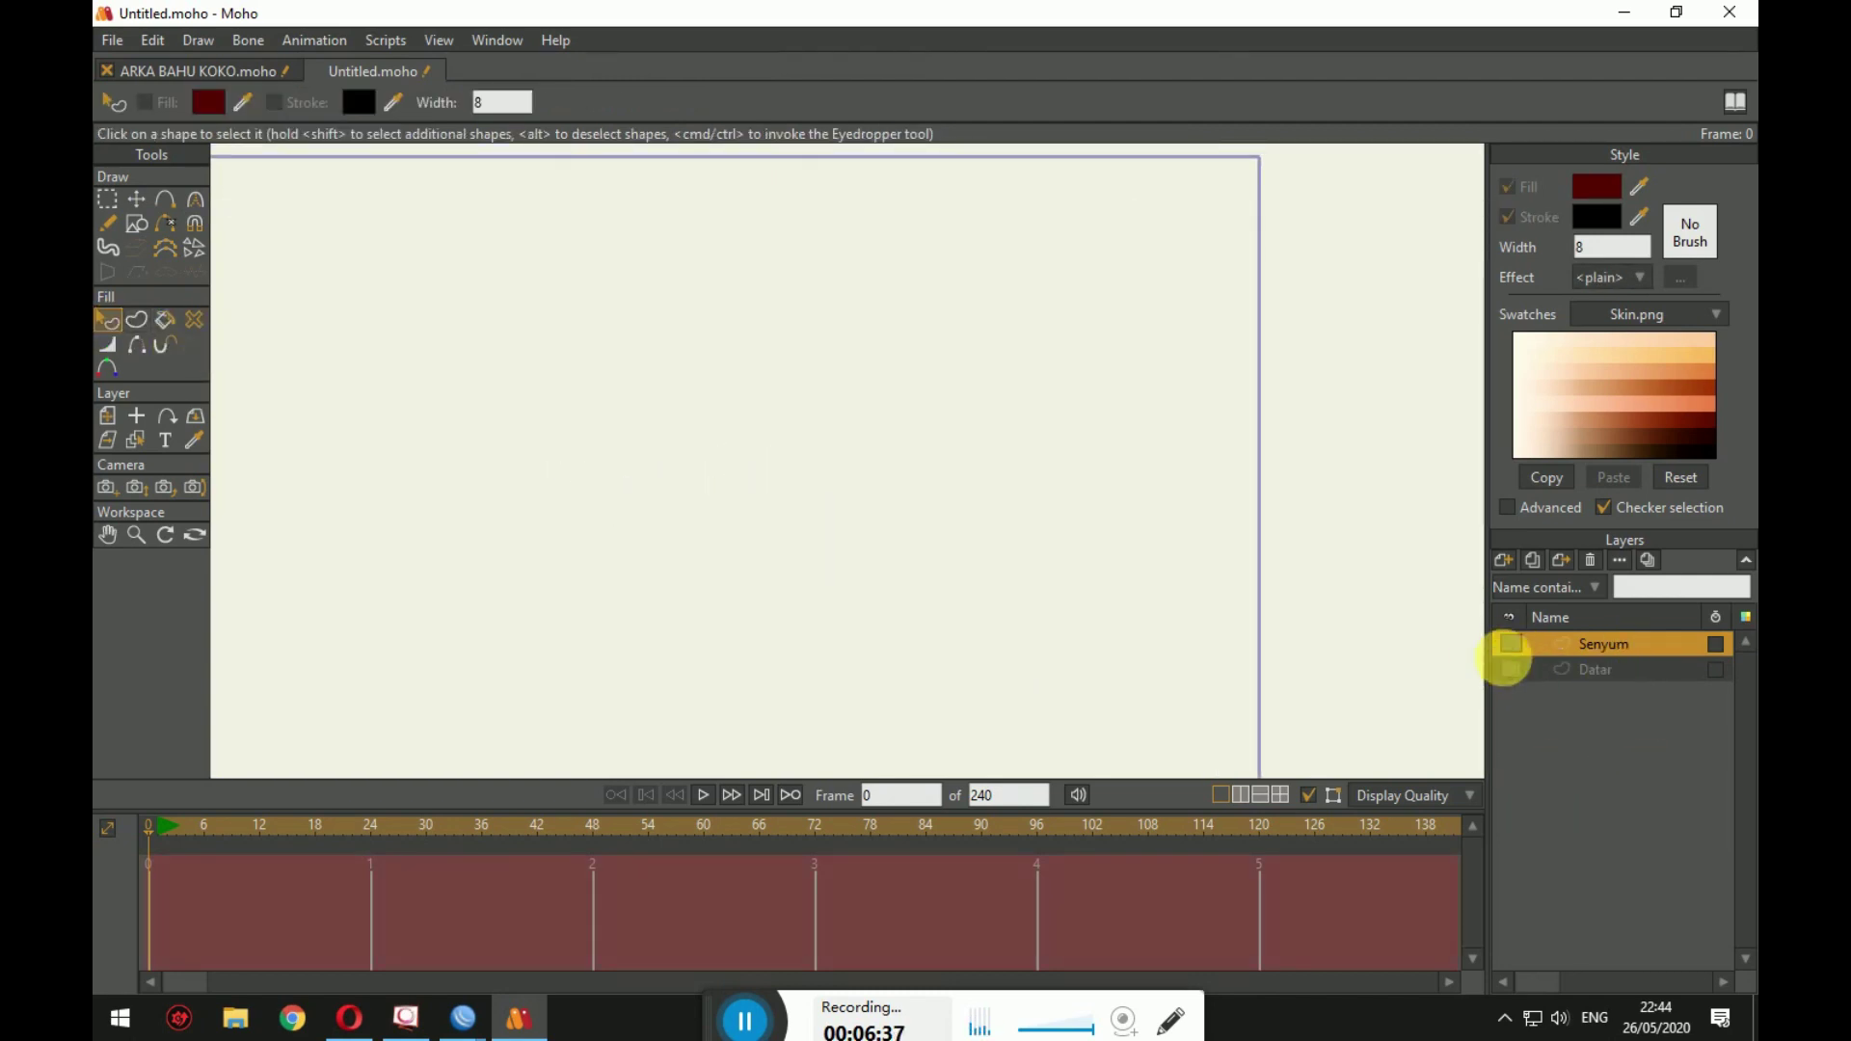
click(1506, 562)
click(1533, 585)
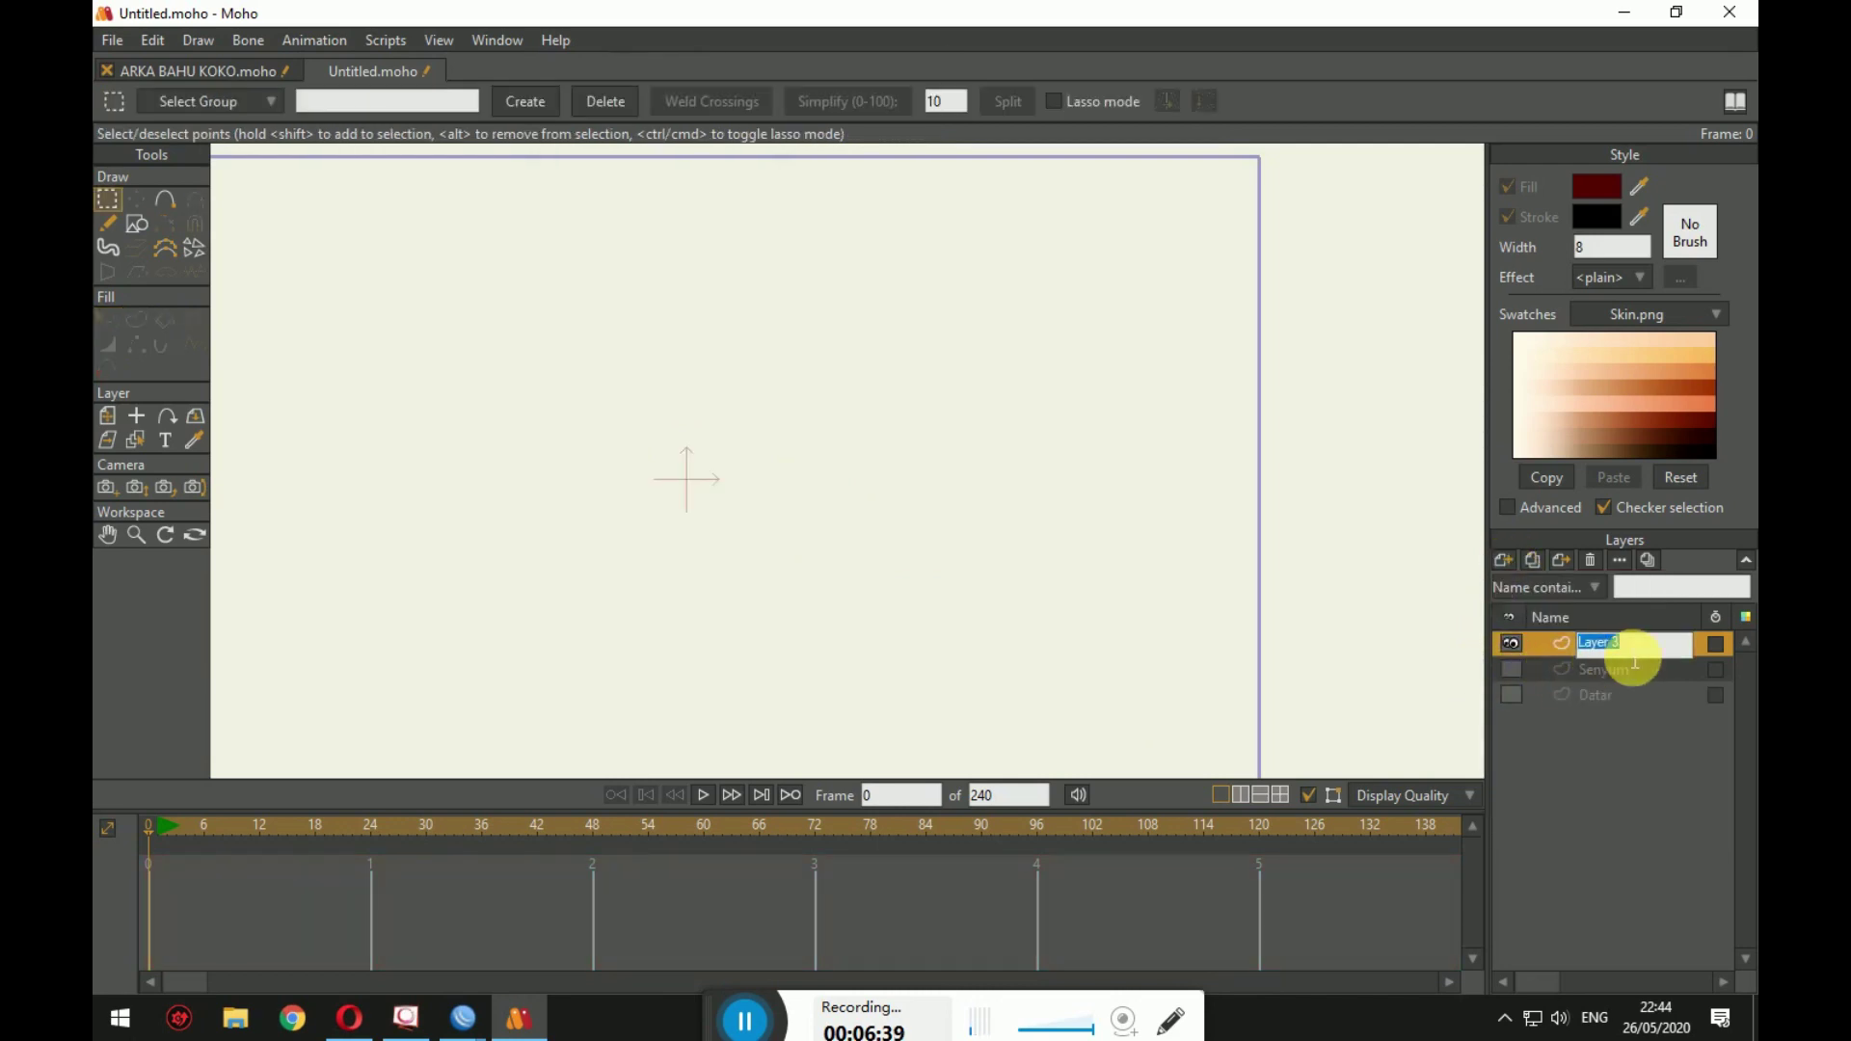
text(Sedih)
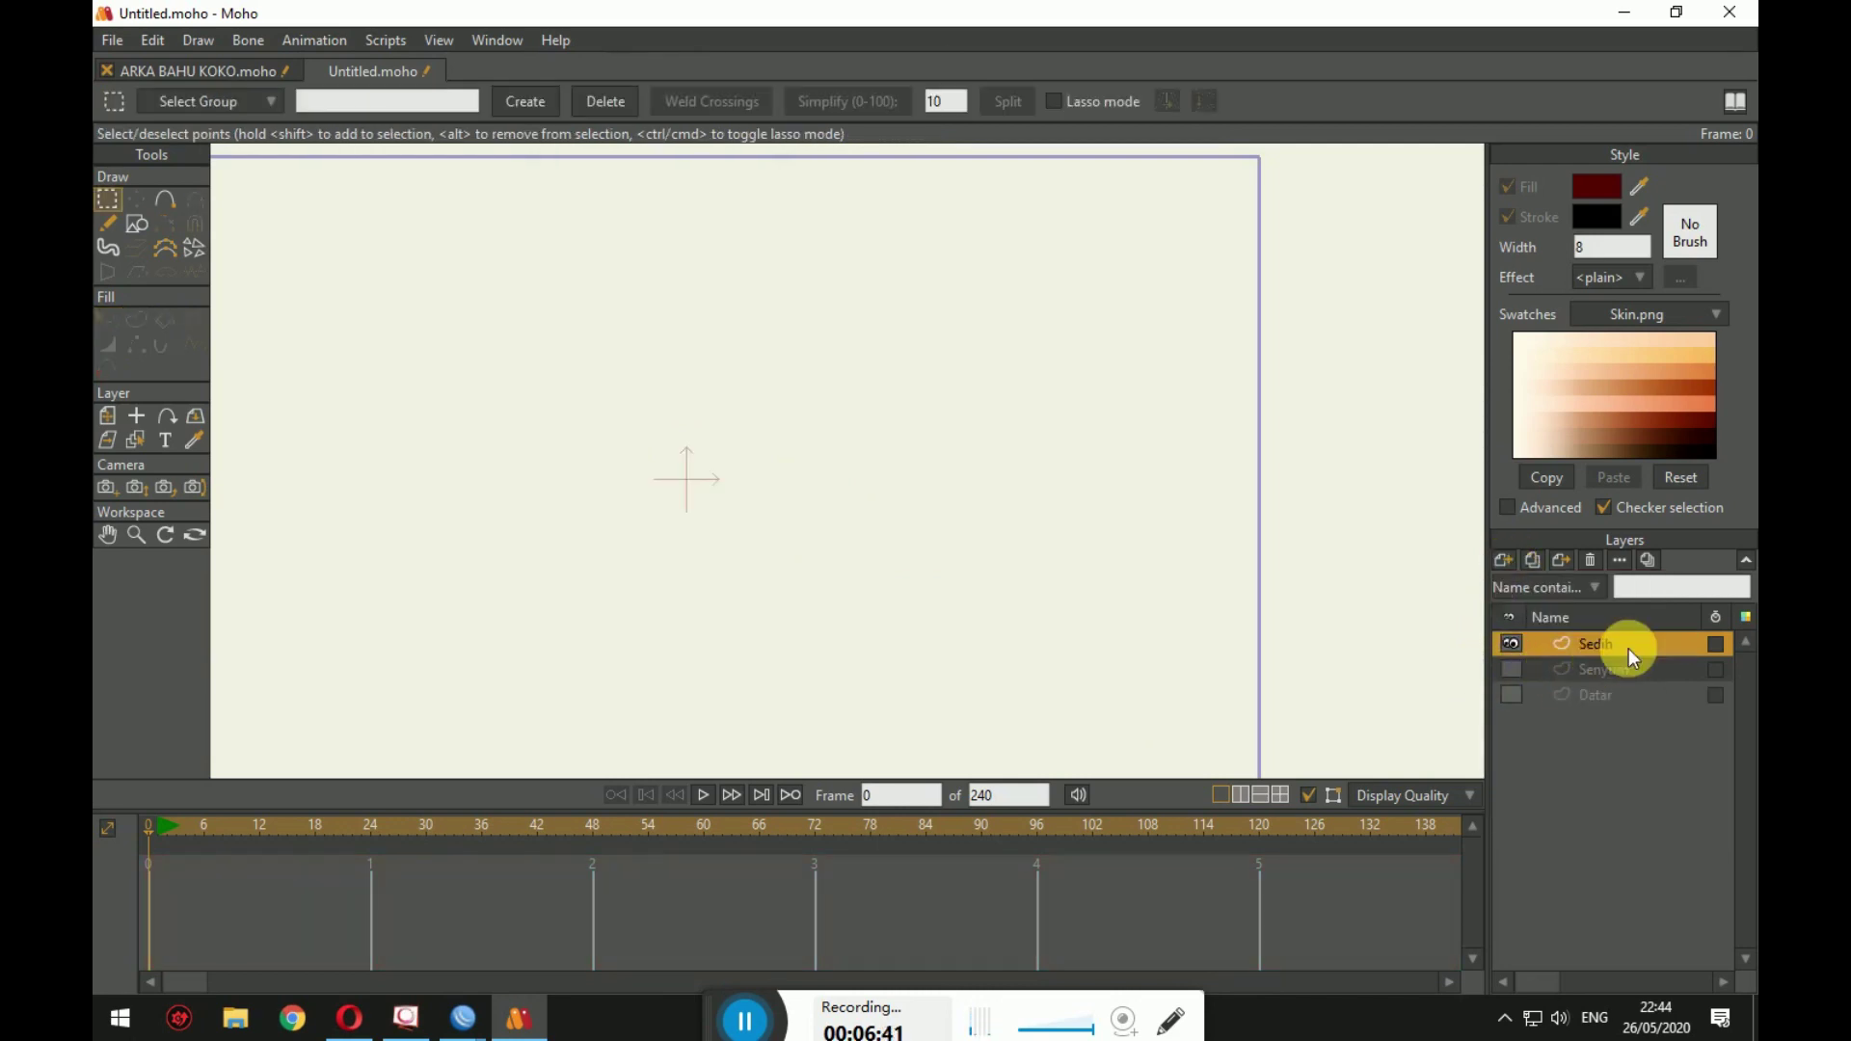
Step: Draw a three-point downturned mouth curve on the Sedih layer and create a shape from it
scroll(765, 579, down, 2)
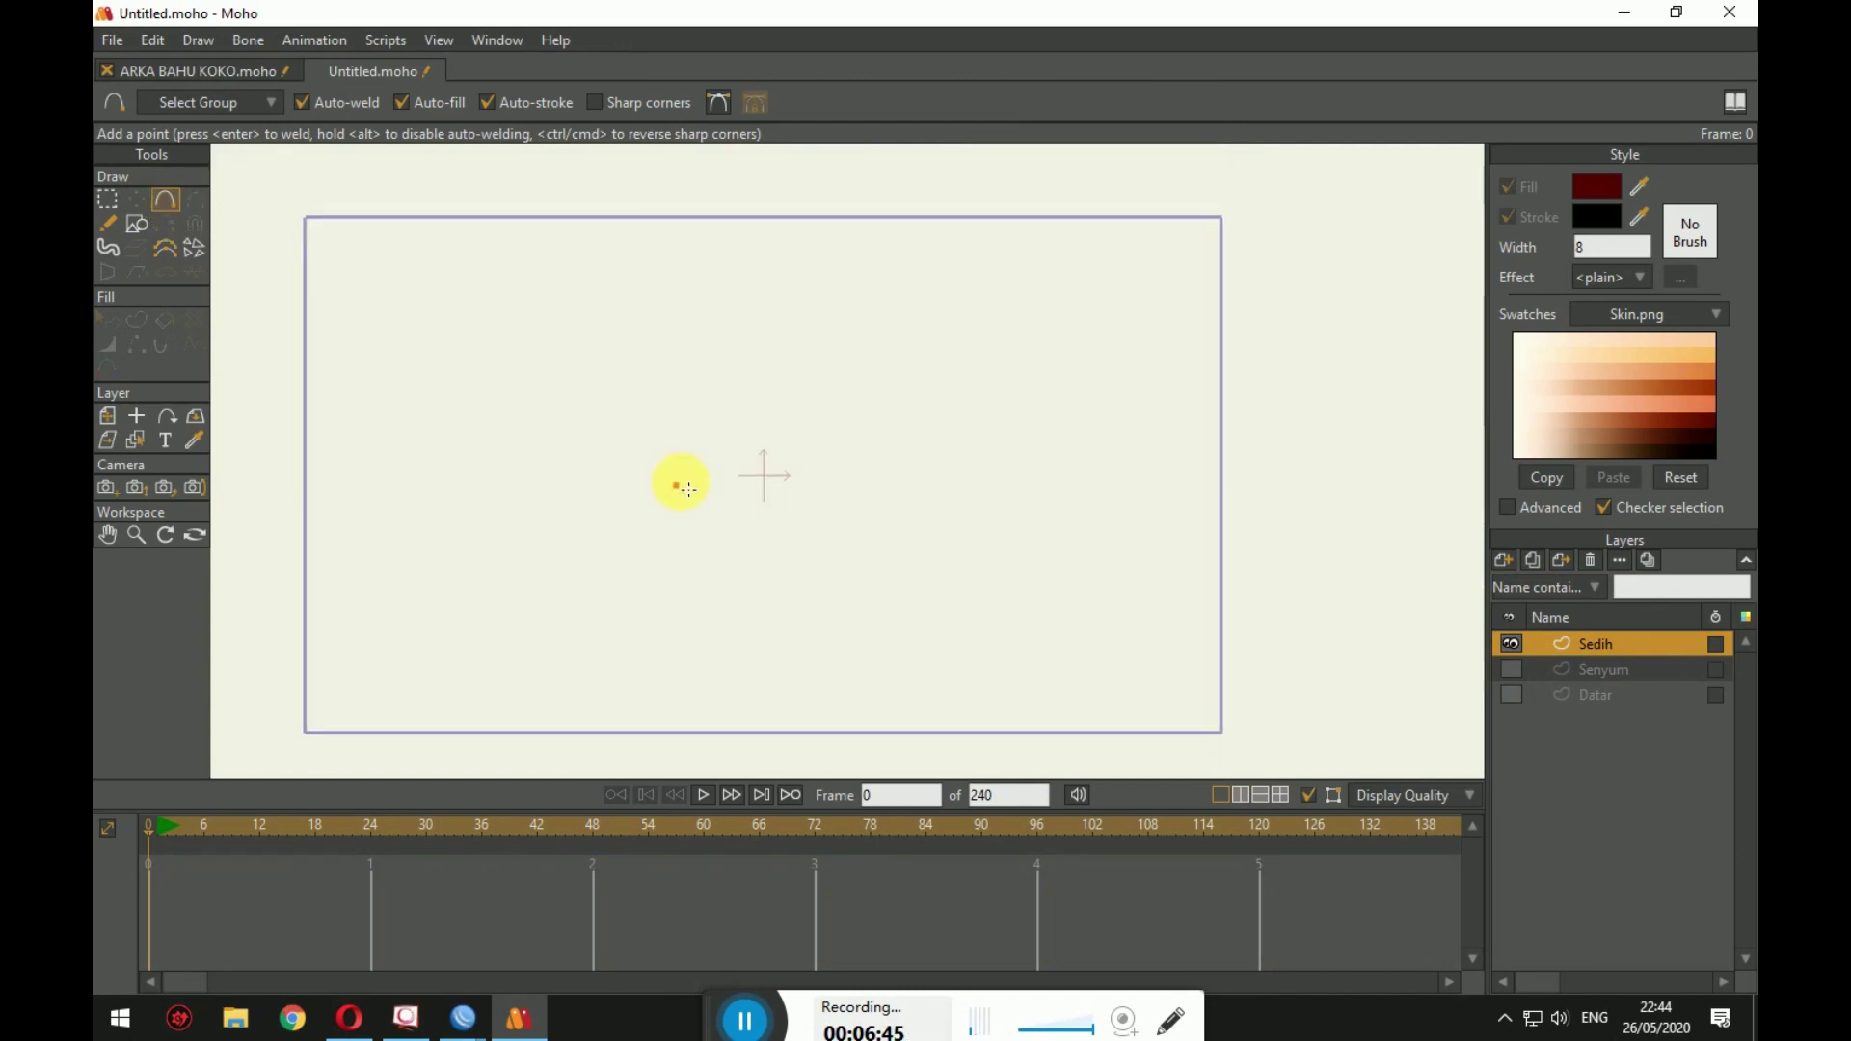
click(809, 507)
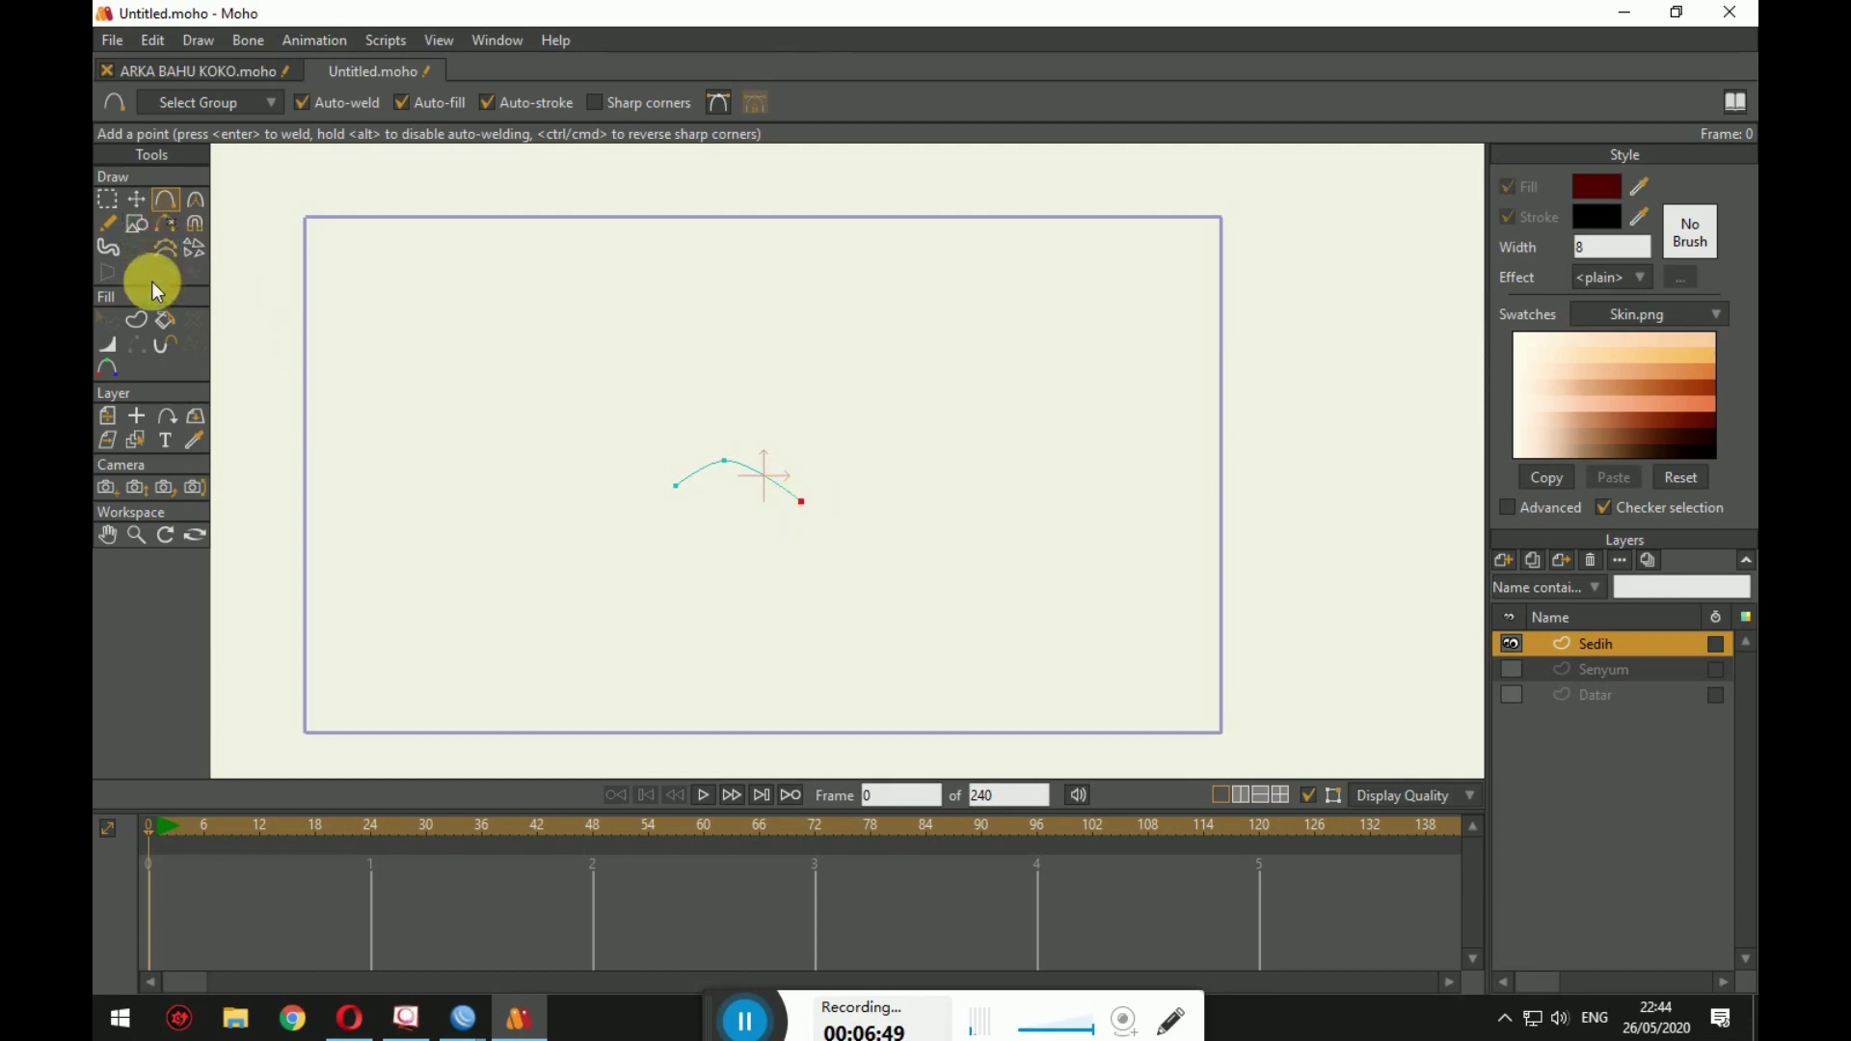
click(136, 319)
drag(587, 416, 885, 569)
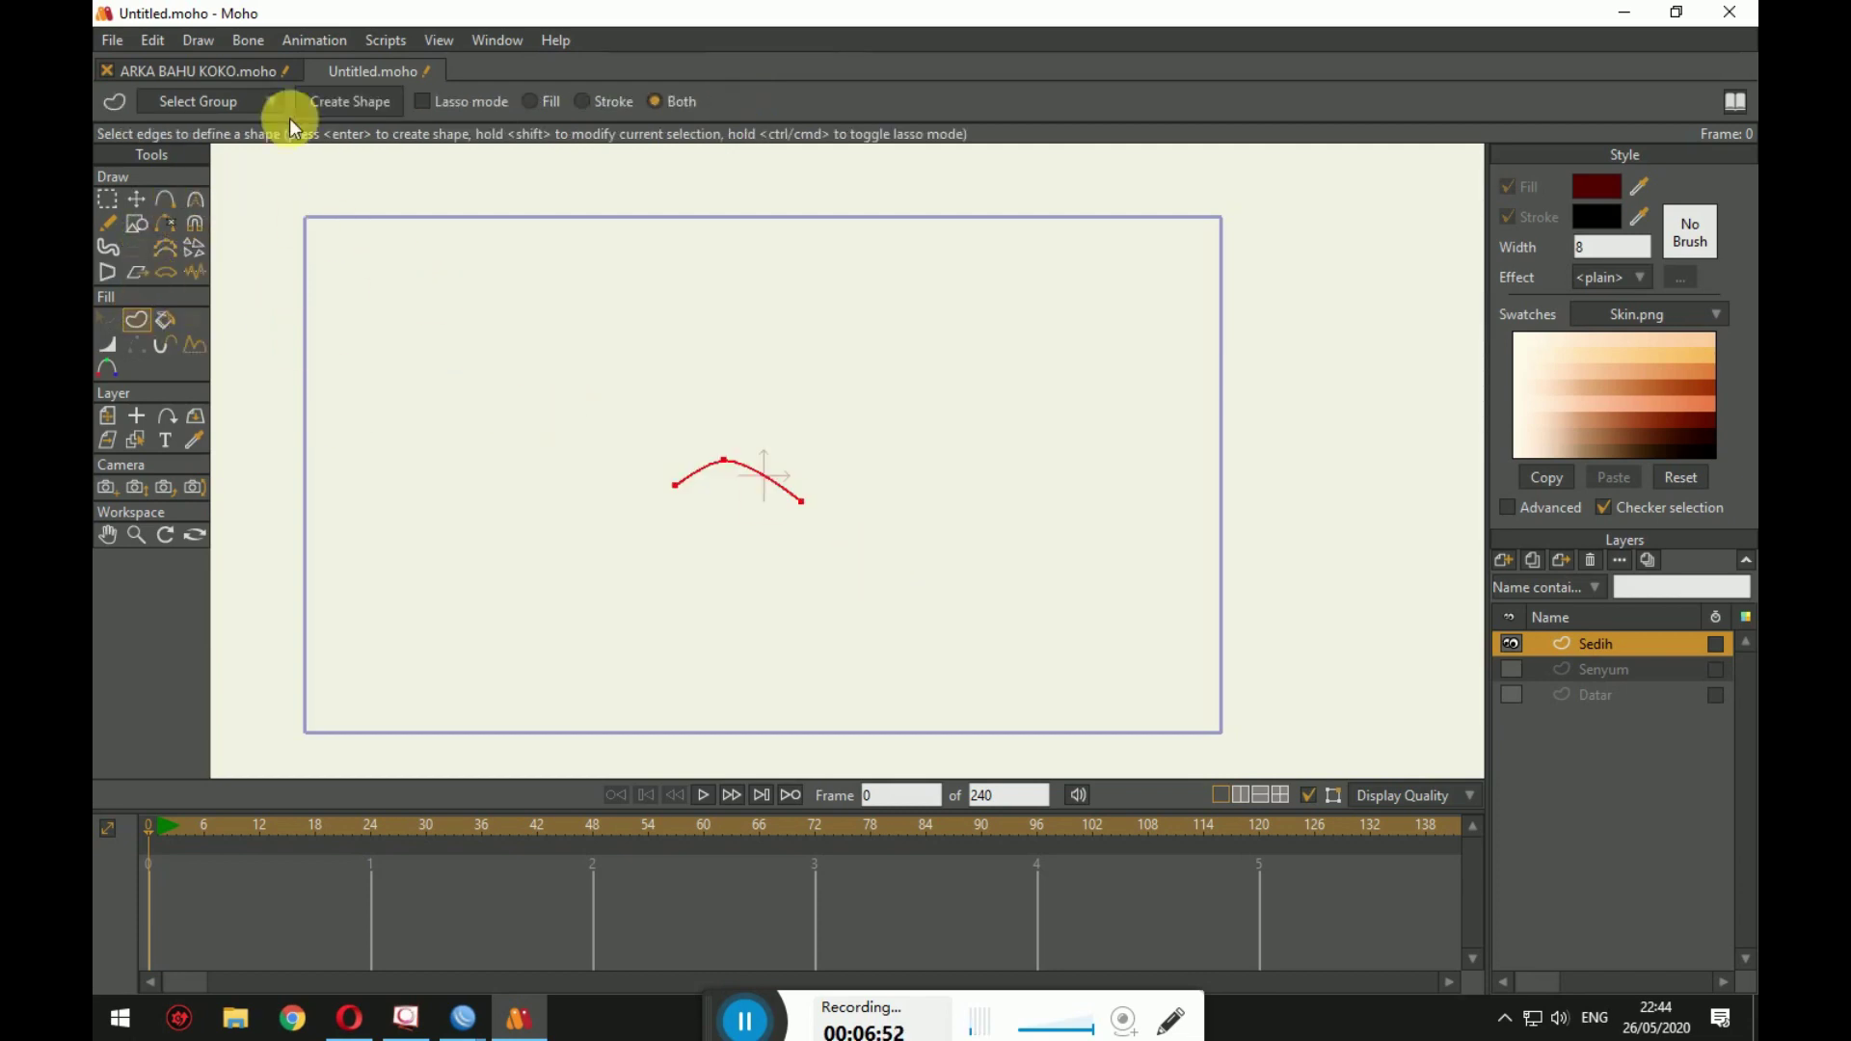
click(350, 103)
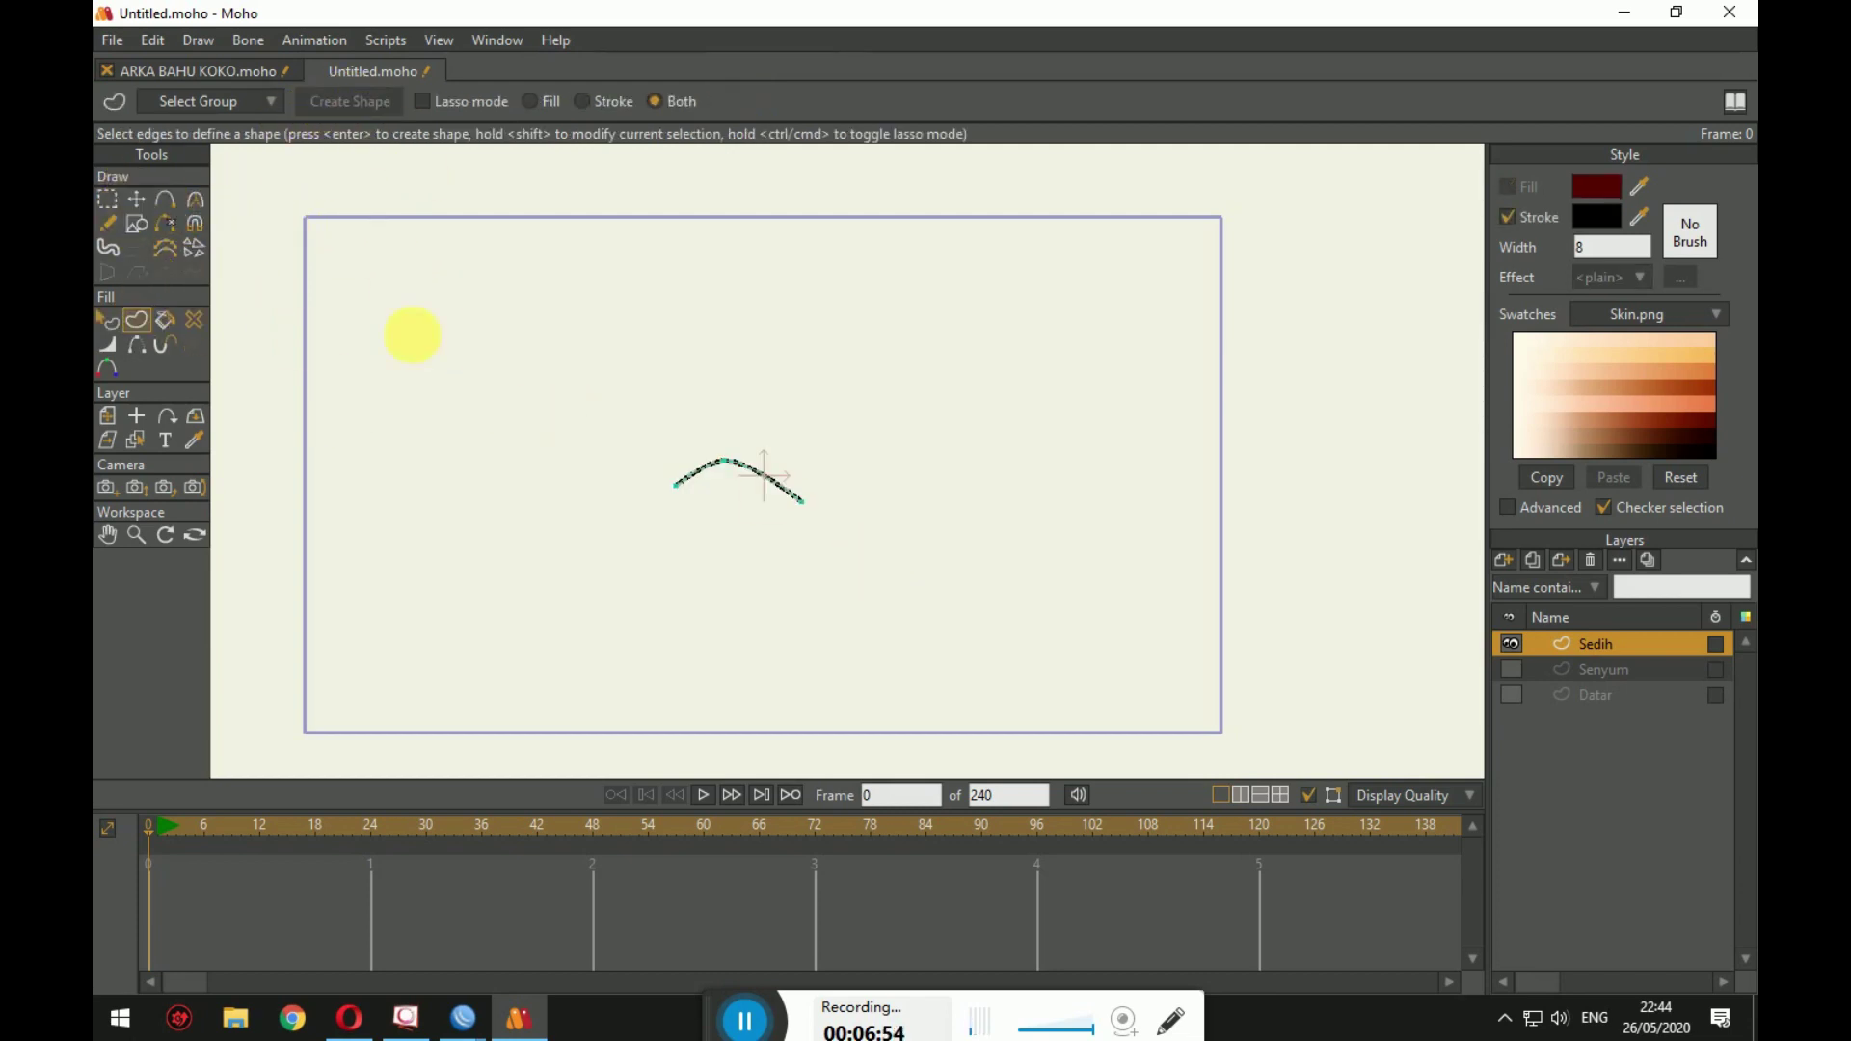
Step: Flatten the downturned mouth curve on the Sedih layer by lowering its middle point and shifting it slightly right
scroll(781, 611, down, 1)
scroll(792, 523, up, 3)
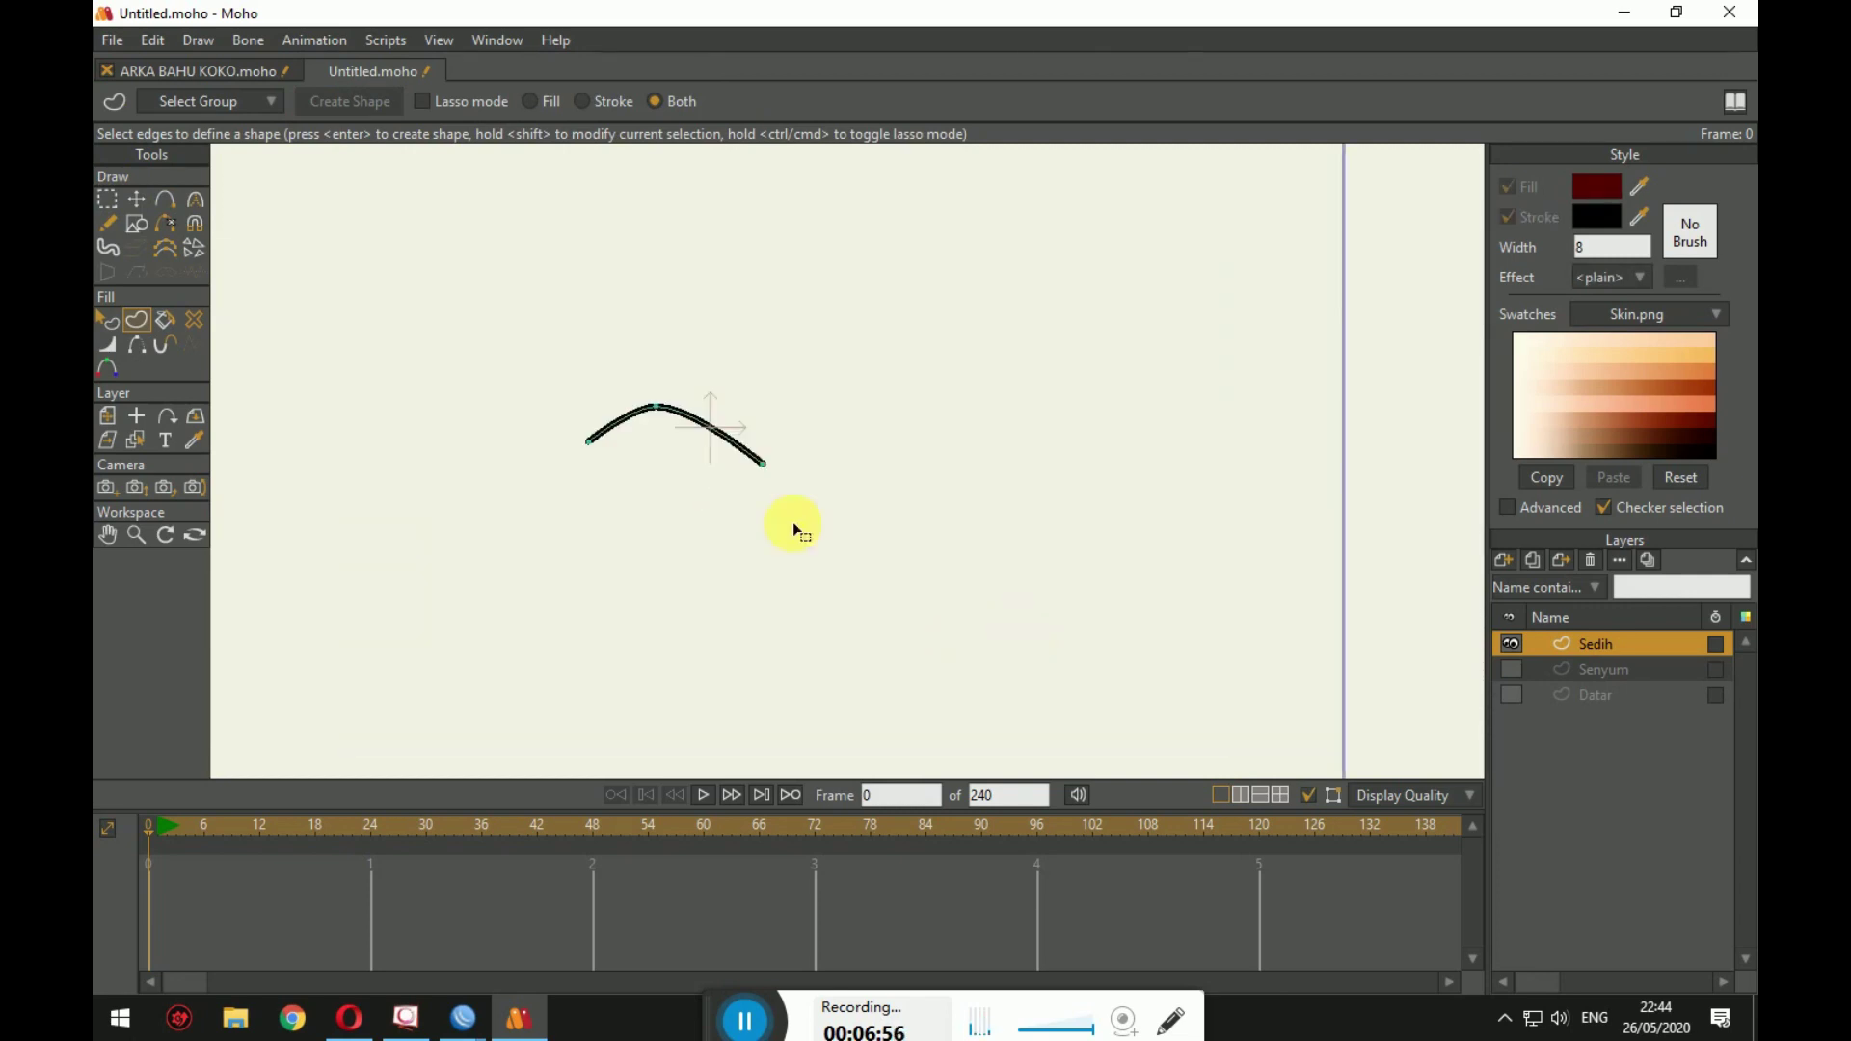
click(136, 199)
click(668, 409)
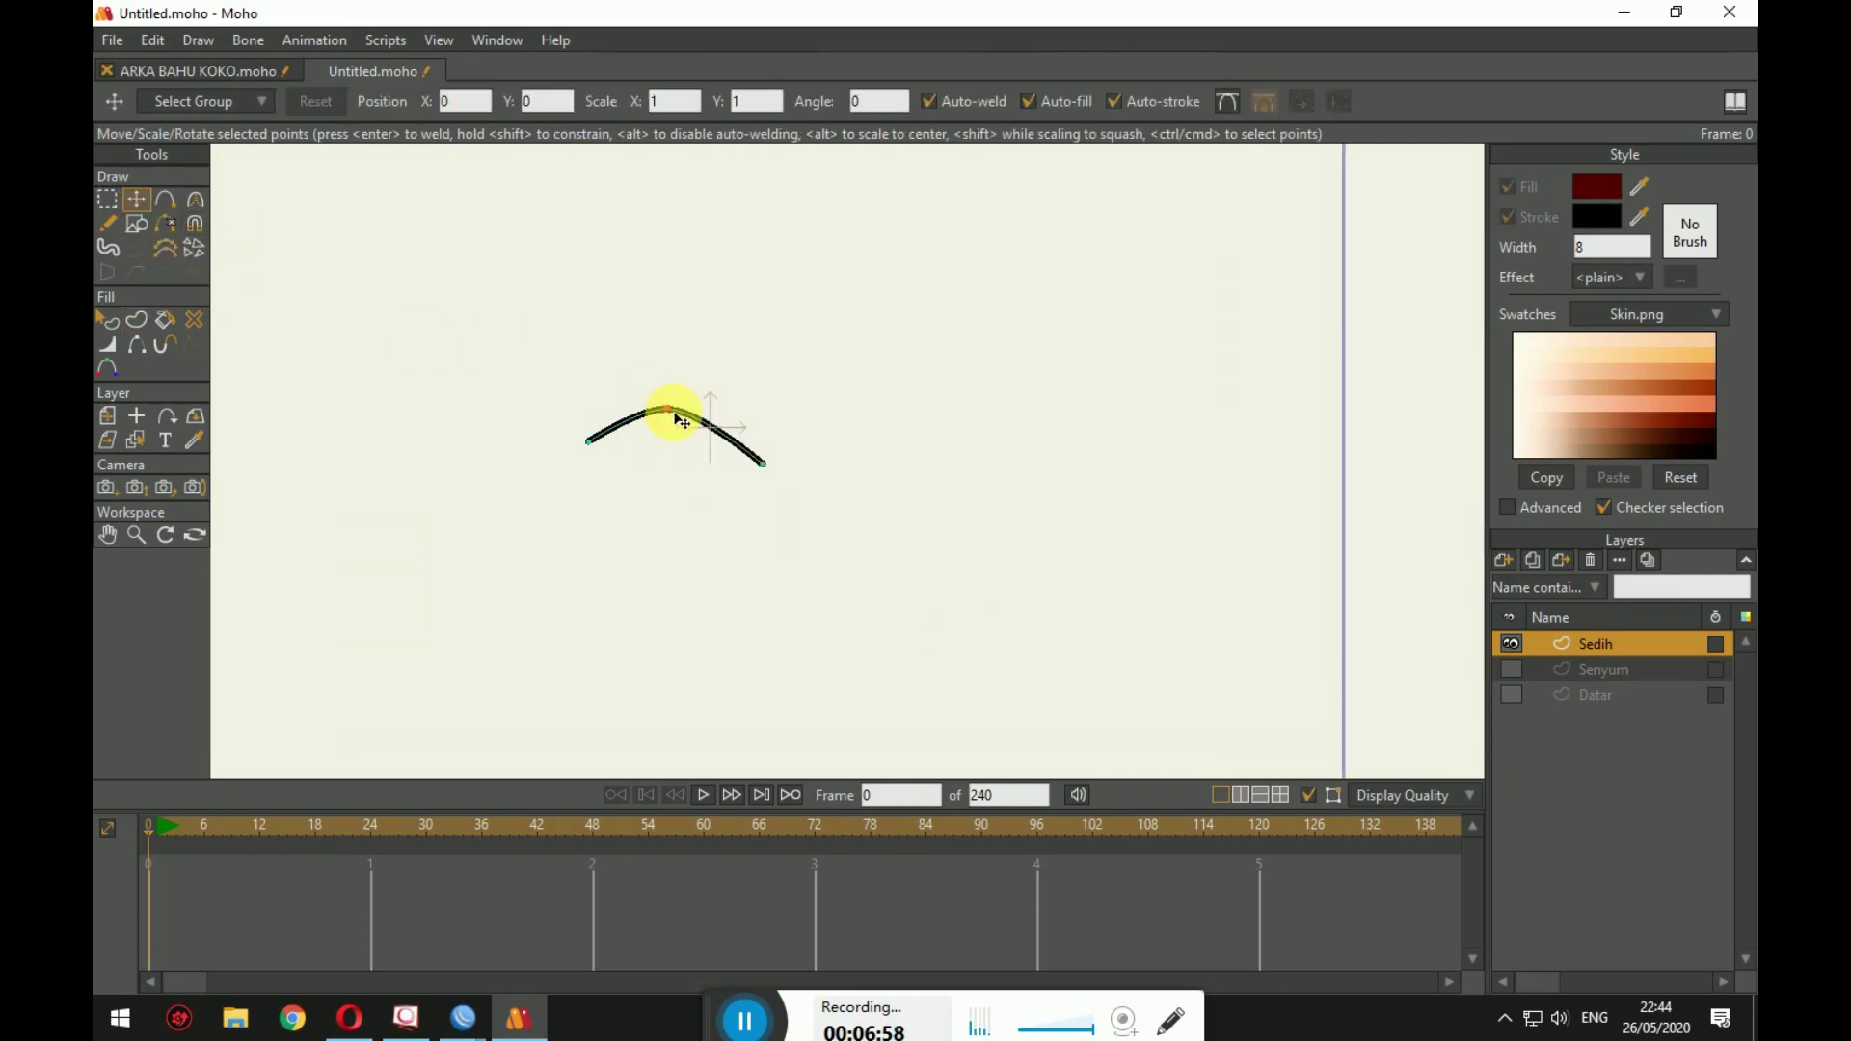
drag(680, 420, 669, 425)
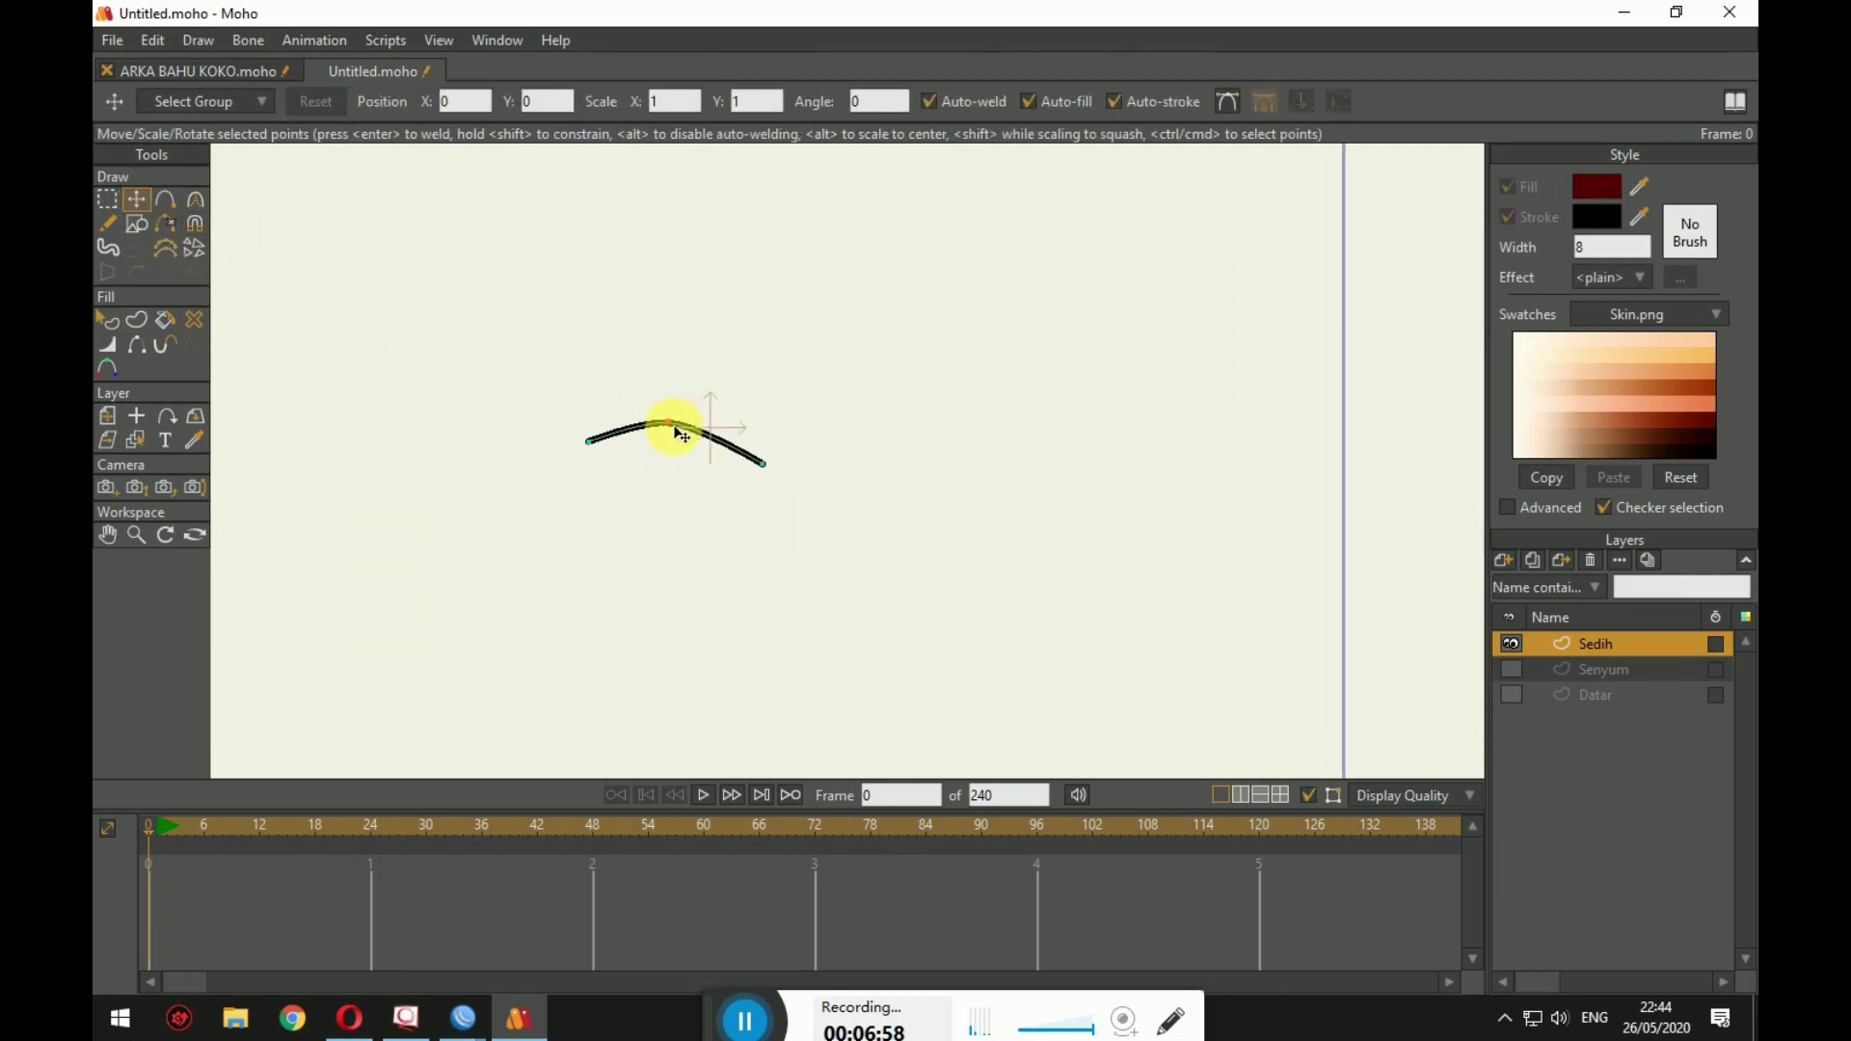
Step: Add a vector layer named O above Sedih and hide the Sedih layer
click(1504, 563)
click(1520, 587)
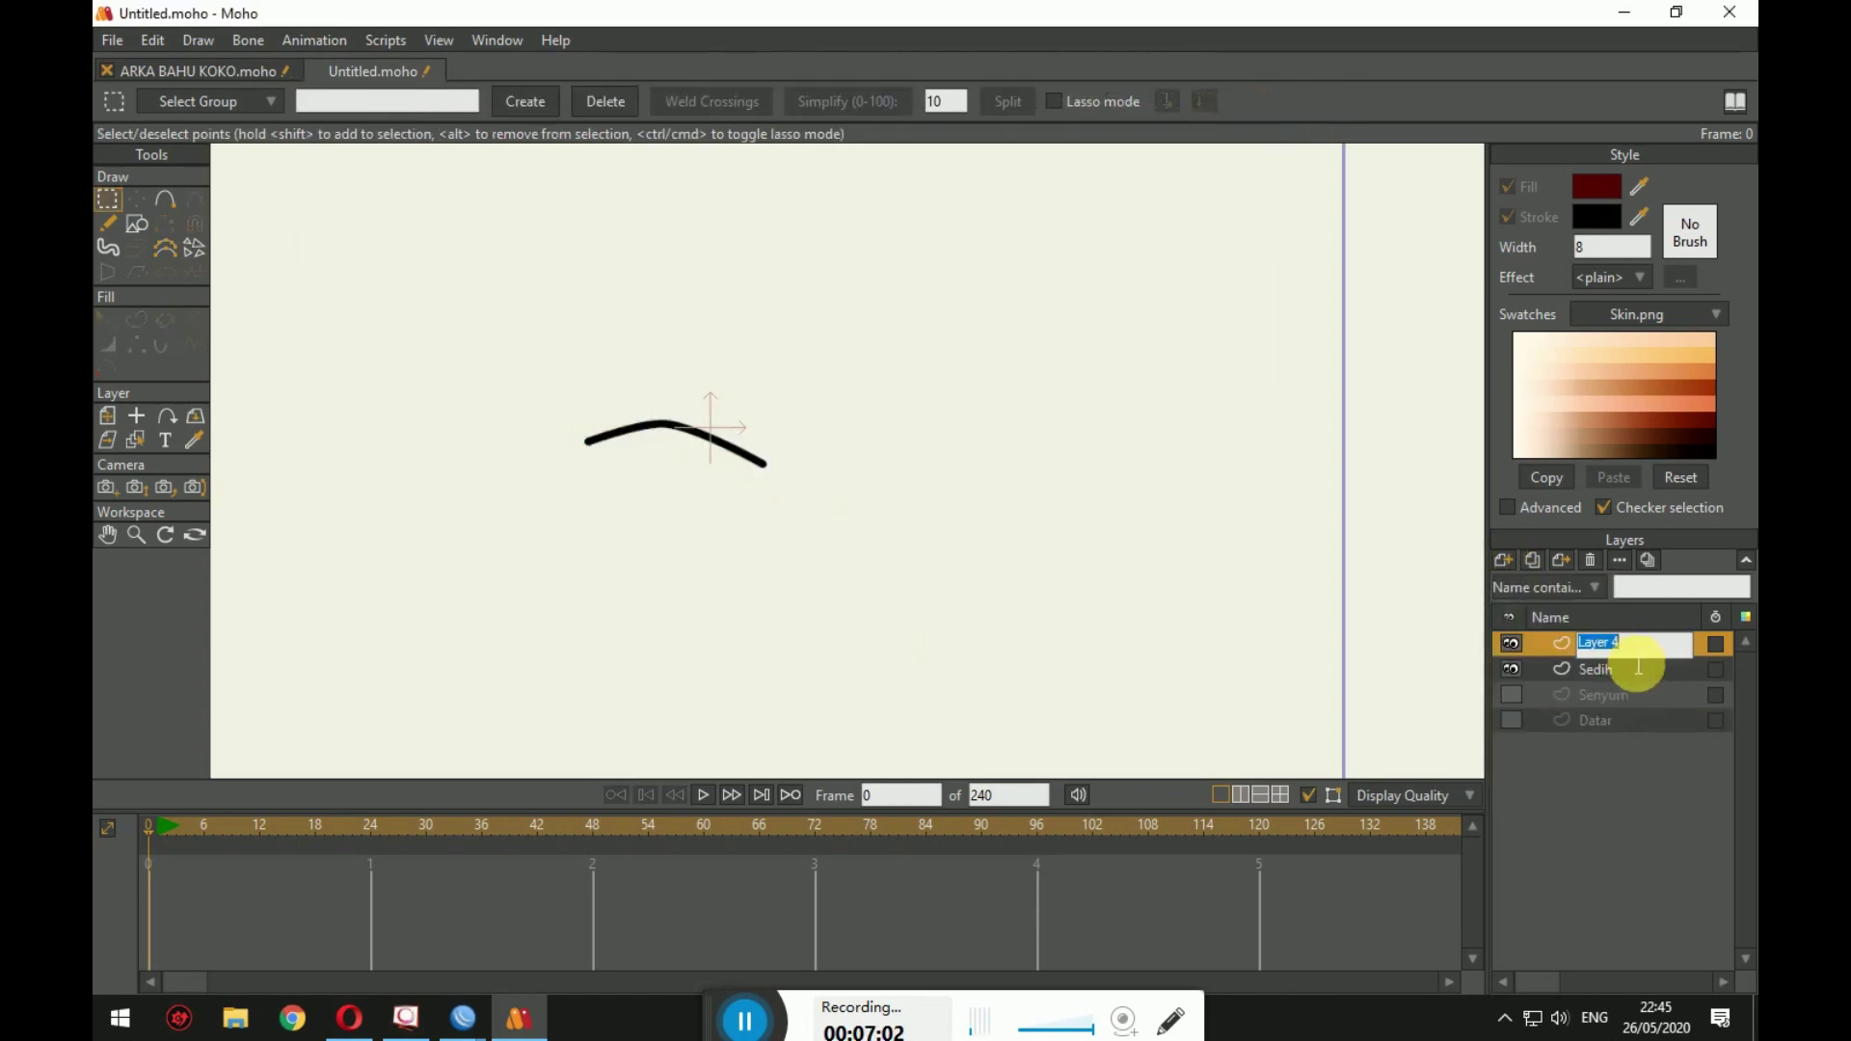
text(O)
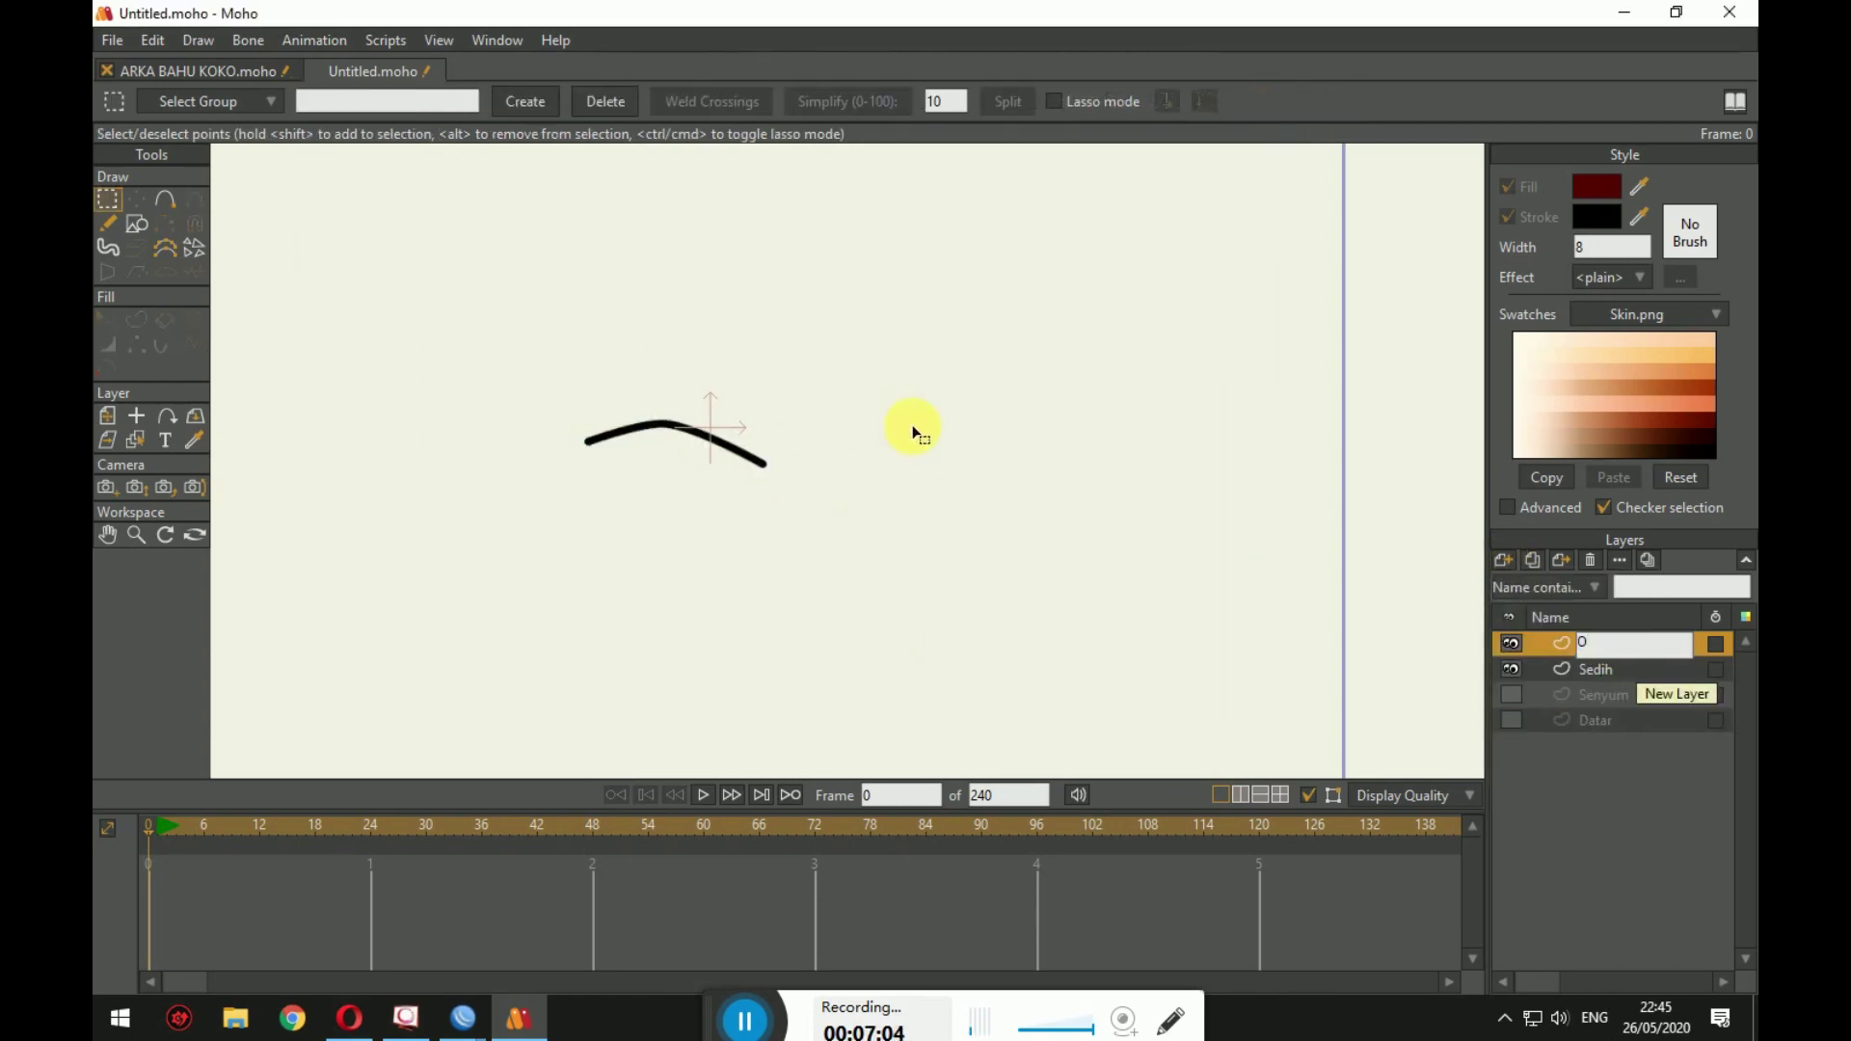
click(1511, 669)
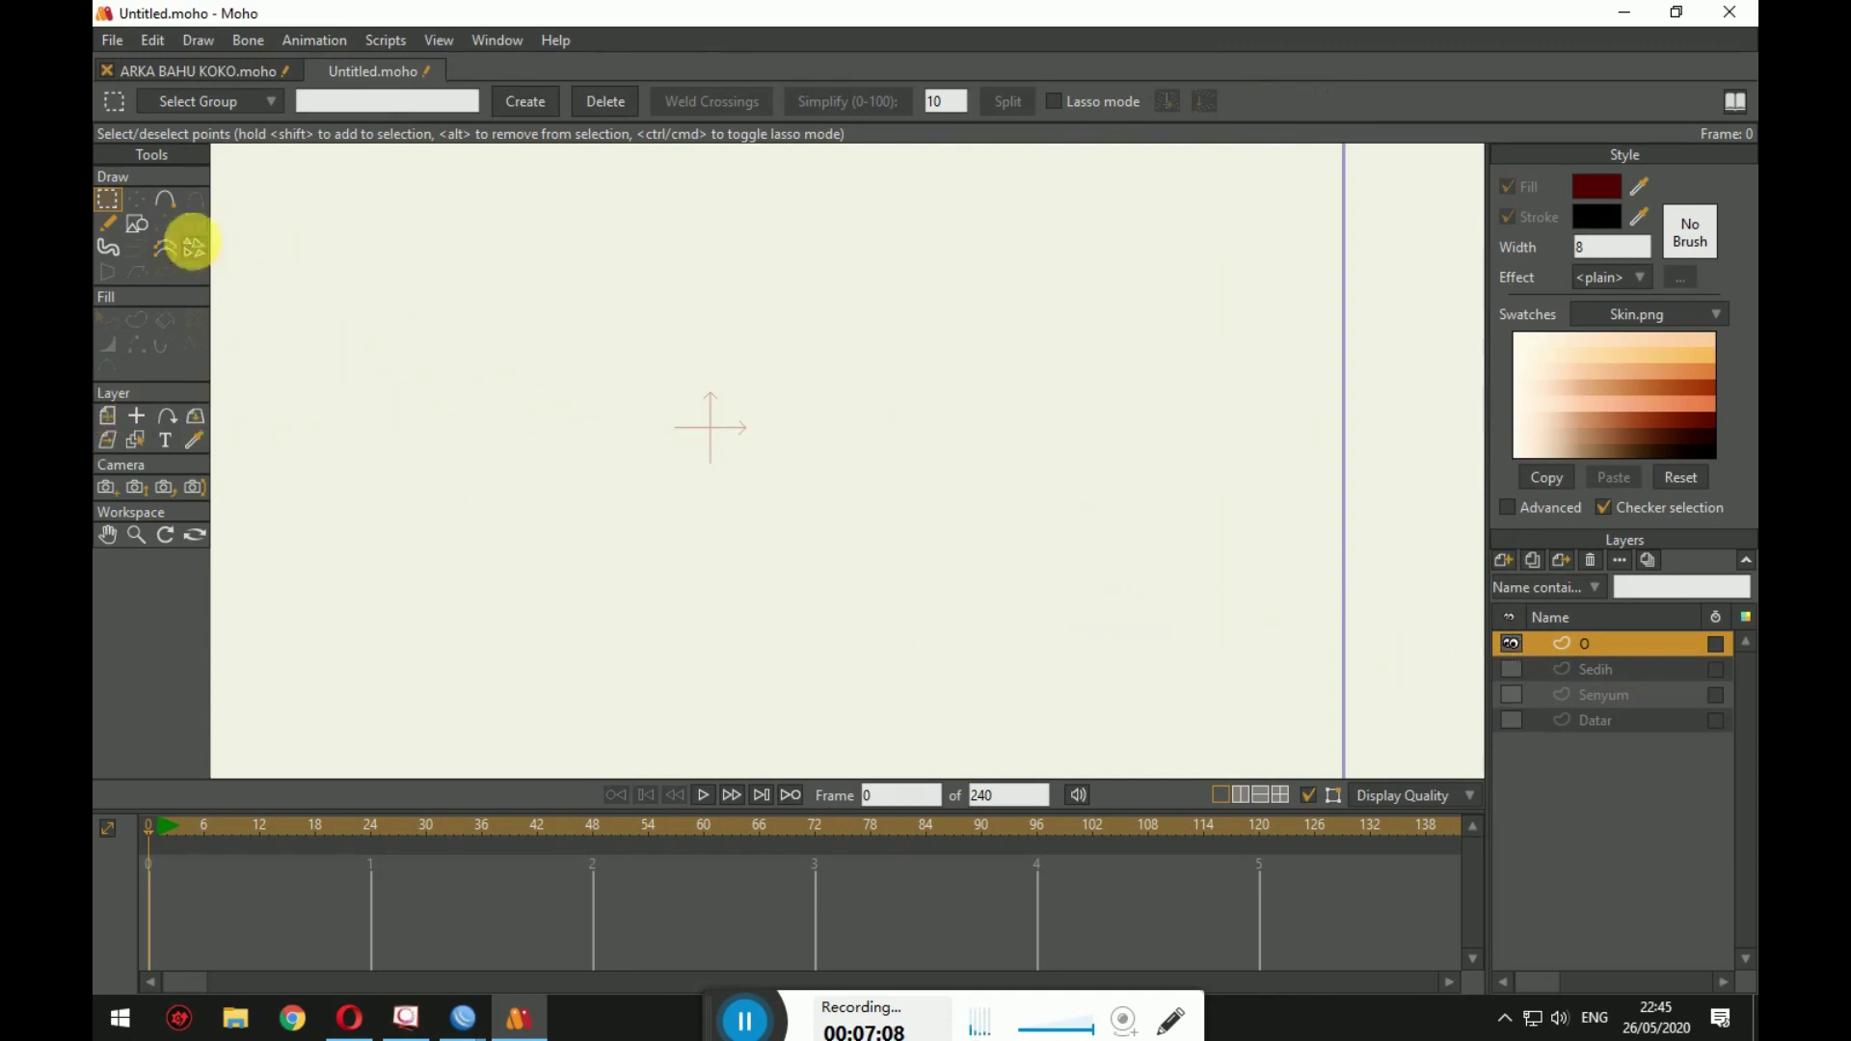
Step: Draw an oval on layer O and reshape it into a D, moving its left point inward and its top and bottom points leftward
click(137, 224)
drag(701, 394, 775, 500)
click(135, 198)
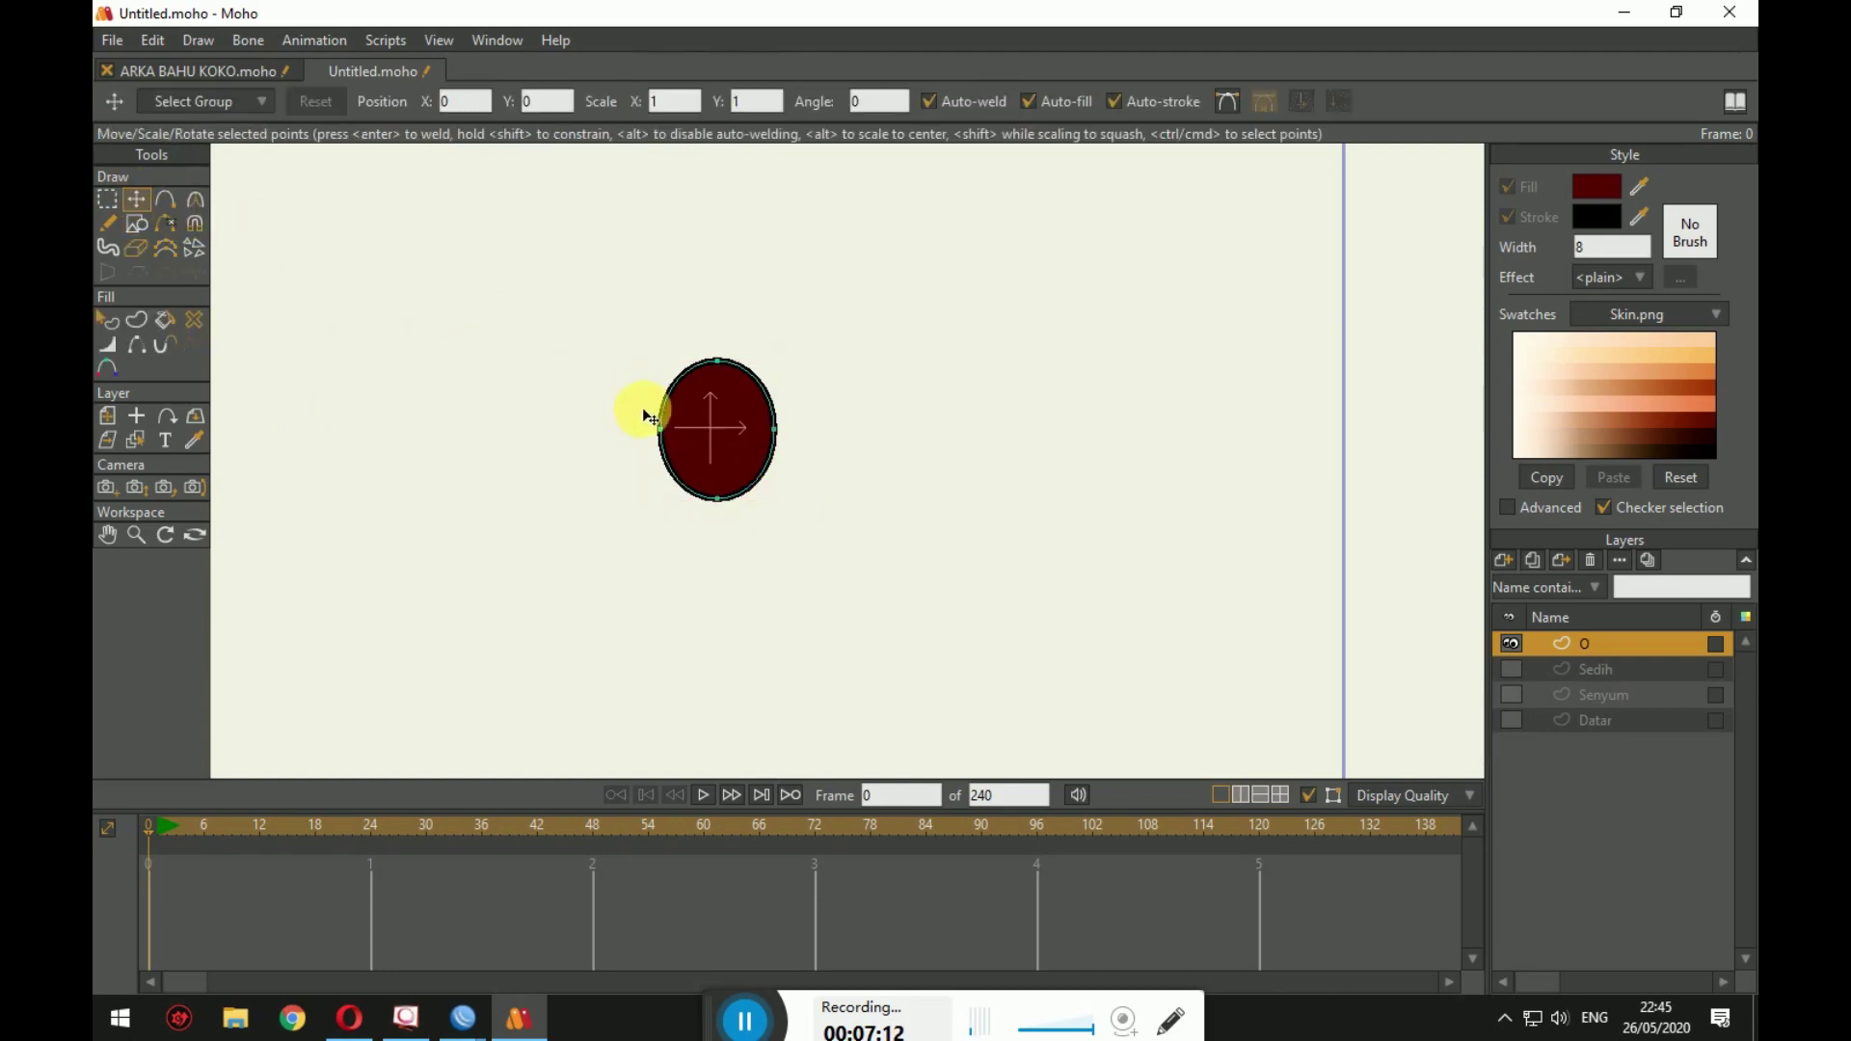
drag(673, 436, 685, 359)
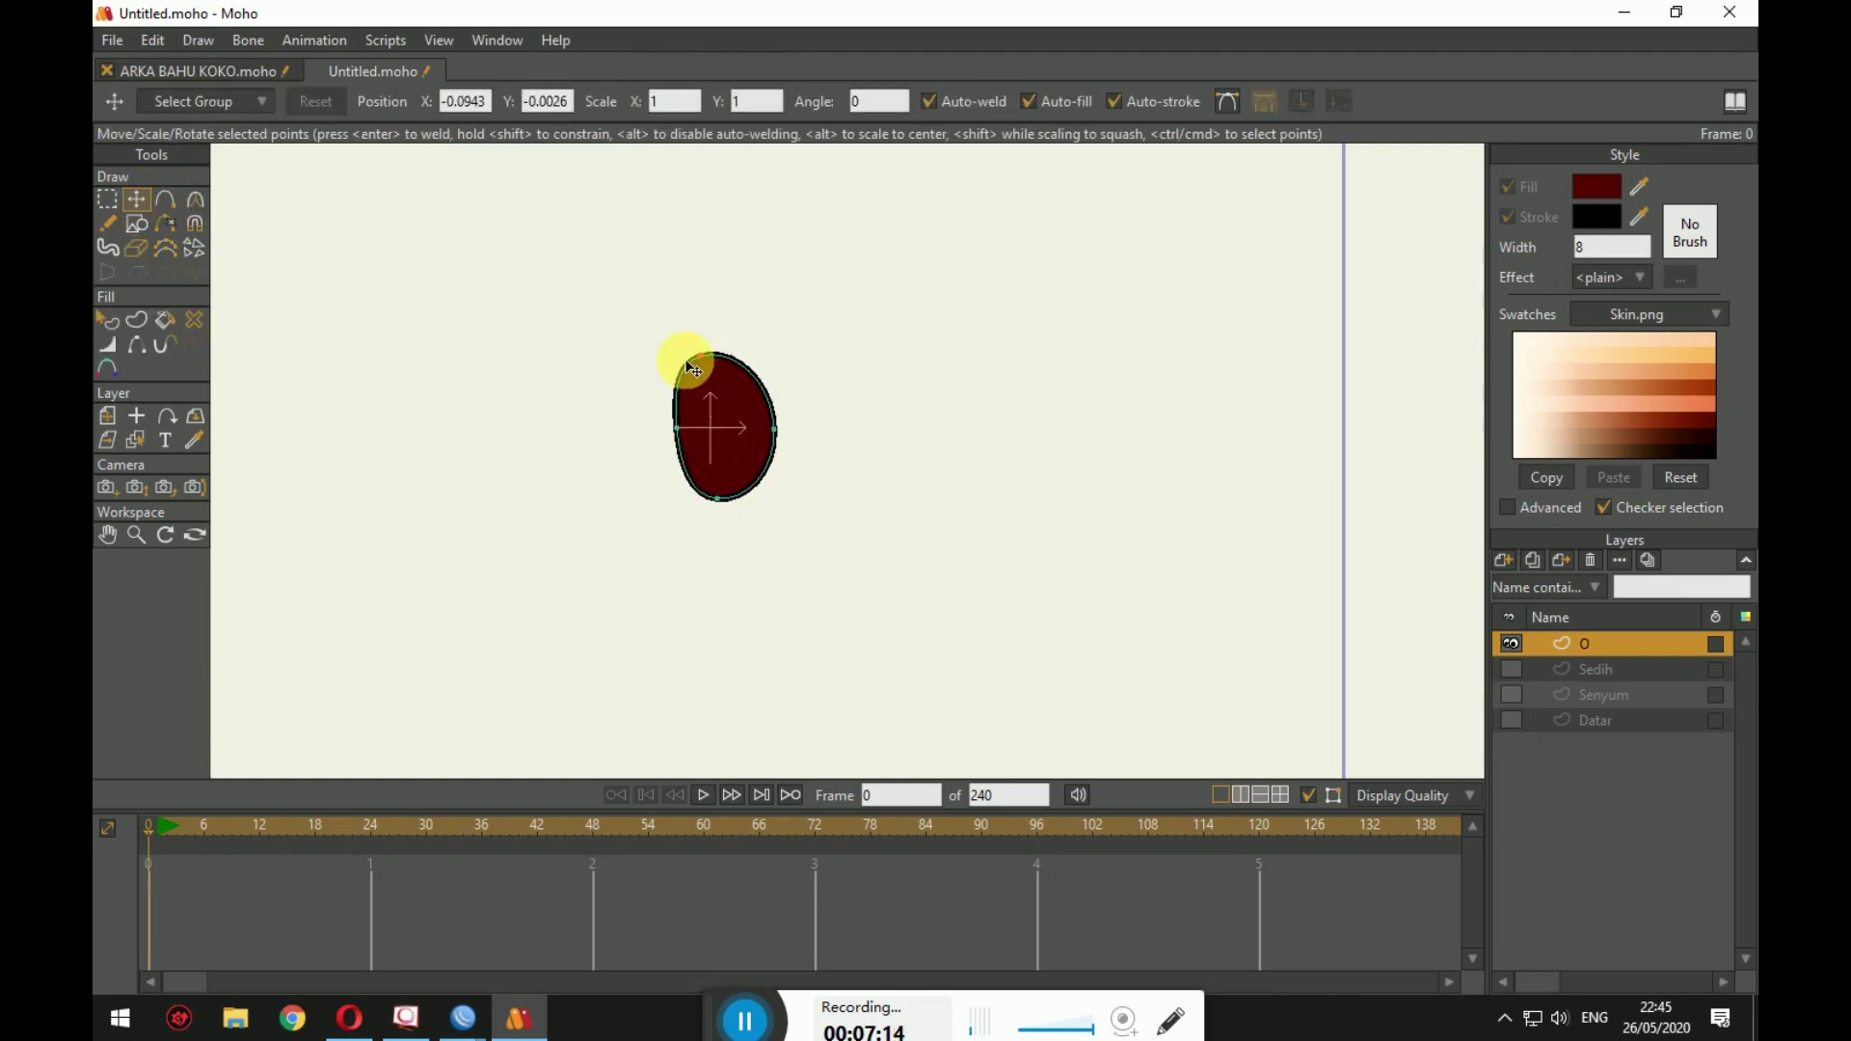
drag(730, 499, 707, 495)
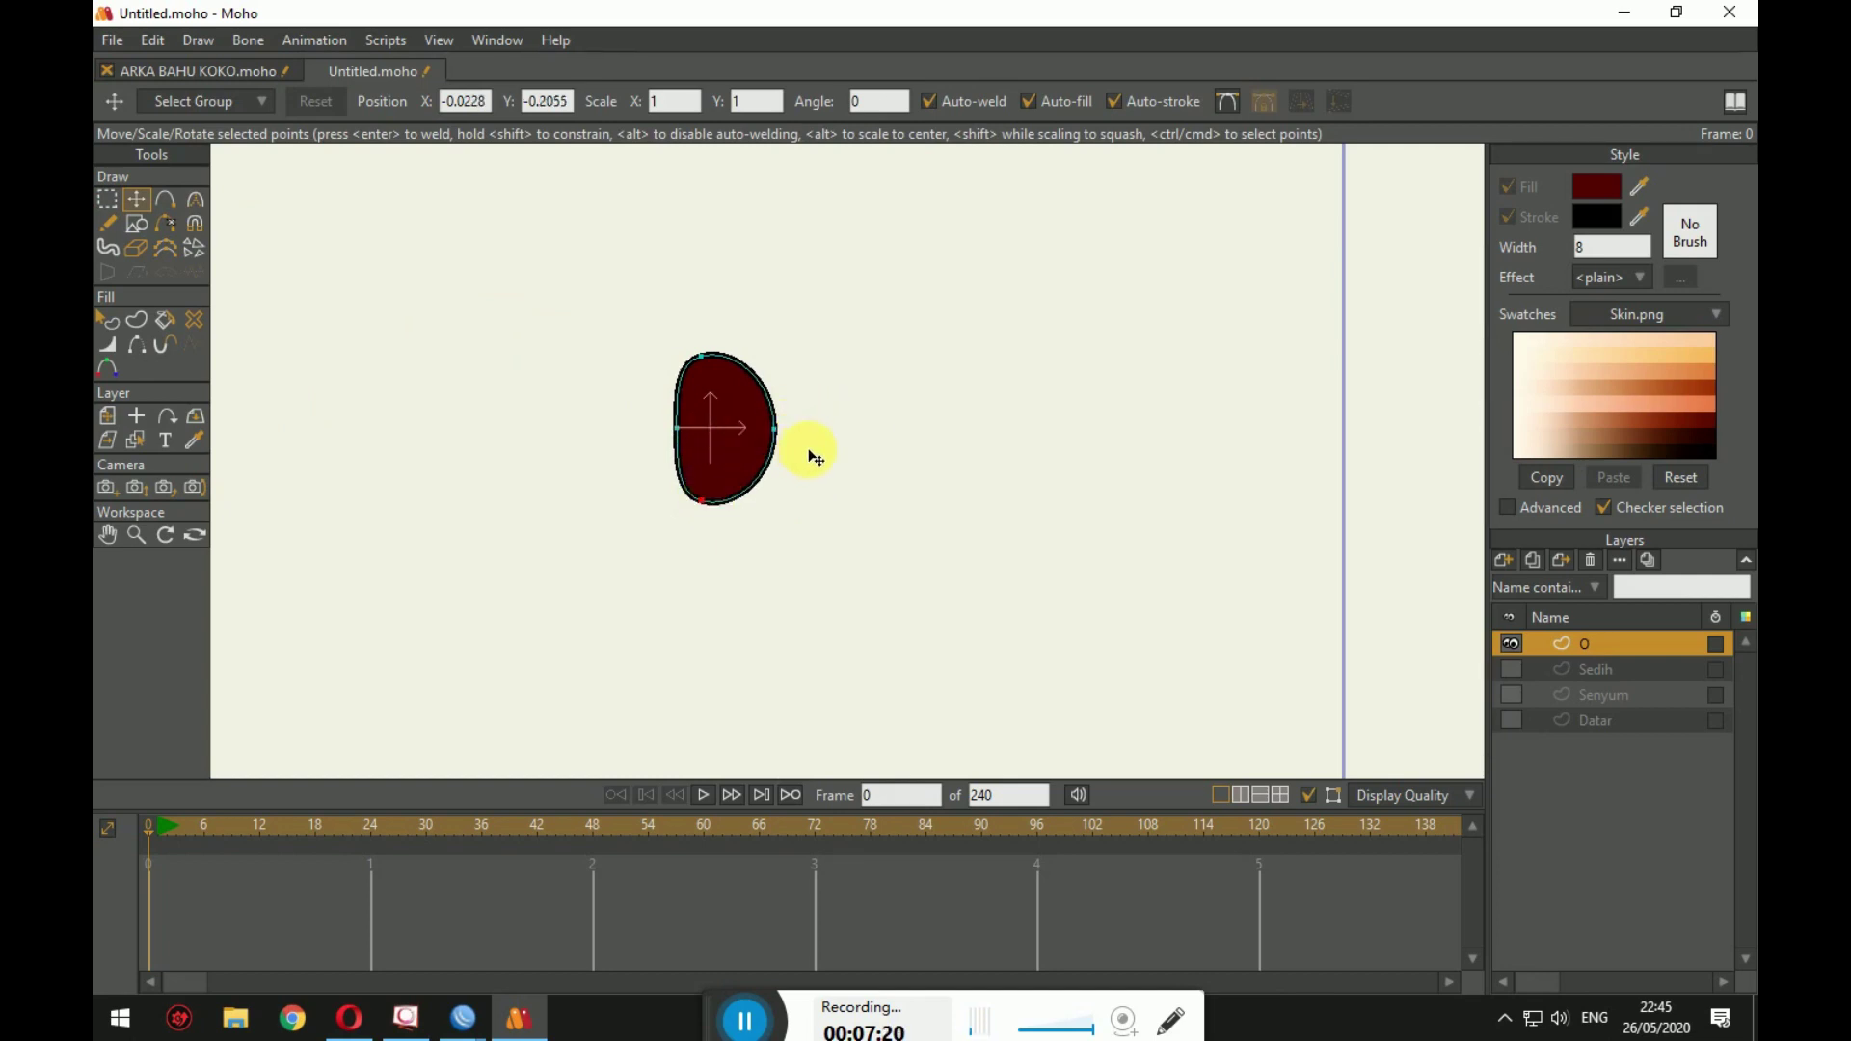
drag(703, 355, 696, 356)
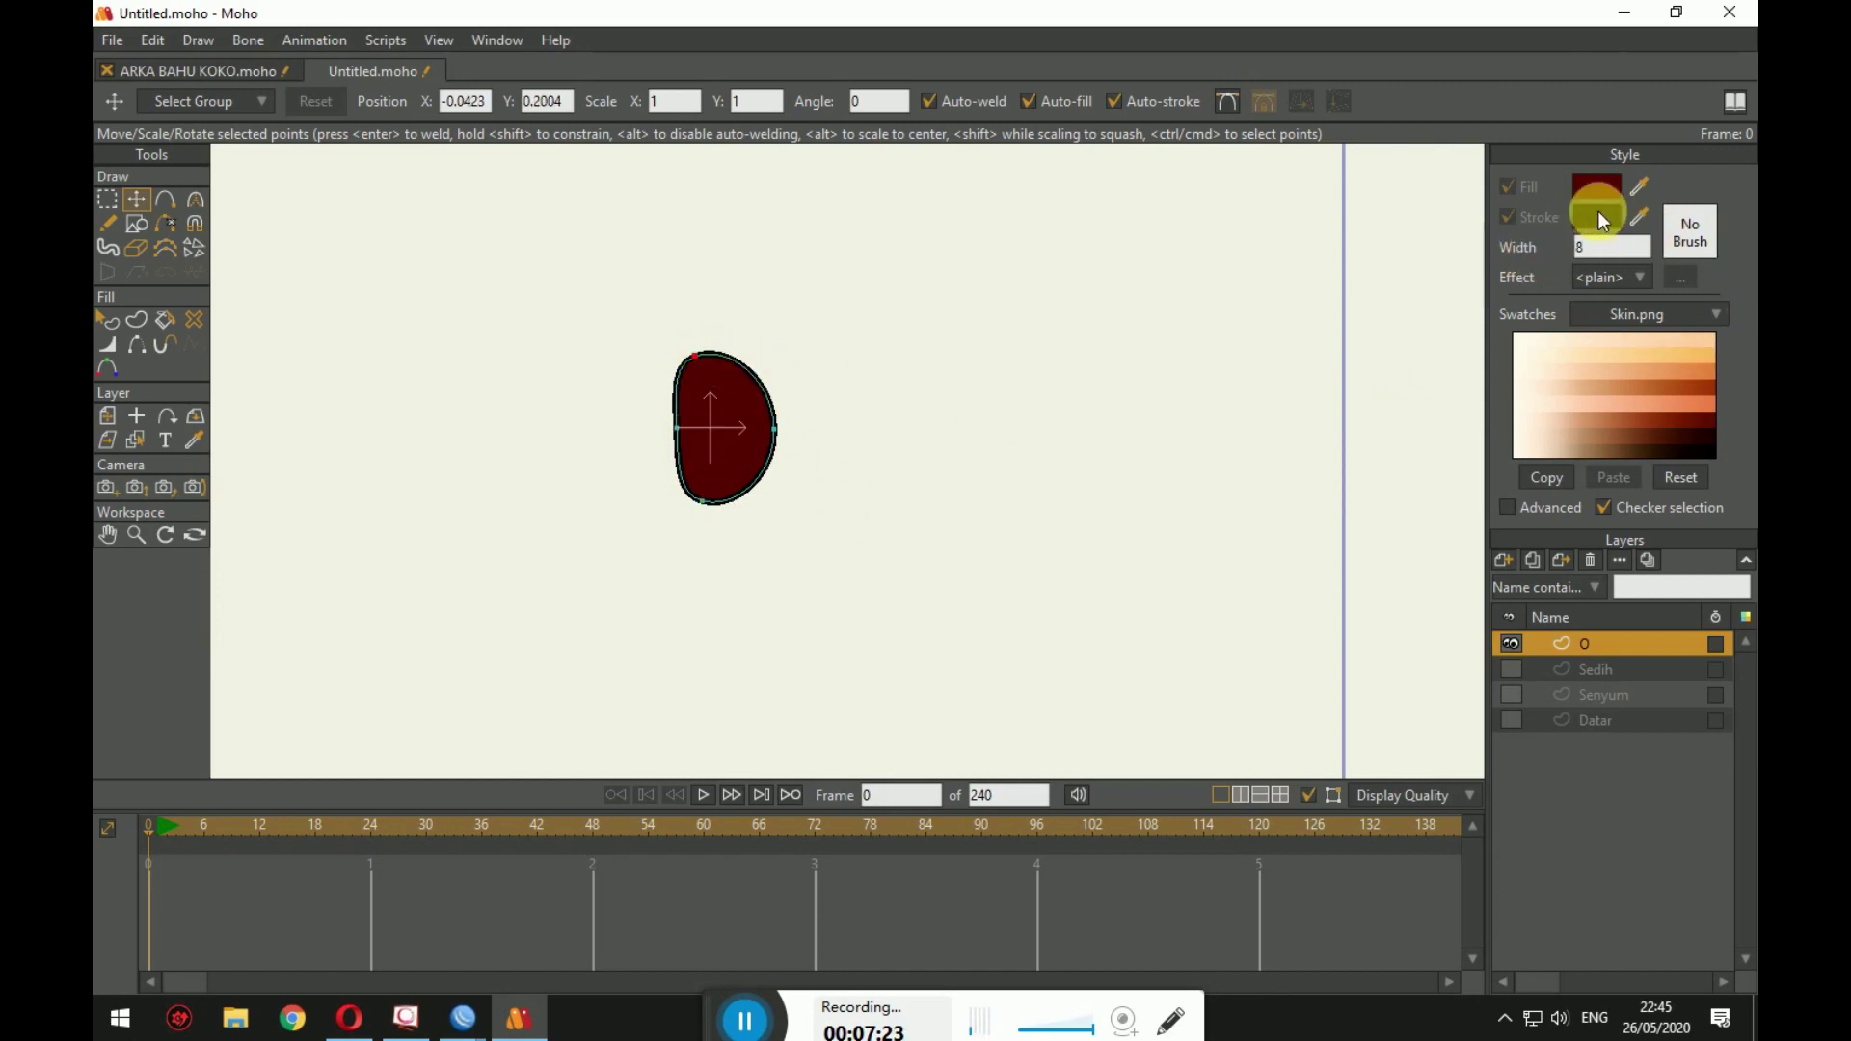
Step: Set the fill colour of the mouth shape on layer O to dark red 4B0505, then deselect the shape
click(106, 323)
click(744, 413)
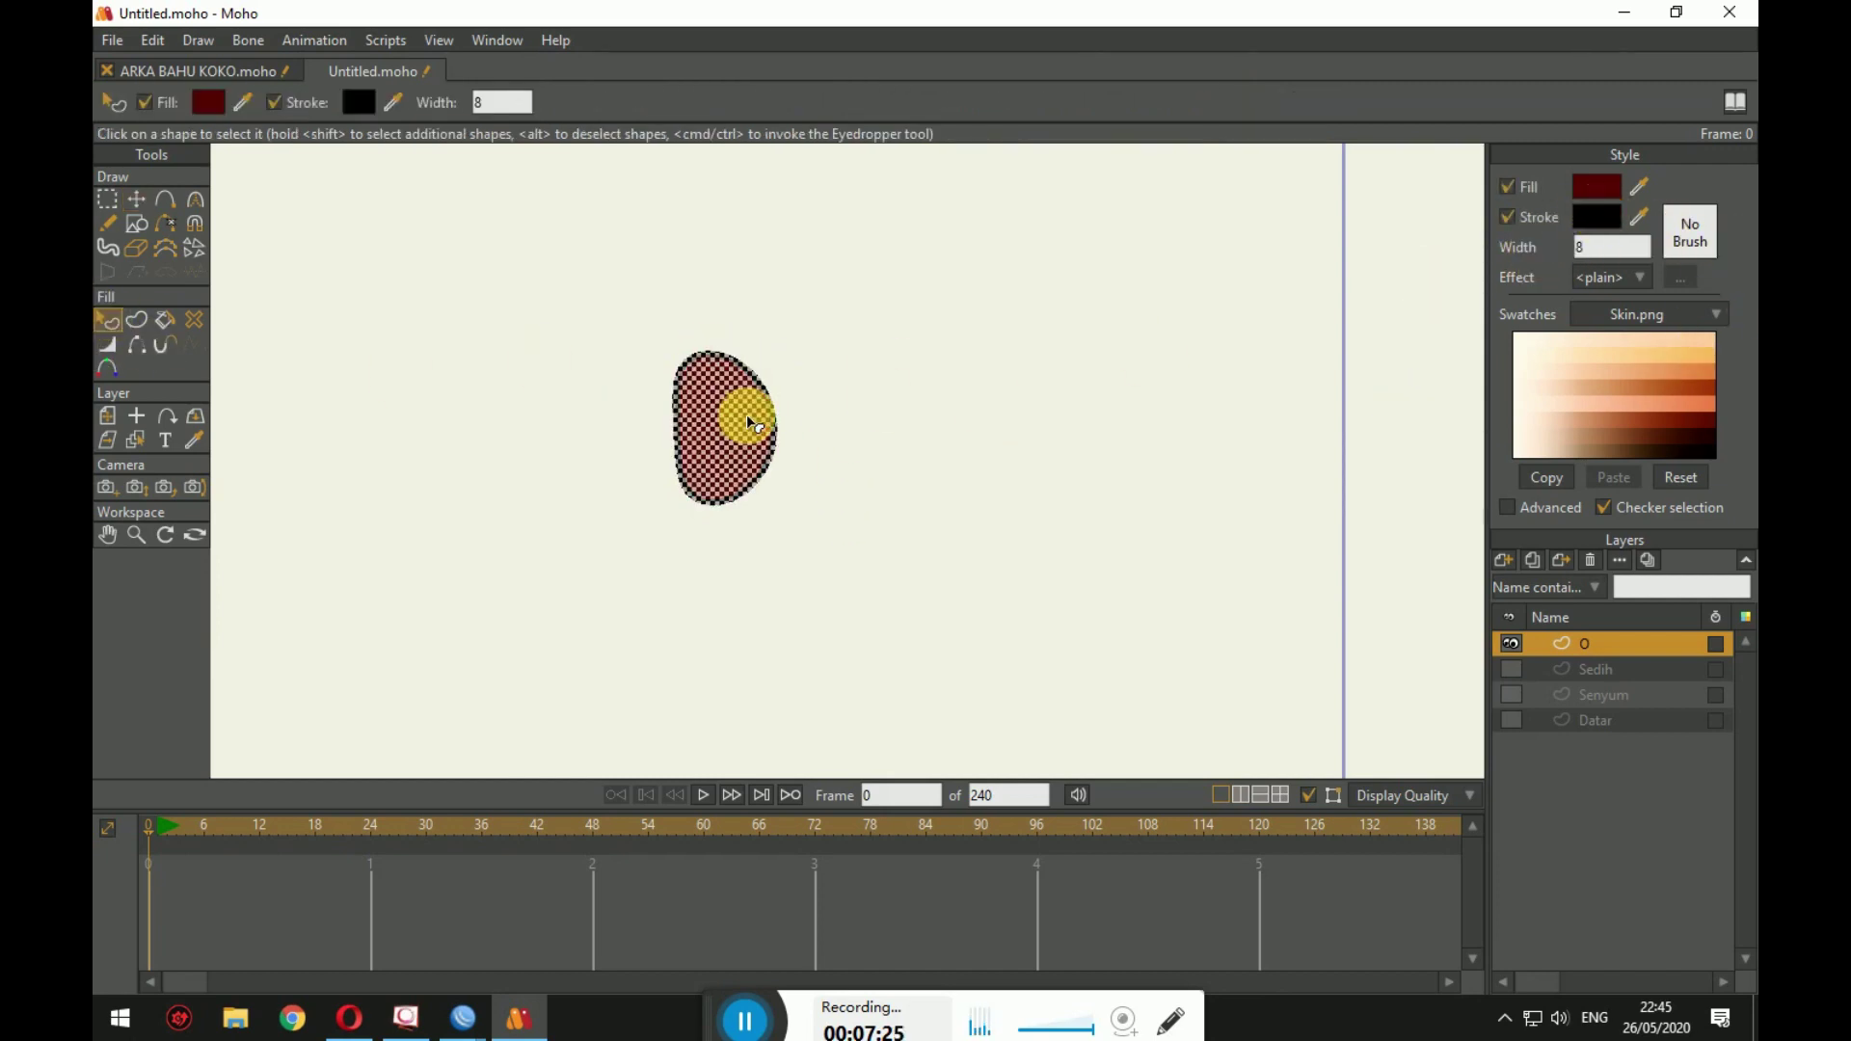
click(1601, 185)
mouse_move(1519, 281)
mouse_down()
mouse_move(1537, 338)
mouse_move(1496, 239)
mouse_move(1537, 334)
mouse_move(1454, 373)
mouse_move(1261, 535)
mouse_move(1575, 310)
mouse_move(1452, 426)
mouse_move(1462, 463)
mouse_up()
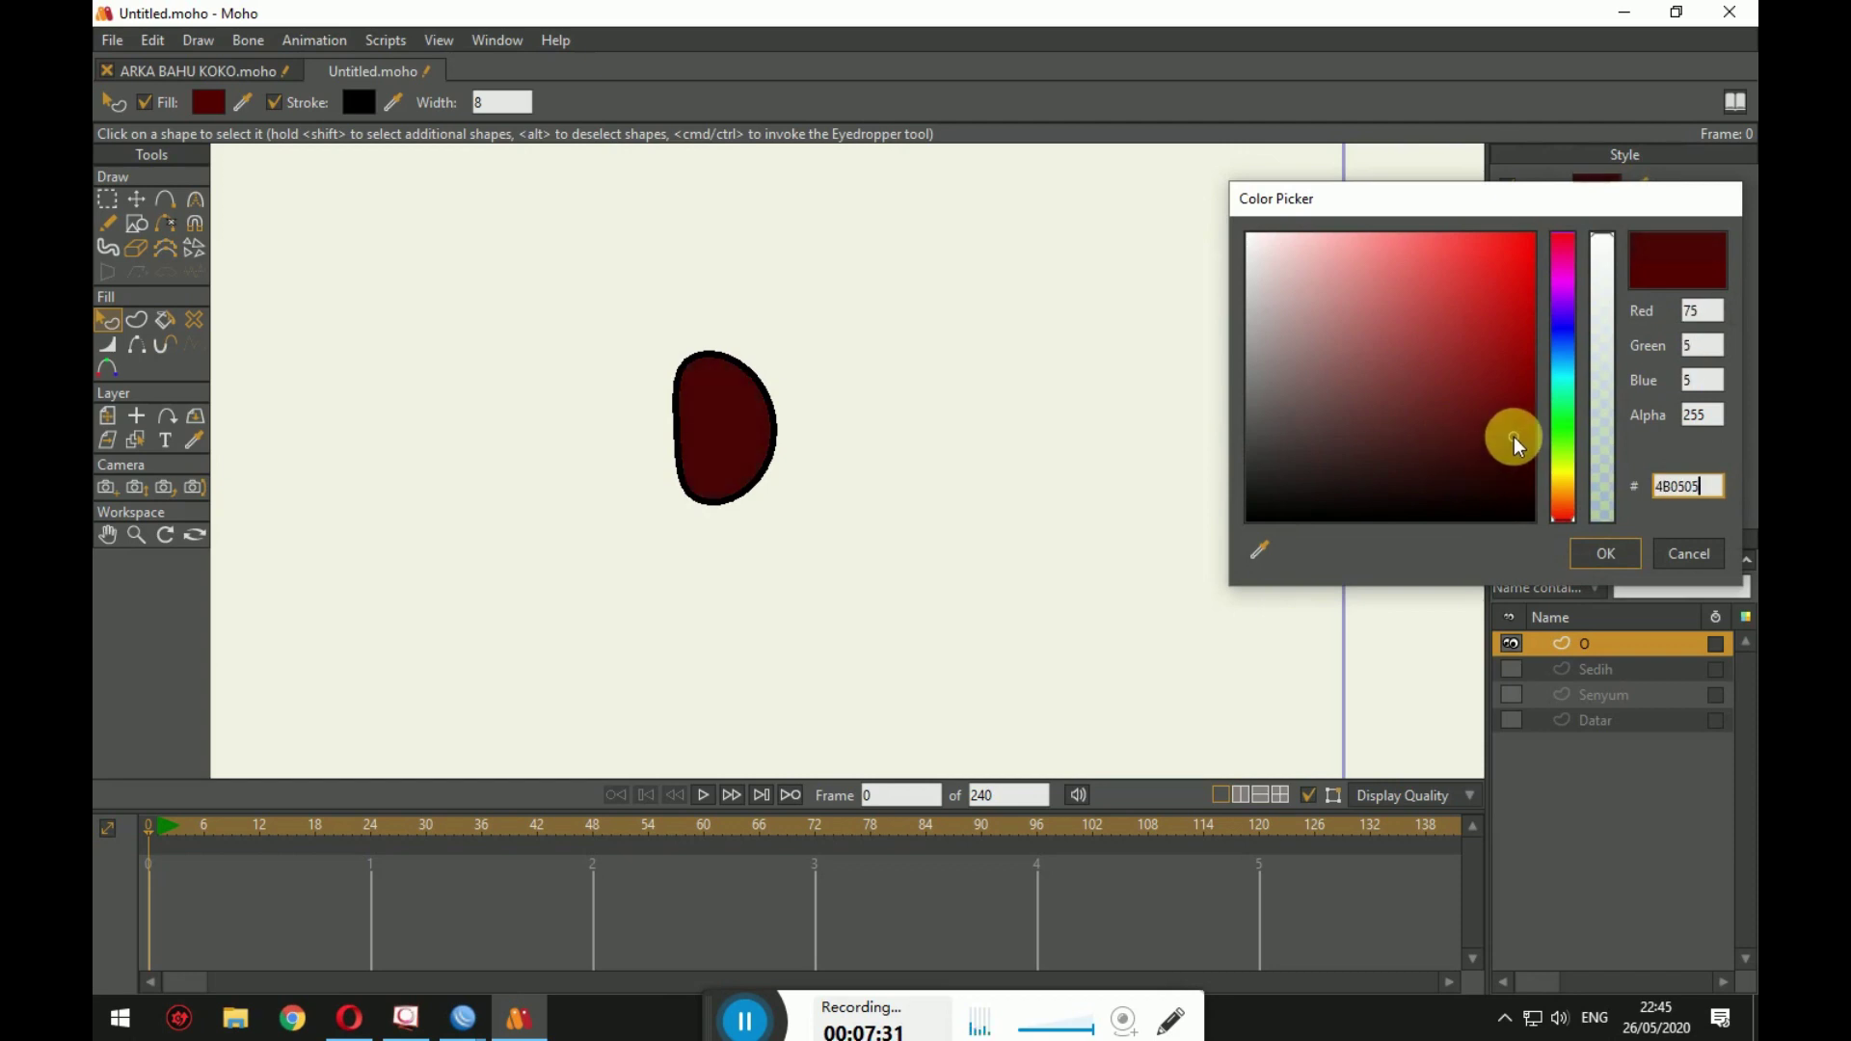
click(1607, 555)
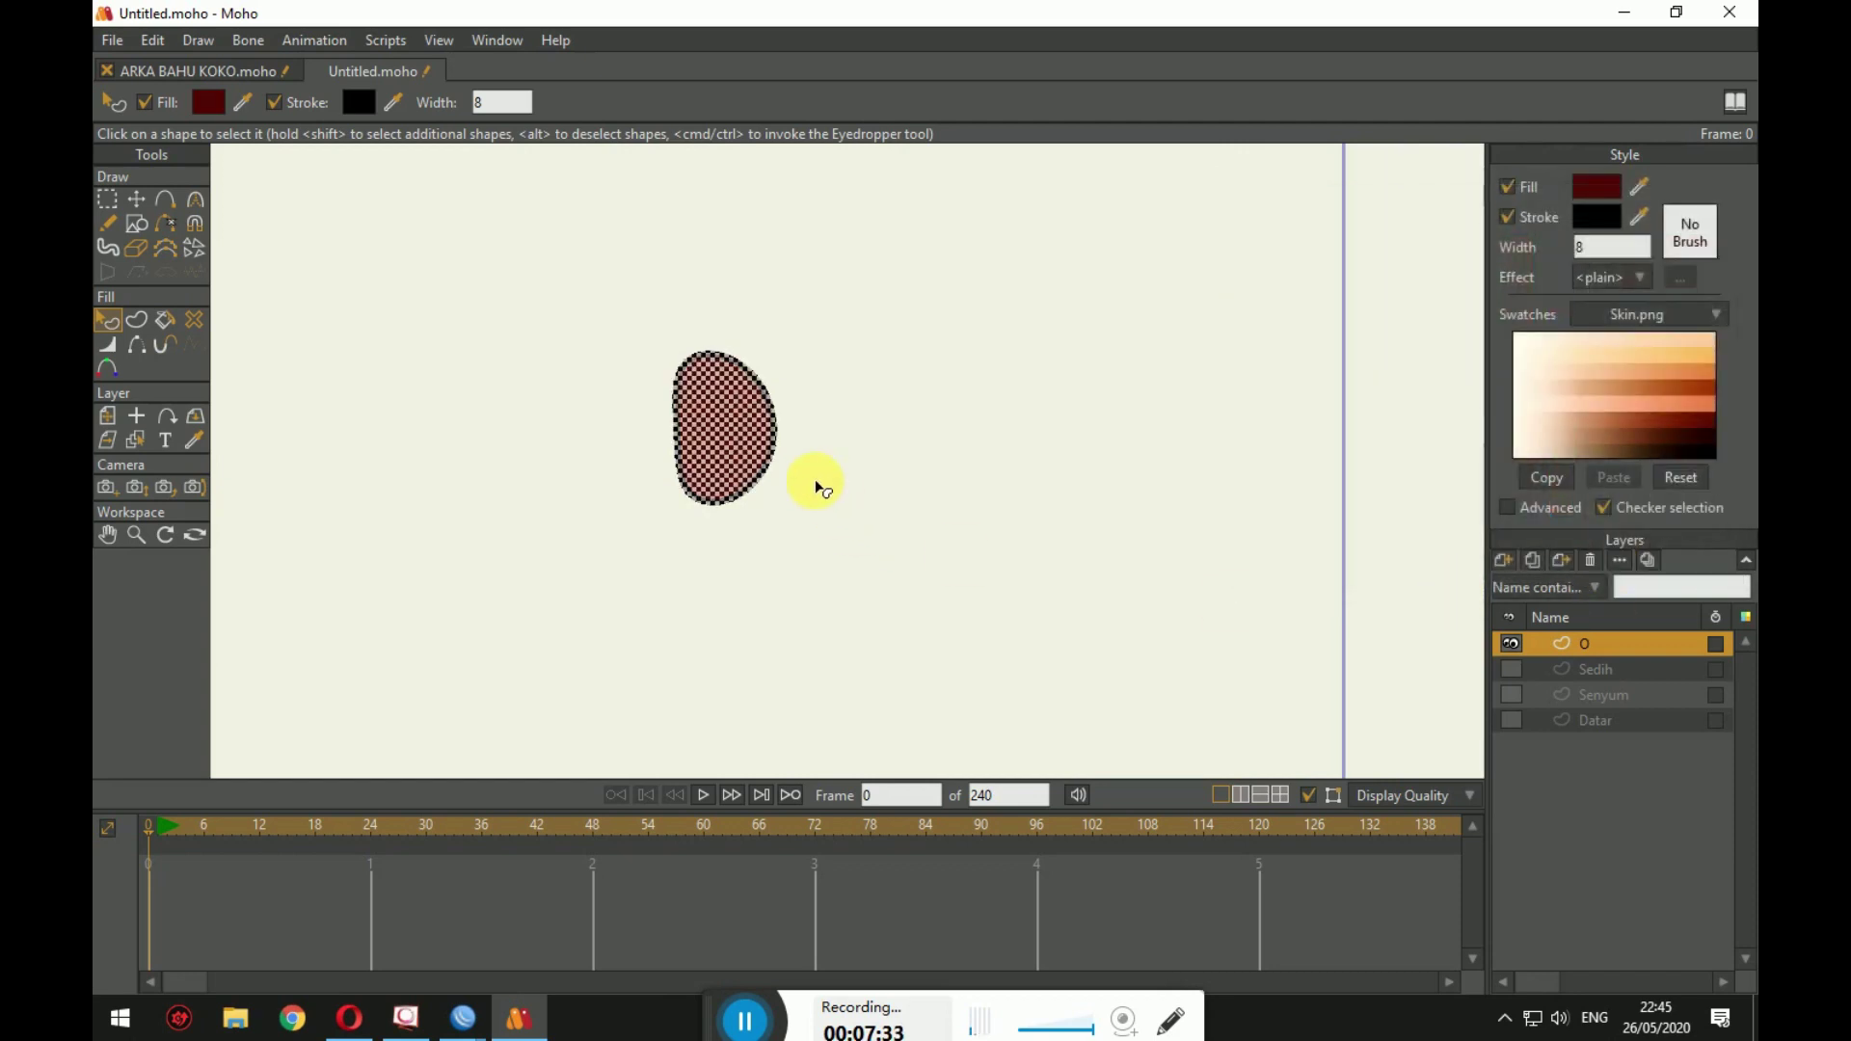
scroll(817, 489, down, 1)
click(853, 511)
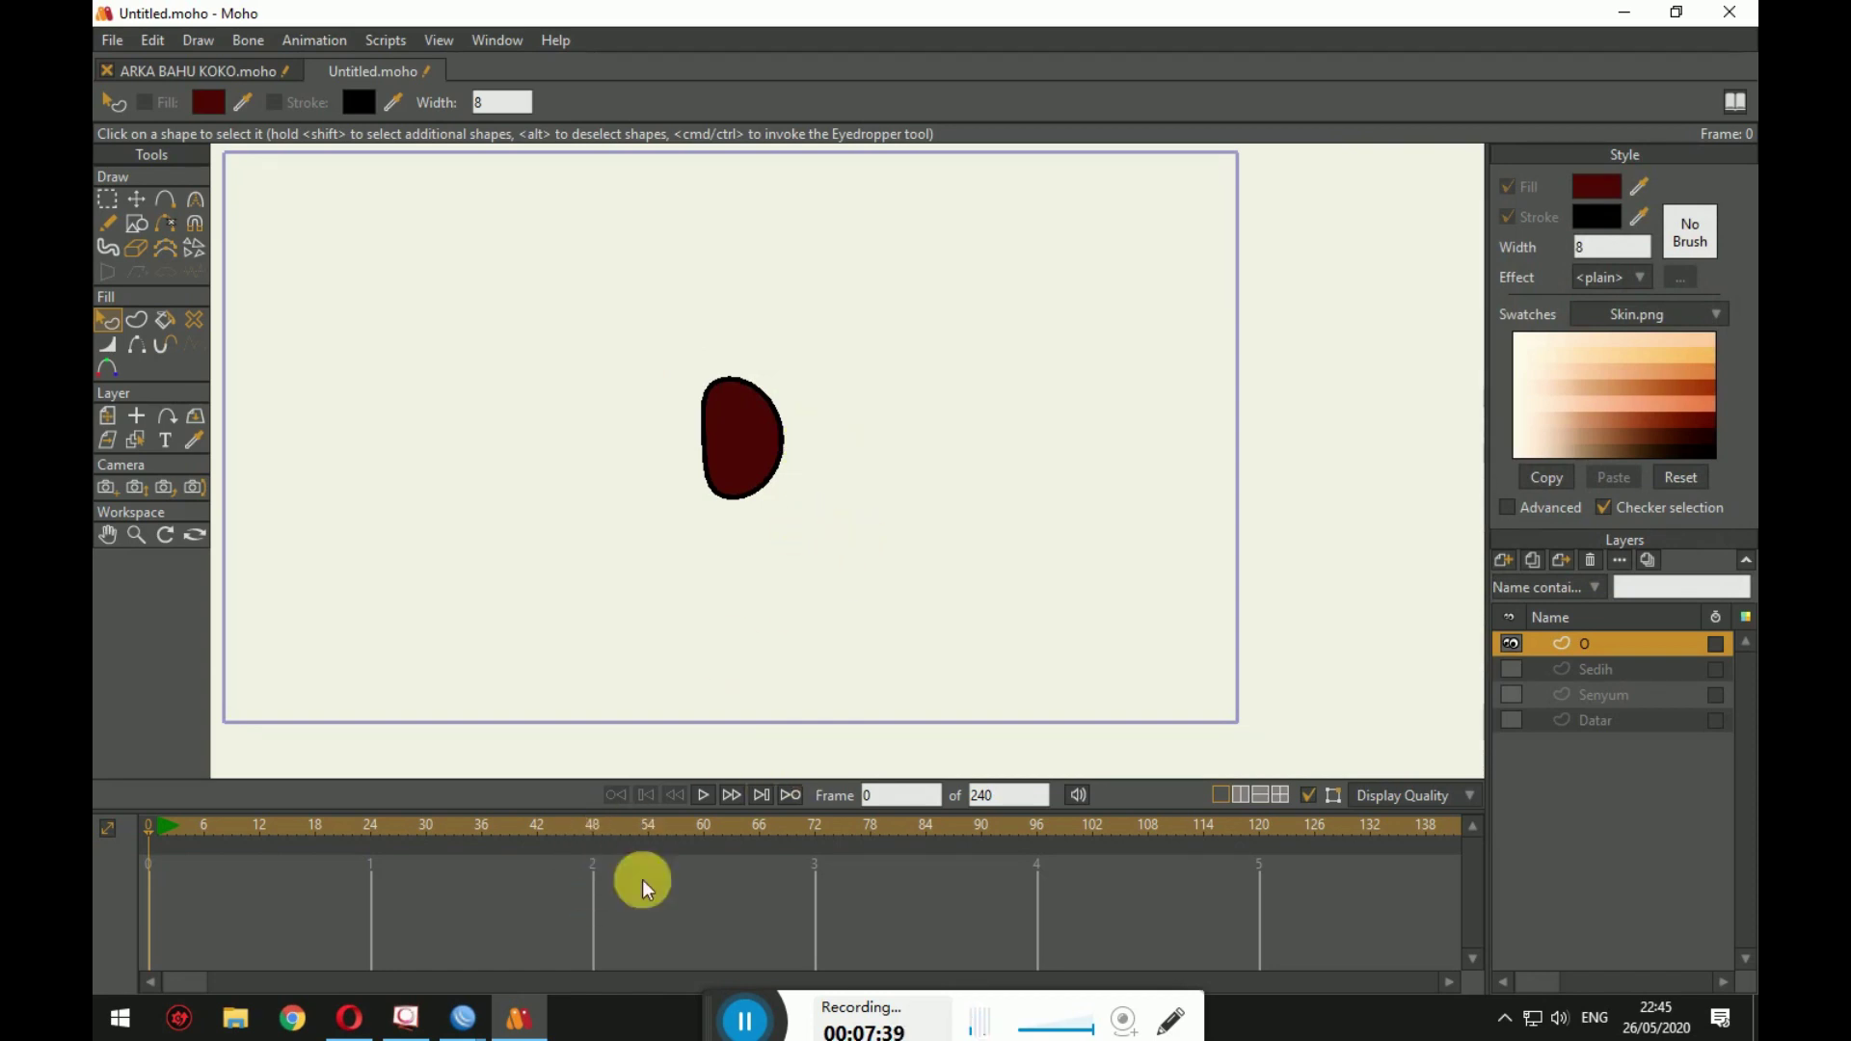
Step: Switch to Opera, open the video "Prank Tuyul - Kartun Horor Lucu" in a new tab and pause it at about 5:19
click(355, 1022)
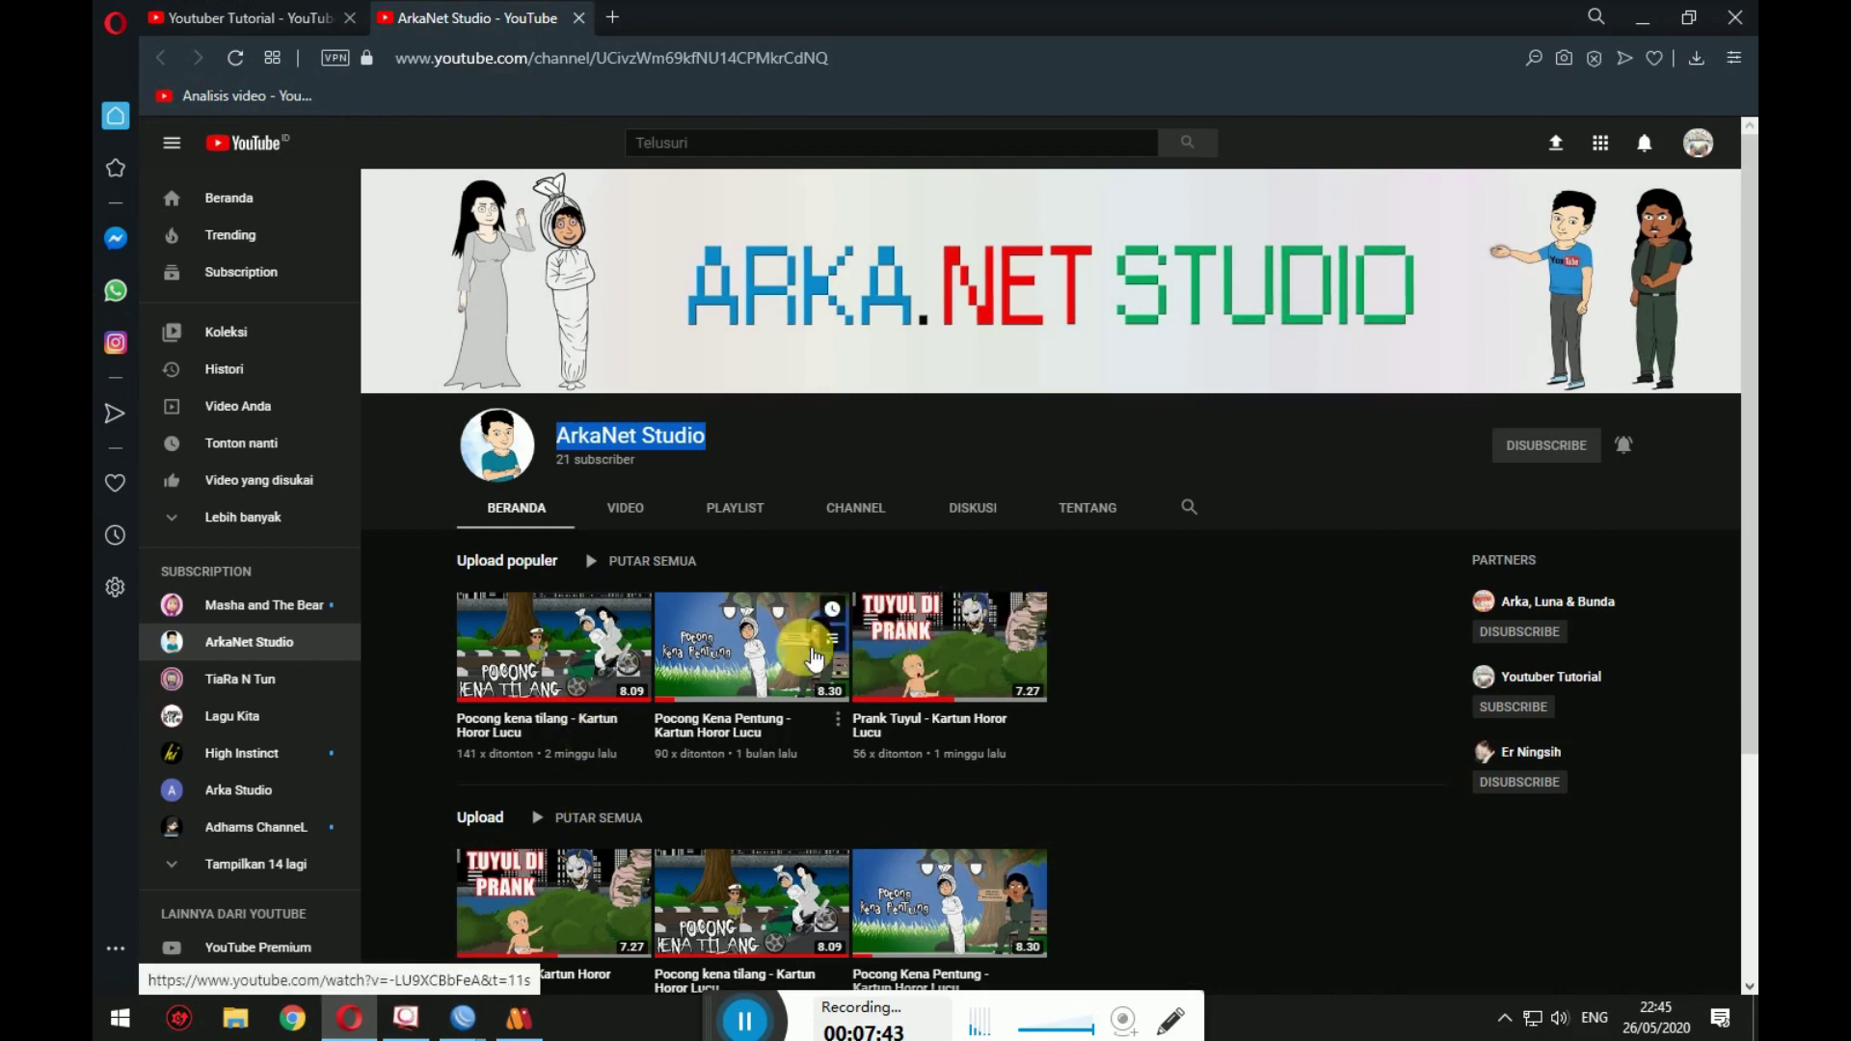
middle_click(950, 673)
click(723, 15)
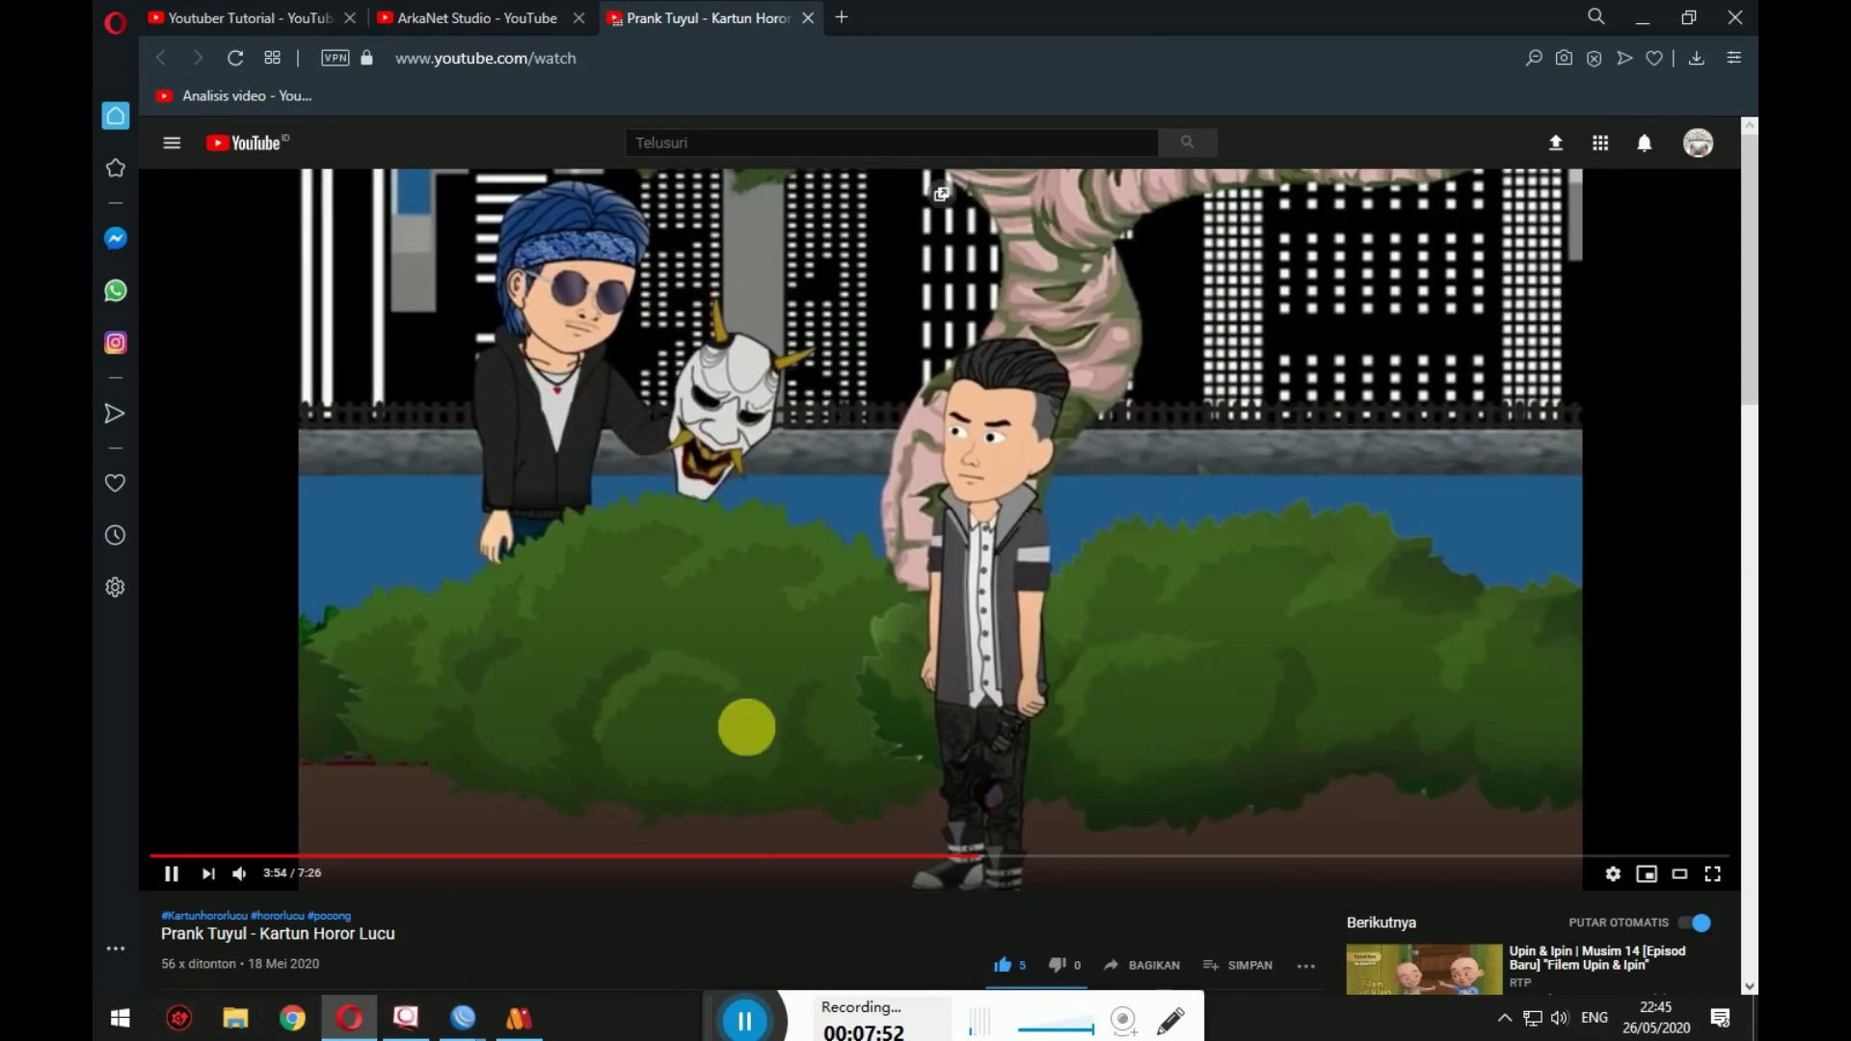
click(820, 557)
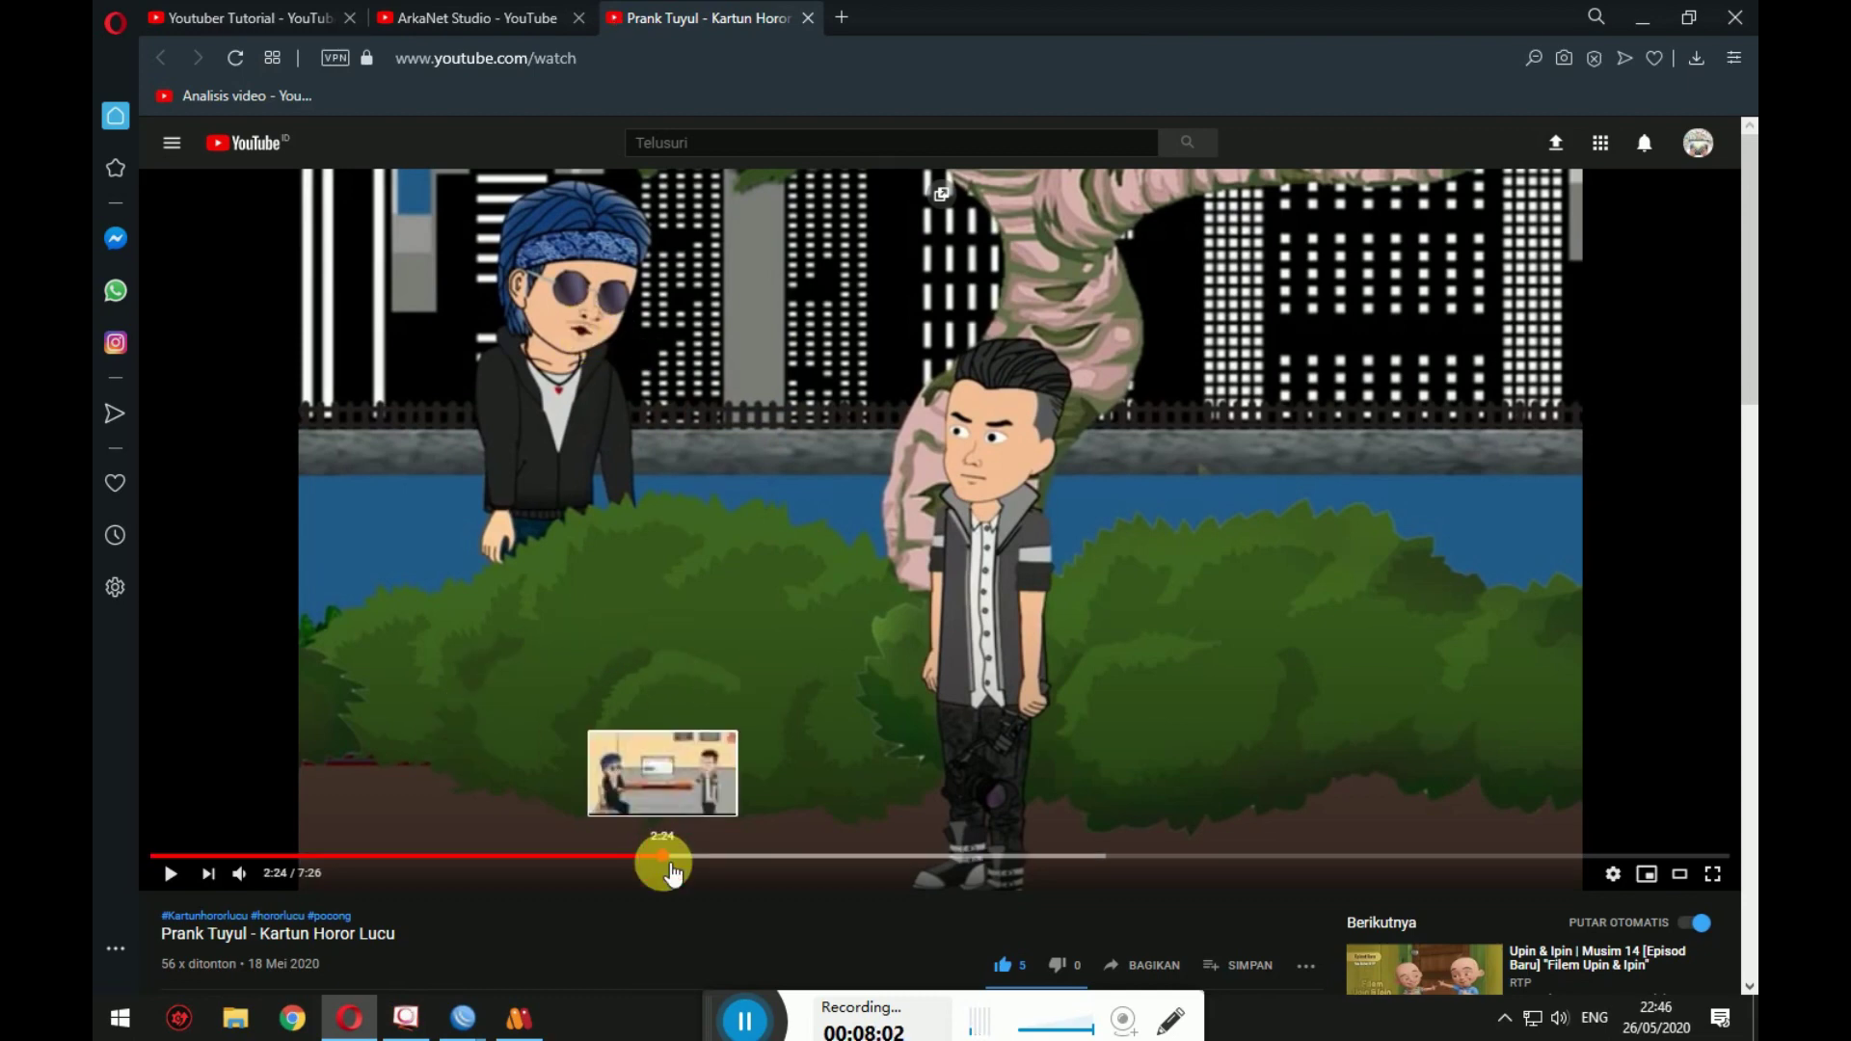
drag(664, 856, 1280, 870)
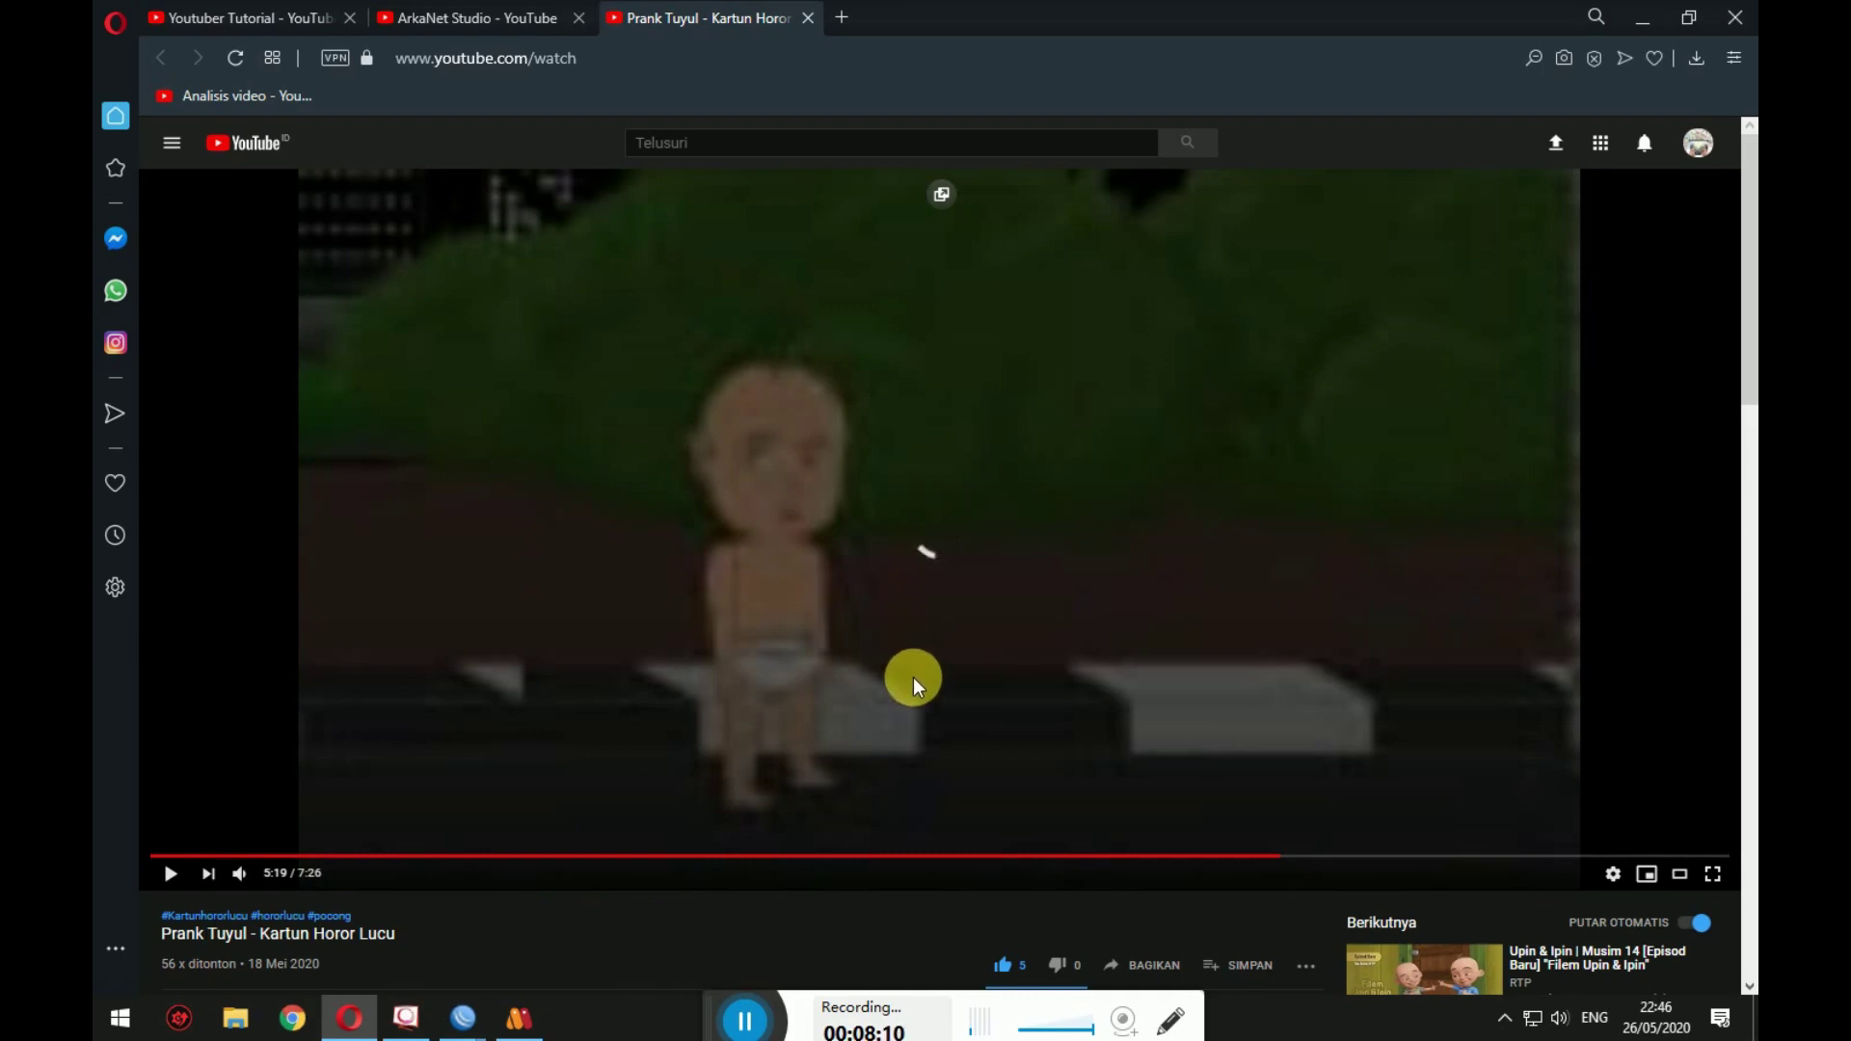
Step: Launch PhotoScape
click(118, 1020)
text(ph)
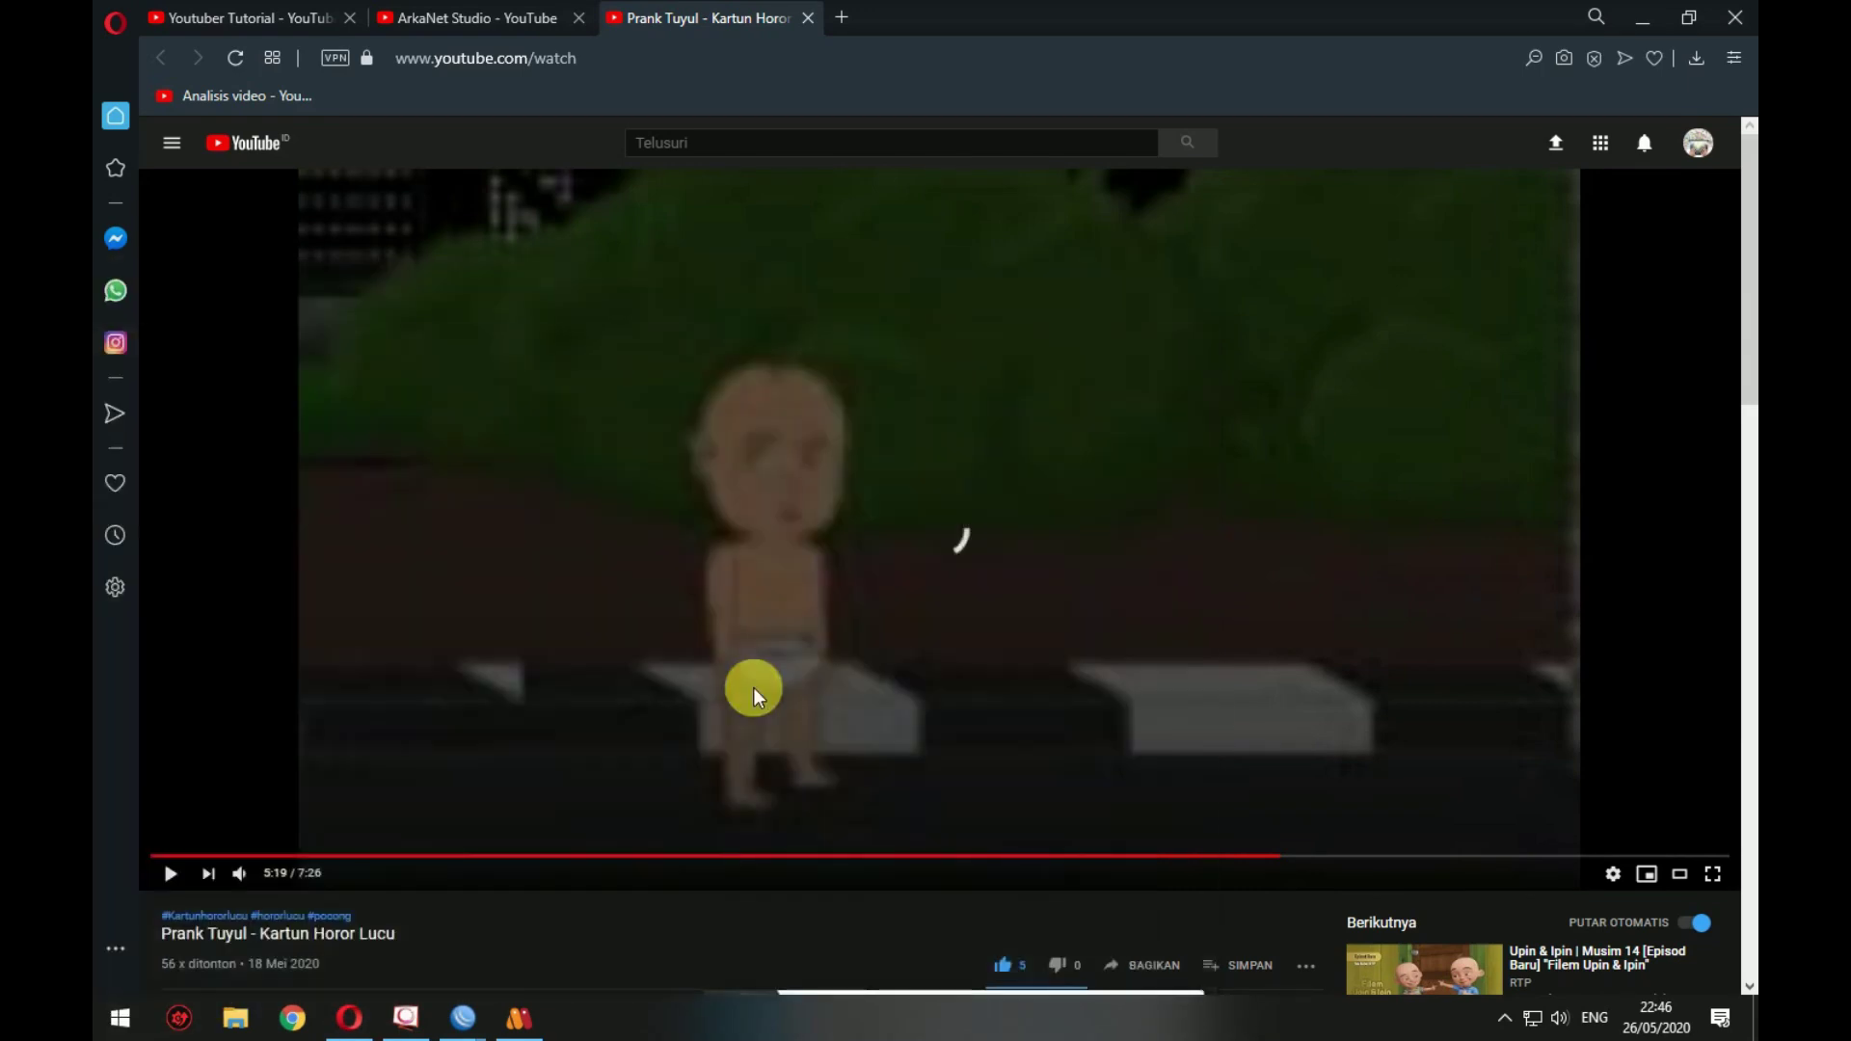
key(Return)
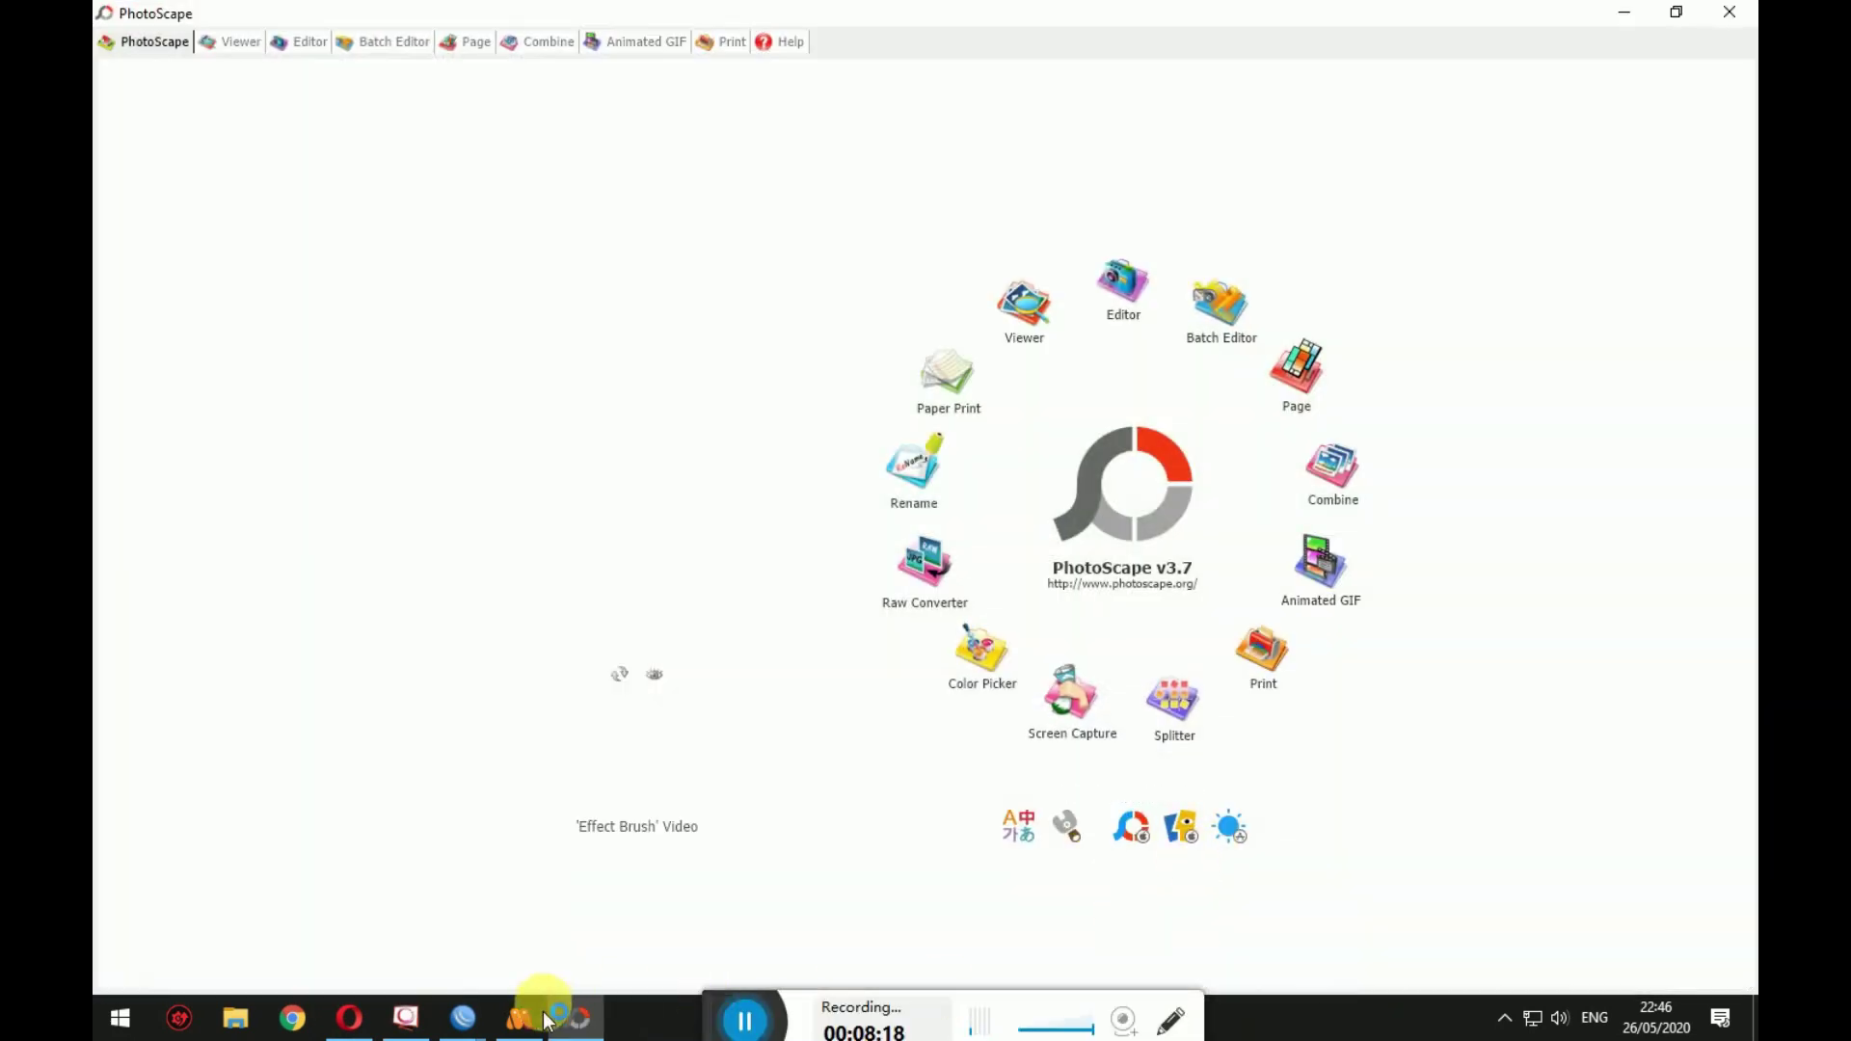
Step: Return to the paused video in Opera, change its playback quality and go to the frame at 5:23
click(349, 1019)
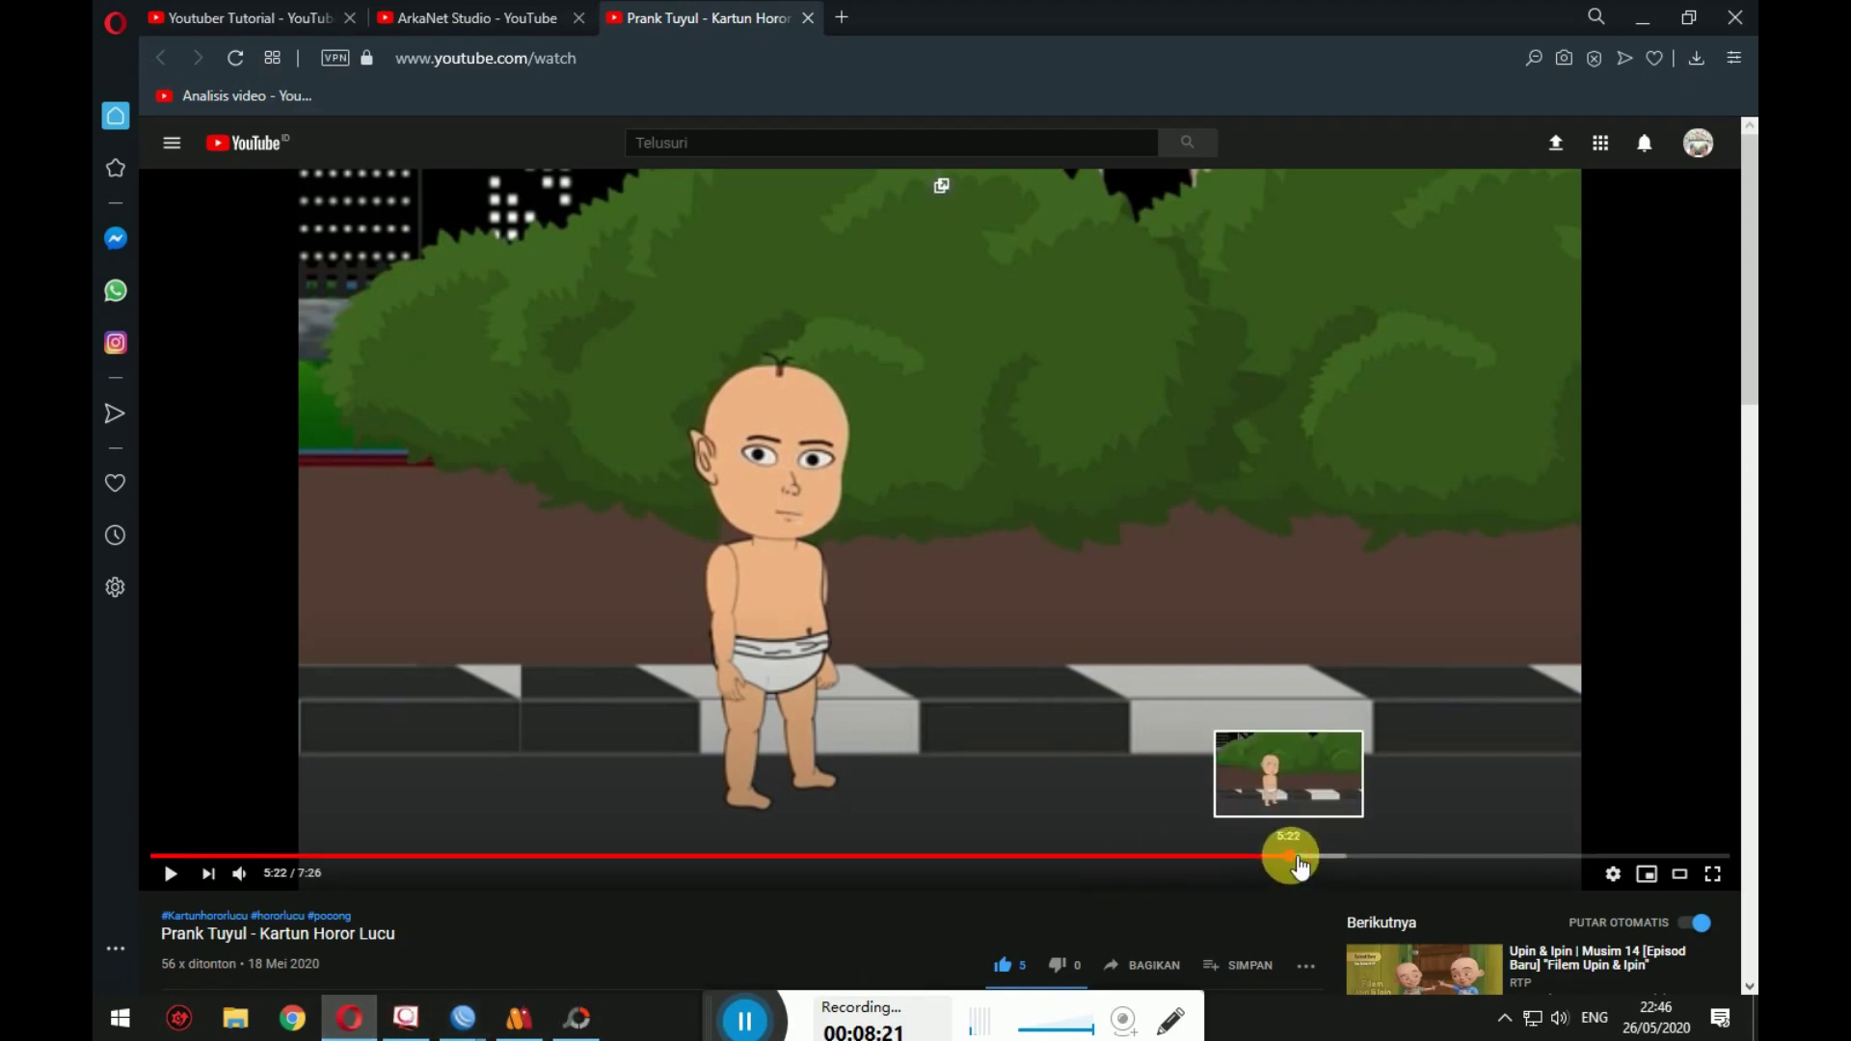
click(1297, 856)
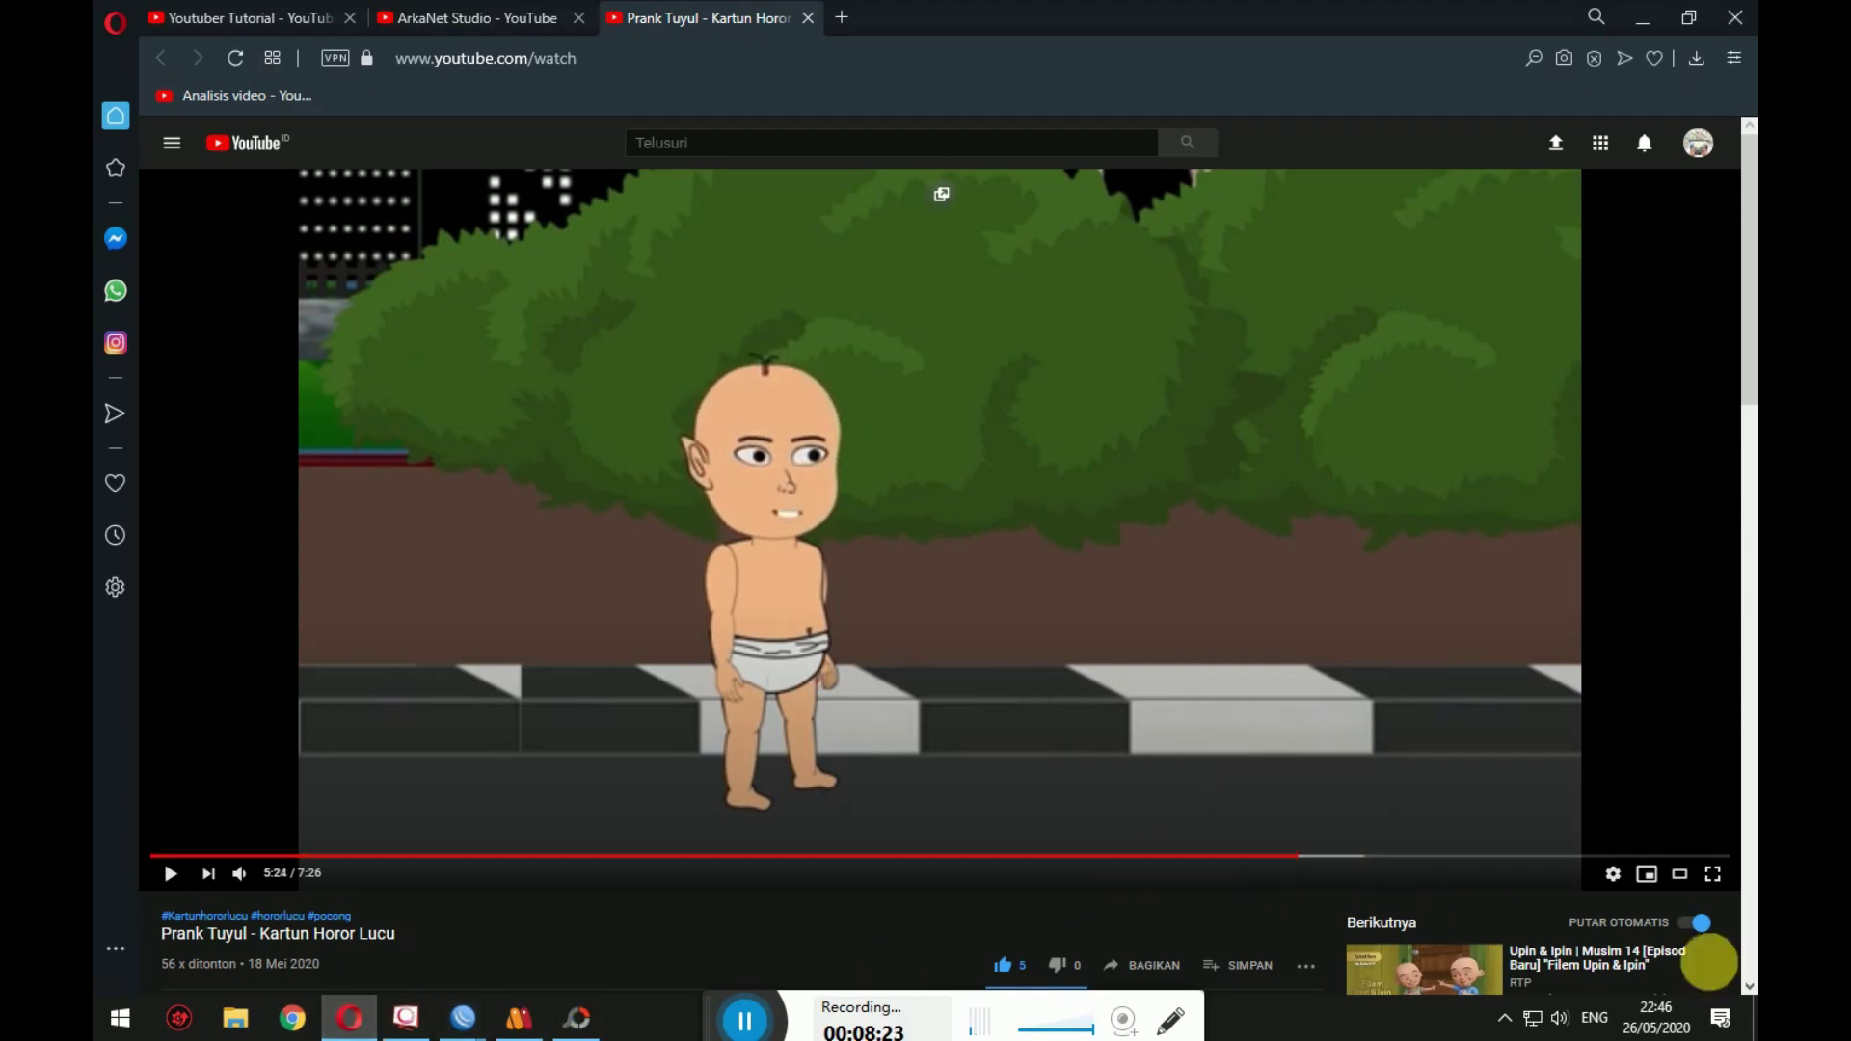
click(1613, 873)
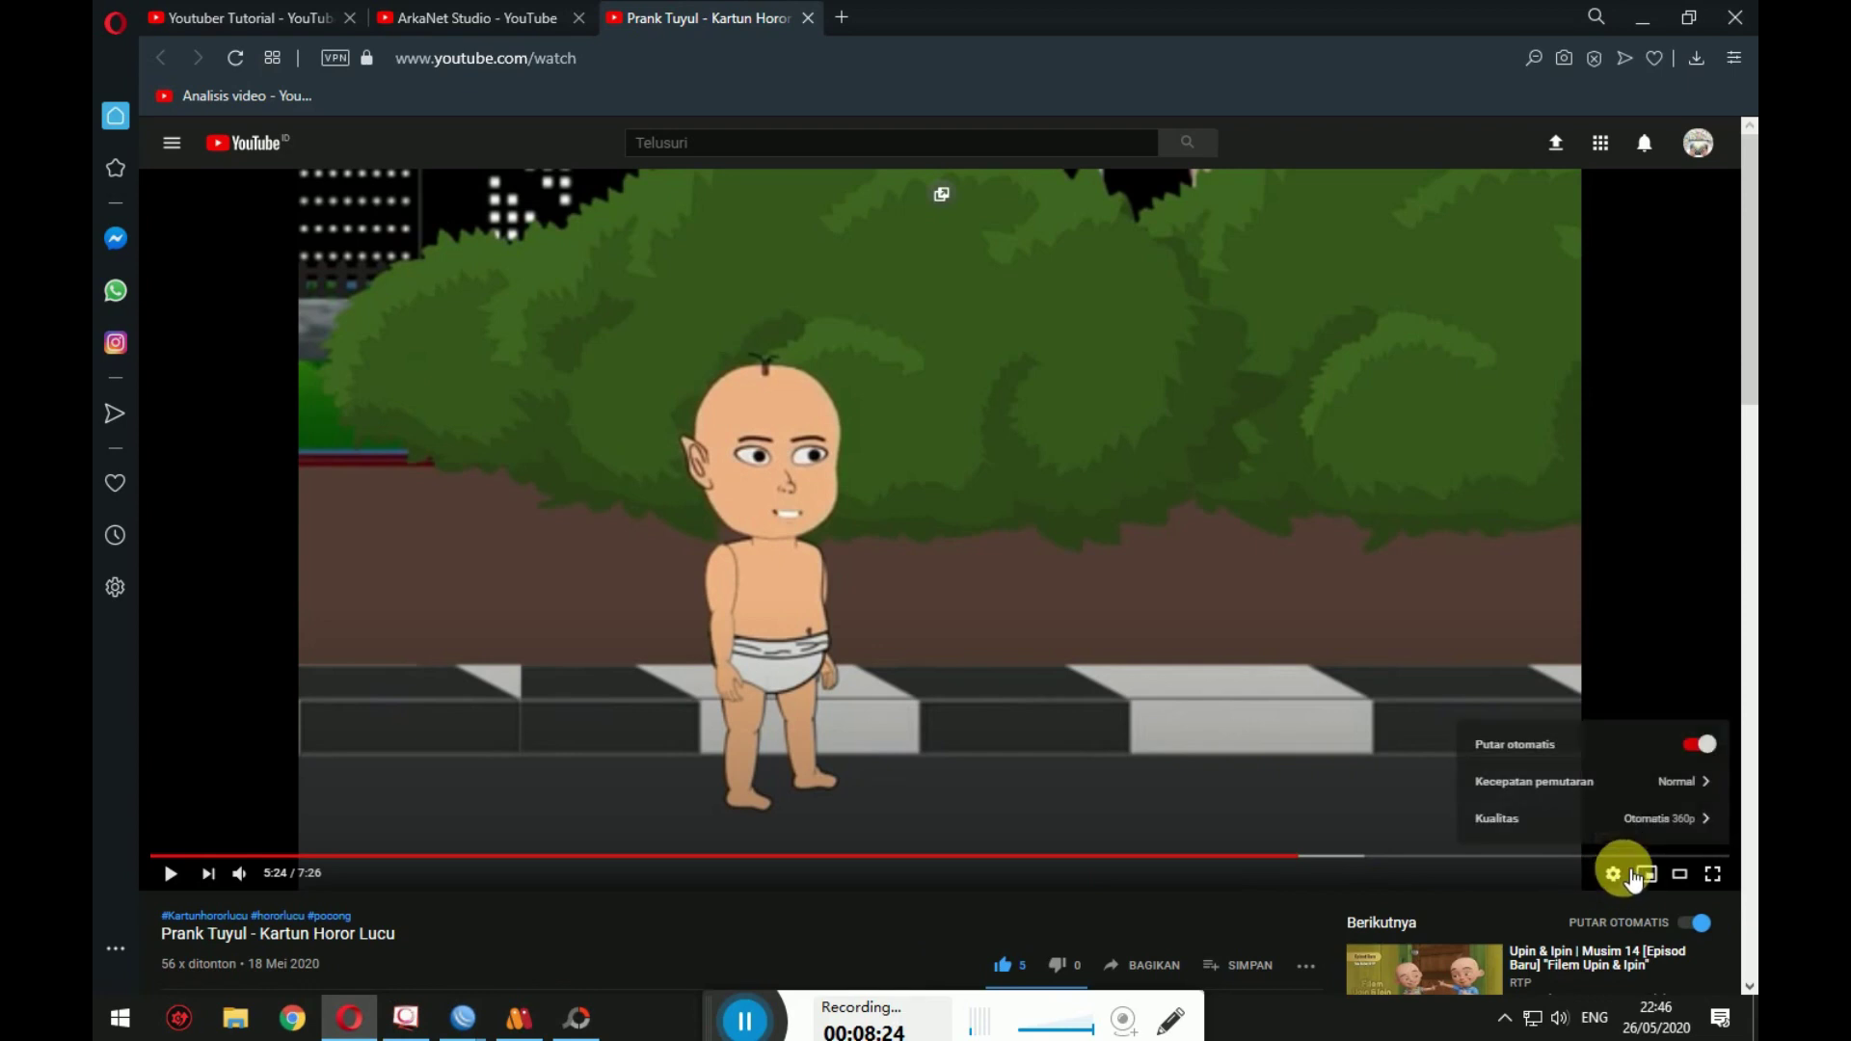
click(1639, 813)
click(1581, 600)
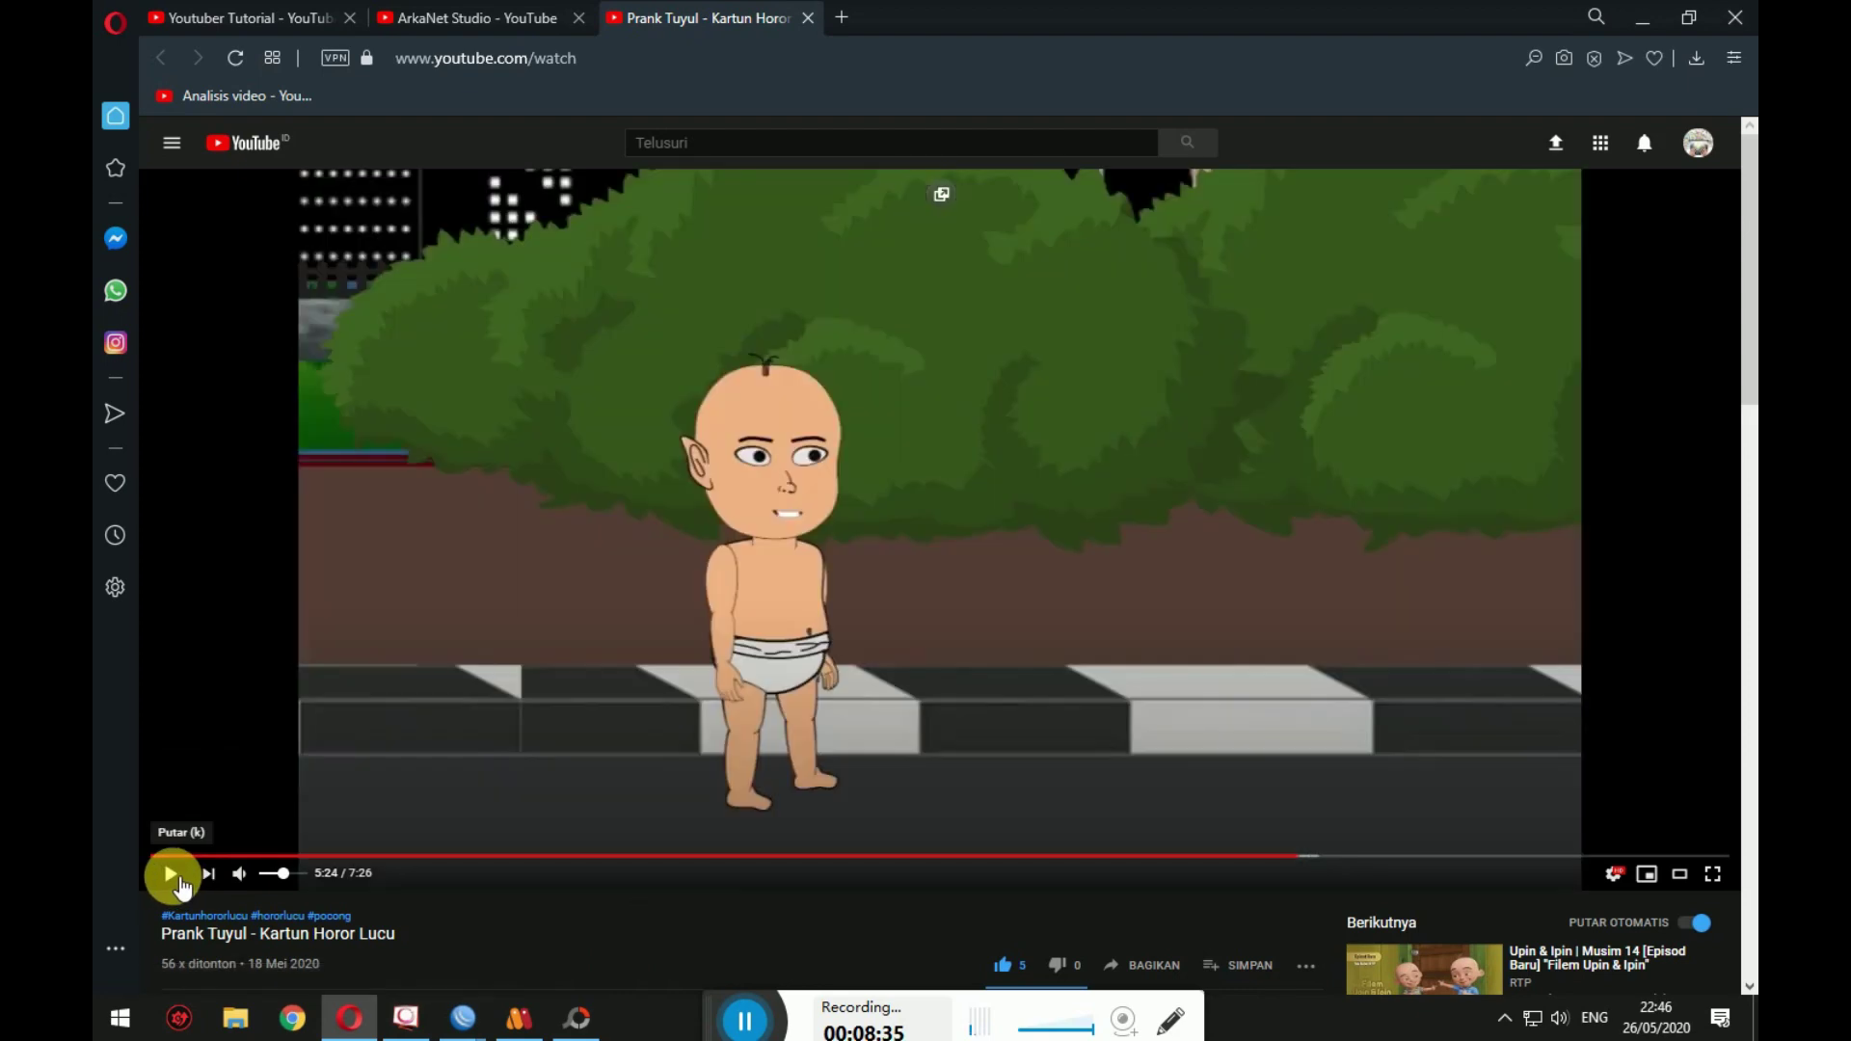
click(747, 645)
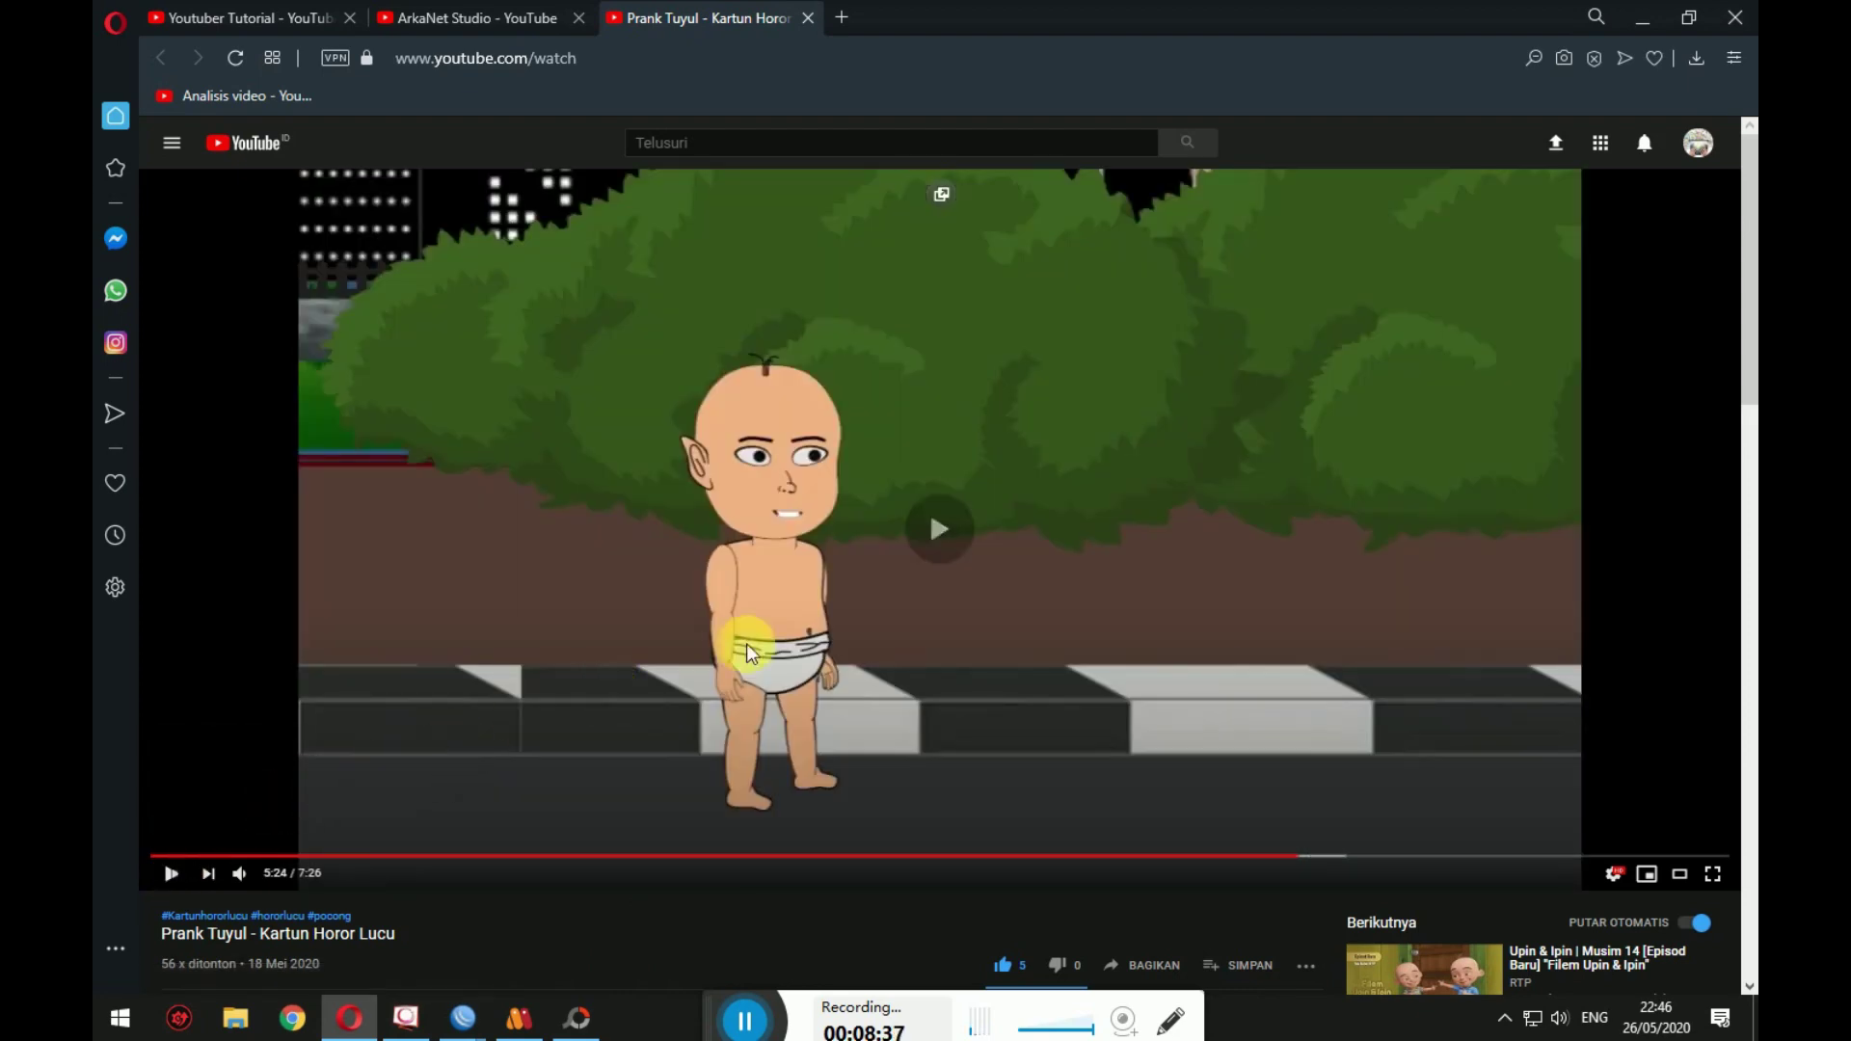
click(1293, 856)
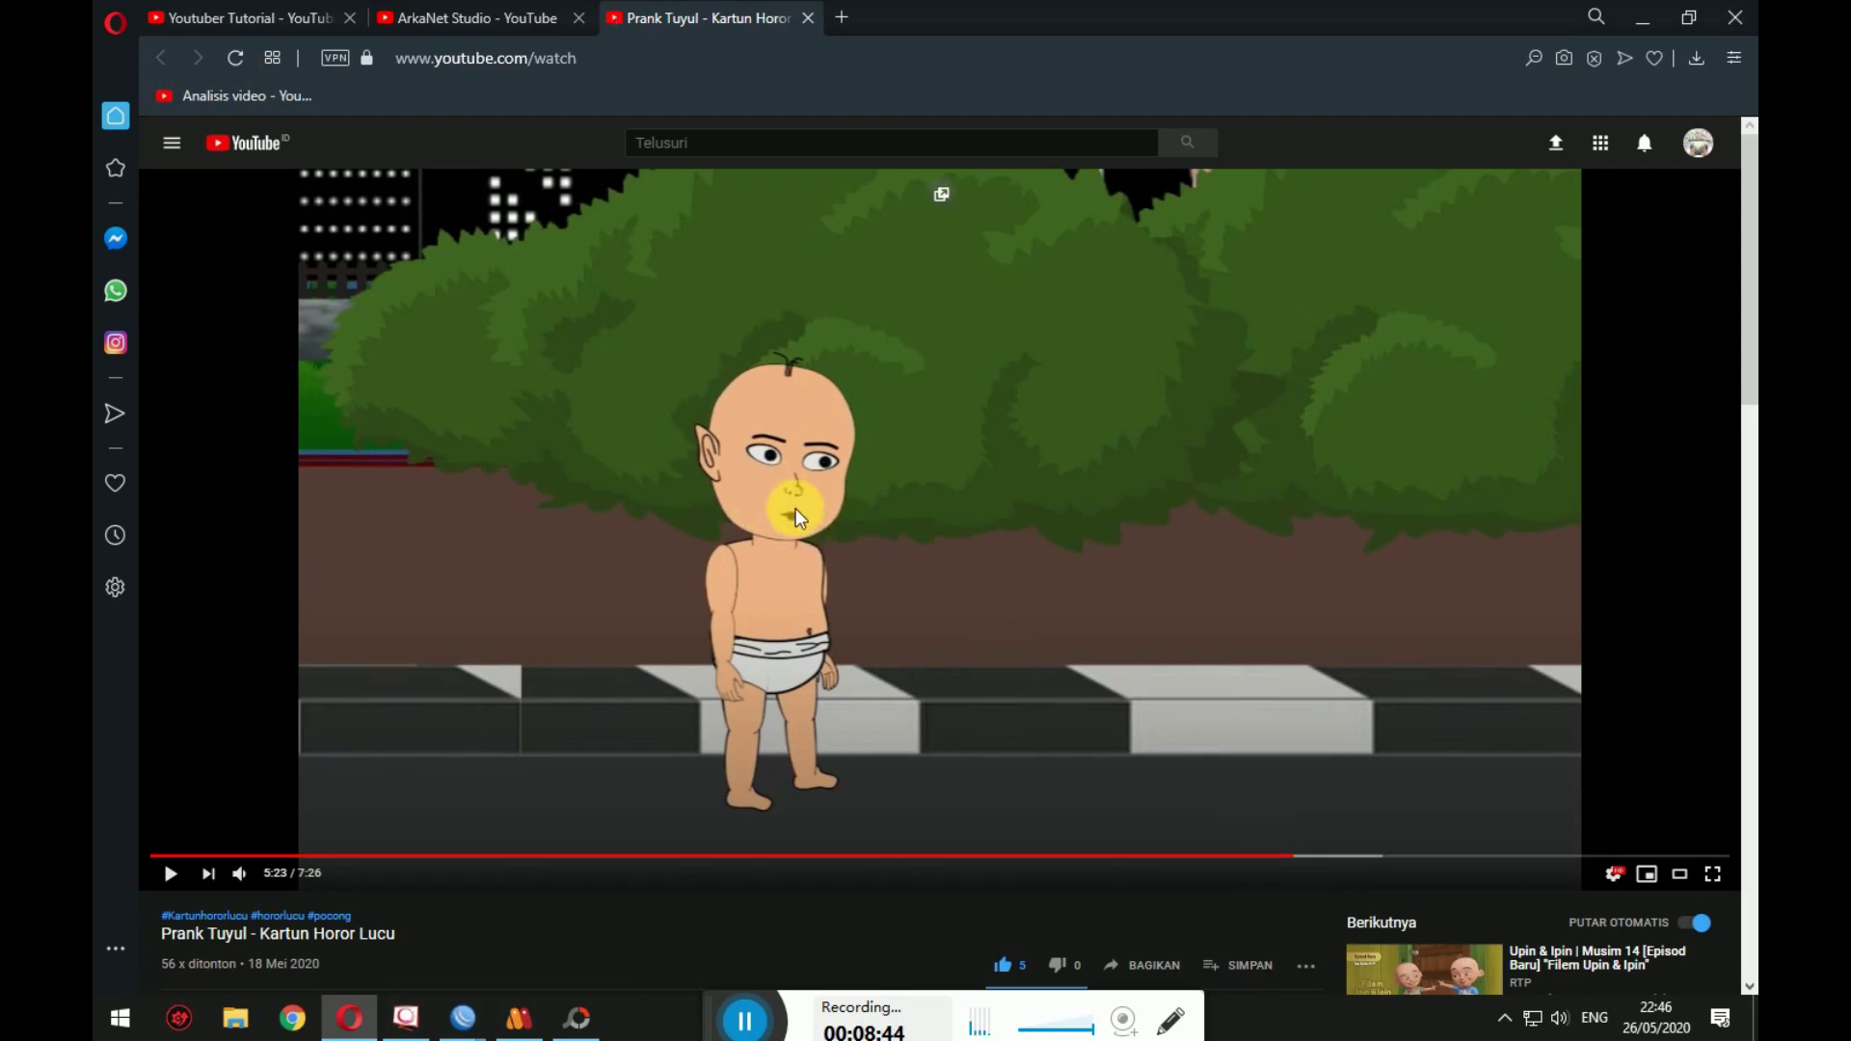
Step: Bring the captured video frame into PhotoScape's editor and crop it to the bald character's head and shoulders, about 194 x 243 pixels
click(579, 1019)
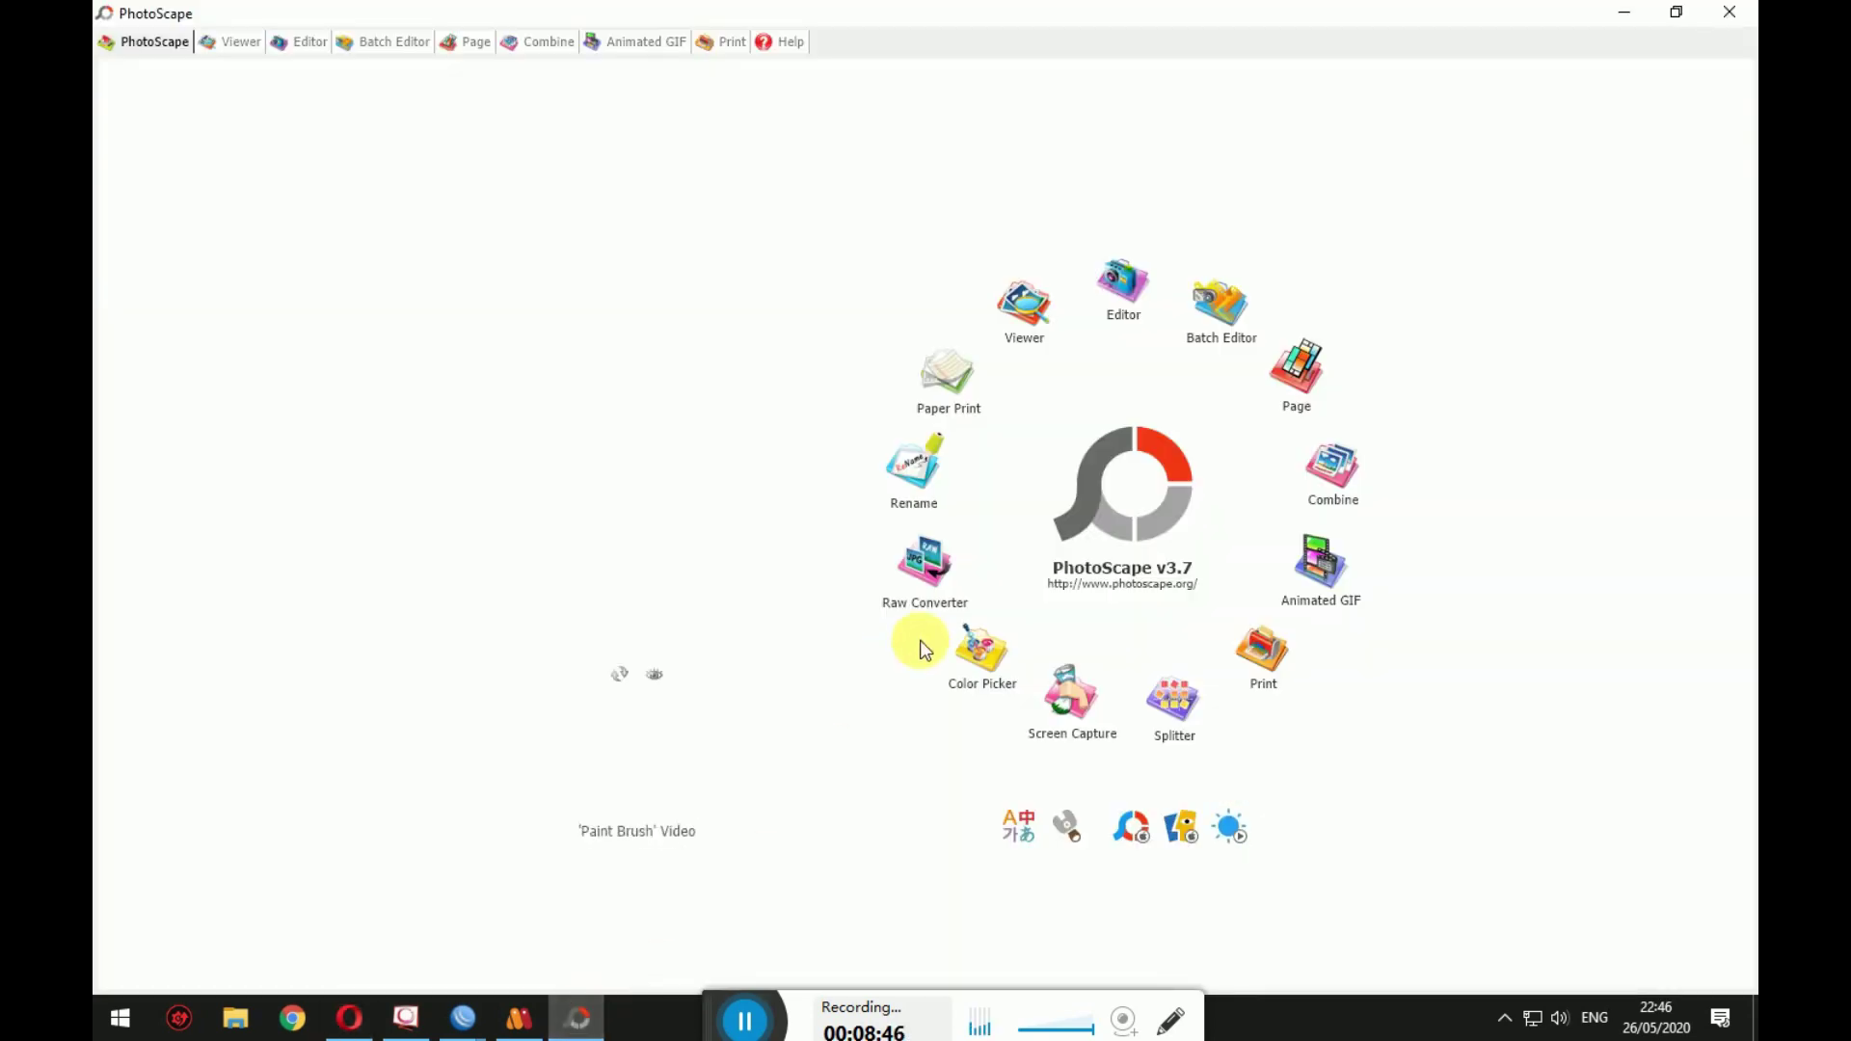
click(1118, 289)
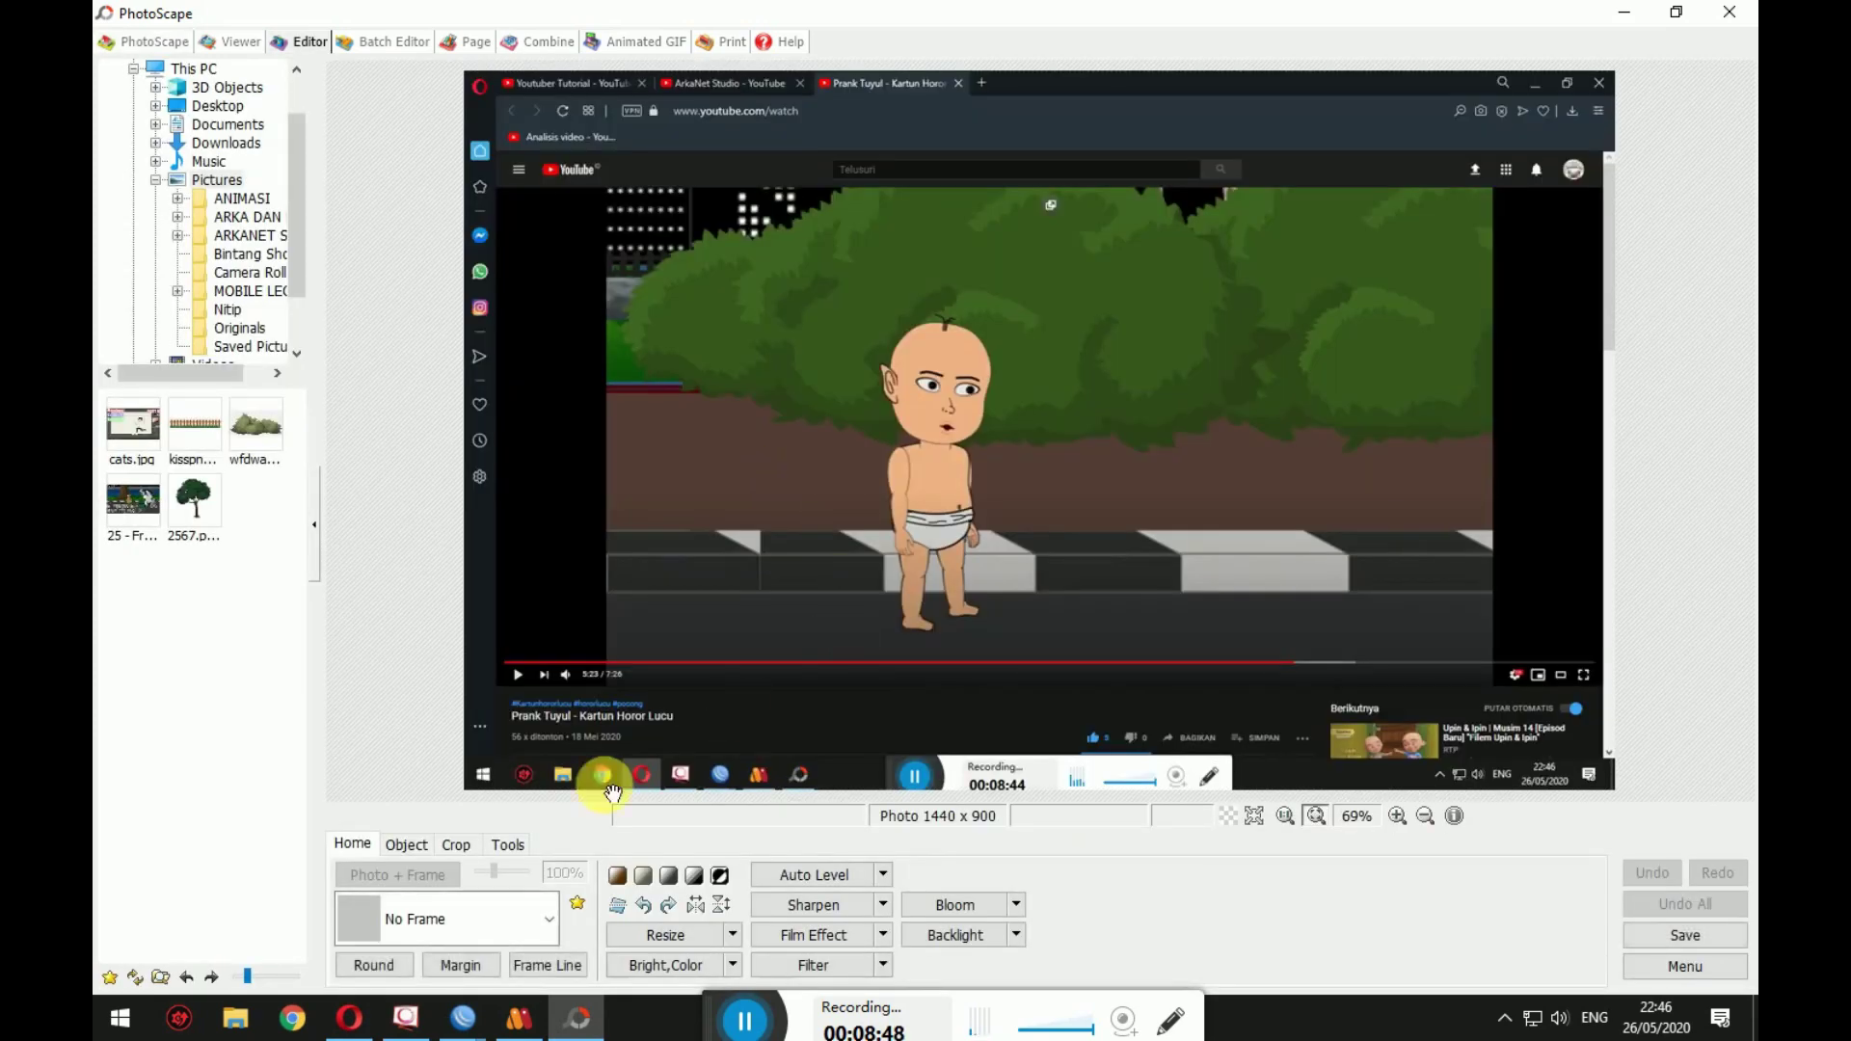
click(456, 845)
drag(858, 305, 1009, 500)
double_click(1009, 500)
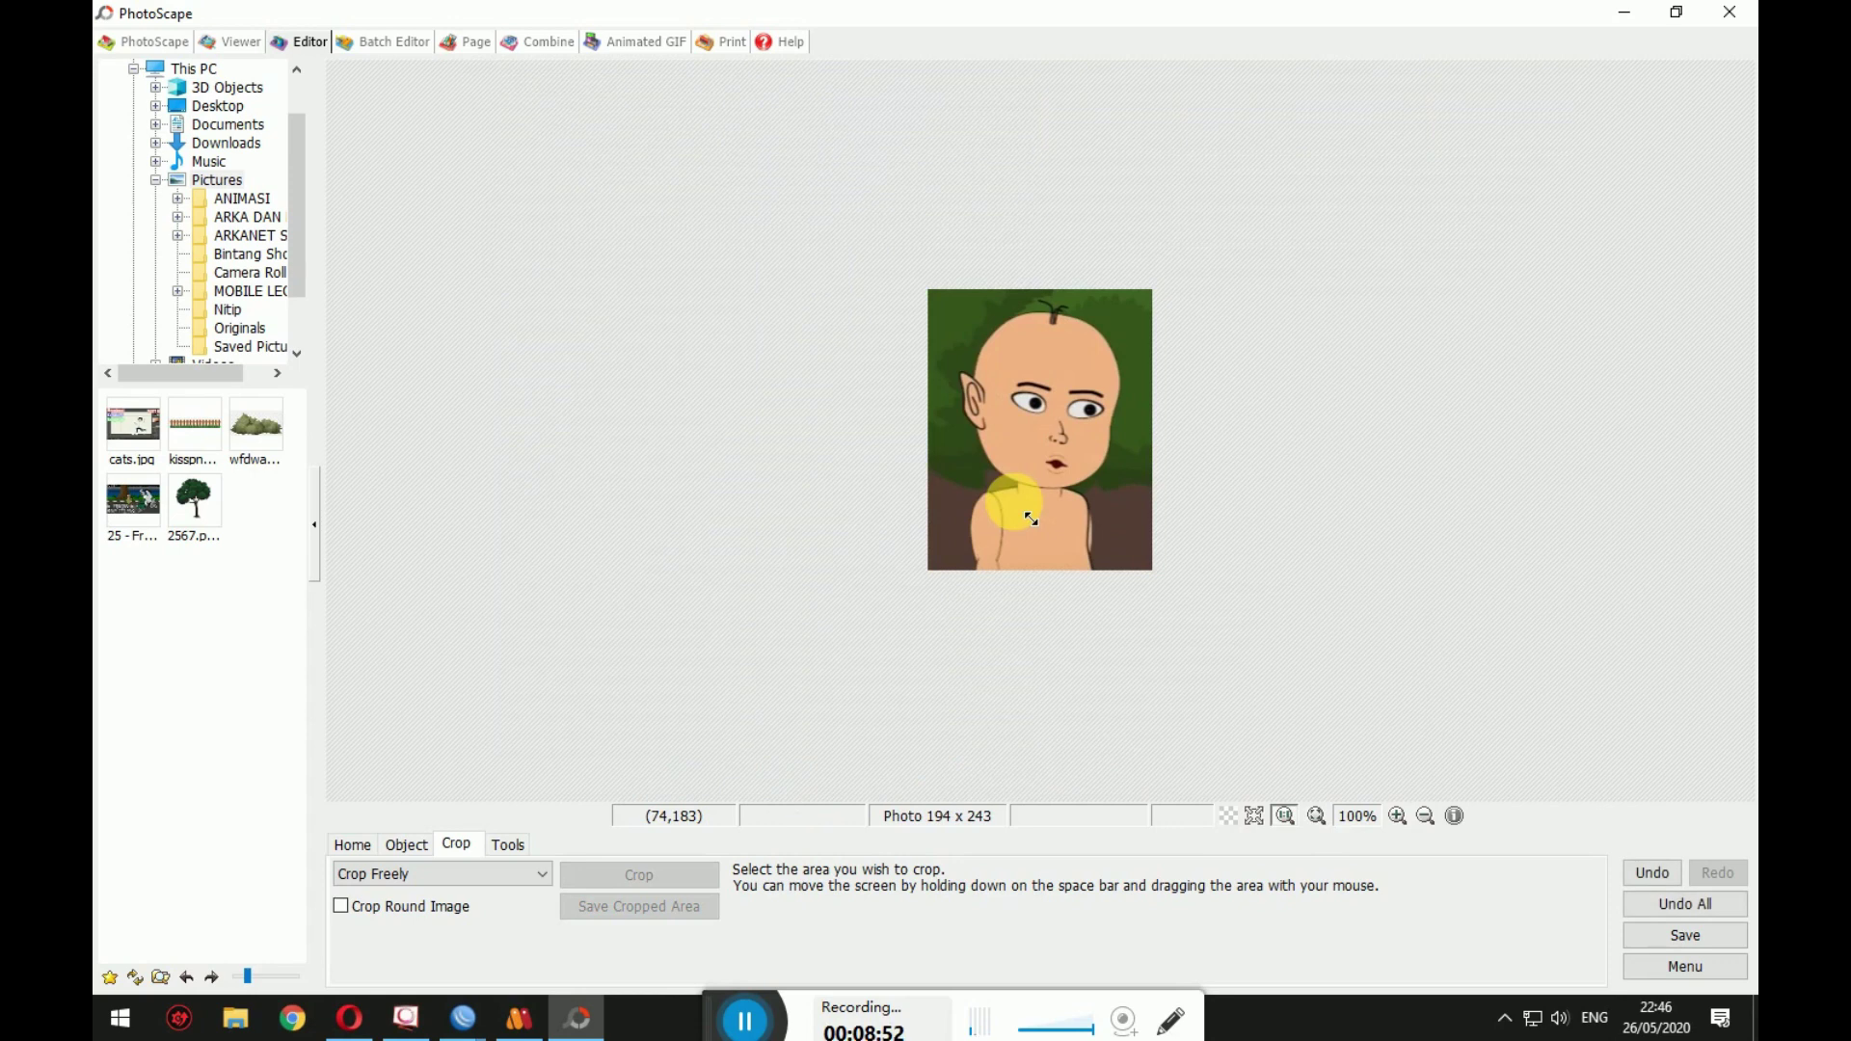
Step: Save the cropped image as a JPEG named "o" in a new folder CONTOh inside the Music folder
key(ctrl+s)
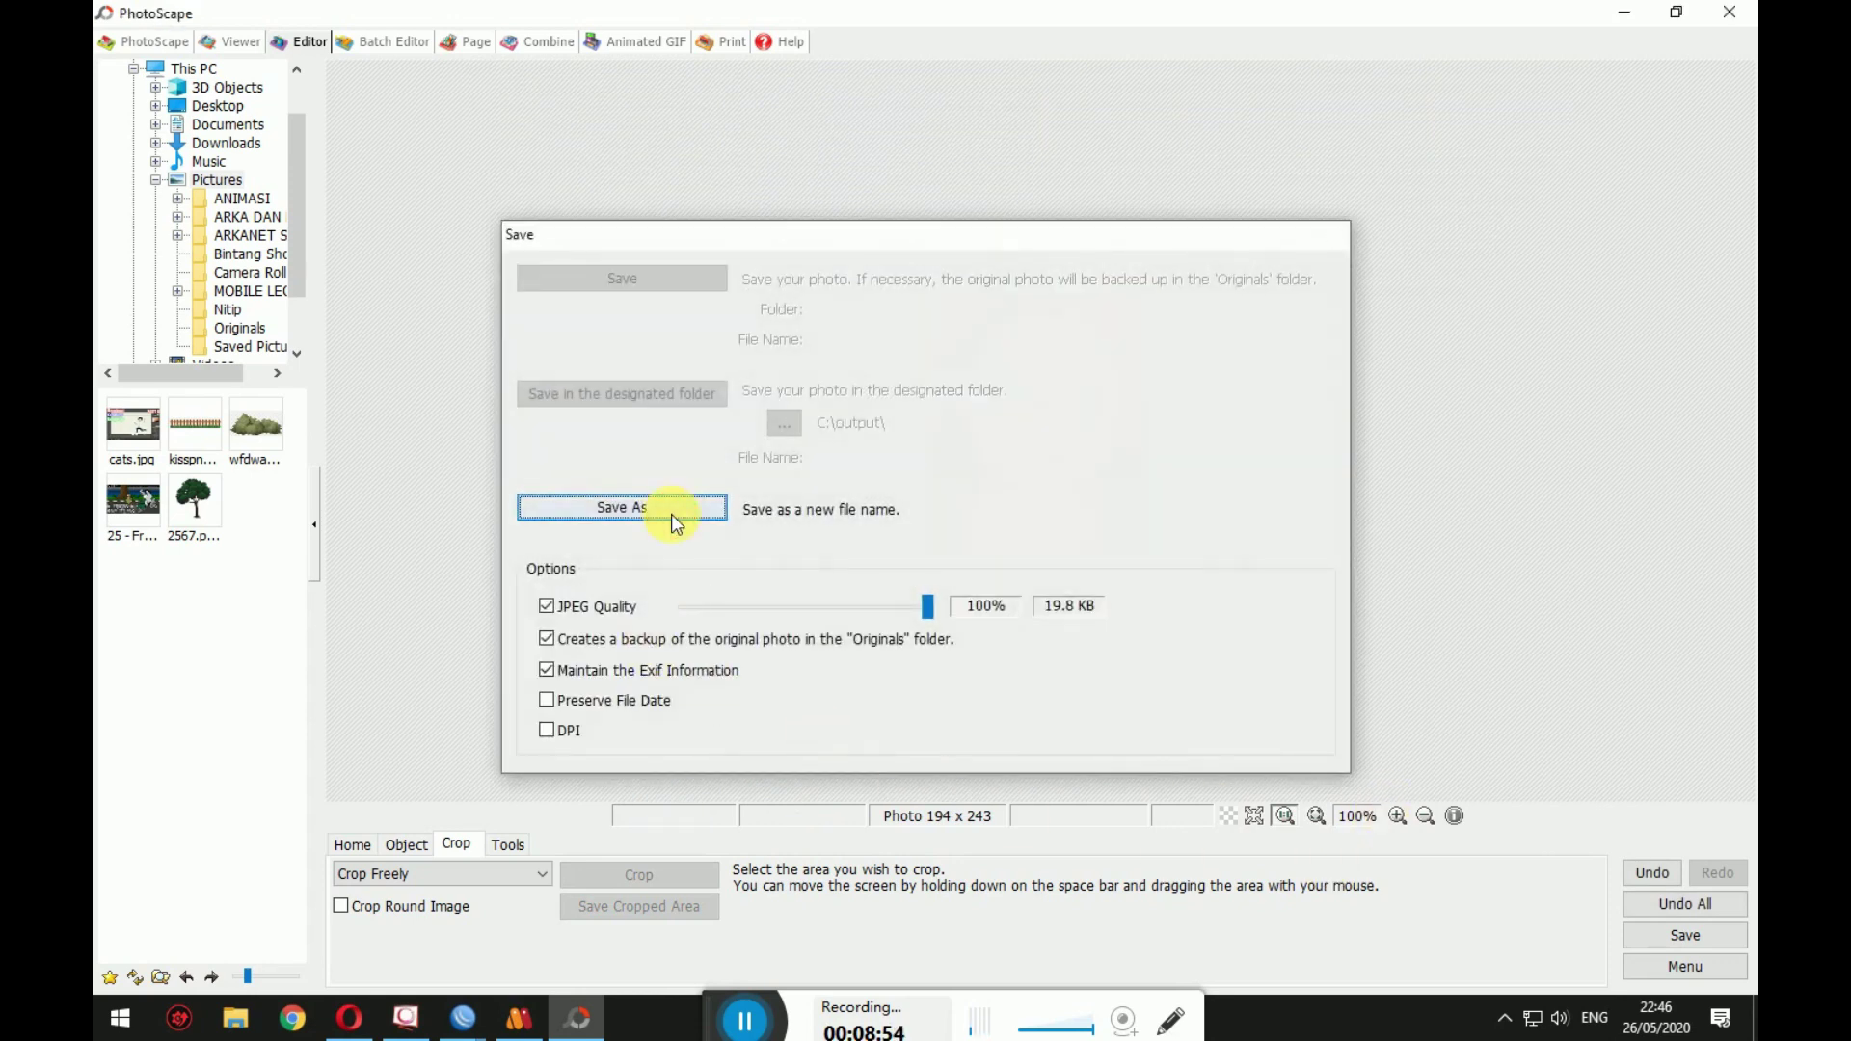
click(671, 513)
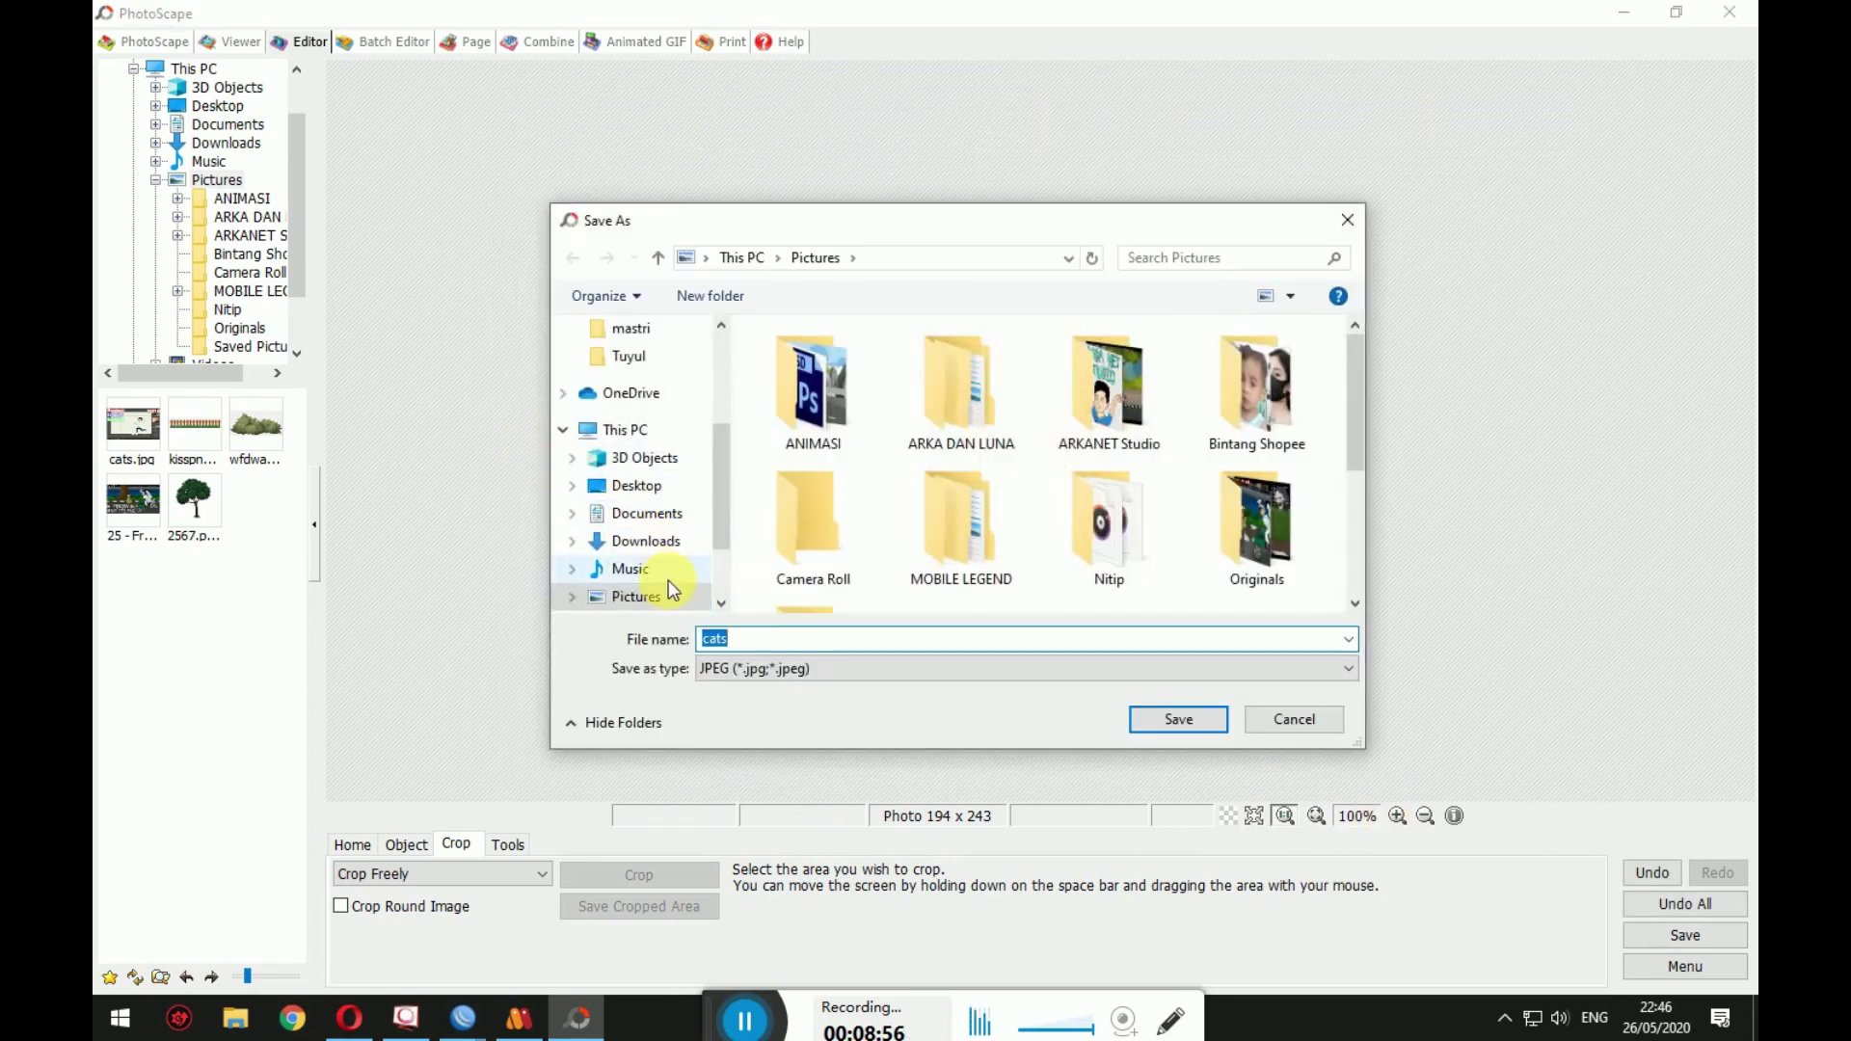
click(666, 582)
click(641, 541)
click(639, 569)
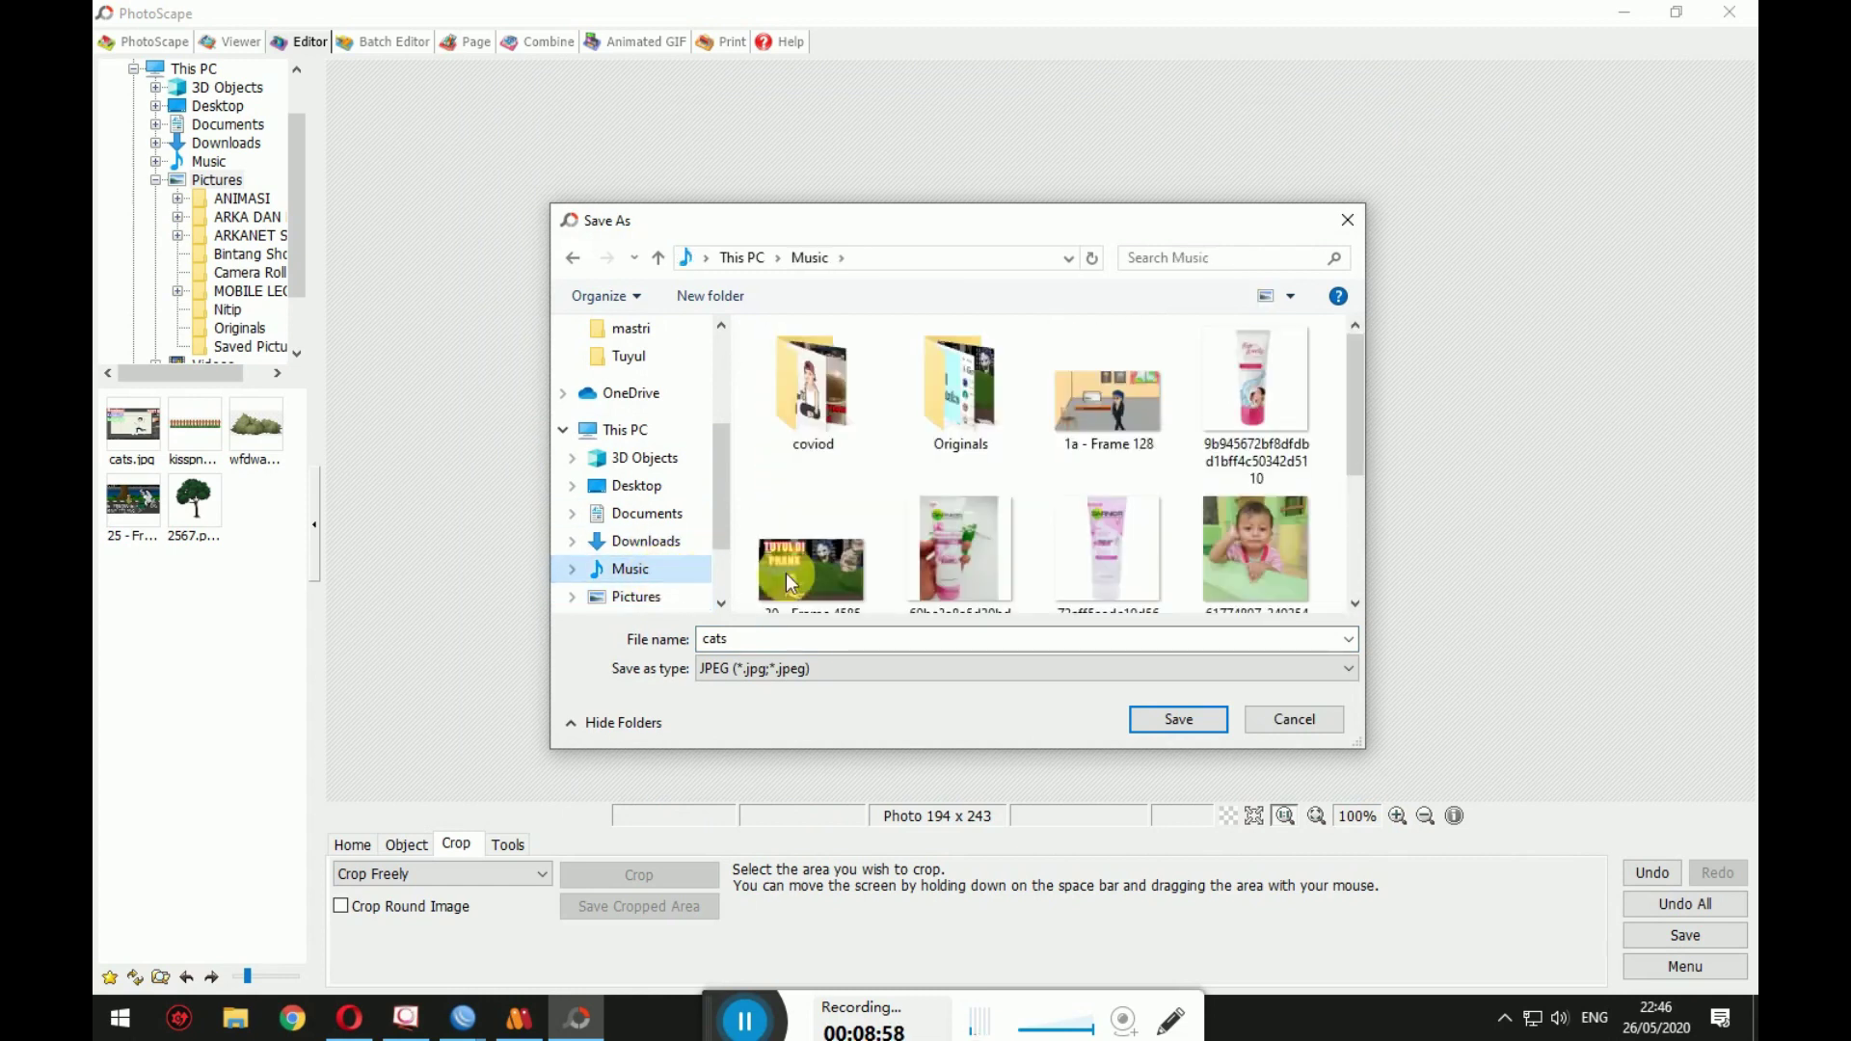
click(733, 296)
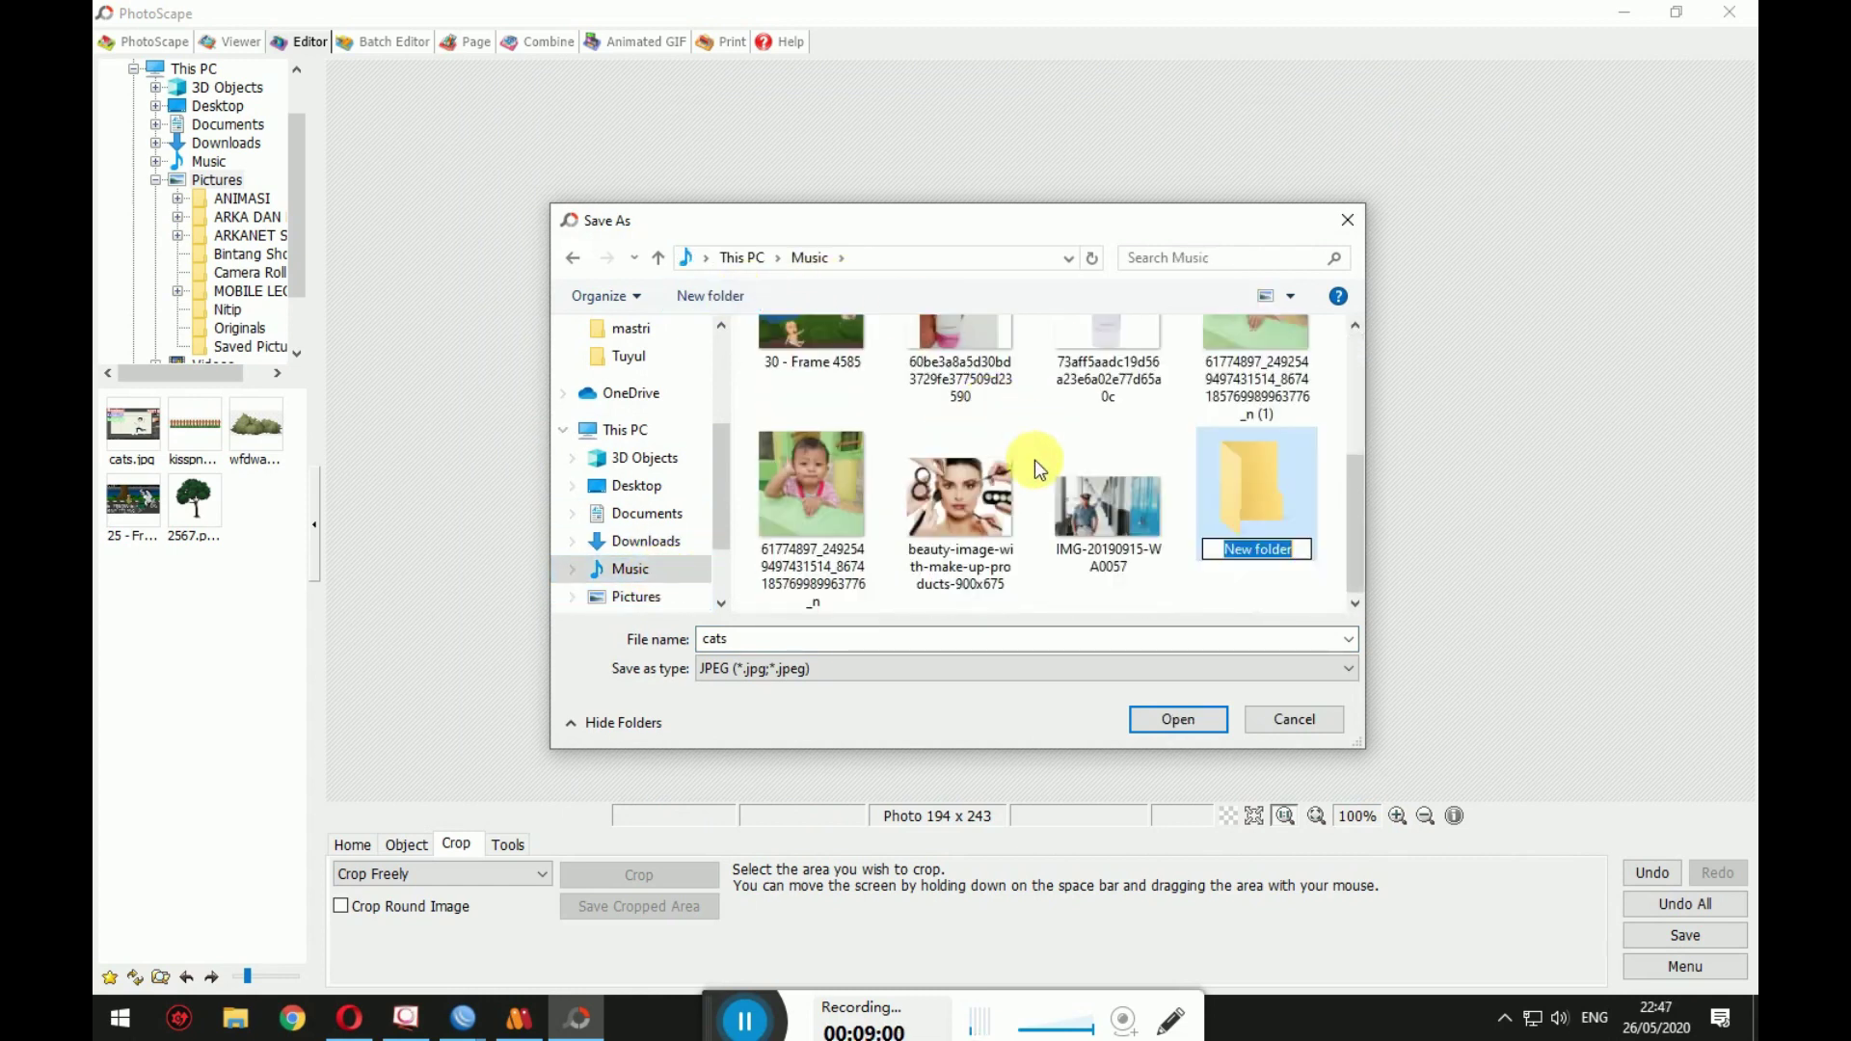
text(CON)
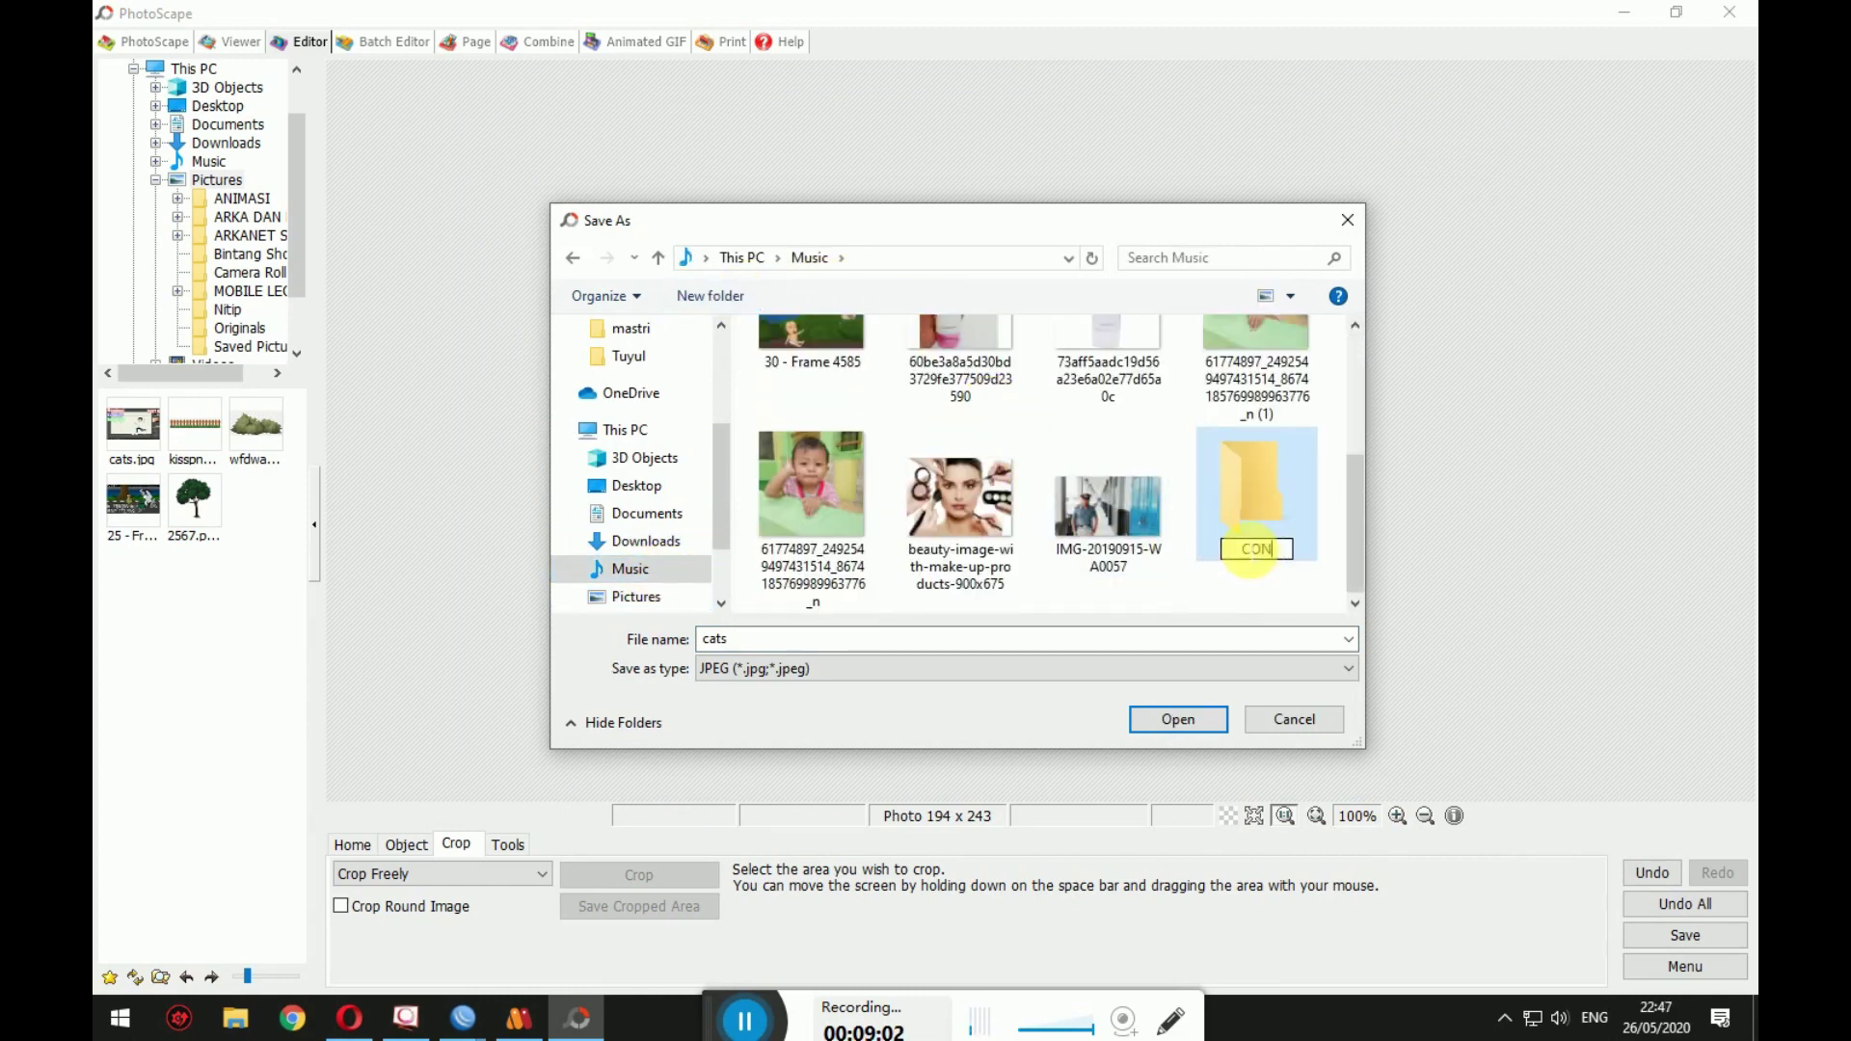
key(Return)
key(Return)
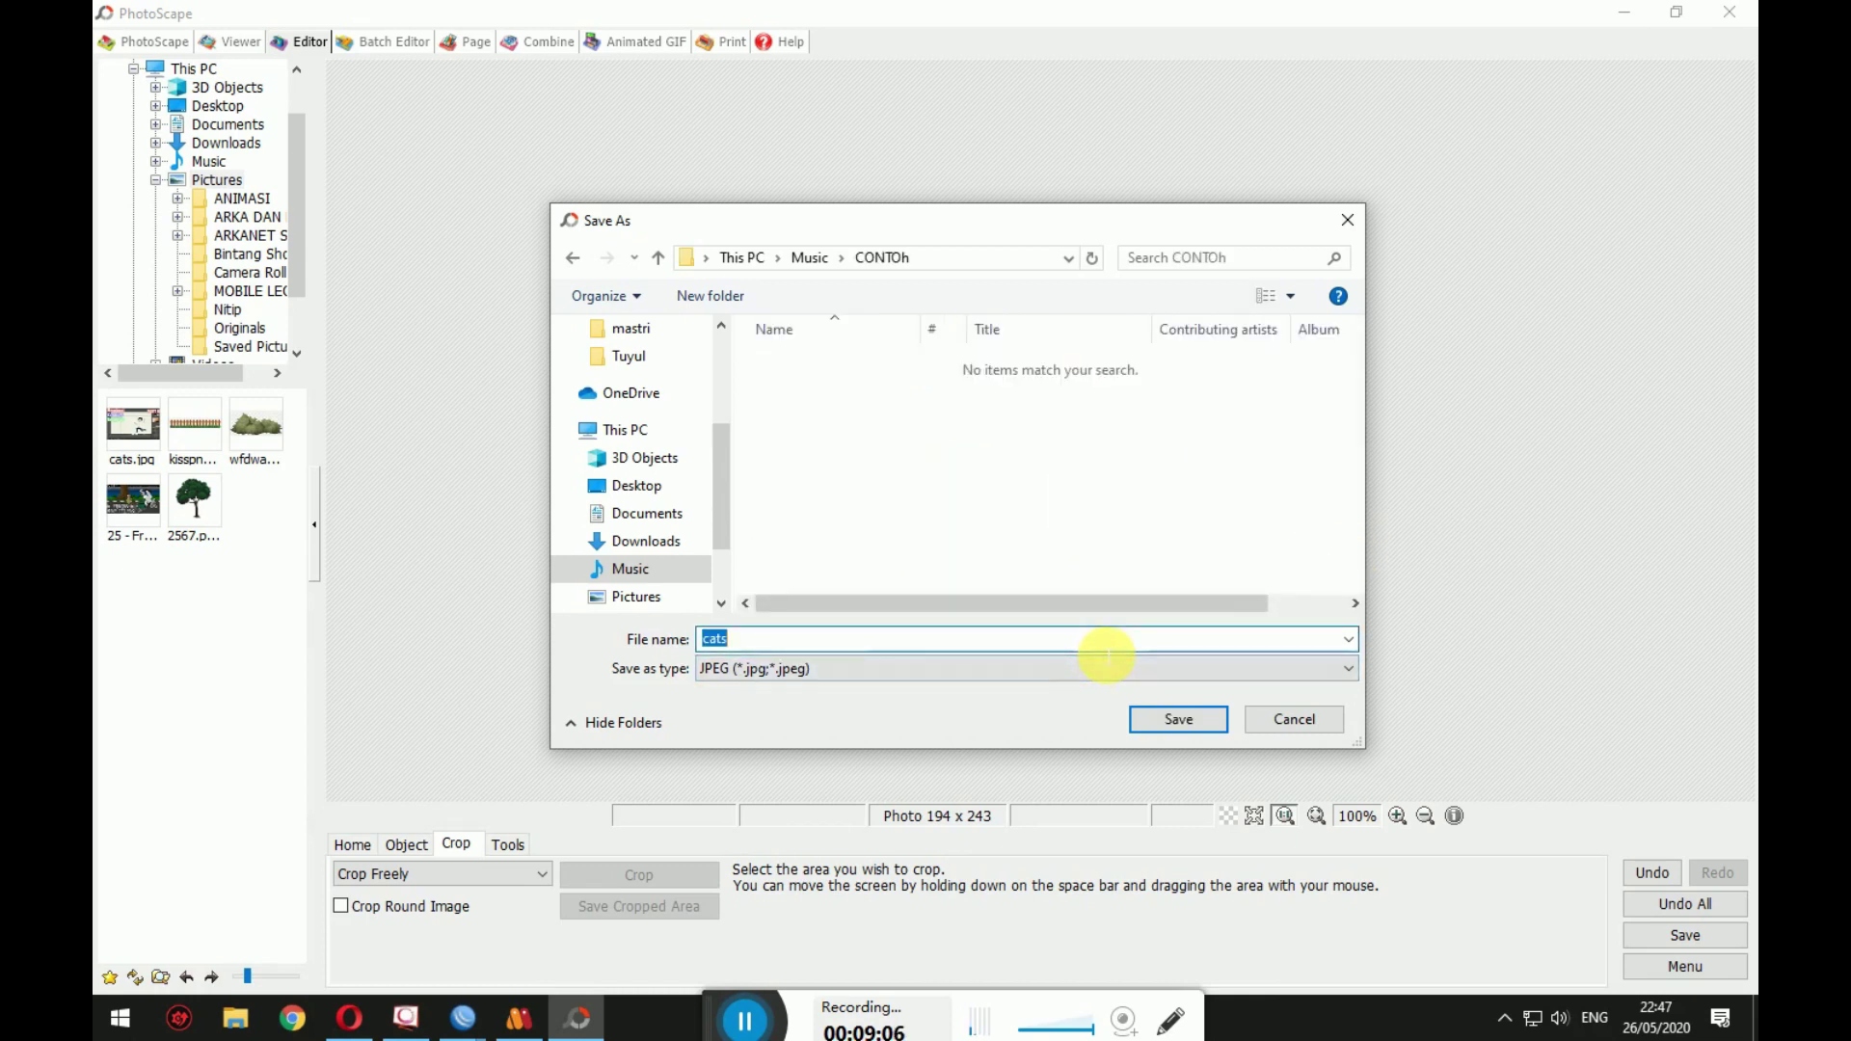
text(o)
click(1151, 721)
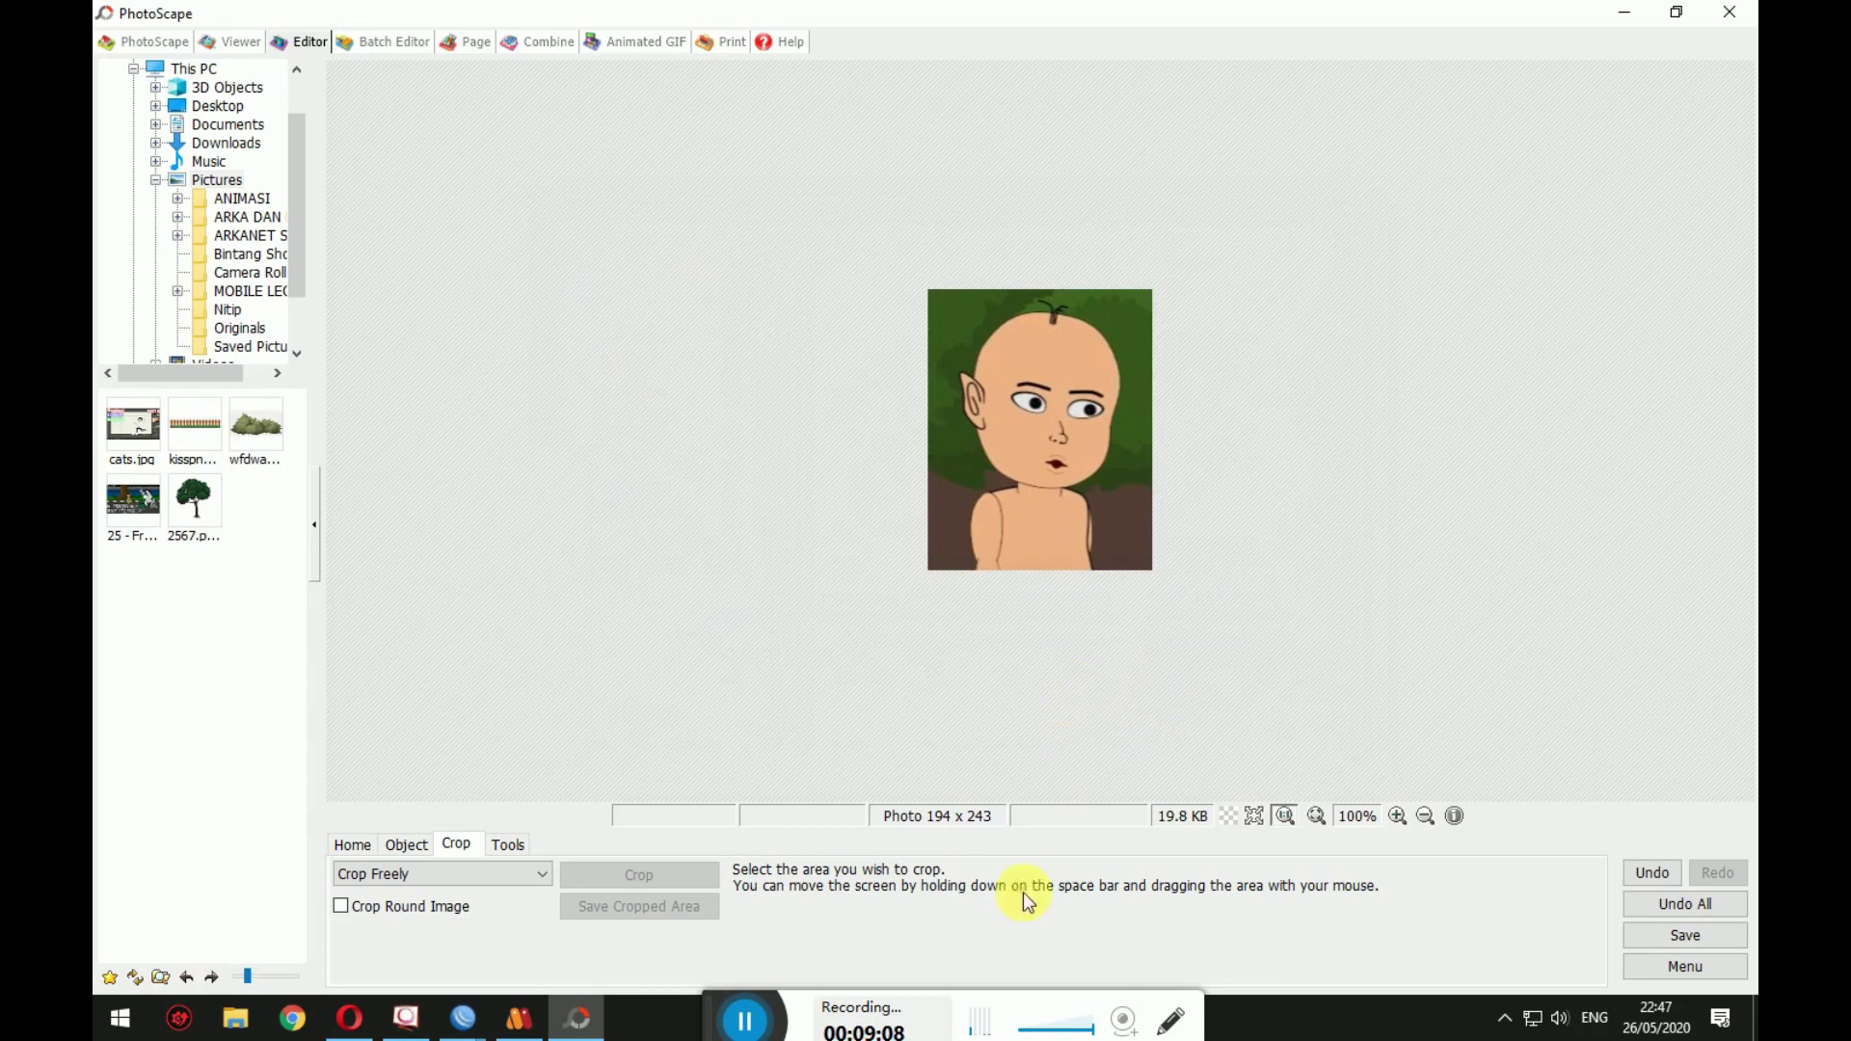
Step: Switch to Moho, import o.jpg from the CONTOh folder as an image layer with layer O hidden, and enlarge it to about 2.67 scale
click(519, 1015)
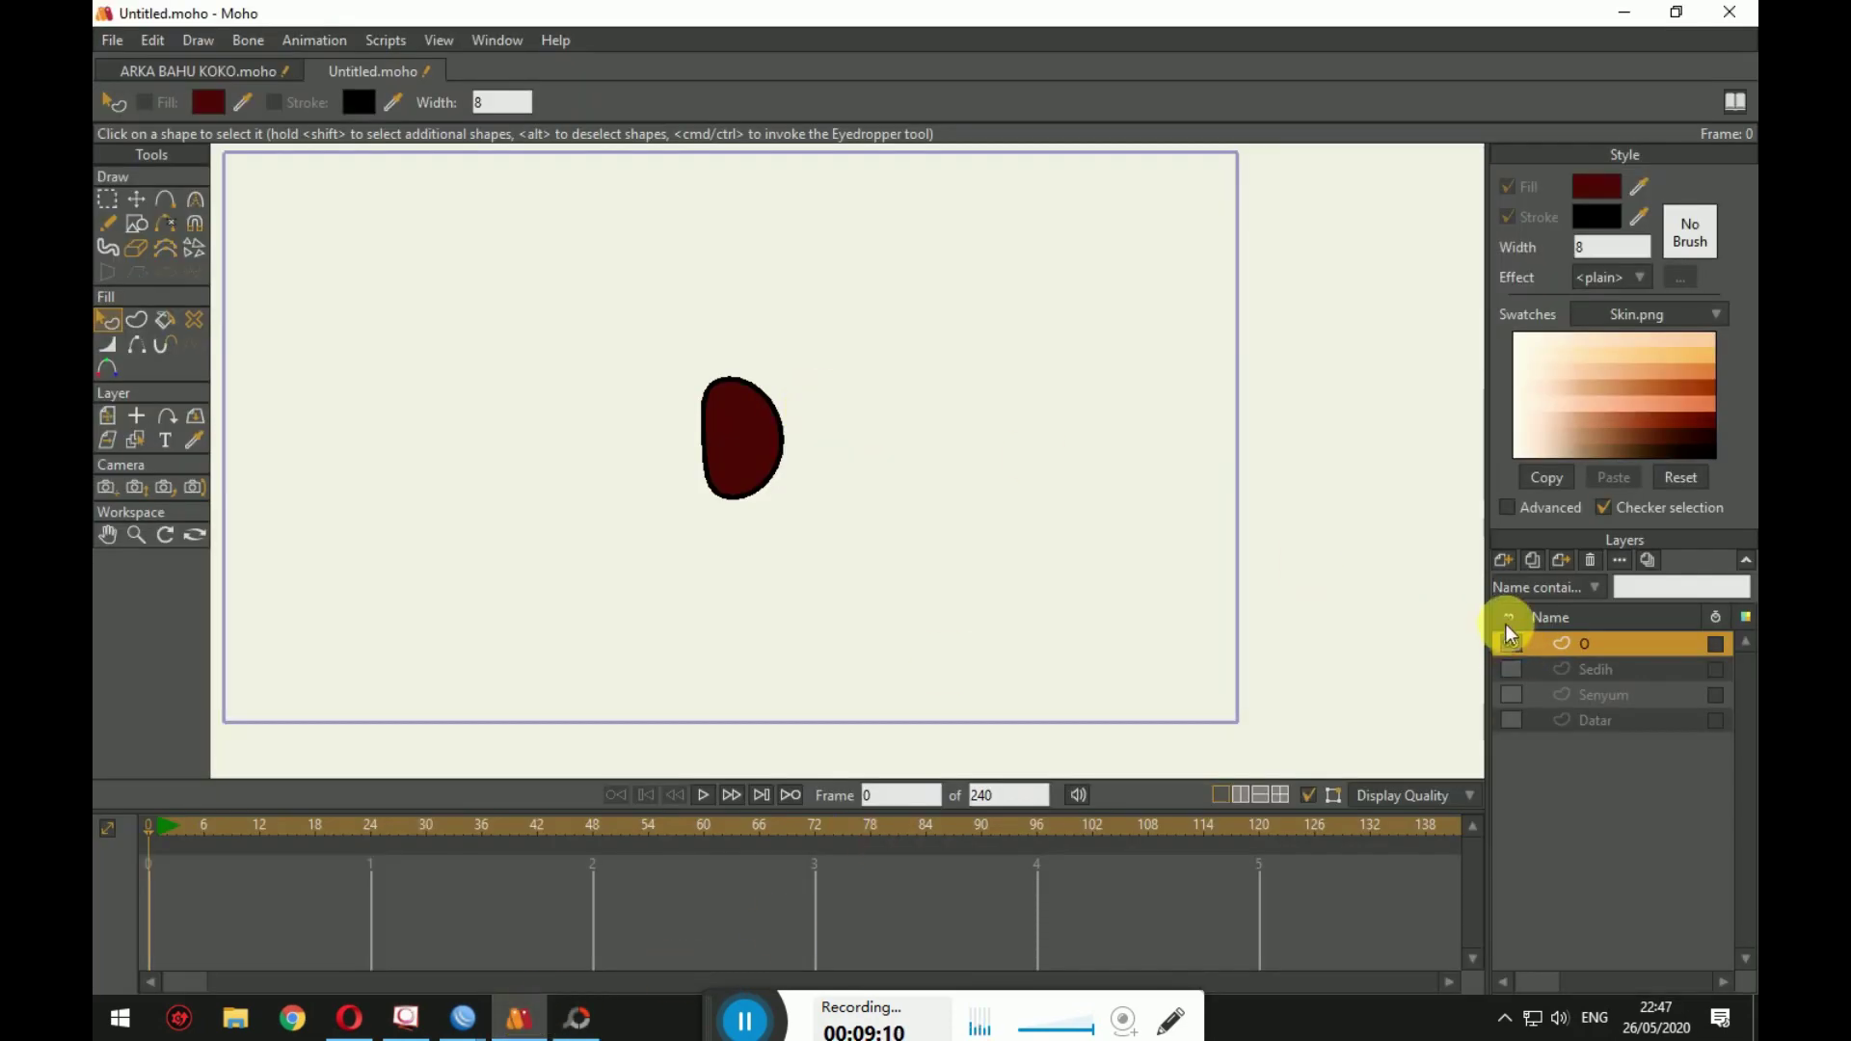
click(1511, 644)
click(1503, 559)
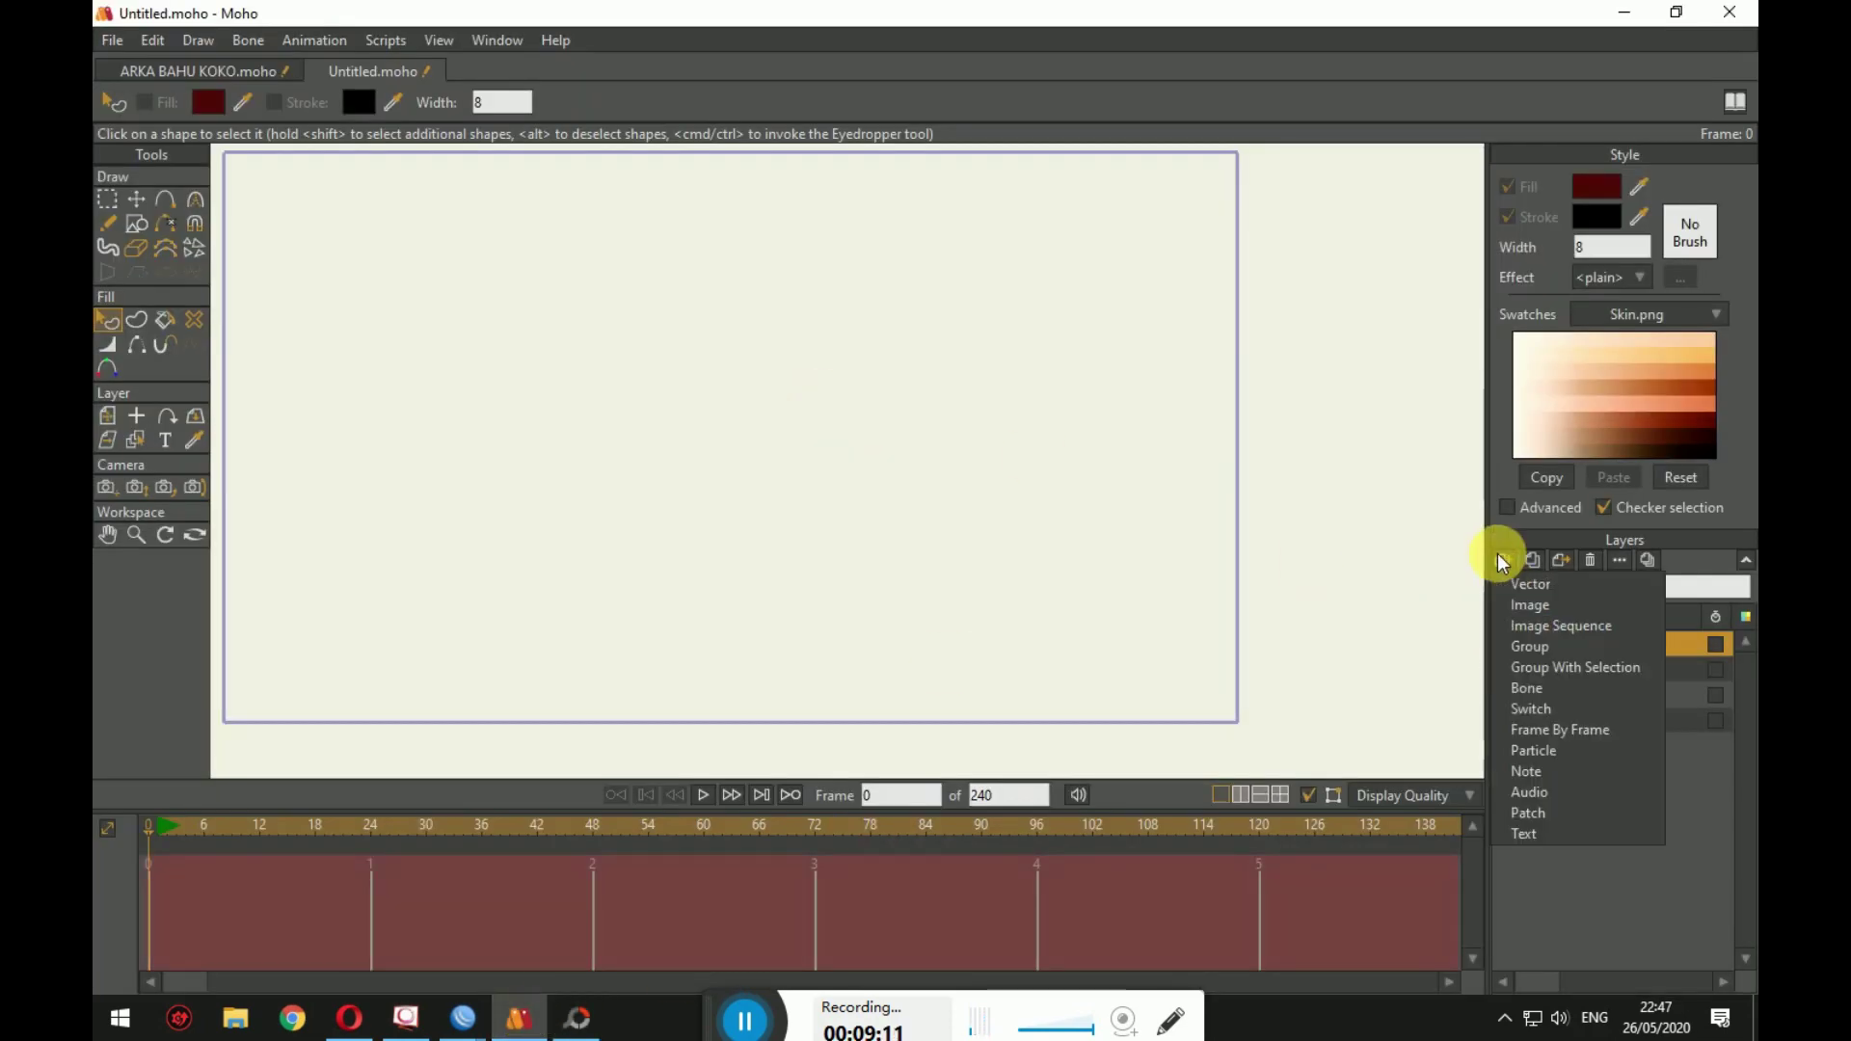
click(1518, 606)
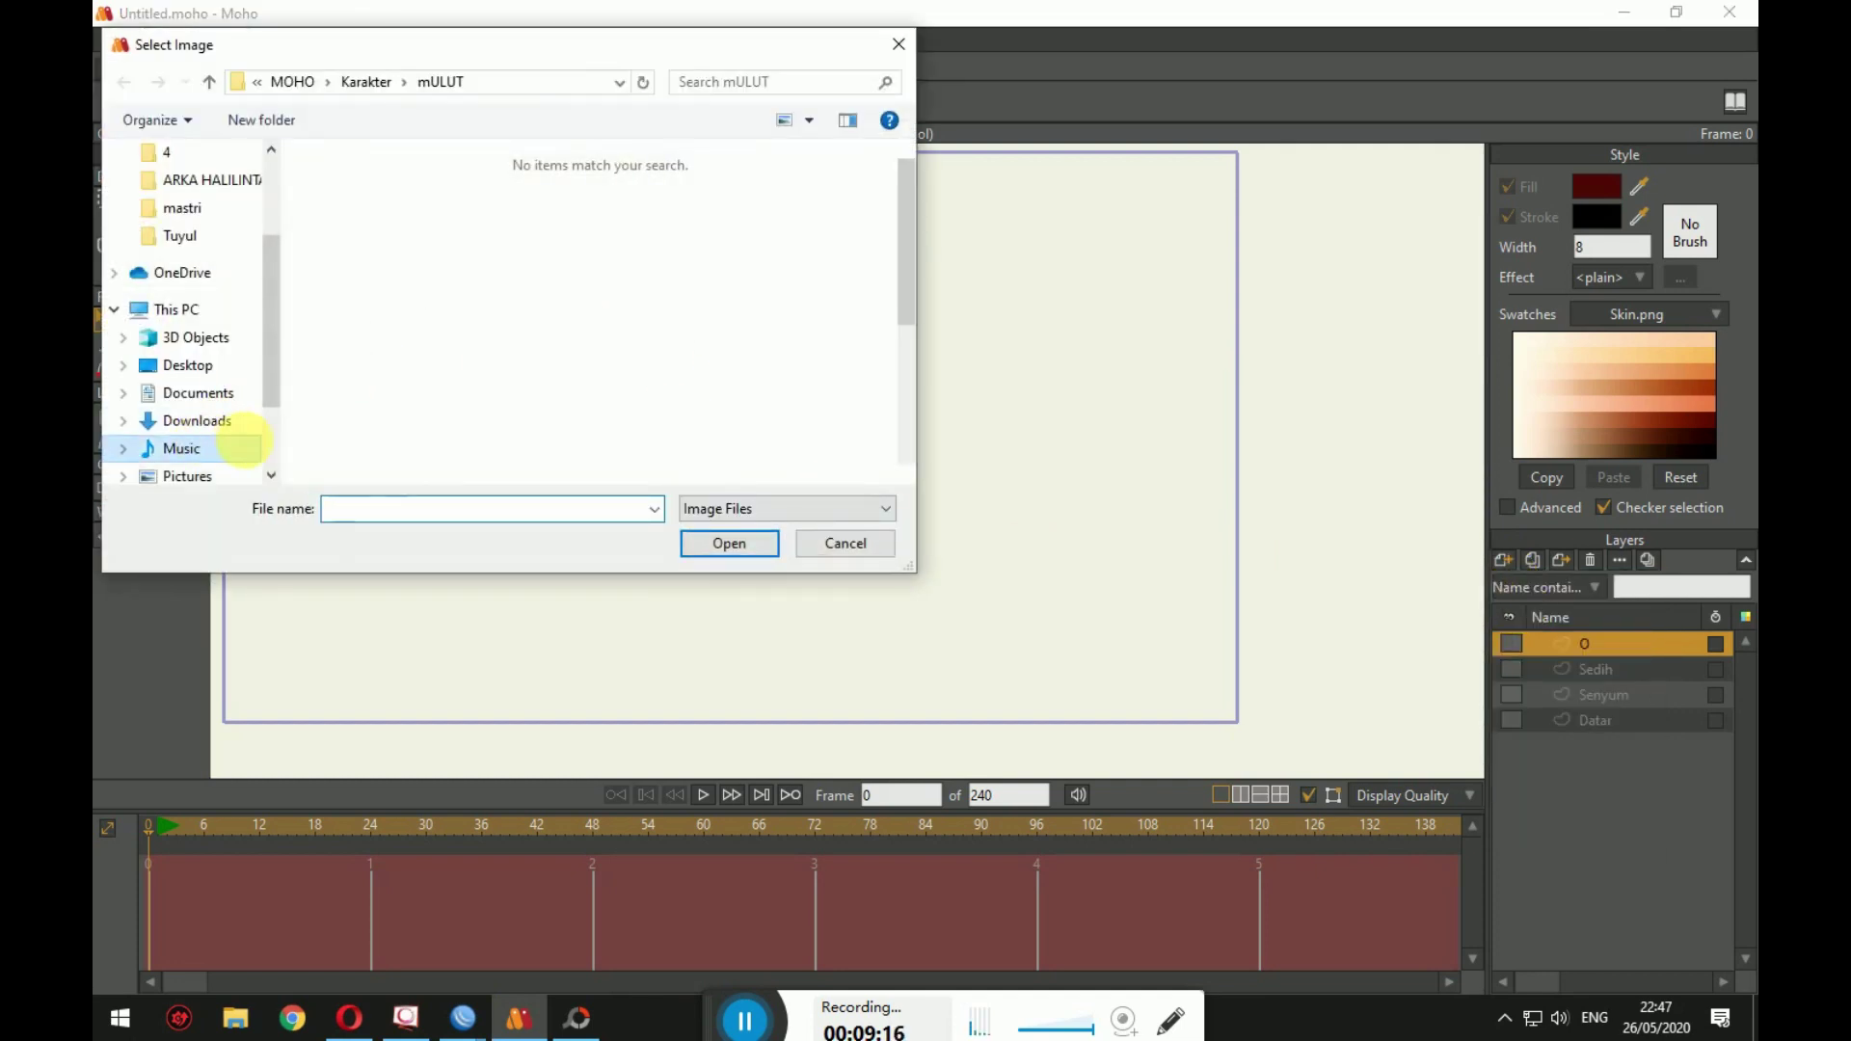
click(241, 446)
double_click(362, 231)
double_click(390, 229)
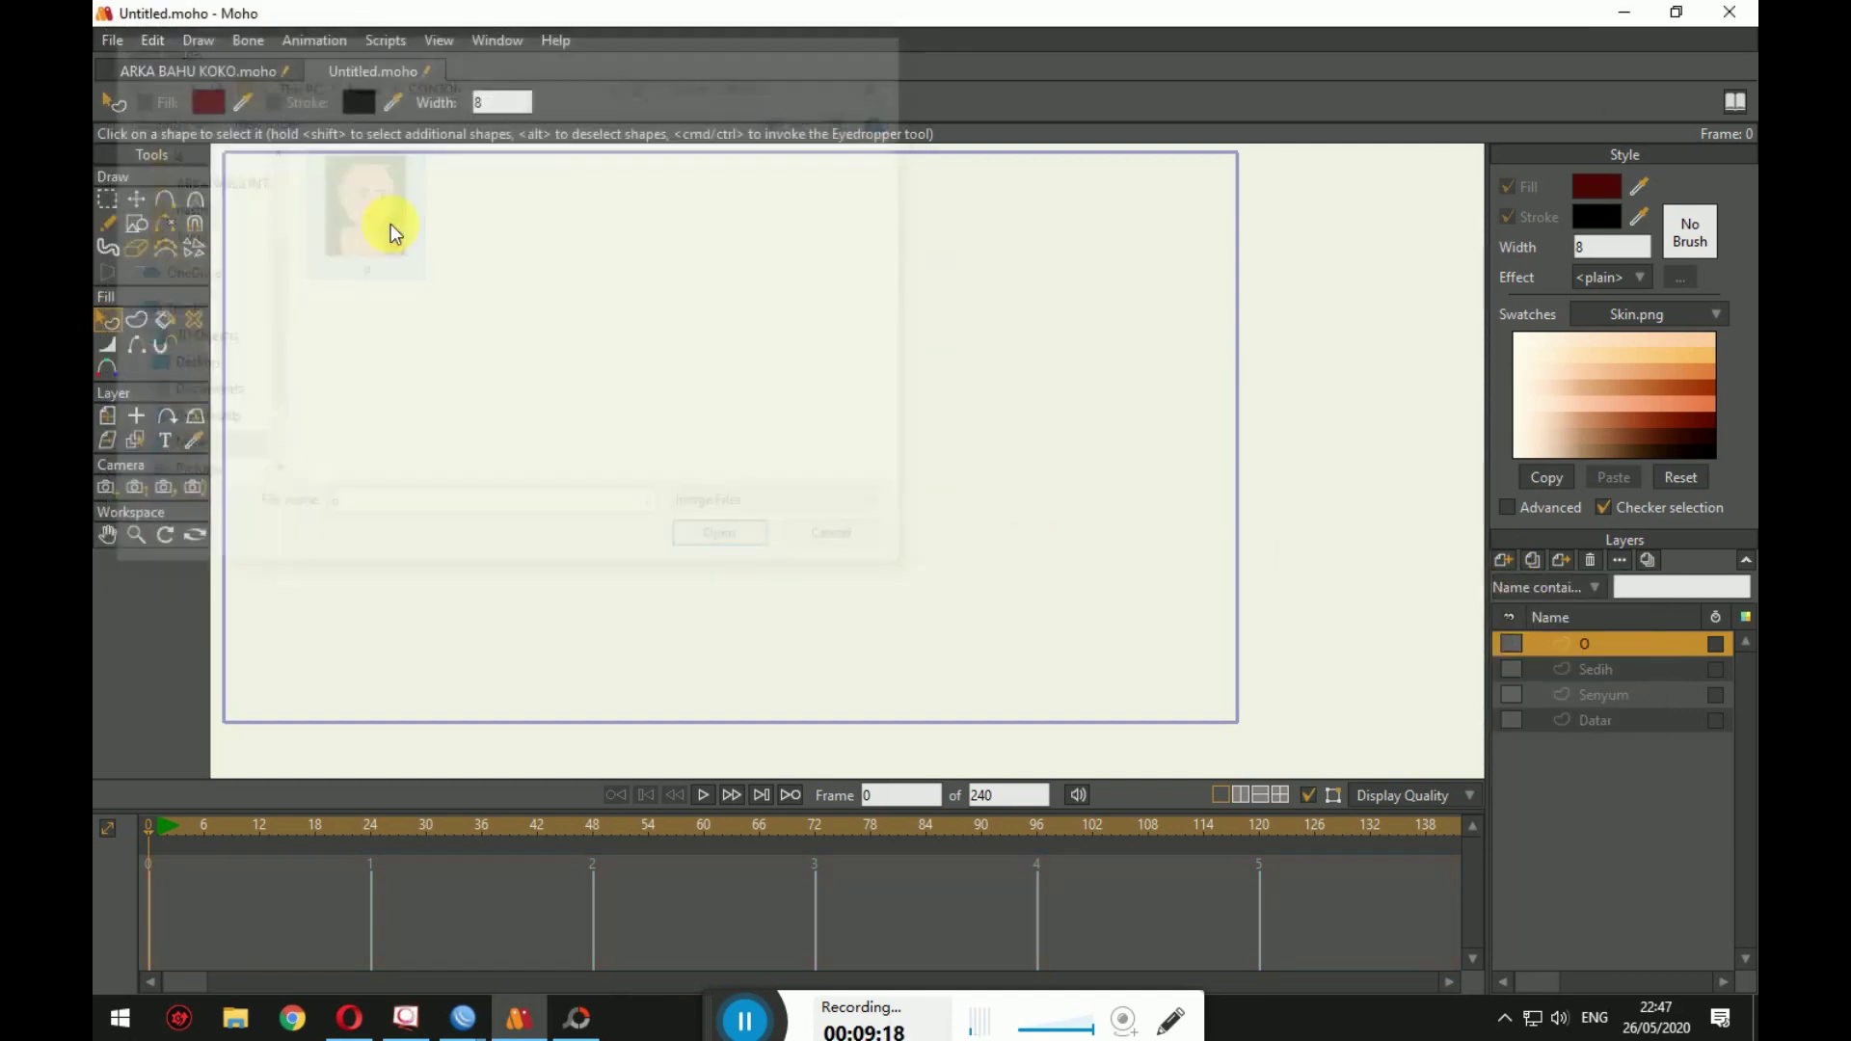
drag(808, 437, 975, 236)
drag(818, 429, 811, 427)
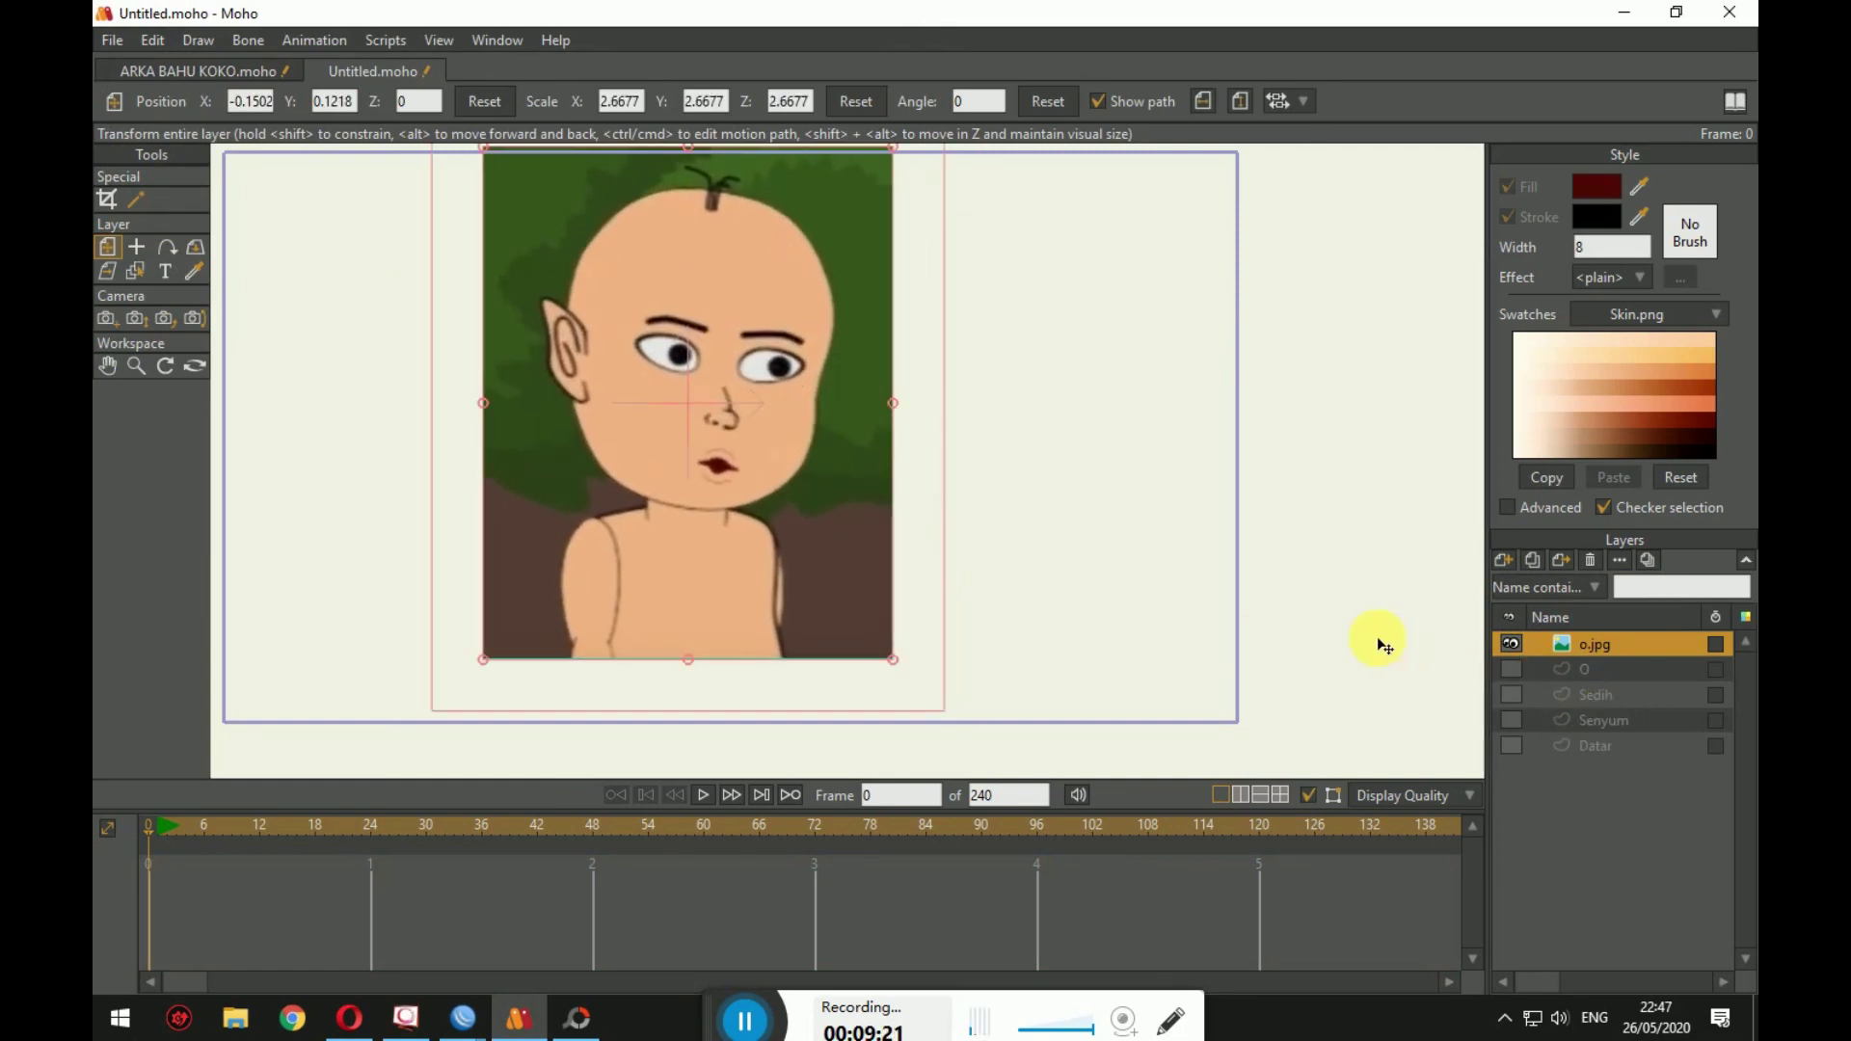
Step: Add a vector layer named "u" and place it below the o.jpg layer
click(1505, 563)
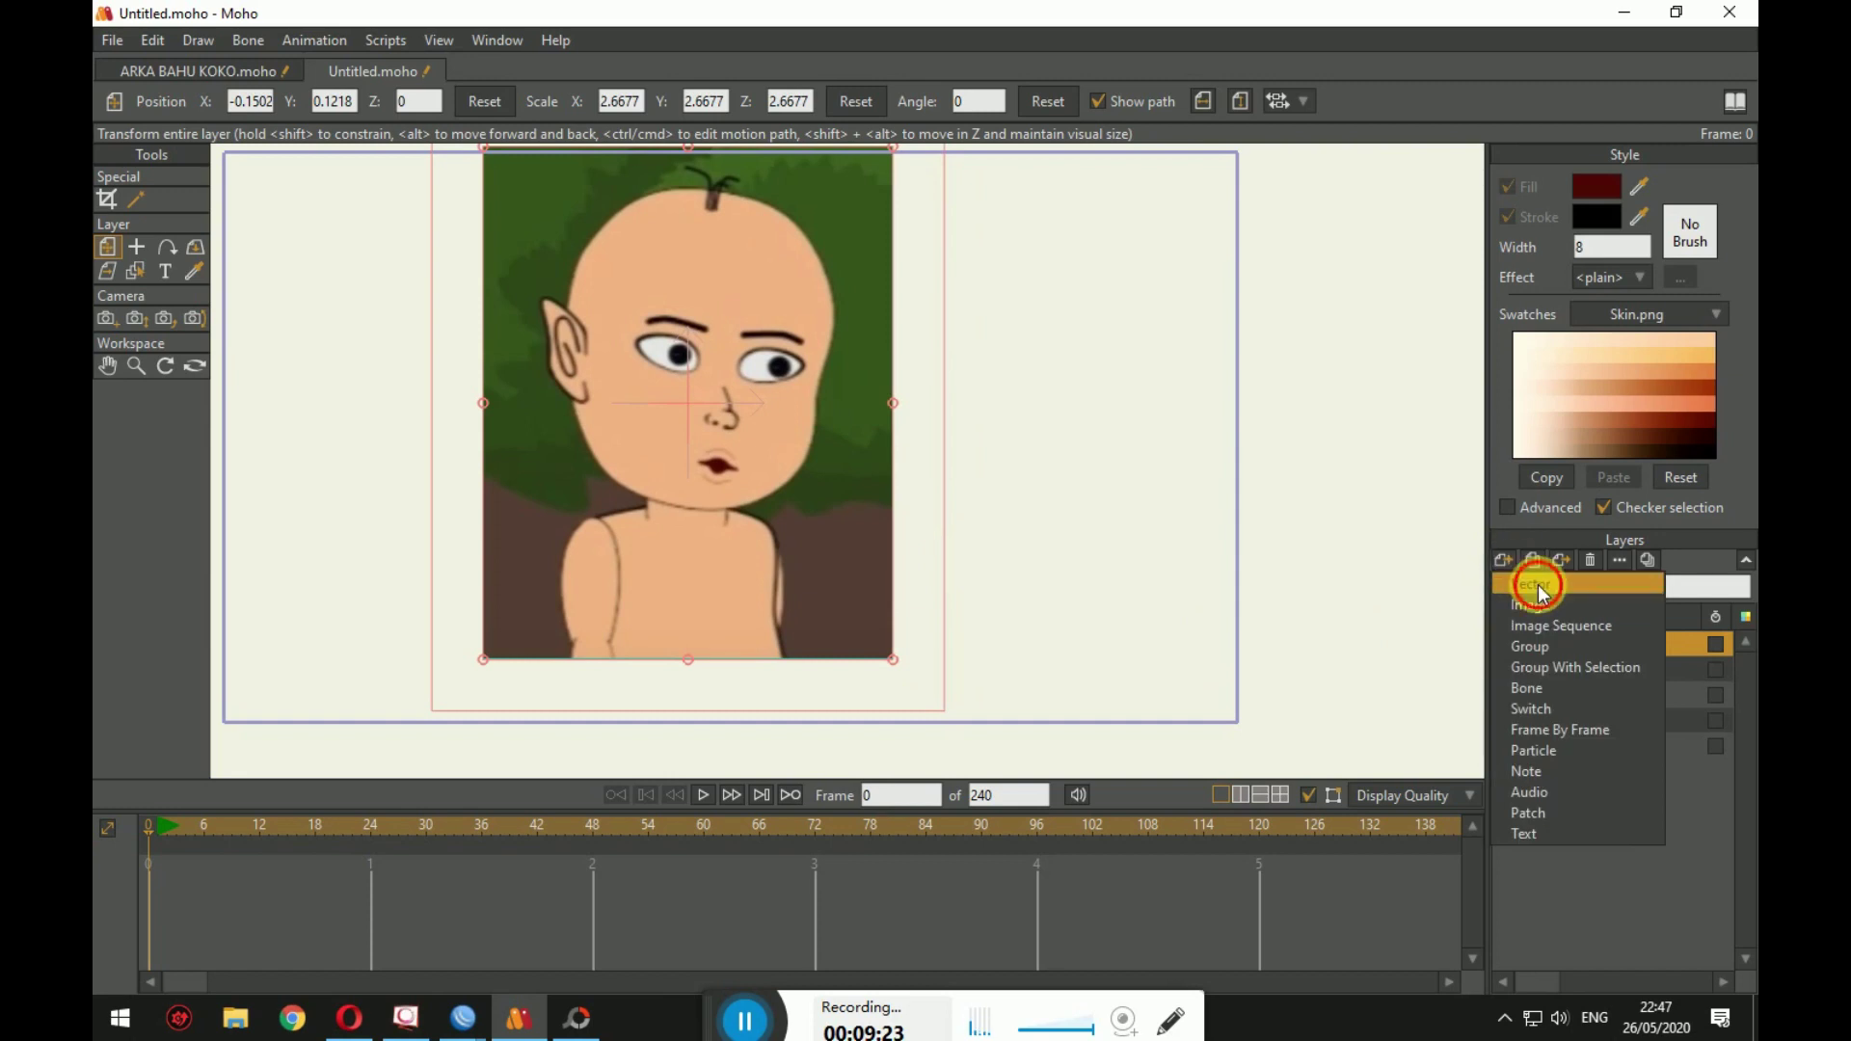
click(1645, 670)
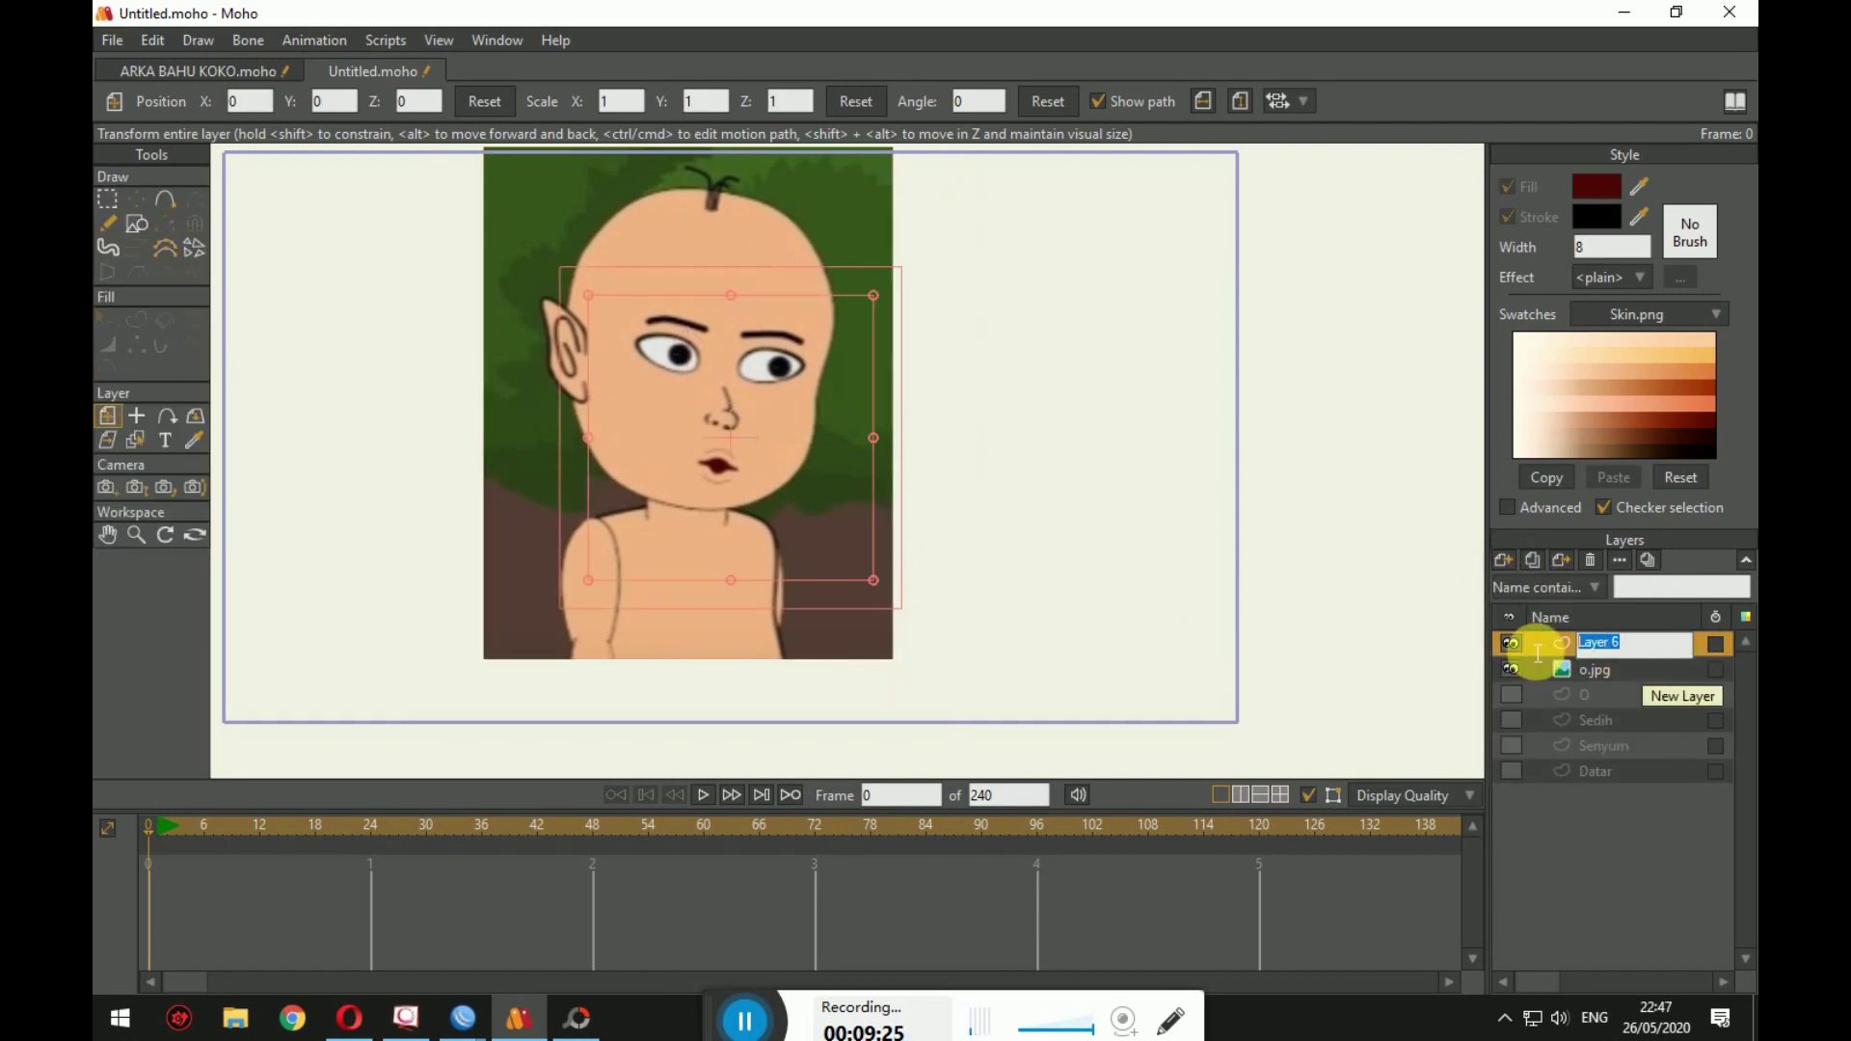
text(u)
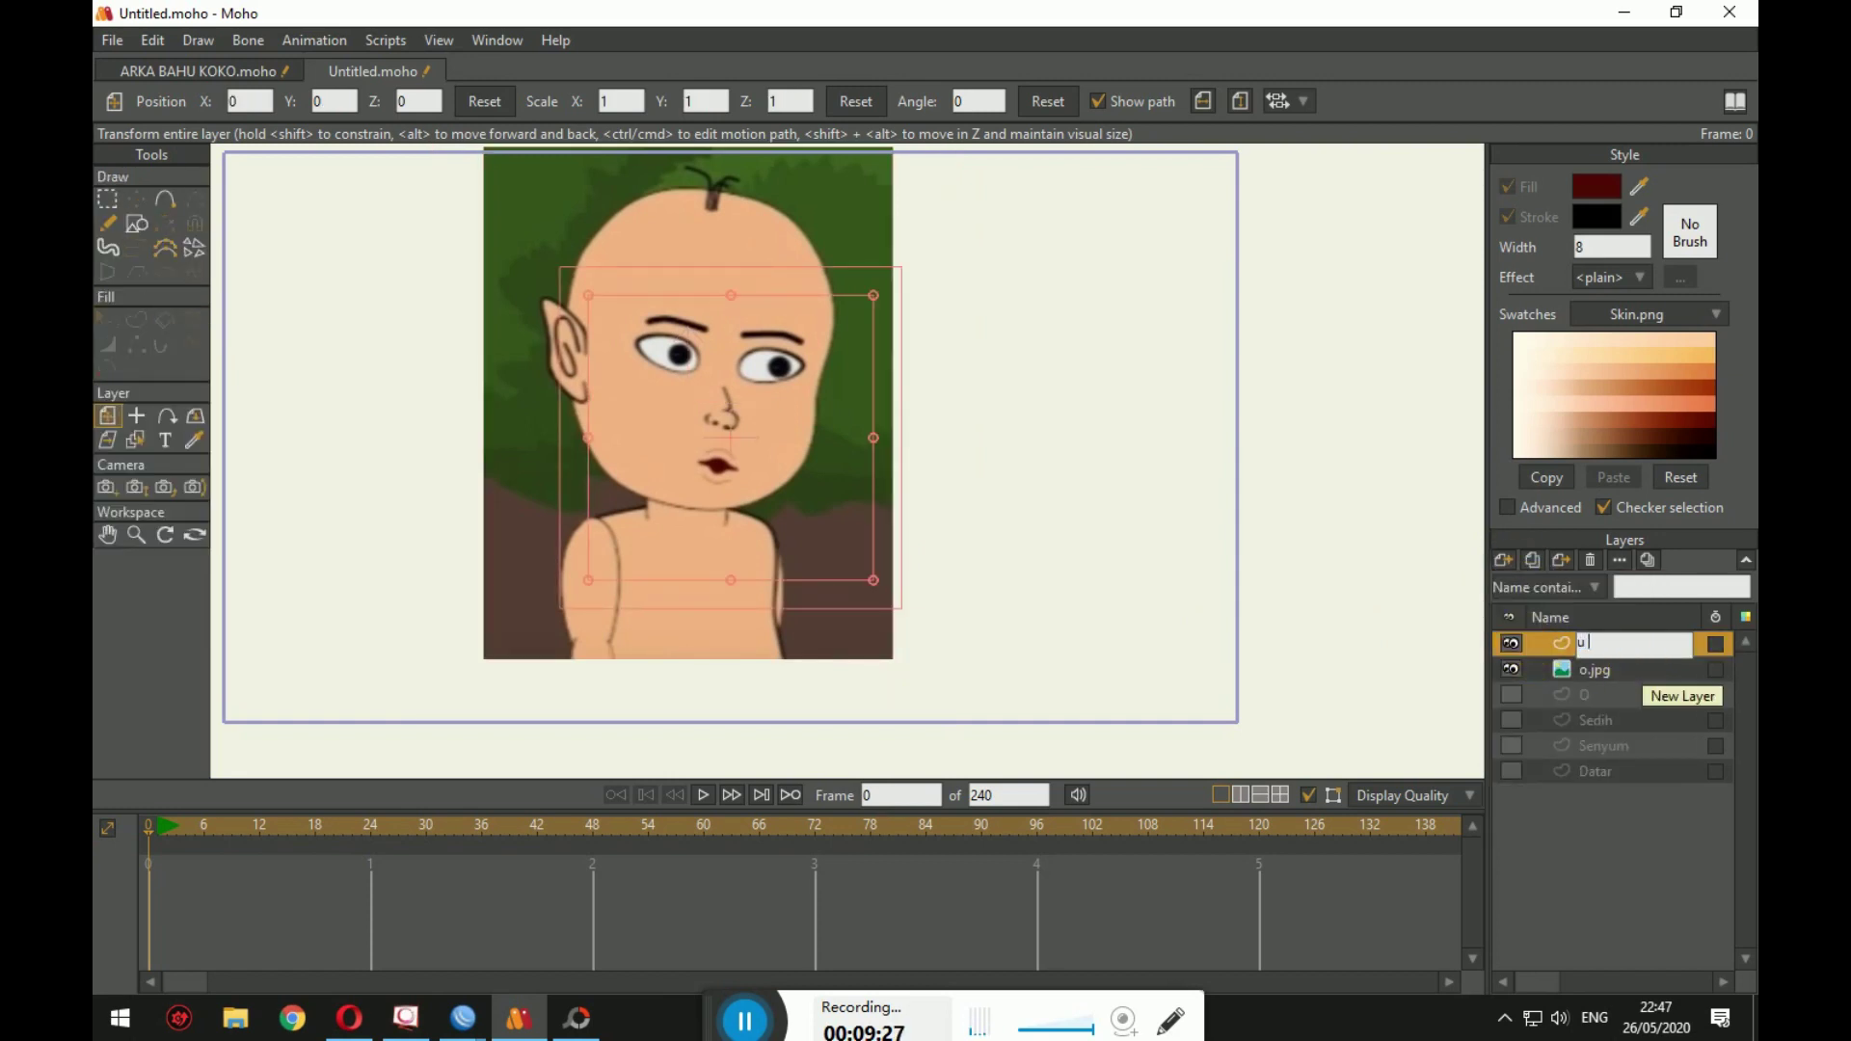
click(1525, 640)
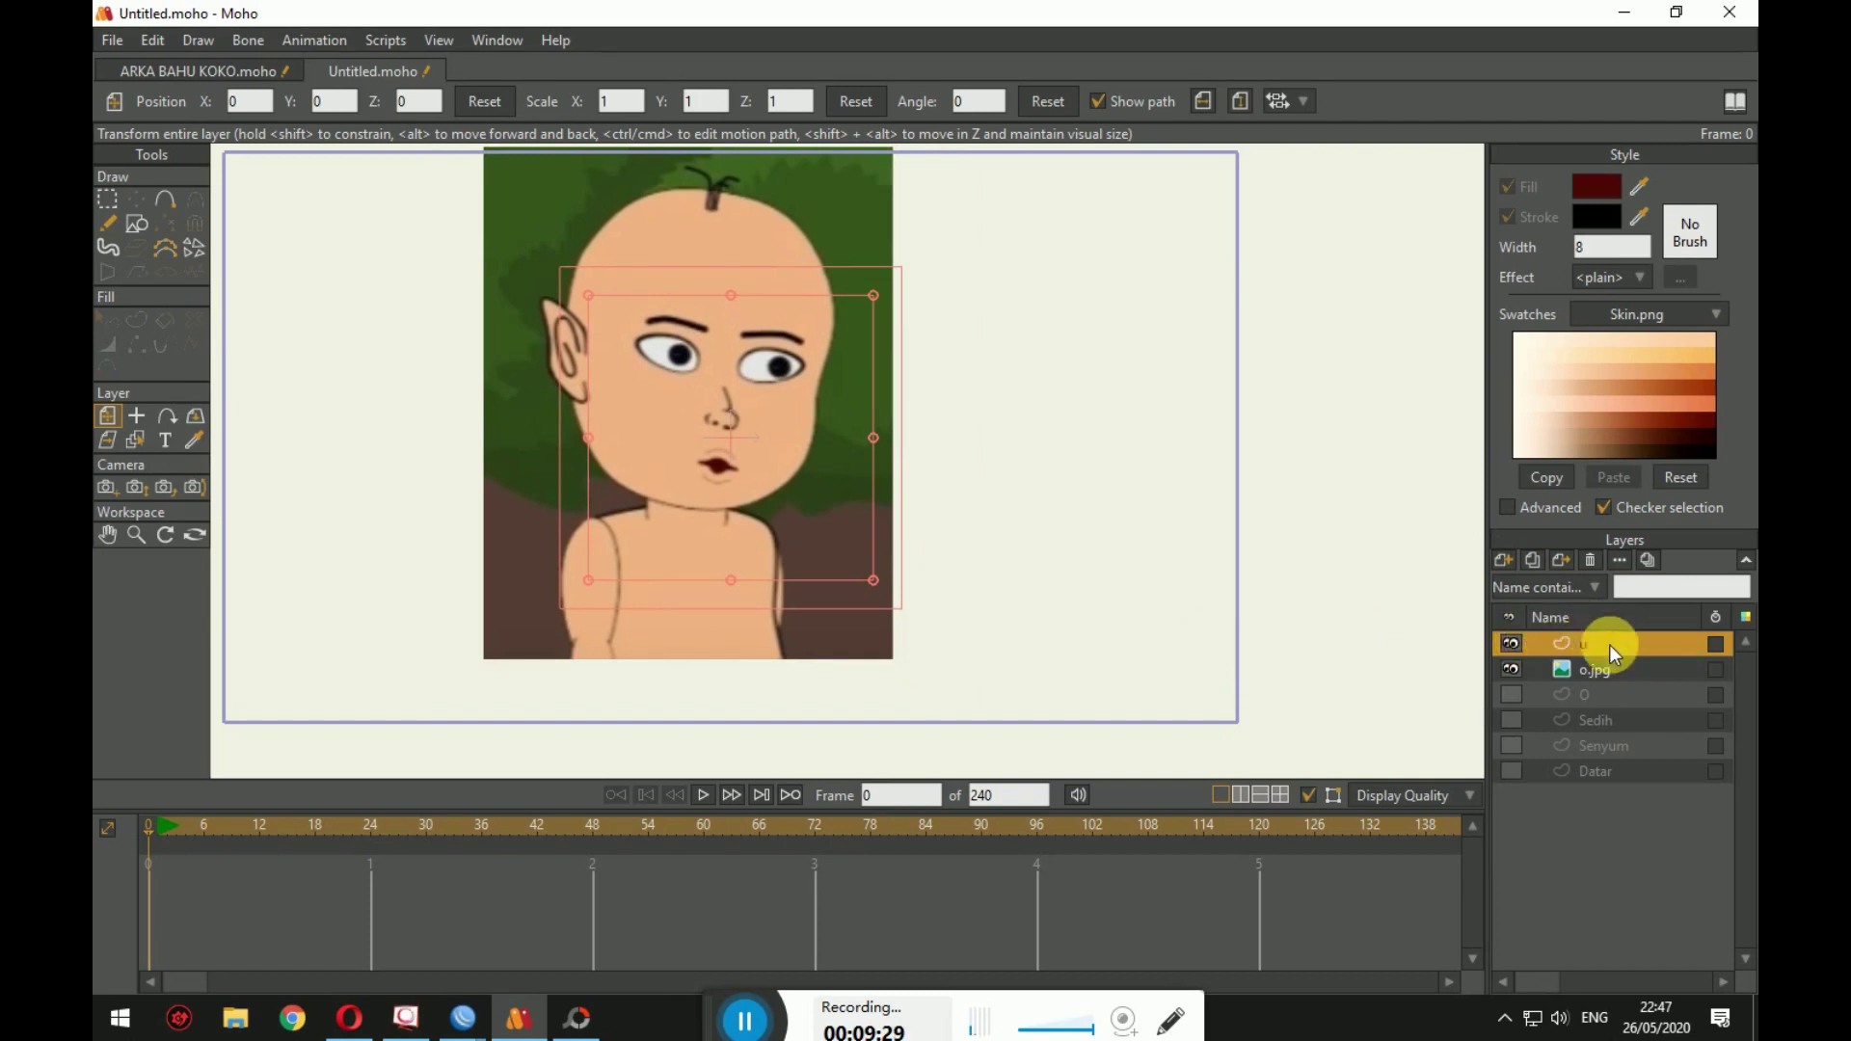
drag(1600, 674, 1597, 673)
Step: Draw a small filled oval on layer u over the dark mouth opening of the reference face
scroll(723, 414, up, 5)
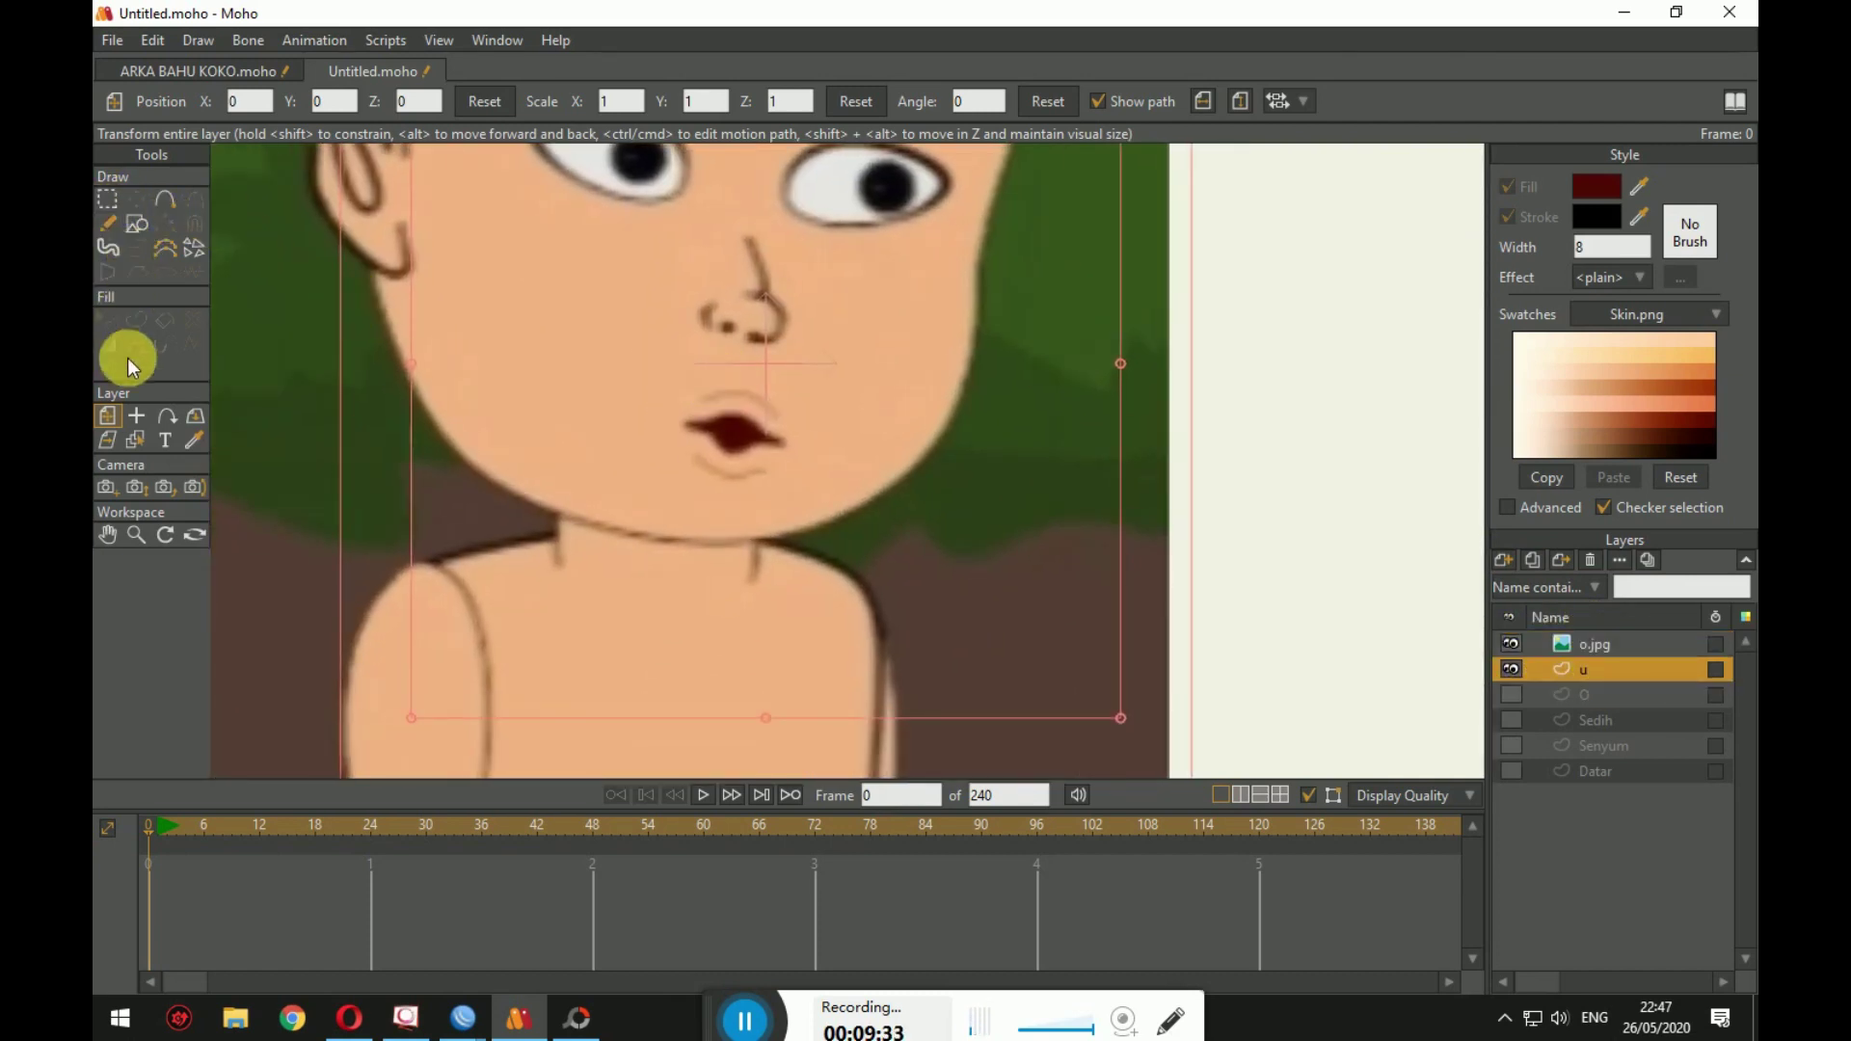
click(138, 226)
scroll(578, 444, up, 2)
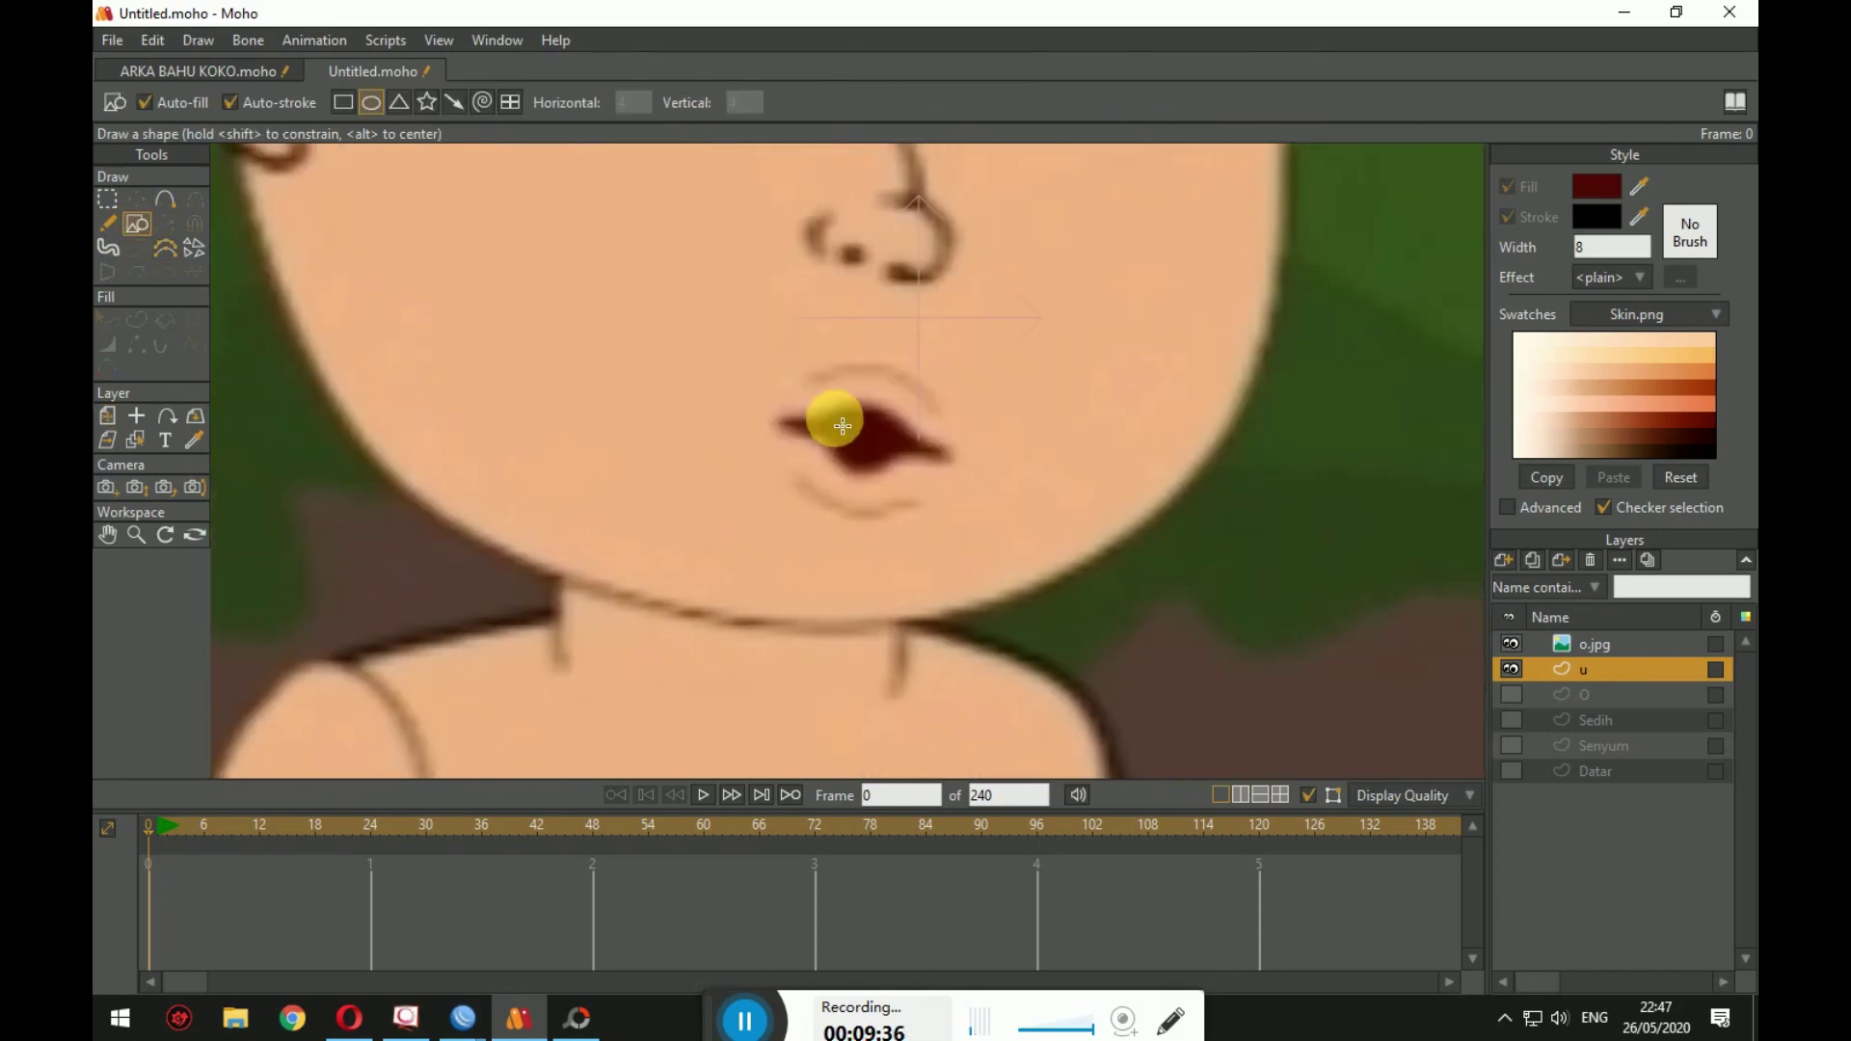
mouse_move(826, 405)
mouse_down()
mouse_move(888, 479)
mouse_move(907, 474)
mouse_move(892, 487)
mouse_up()
Step: Move the oval's side points out to the mouth corners and its upper and lower points to the lip edges of the reference
click(165, 224)
click(143, 205)
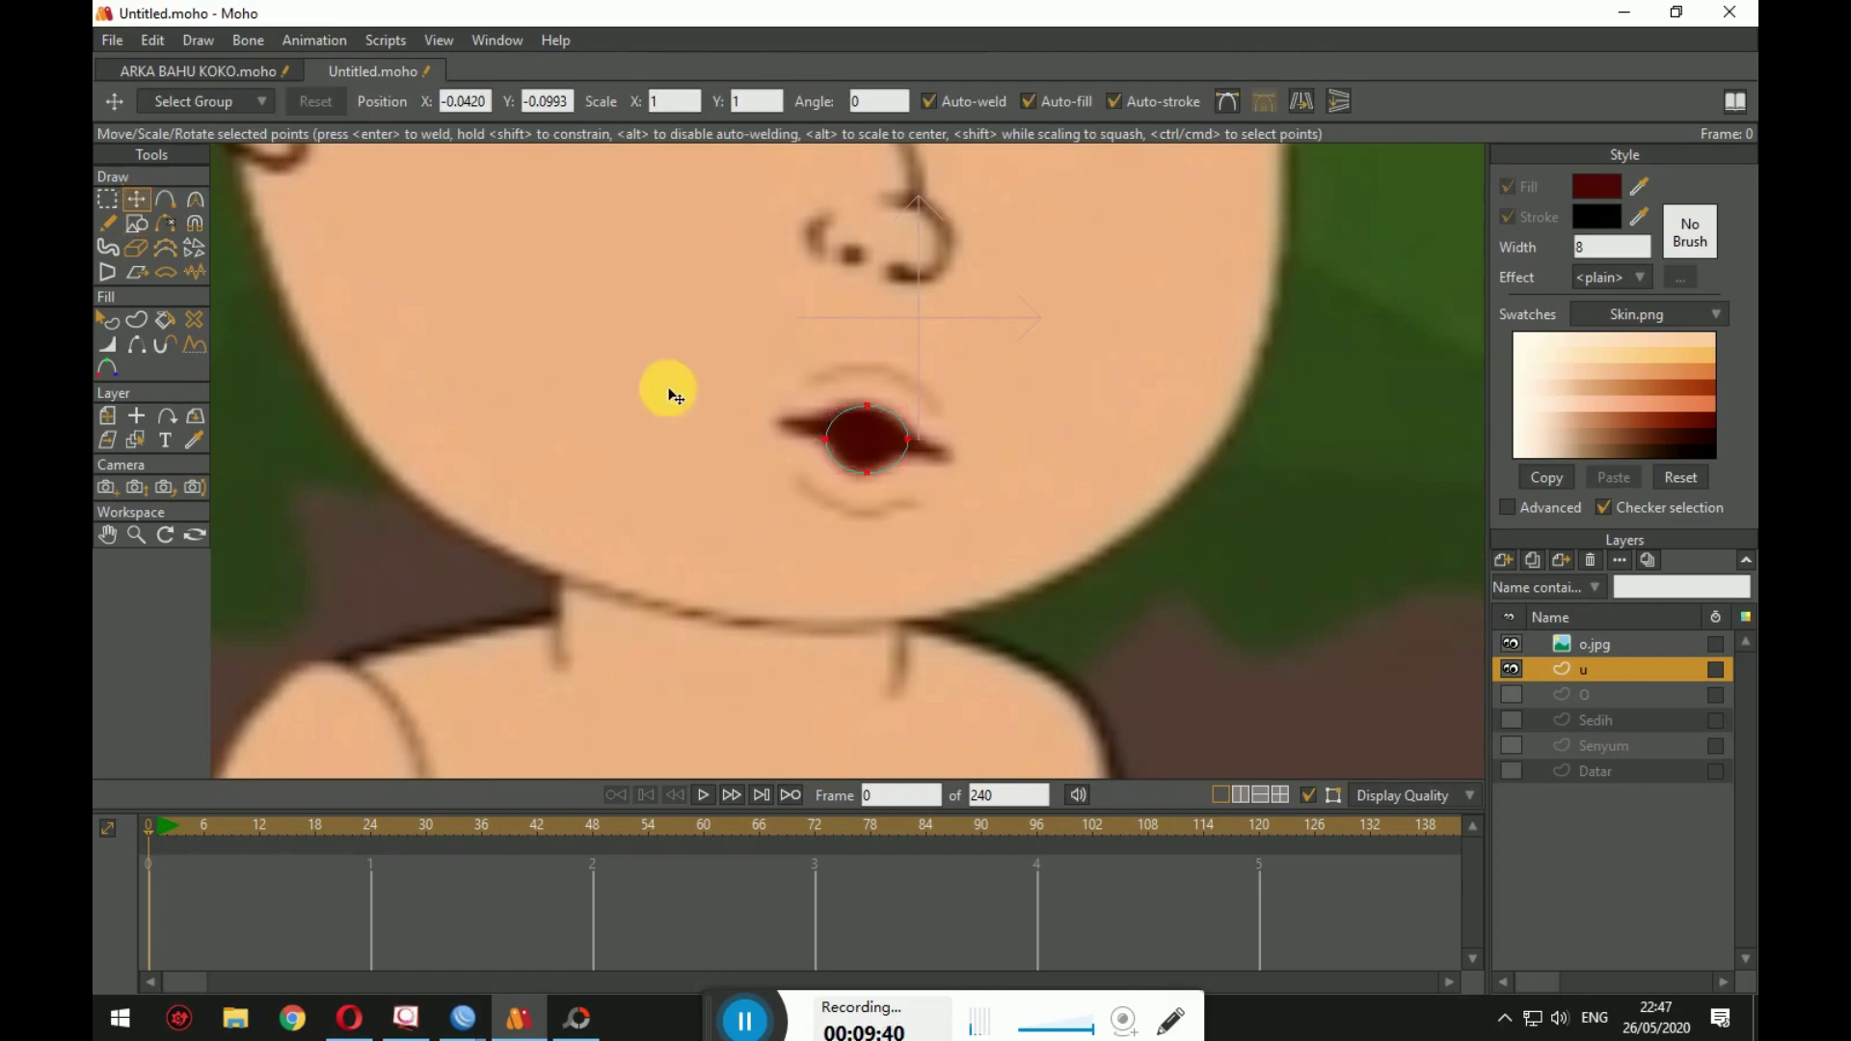
scroll(848, 463, up, 3)
drag(777, 426, 706, 397)
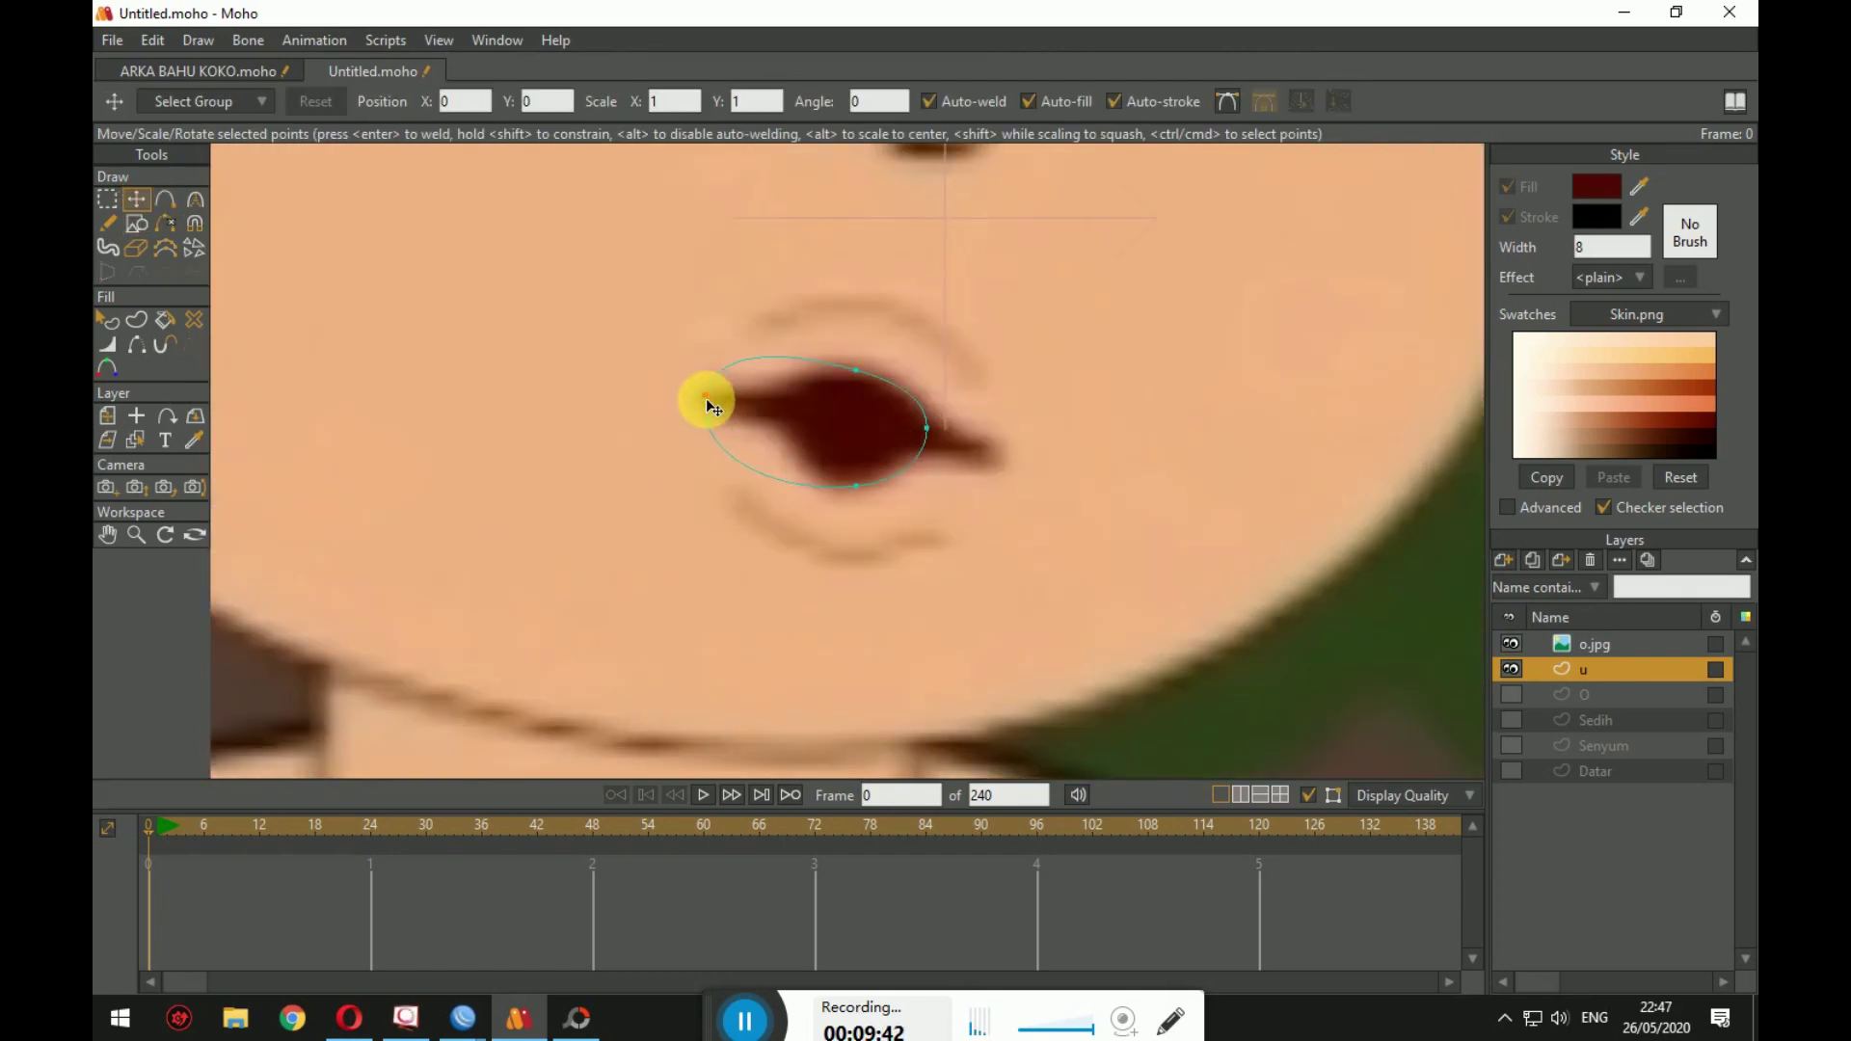
drag(926, 427, 949, 449)
drag(856, 493, 841, 496)
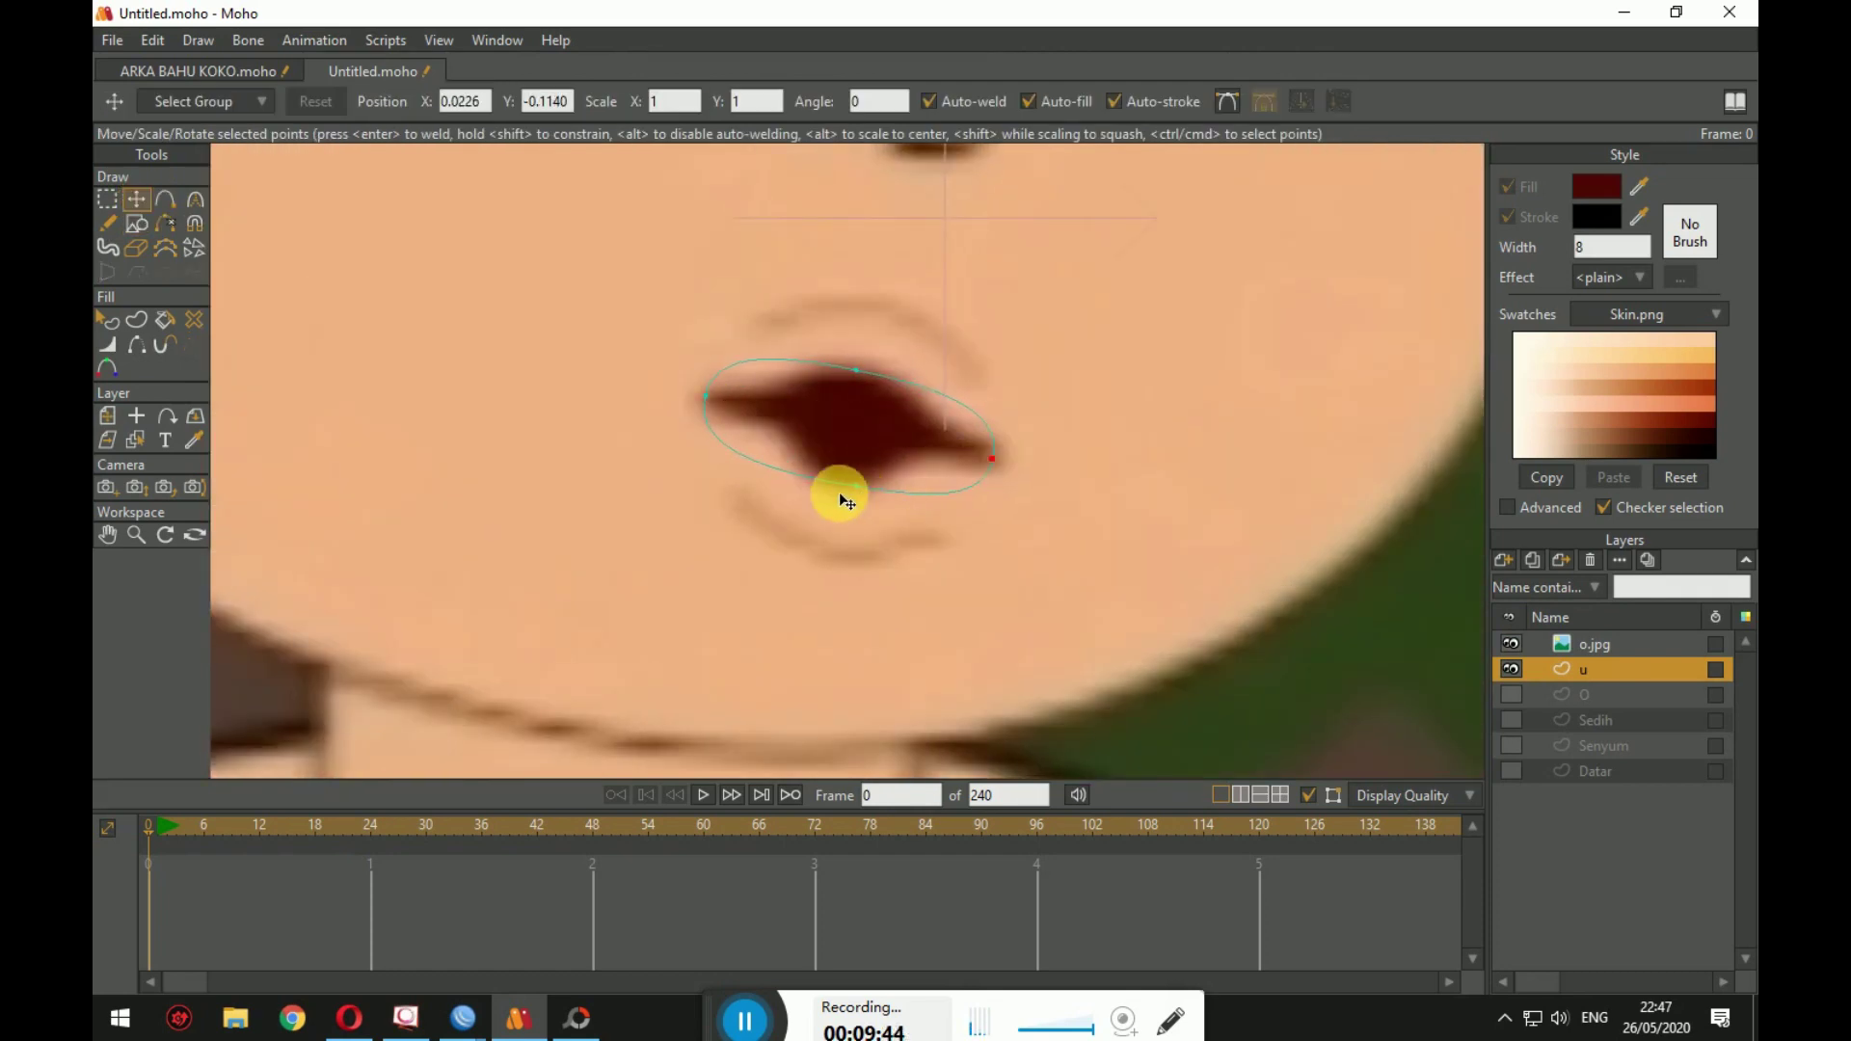
drag(857, 377, 872, 376)
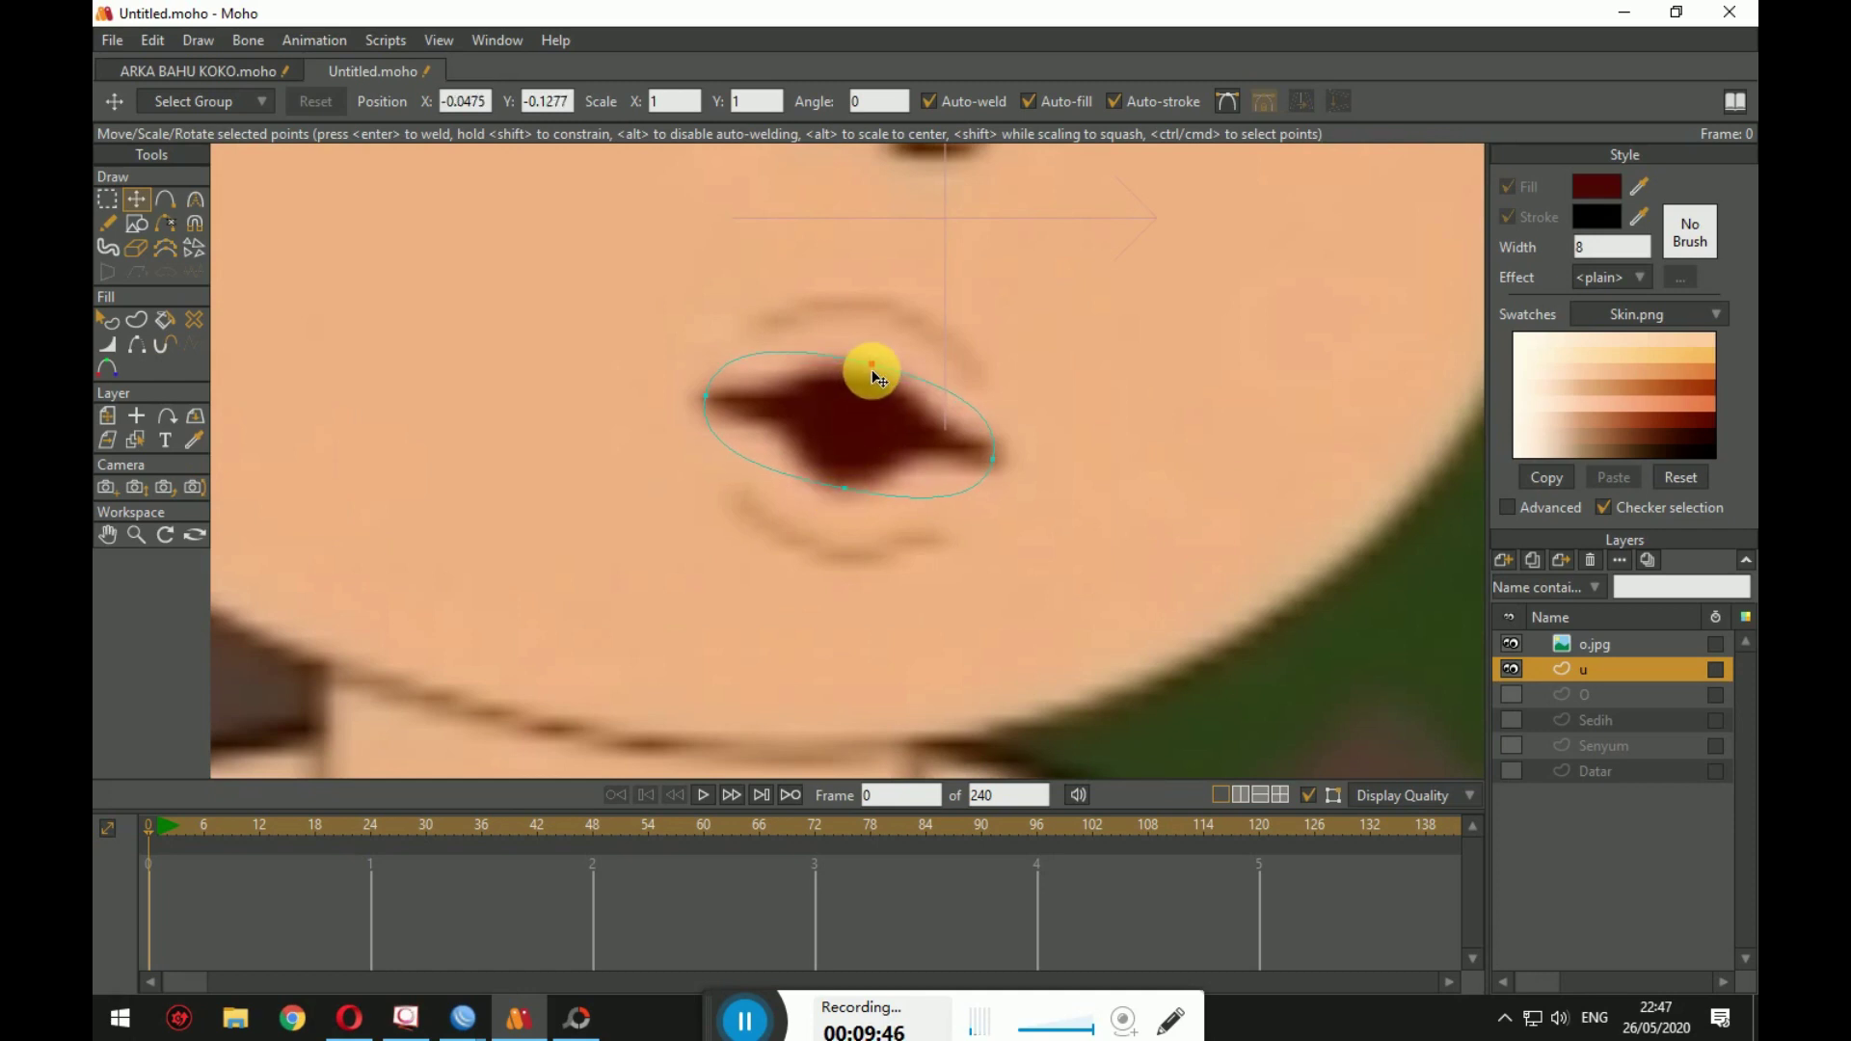
Step: Reduce the curvature of the two mouth corner points so the shape tapers at both ends
key(c)
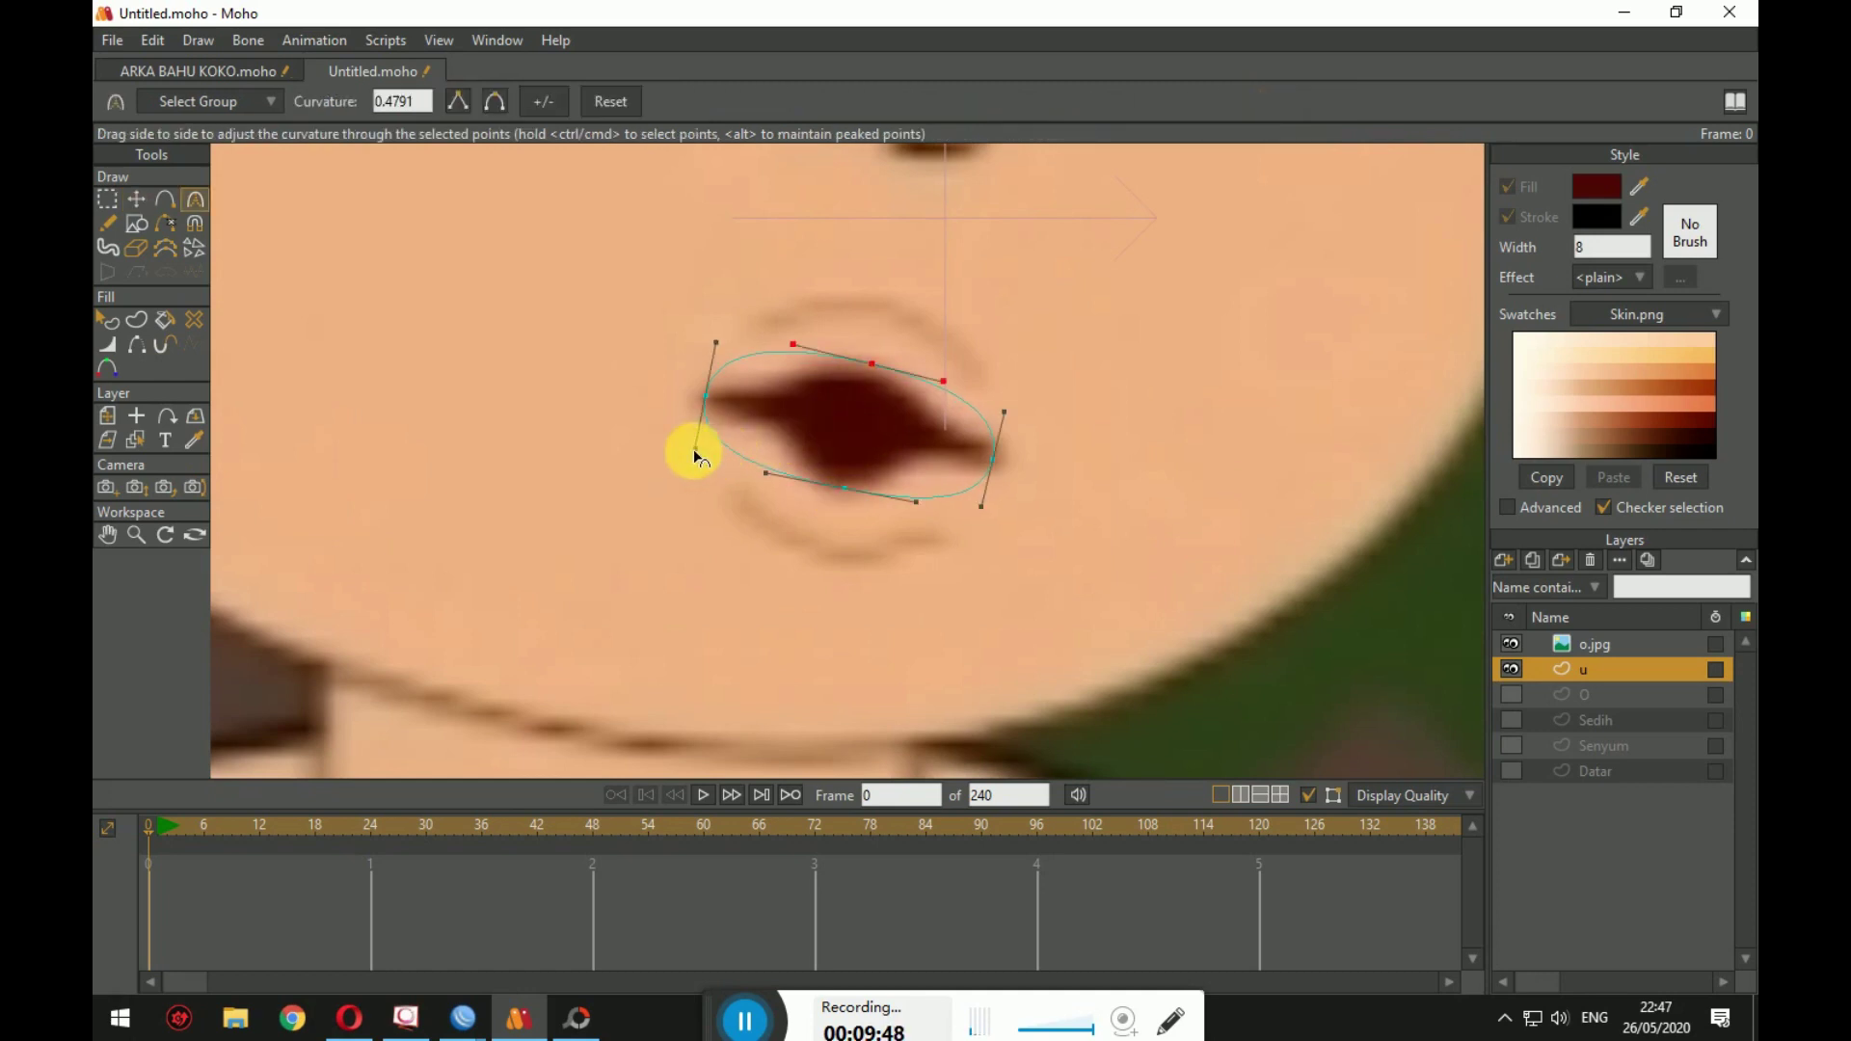
drag(681, 402, 298, 401)
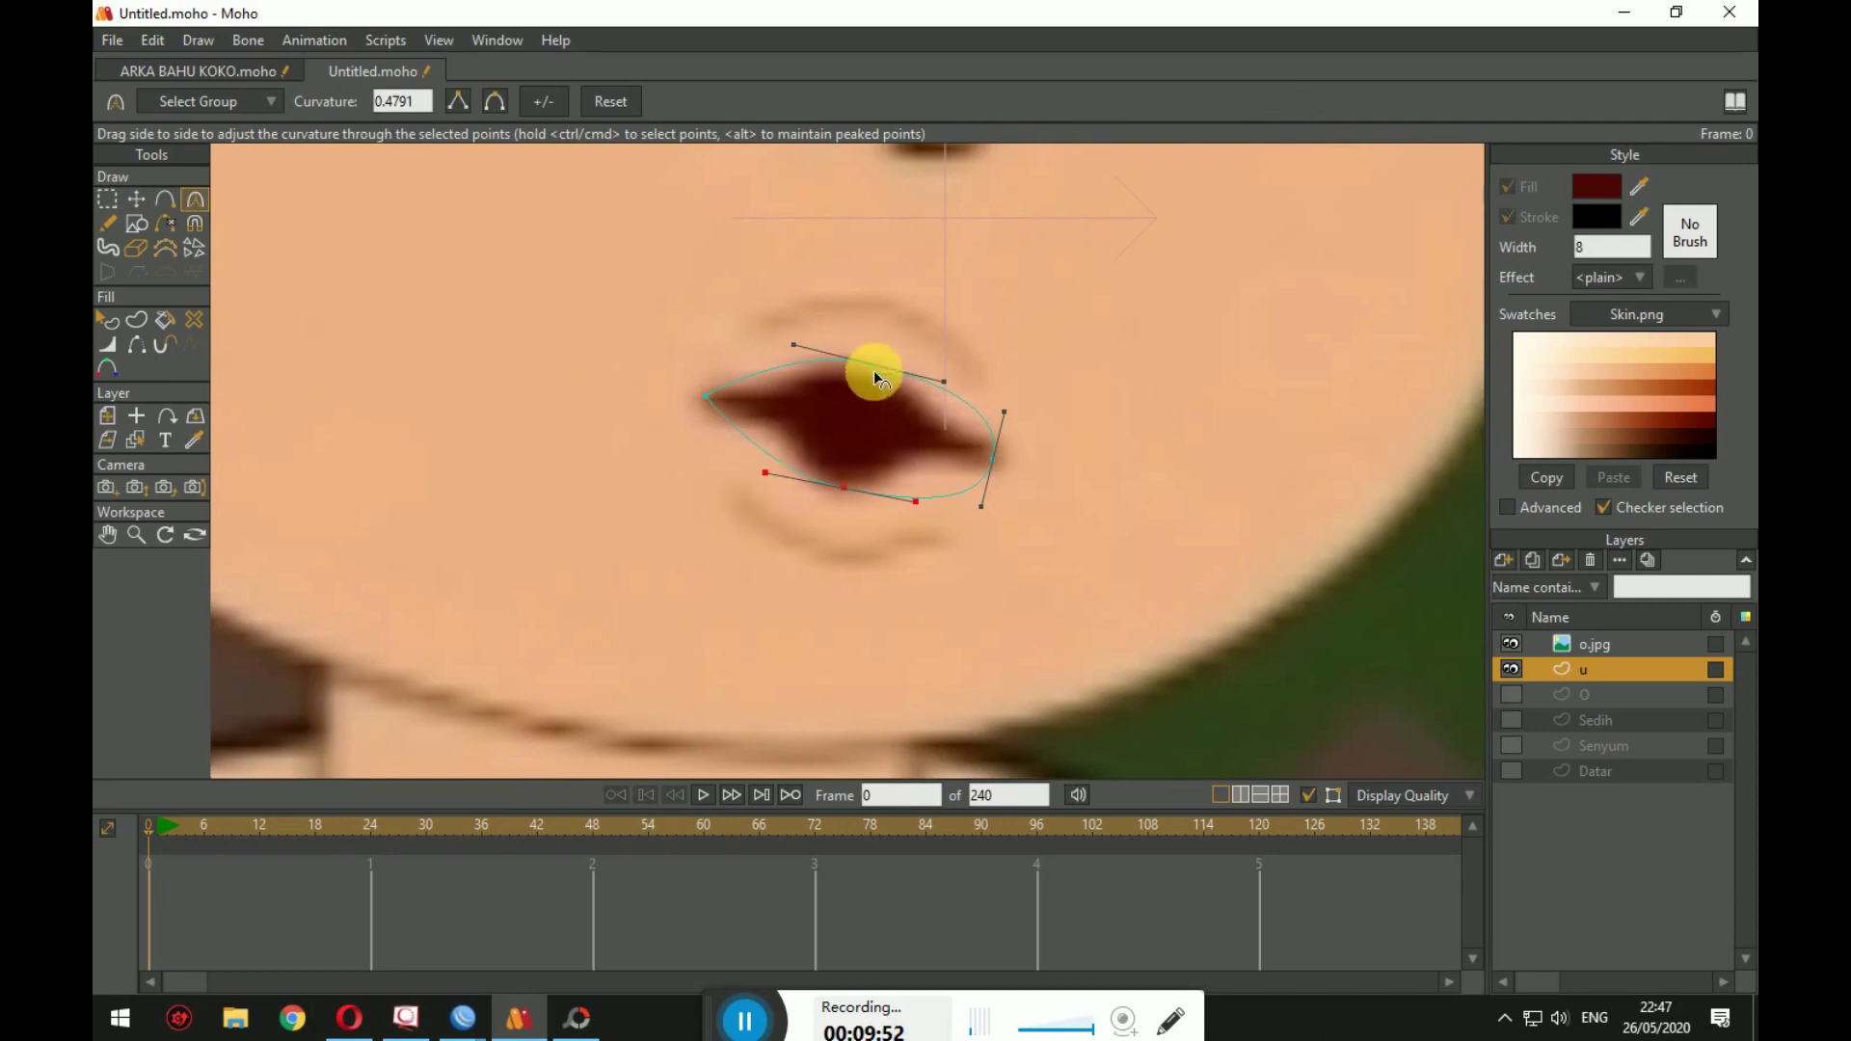
drag(986, 453, 661, 455)
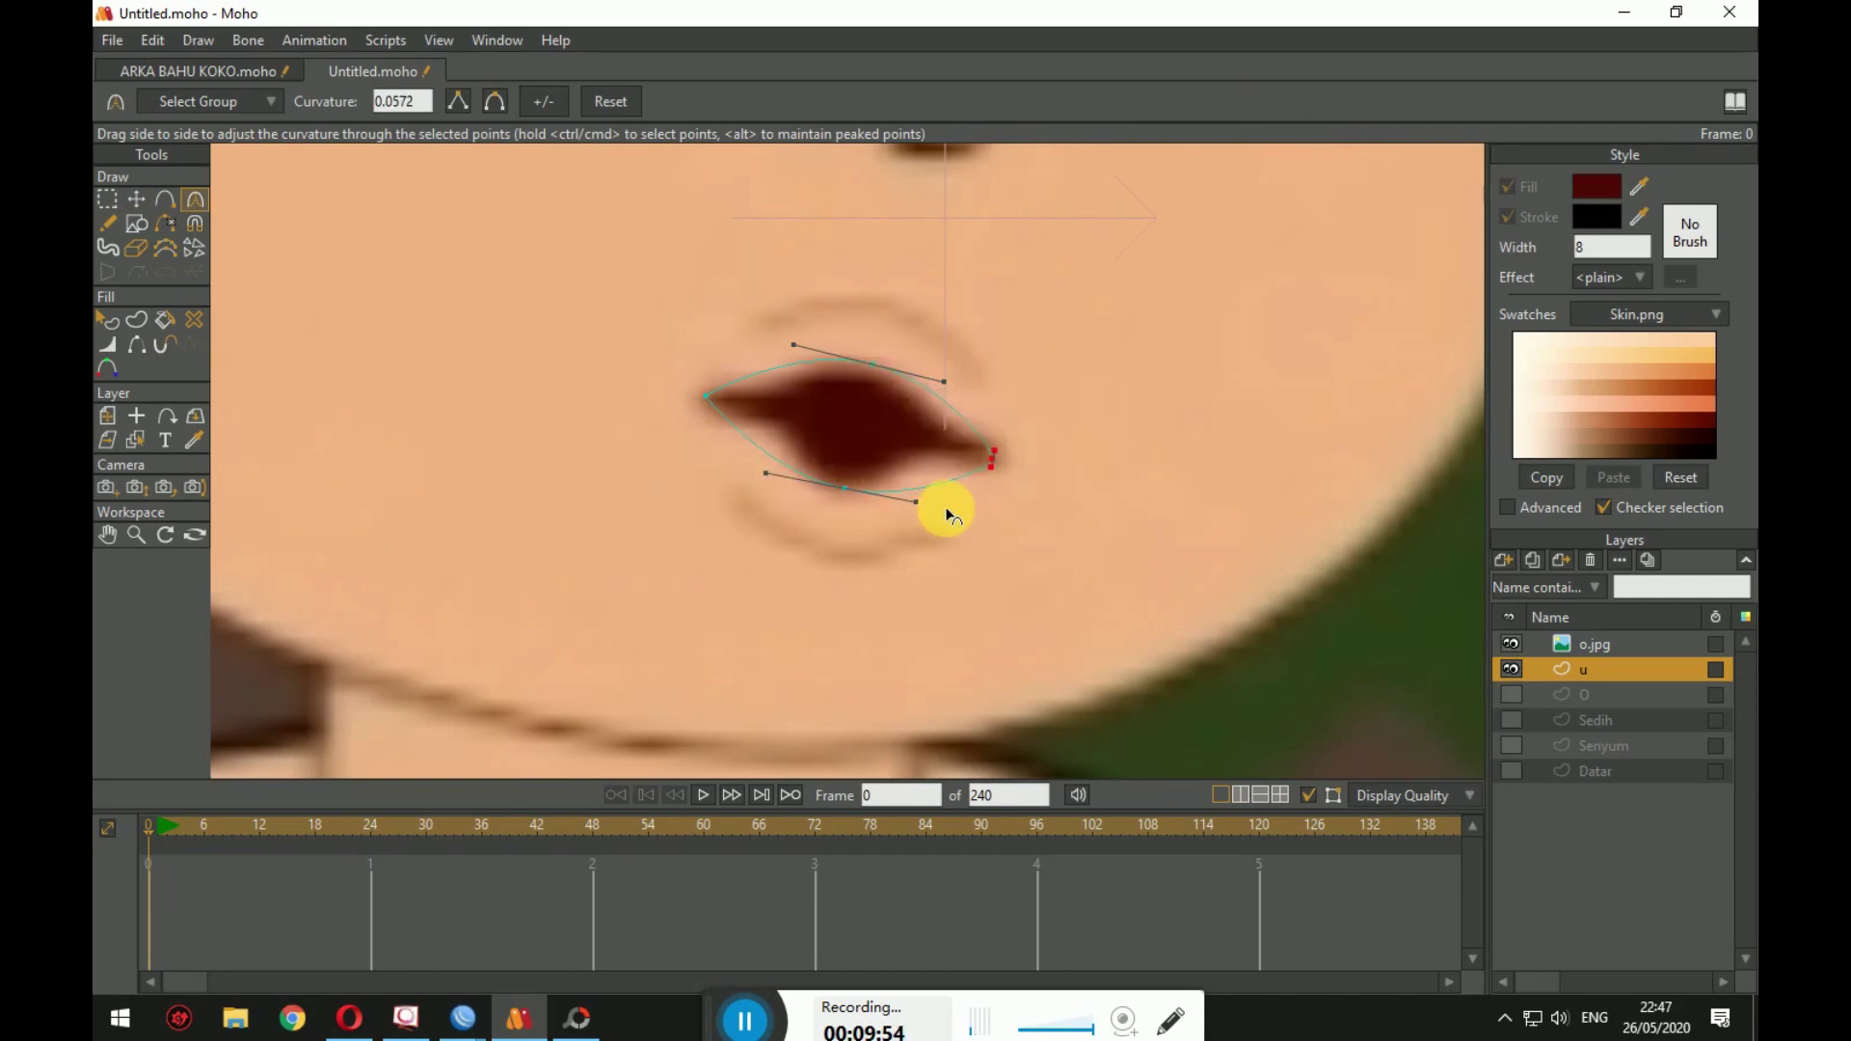
Step: Add four points between the existing ones on the mouth outline and move them inward to follow the reference mouth's contour
key(a)
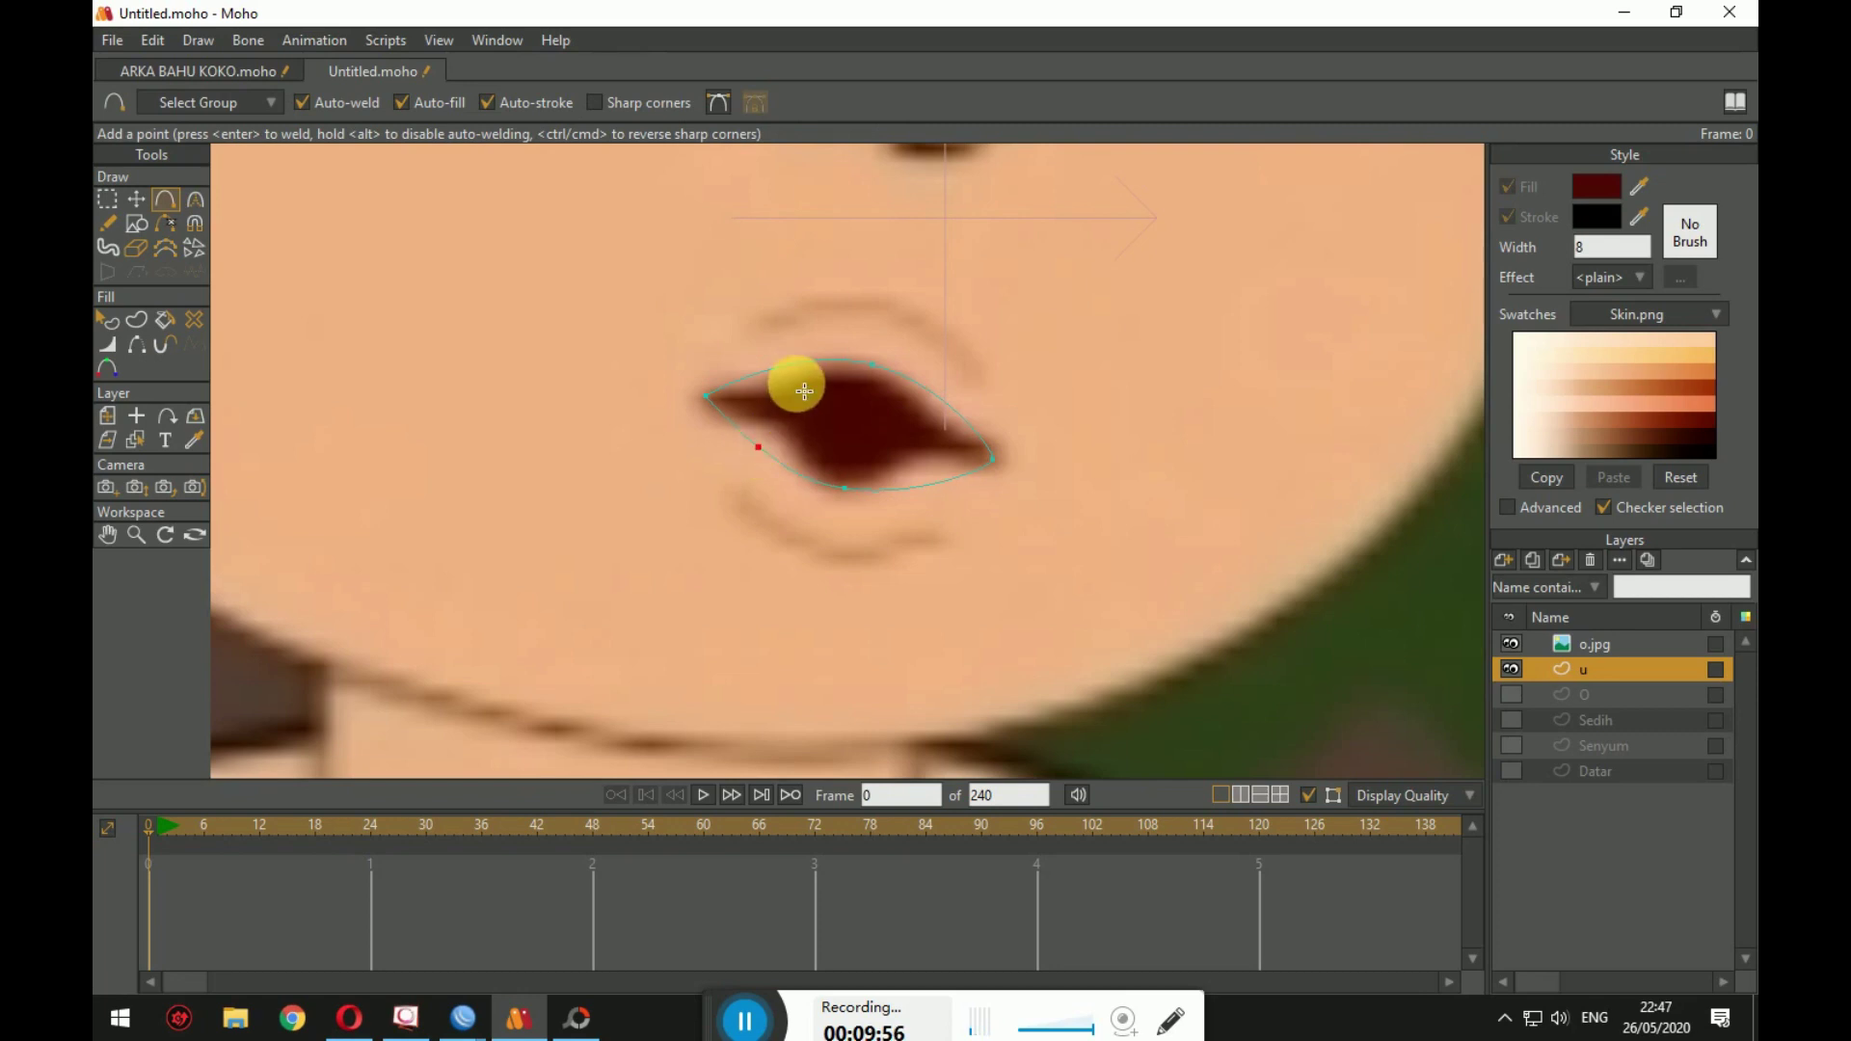
click(791, 365)
click(941, 400)
click(918, 488)
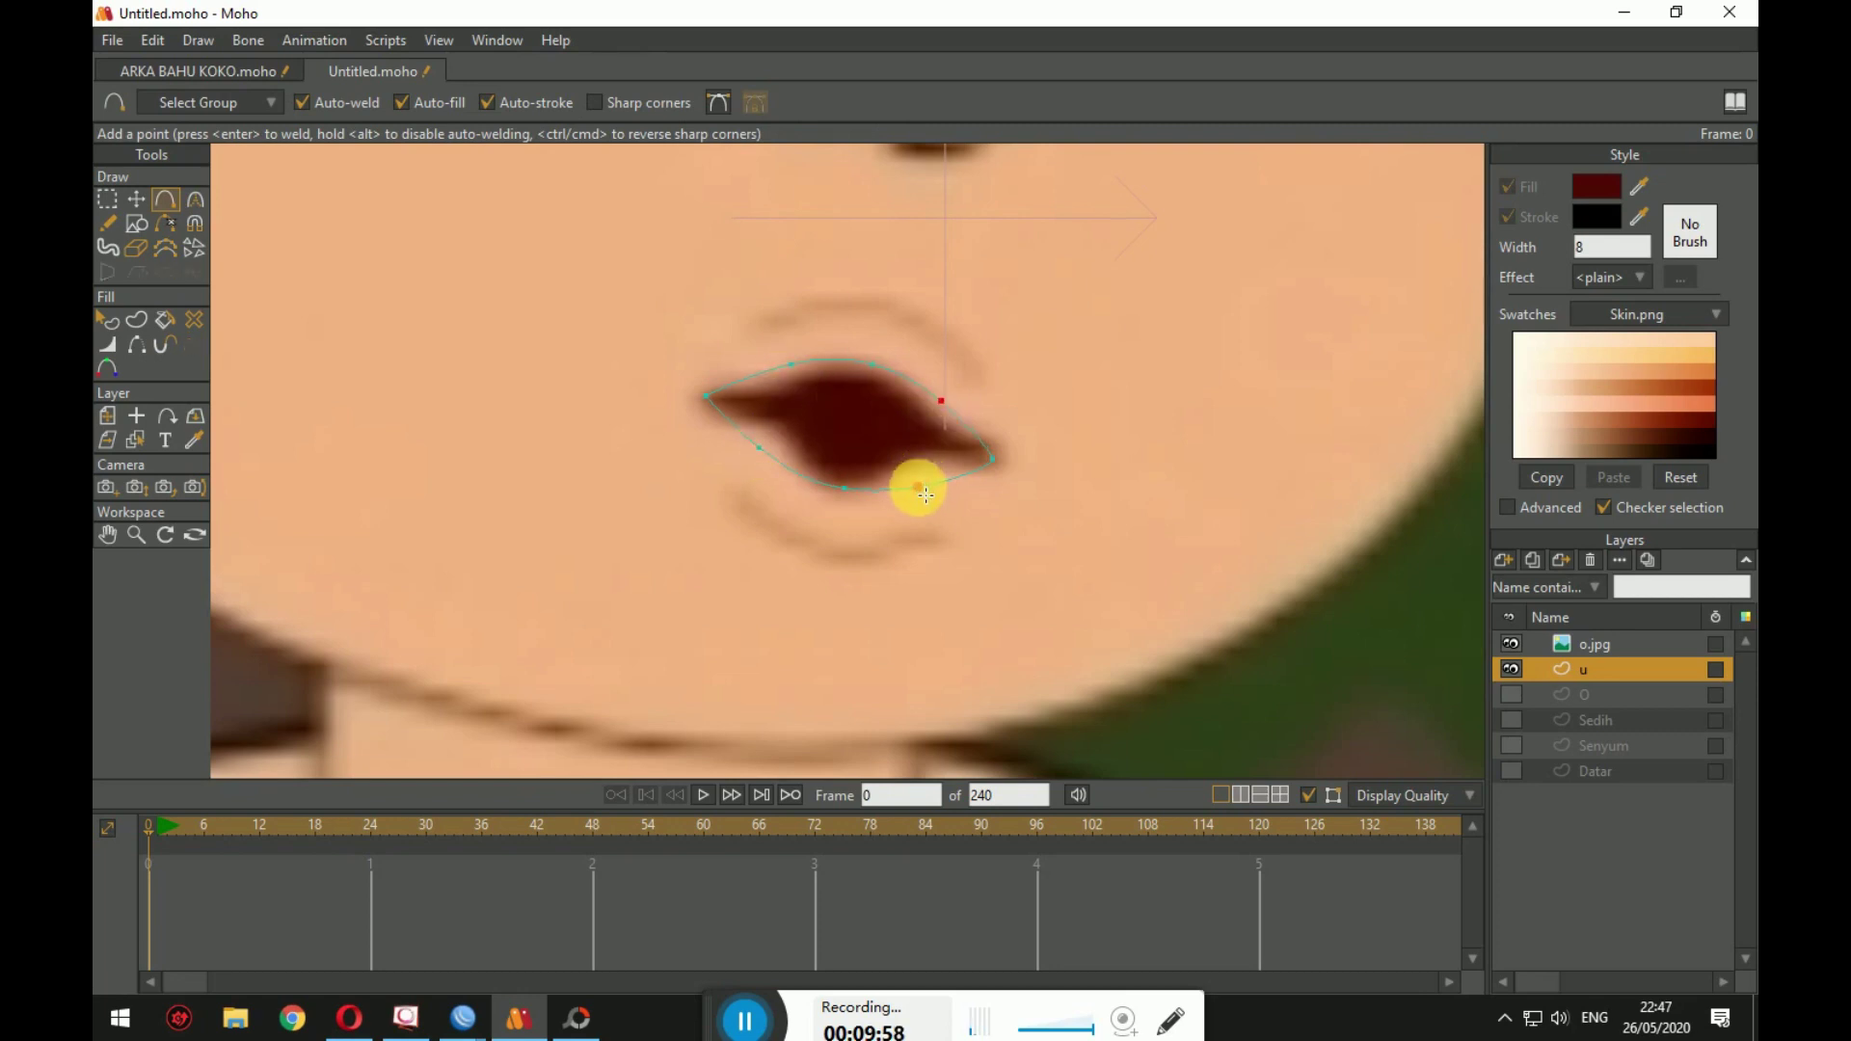
key(t)
drag(776, 453, 789, 395)
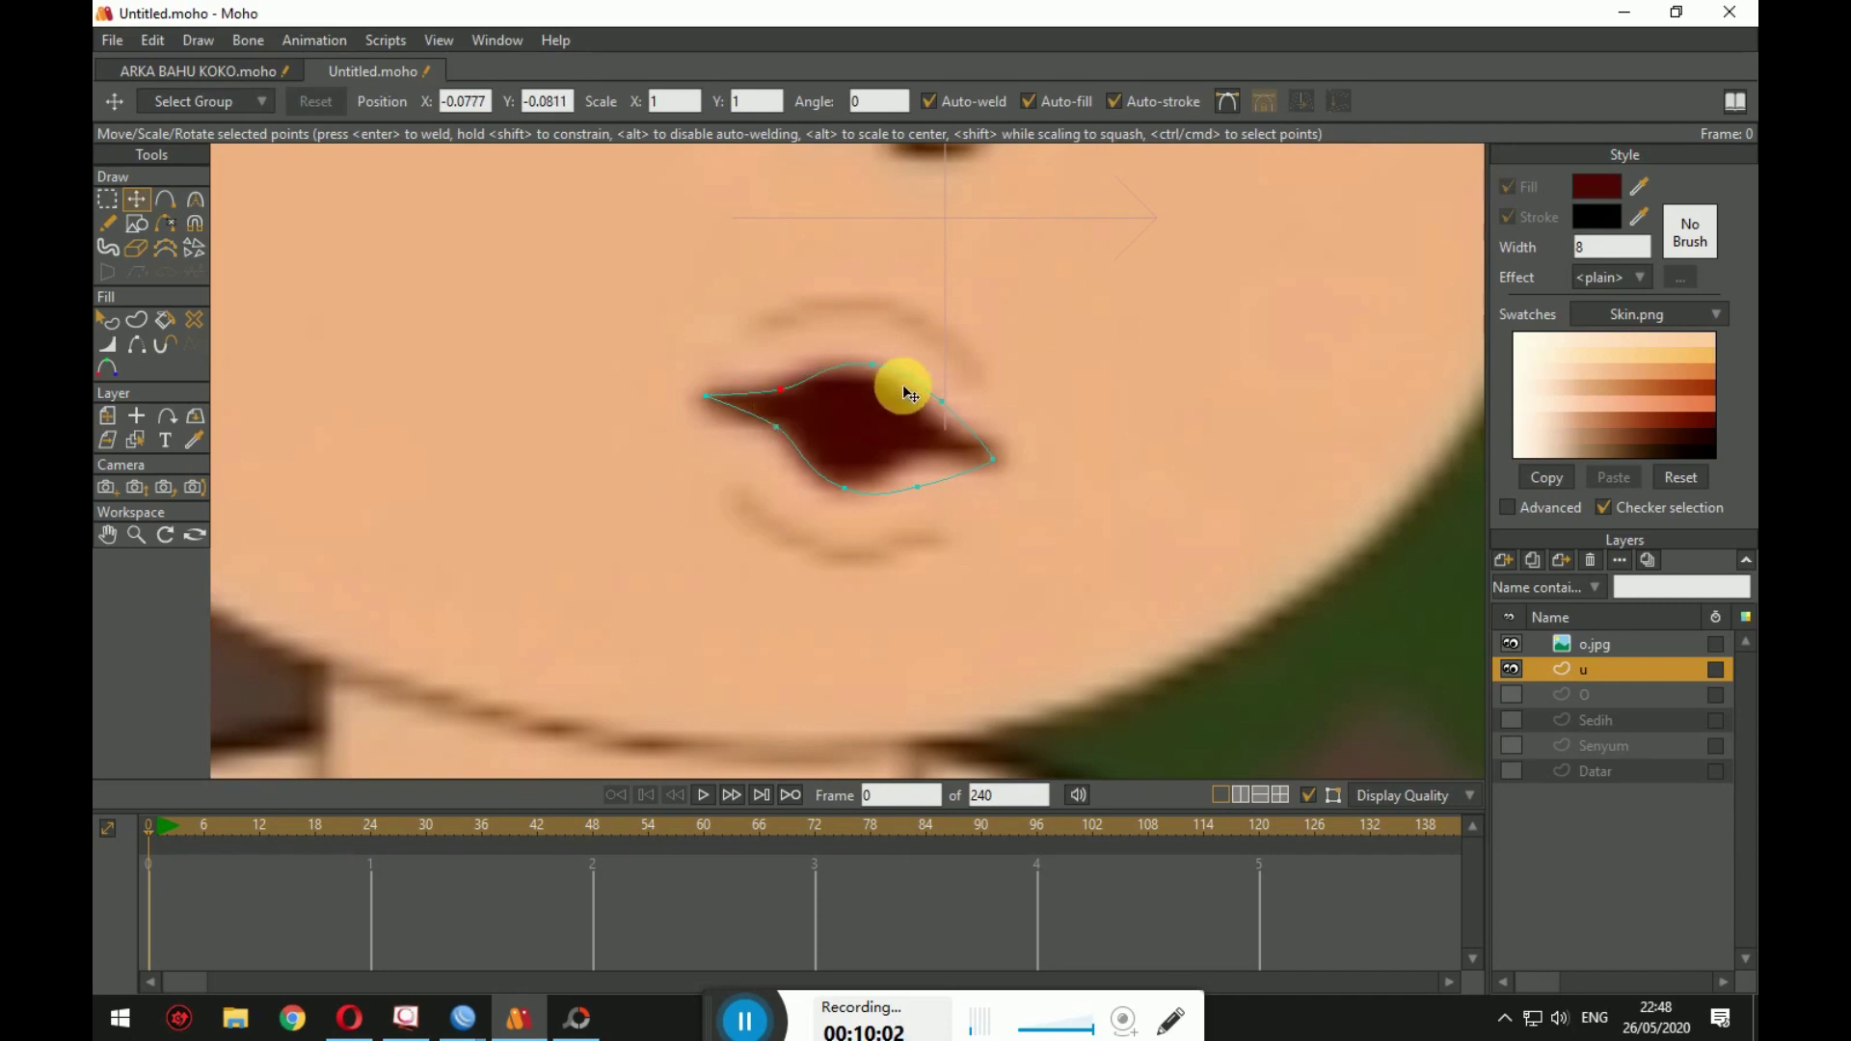
drag(944, 401, 933, 420)
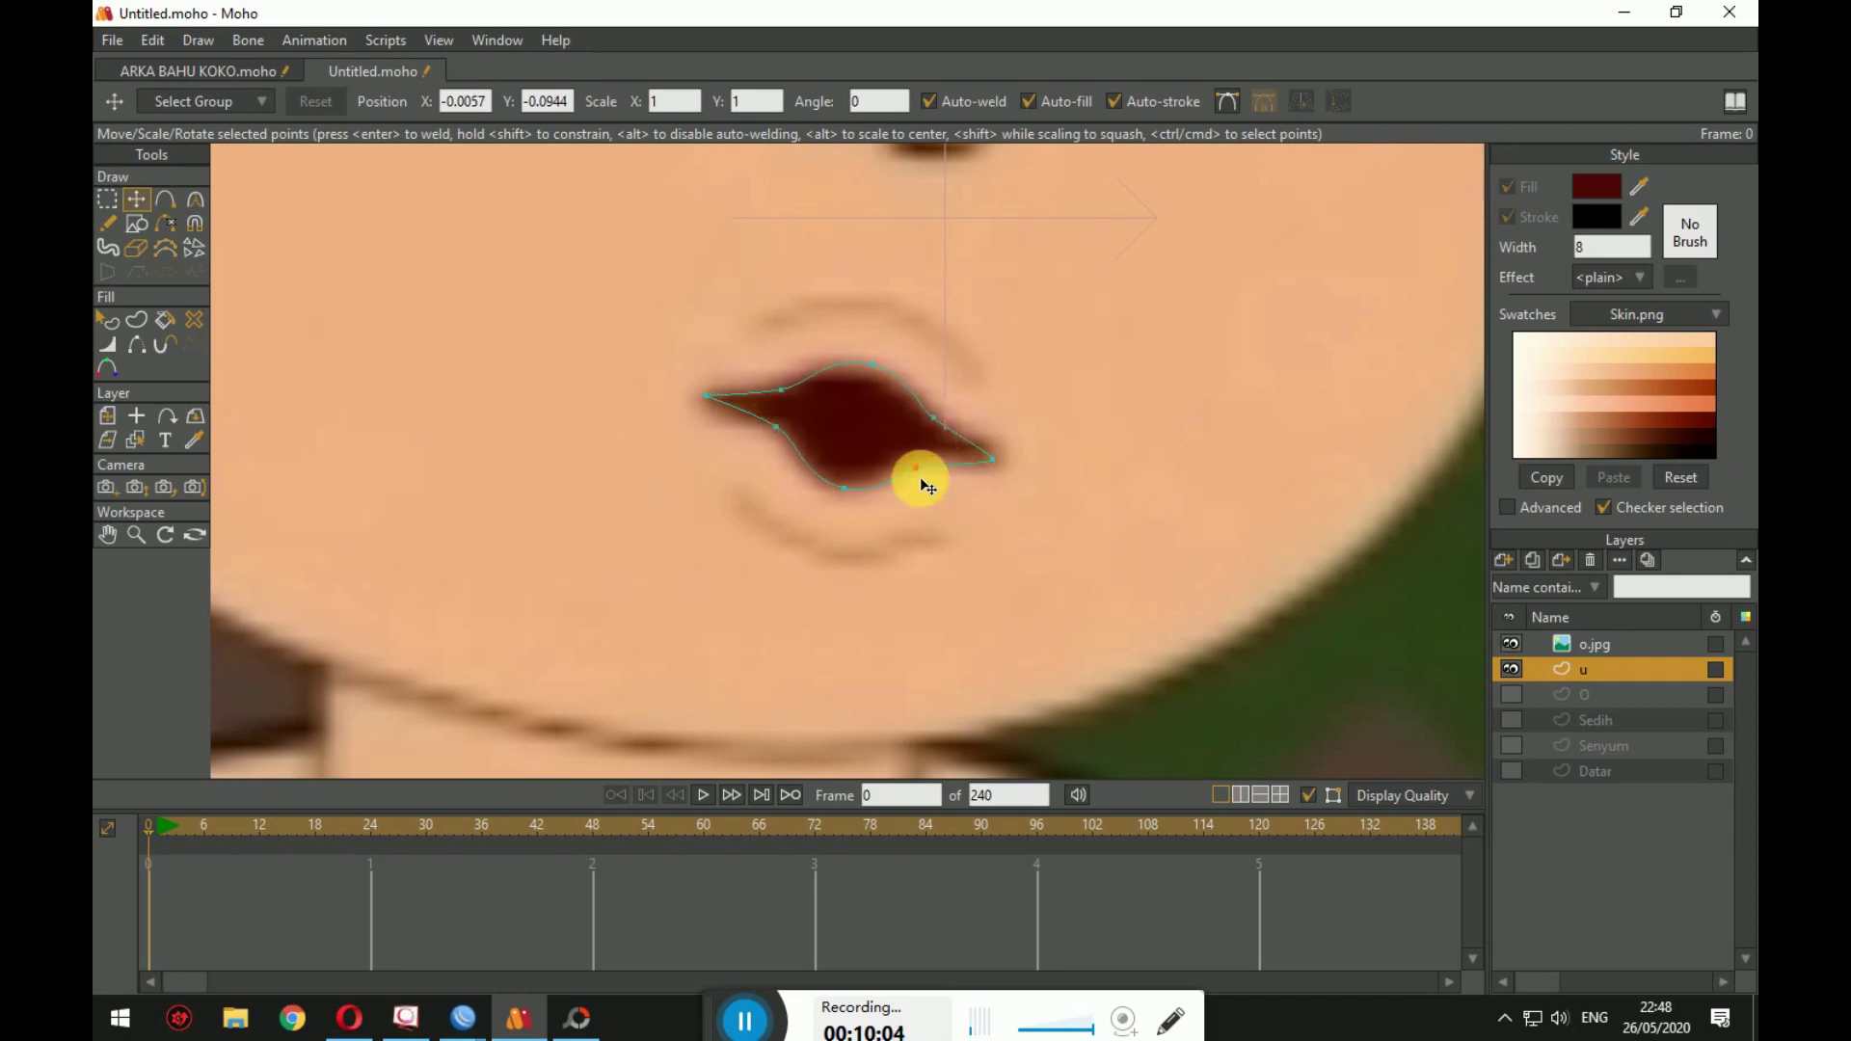
Step: Refine the curvature at both mouth corner points to match the reference's tips
key(c)
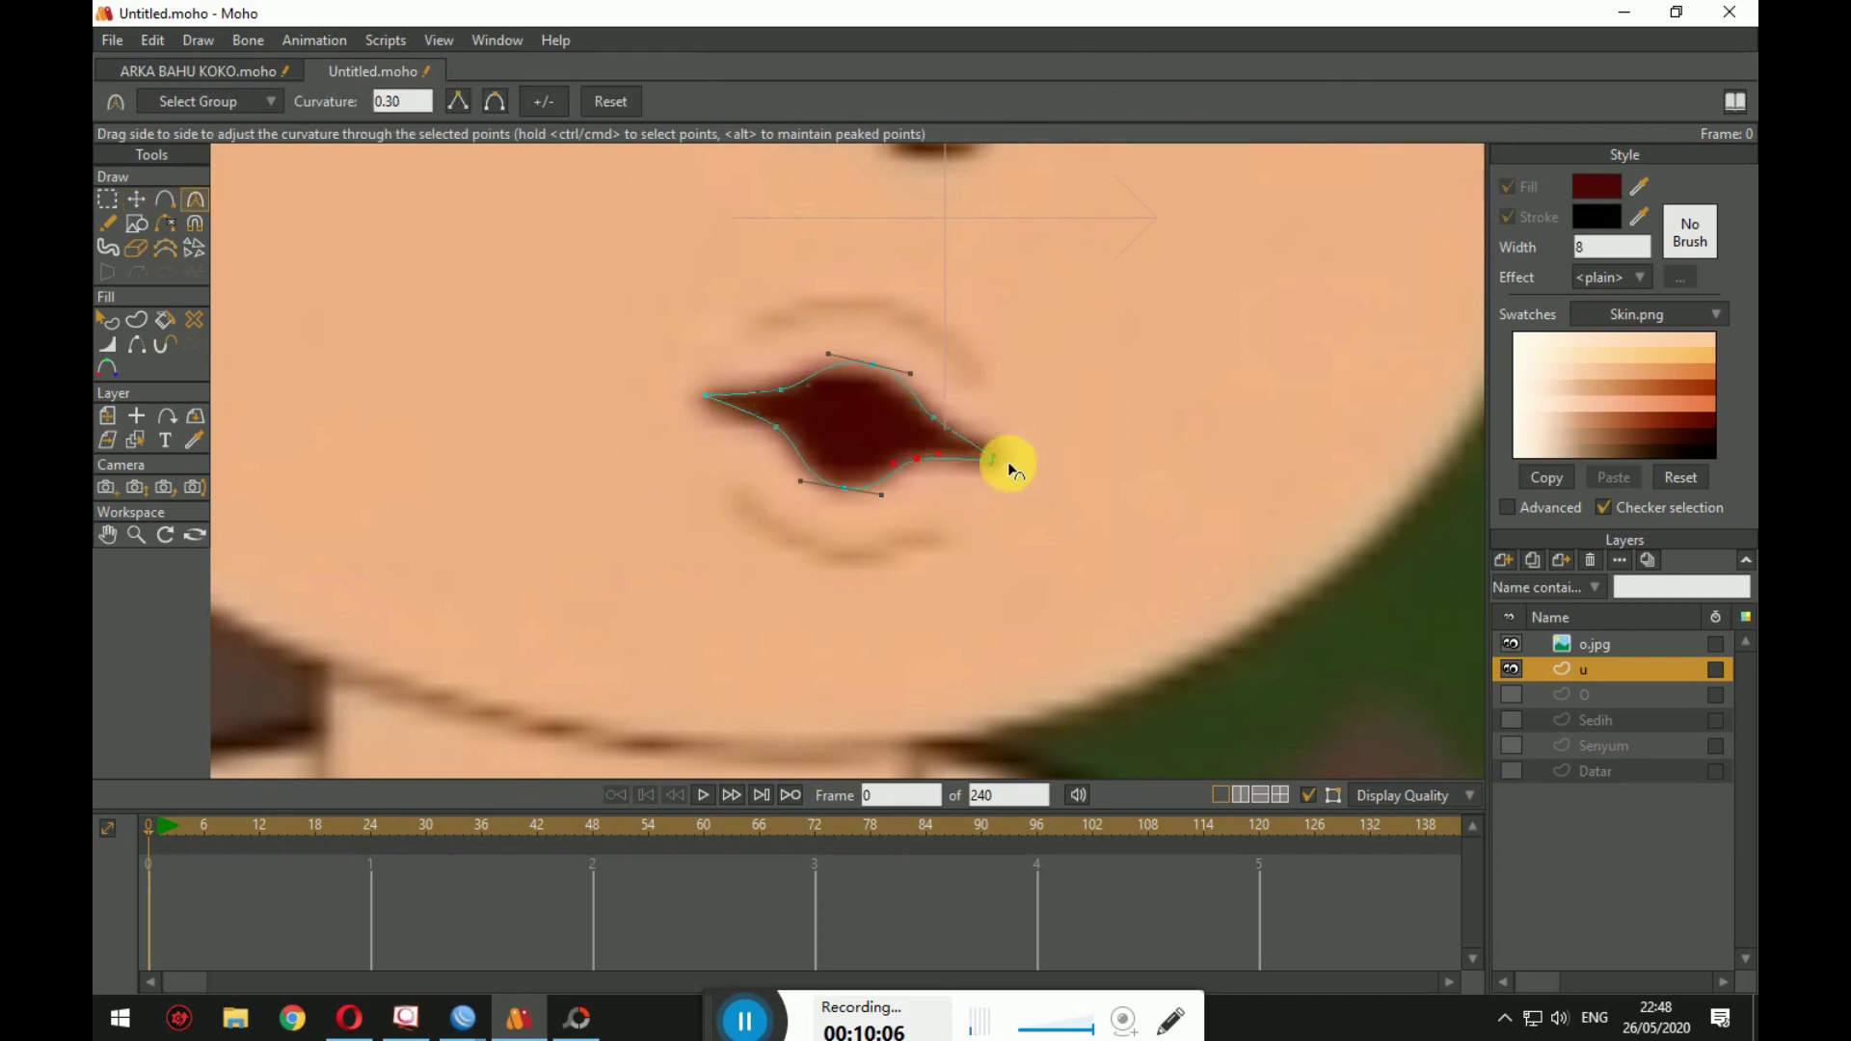
drag(1003, 459, 985, 486)
click(705, 395)
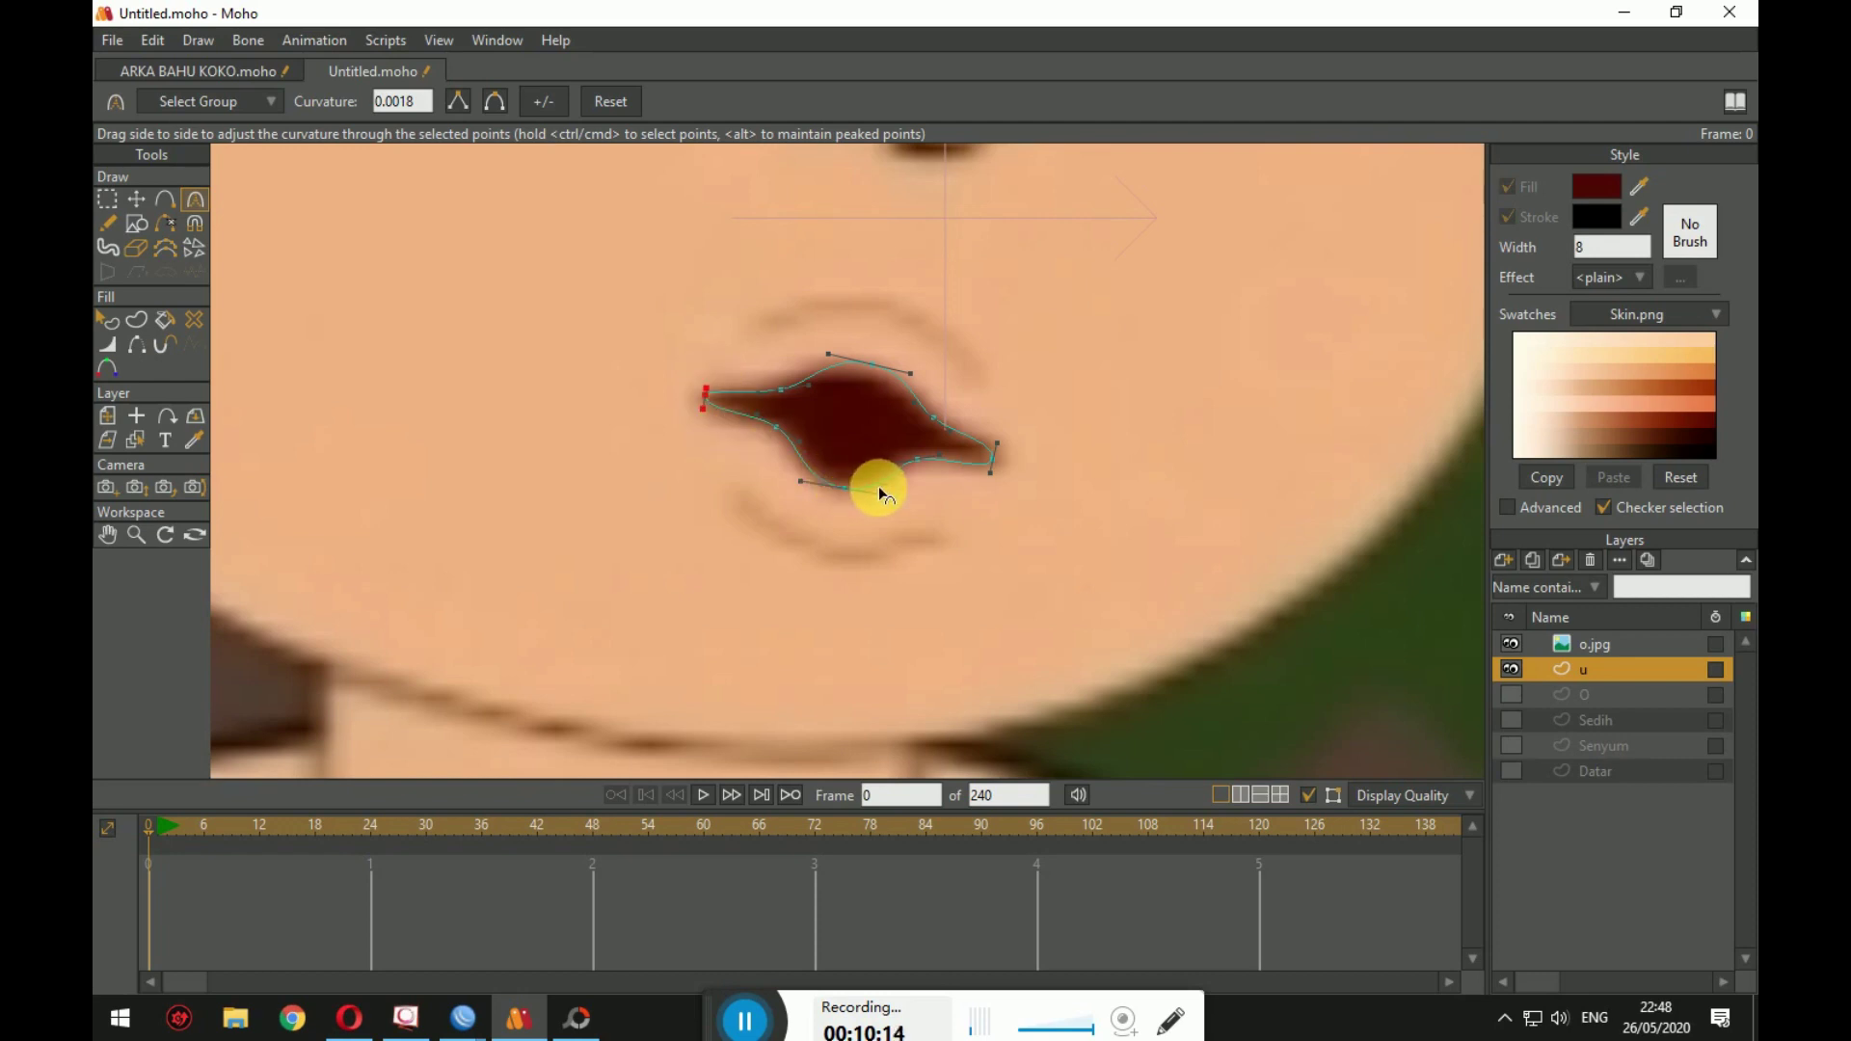
Step: Draw one straight line above the mouth and one below it, spanning the ends of the reference's crease lines
click(163, 203)
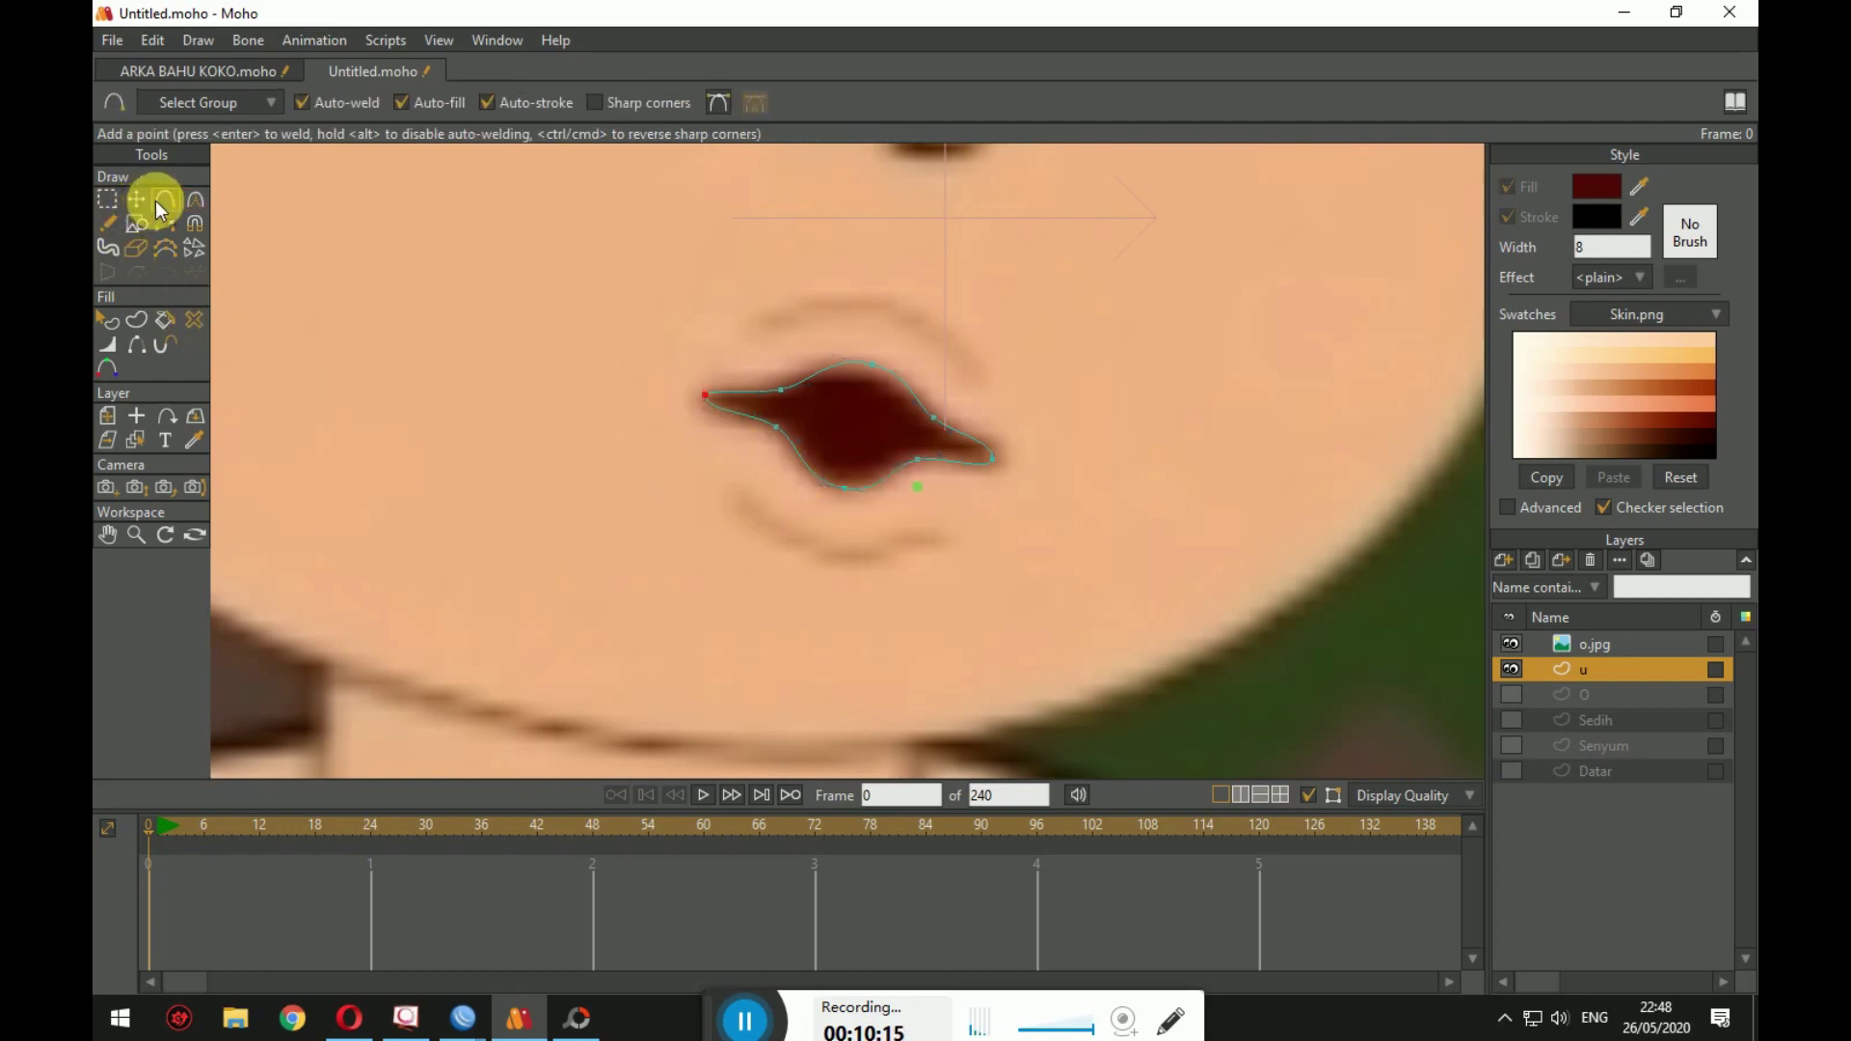
drag(761, 325, 981, 376)
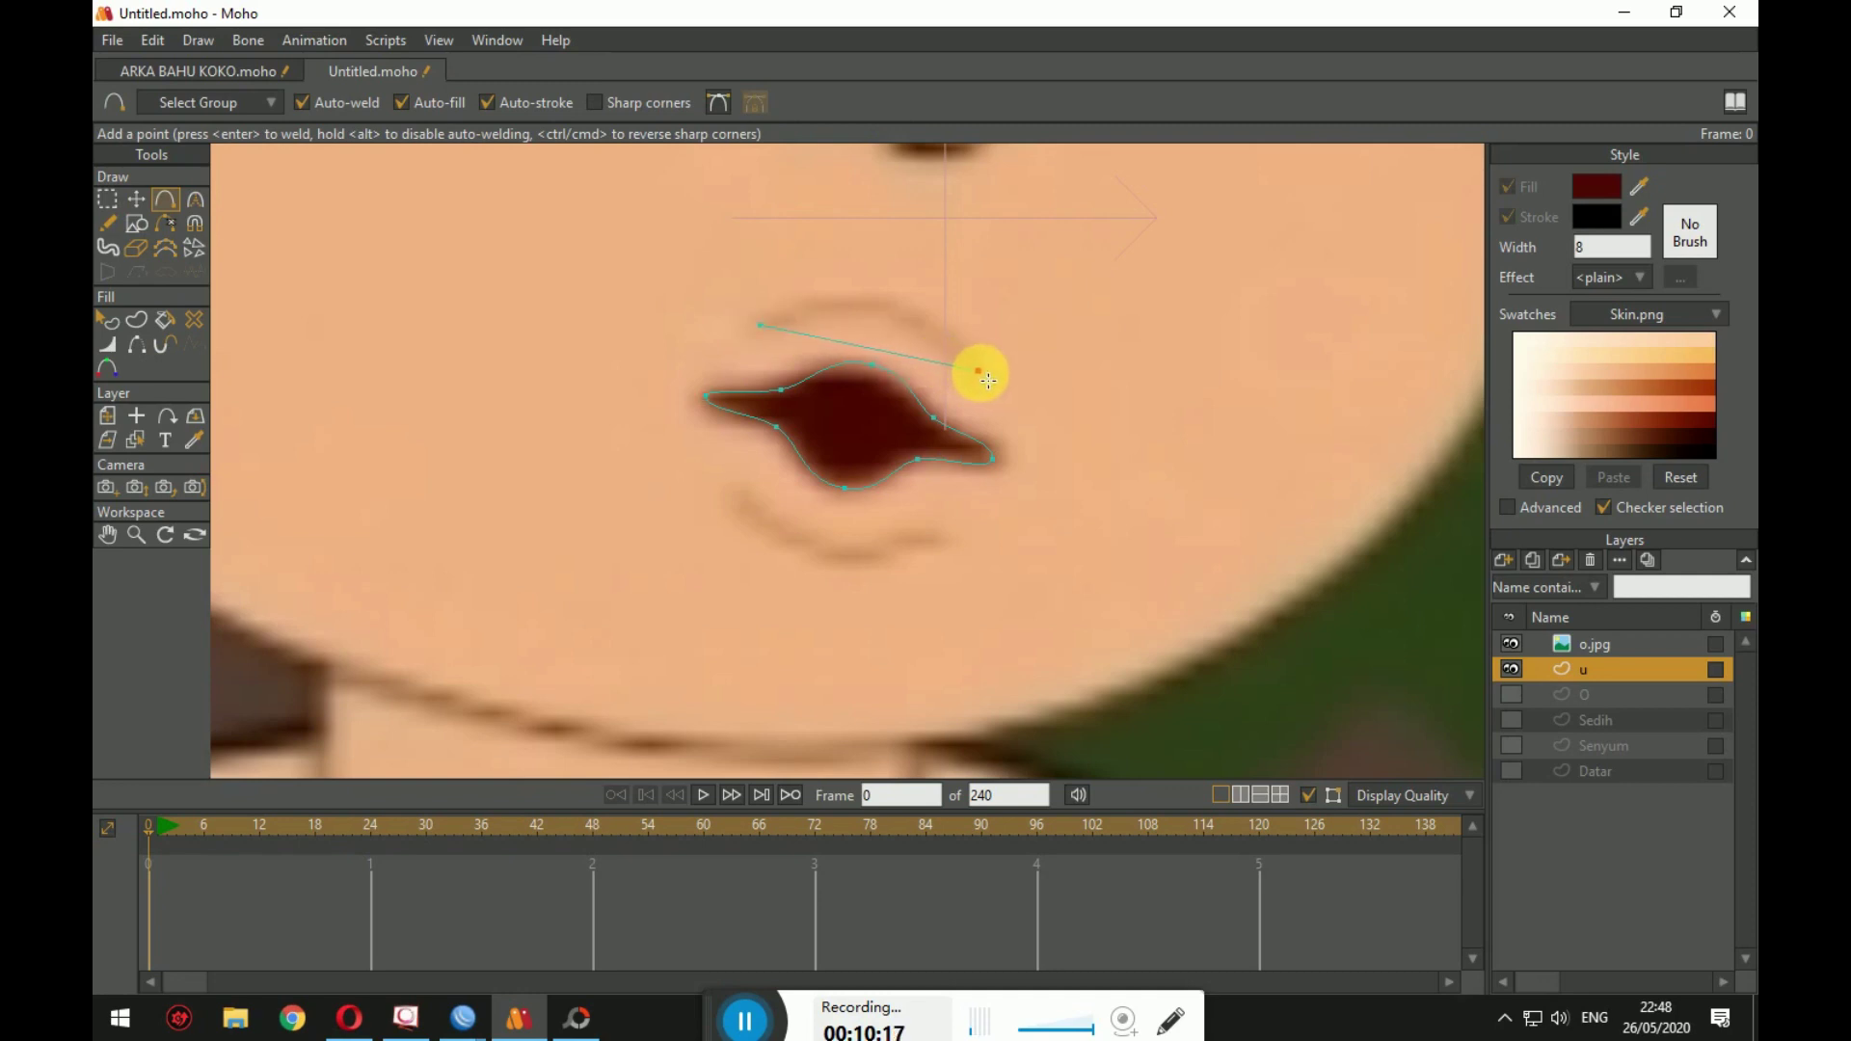
drag(721, 492, 945, 545)
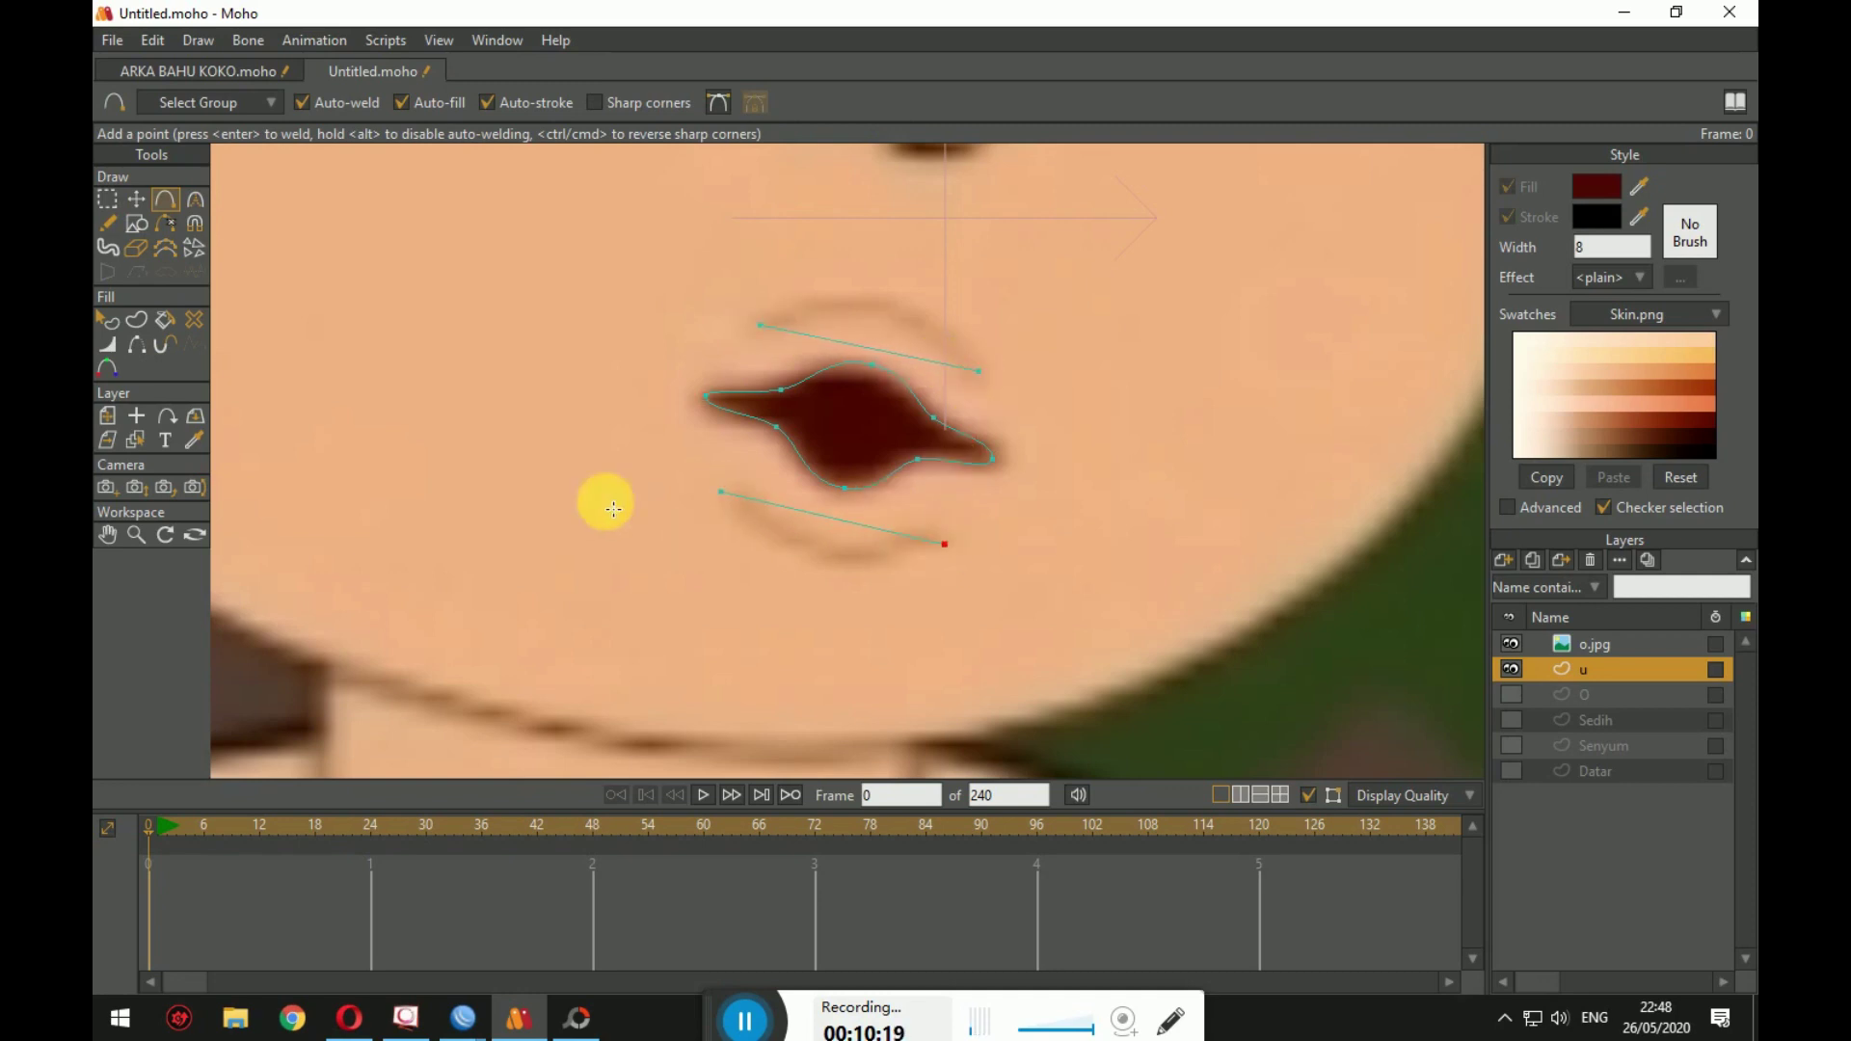
Step: Bend the straight lines above and below the mouth into arcs that follow the reference's crease lines
click(195, 198)
drag(794, 537, 855, 549)
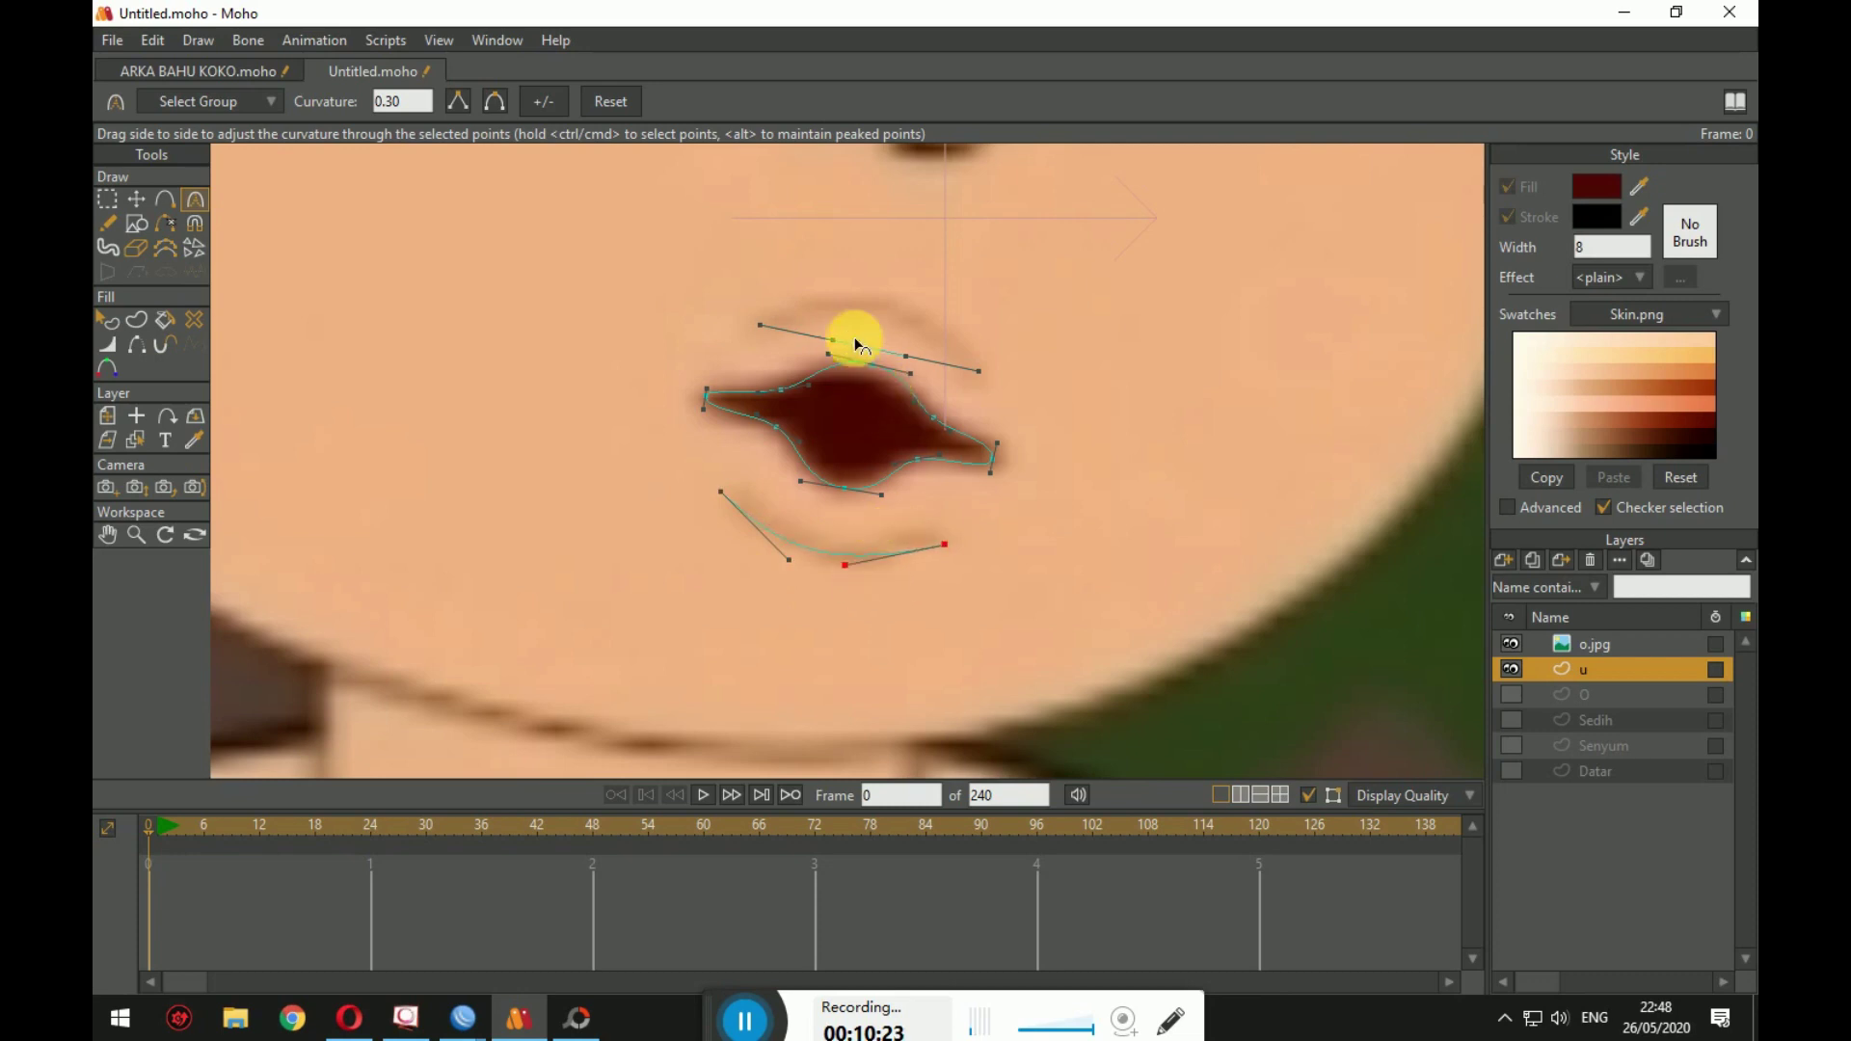
drag(856, 345, 950, 313)
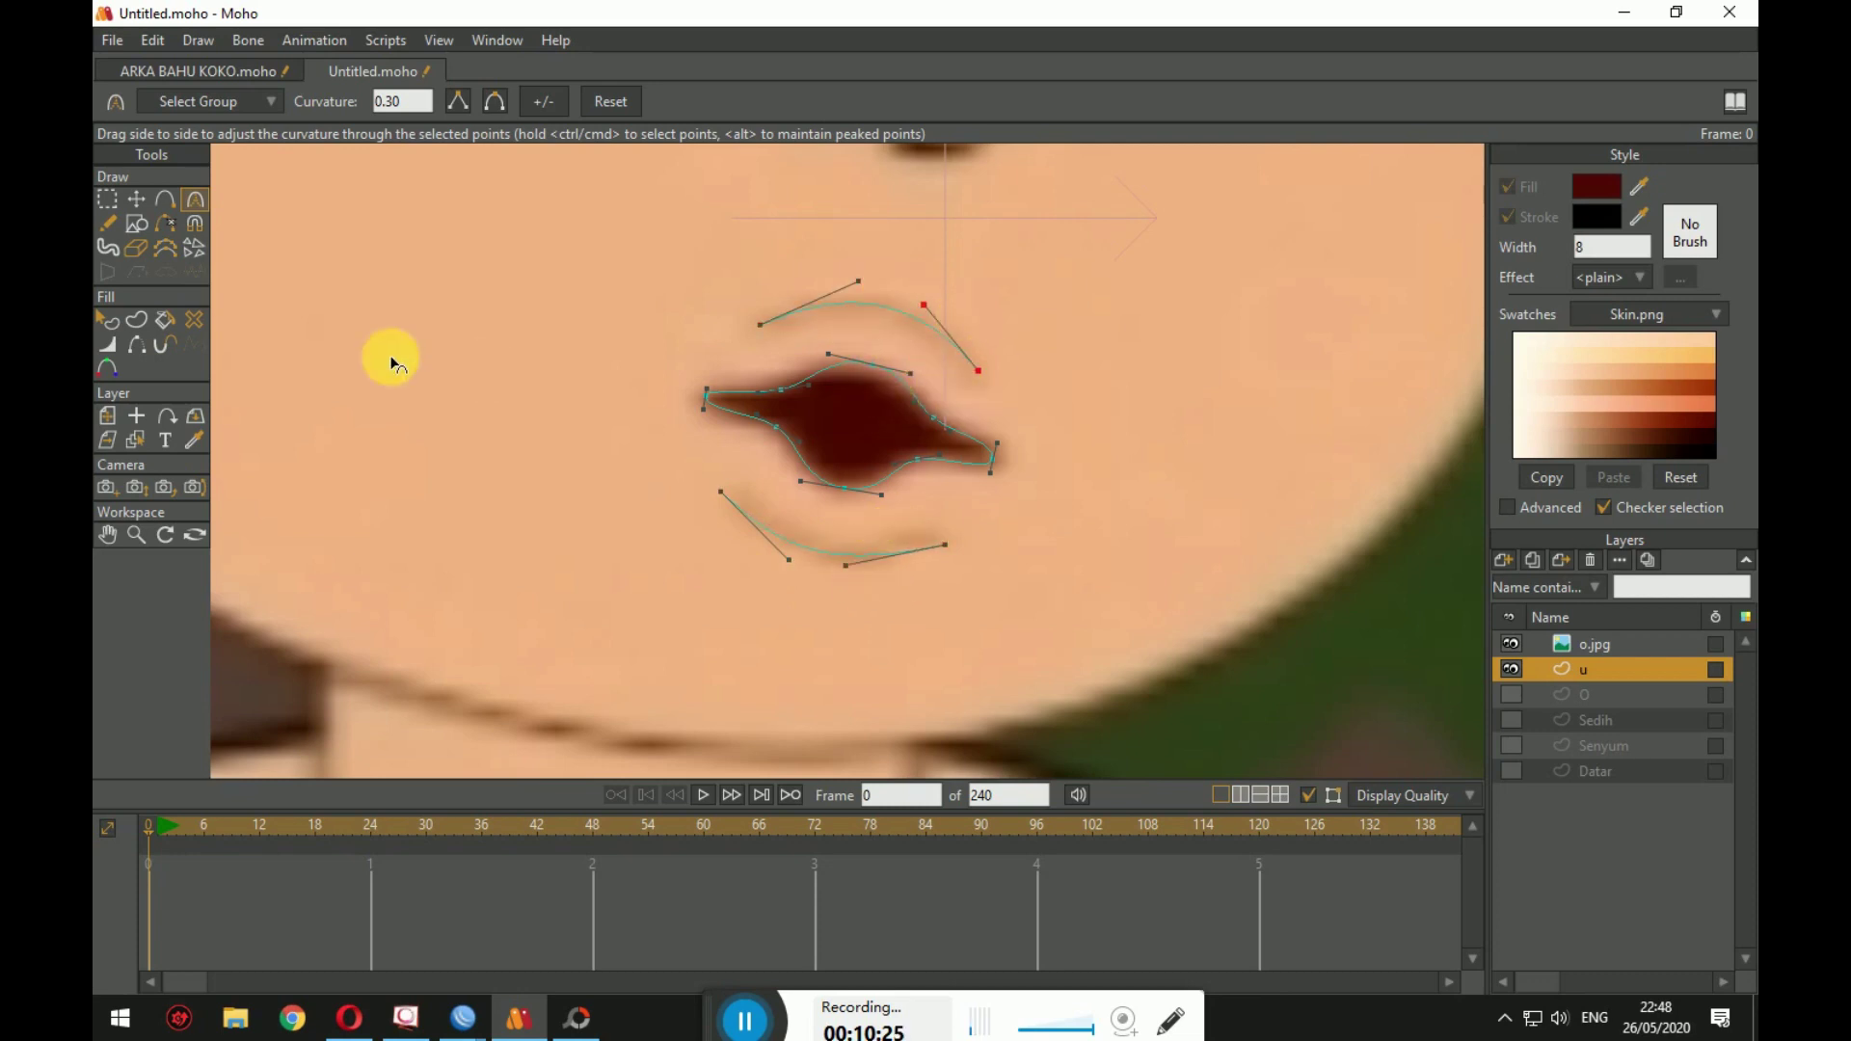
Step: Hide the o.jpg reference layer and set the filled u mouth shape's stroke width to 2
click(1511, 644)
scroll(1089, 591, down, 2)
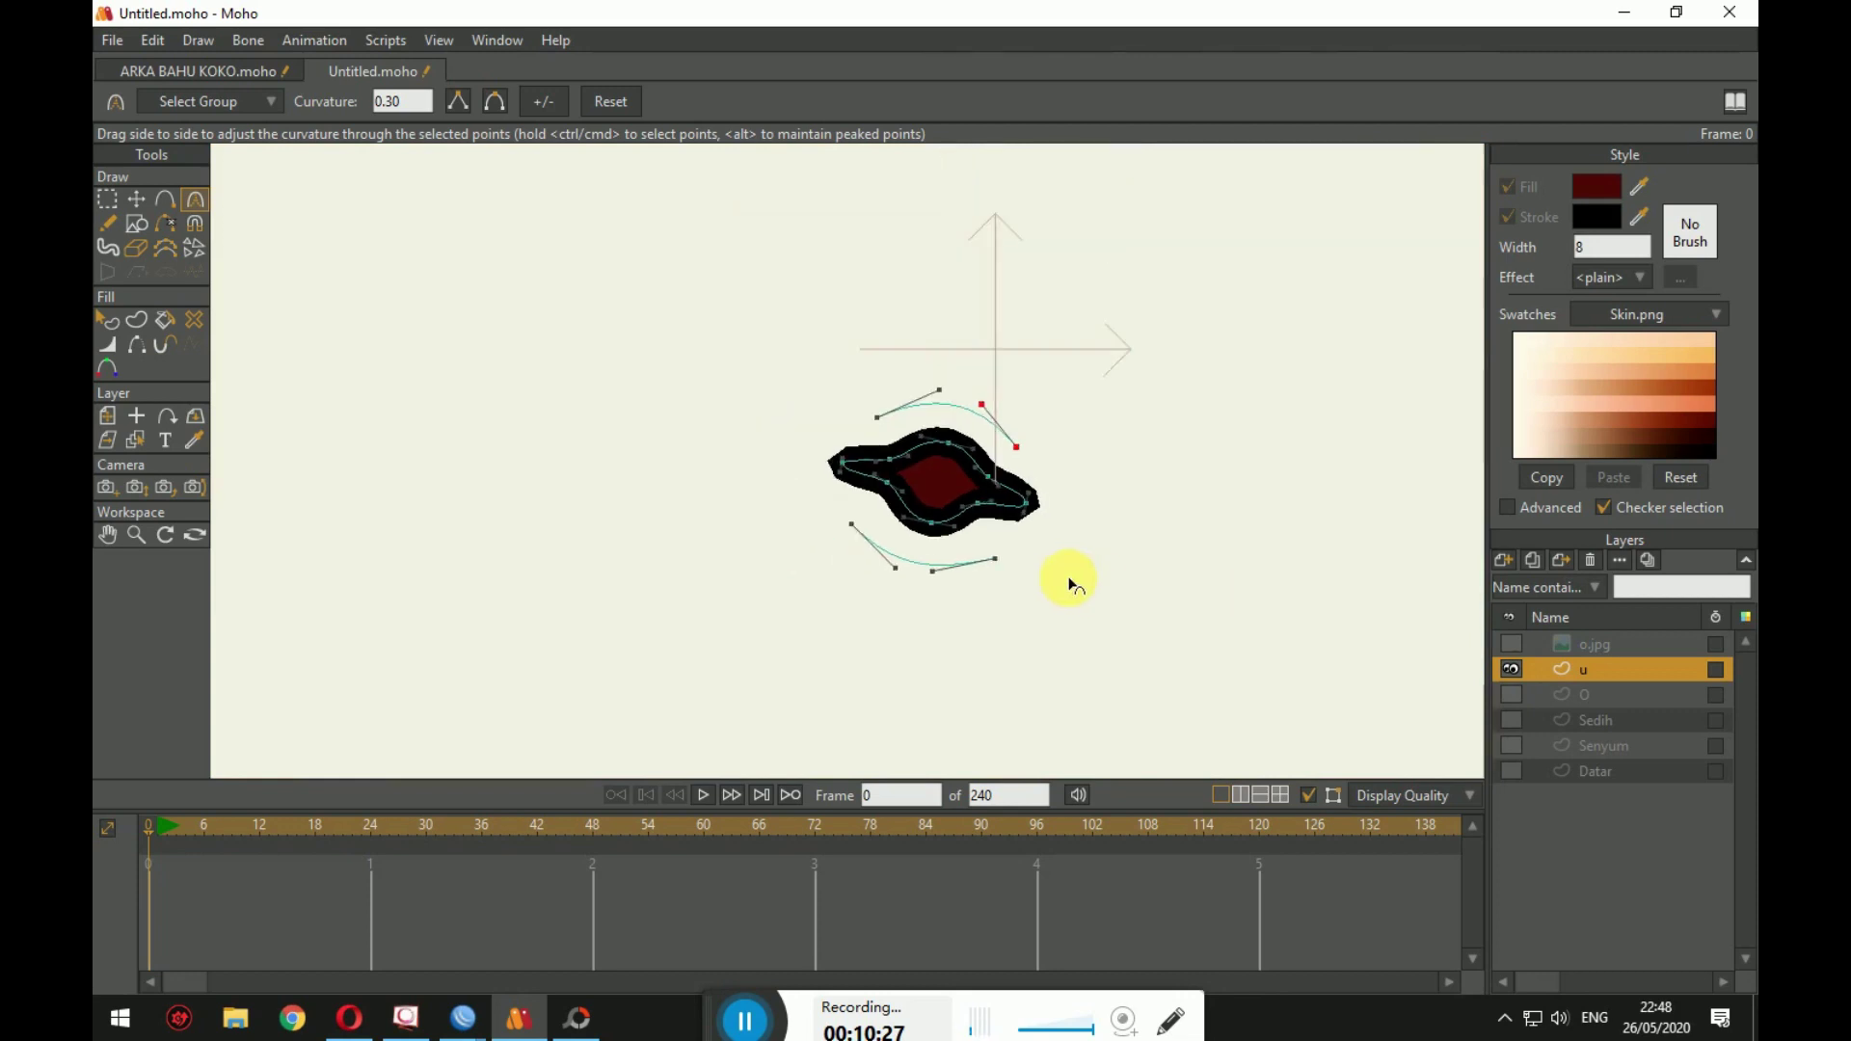
click(107, 321)
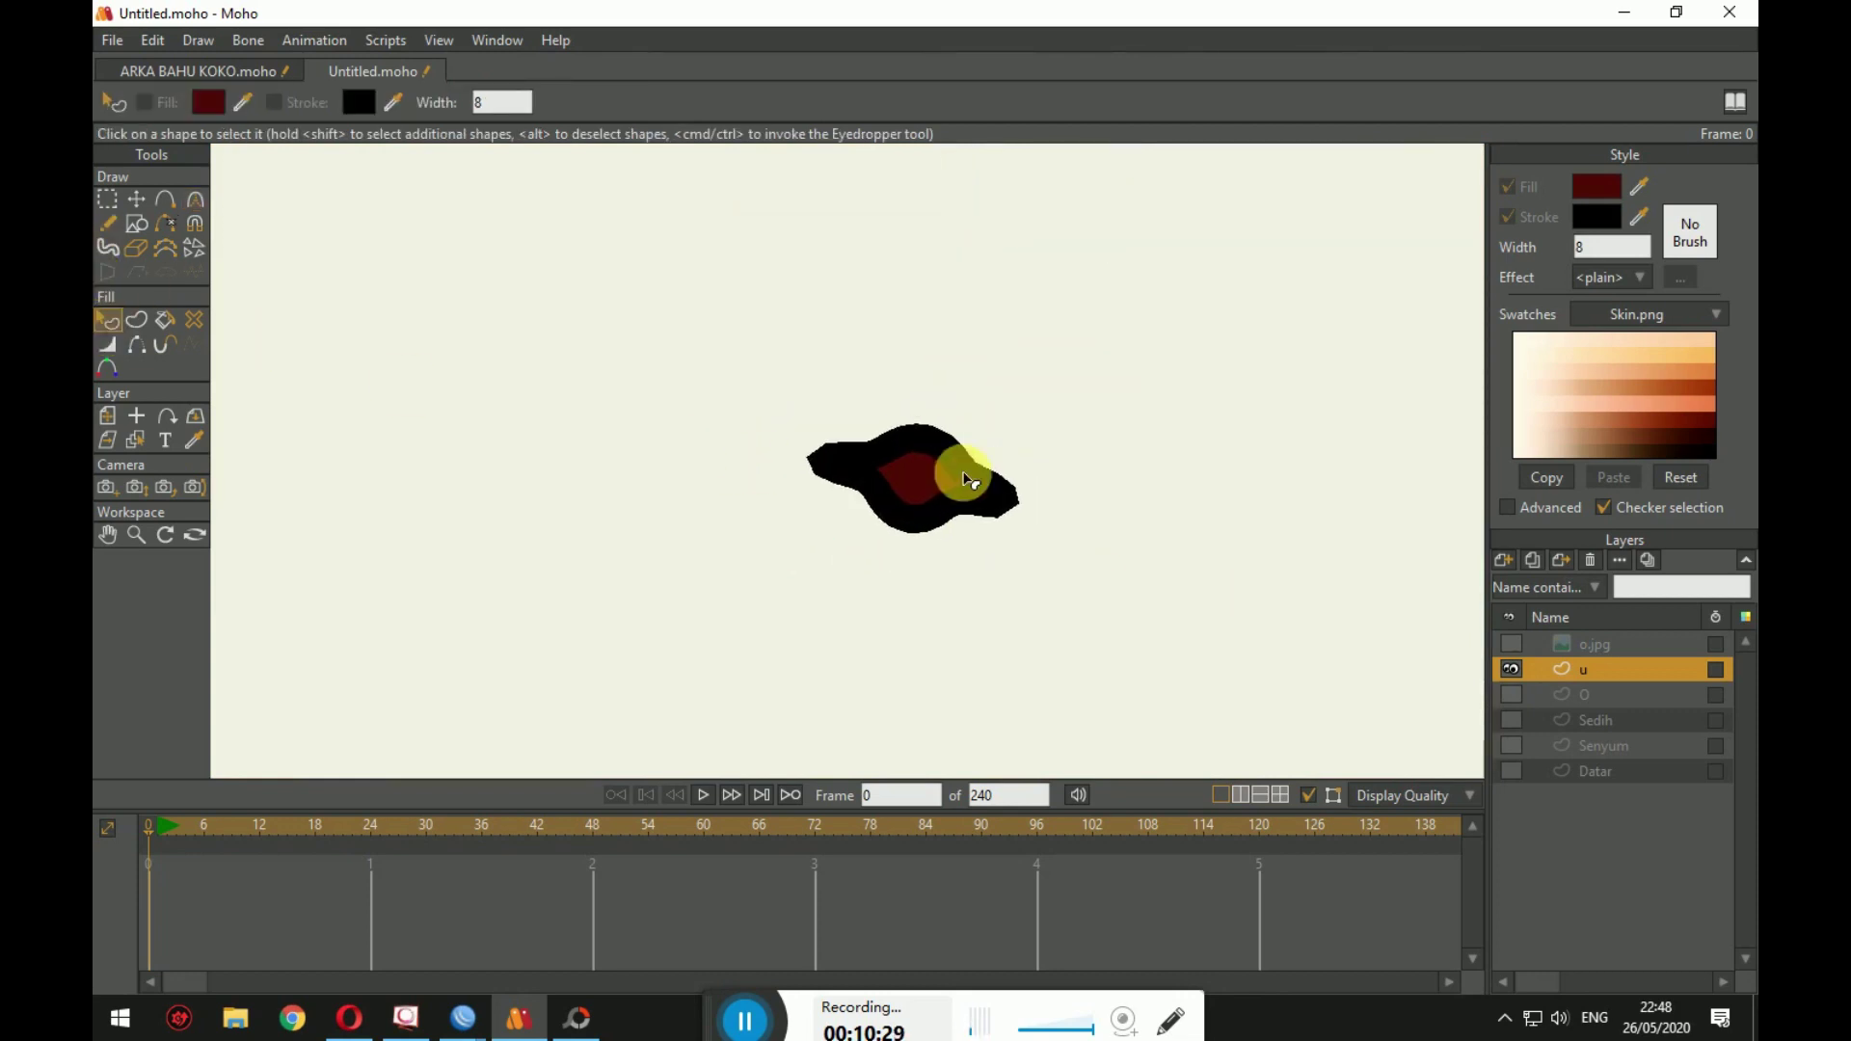
click(1008, 487)
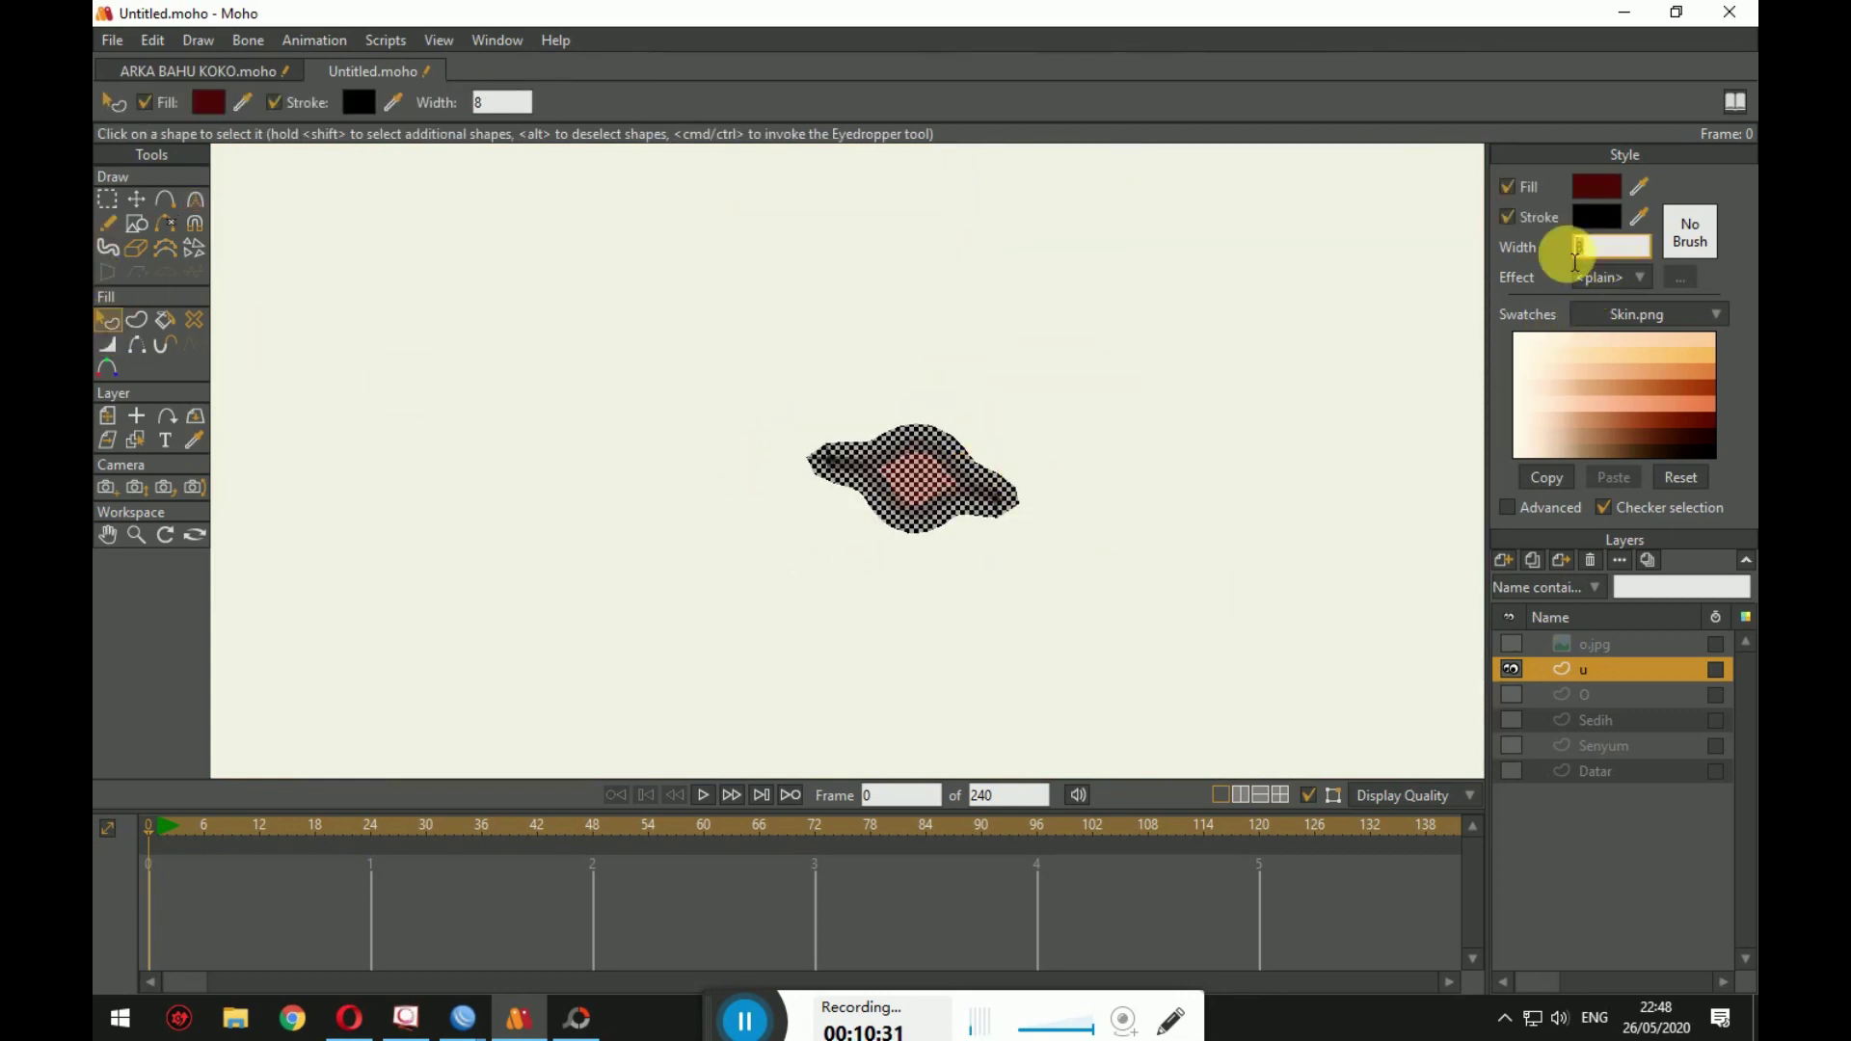
text(2)
click(1143, 436)
scroll(1146, 439, up, 2)
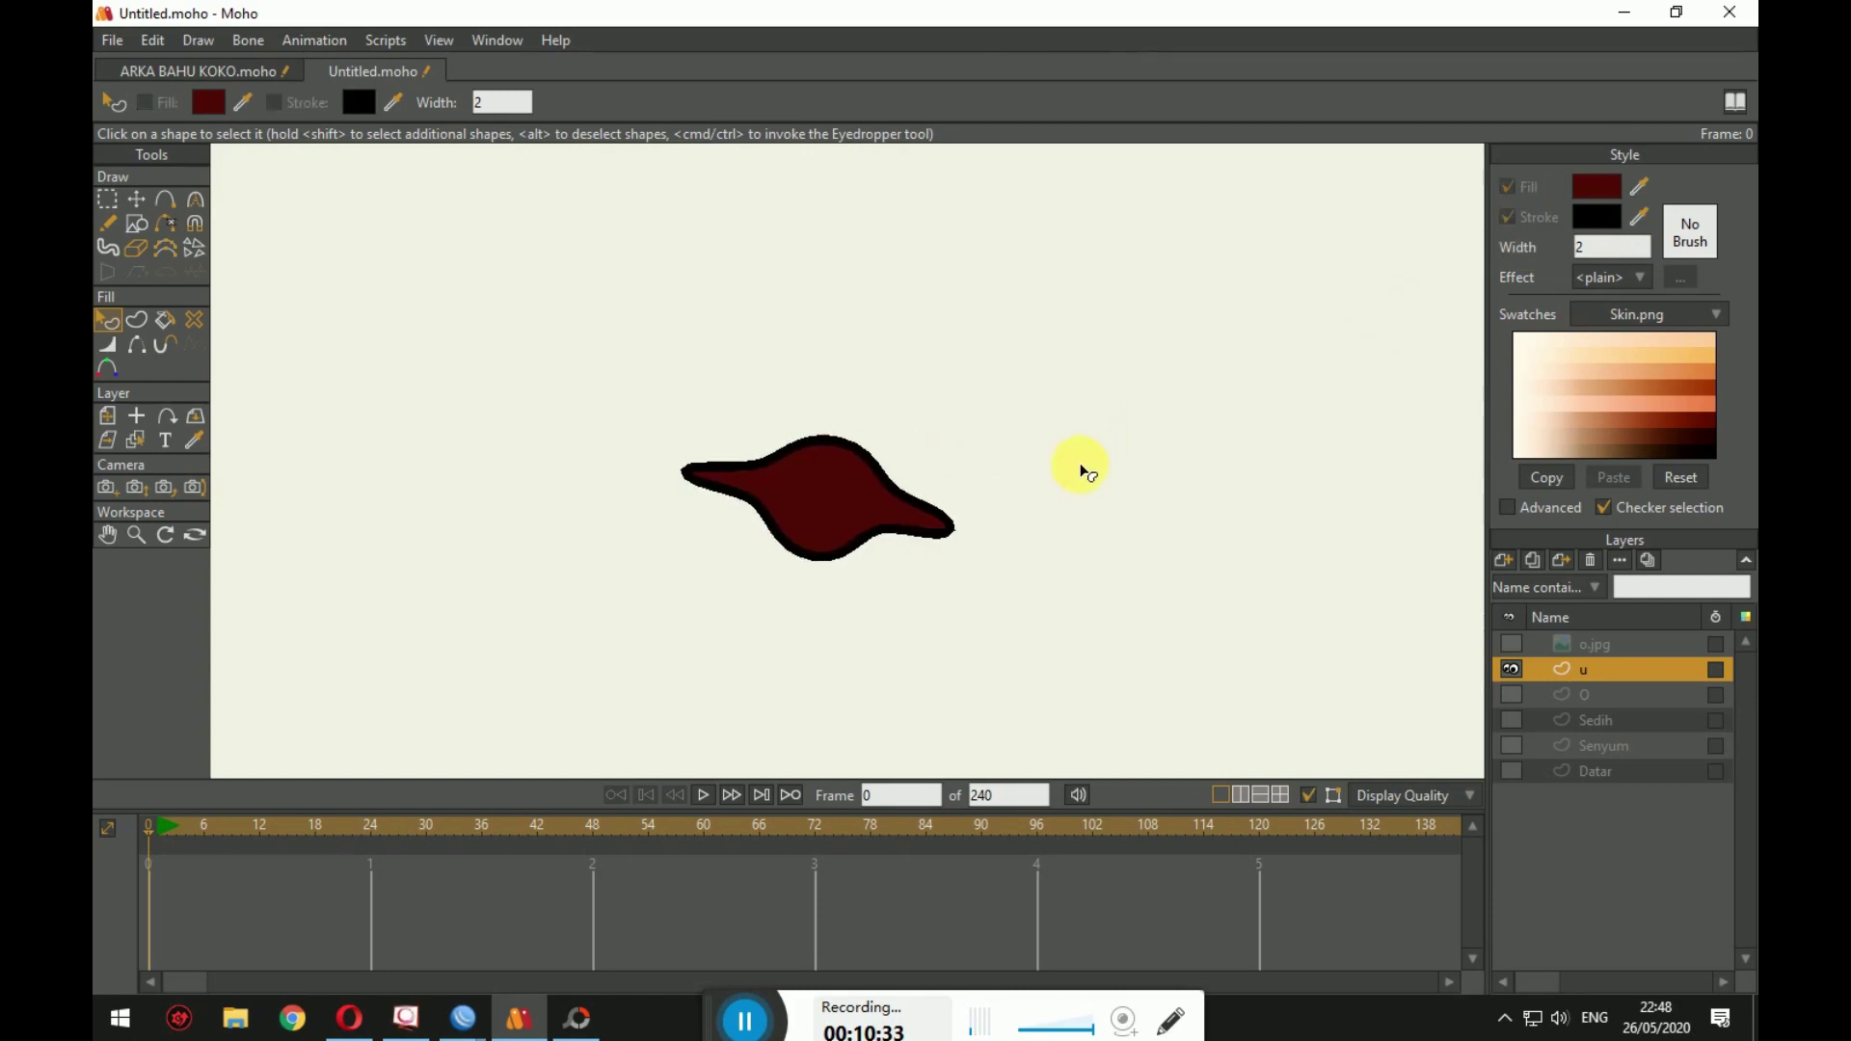
Step: Create a shape with fill and stroke from all edges of the u mouth so both crease lines are outlined
click(137, 318)
drag(529, 349, 1002, 663)
click(364, 106)
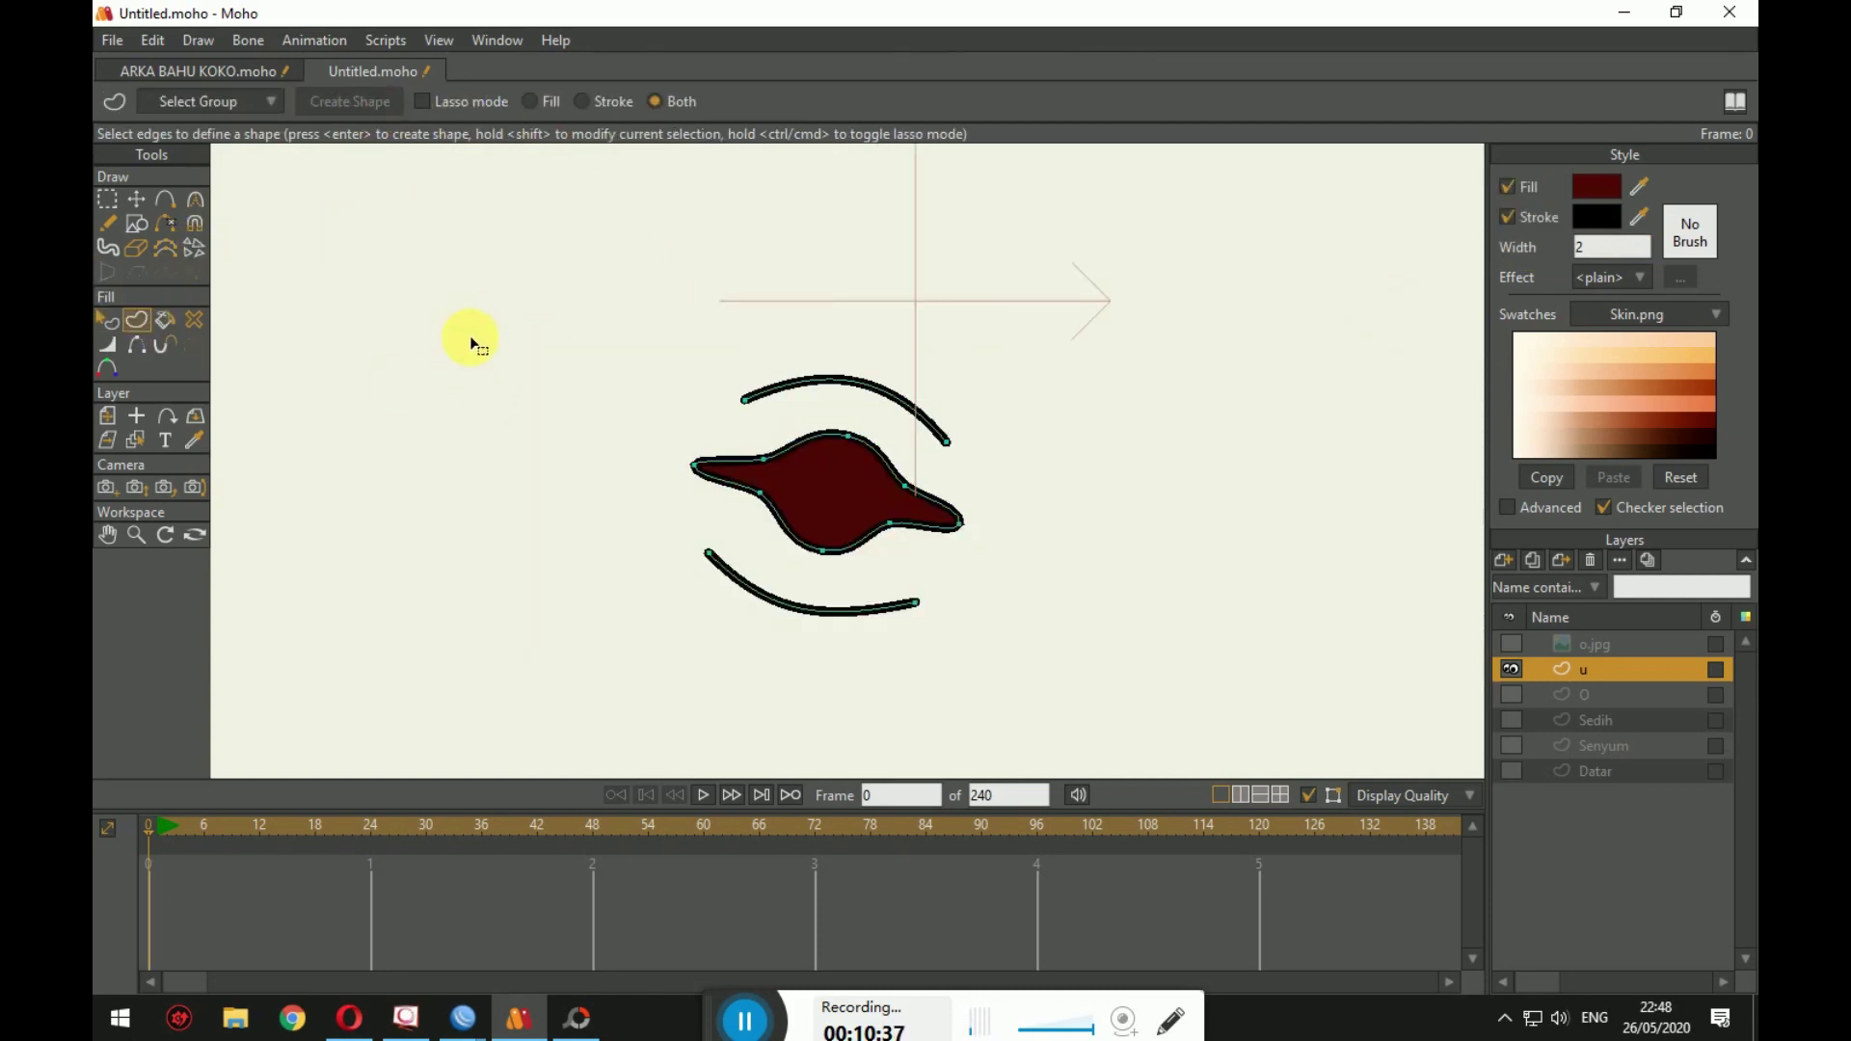
click(104, 322)
scroll(512, 491, down, 2)
scroll(906, 573, down, 3)
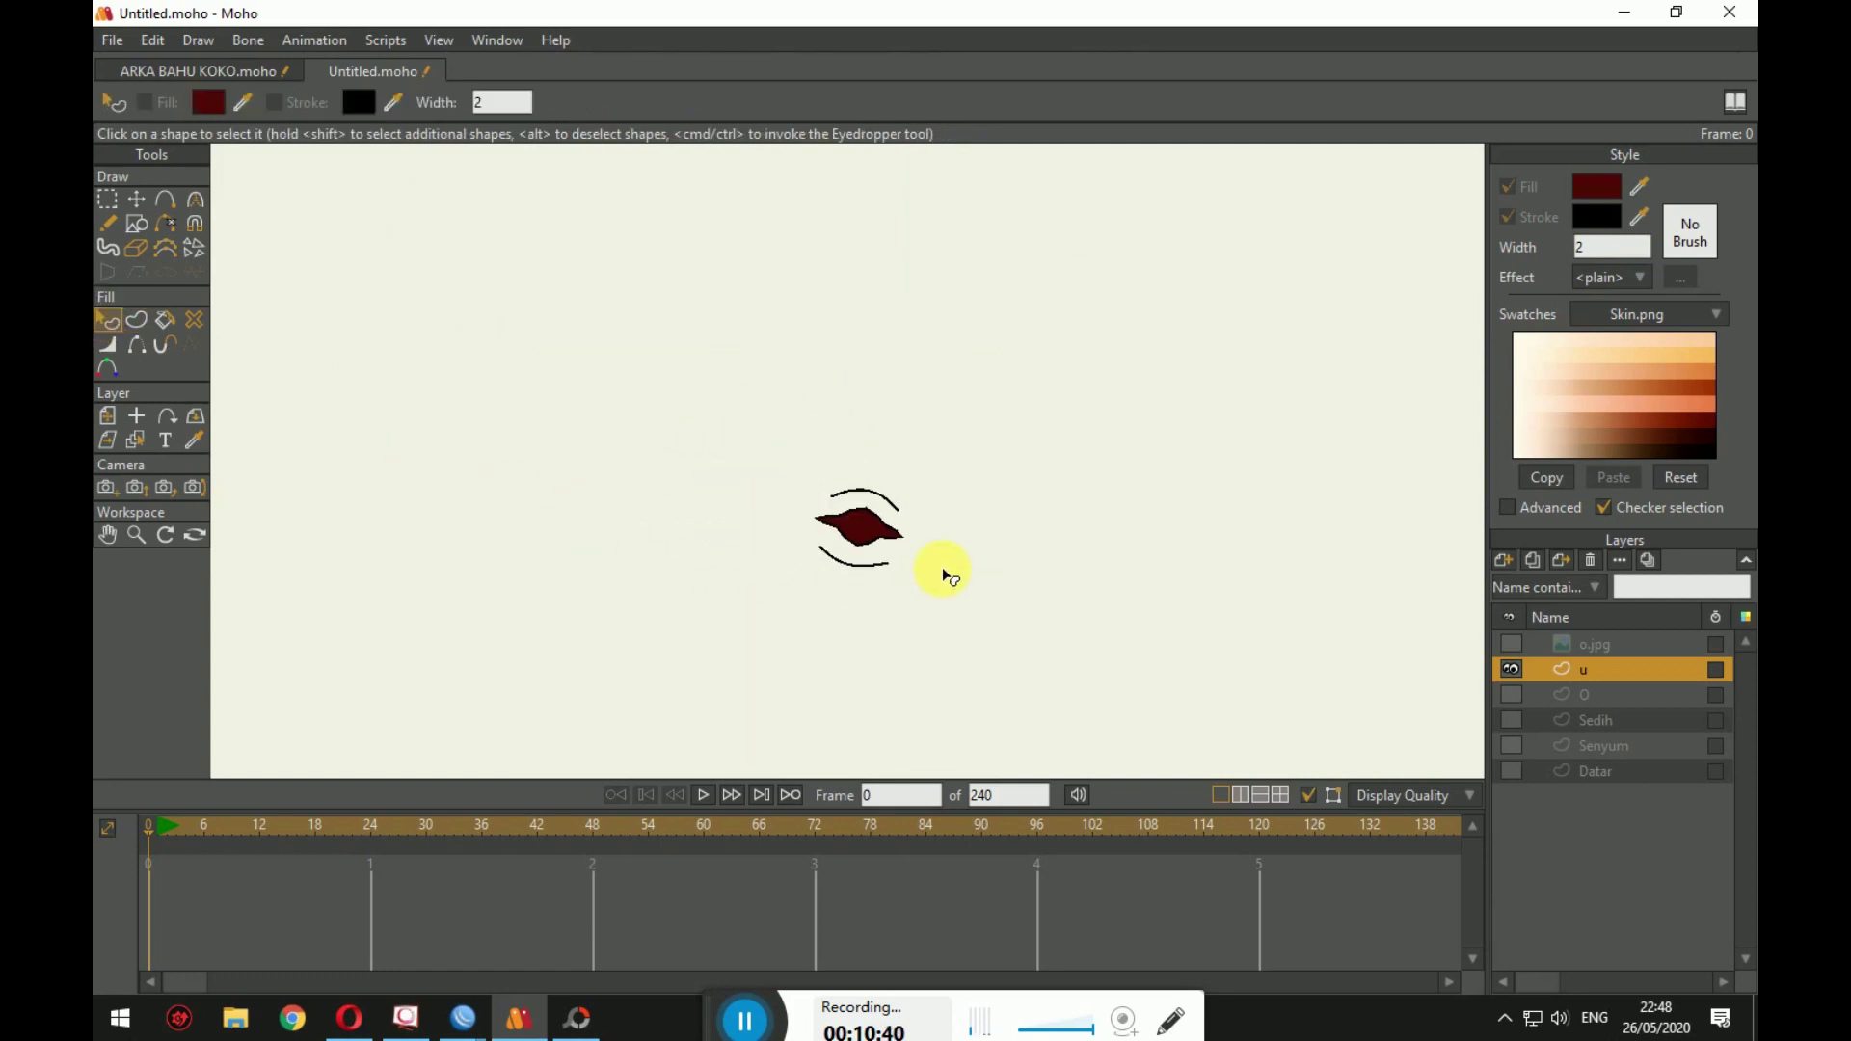
scroll(940, 603, up, 2)
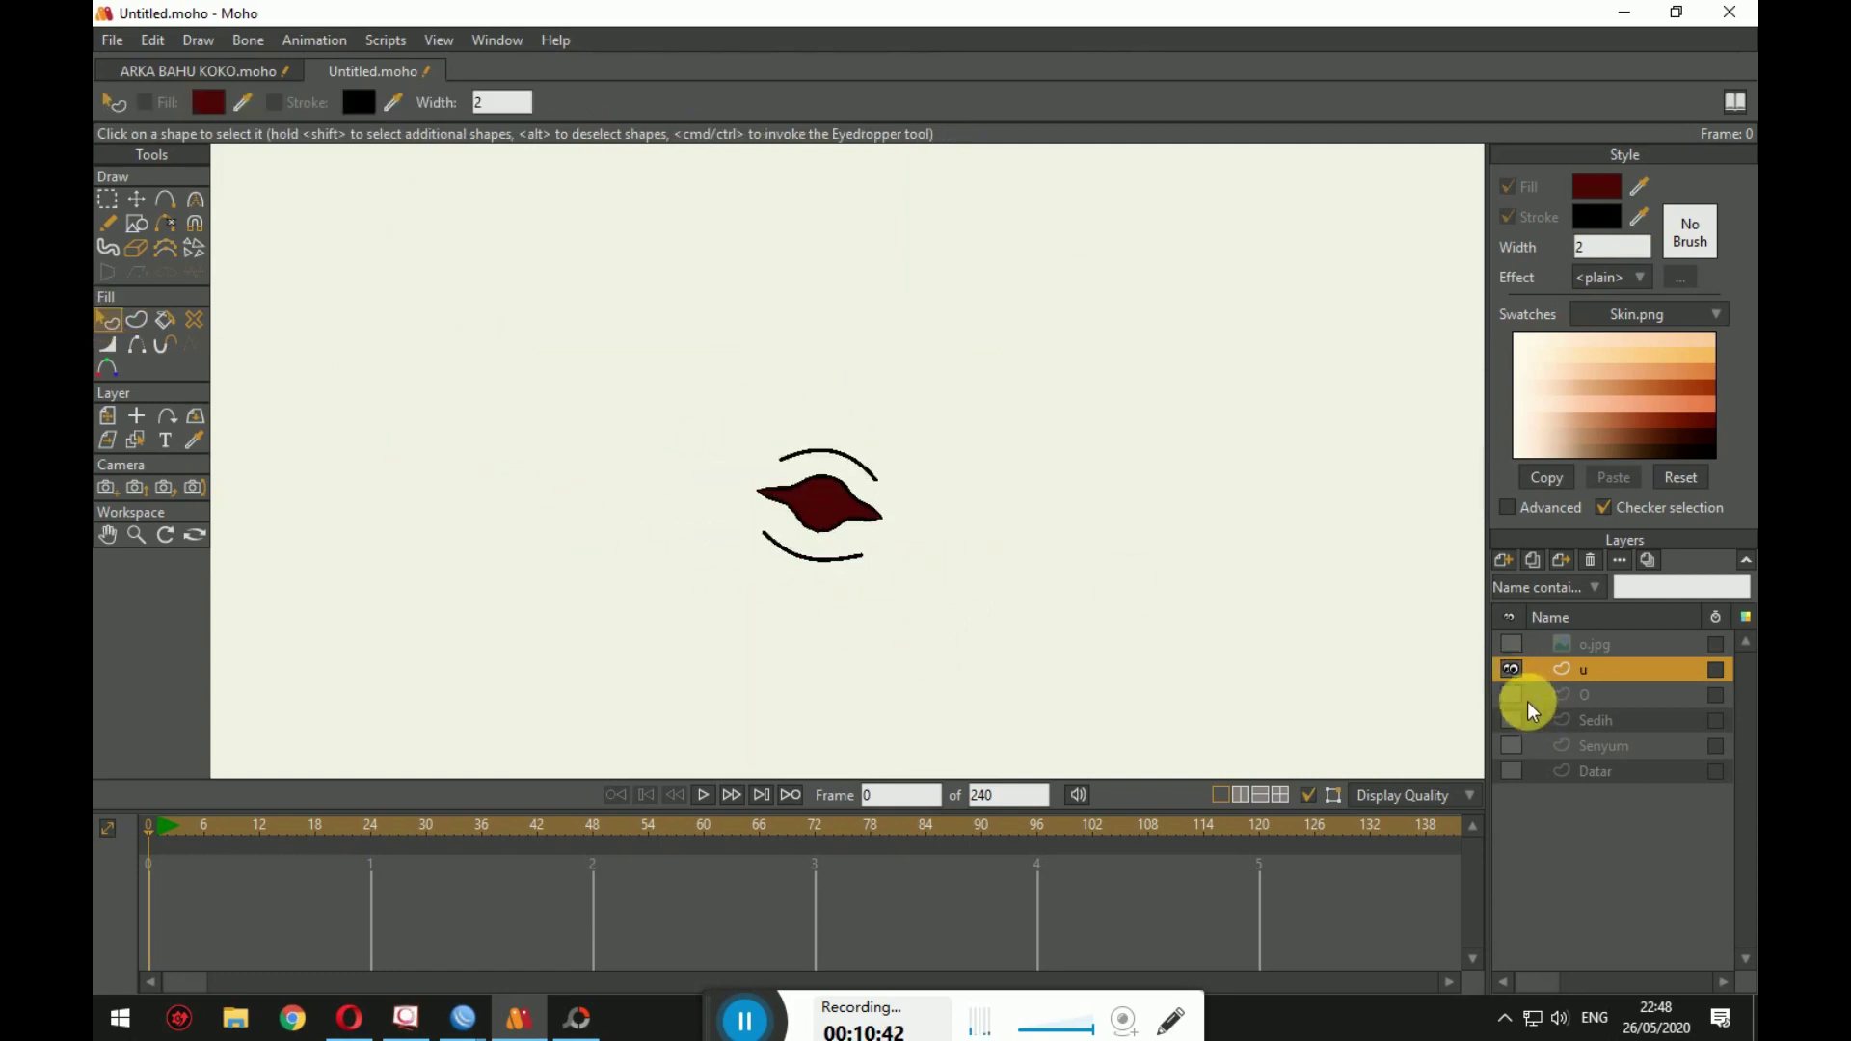
Step: Check the u mouth's size against the O layer and scale the u layer uniformly to about -2.38
click(1520, 693)
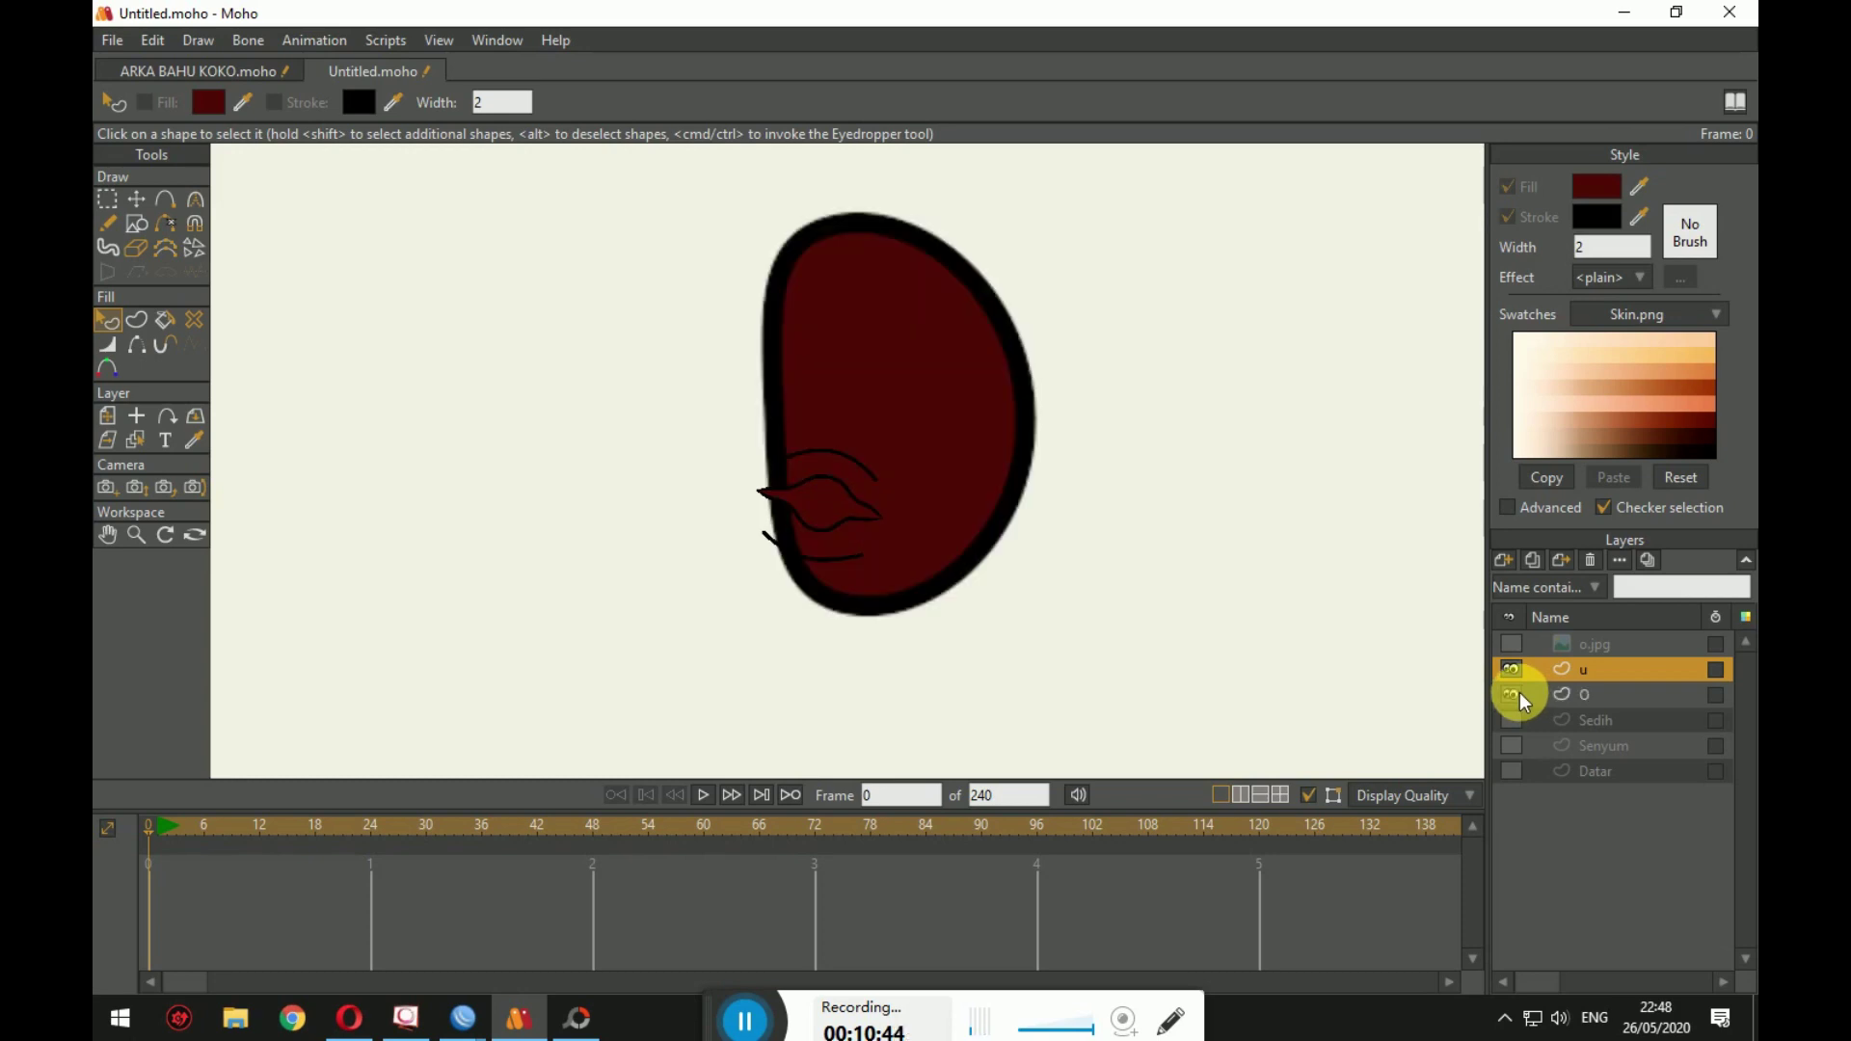
click(1512, 695)
scroll(839, 579, down, 1)
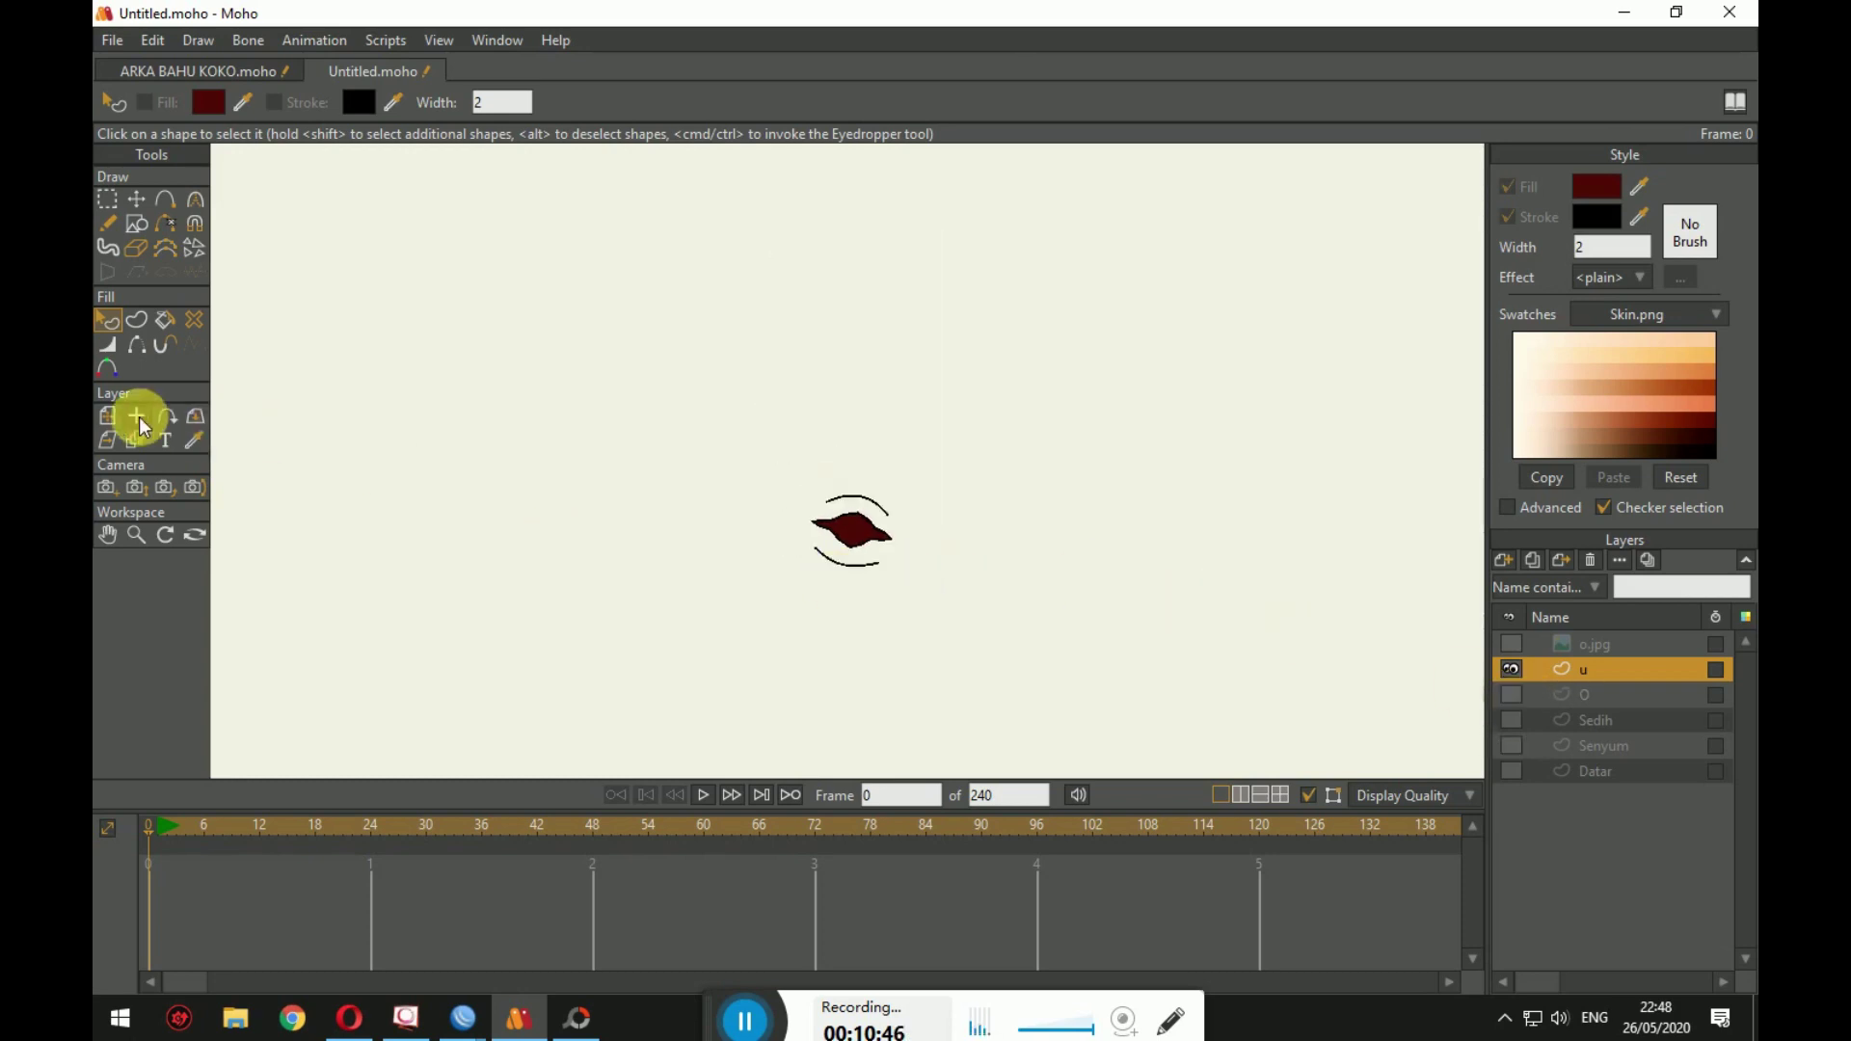
click(107, 415)
drag(877, 467, 926, 434)
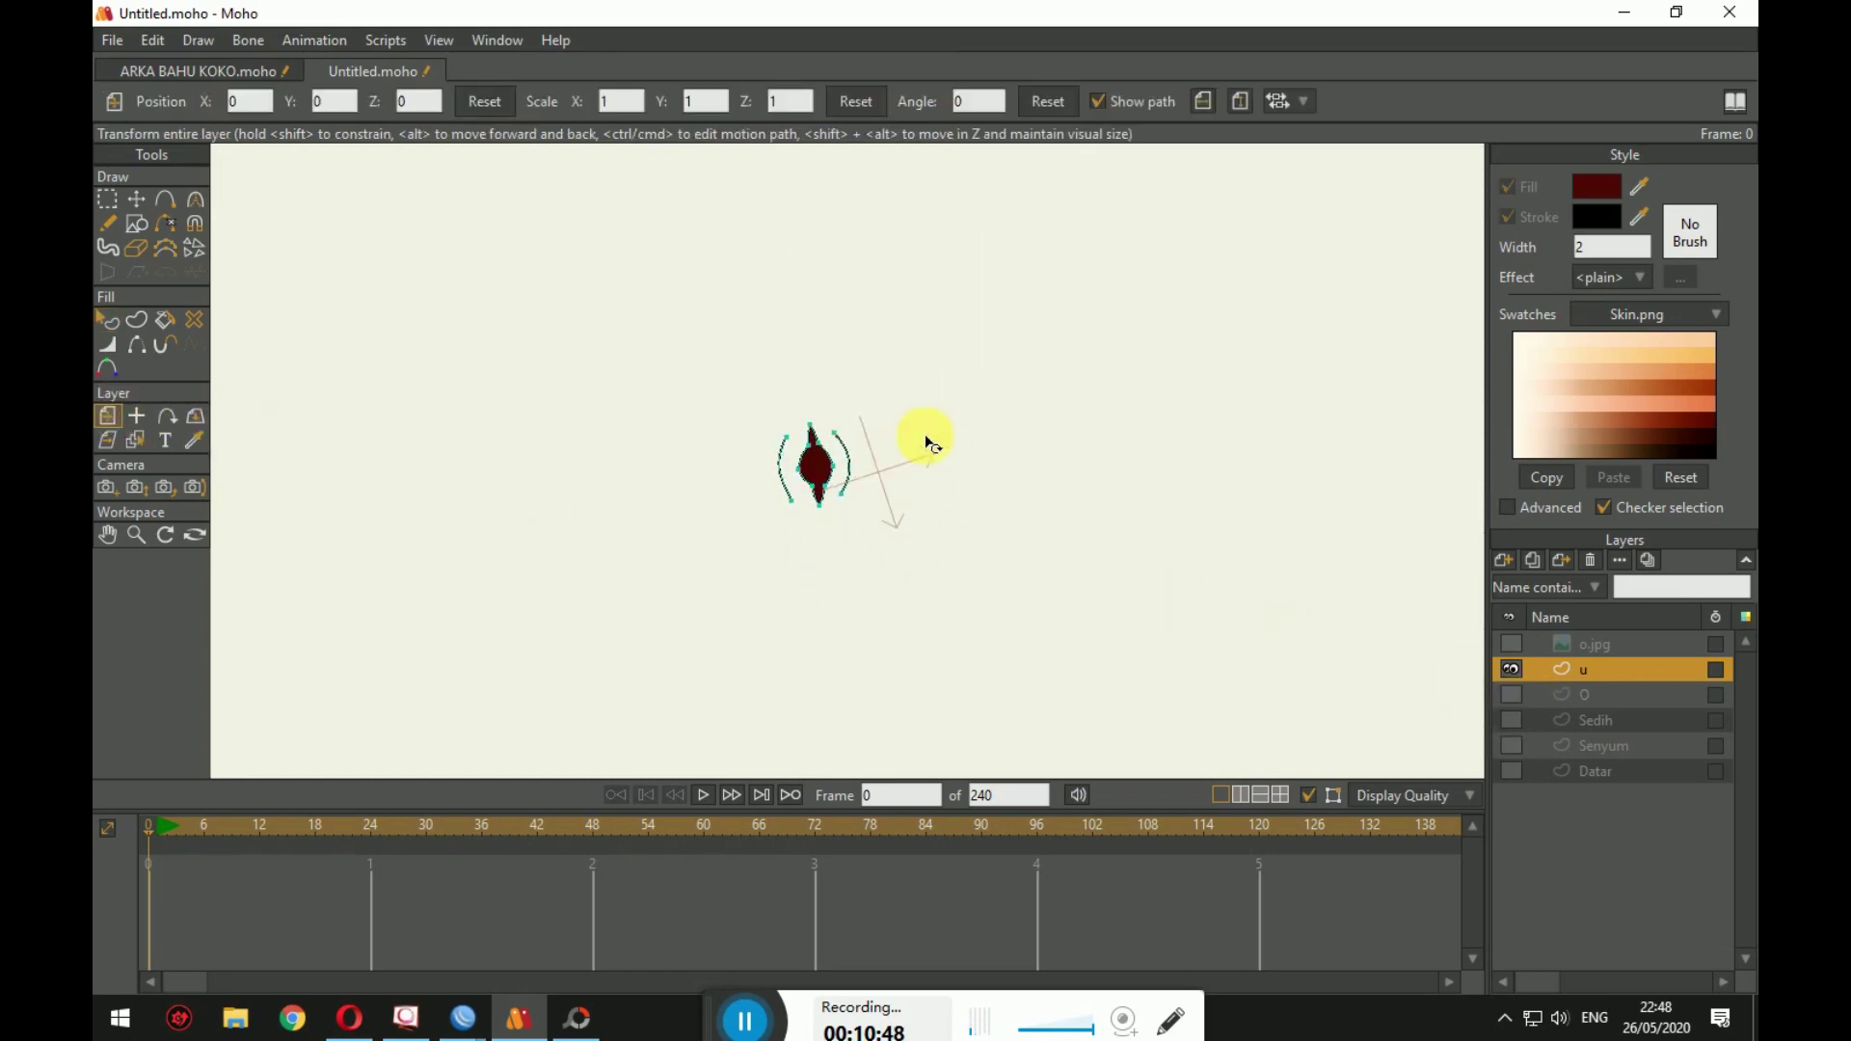
key(ctrl+z)
scroll(964, 413, up, 4)
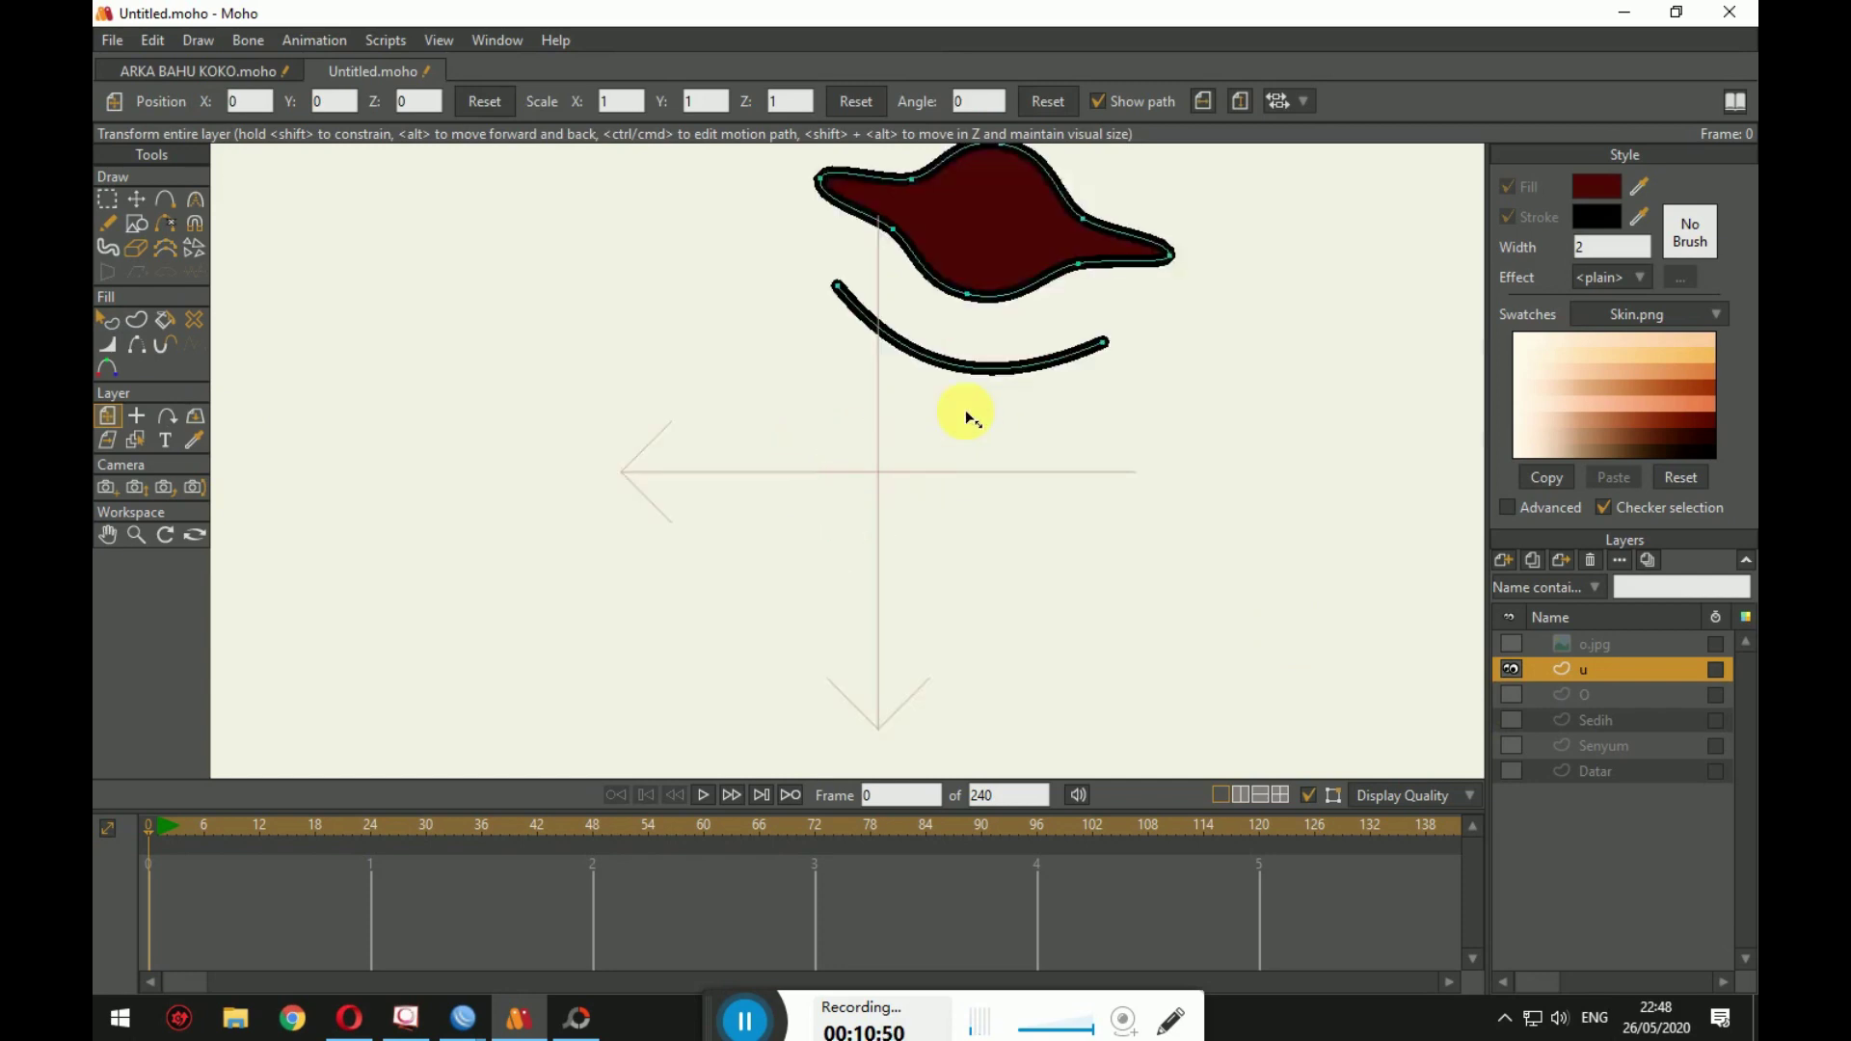
scroll(964, 405, up, 1)
scroll(967, 403, down, 5)
scroll(888, 426, up, 2)
drag(929, 439, 888, 479)
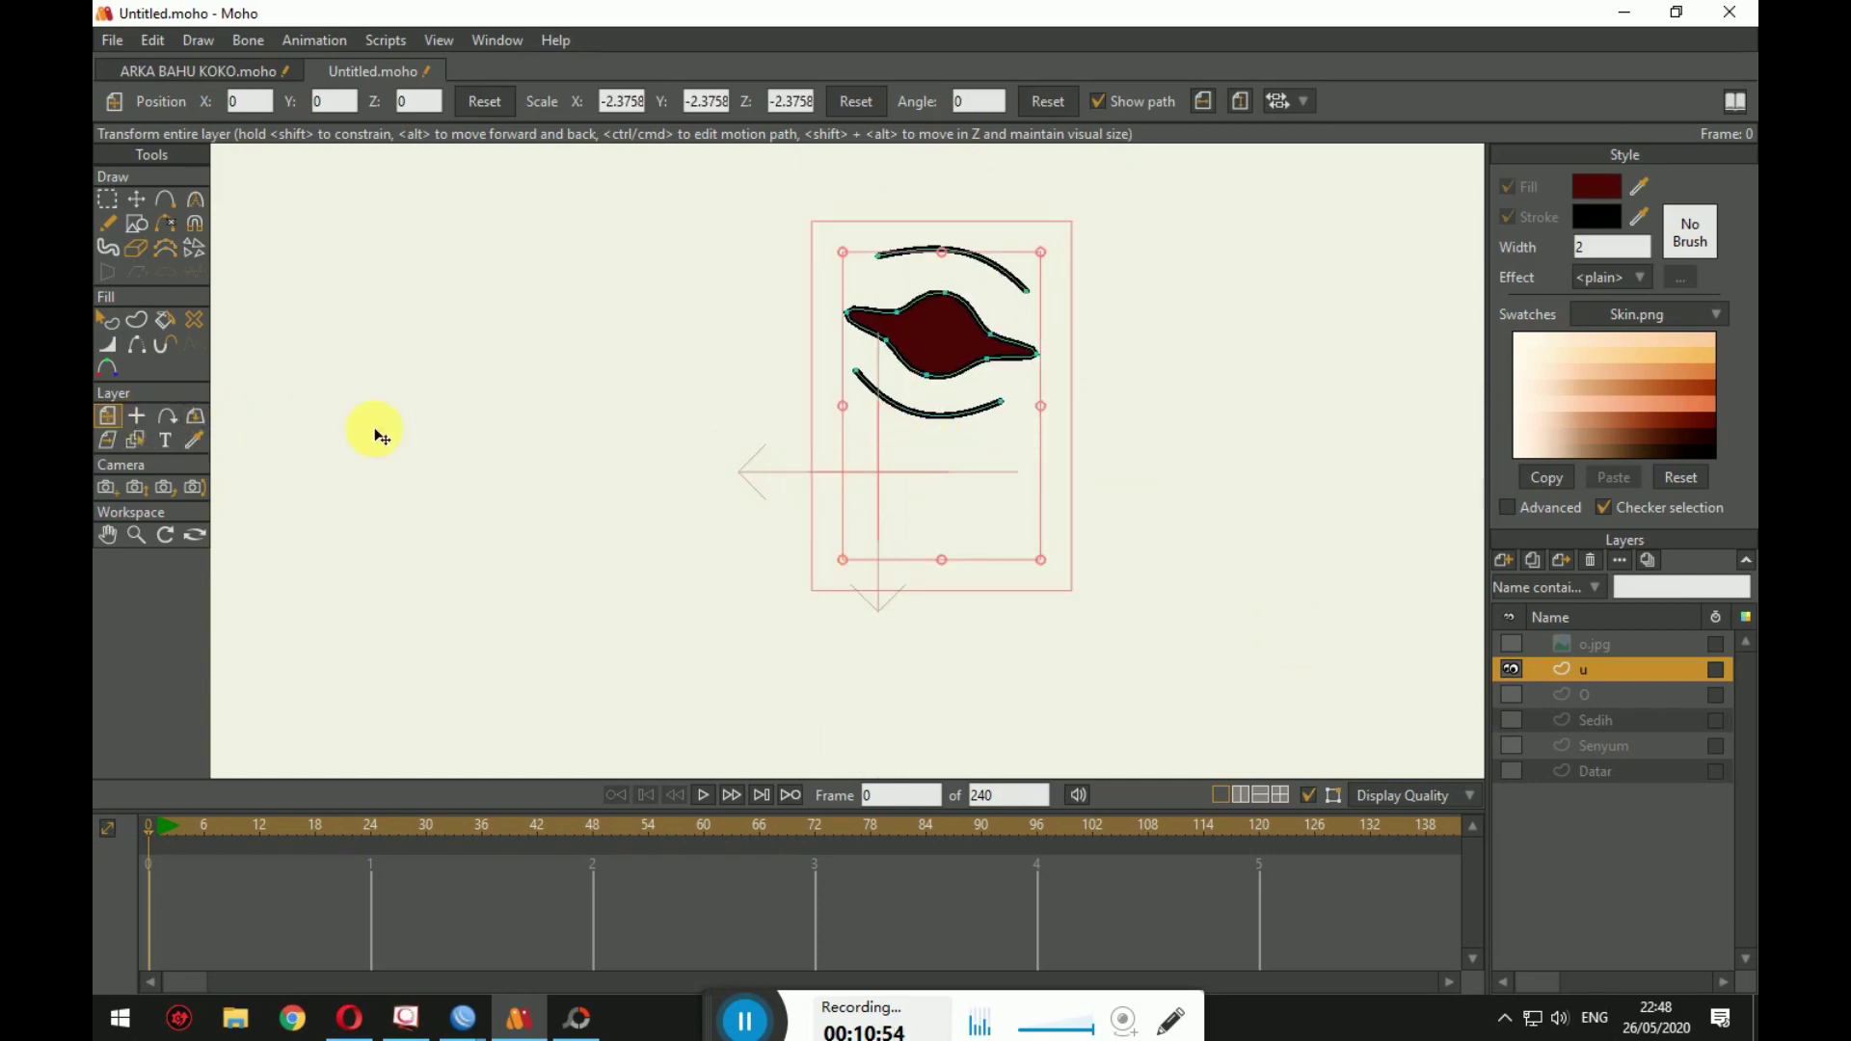
Step: Set the u layer's origin at the mouth's centre and move the layer to about X -0.03, Y 0.19
click(136, 416)
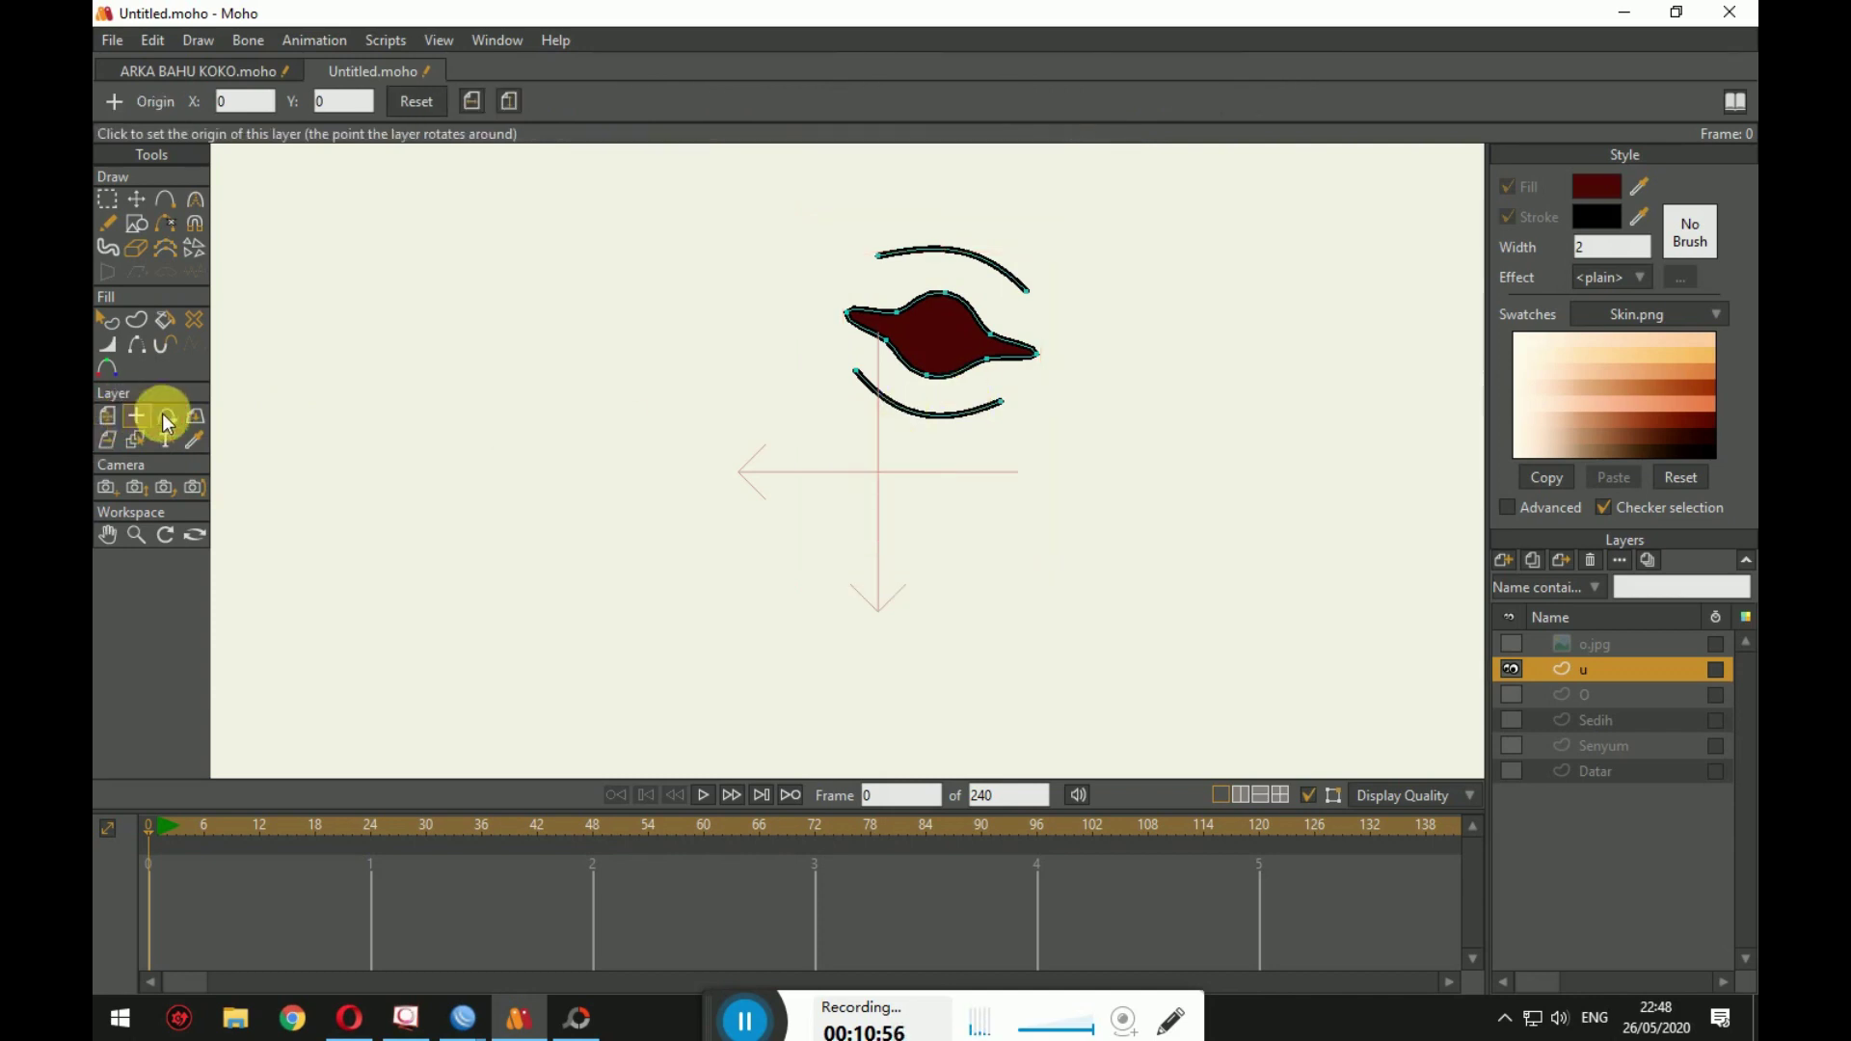
click(947, 331)
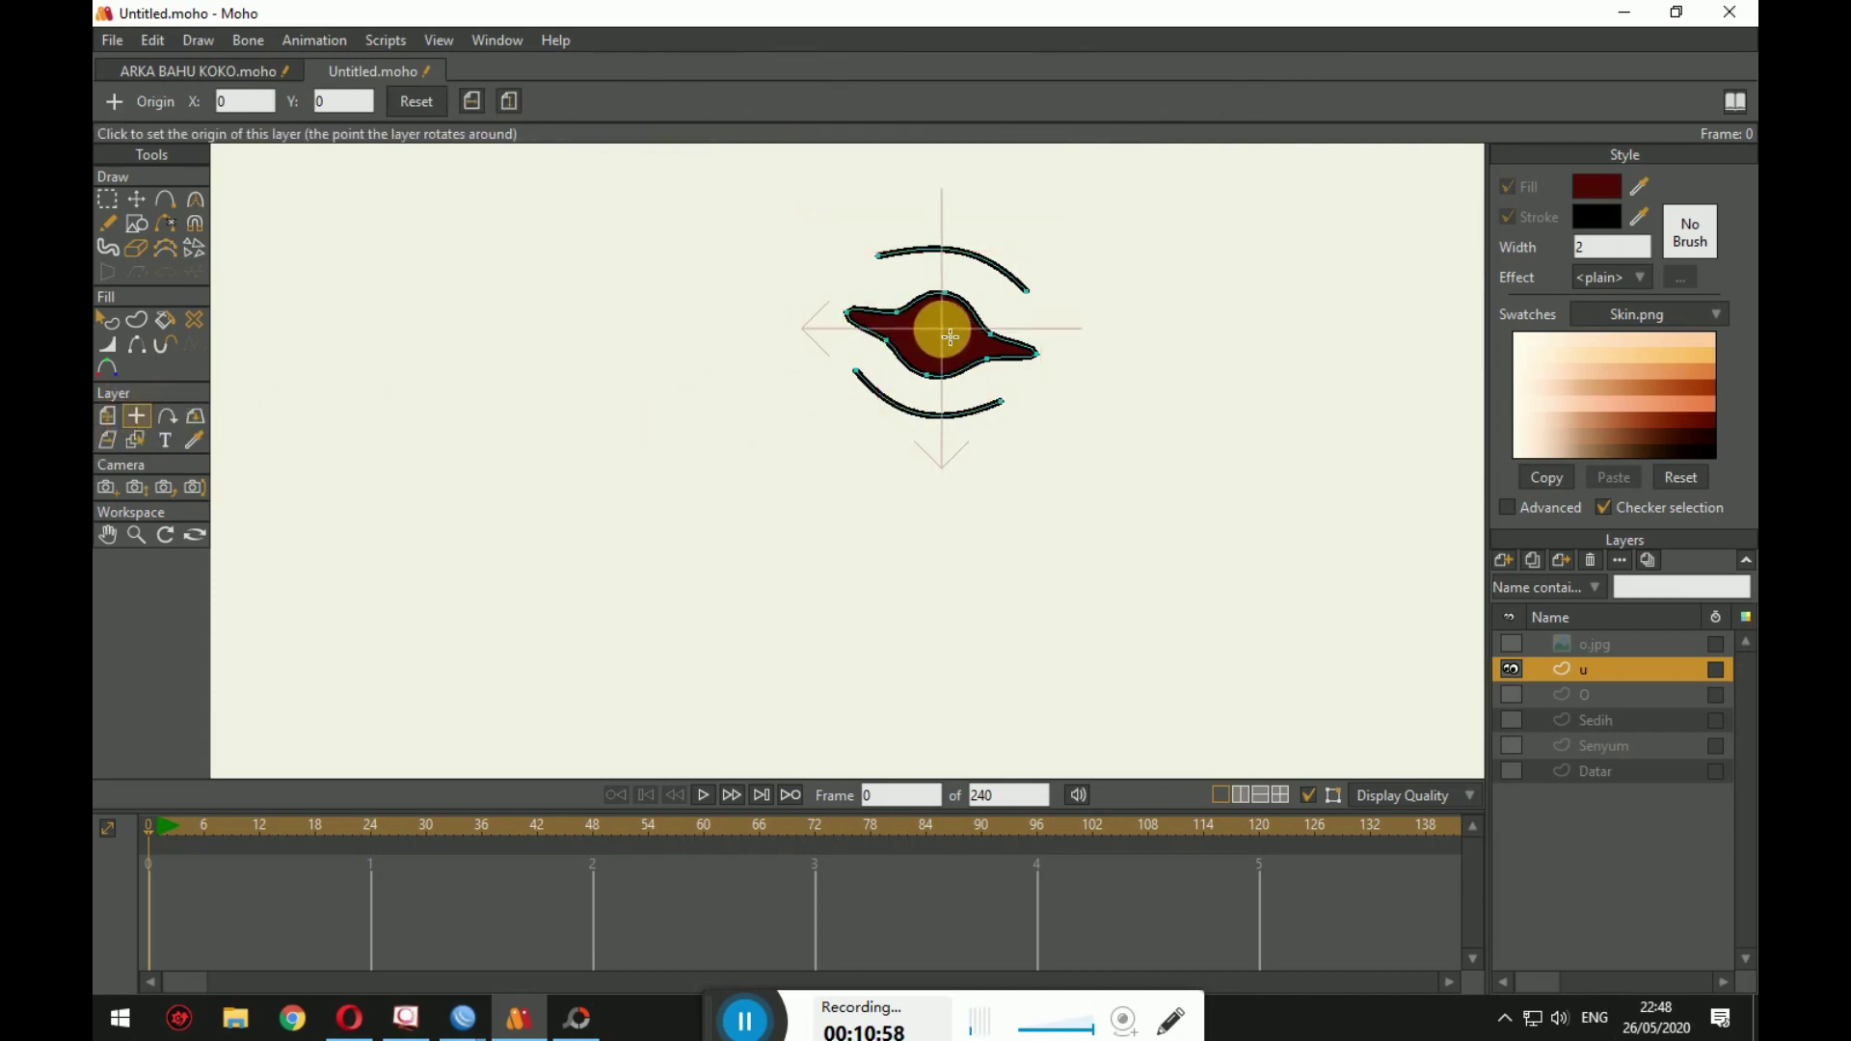
click(107, 415)
drag(896, 347, 790, 436)
Step: Compare the u mouth with O and Sedih, move it to about X 0.06, Y 0.16 and scale it uniformly to about -3.14
click(1513, 693)
click(1514, 721)
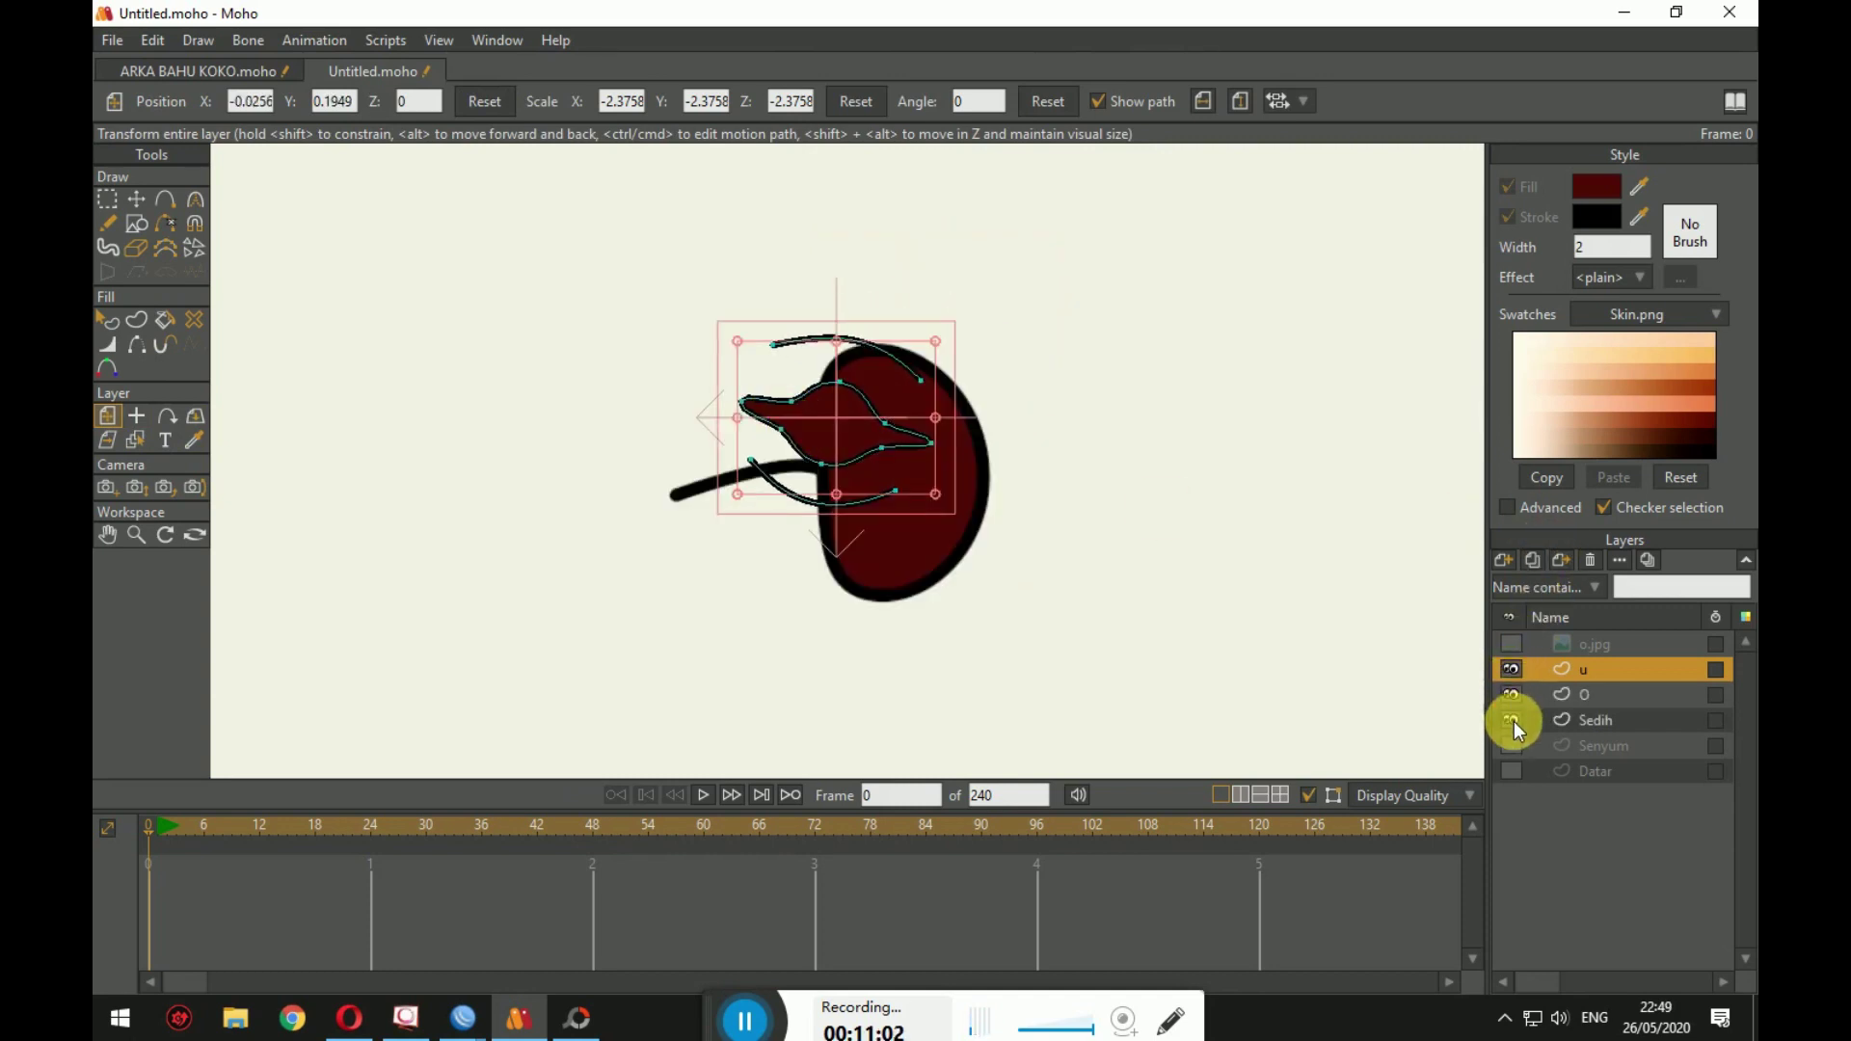
click(1513, 694)
click(1513, 721)
drag(805, 441, 853, 463)
drag(986, 515, 1018, 540)
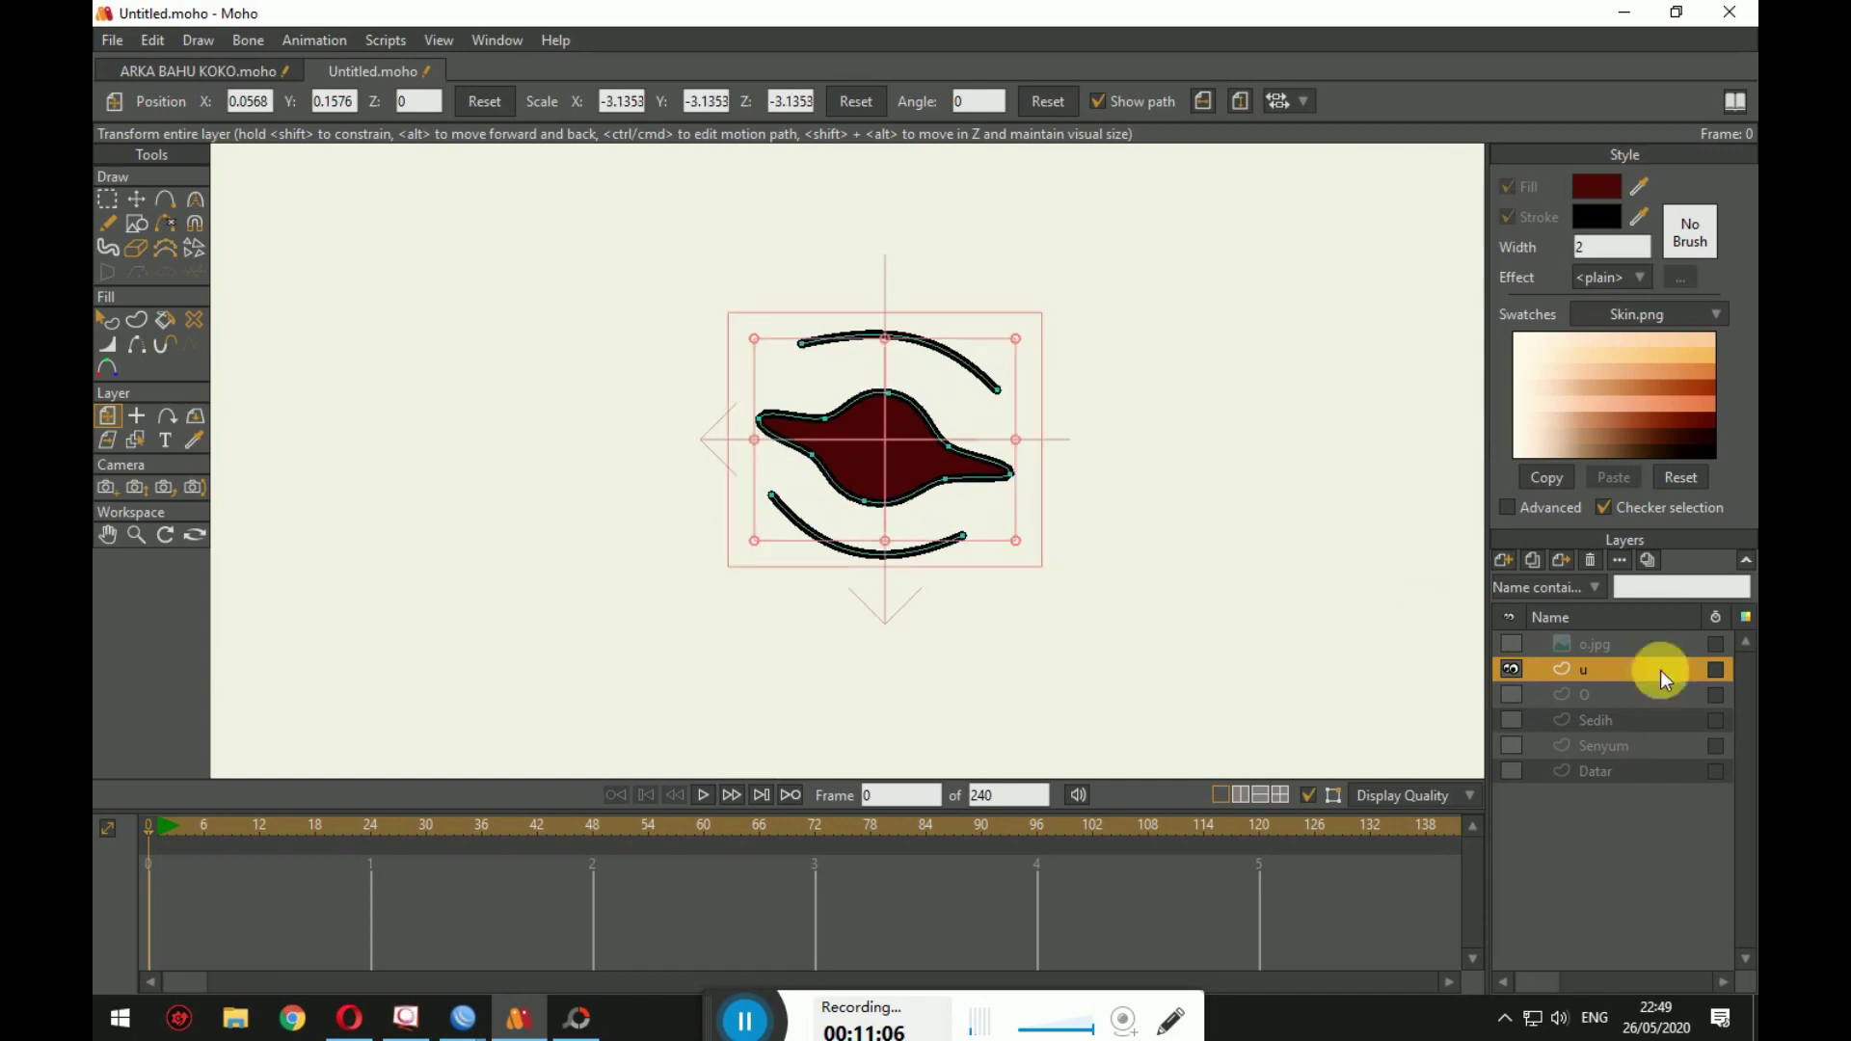
Step: Make the O, Sedih, Senyum and Datar layers visible and delete the o.jpg reference layer
click(1519, 692)
click(1518, 719)
click(1518, 720)
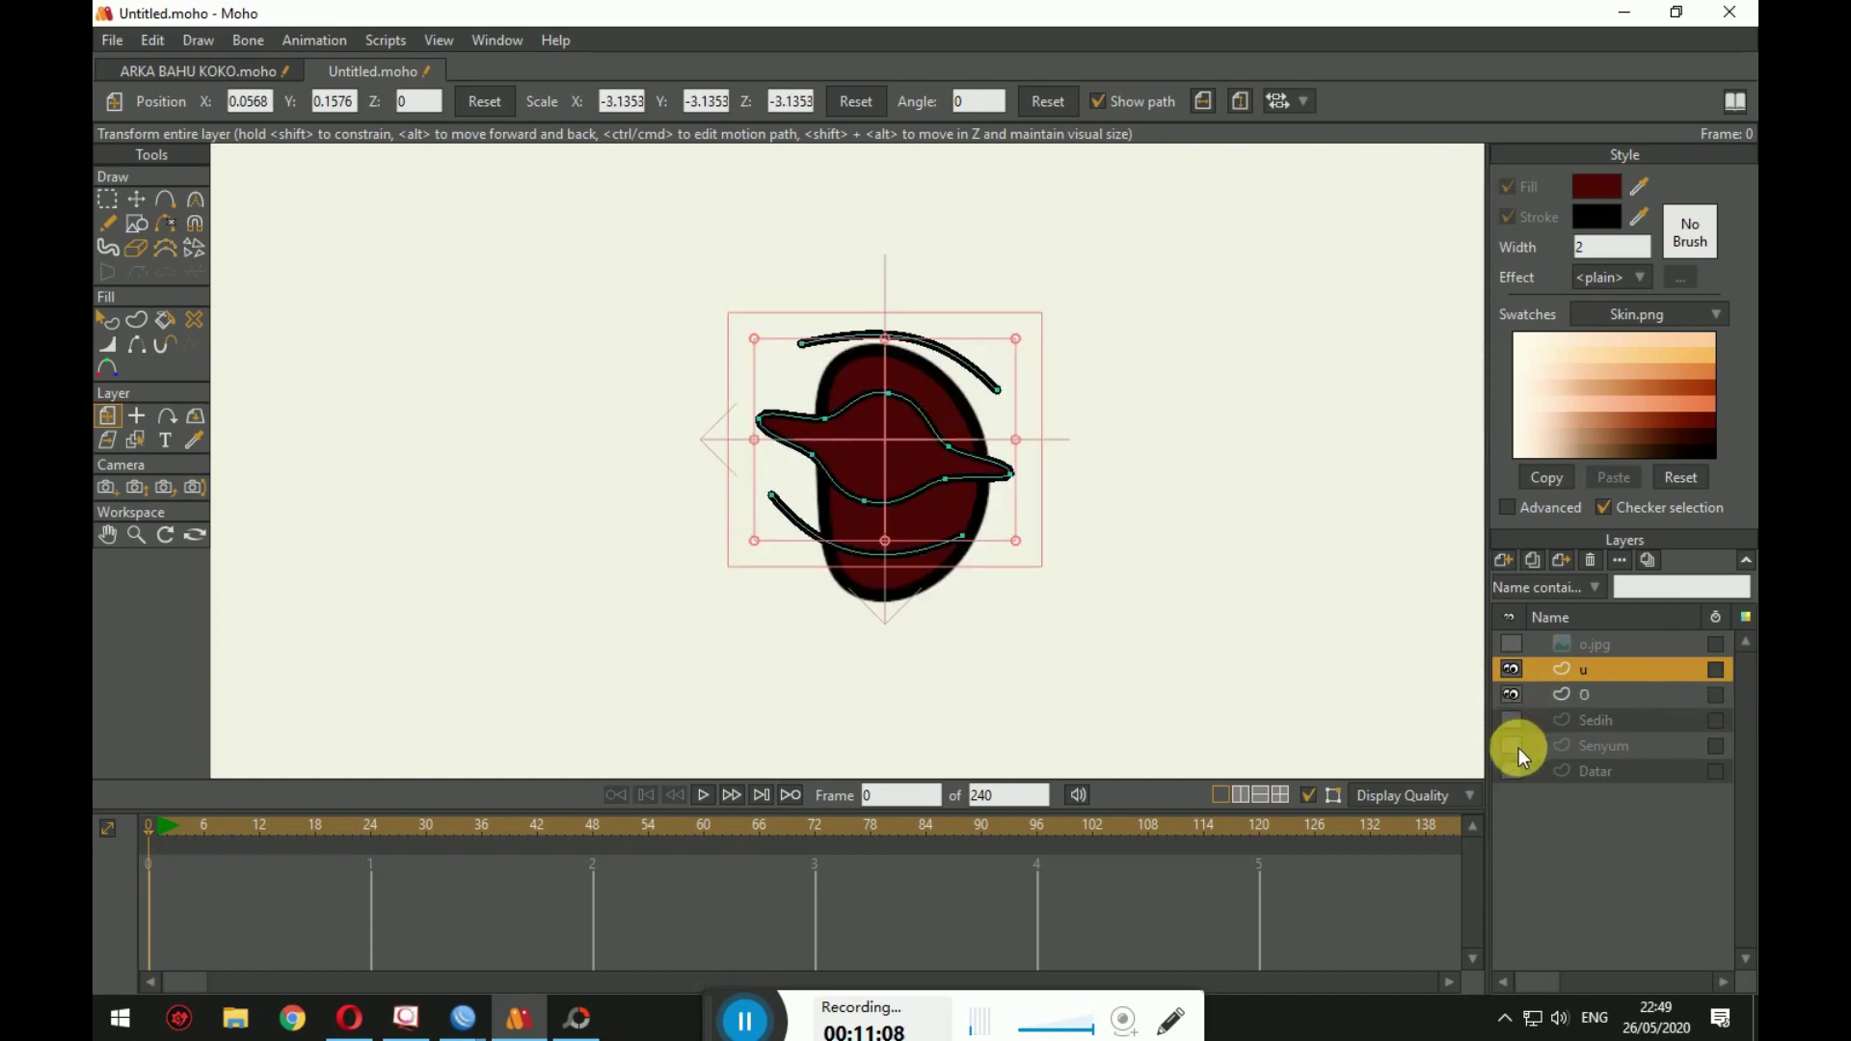
click(1519, 749)
click(1519, 749)
click(1514, 768)
click(1514, 745)
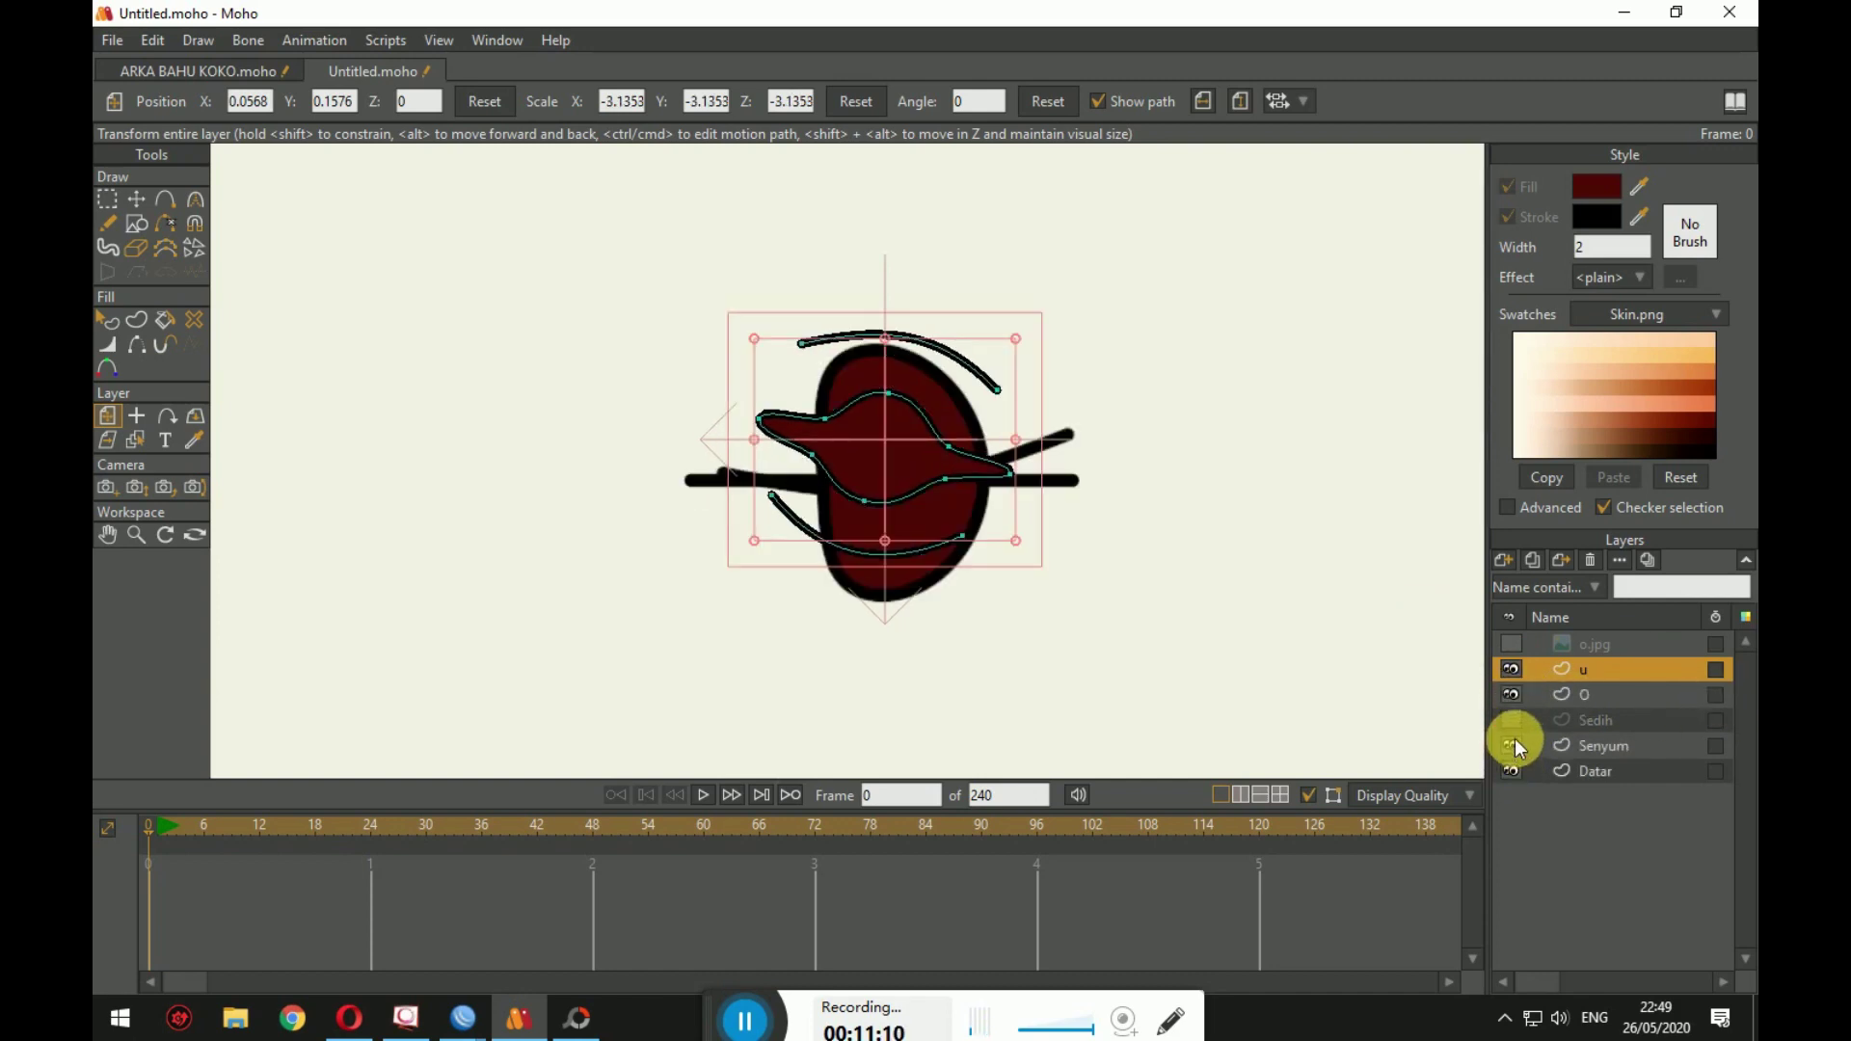
click(1514, 720)
right_click(1572, 644)
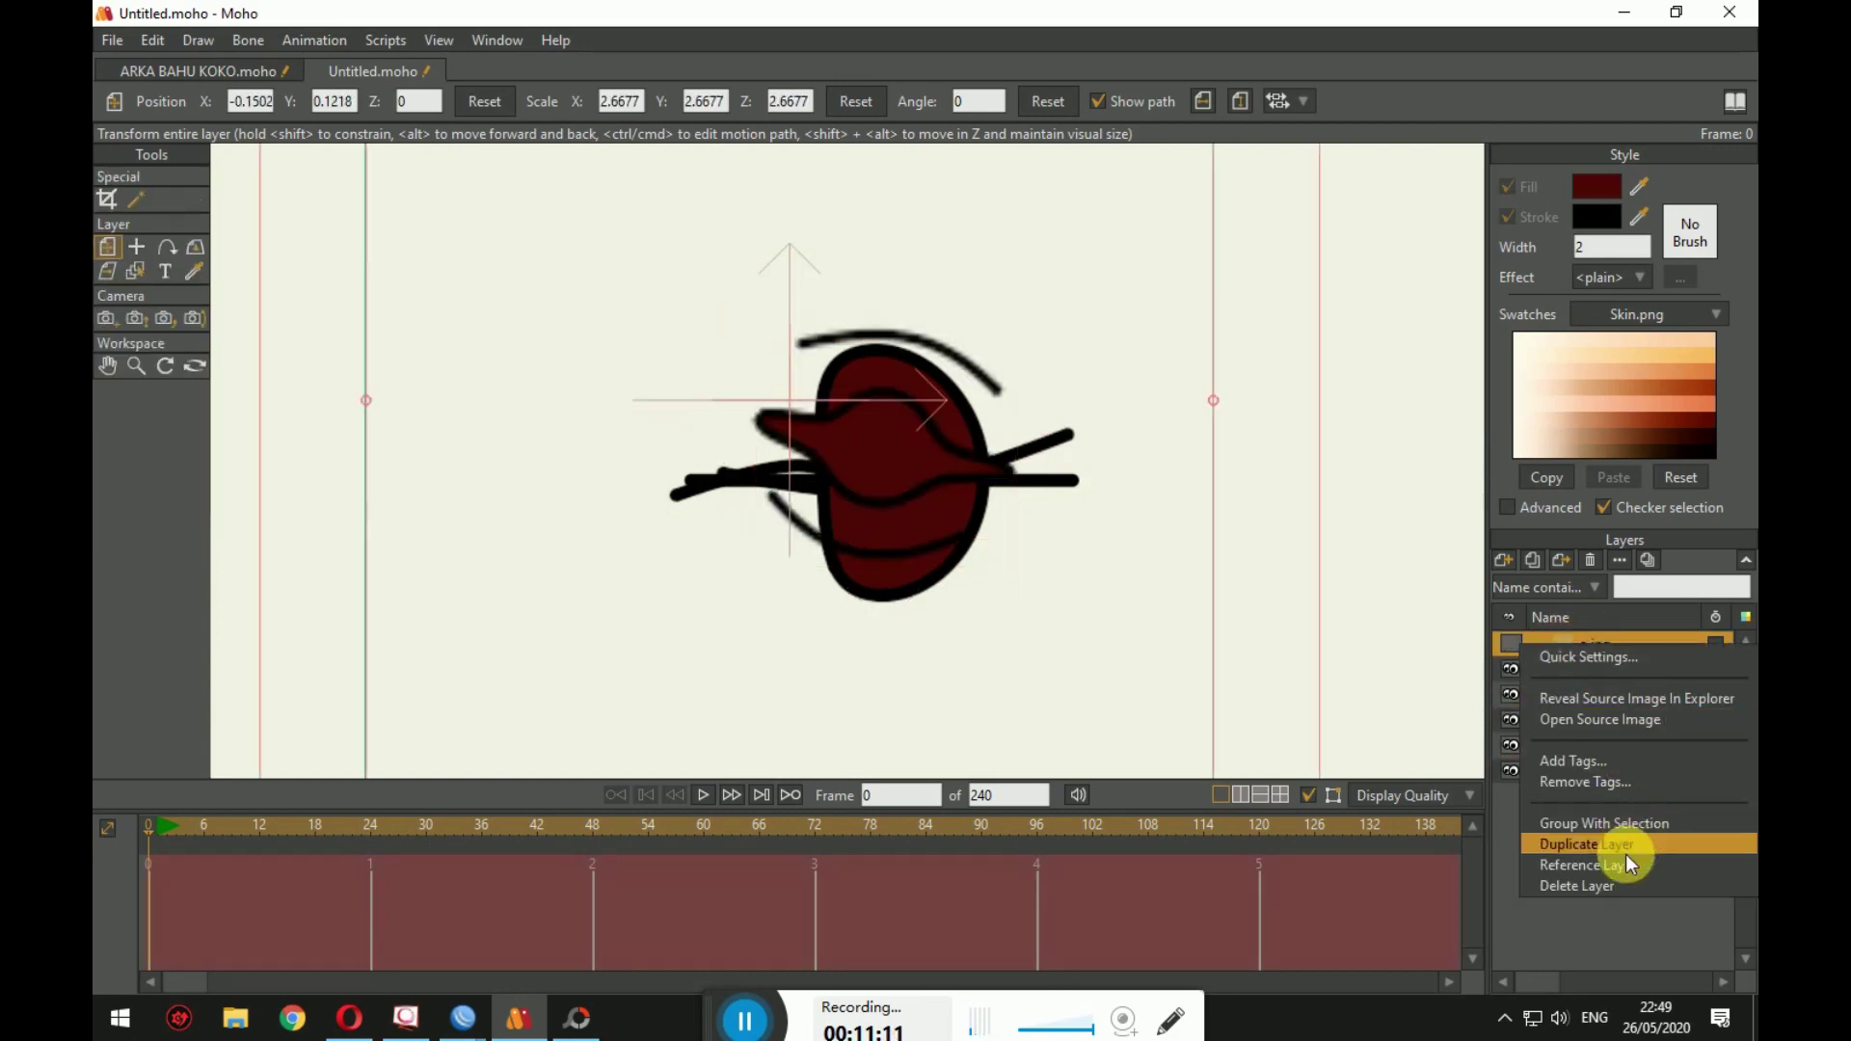
click(1623, 882)
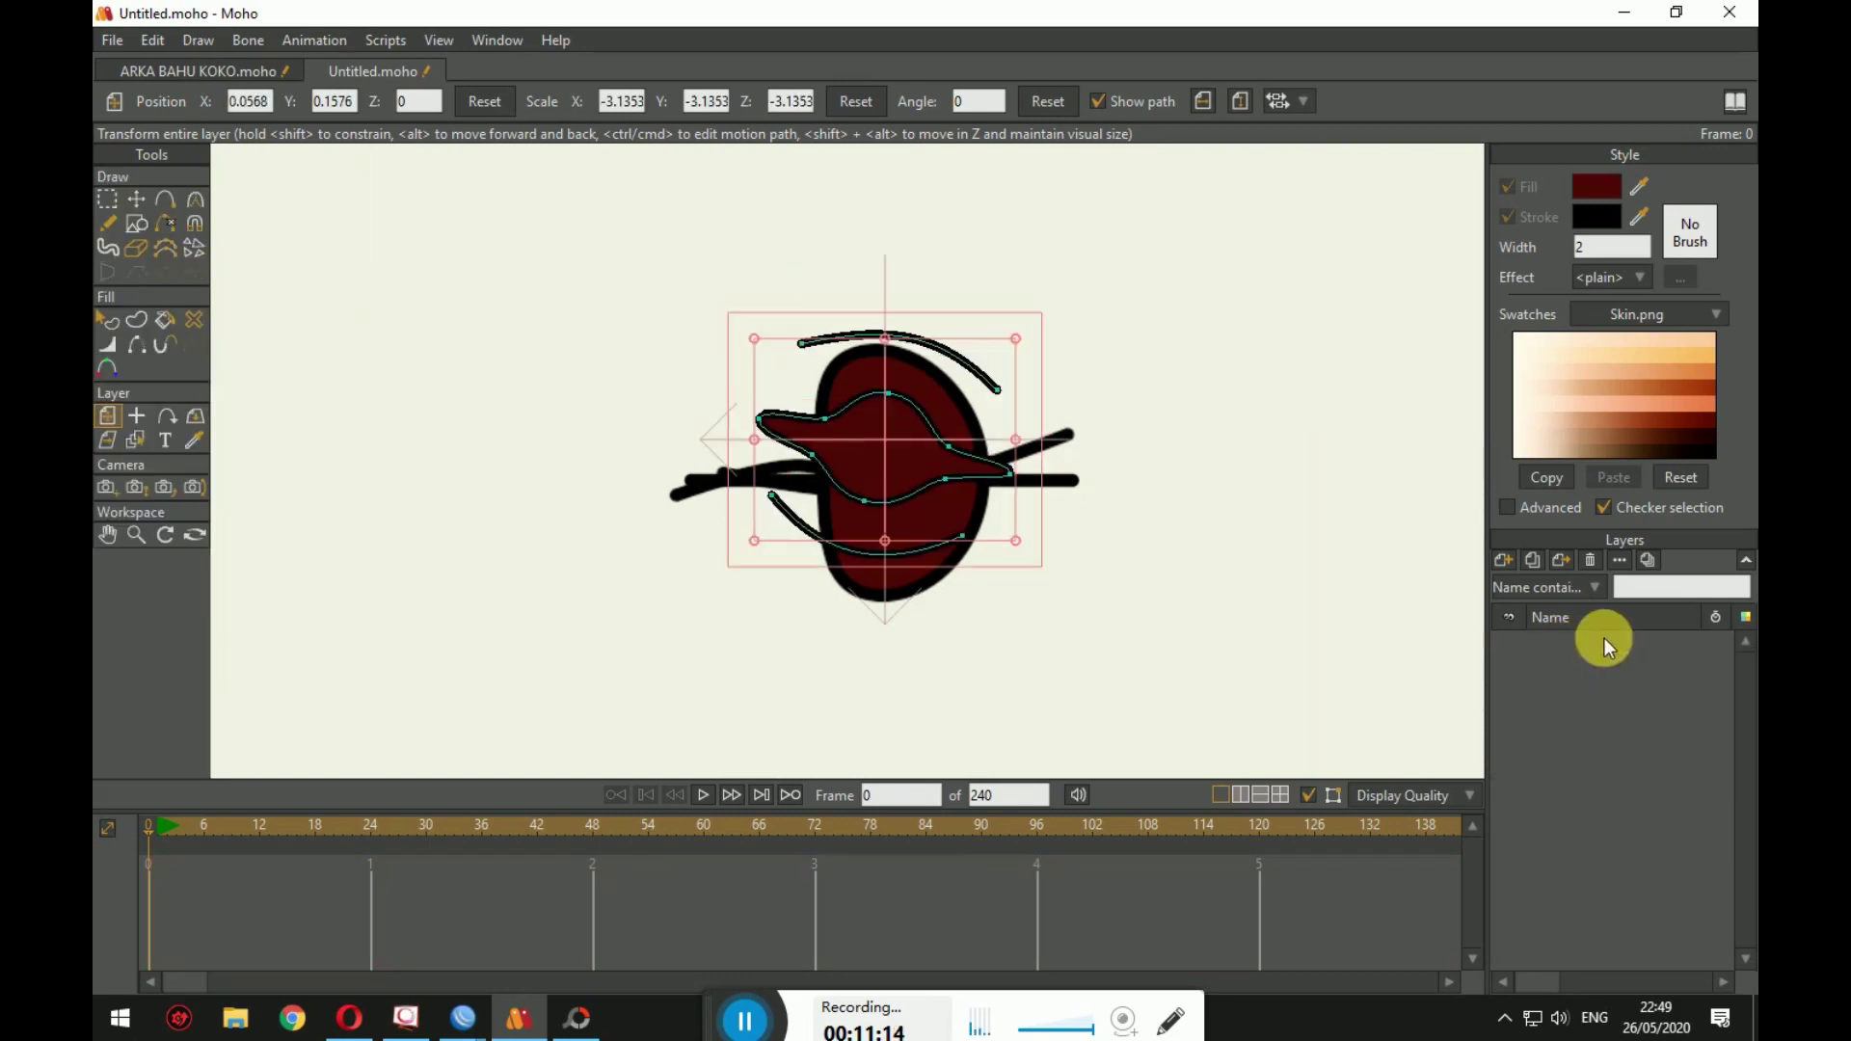
Step: Switch to Opera, examine the characters' mouths in the reference video at about 4:50, and return to Moho
click(351, 1018)
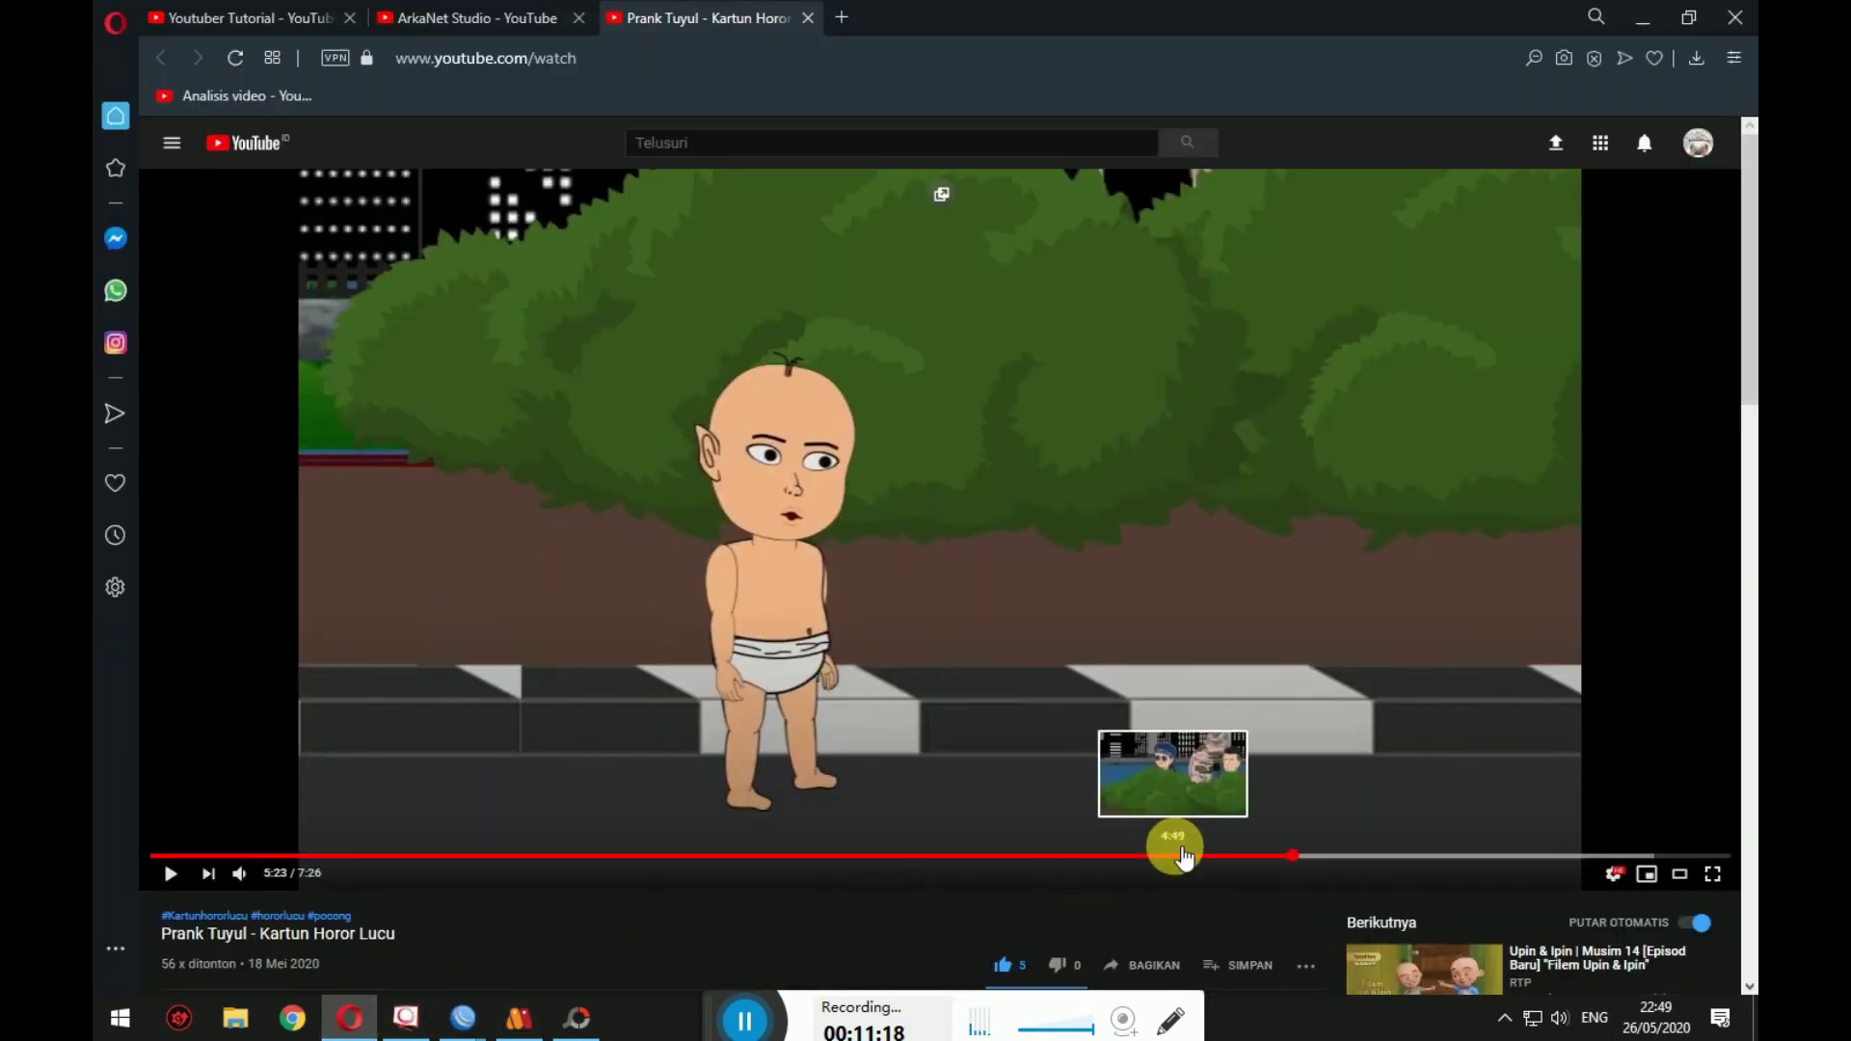
click(1188, 856)
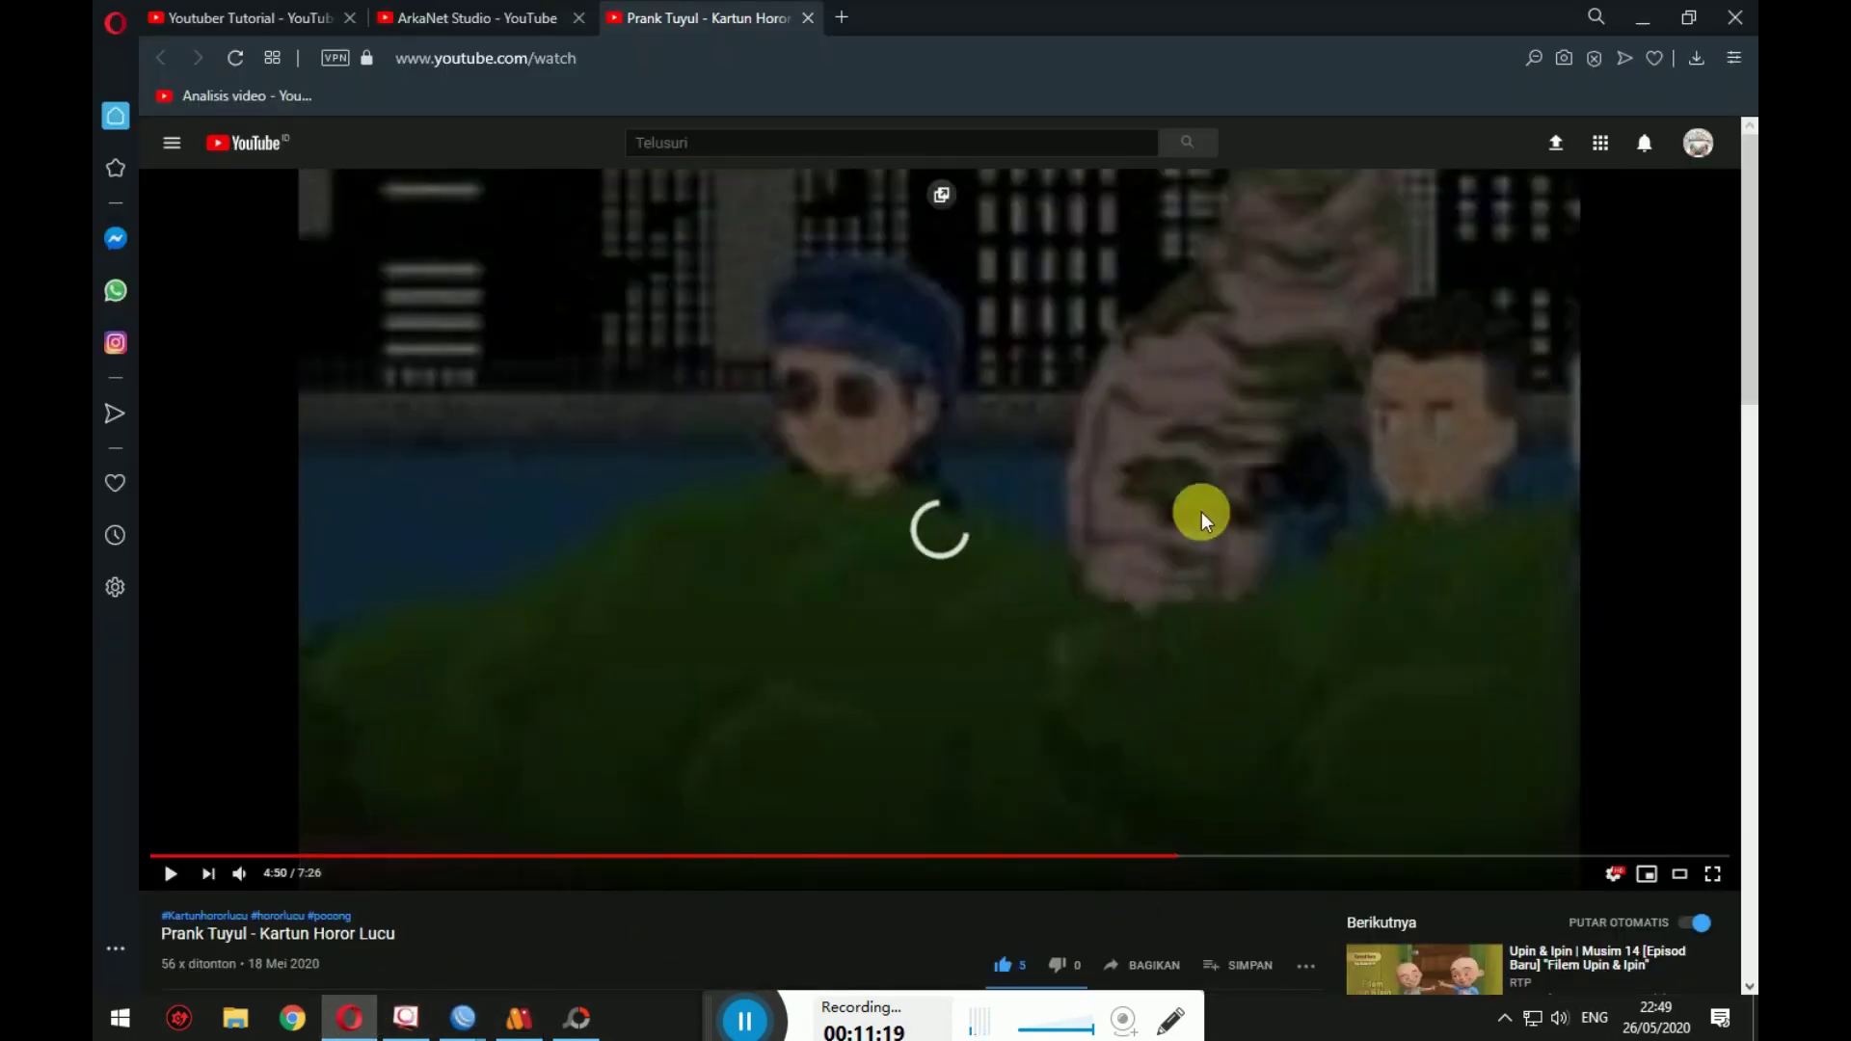
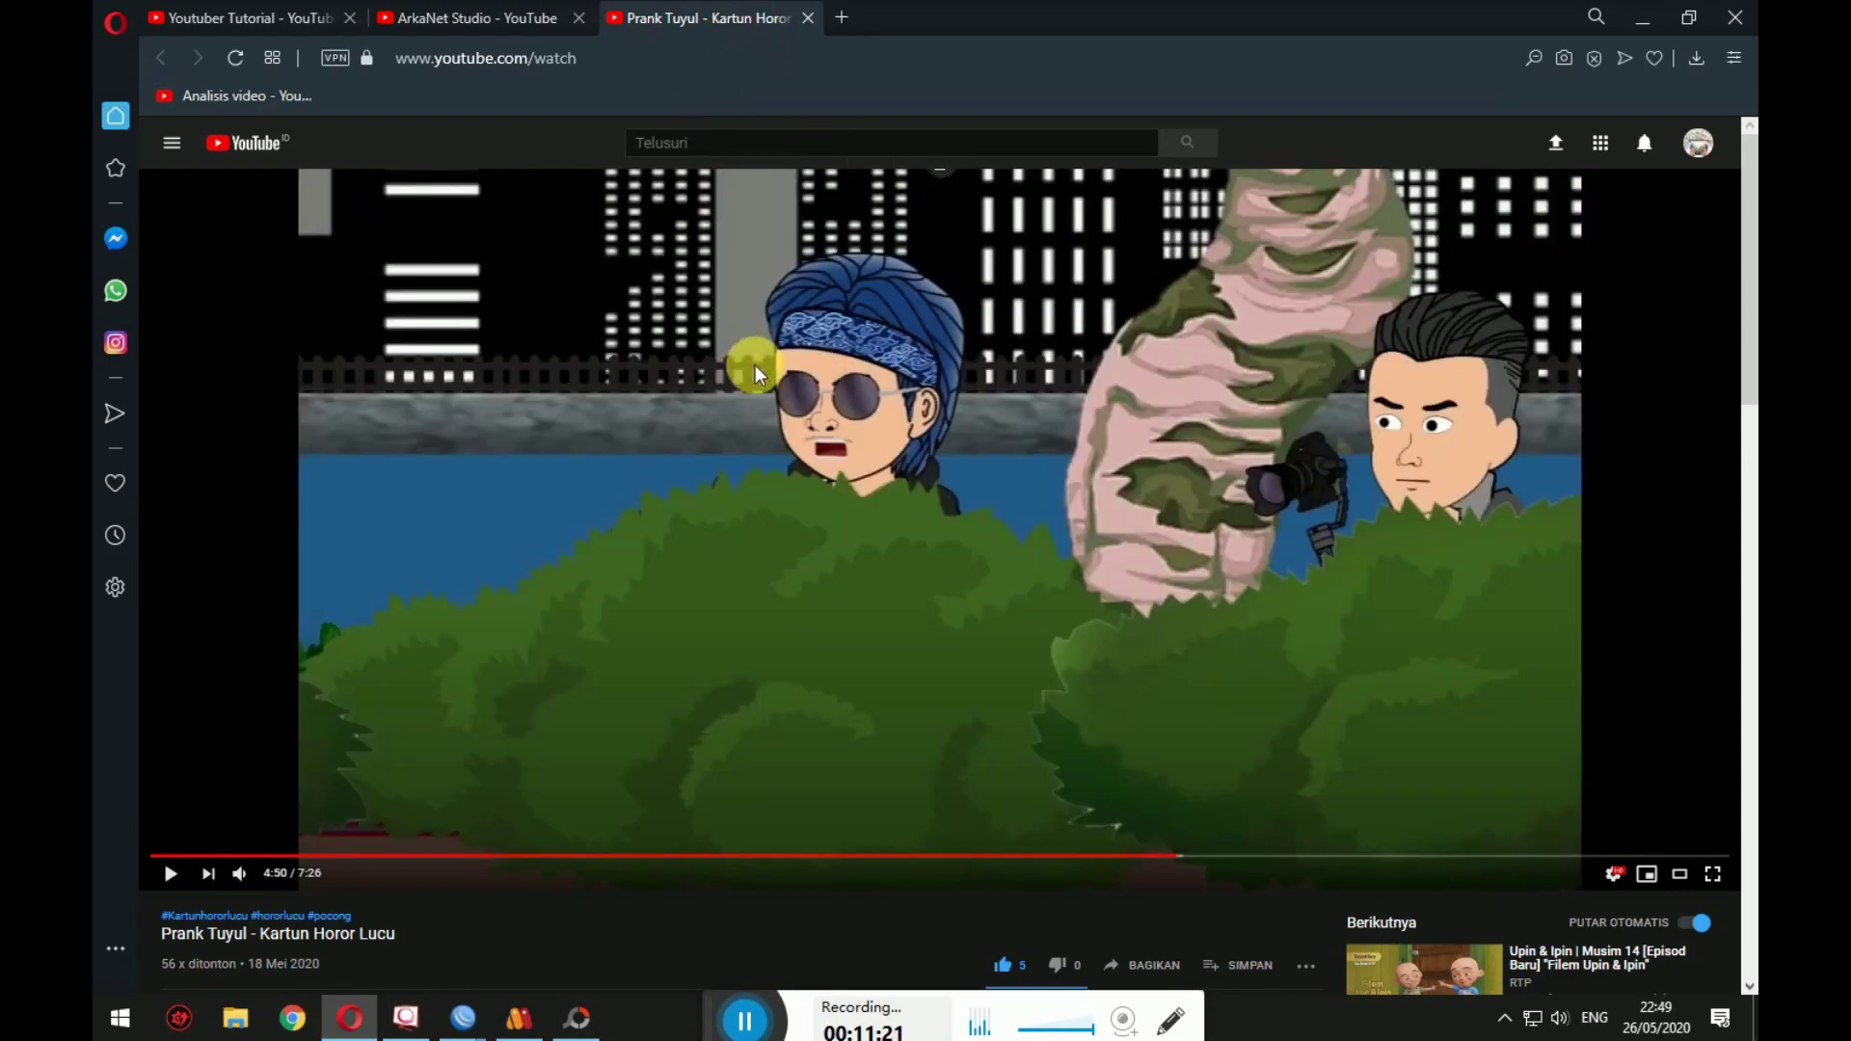
middle_click(687, 18)
click(519, 1018)
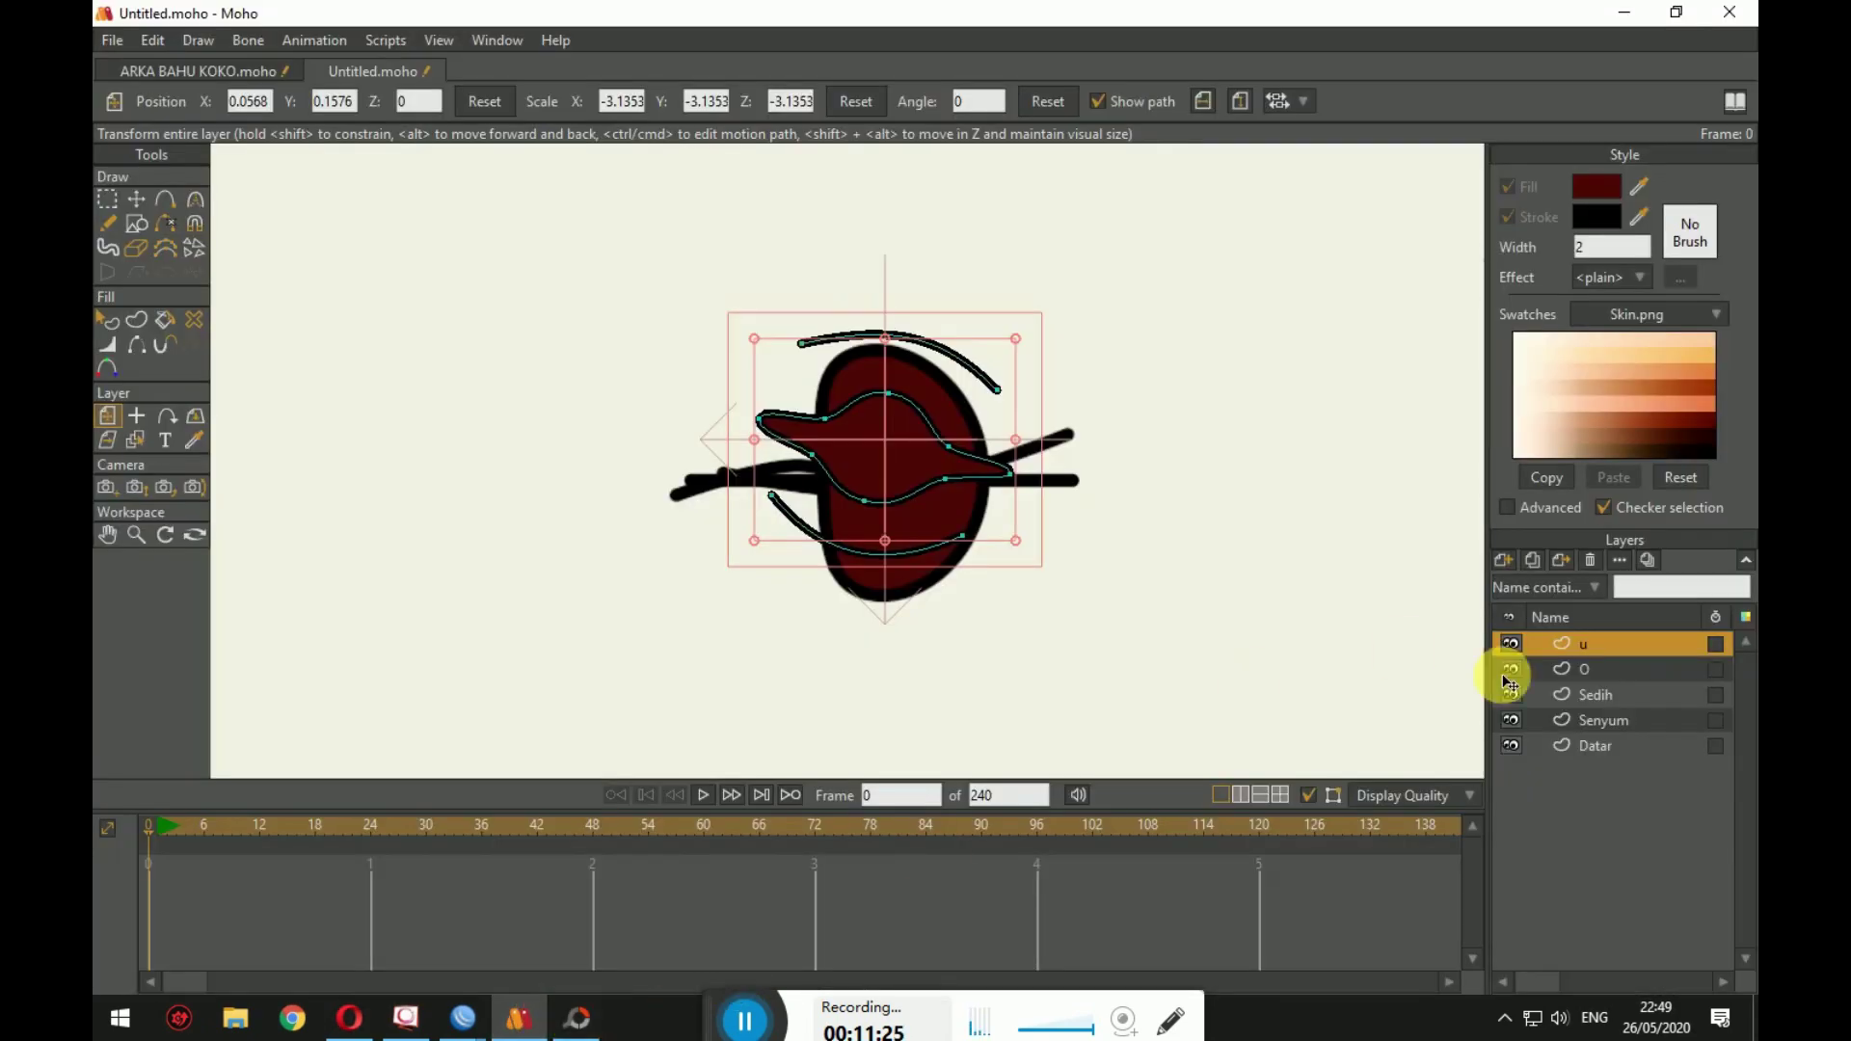
Step: Group the u, O, Sedih, Senyum and Datar layers into one group named Mulut
shift+click(1647, 750)
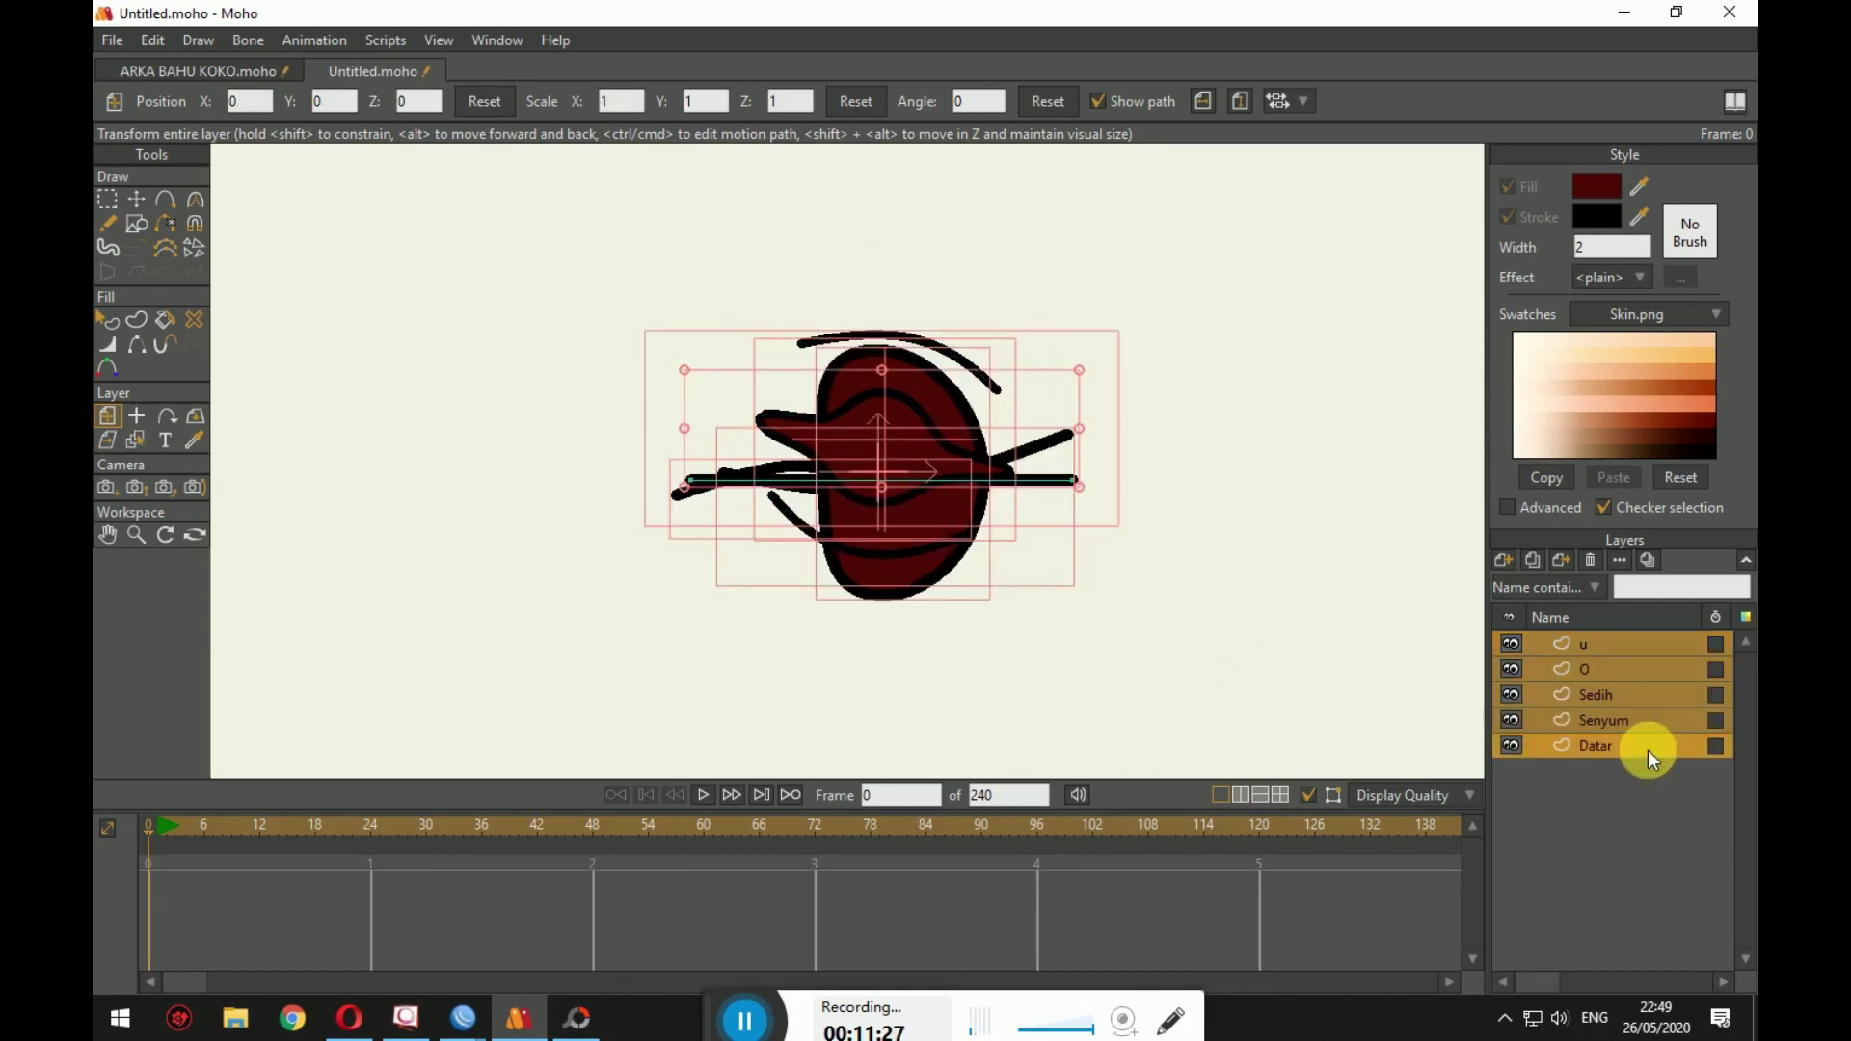
right_click(1623, 652)
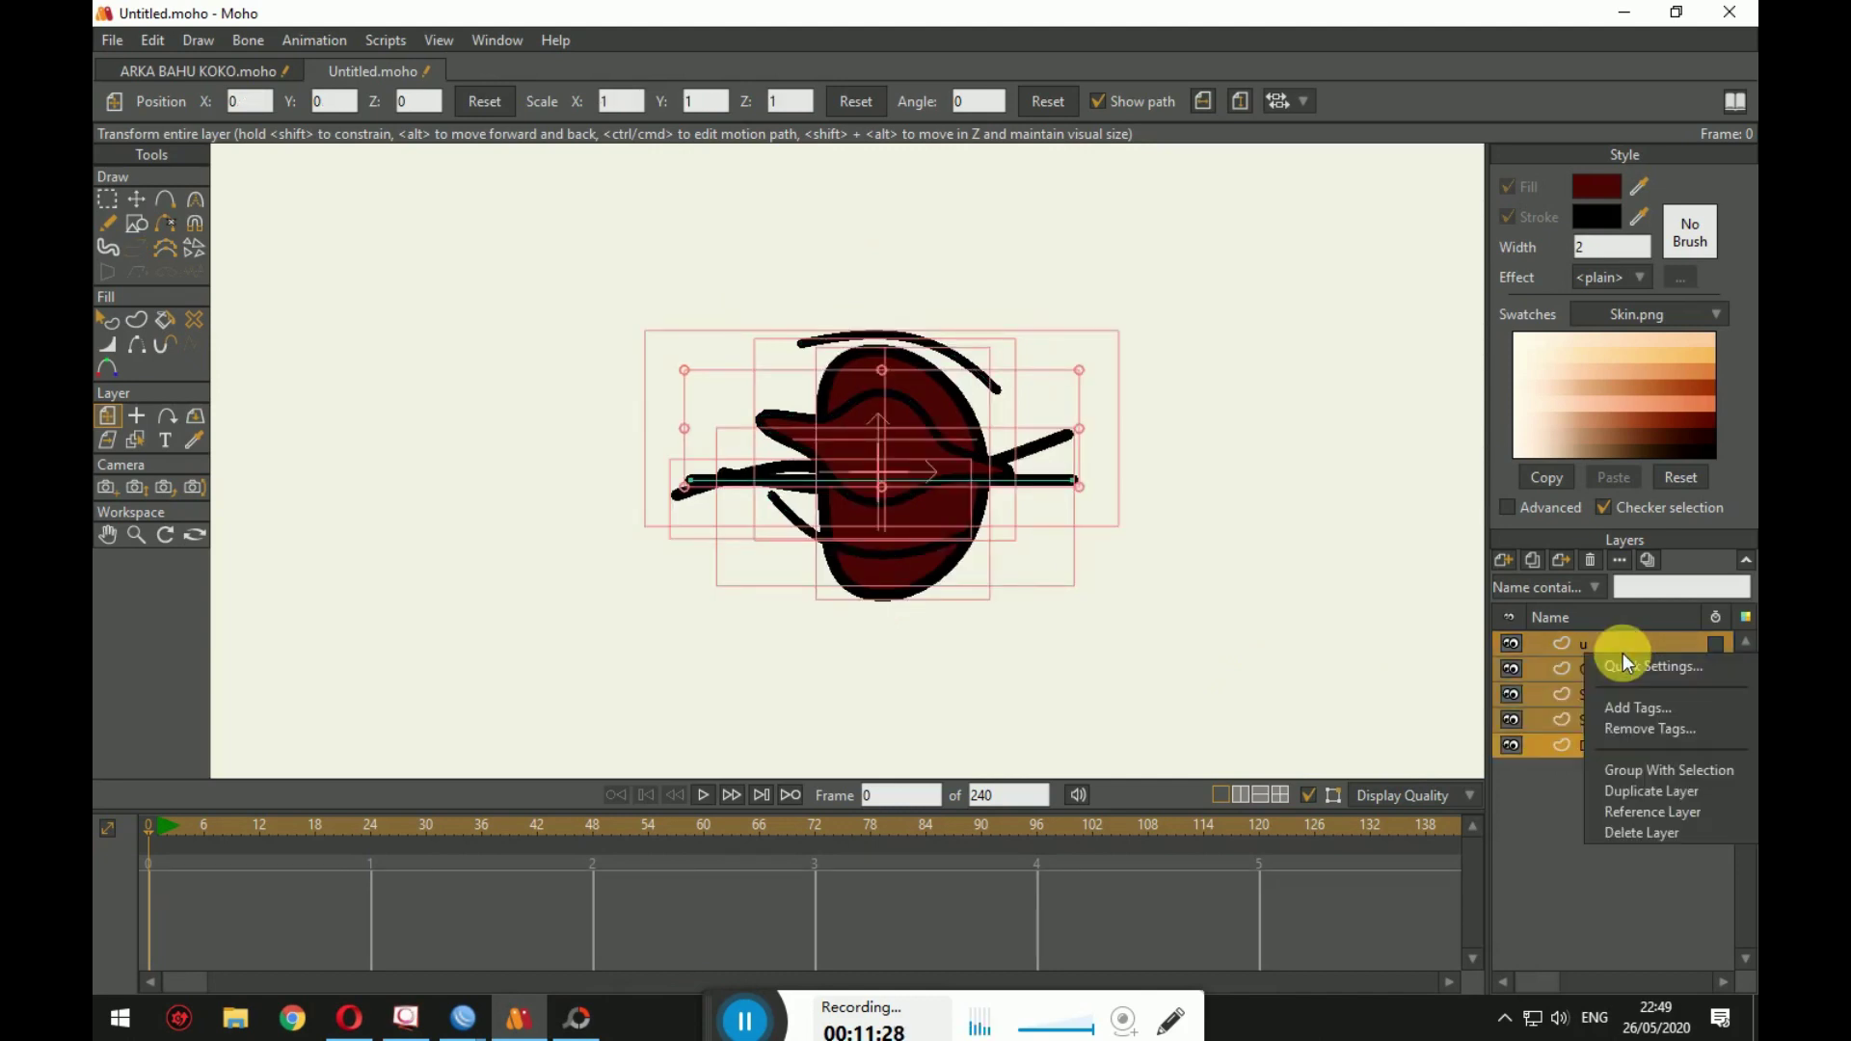
click(1678, 771)
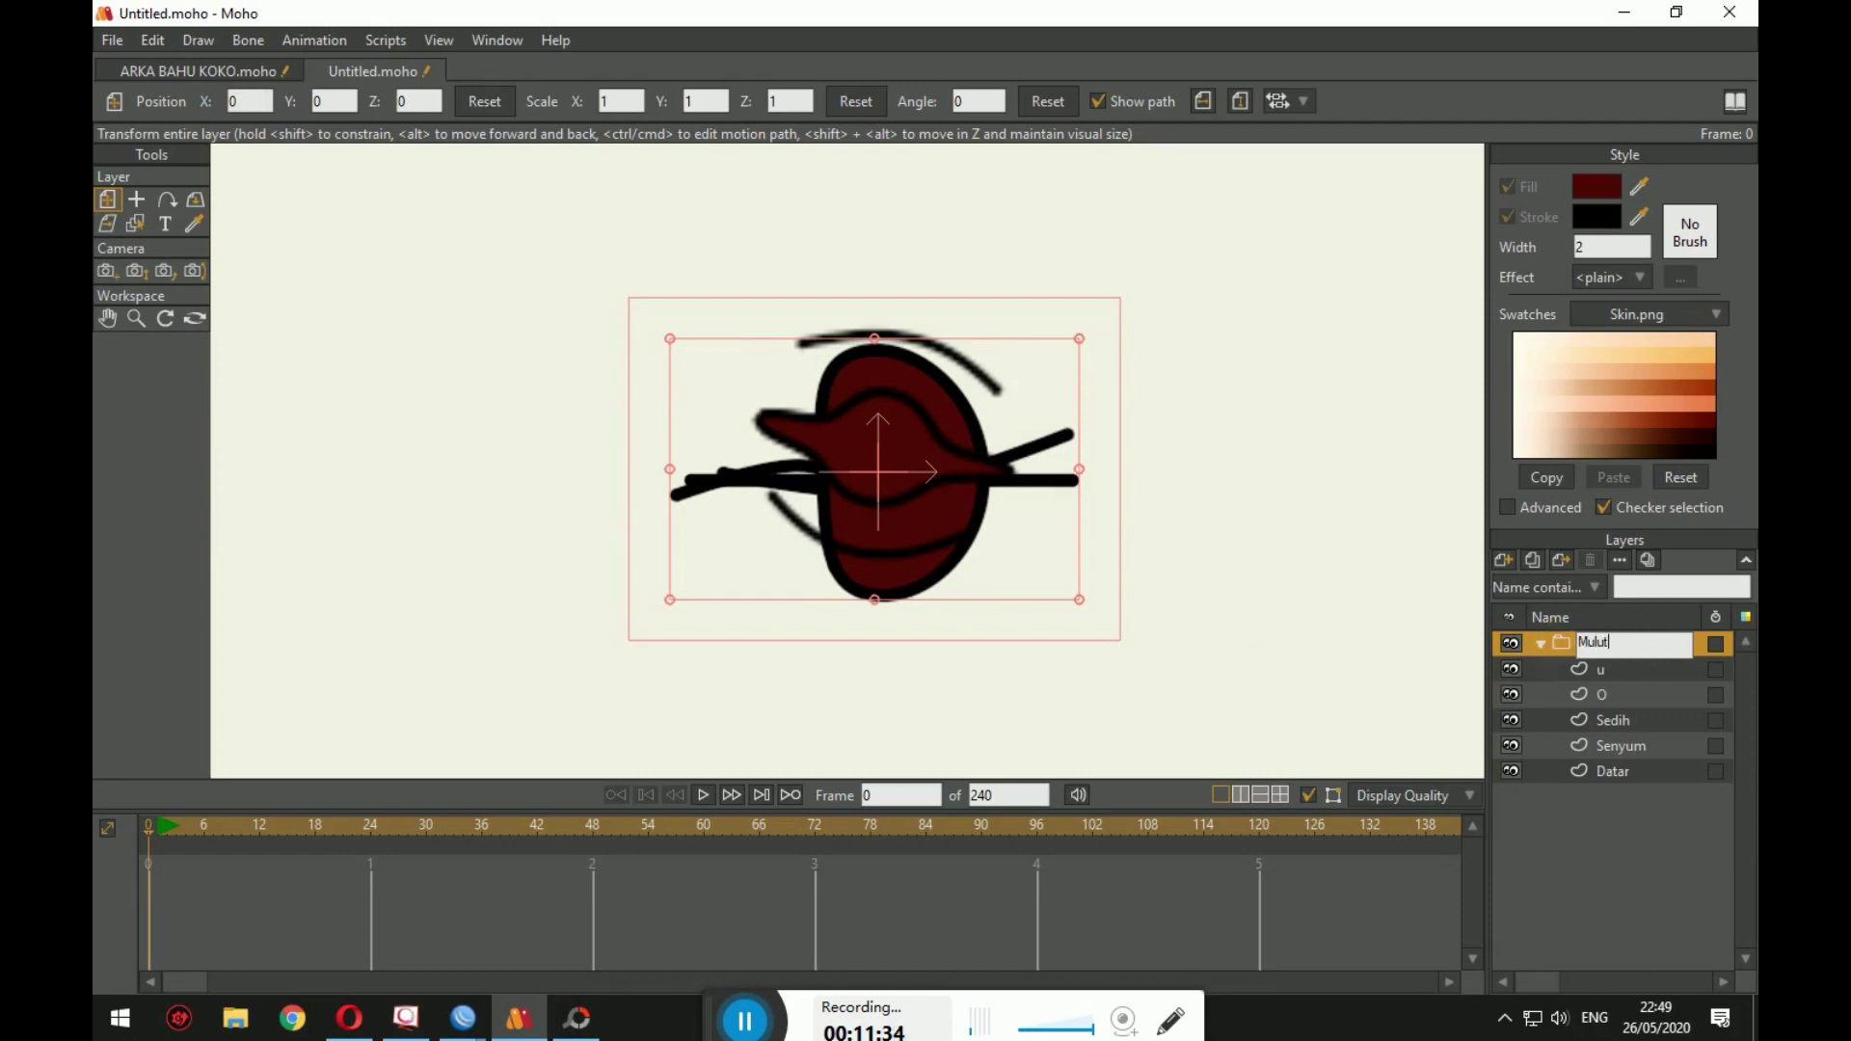
text(Mulut)
key(Return)
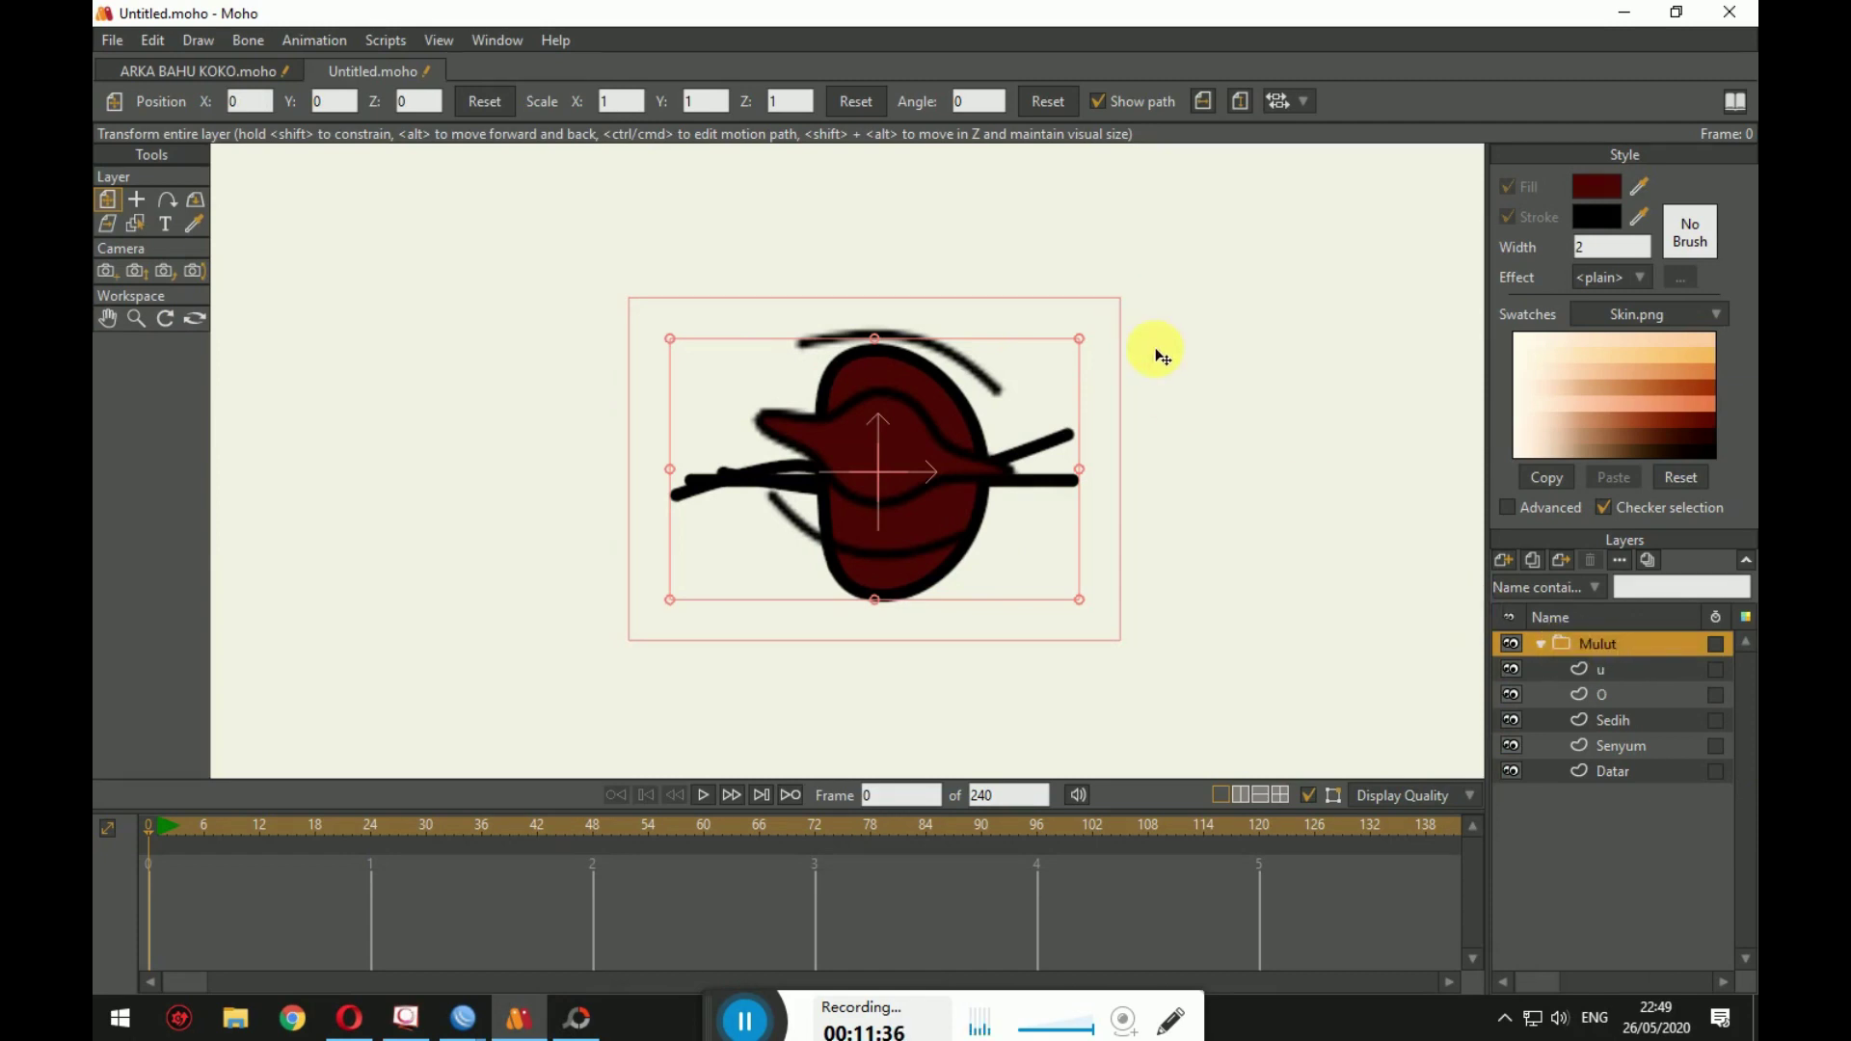
Step: Convert the Mulut group to a switch layer
right_click(1597, 644)
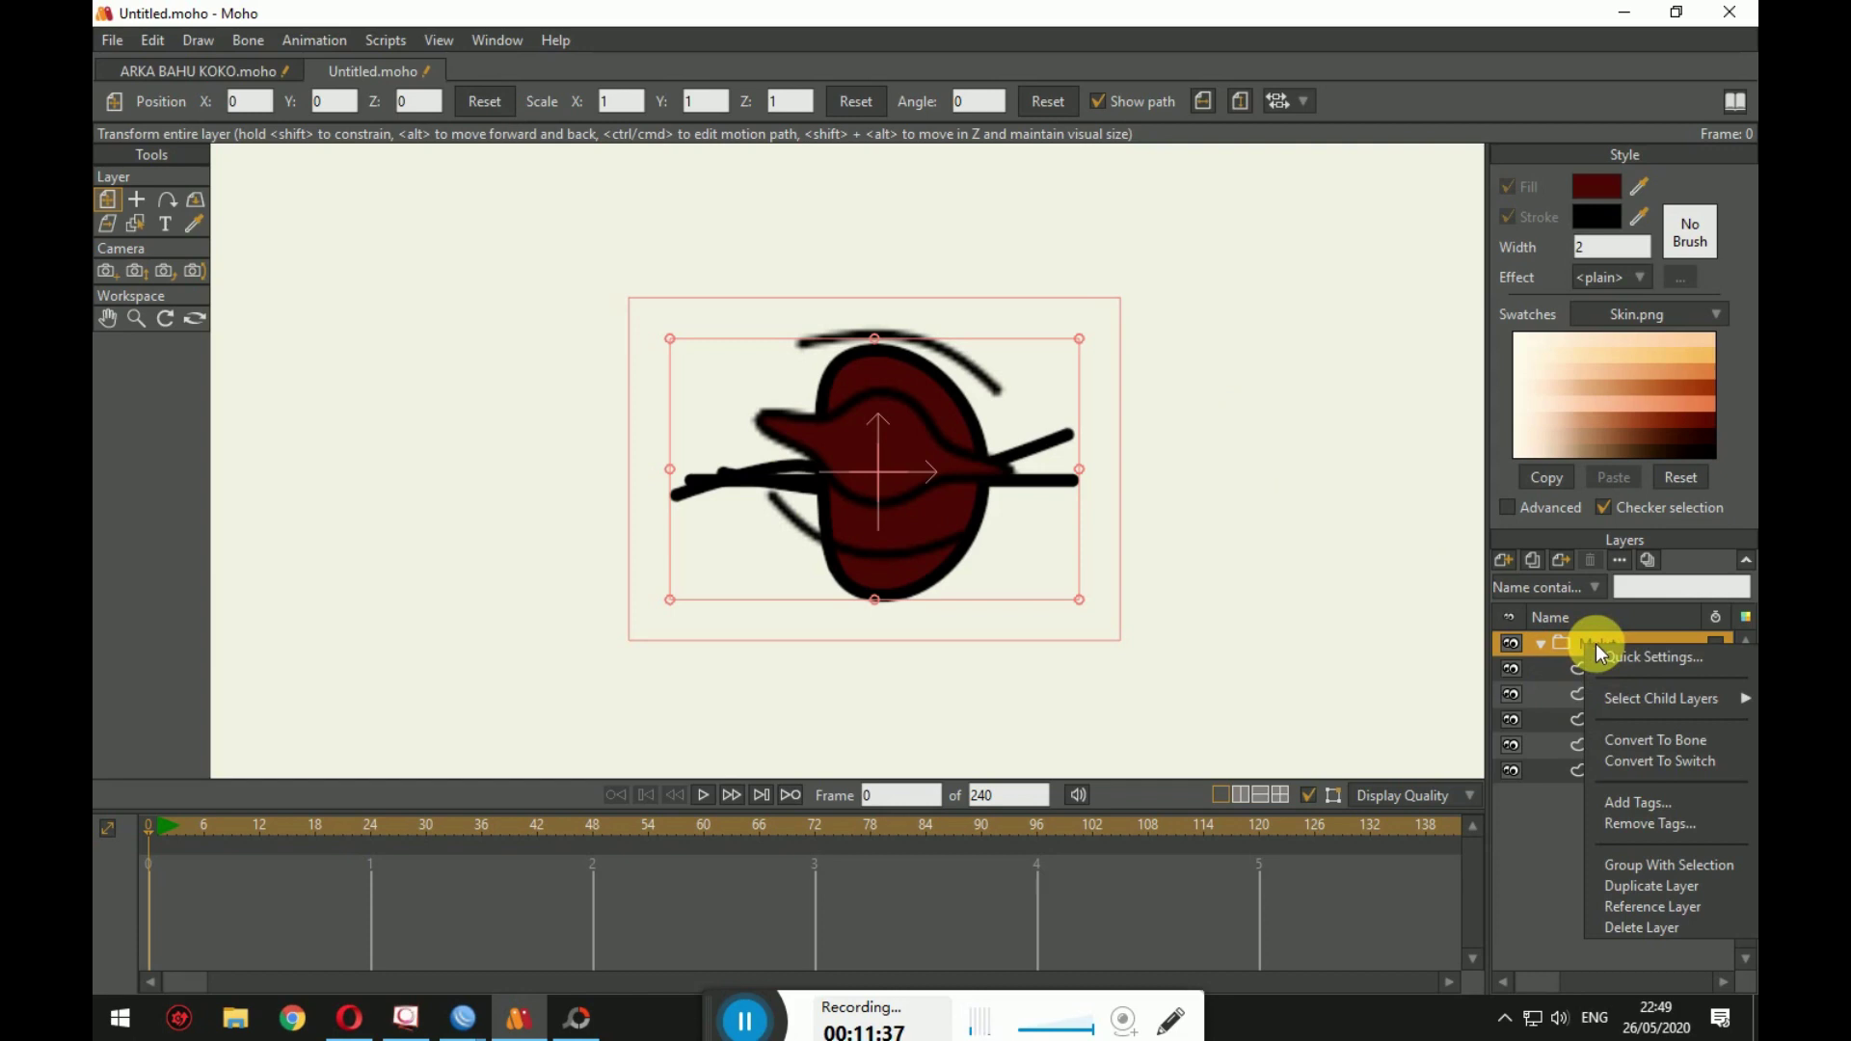
click(1663, 764)
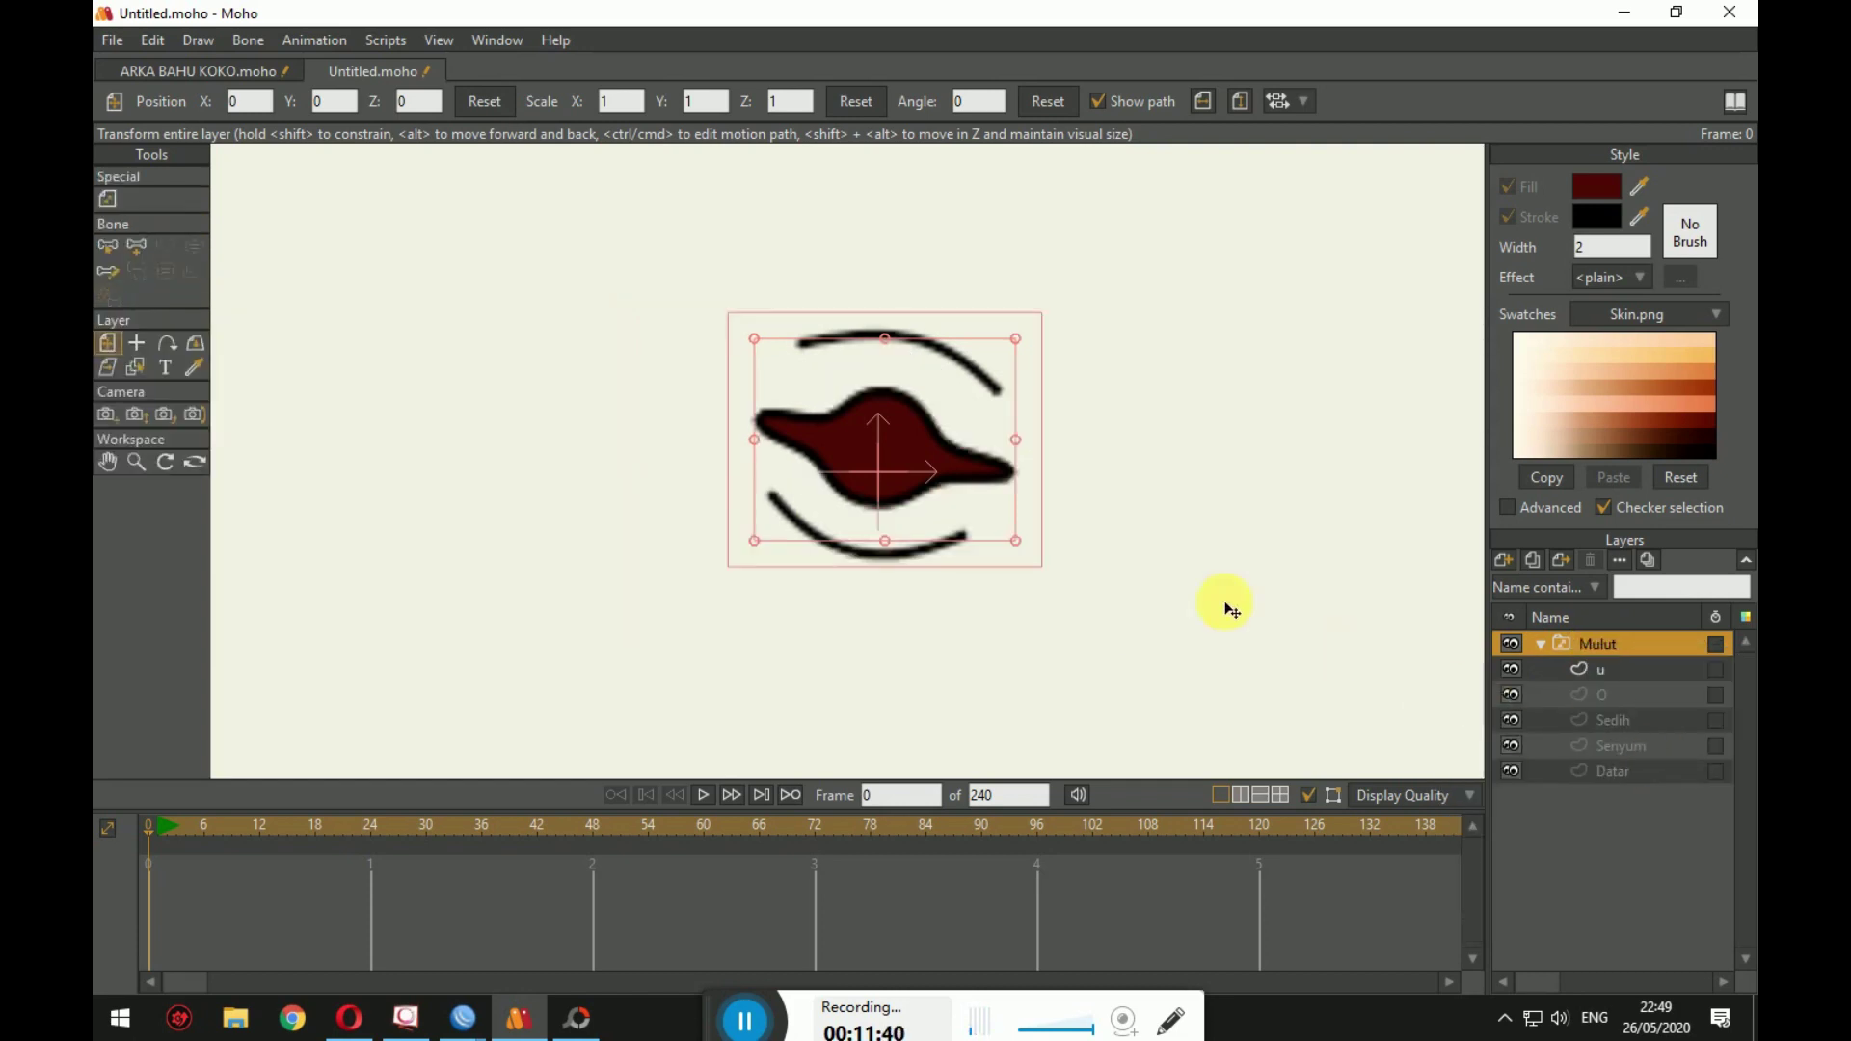
scroll(1061, 582, down, 3)
click(108, 246)
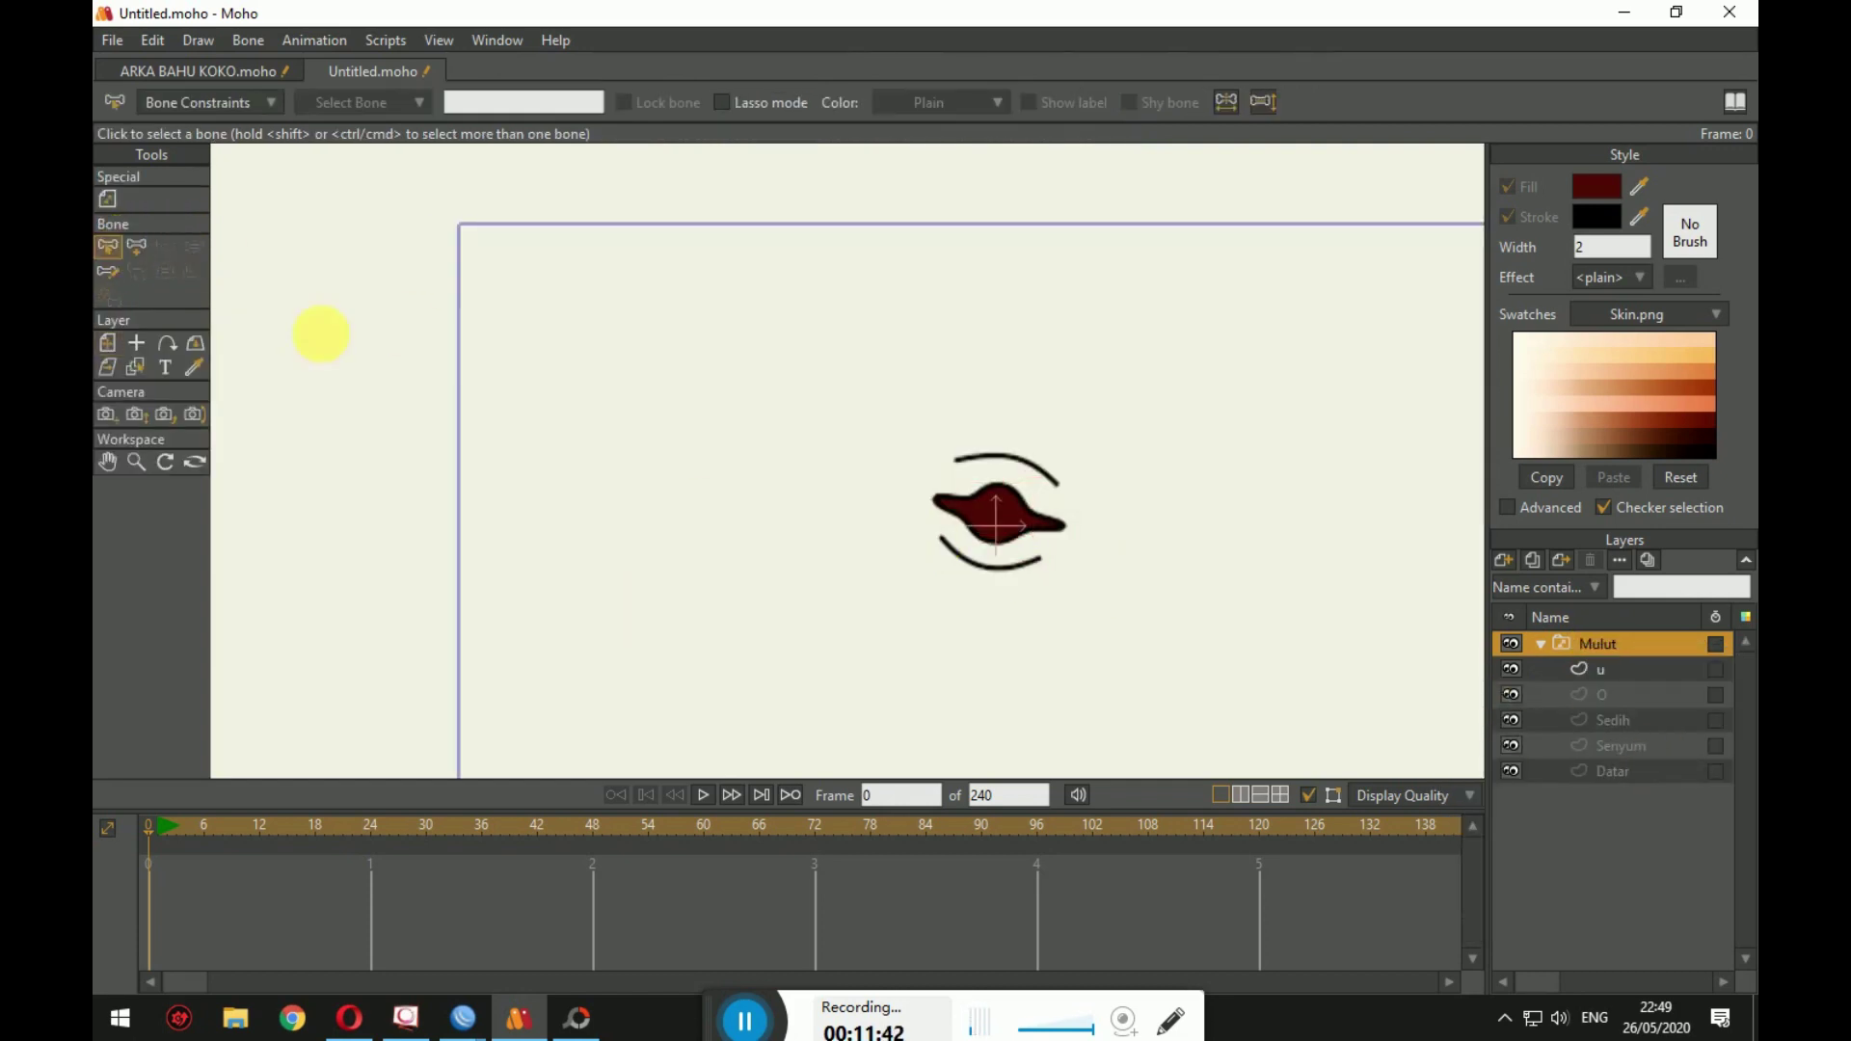
scroll(1091, 534, down, 1)
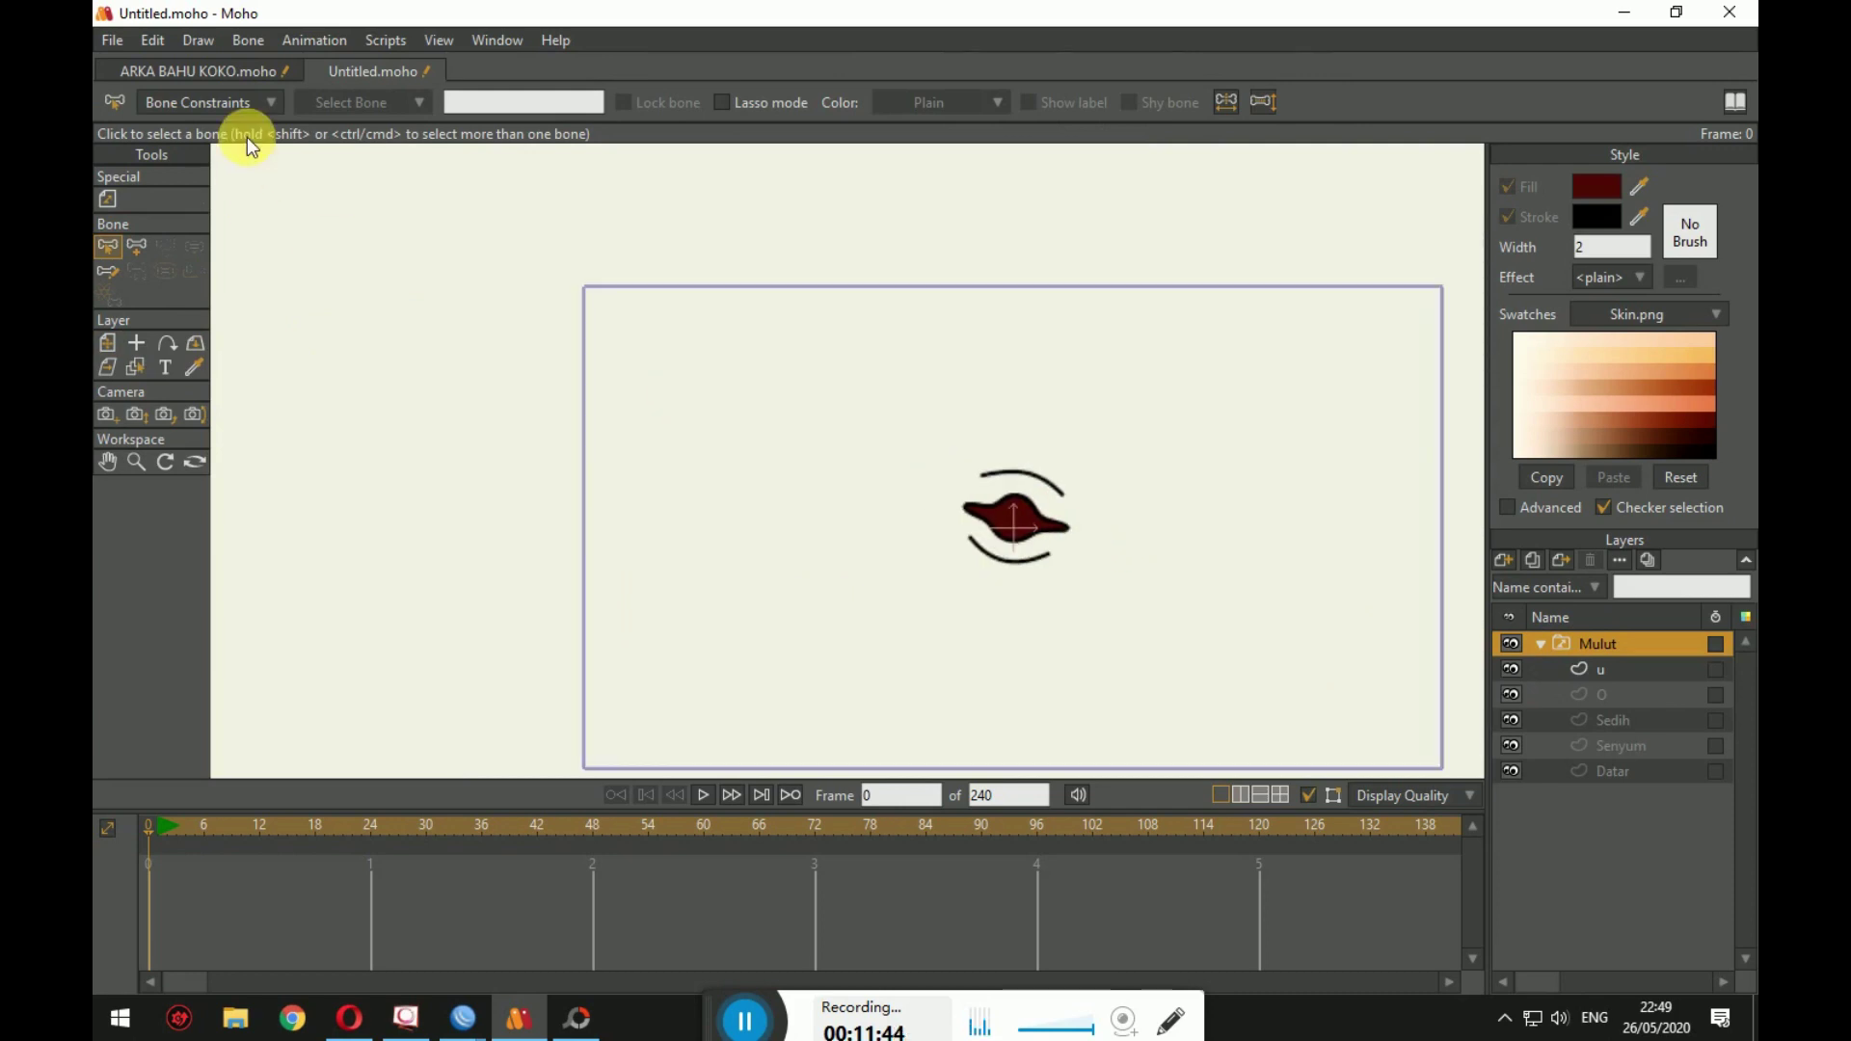
Step: Save the mouth project as "latihan mulut" in the CONTOh folder and close the document
key(ctrl+s)
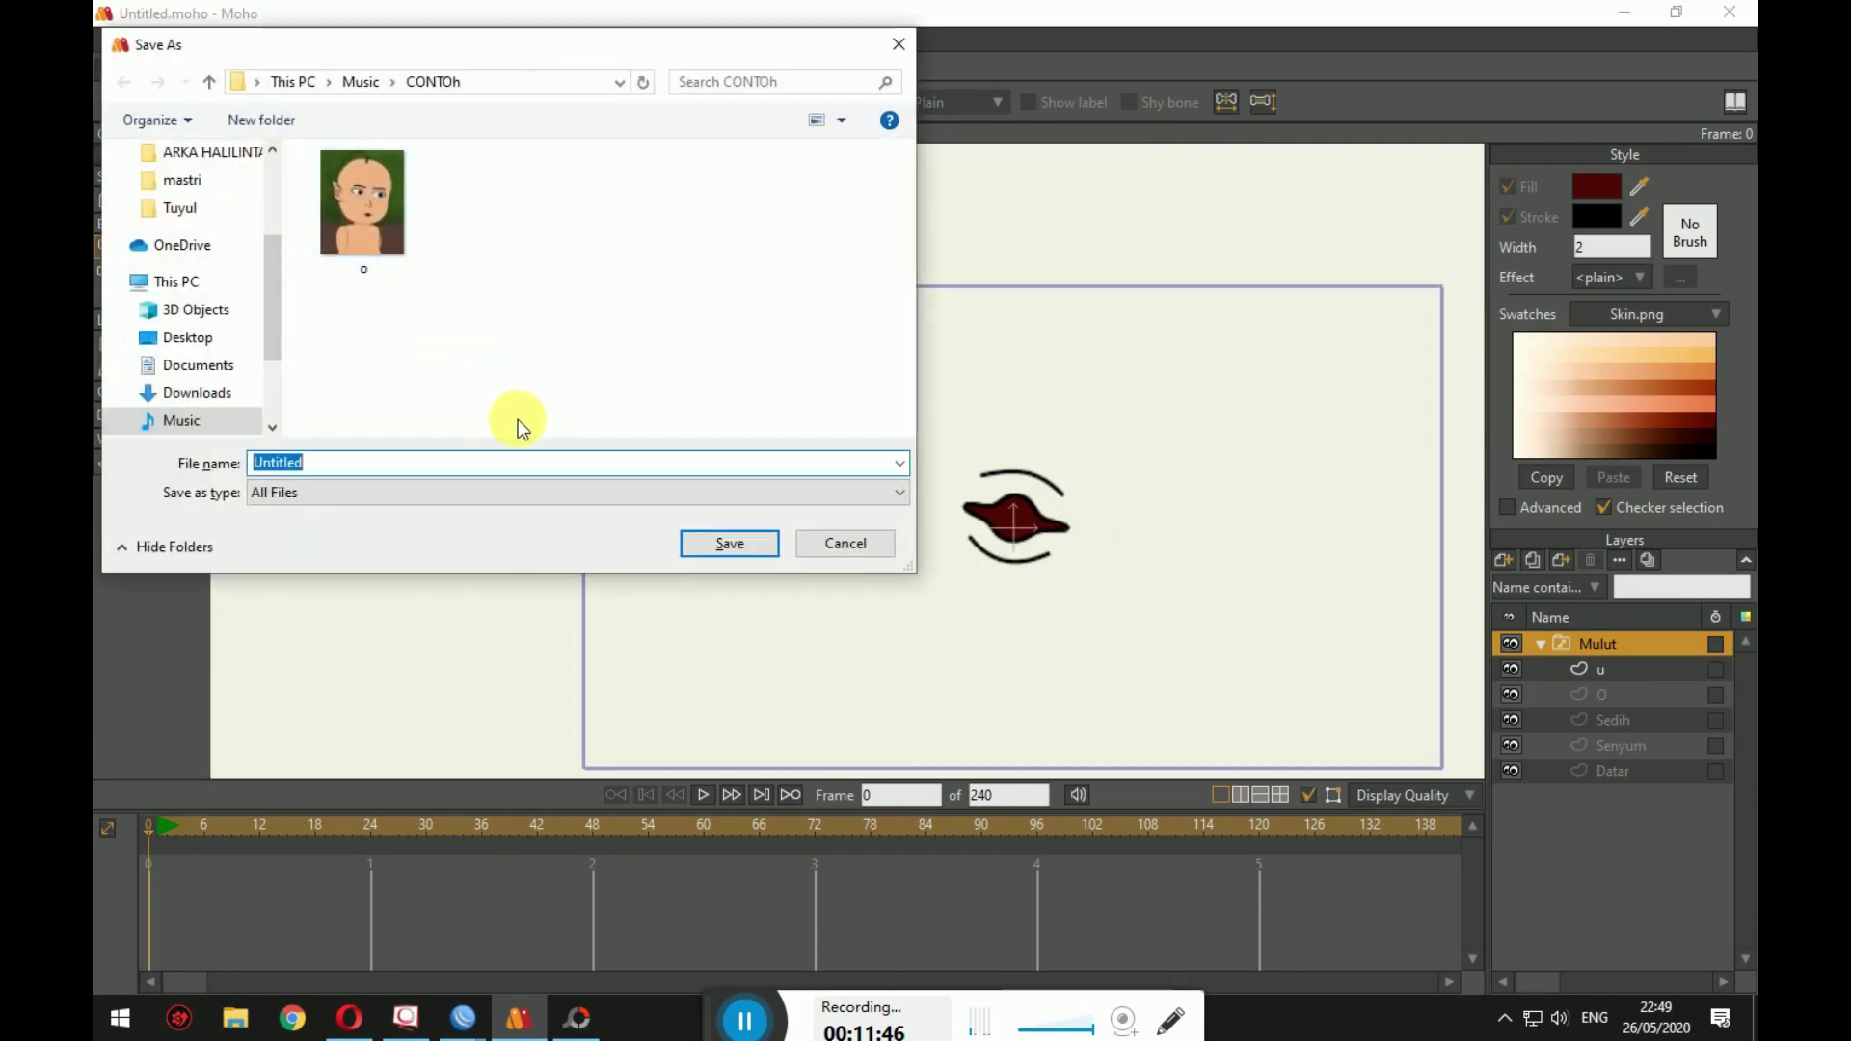
key(BackSpace)
text(latiham)
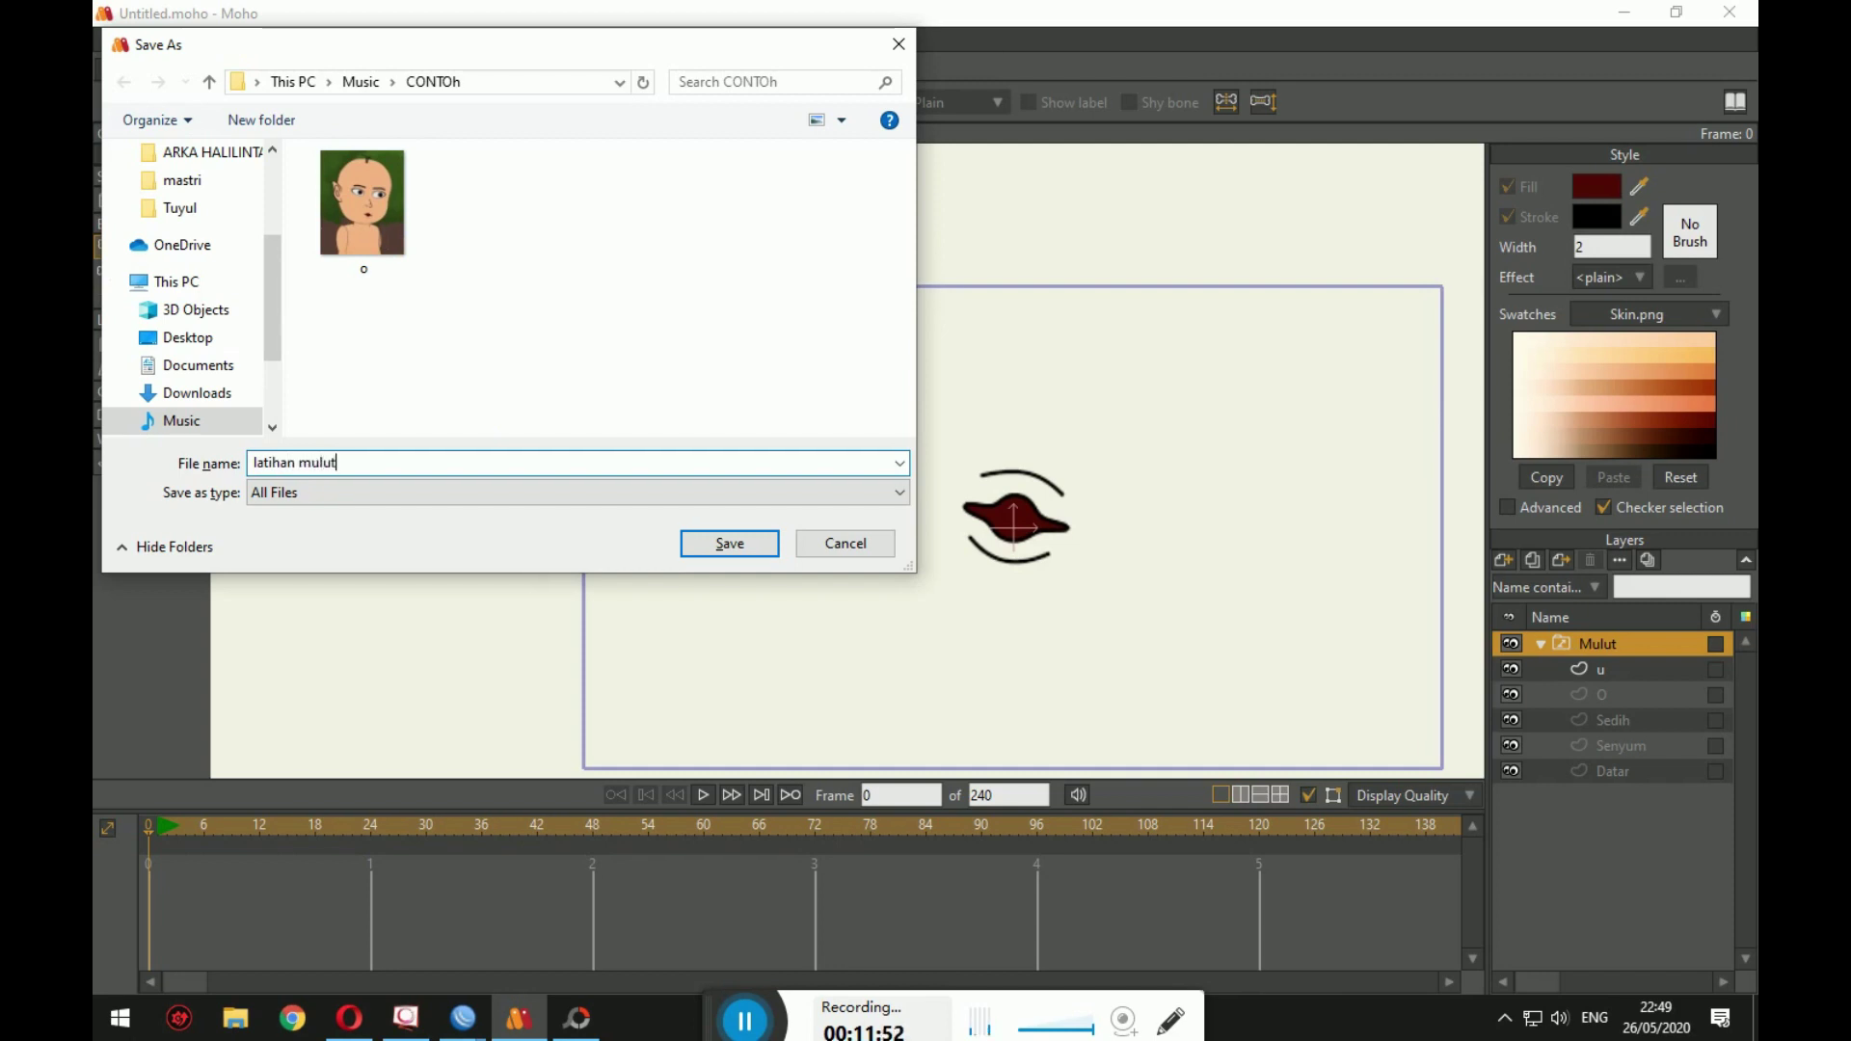
key(Return)
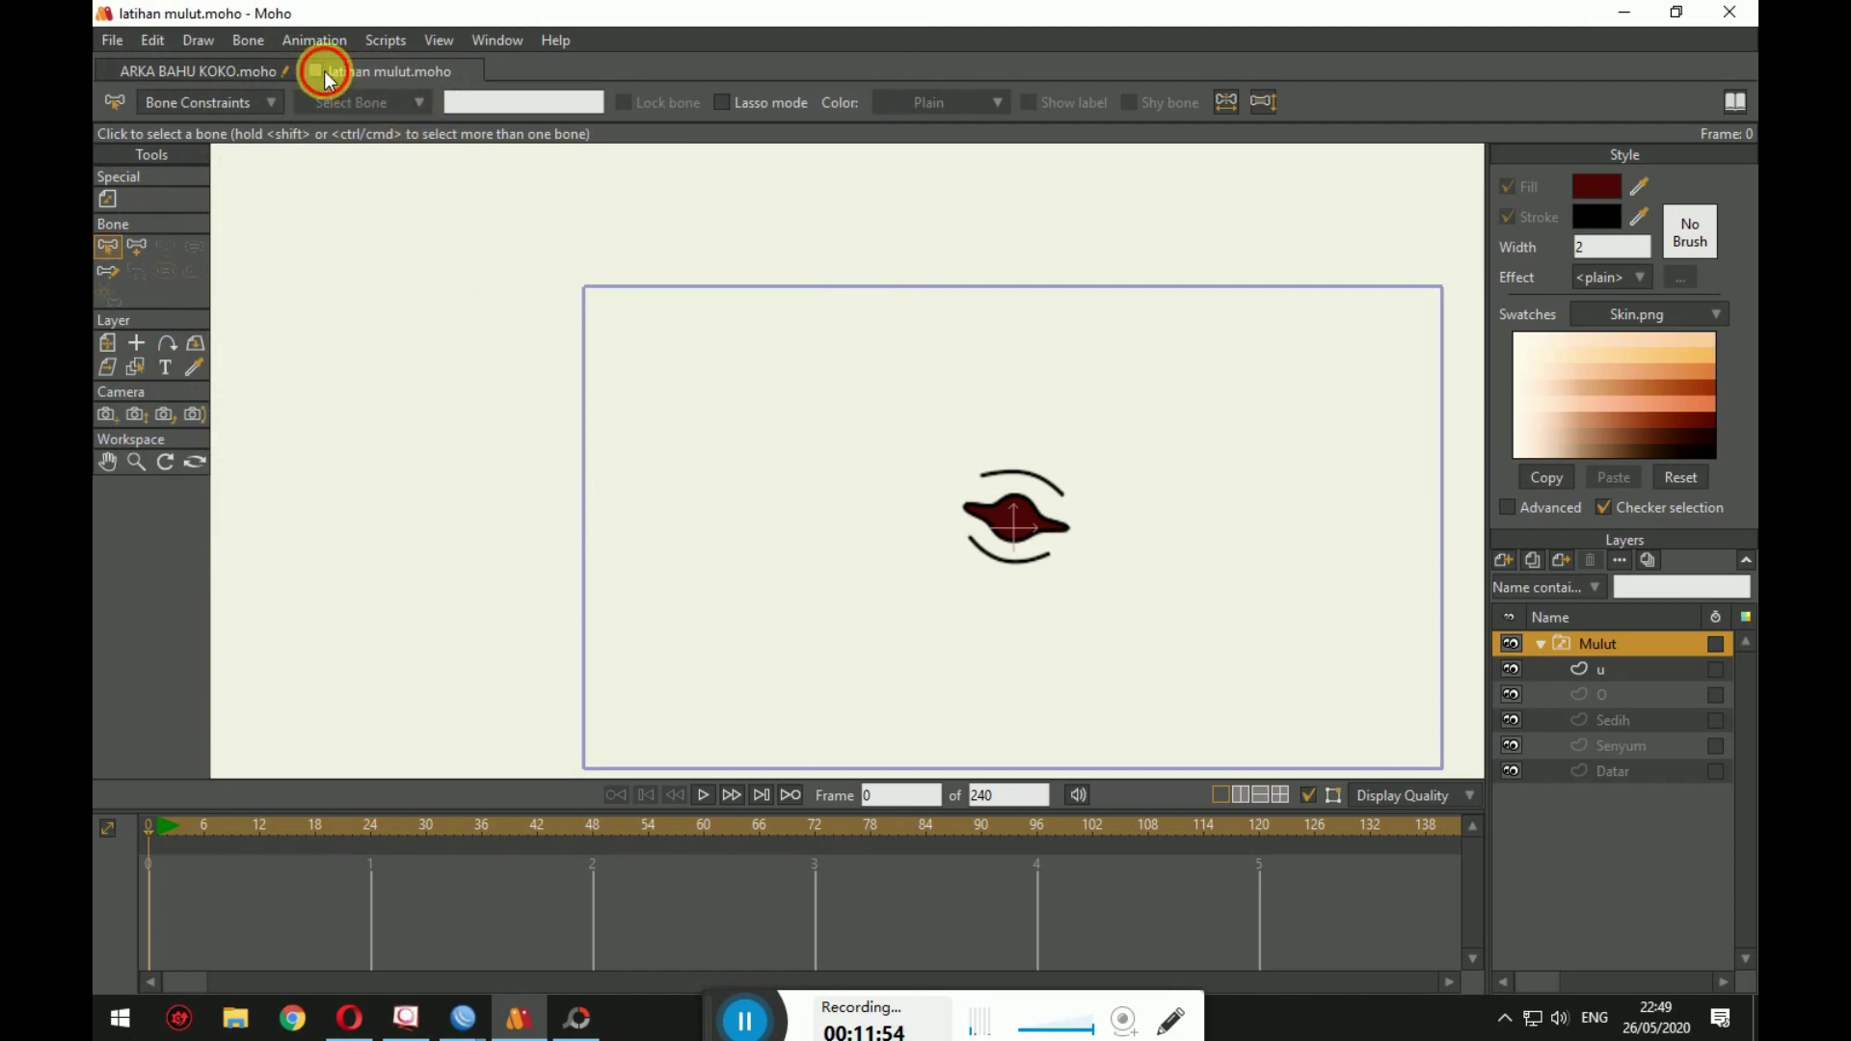
click(317, 71)
Step: Import the Mulut switch group from the latihan mulut file into the ARKA BAHU KOKO project, directly above the Hidung layer
click(769, 326)
scroll(746, 459, up, 2)
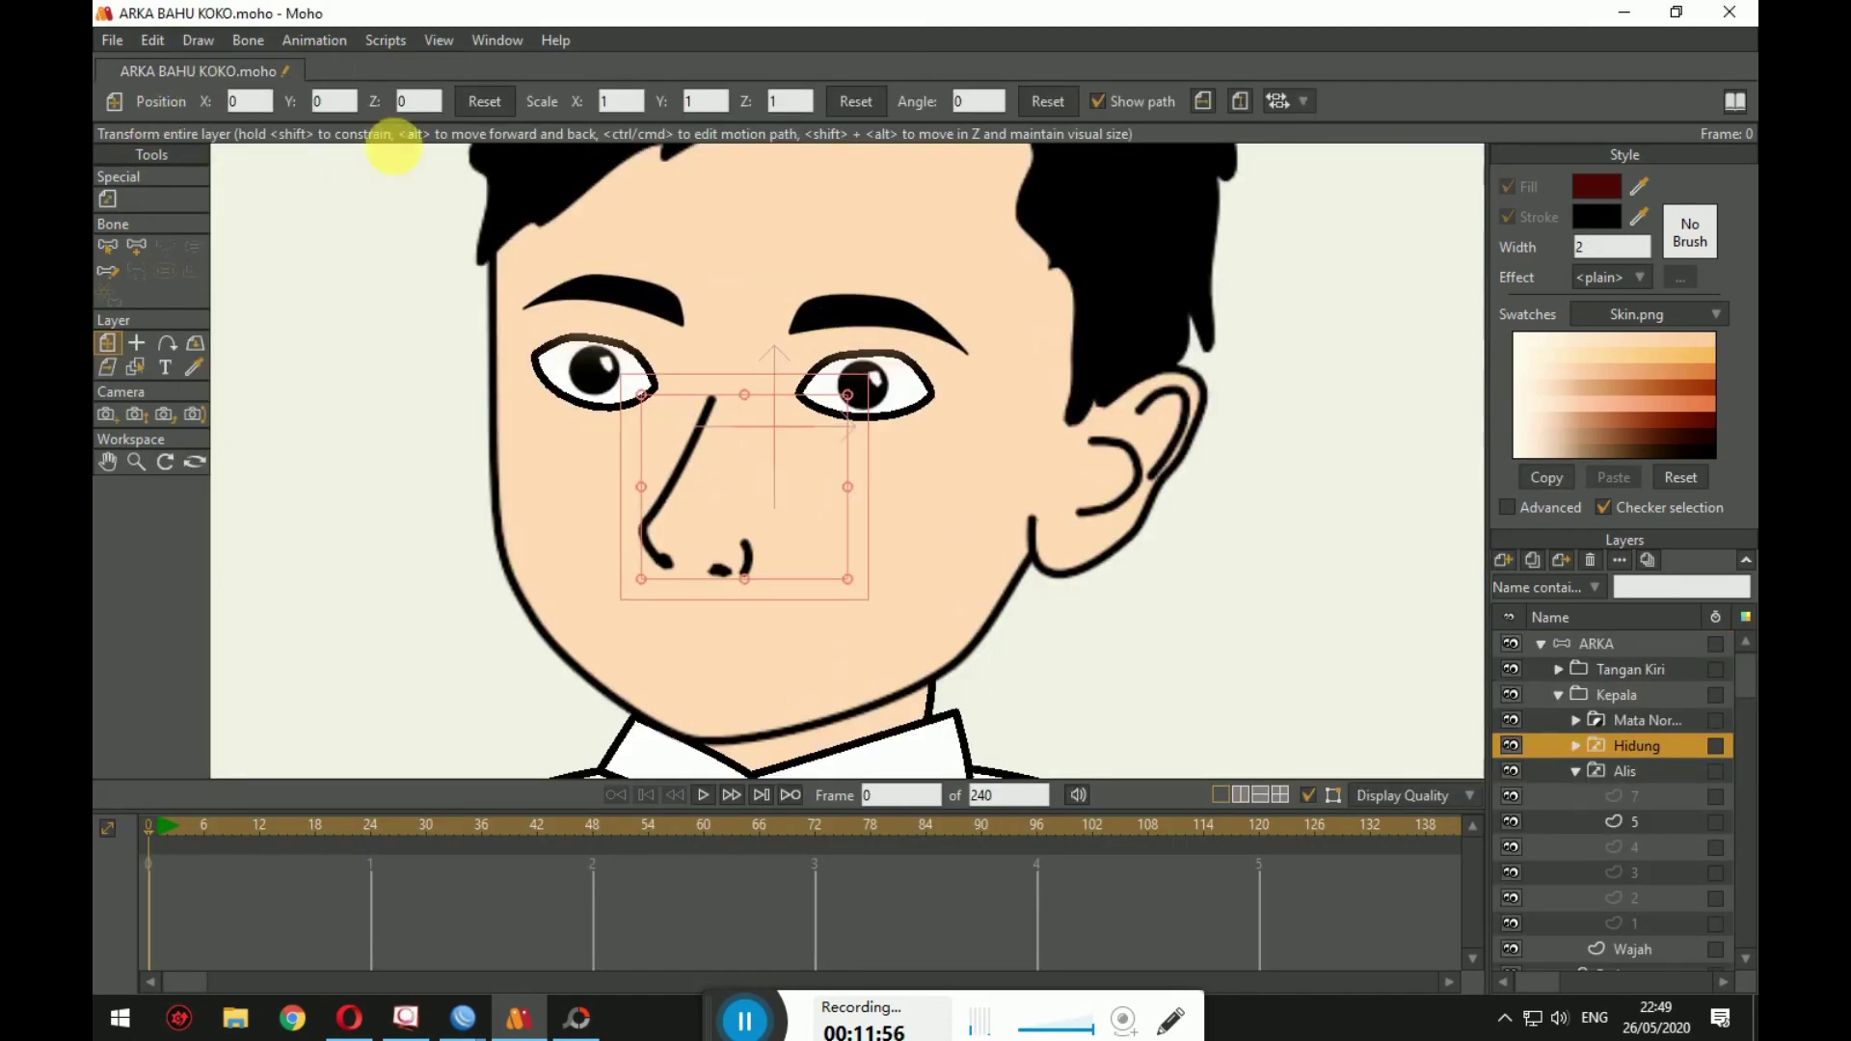
click(113, 39)
mouse_move(478, 516)
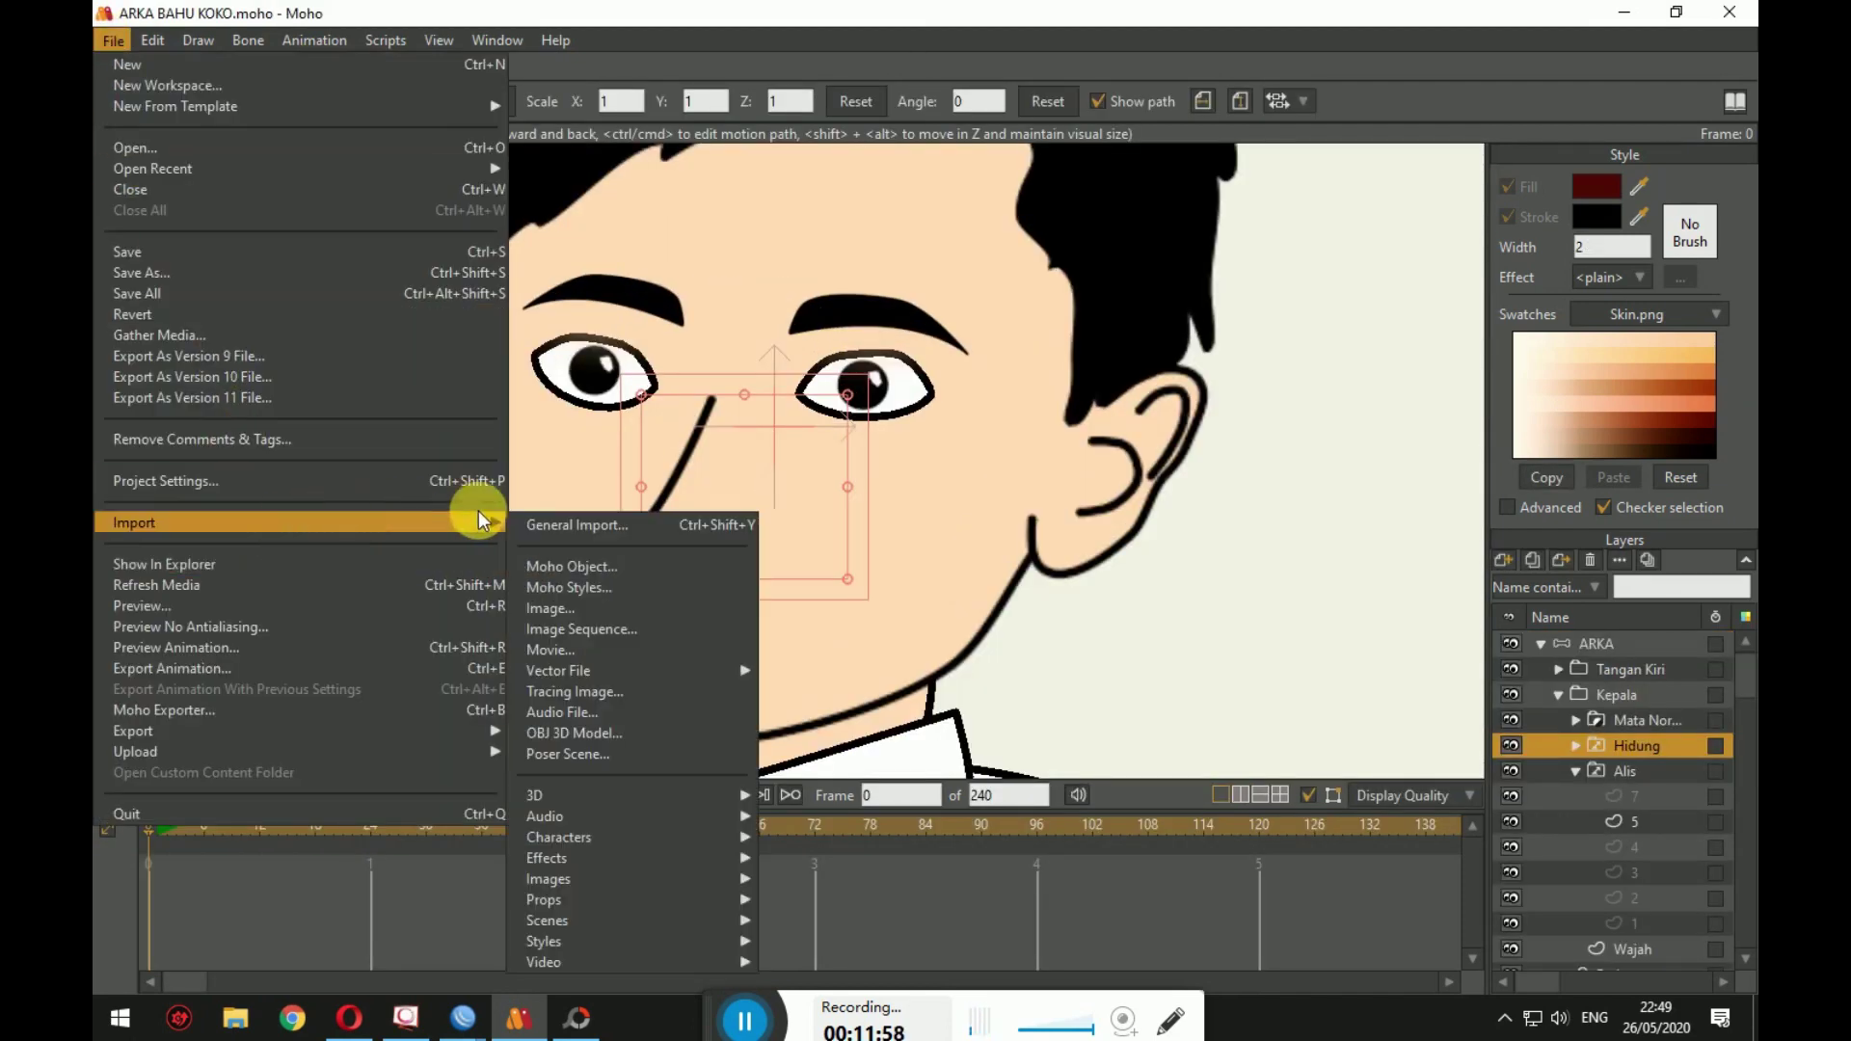
click(576, 561)
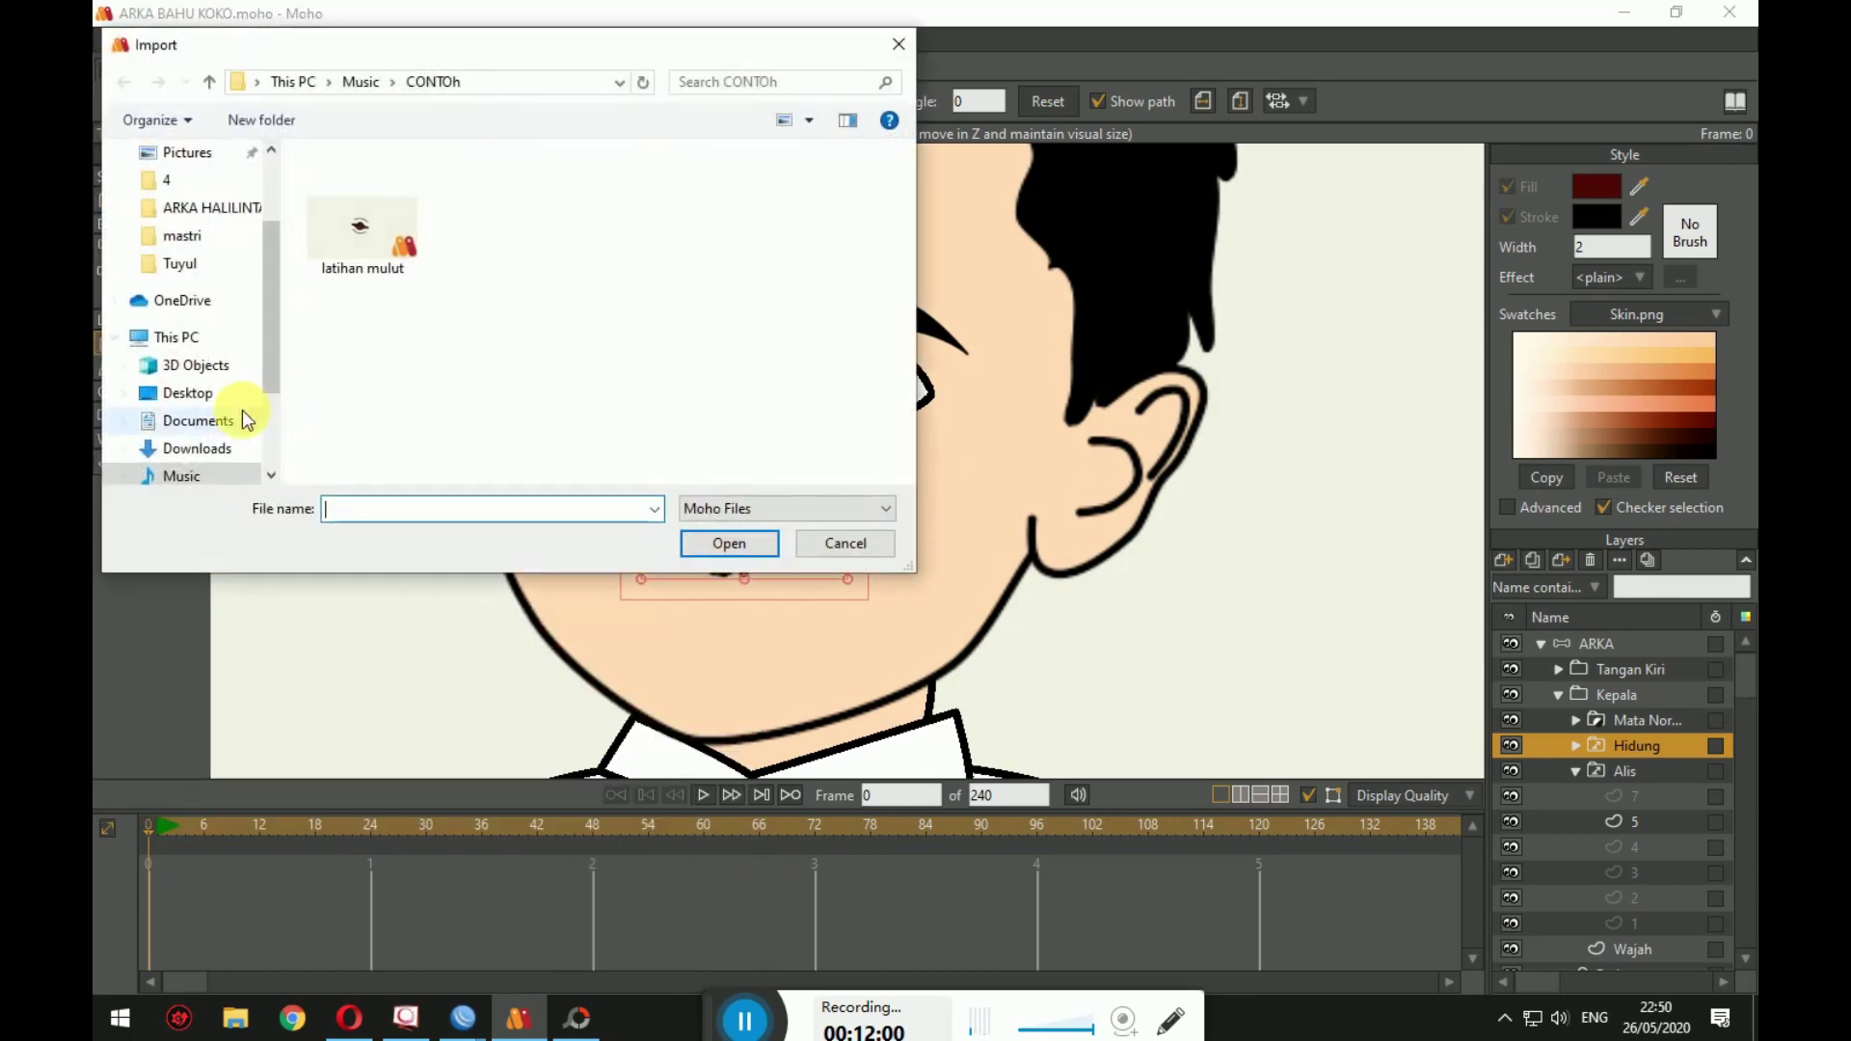
double_click(353, 249)
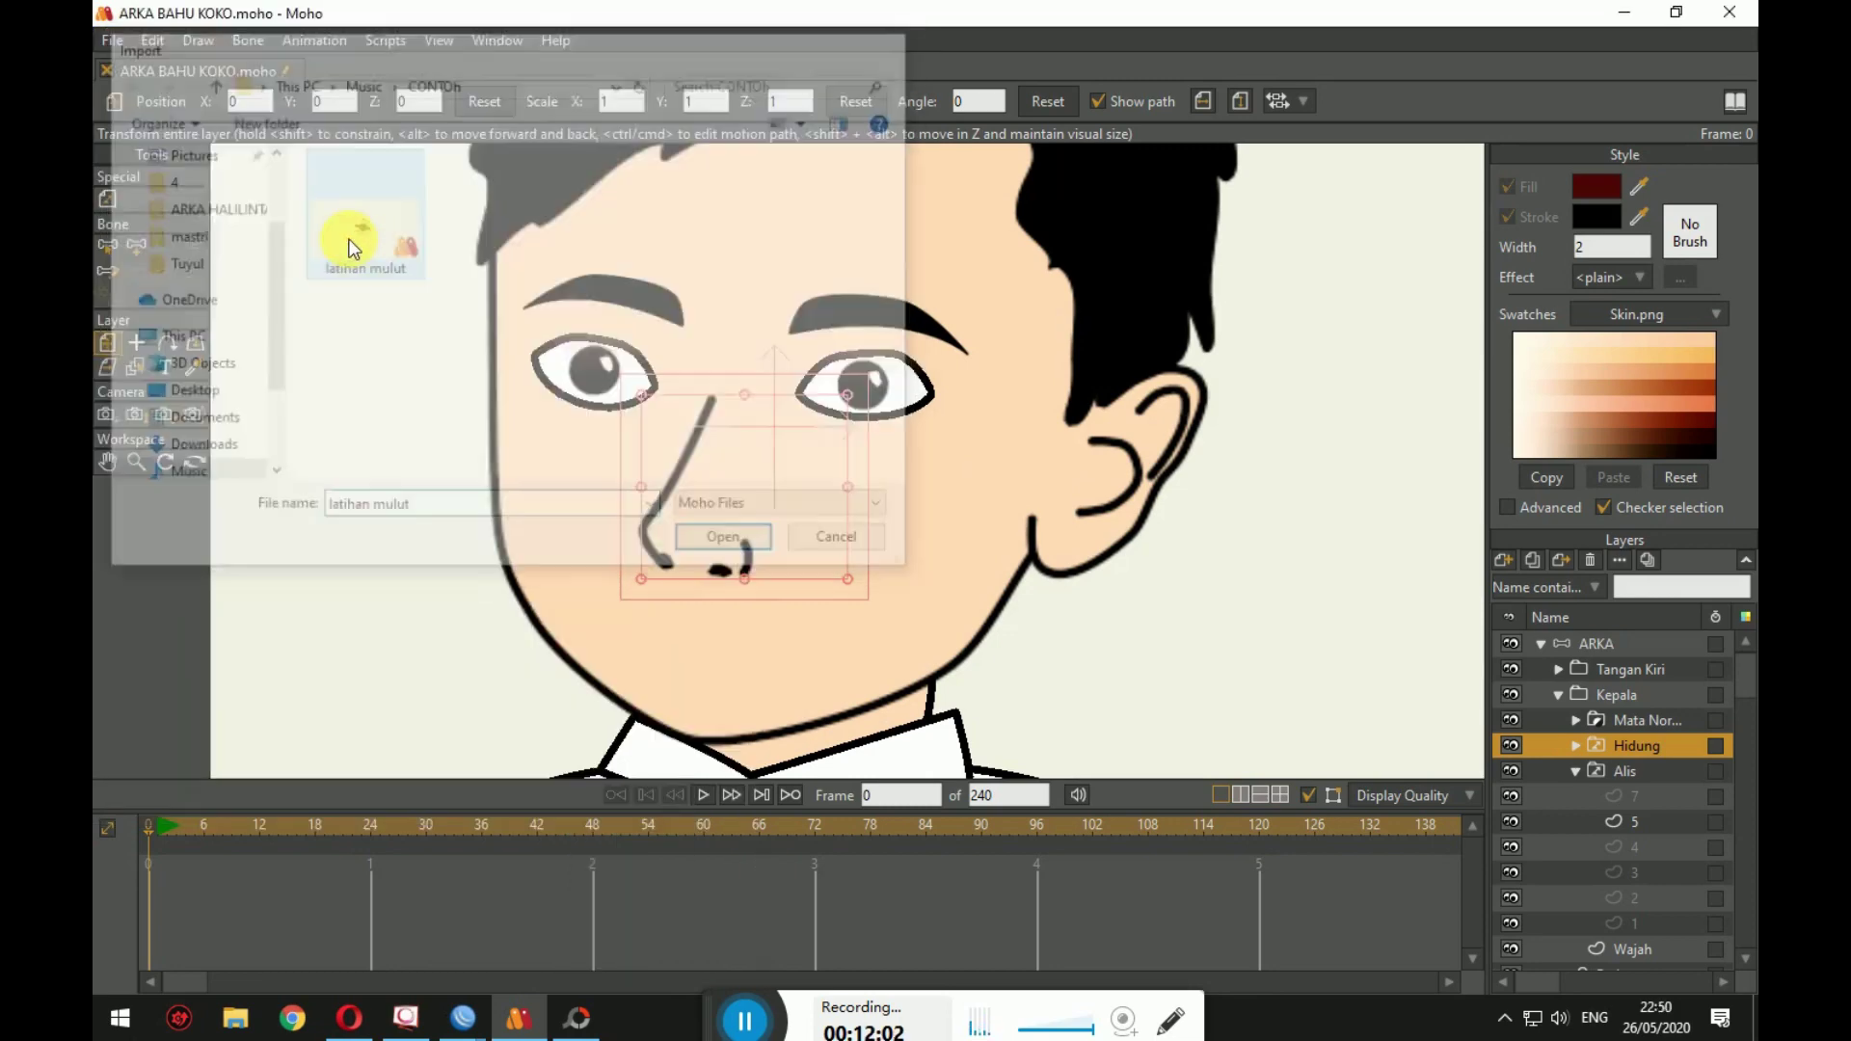
click(1217, 702)
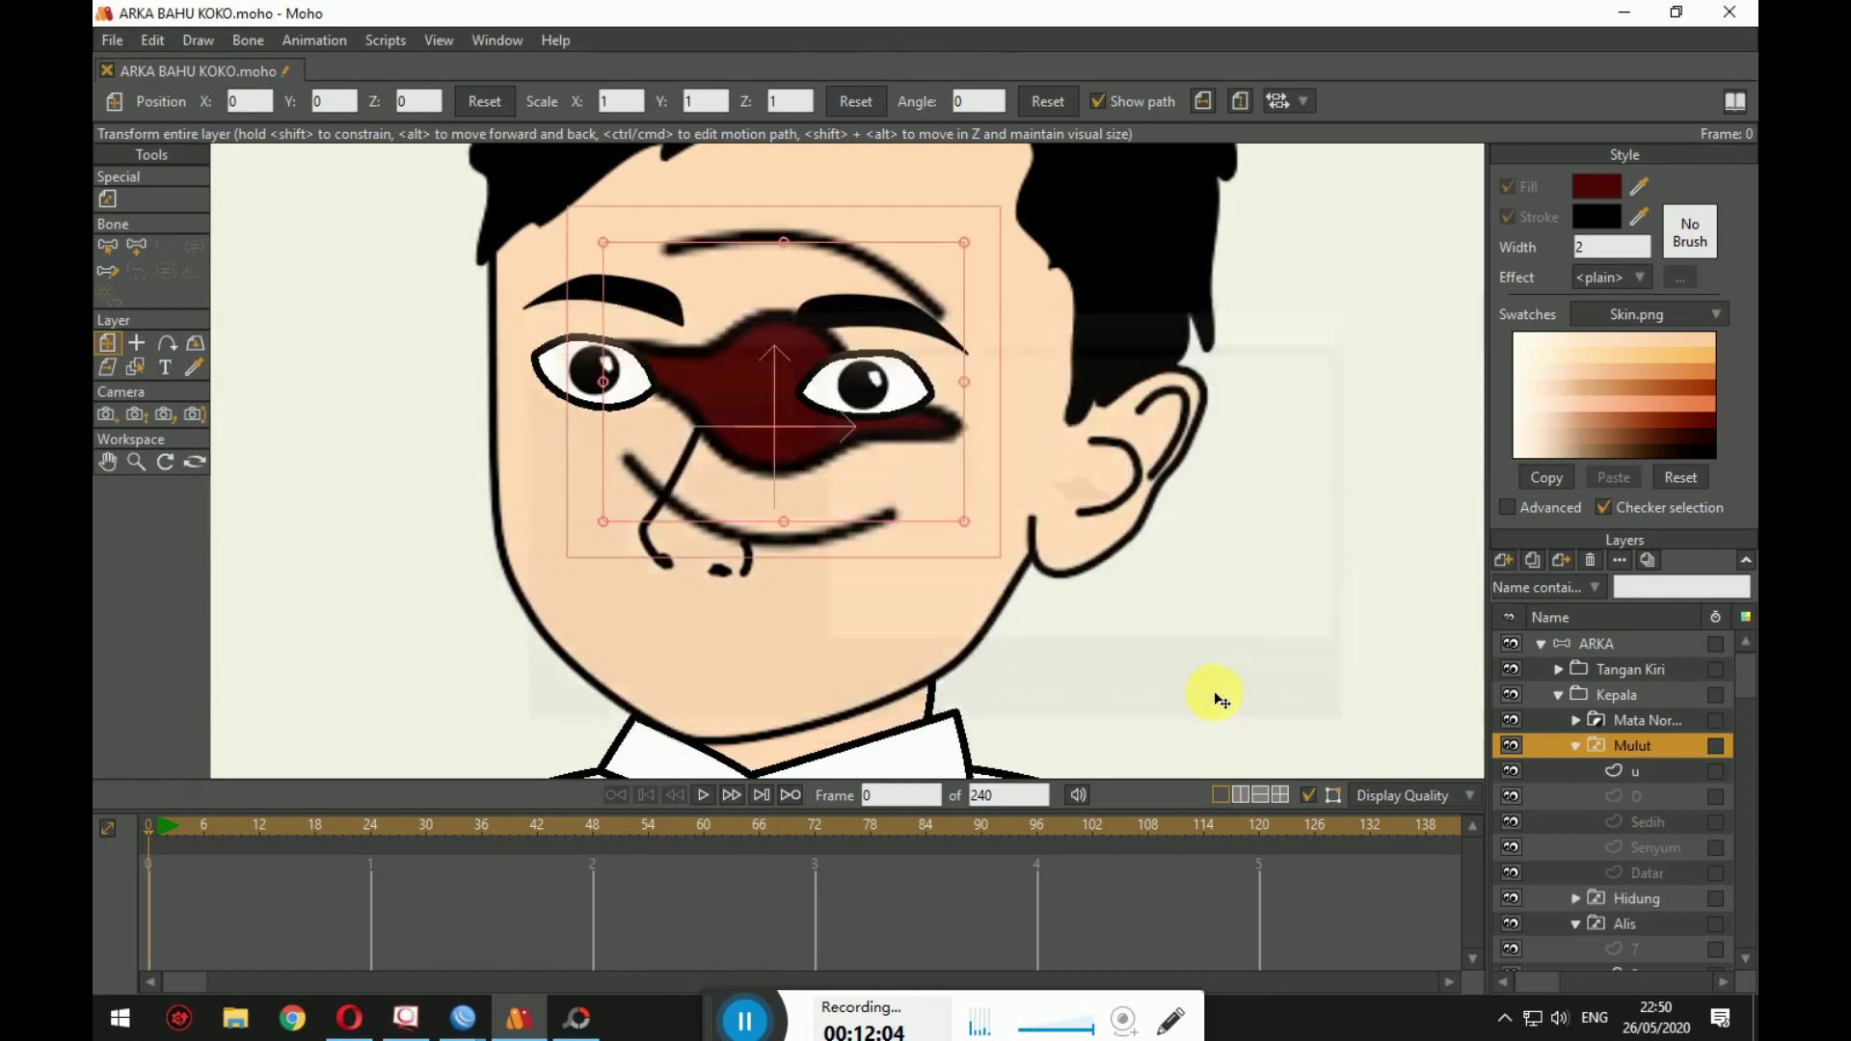
Step: Scale the Mulut layer to about 0.26, rotate it to about 5.4 degrees and place it under the character's nose
drag(806, 453, 736, 592)
scroll(748, 608, down, 3)
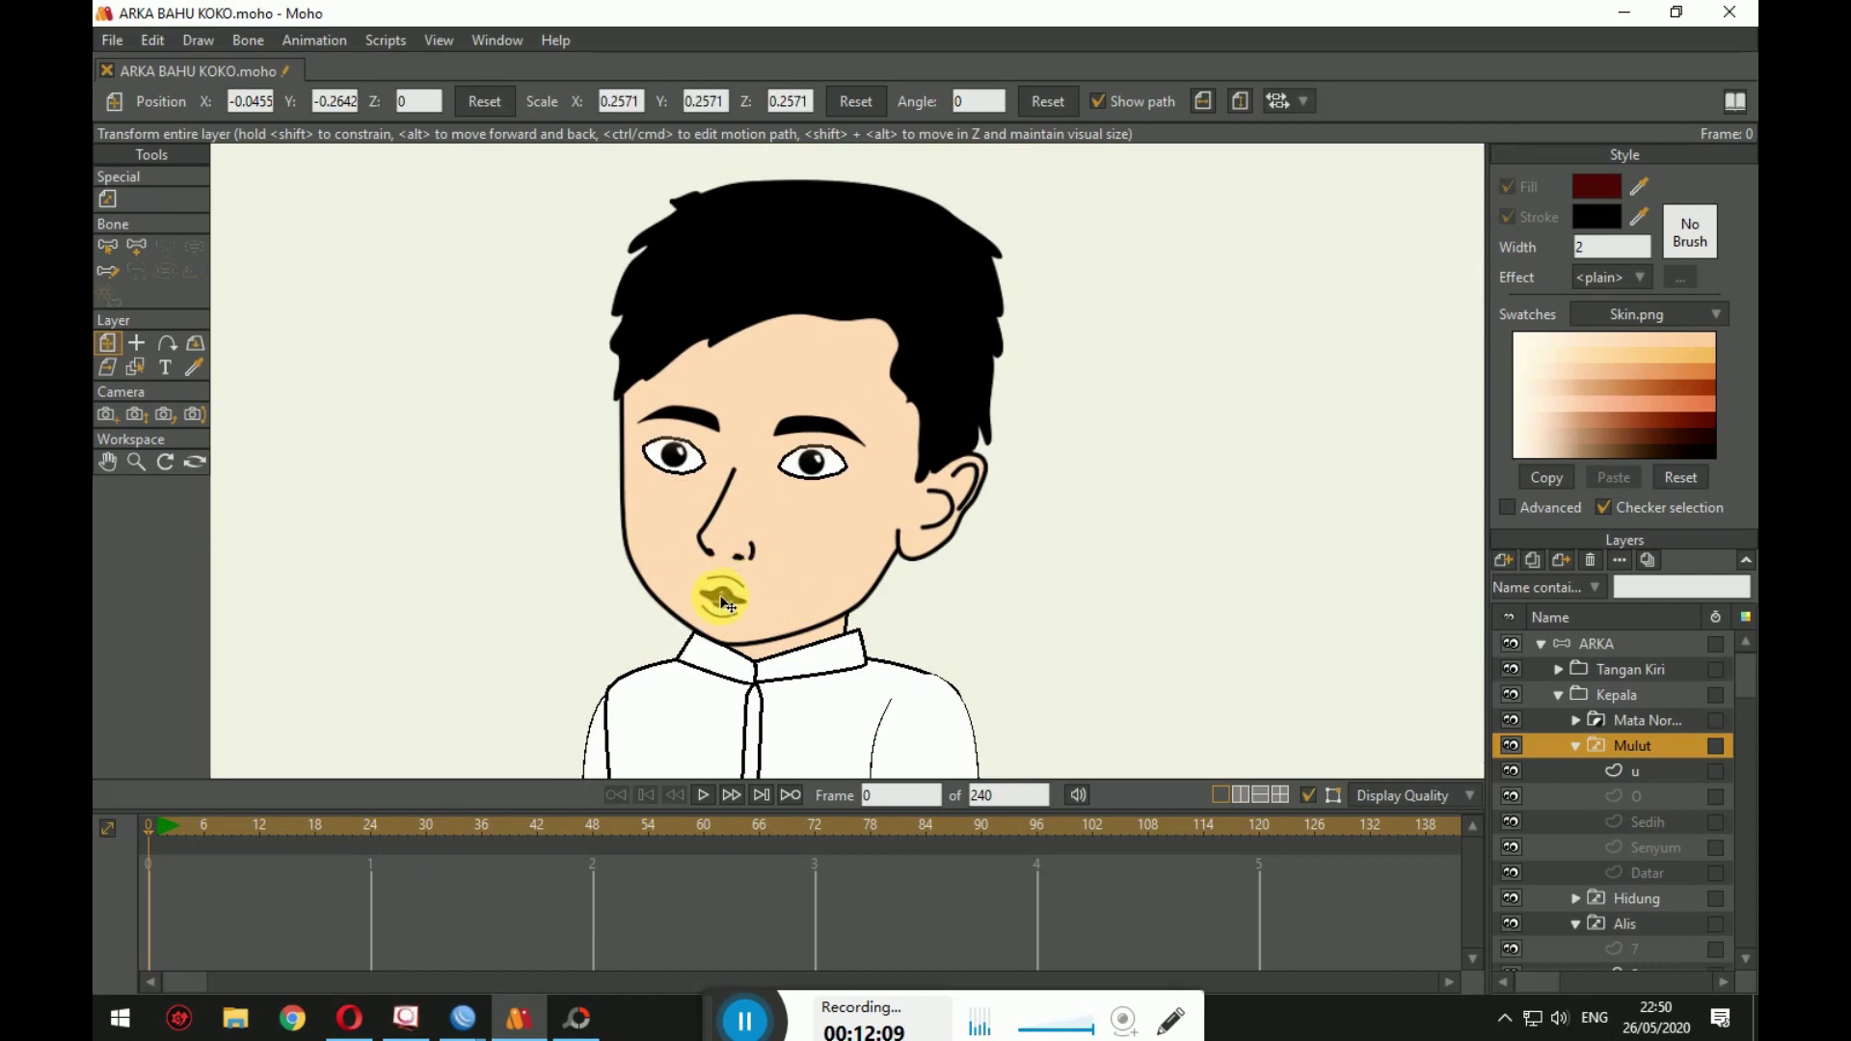
scroll(719, 591, up, 2)
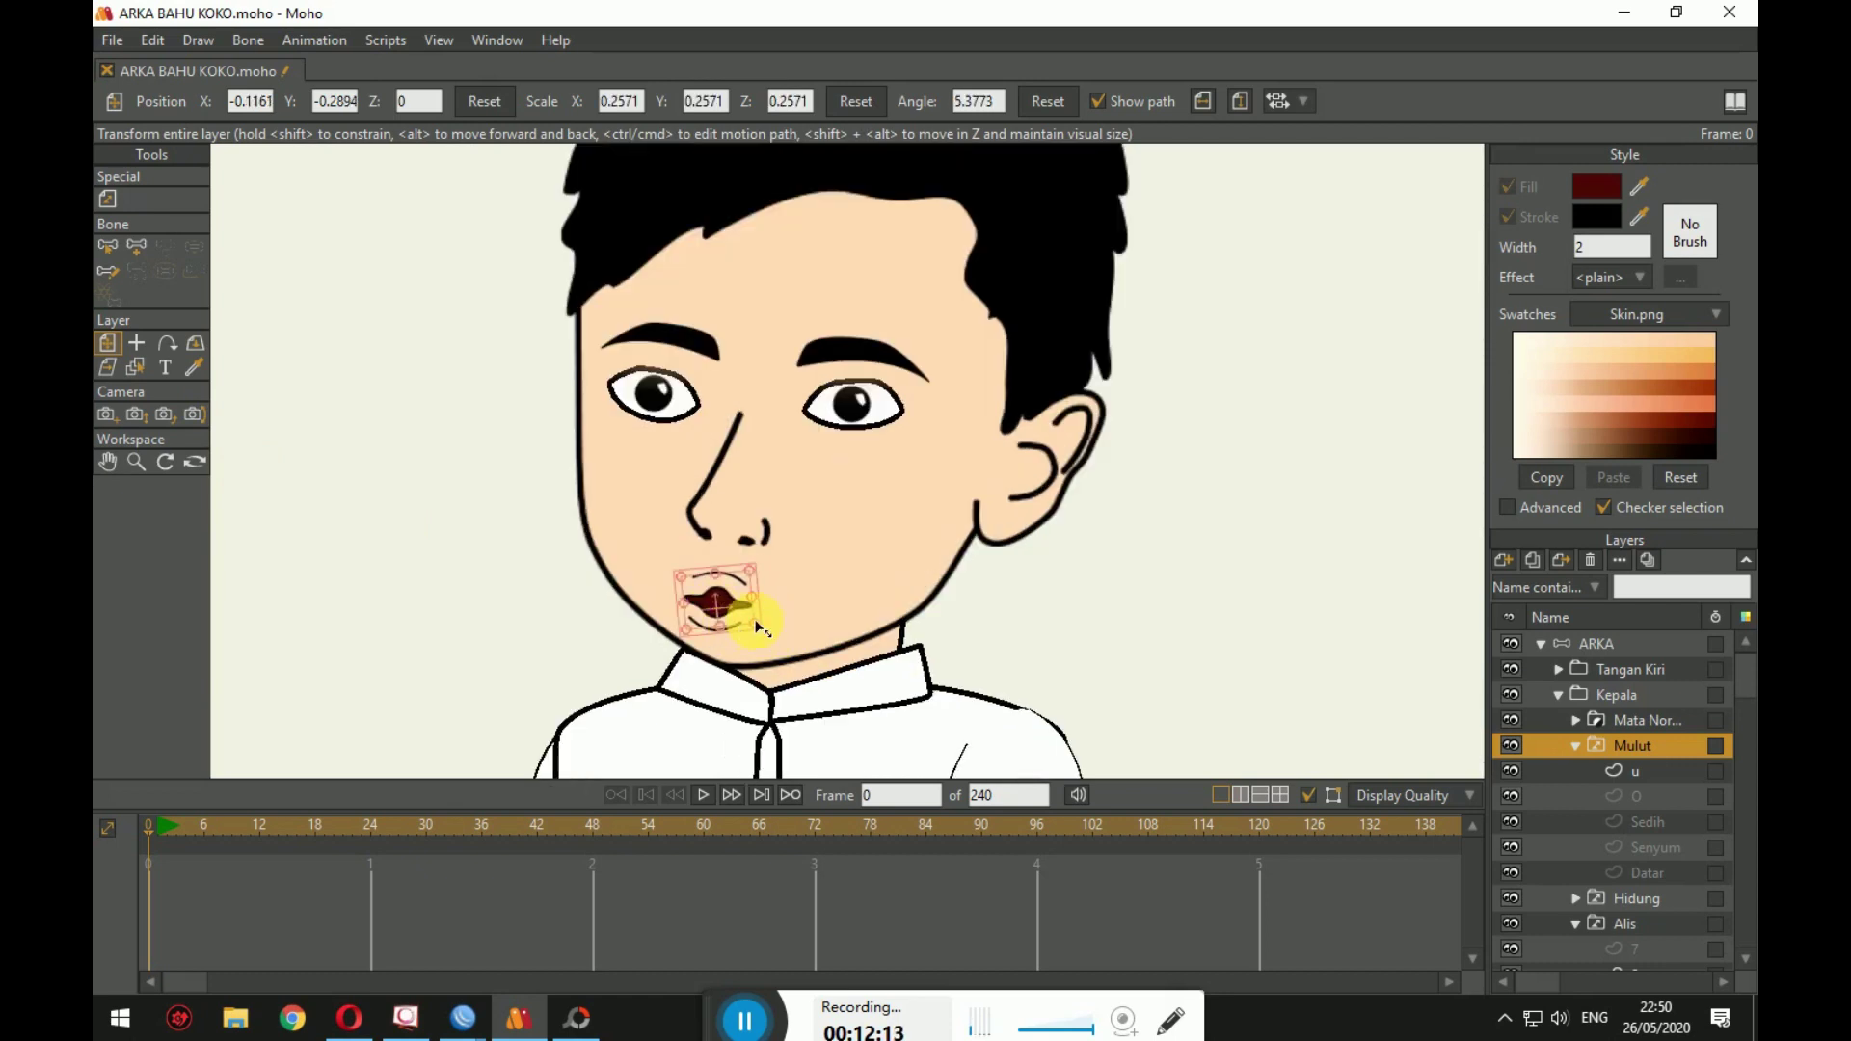
drag(766, 631, 744, 591)
scroll(744, 591, up, 3)
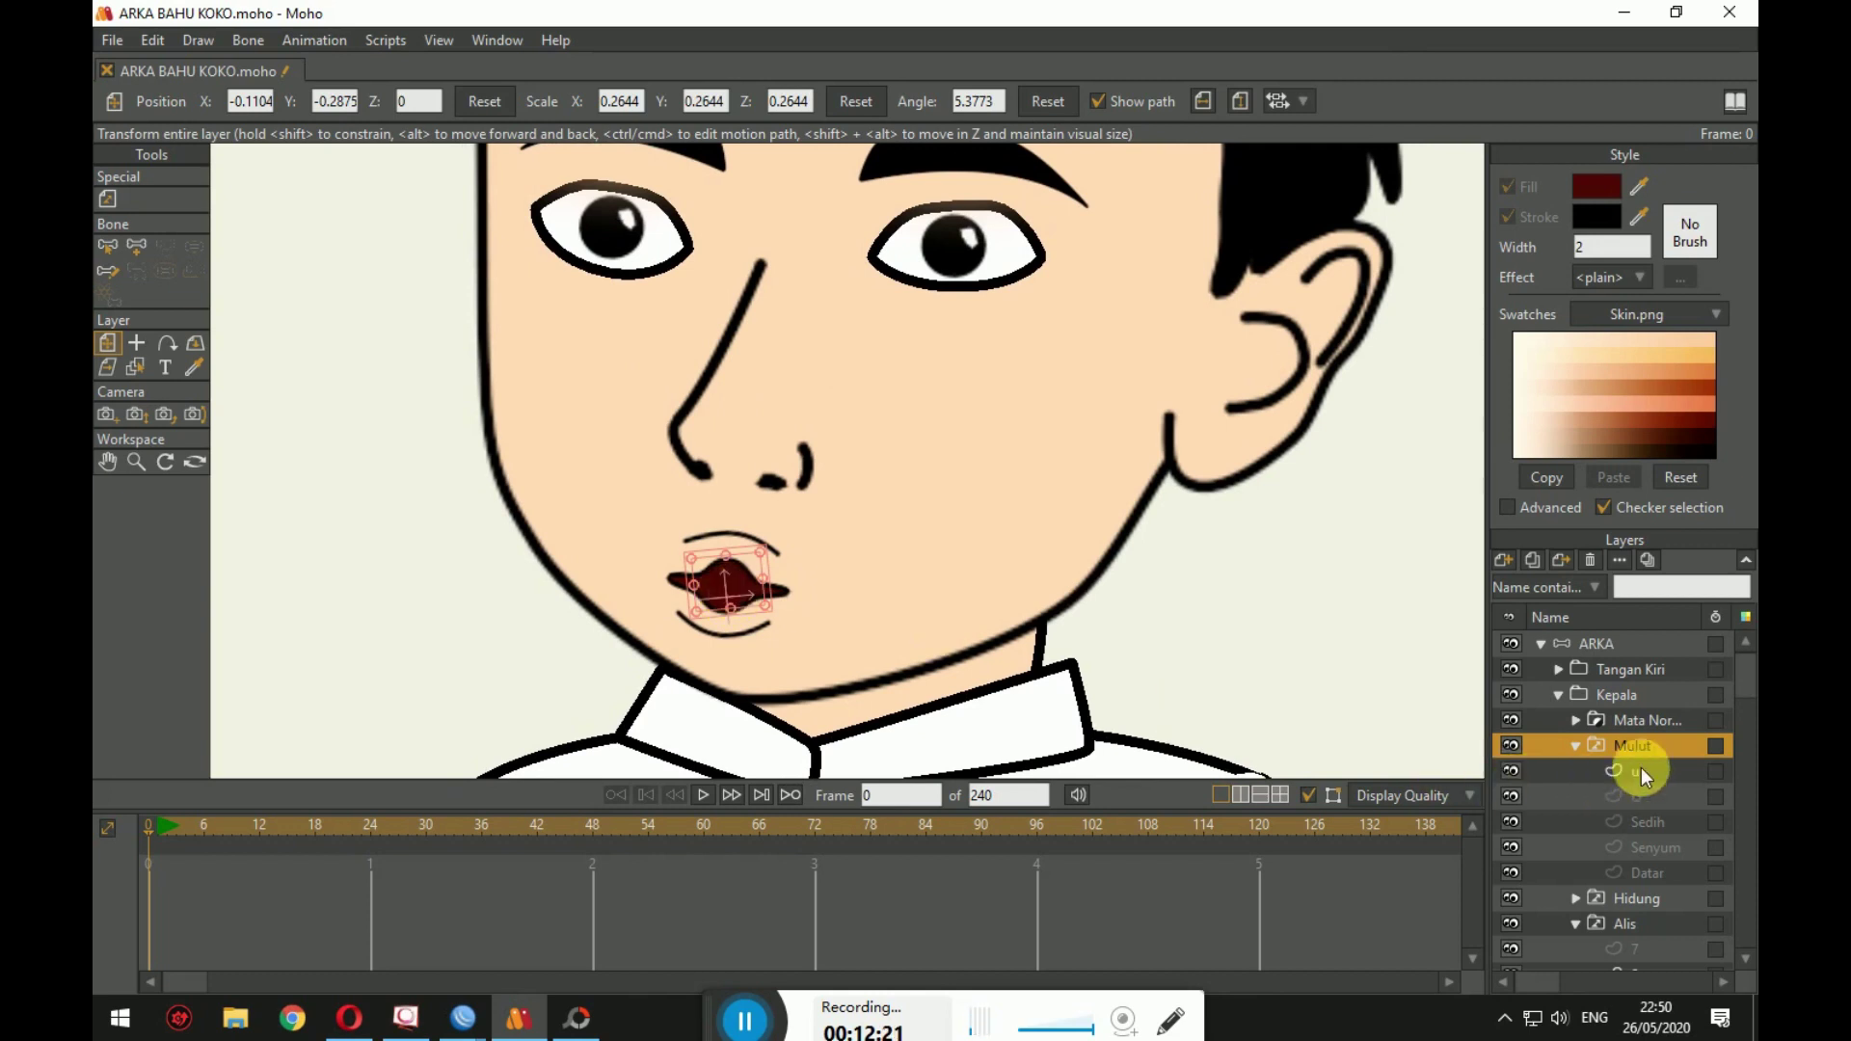
Step: Reposition the O and Sedih mouths under the nose, with Sedih at about X 0.11, Y 0.08
click(1647, 794)
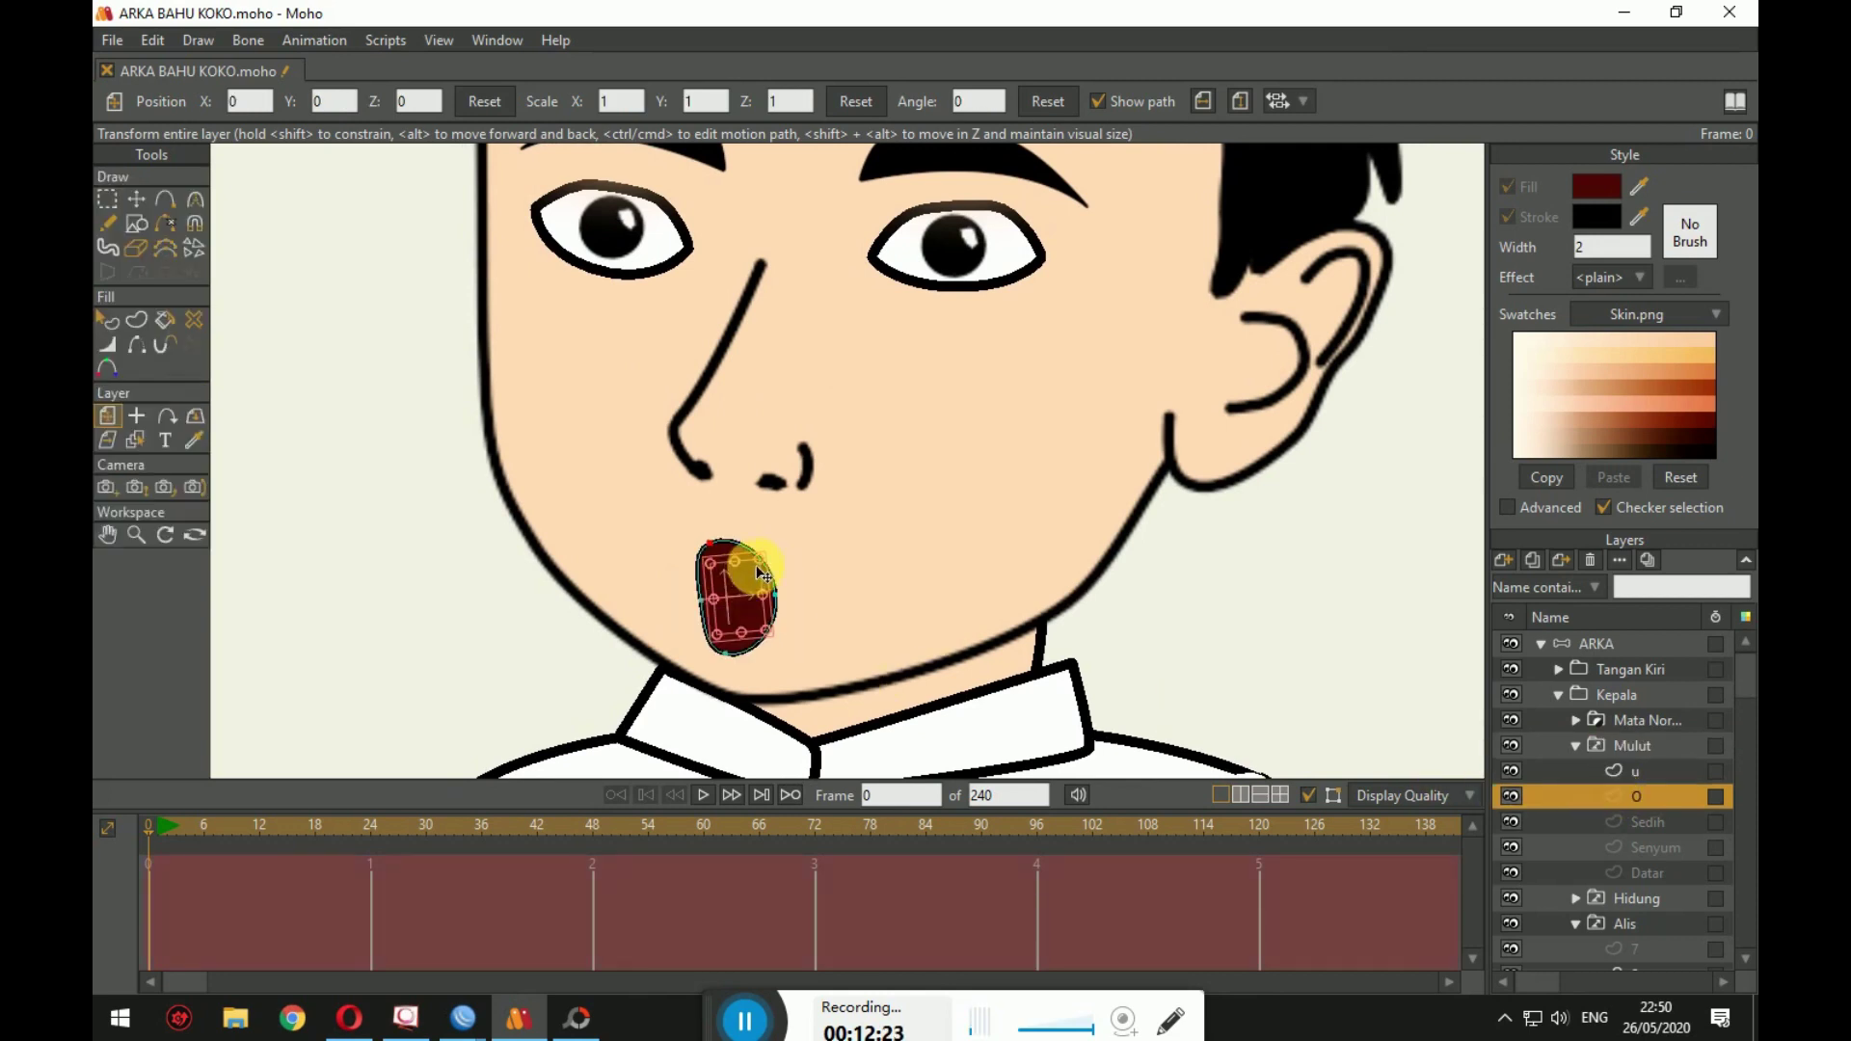
mouse_move(777, 579)
mouse_down()
mouse_move(710, 575)
mouse_move(749, 603)
mouse_up()
click(1638, 828)
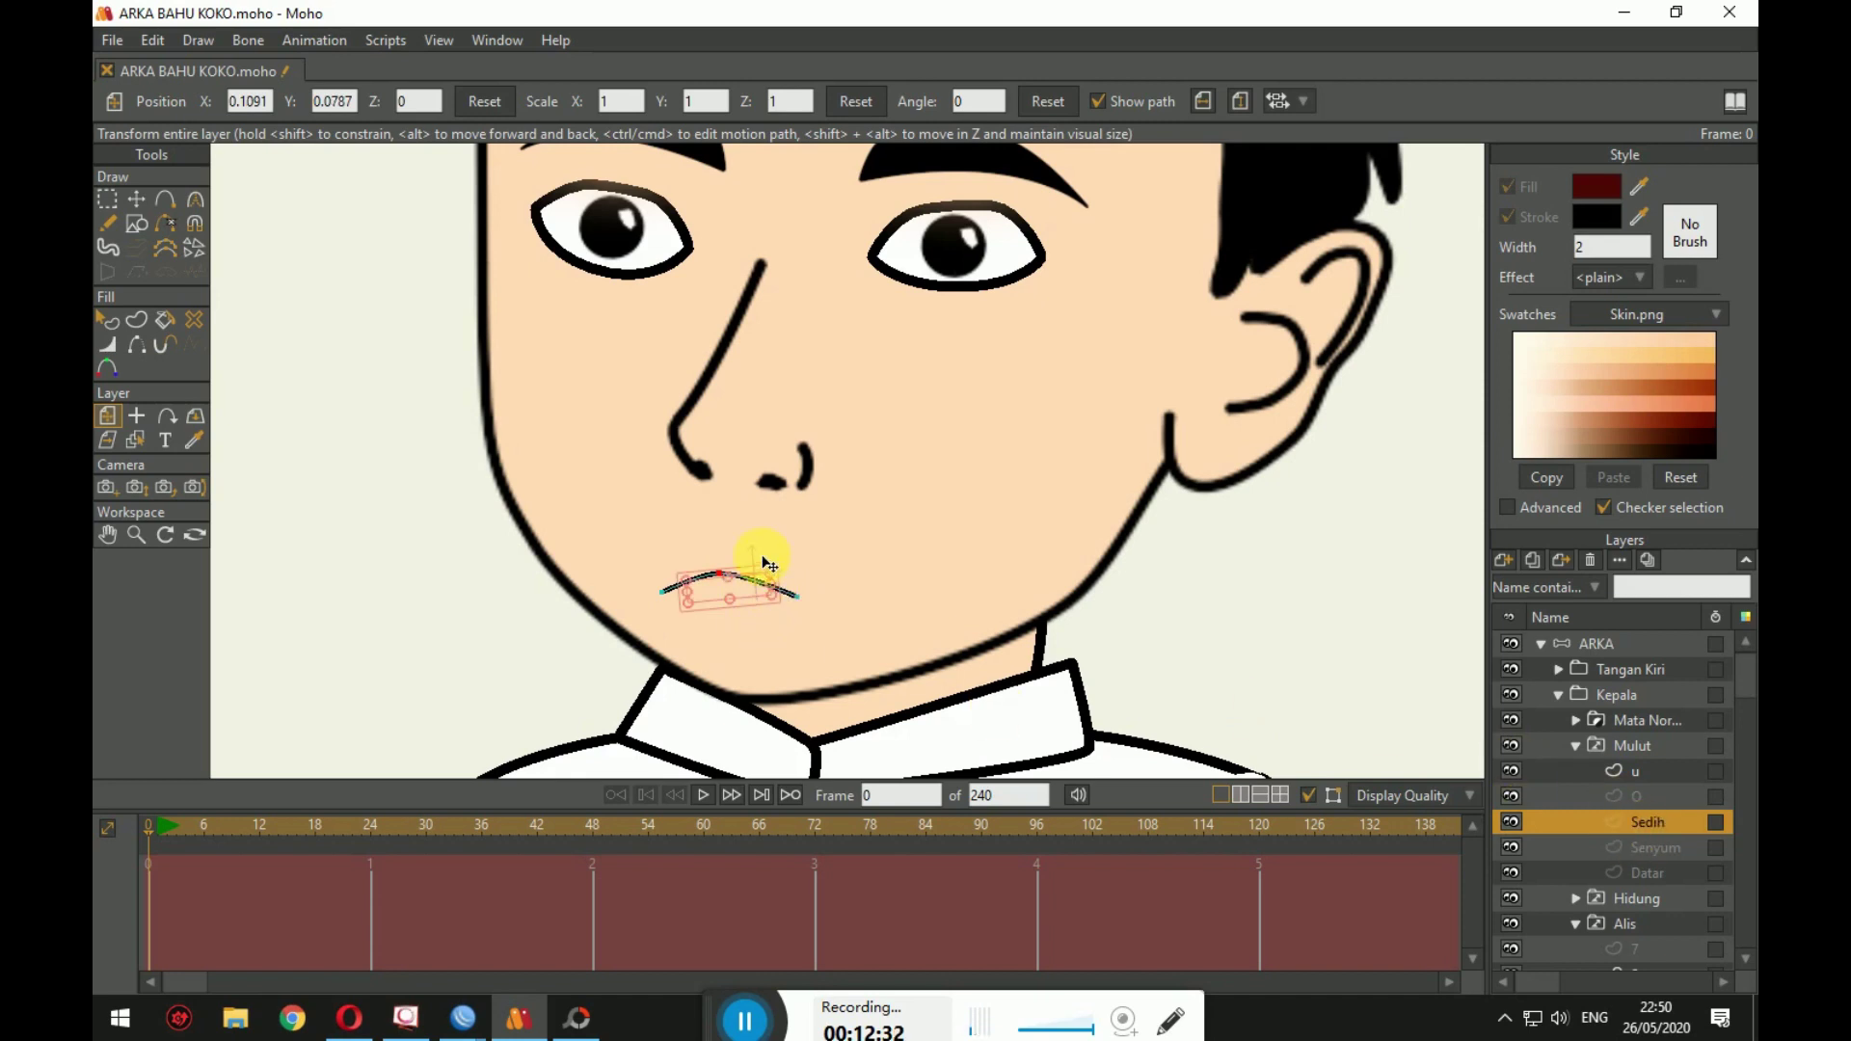
Step: Move the Sedih layer's origin to the middle peak of its mouth curve
scroll(769, 564, up, 4)
click(136, 416)
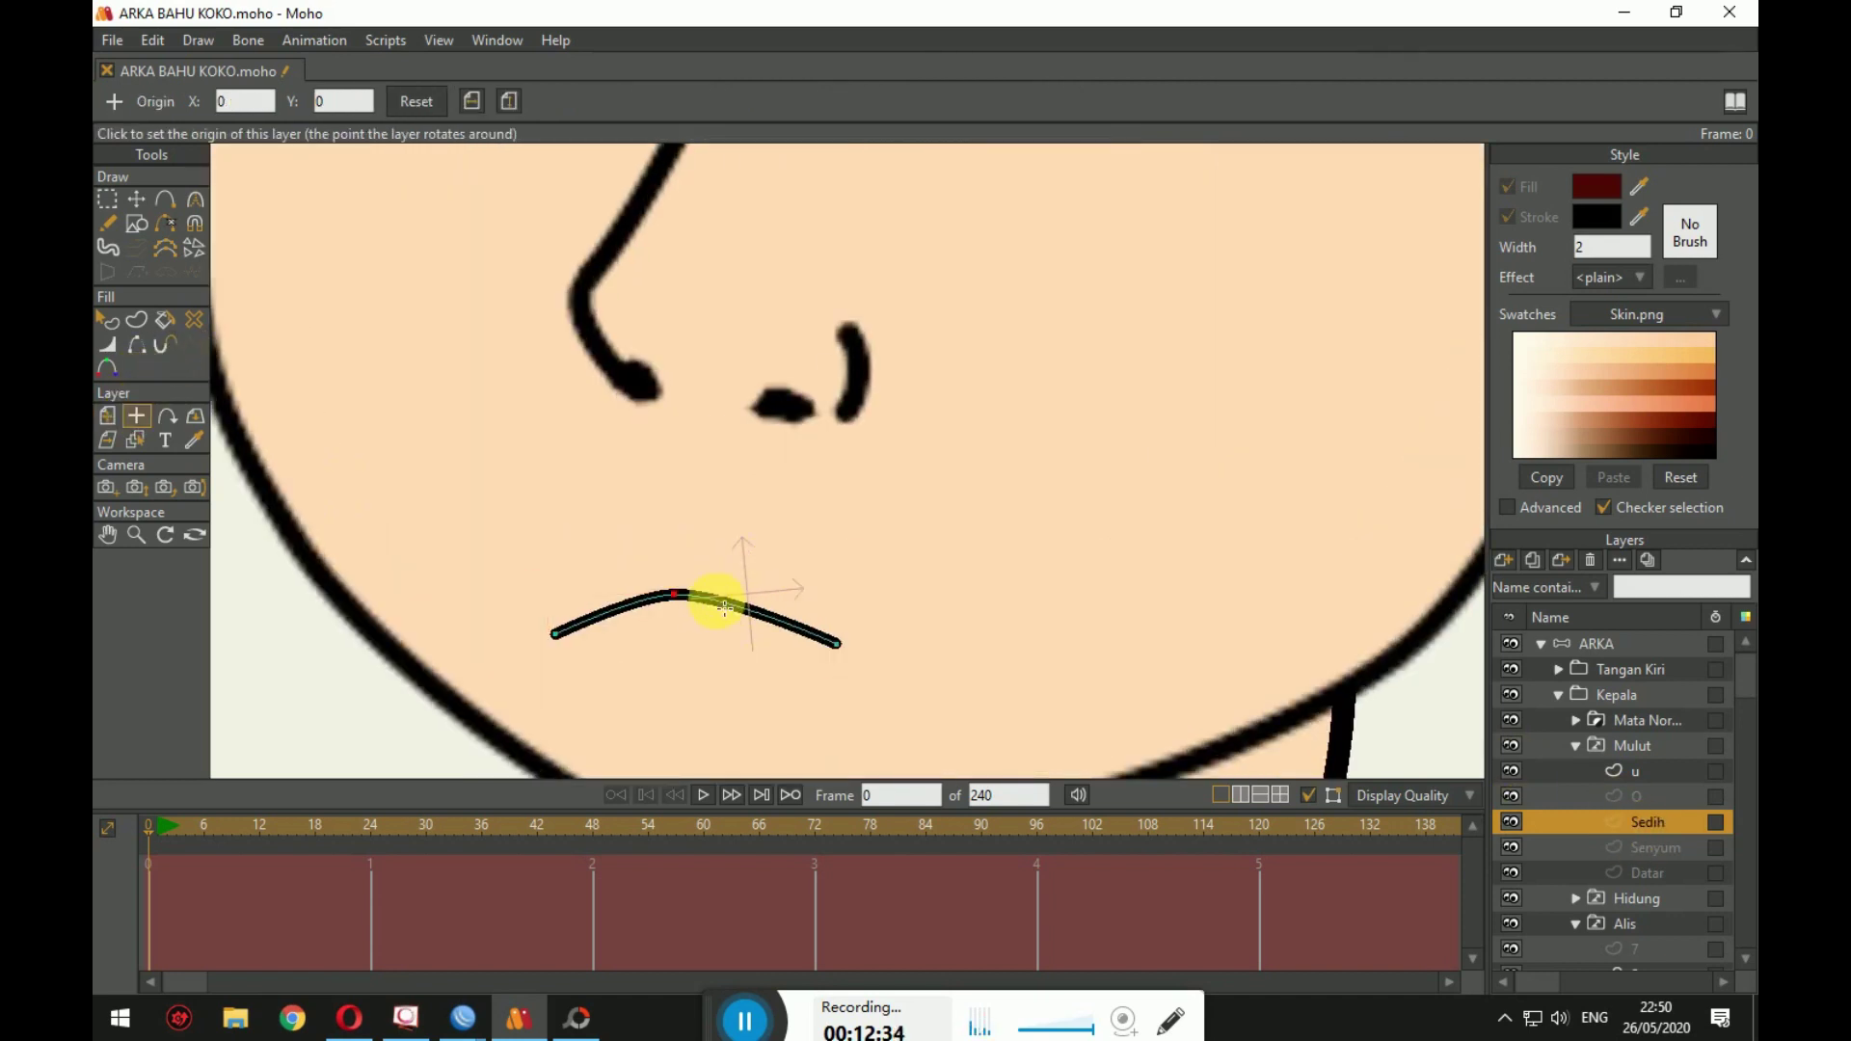
drag(725, 608, 674, 595)
Step: Scale the Senyum mouth to about 0.90, rotate it to about -15.7 degrees and move it up under the nose
click(1676, 795)
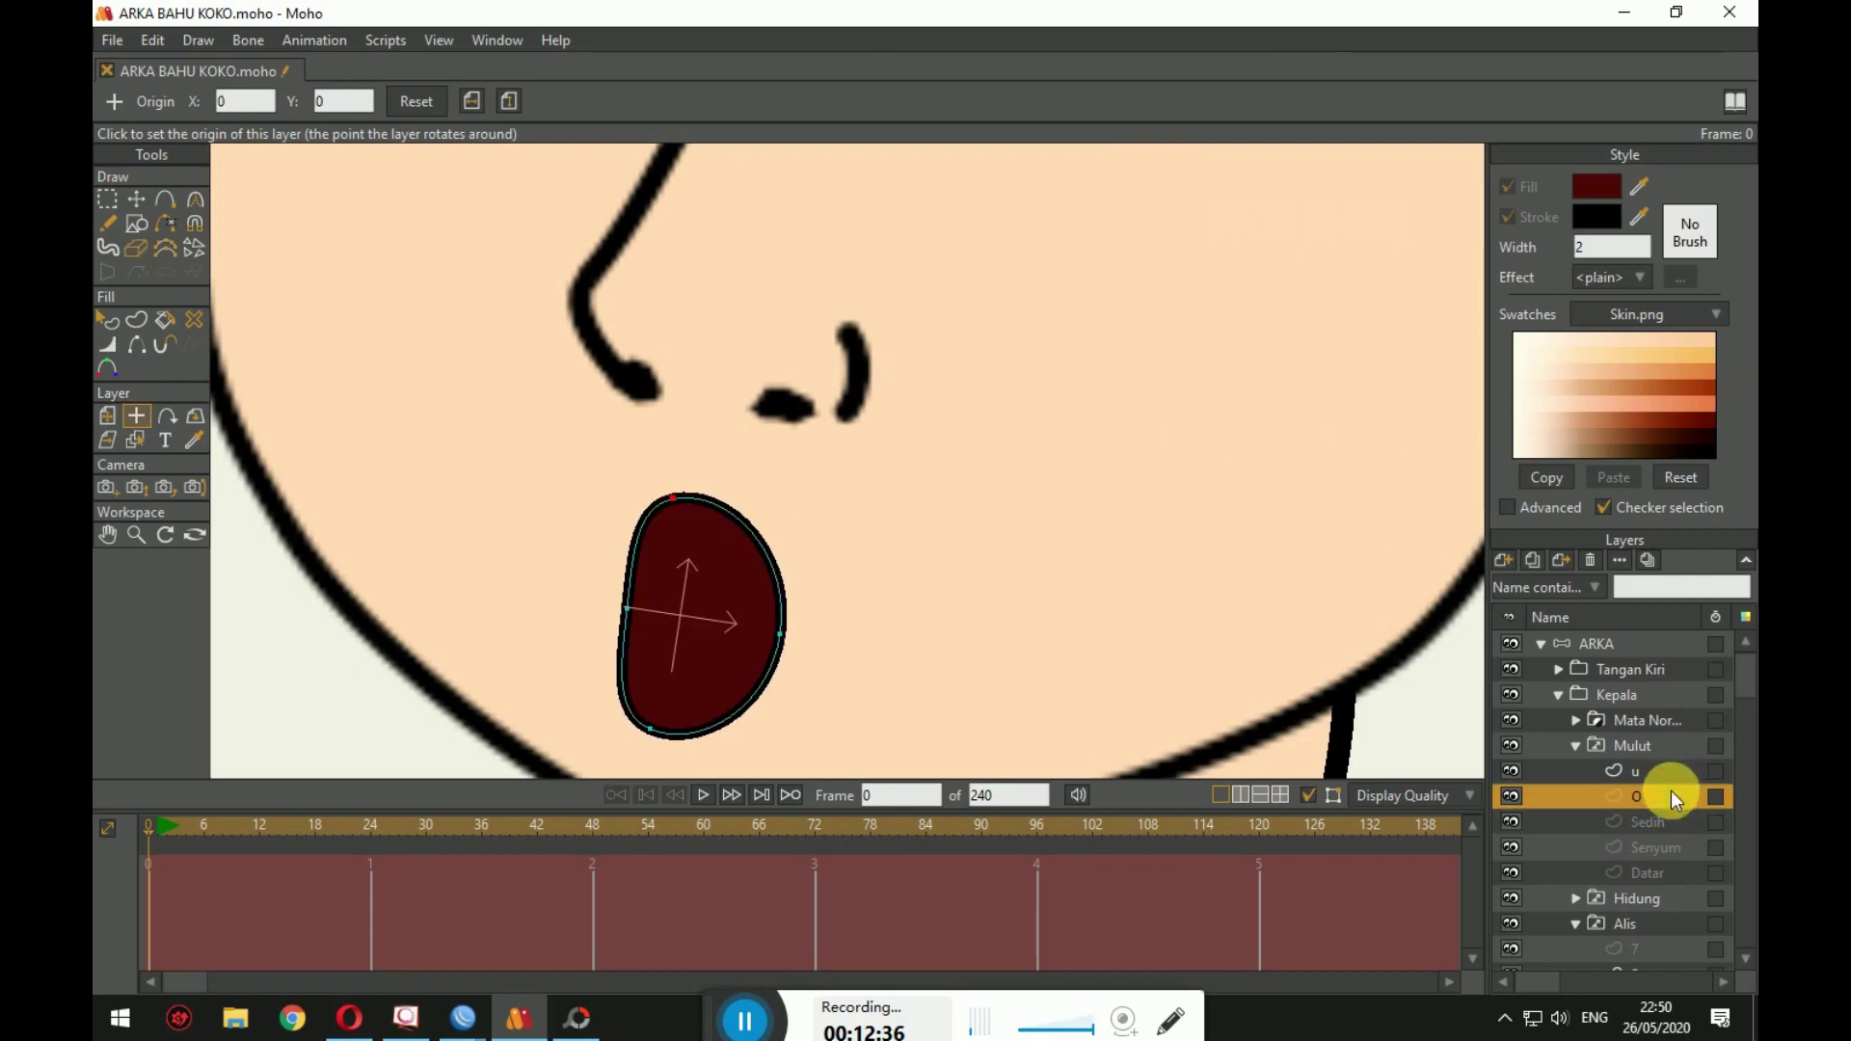
click(1655, 849)
scroll(676, 578, down, 3)
scroll(676, 577, down, 2)
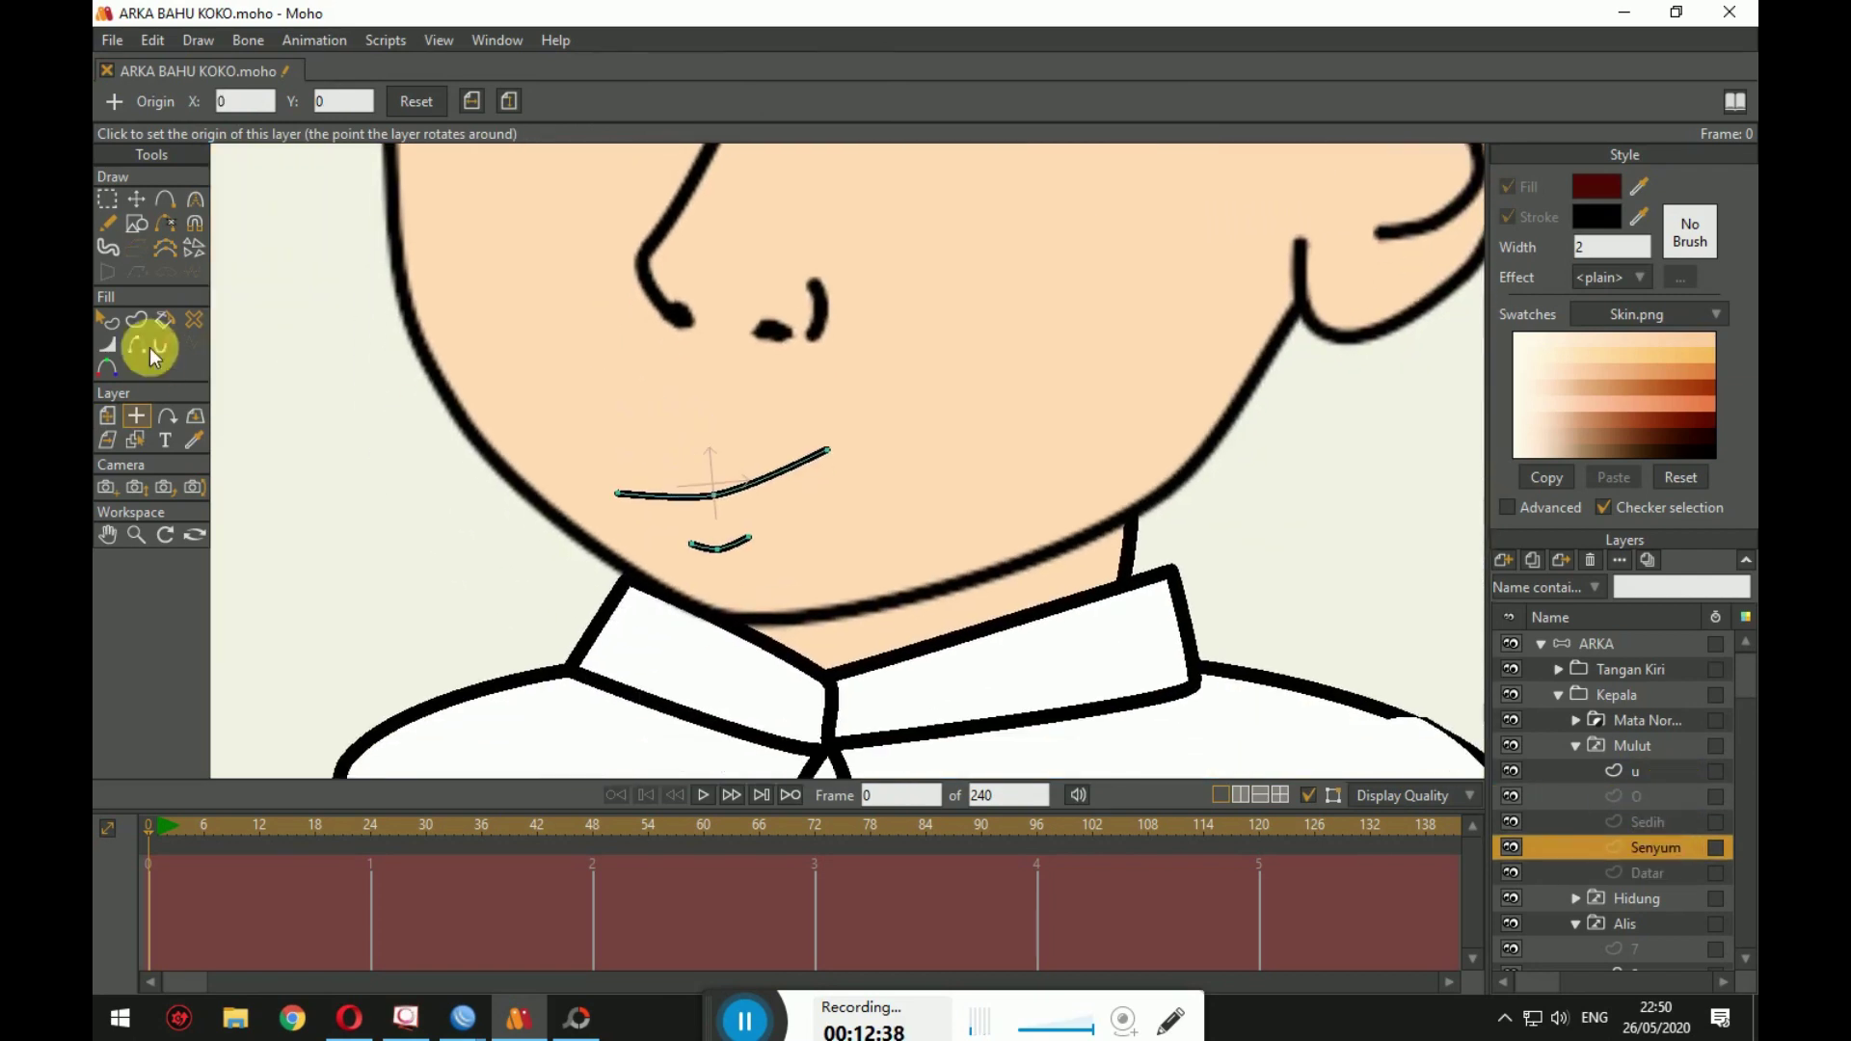
click(107, 415)
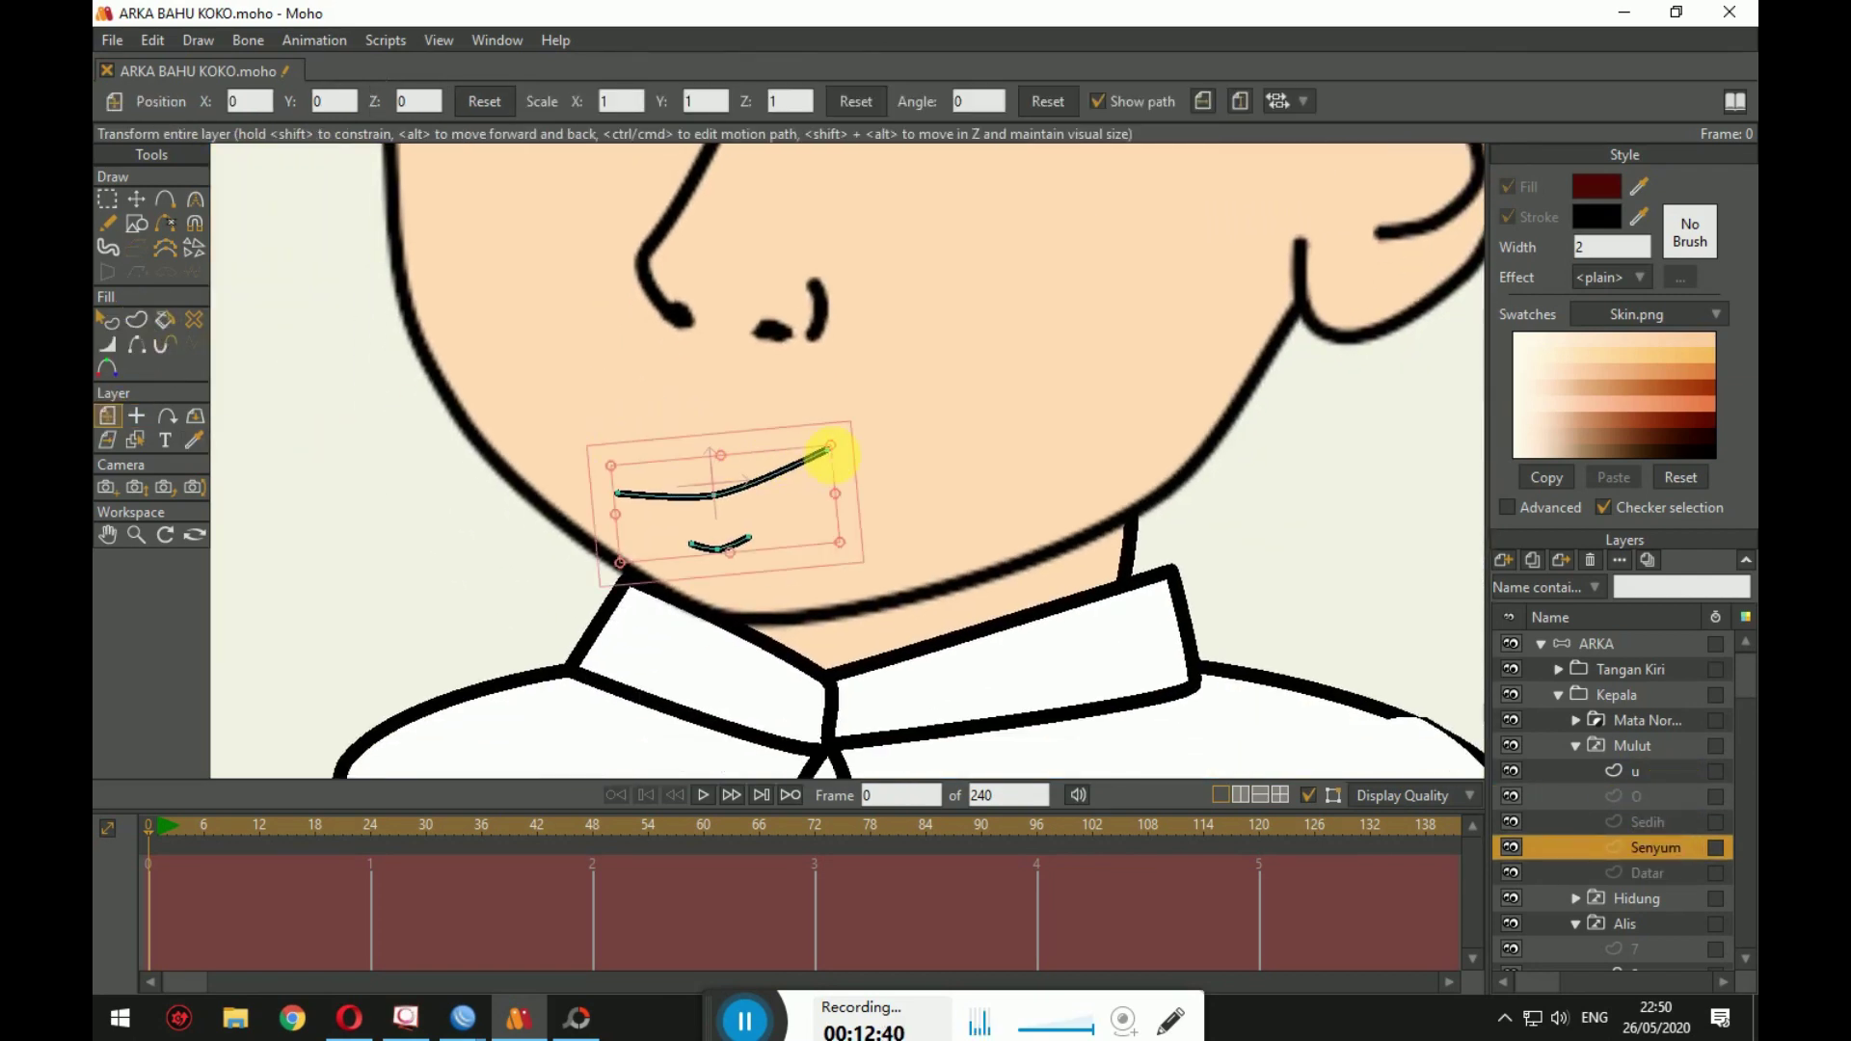
drag(830, 448, 664, 525)
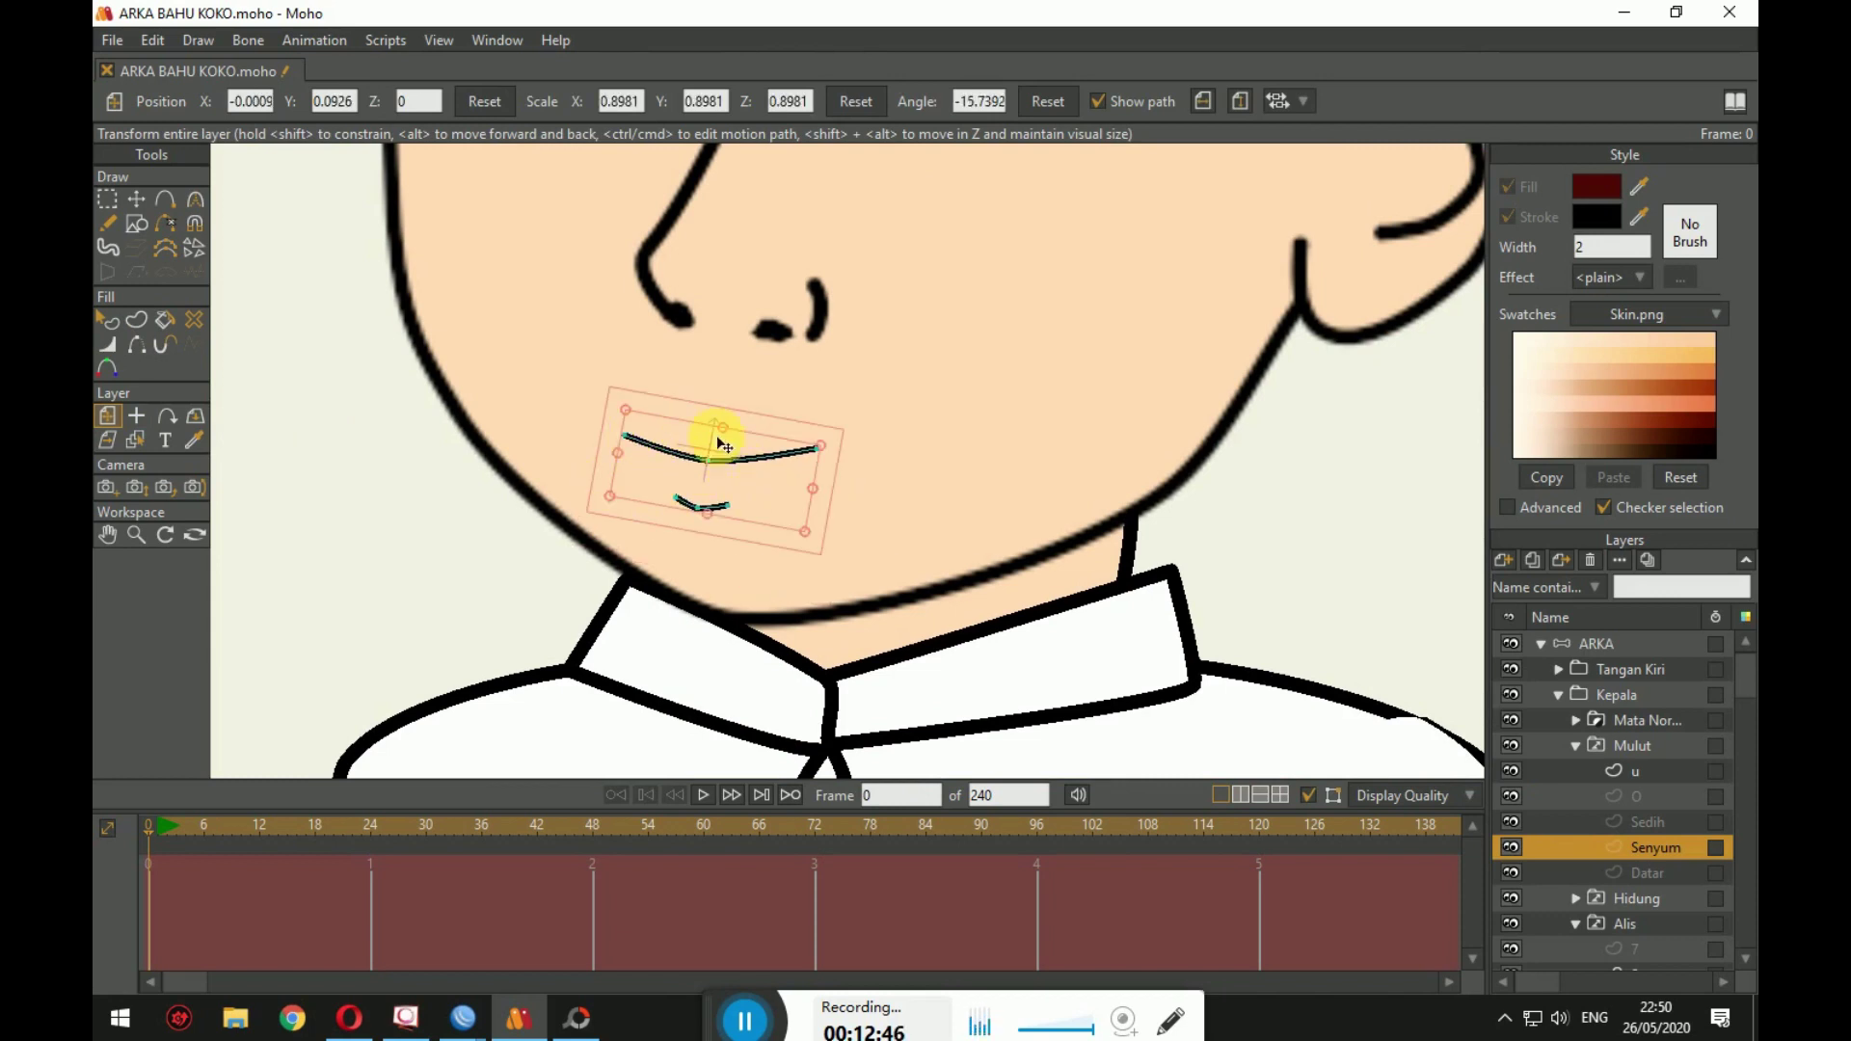
Step: Place the Datar mouth under the nose, scaled to about -0.88 and rotated to about -8.7 degrees
click(1645, 873)
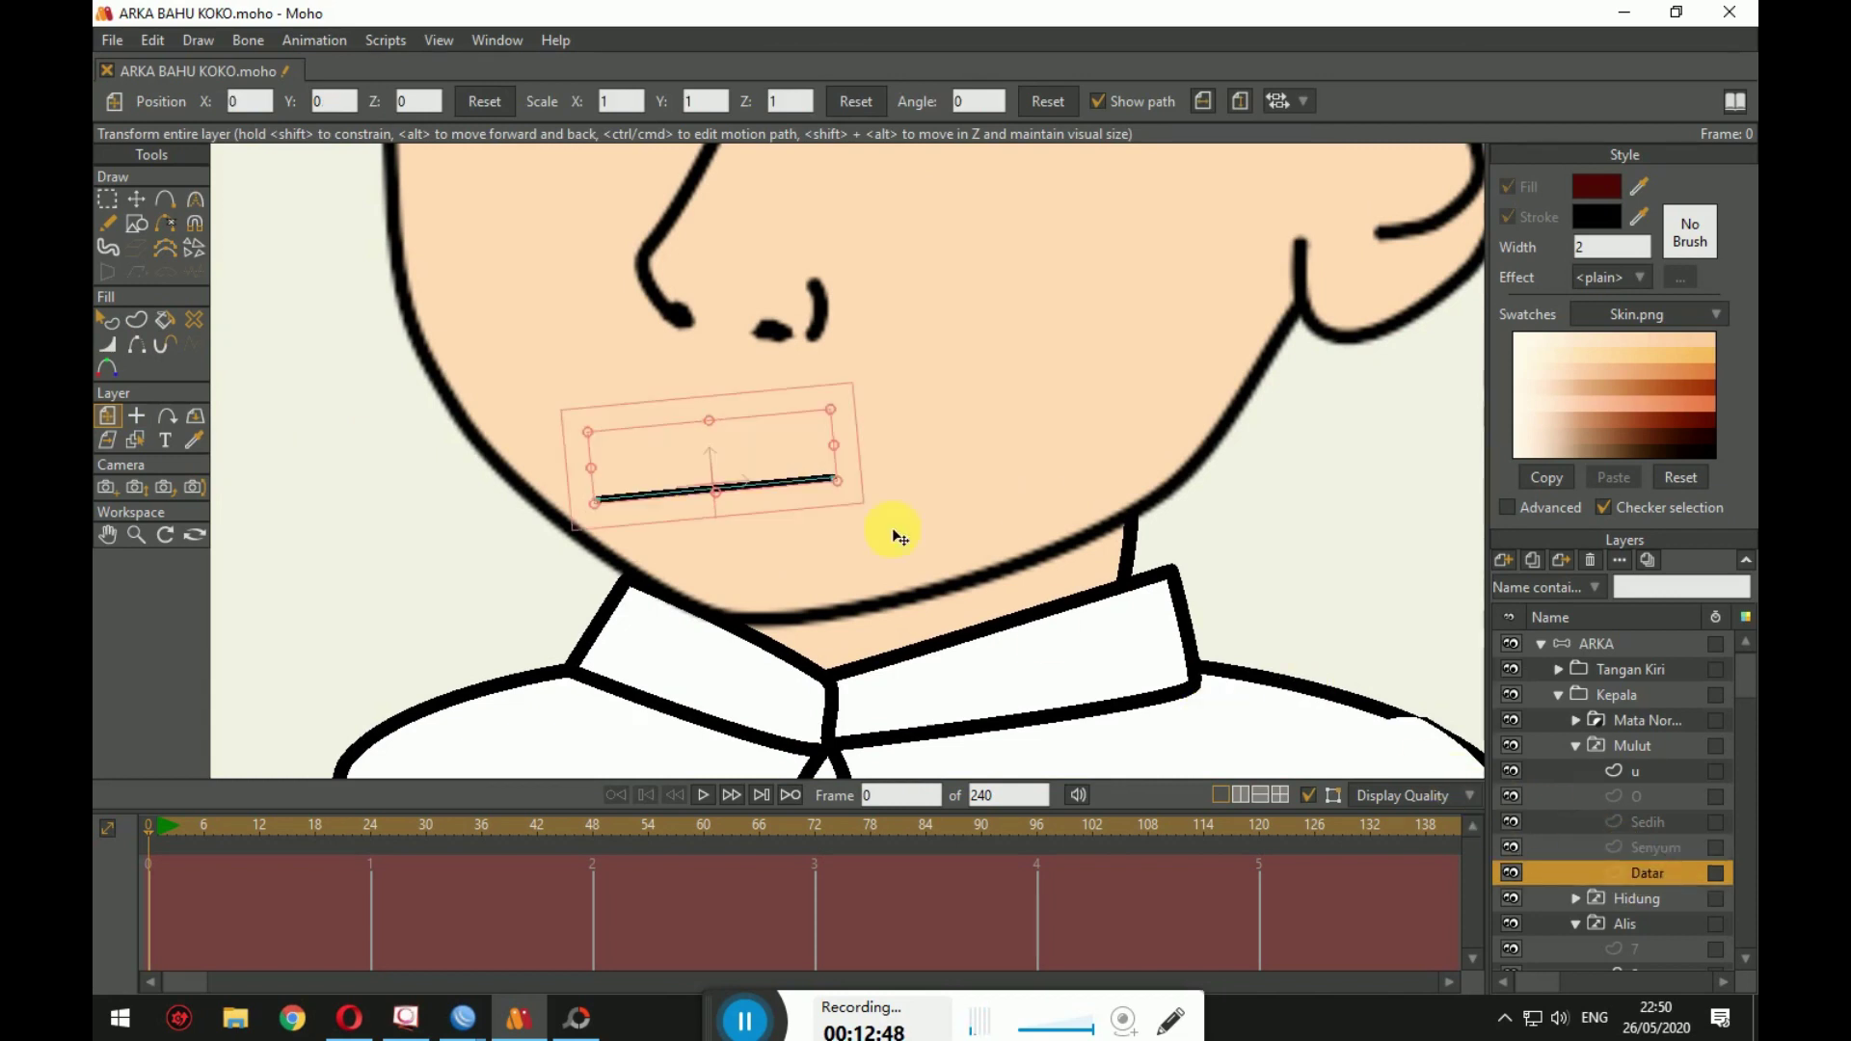
drag(839, 474, 762, 473)
mouse_move(756, 468)
mouse_down()
mouse_move(732, 459)
mouse_move(739, 476)
mouse_up()
key(ctrl+z)
key(ctrl+z)
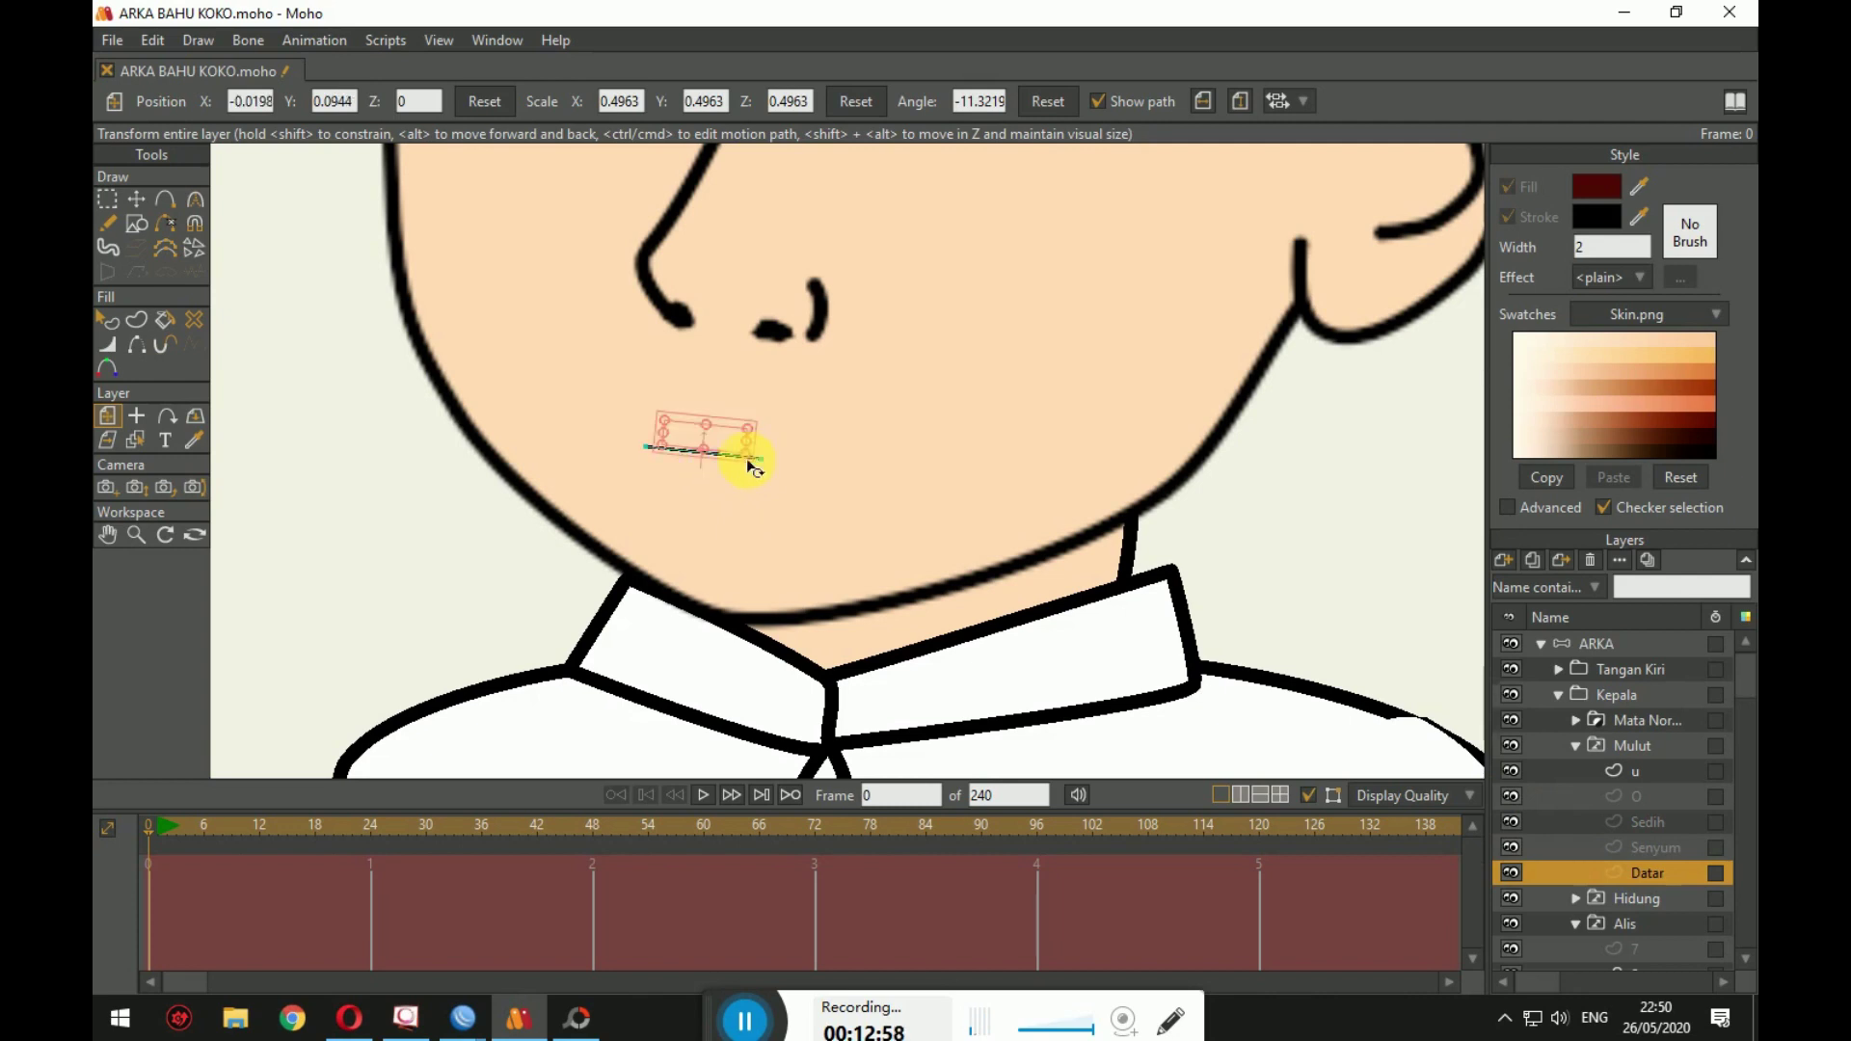
key(ctrl+z)
key(ctrl+z)
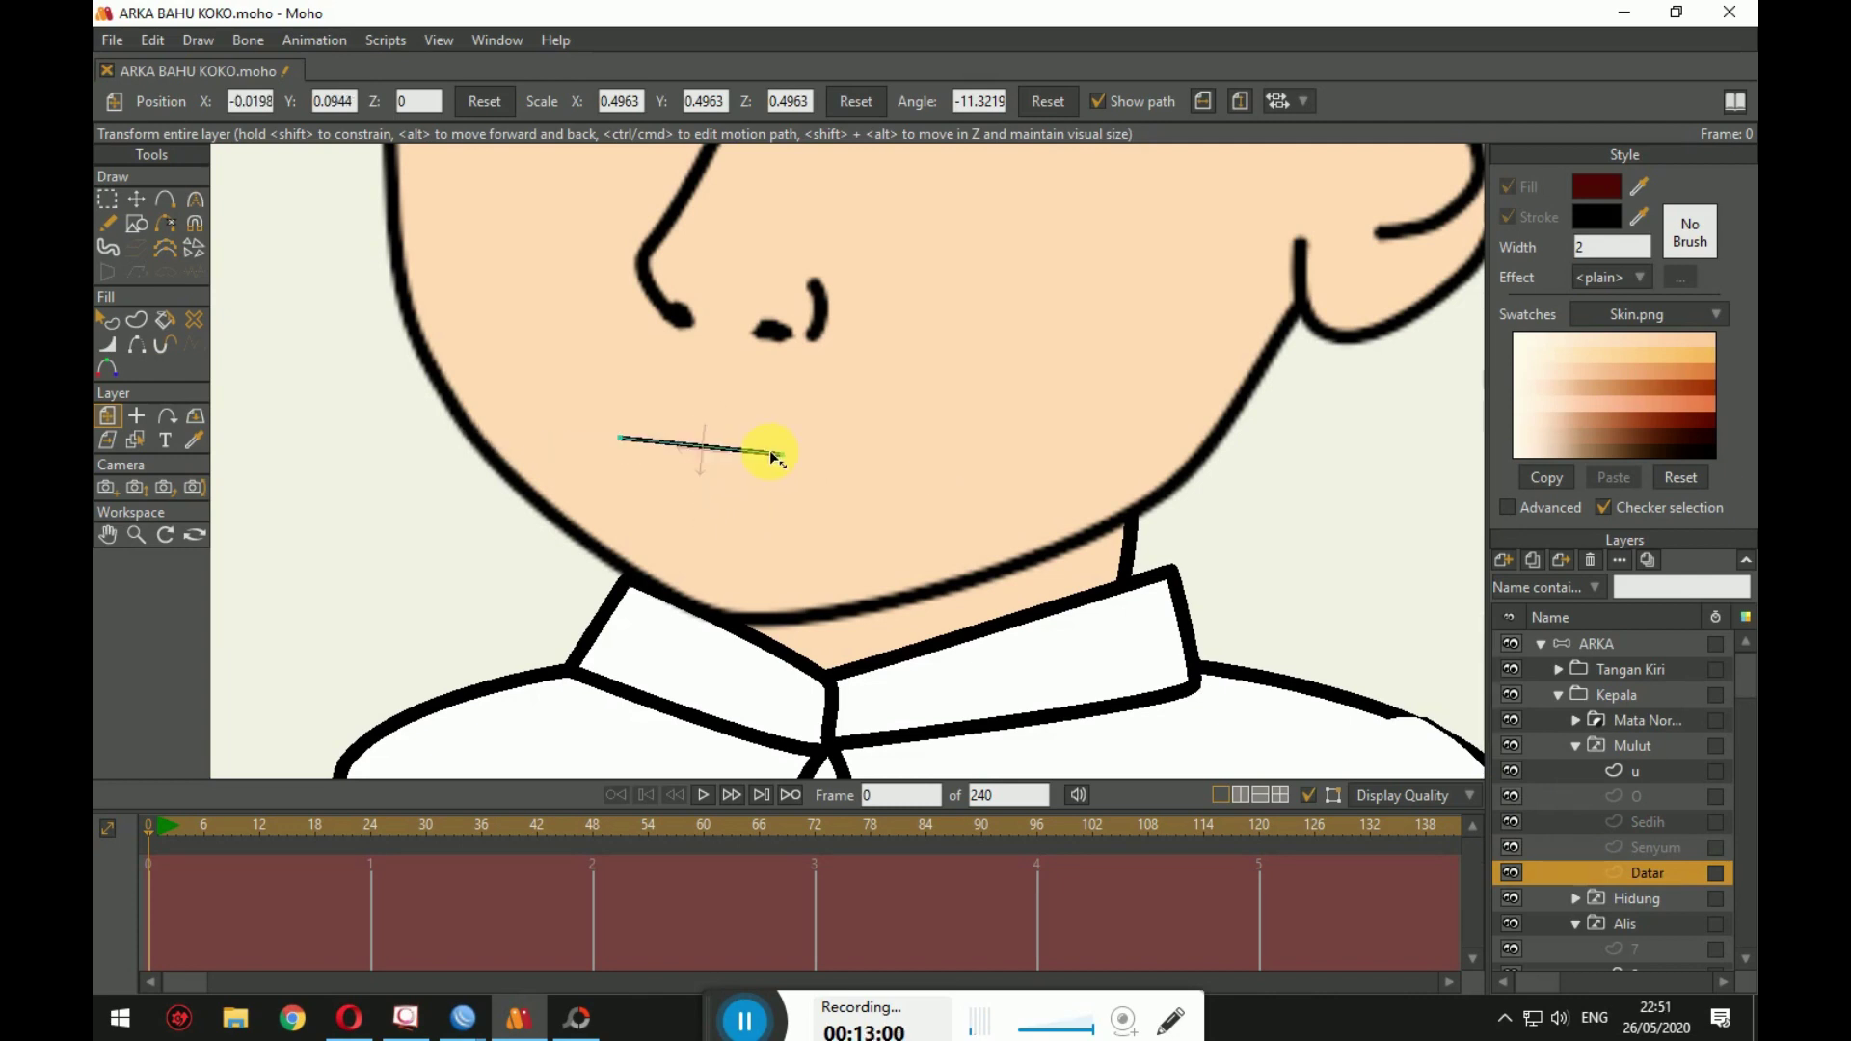
key(ctrl+z)
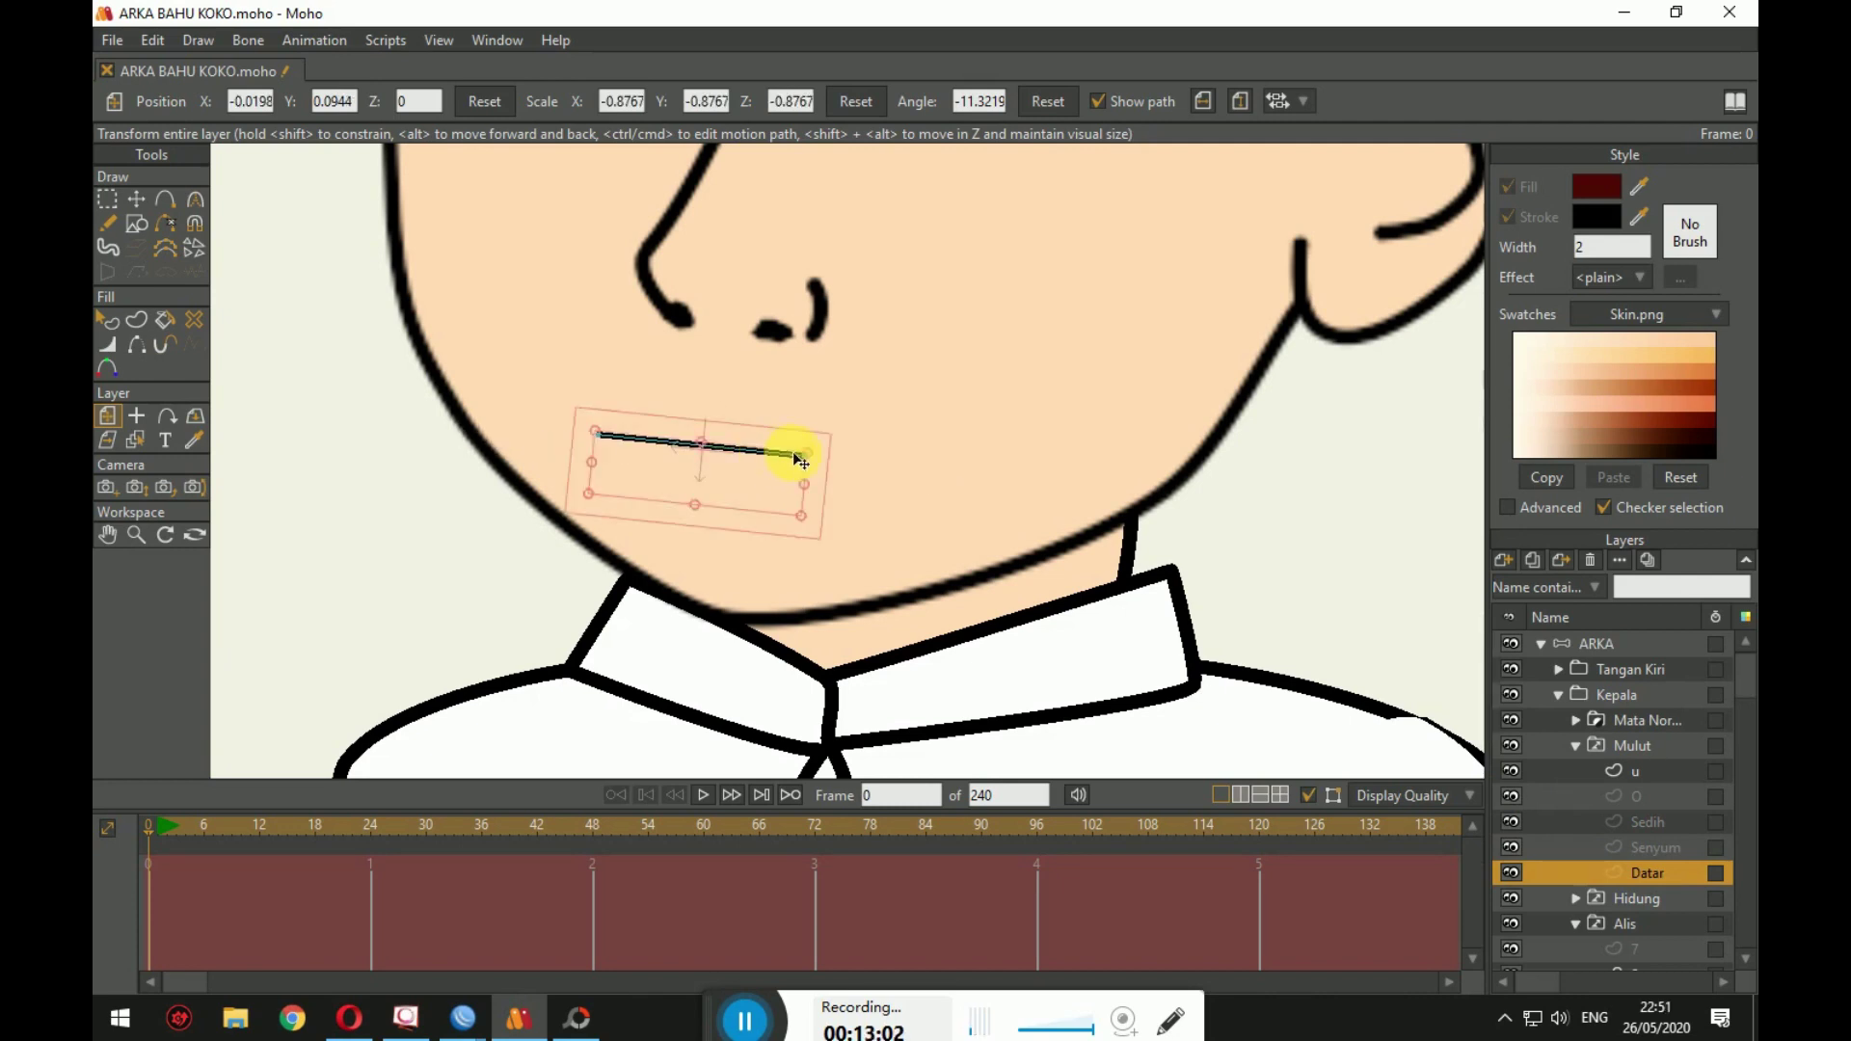
scroll(793, 451, down, 3)
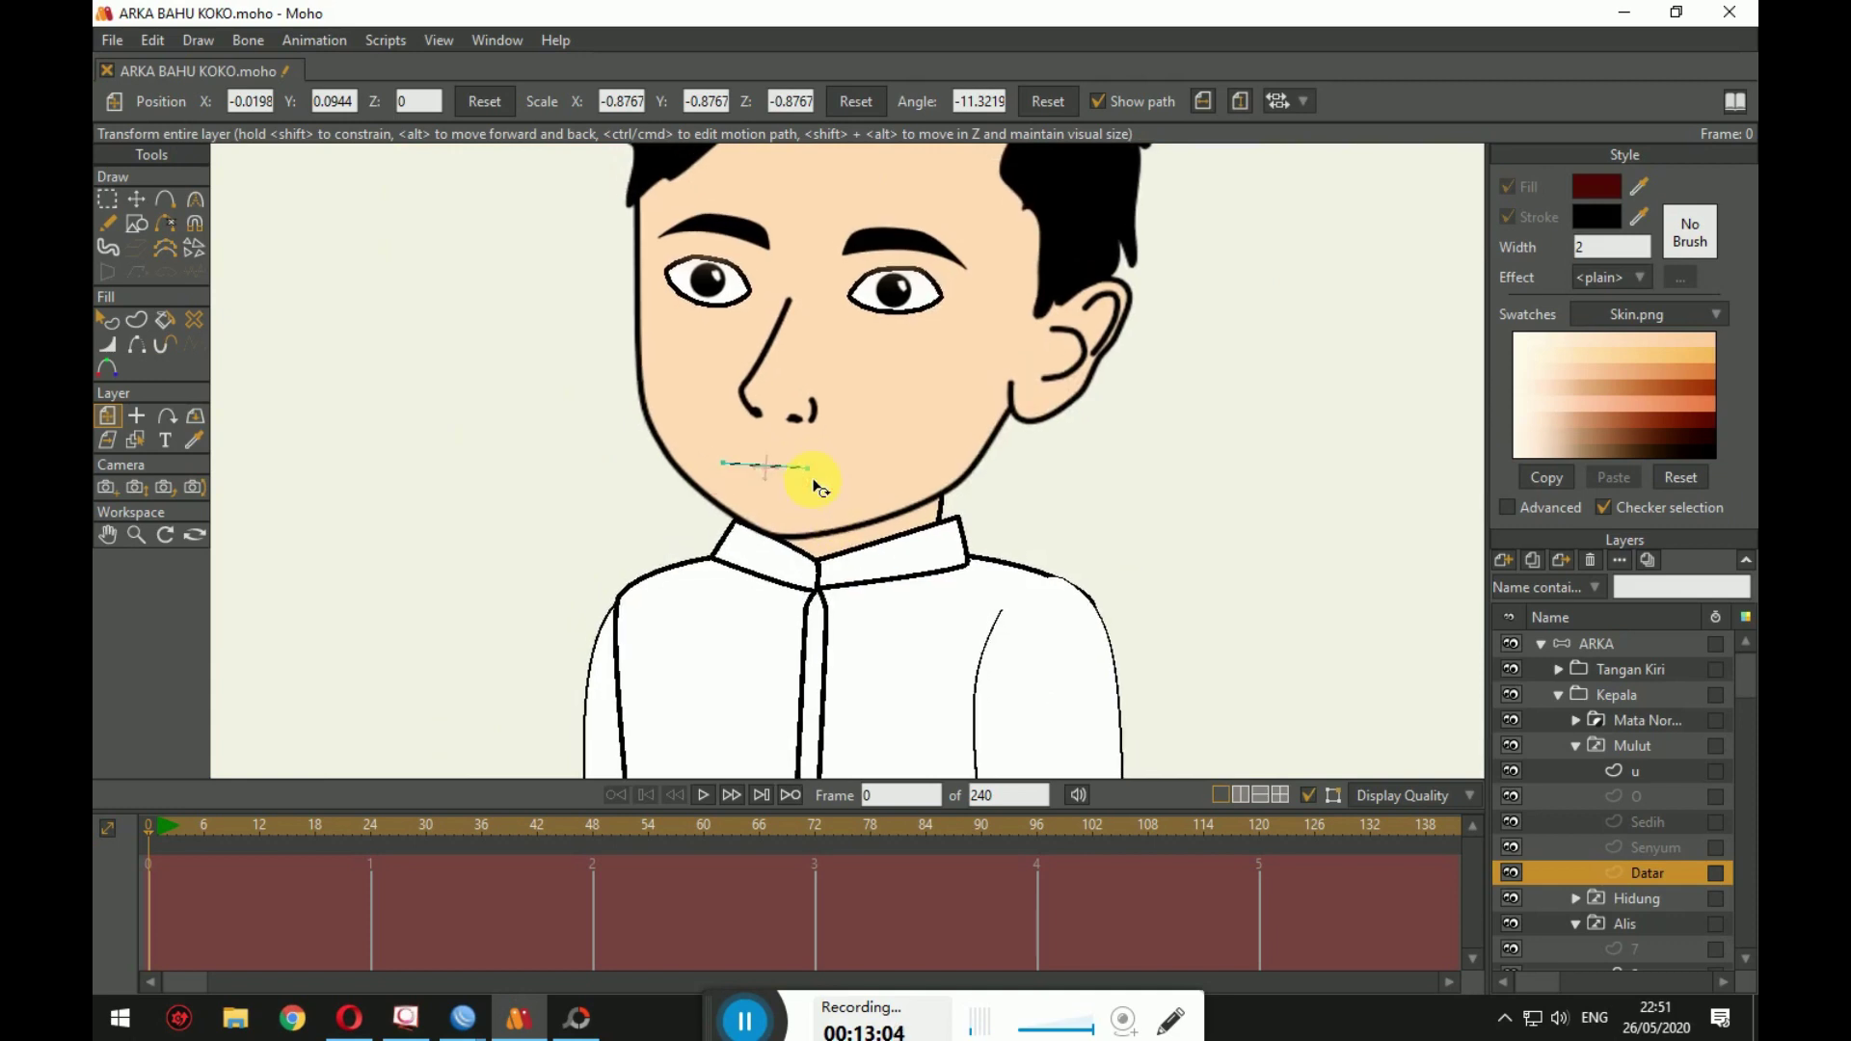
drag(810, 475, 826, 484)
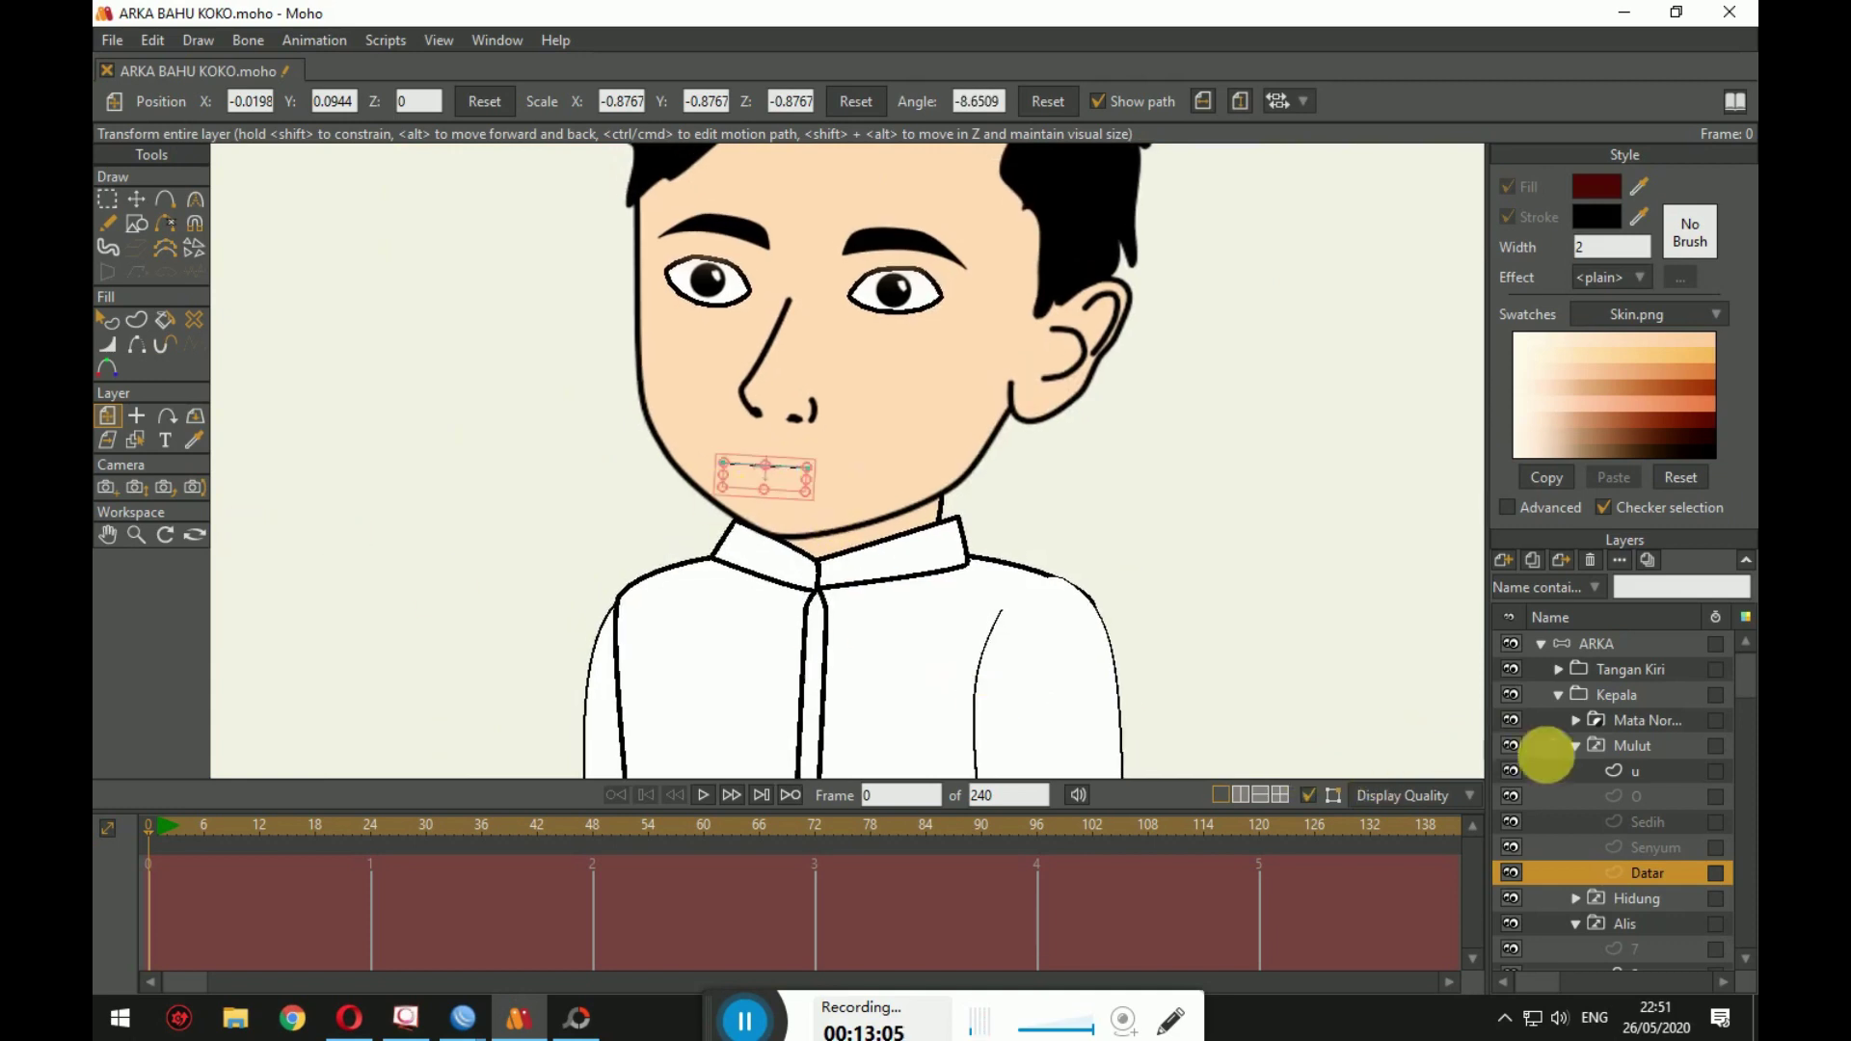
Step: Select the Mulut layer and show its mouths in the Switch Selection window
click(1630, 745)
drag(676, 535, 752, 541)
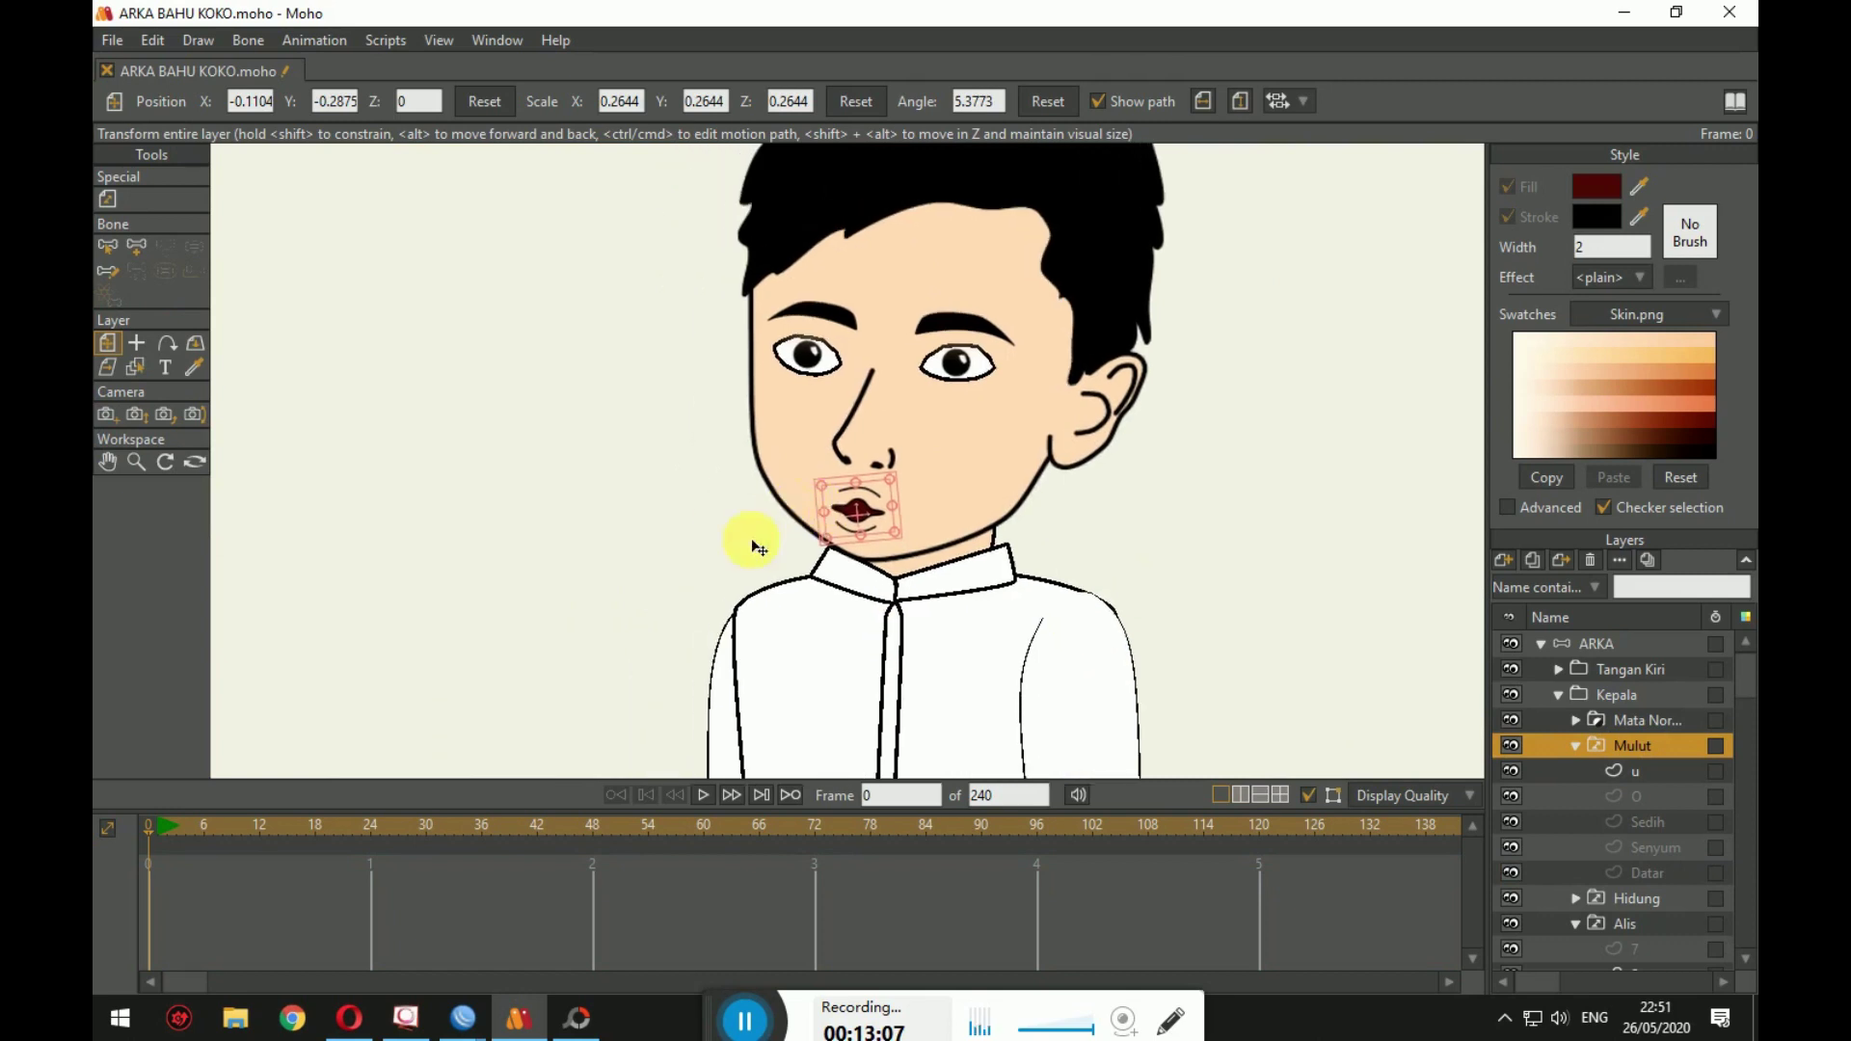
click(505, 42)
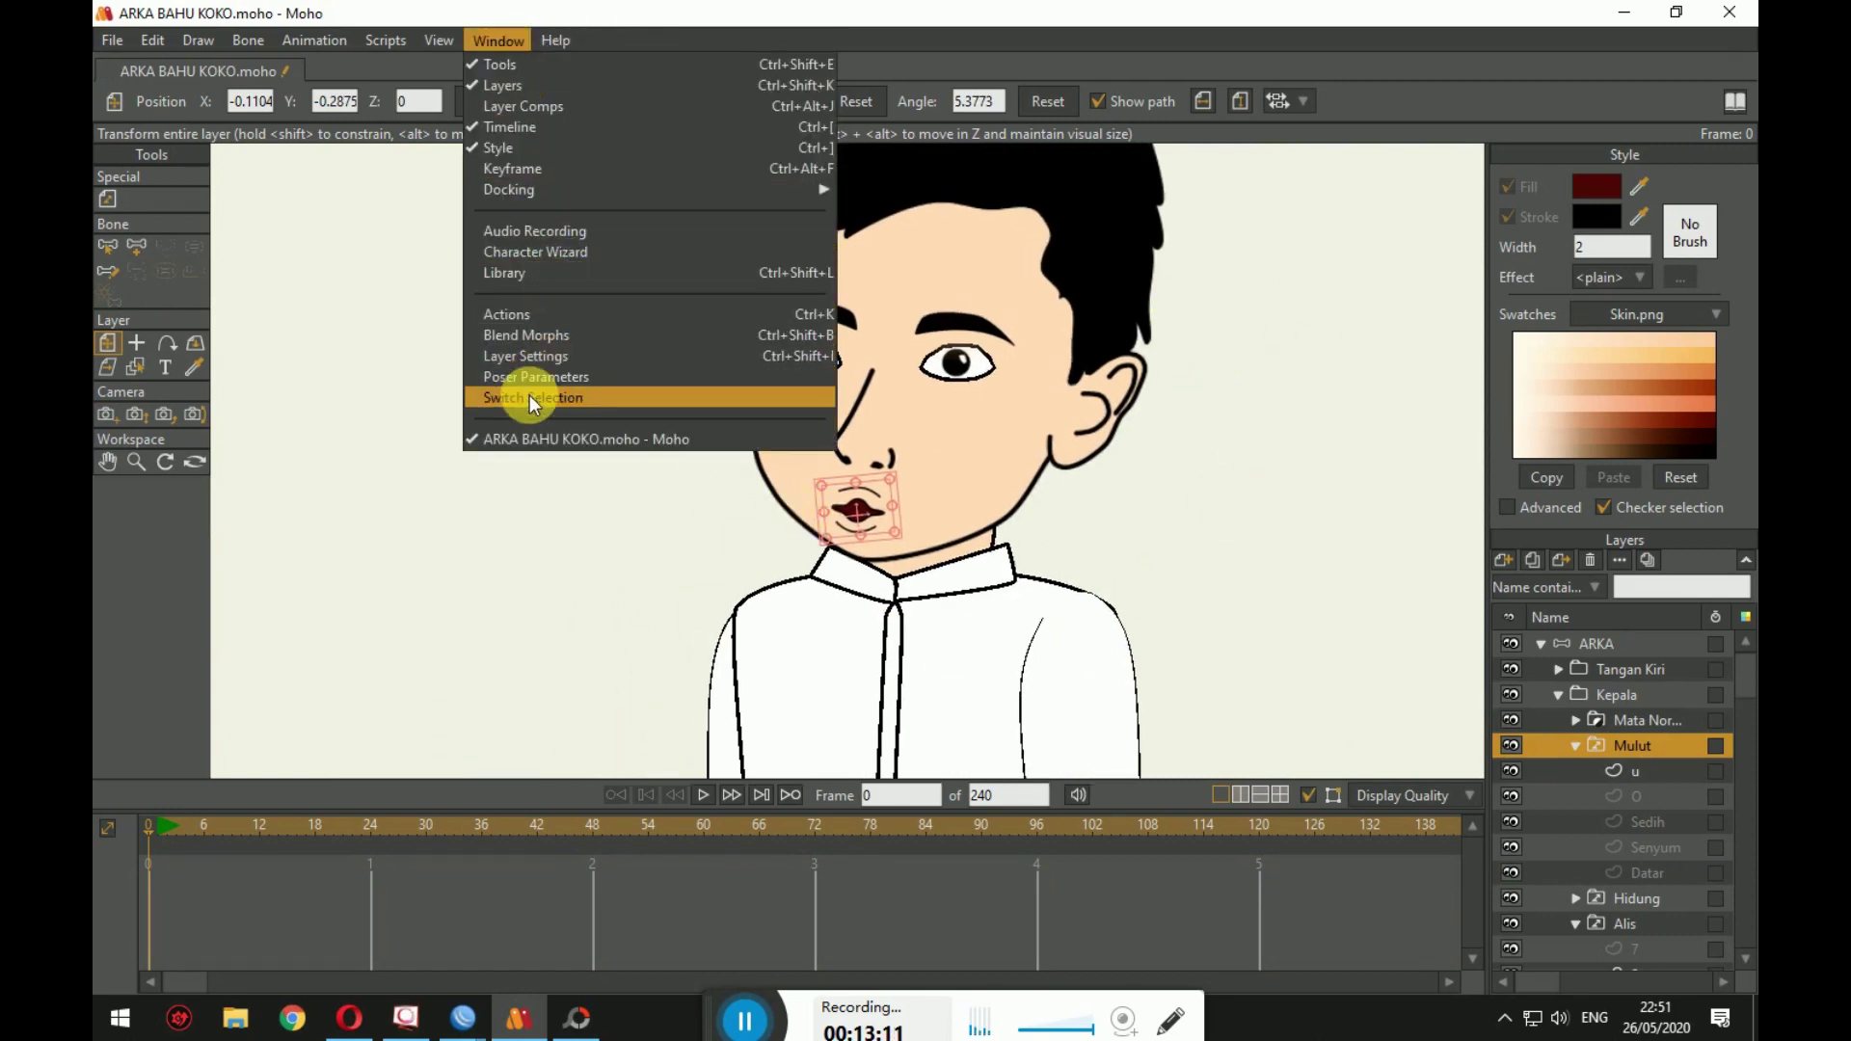
click(583, 399)
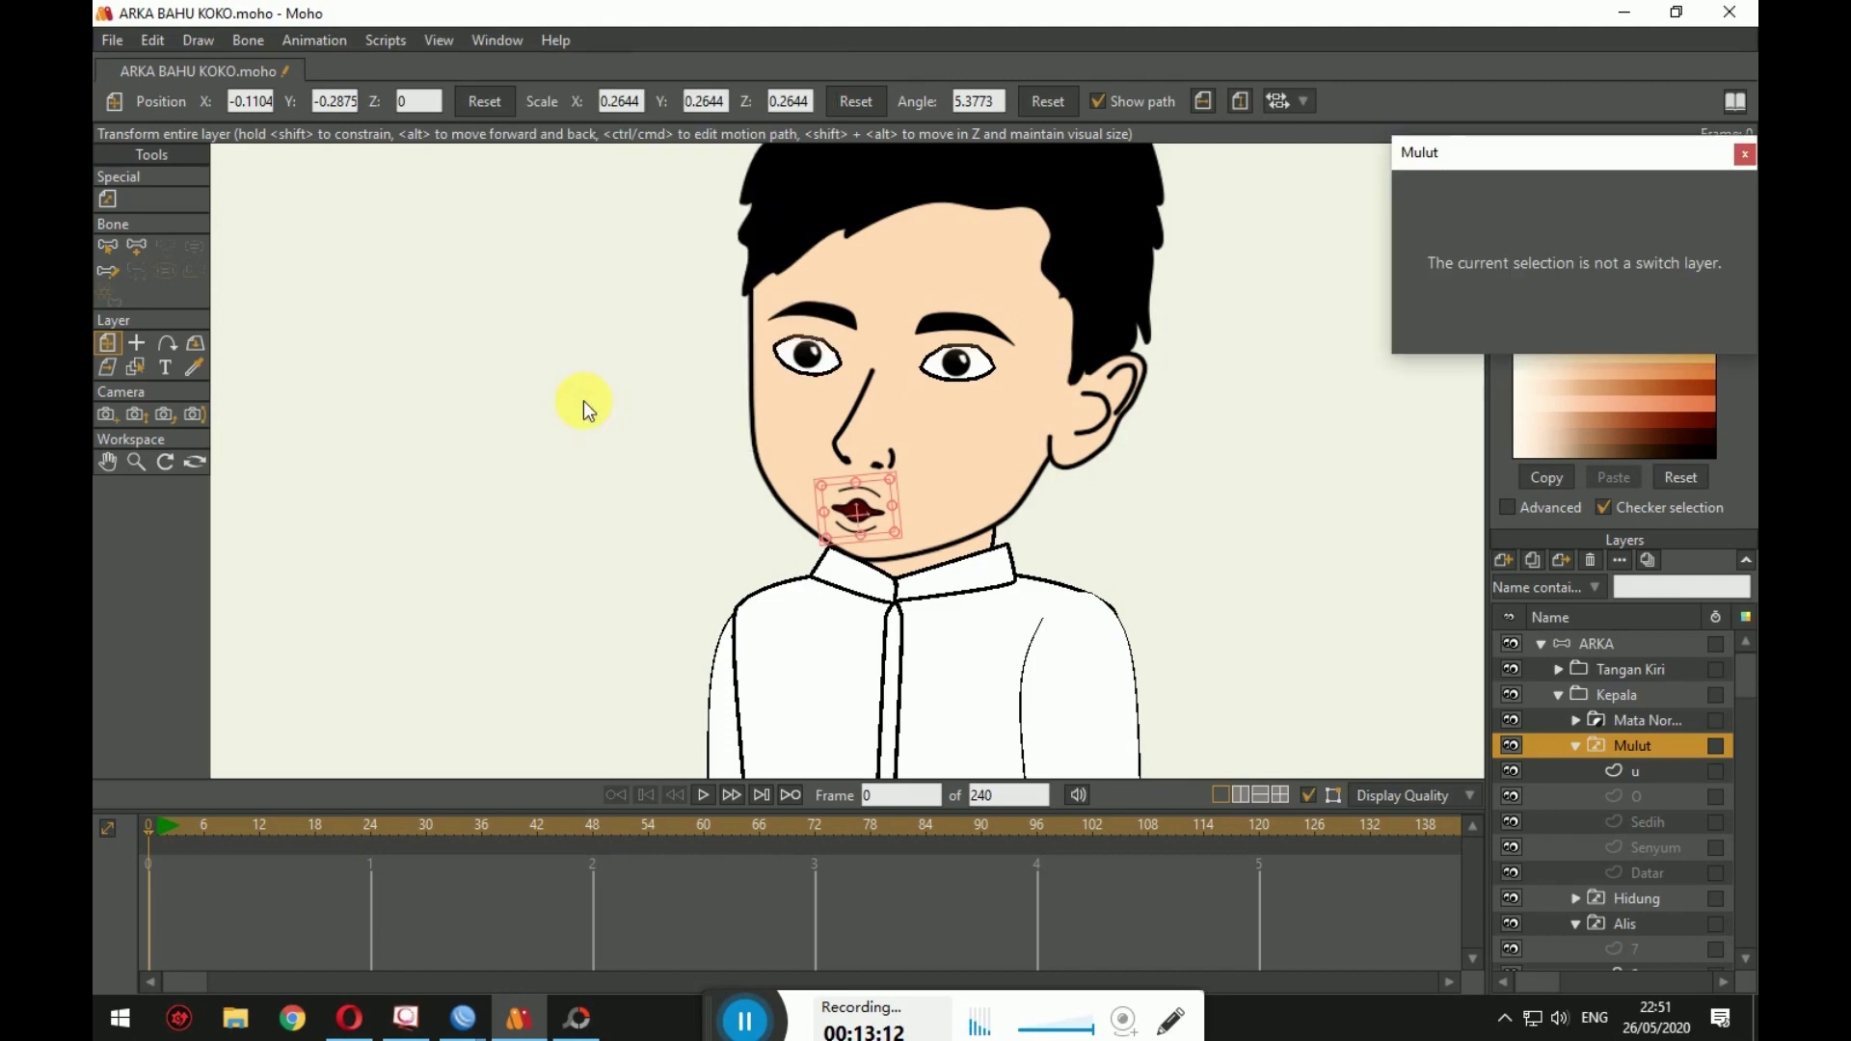
click(1641, 750)
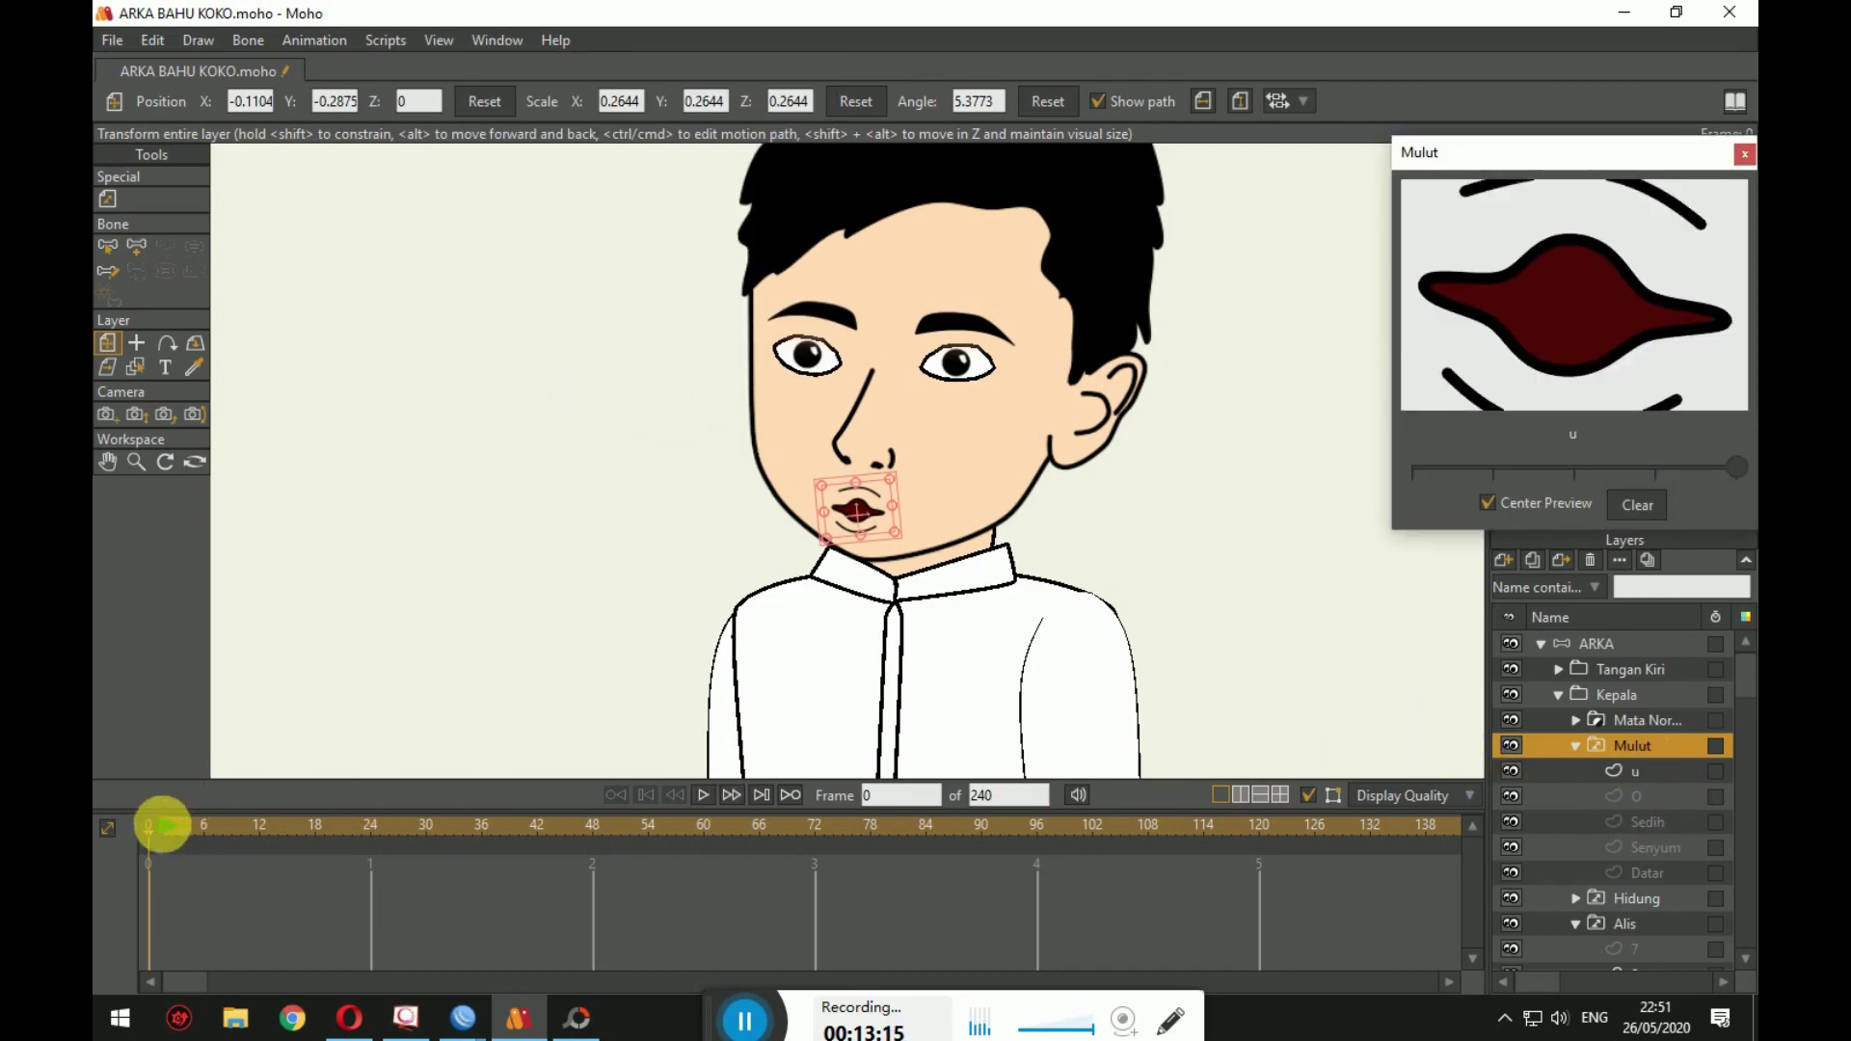
Step: Check the ARKA character's pose at frame 42, return to frame 0 and reselect the Mulut layer
click(169, 830)
mouse_move(169, 830)
mouse_down()
mouse_move(232, 835)
mouse_move(136, 831)
mouse_up()
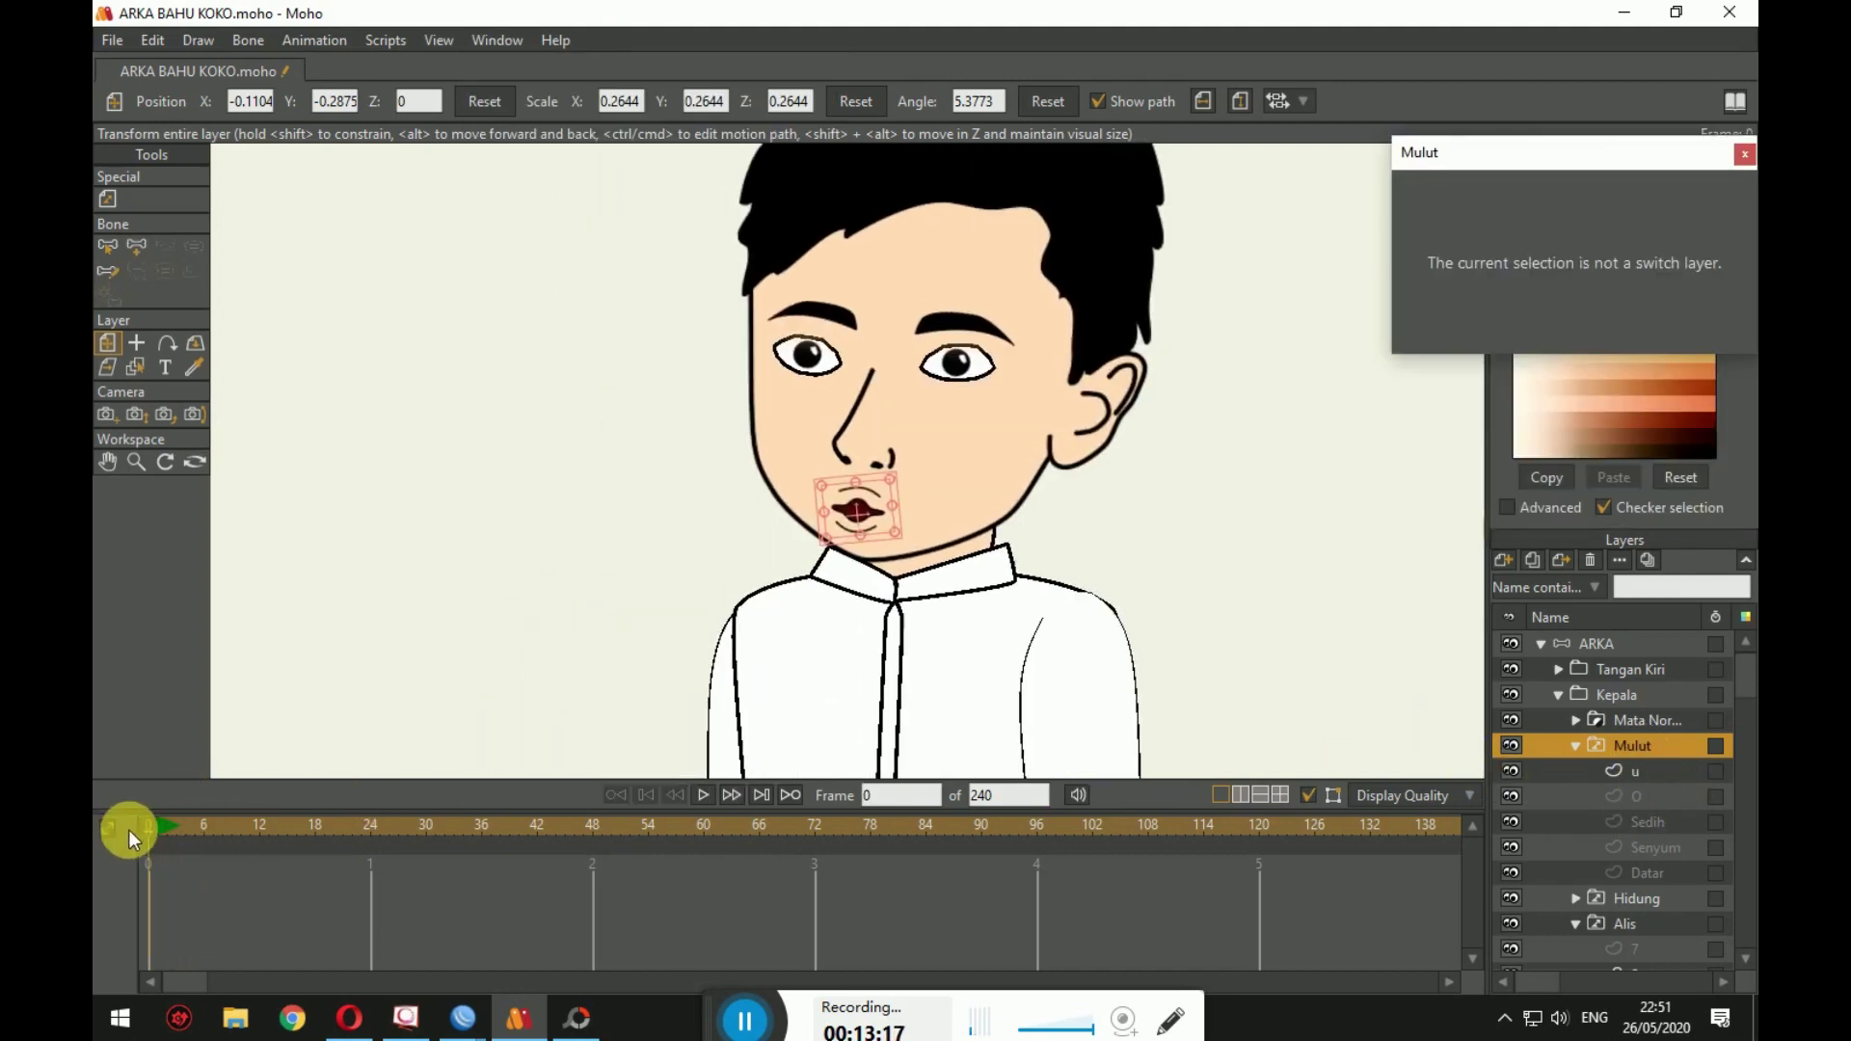
scroll(405, 663, down, 5)
drag(584, 670, 657, 307)
mouse_move(137, 833)
mouse_down()
mouse_move(467, 835)
mouse_move(136, 856)
mouse_move(512, 946)
mouse_move(305, 856)
mouse_move(145, 849)
mouse_up()
click(1628, 645)
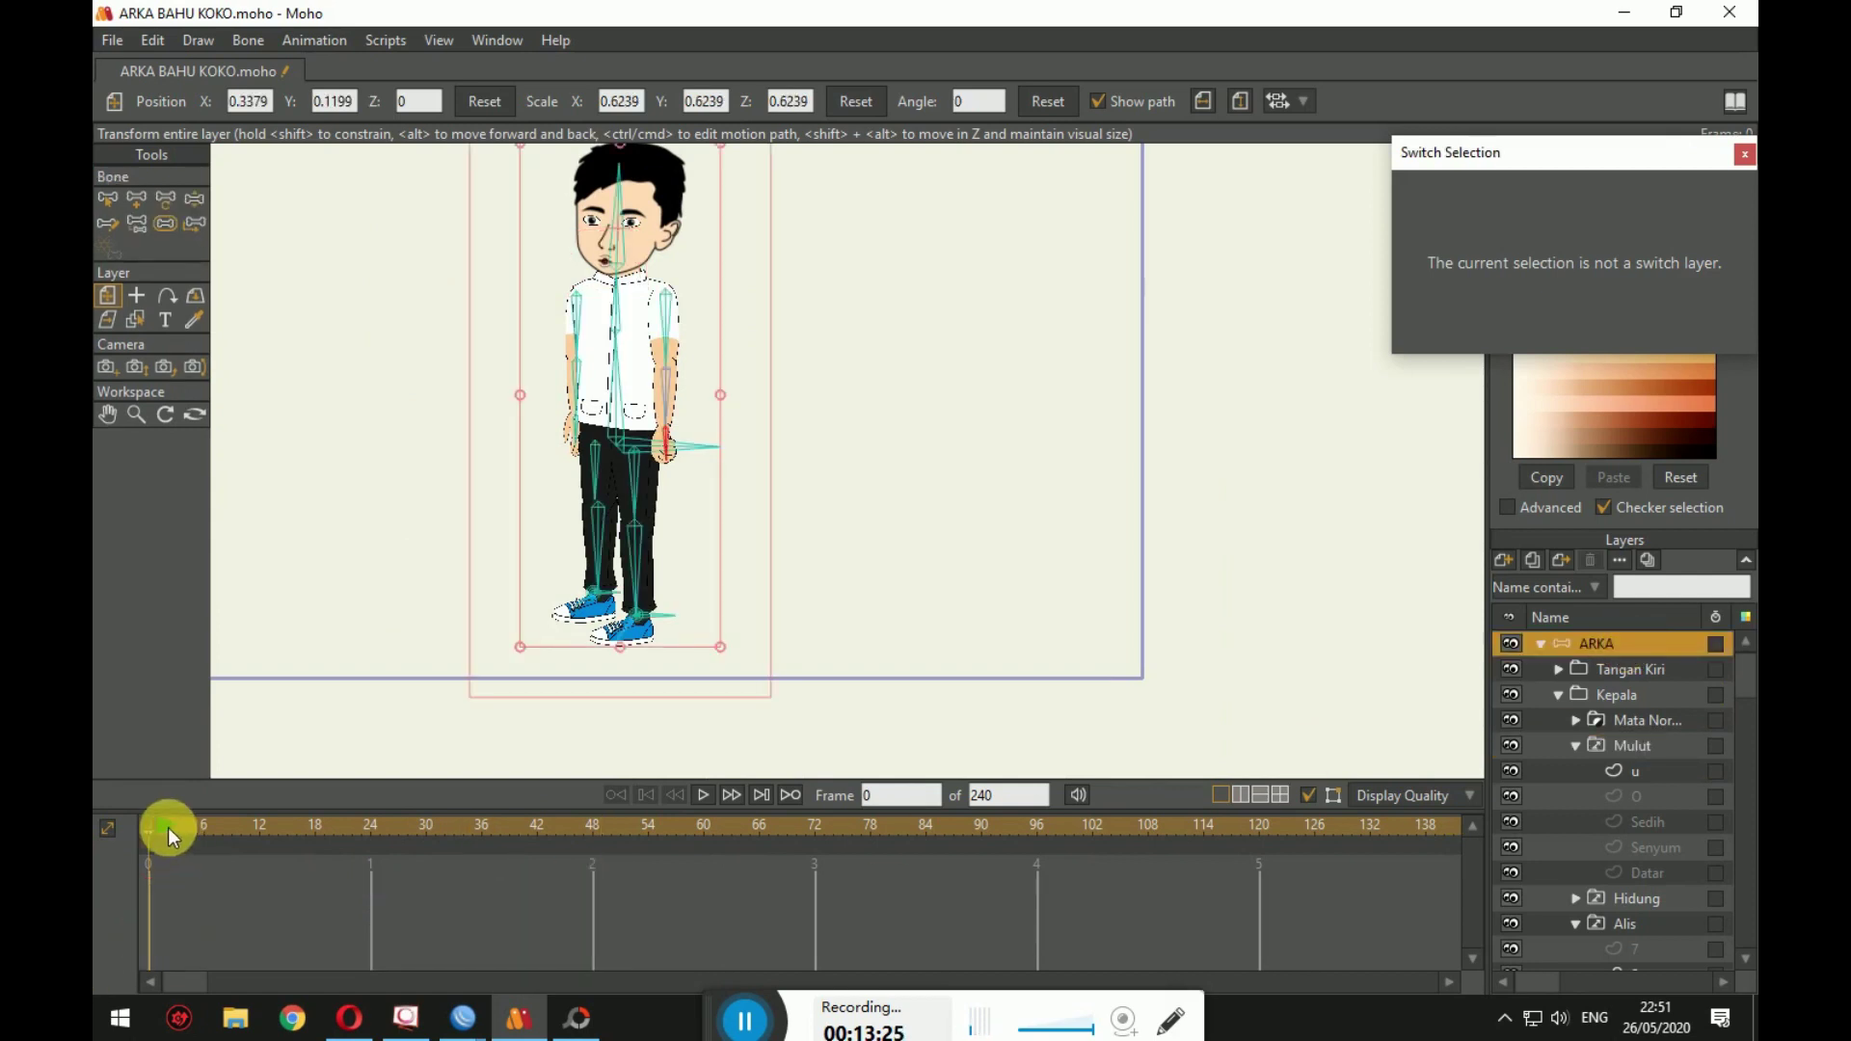
drag(167, 827, 532, 829)
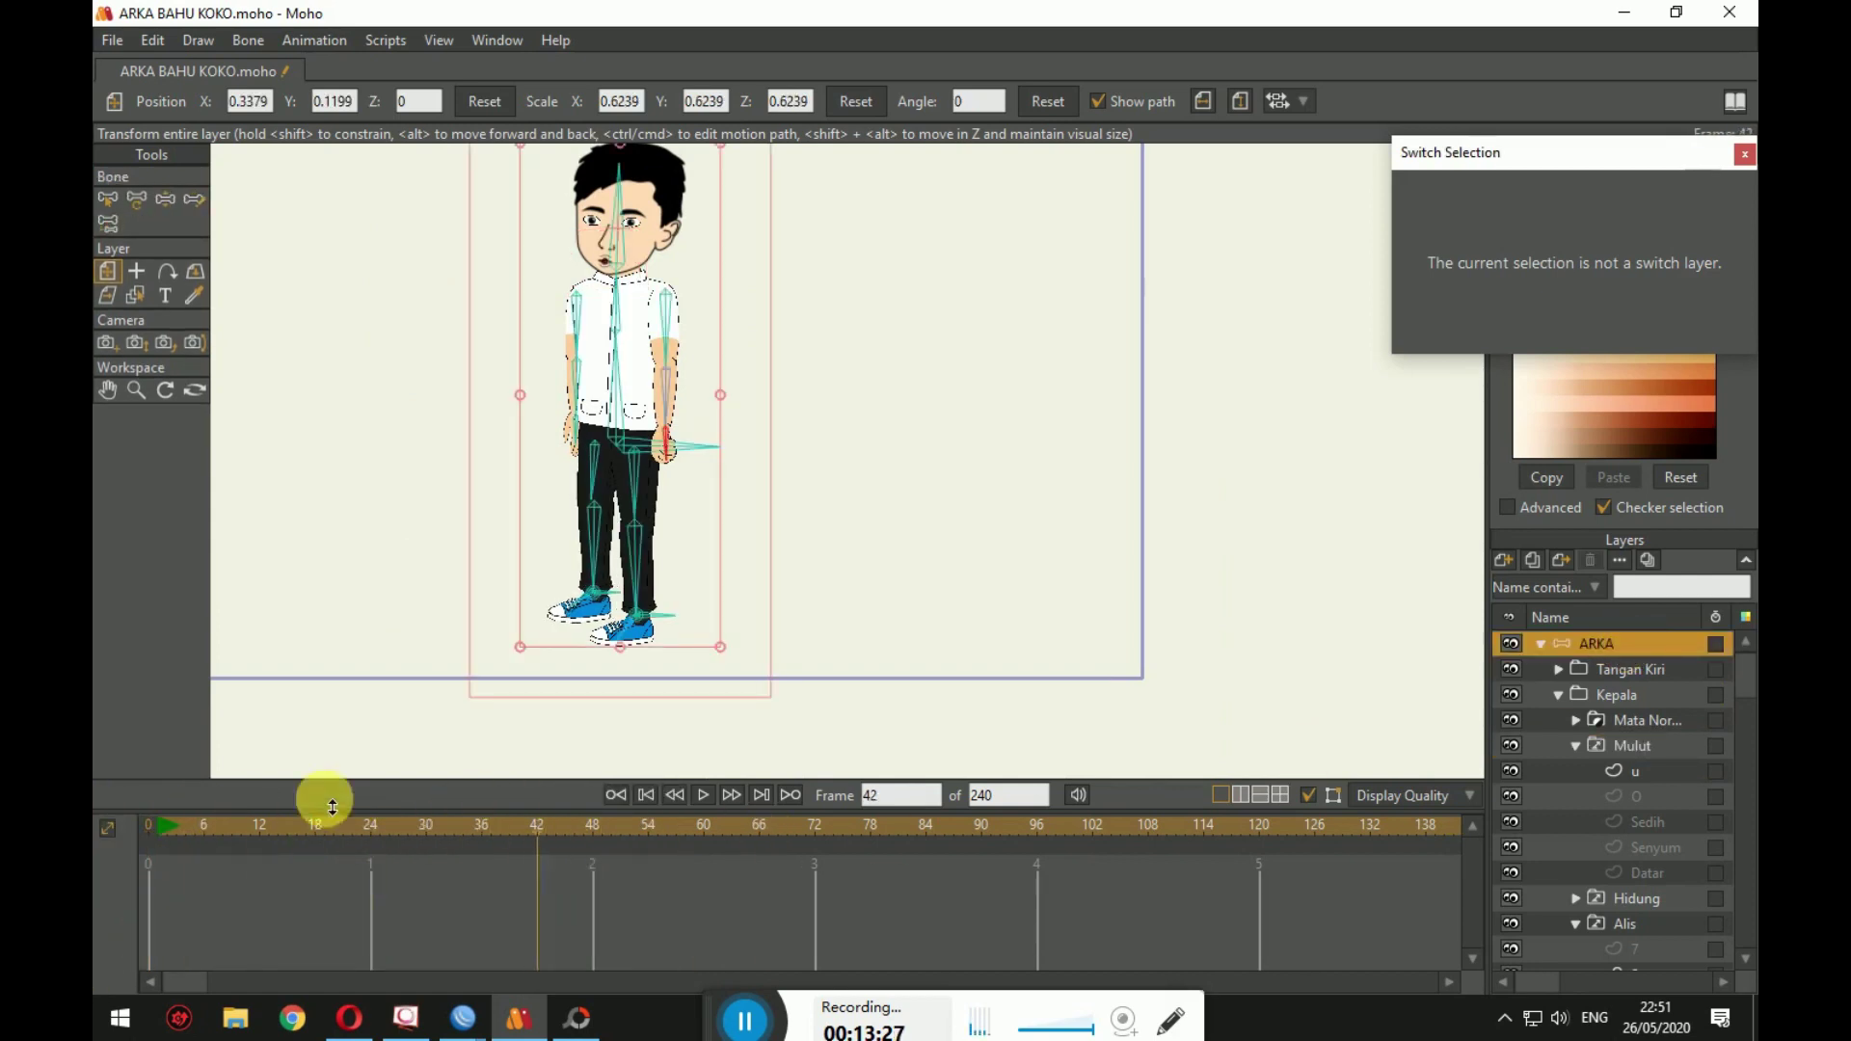
click(148, 822)
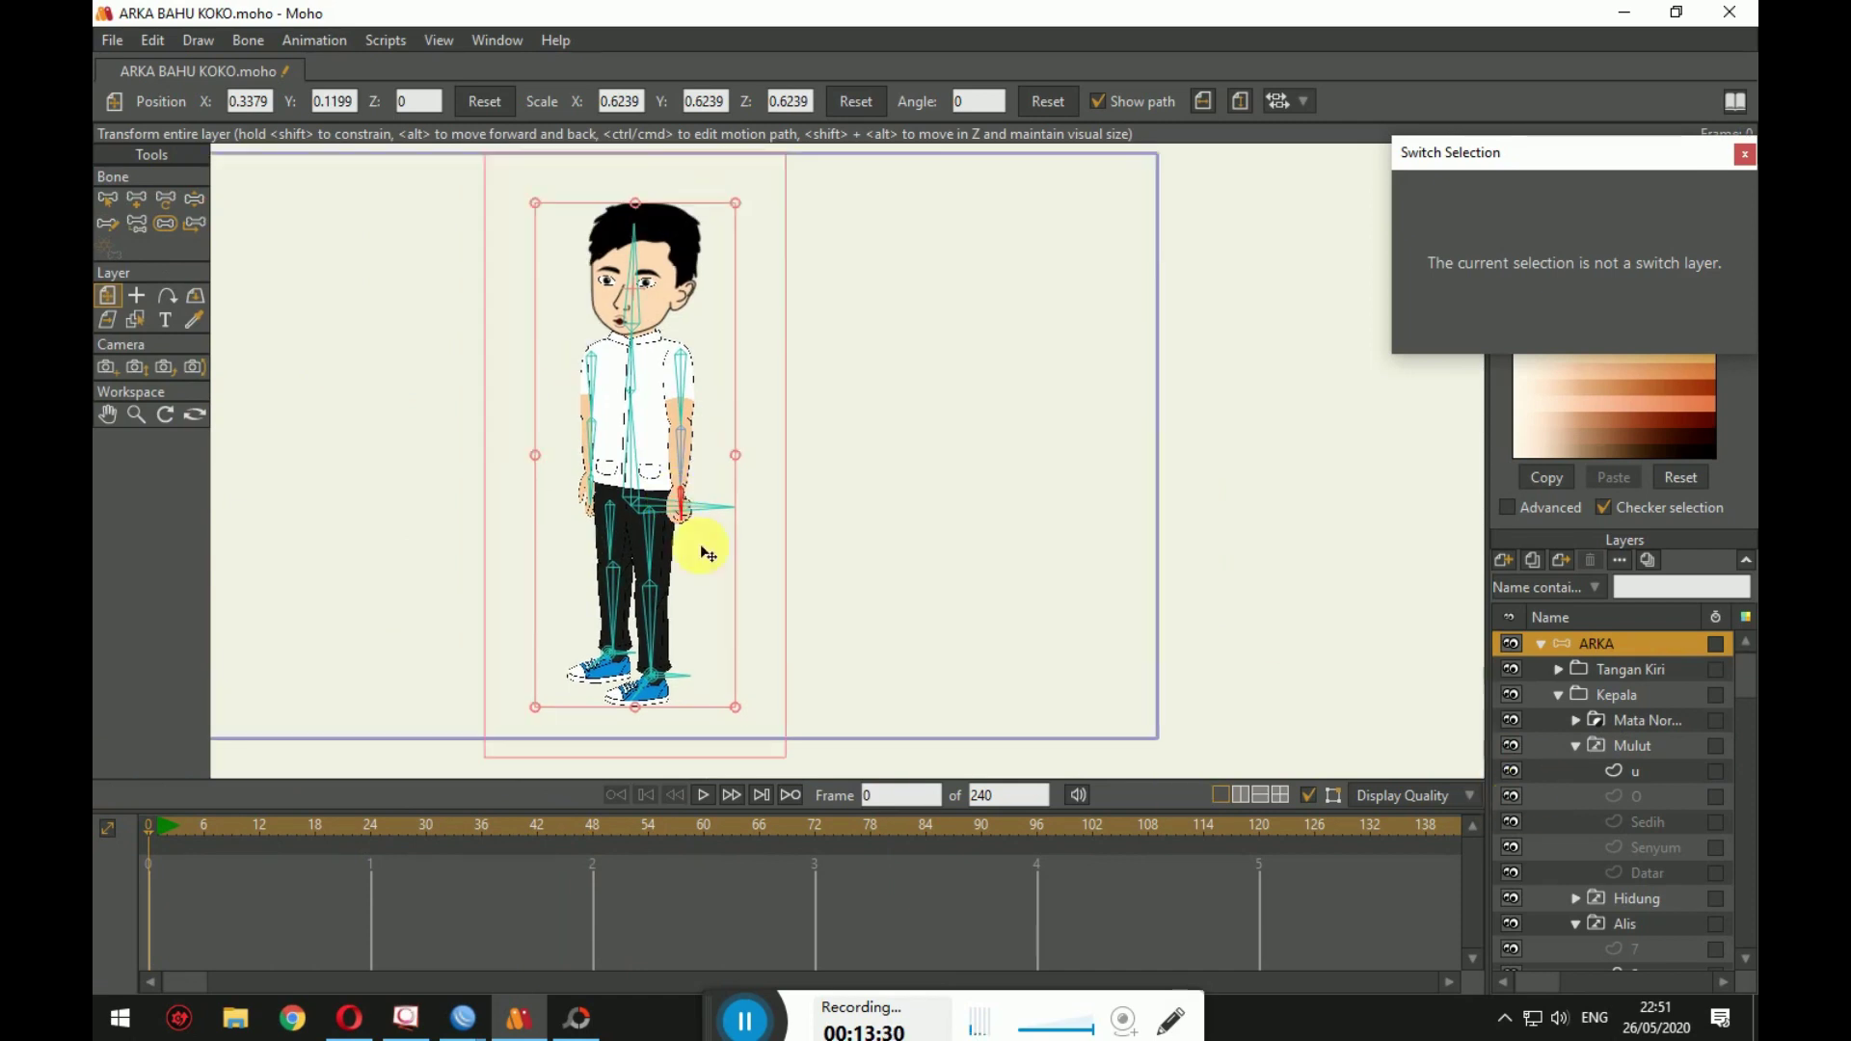
scroll(743, 566, up, 6)
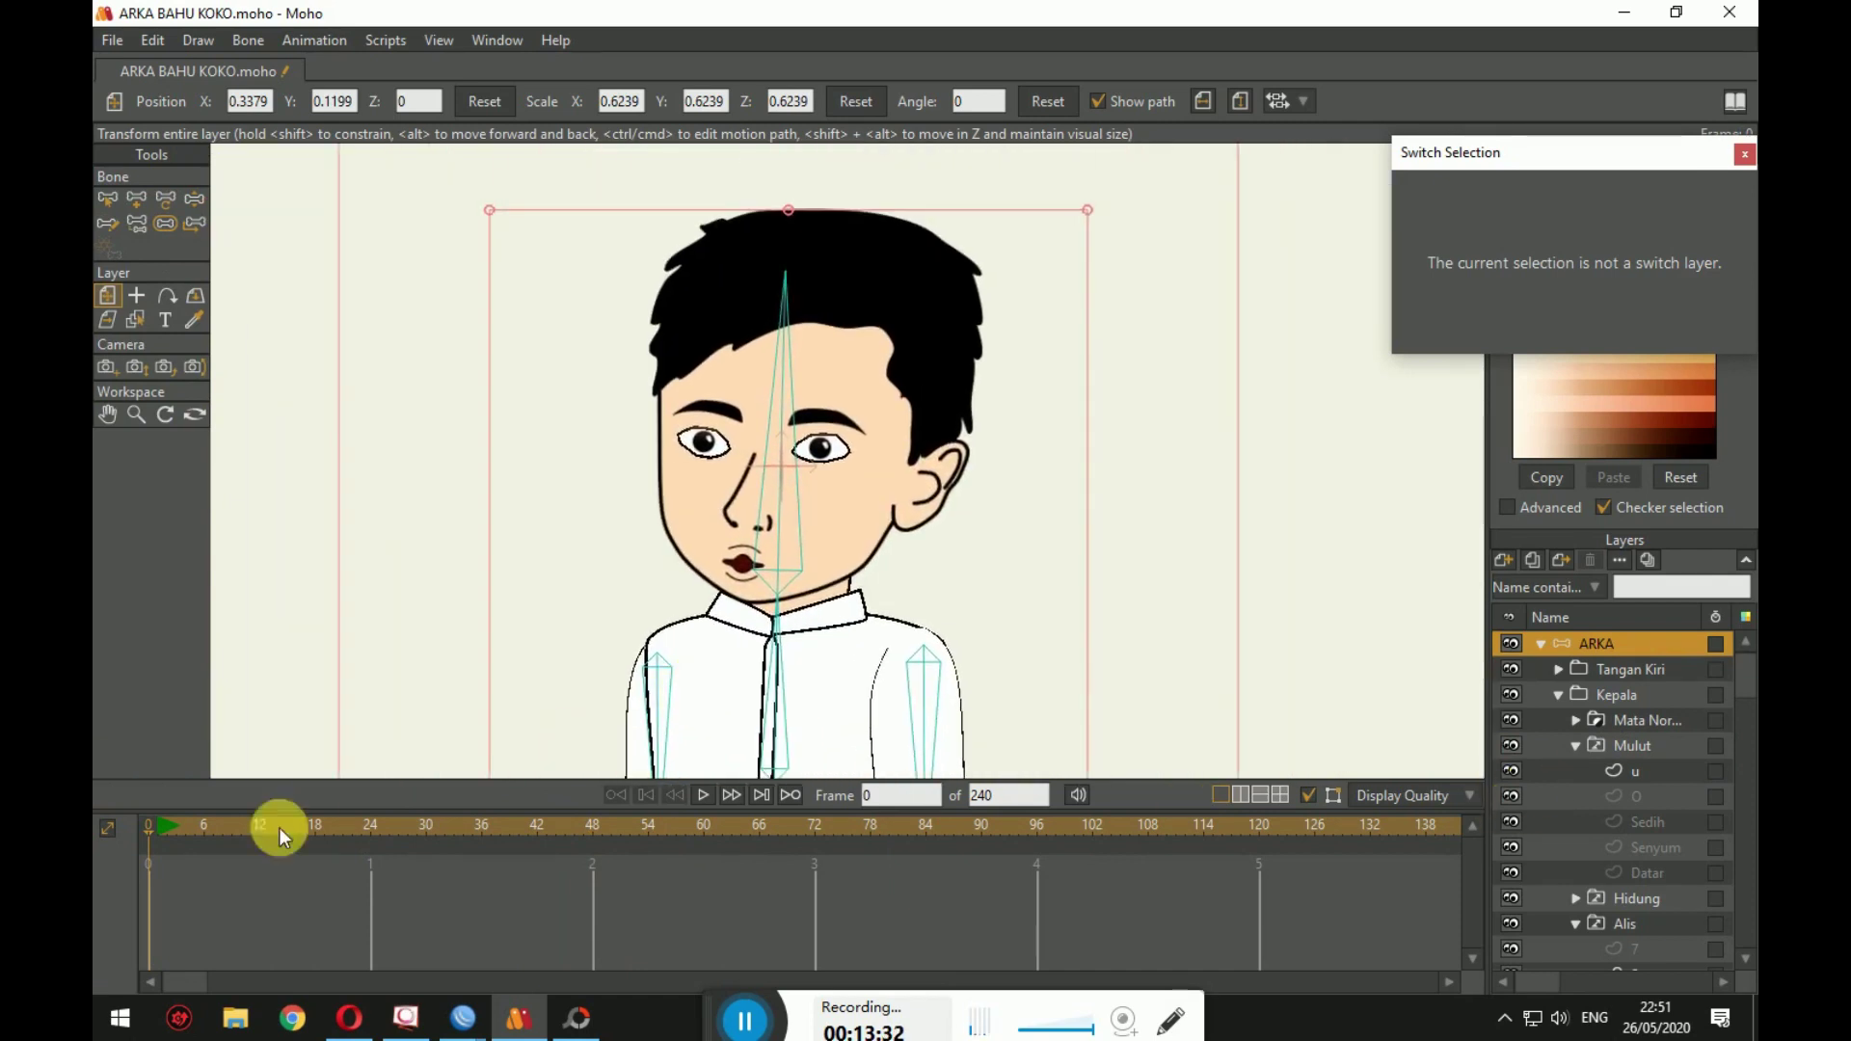
drag(661, 641, 633, 637)
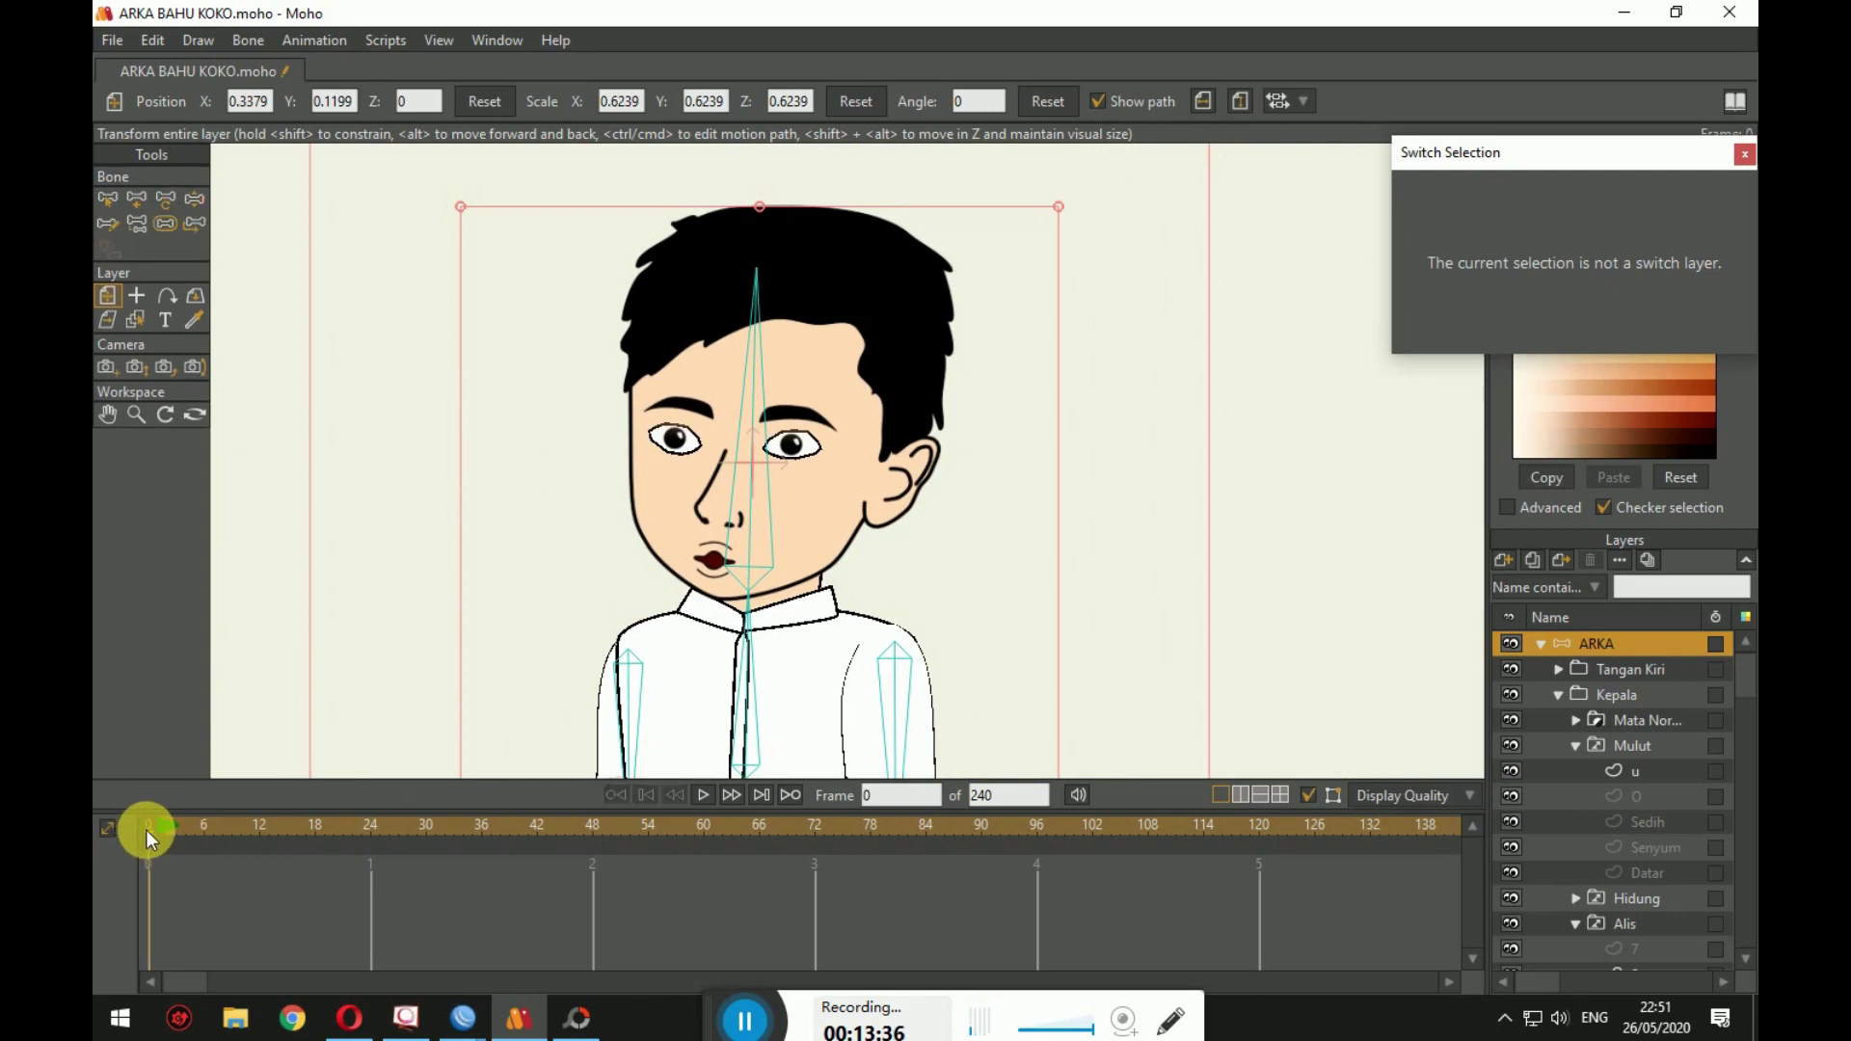
click(1633, 748)
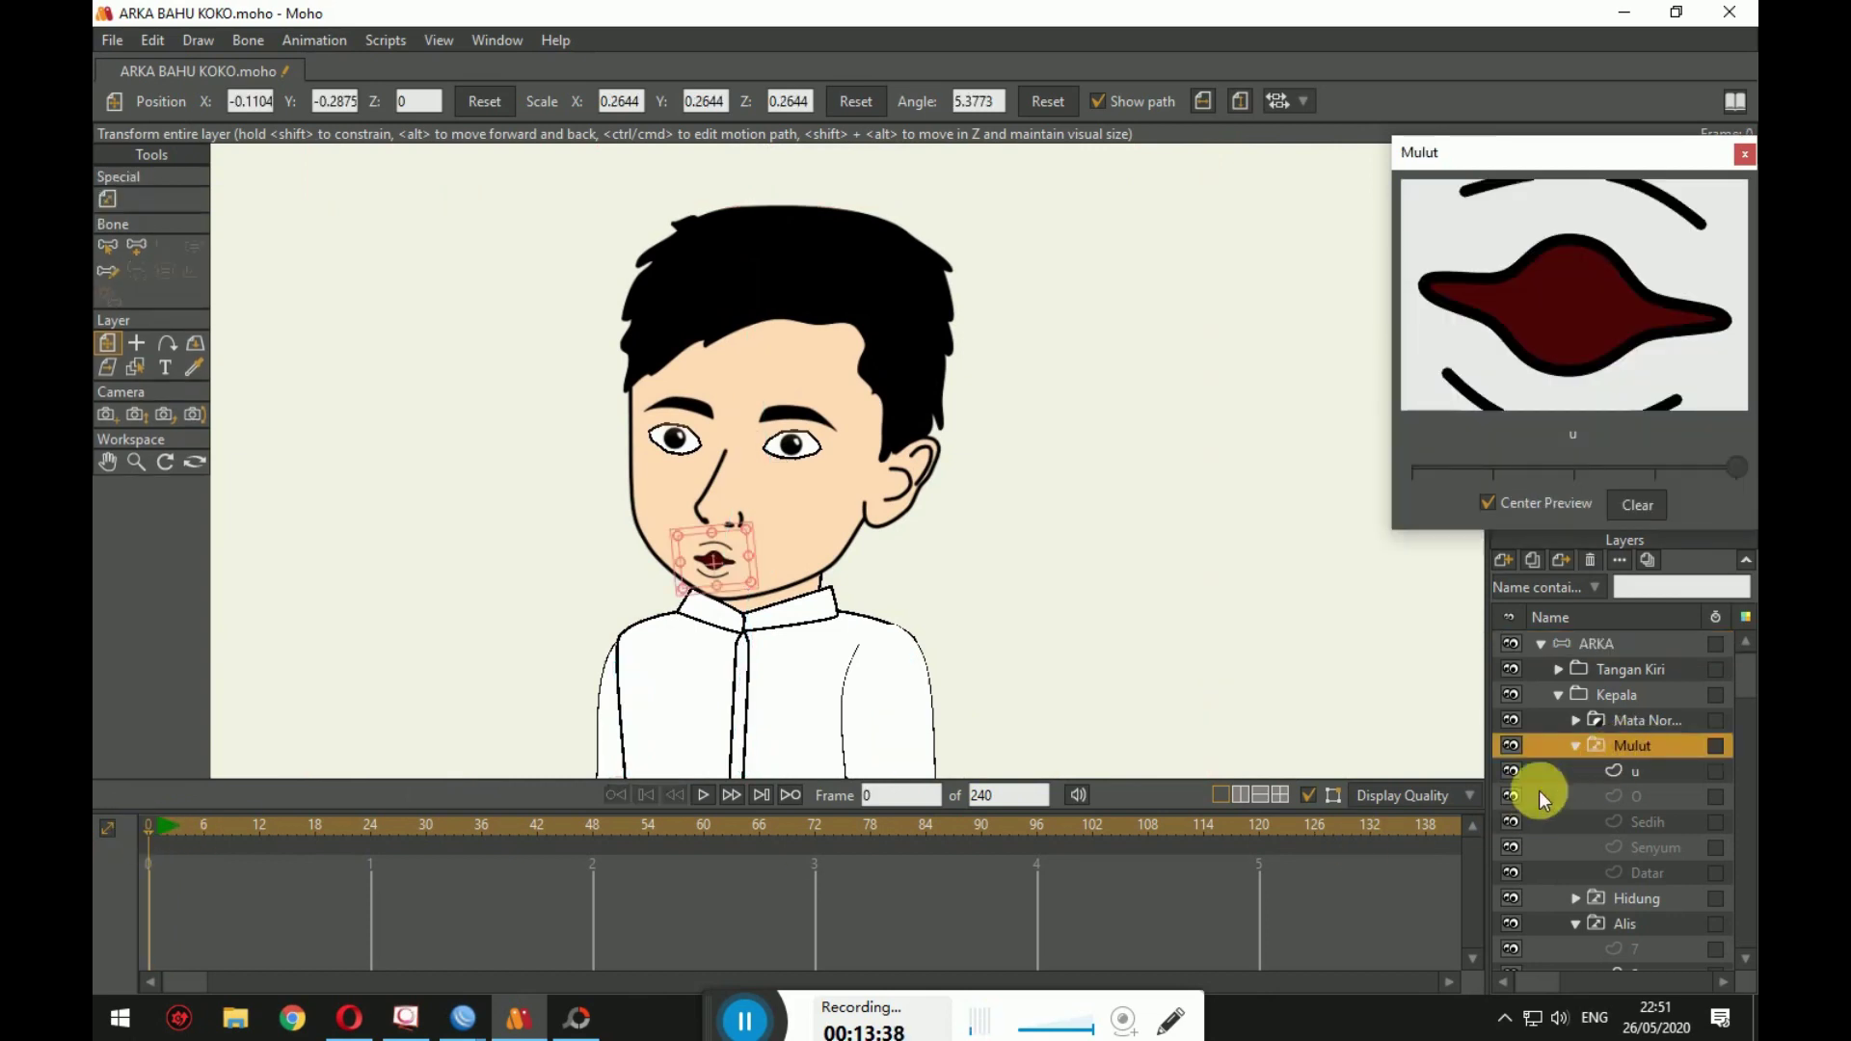
Step: Go to frame 6, reselect the Mulut layer and switch its mouth to Sedih
drag(153, 827, 201, 829)
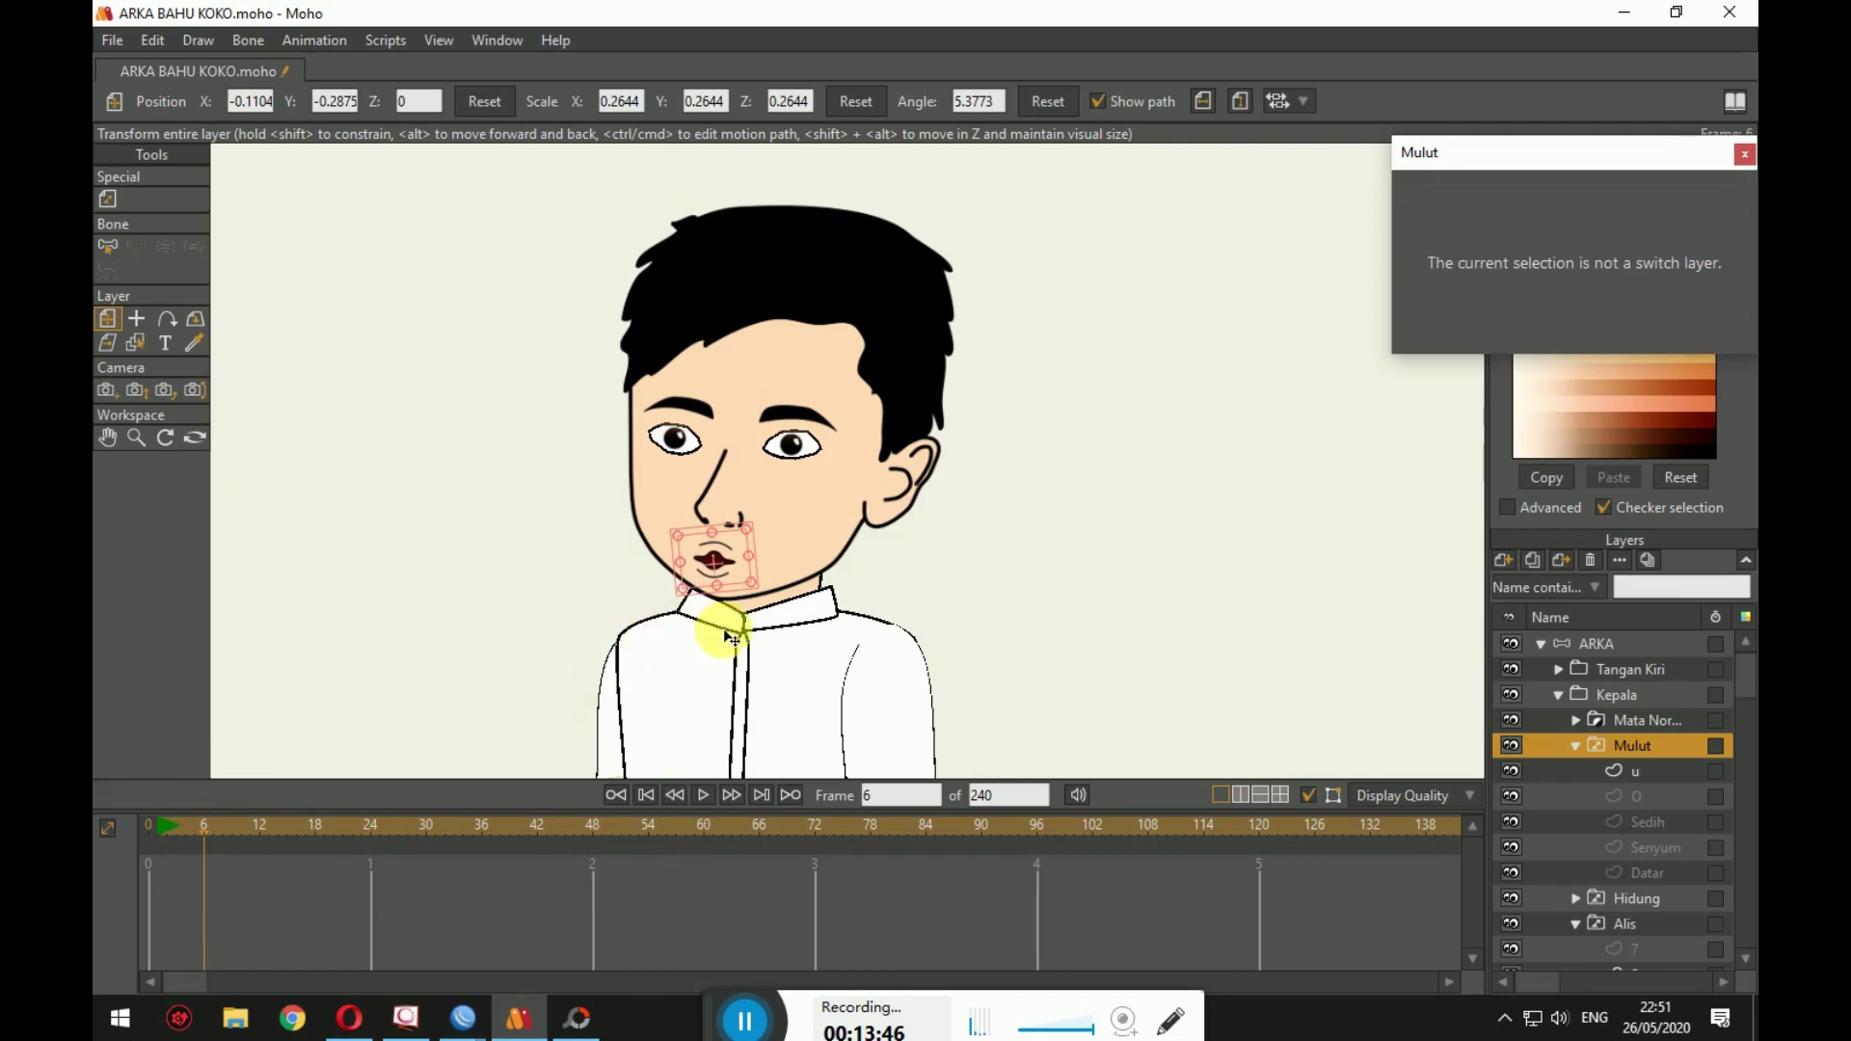
click(167, 829)
click(140, 828)
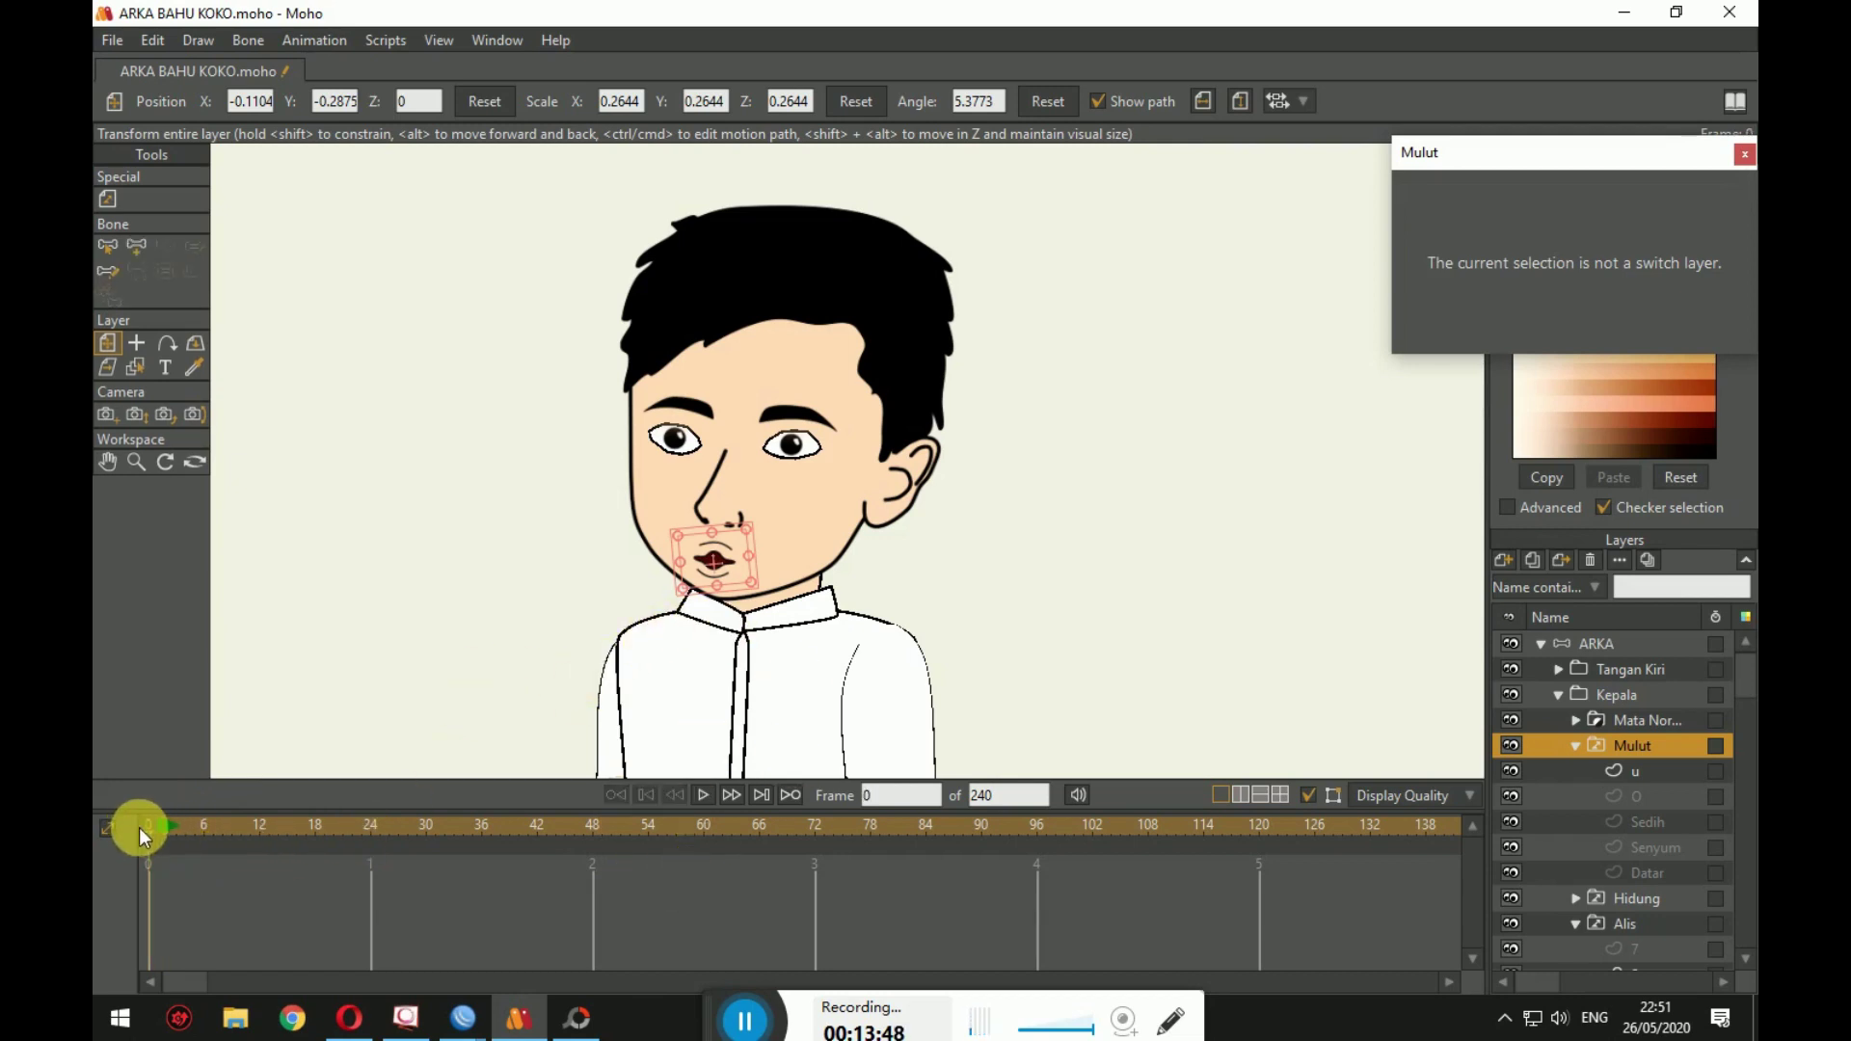
drag(154, 824, 201, 836)
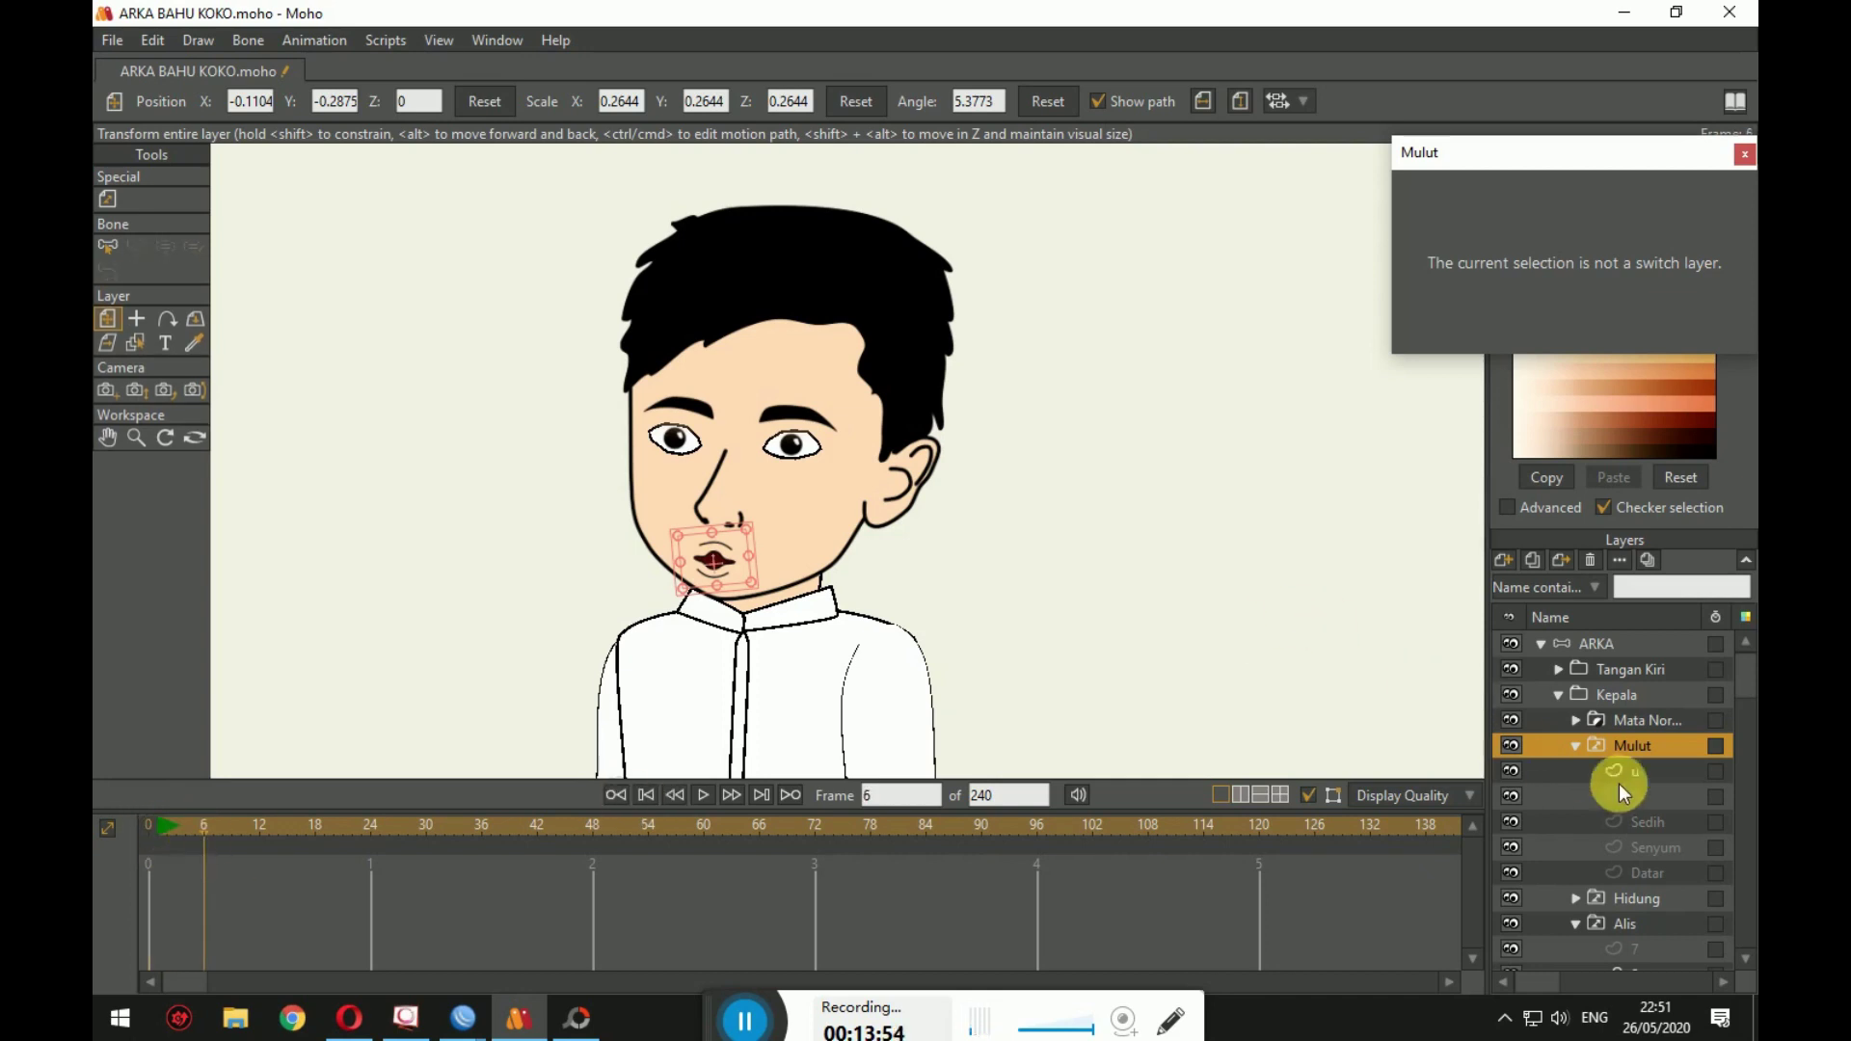
click(1653, 767)
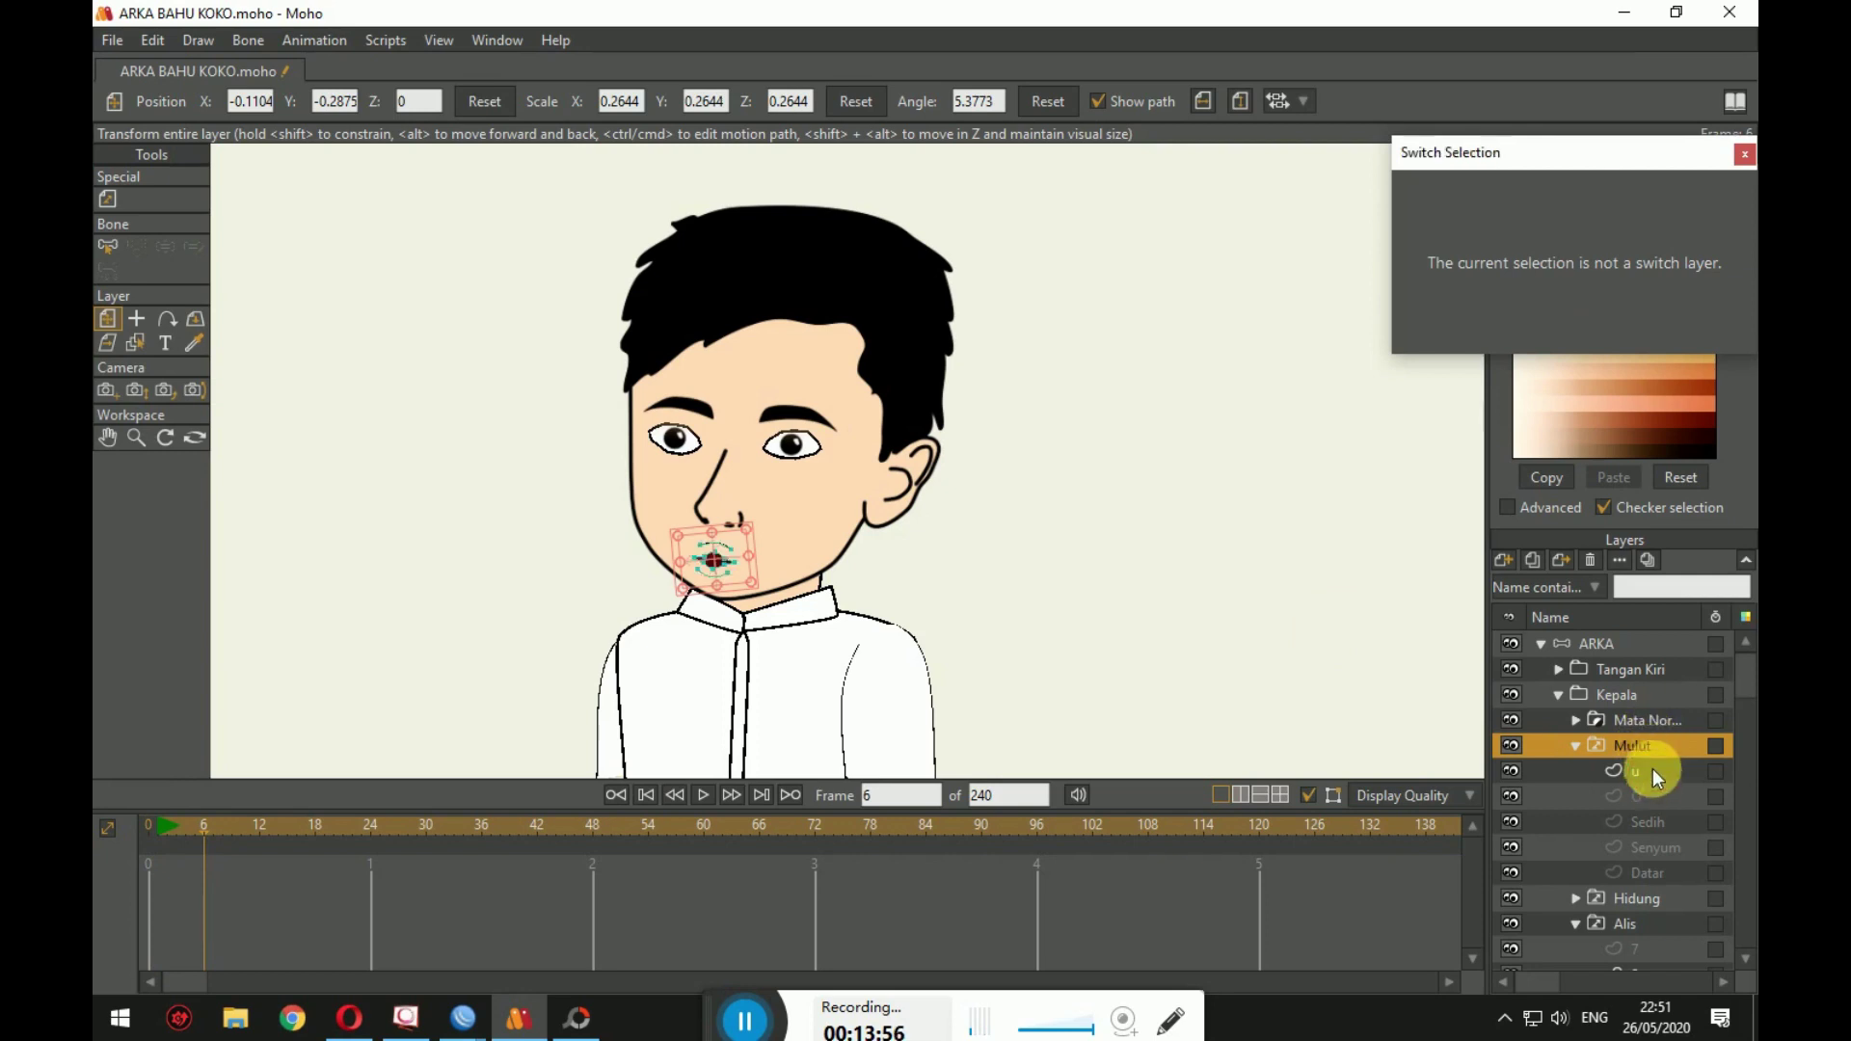
click(1653, 743)
click(1566, 460)
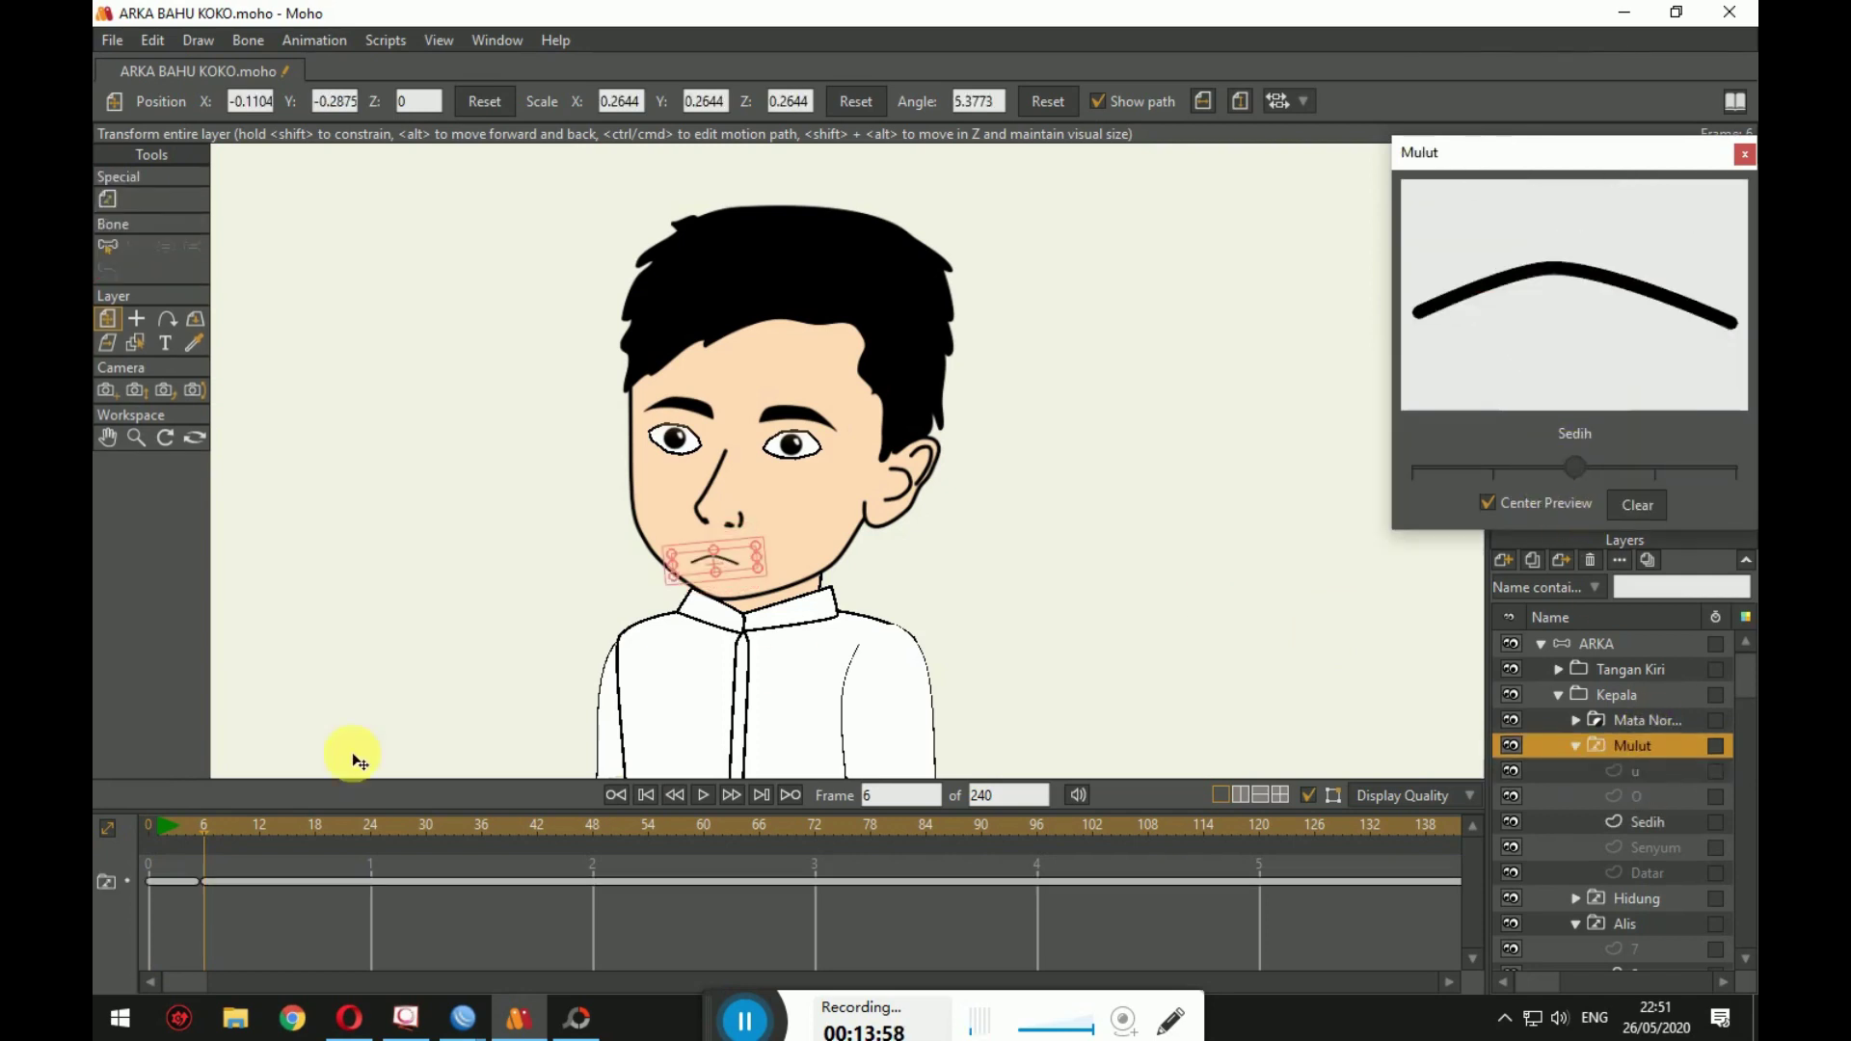
Step: Key the remaining mouth changes on the Mulut layer: O at frame 12, Sedih at frame 18 and Senyum at frame 24
drag(257, 831, 315, 825)
click(1655, 468)
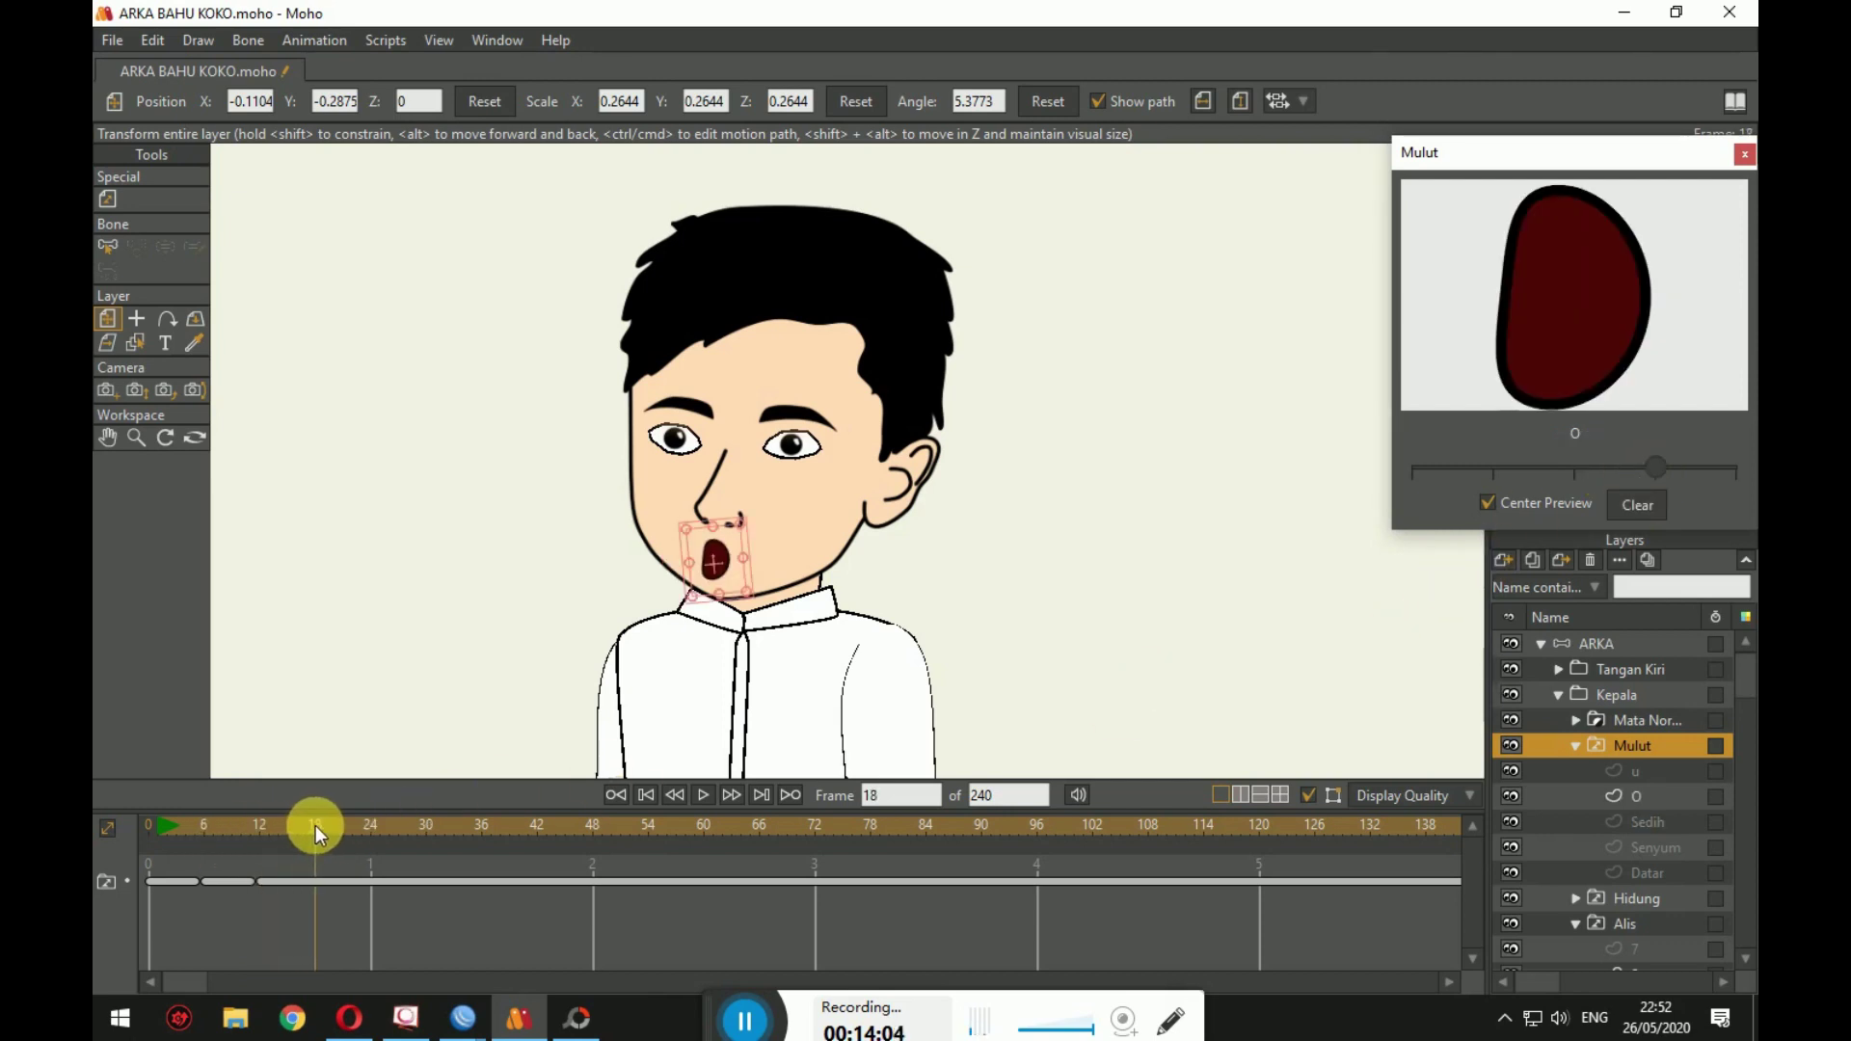
click(1565, 466)
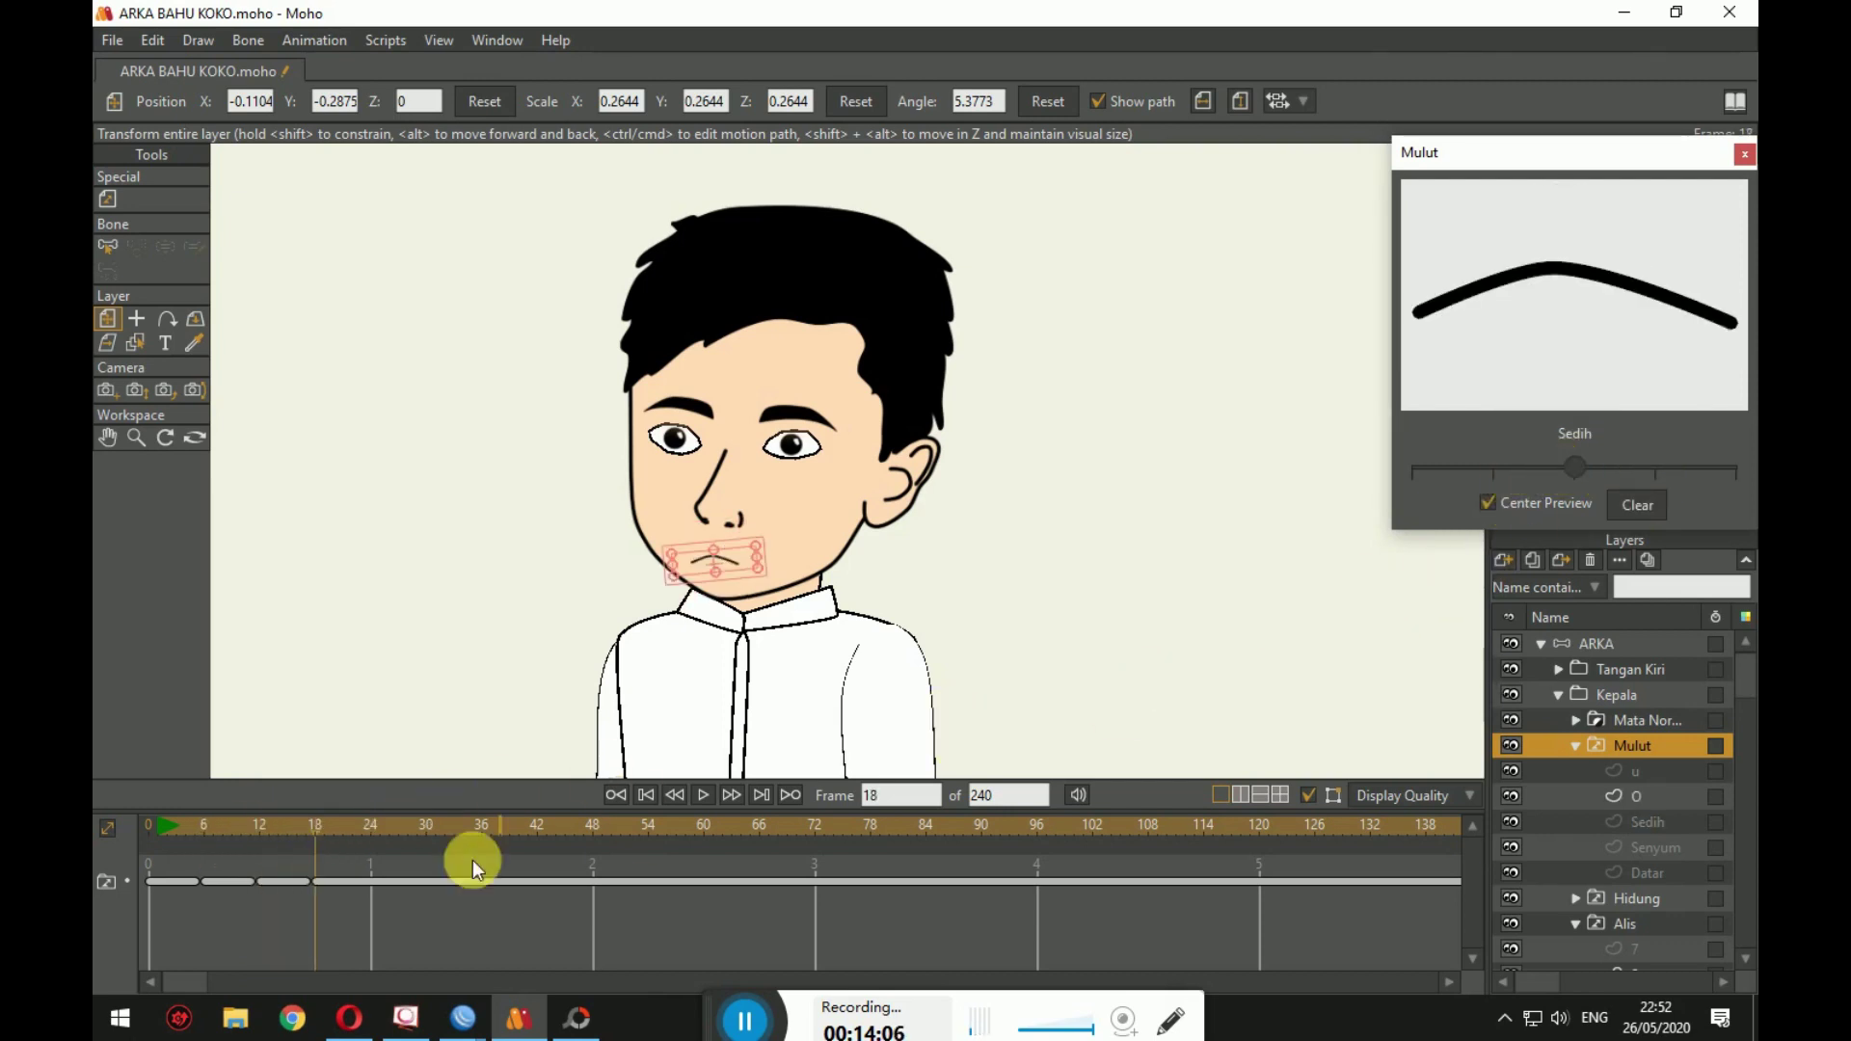
click(368, 830)
click(368, 830)
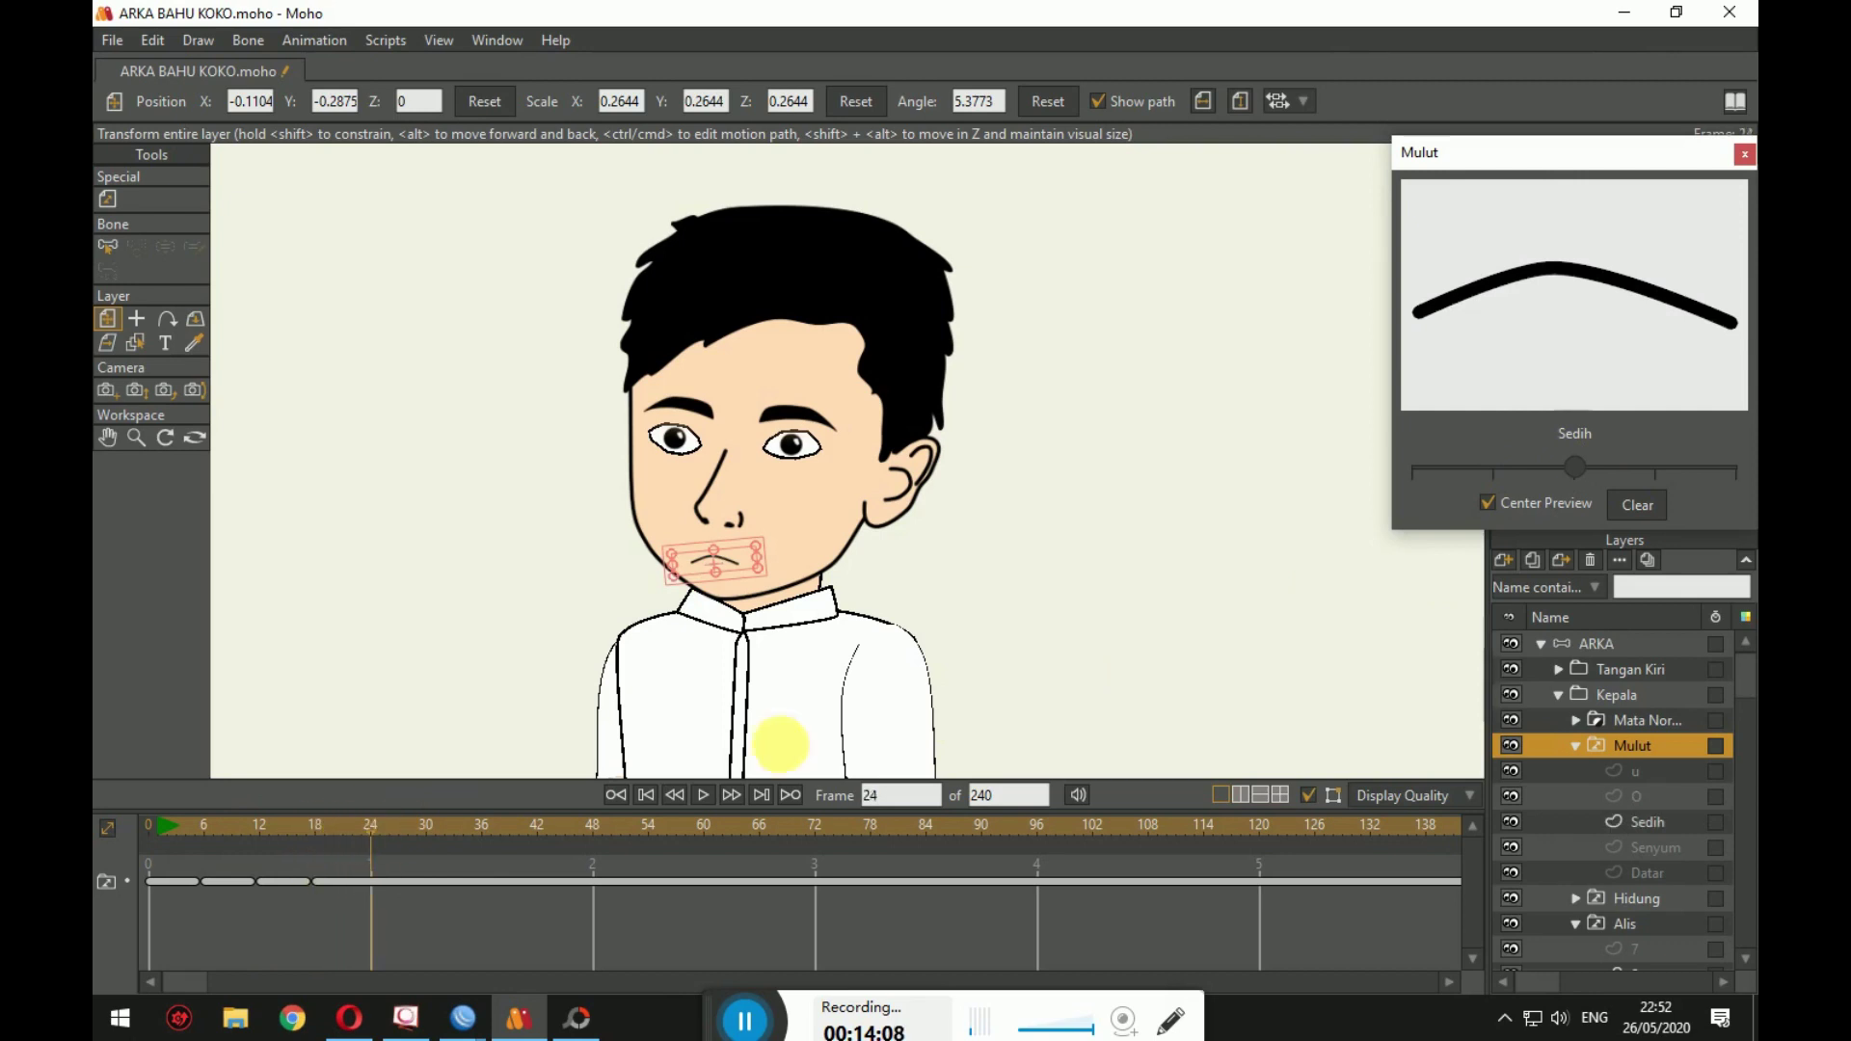
click(1495, 465)
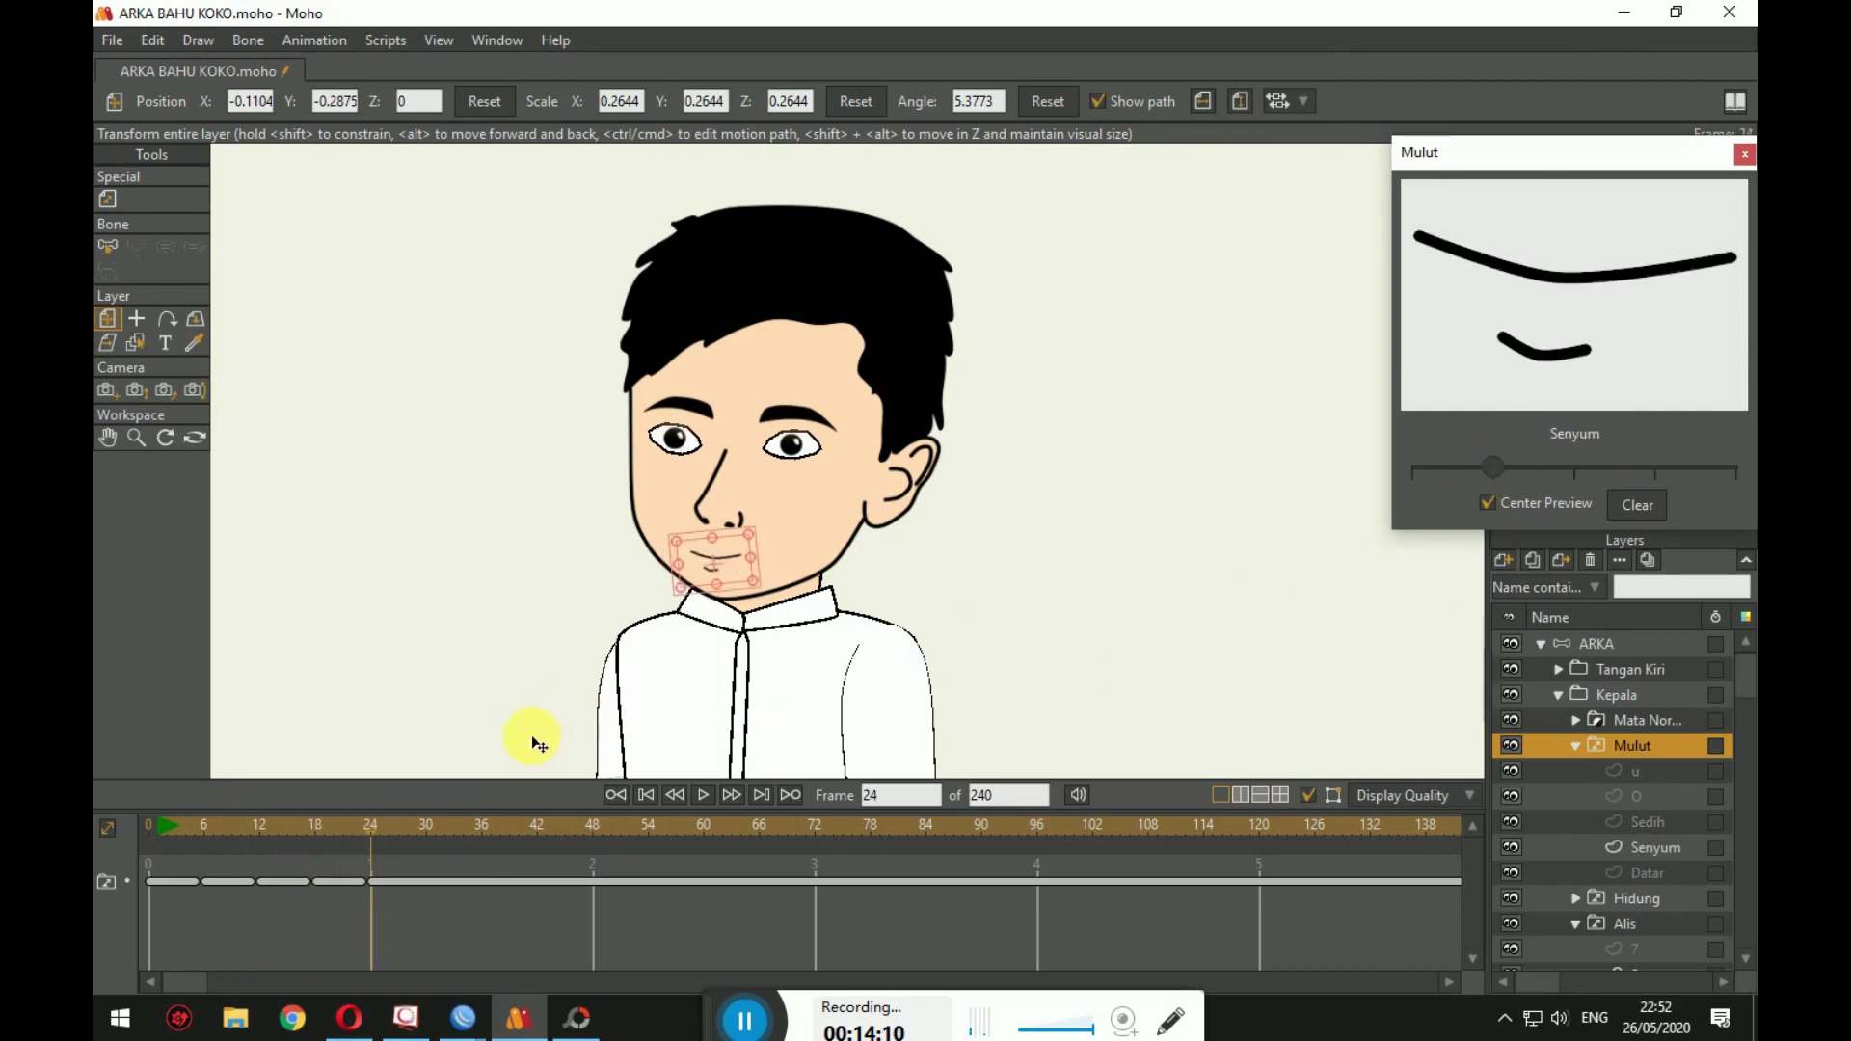
Step: Play the mouth animation from frame 0 and adjust the spacing of the mouth keyframes in the timeline
drag(364, 826, 153, 843)
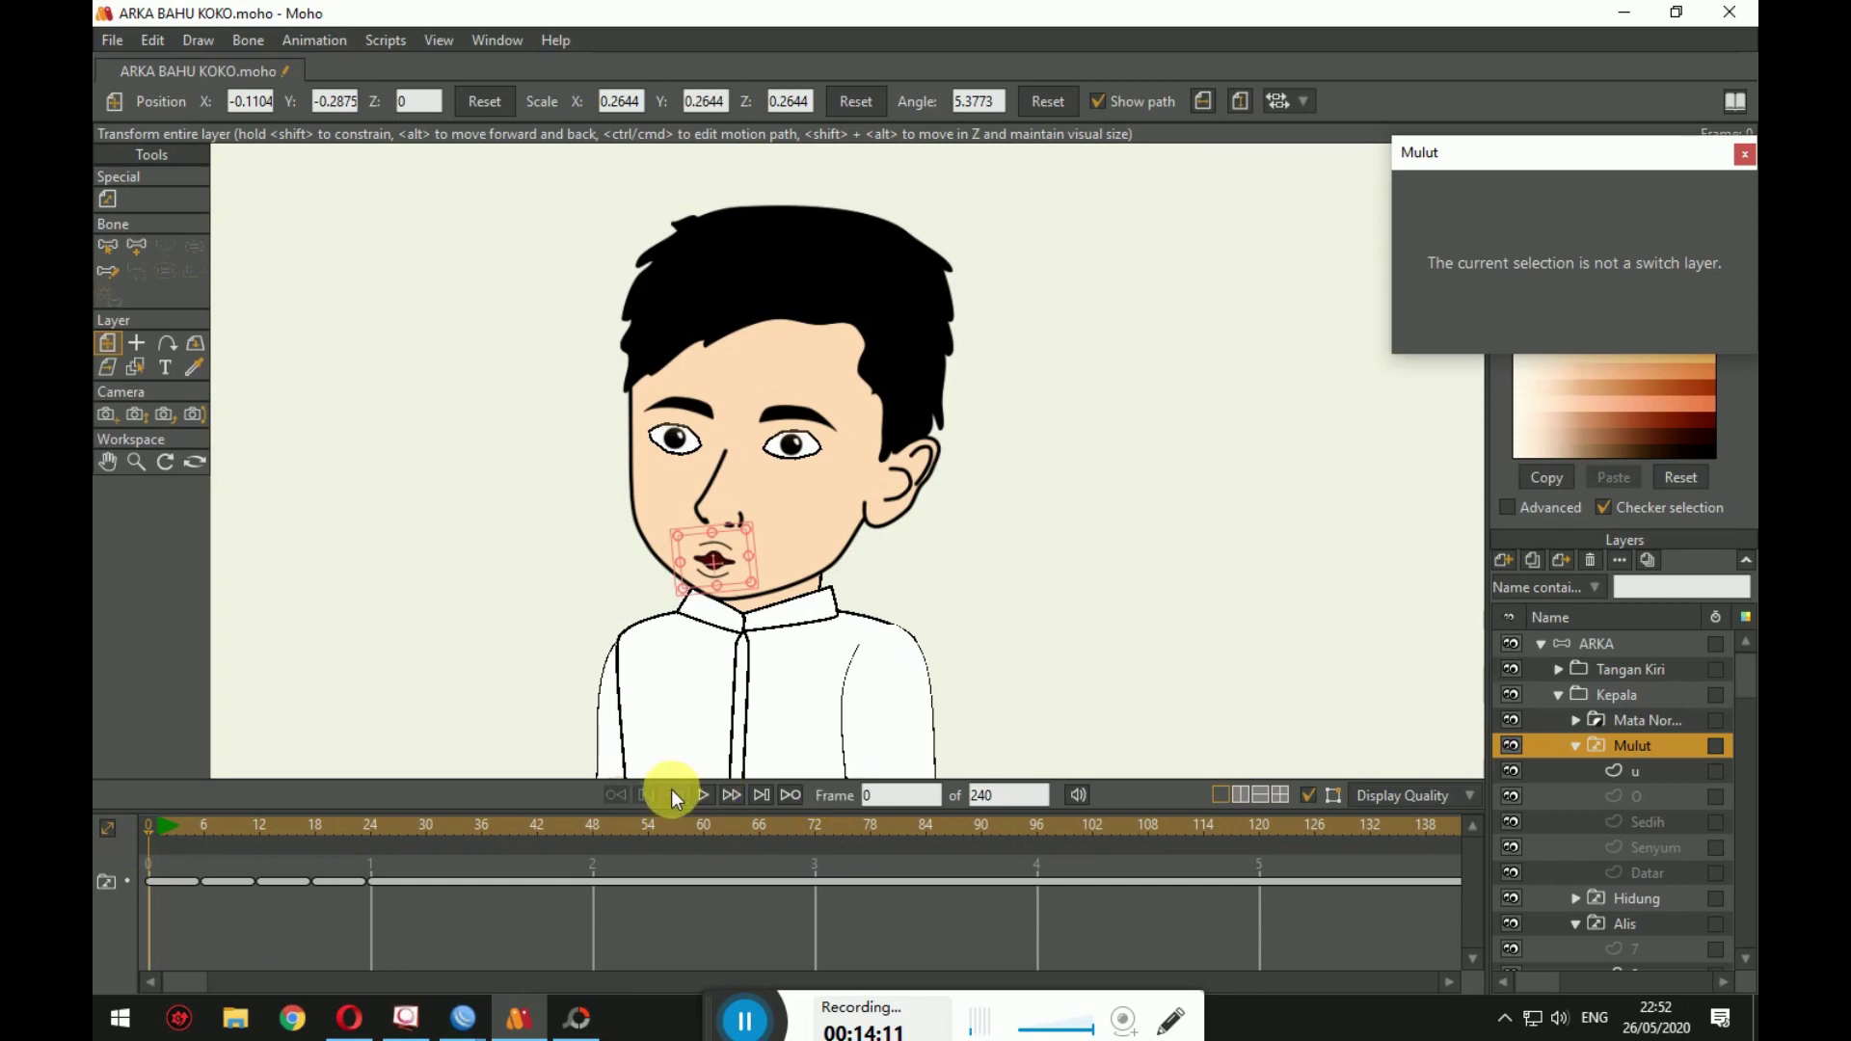
click(701, 794)
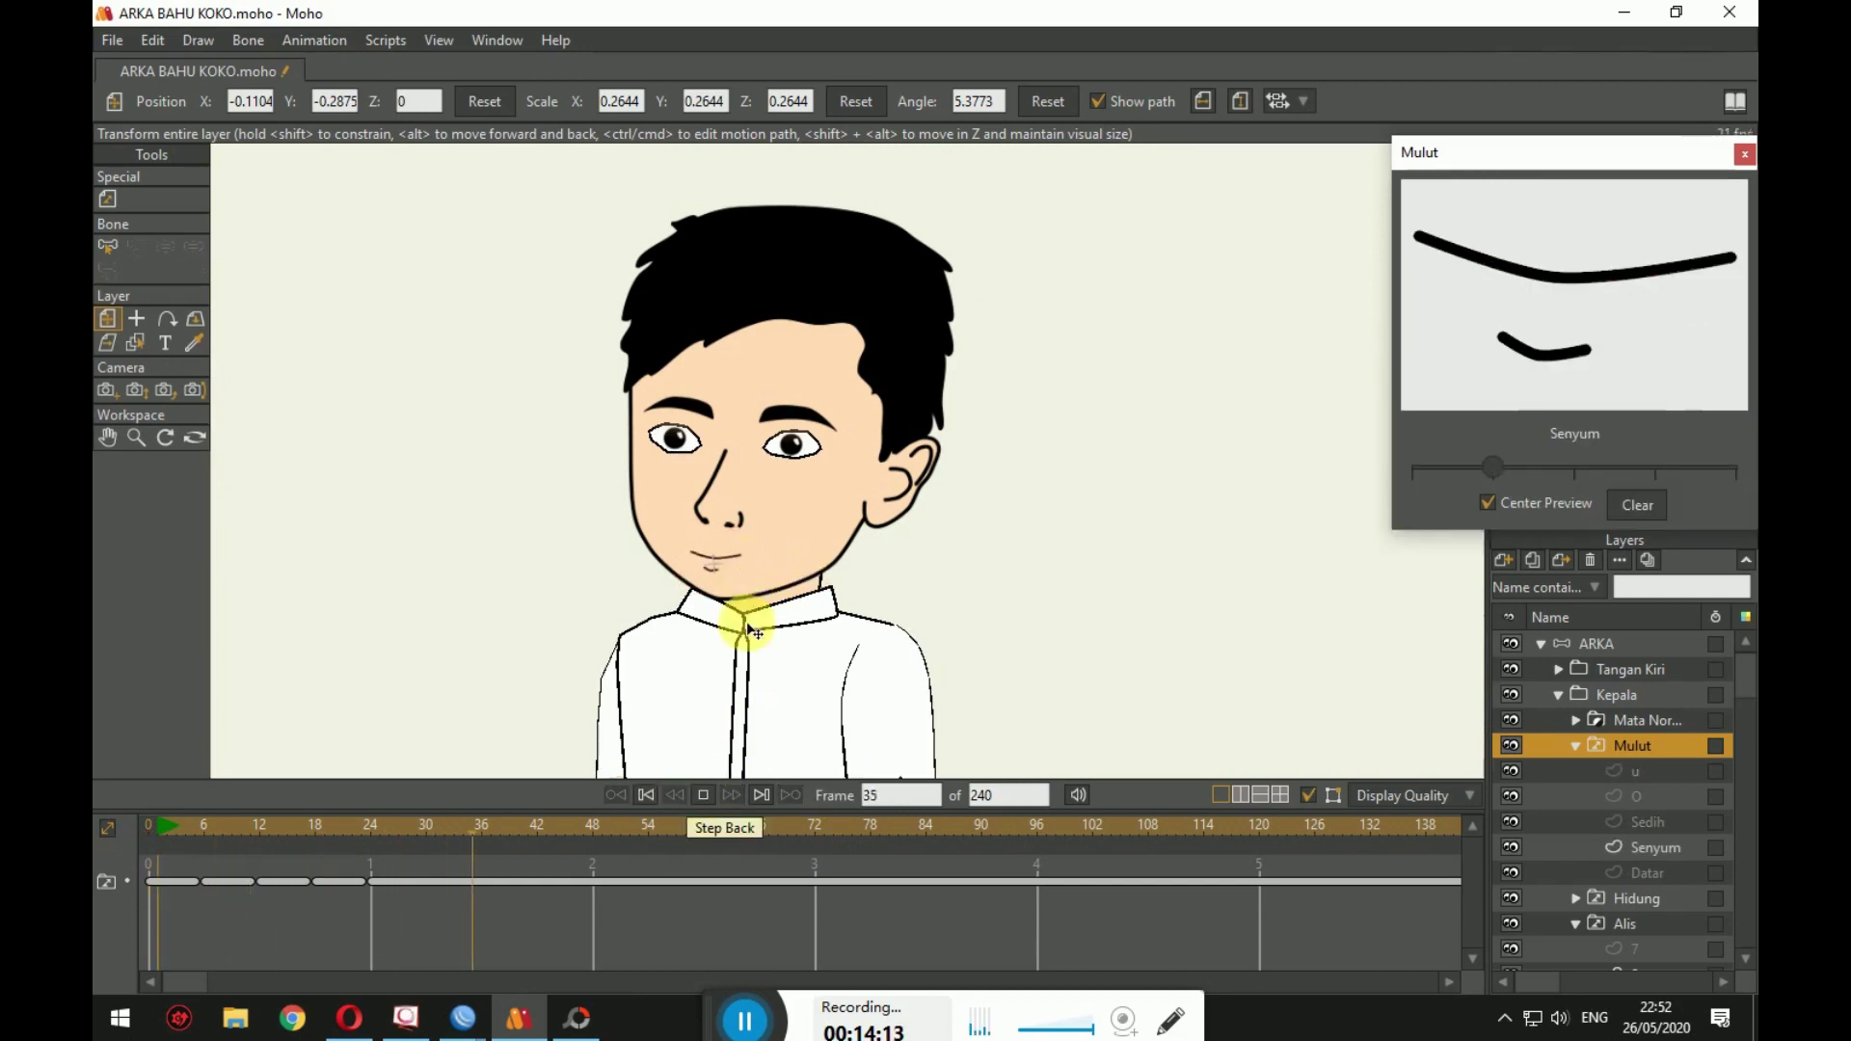
click(703, 795)
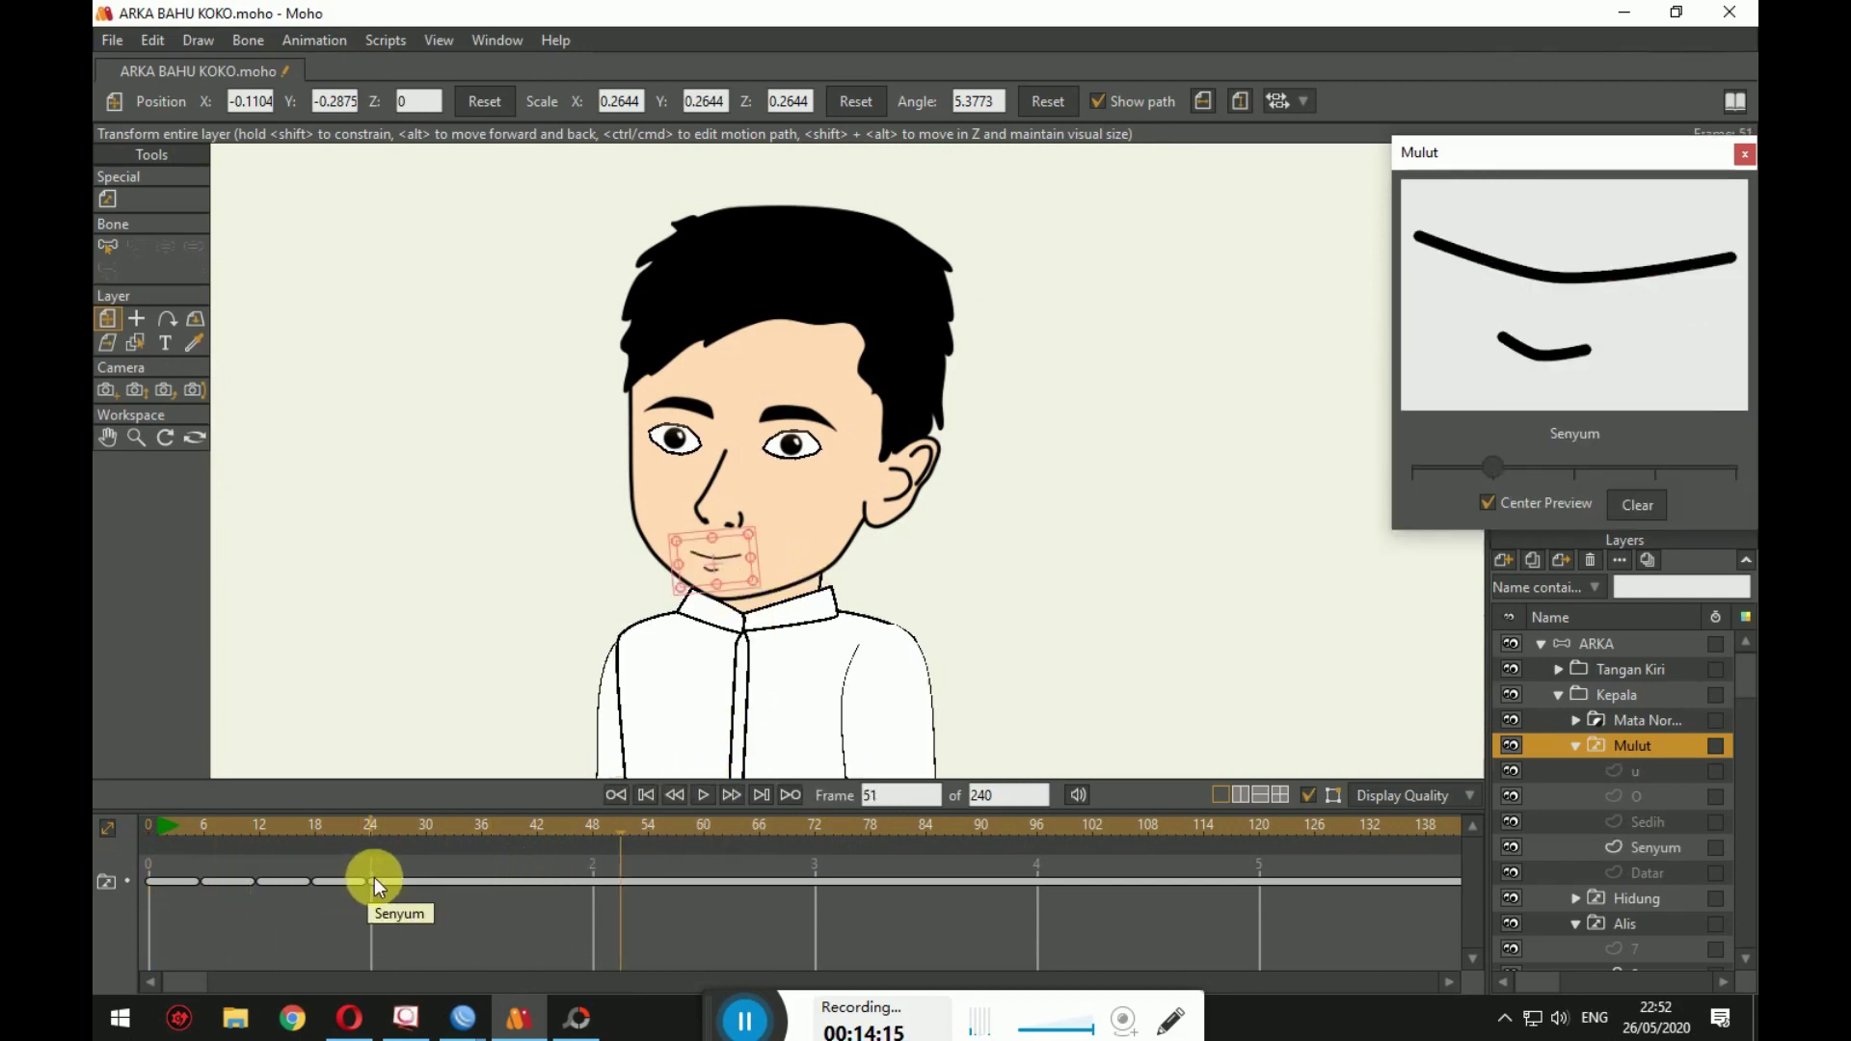
mouse_move(374, 877)
mouse_down()
mouse_move(397, 876)
mouse_move(201, 875)
mouse_move(322, 884)
mouse_up()
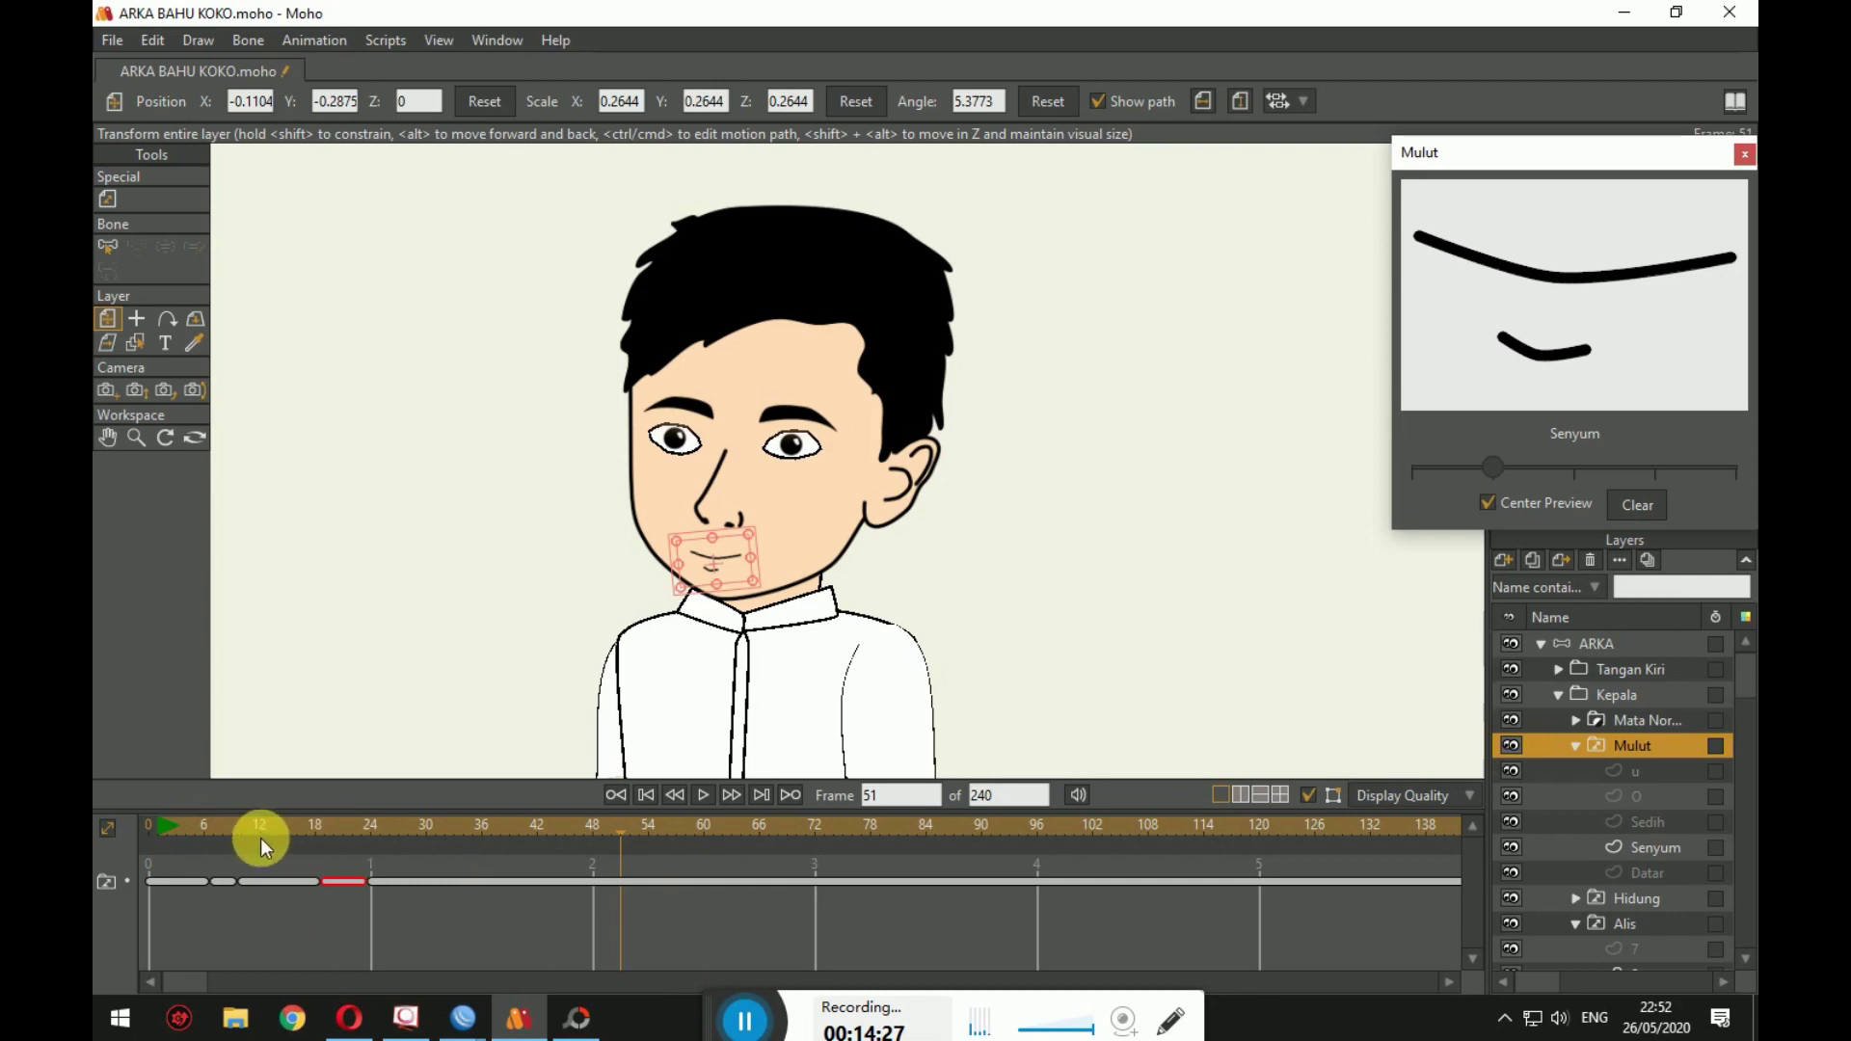
Step: Delete all switch keyframes of the Mulut layer and remove the layer from the Kepala group
click(104, 875)
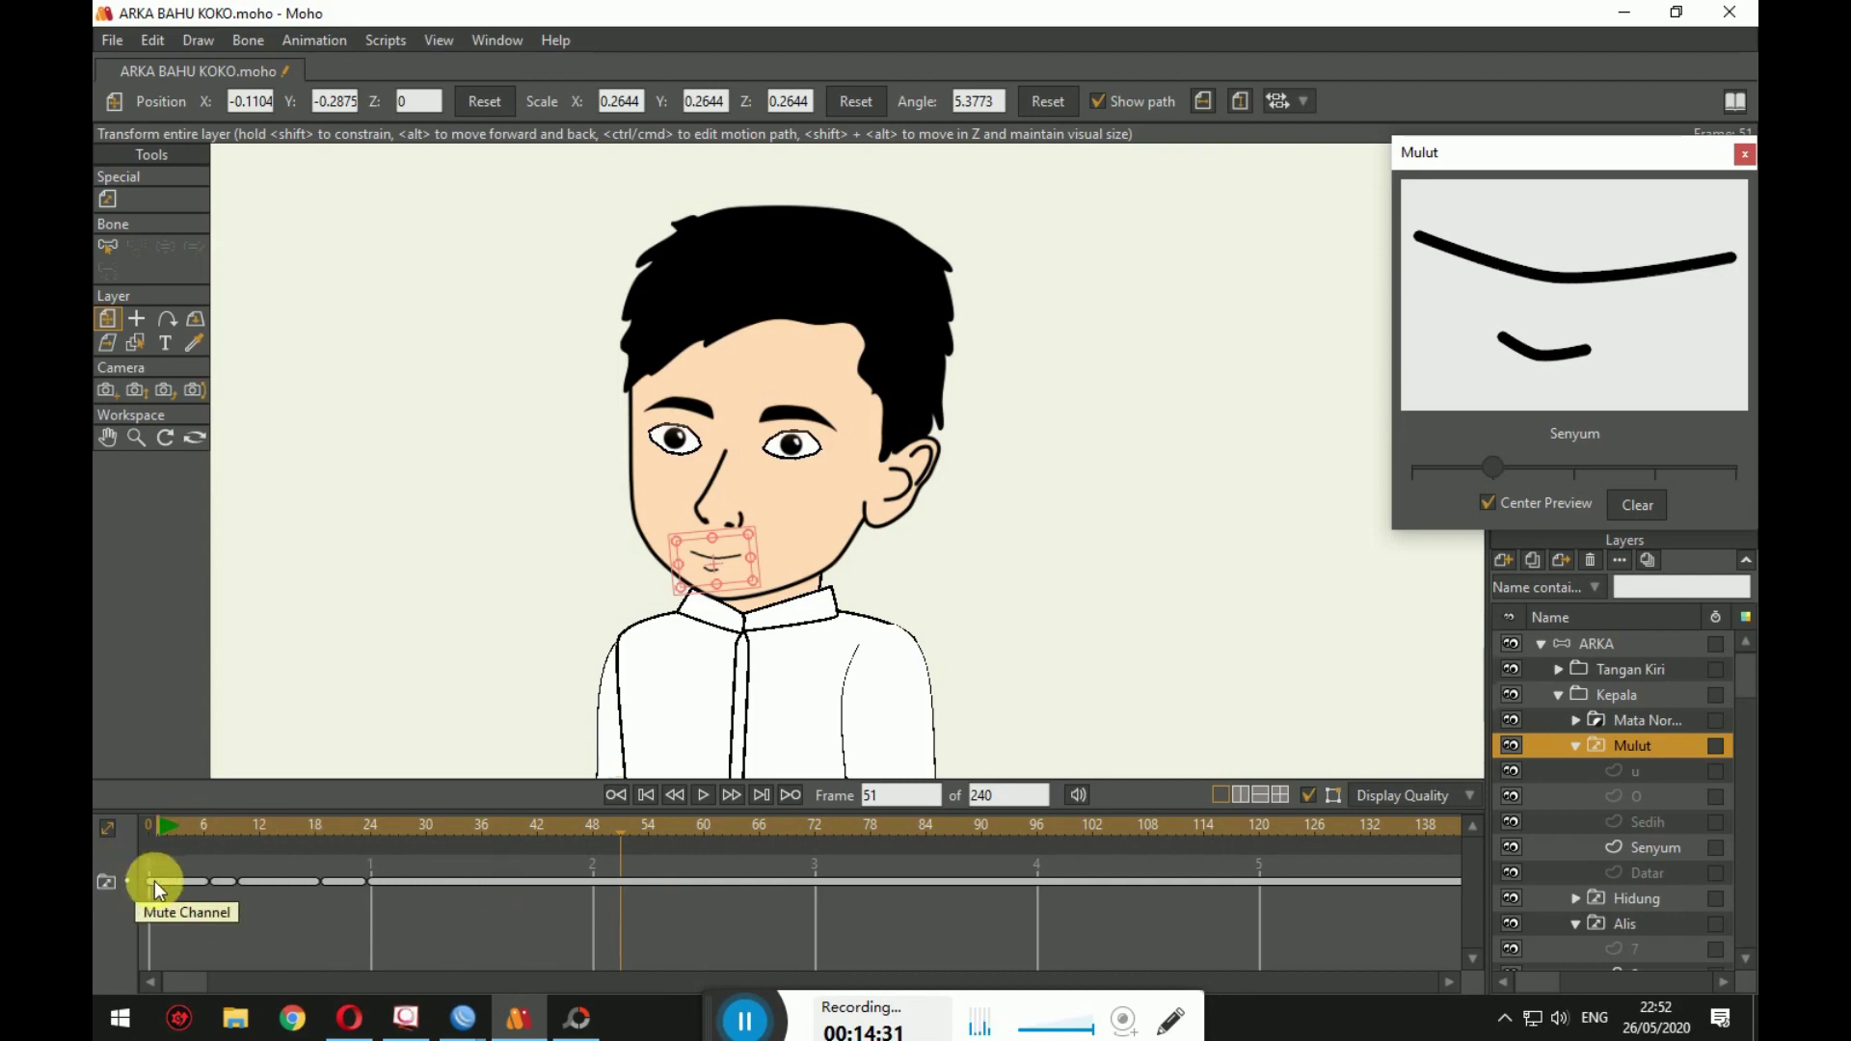
click(107, 884)
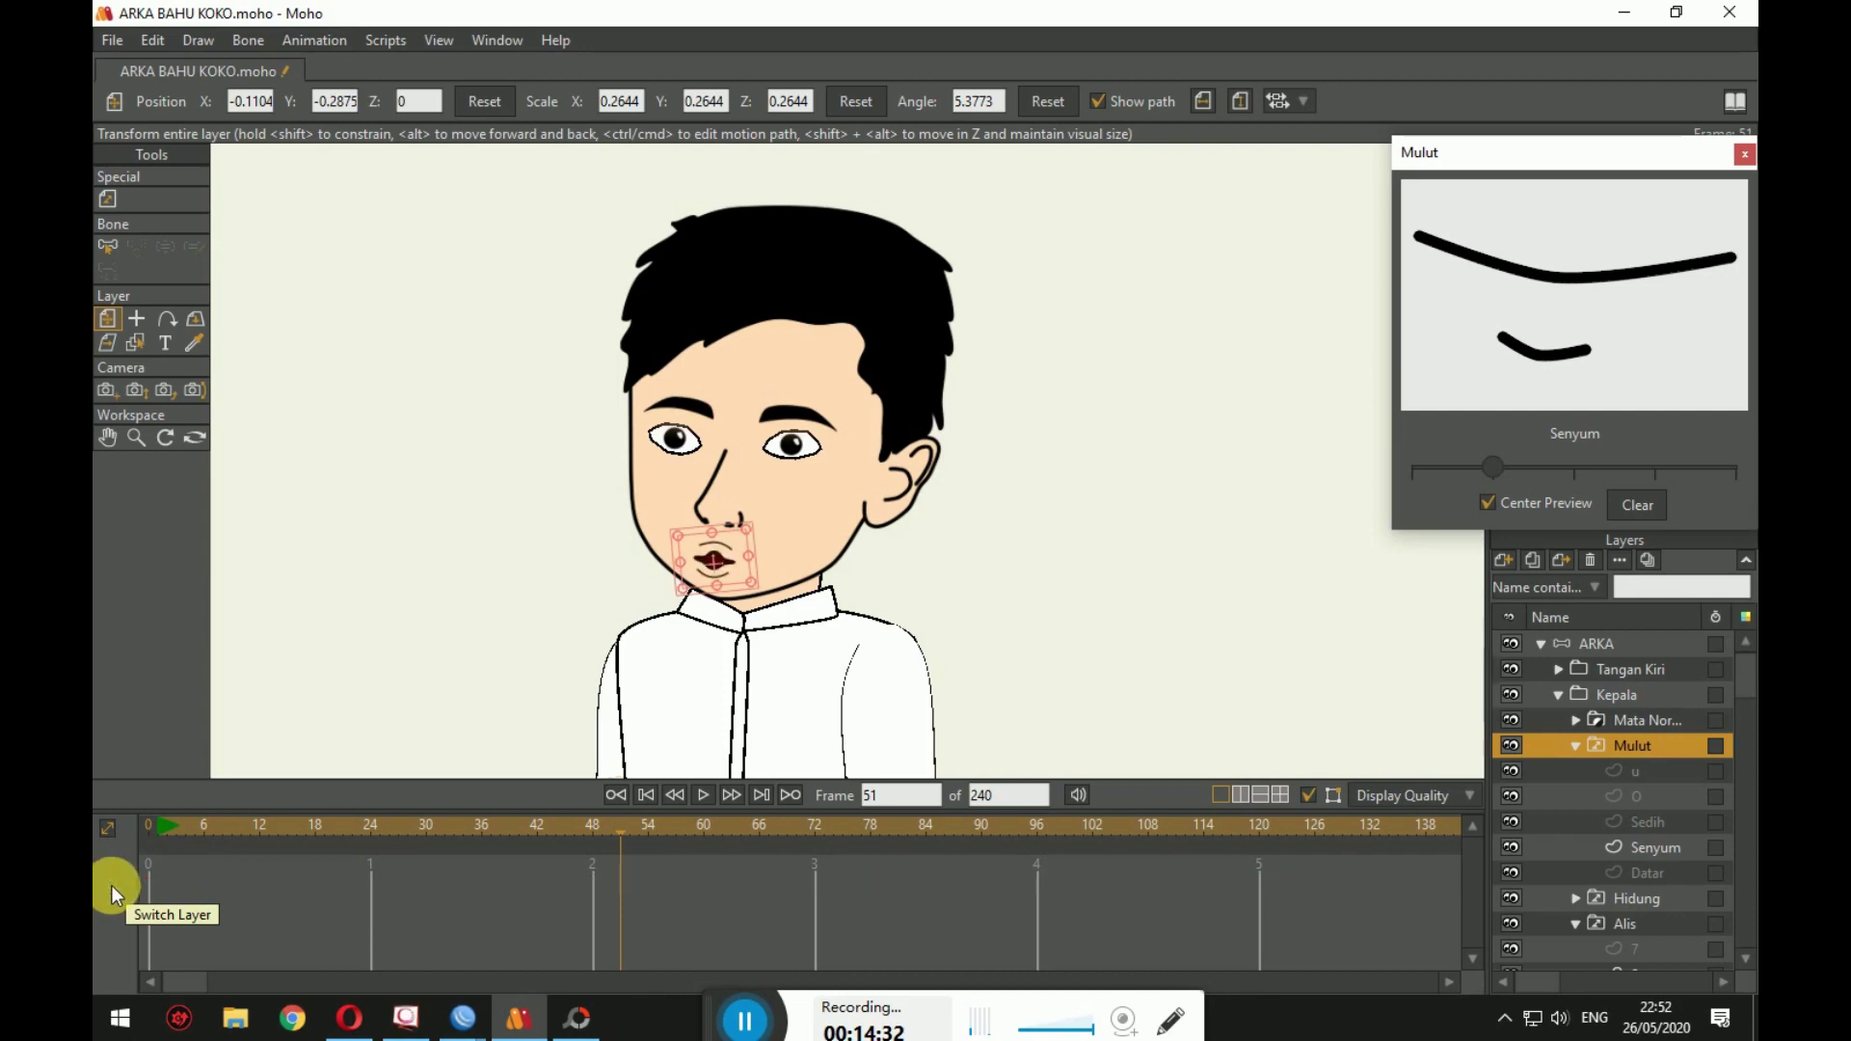
right_click(1625, 748)
click(1658, 985)
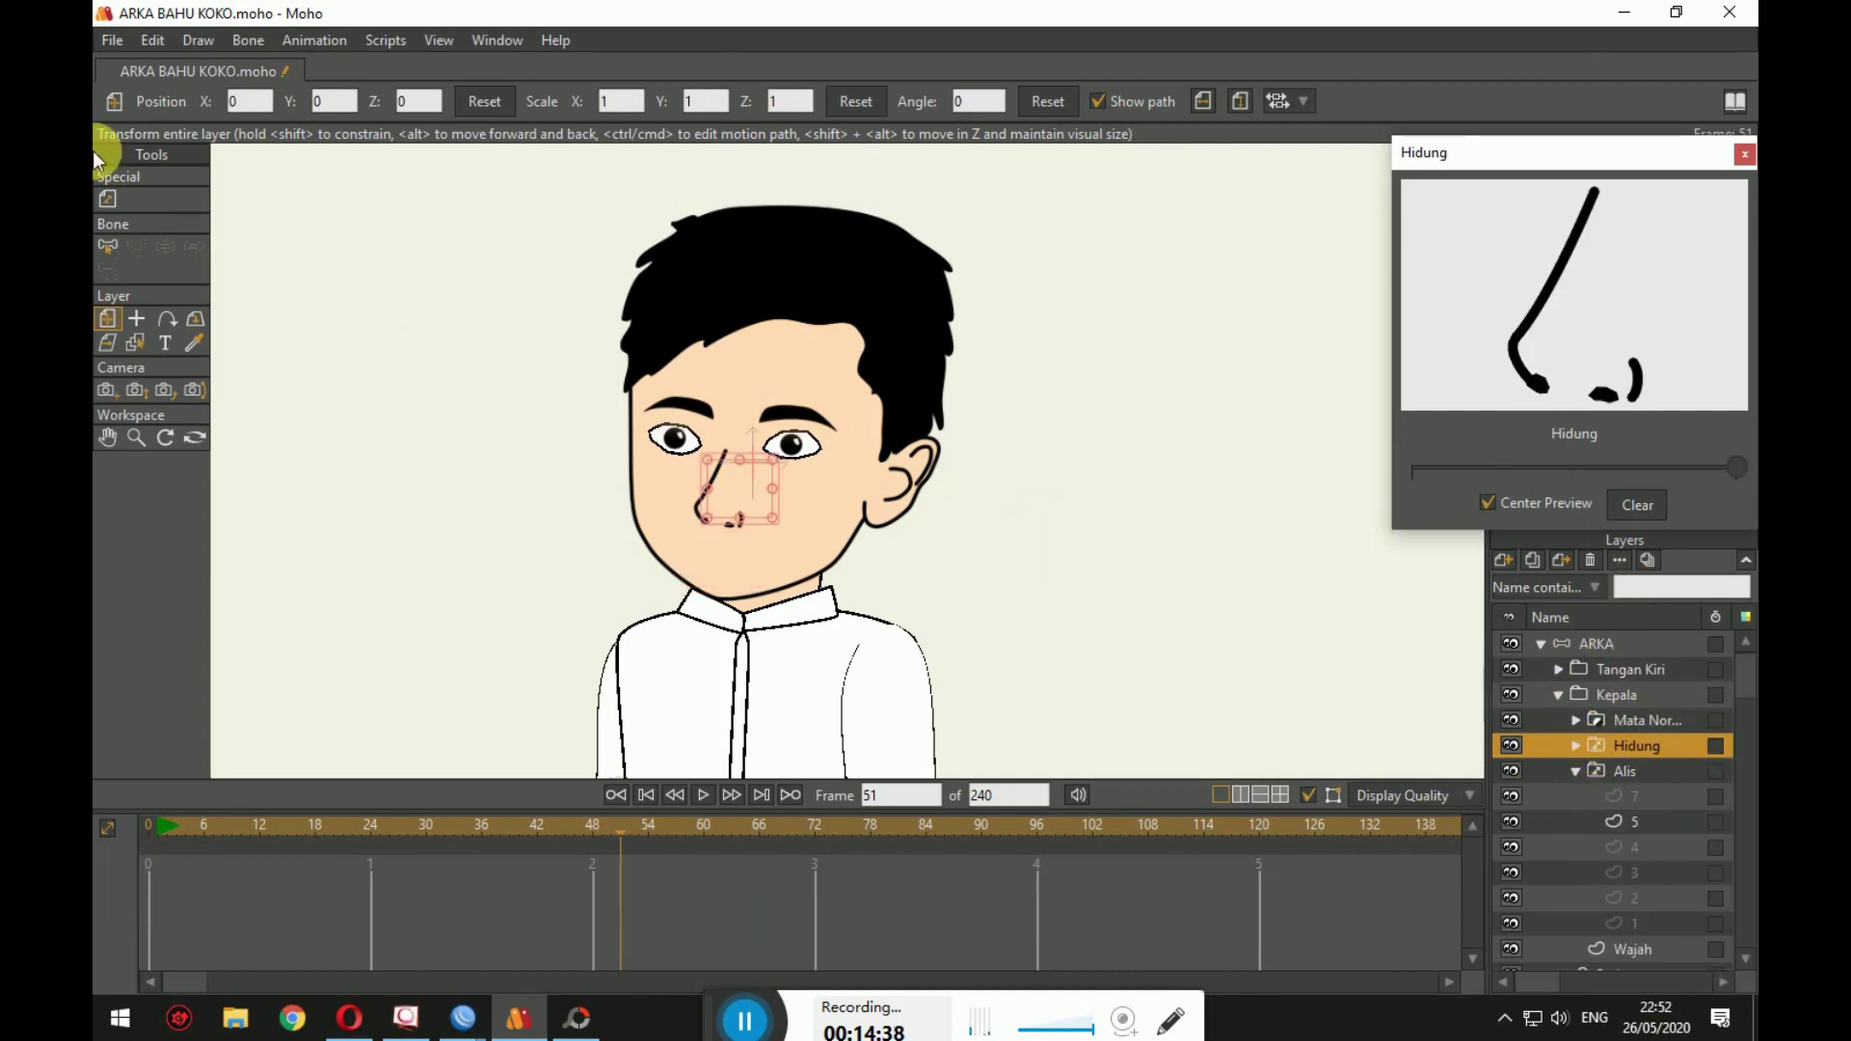
Step: Try the Hidung 2 nose at frame 51 and switch back to the Hidung nose
click(1497, 463)
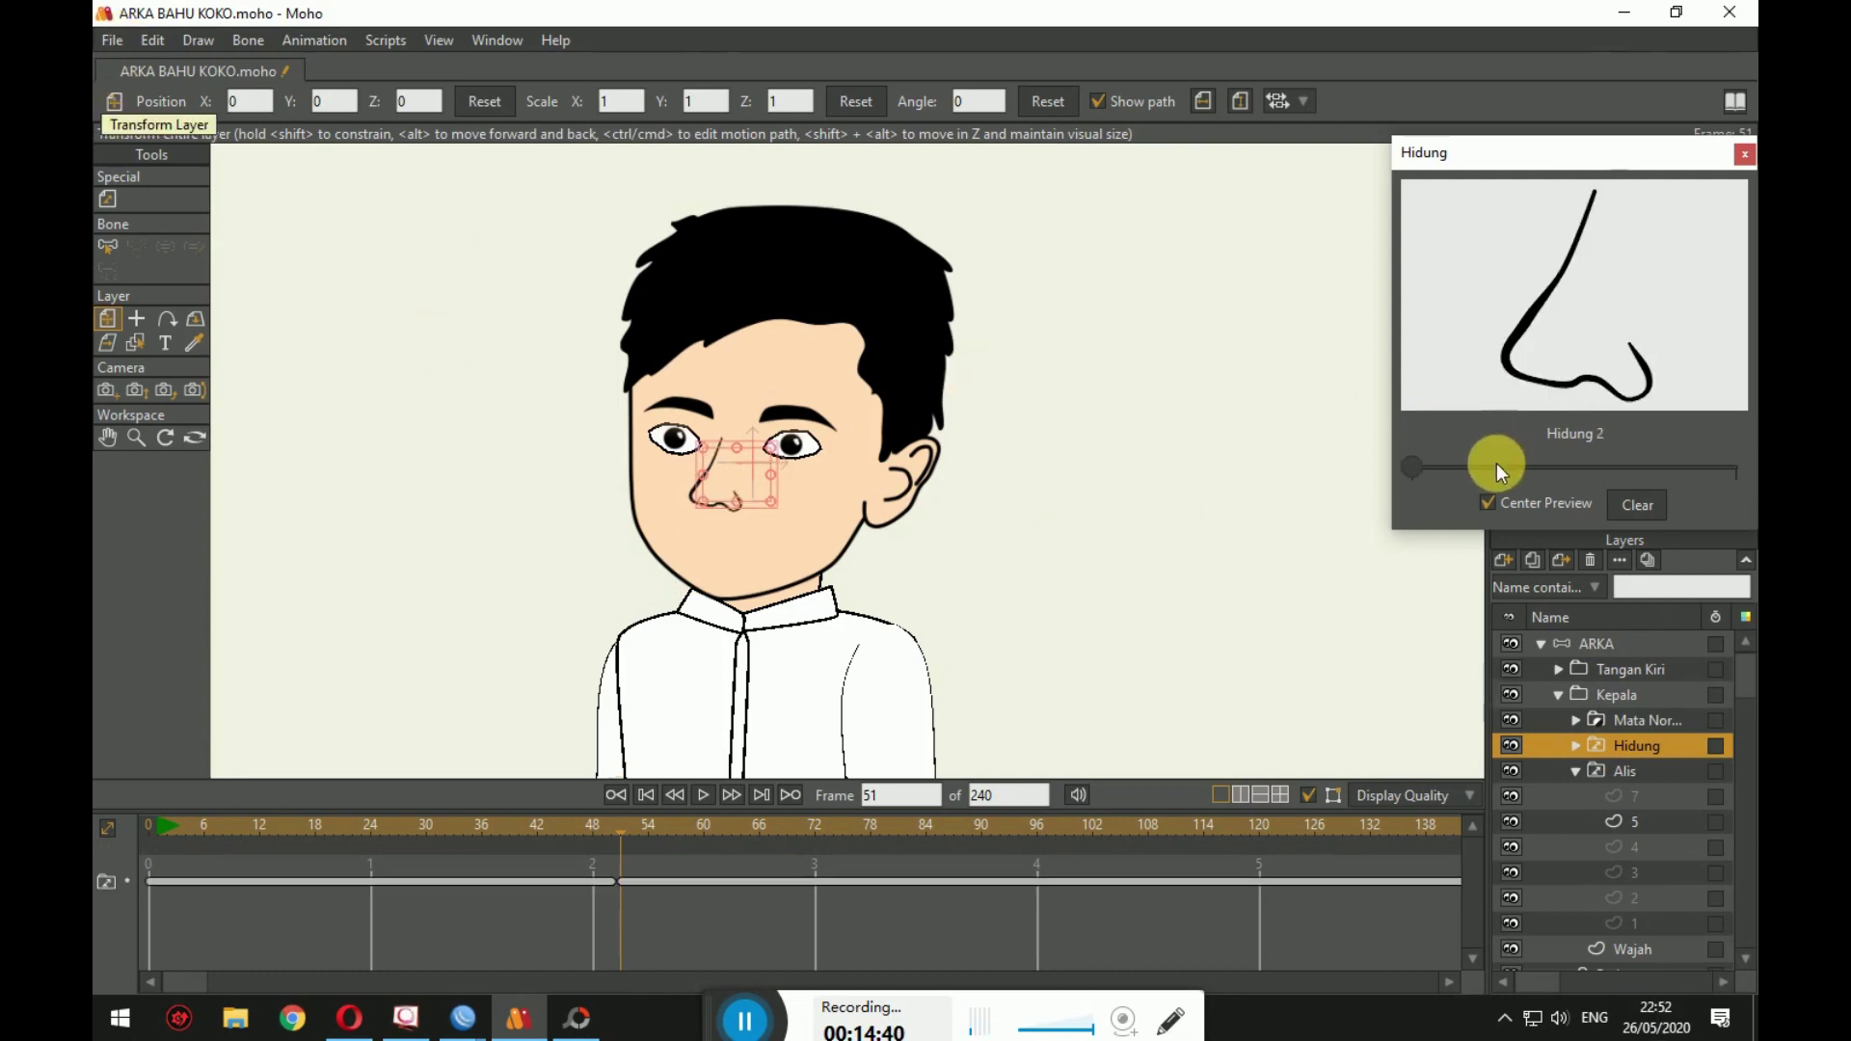
drag(1497, 463, 1737, 466)
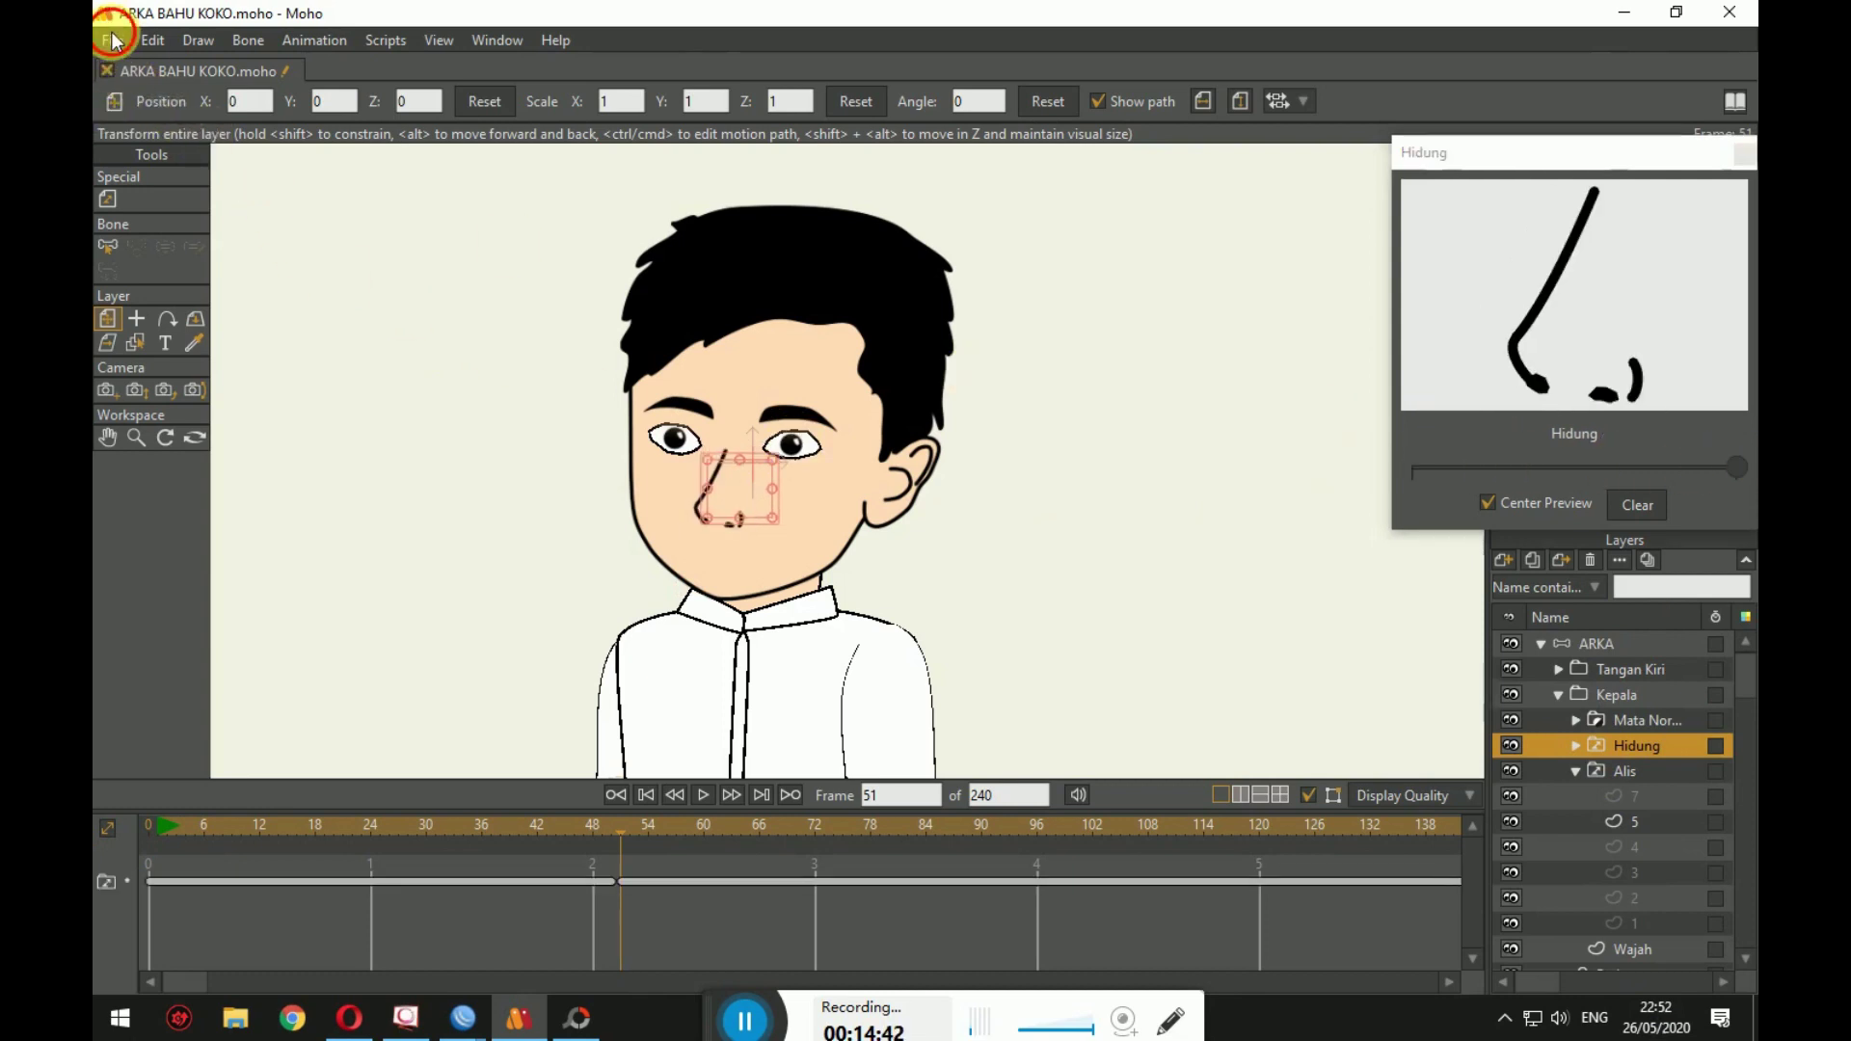
Step: Start importing a Moho object and browse to the Karakter folder in Pictures > ARKANET Studio > MOHO
click(113, 40)
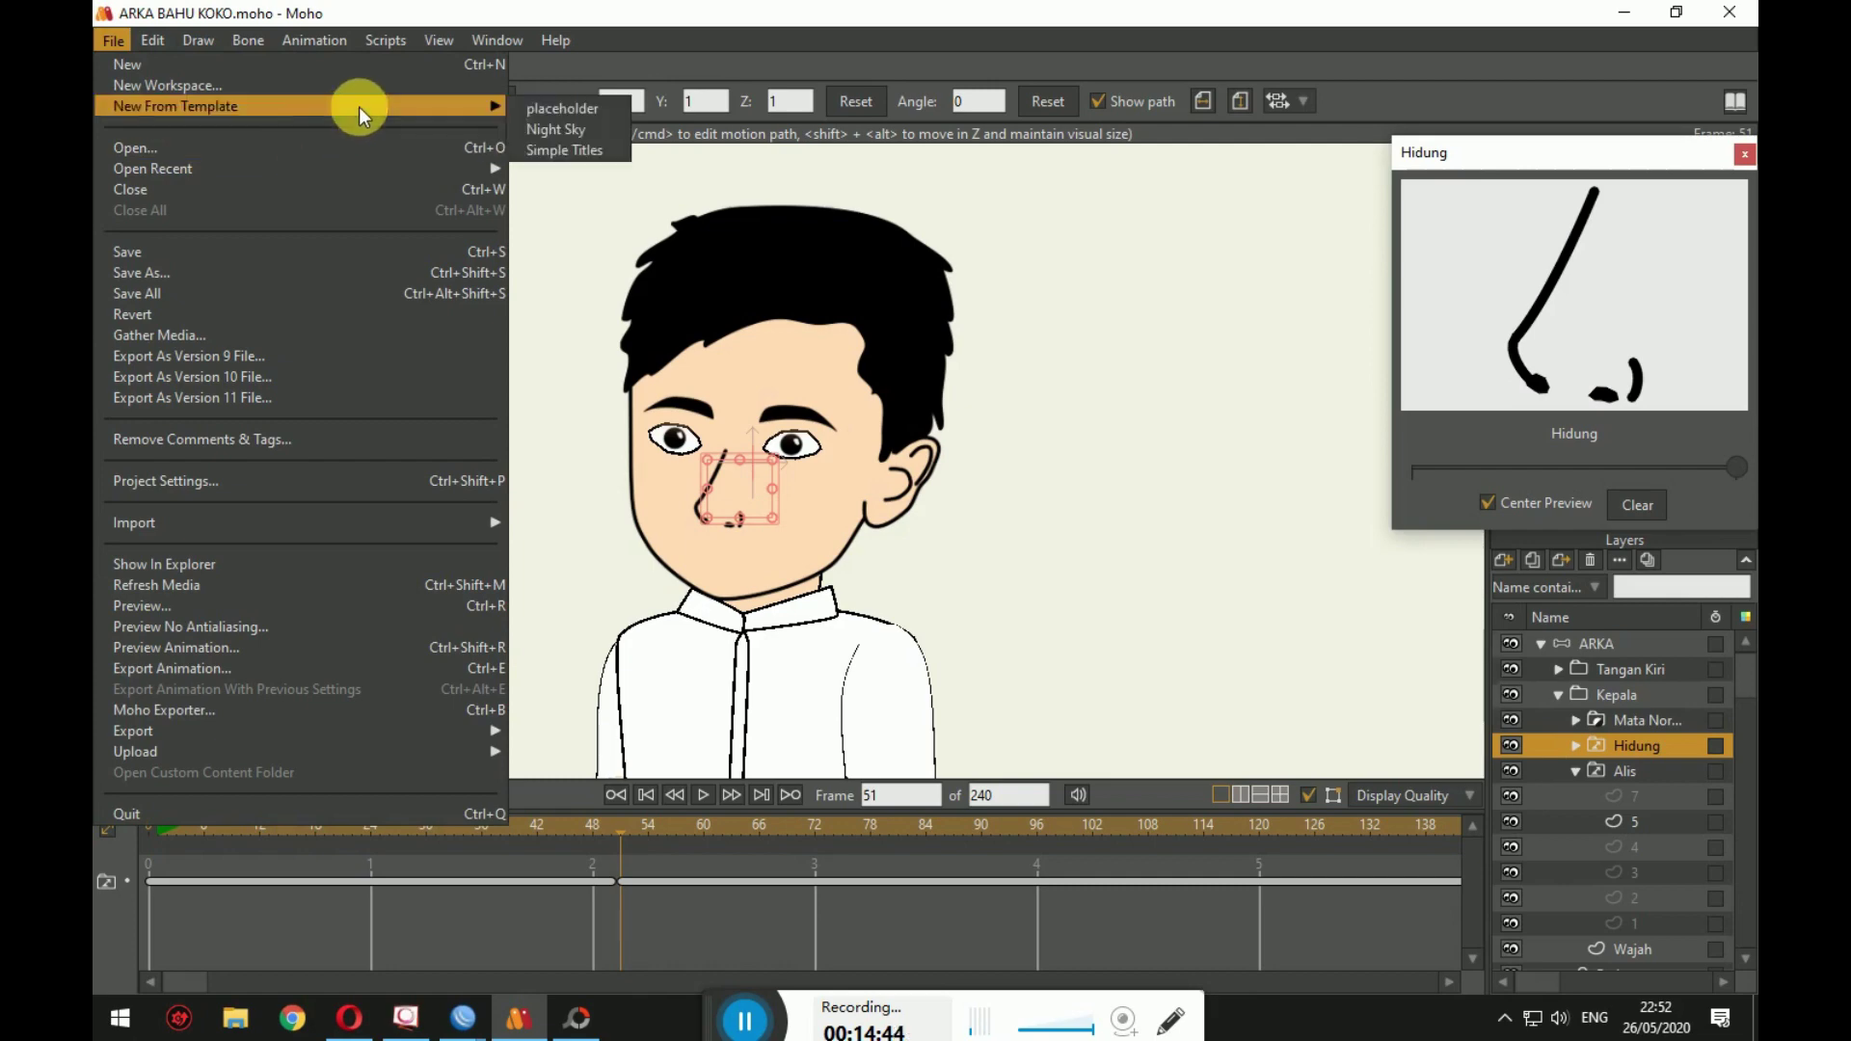
mouse_move(494, 530)
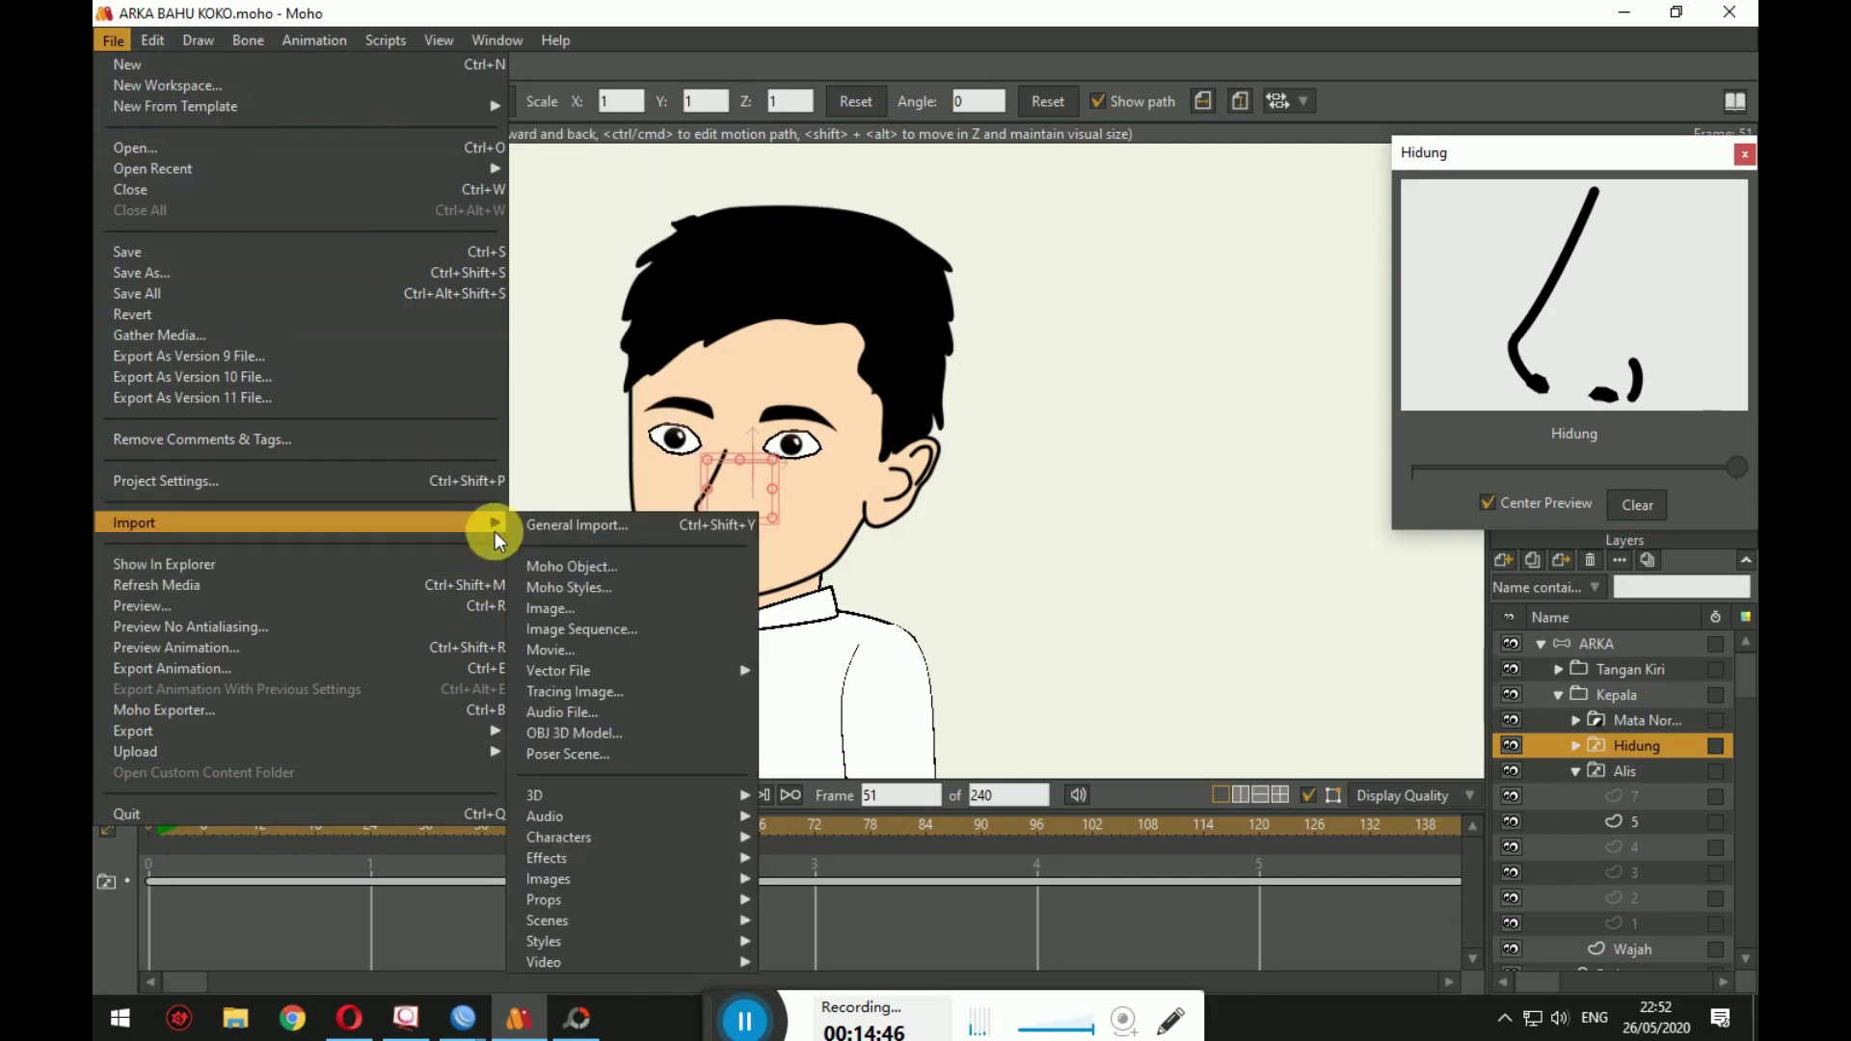
click(573, 568)
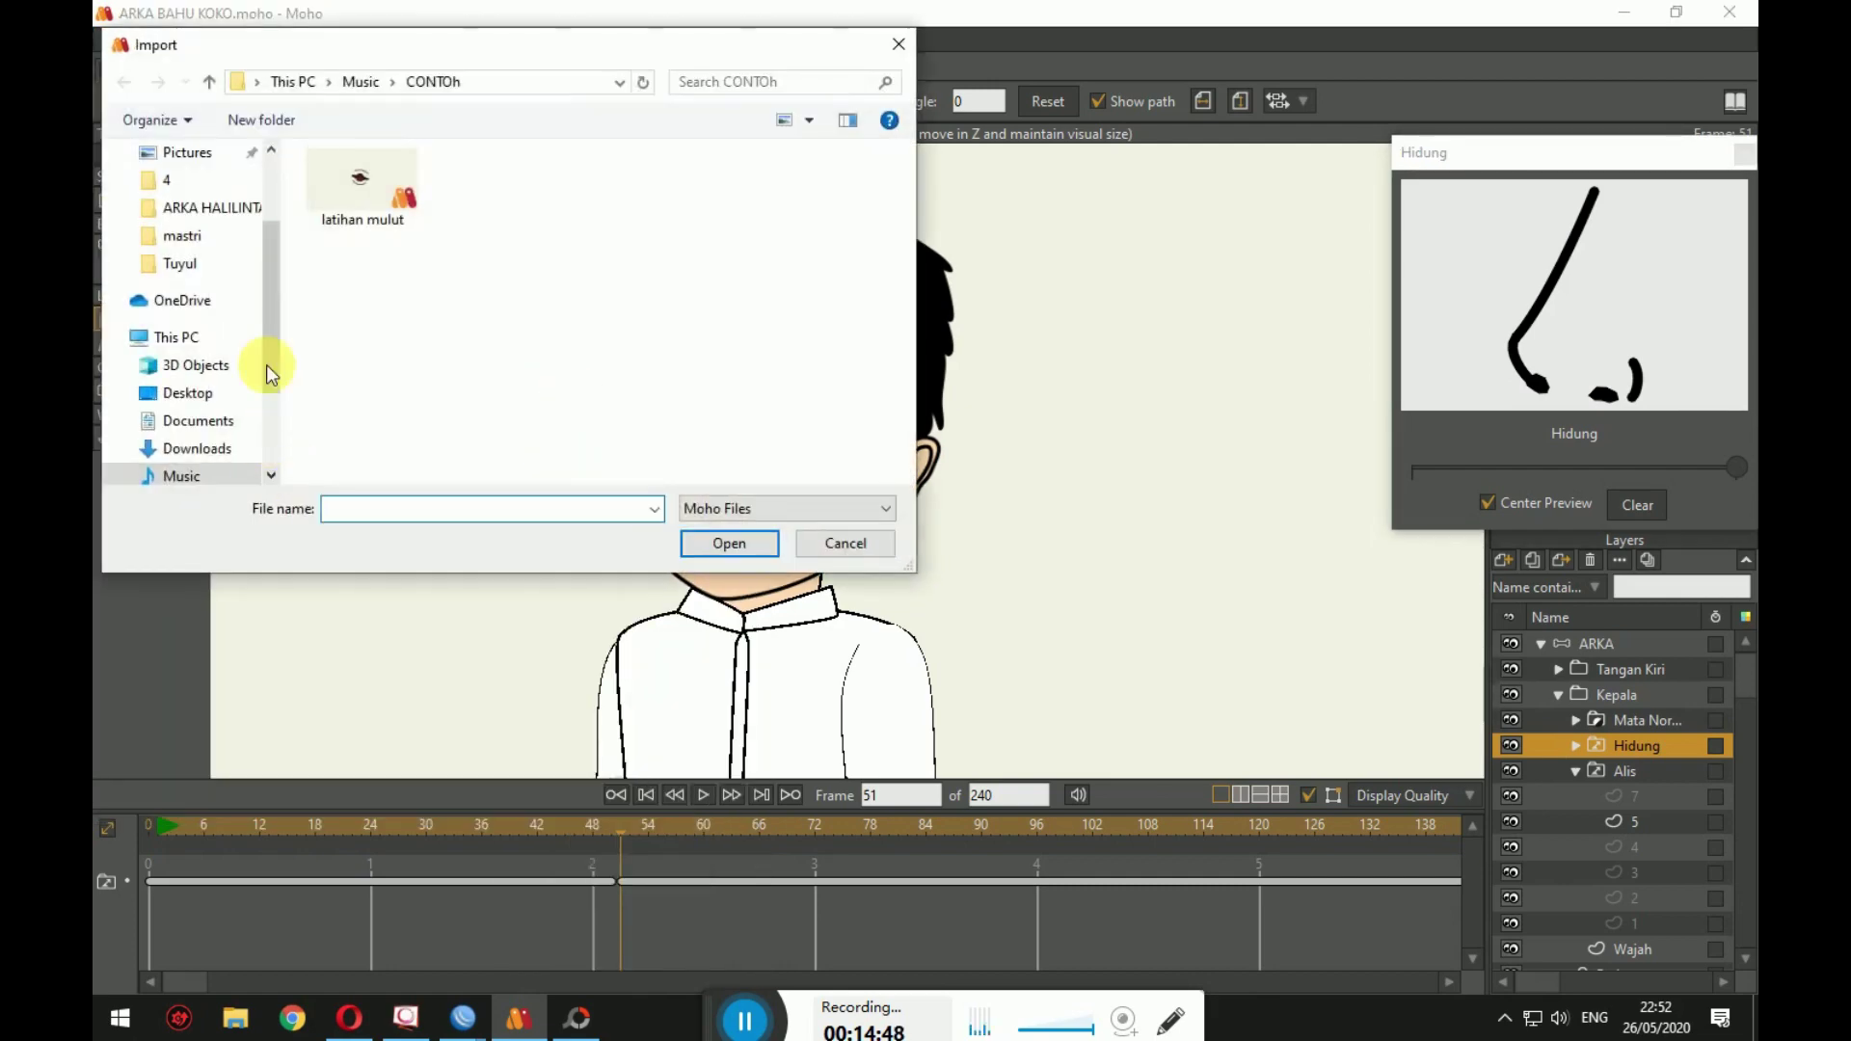
click(366, 83)
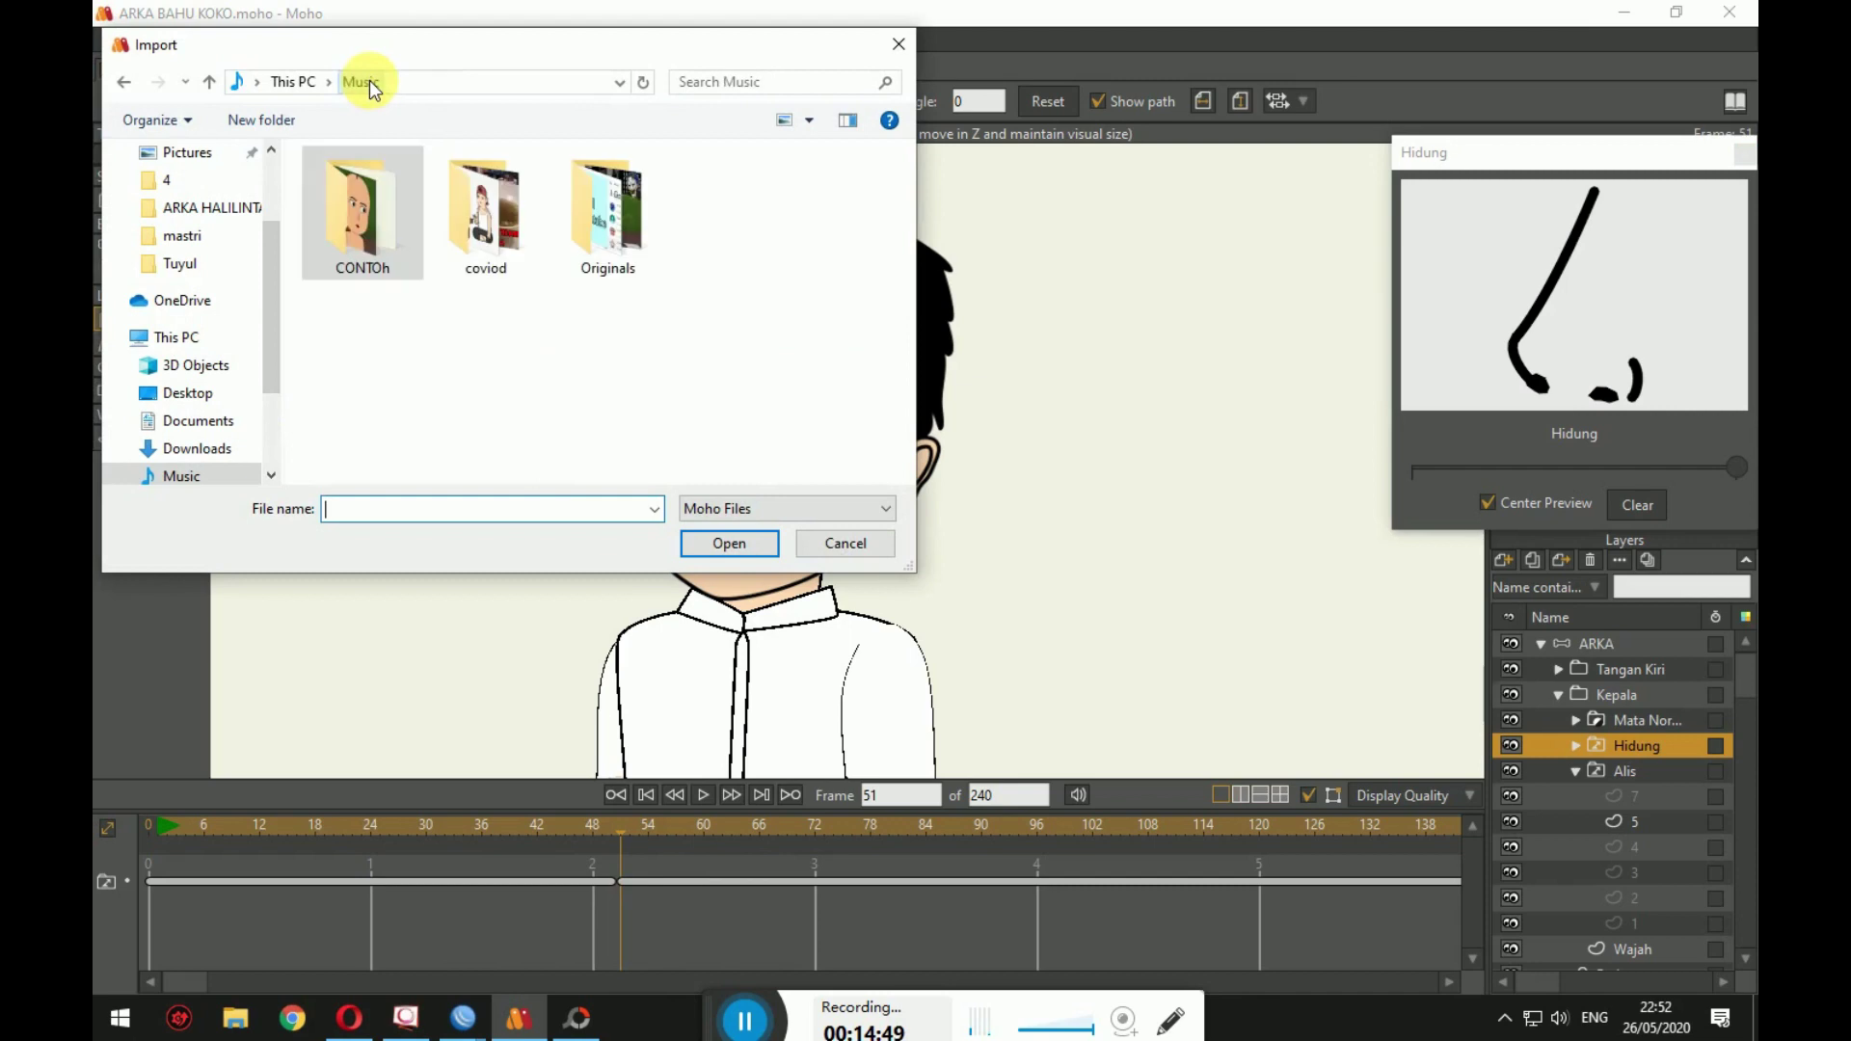
click(208, 465)
click(215, 475)
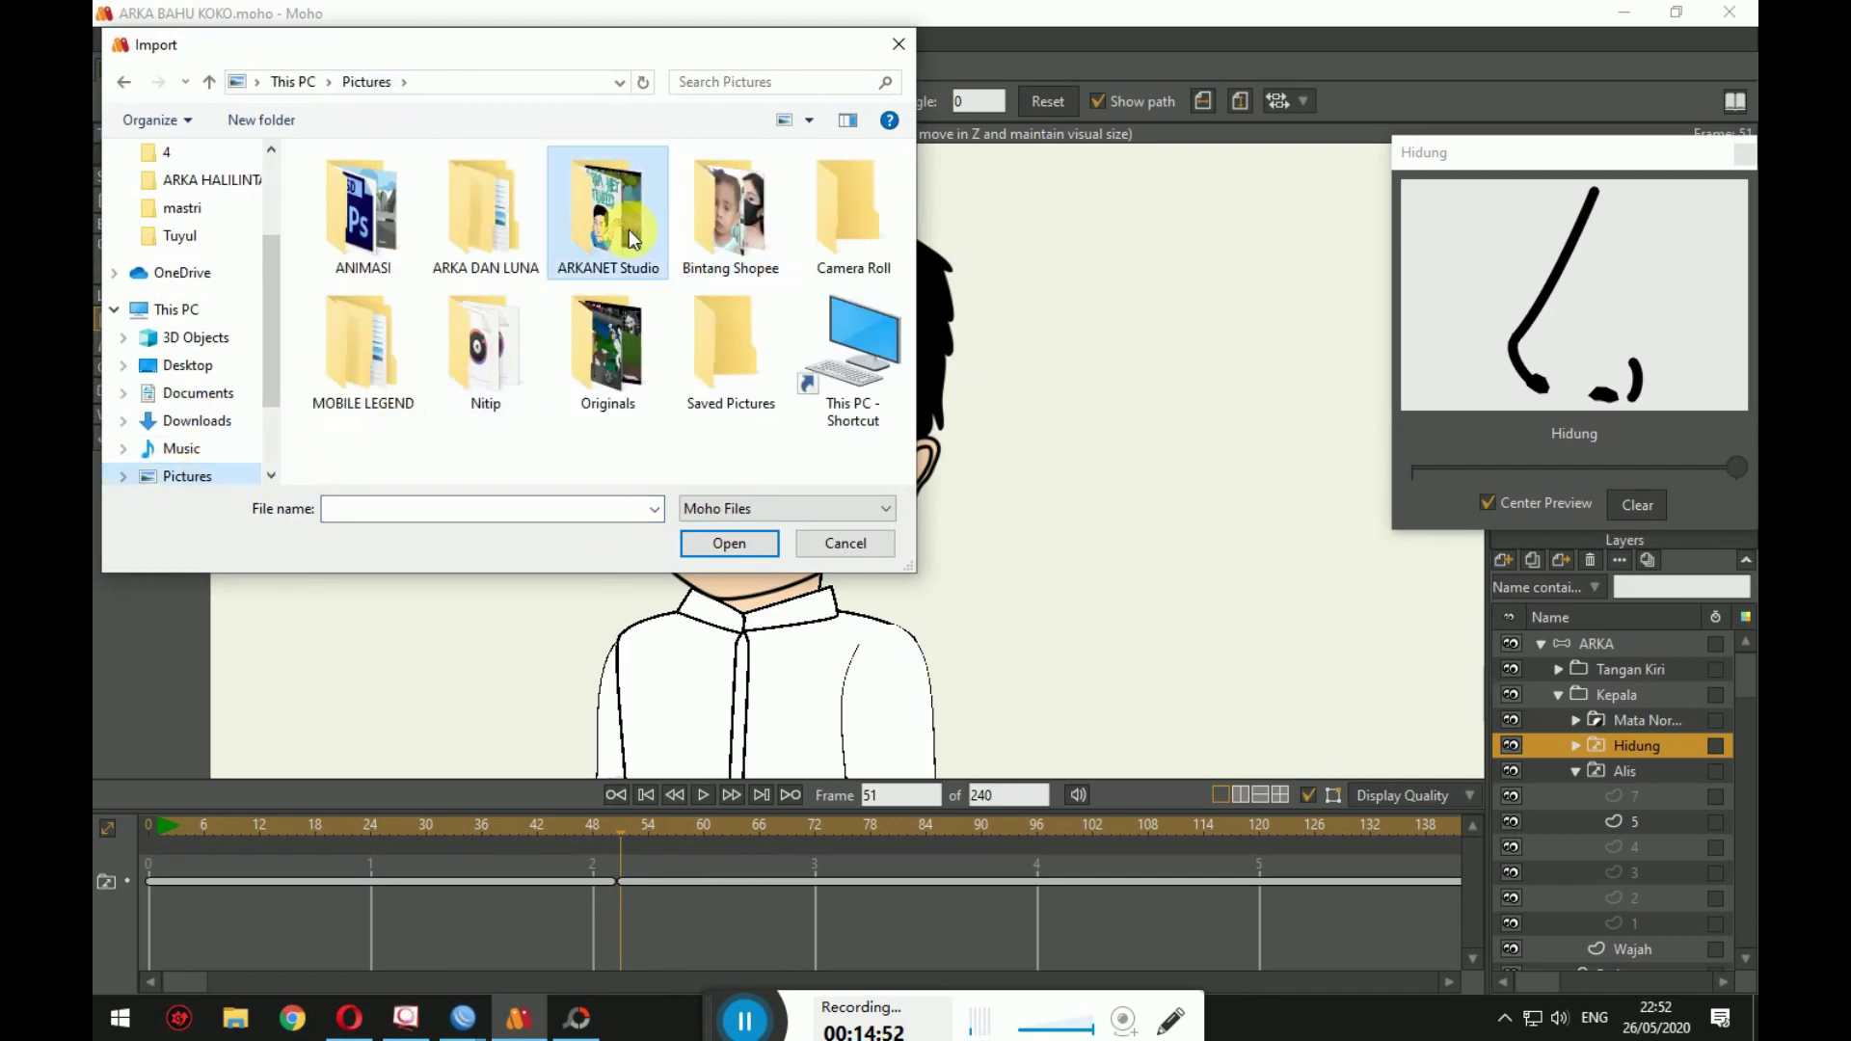
double_click(608, 217)
double_click(508, 222)
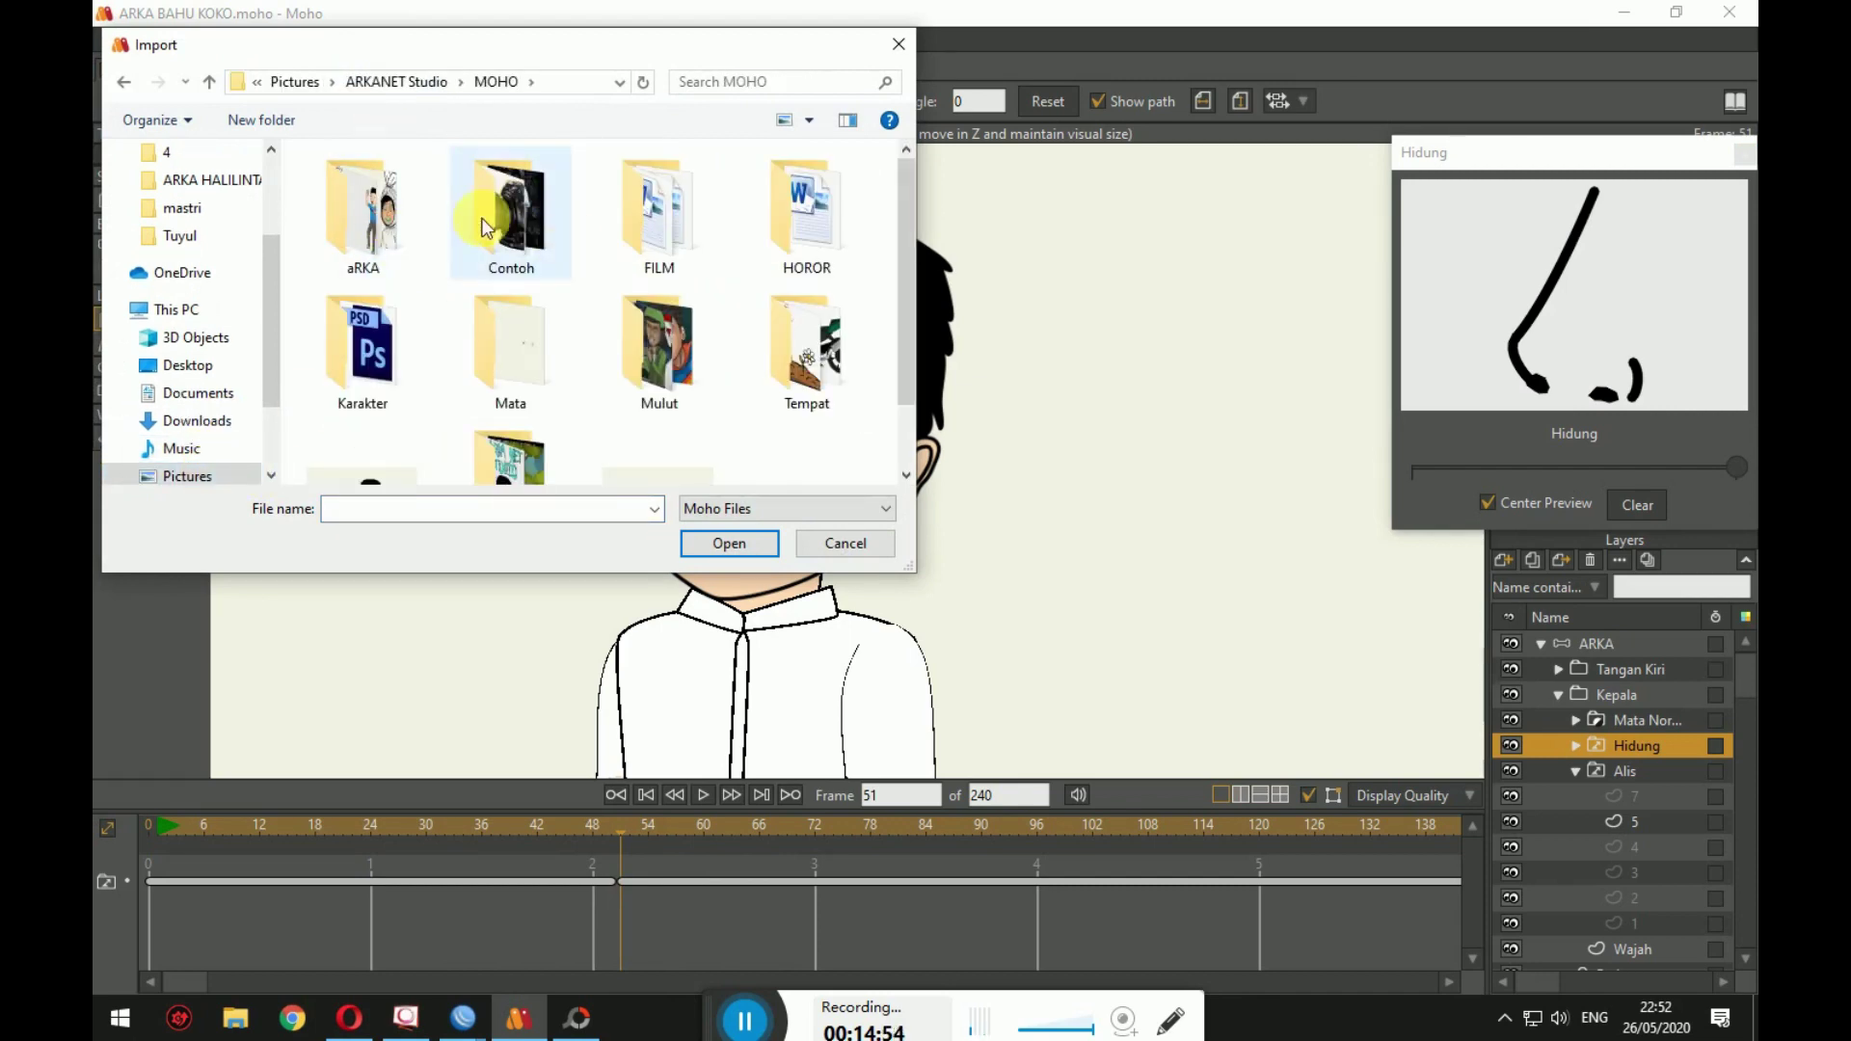
double_click(413, 348)
click(392, 243)
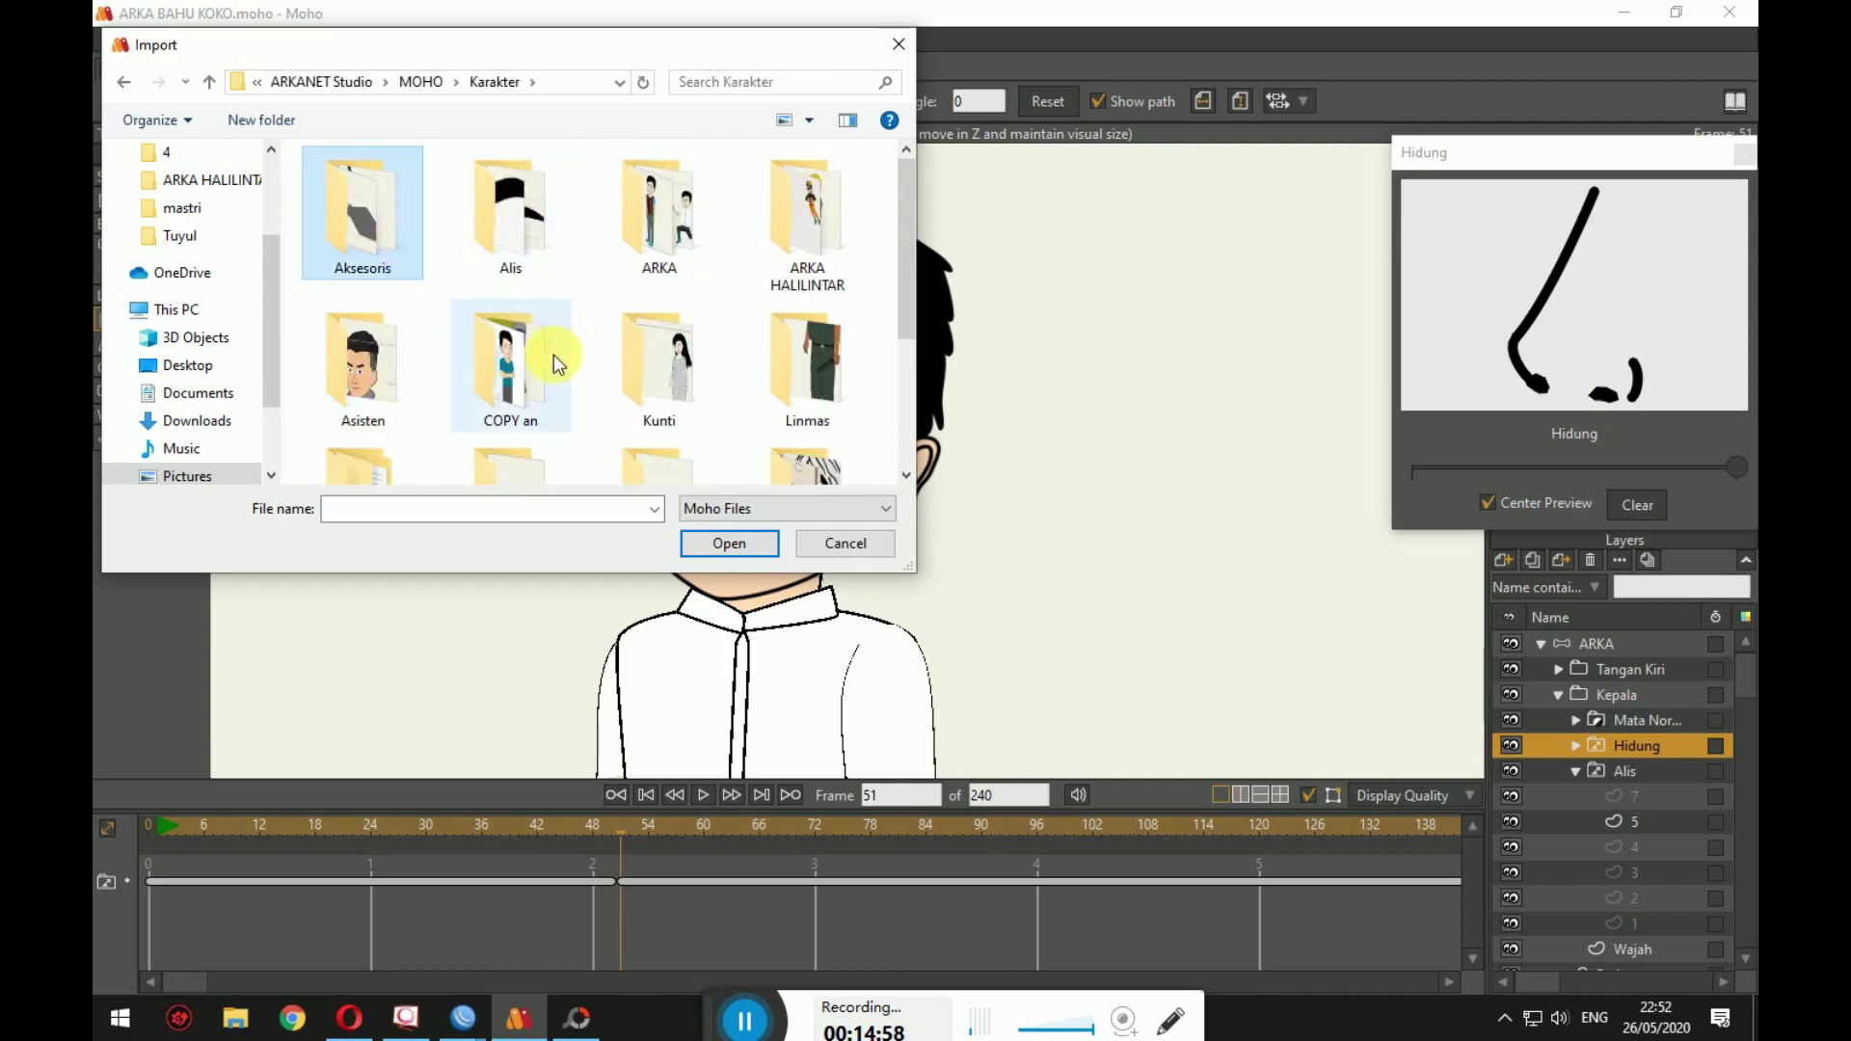
Step: Import the Mulut layer from the mulut file in the mULUT folder at frame 51
scroll(554, 355, down, 1)
double_click(641, 416)
click(367, 193)
double_click(366, 192)
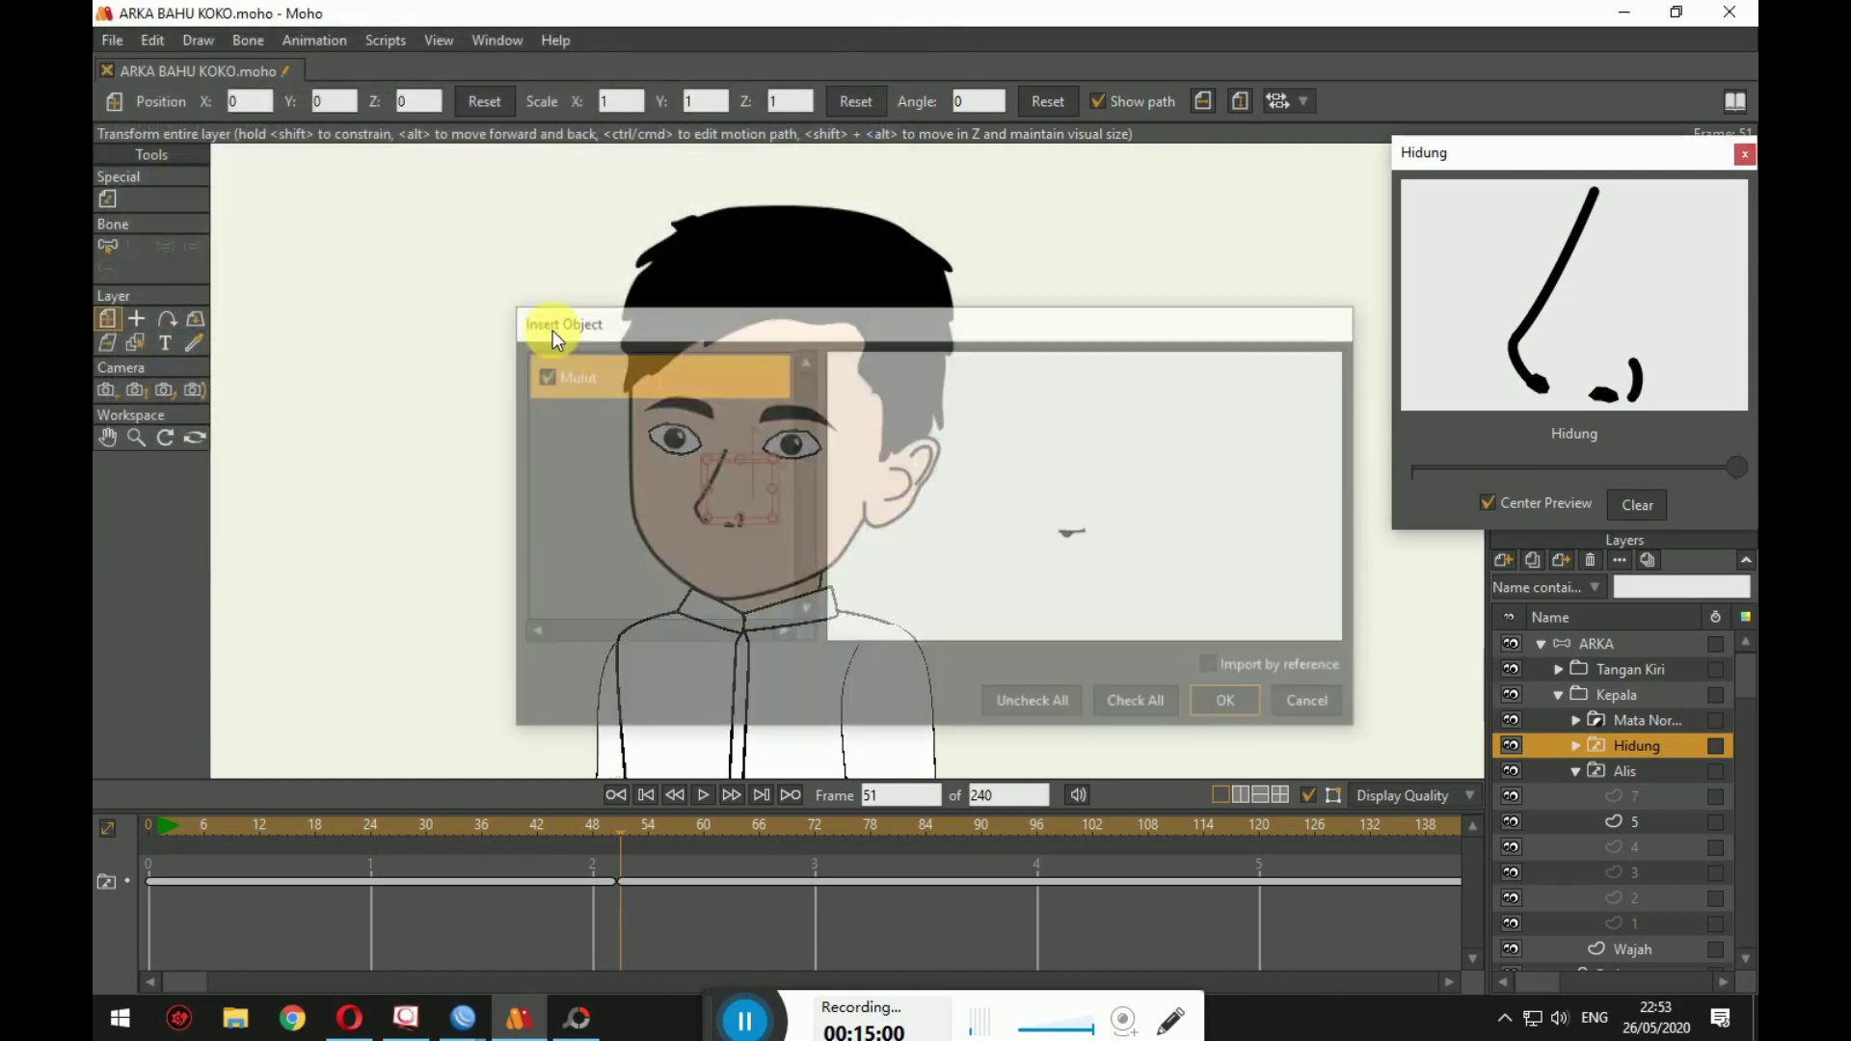
click(1234, 693)
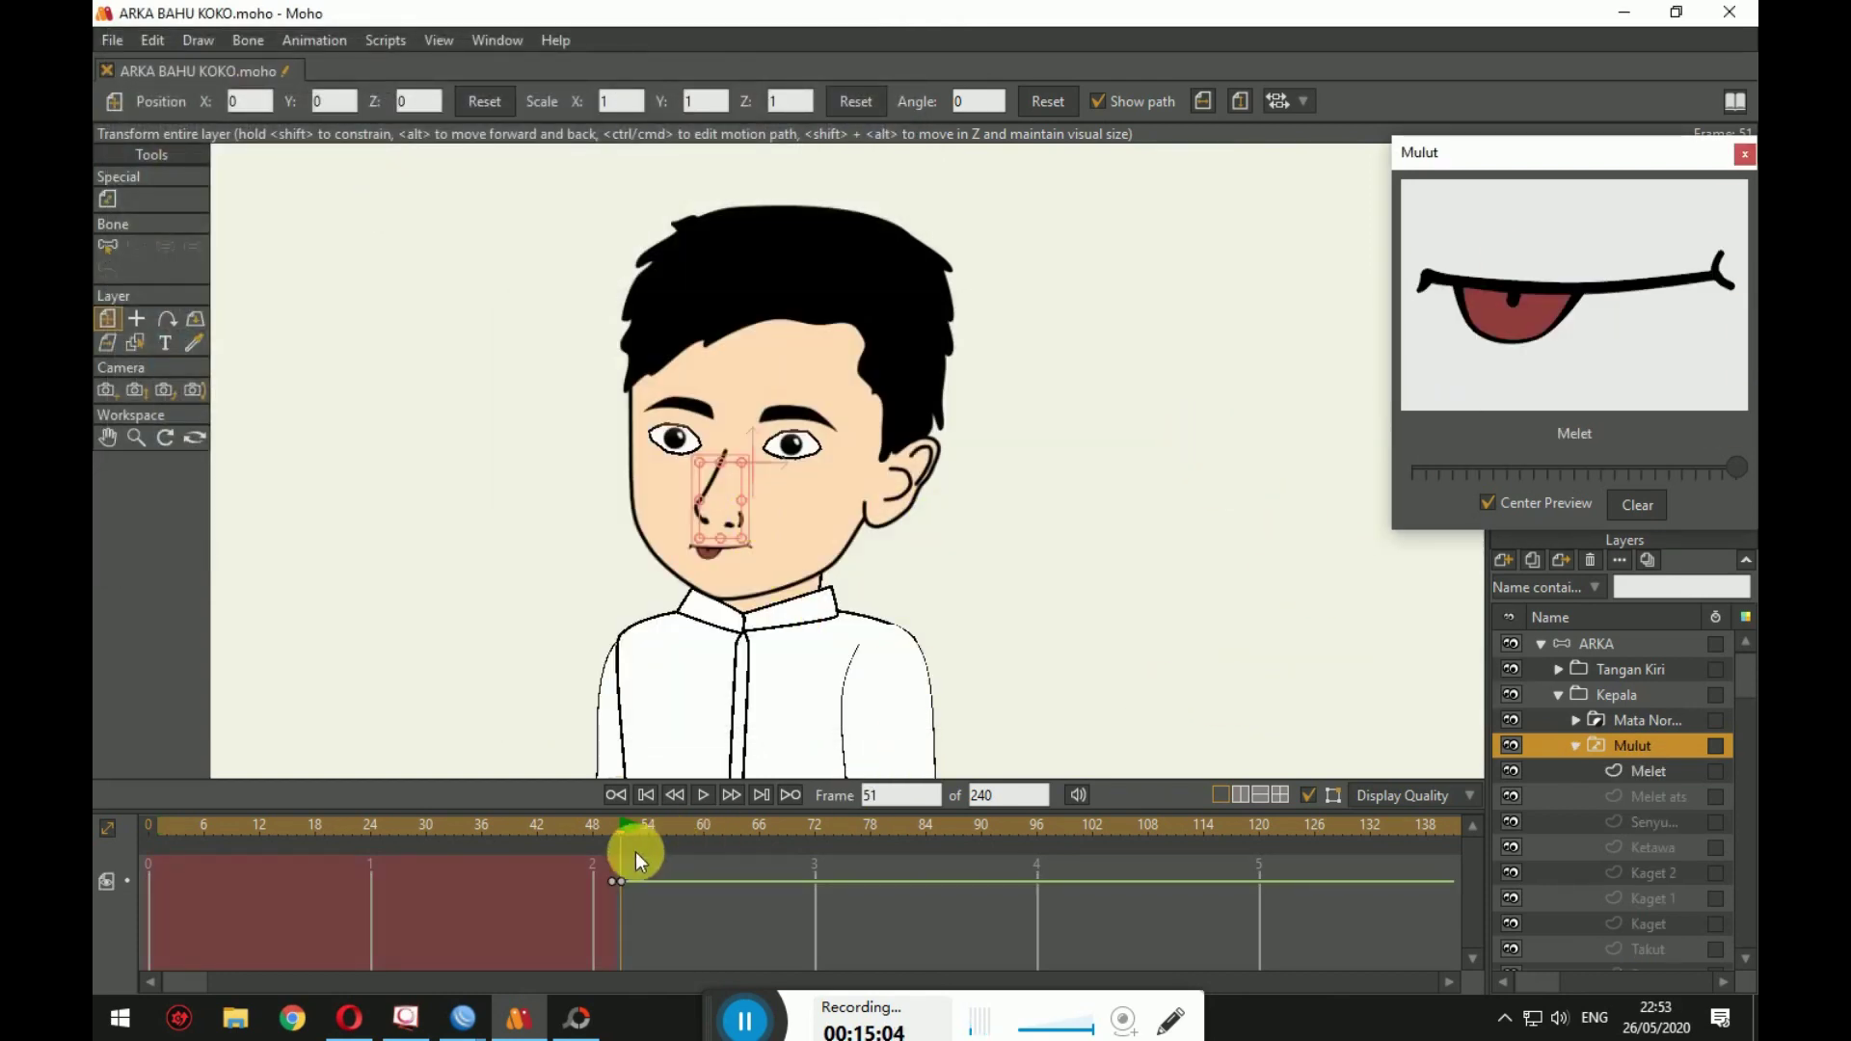
Step: Delete the imported Mulut layer's keyframes and import Mulut from the mulut file again at frame 0
key(Delete)
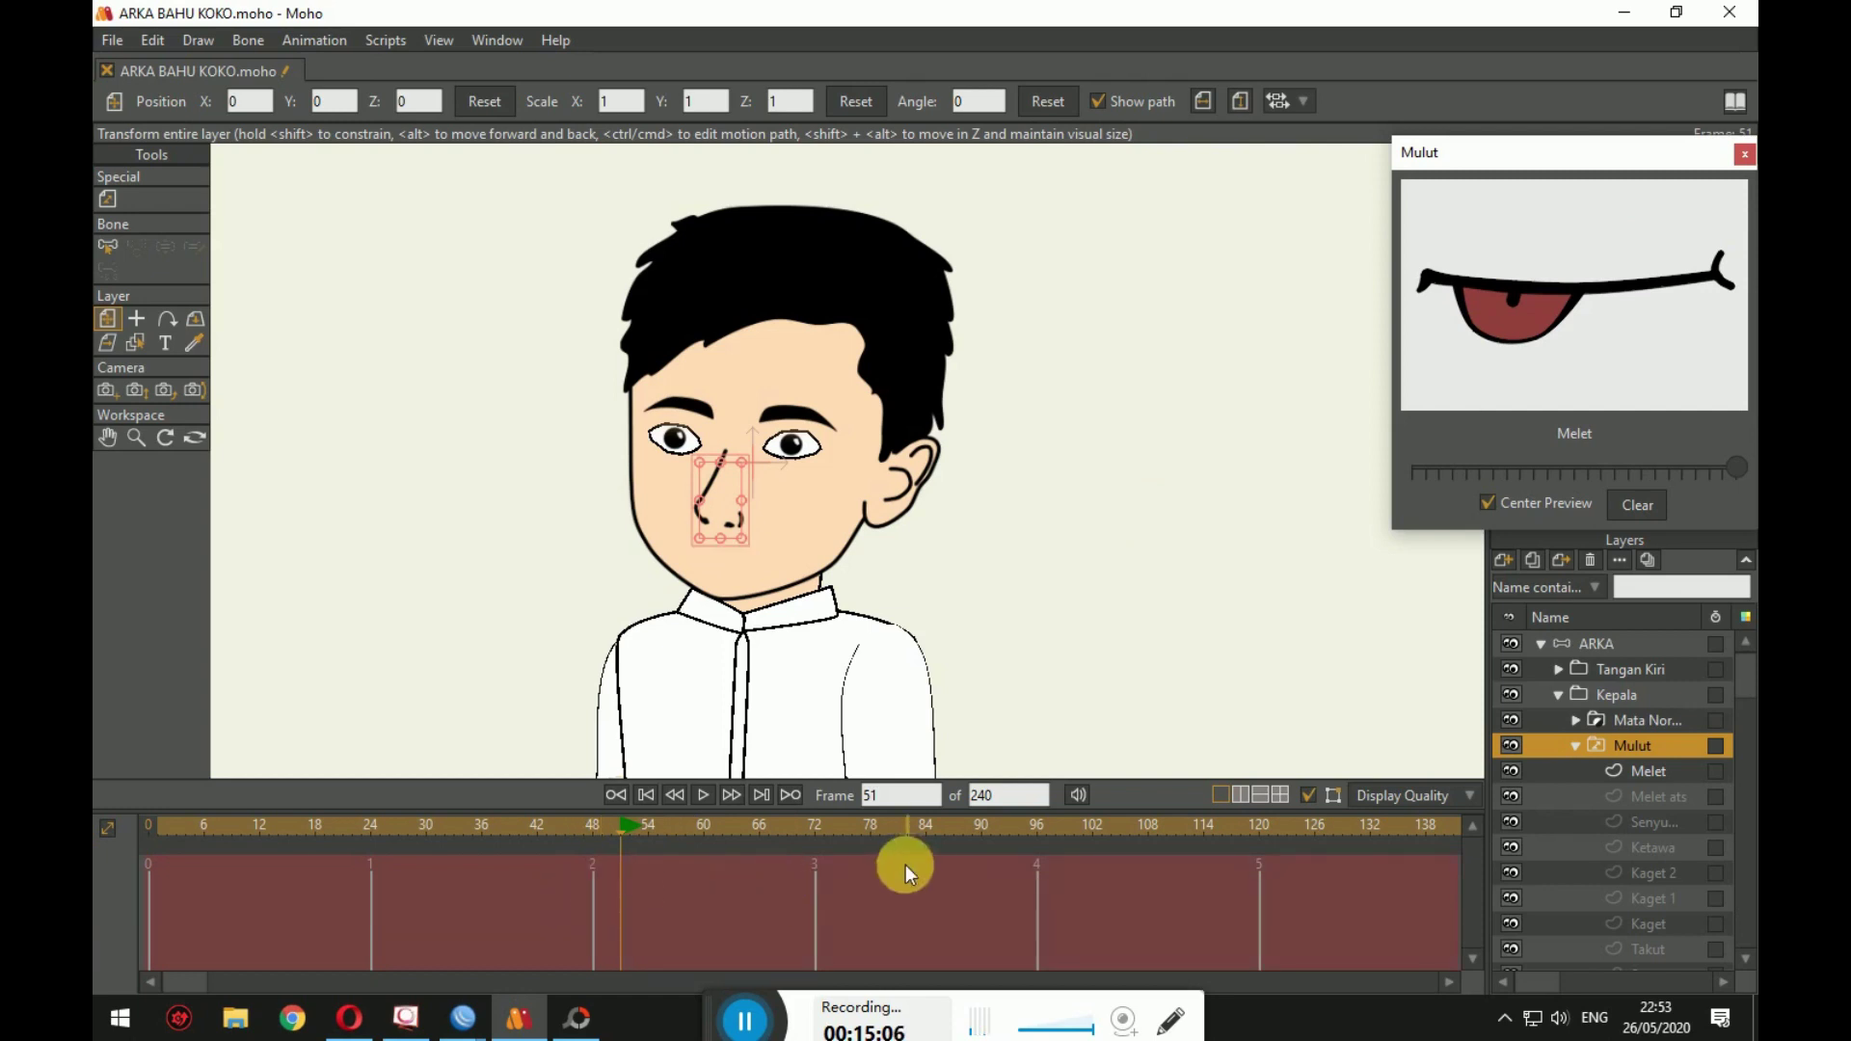
drag(623, 826, 149, 825)
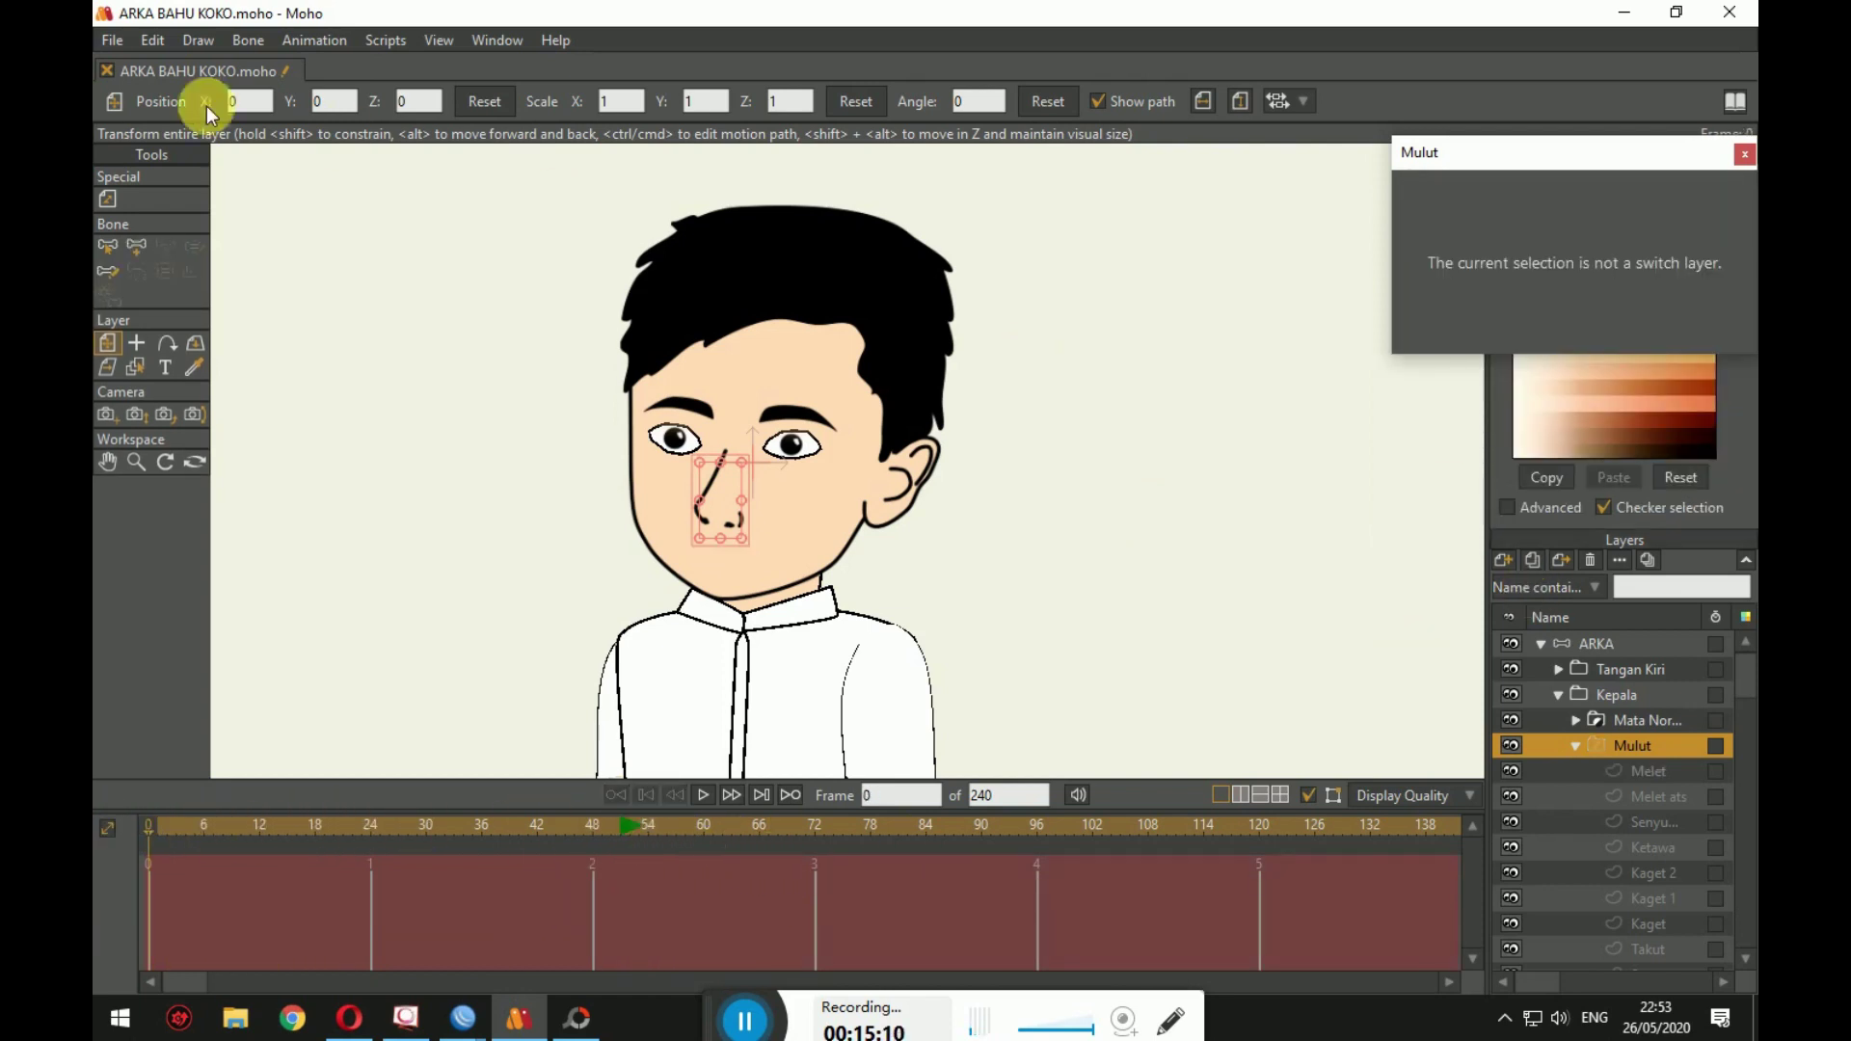
click(103, 44)
mouse_move(389, 518)
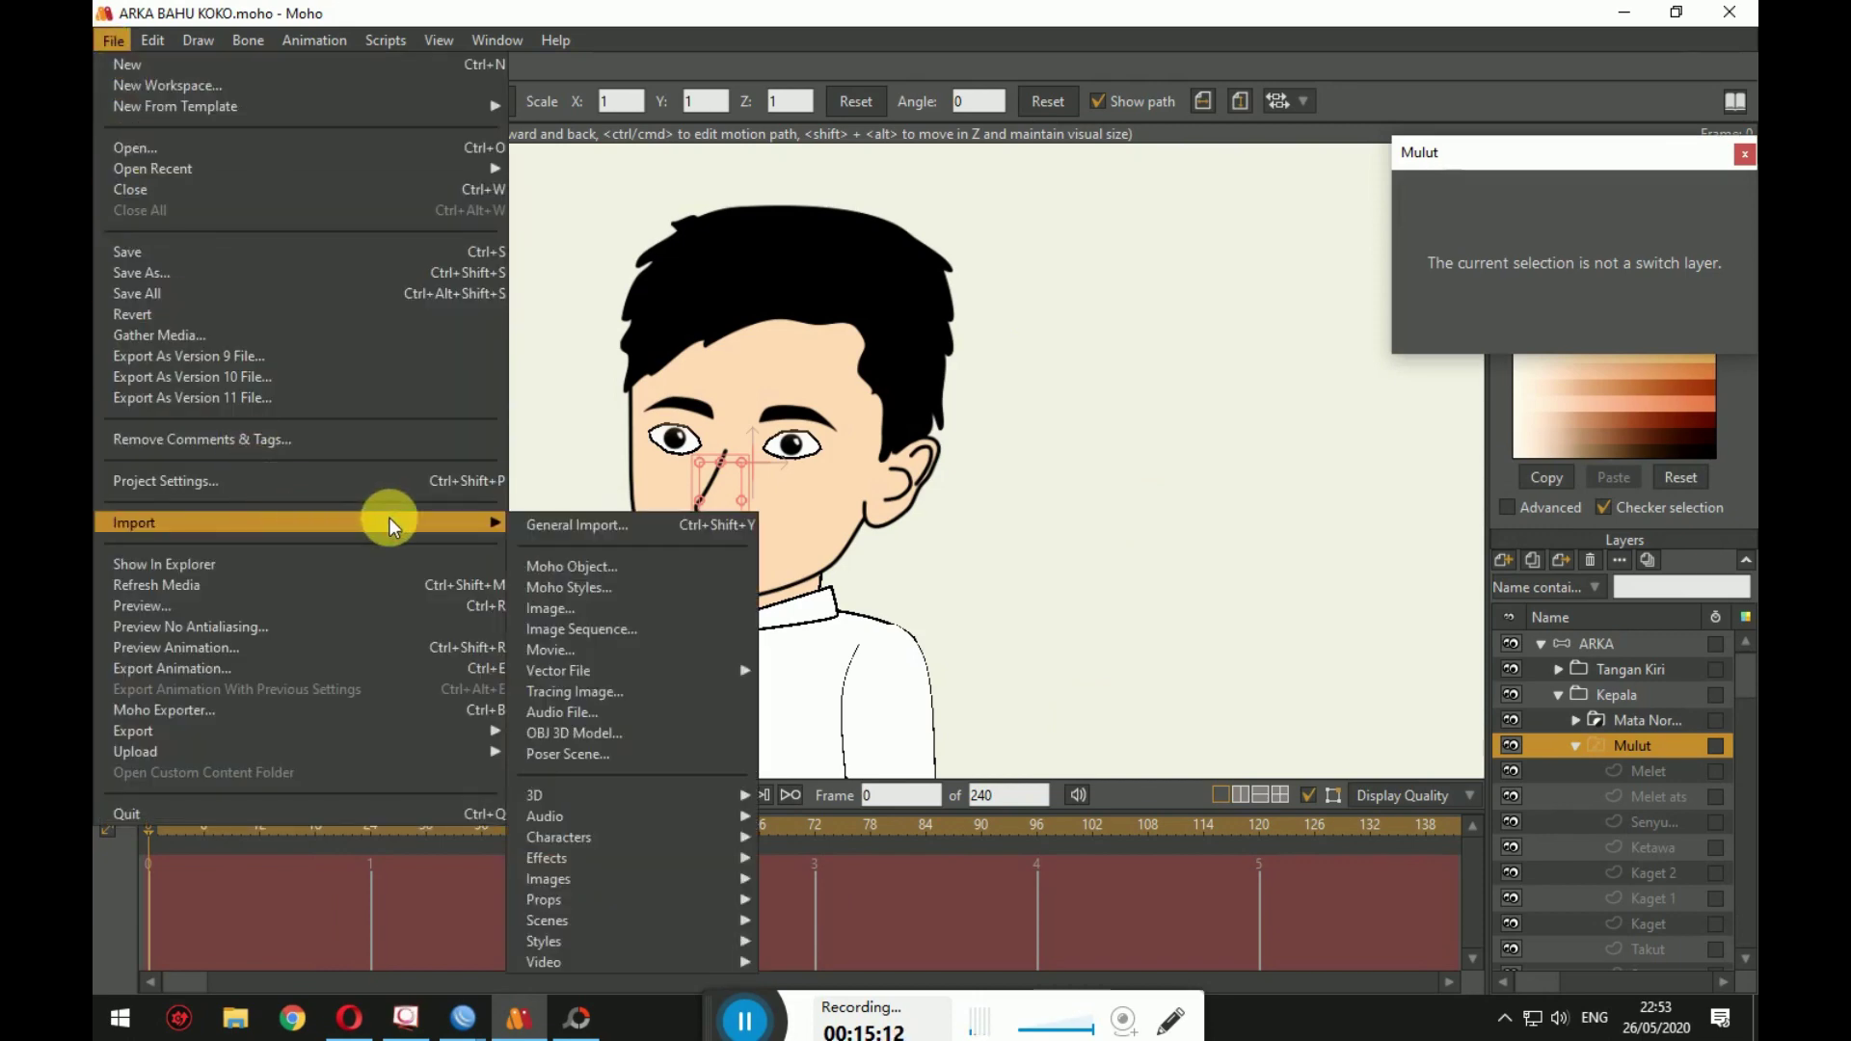
click(600, 557)
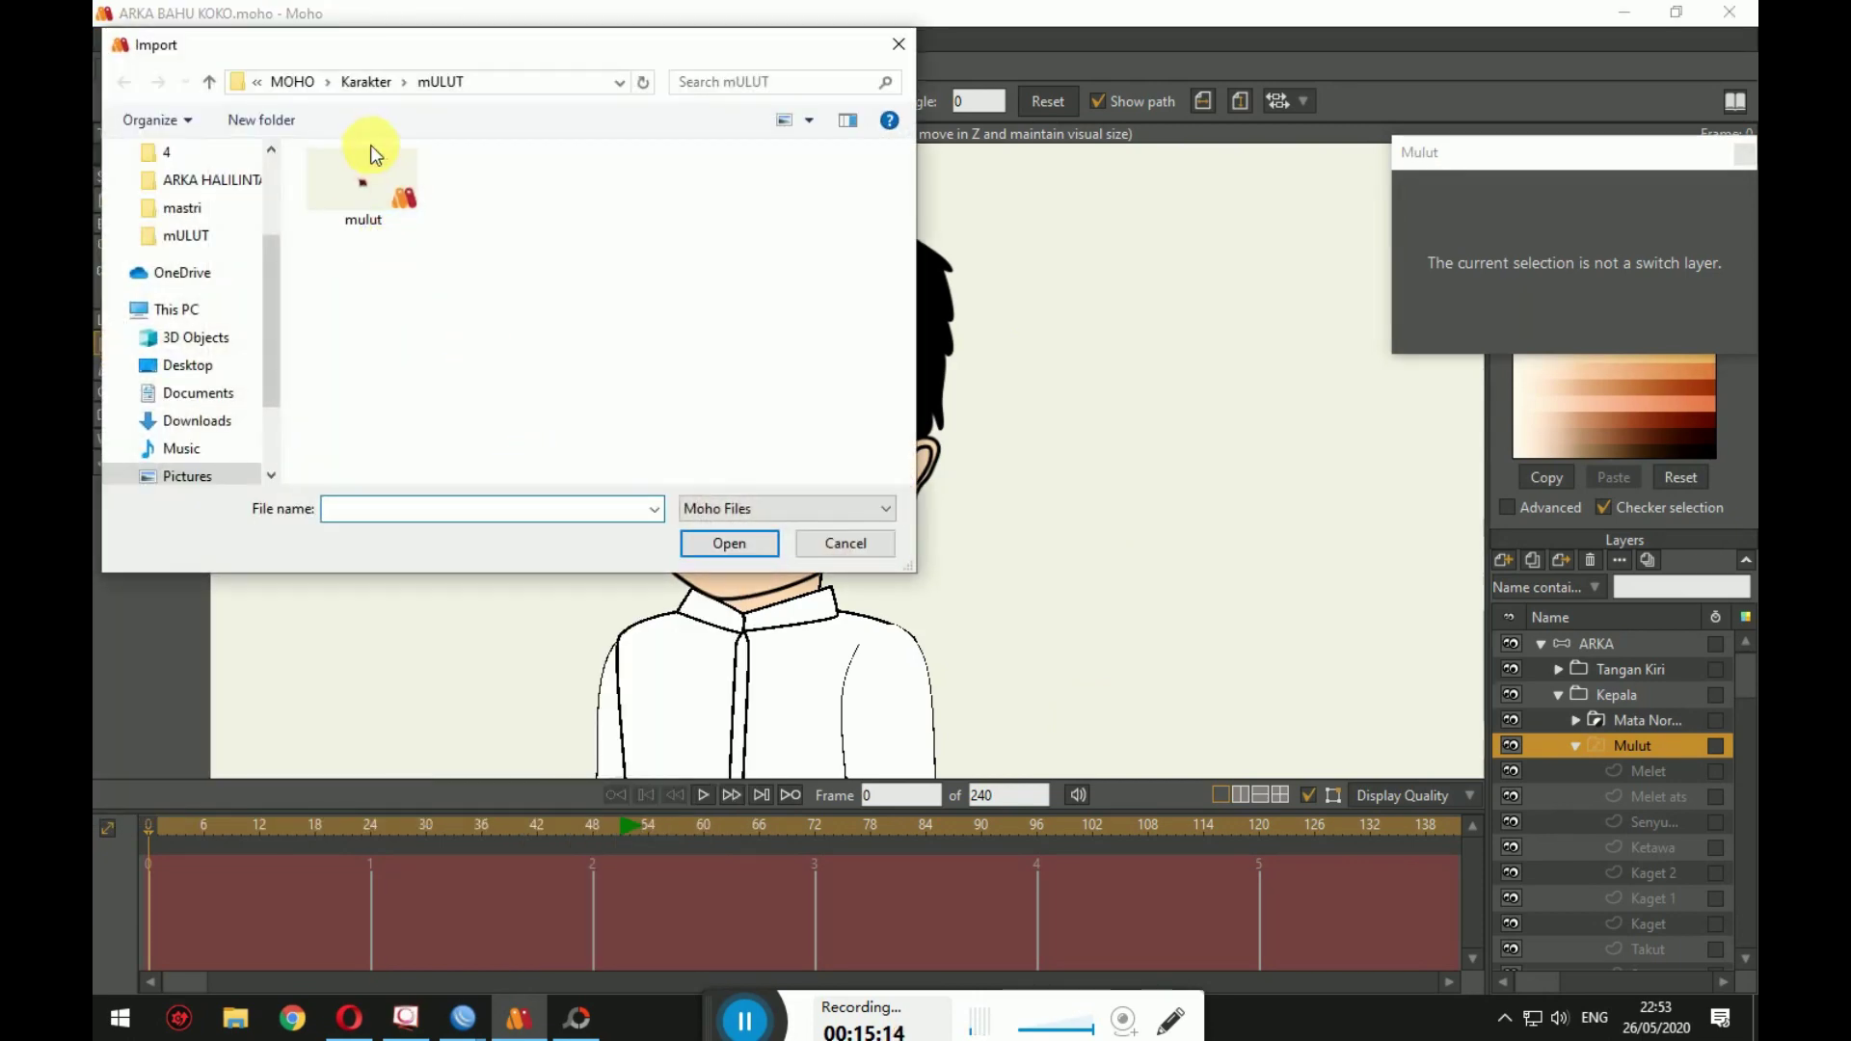
double_click(370, 155)
click(1224, 701)
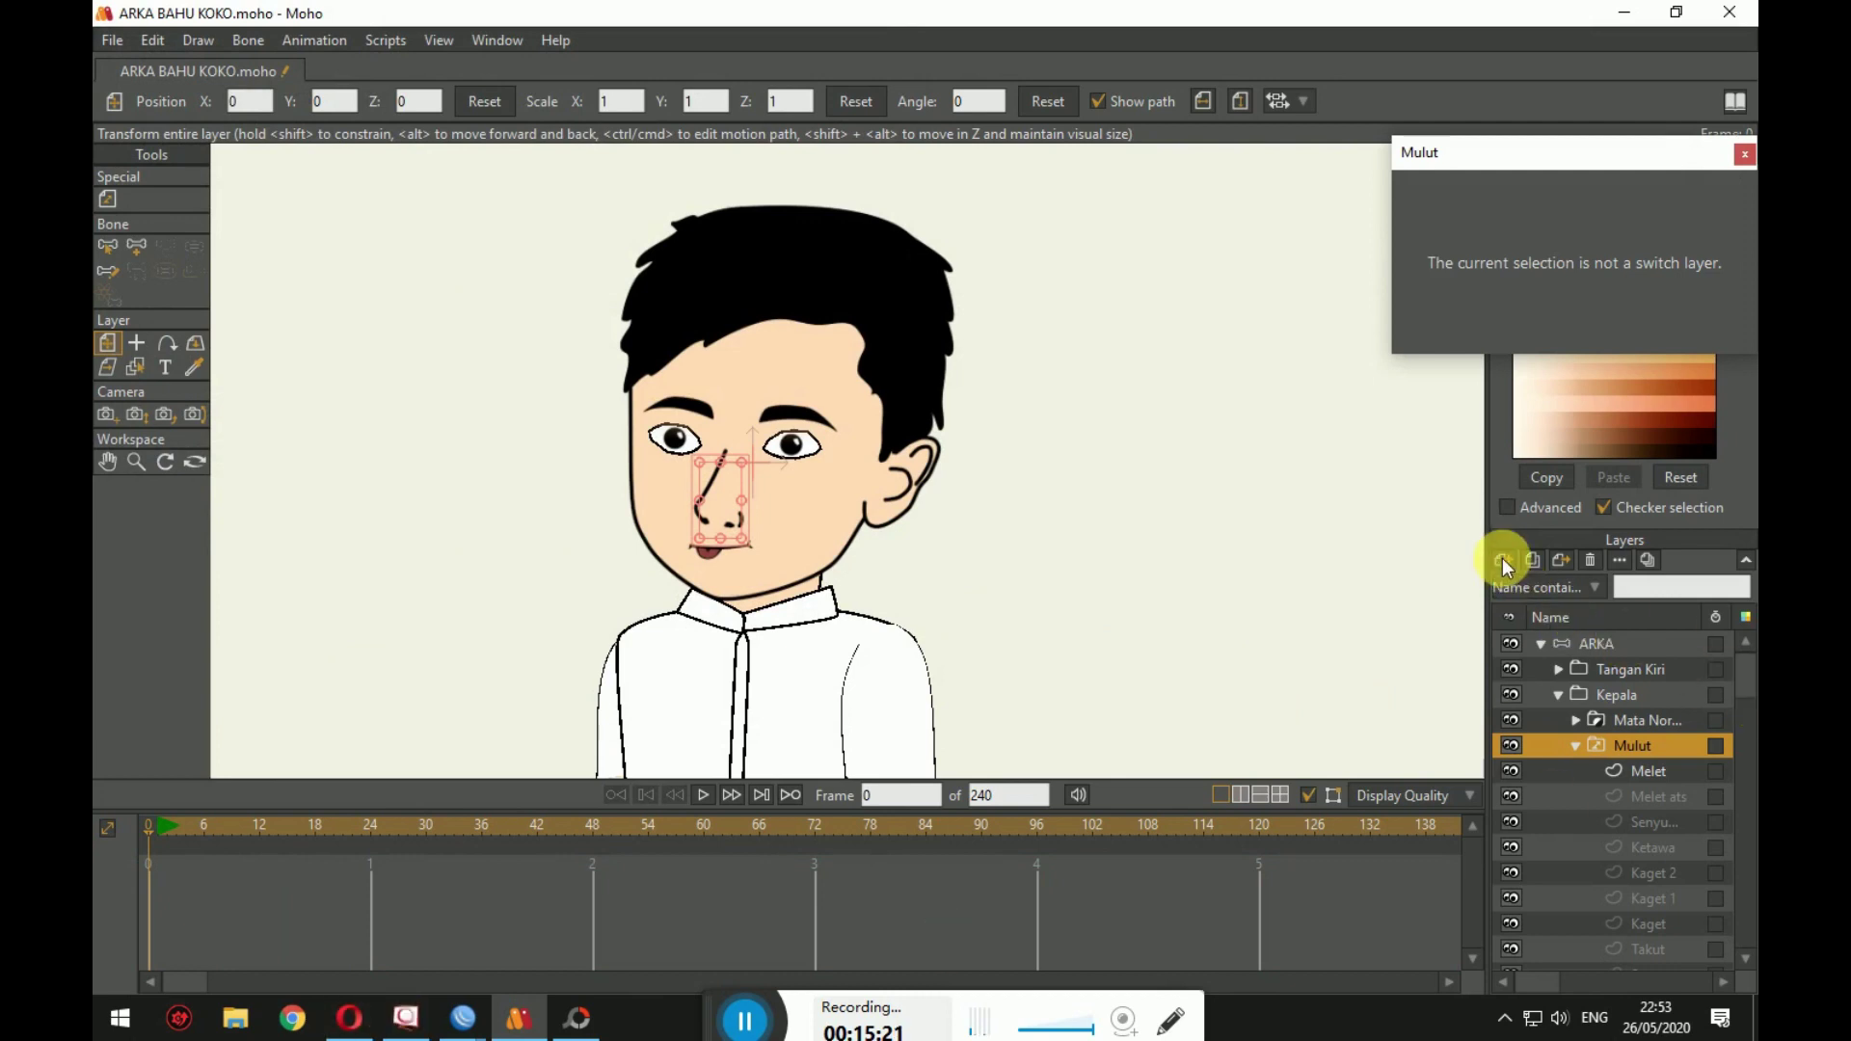
Step: Select the ARKA bone layer and collapse its sublayers in the layer list
click(1601, 646)
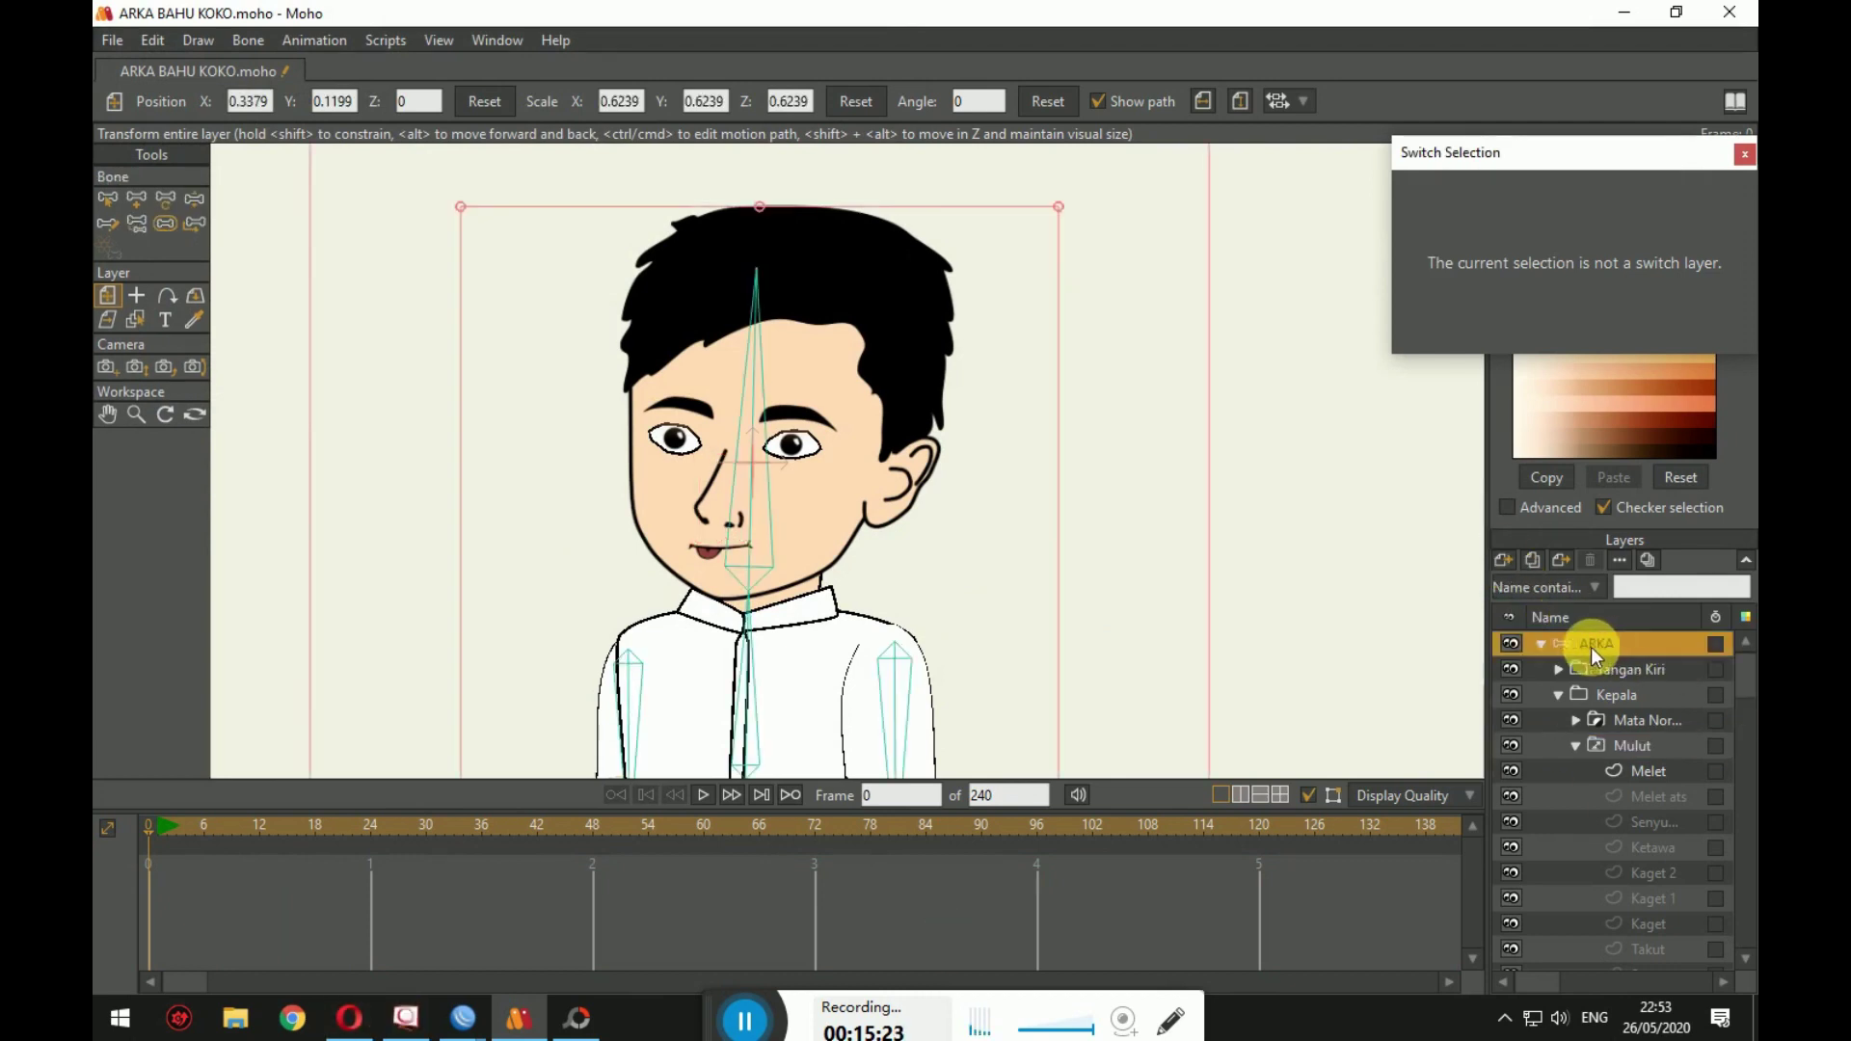
click(1541, 644)
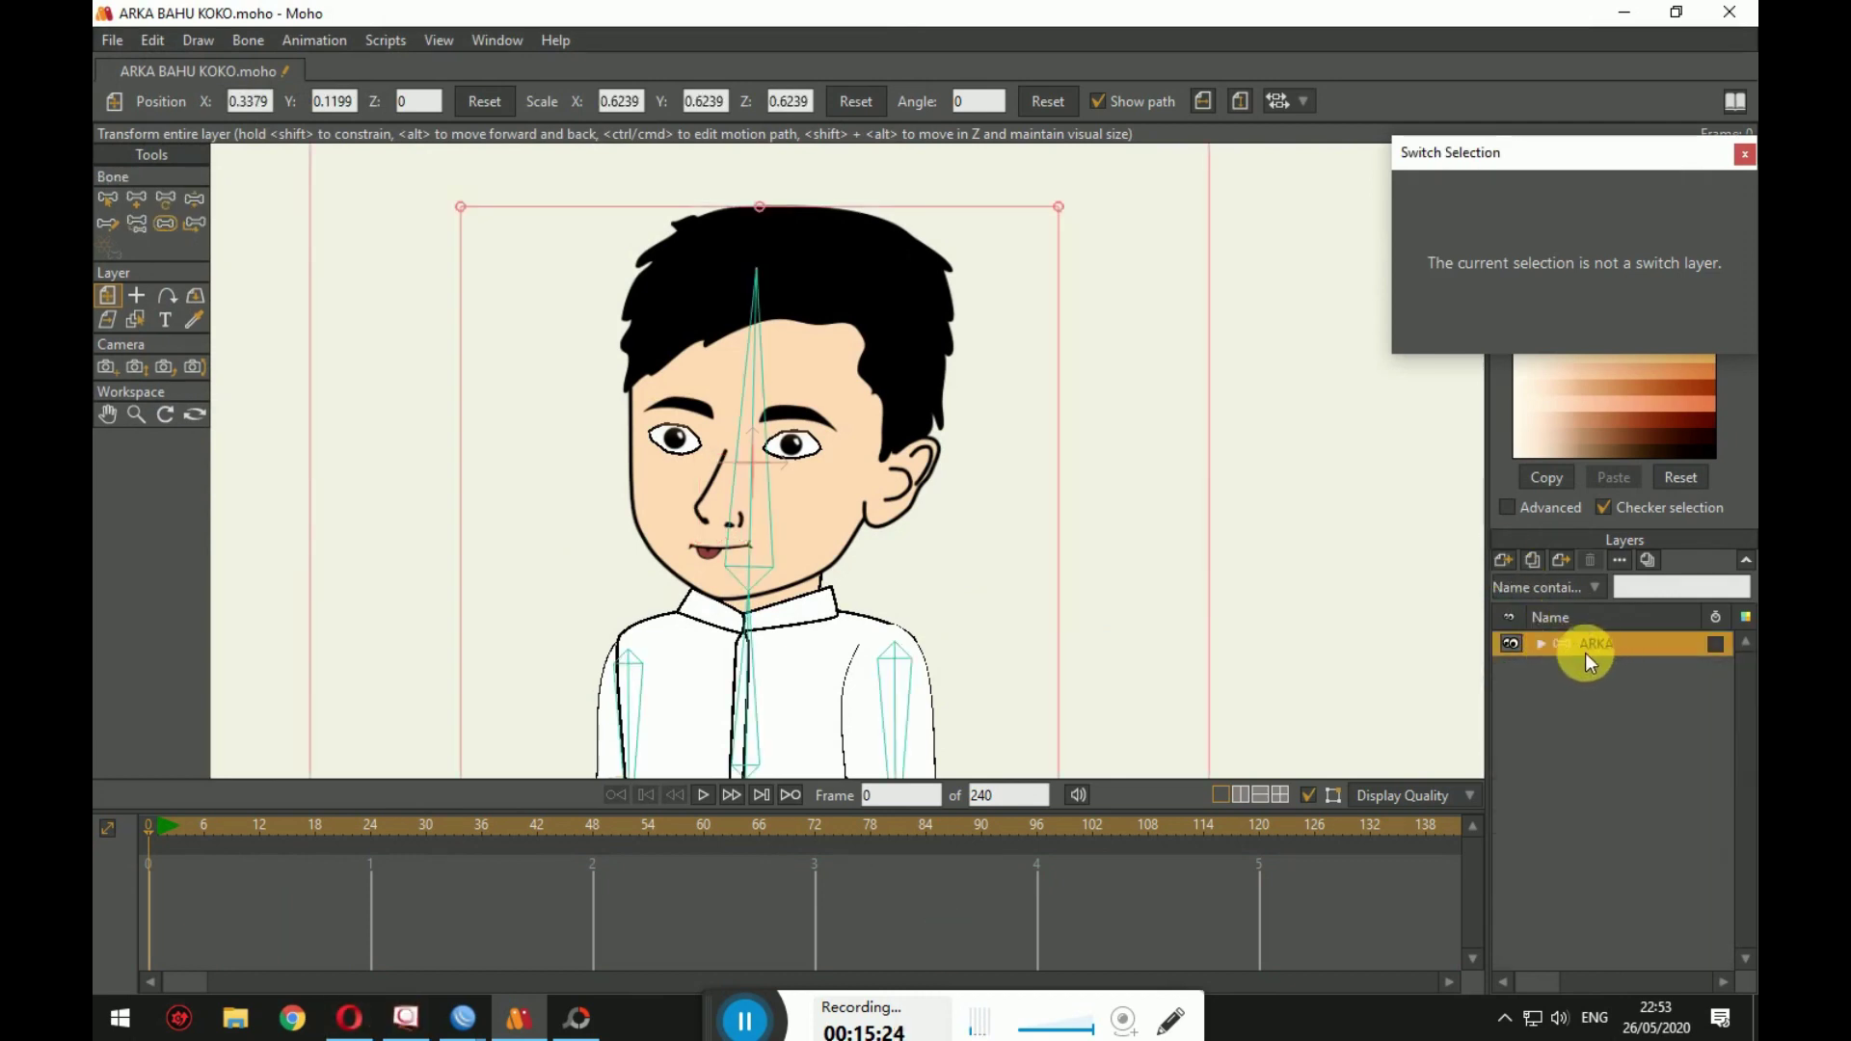
click(1505, 559)
click(1682, 645)
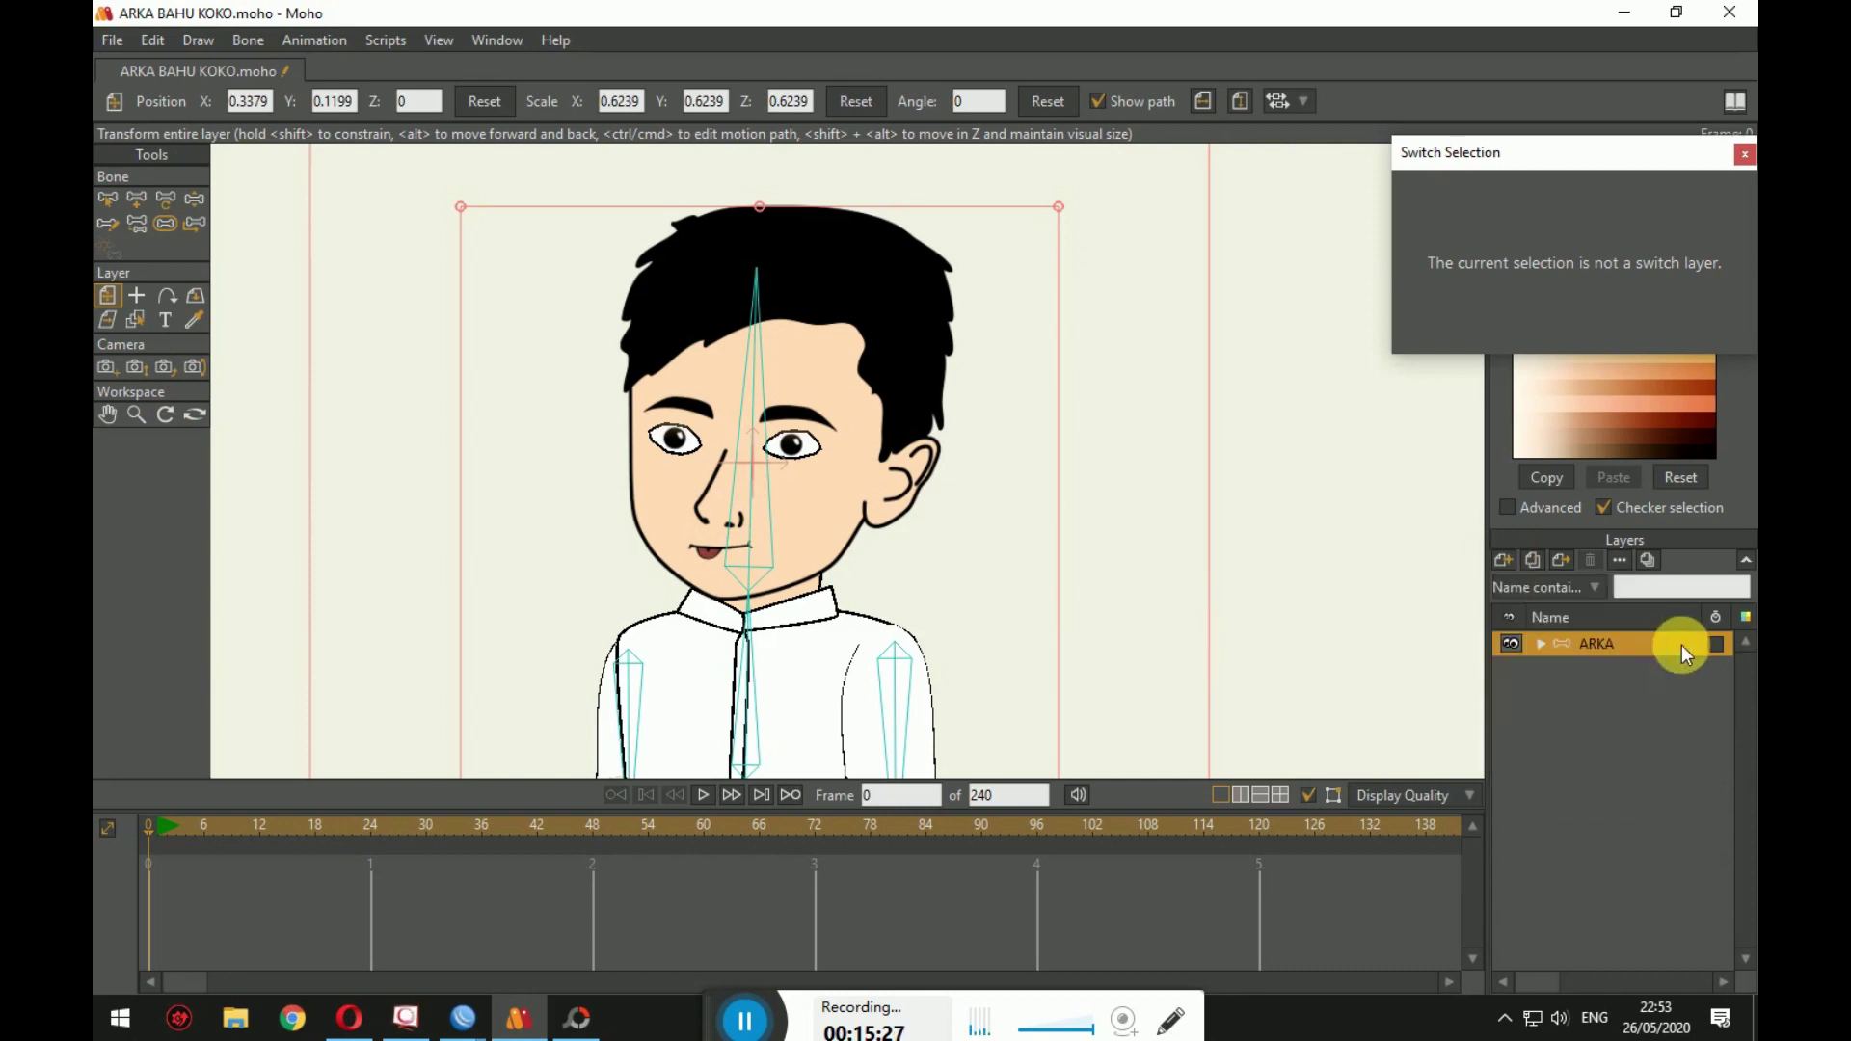
Step: Start adding an audio layer and browse to the FILM folder in Pictures > ARKANET Studio > MOHO
click(1500, 563)
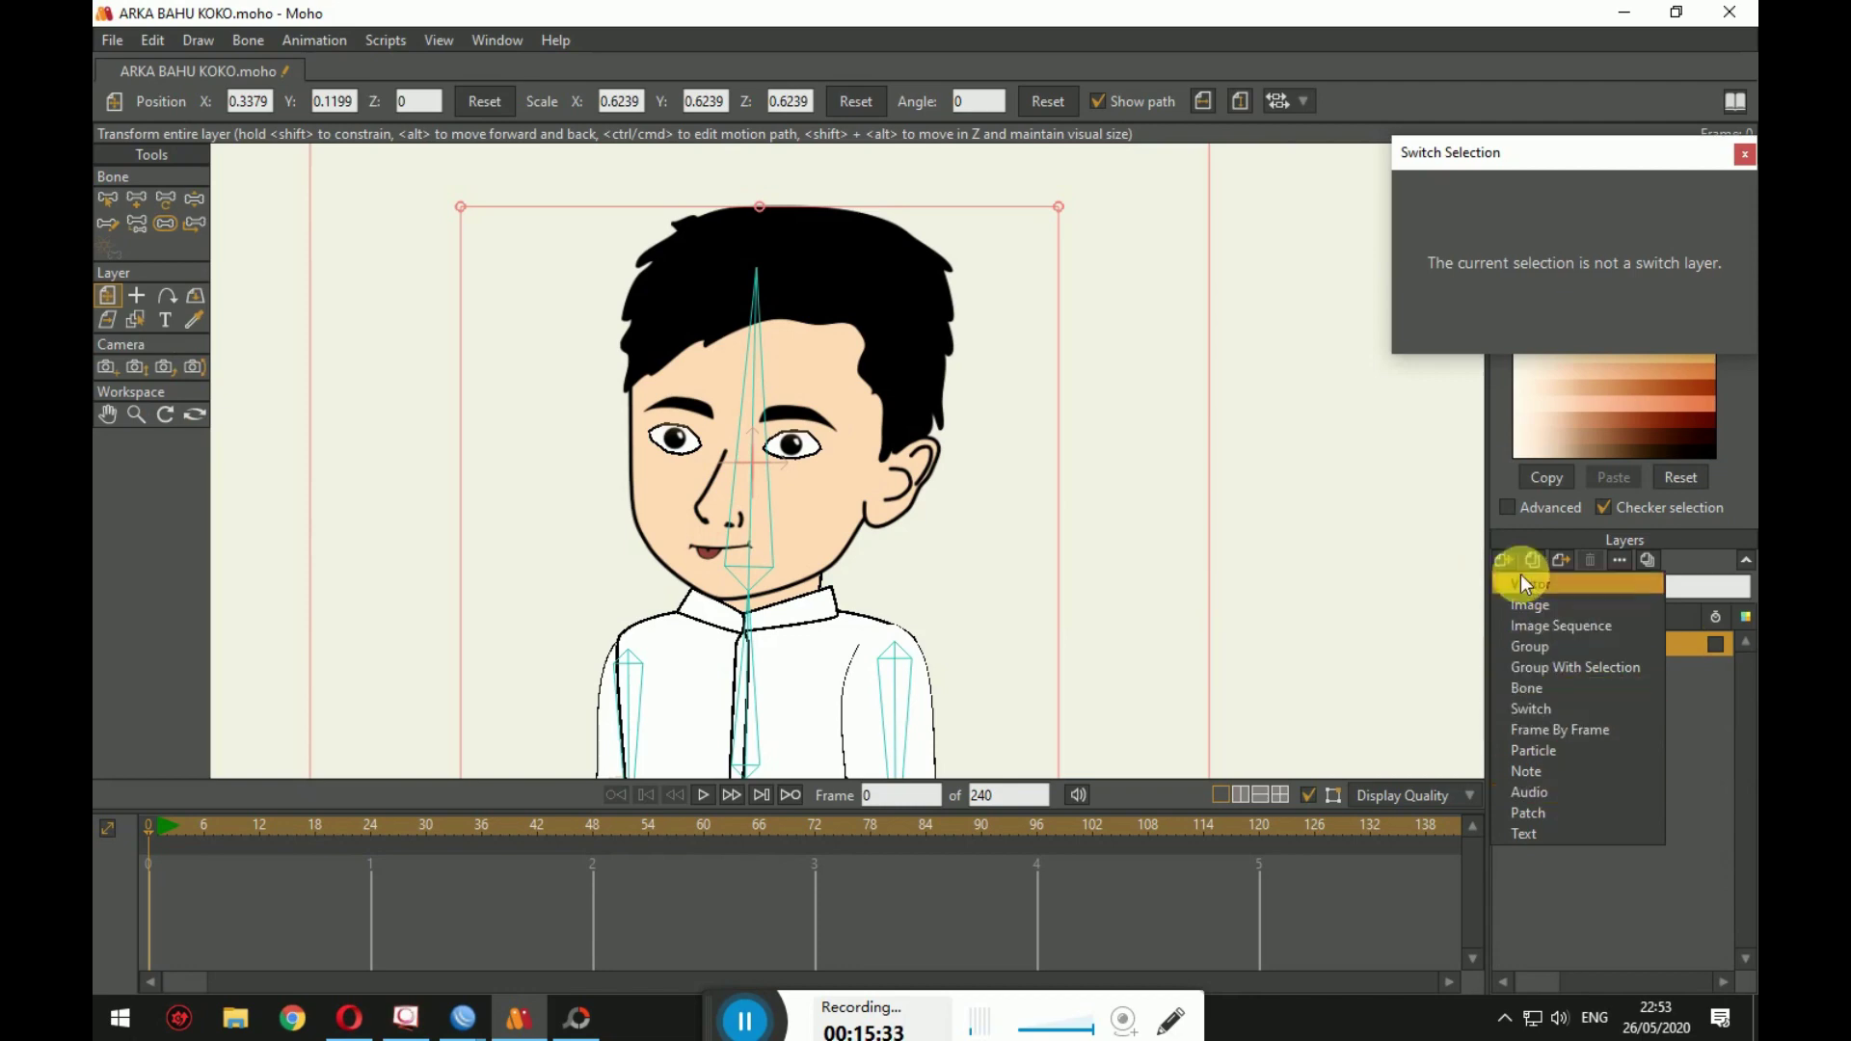
click(1537, 790)
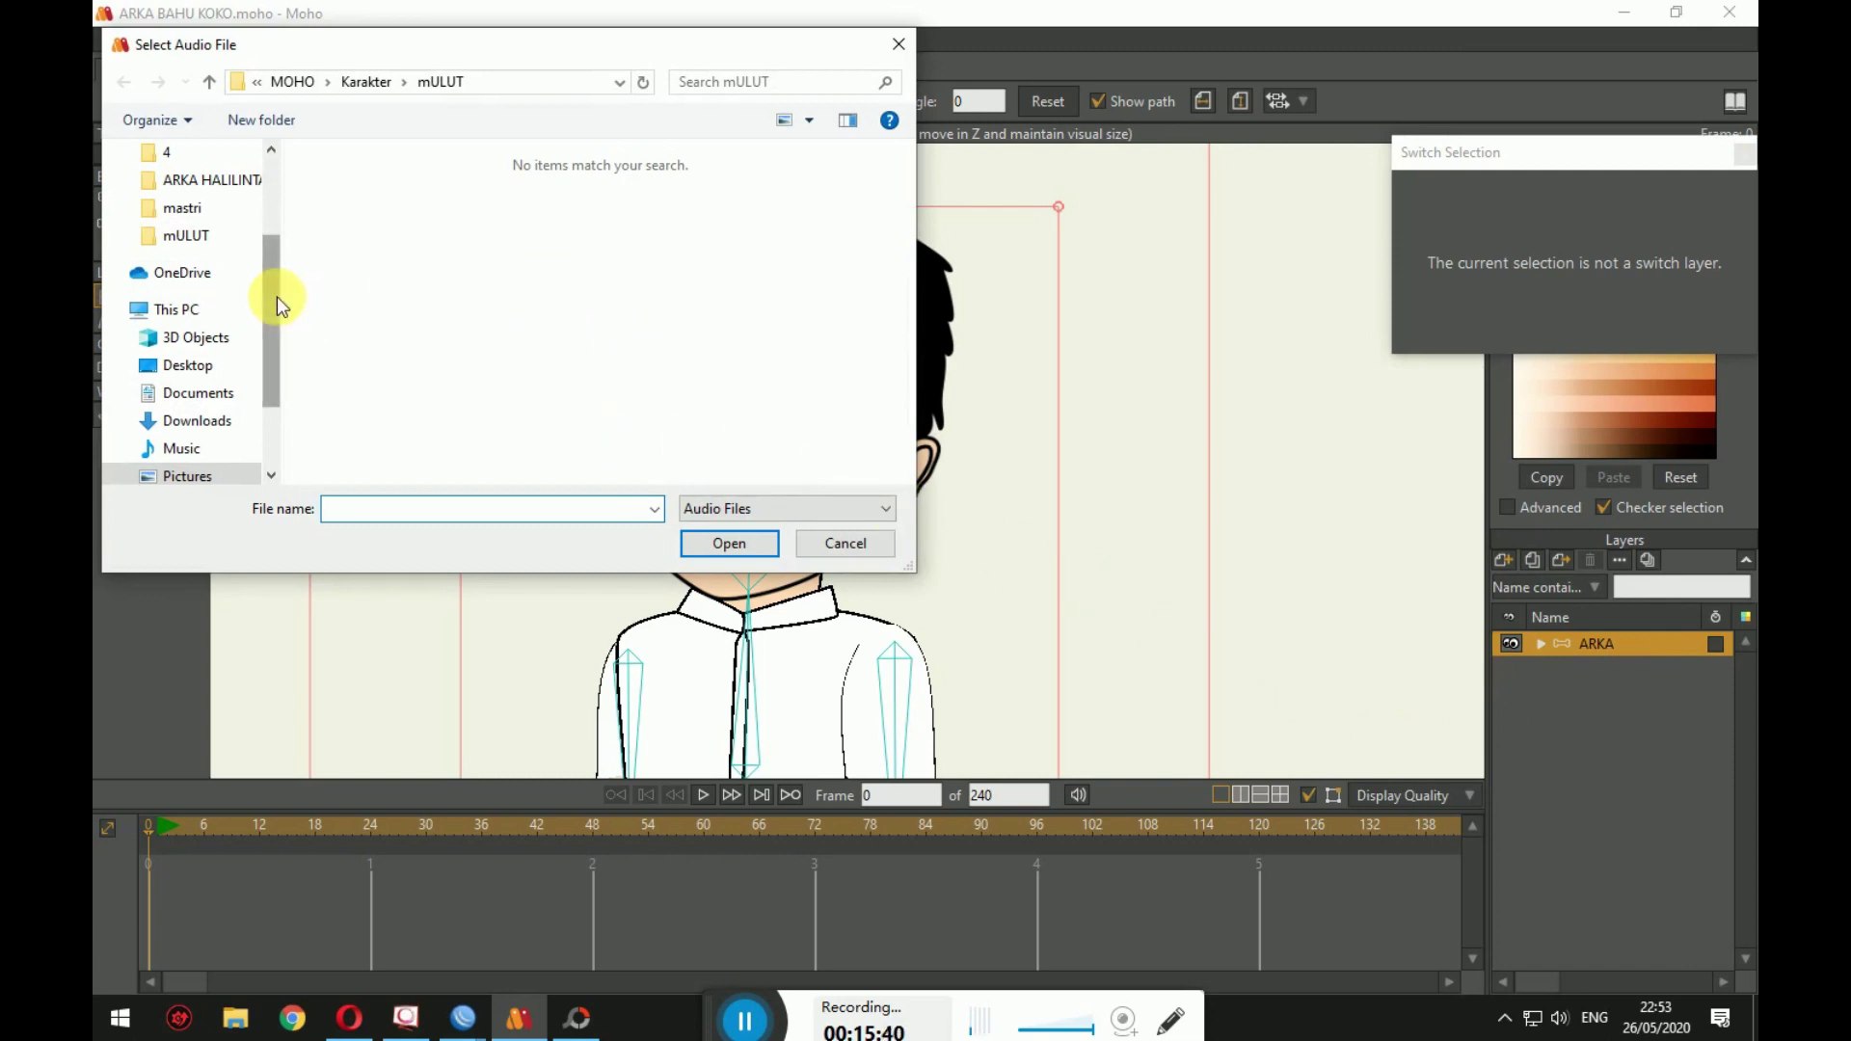
drag(276, 297, 264, 389)
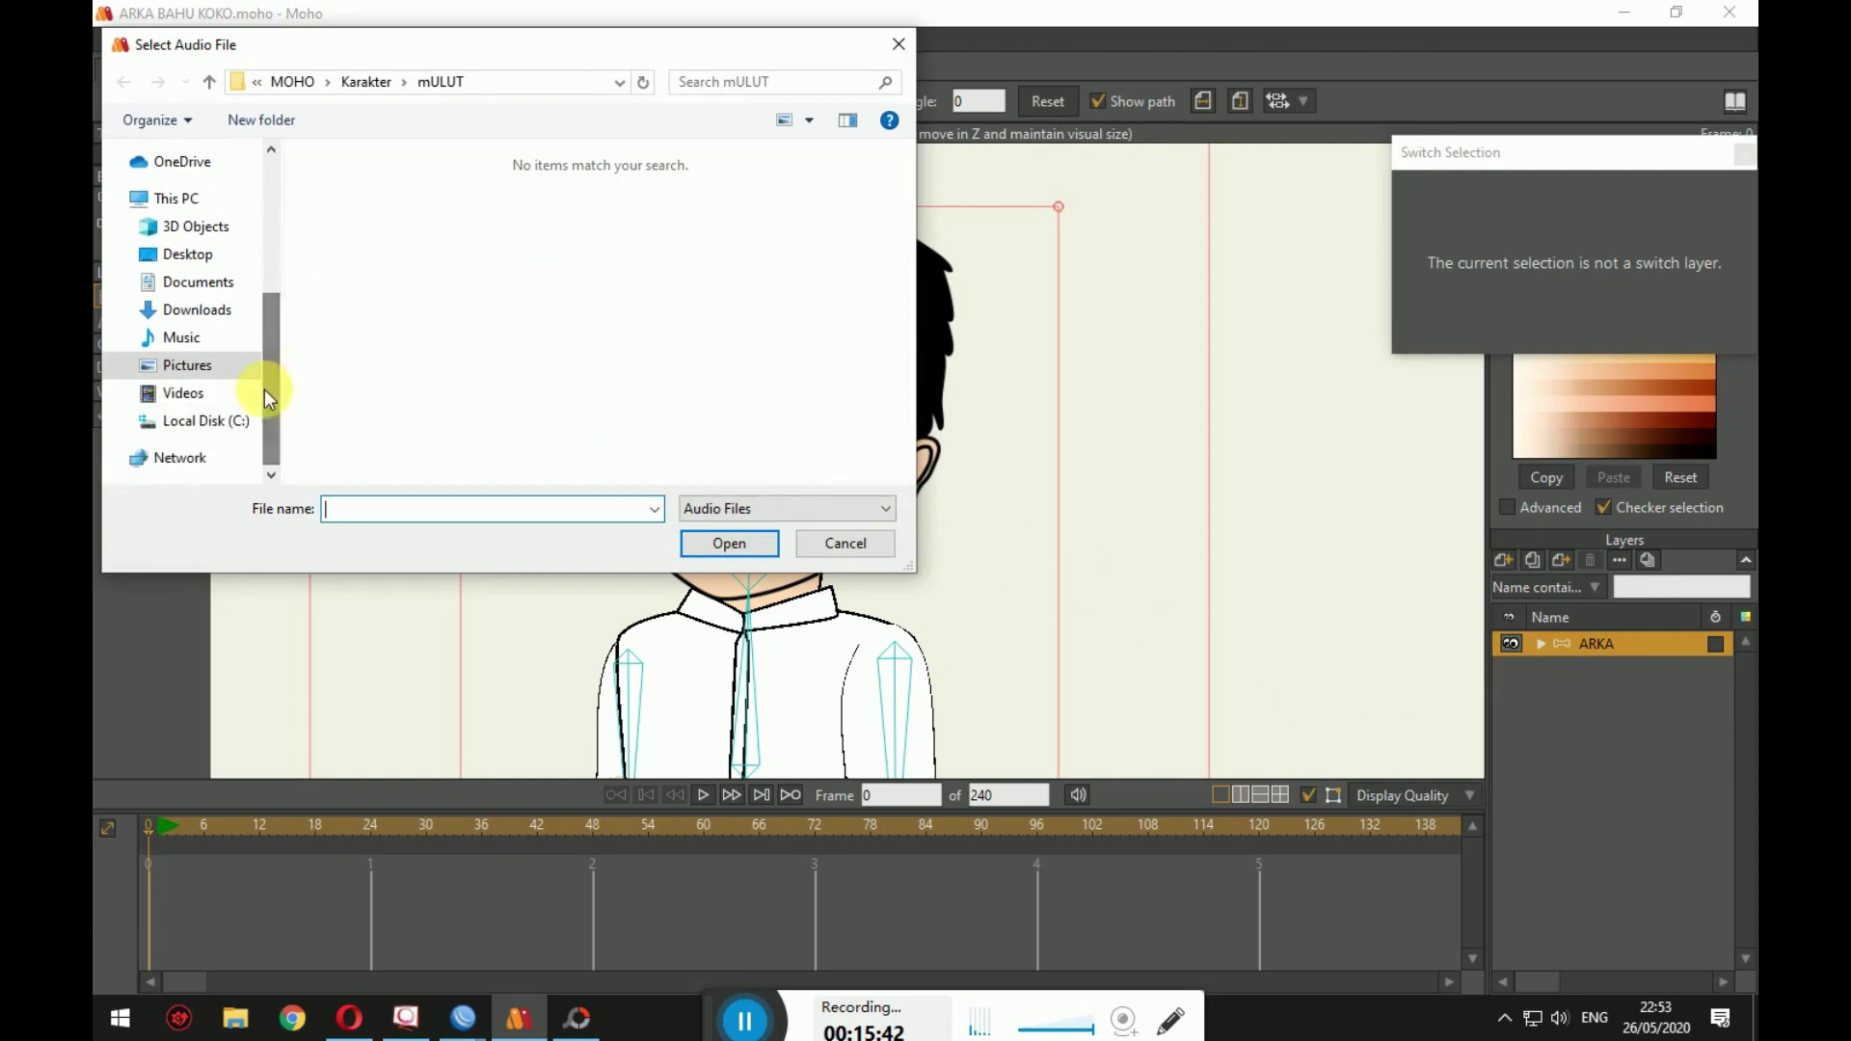
click(209, 365)
double_click(625, 256)
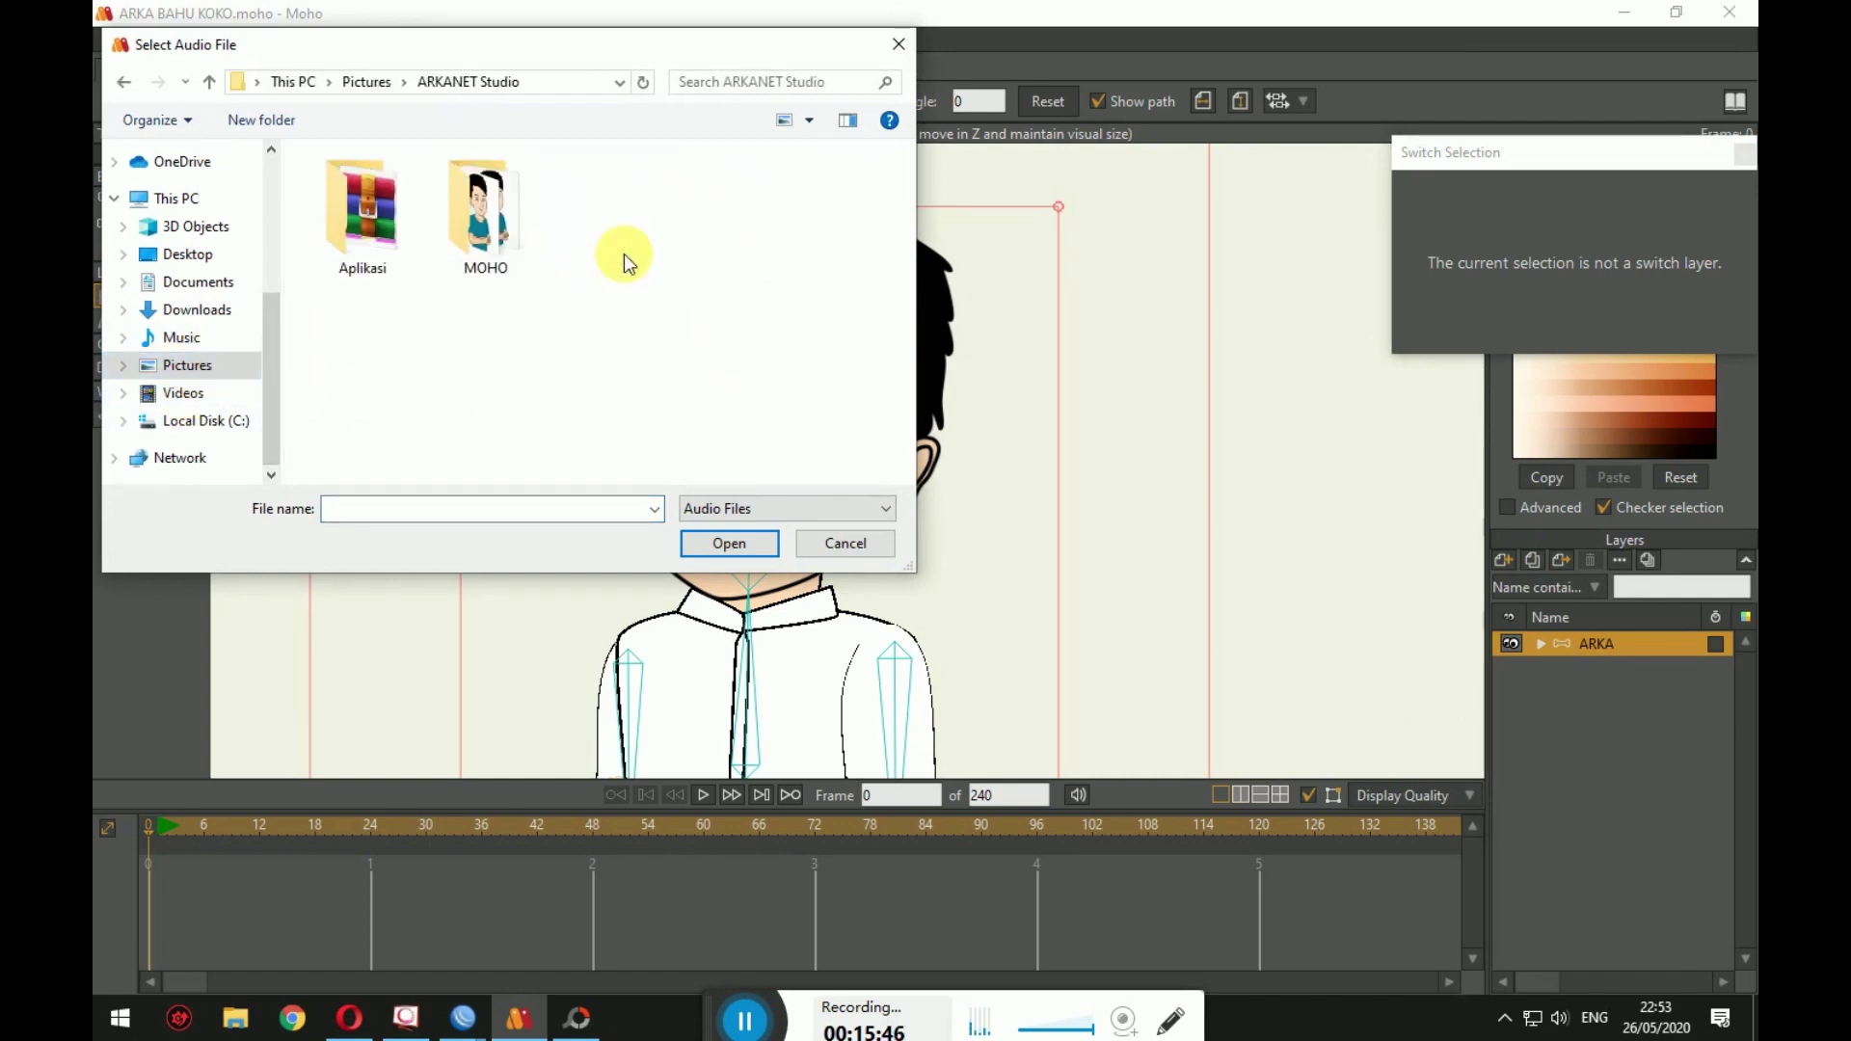
double_click(463, 207)
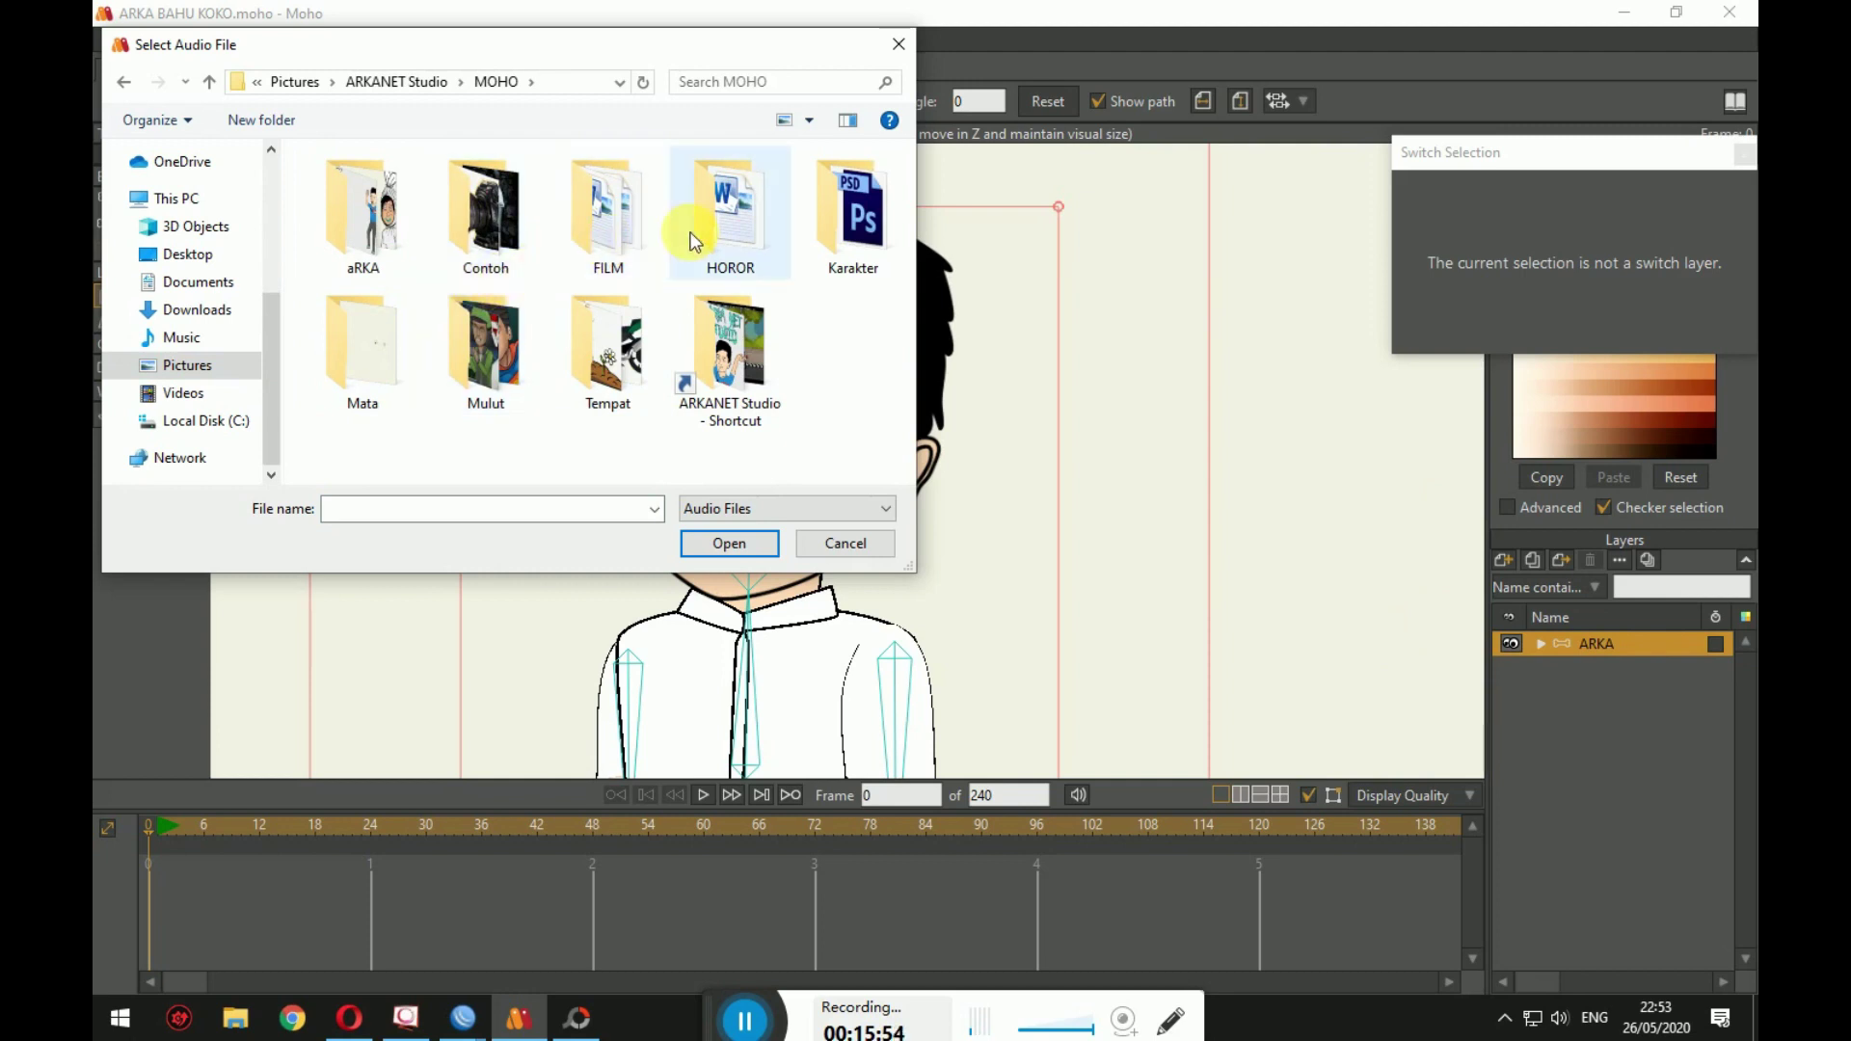
double_click(607, 217)
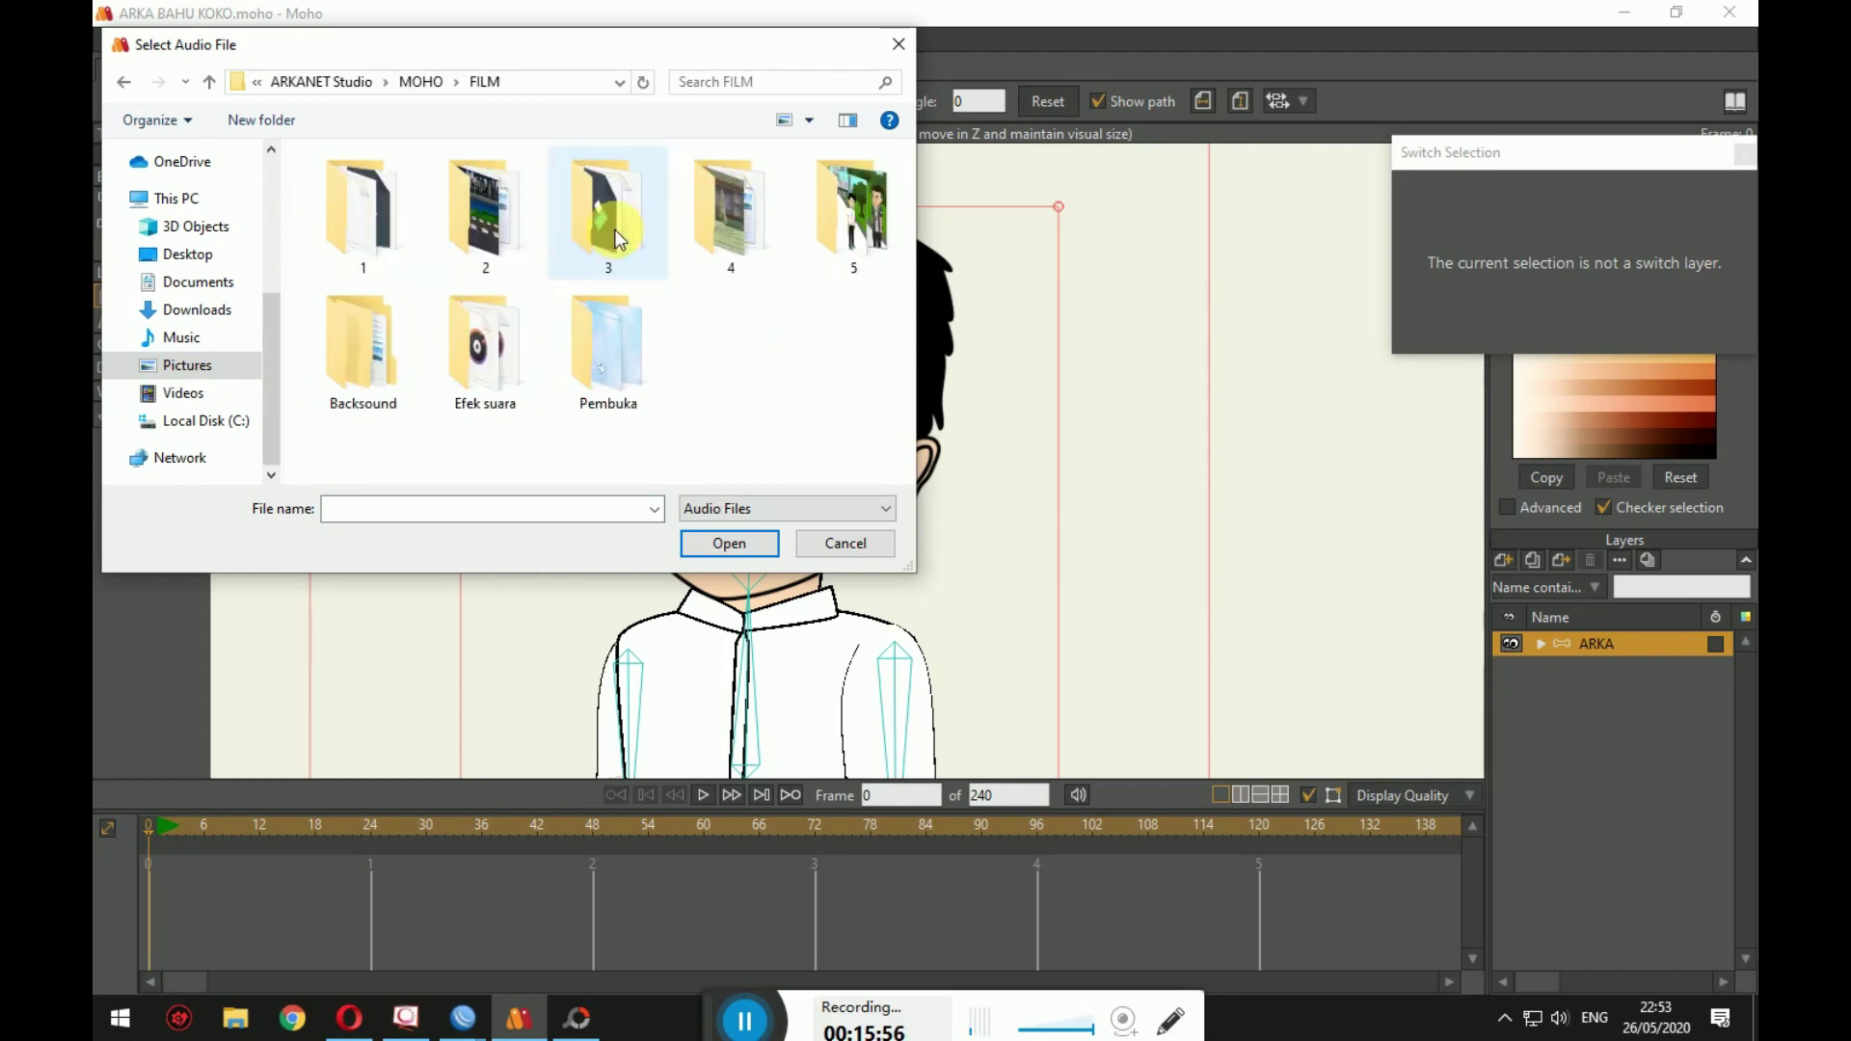
double_click(598, 357)
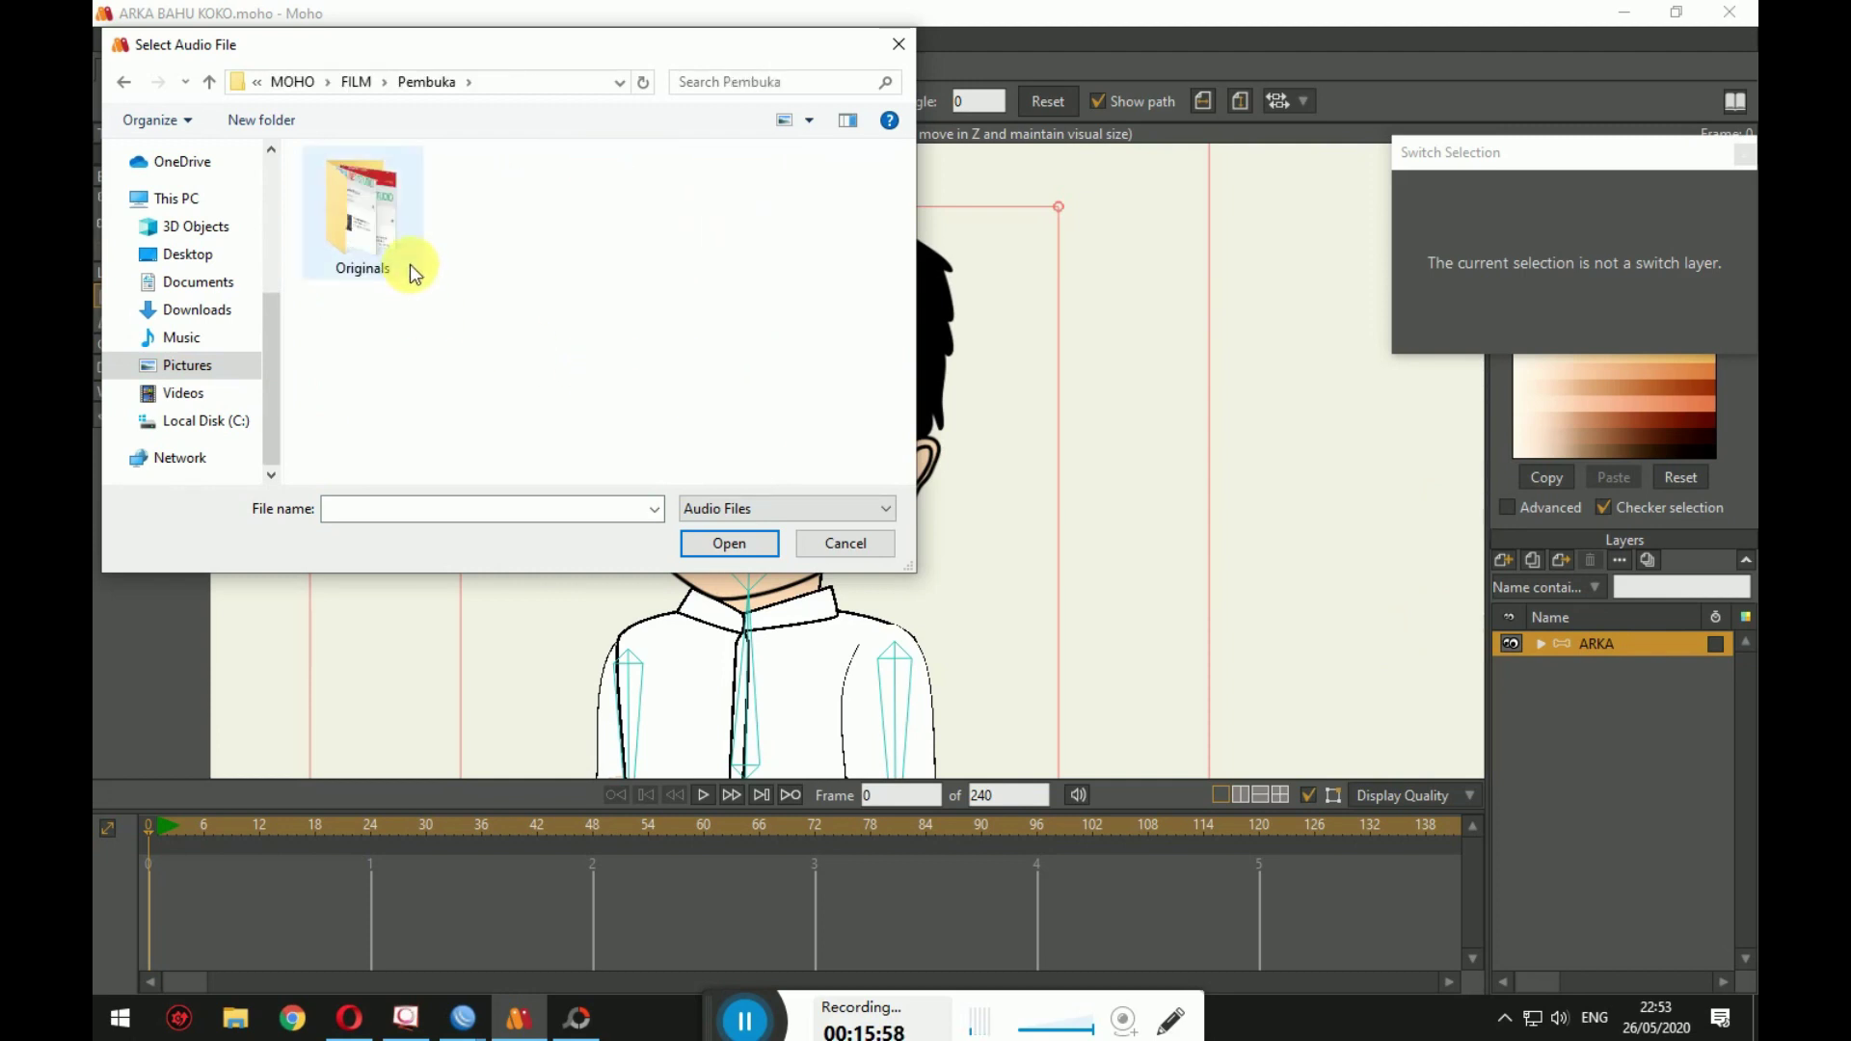
click(324, 220)
click(124, 82)
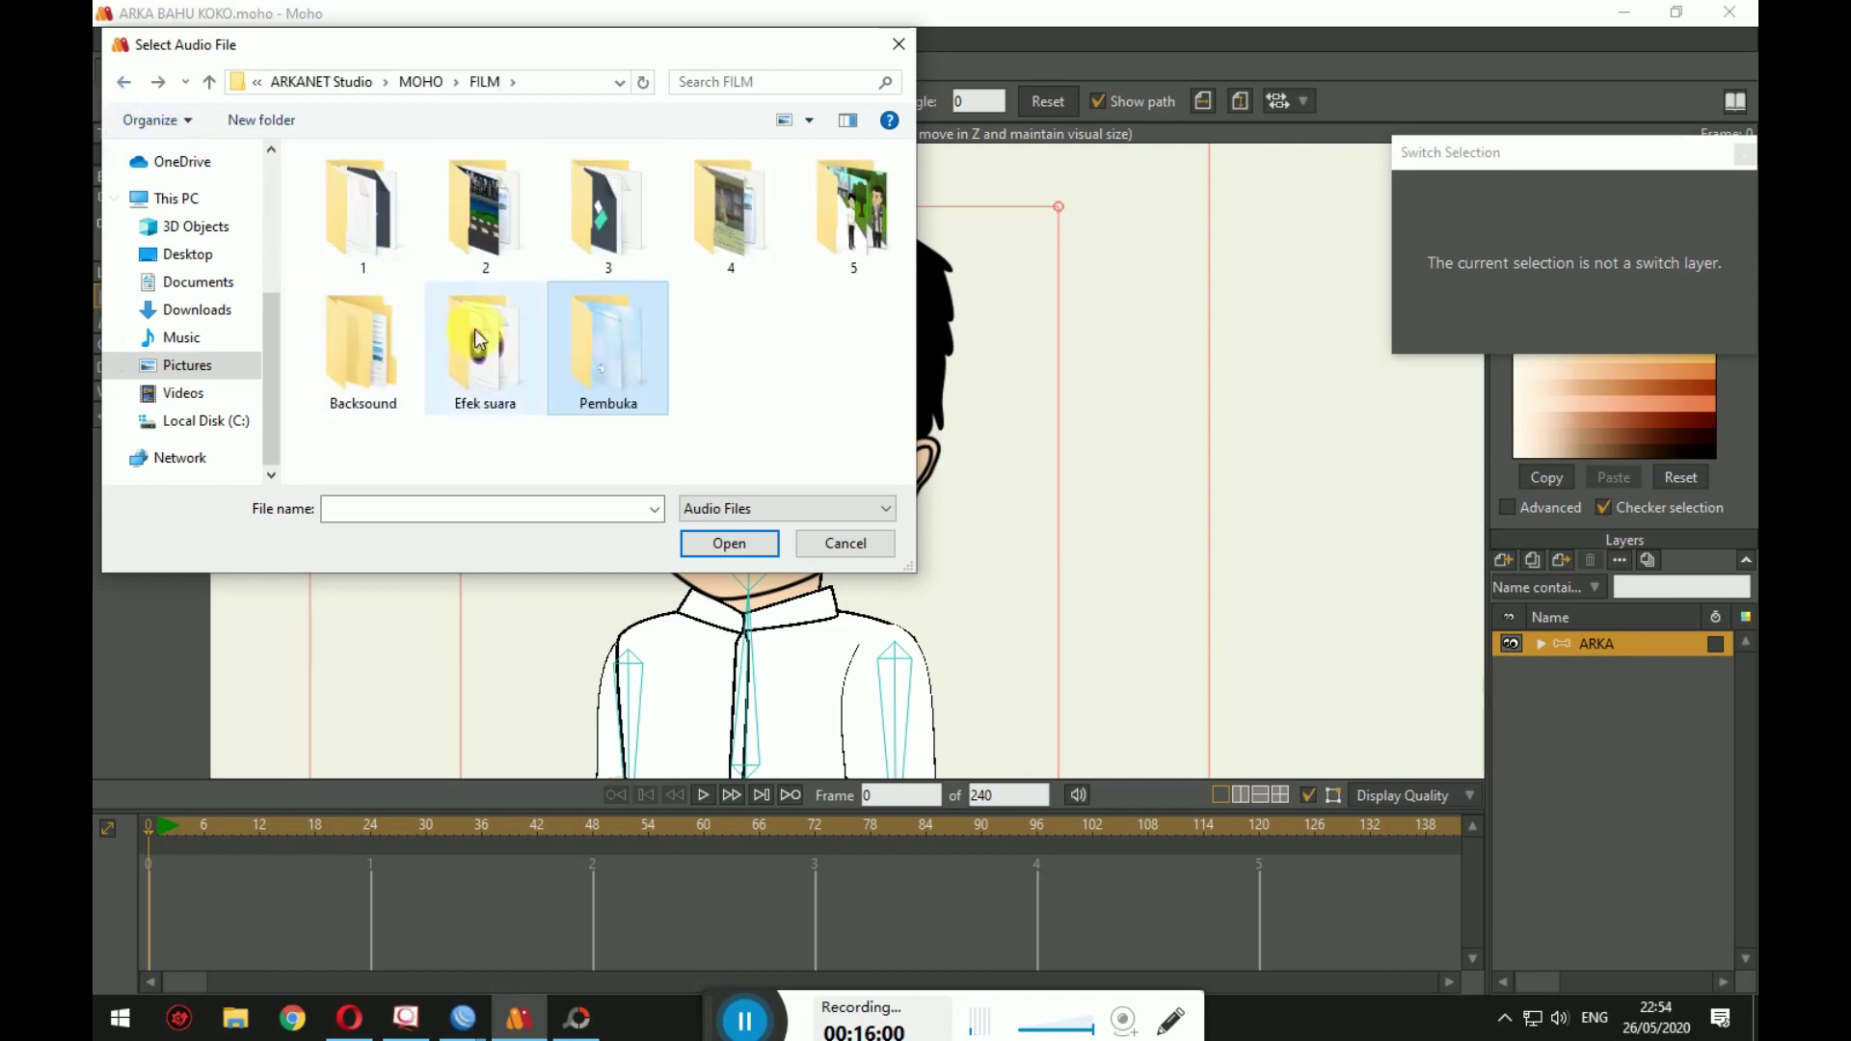
double_click(605, 345)
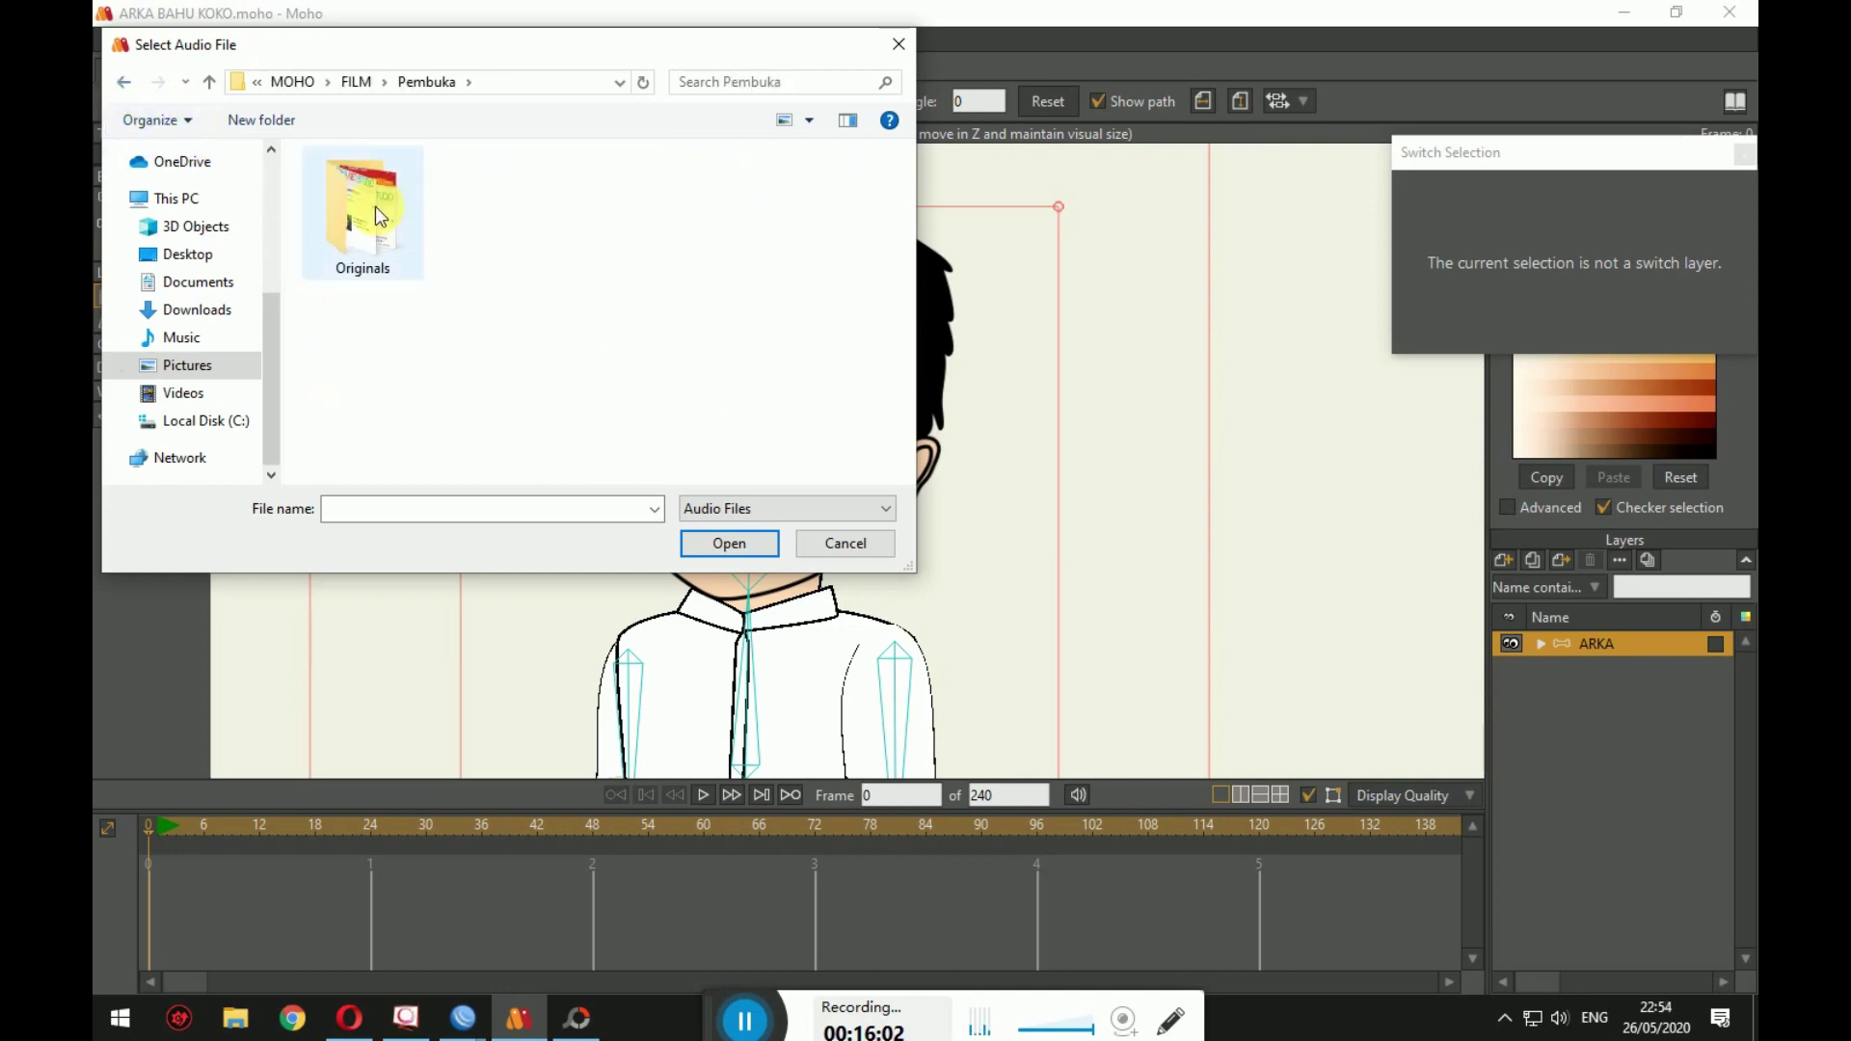
click(120, 83)
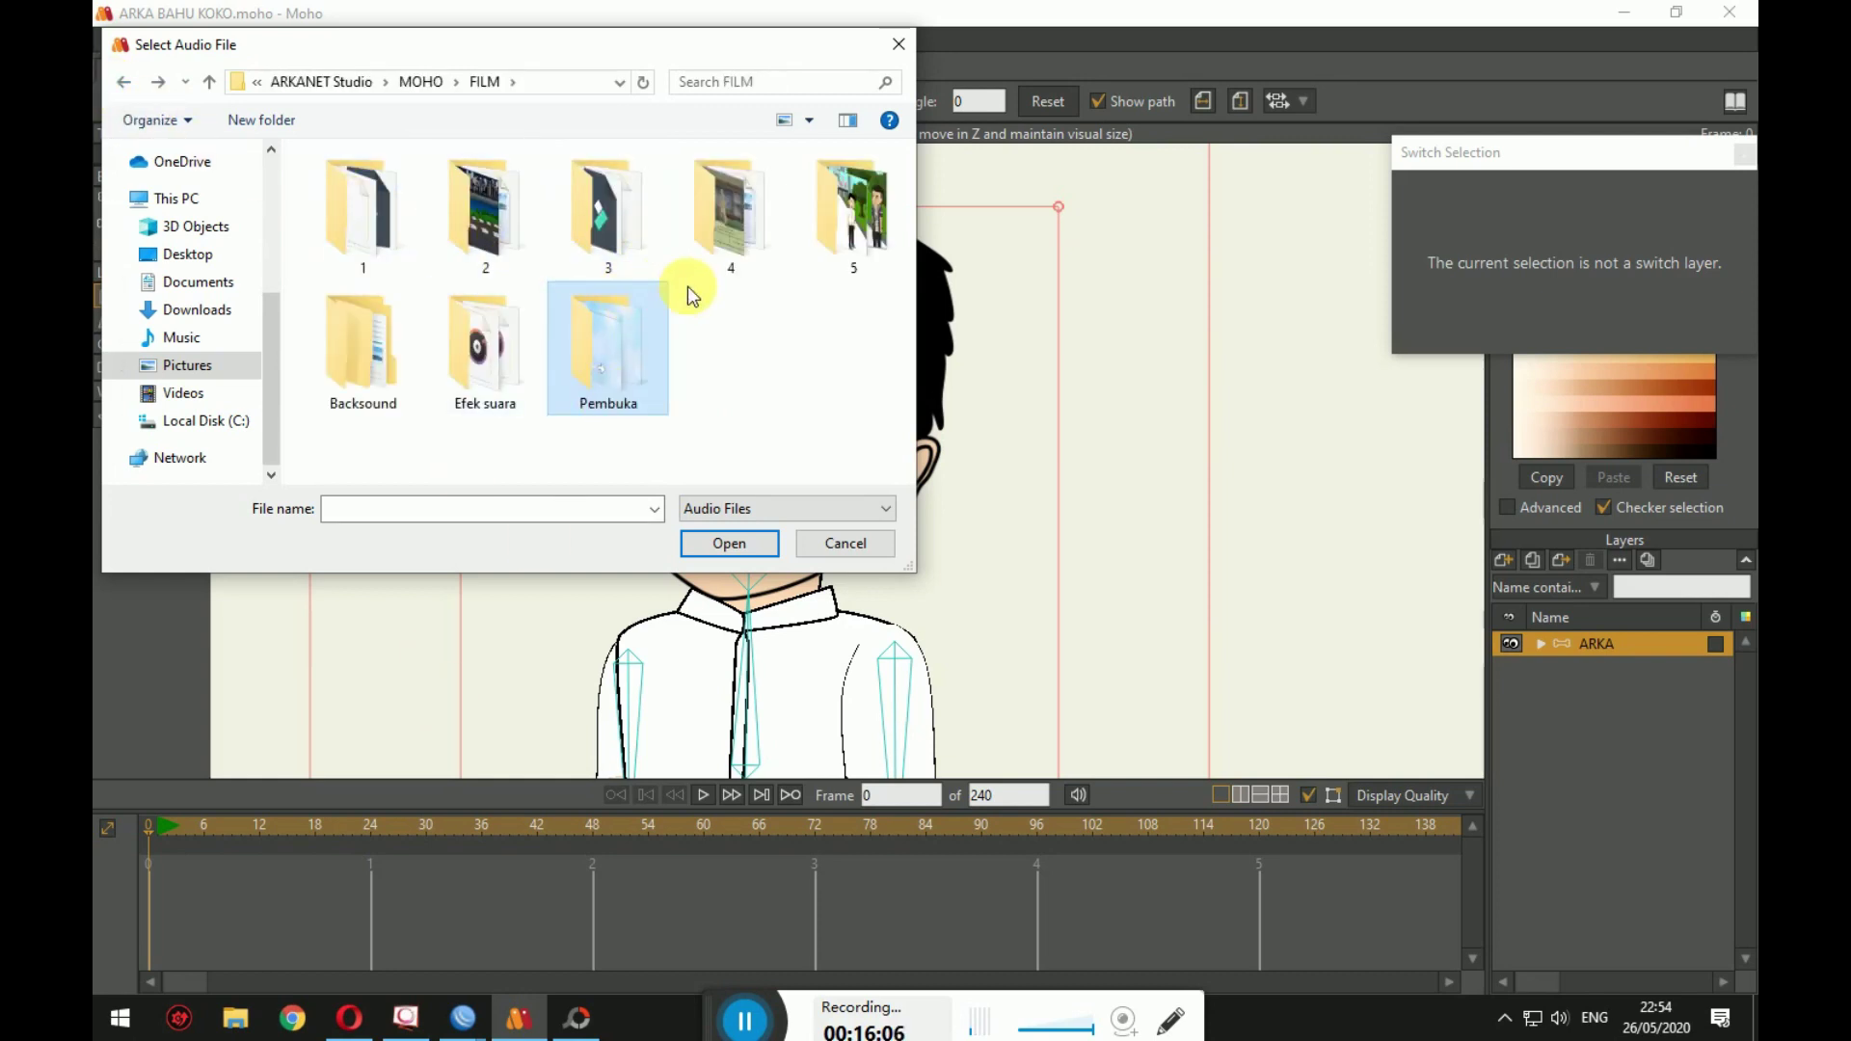
Step: Import the Suara 001 audio file from the Sound folder inside folder 3
double_click(577, 247)
double_click(353, 243)
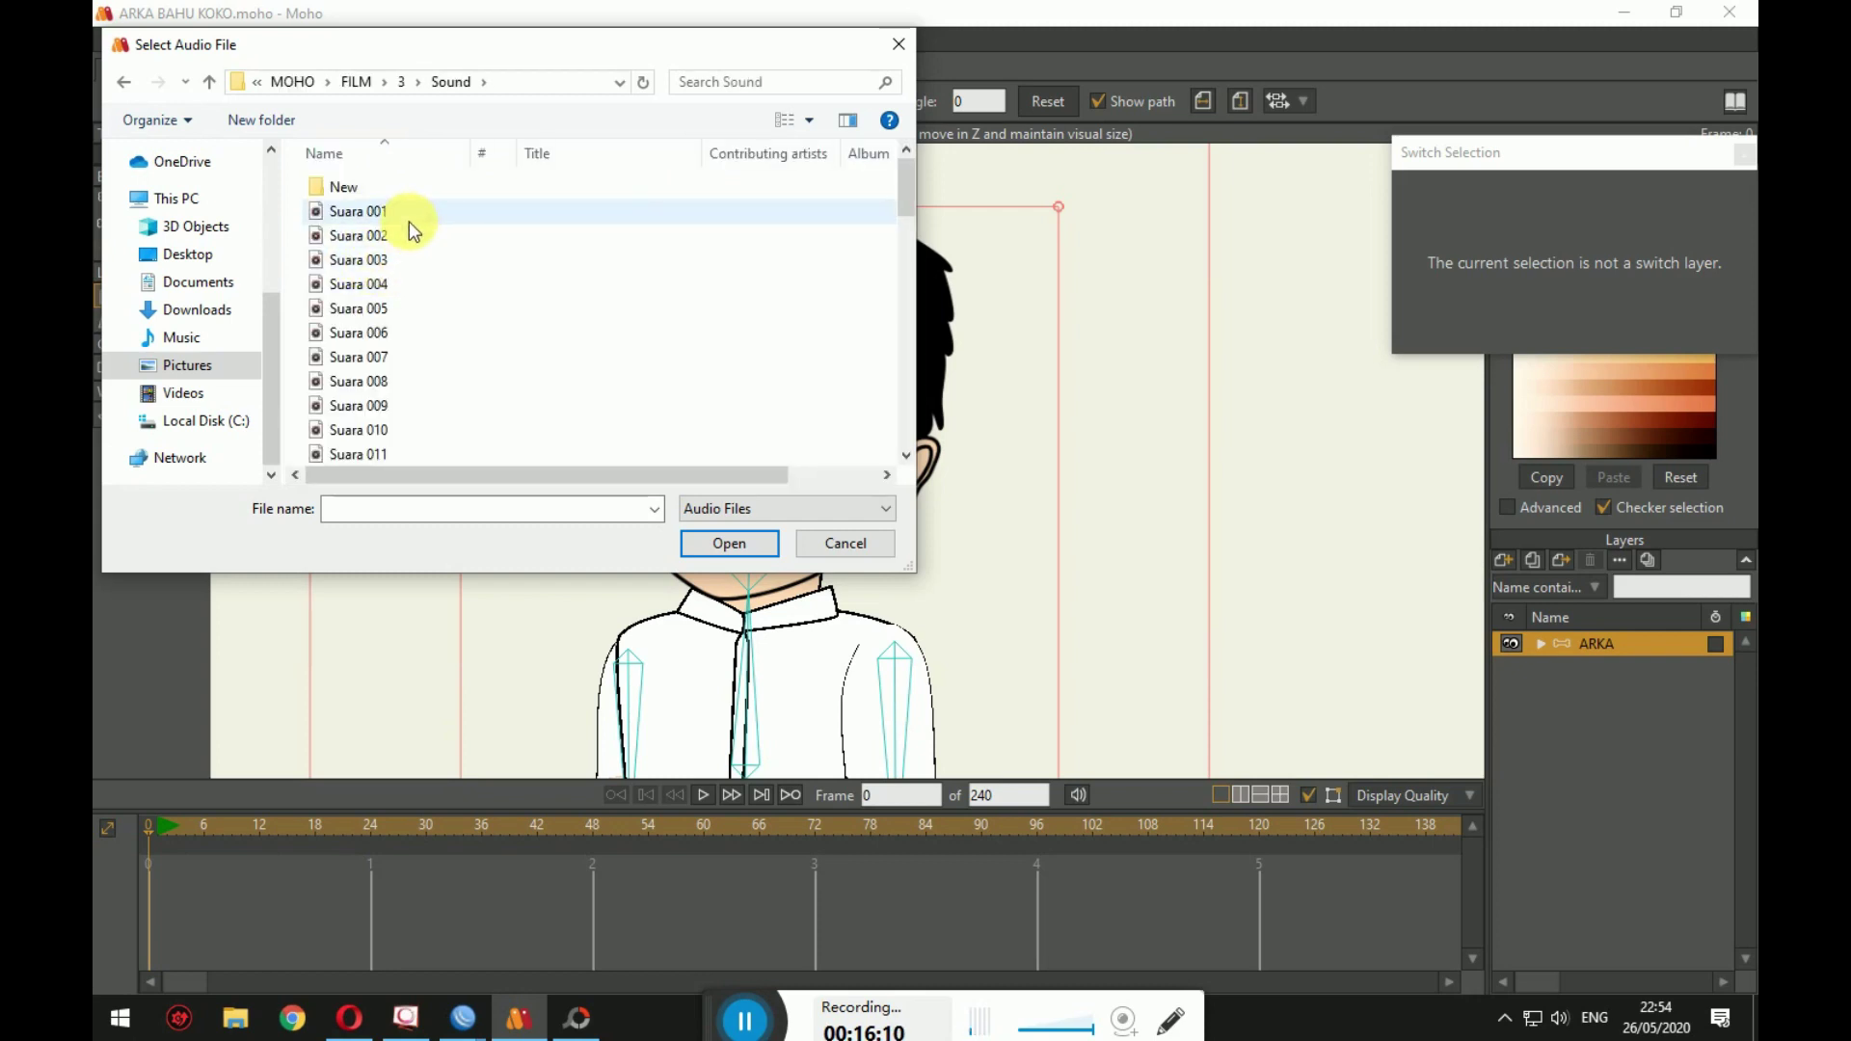
double_click(409, 211)
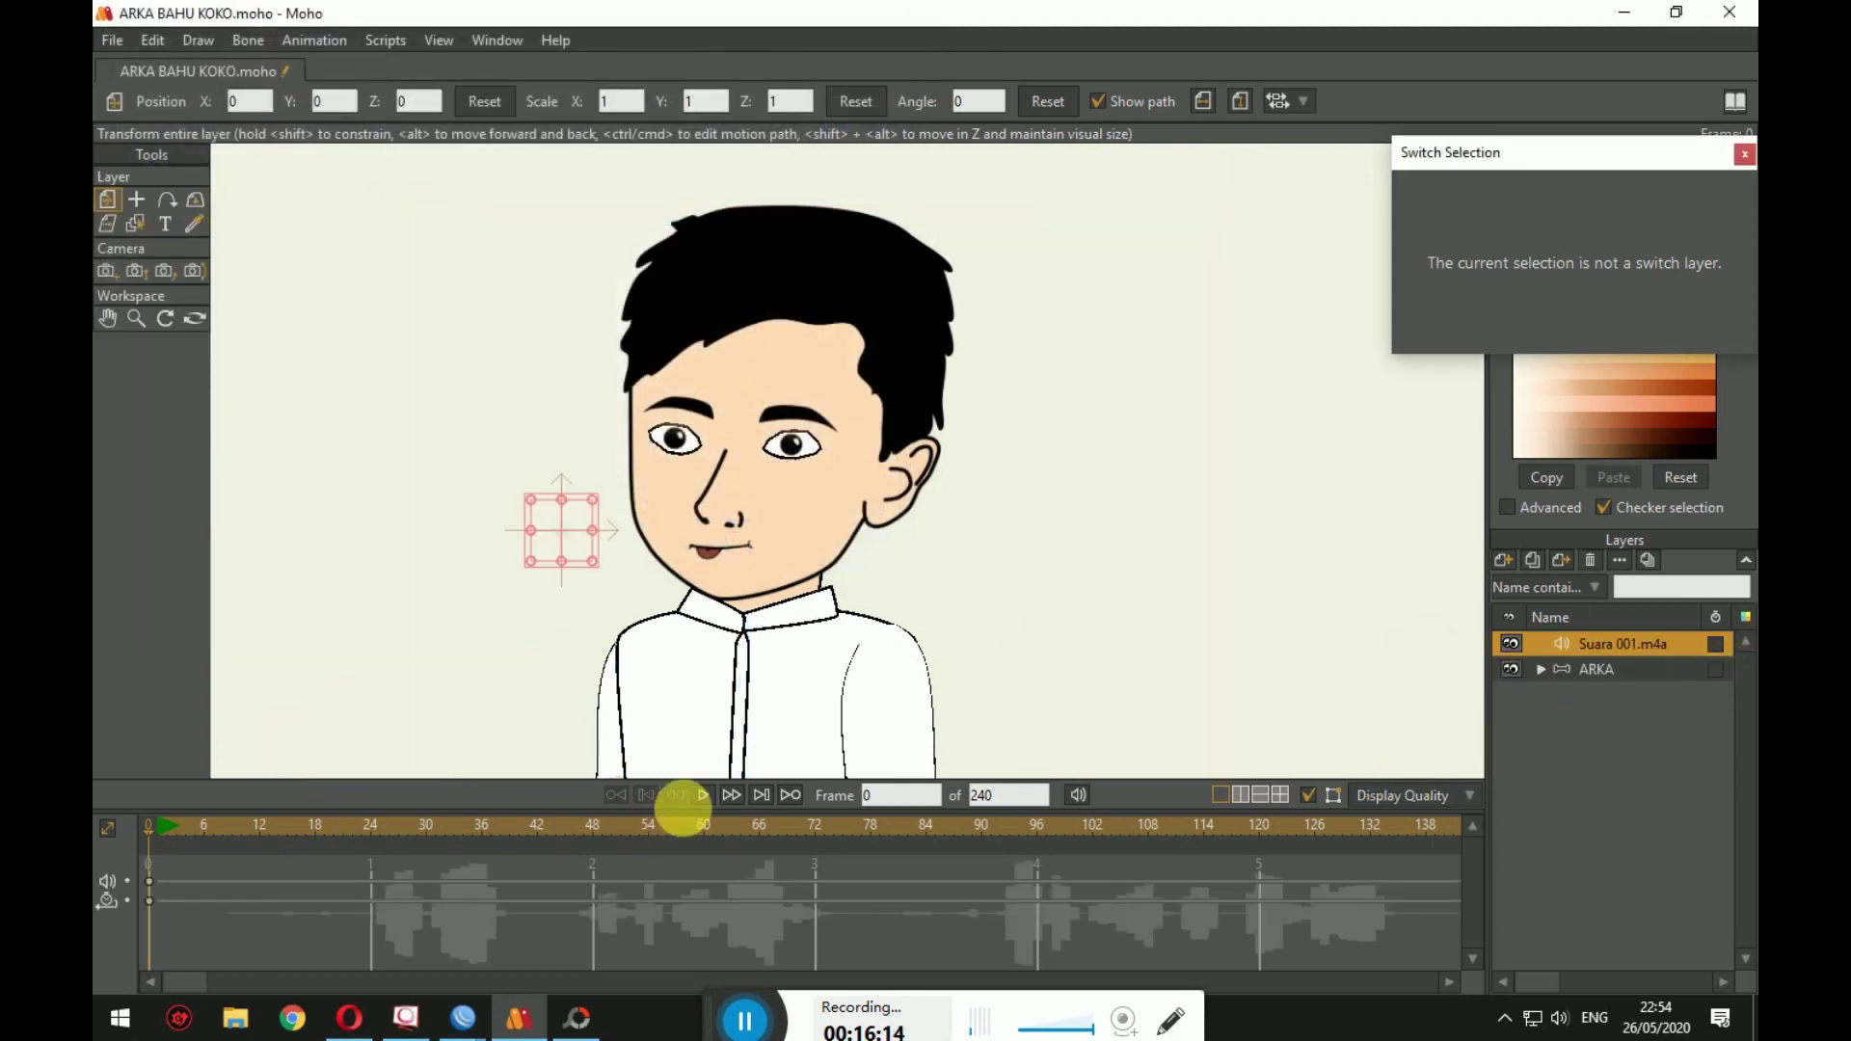
Step: Play back the imported audio with the character and return the timeline to frame 0
click(702, 796)
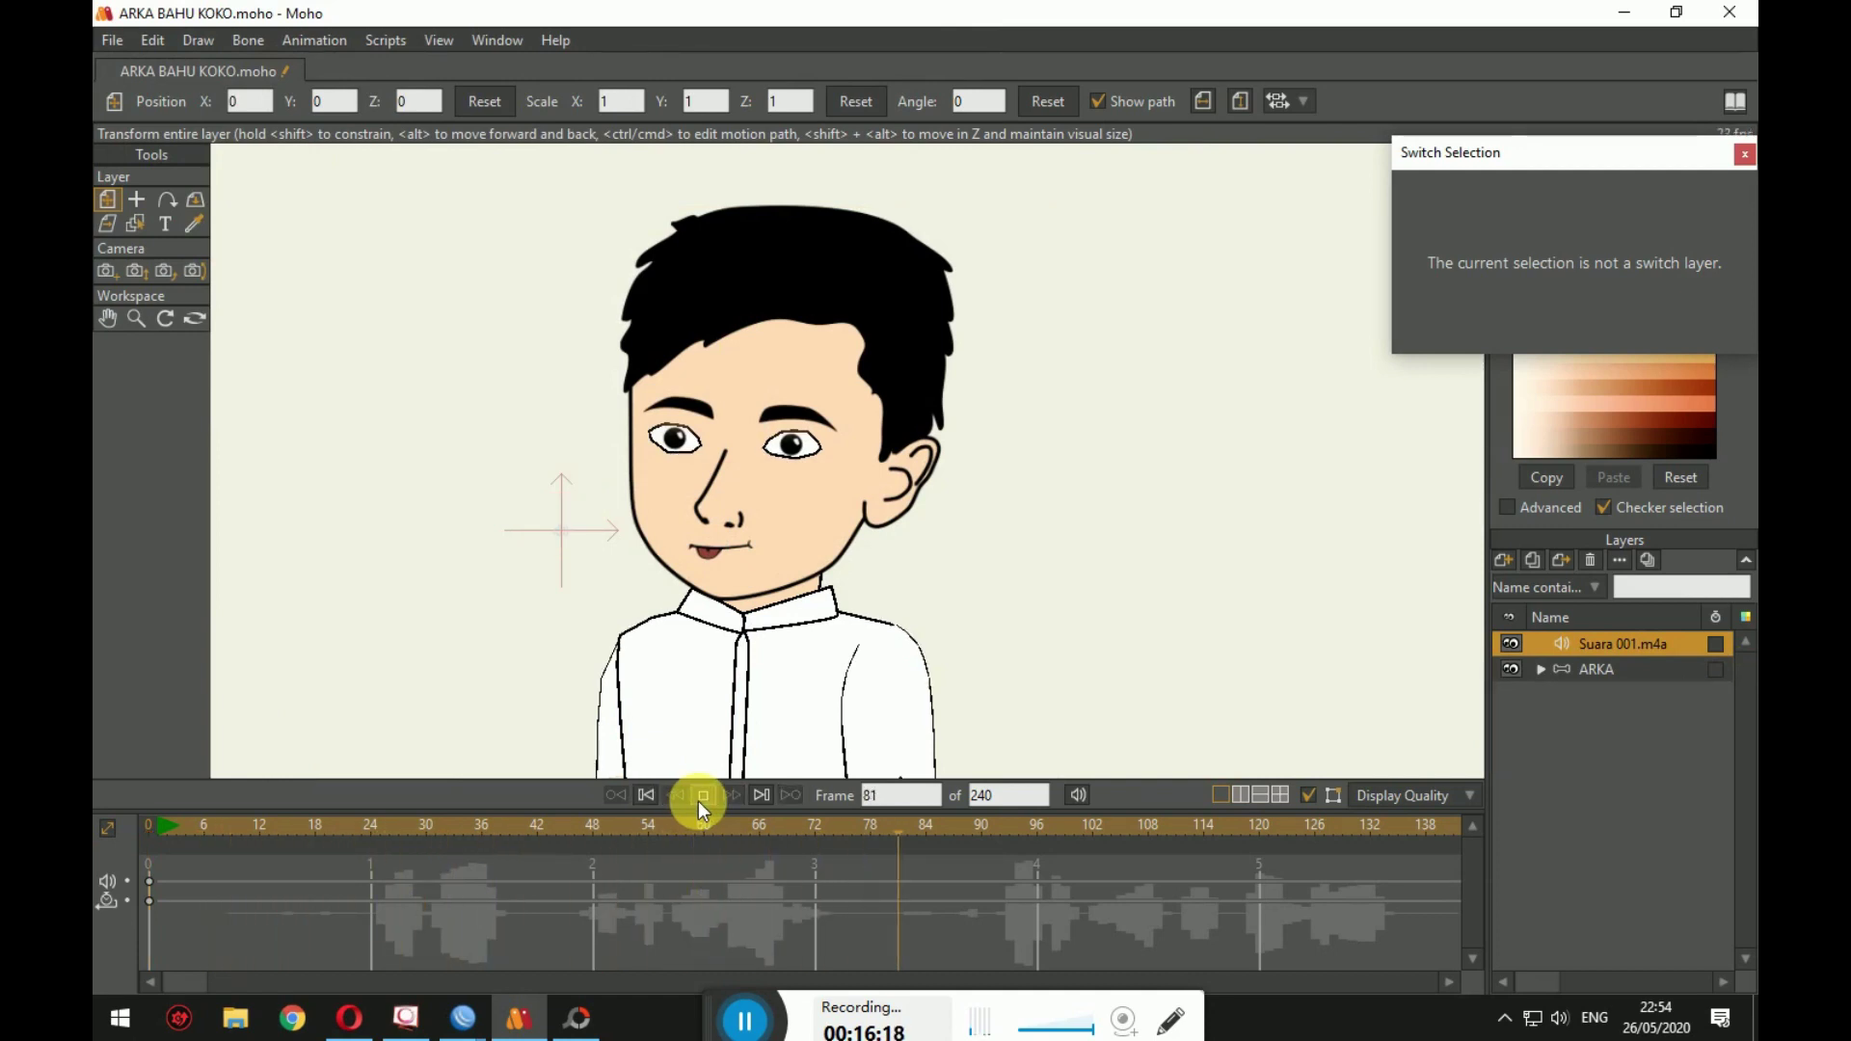
click(702, 795)
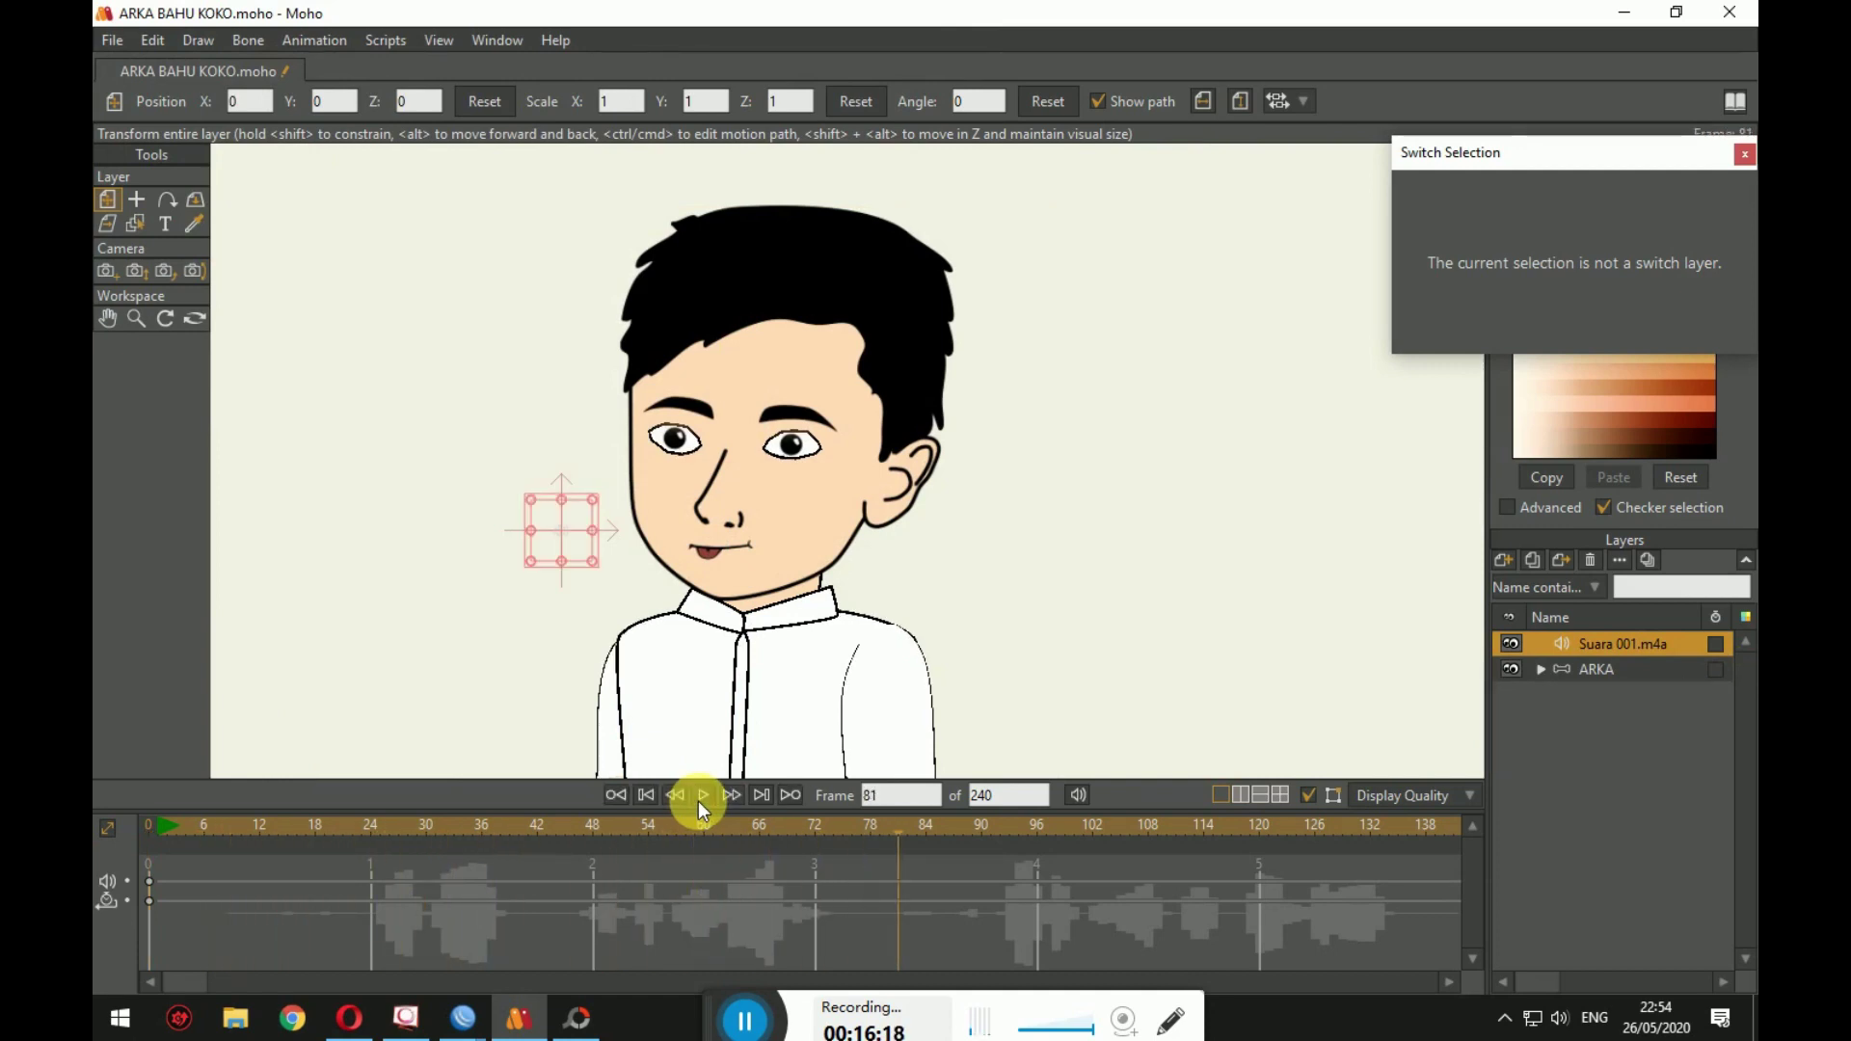
click(342, 826)
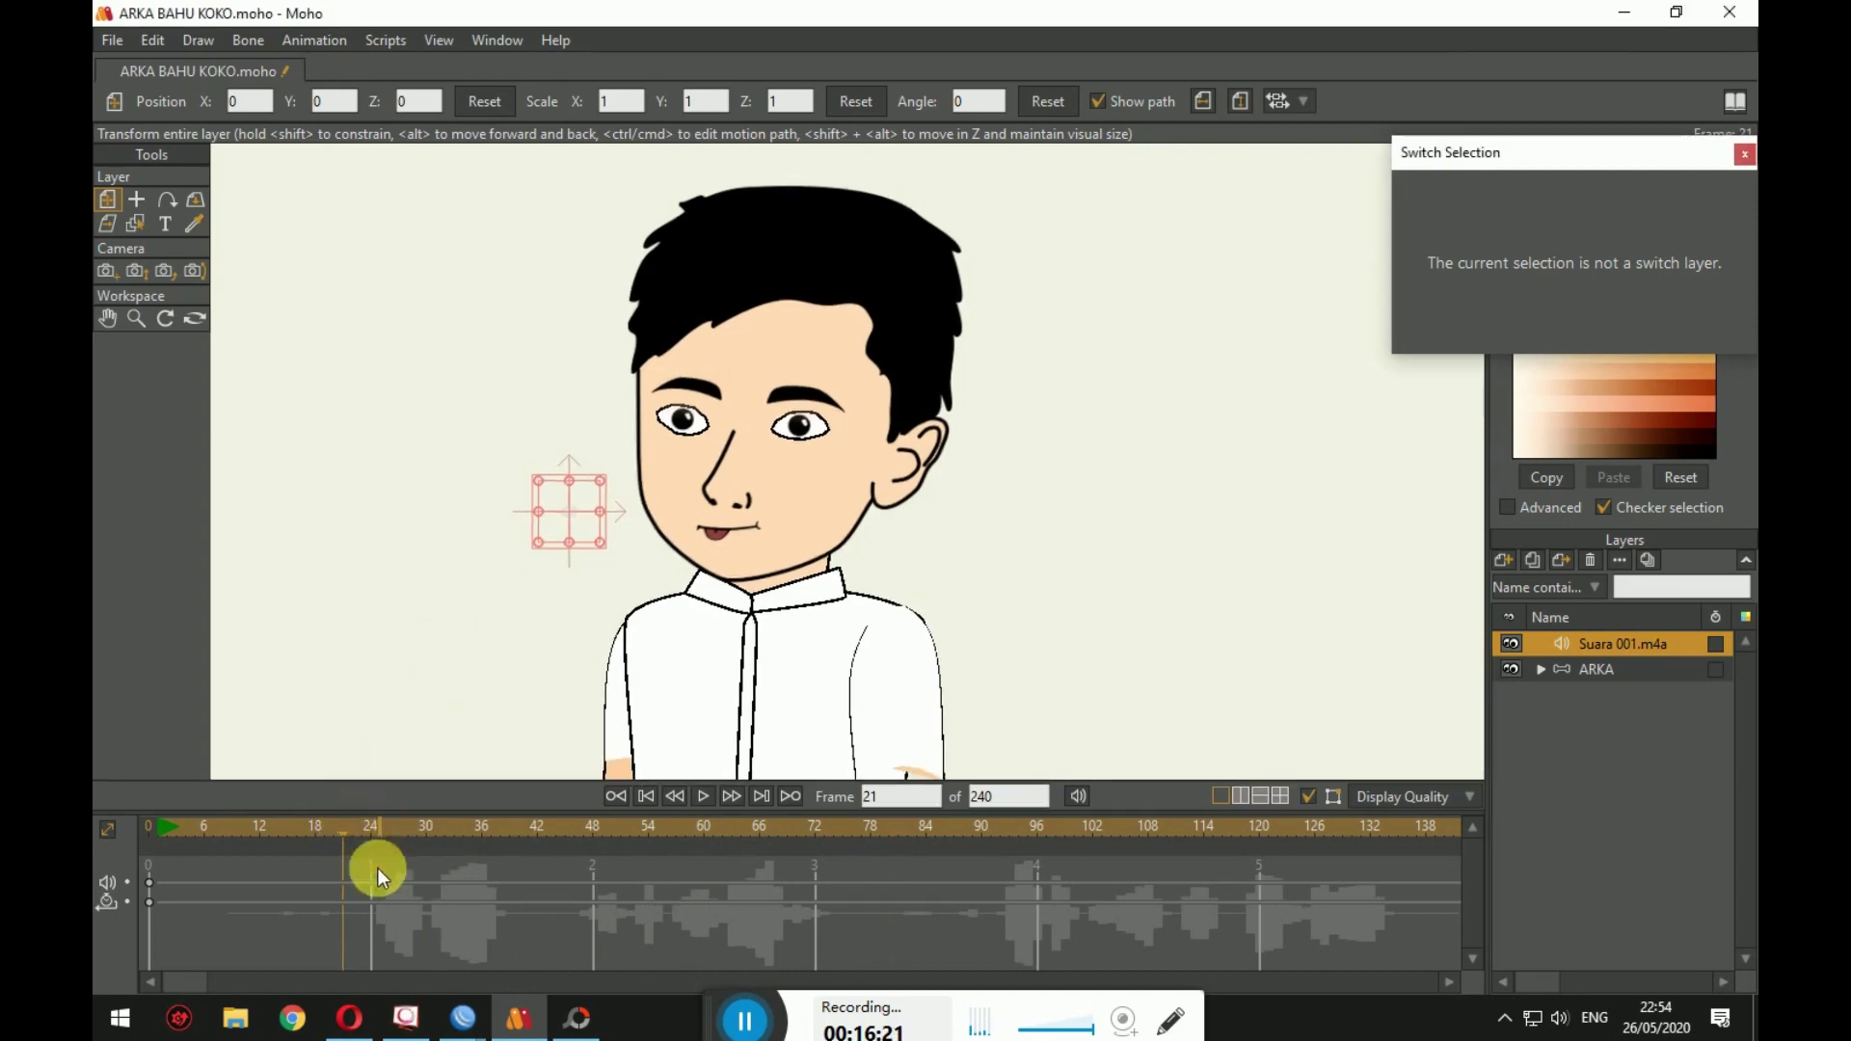
drag(347, 838, 149, 887)
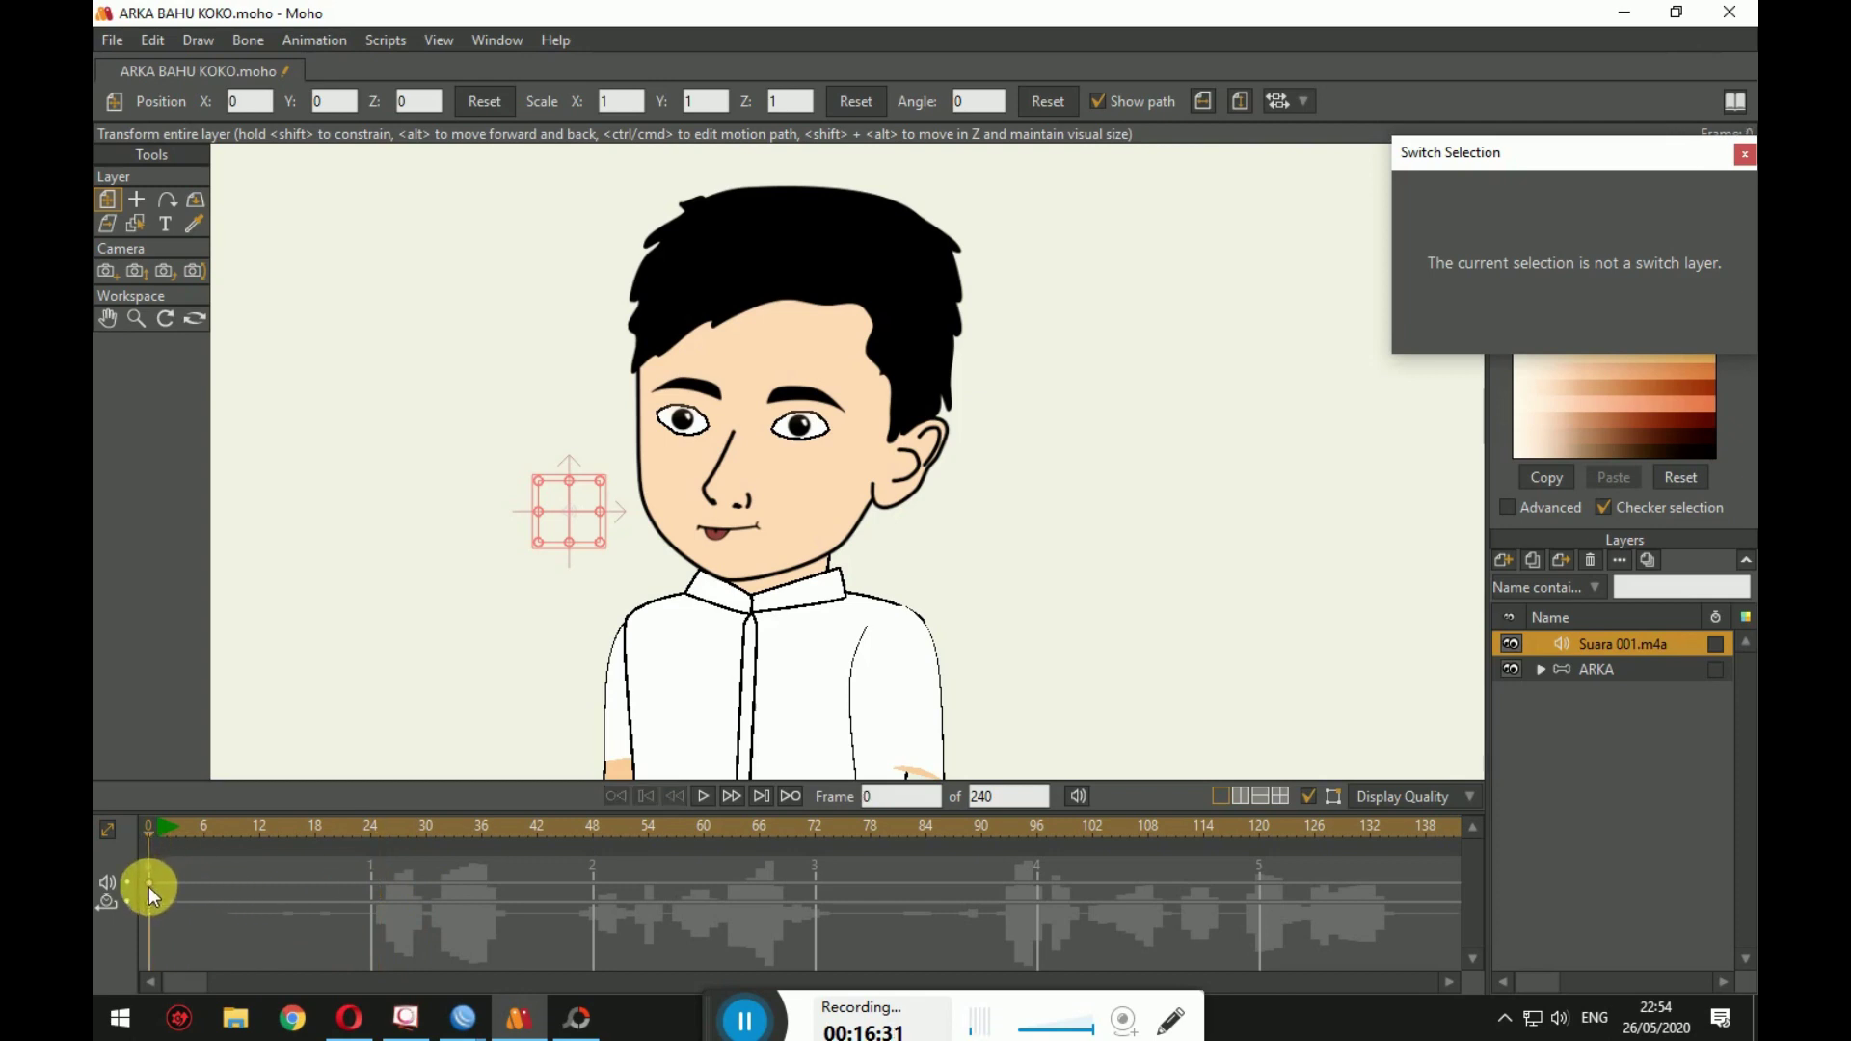
Step: Select the Mulut switch layer inside ARKA's Kepala group and set the mouth to Senyum at frame 0
click(1635, 540)
click(1539, 671)
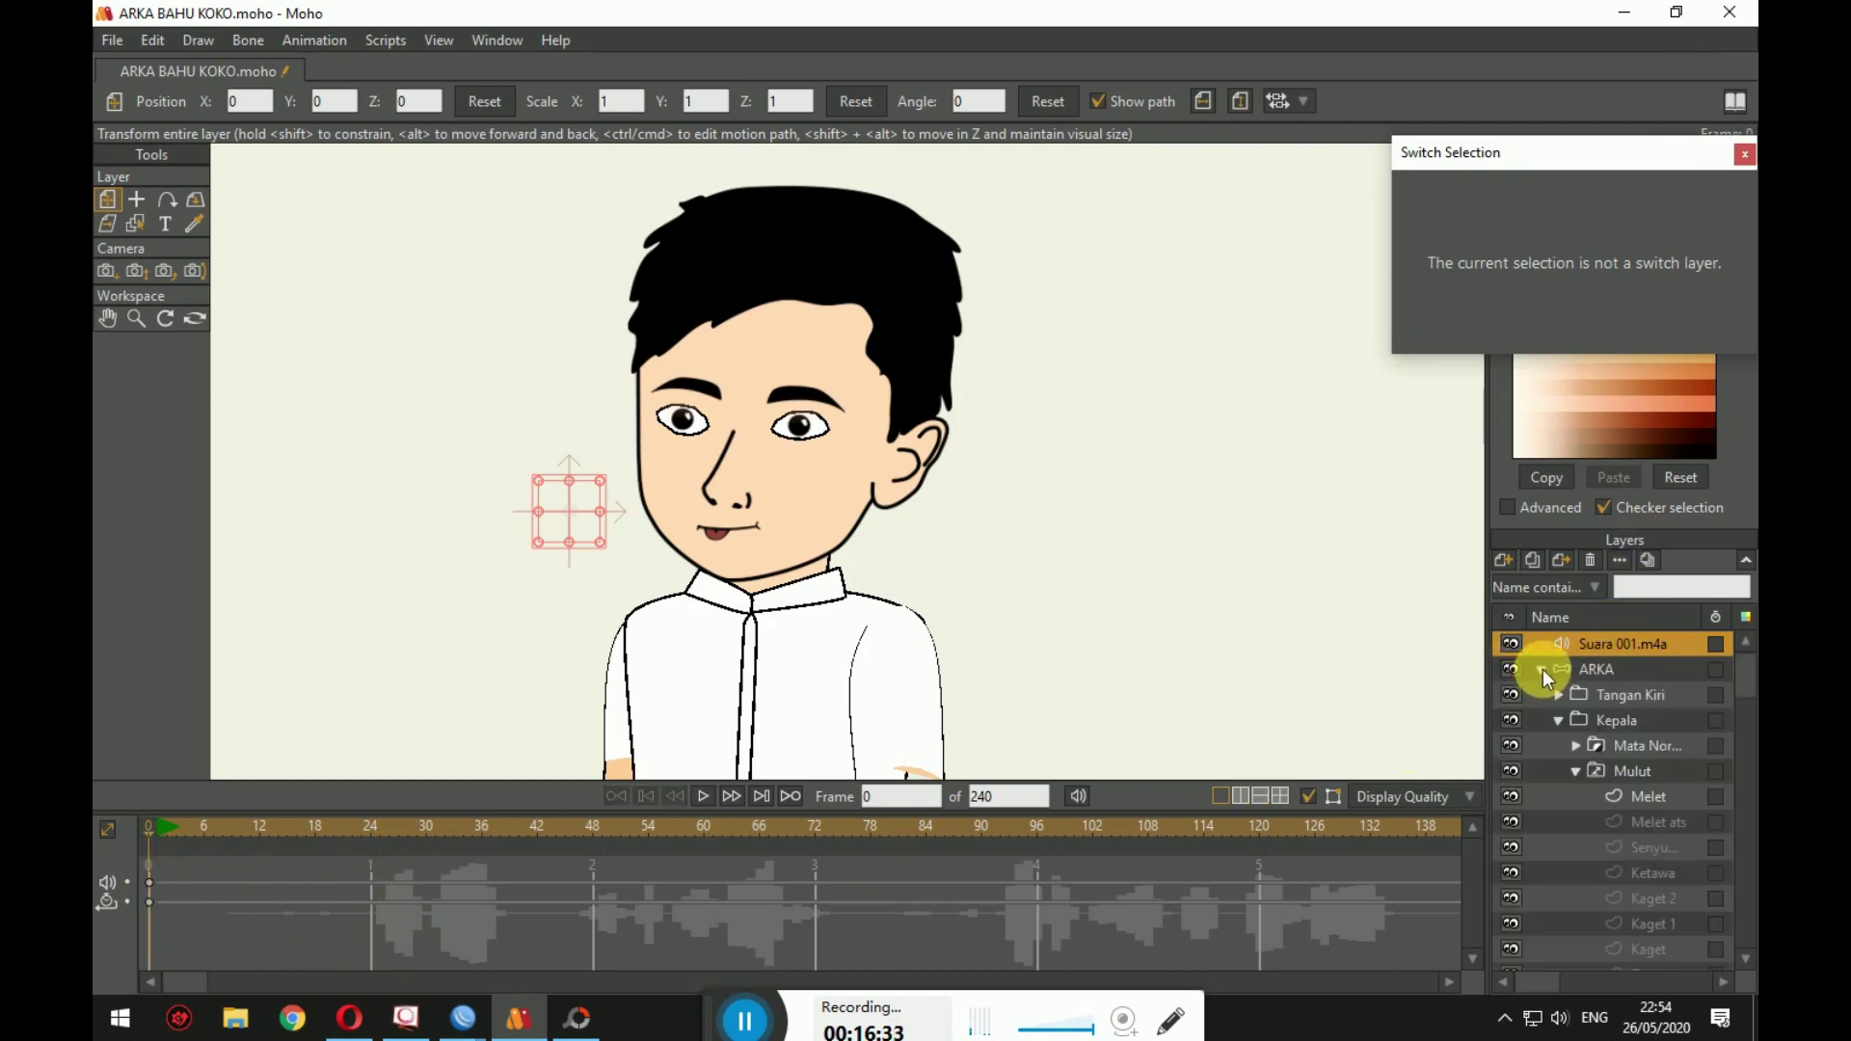
click(1664, 767)
drag(1539, 471, 1634, 472)
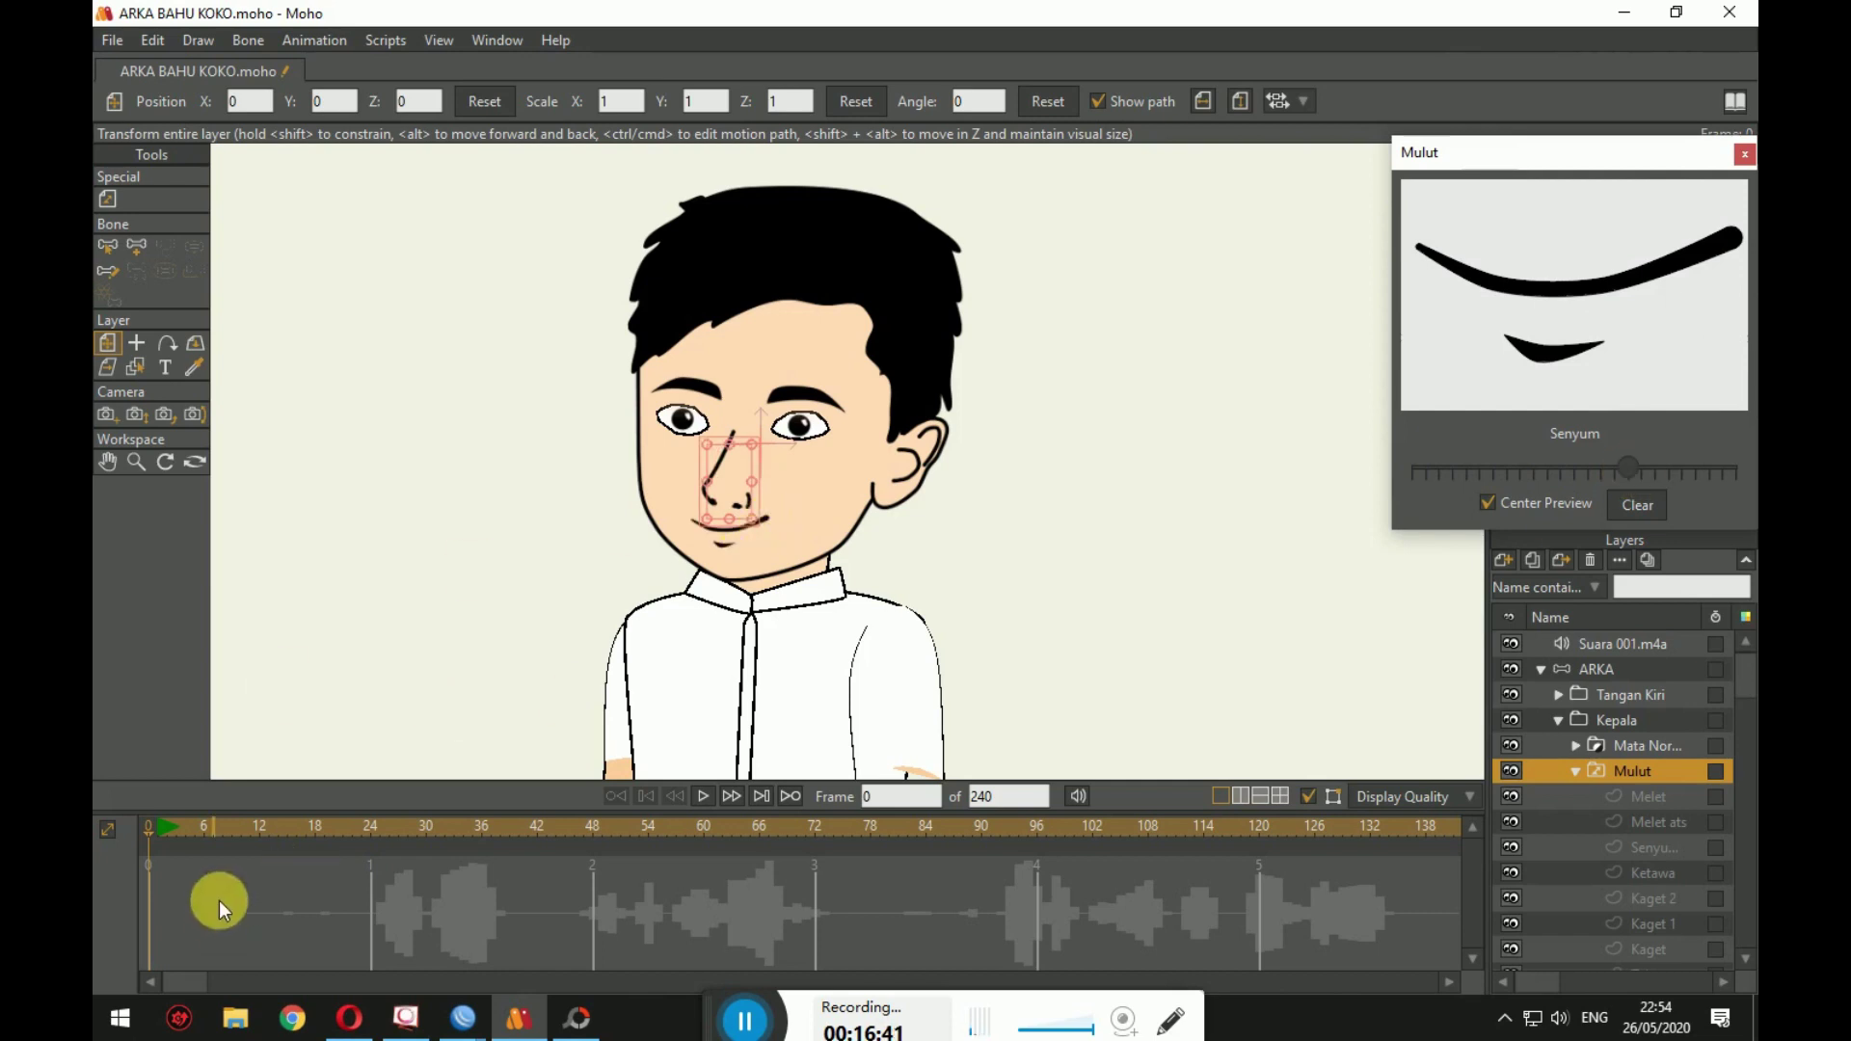
Step: Match the first spoken sounds in the waveform by setting the mouth to Ha at frame 25 and U at frame 31
click(151, 829)
drag(199, 829, 380, 874)
drag(1475, 472, 1433, 472)
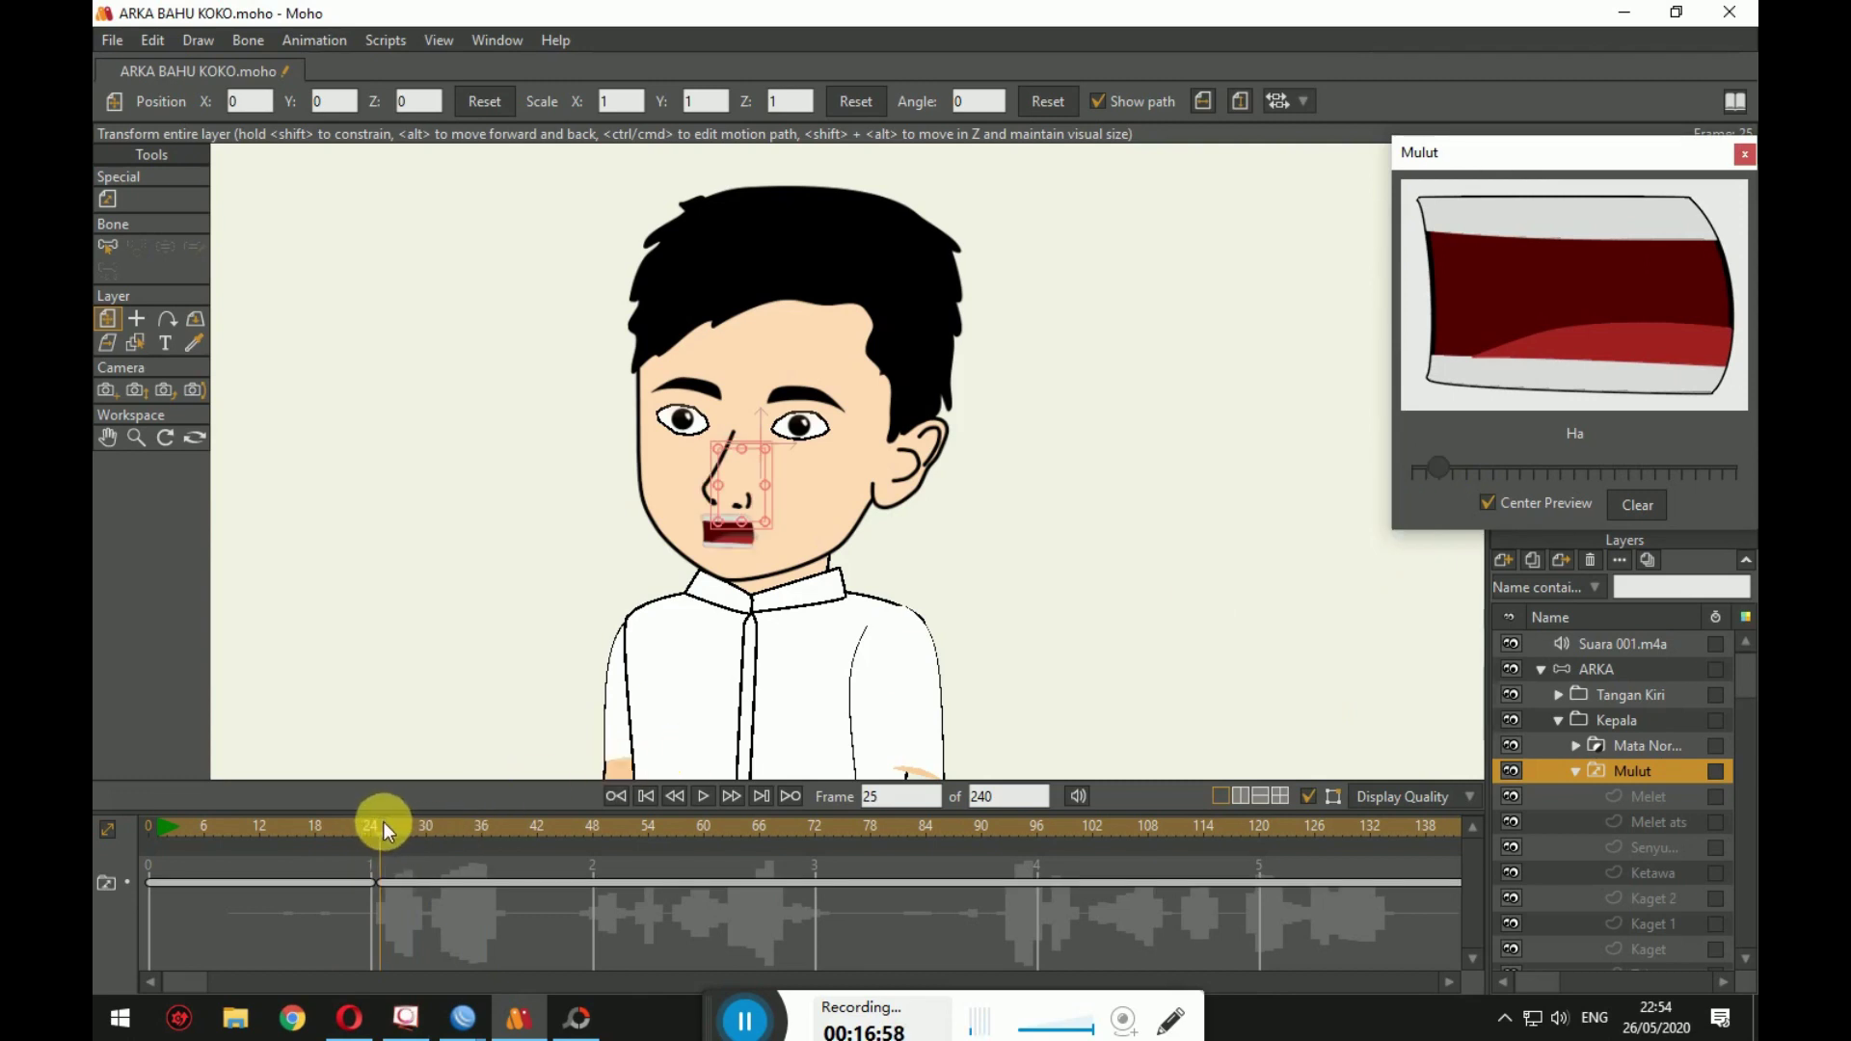
drag(376, 823, 440, 831)
click(1526, 473)
drag(1524, 473, 1501, 472)
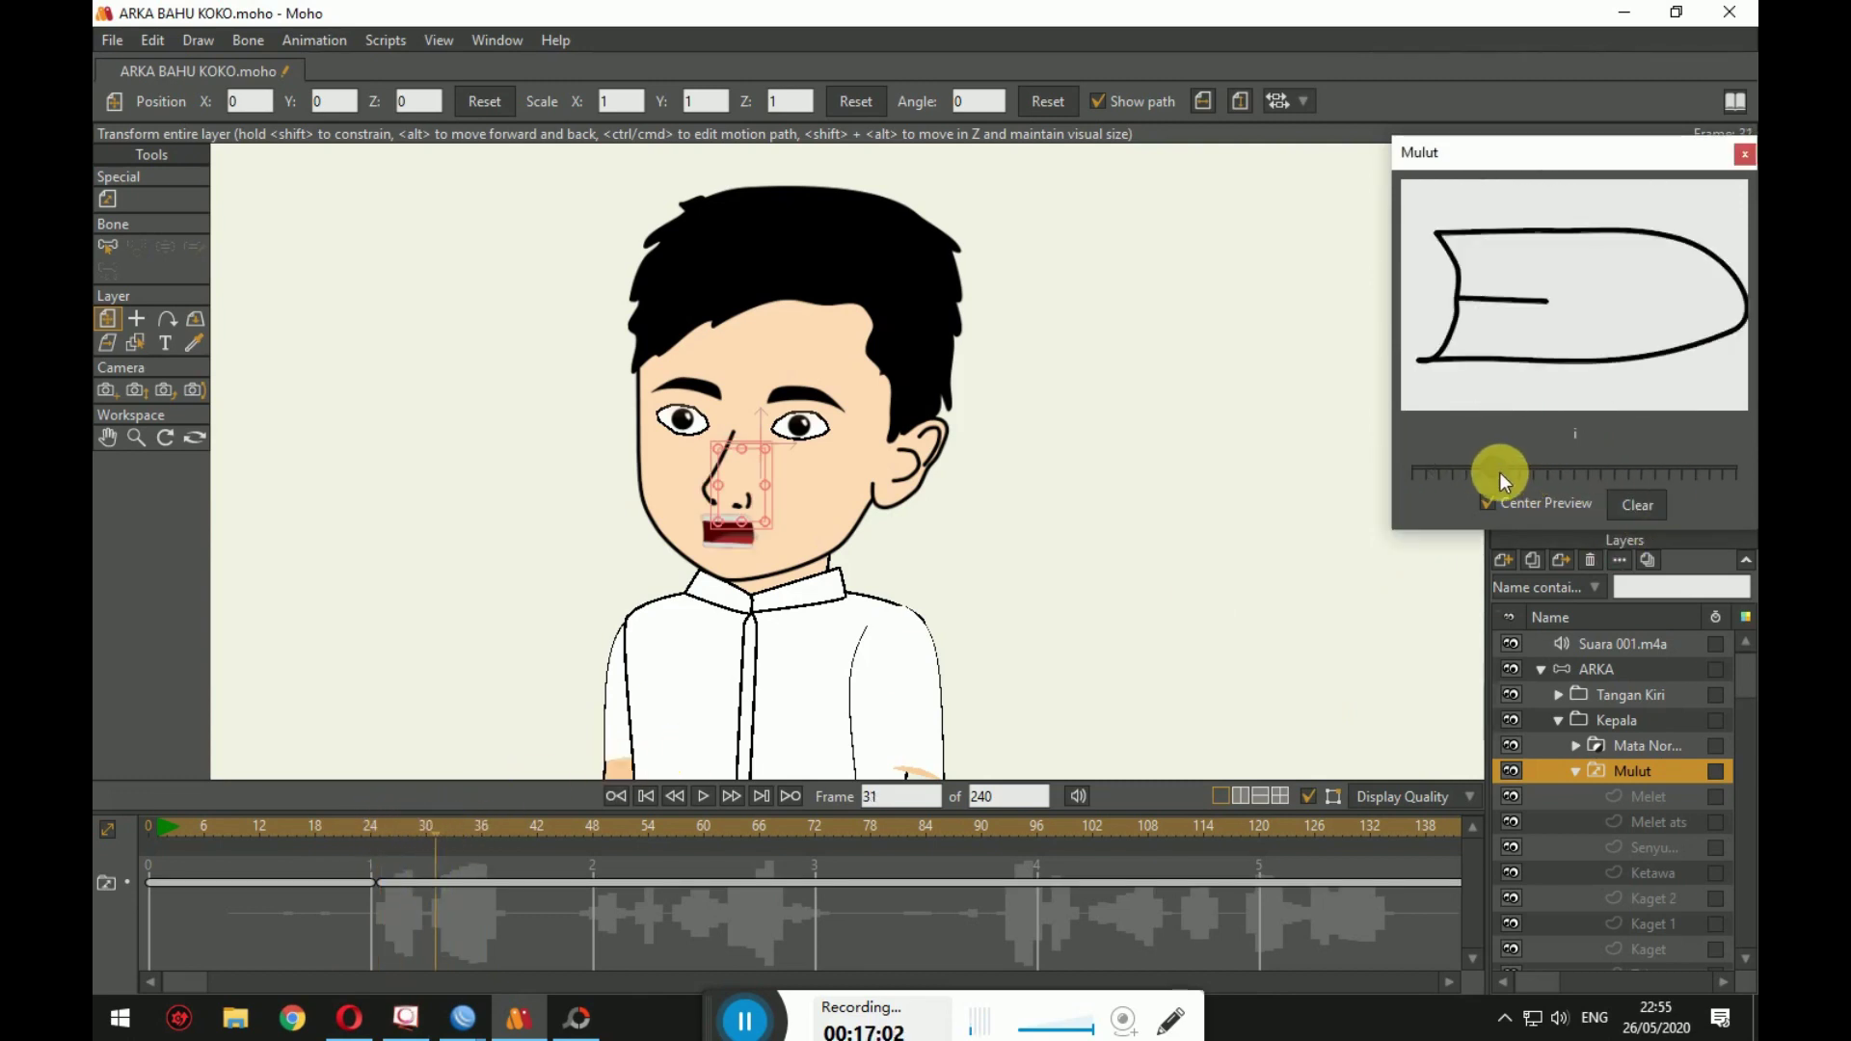
Step: Set the mouth to Datar at frame 39 and to Ha at frame 49
drag(439, 839, 513, 836)
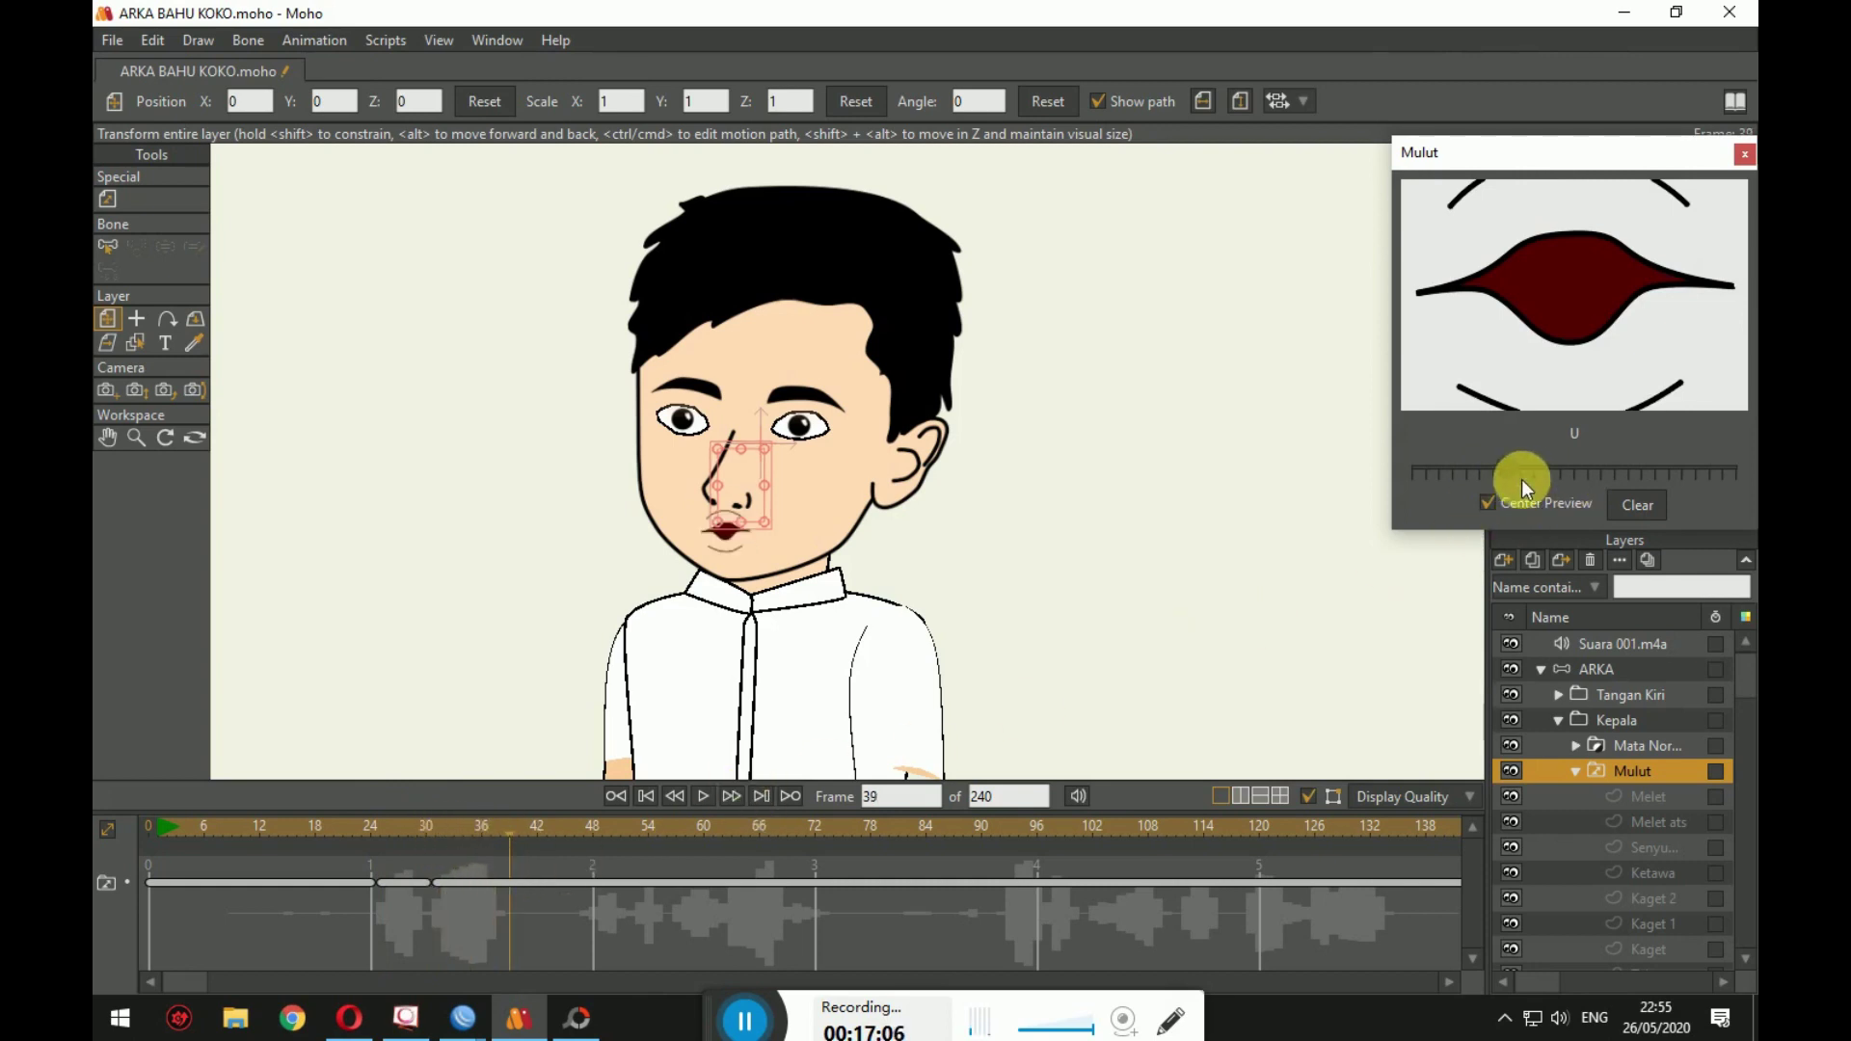
drag(1522, 478, 1427, 470)
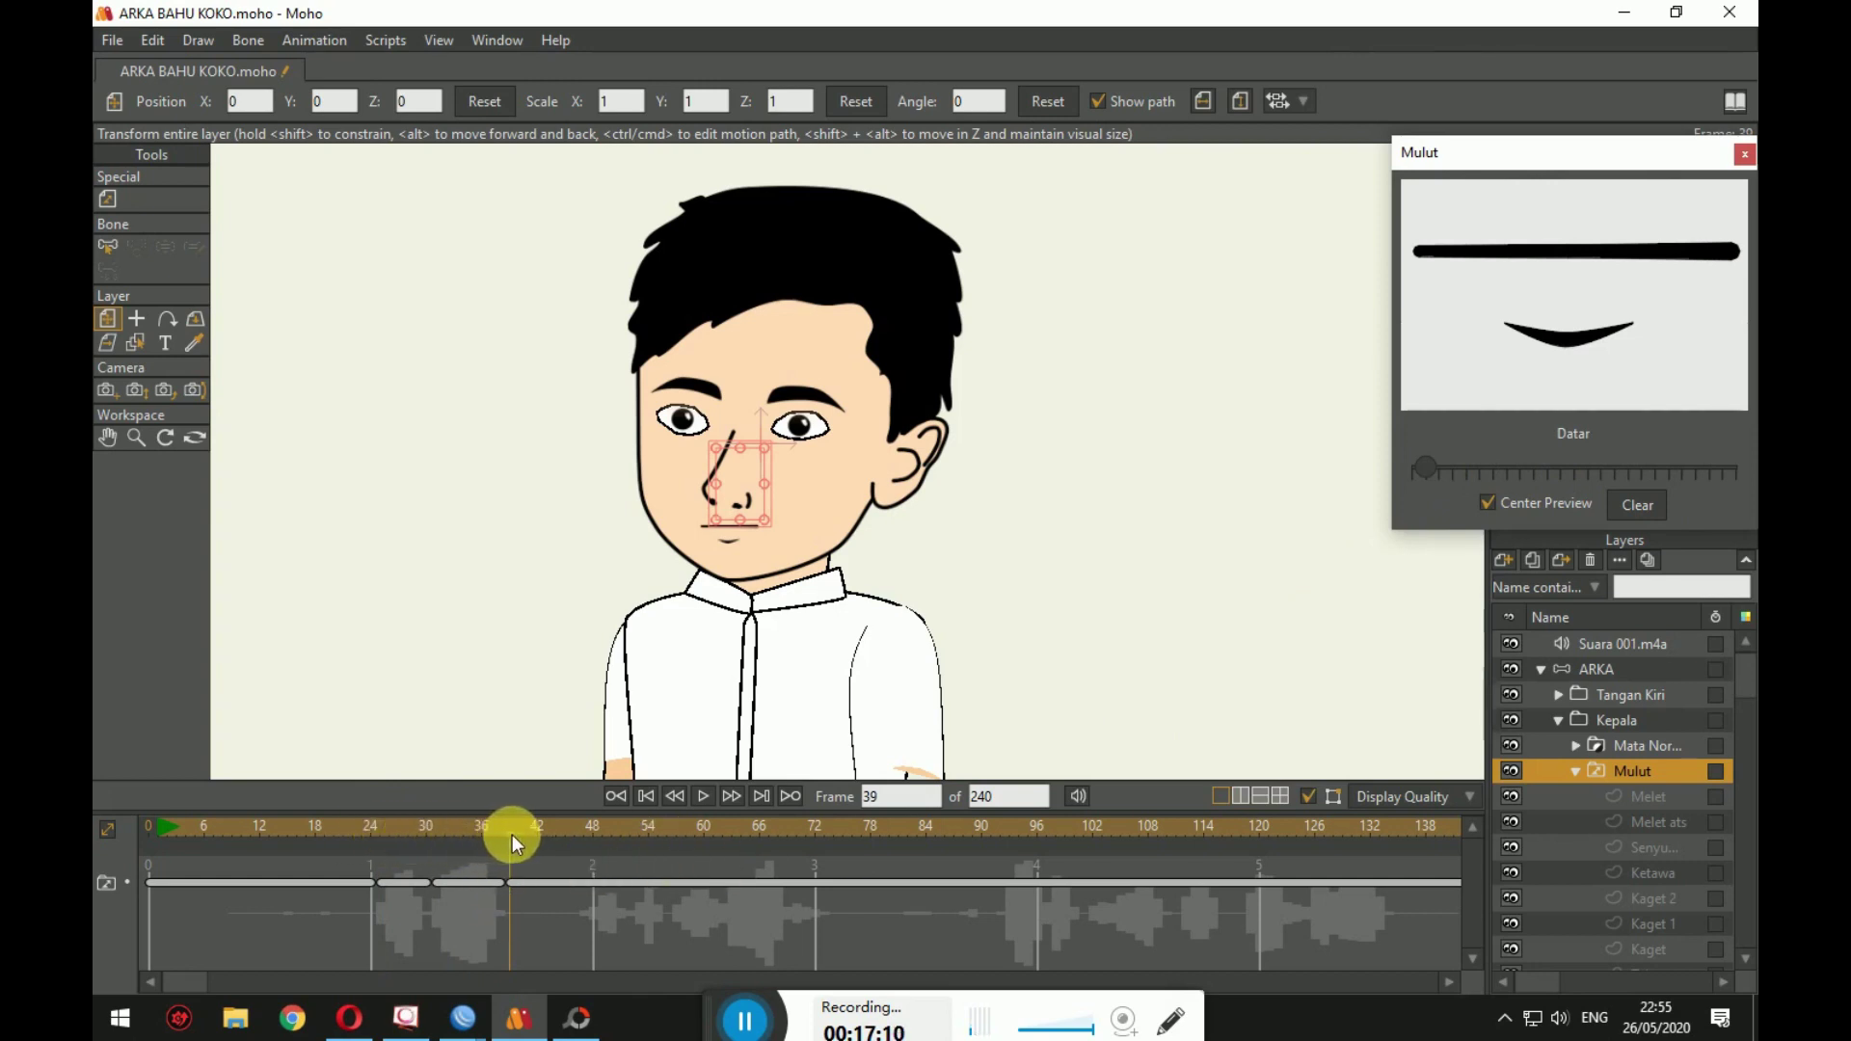
drag(515, 831, 600, 888)
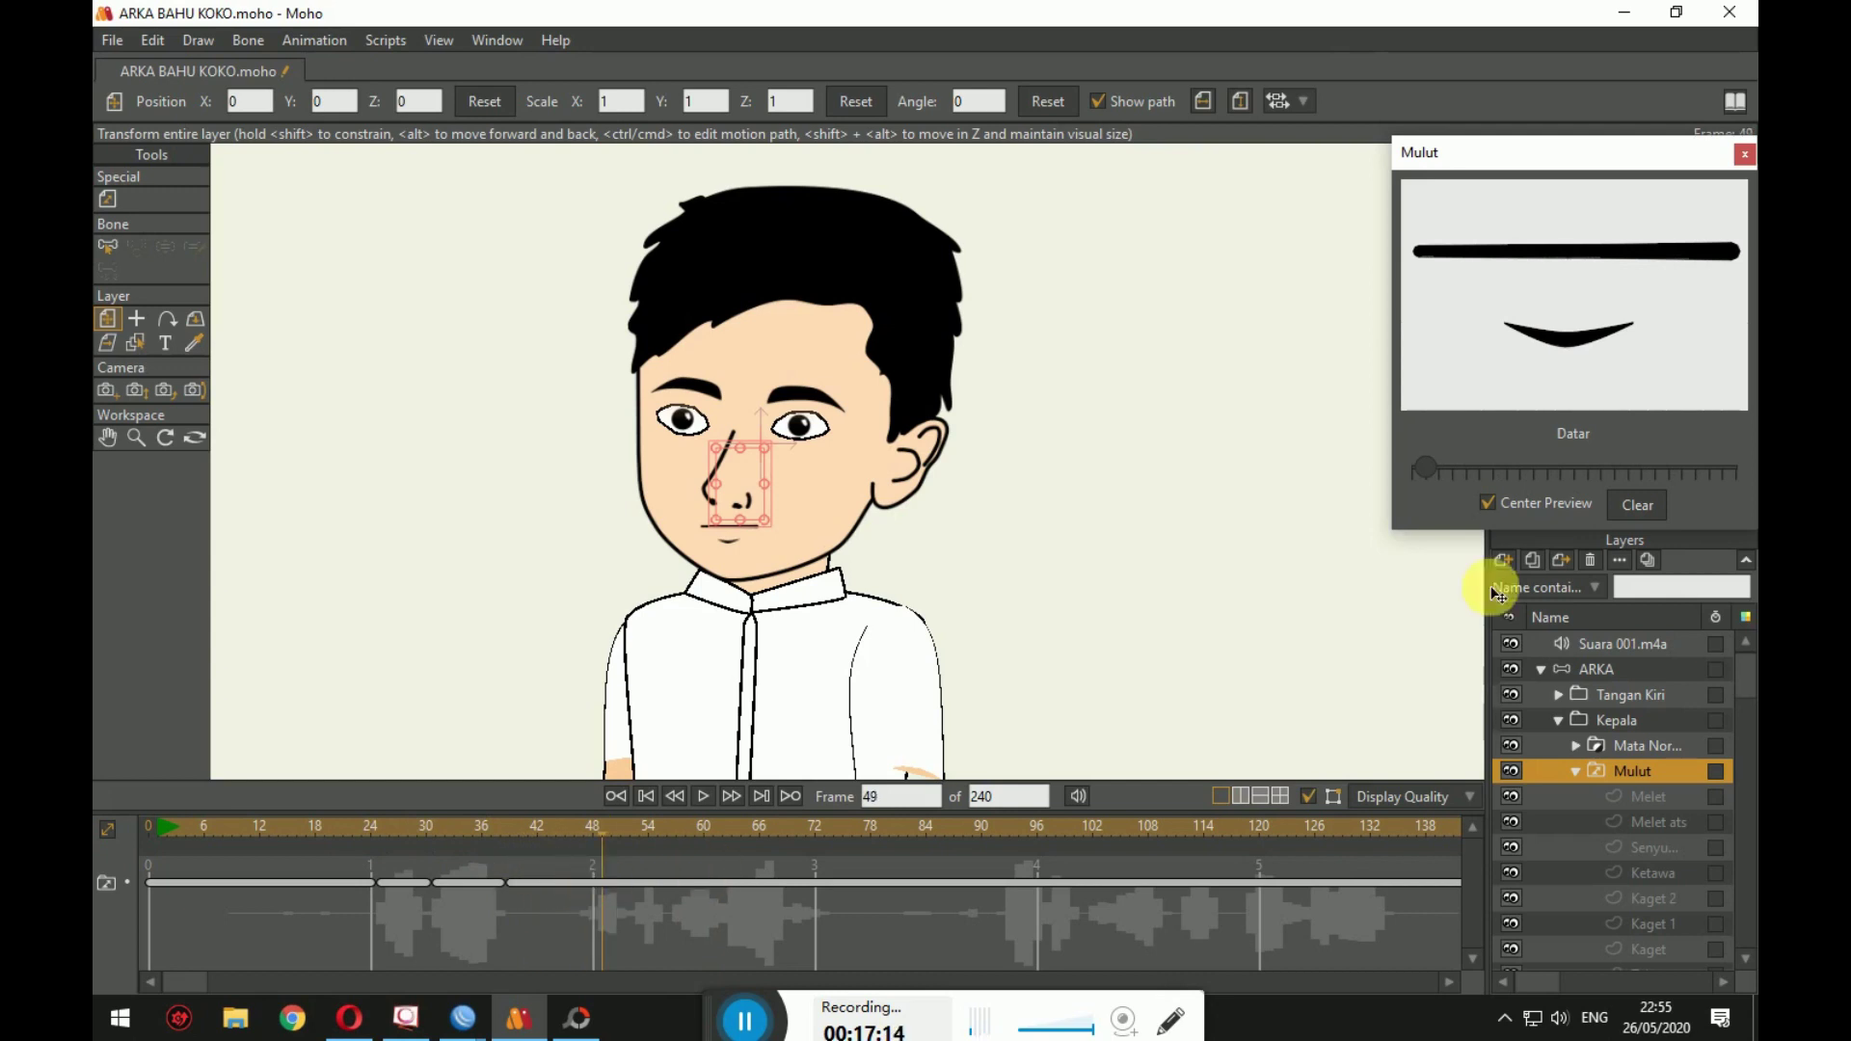
drag(1463, 471, 1439, 468)
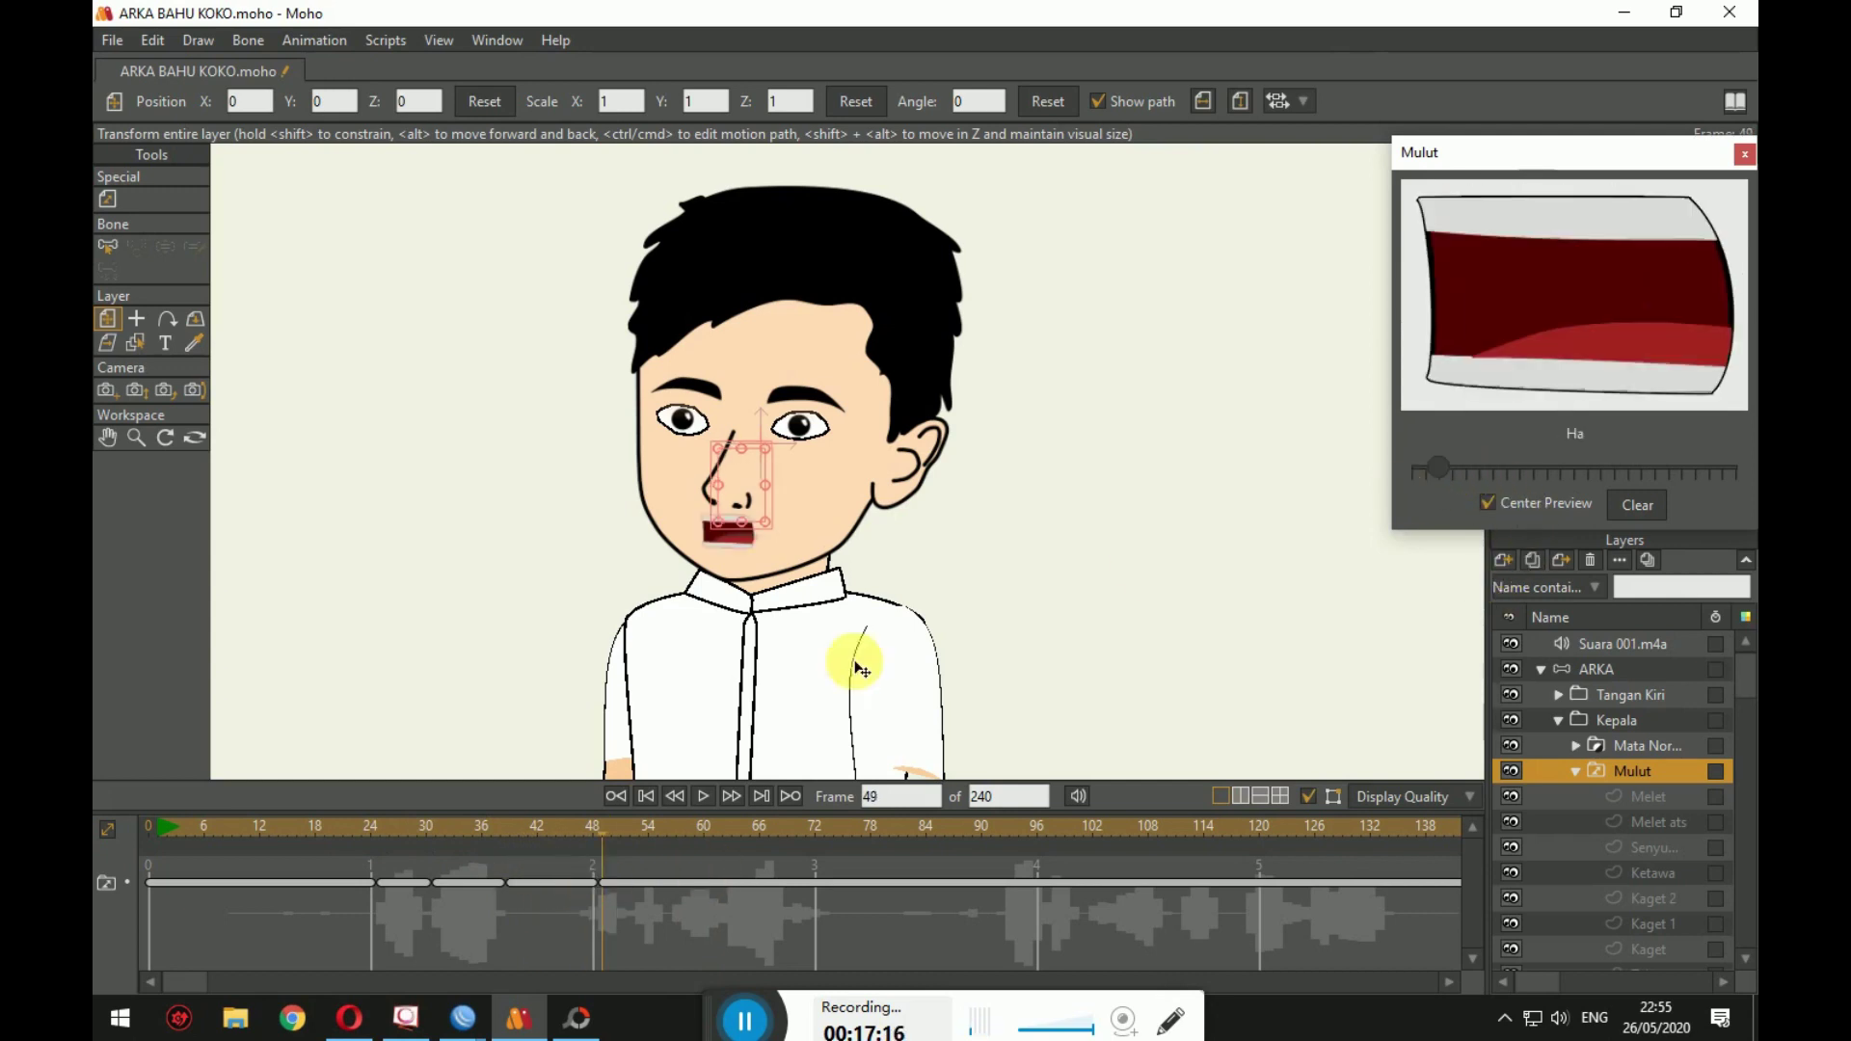
Step: Close the mouth with Datar at frame 52 and switch it to A at frame 53
mouse_move(599, 831)
mouse_down()
mouse_move(675, 836)
mouse_move(628, 825)
mouse_up()
drag(1485, 477, 1425, 469)
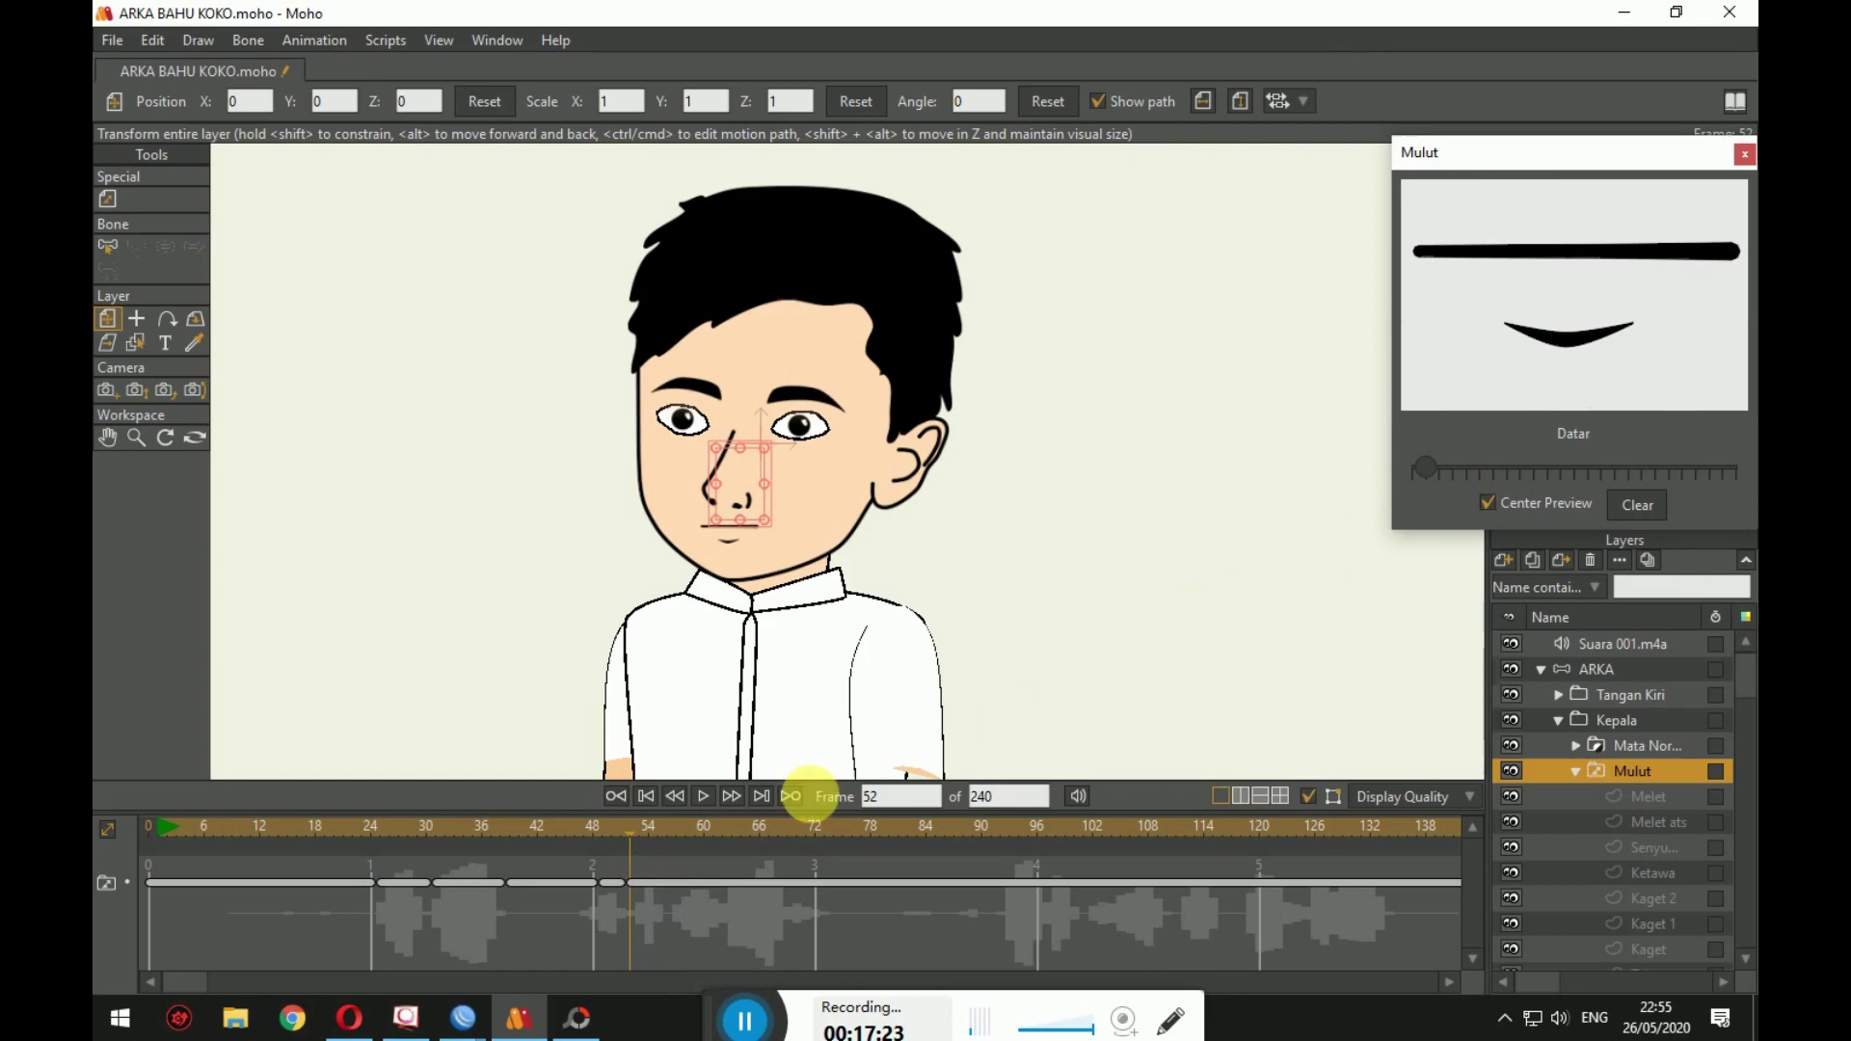
click(640, 829)
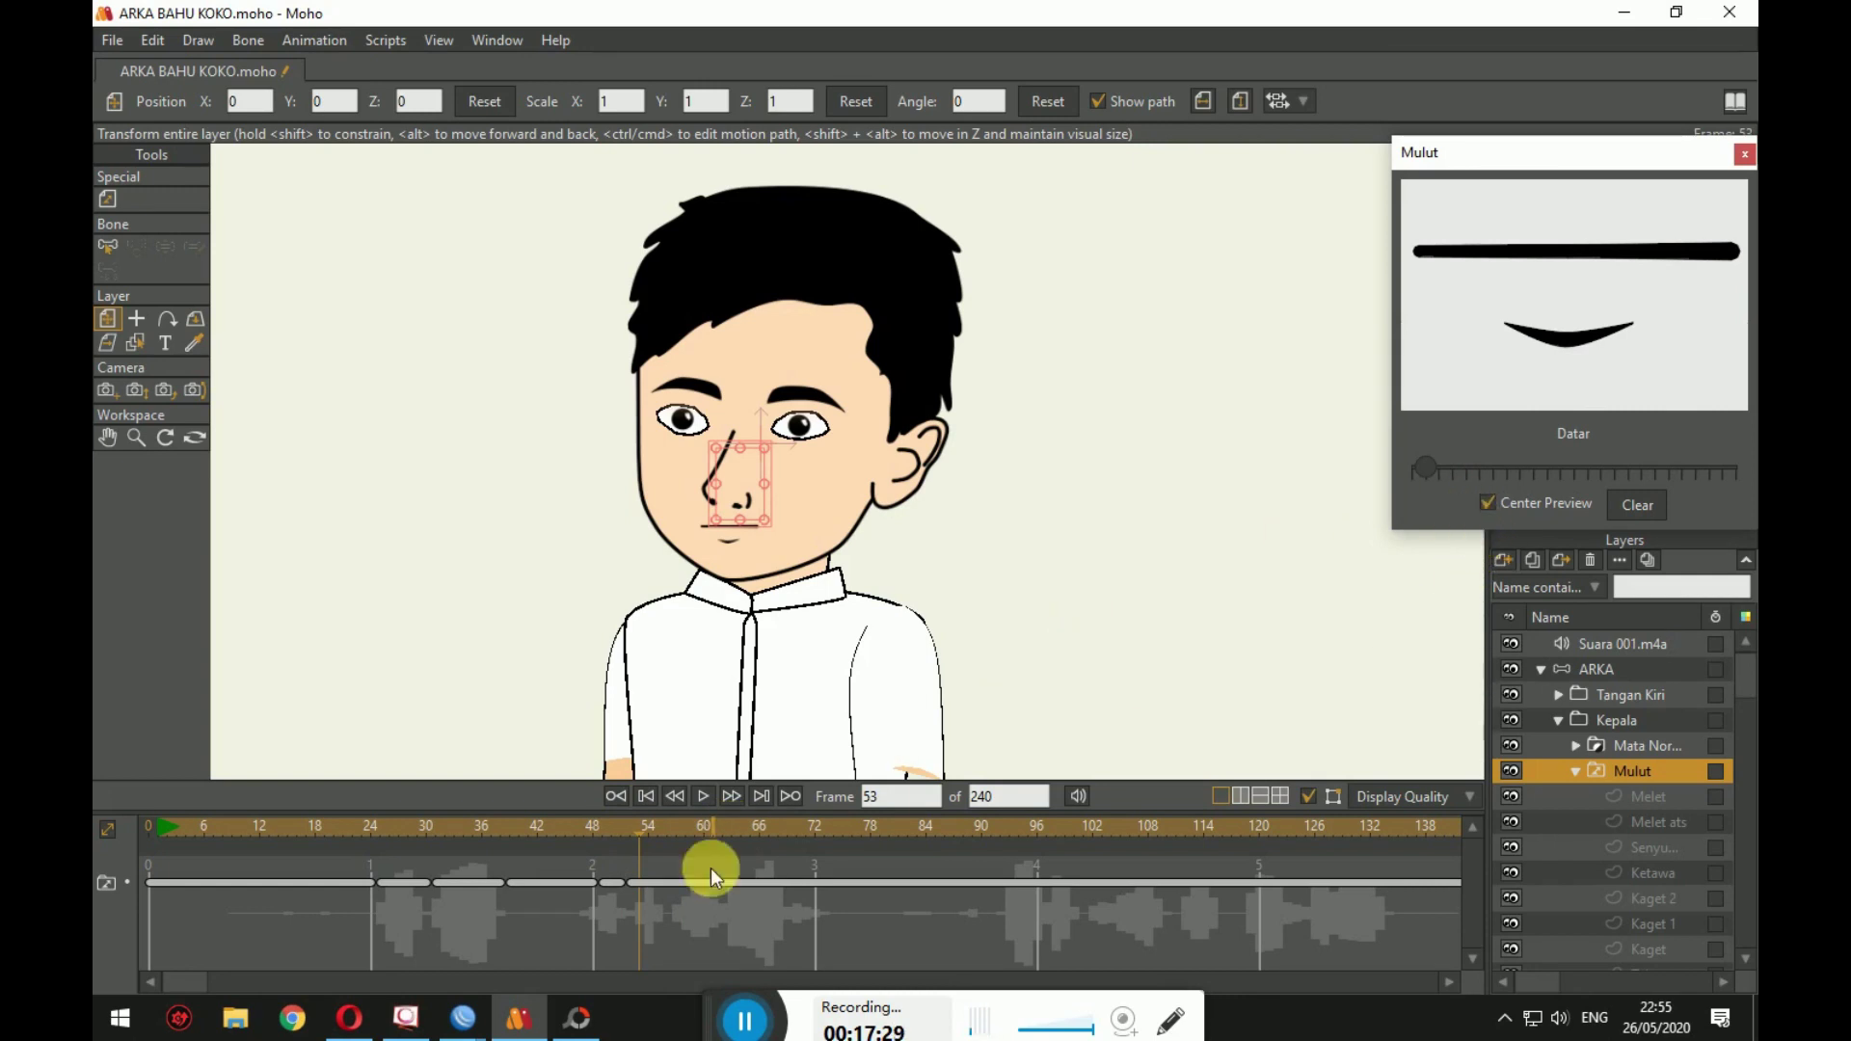
drag(638, 827, 639, 866)
drag(1433, 472, 1456, 471)
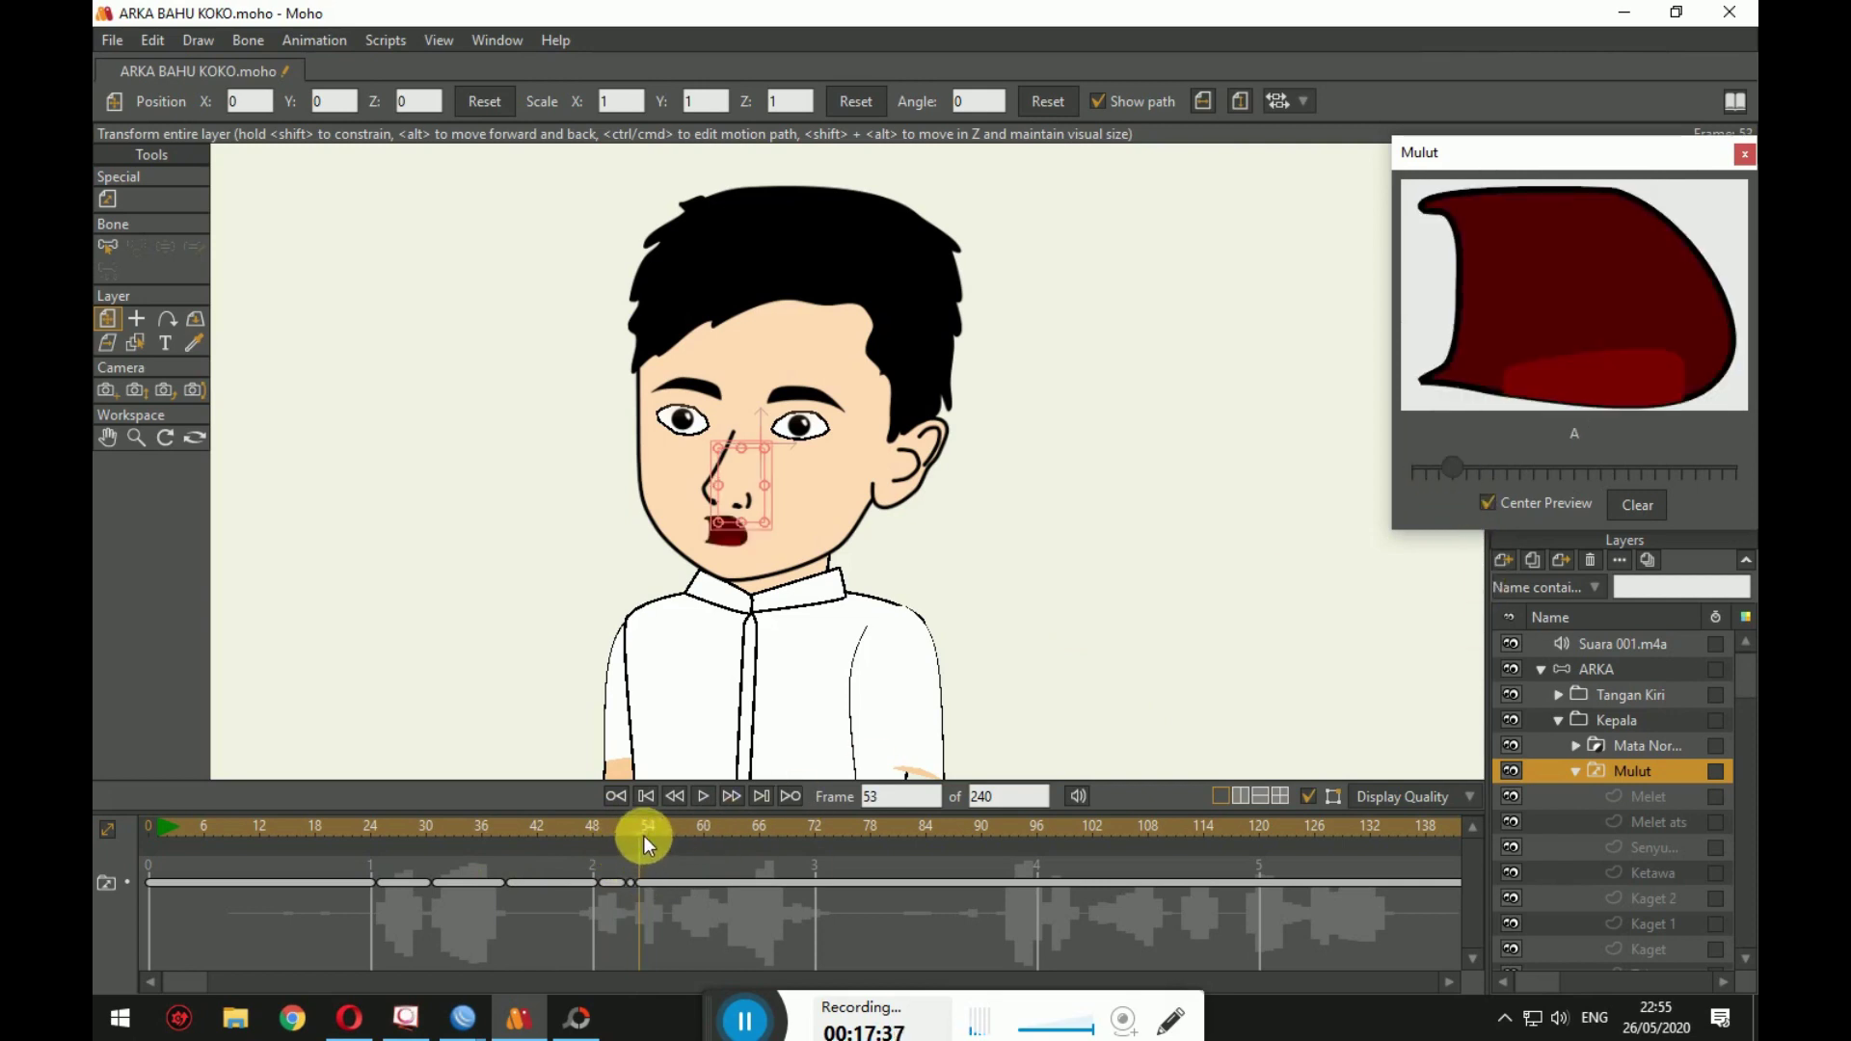
Step: Set the mouth to Datar at frame 56 and to Ha at frame 58
drag(644, 835, 671, 831)
drag(1452, 471, 1432, 467)
drag(661, 827, 691, 825)
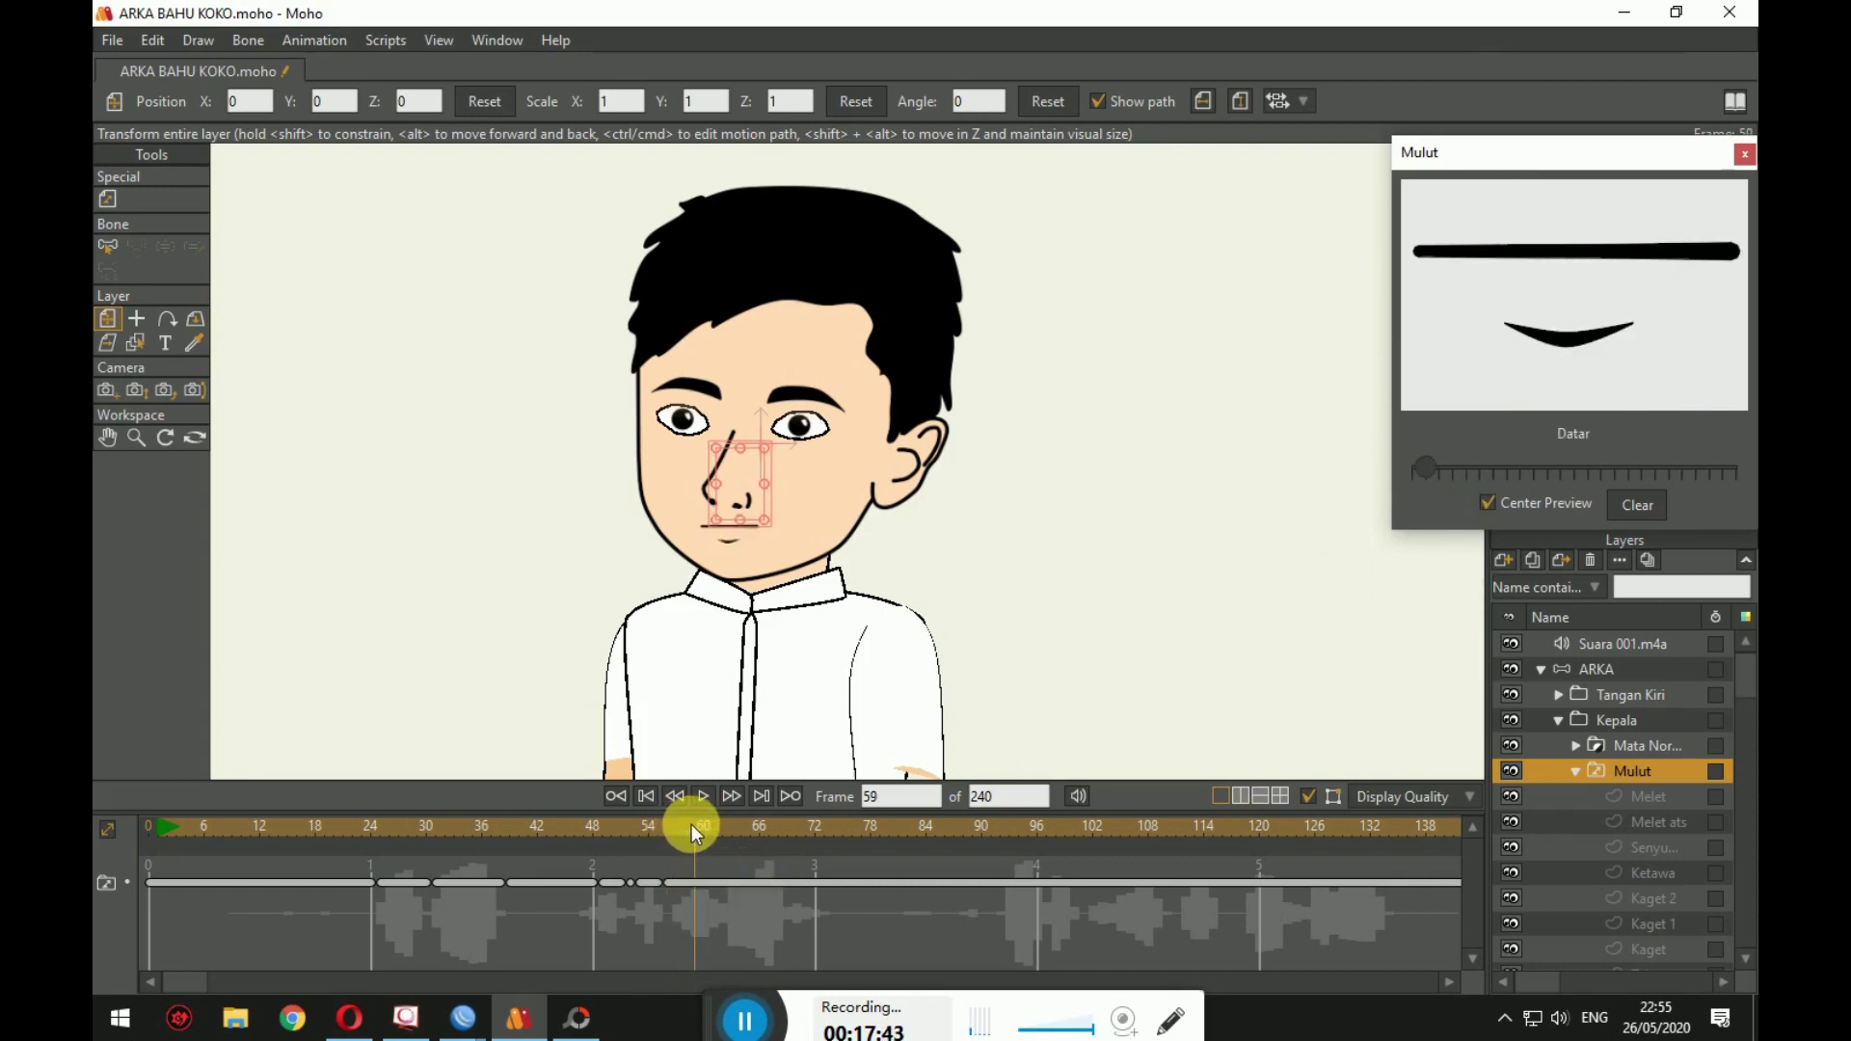
click(686, 825)
drag(1456, 471, 1435, 465)
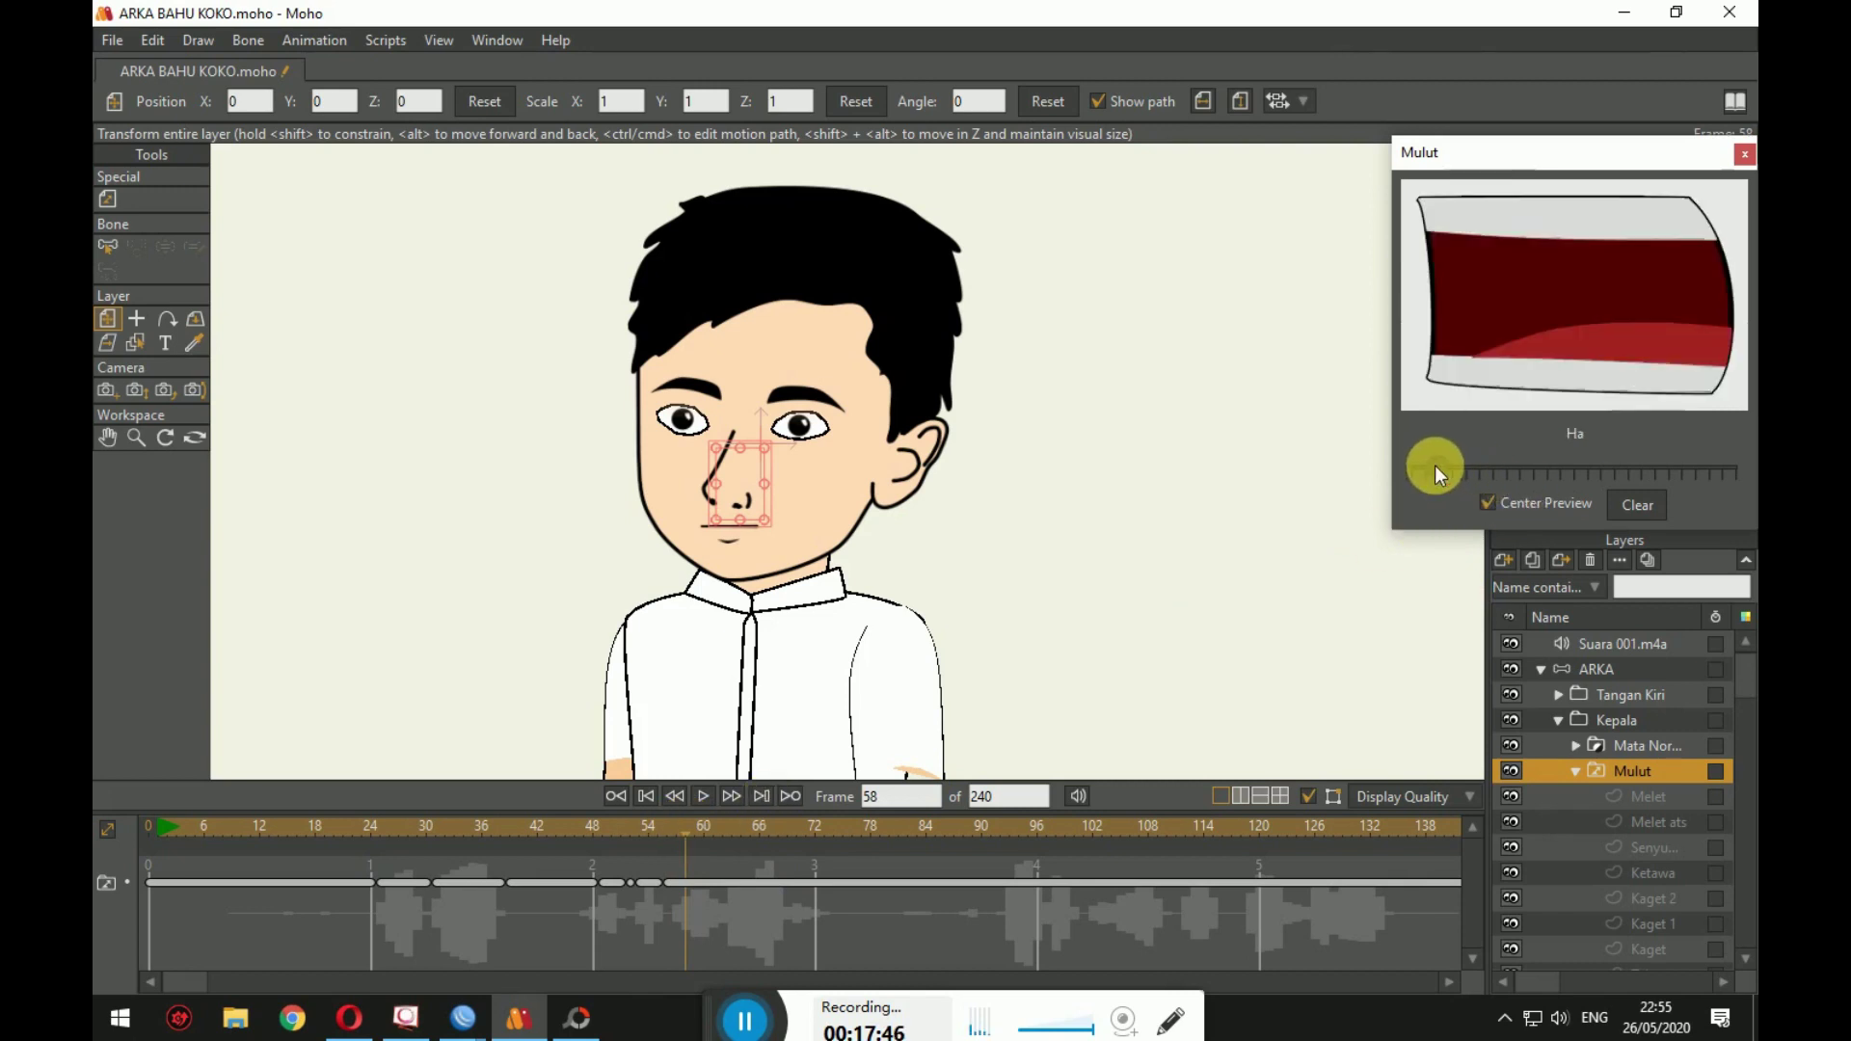
Step: Set the mouth to O at frame 64 and back to Datar at frame 74
drag(692, 832, 739, 828)
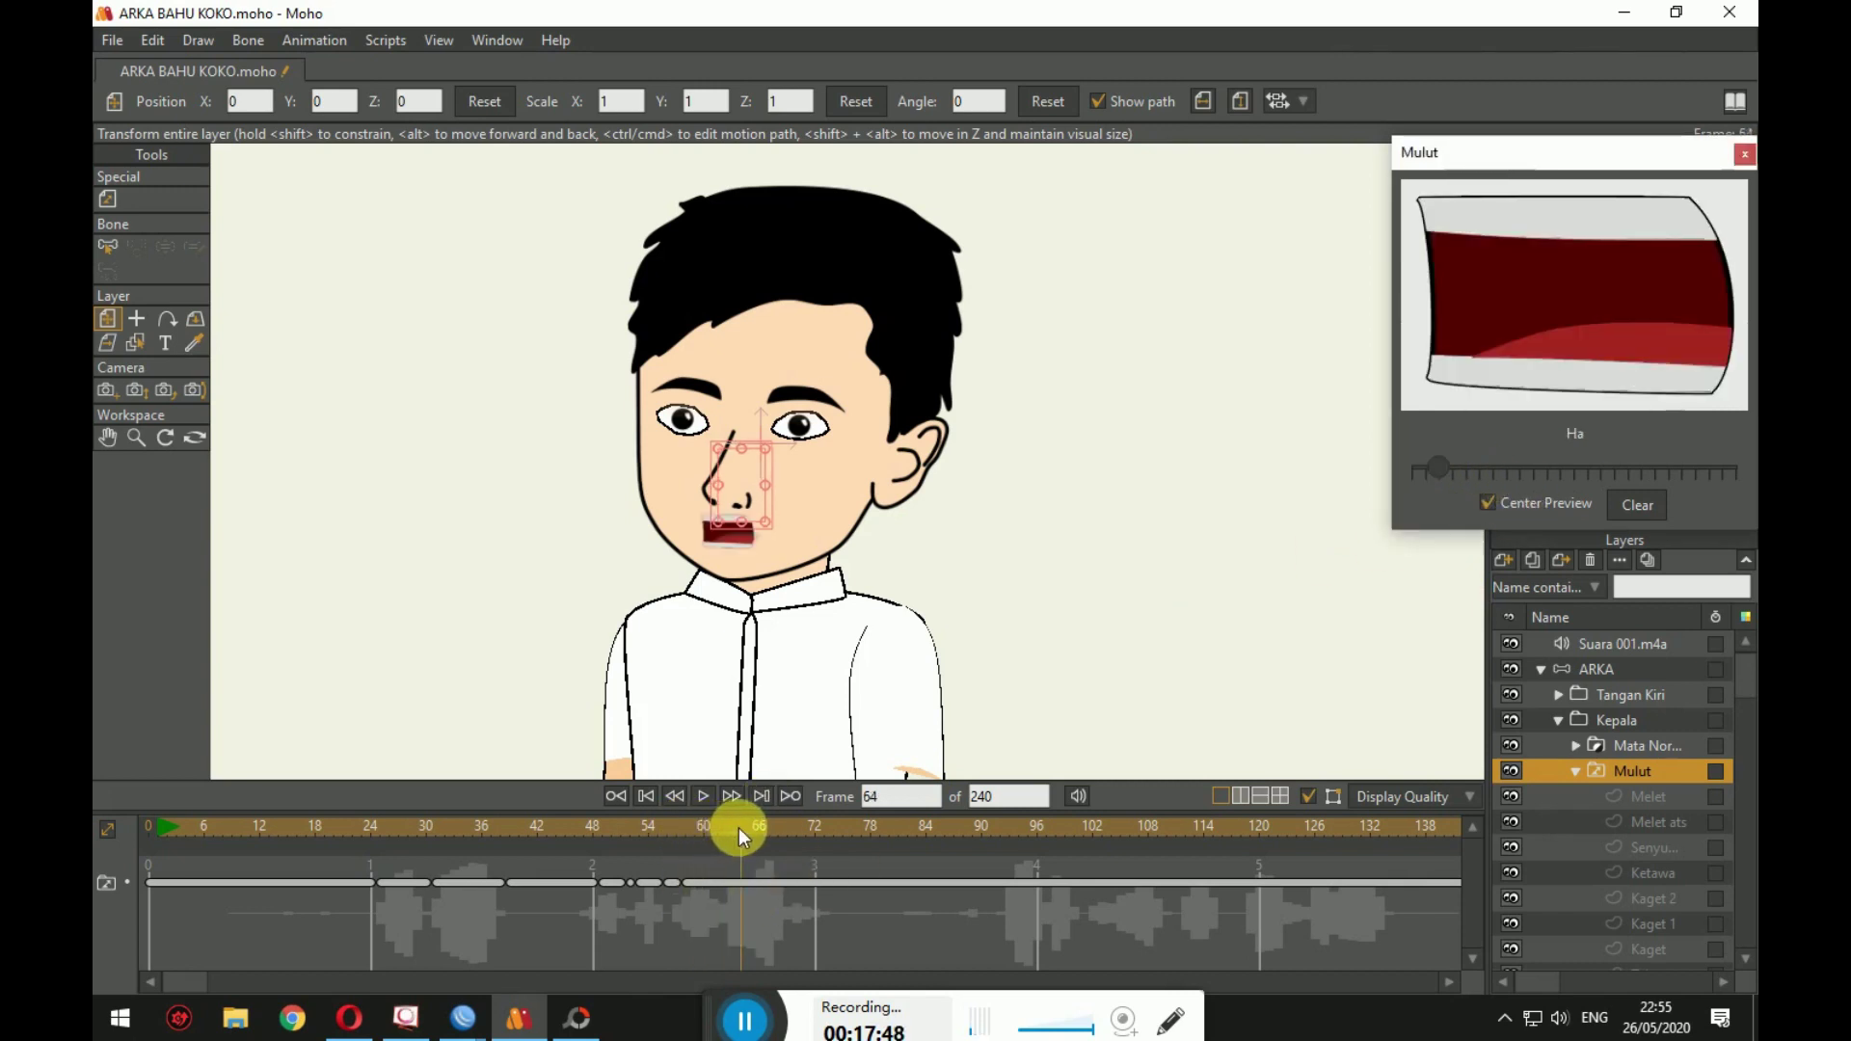
mouse_move(1438, 471)
mouse_down()
mouse_move(1466, 467)
mouse_move(863, 805)
mouse_move(1465, 467)
mouse_up()
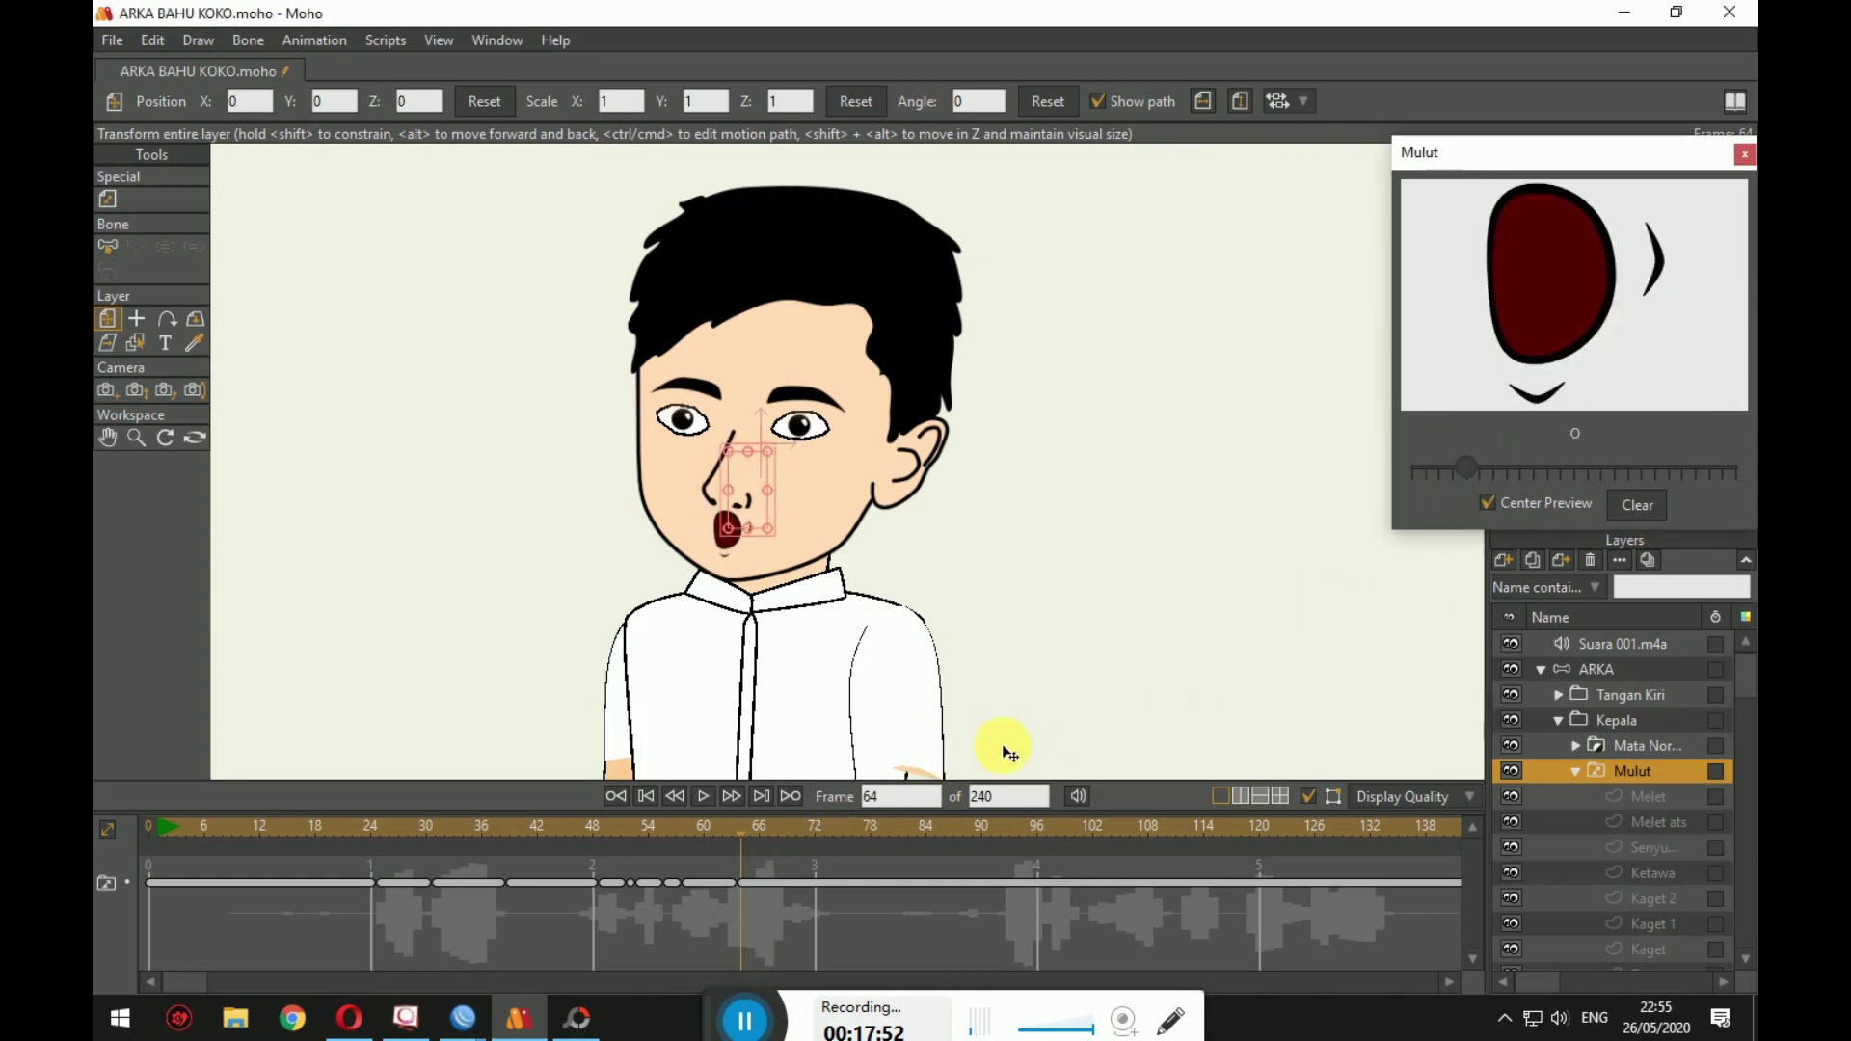
drag(756, 833, 836, 831)
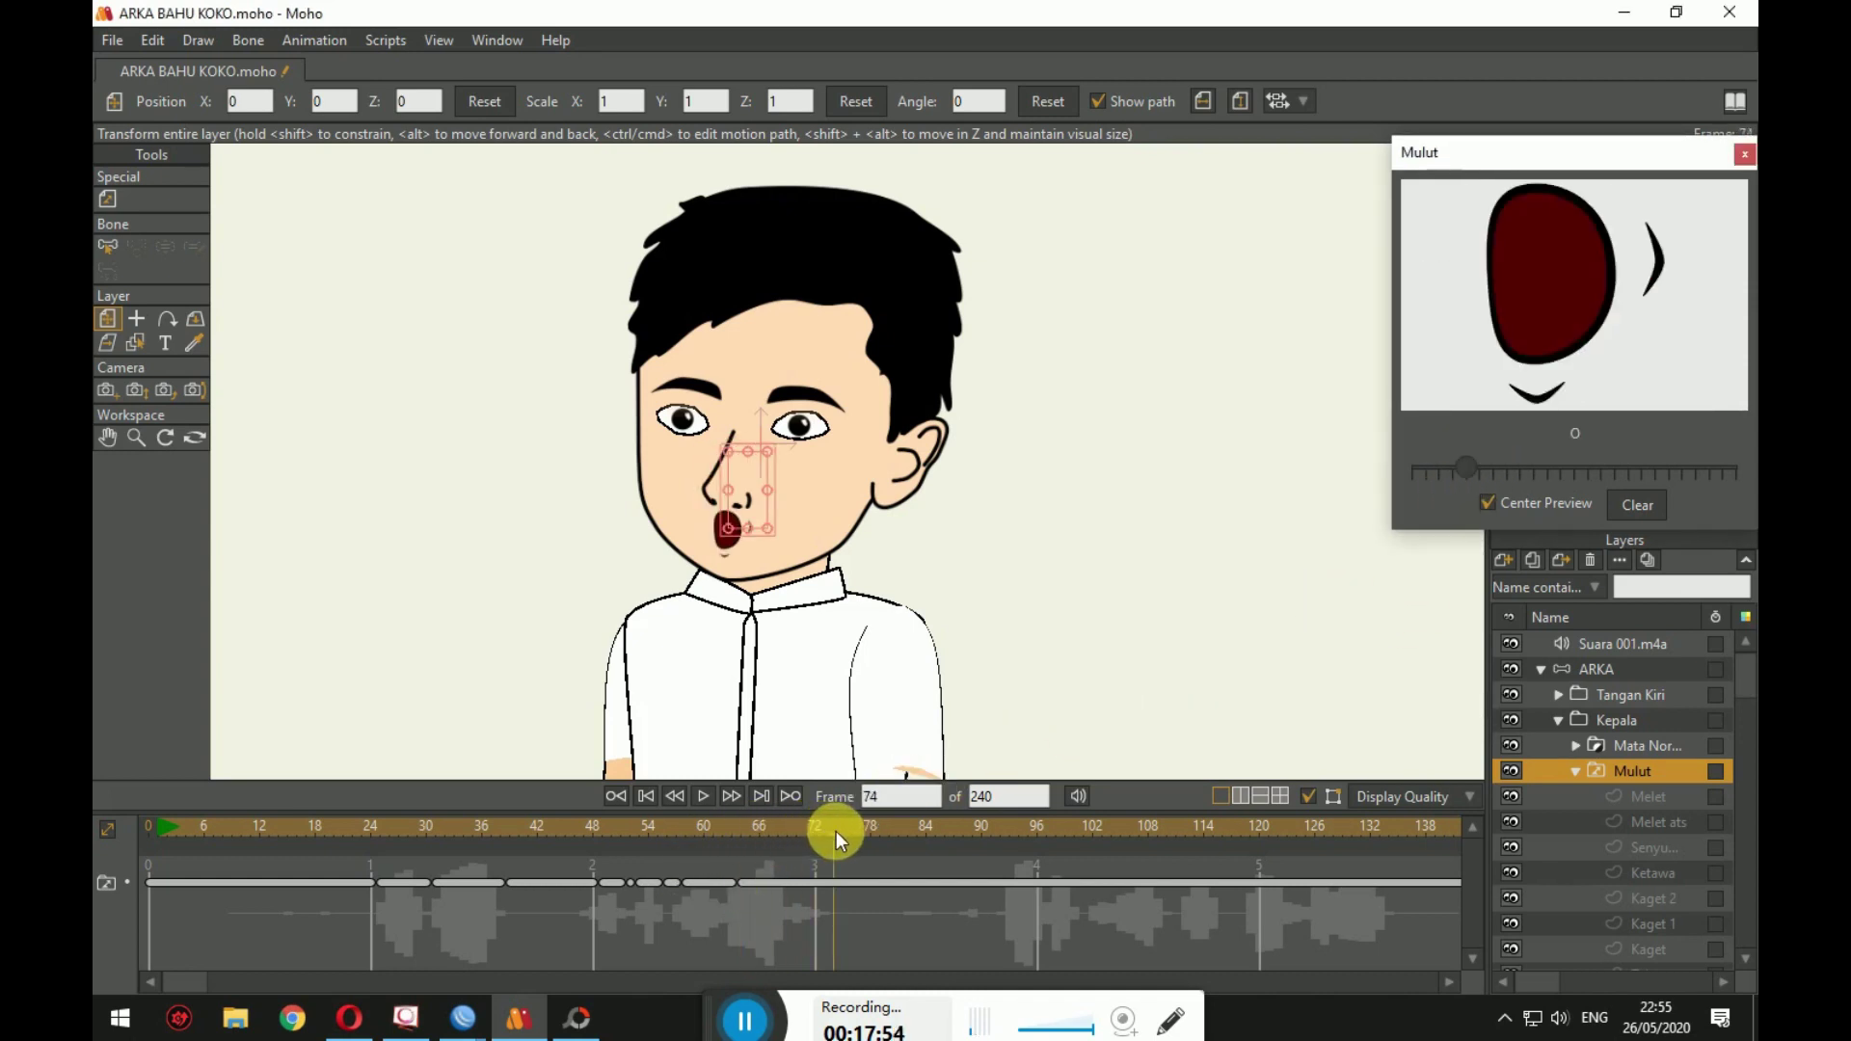
drag(1465, 469, 1428, 470)
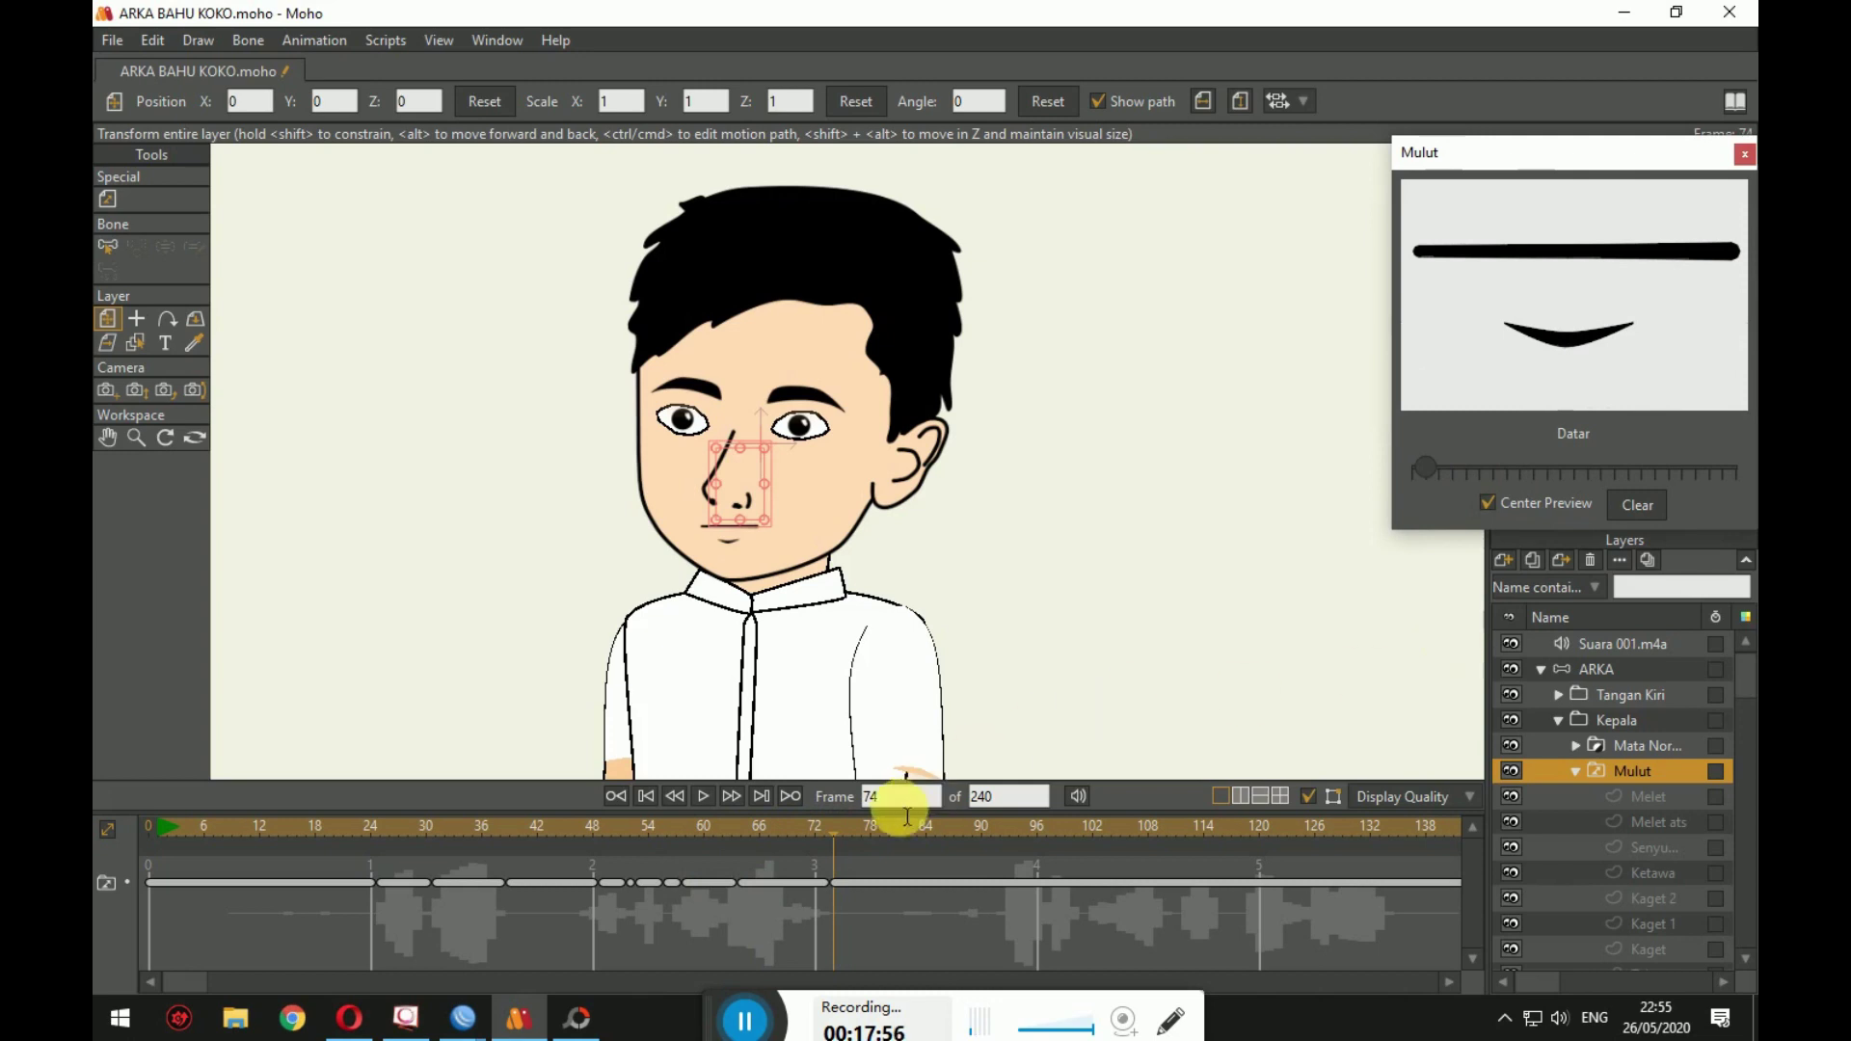
Step: Set the mouth to A at frame 93 and shift that keyframe earlier to about frame 90
drag(843, 830, 1012, 852)
click(1455, 466)
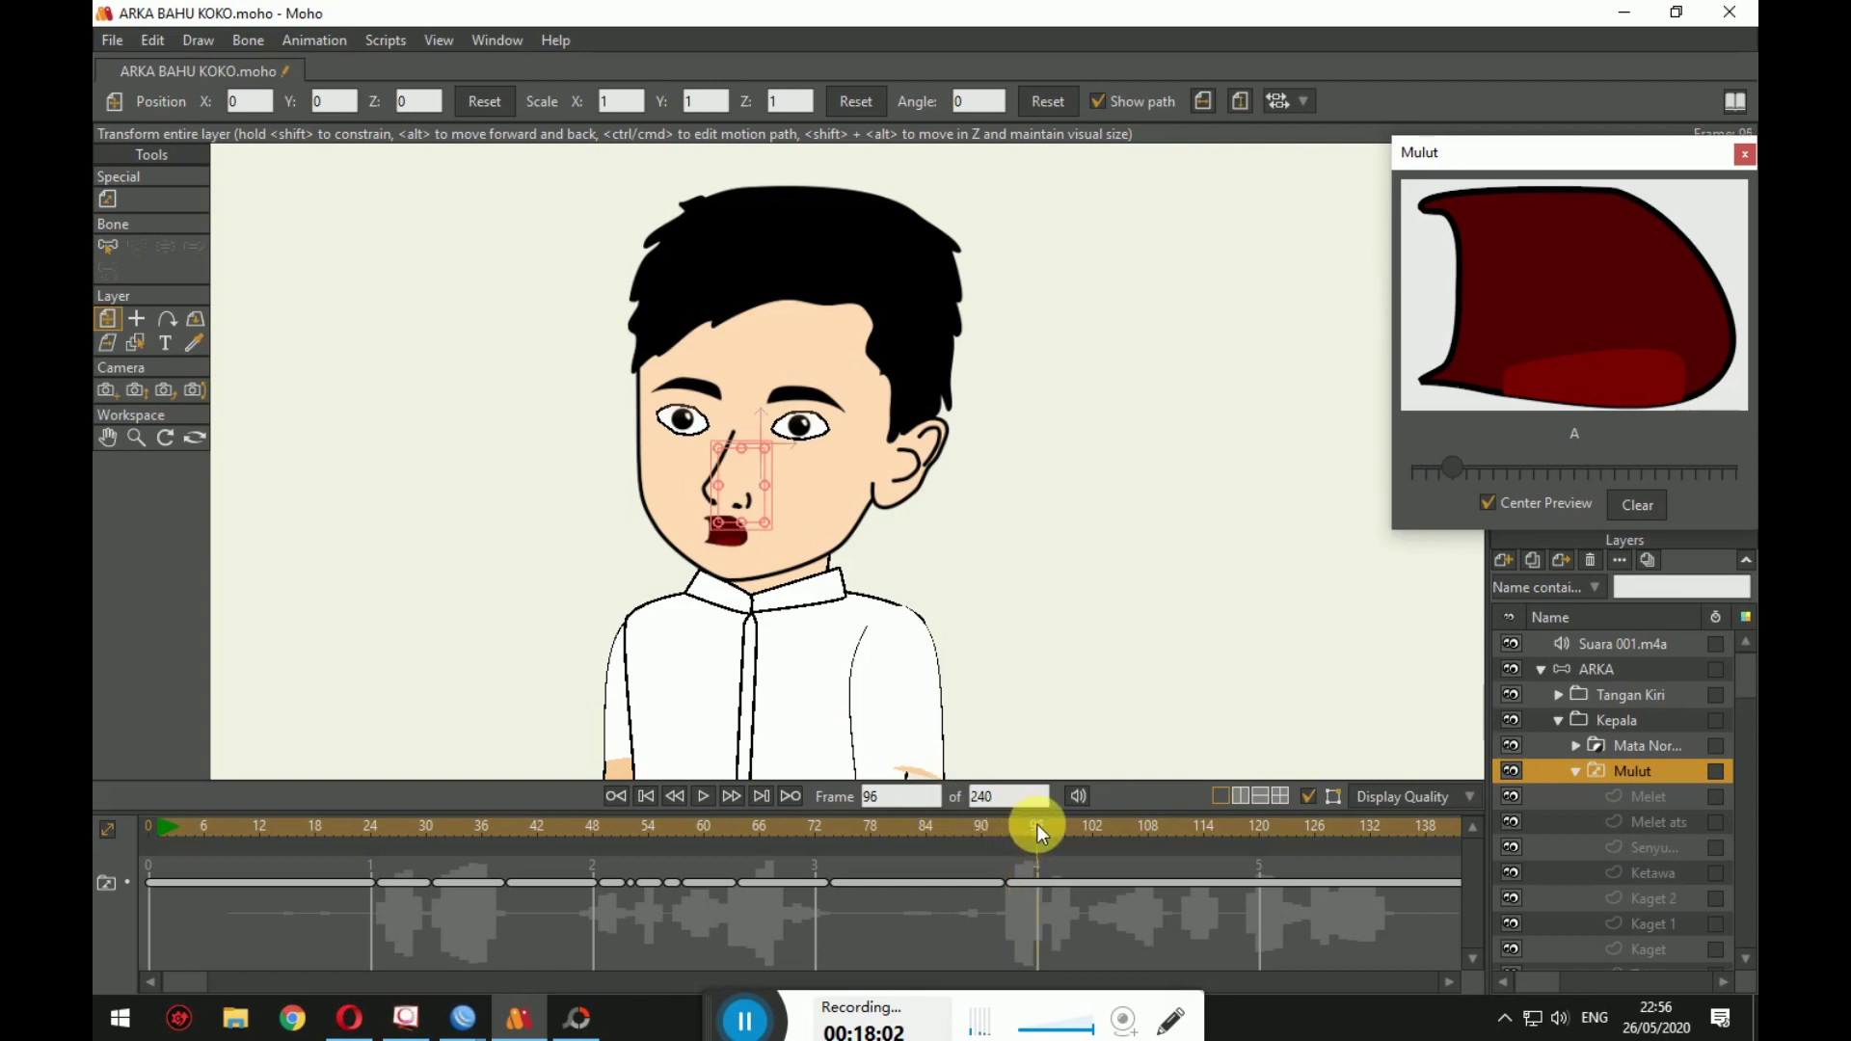
click(994, 825)
mouse_move(993, 824)
mouse_down()
mouse_move(1016, 821)
mouse_move(889, 847)
mouse_move(970, 843)
mouse_move(993, 882)
mouse_move(977, 881)
mouse_move(1013, 832)
mouse_up()
click(976, 839)
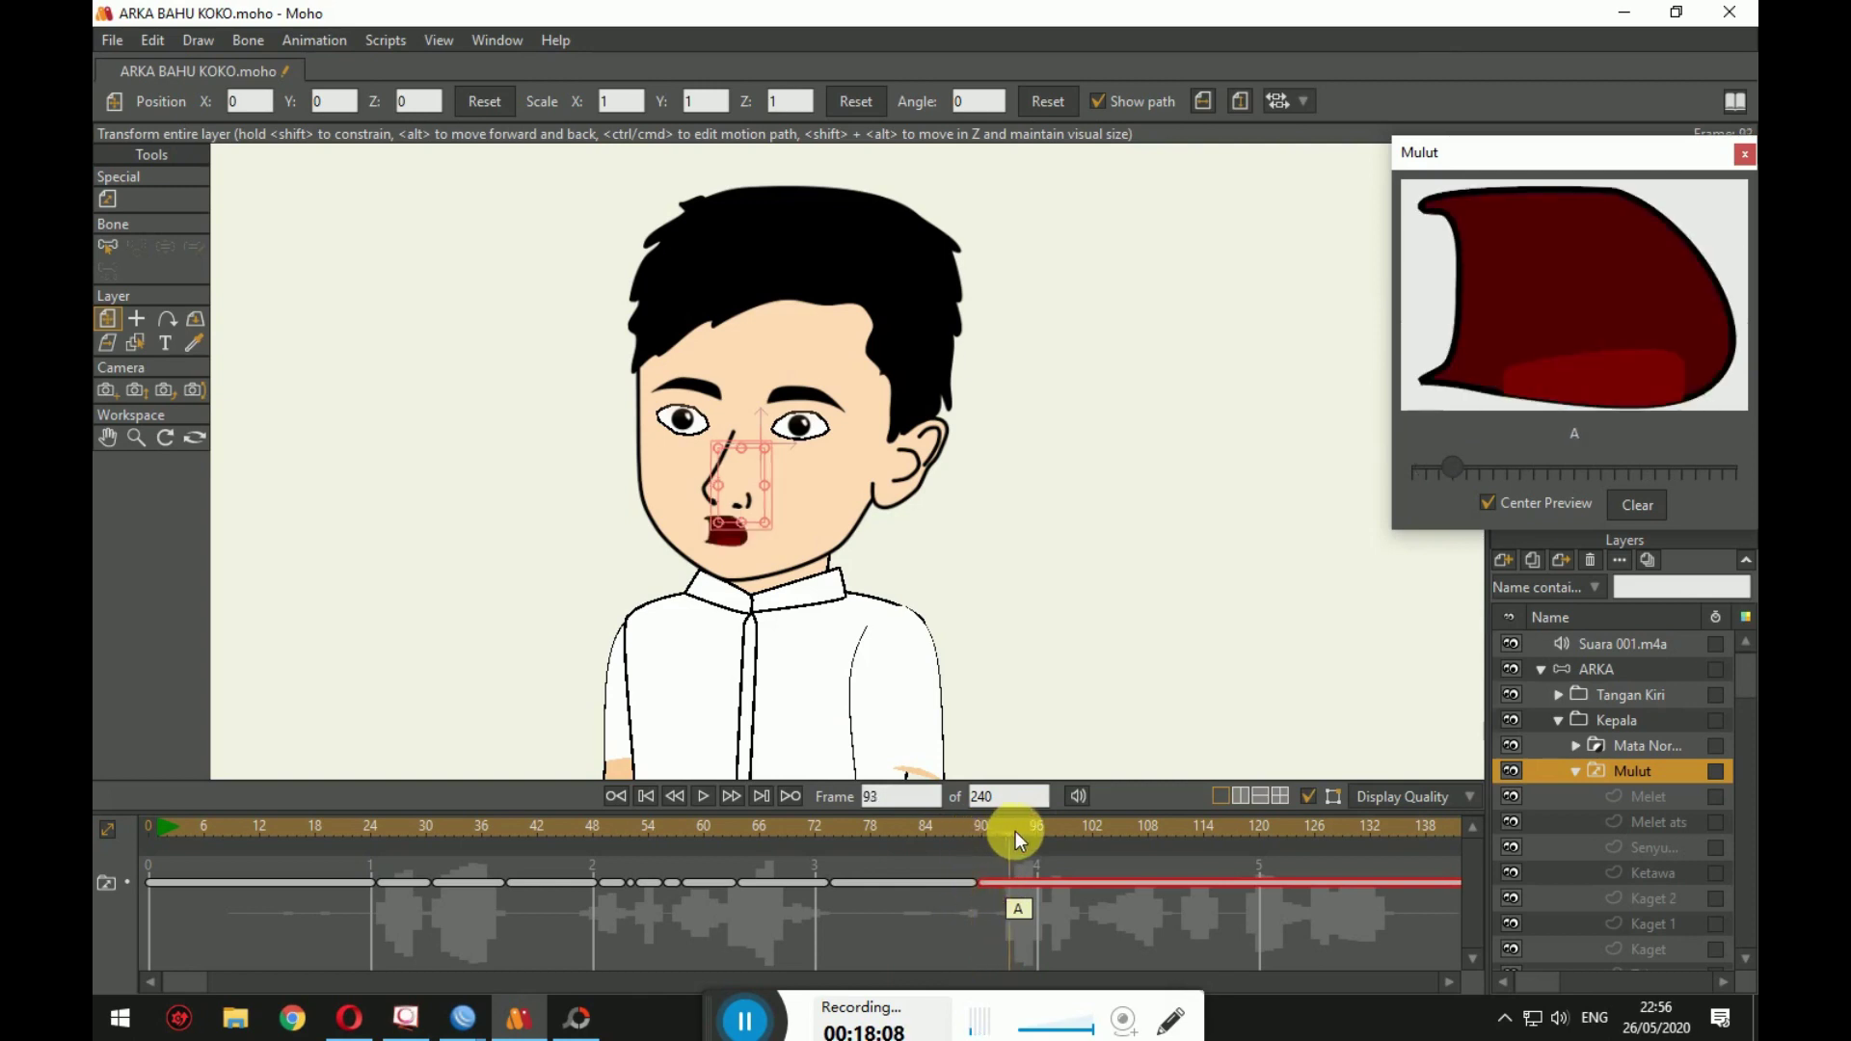
Step: Set the mouth to U at frame 93 and open it to Ha at about frame 97
drag(1536, 461, 1504, 472)
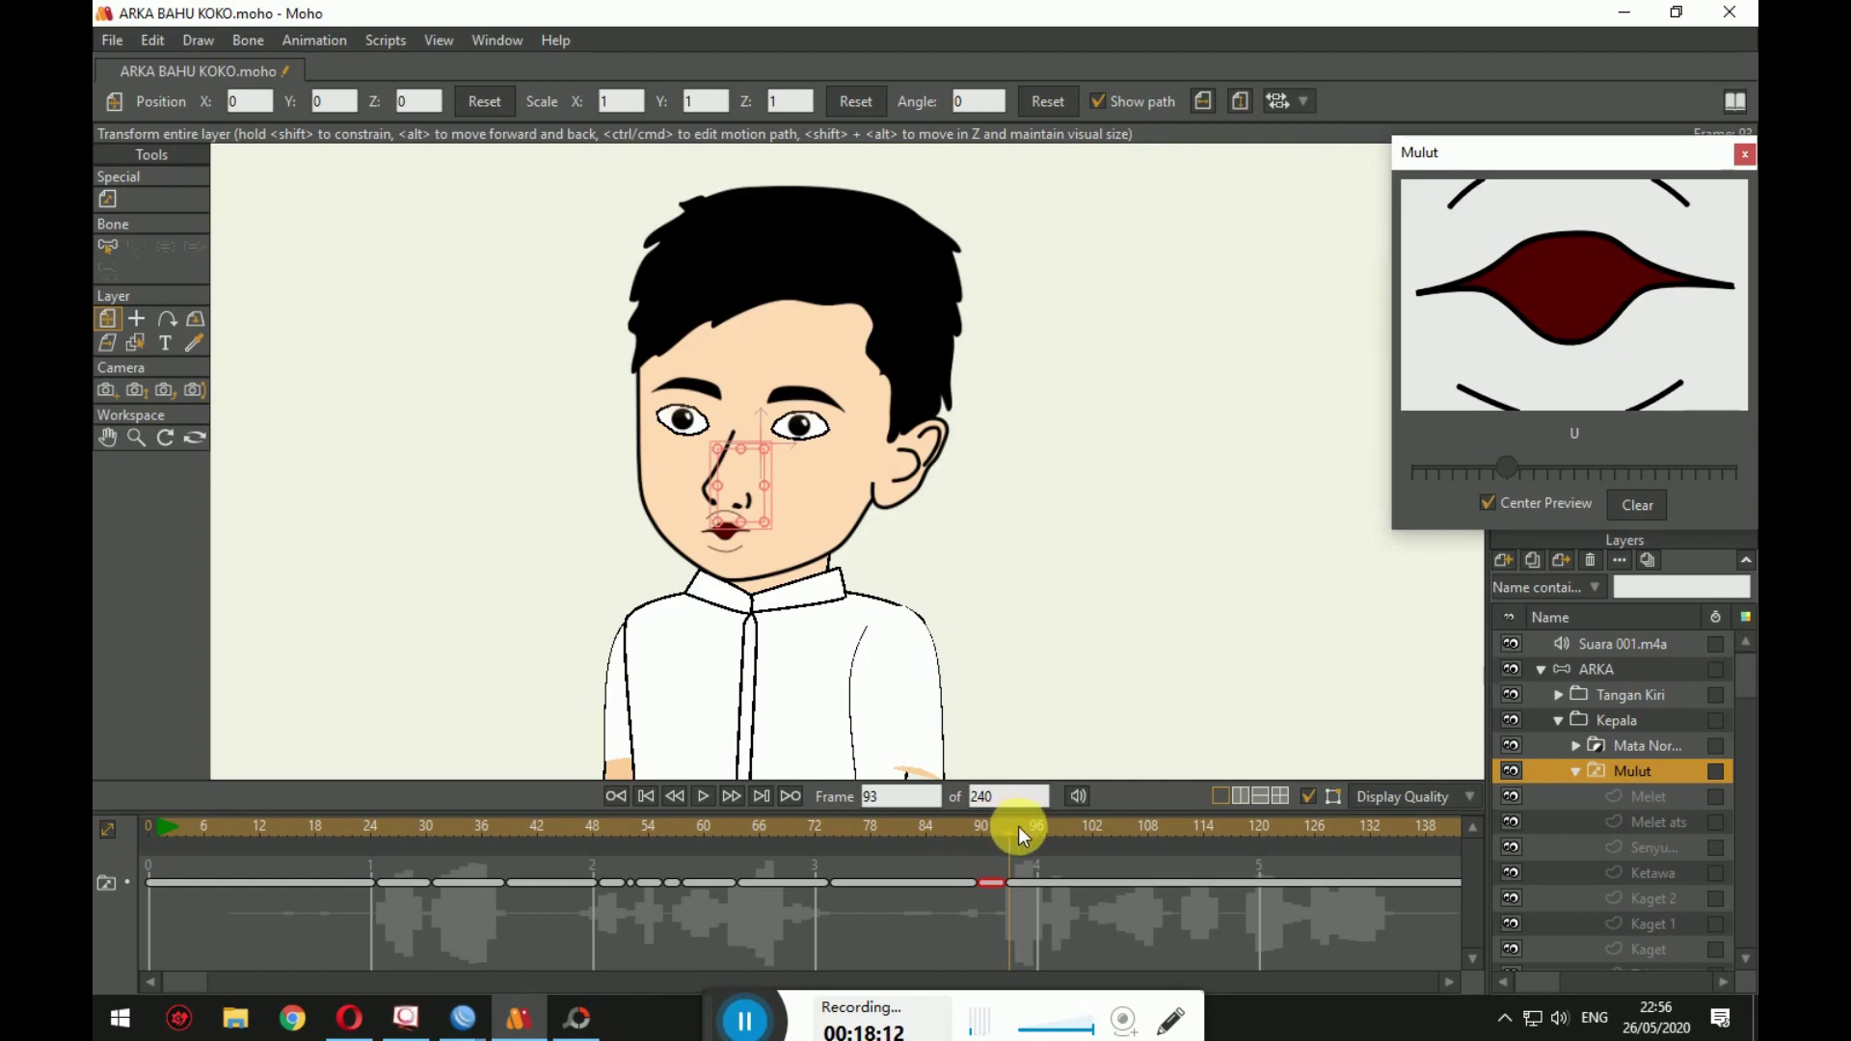
mouse_move(1018, 825)
mouse_down()
mouse_move(1078, 831)
mouse_move(986, 826)
mouse_move(1050, 830)
mouse_up()
click(1433, 468)
drag(1433, 467, 1438, 461)
Step: Close the mouth with Datar at frame 101 and switch it to Ha at about frame 103
click(1057, 825)
click(1073, 826)
click(1088, 825)
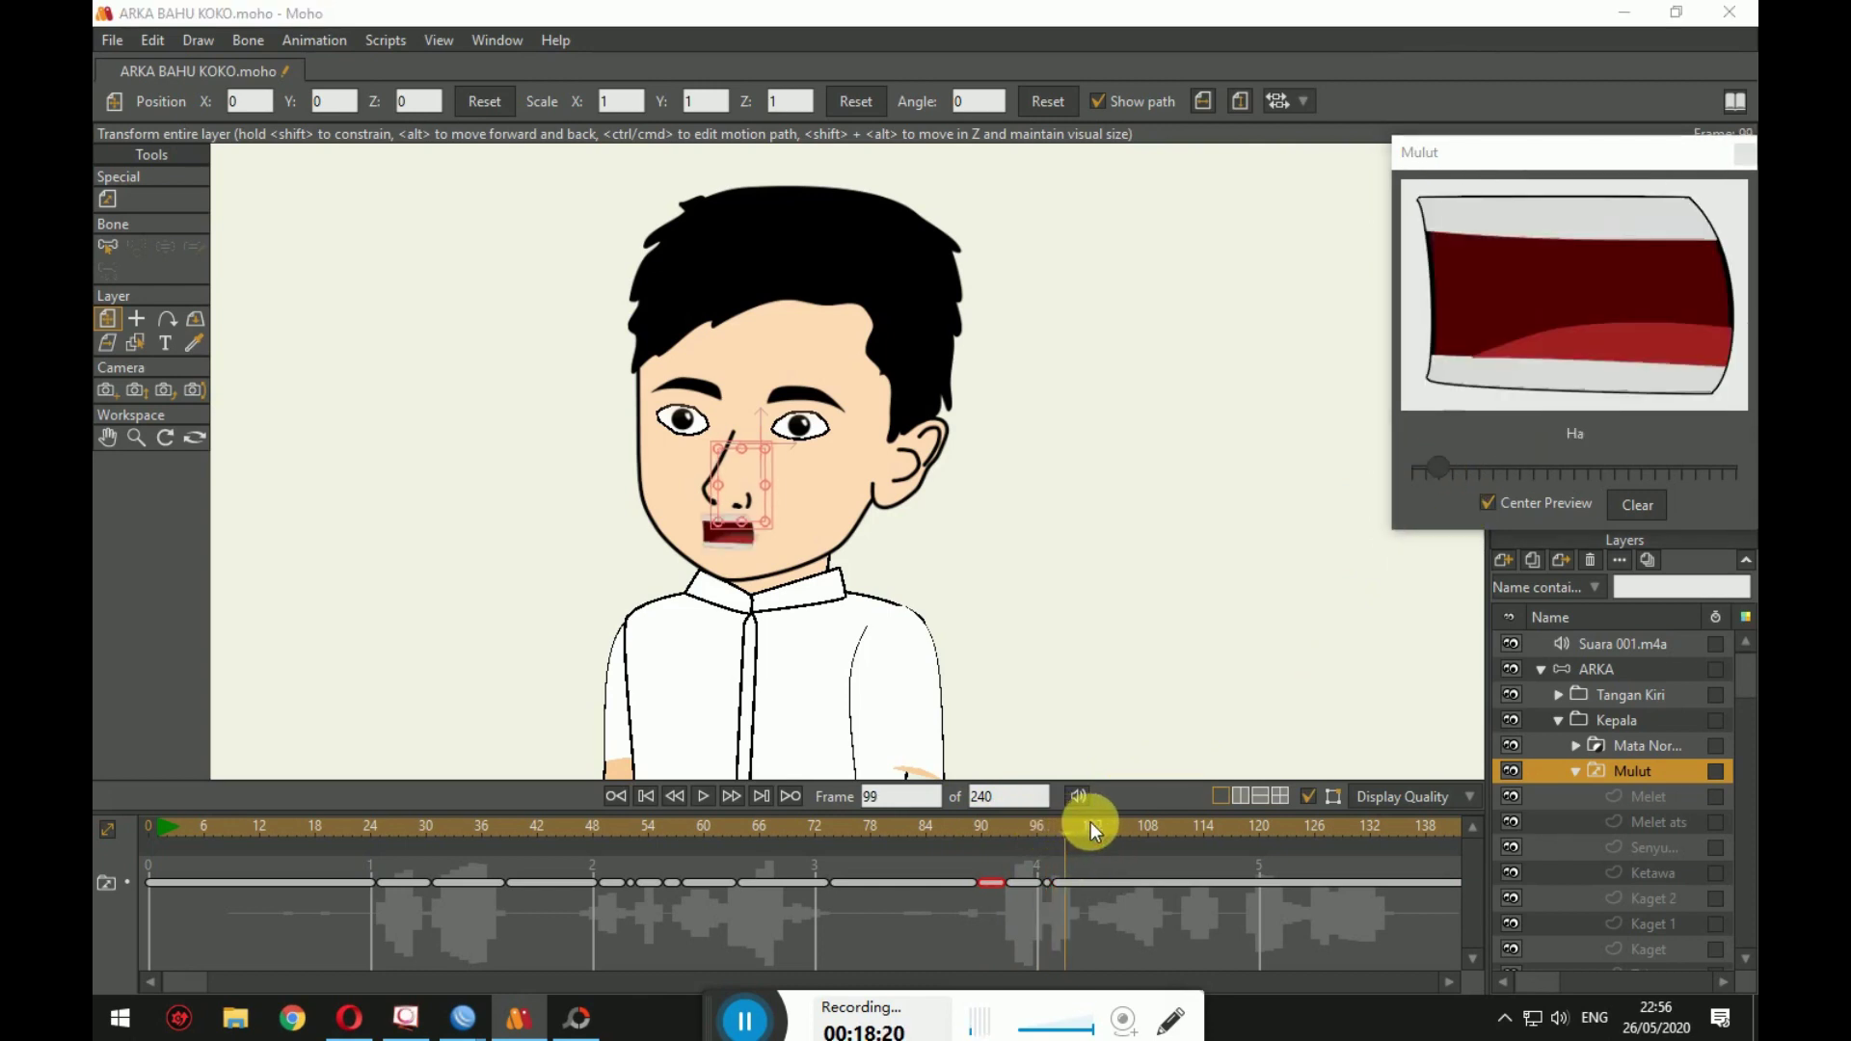
drag(1444, 472, 1425, 469)
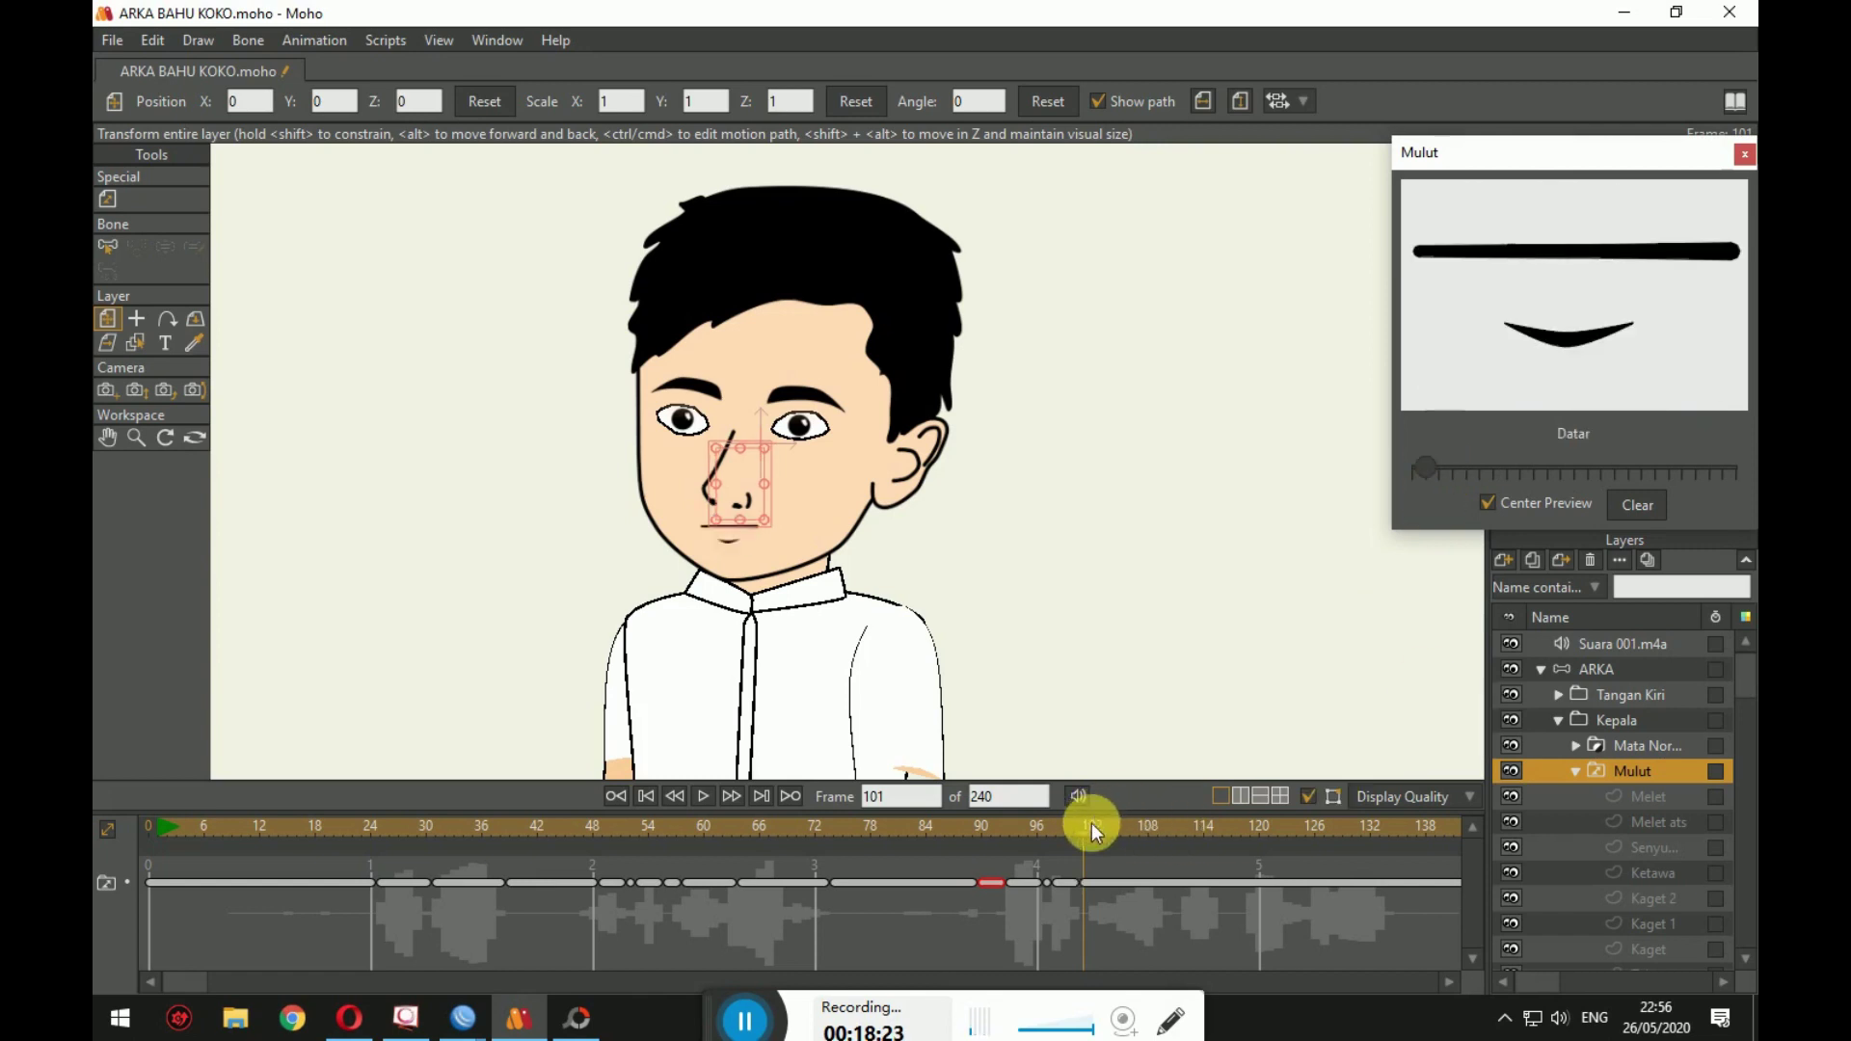
mouse_move(1091, 824)
mouse_down()
mouse_move(1198, 827)
mouse_move(1080, 825)
mouse_move(1103, 825)
mouse_up()
drag(1494, 471, 1439, 469)
Step: Set the mouth to Datar at frame 105 and to Ha at frame 106
mouse_move(1107, 826)
mouse_down()
mouse_move(1142, 827)
mouse_move(1022, 831)
mouse_move(1124, 831)
mouse_up()
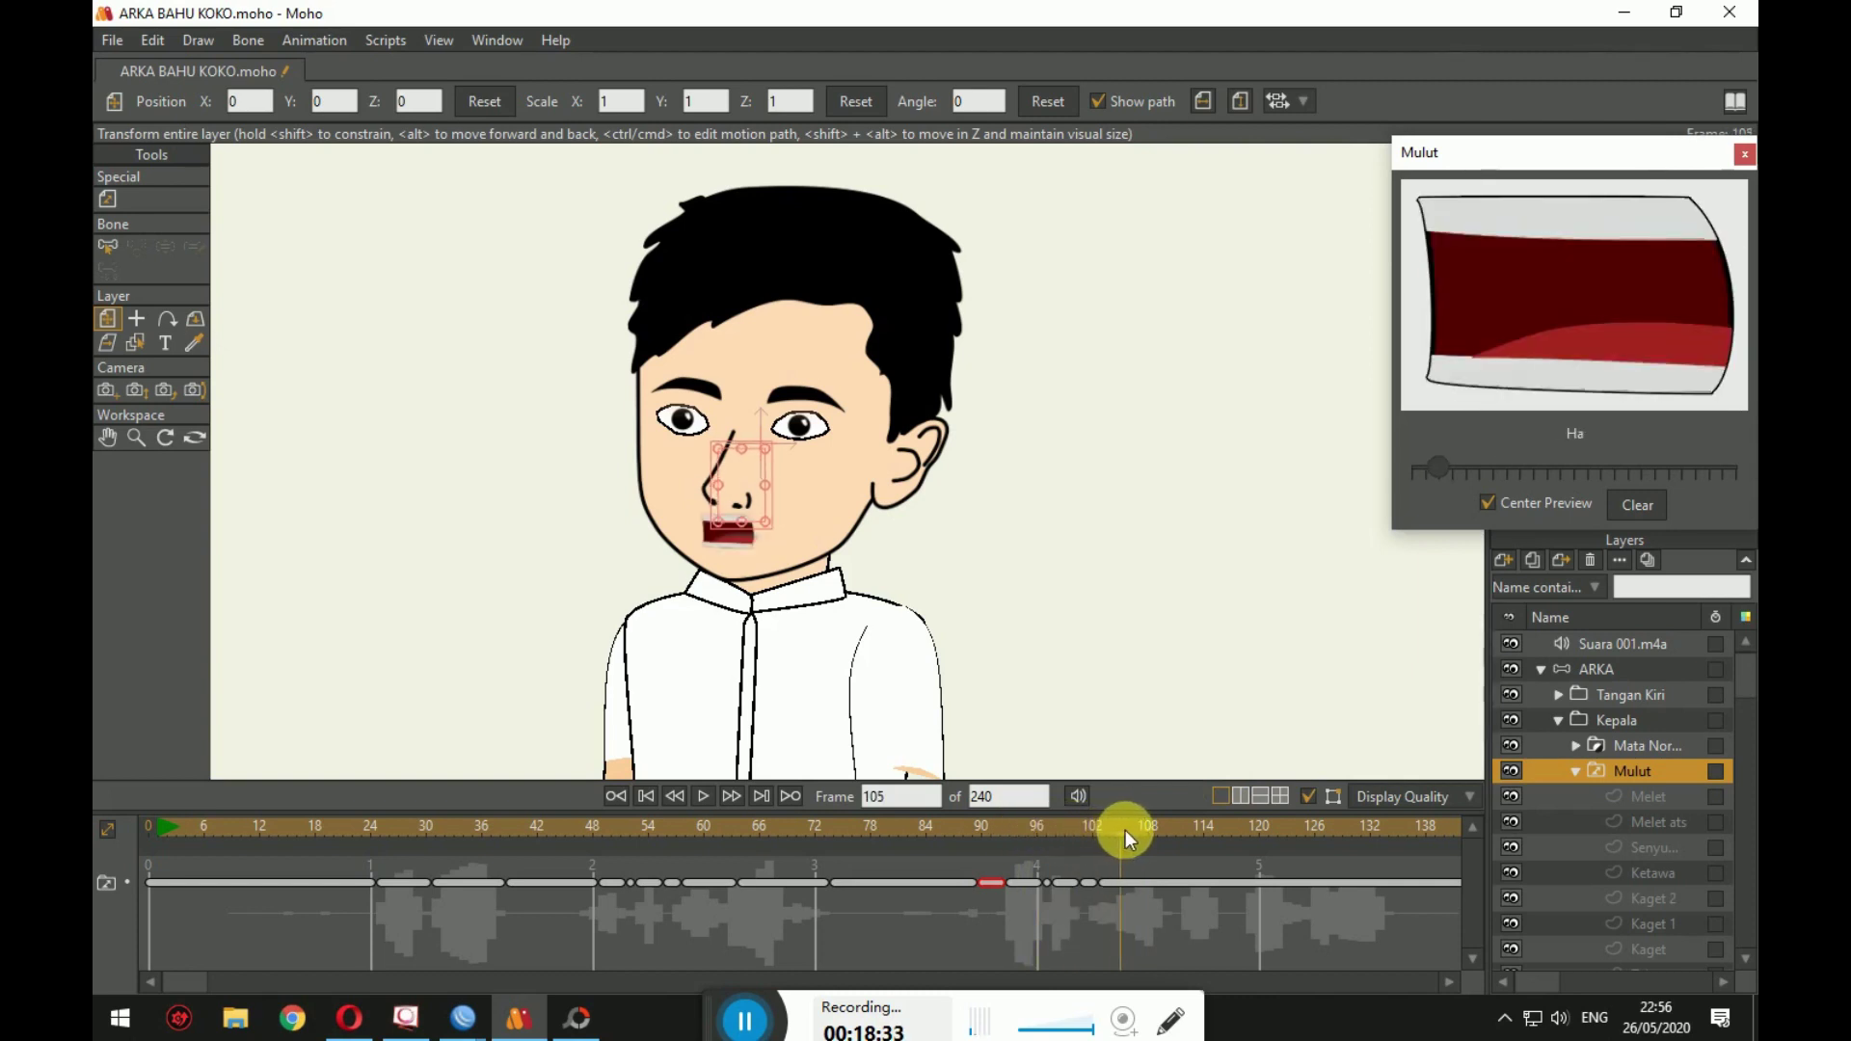
drag(1485, 472, 1421, 469)
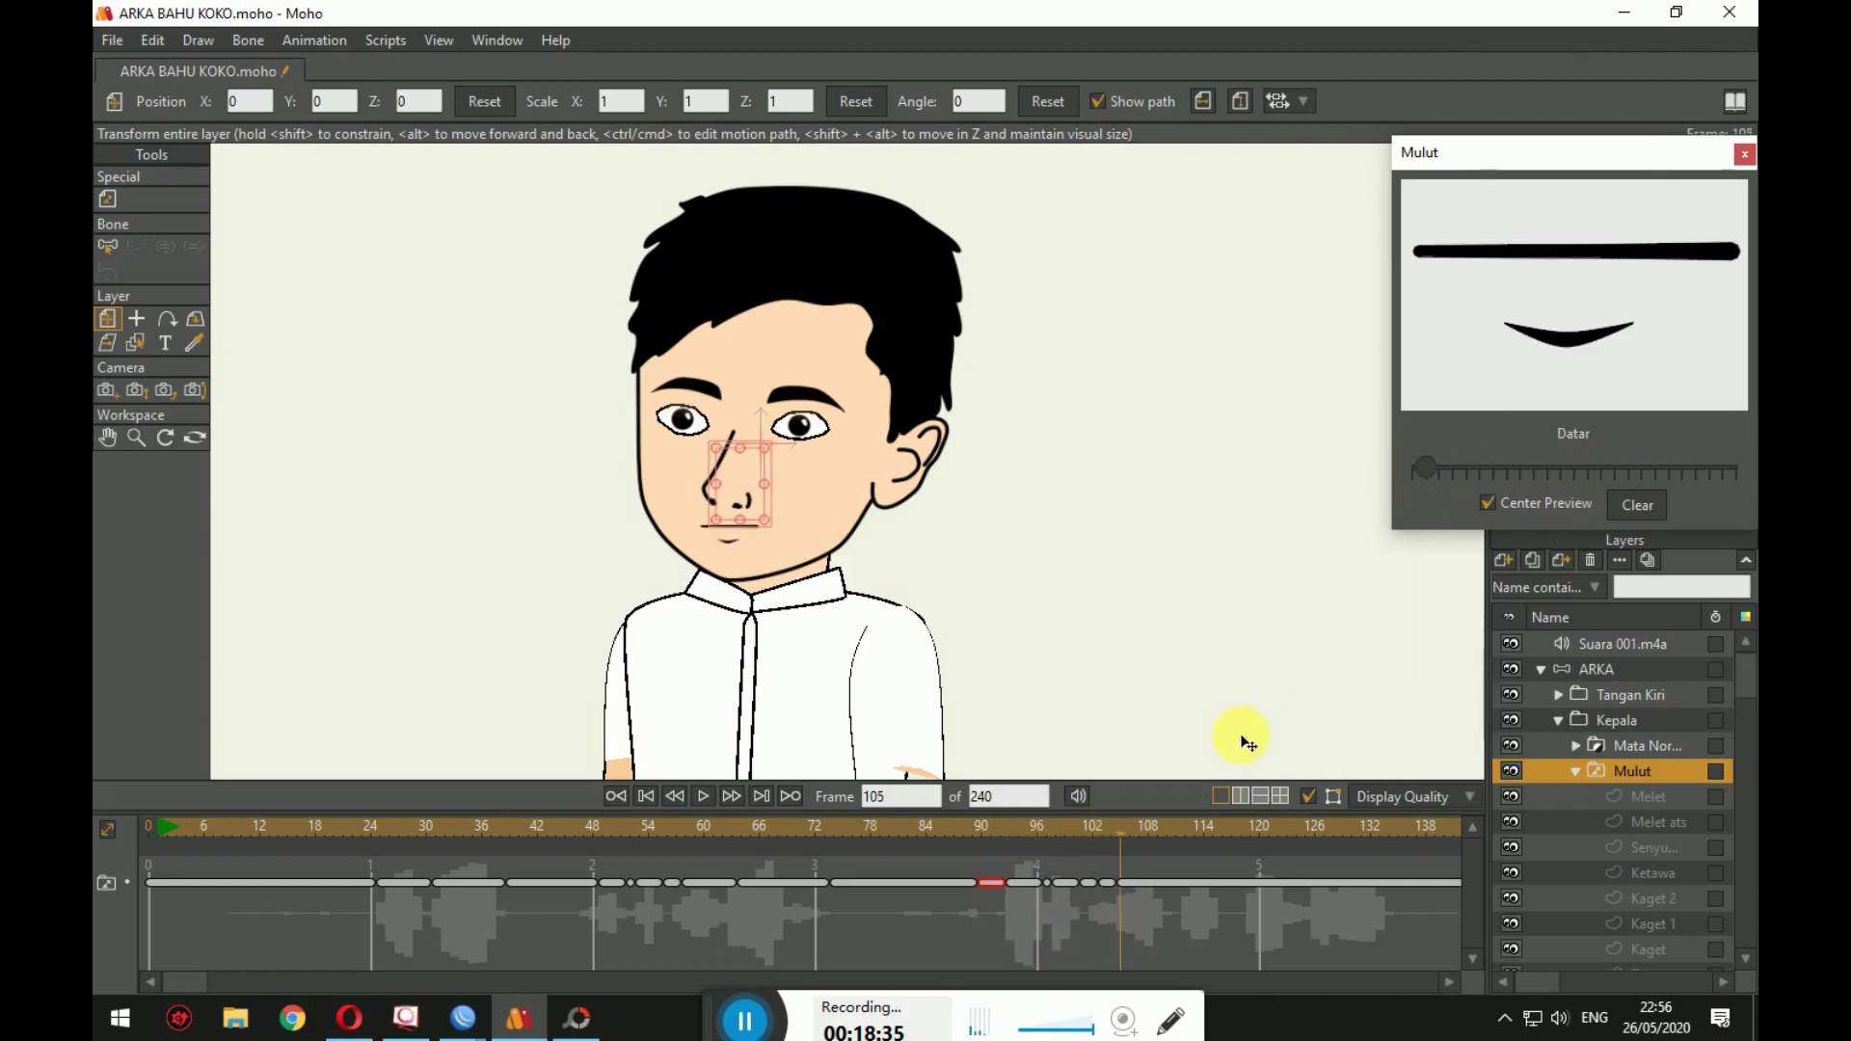
mouse_move(1120, 827)
mouse_down()
mouse_move(1101, 835)
mouse_move(1130, 829)
mouse_up()
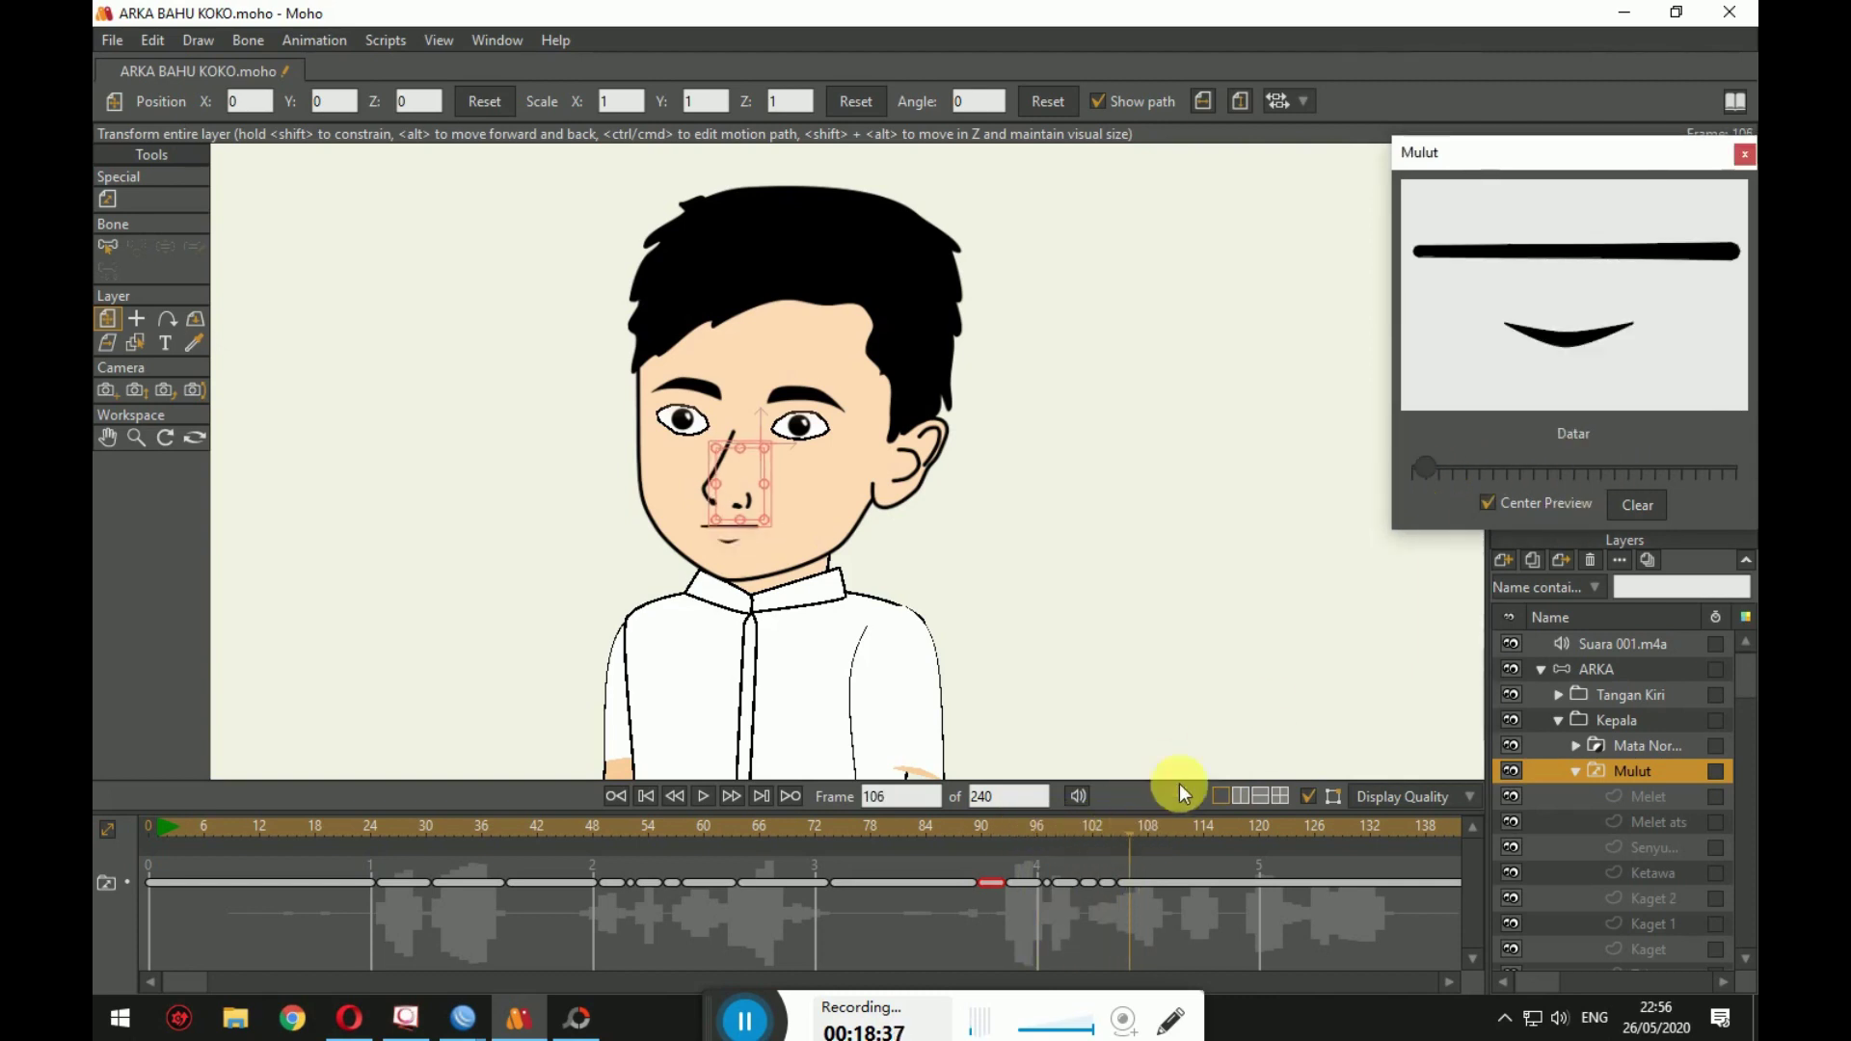
drag(1427, 470, 1439, 469)
Step: Set the mouth to Datar at frame 111 and place an E mouth keyframe at about frame 112
drag(1124, 827, 1177, 826)
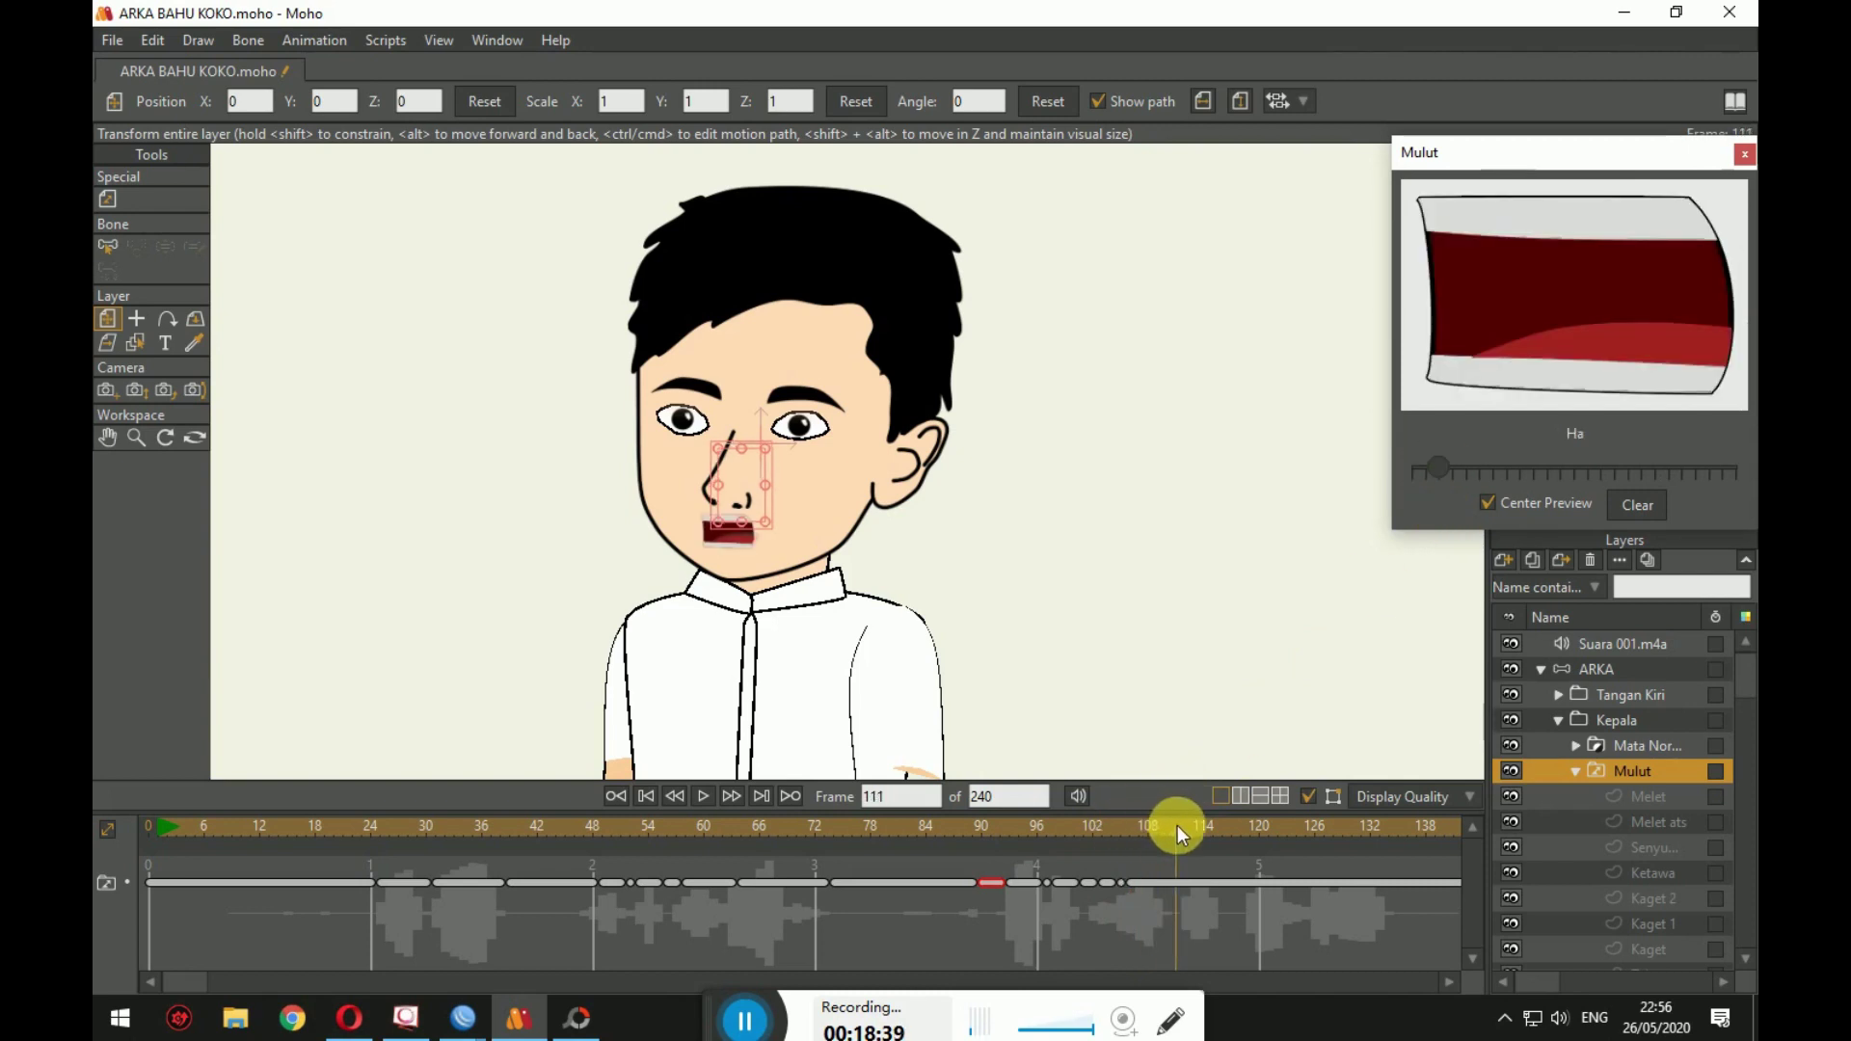
drag(1437, 473, 1424, 469)
mouse_move(1178, 826)
mouse_down()
mouse_move(1236, 825)
mouse_move(1148, 832)
mouse_move(1190, 831)
mouse_up()
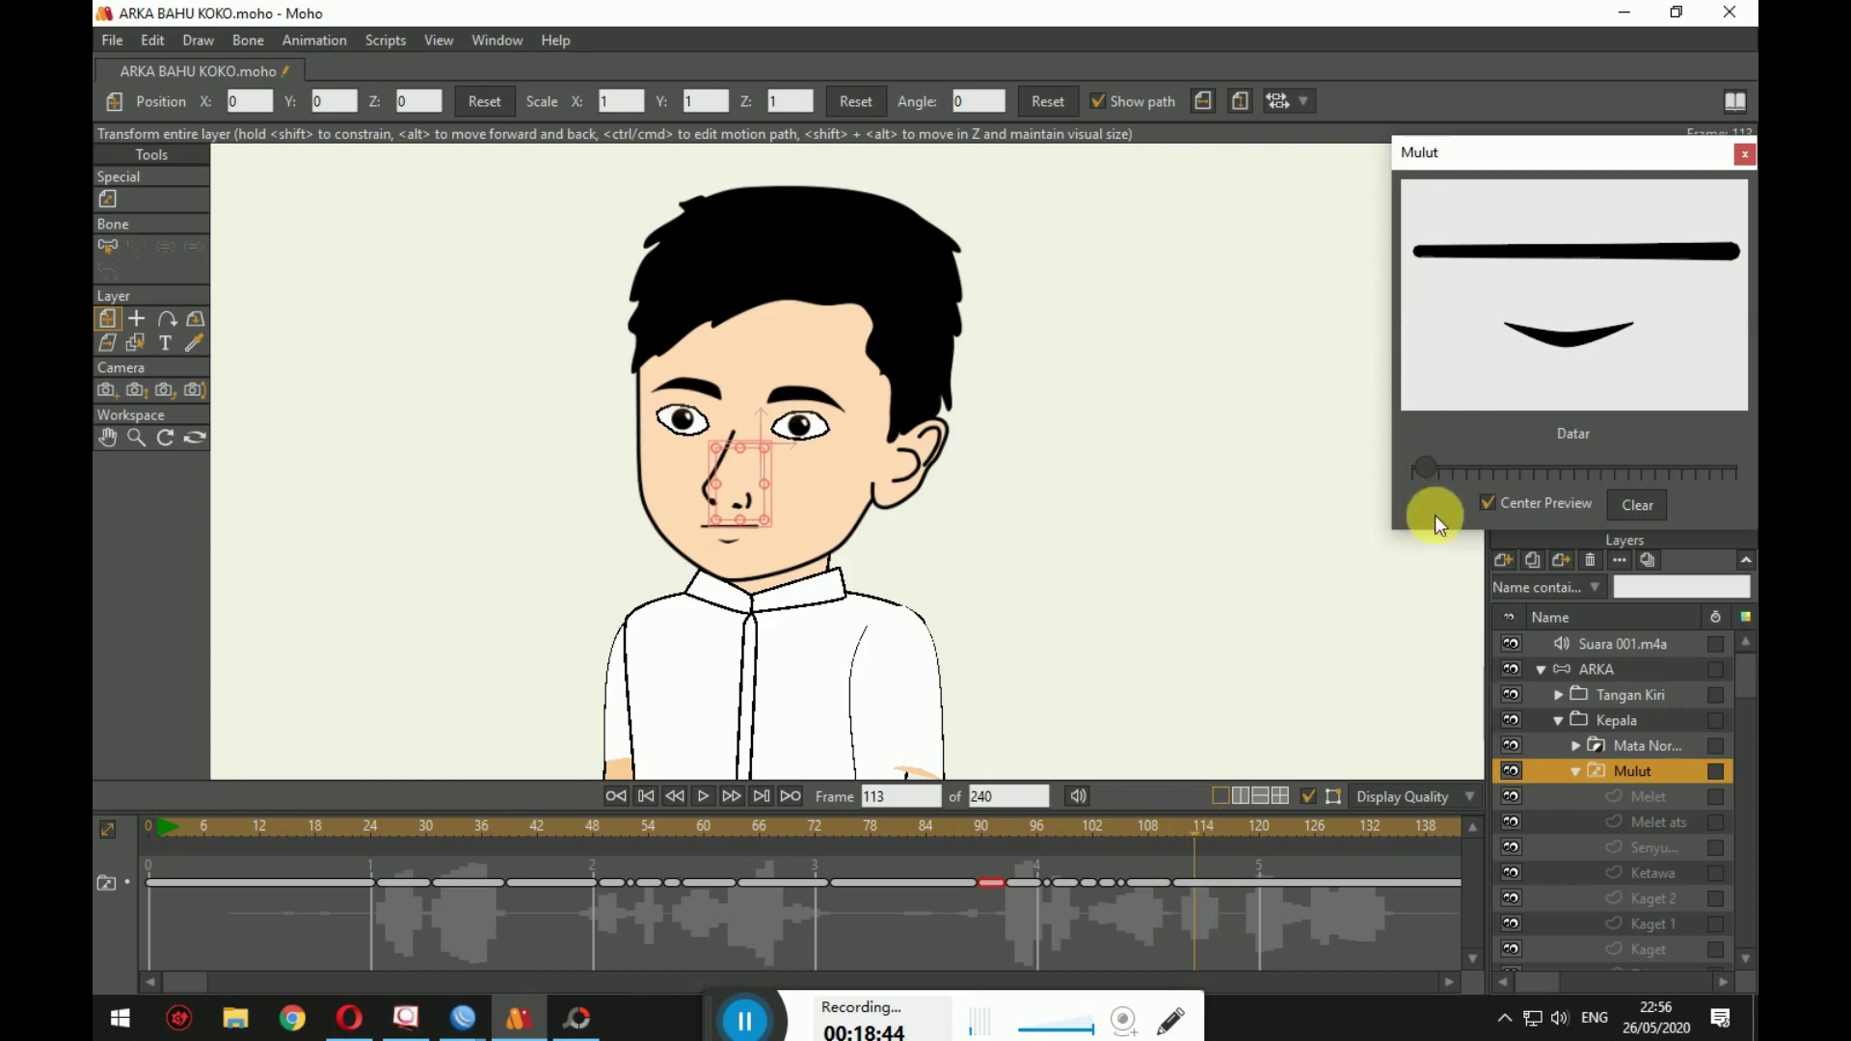
drag(1425, 469, 1600, 474)
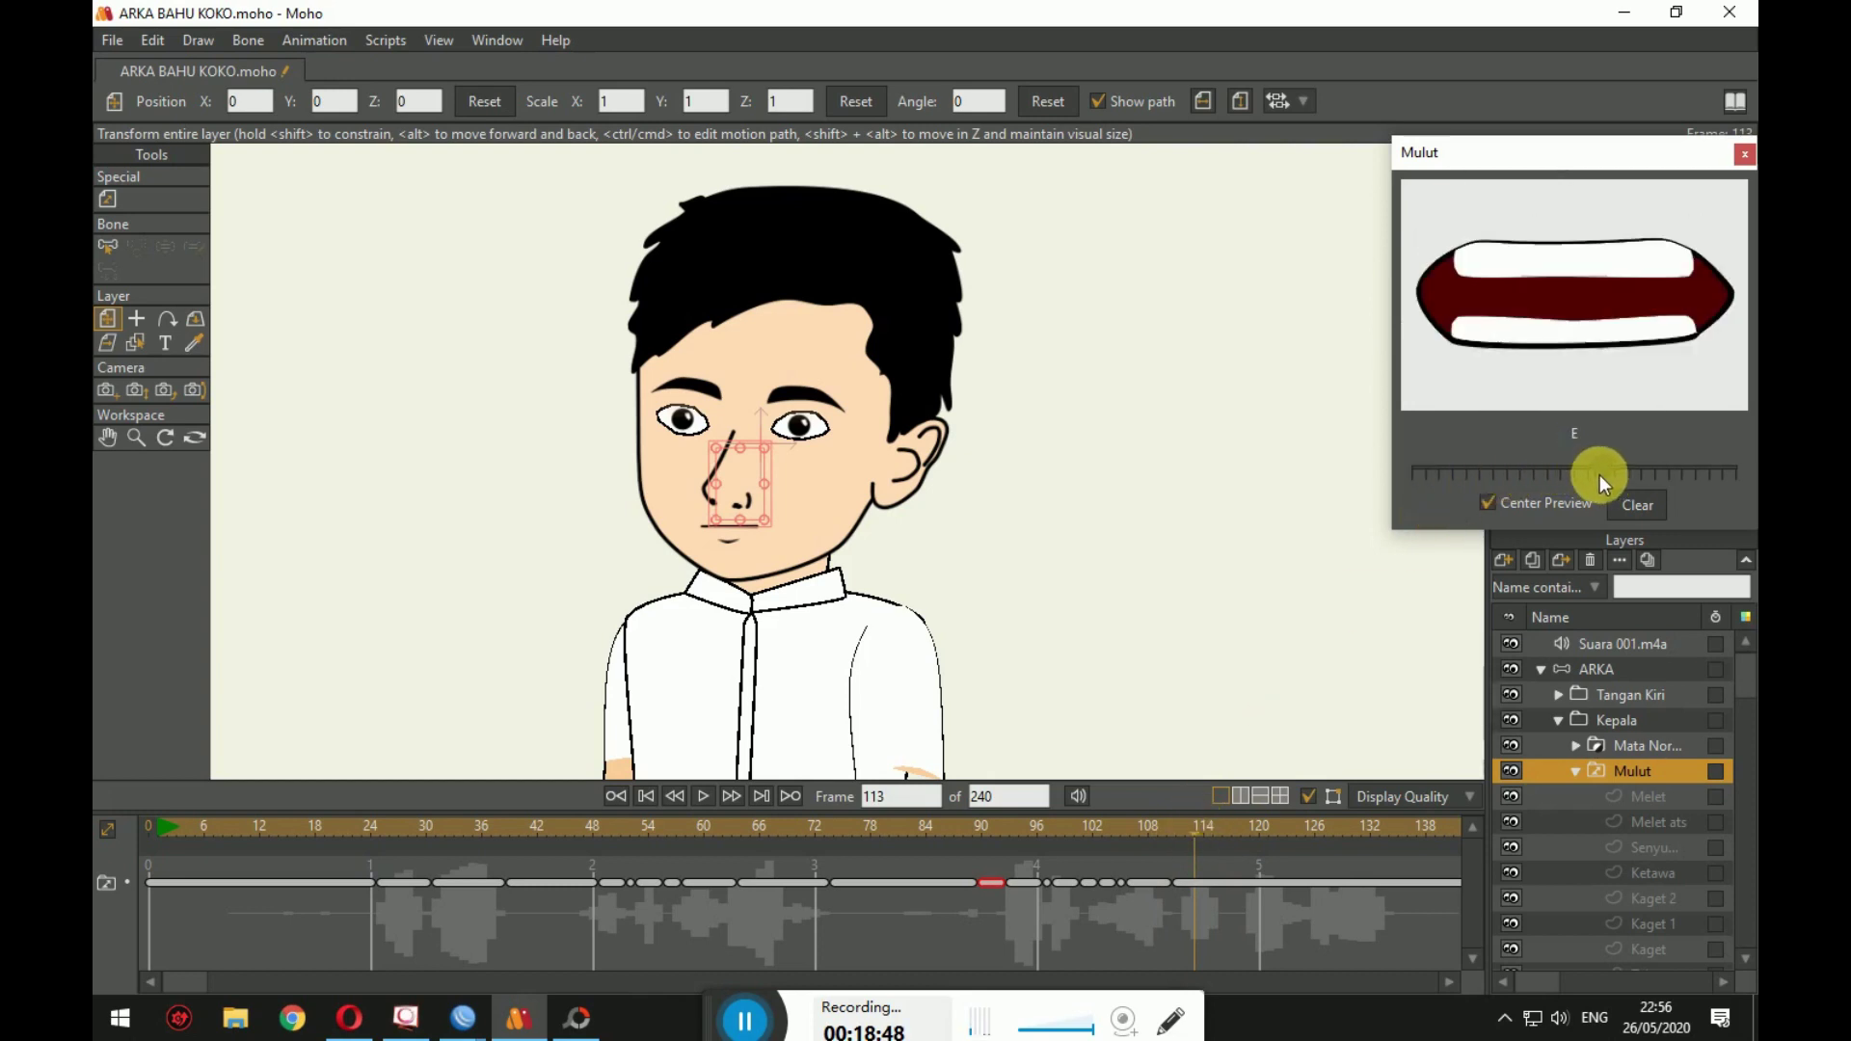
click(1212, 826)
mouse_move(1212, 825)
mouse_down()
mouse_move(1161, 827)
mouse_move(1200, 829)
mouse_up()
click(1191, 882)
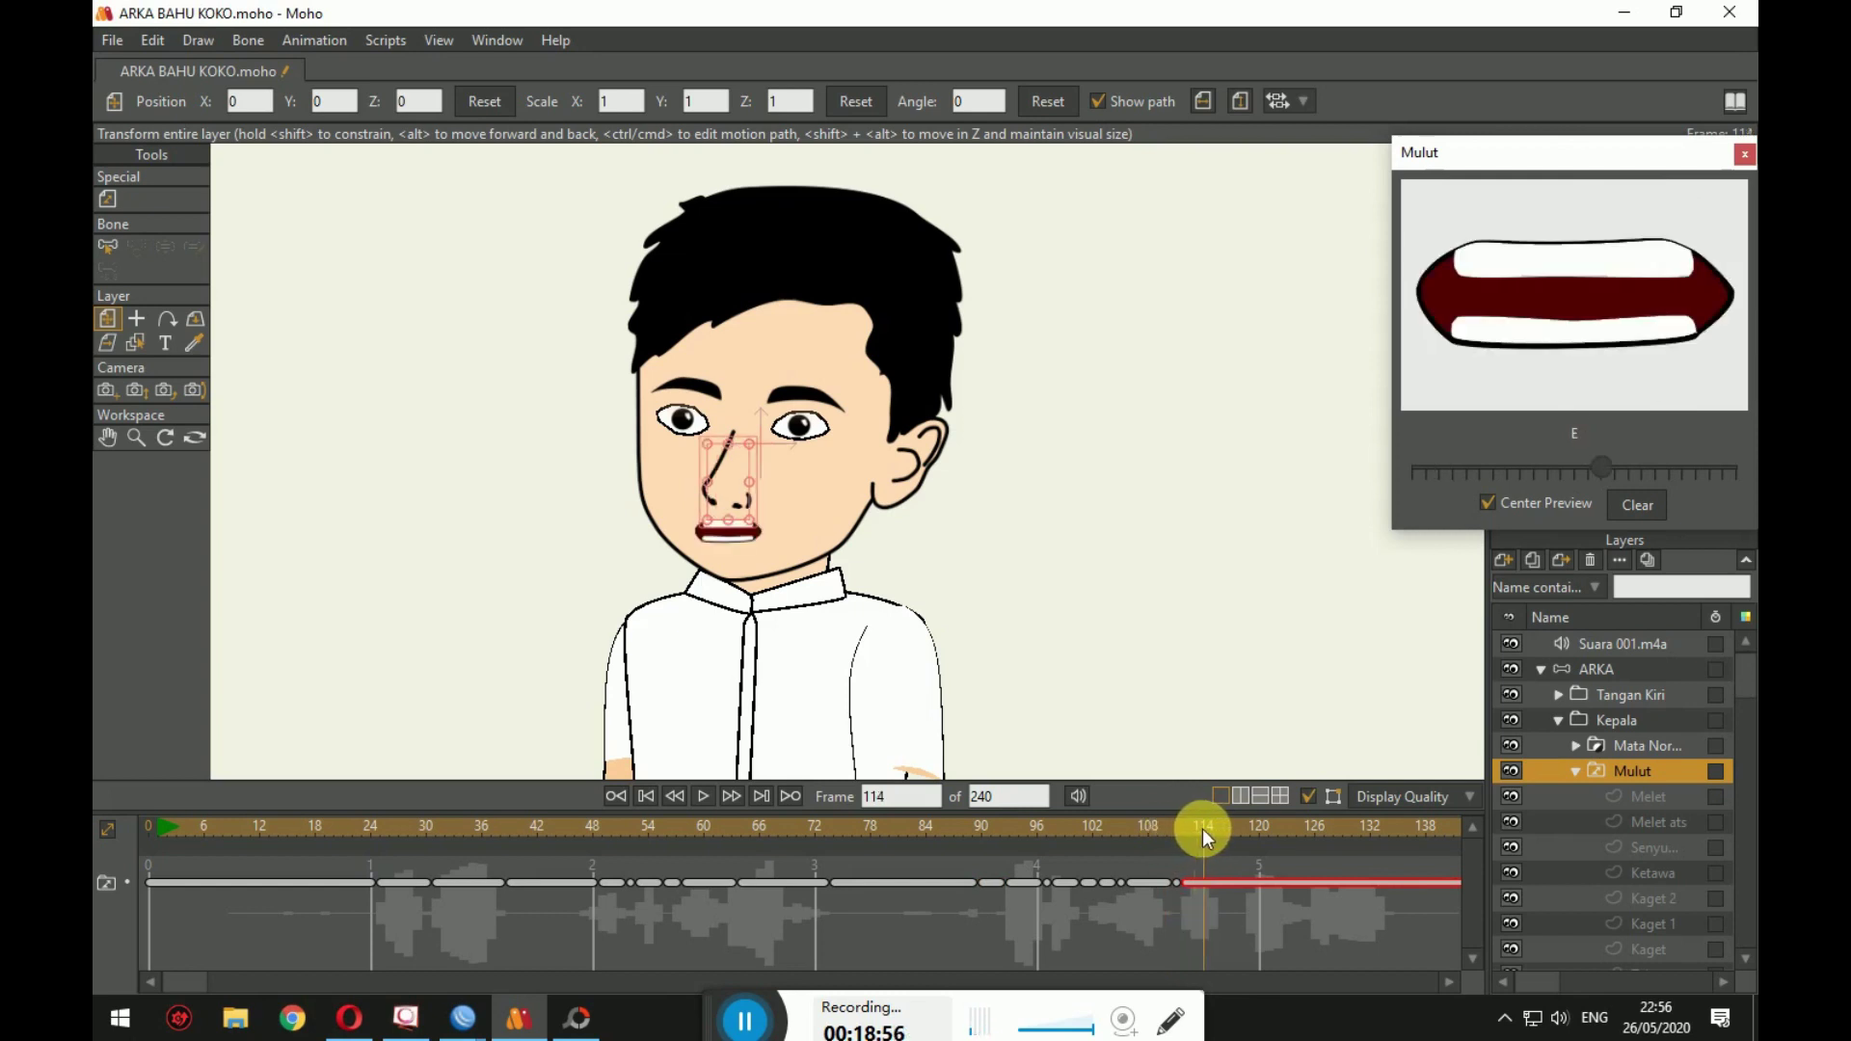
Step: Set the mouth to Datar at frame 113 and to Ha at frame 114
click(1432, 467)
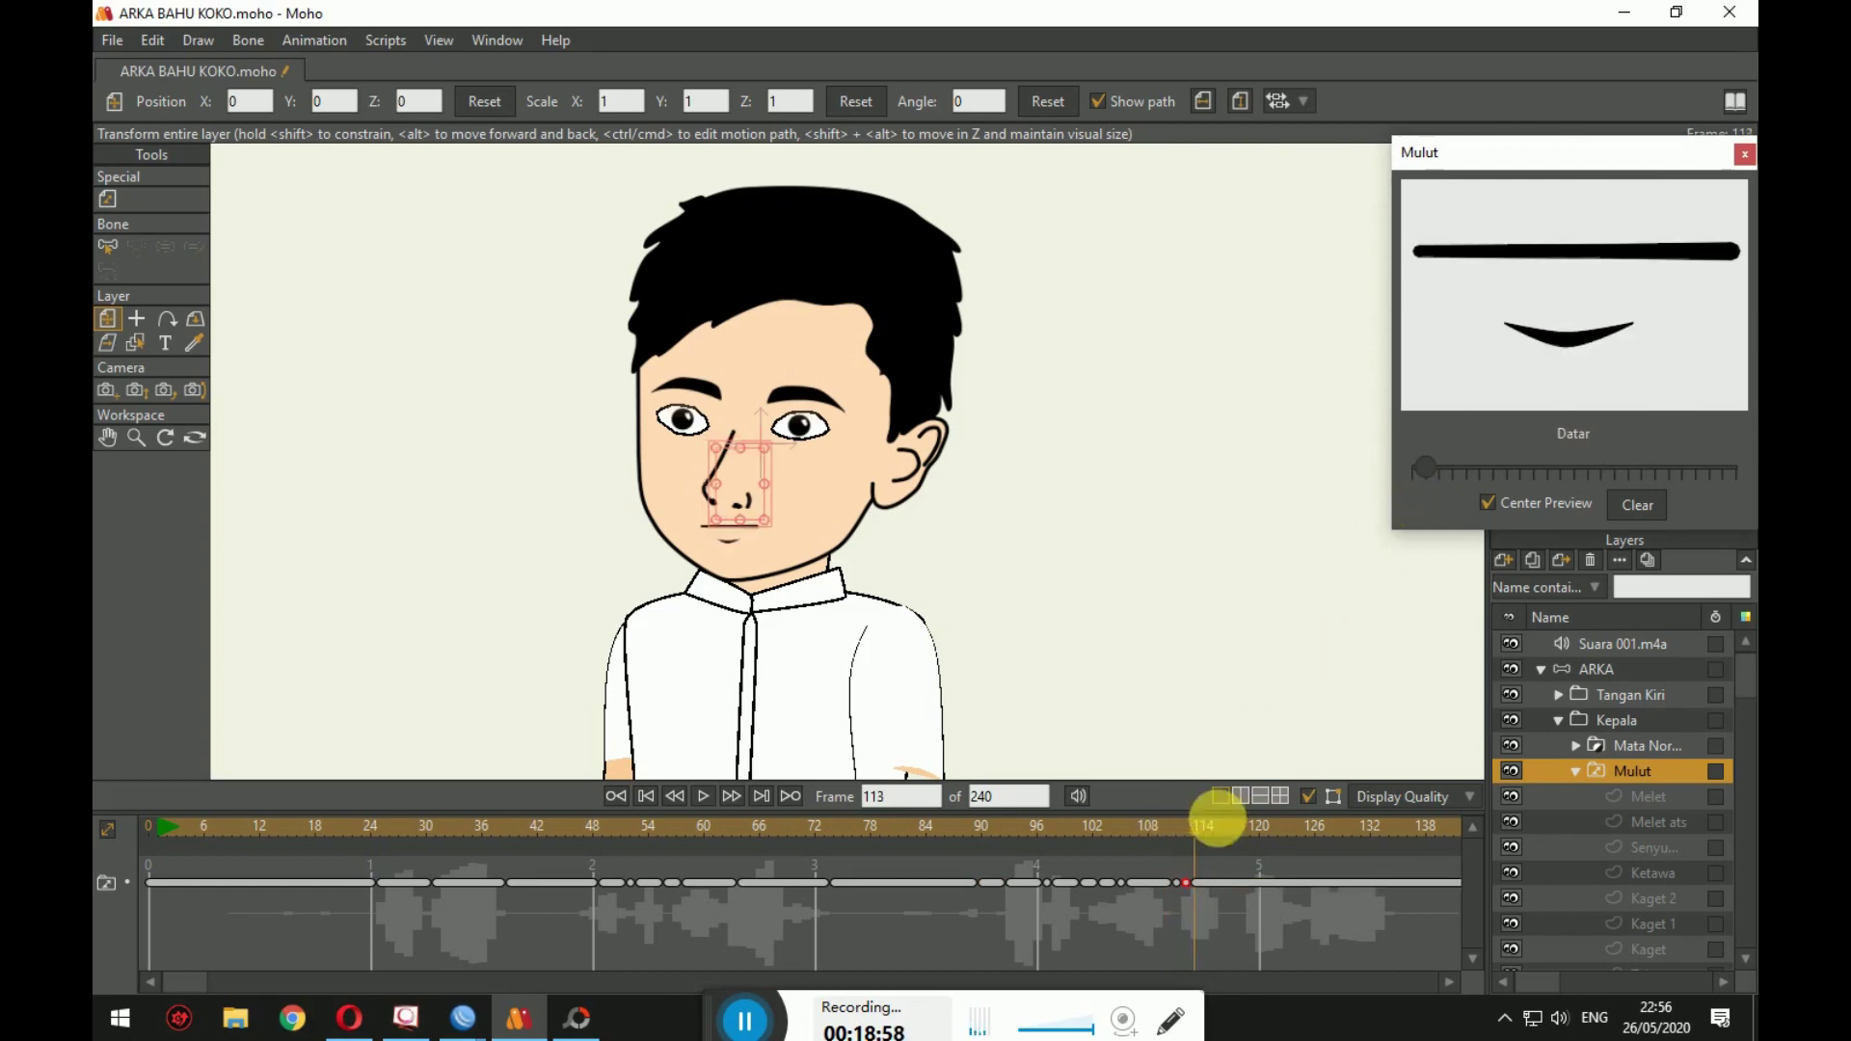
drag(1211, 831, 1205, 824)
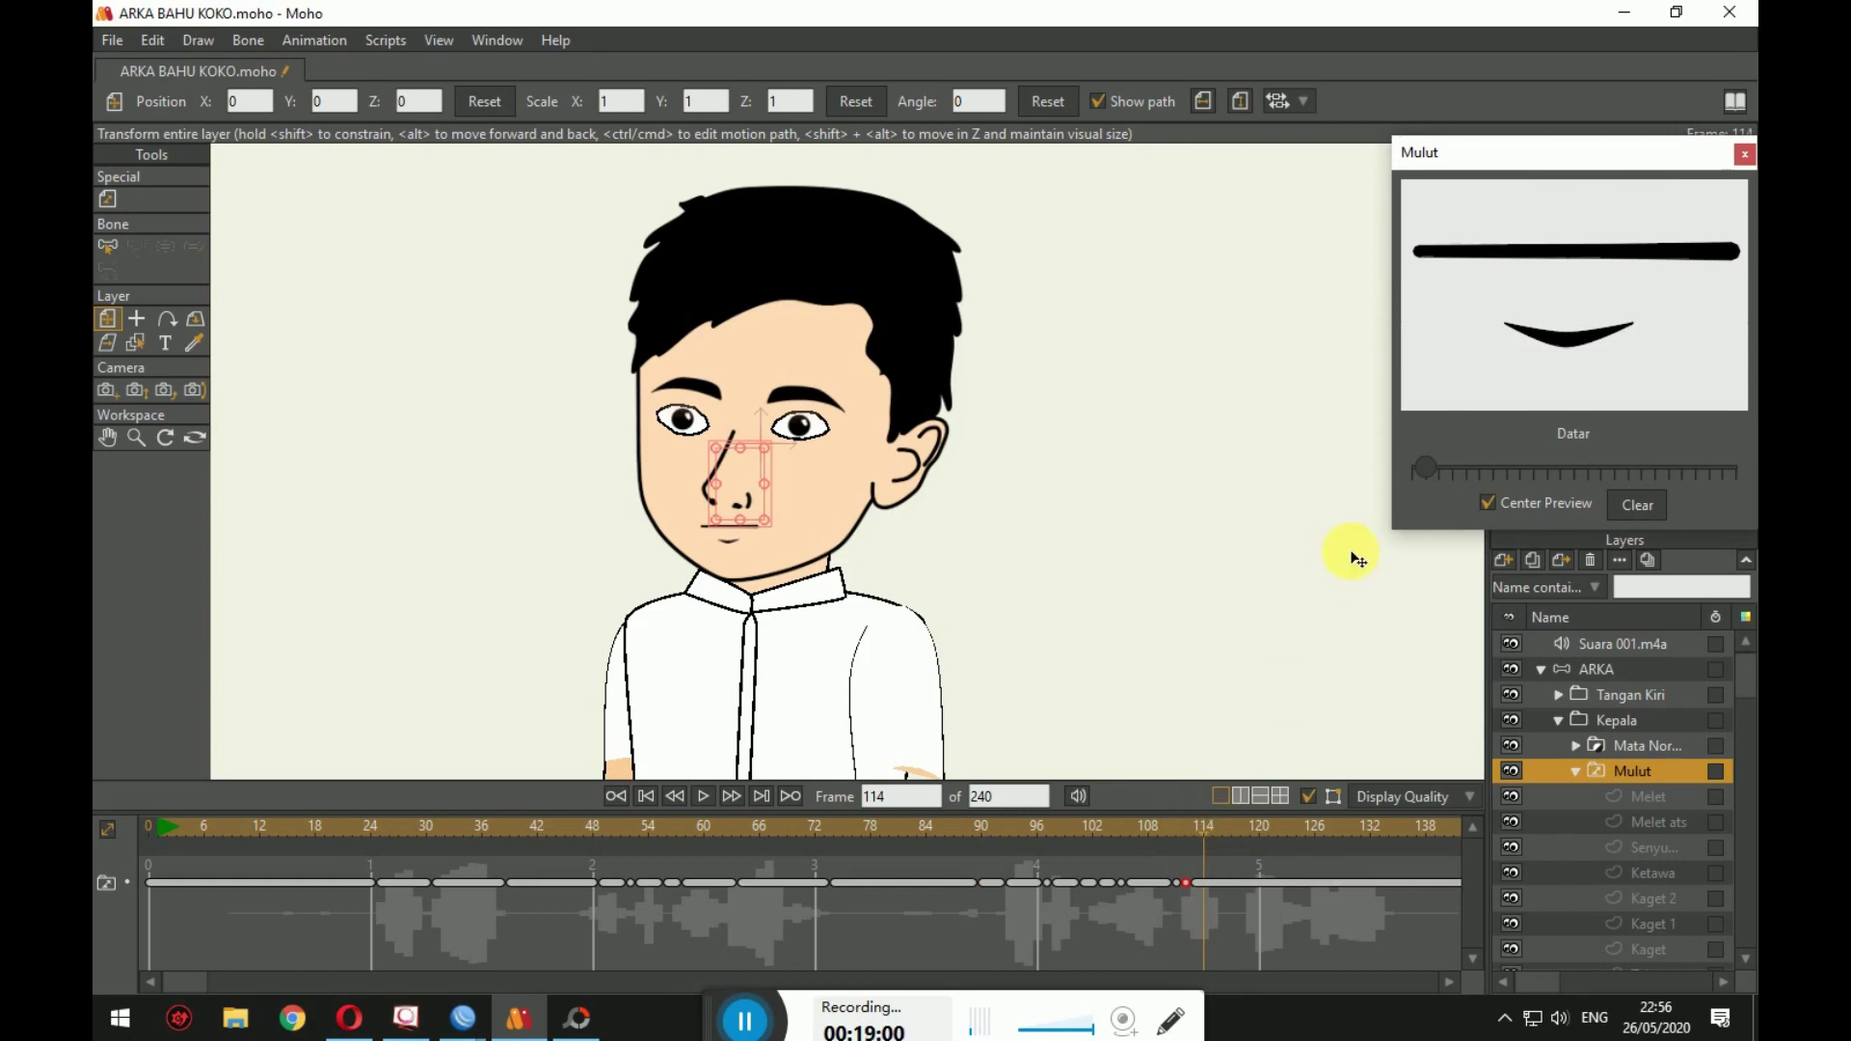
click(1449, 461)
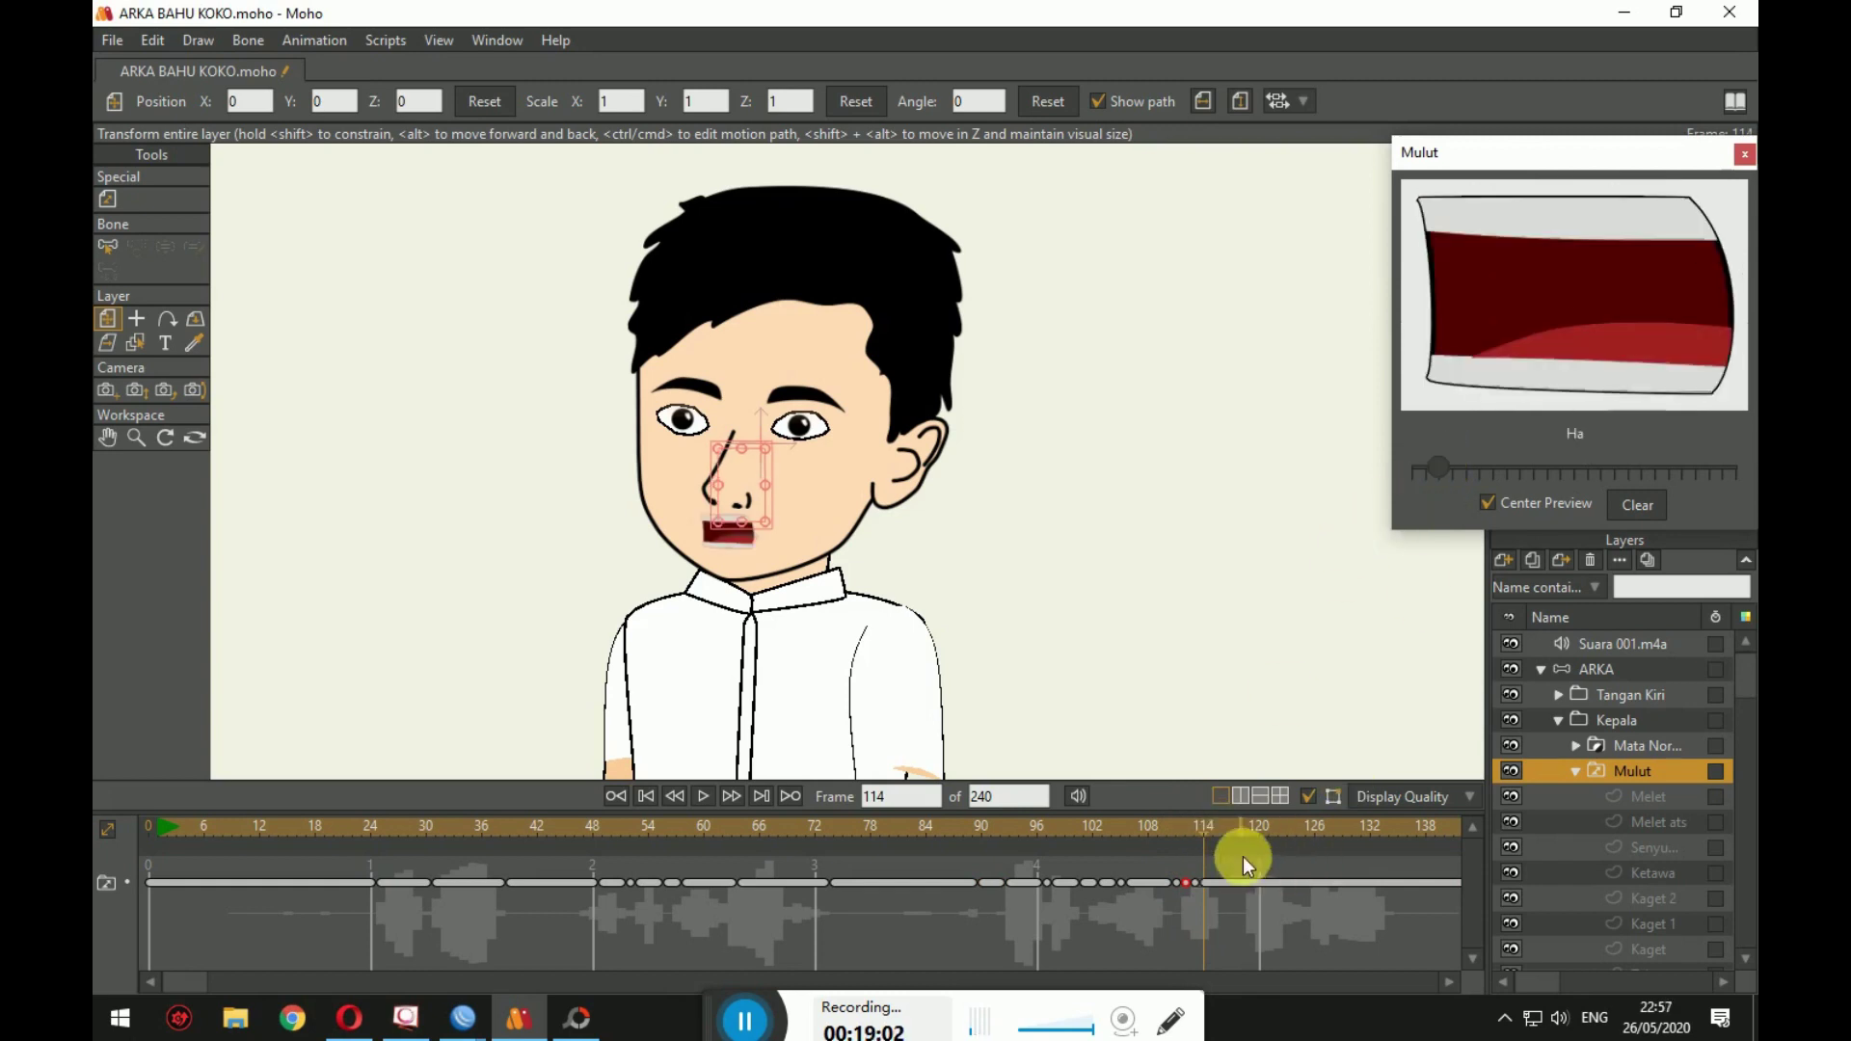
Step: Close the mouth with Datar at frame 116 and open it to Ha at about frame 119
click(1214, 830)
click(1221, 827)
click(1414, 470)
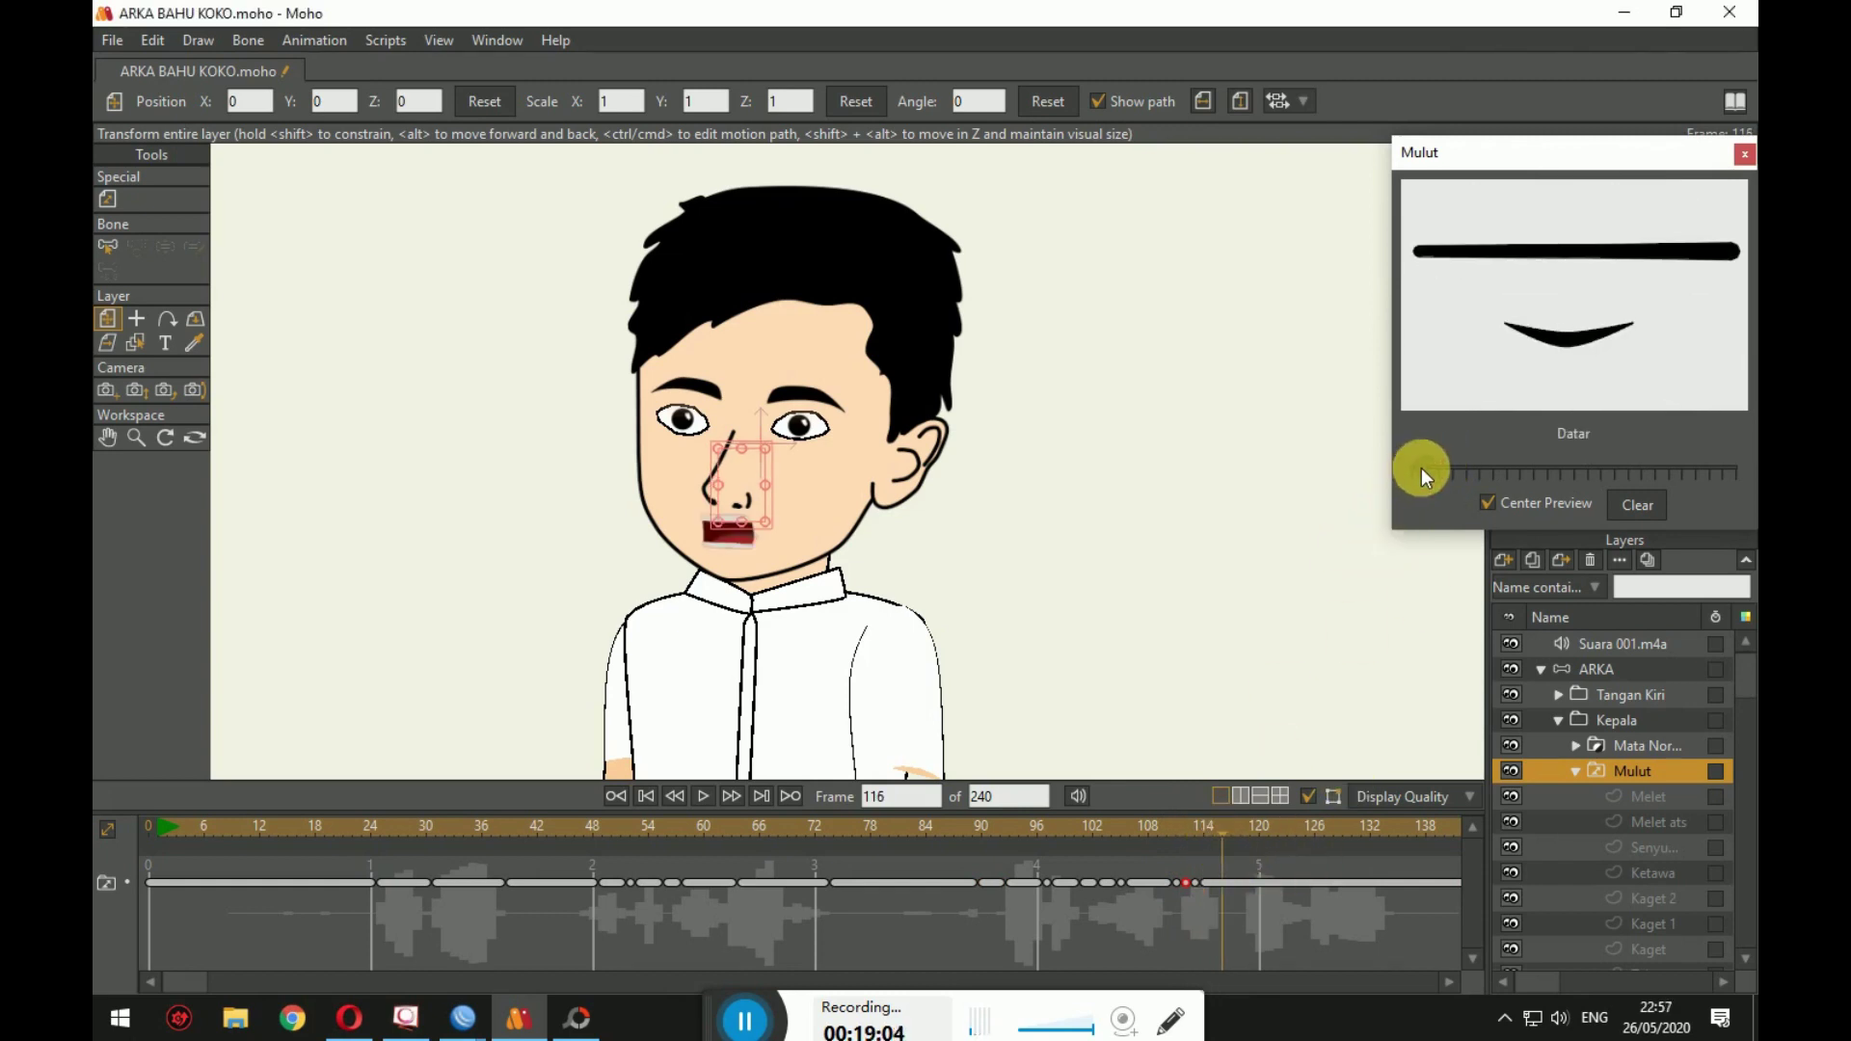
drag(1250, 827, 1318, 843)
click(1443, 470)
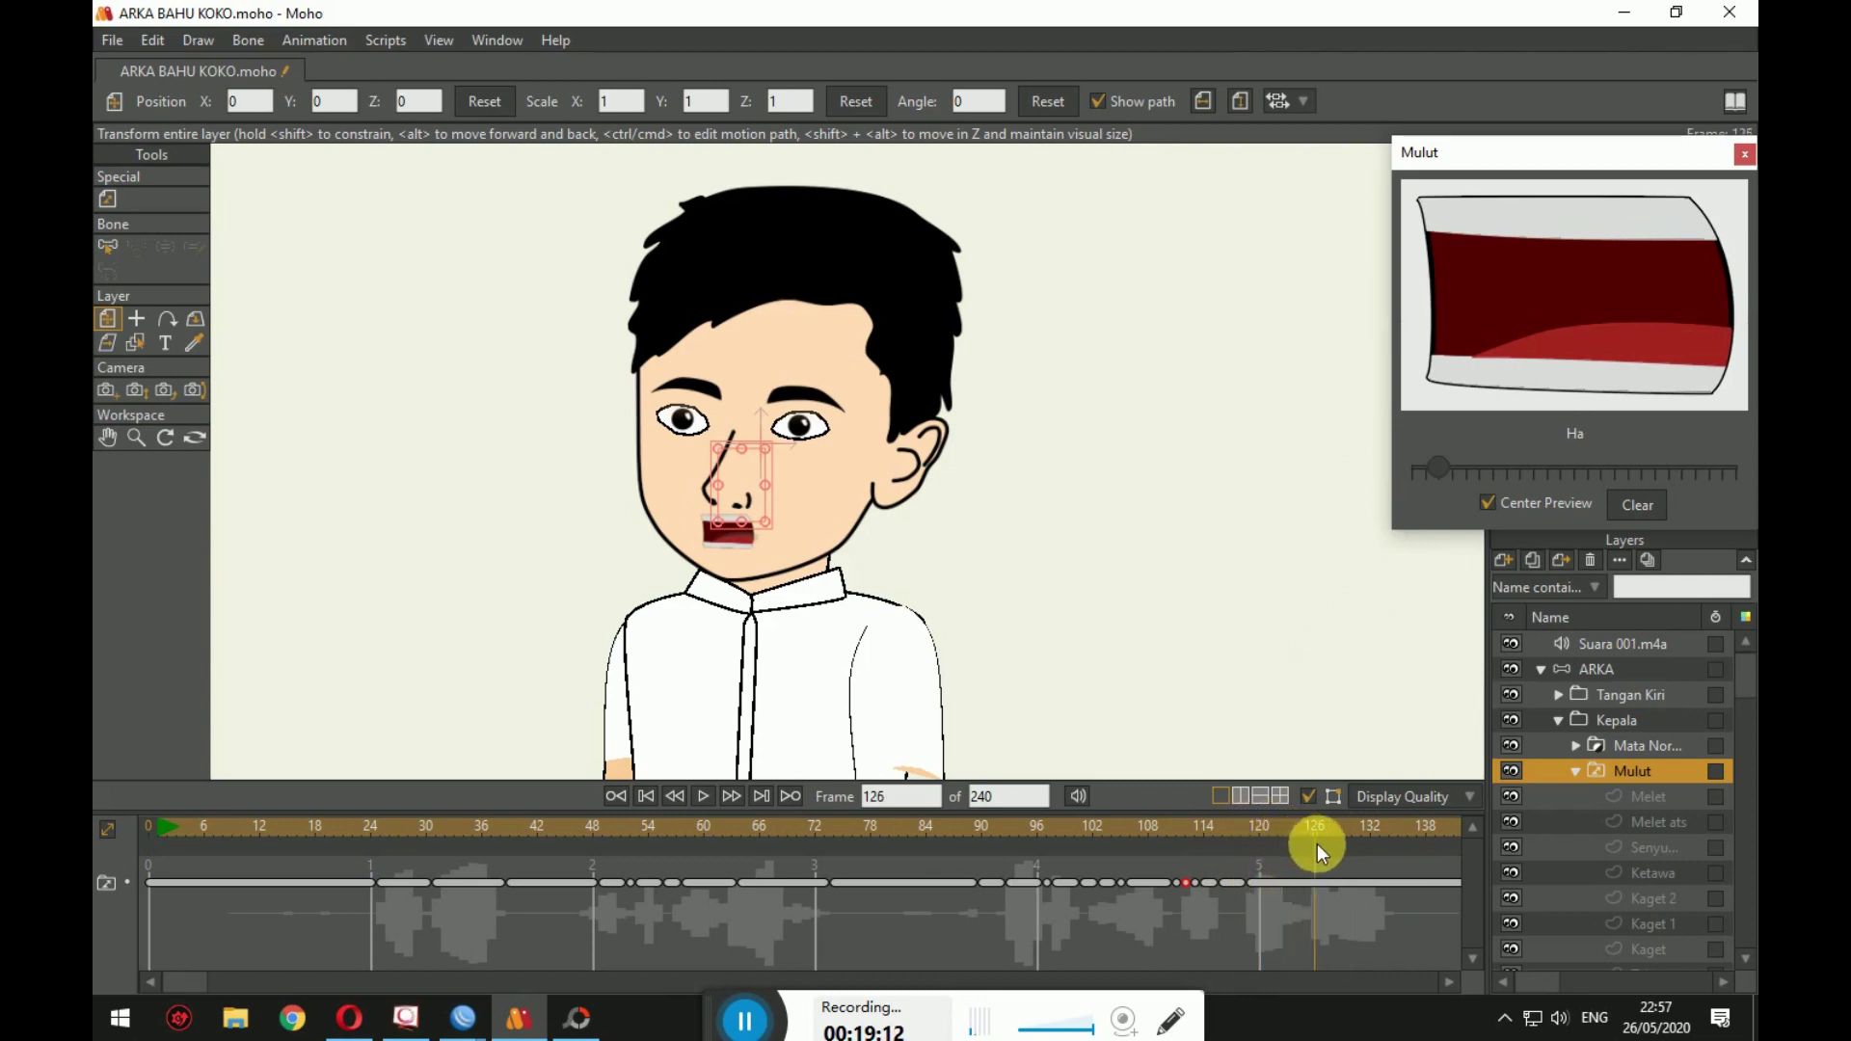
Step: Set the mouth to the capital I shape at frame 126 and to the lowercase i shape at frame 131
click(1531, 465)
drag(1531, 465, 1479, 463)
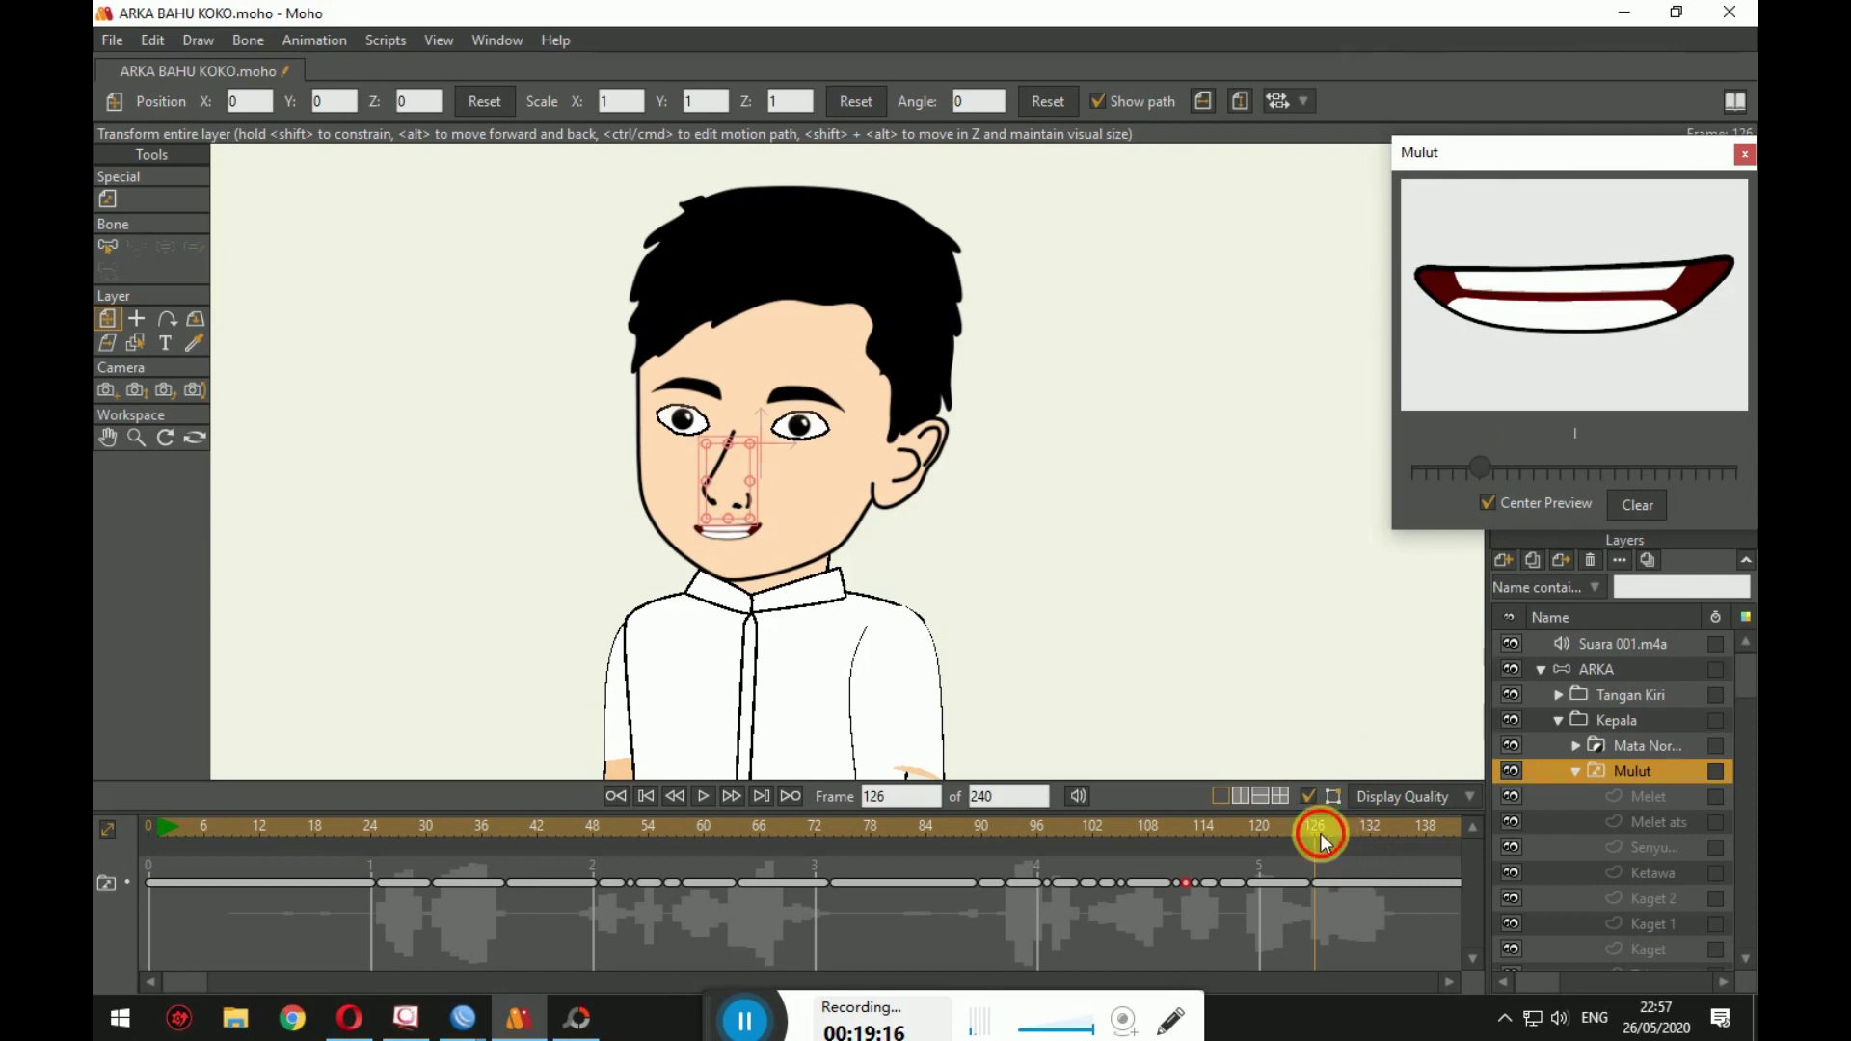
drag(1322, 828, 1360, 831)
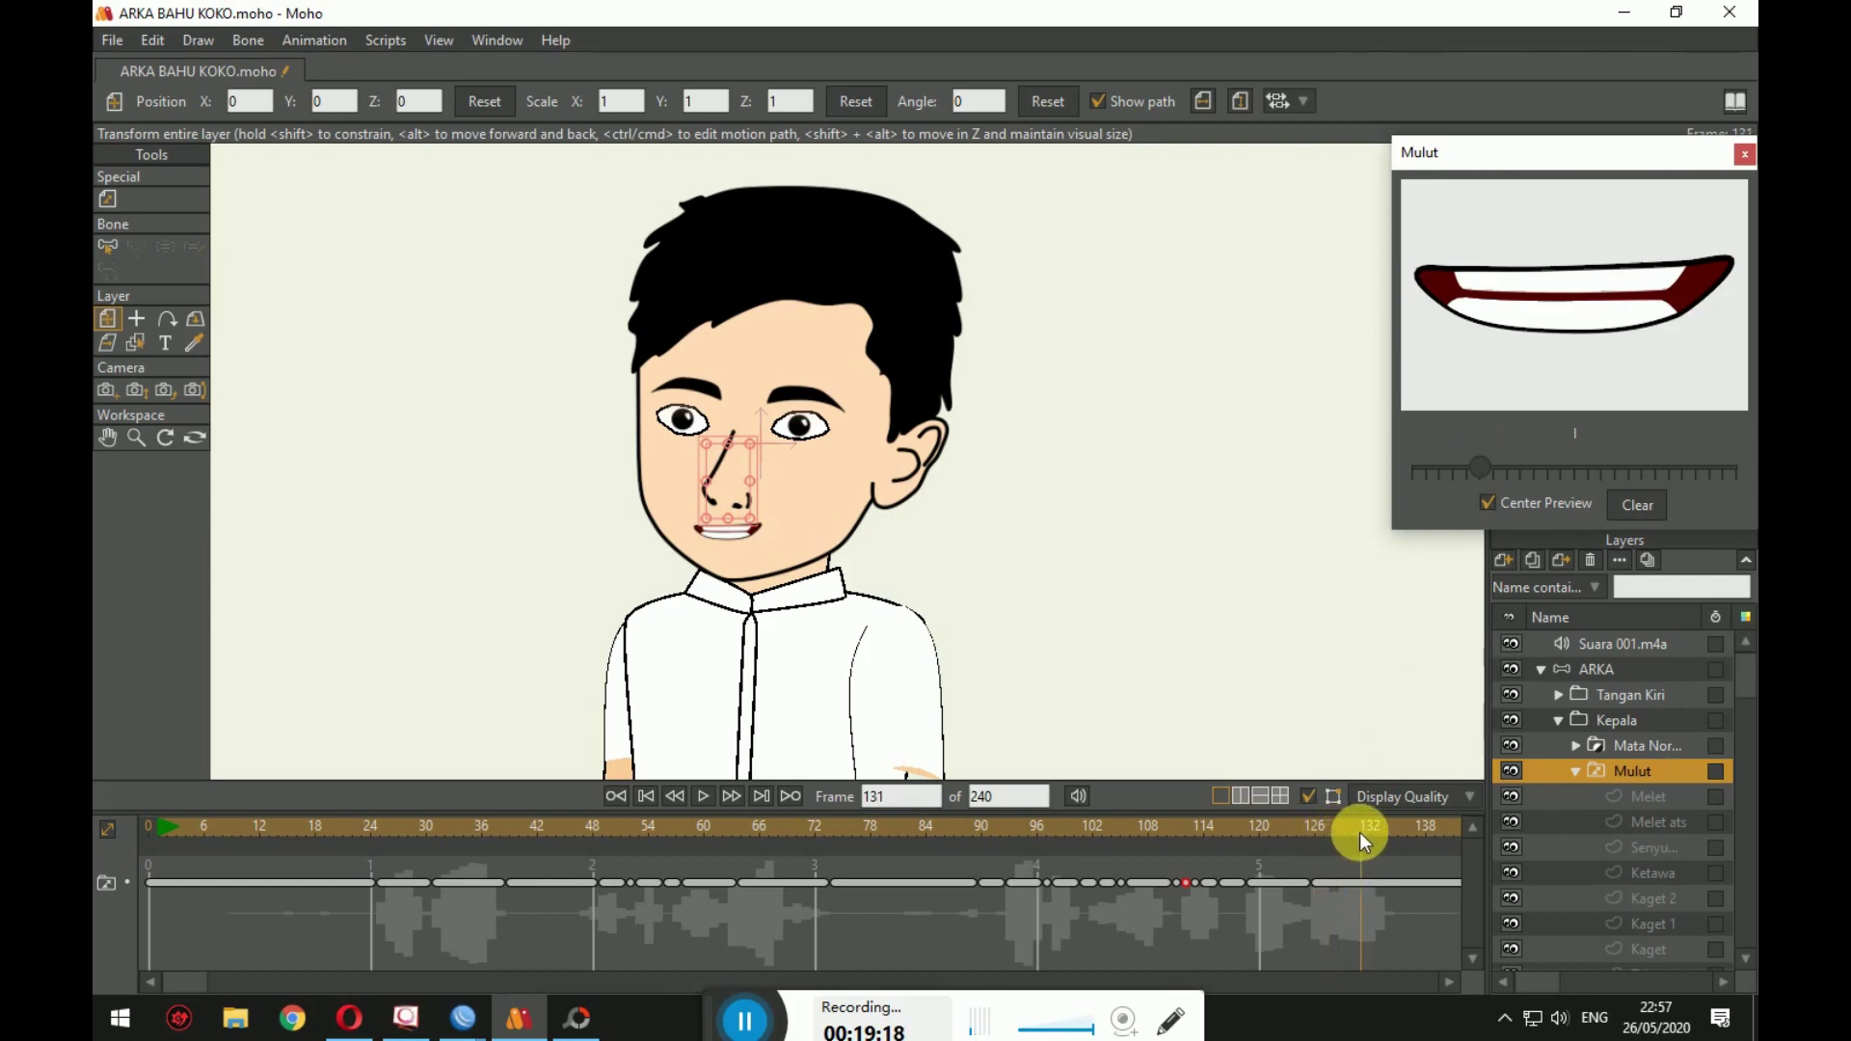
click(1500, 470)
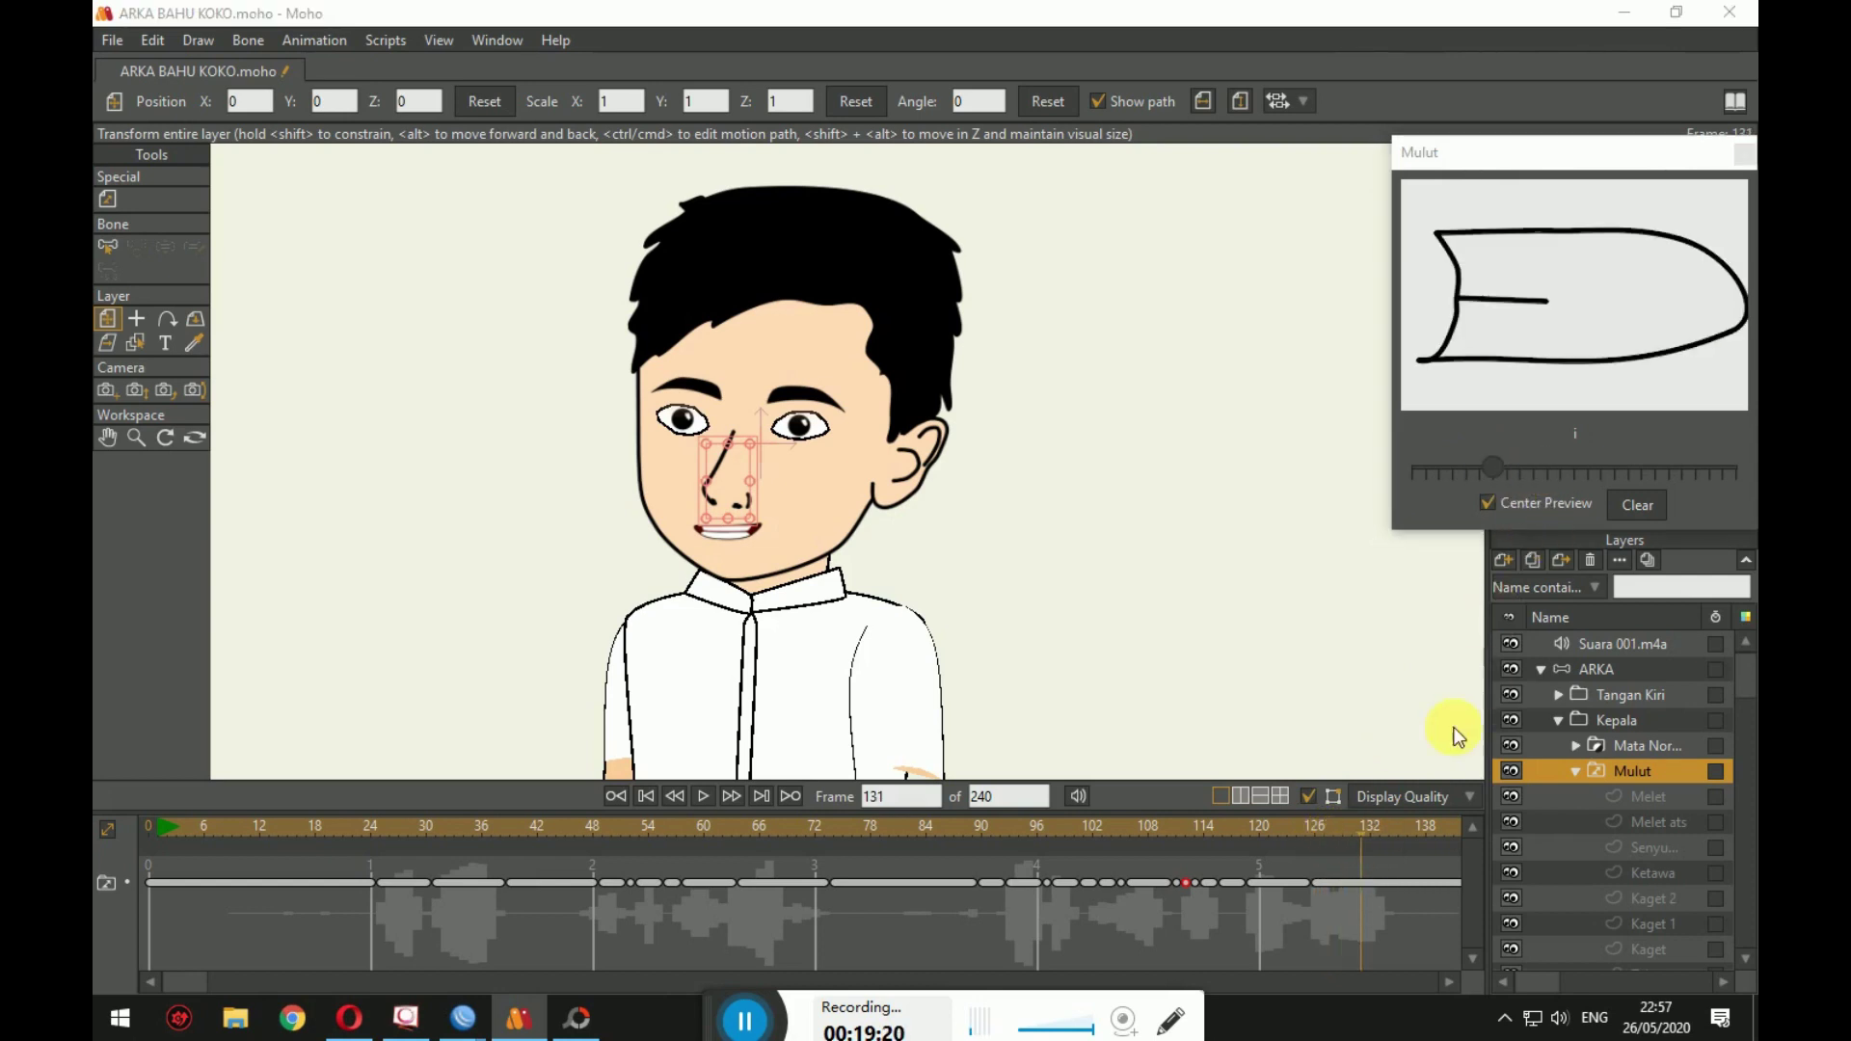
Step: Close the mouth with Datar at frame 135
drag(1370, 819, 1397, 822)
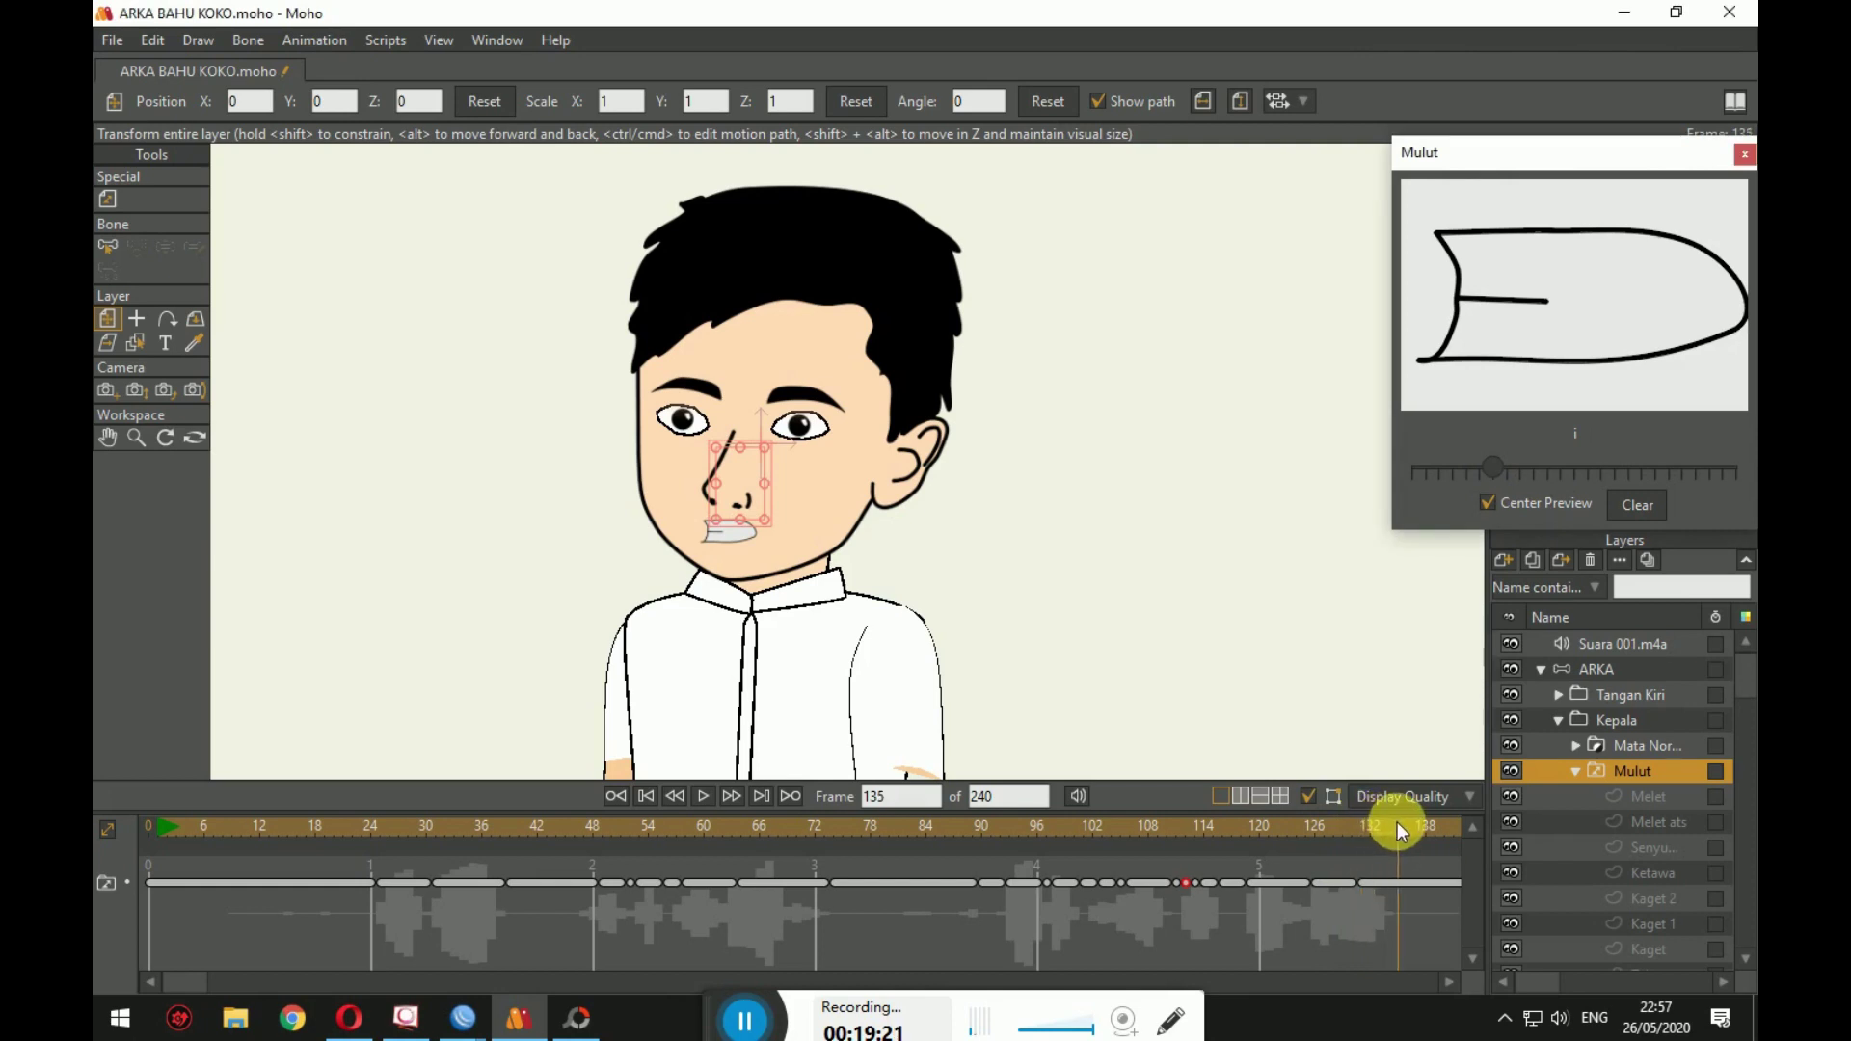
click(1432, 466)
click(1412, 468)
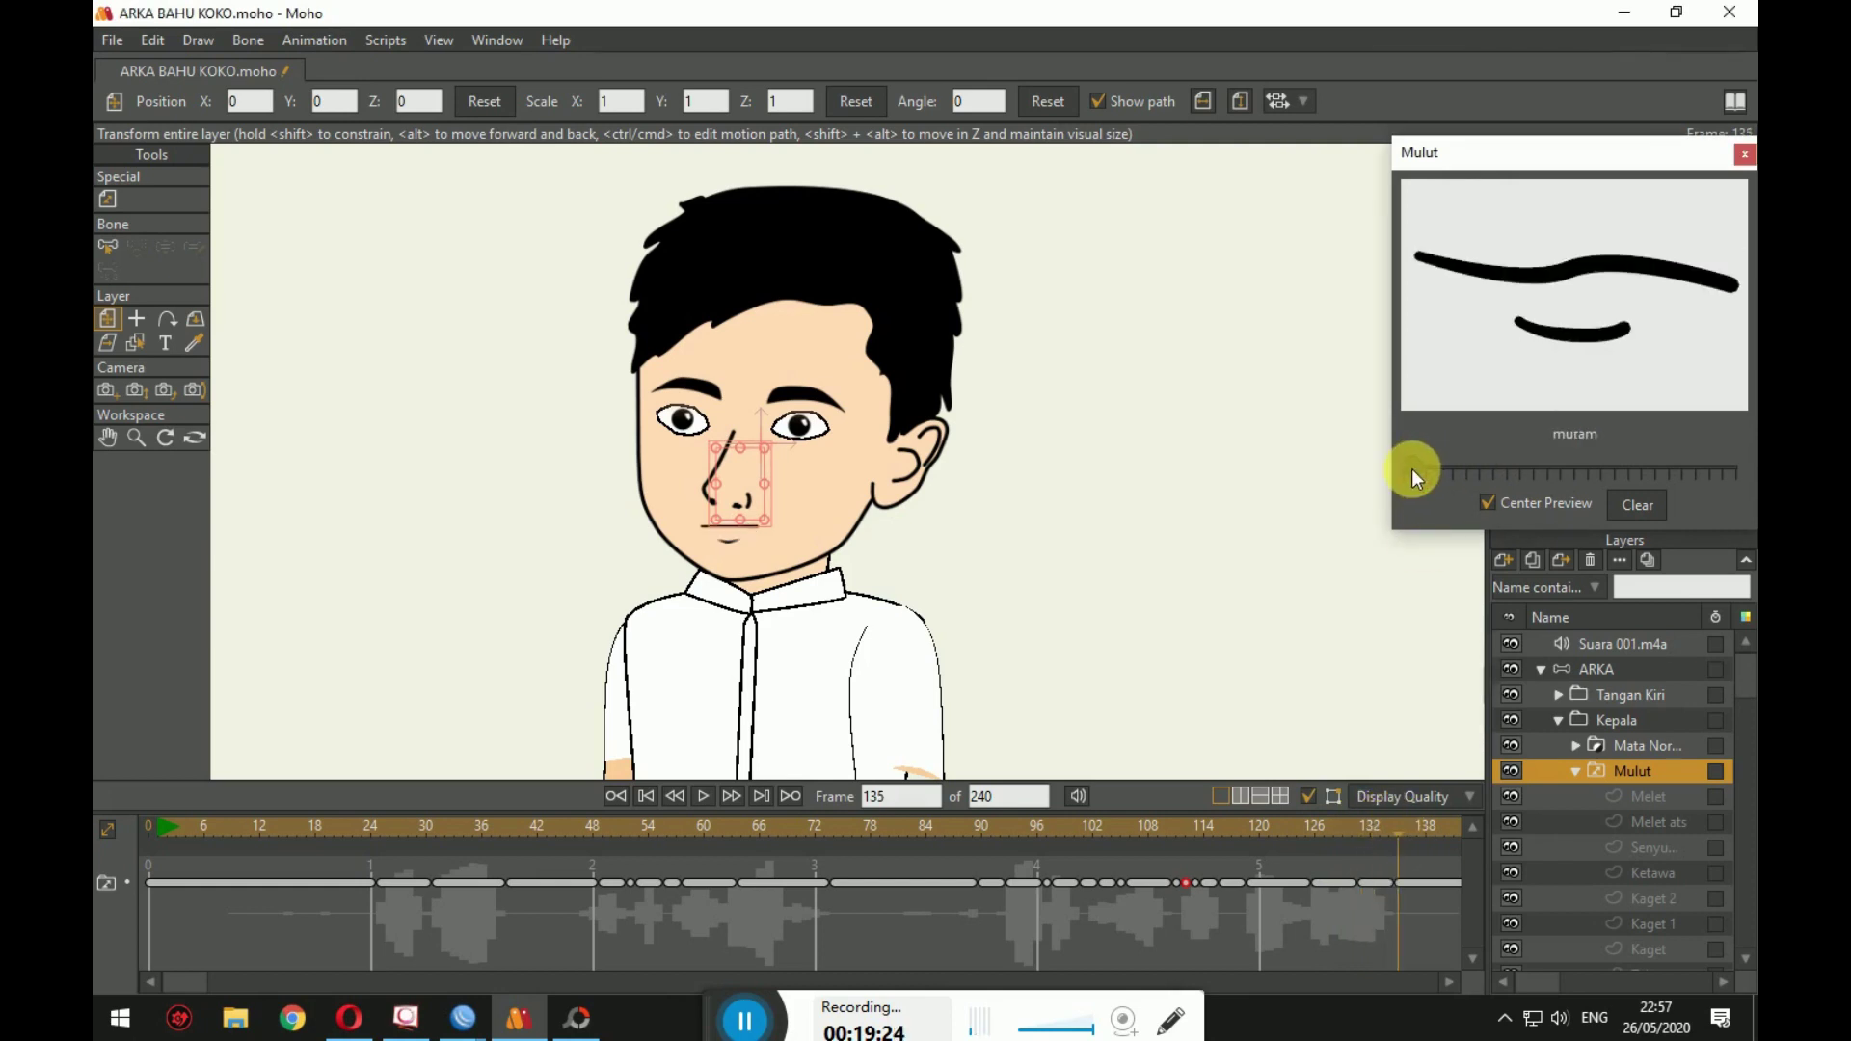
click(1432, 466)
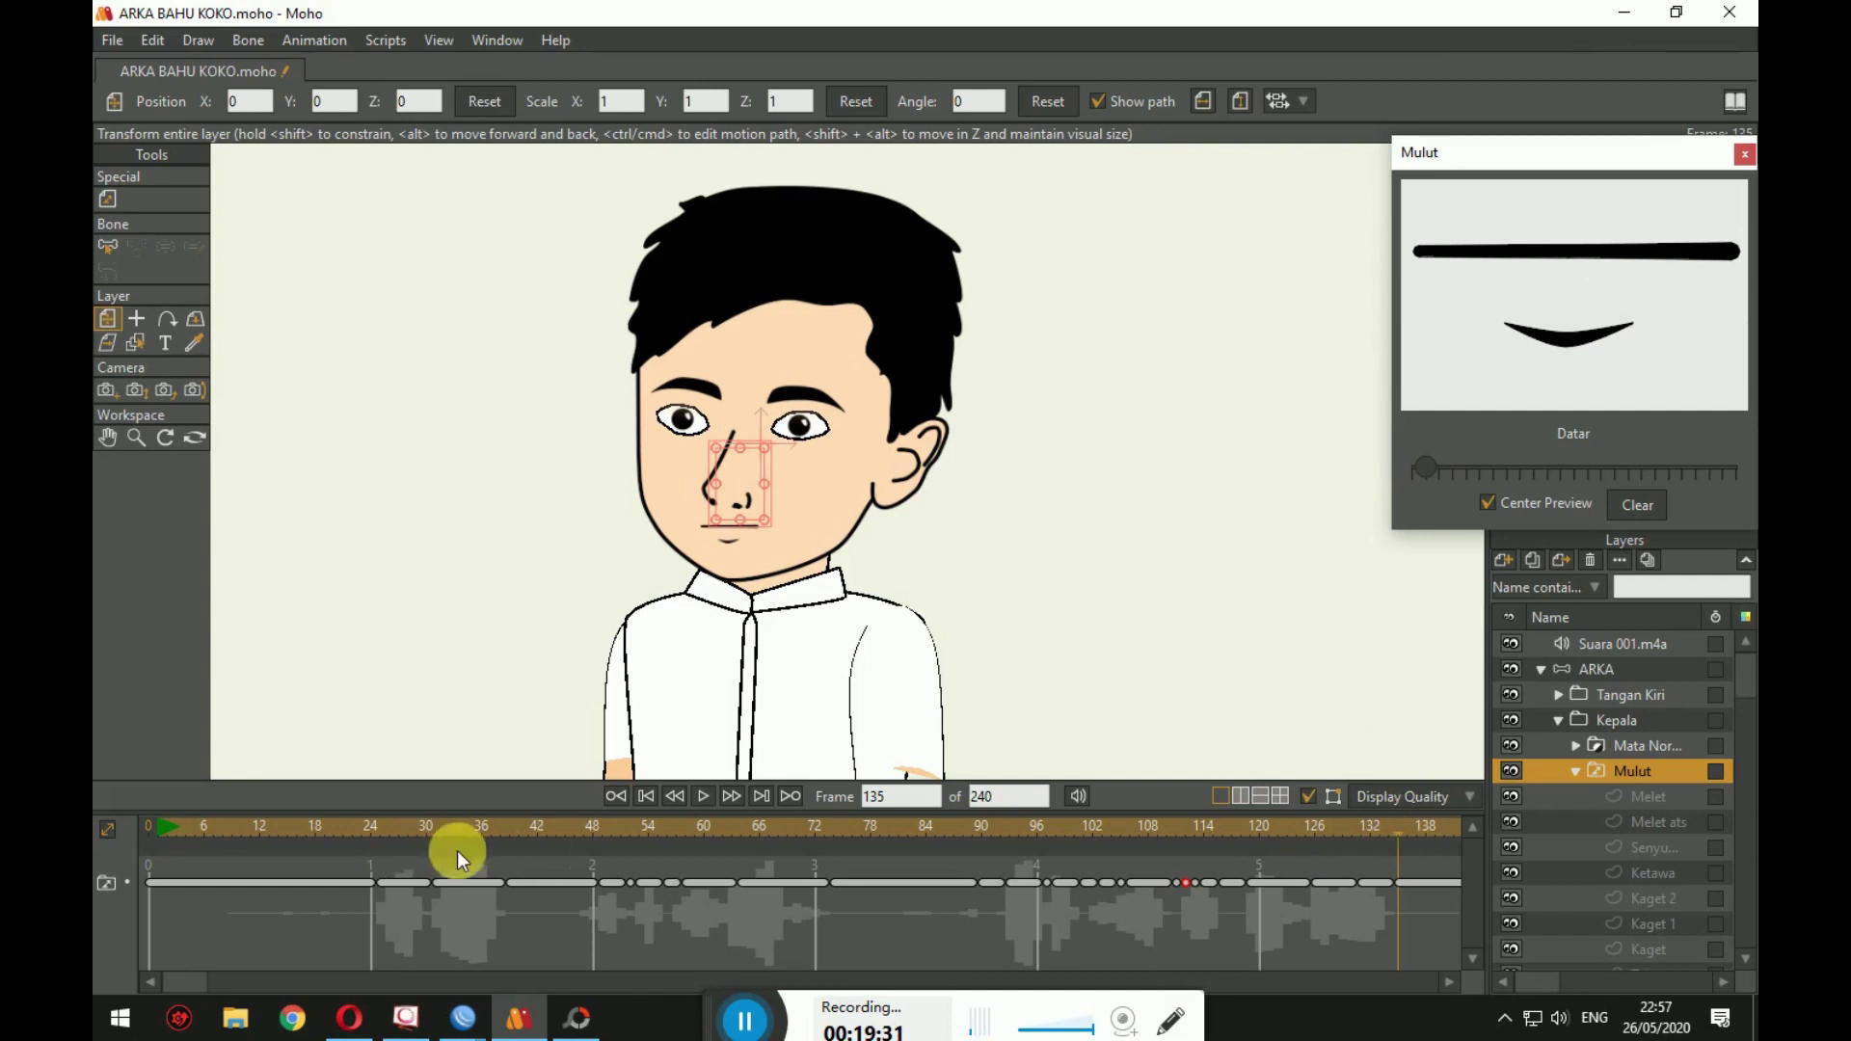
Step: Play the lip-sync from the beginning of the timeline to check it, then stop and return to frame 0
drag(1398, 819, 164, 891)
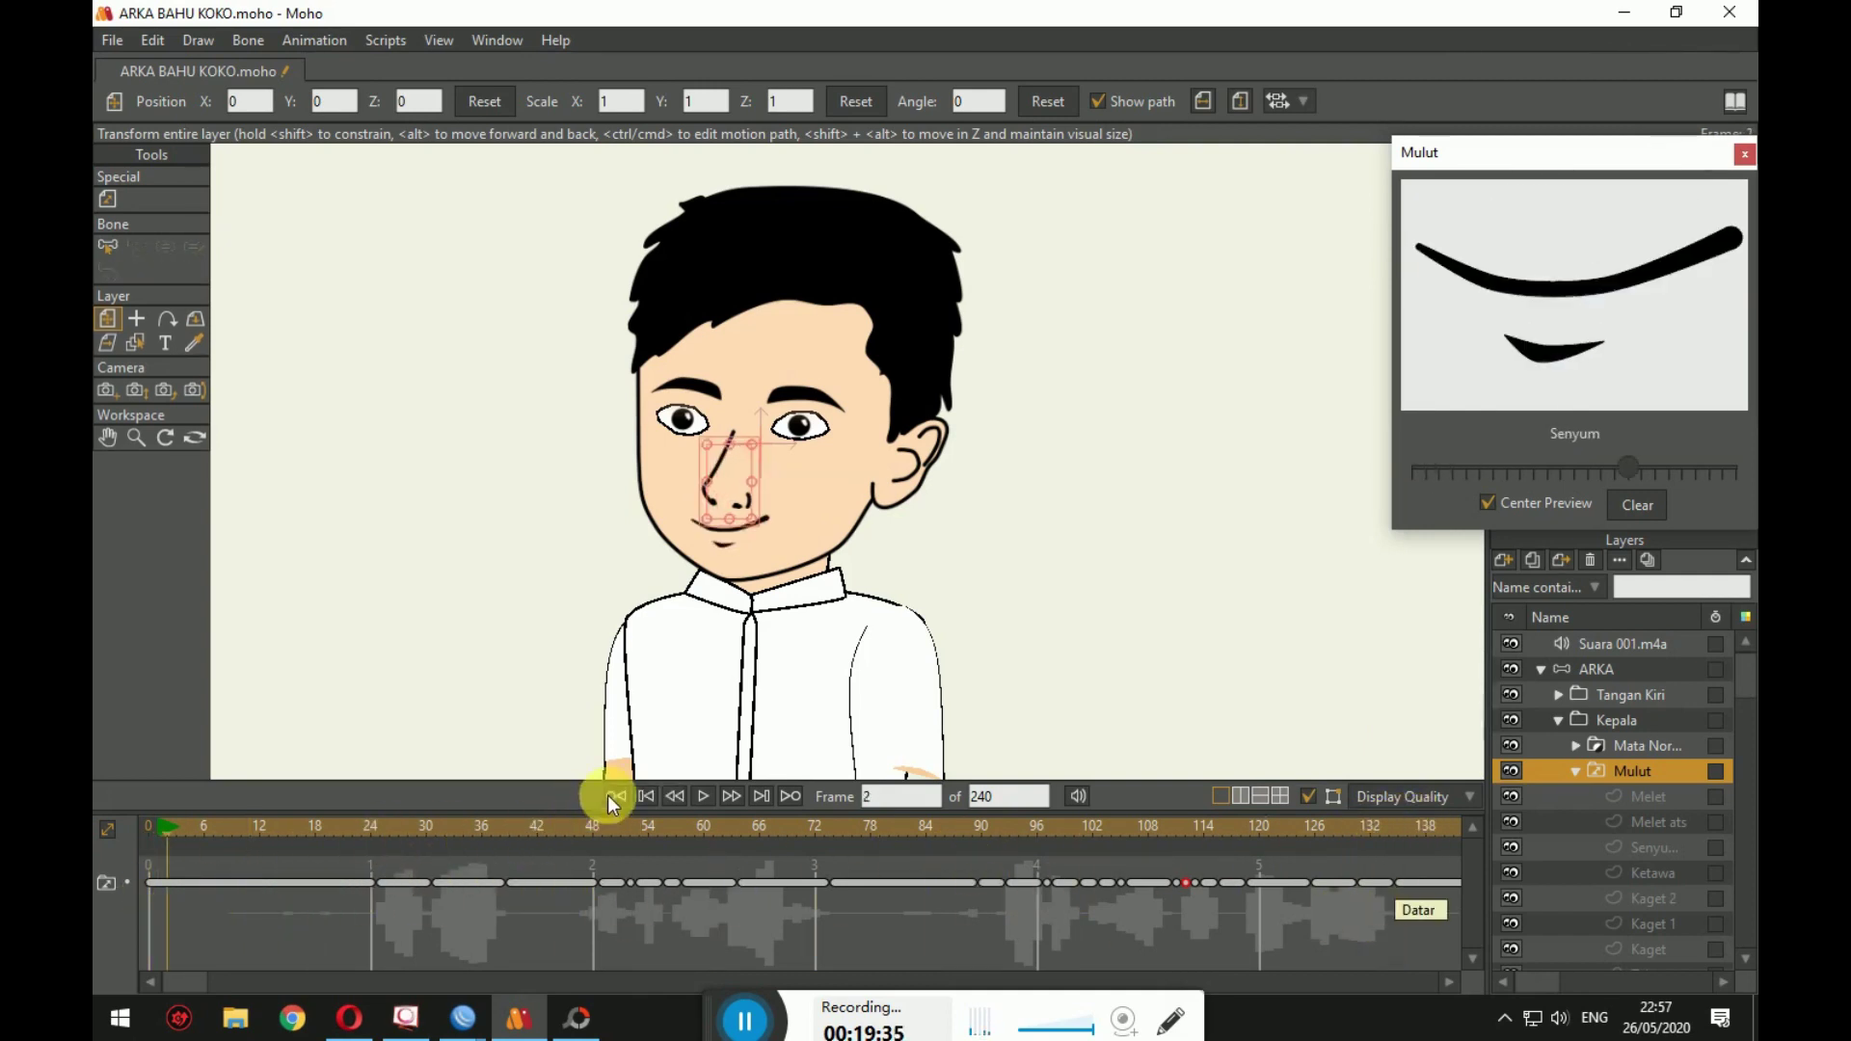
click(703, 795)
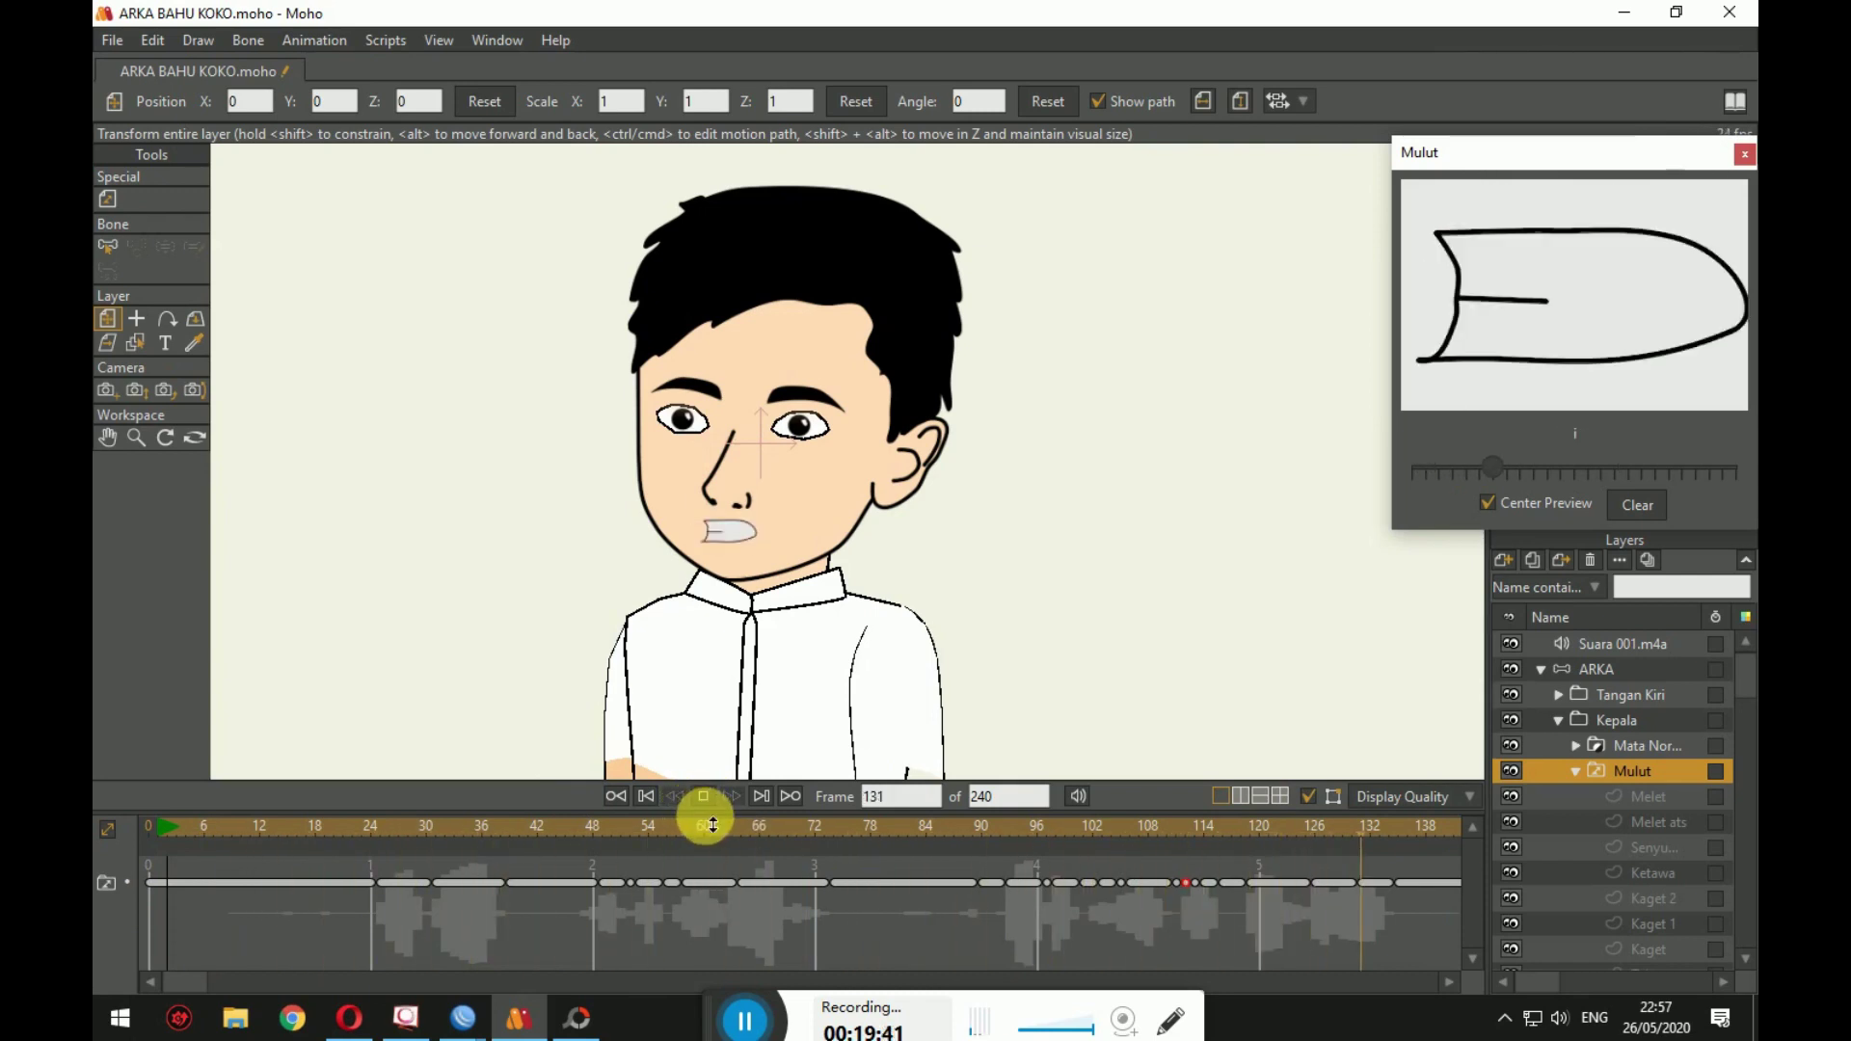
click(705, 800)
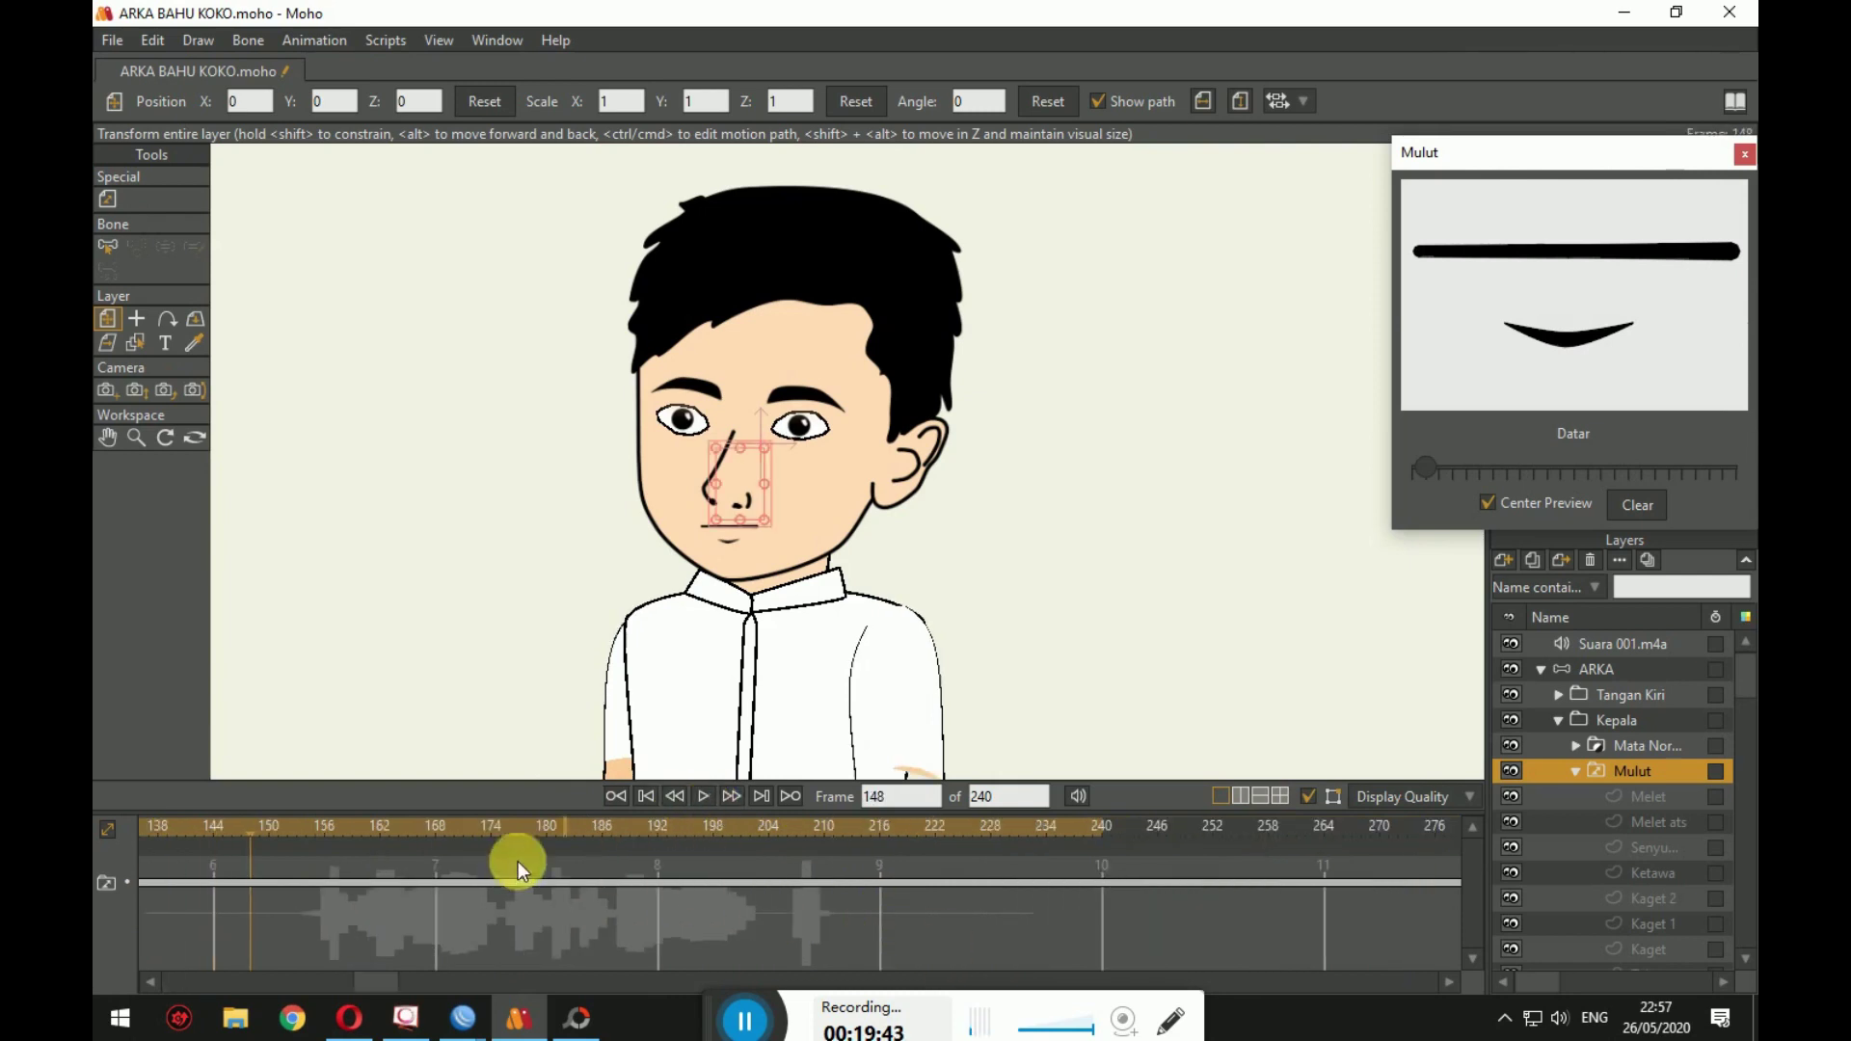
drag(246, 833, 100, 873)
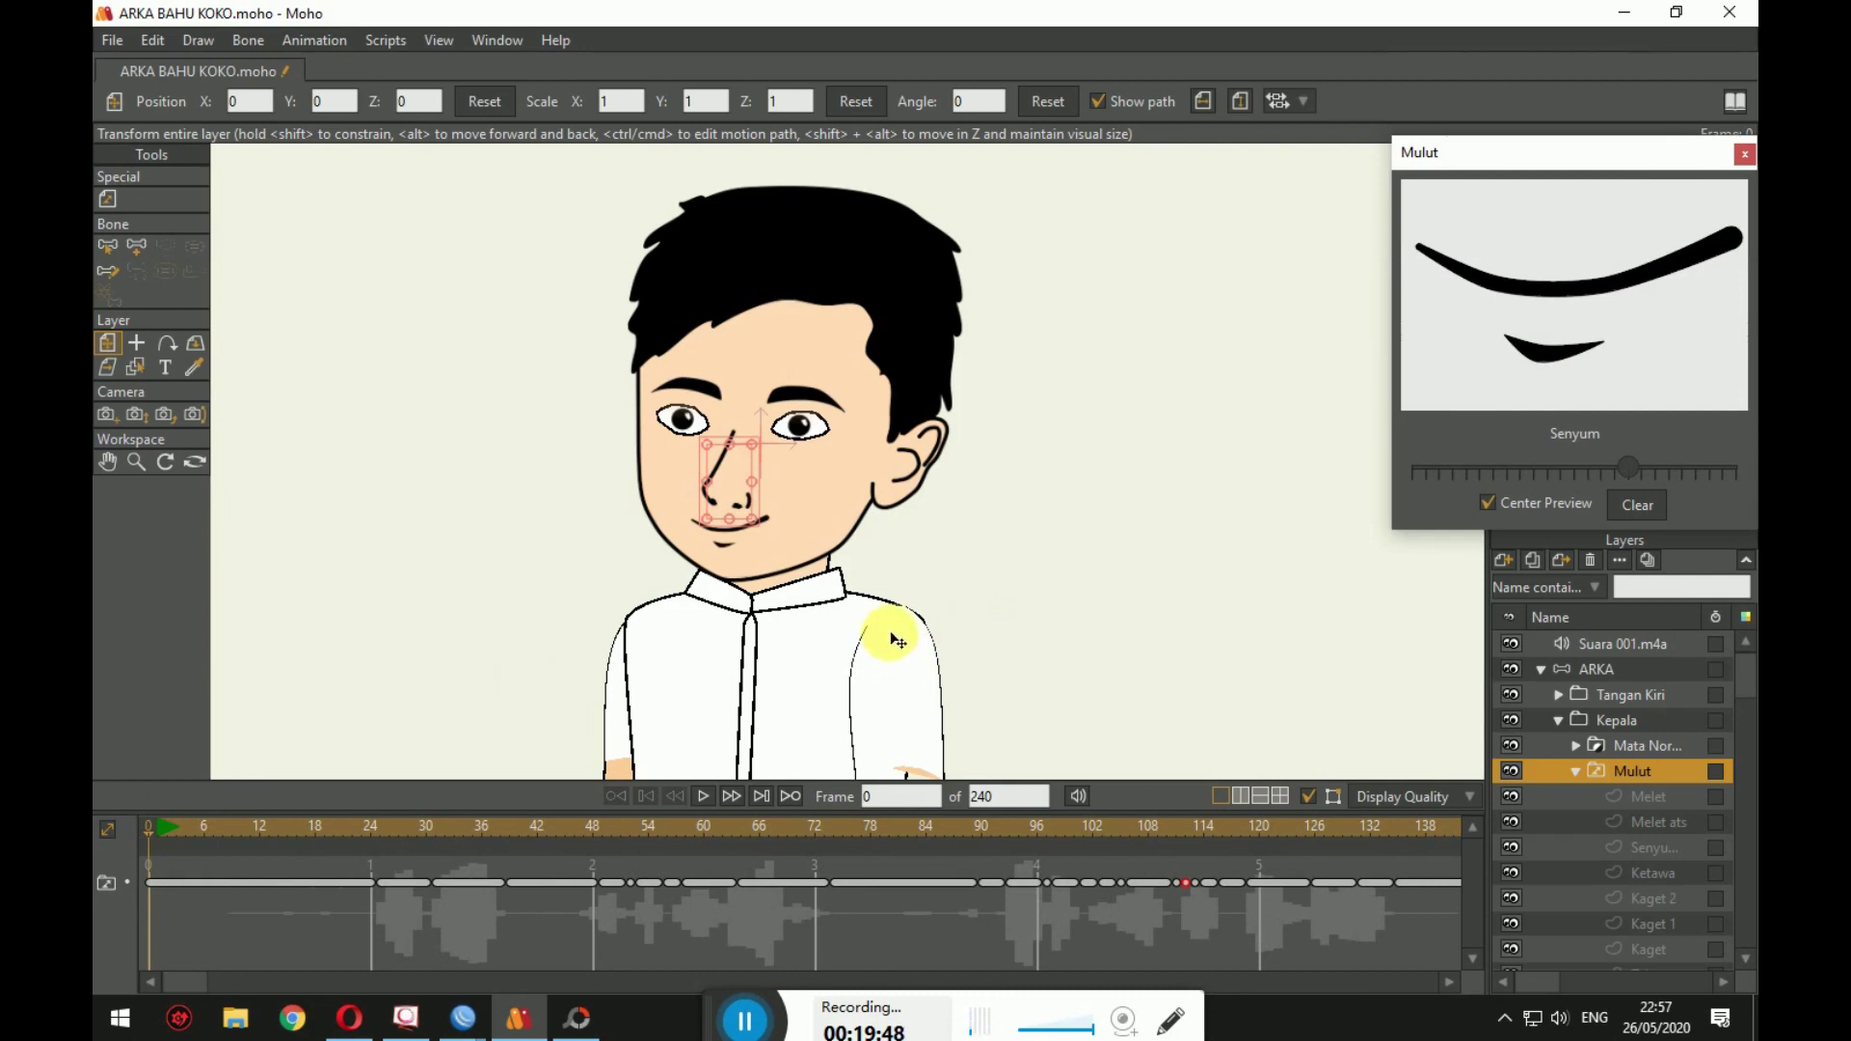
Step: Select the ARKA bone layer and key the head bone's pose at frame 24 with Manipulate Bones
scroll(1060, 714, down, 4)
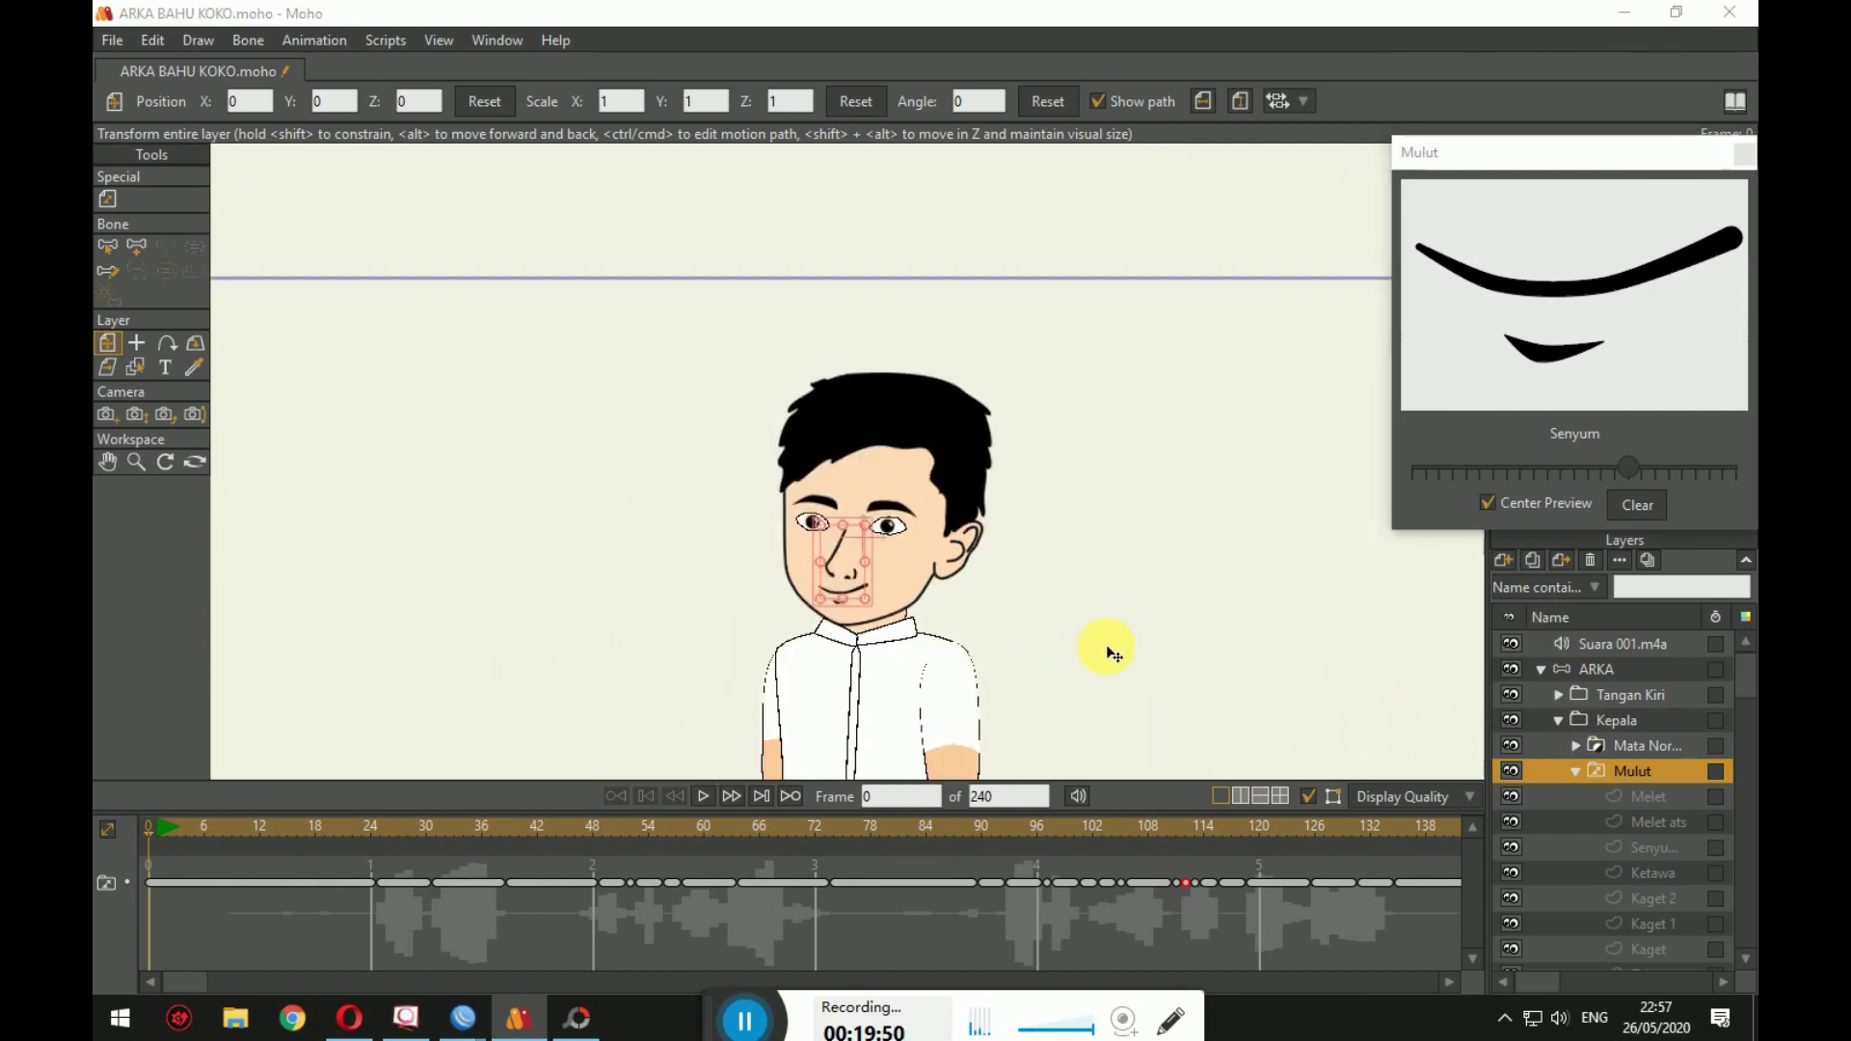
click(877, 663)
scroll(826, 599, up, 3)
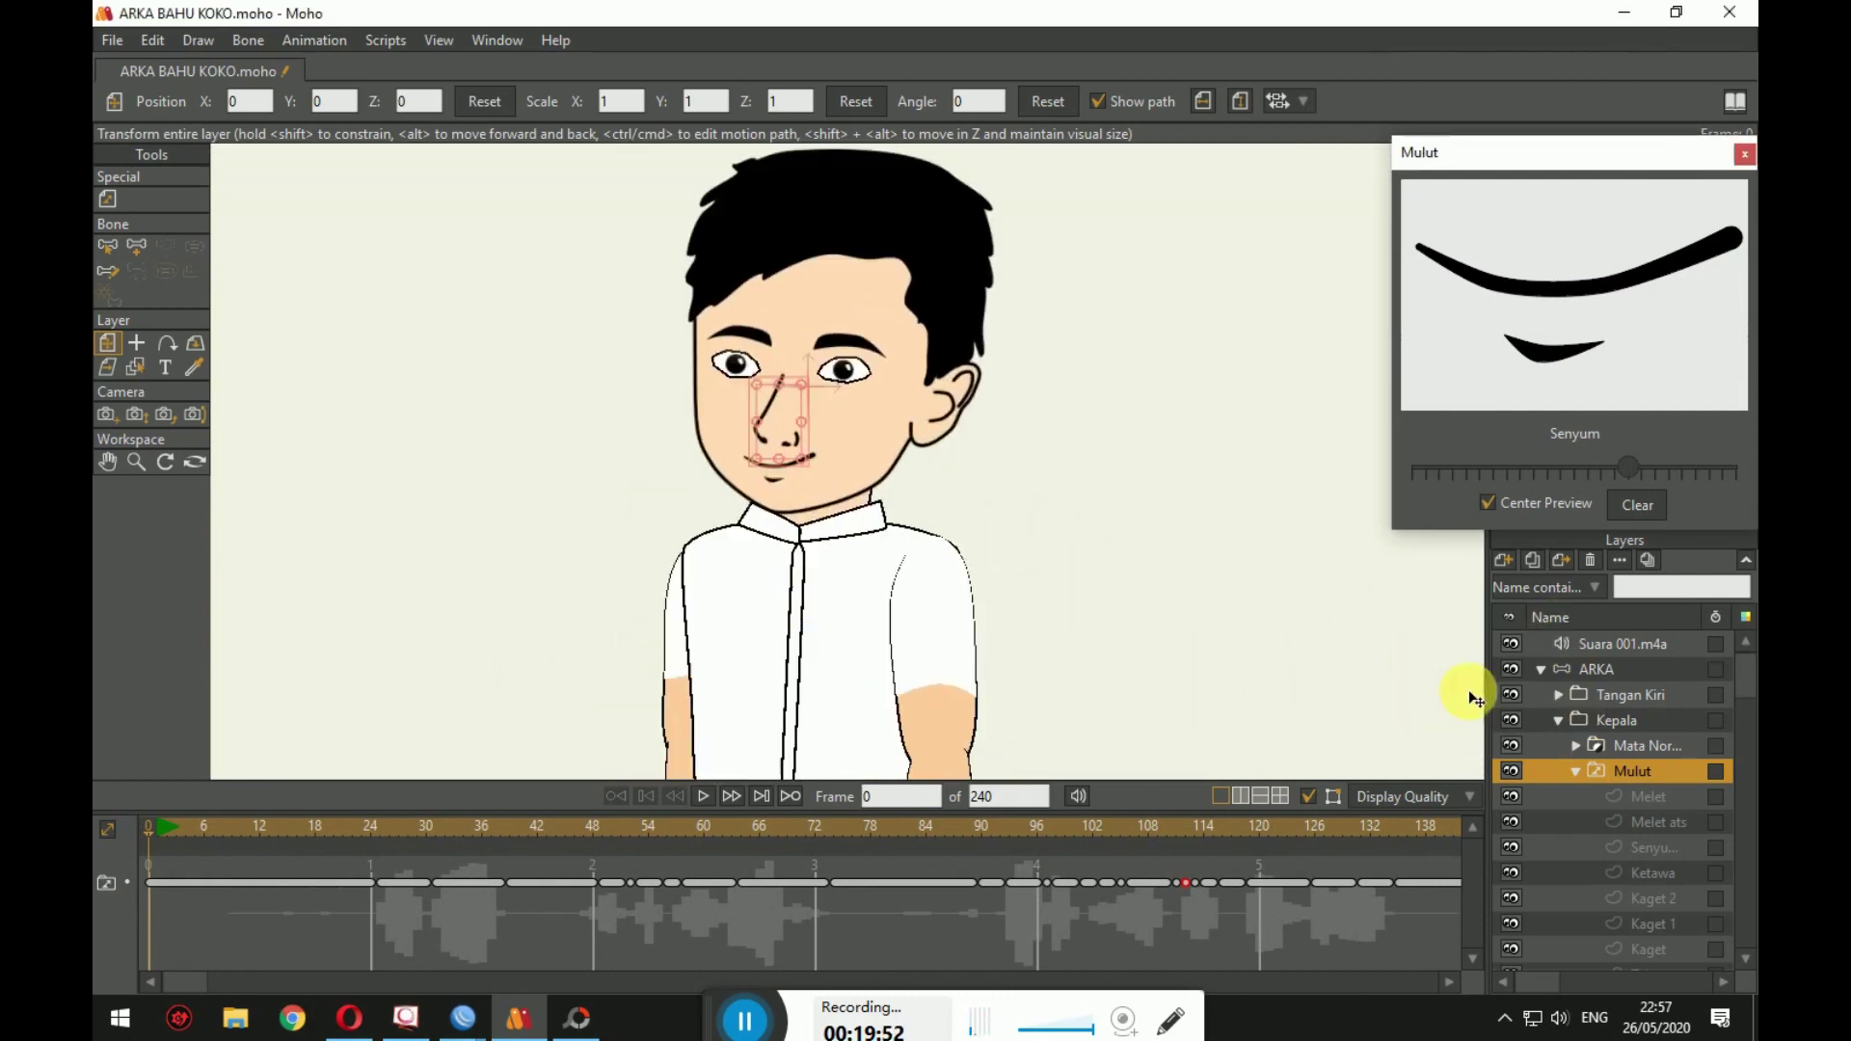
click(1630, 674)
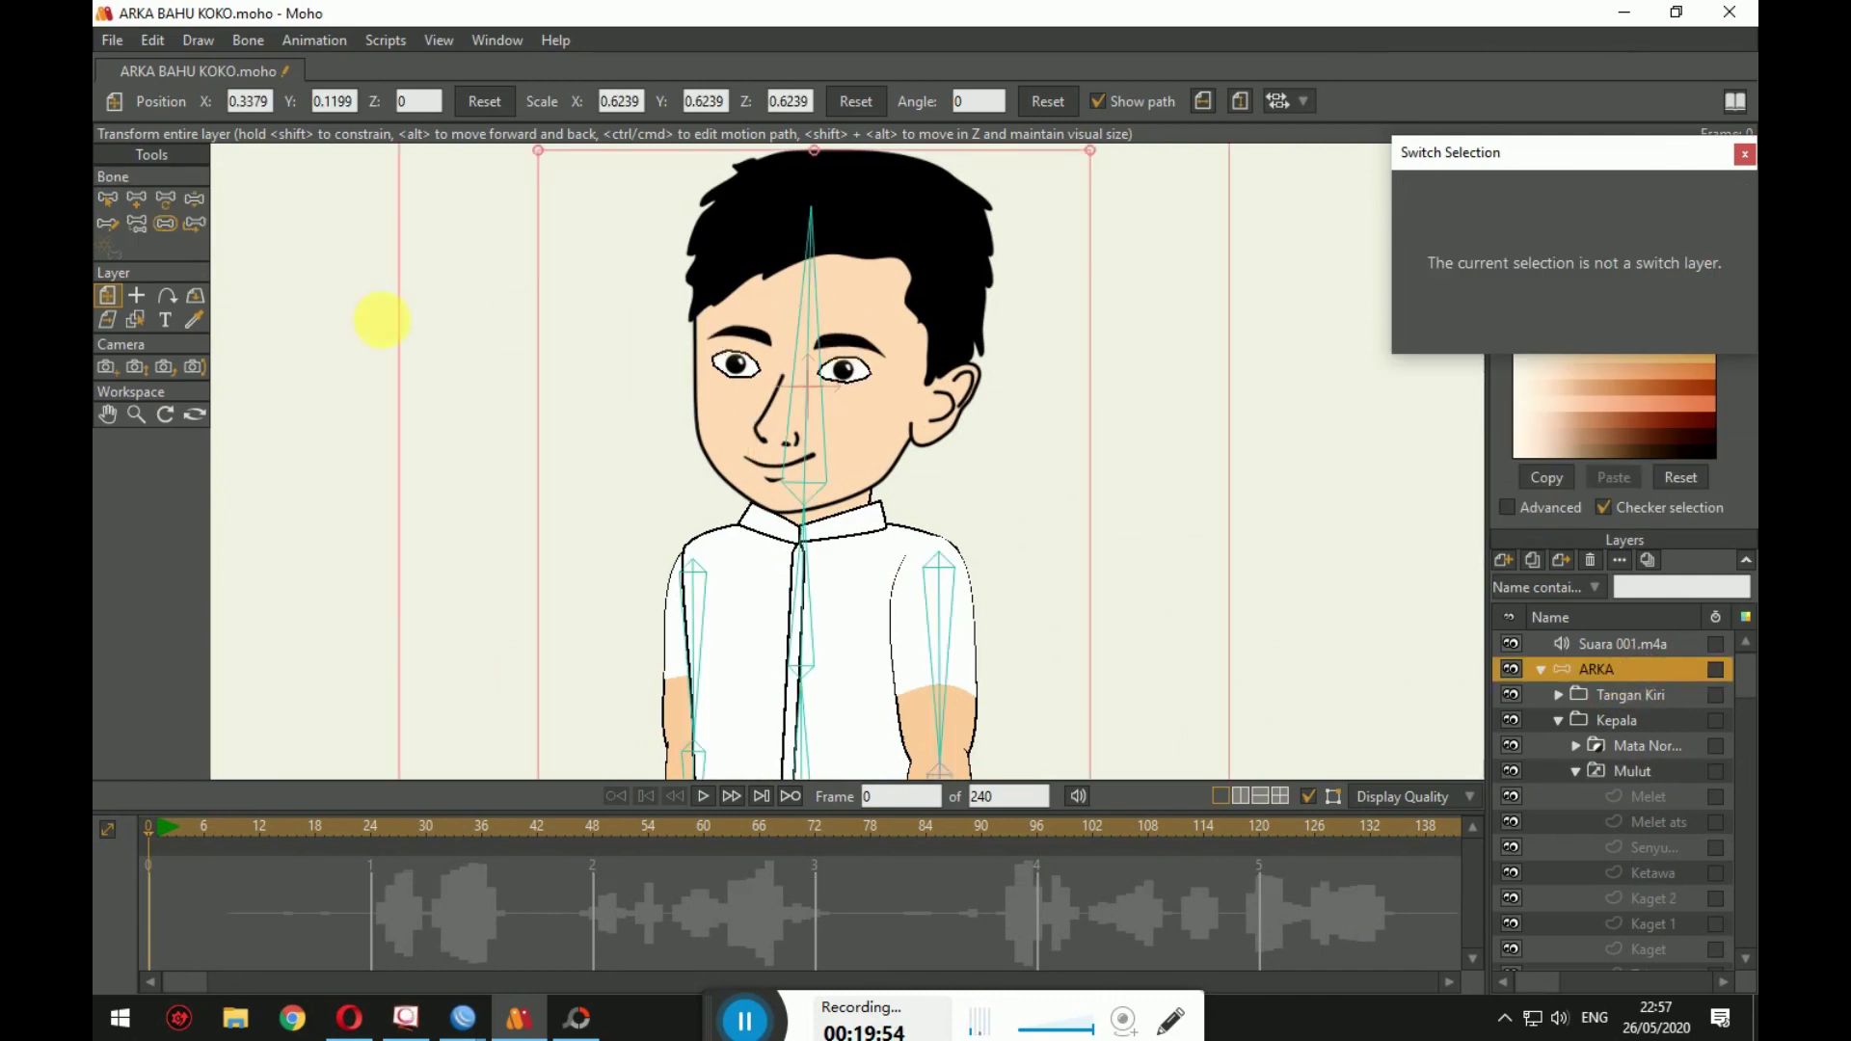
click(193, 199)
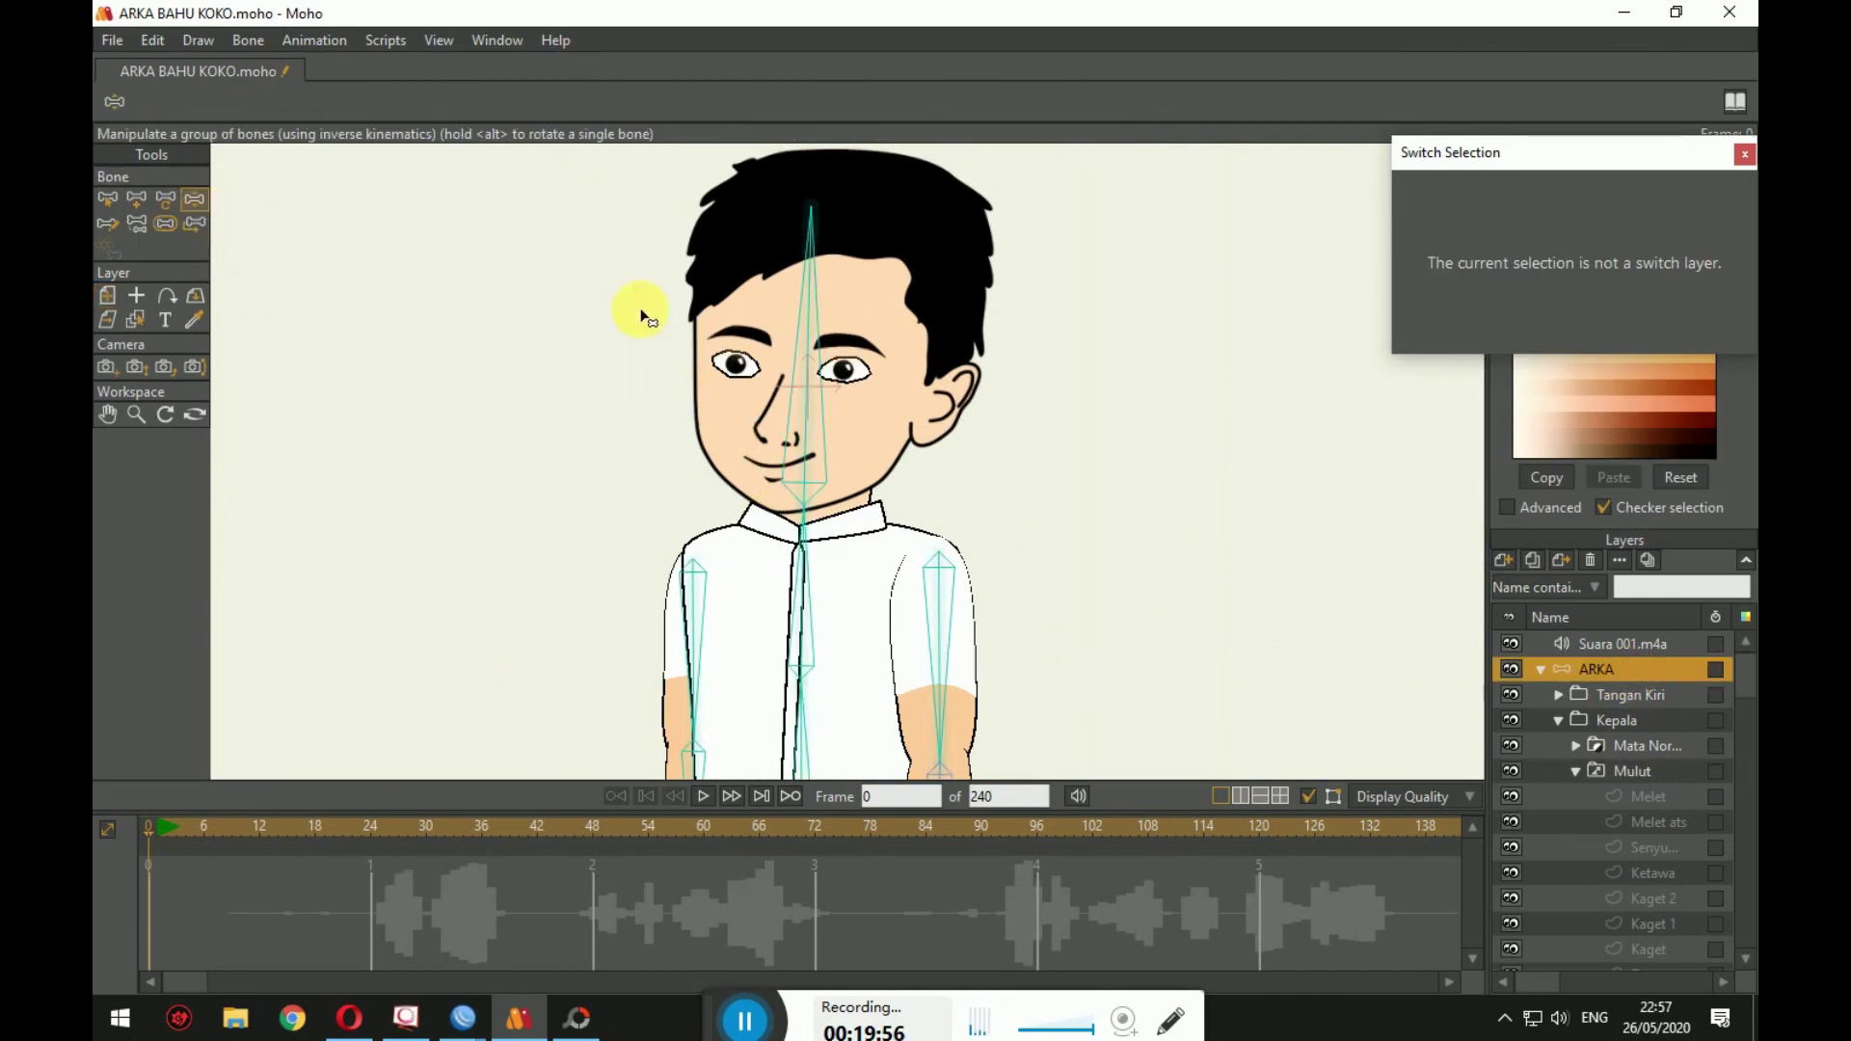
scroll(703, 380, up, 3)
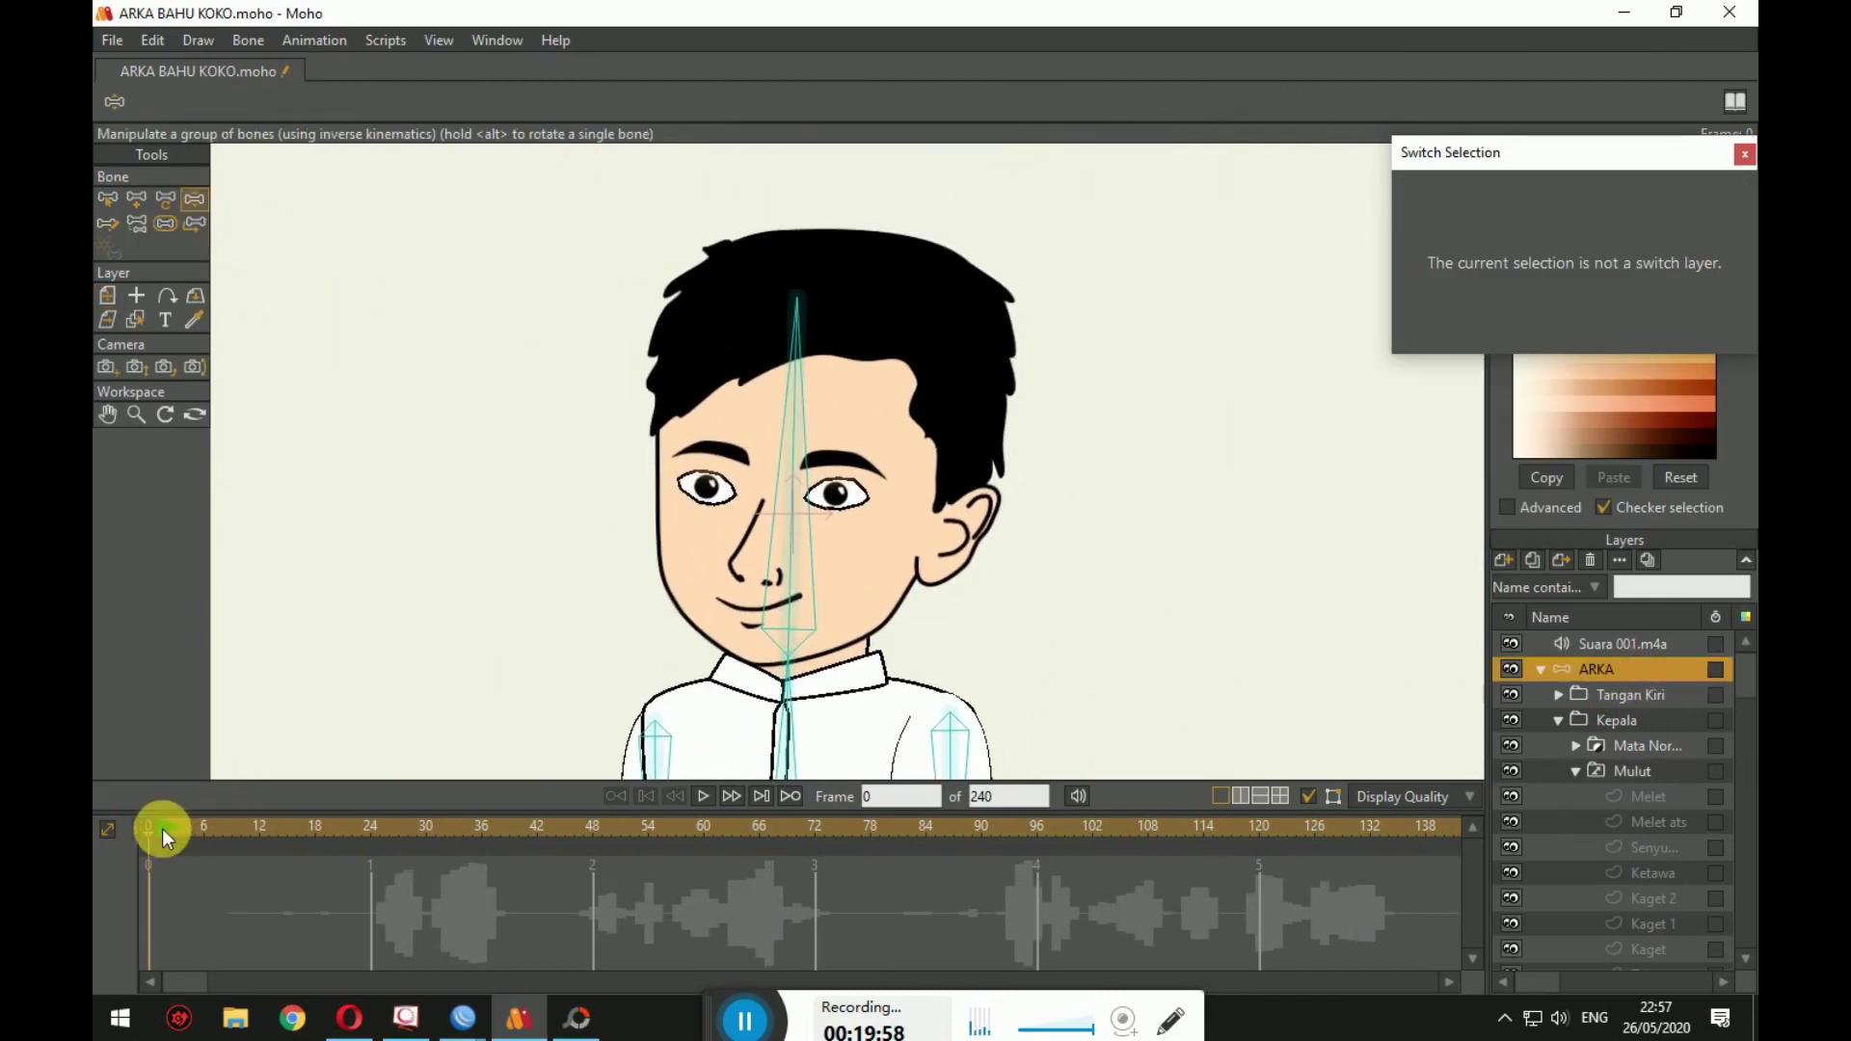
drag(160, 829, 397, 839)
click(798, 492)
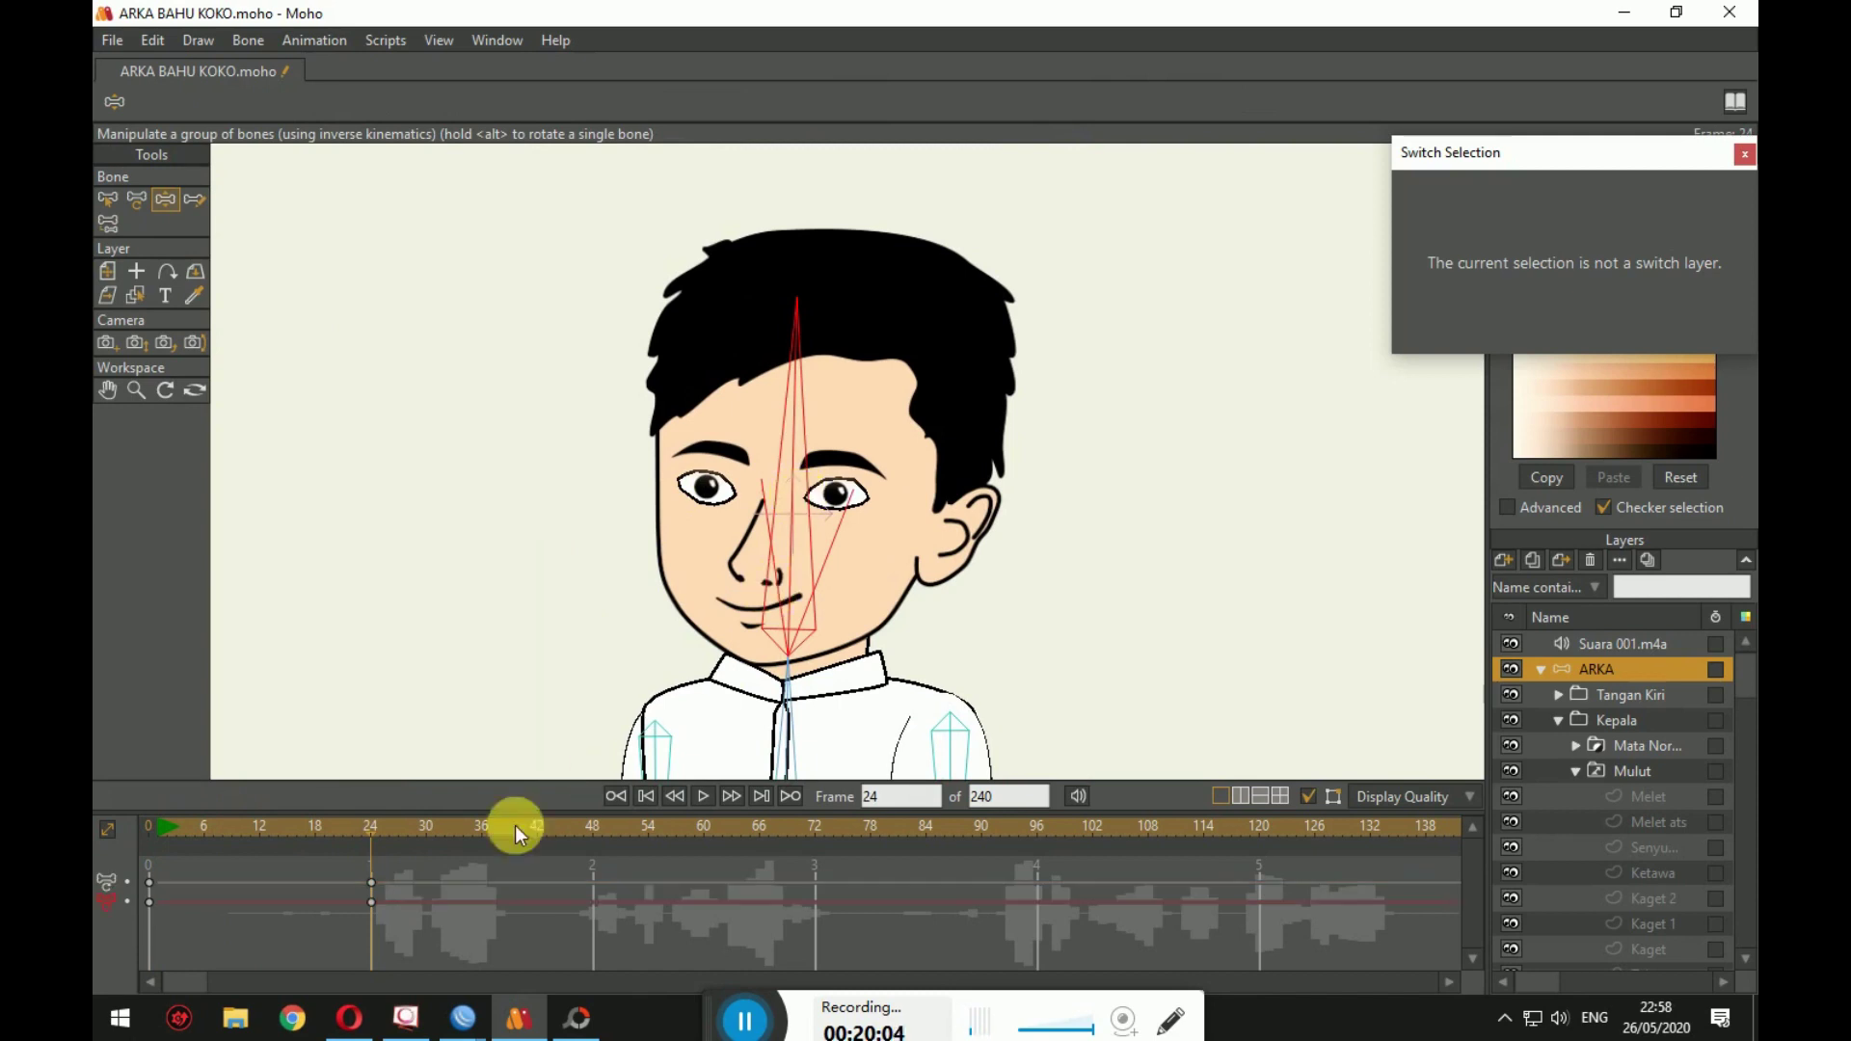
Step: Keyframe the head tilting toward the face side at frame 48, back upright at about frame 73, and tilted again at about frame 137
drag(365, 826, 592, 830)
drag(793, 405, 723, 504)
drag(588, 843, 825, 843)
drag(791, 410, 810, 469)
drag(815, 827, 1408, 893)
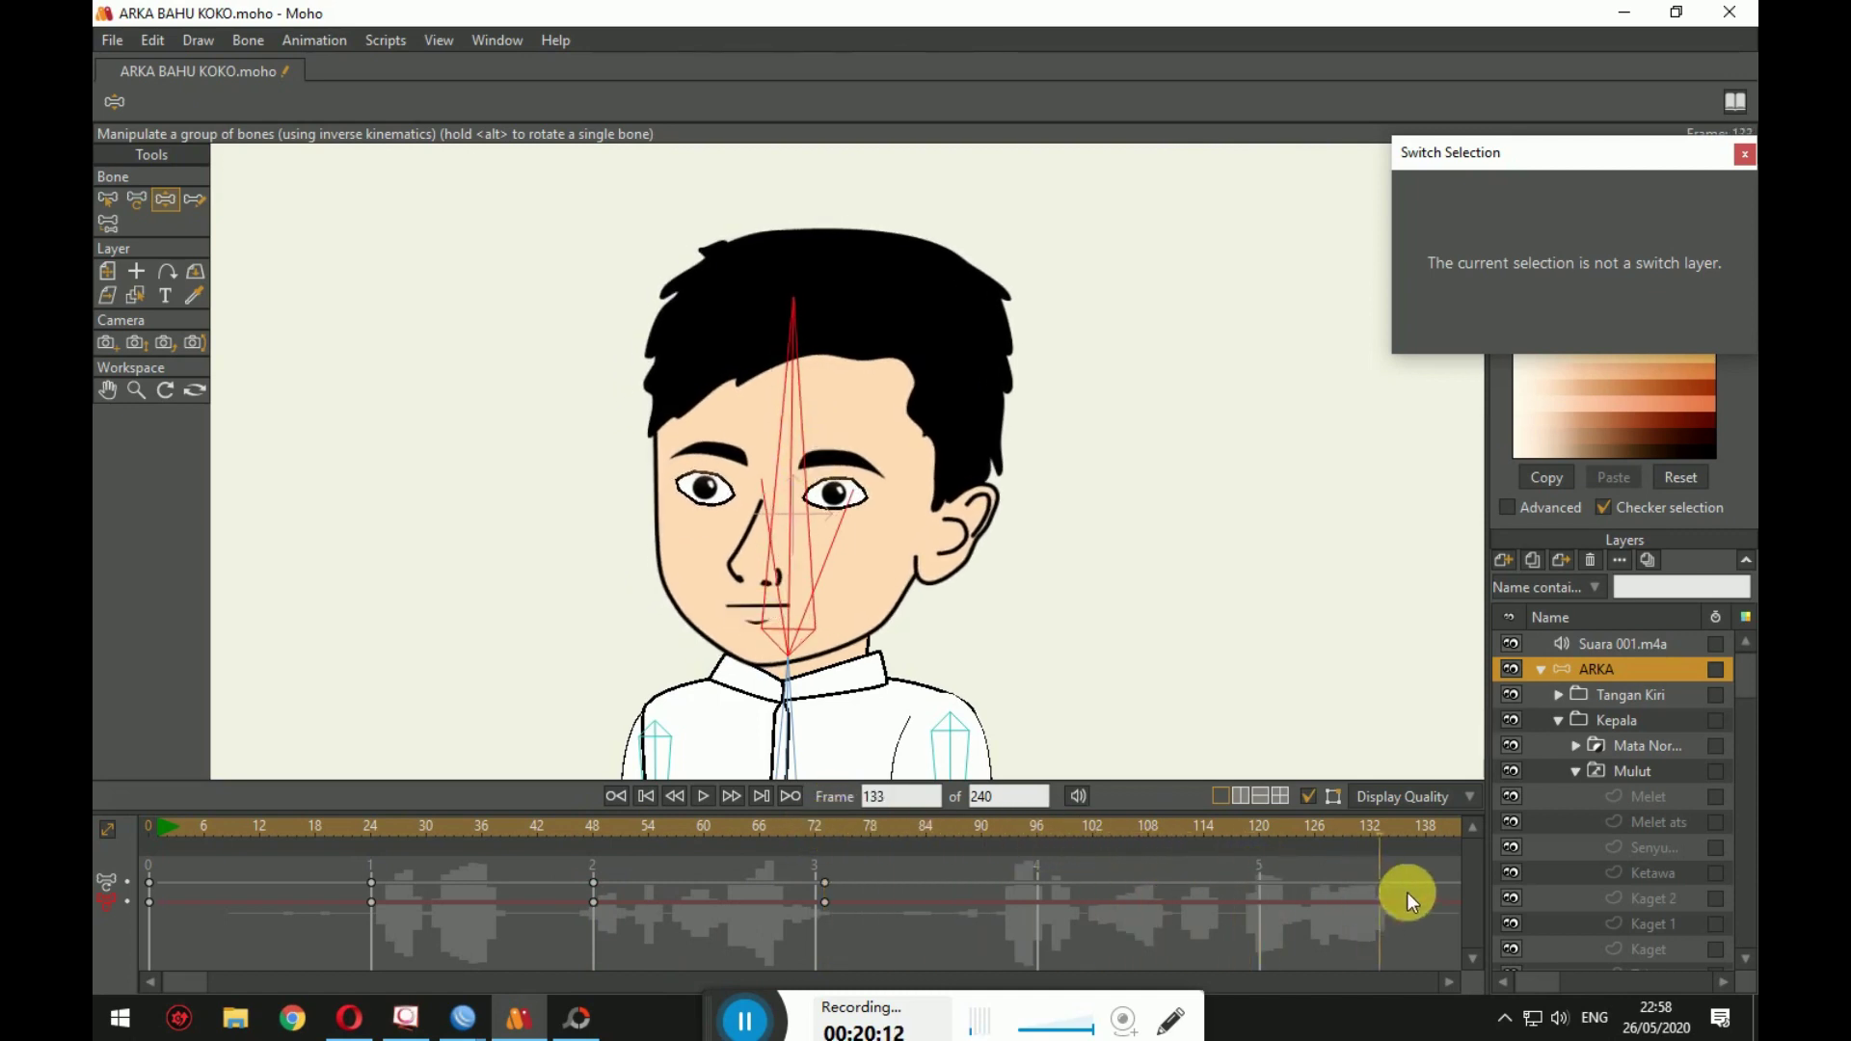
drag(872, 449, 830, 424)
Step: Play the animation from the start to check the head movement together with the lip-sync
drag(193, 826, 131, 820)
click(697, 797)
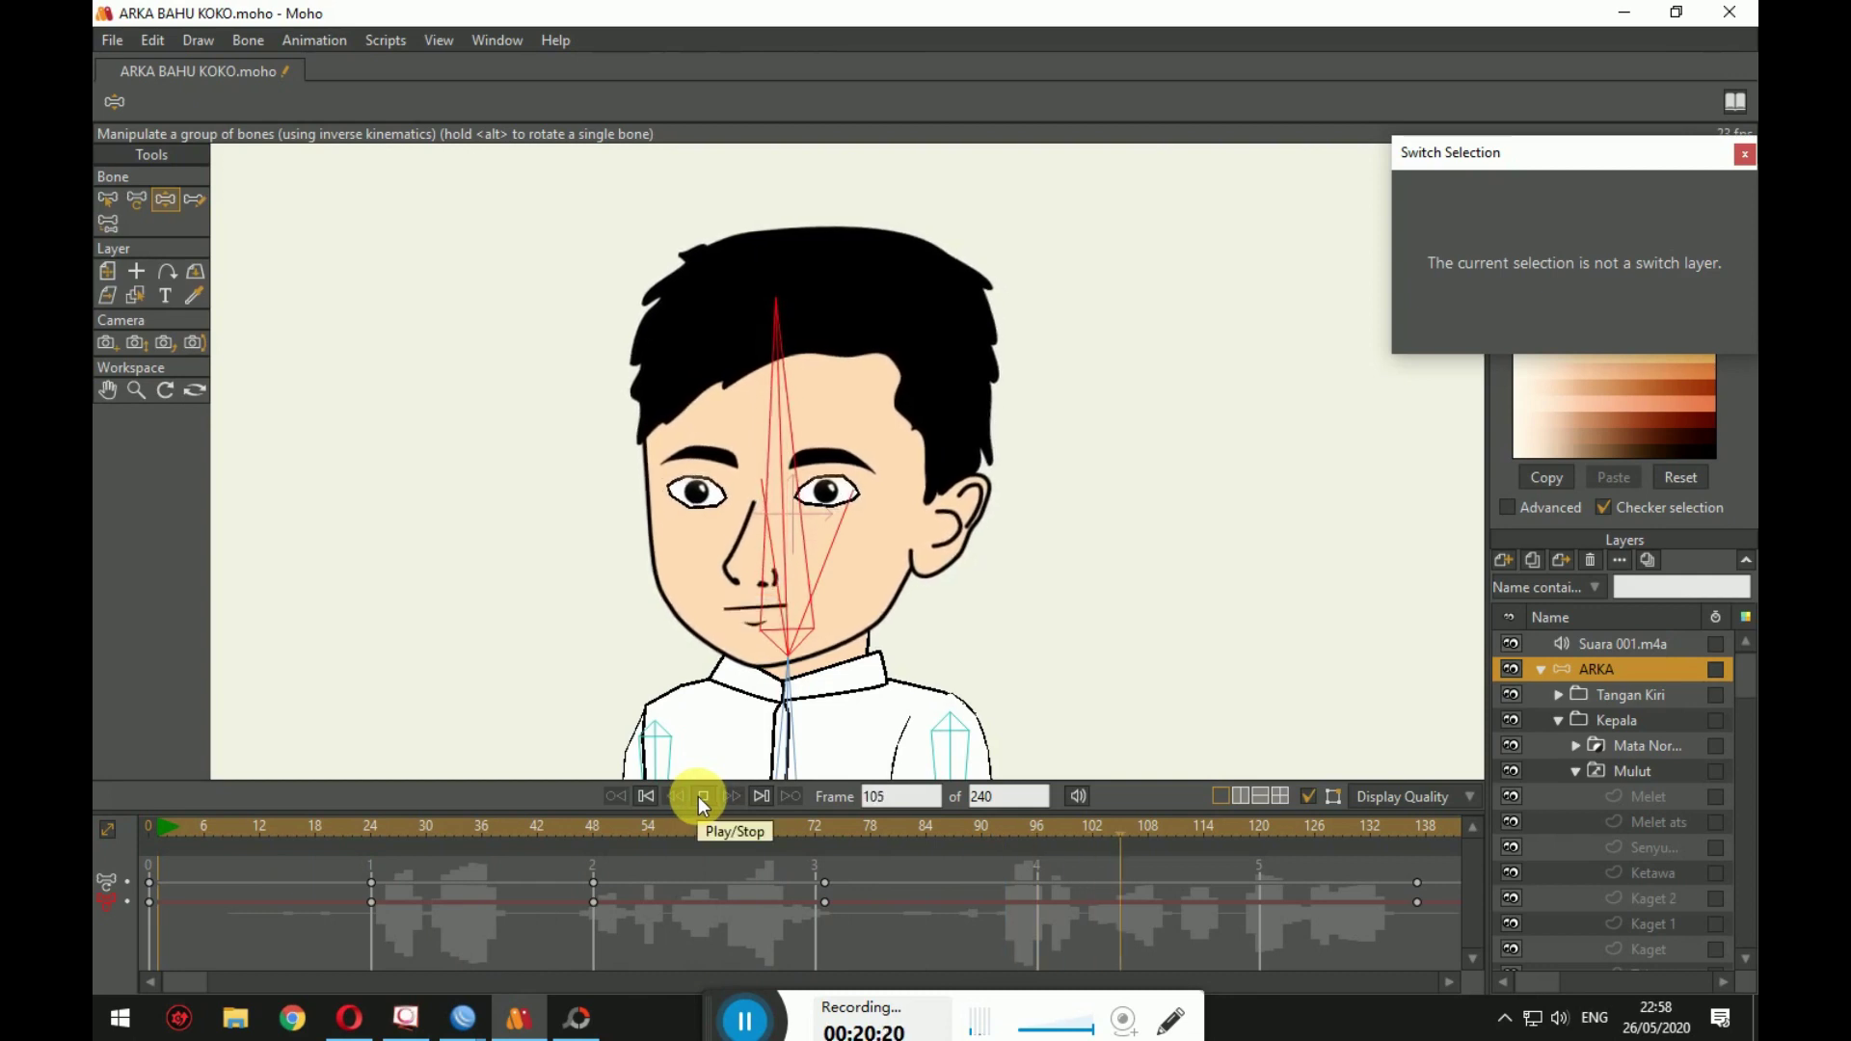
click(699, 797)
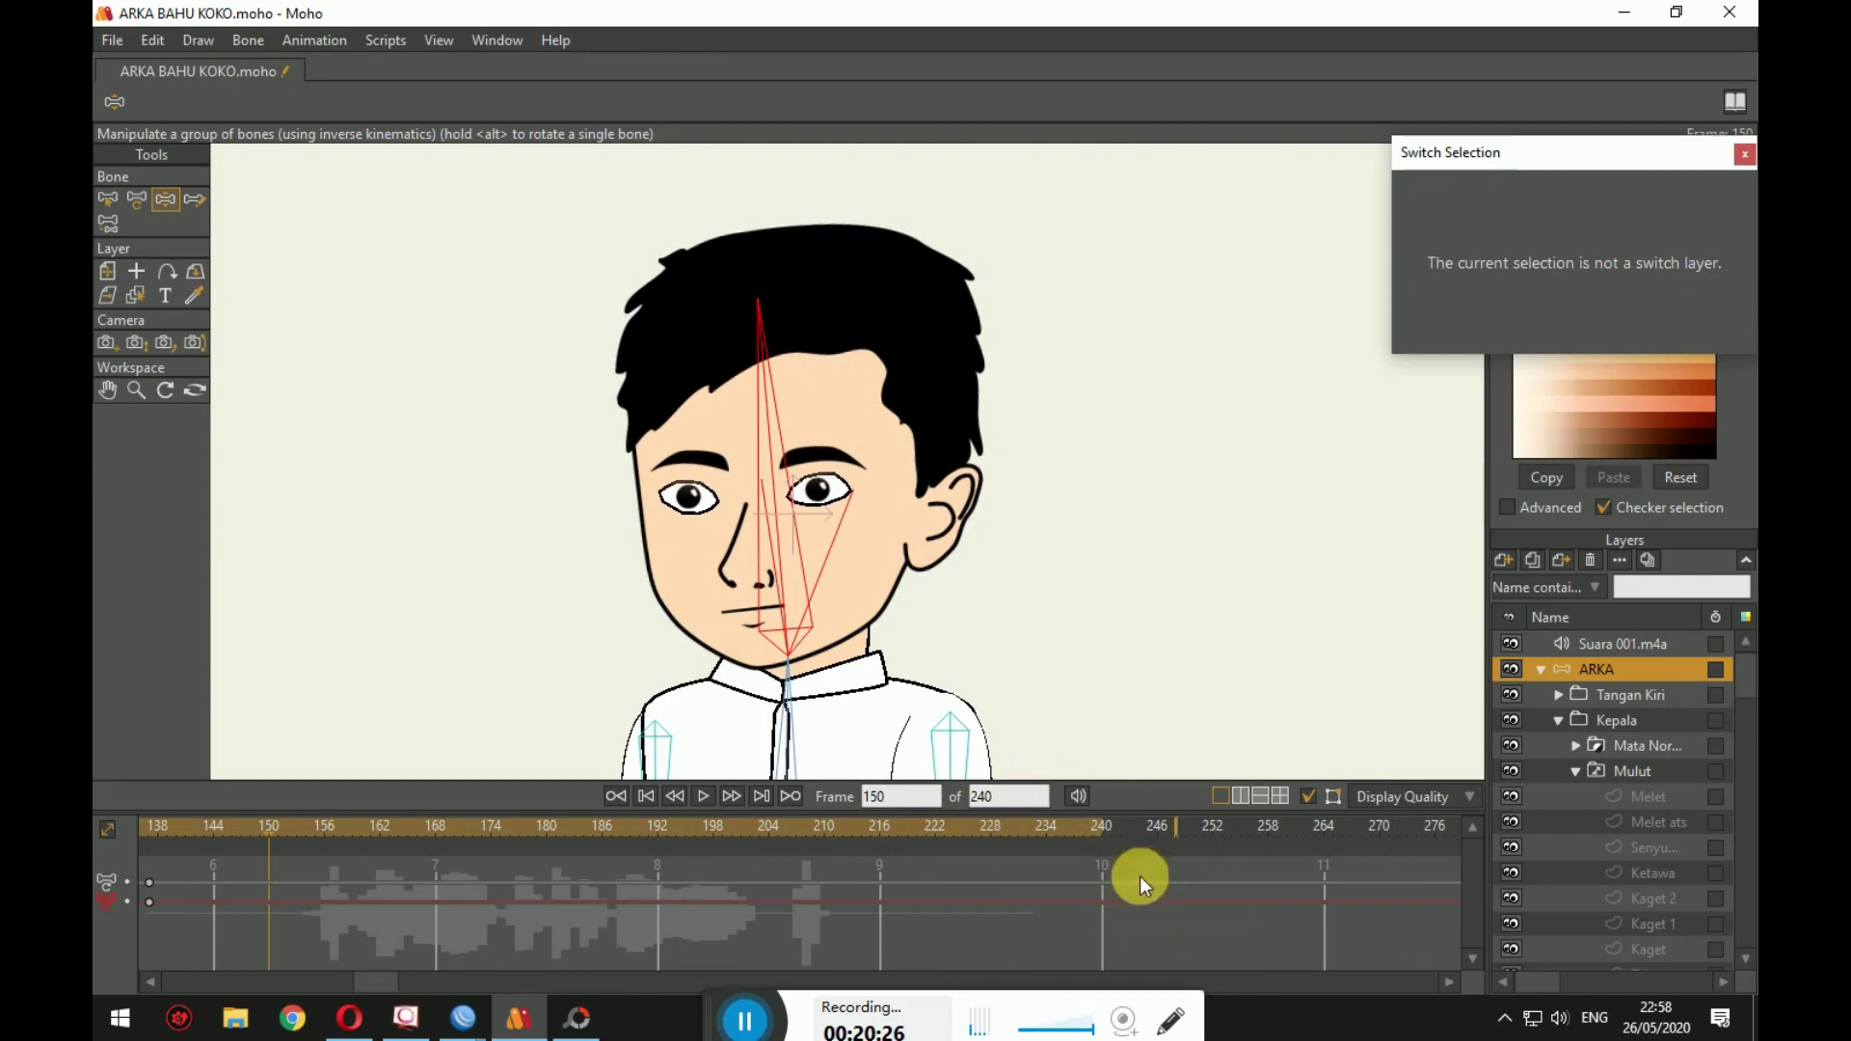
scroll(781, 486, down, 3)
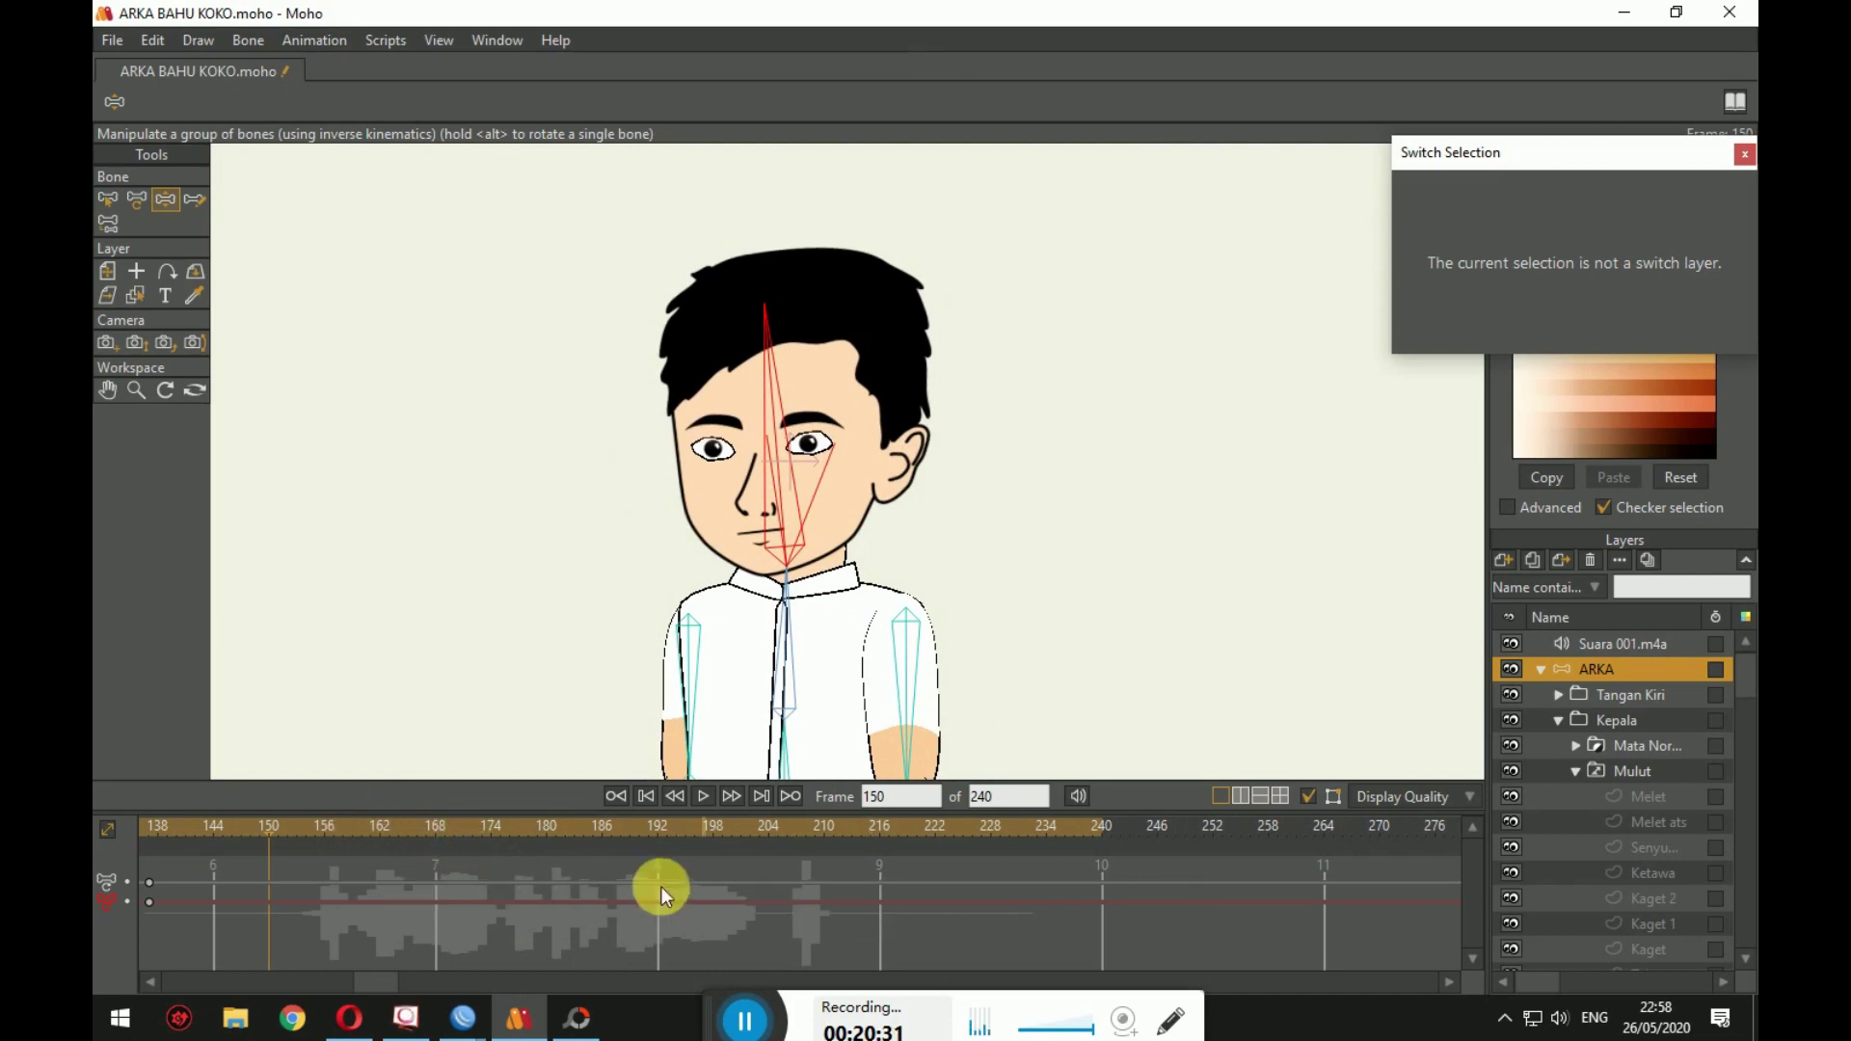
scroll(1056, 483, down, 3)
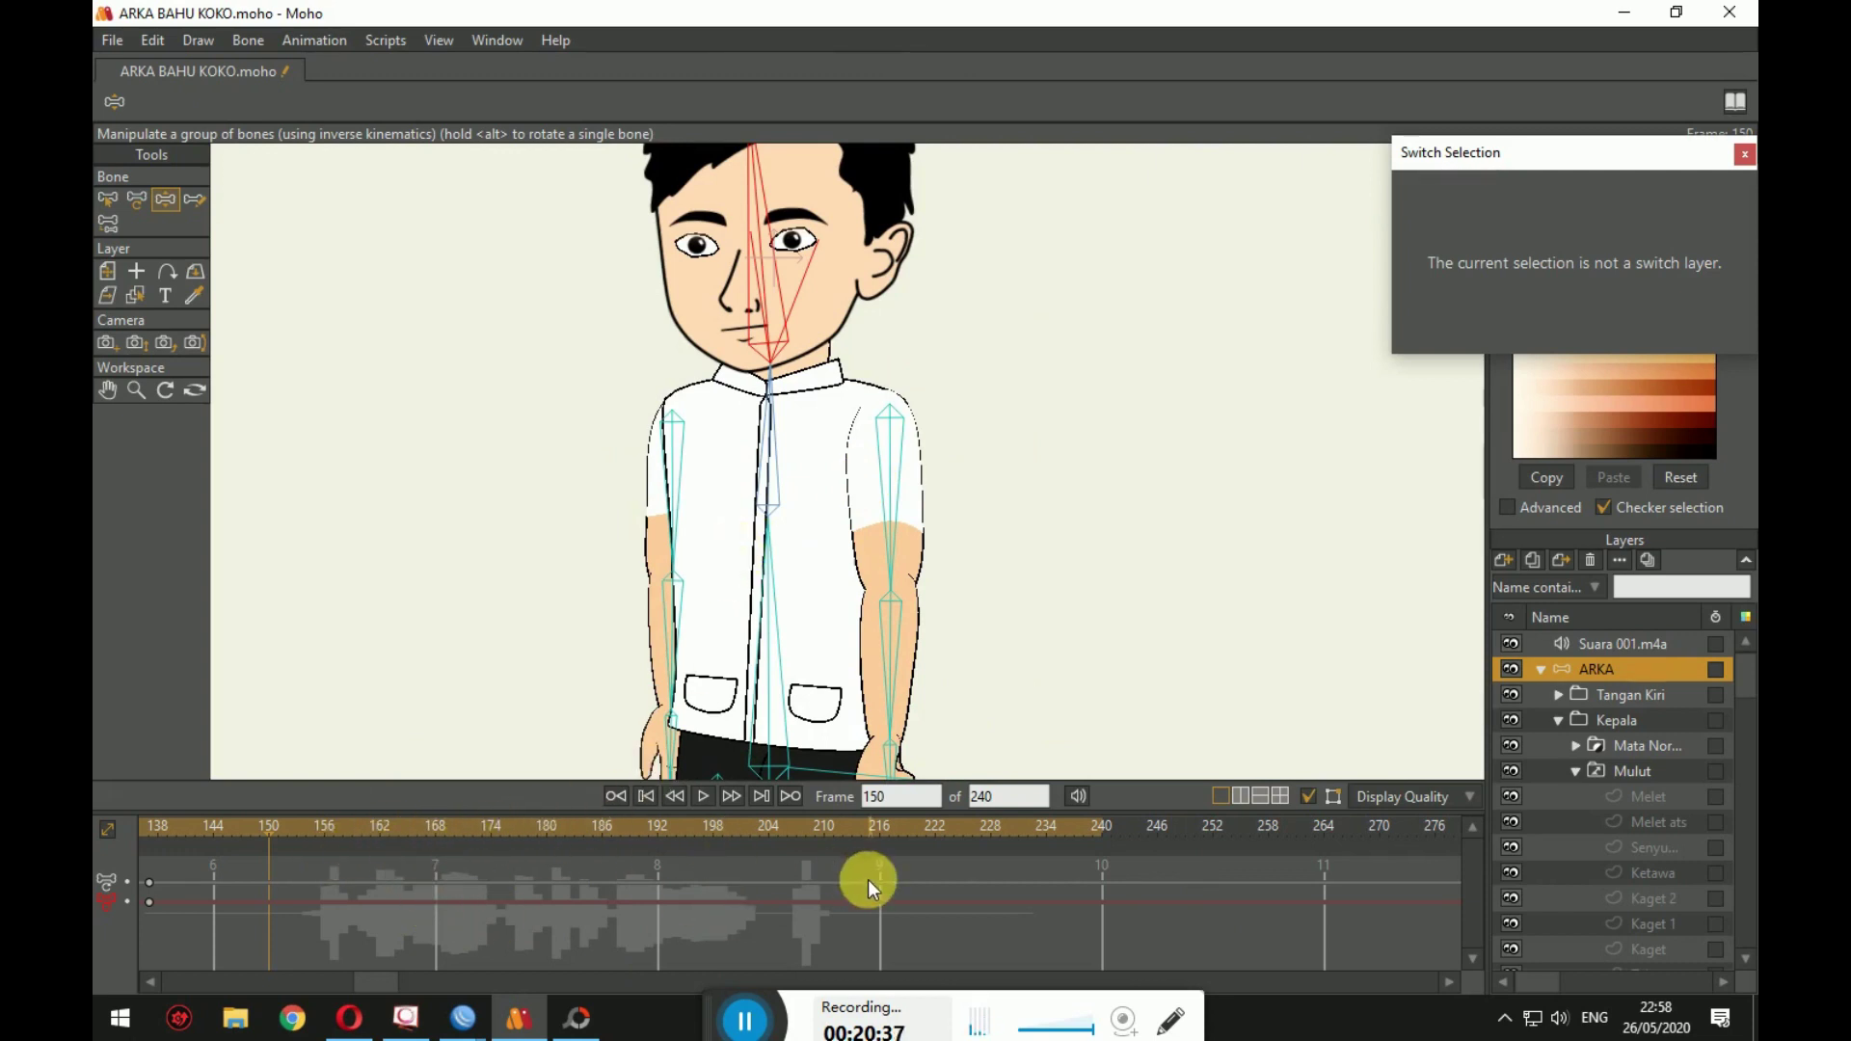
scroll(902, 655, down, 2)
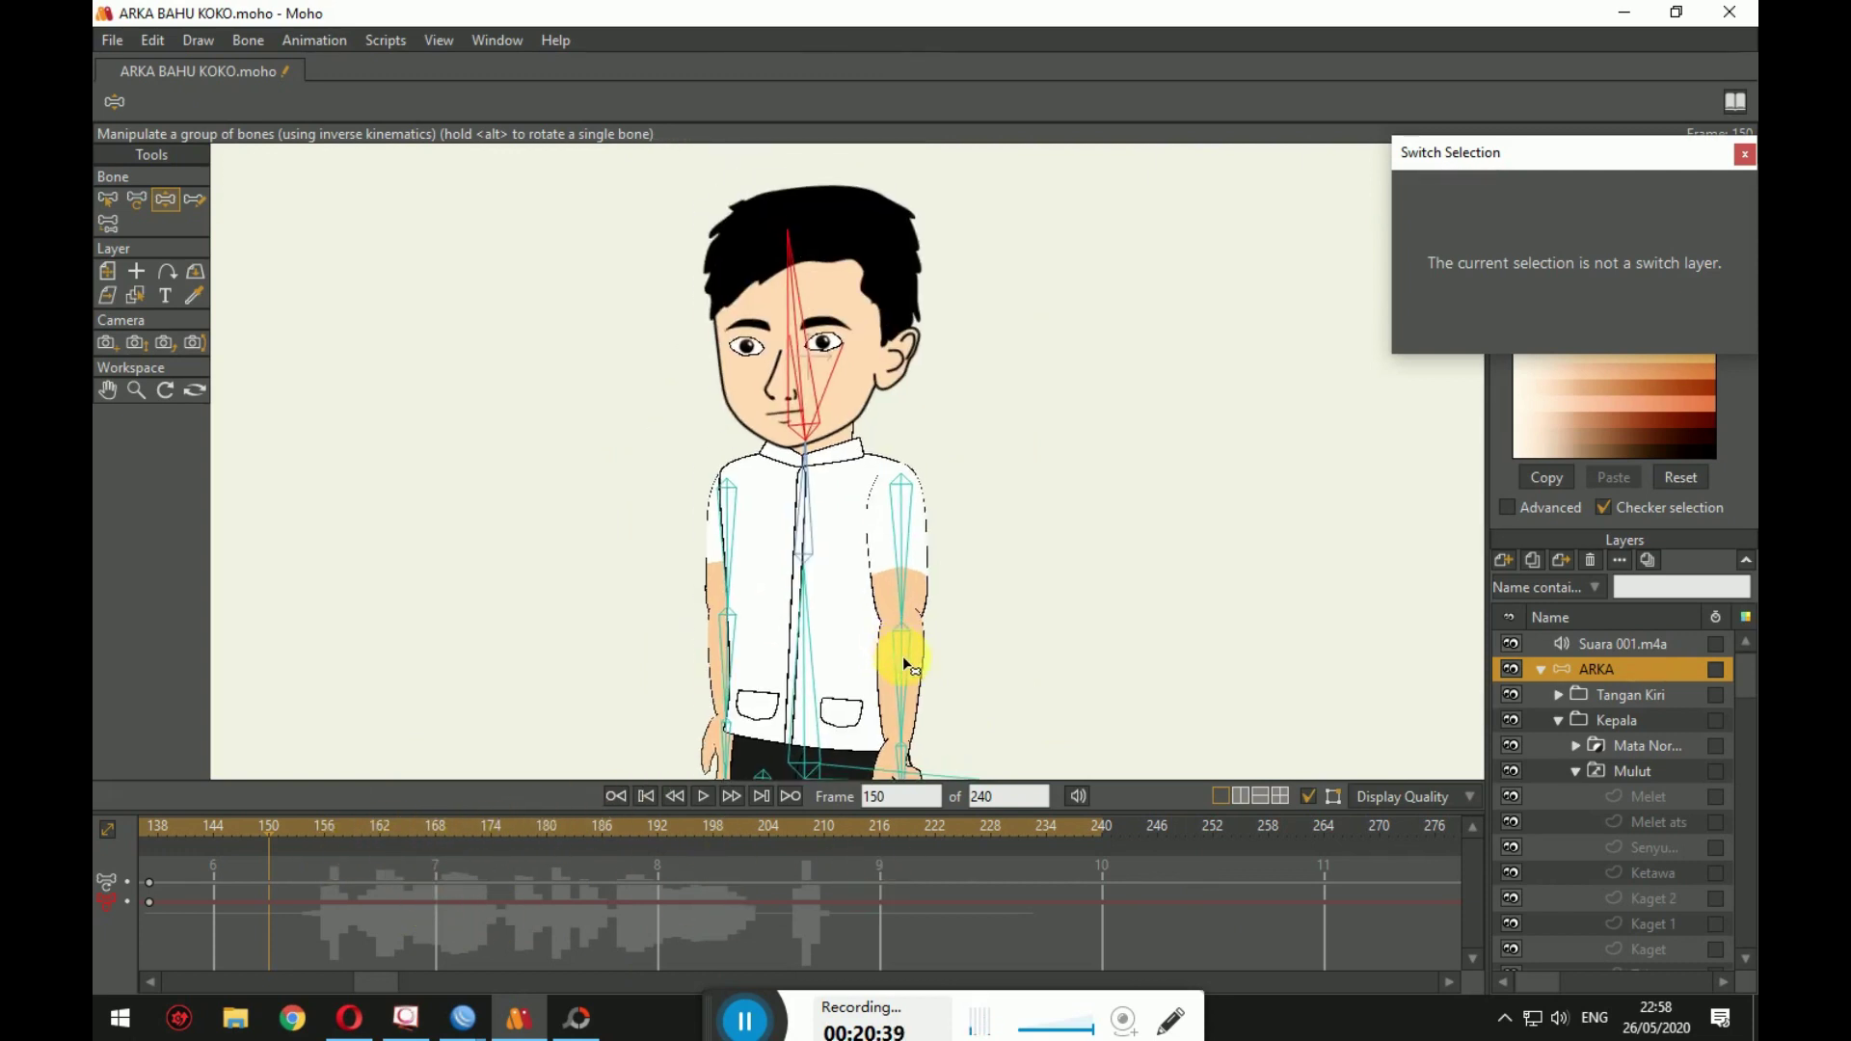
scroll(888, 495, up, 3)
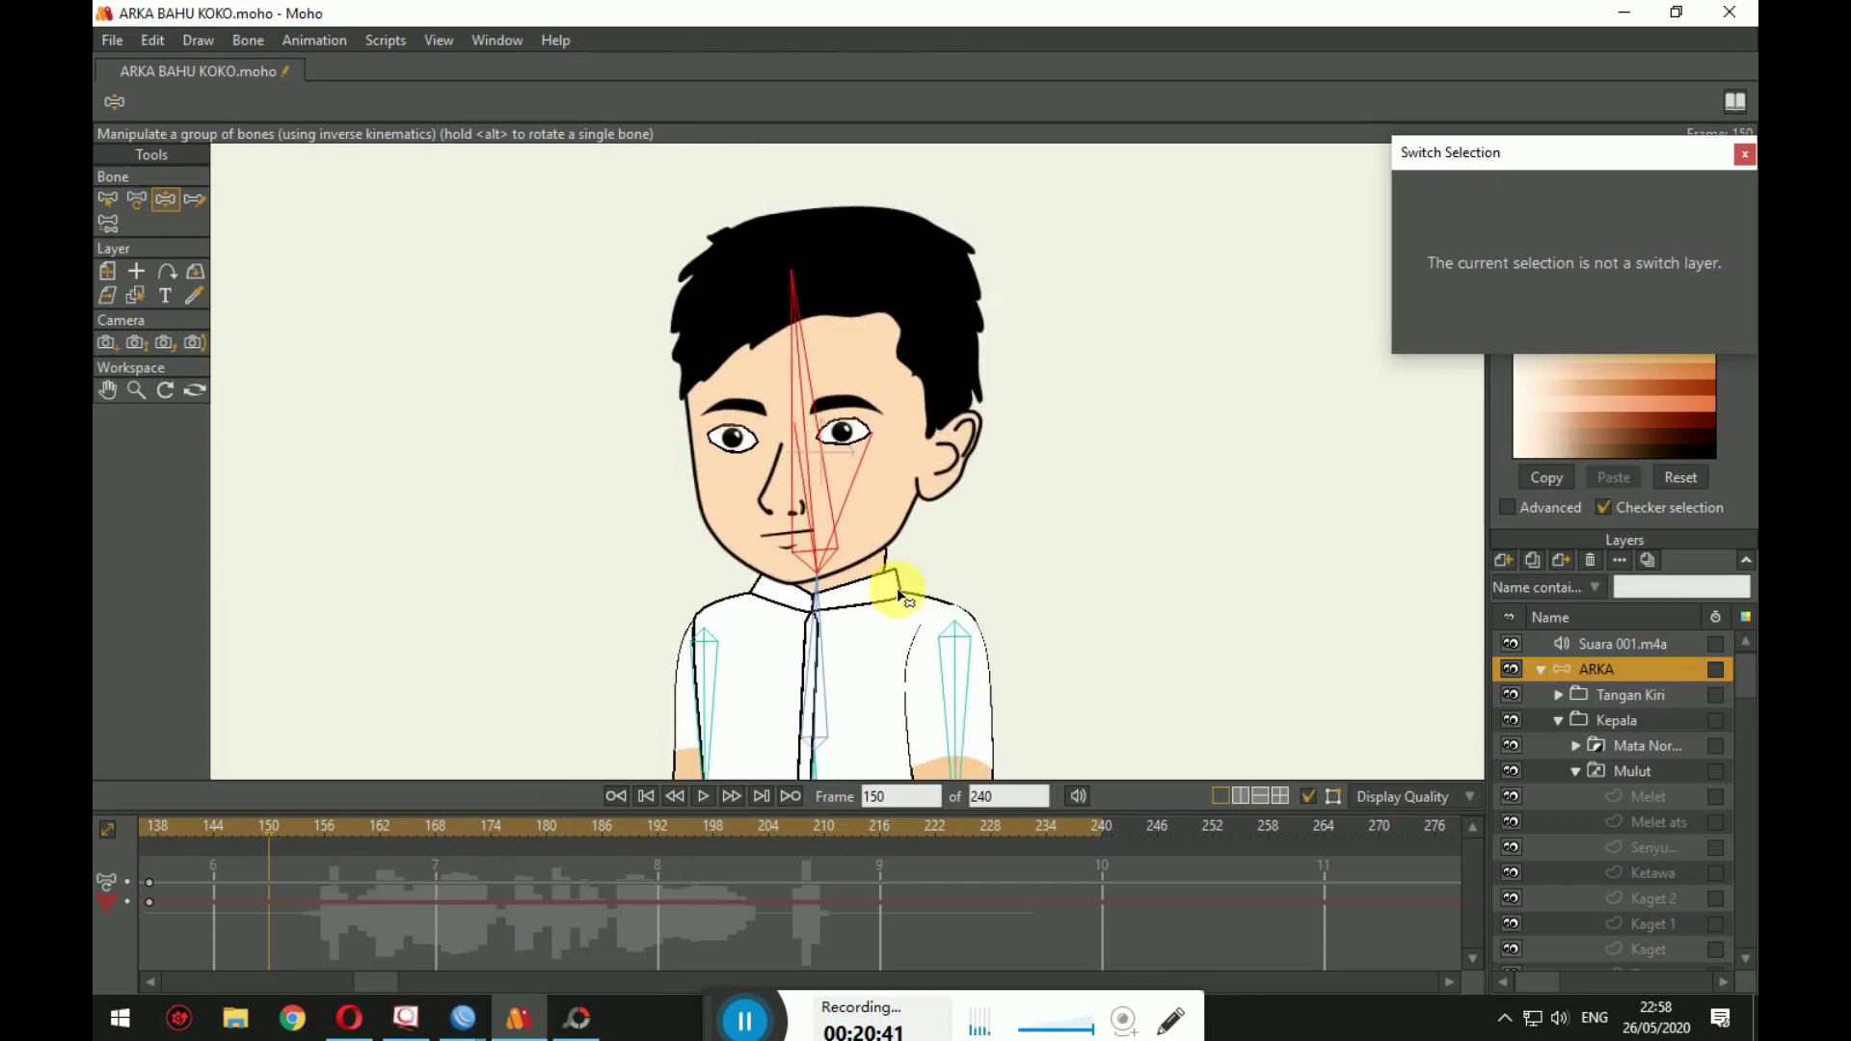
scroll(907, 602, up, 2)
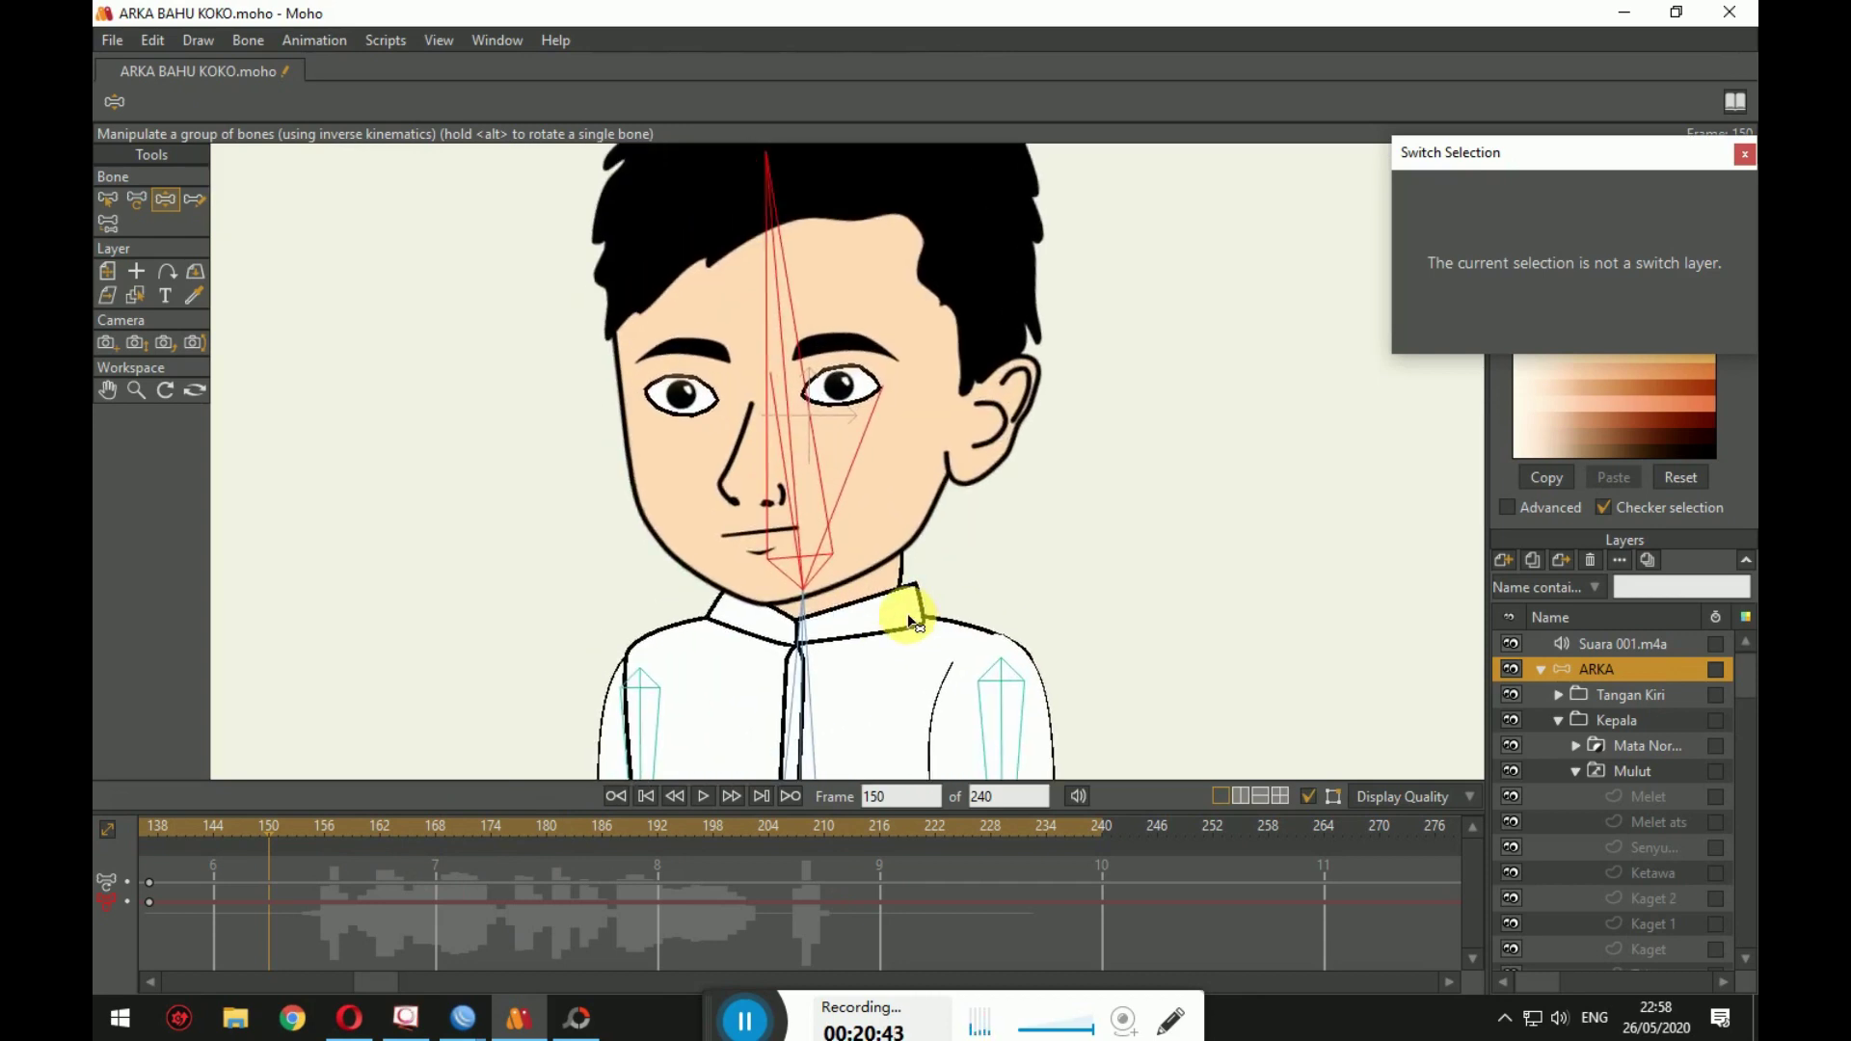